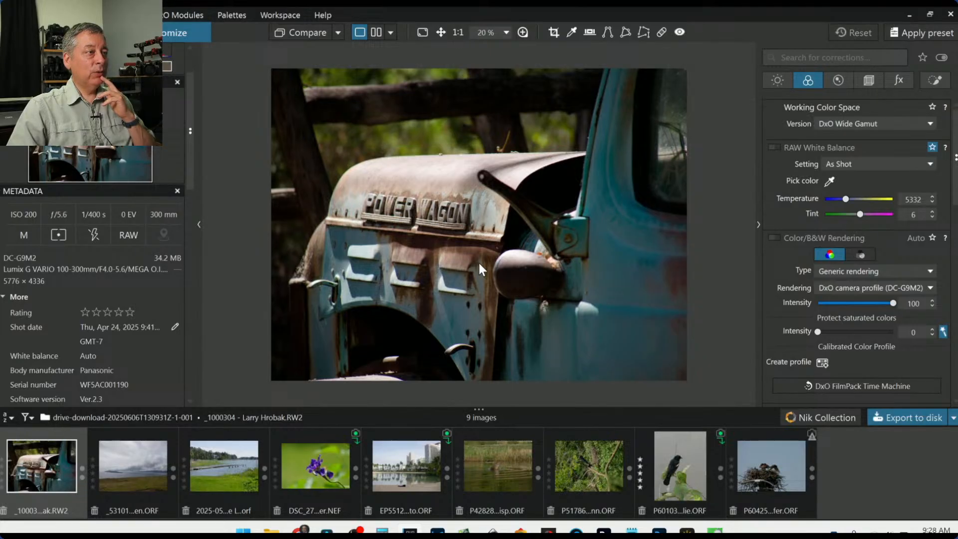
Step: Apply the general-purpose default preset numbered 0000 to the Power Wagon truck photo
scroll(421, 219, "up", 5)
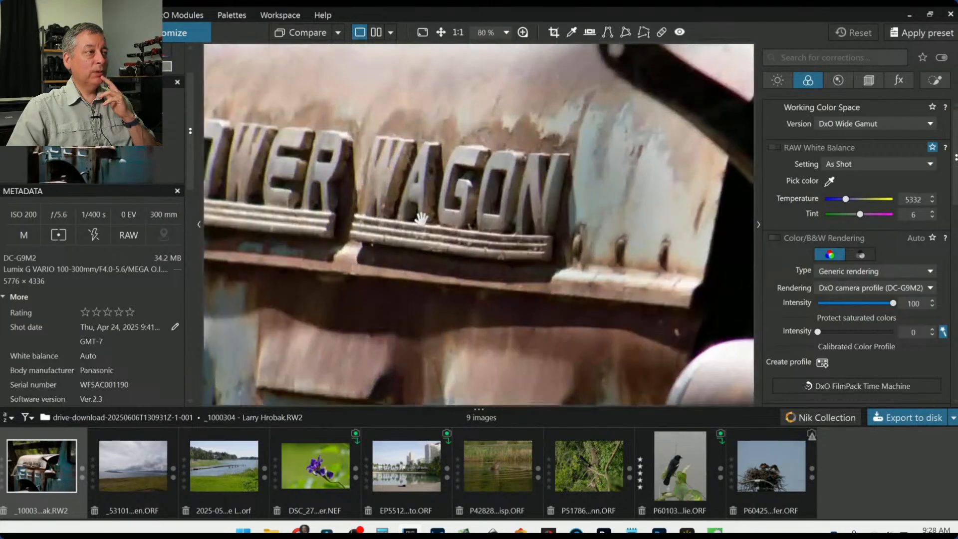
scroll(421, 218, "down", 4)
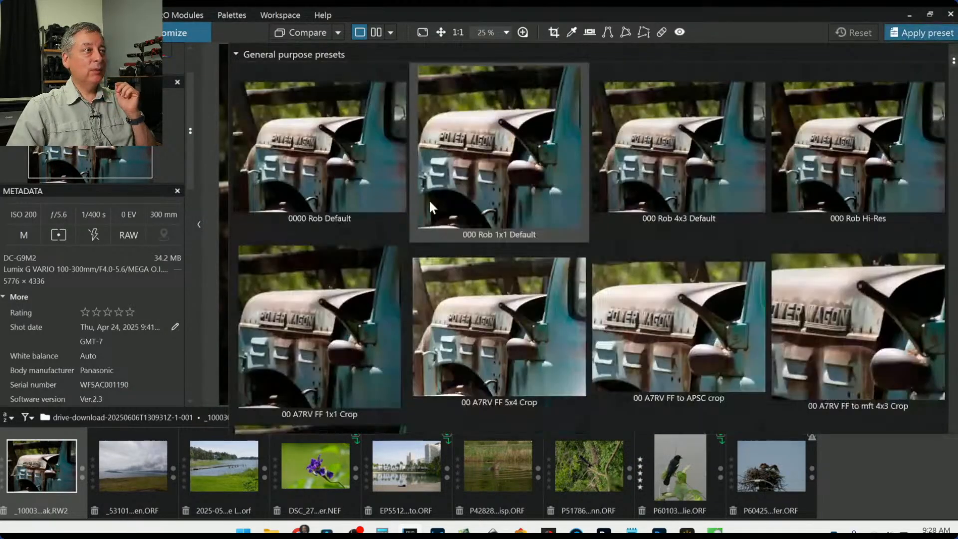
double_click(317, 179)
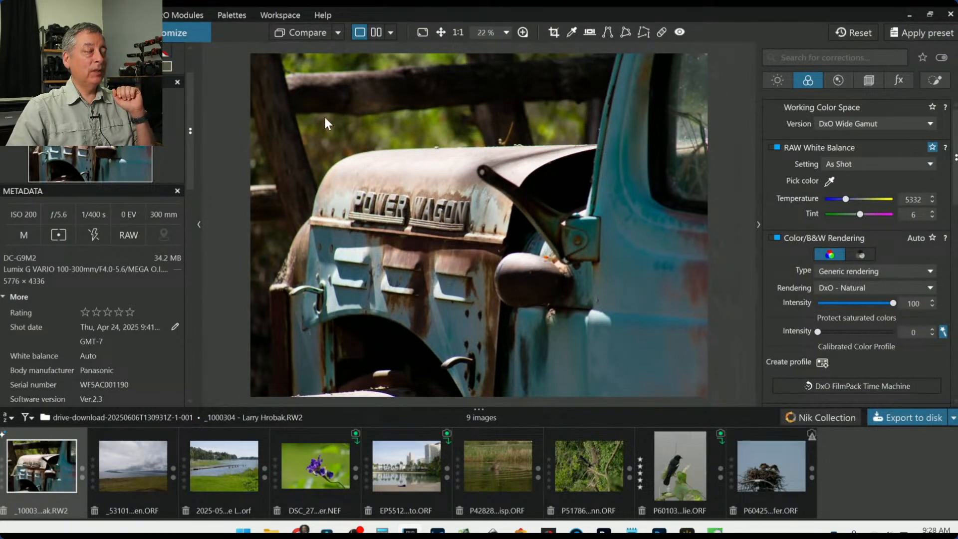
Step: Examine the hood lettering and bodywork up close, hiding the image information palettes to enlarge the photo area
scroll(429, 224, "up", 5)
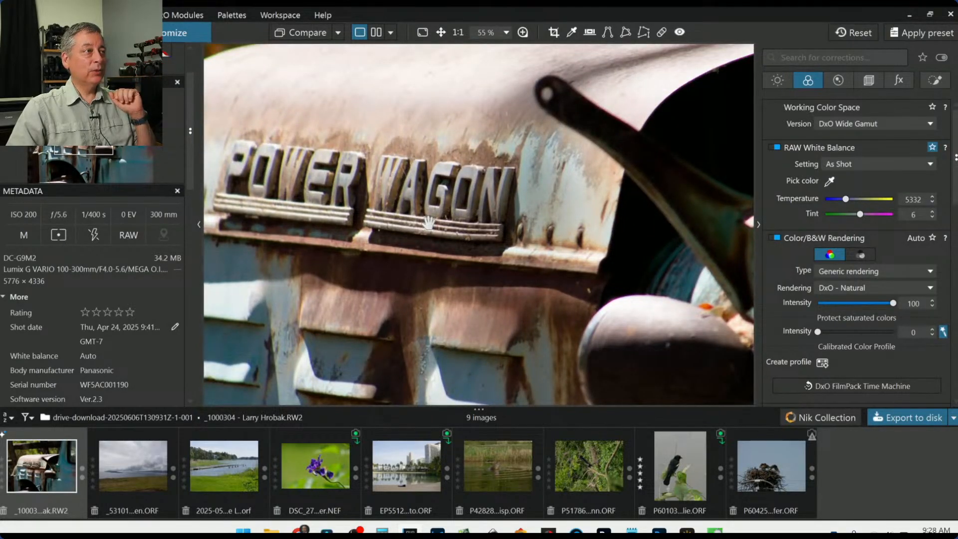
left_click_drag(601, 279, 547, 266)
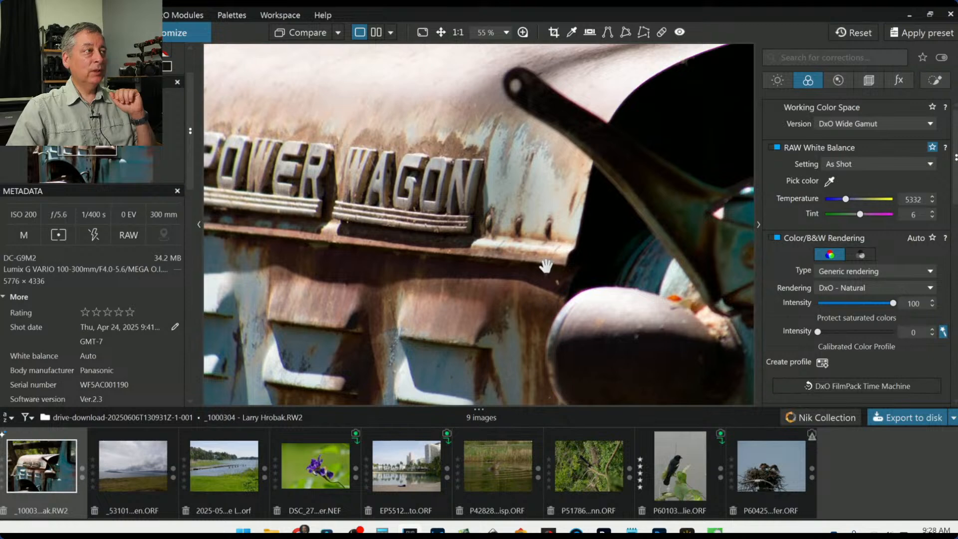
scroll(546, 266, "down", 2)
scroll(546, 266, "down", 3)
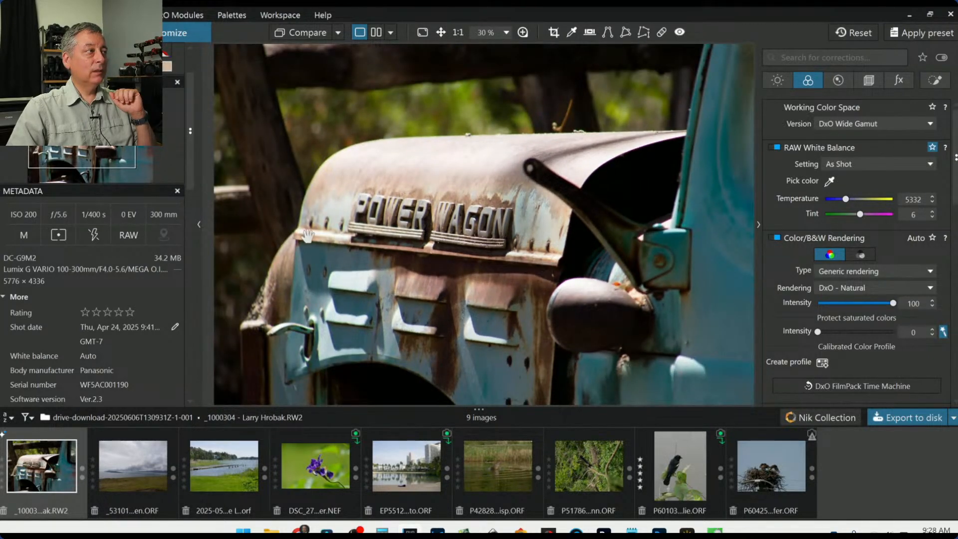
left_click(200, 225)
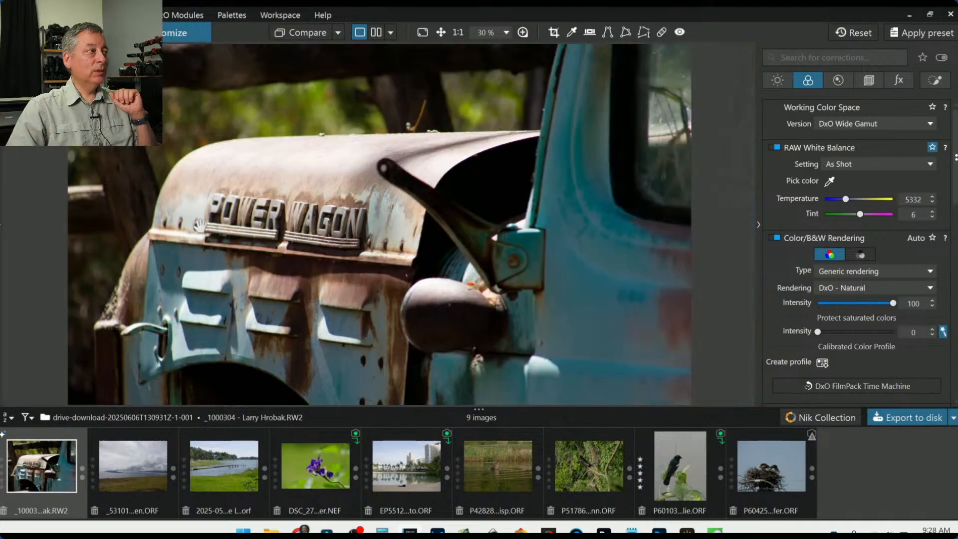
left_click_drag(256, 270, 284, 118)
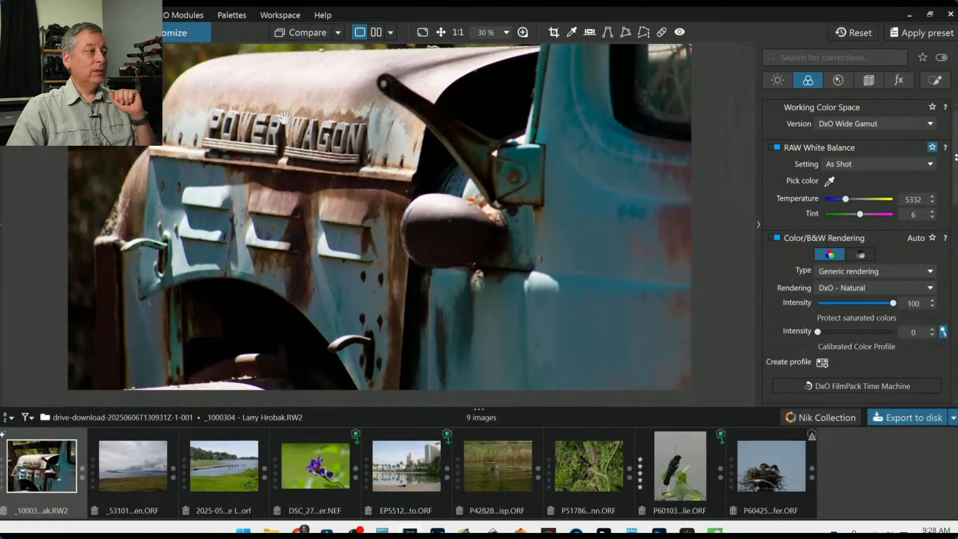
scroll(319, 197, "down", 3)
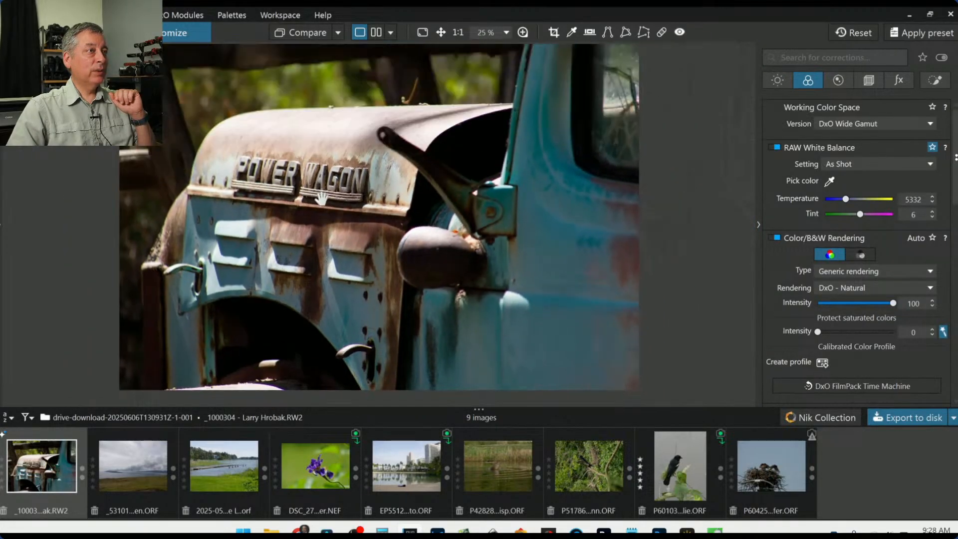
Step: Crop the truck photo to about 5383 × 4041 px at the original aspect ratio, trimming its left and bottom edges
left_click(870, 78)
left_click(819, 218)
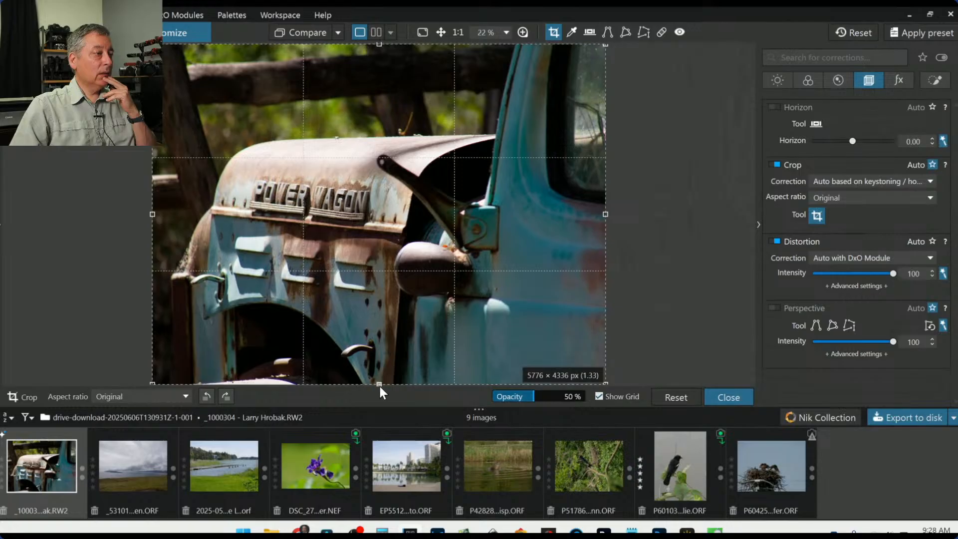
left_click_drag(379, 382, 379, 376)
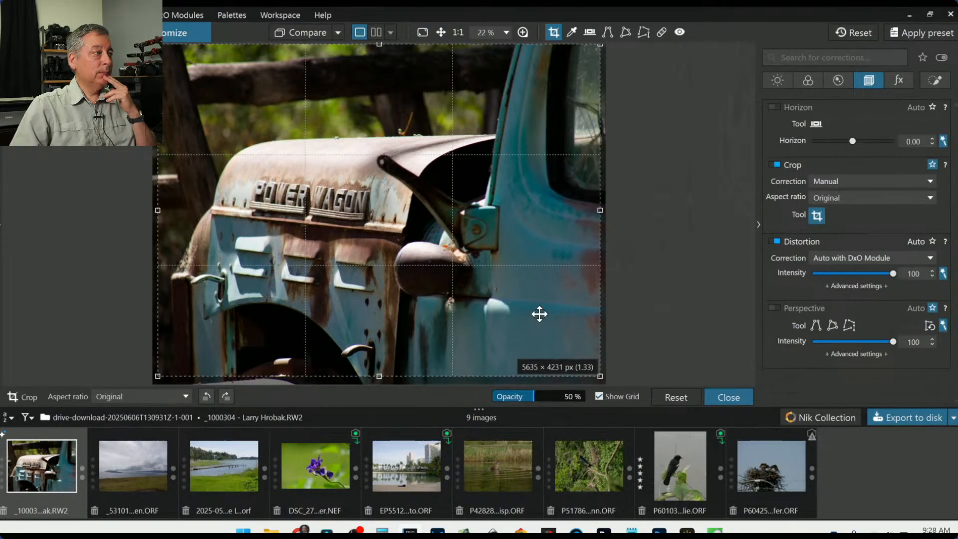
left_click_drag(538, 314, 548, 314)
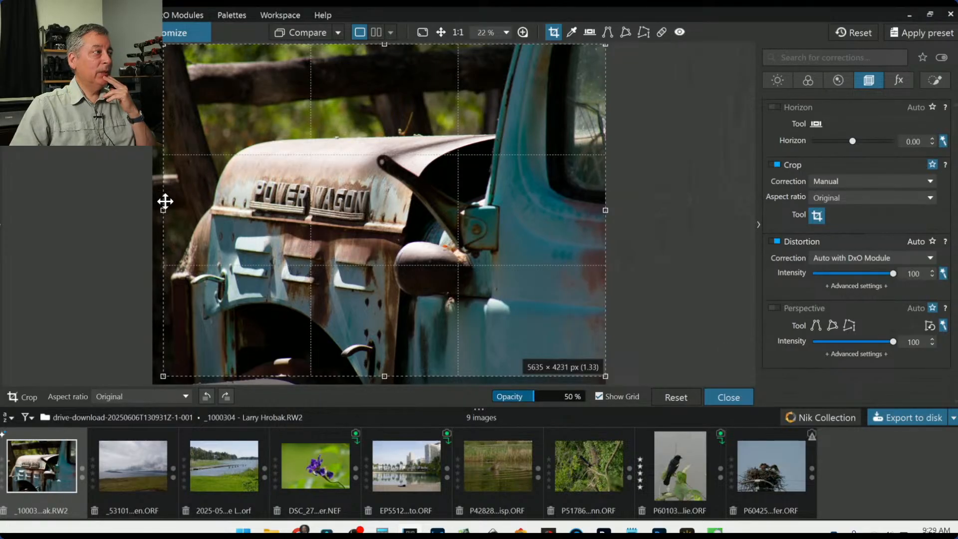
left_click_drag(165, 210, 190, 216)
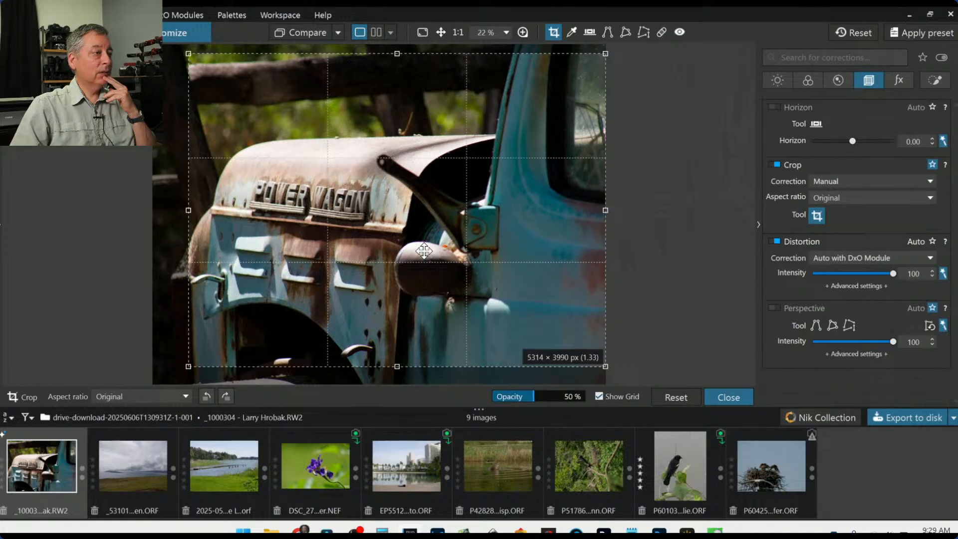
left_click_drag(424, 251, 424, 243)
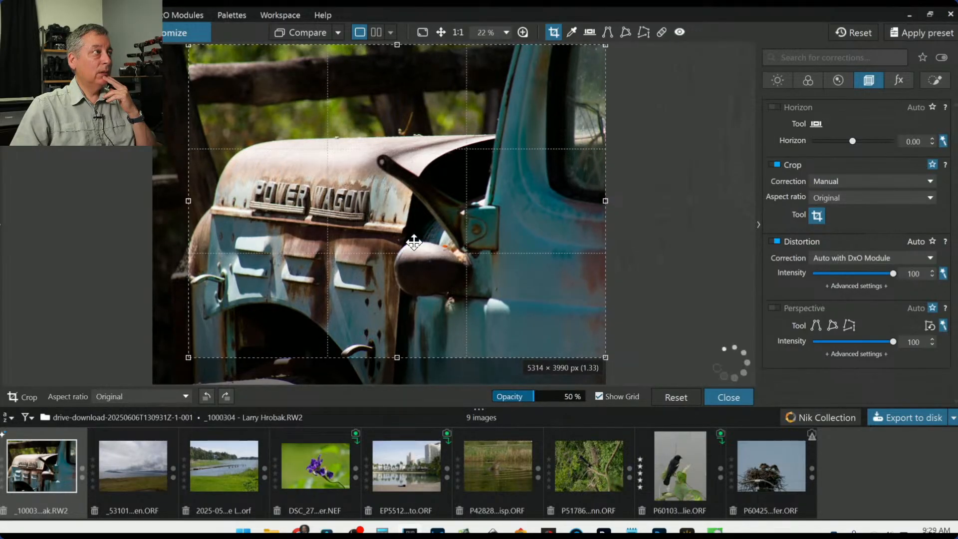
left_click_drag(188, 200, 182, 200)
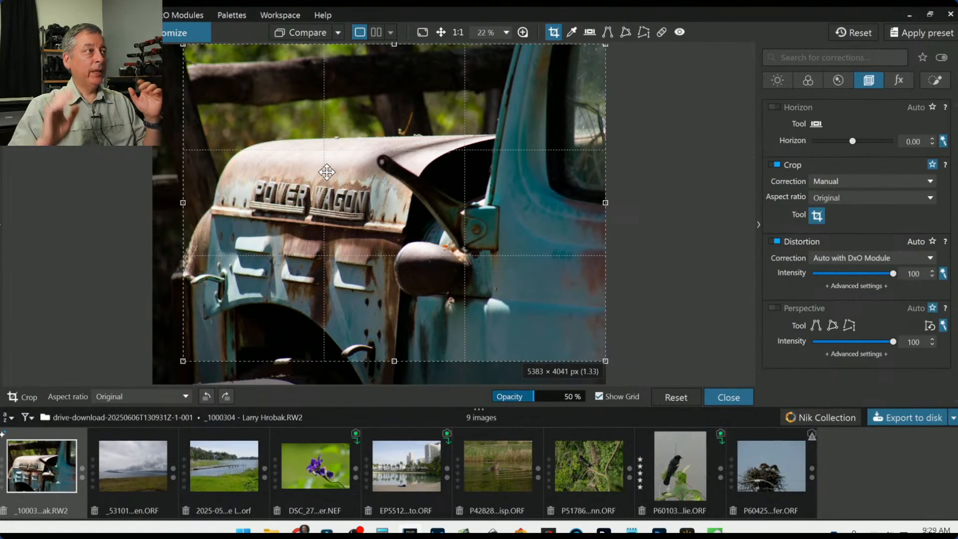
key("Return")
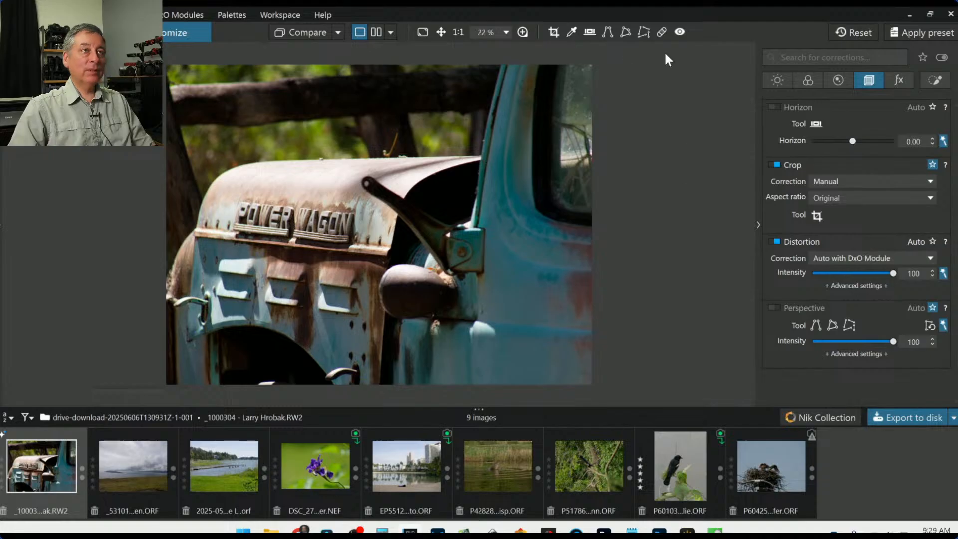
Step: Tighten the crop to about 5304 × 3982 px and shift the frame slightly left to include more space before the grille
left_click(553, 31)
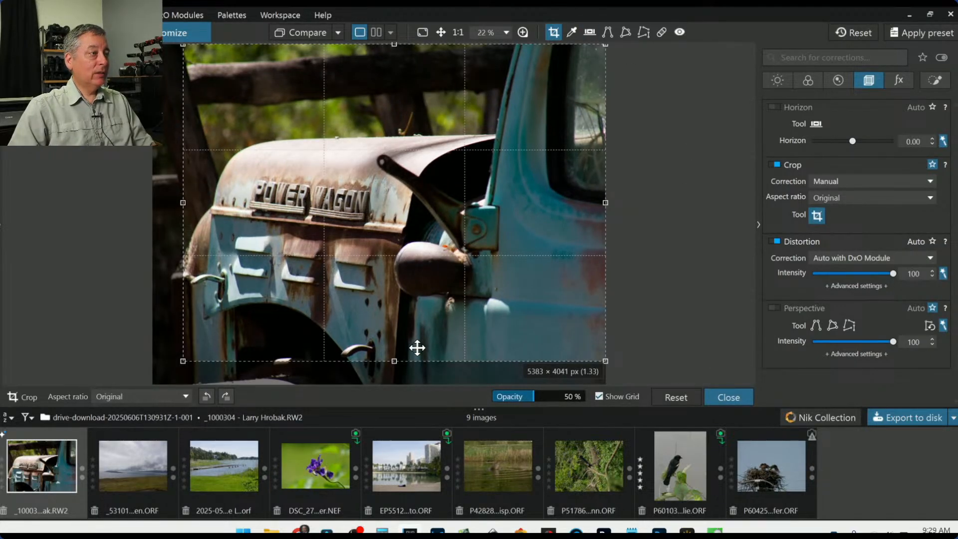
left_click_drag(394, 361, 398, 357)
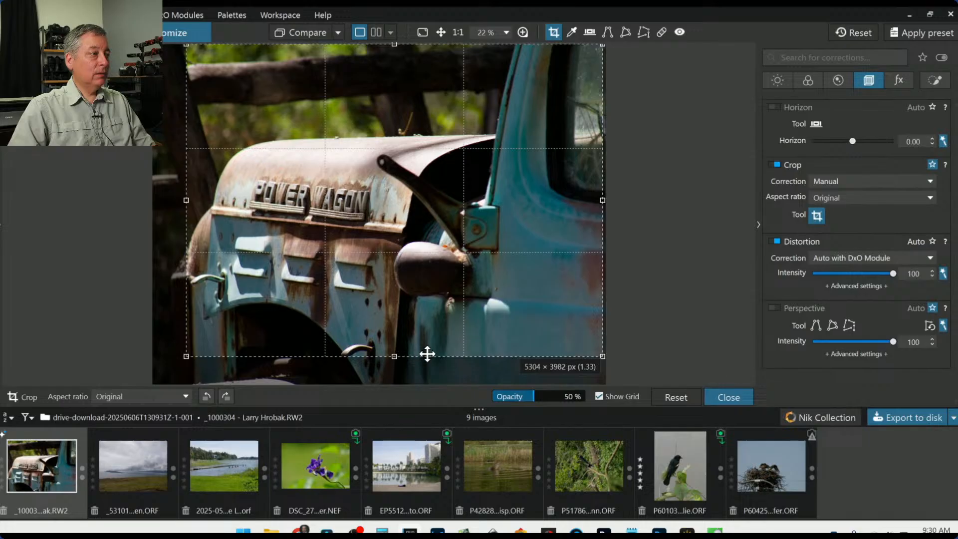
key("Return")
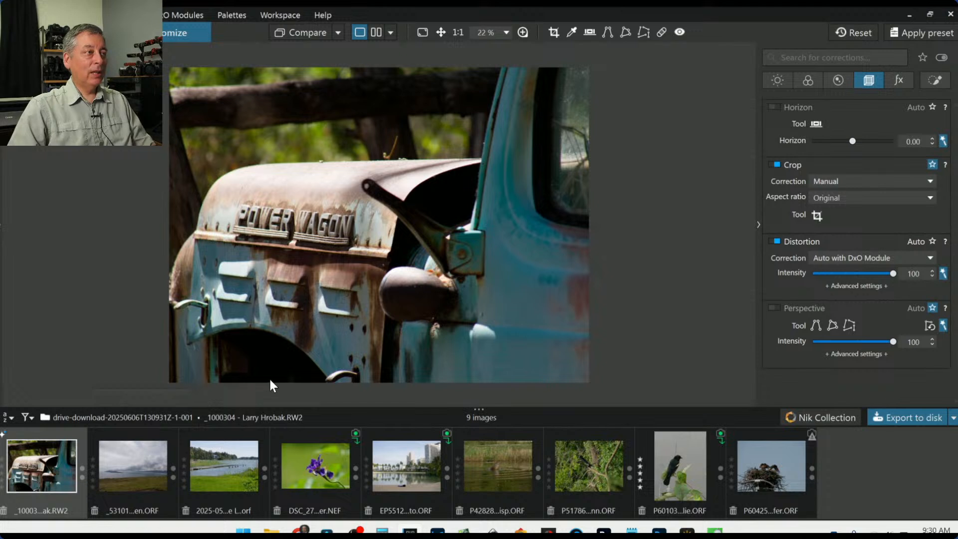
left_click(553, 32)
left_click_drag(455, 190, 449, 191)
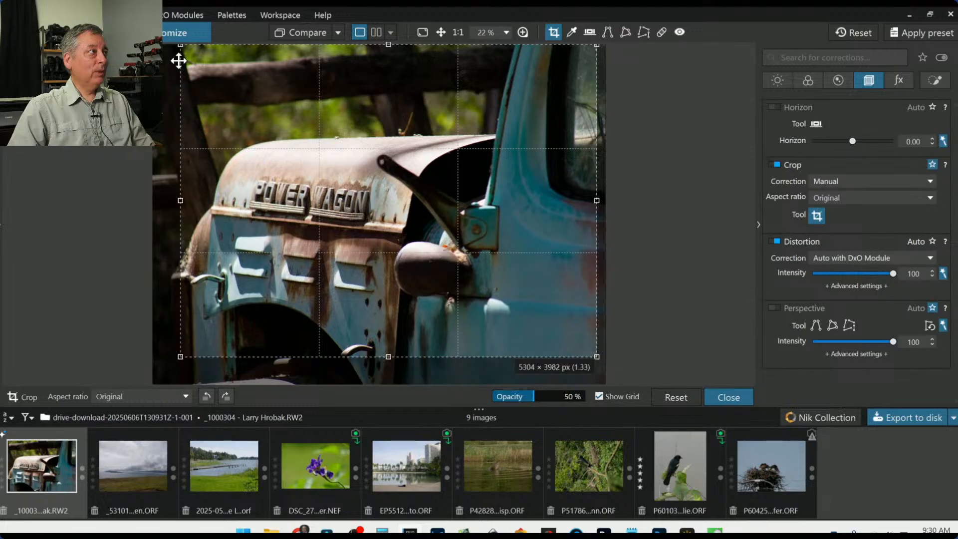
double_click(358, 201)
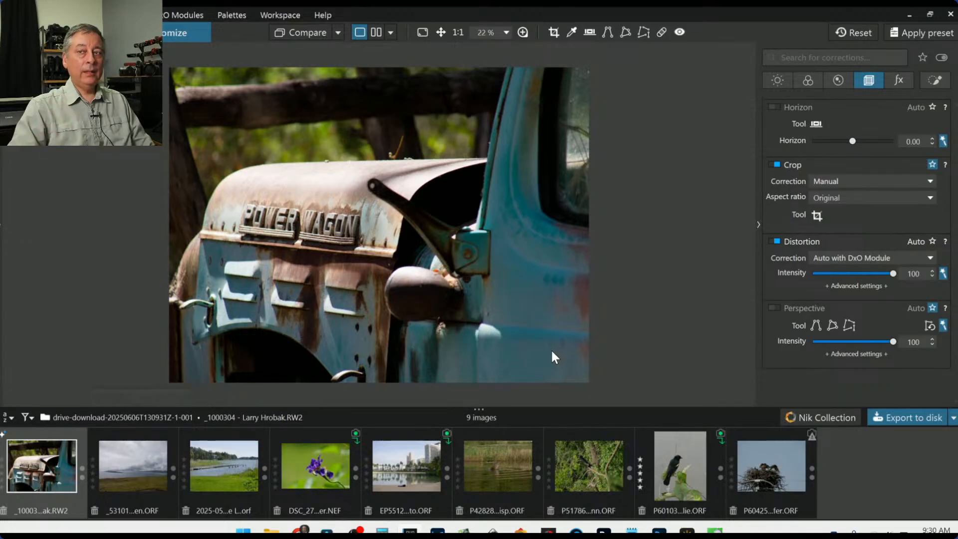
Step: Hide the image filmstrip and show the image information palettes again beside the photo
left_click_drag(531, 409, 537, 513)
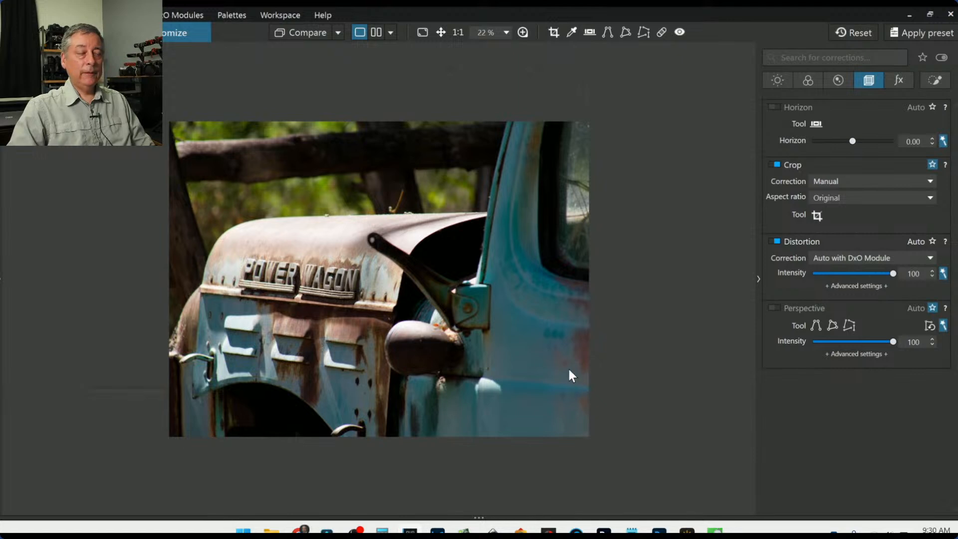
left_click(2, 284)
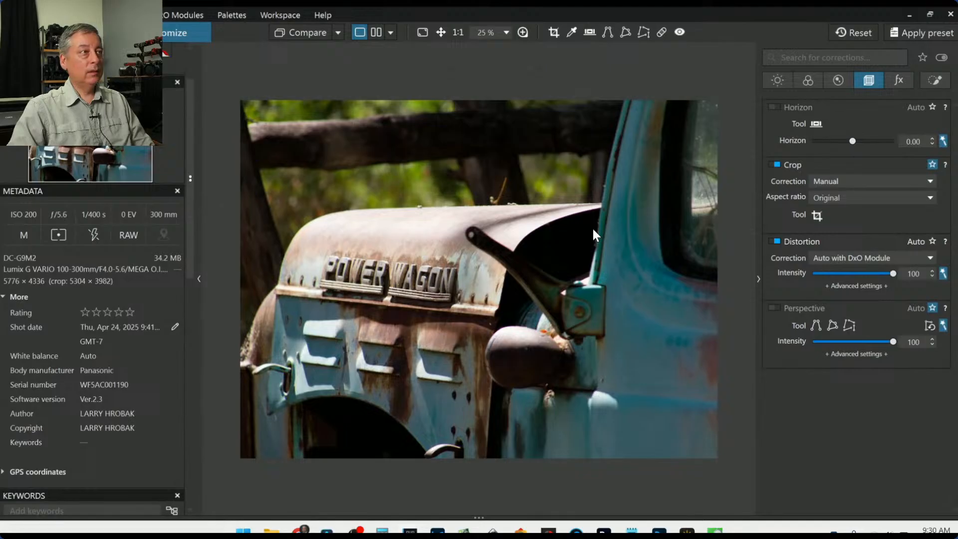
scroll(592, 226, "up", 1)
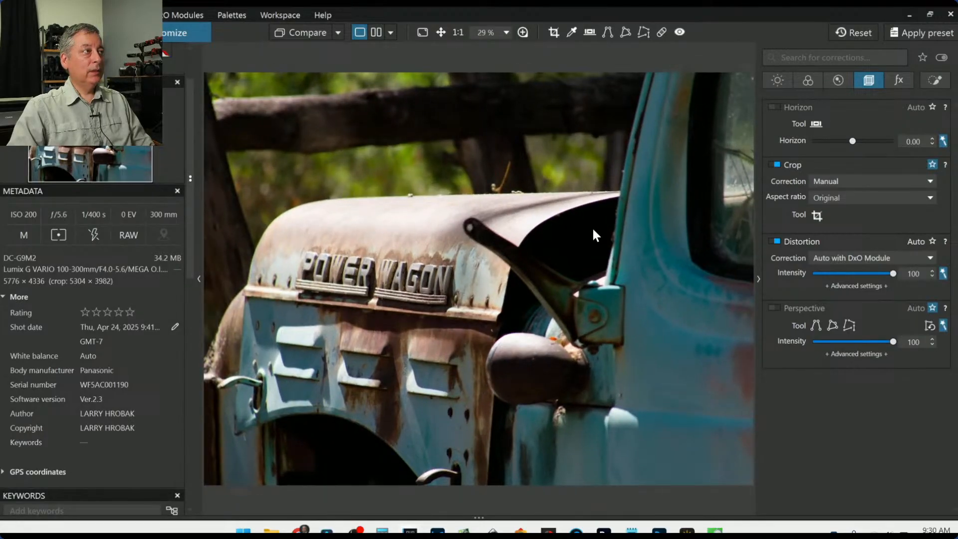
scroll(591, 226, "down", 1)
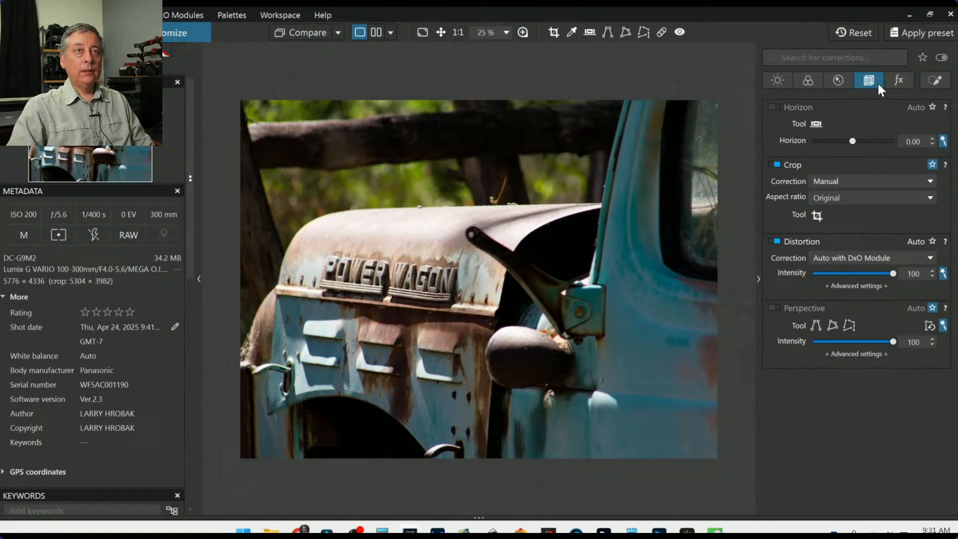
Step: Lower the photo's Selective Tone highlights to -39
left_click(937, 81)
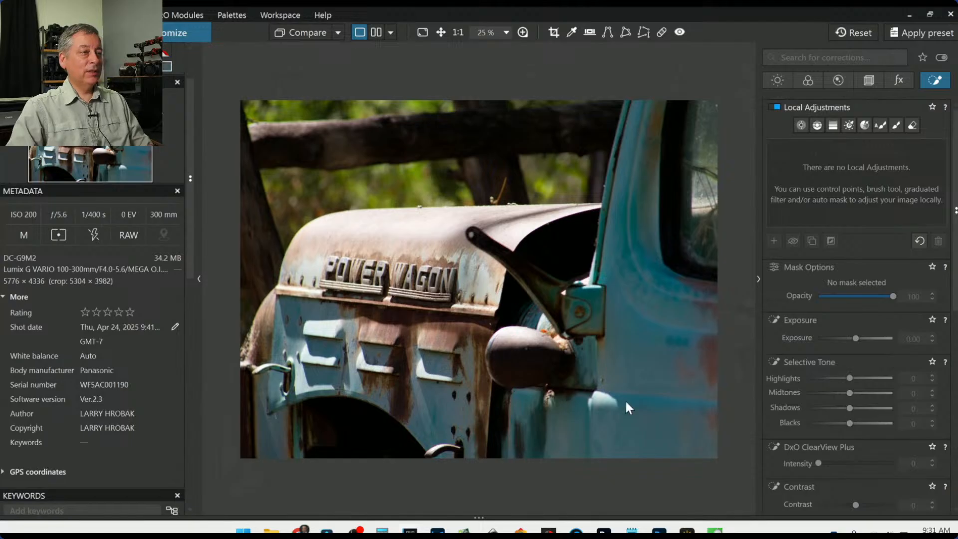
left_click(826, 80)
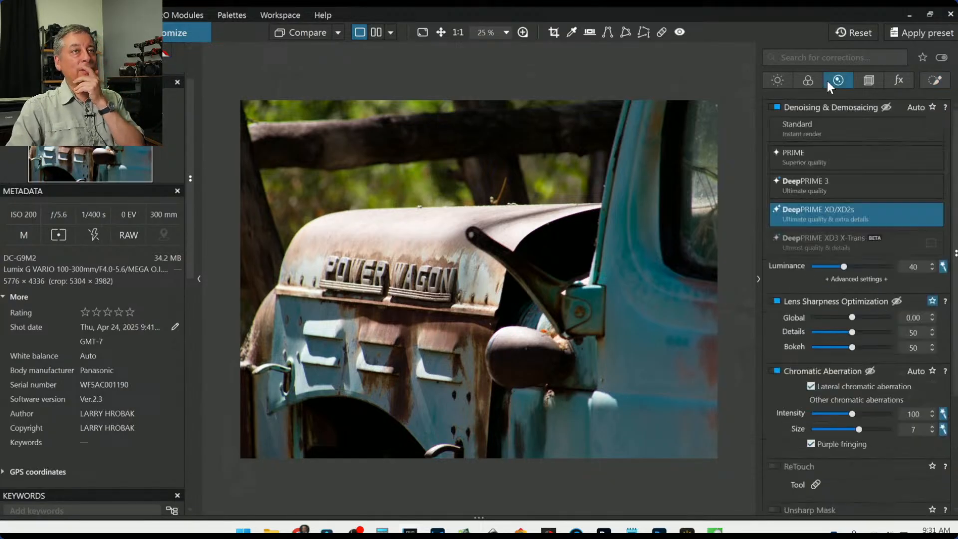
left_click(797, 80)
left_click(778, 81)
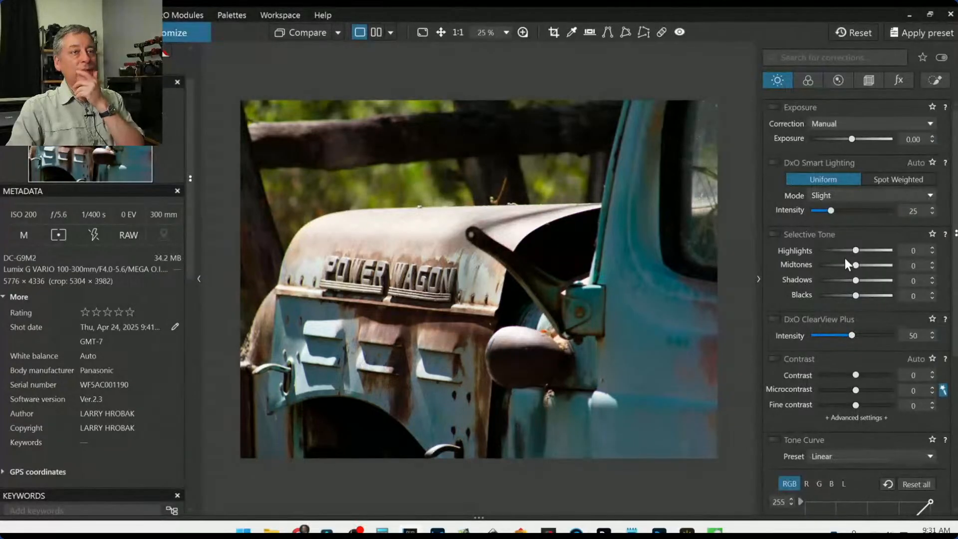
left_click_drag(855, 250, 840, 250)
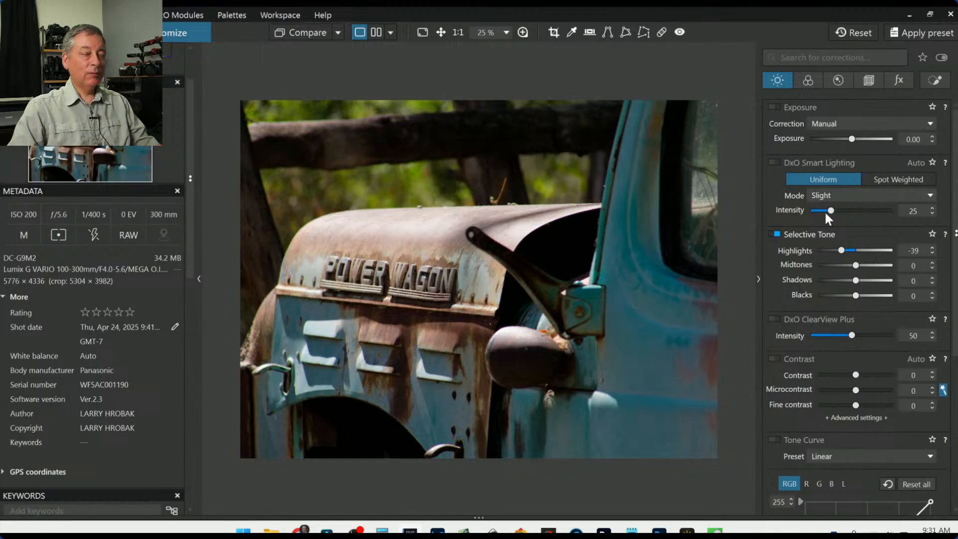
Step: Place a control point on the bright top of the headlight with Luma selectivity 55 and Highlights -50
left_click(924, 81)
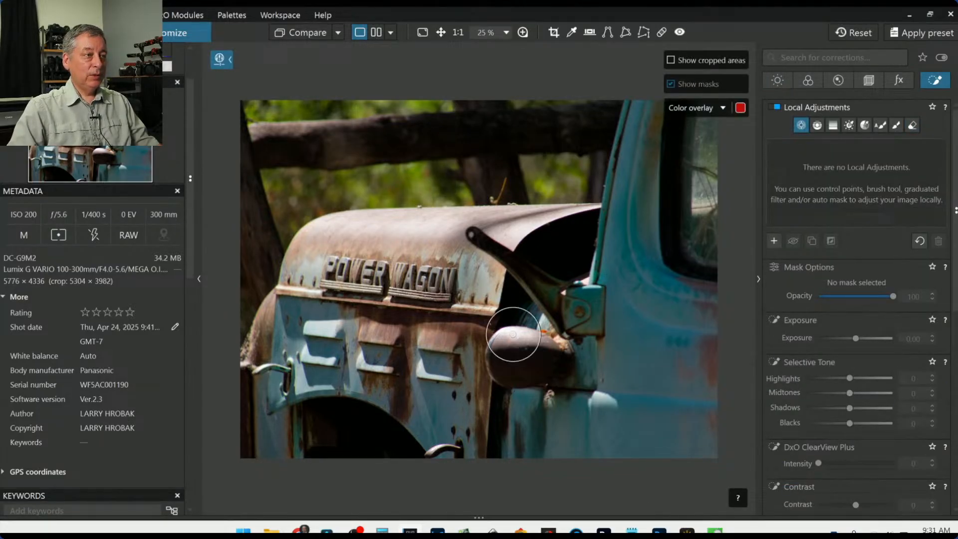
left_click(513, 334)
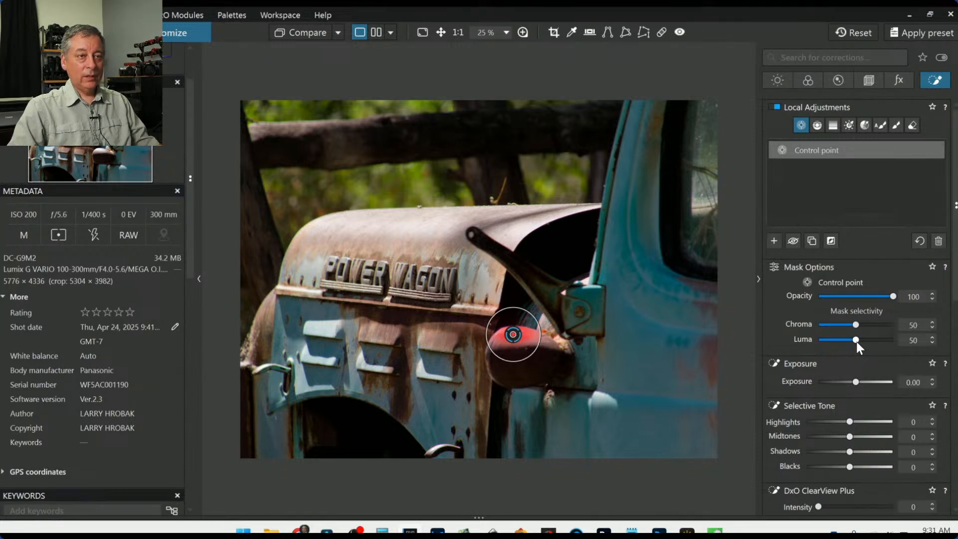
left_click_drag(855, 342, 858, 345)
left_click_drag(849, 423, 828, 423)
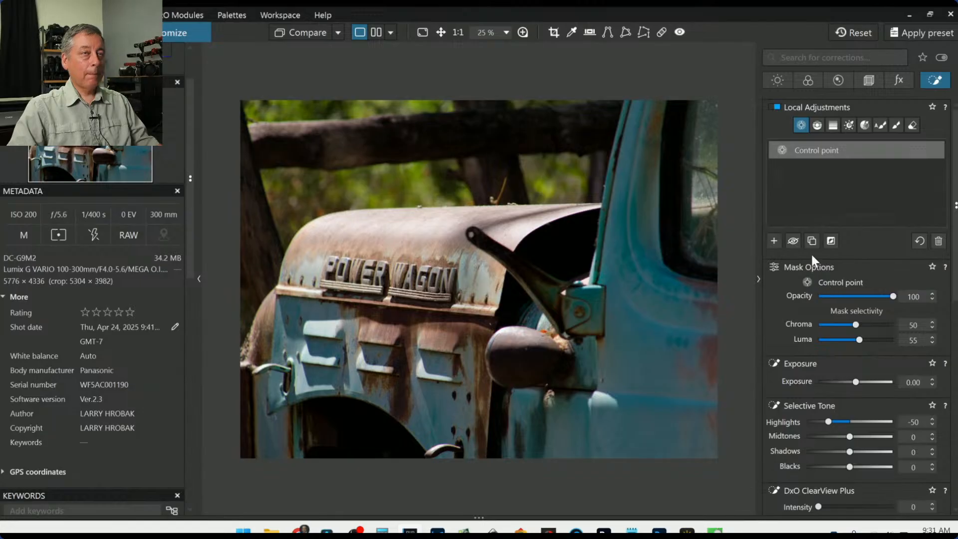
mouse_move(816, 150)
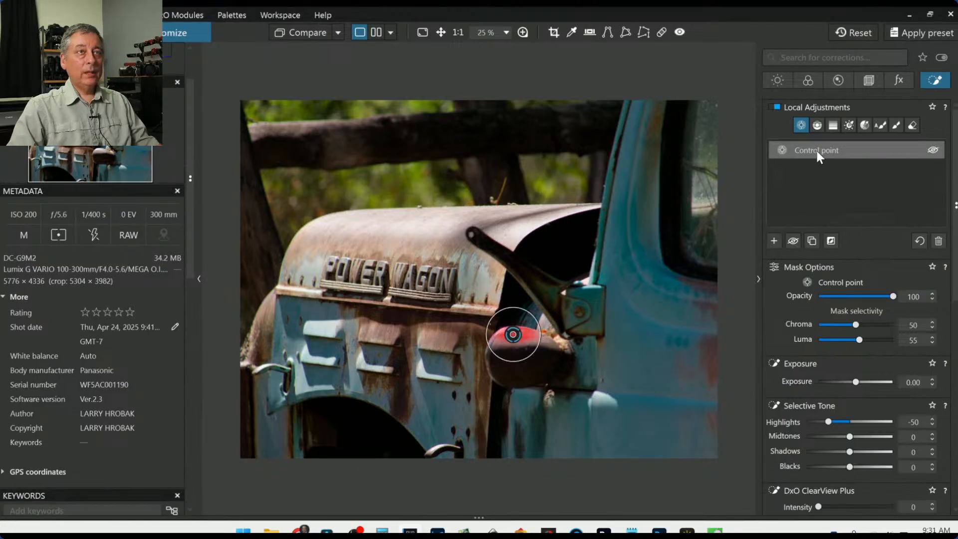
Step: Create a new control point mask with points across the hood, side panels and front fender, slightly shrinking the hood points' circles
left_click(935, 225)
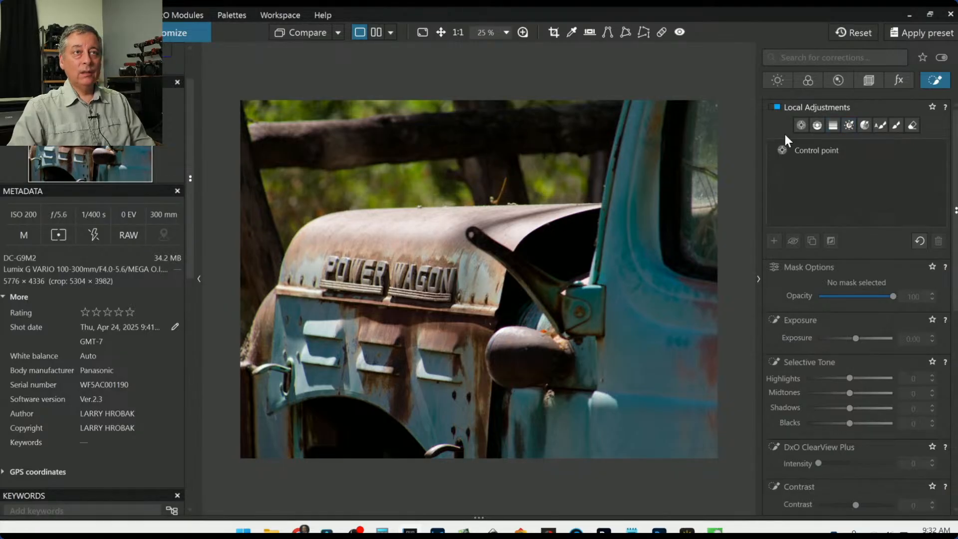
left_click(801, 125)
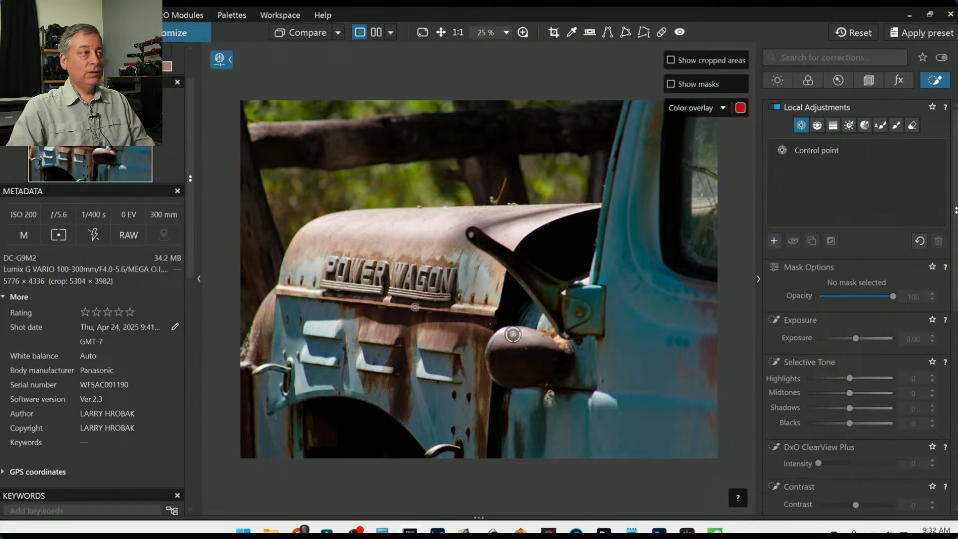
left_click(345, 286)
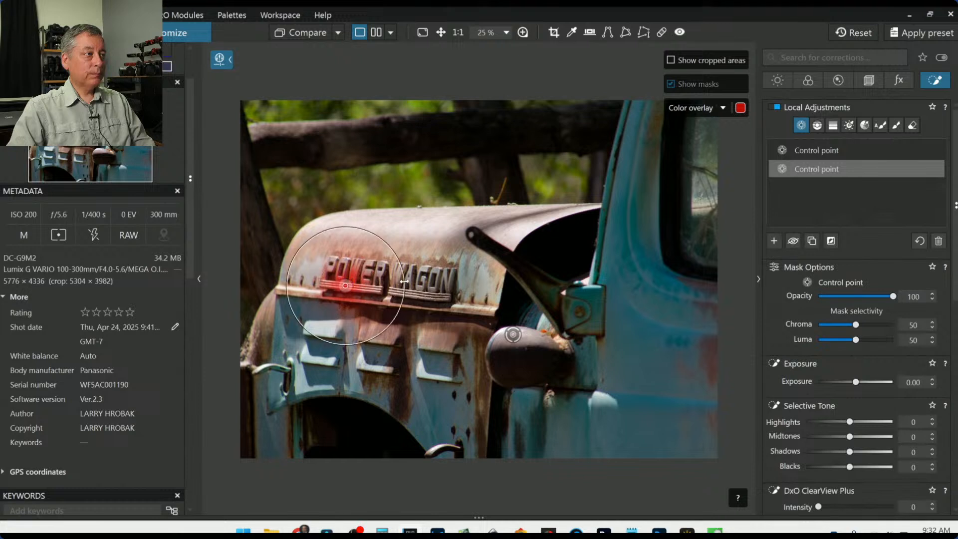
left_click_drag(404, 282, 419, 281)
left_click(441, 268)
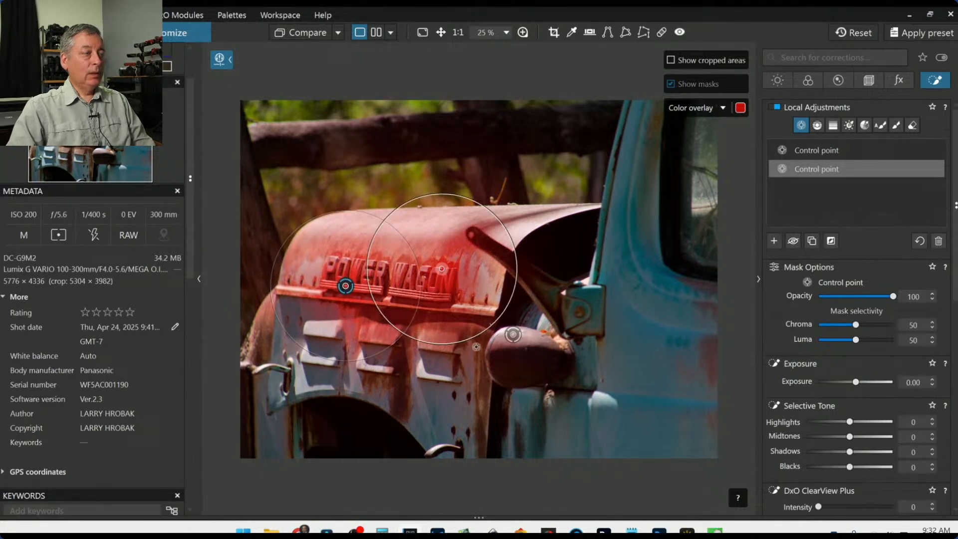
left_click(450, 394)
left_click(354, 379)
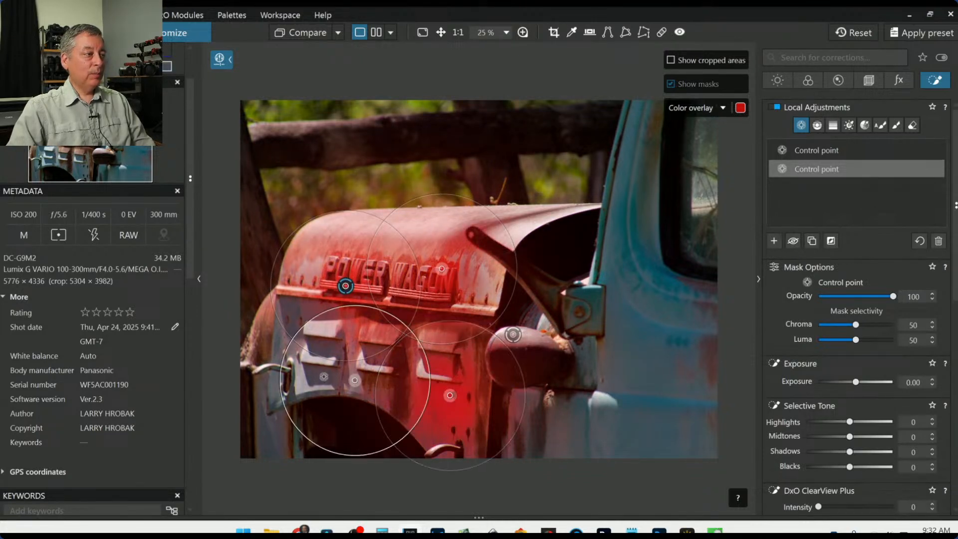
left_click(269, 423)
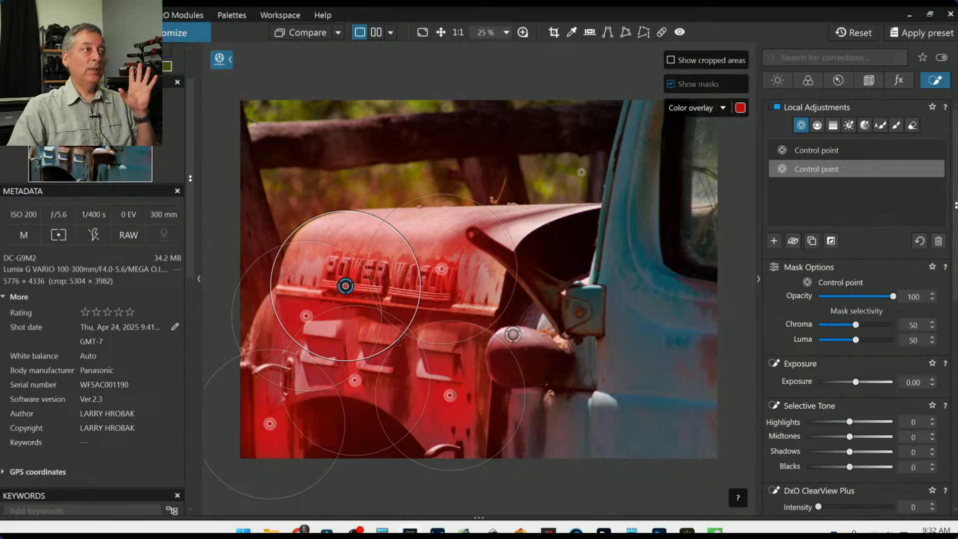
left_click_drag(493, 214, 482, 227)
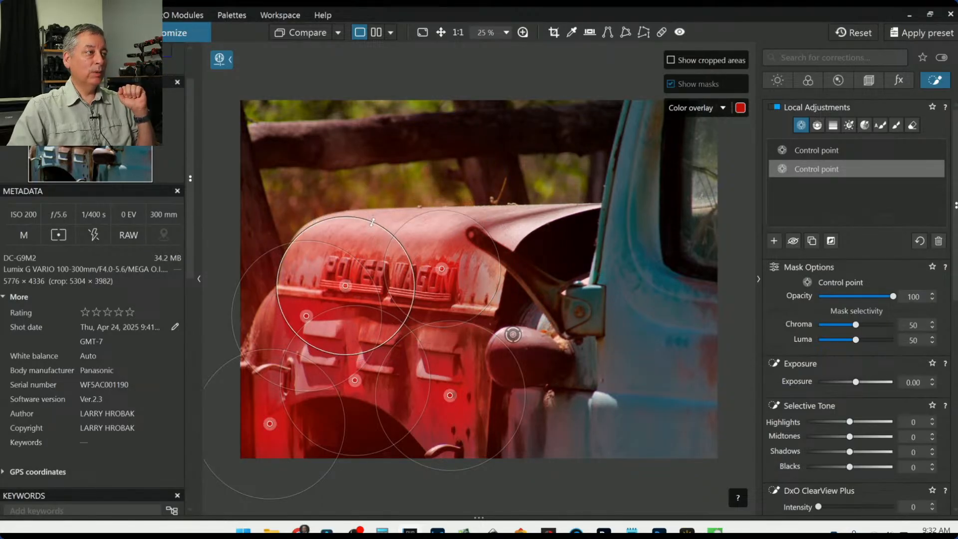
left_click(345, 285)
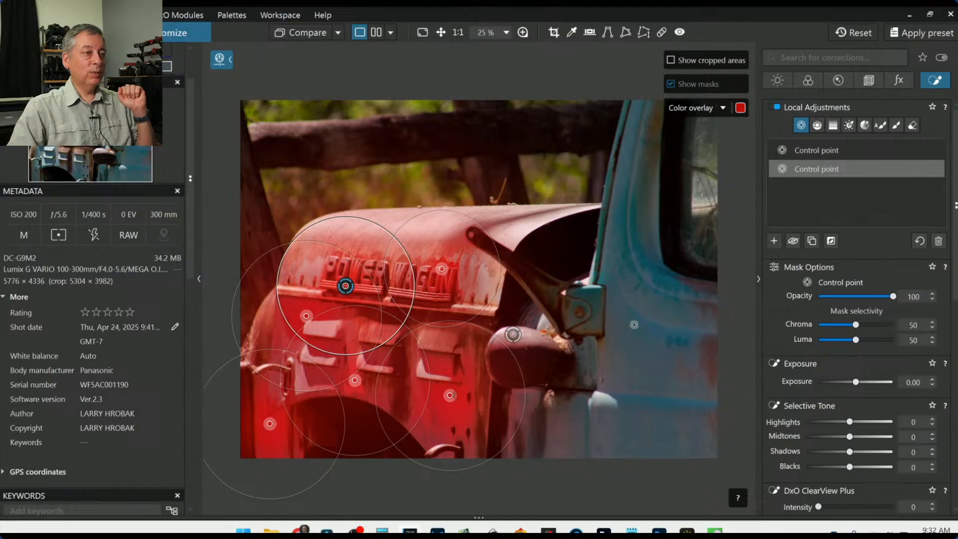
Step: Extend the mask with two larger points on the cab body and set both Chroma and Luma selectivity to 45
left_click(626, 288)
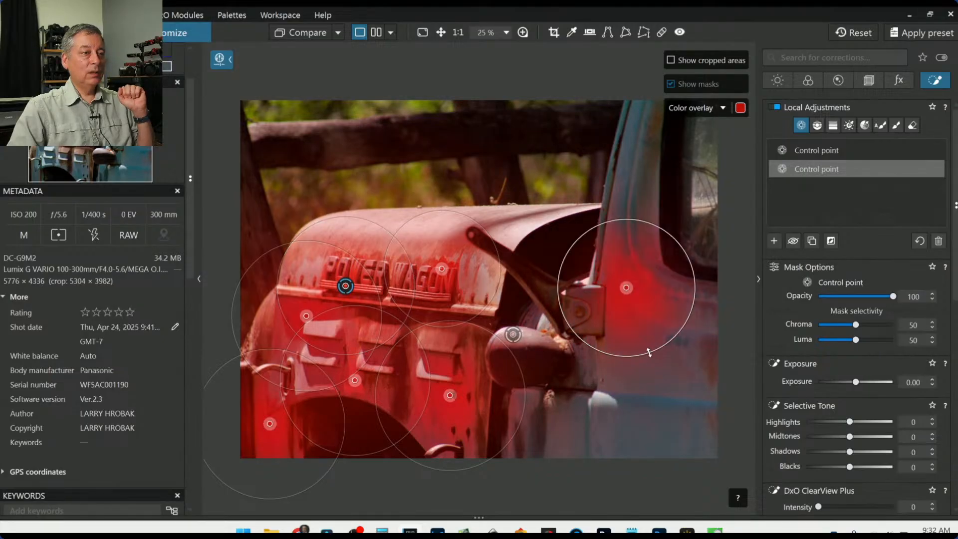
left_click_drag(648, 352, 668, 412)
left_click(645, 399)
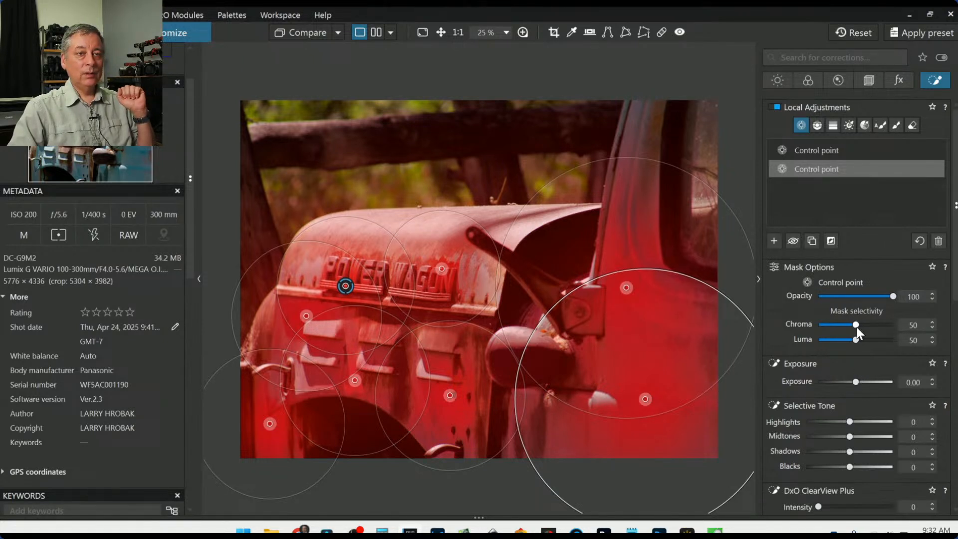
scroll(854, 325, "down", 5)
scroll(857, 339, "down", 5)
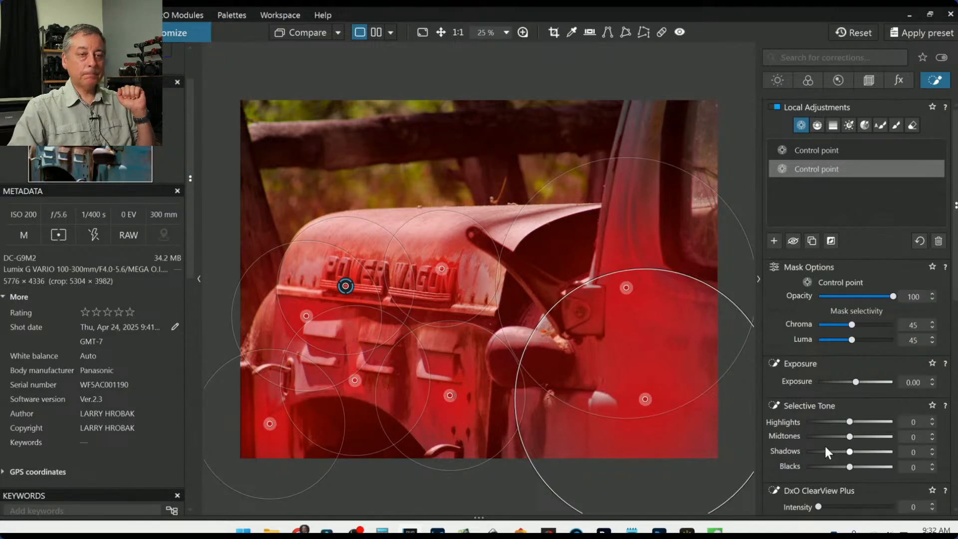
Step: Set the truck body mask's Microcontrast to 100 and its DxO ClearView Plus intensity to 71
scroll(824, 447, "down", 3)
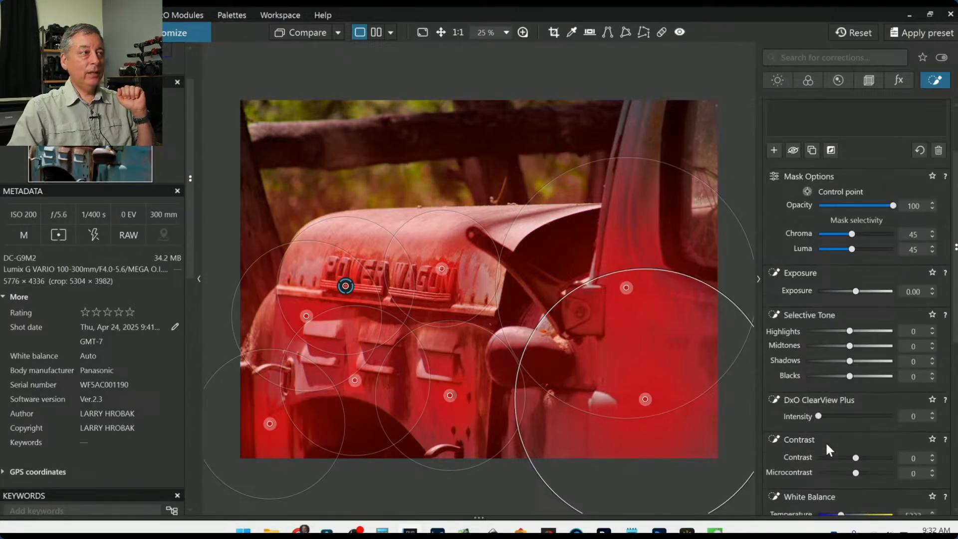
scroll(825, 441, "down", 1)
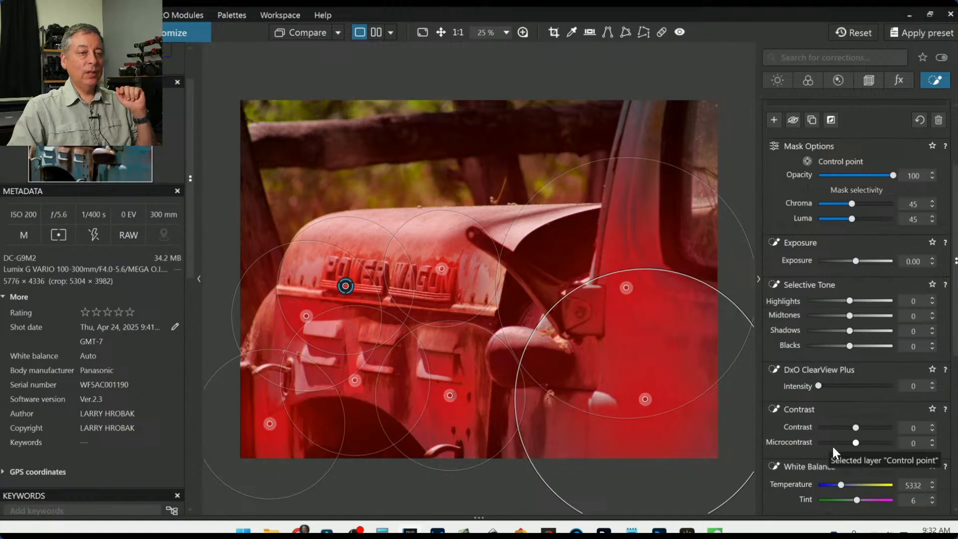
scroll(831, 444, "down", 1)
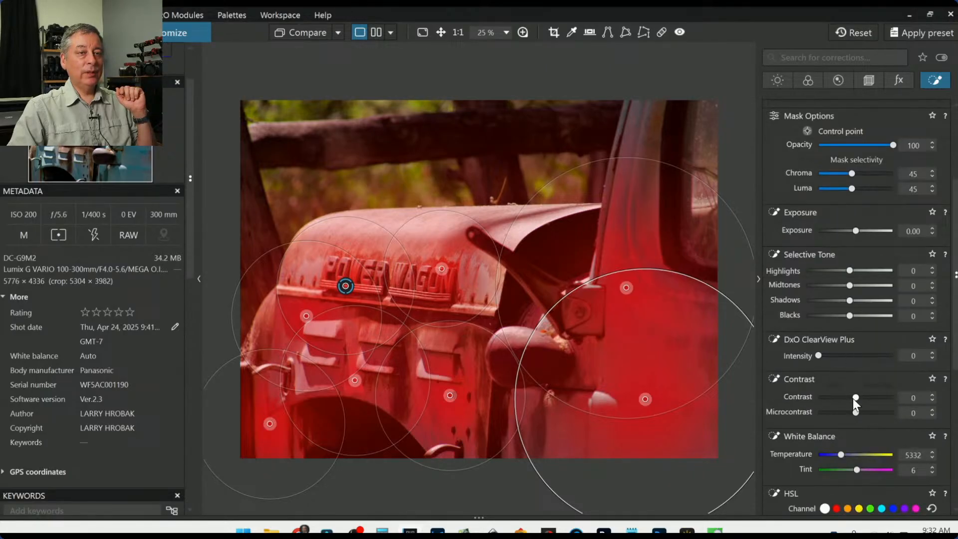
left_click_drag(854, 412, 897, 420)
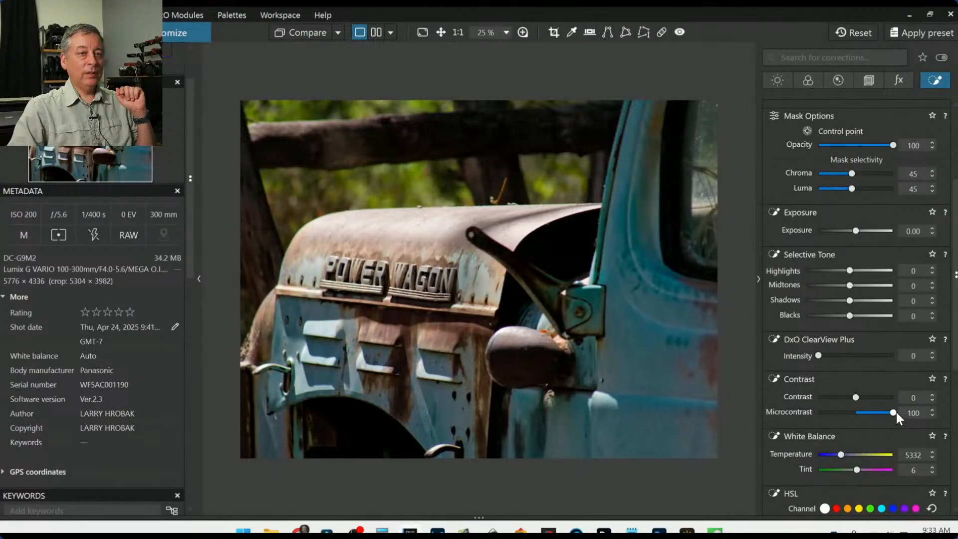
left_click_drag(818, 354, 849, 357)
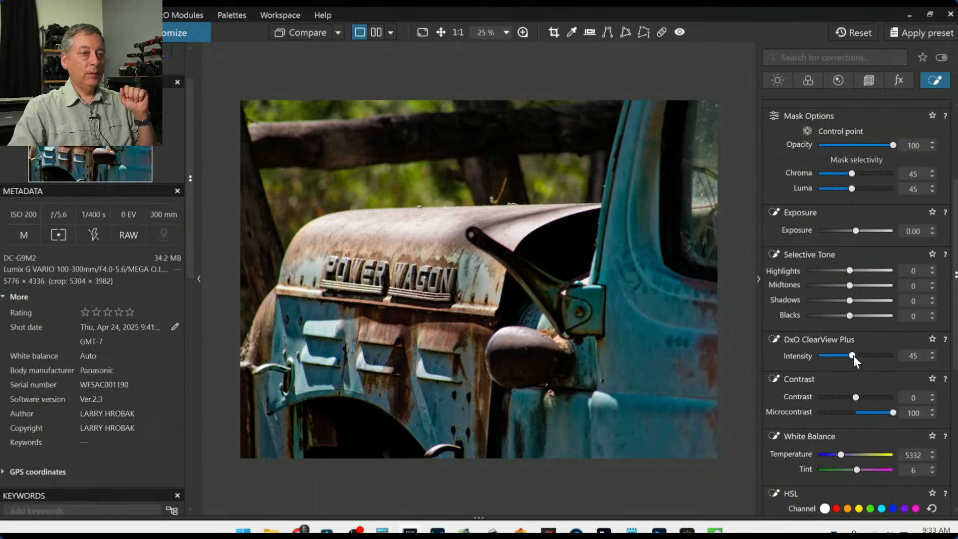
mouse_move(852, 355)
left_mouse_down()
mouse_move(794, 355)
mouse_move(870, 357)
left_mouse_up()
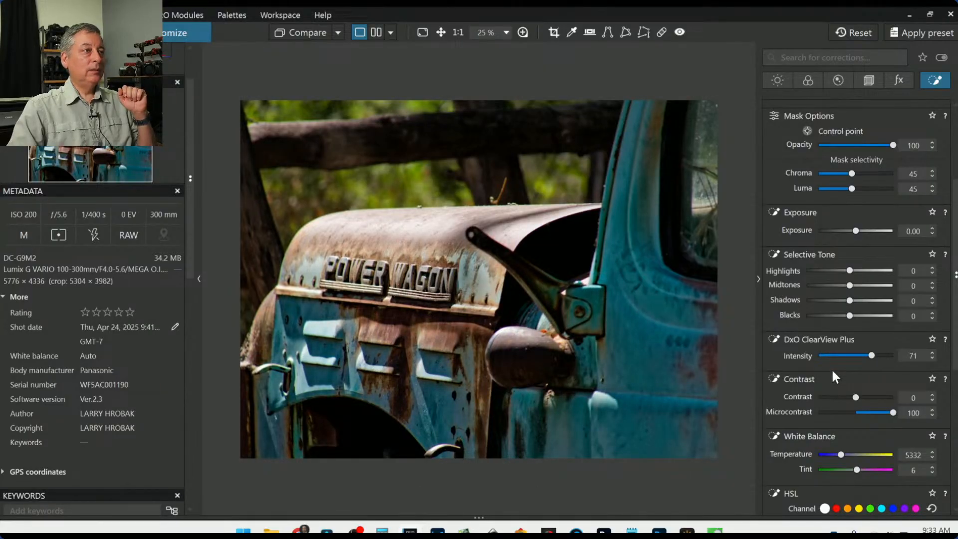
Step: Set the local Sharpness intensity of the truck body mask to 100
mouse_move(728, 307)
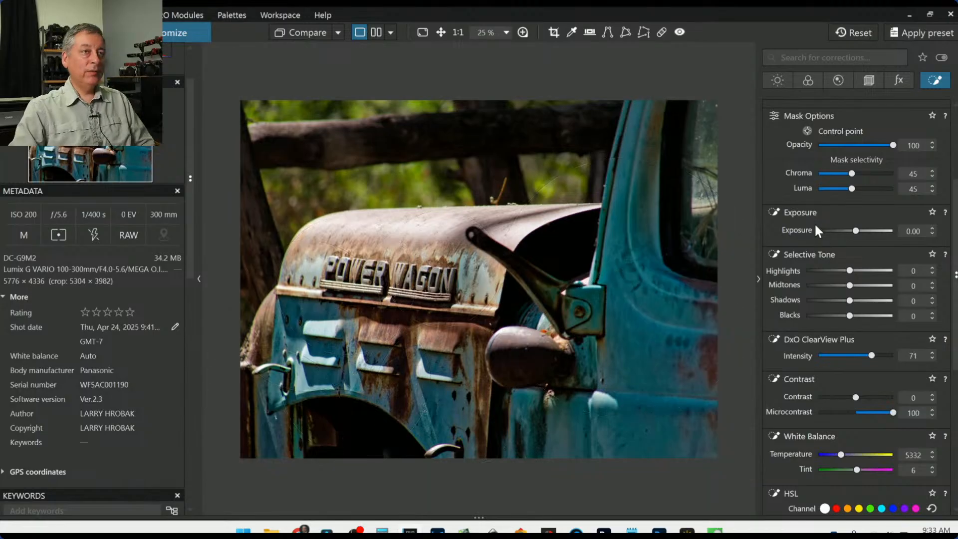
scroll(800, 379, "down", 1)
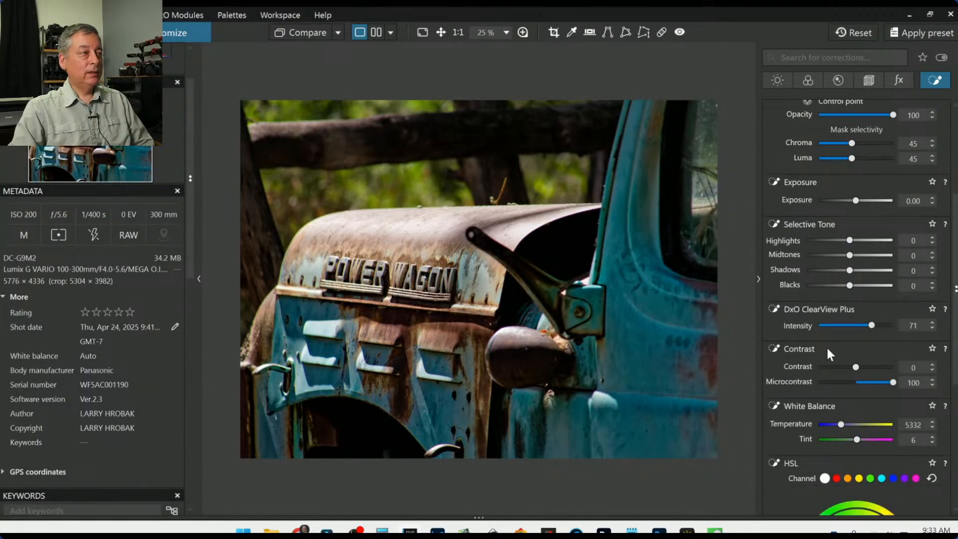
scroll(828, 349, "down", 9)
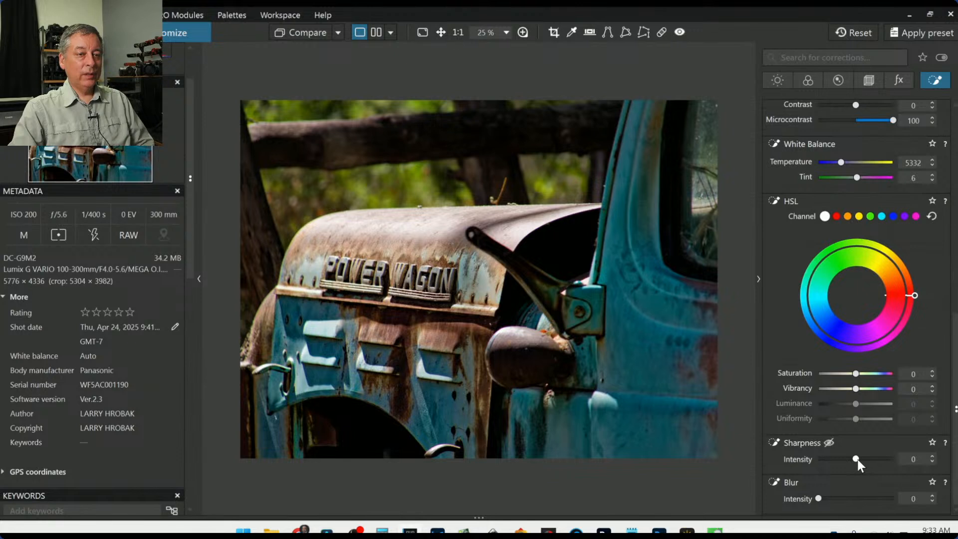
left_click_drag(857, 459, 894, 460)
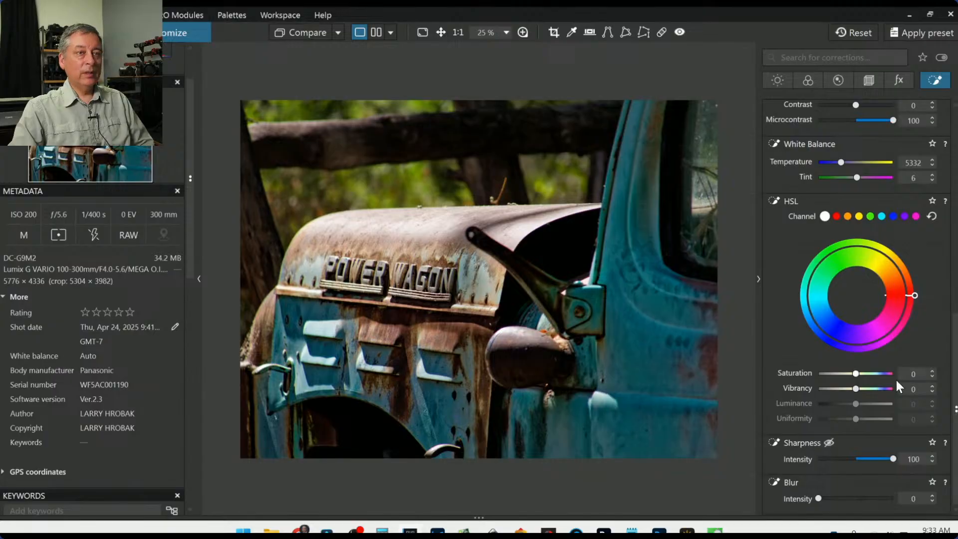
Step: Create another control point mask with three points covering the cab's window from its upper to lower part
scroll(893, 399, "up", 2)
scroll(893, 402, "up", 3)
scroll(891, 399, "up", 4)
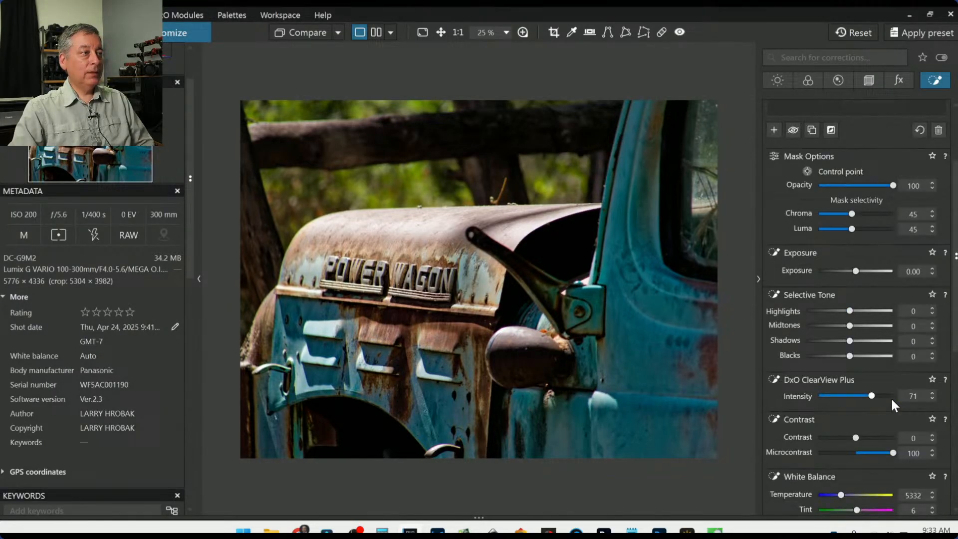
scroll(890, 396, "up", 1)
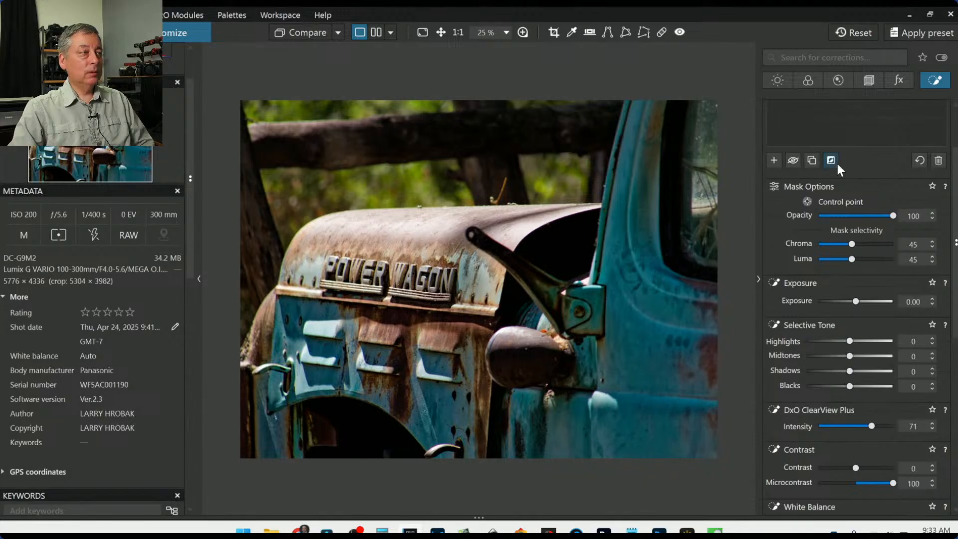
scroll(796, 187, "up", 2)
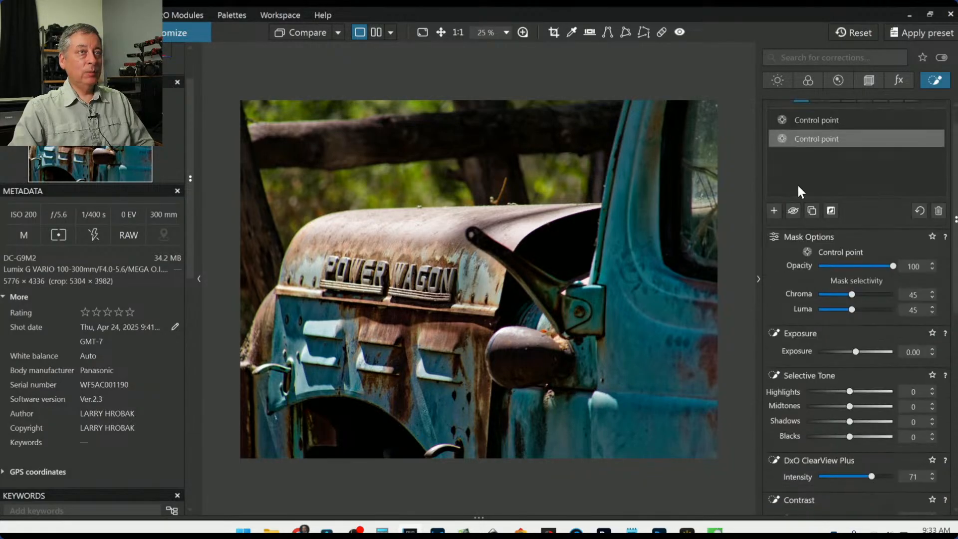
left_click(773, 212)
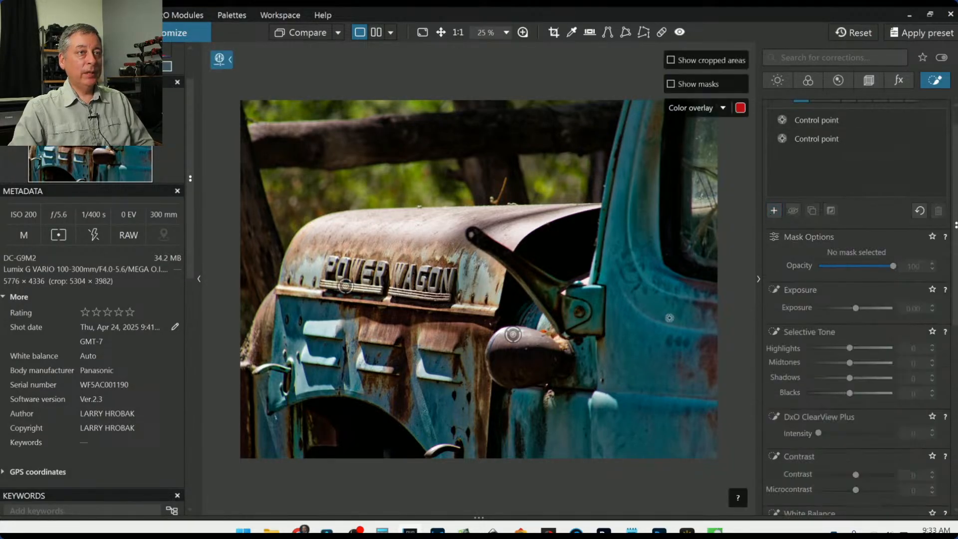
scroll(663, 321, "up", 1)
scroll(663, 322, "down", 2)
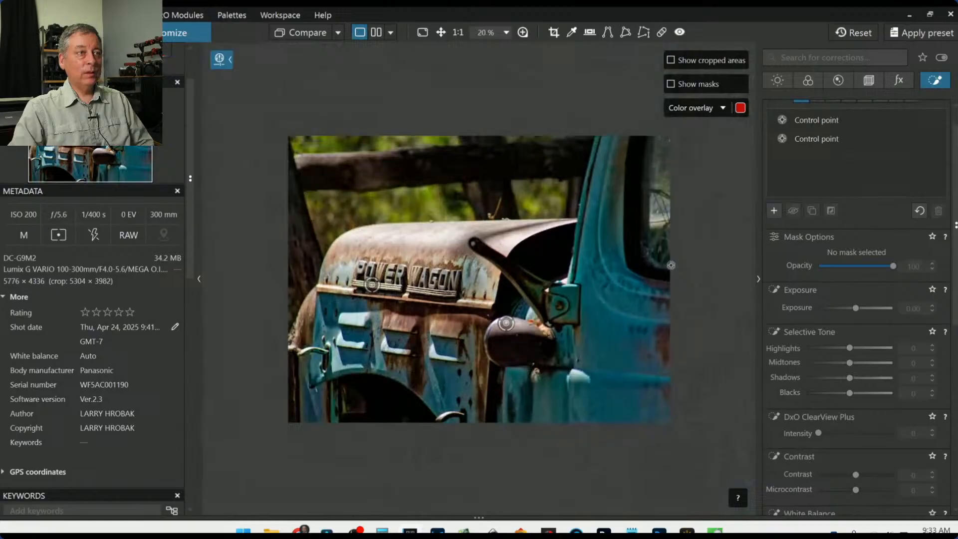
left_click(666, 234)
left_click_drag(621, 142, 649, 187)
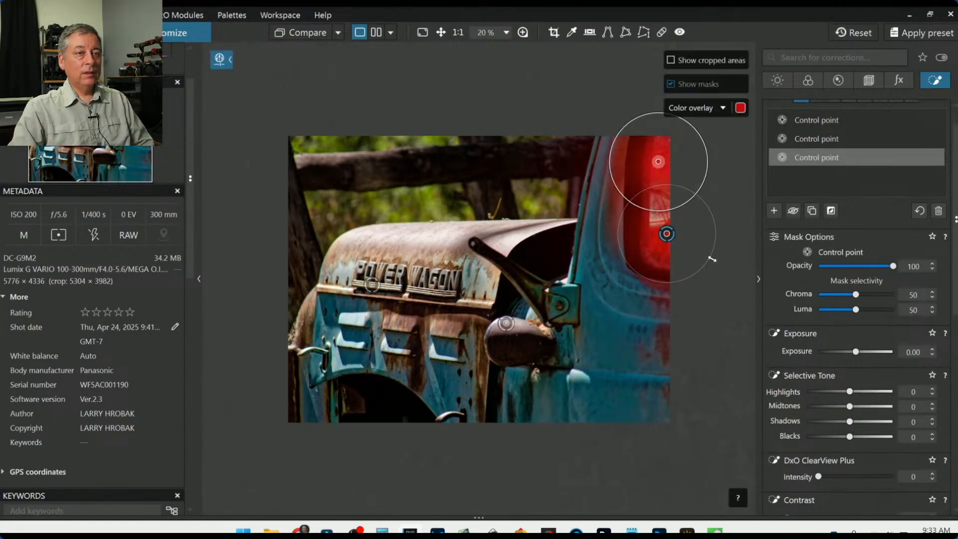
left_click(663, 203)
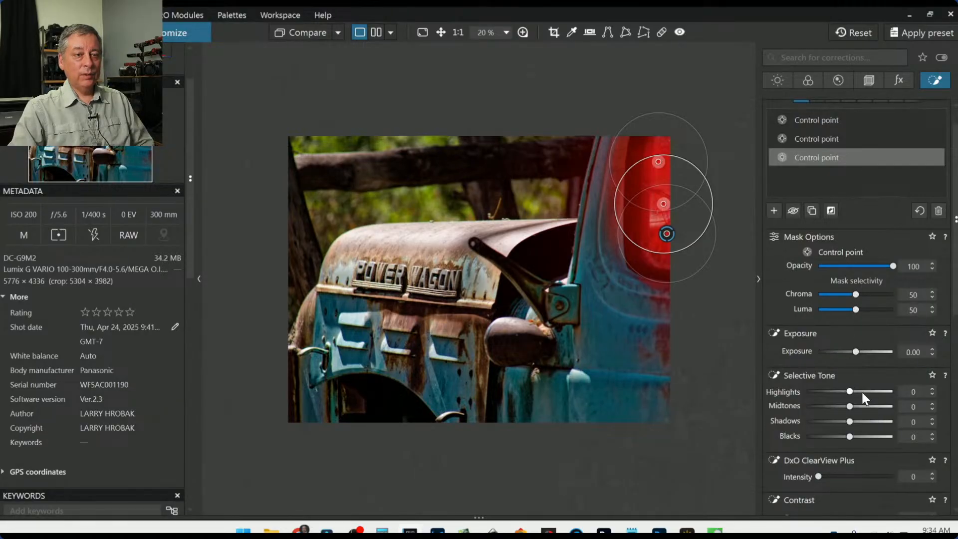
Step: Set the window mask's DxO ClearView Plus intensity to 68 and Microcontrast to 100, leaving Contrast at 0
left_click(869, 476)
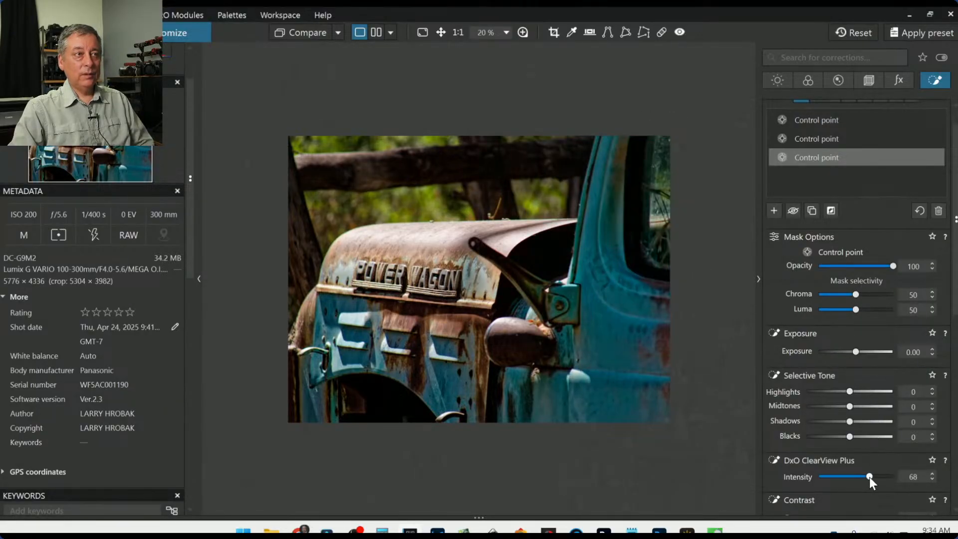
scroll(830, 449, "down", 2)
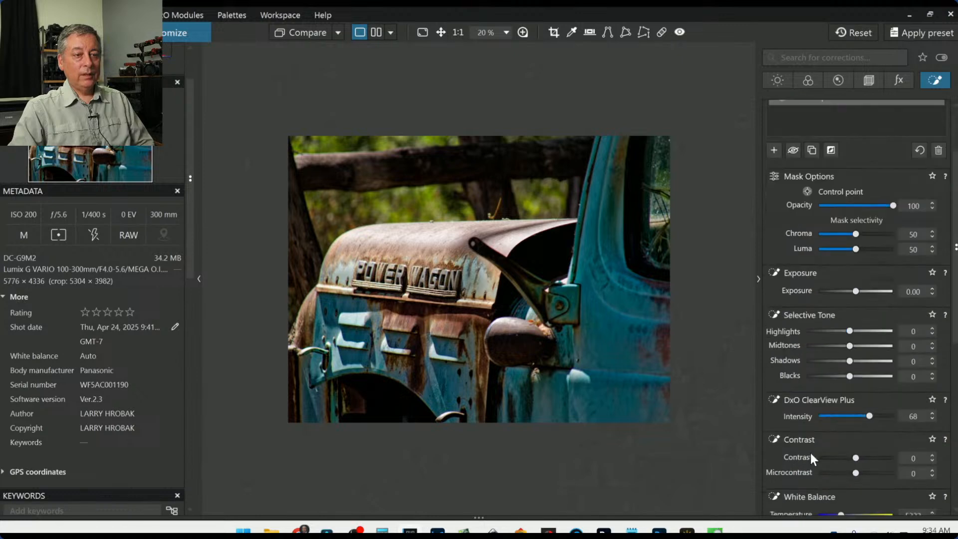
left_click(890, 472)
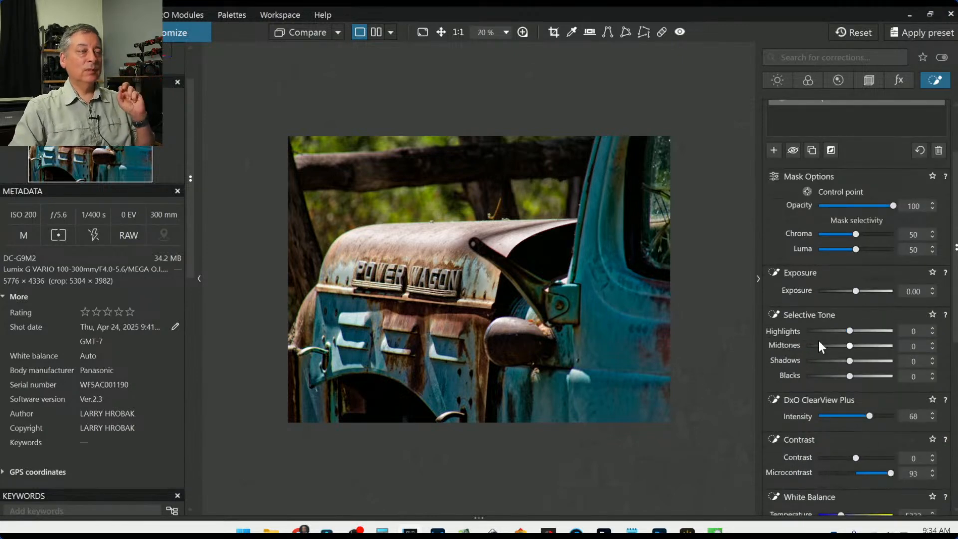
scroll(697, 222, "up", 1)
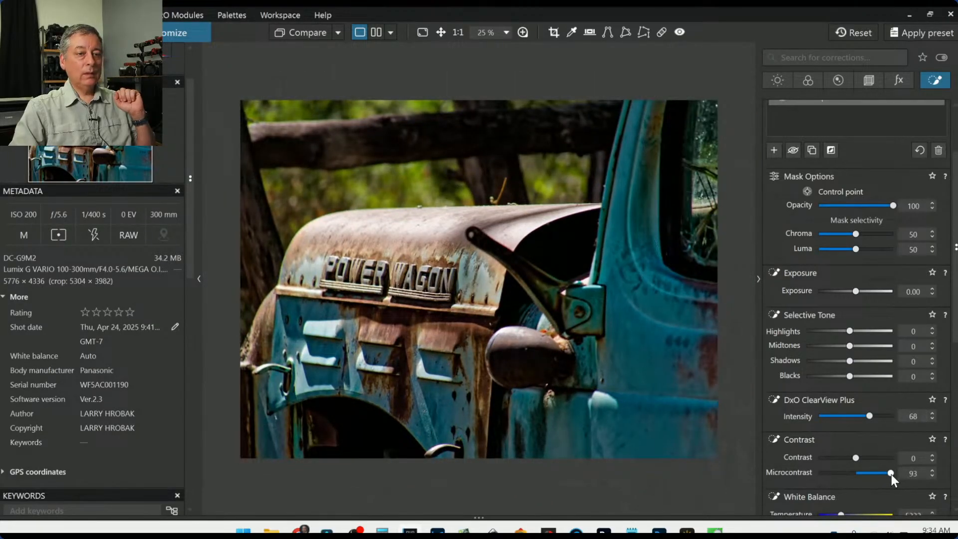
left_click_drag(891, 473, 849, 457)
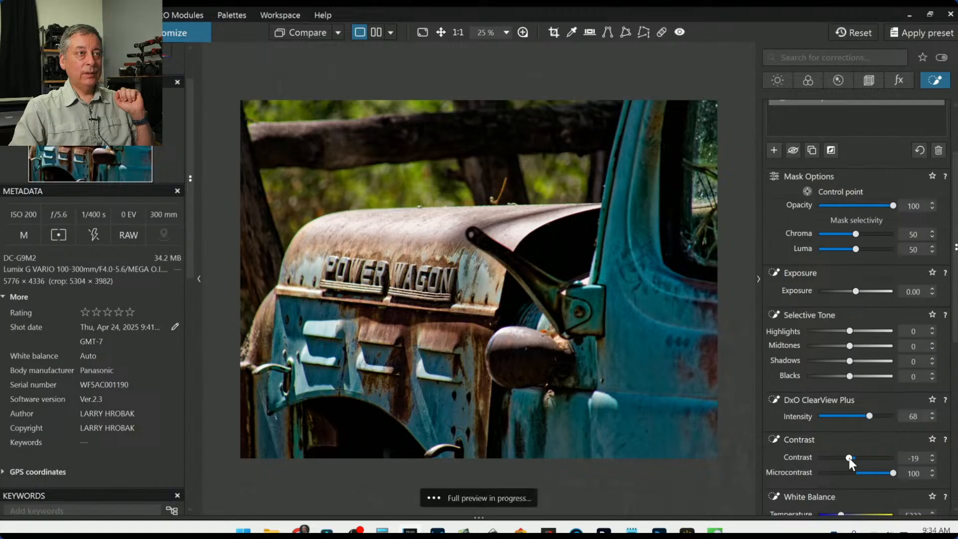
double_click(848, 457)
Step: Brighten the window mask by setting Selective Tone Highlights to 100 and Shadows to 20
left_click_drag(851, 361, 880, 330)
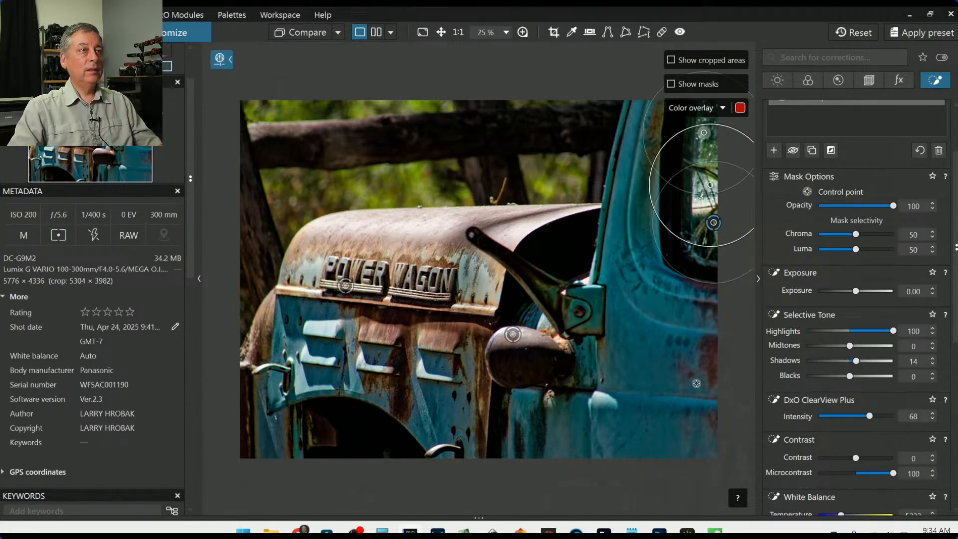
left_click_drag(855, 363, 858, 361)
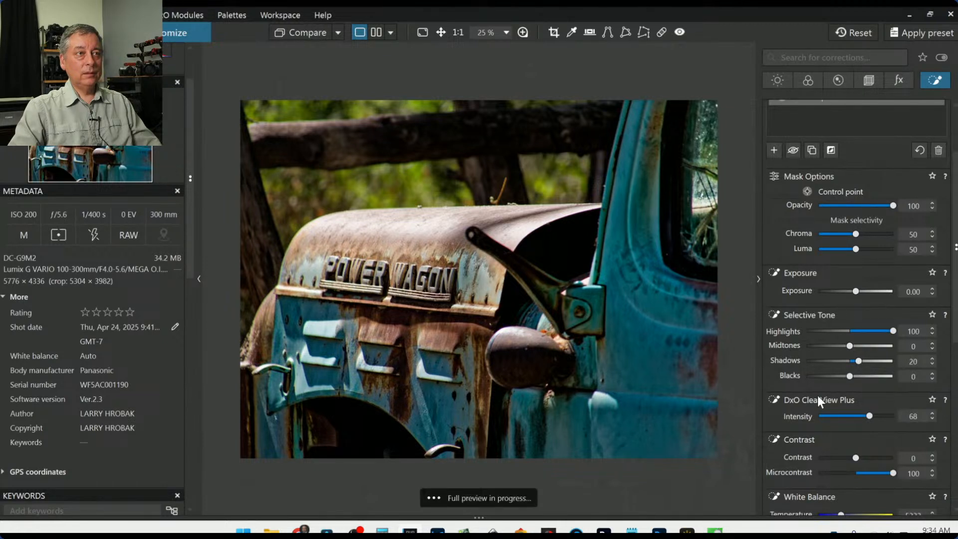
Step: Deselect the mask, warm the whole photo by setting the RAW White Balance Temperature to 5973, and compare it with the original
key("Escape")
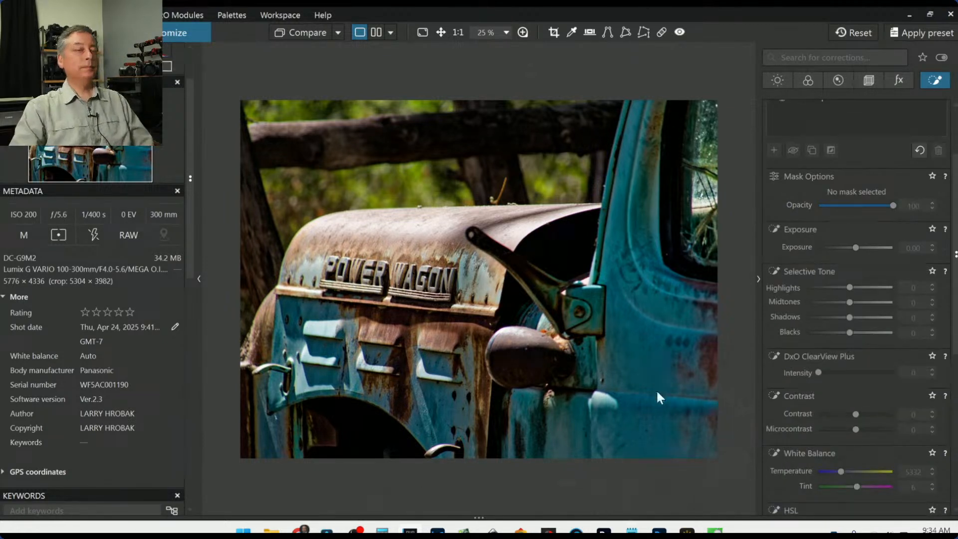
scroll(665, 379, "down", 1)
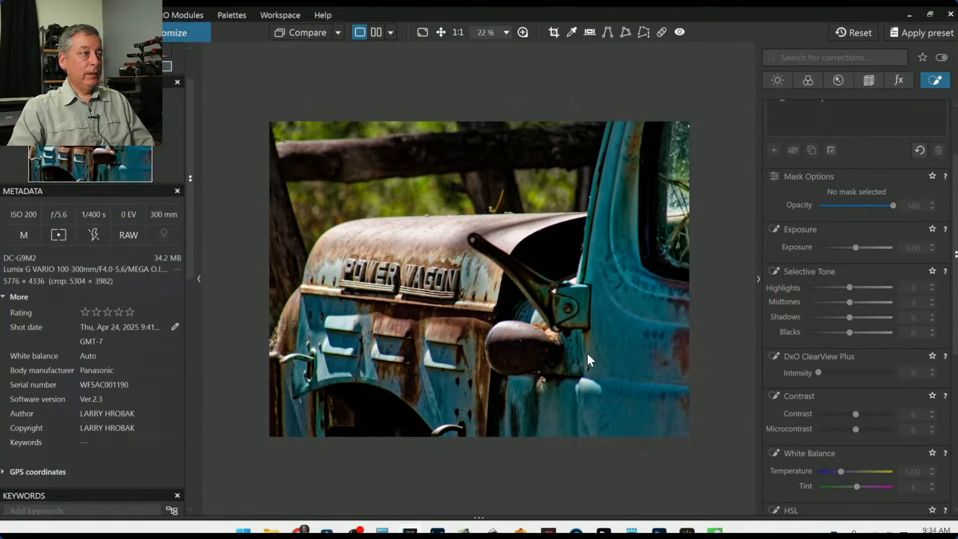
left_click(807, 84)
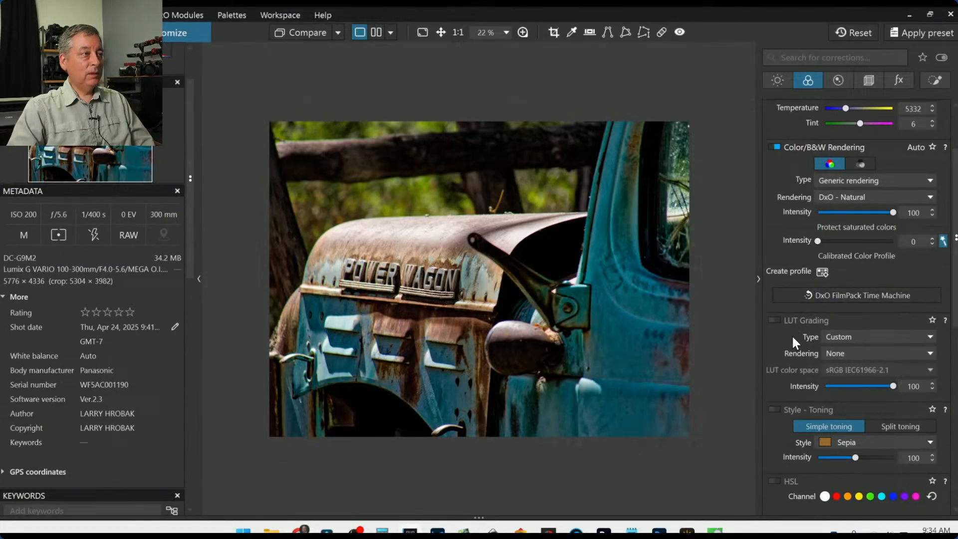
scroll(853, 270, "up", 3)
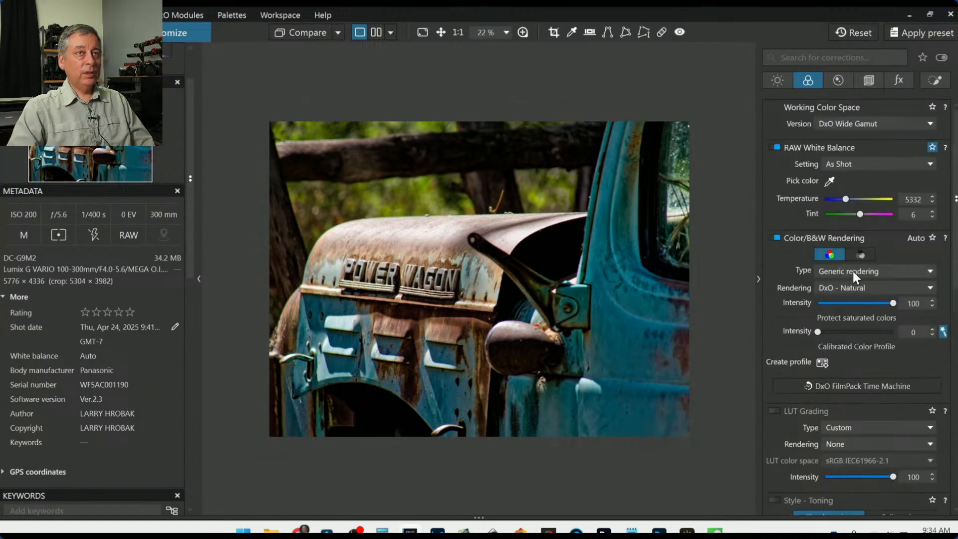
left_click_drag(848, 197, 853, 197)
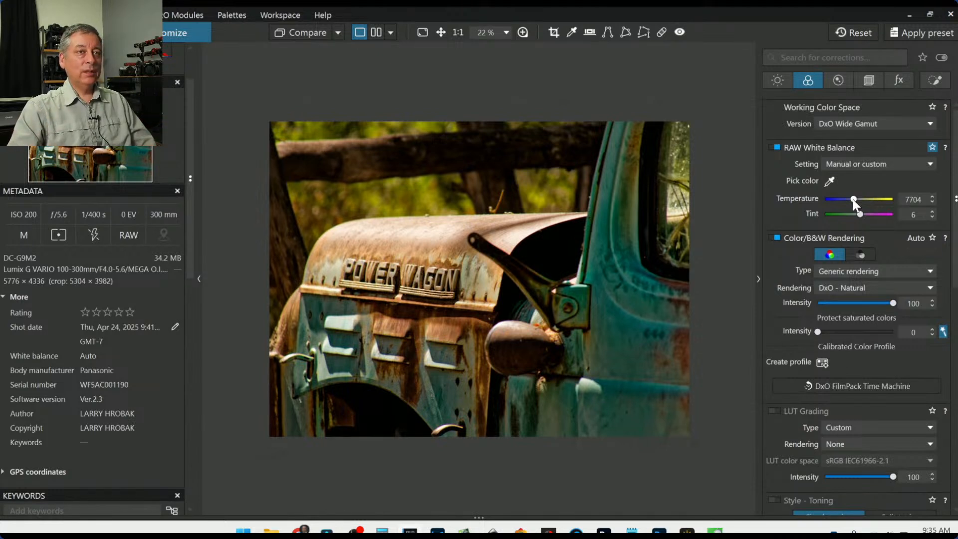
left_click_drag(852, 199, 851, 198)
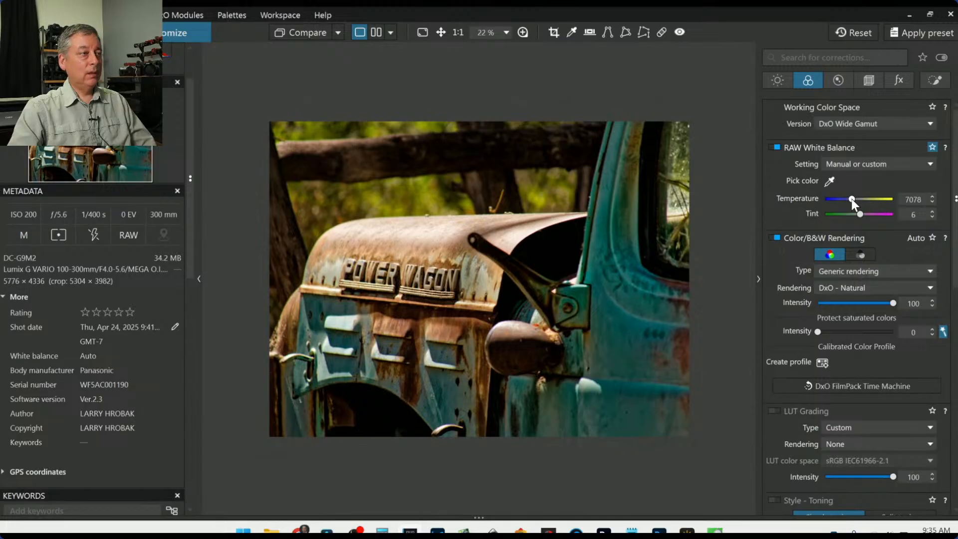
left_click_drag(851, 198, 847, 198)
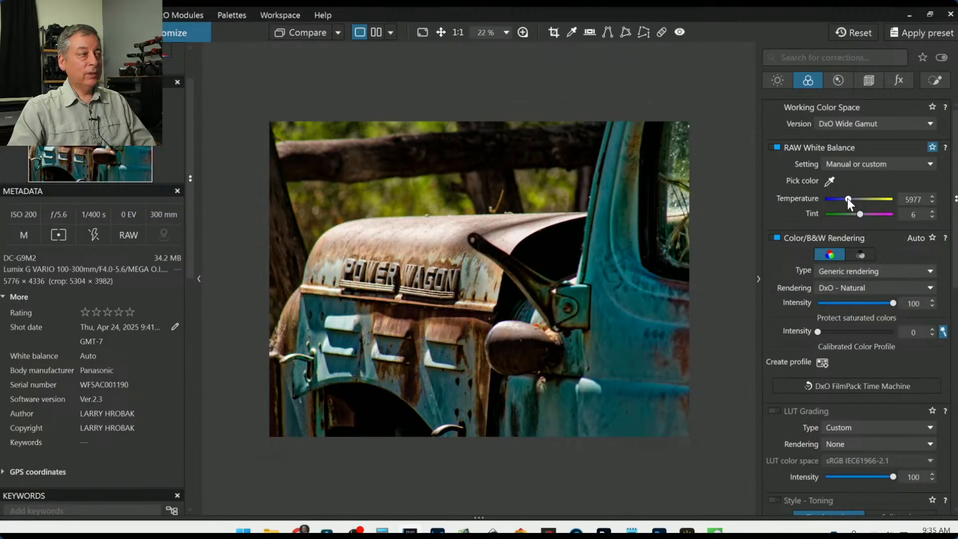
left_click_drag(847, 198, 853, 200)
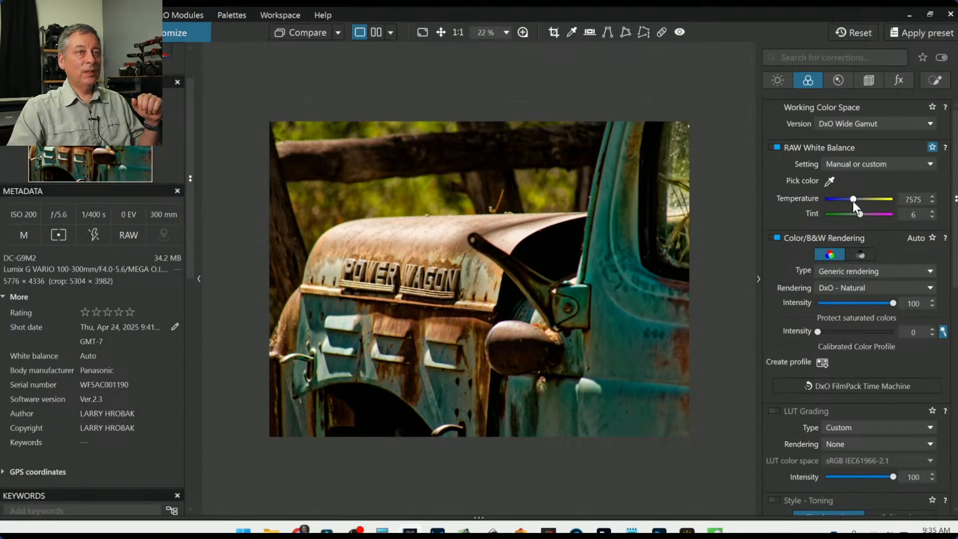
double_click(852, 199)
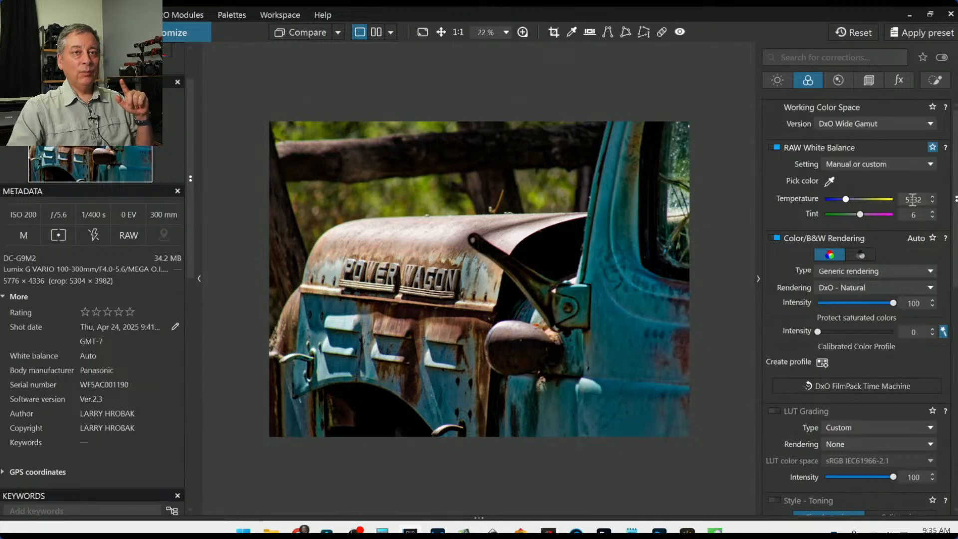
left_click_drag(847, 198, 848, 199)
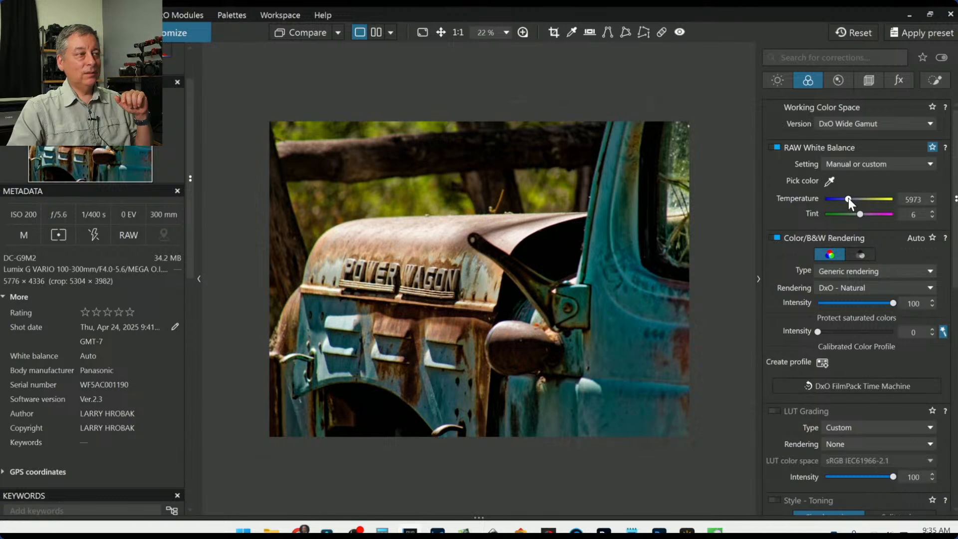
left_click(295, 34)
left_click(296, 34)
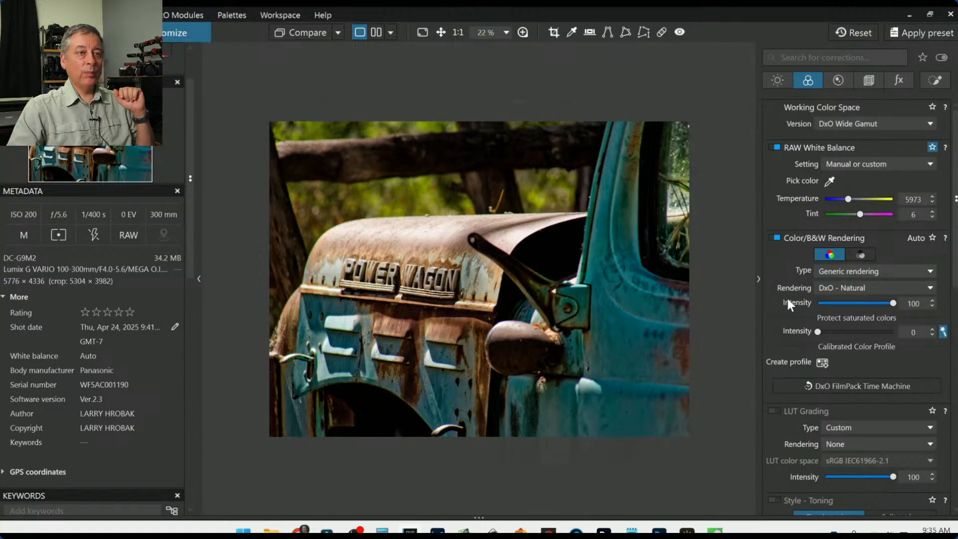
Step: Sample the rust color on the truck's side with the global HSL hue picker and widen the selected orange range at both ends
scroll(785, 306, "down", 7)
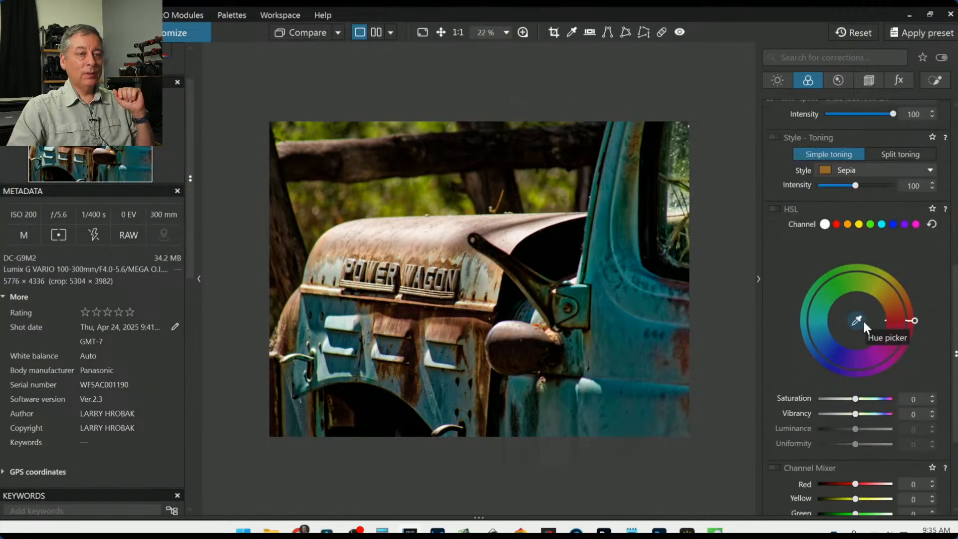
left_click(863, 322)
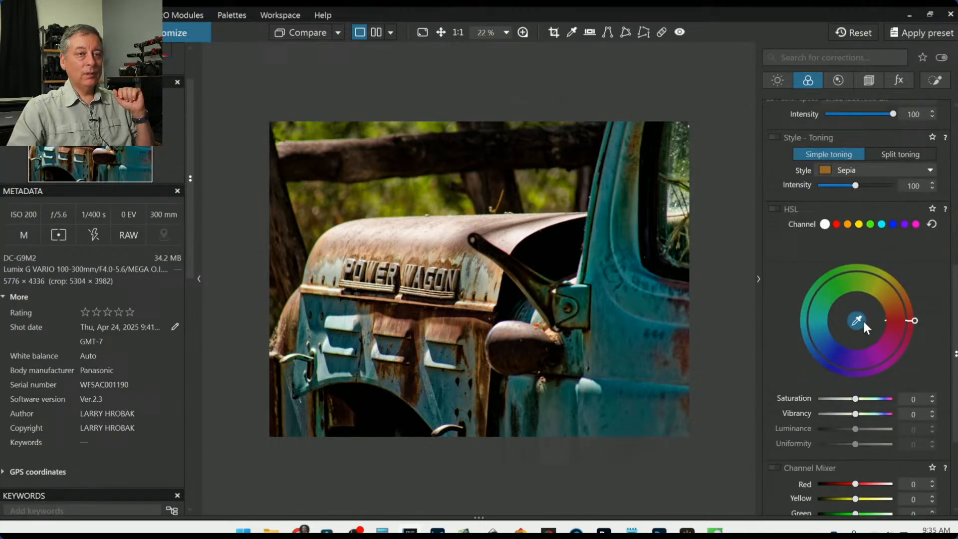
left_click(420, 259)
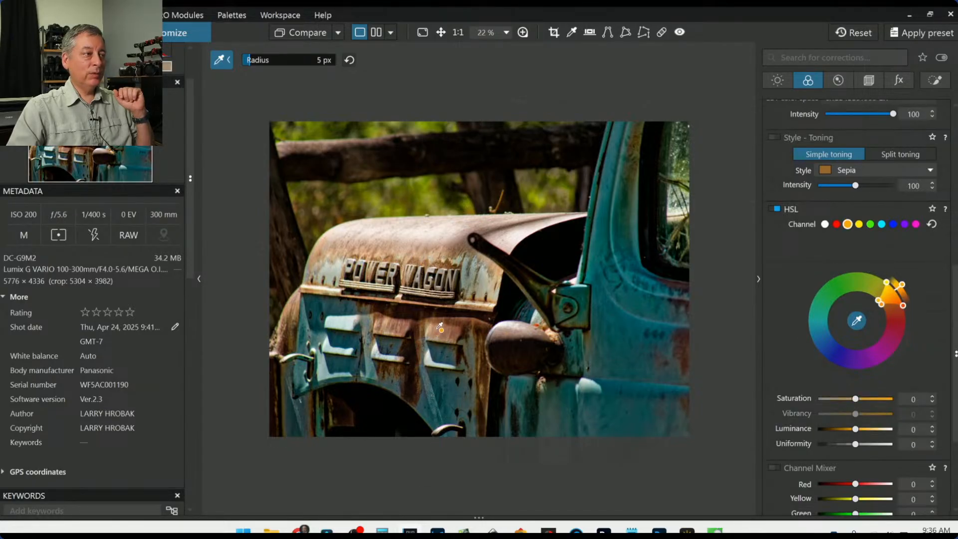
left_click(462, 322)
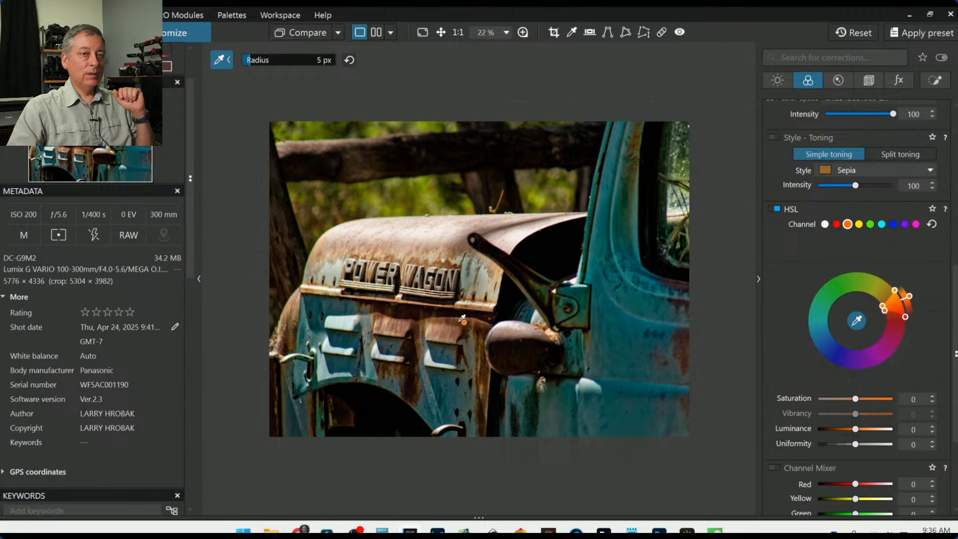
left_click(461, 320)
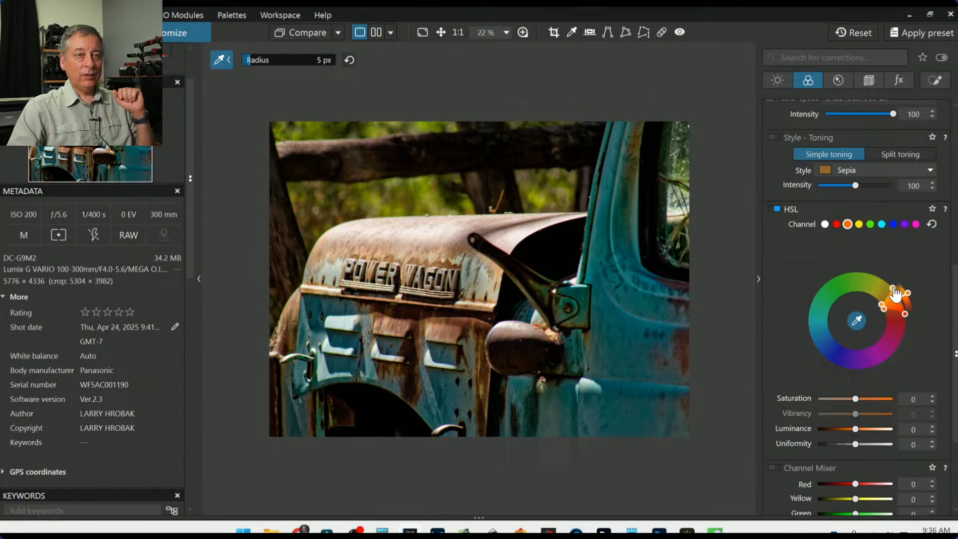
left_click_drag(895, 294, 888, 284)
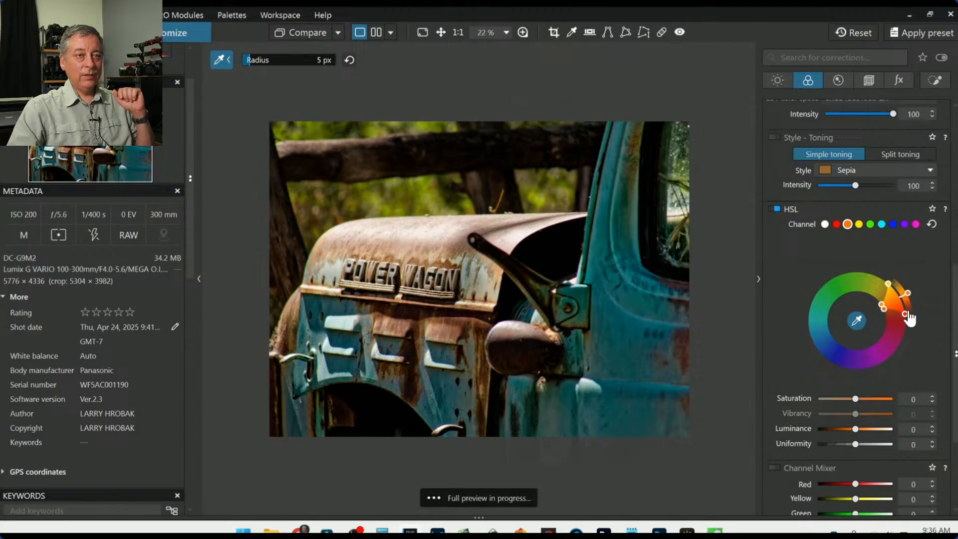
left_click_drag(905, 315, 905, 319)
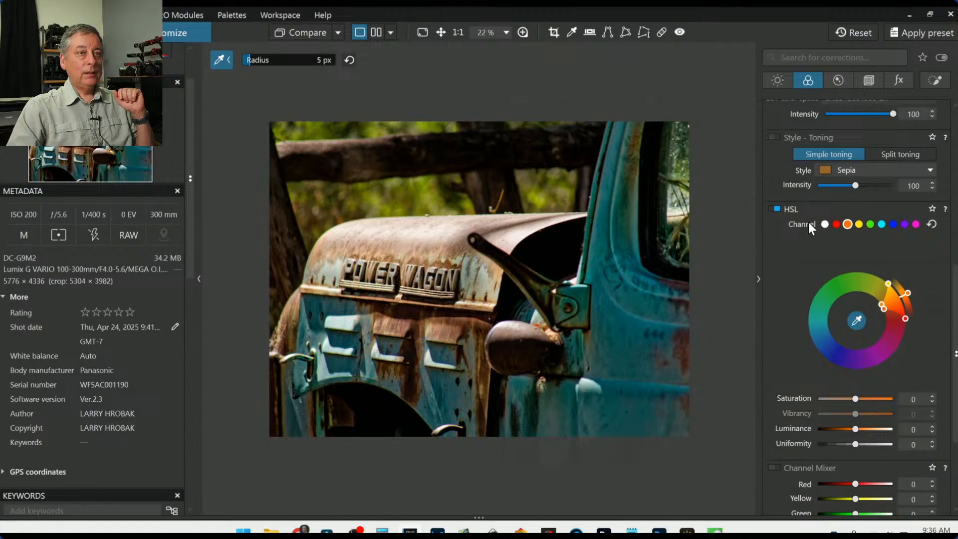
left_click(938, 83)
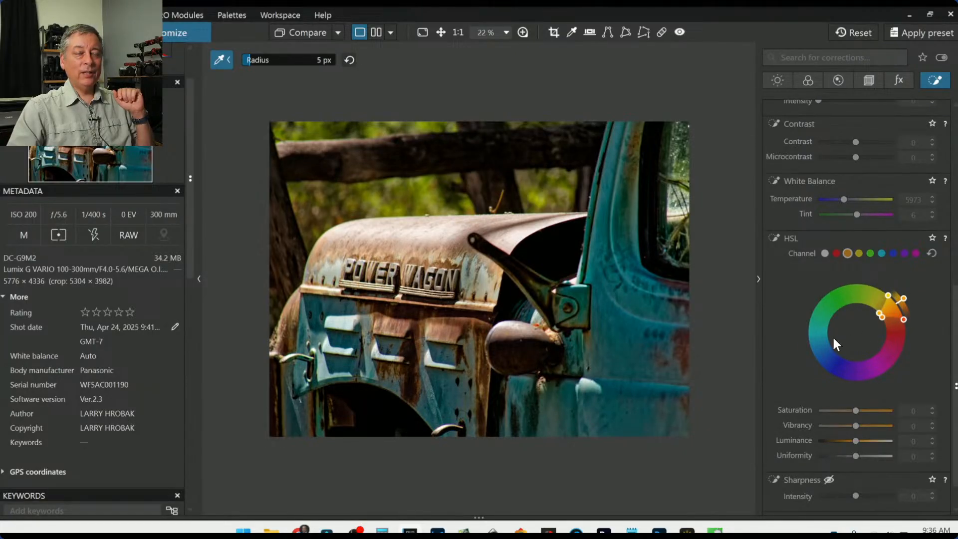
scroll(808, 332, "up", 2)
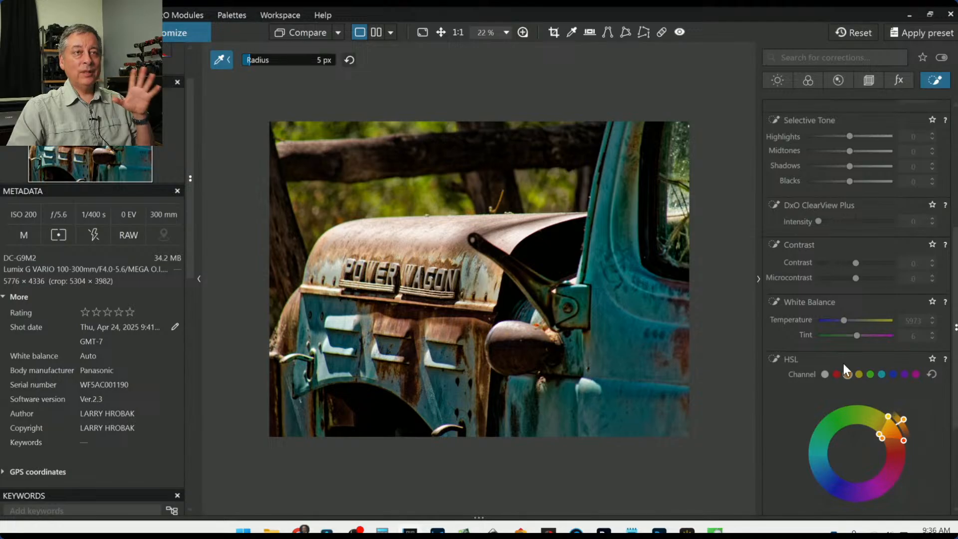
scroll(843, 363, "up", 2)
scroll(845, 363, "down", 3)
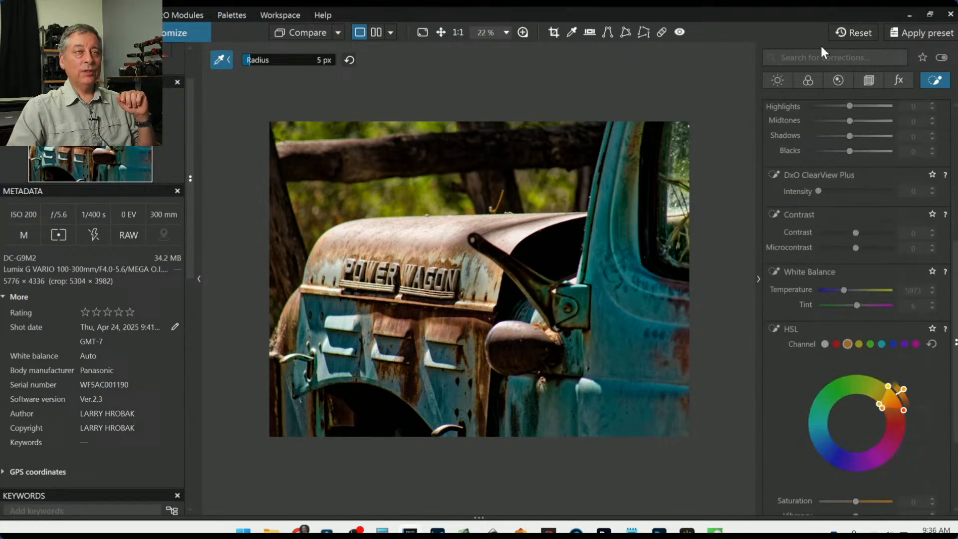
left_click(804, 81)
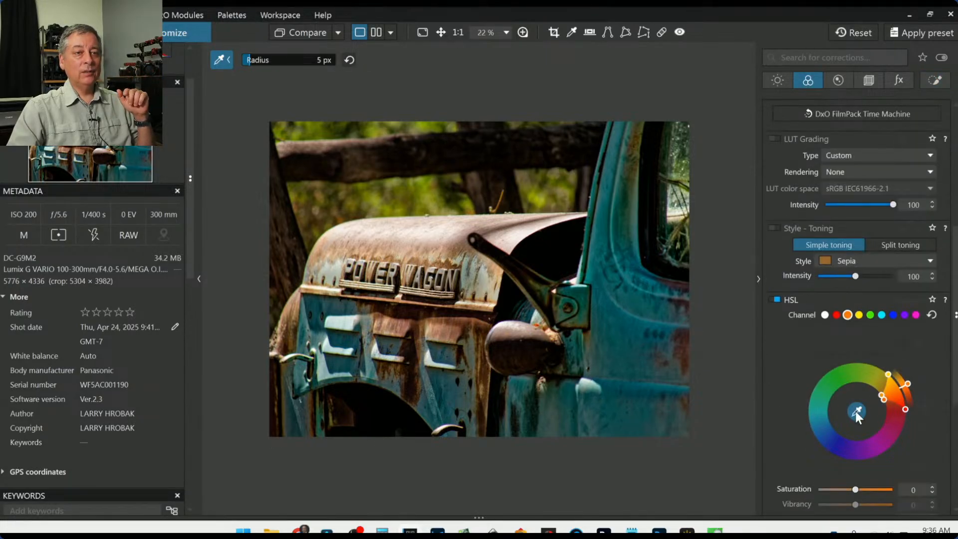
Step: In the truck body's control point mask, set the orange HSL channel's Saturation to 45 and Luminance to -51
left_click(935, 80)
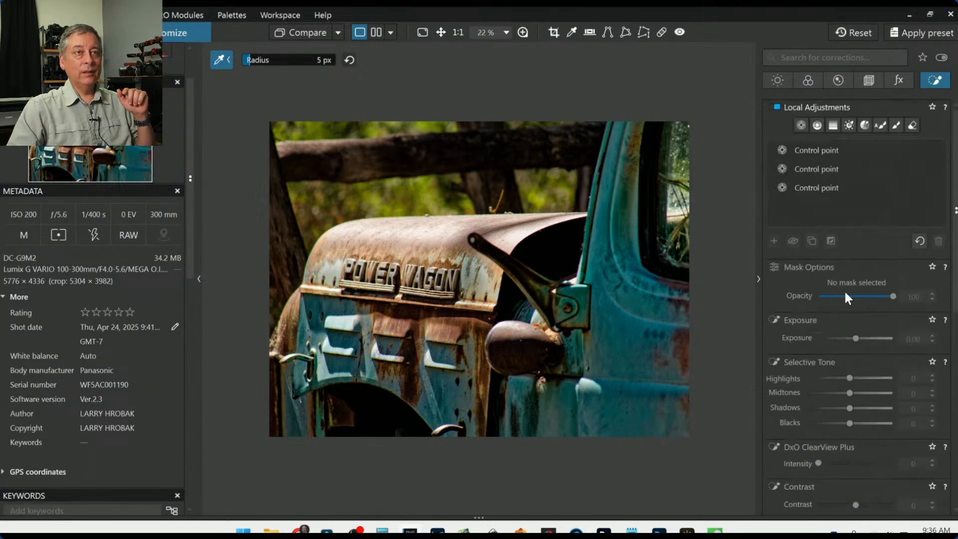
left_click(827, 165)
scroll(803, 379, "down", 2)
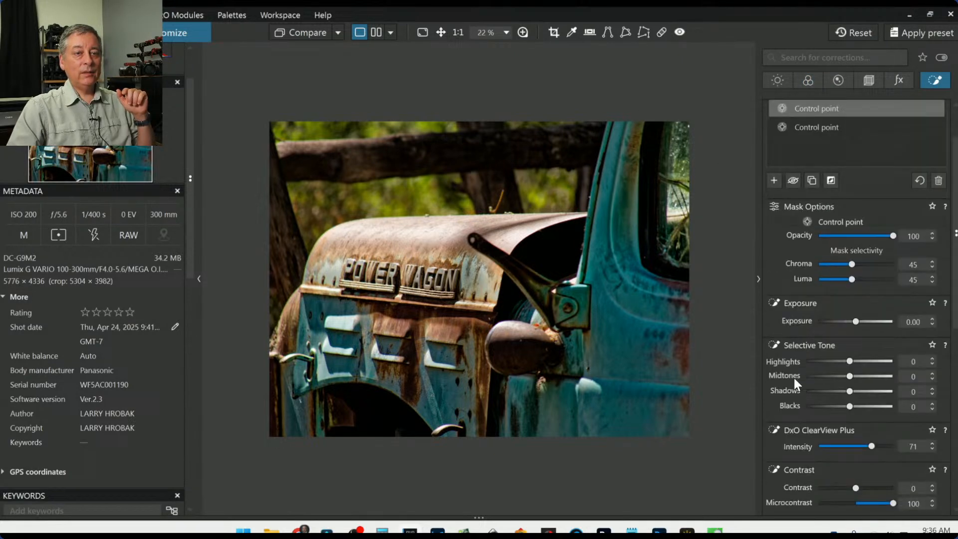
scroll(795, 380, "down", 2)
scroll(815, 405, "up", 4)
scroll(813, 398, "down", 6)
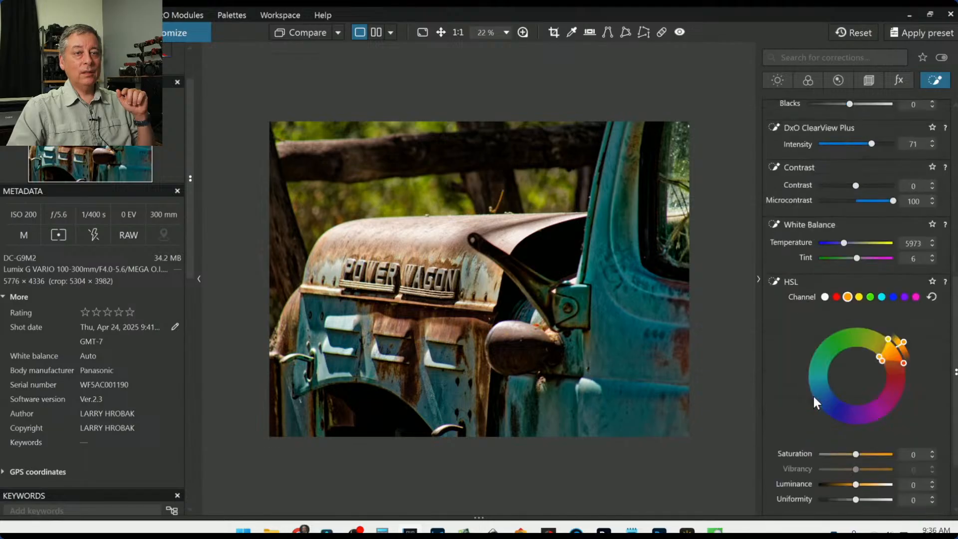
scroll(813, 396, "up", 1)
scroll(810, 388, "up", 1)
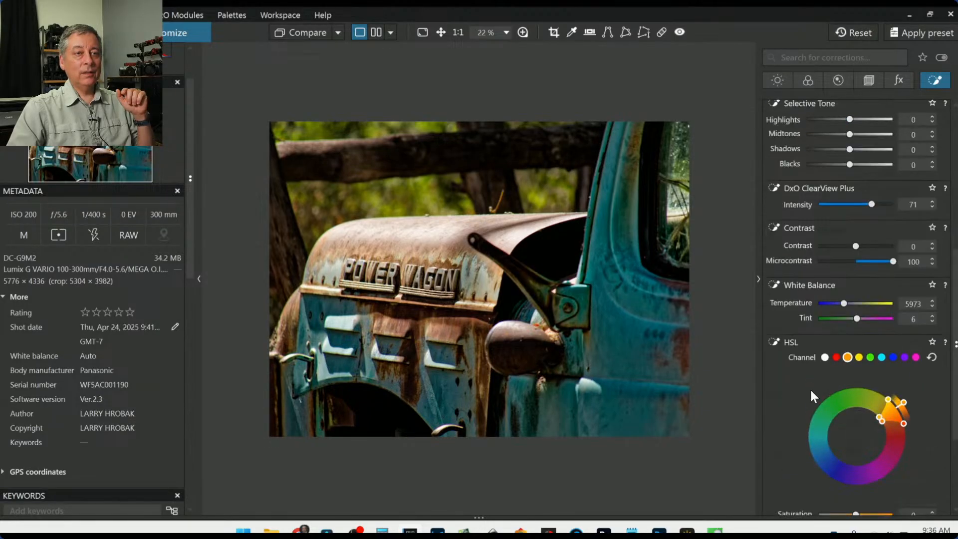
scroll(784, 385, "down", 1)
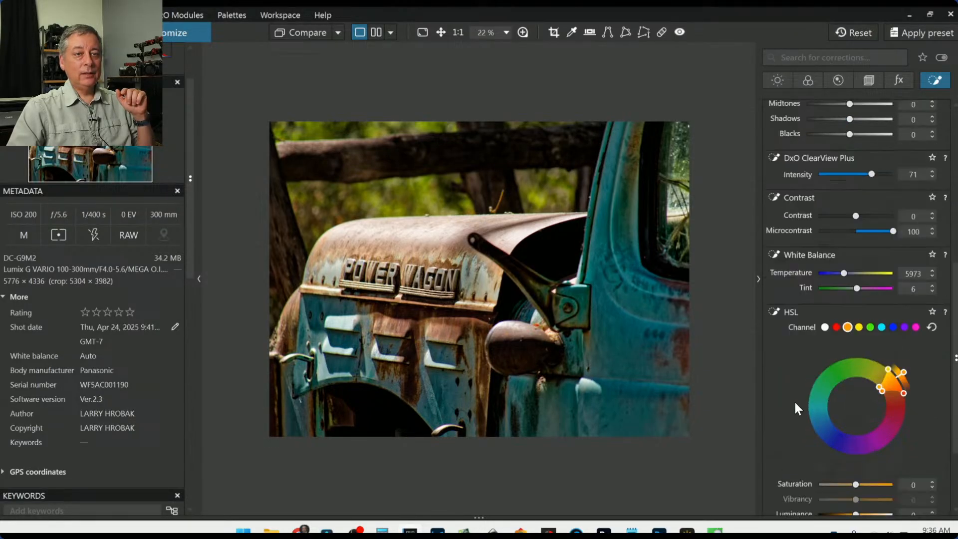
scroll(794, 402, "up", 7)
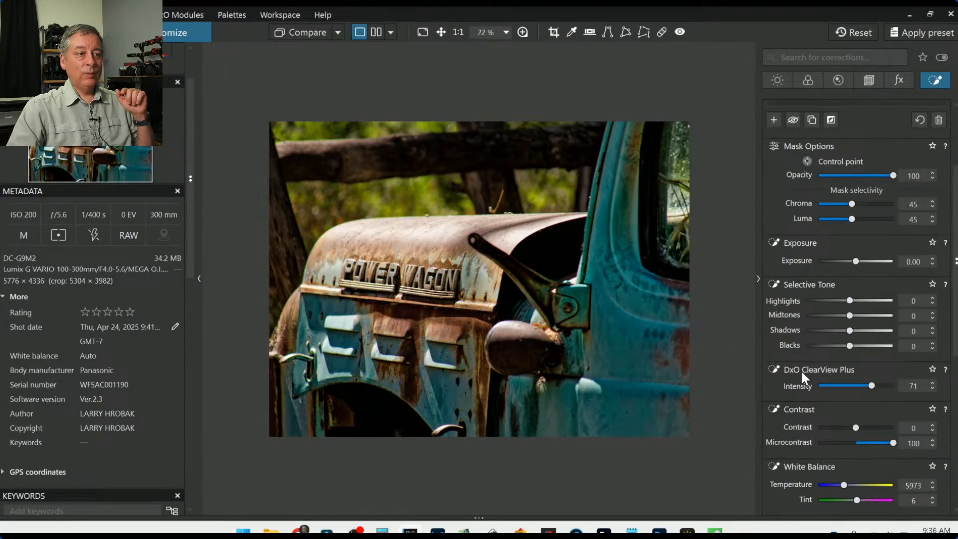
scroll(801, 372, "down", 8)
scroll(802, 380, "down", 1)
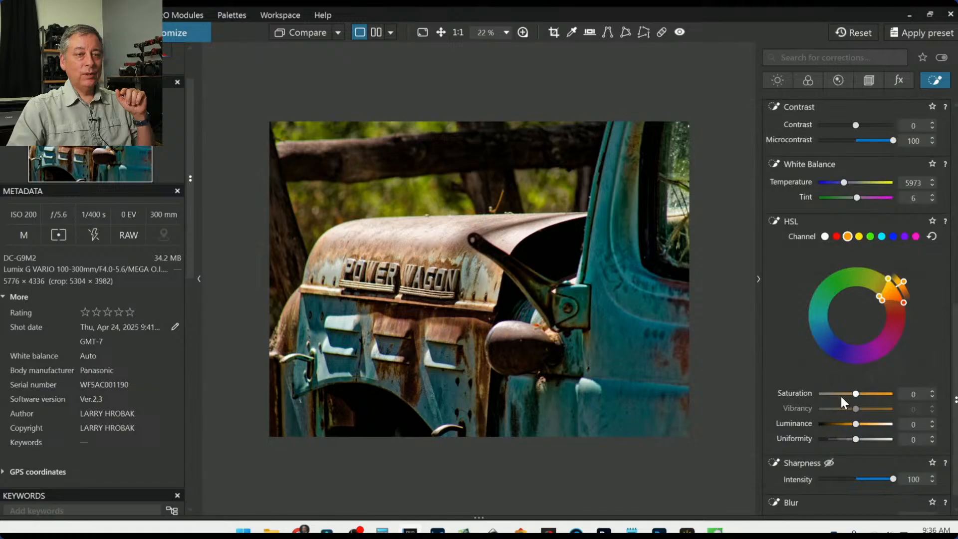
left_click_drag(855, 394, 872, 394)
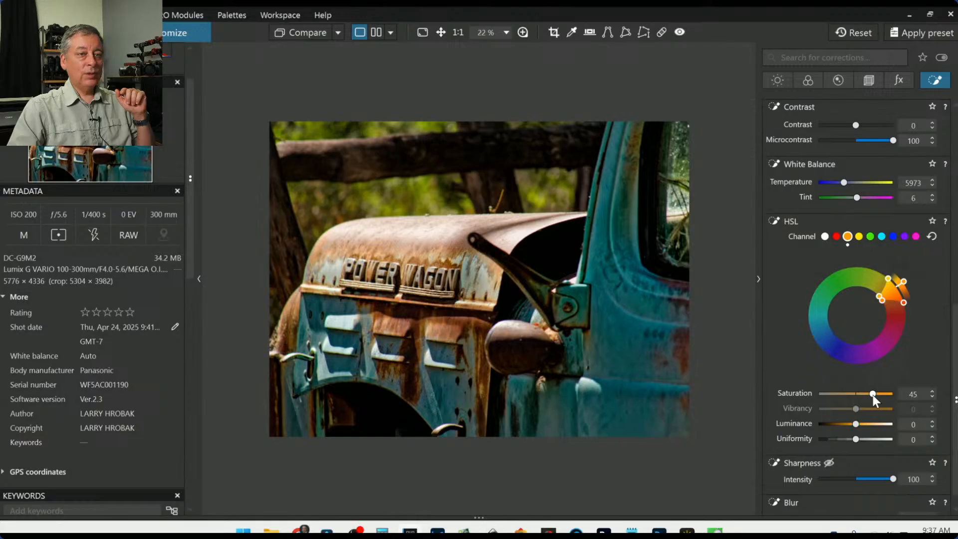
left_click_drag(855, 424, 837, 430)
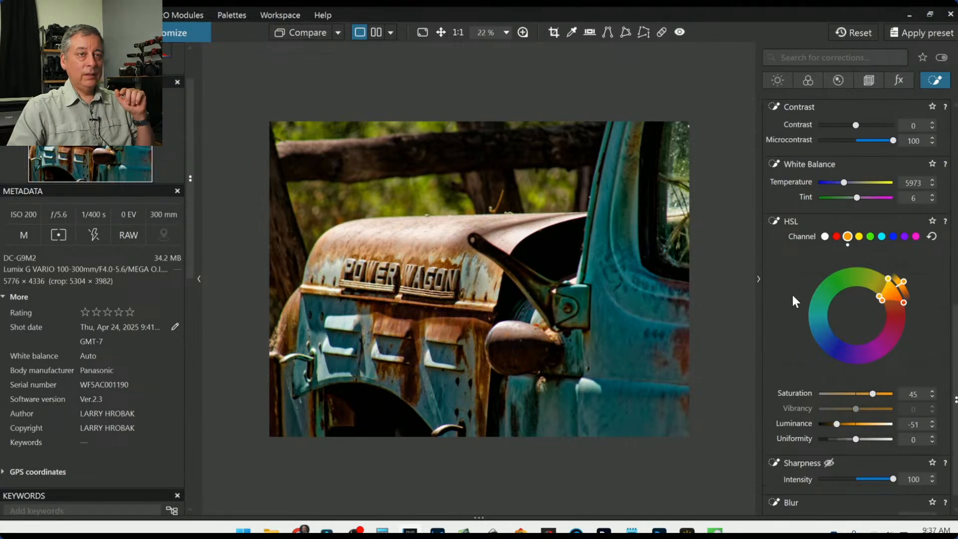
Step: Shift the hue of the truck body mask's orange HSL channel slightly toward red
scroll(793, 299, "up", 1)
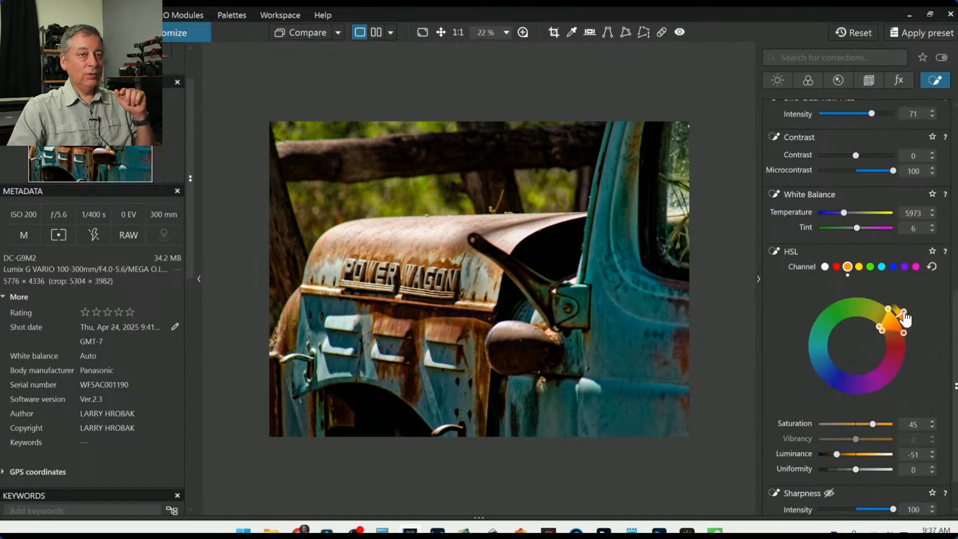
mouse_move(905, 318)
left_mouse_down()
mouse_move(902, 310)
mouse_move(906, 319)
left_mouse_up()
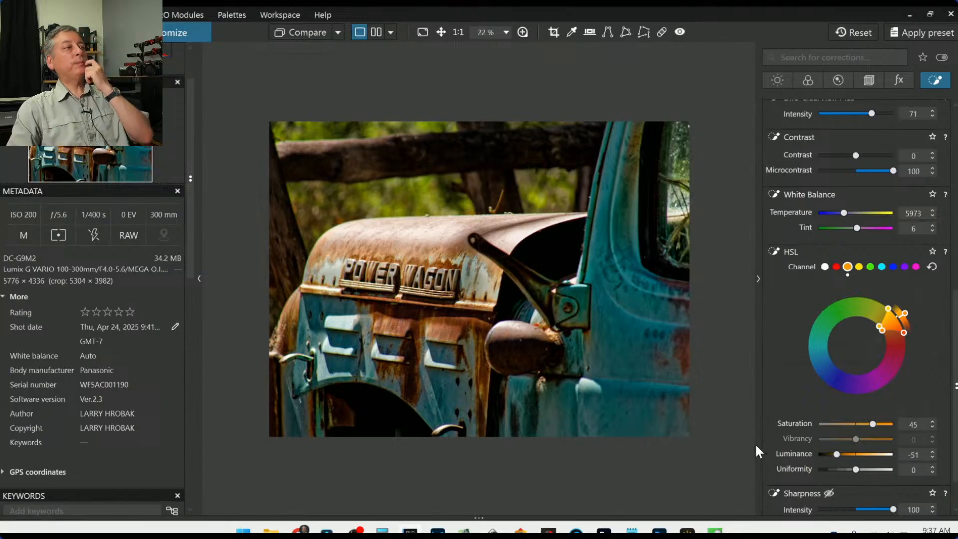
scroll(780, 340, "up", 1)
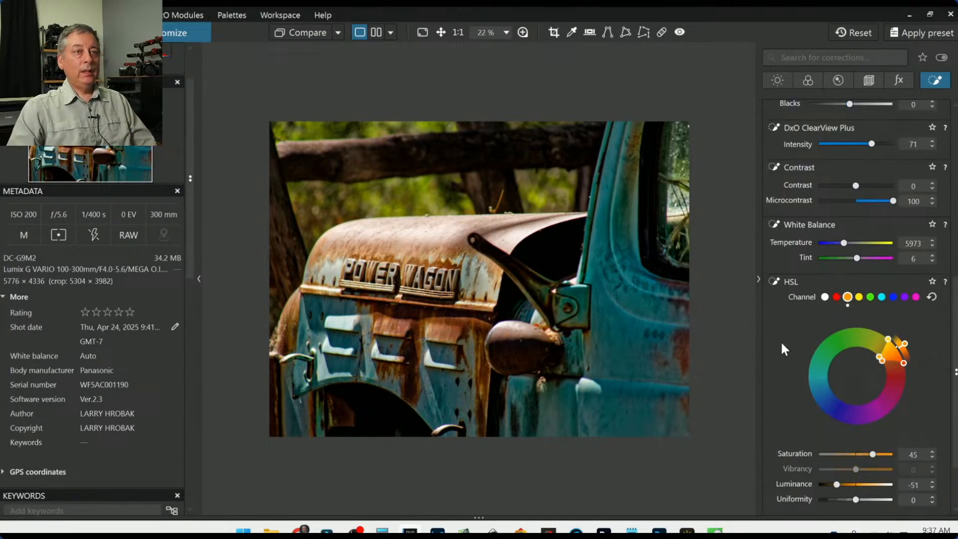
scroll(781, 343, "down", 2)
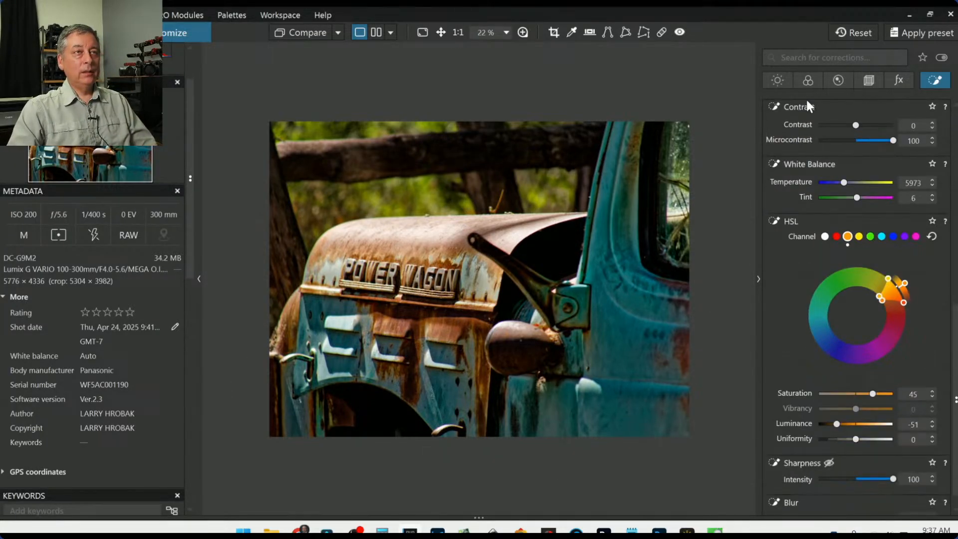
Step: Sample the blue-green paint on the truck's door with the global HSL hue picker
left_click(780, 74)
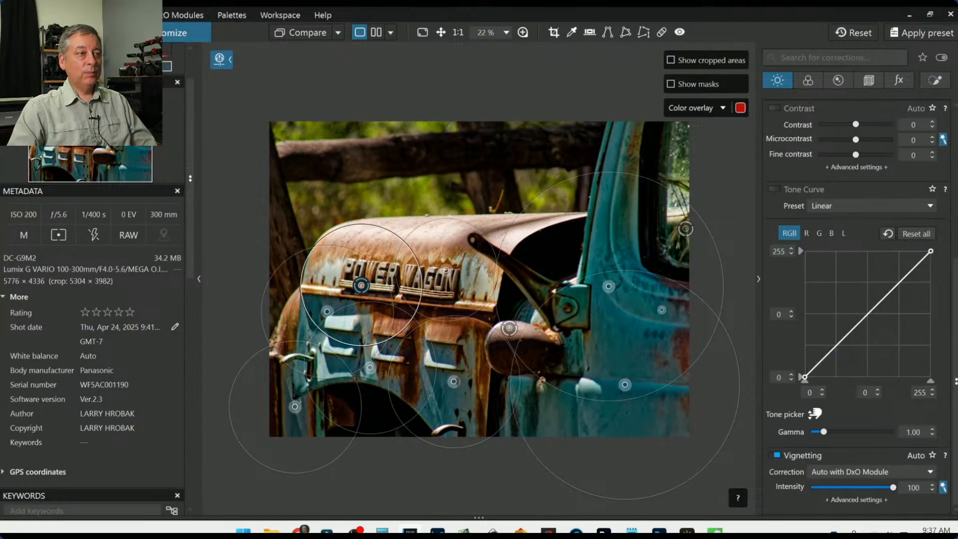
scroll(802, 323, "up", 8)
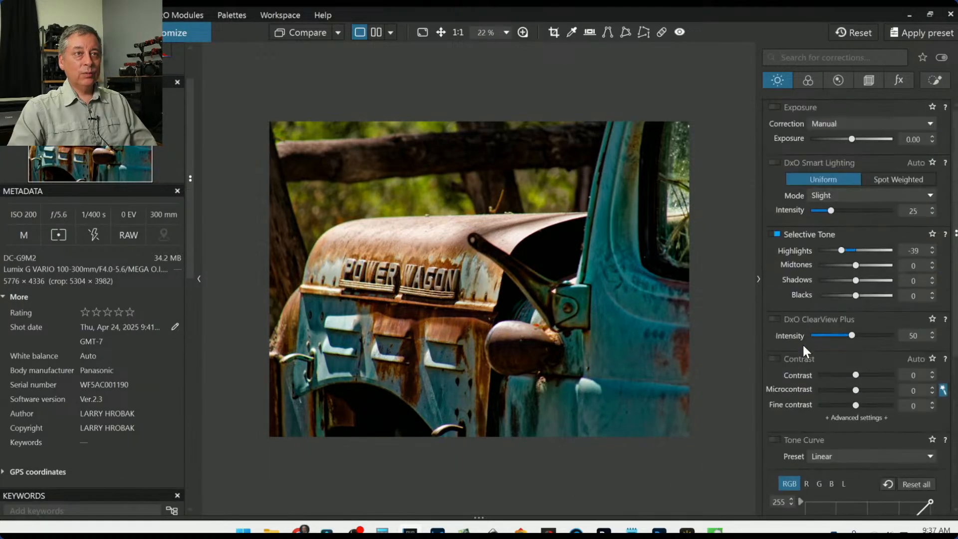
scroll(813, 303, "down", 8)
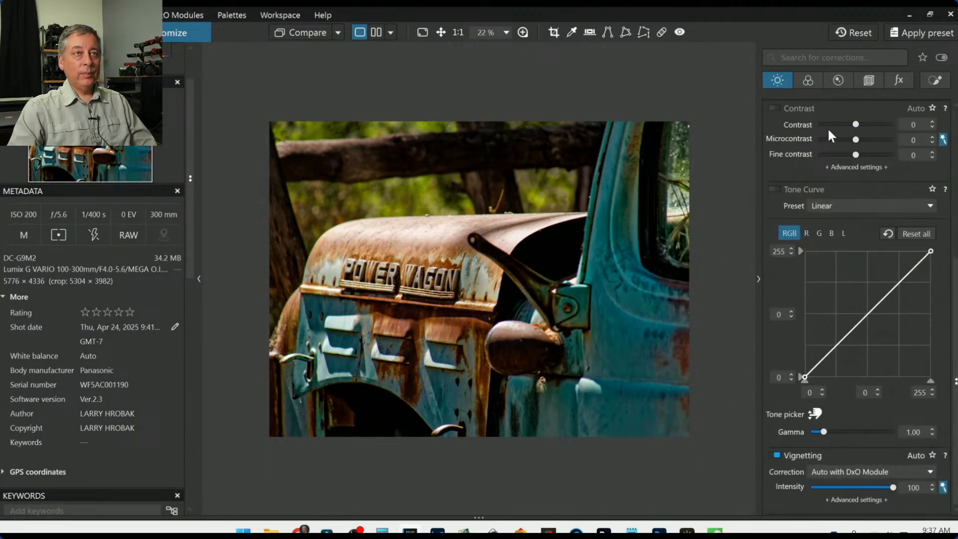
left_click(807, 81)
left_click(857, 397)
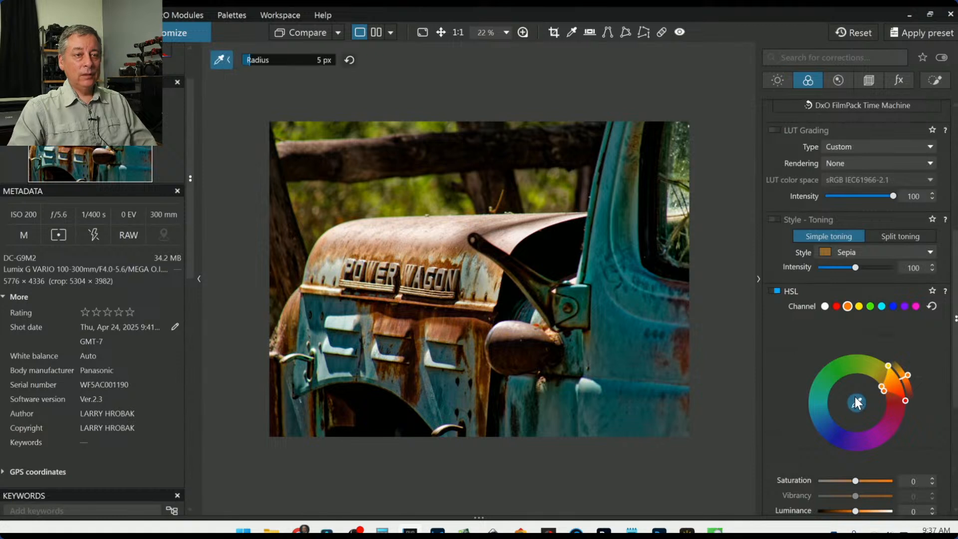
left_click(624, 338)
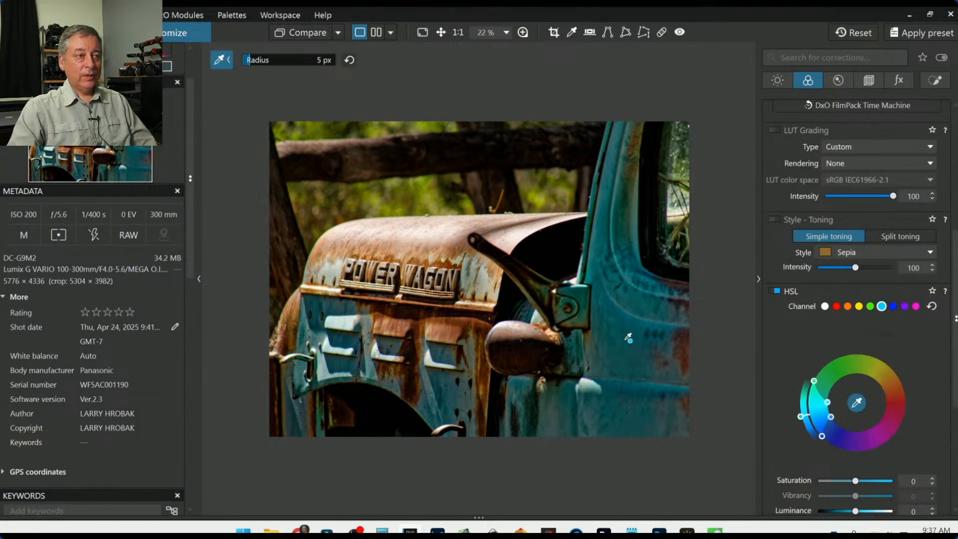
Step: Select the truck body's control point mask and shift its cyan HSL channel's hue slightly toward green
left_click(933, 81)
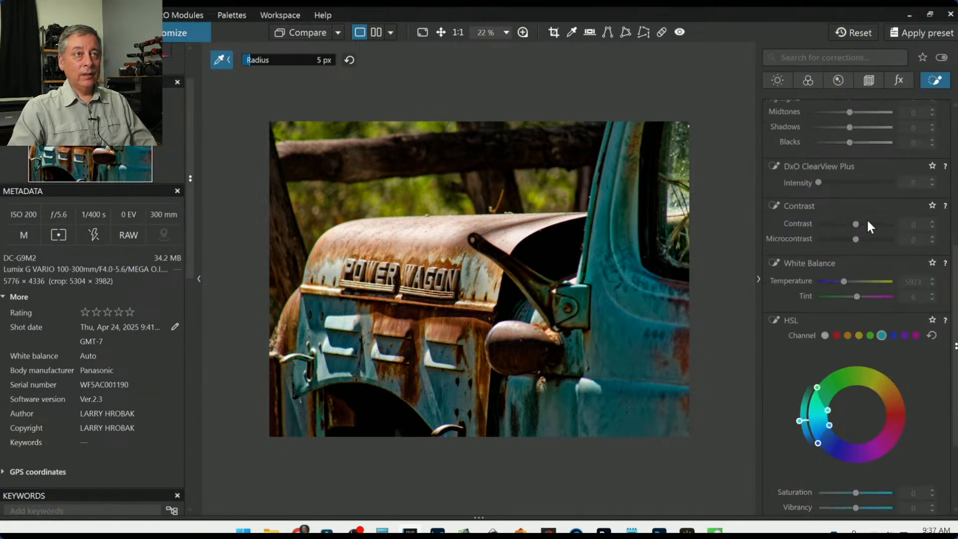
scroll(830, 281, "up", 5)
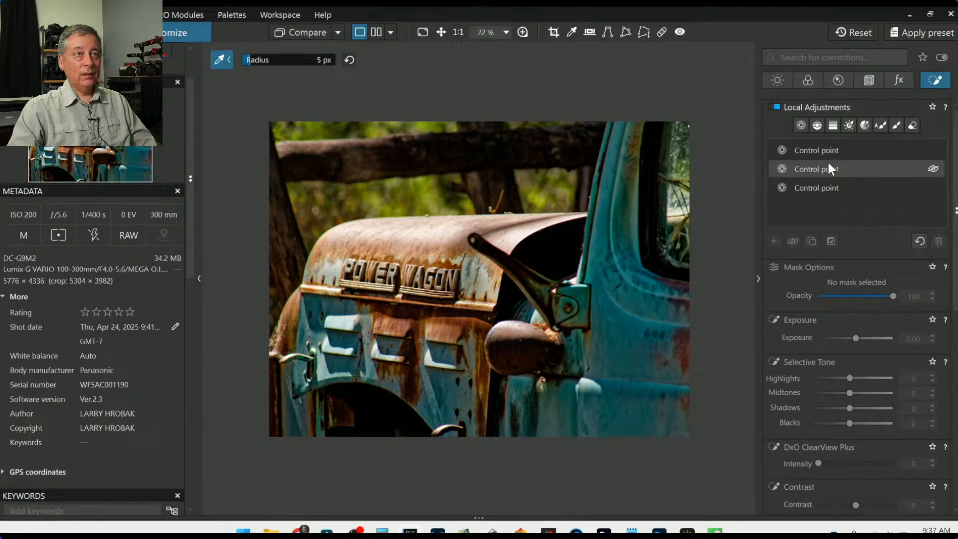
left_click(823, 169)
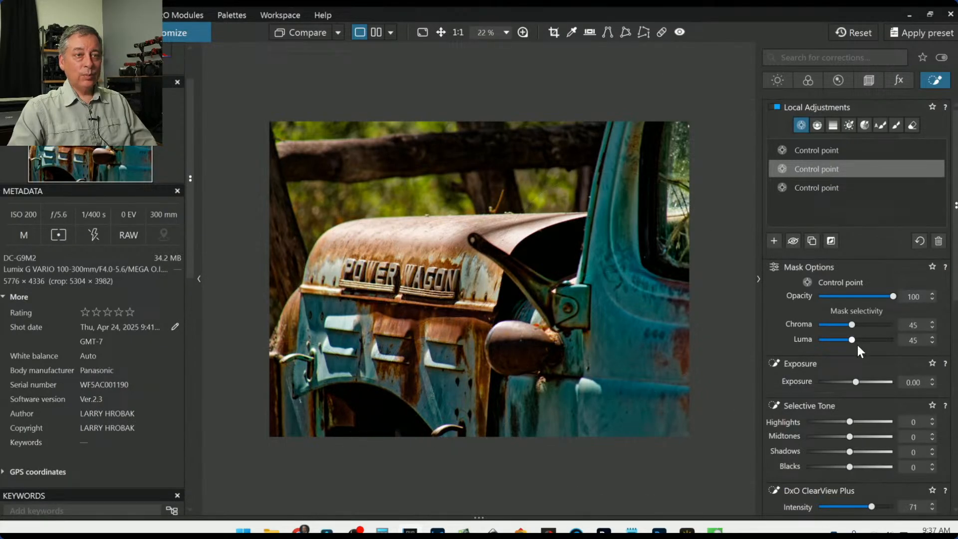
scroll(863, 353, "down", 4)
scroll(864, 354, "down", 3)
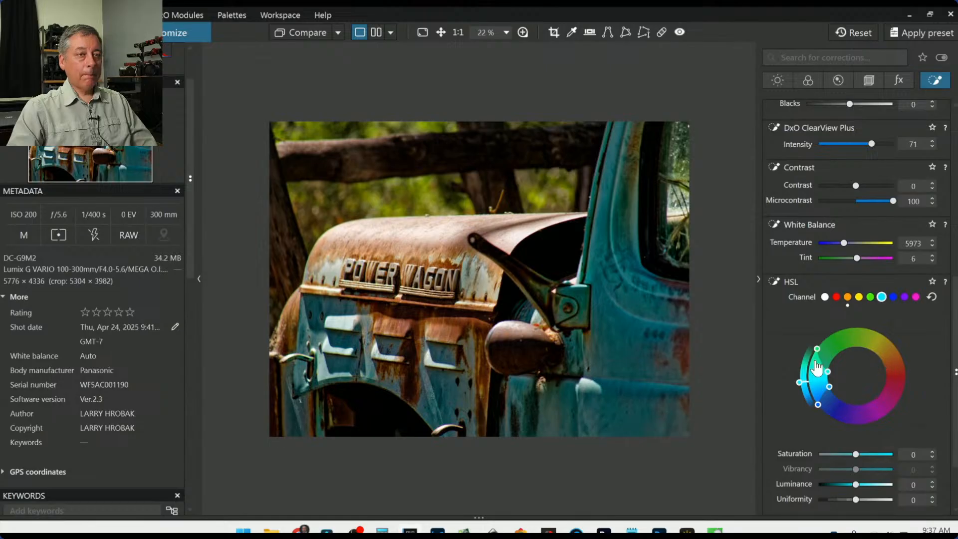
mouse_move(798, 383)
left_mouse_down()
mouse_move(803, 401)
mouse_move(799, 386)
left_mouse_up()
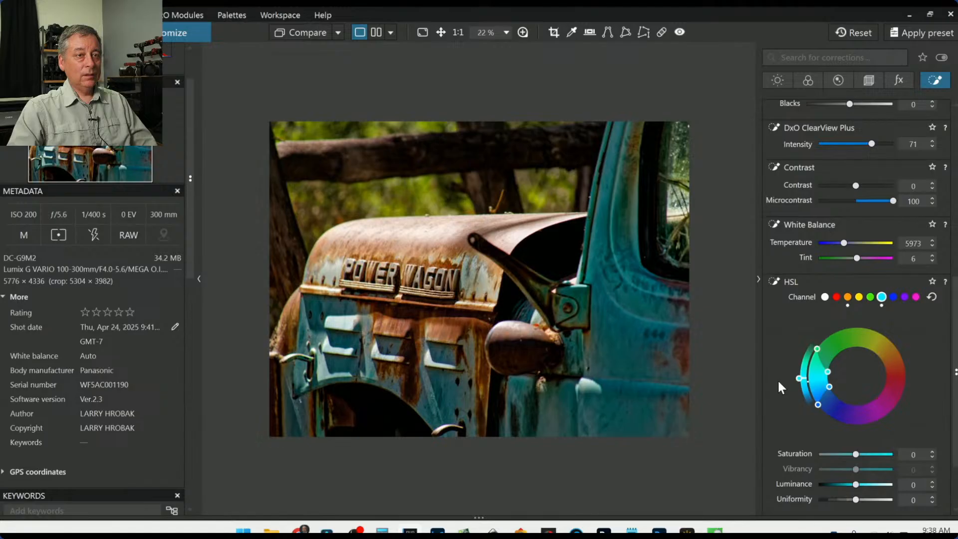
Step: Set the truck body mask's cyan HSL channel to Saturation 11 and Luminance 41, and deselect the mask
scroll(778, 382, "down", 1)
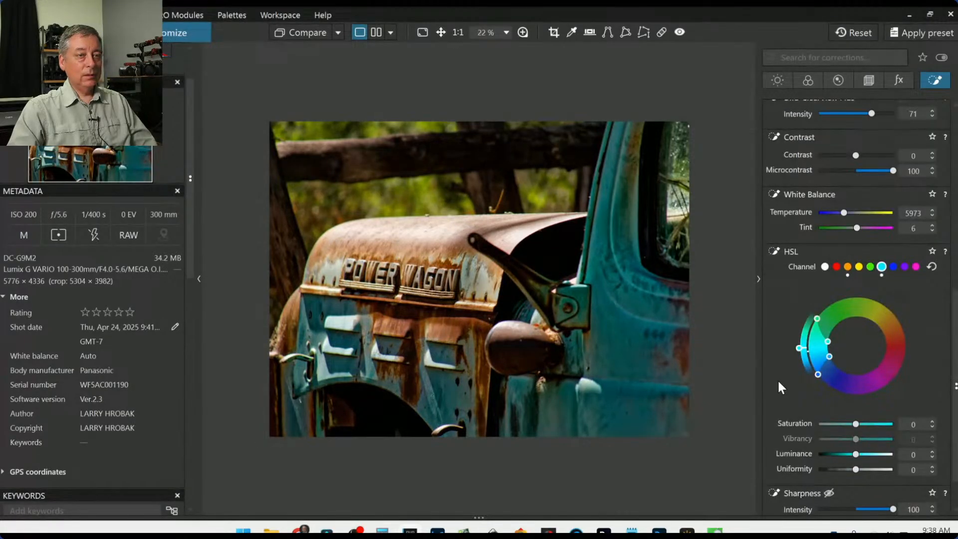
scroll(780, 387, "down", 1)
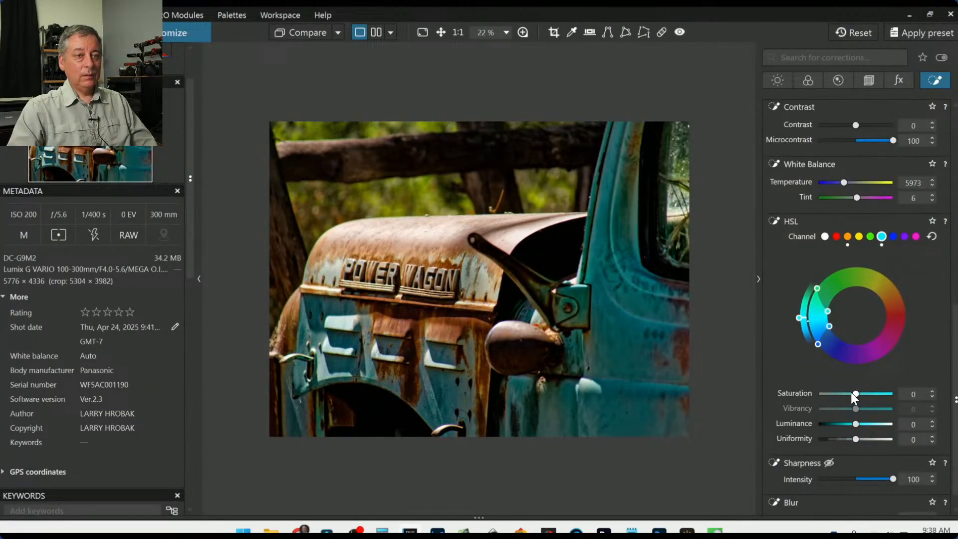
left_click_drag(855, 424, 861, 393)
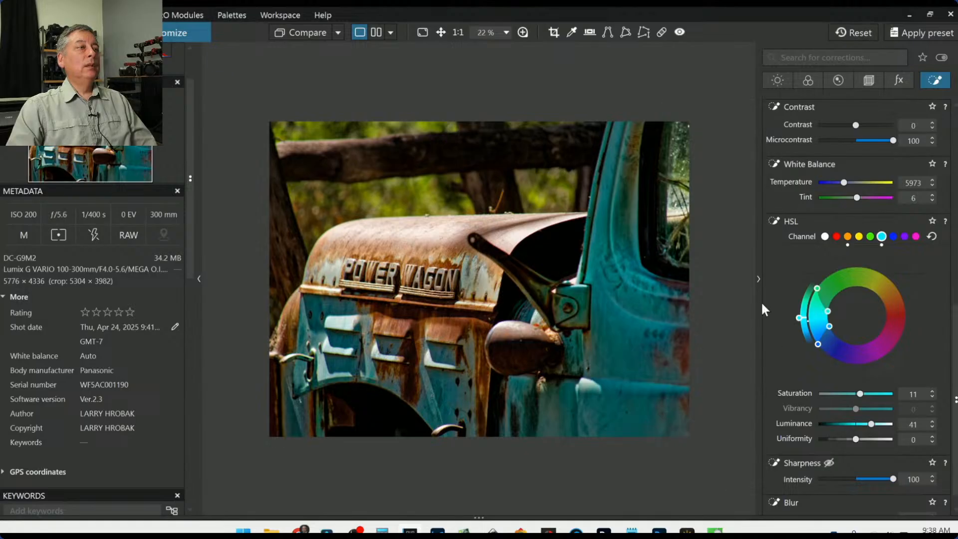
mouse_move(636, 198)
key("Escape")
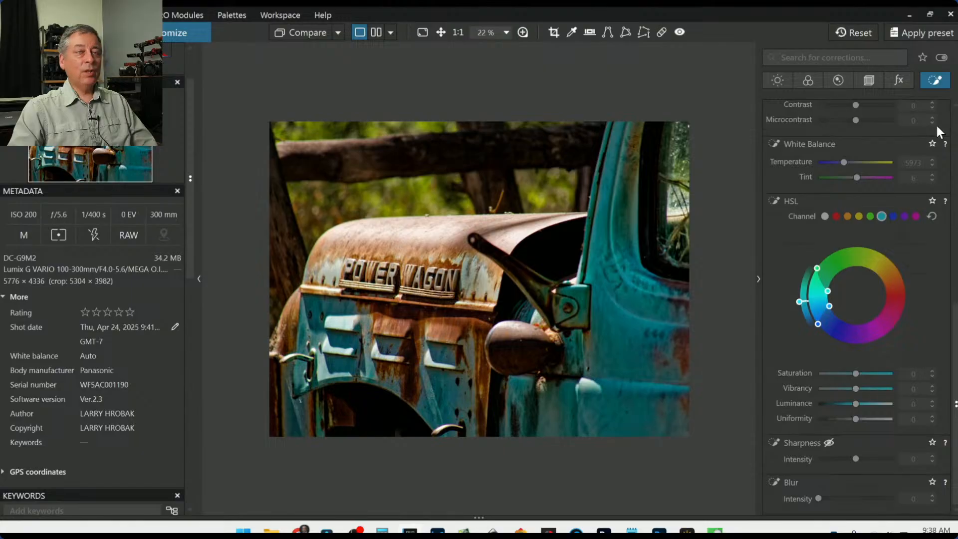
Step: Create a new control point mask with eight points spread over the fence and foliage behind the truck
scroll(914, 272, "up", 8)
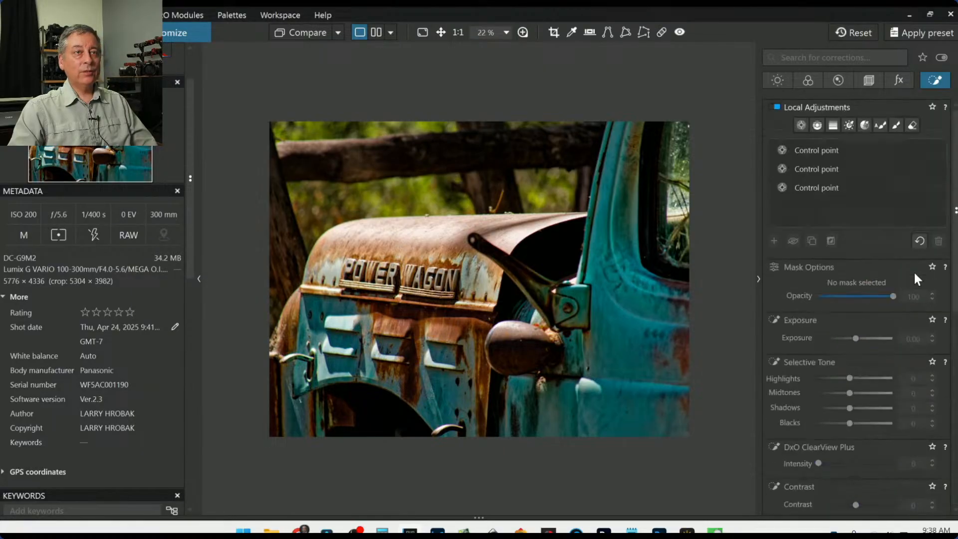
left_click(798, 123)
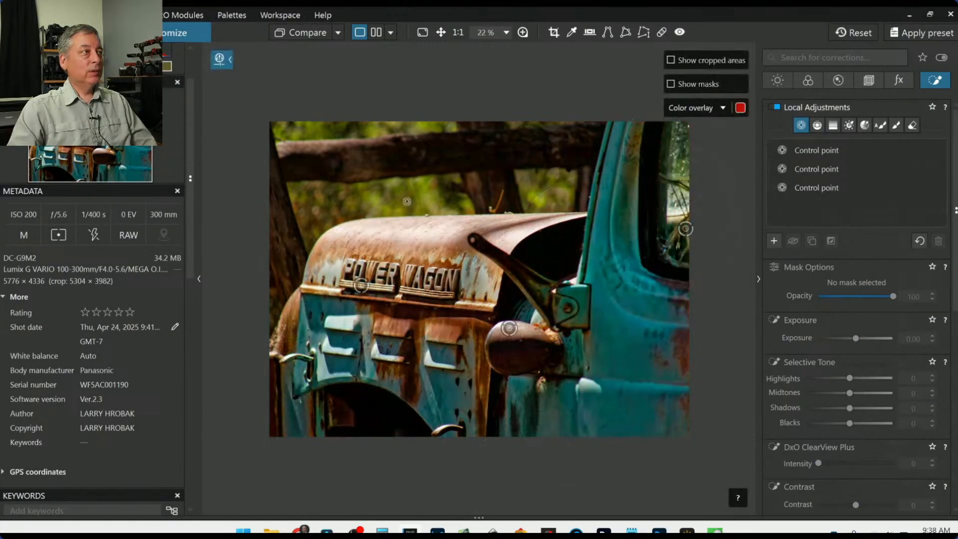
left_click(421, 187)
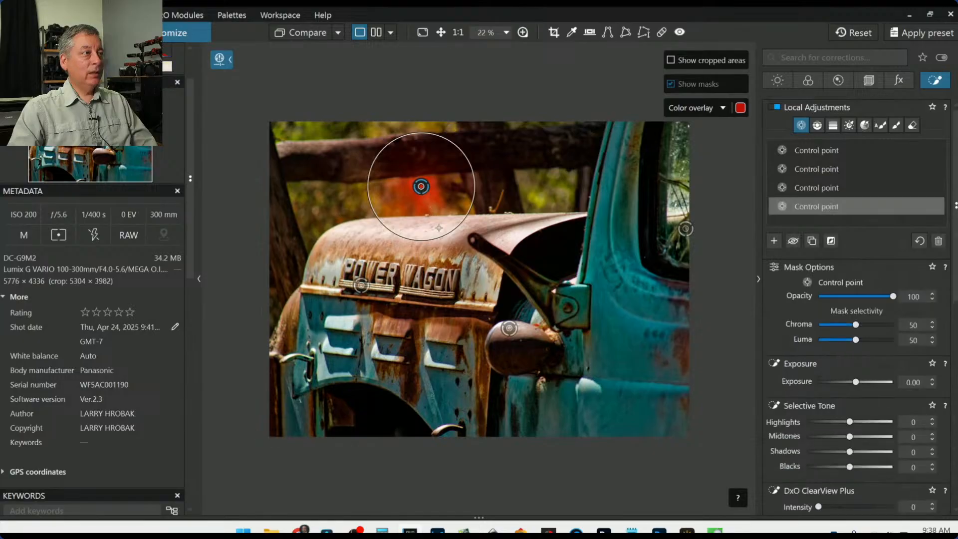
left_click(306, 190)
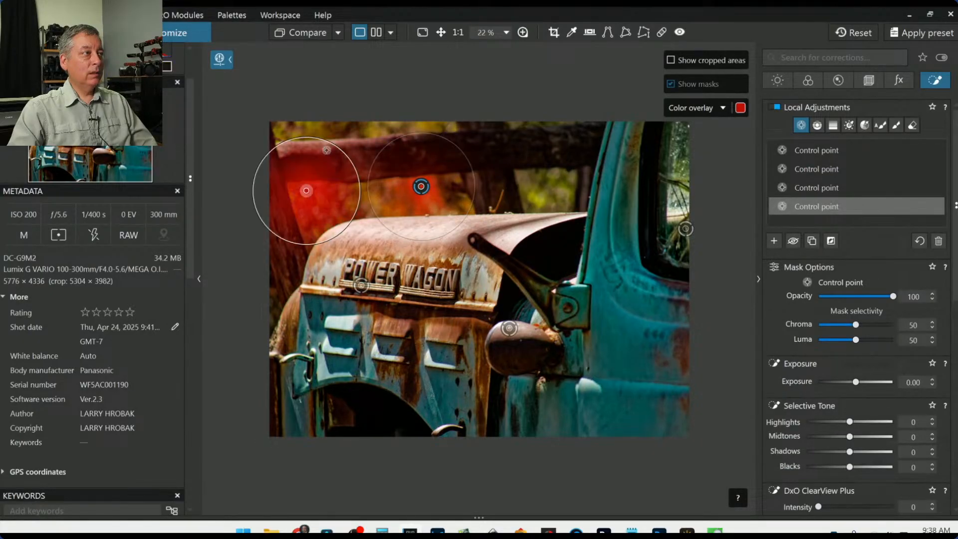
left_click(332, 130)
left_click(410, 125)
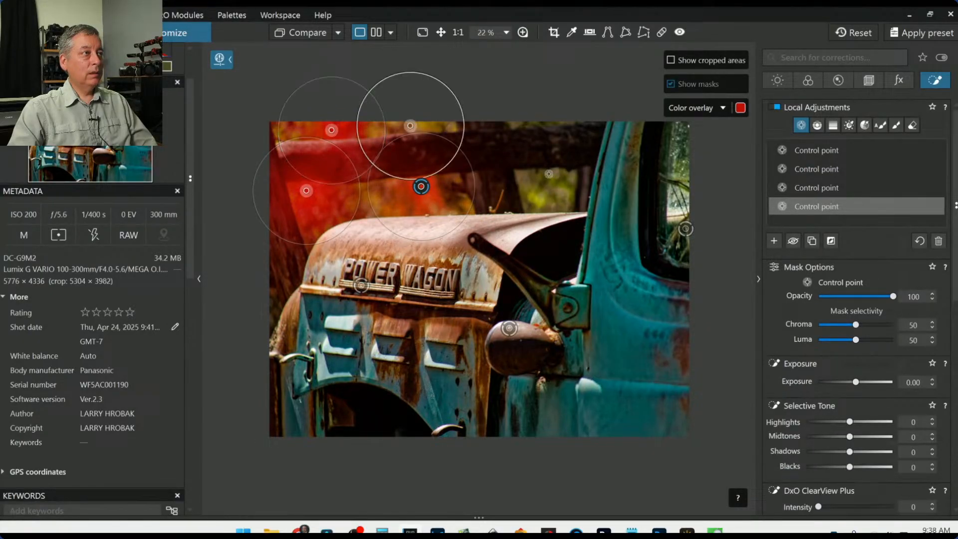
left_click(552, 182)
left_click(492, 145)
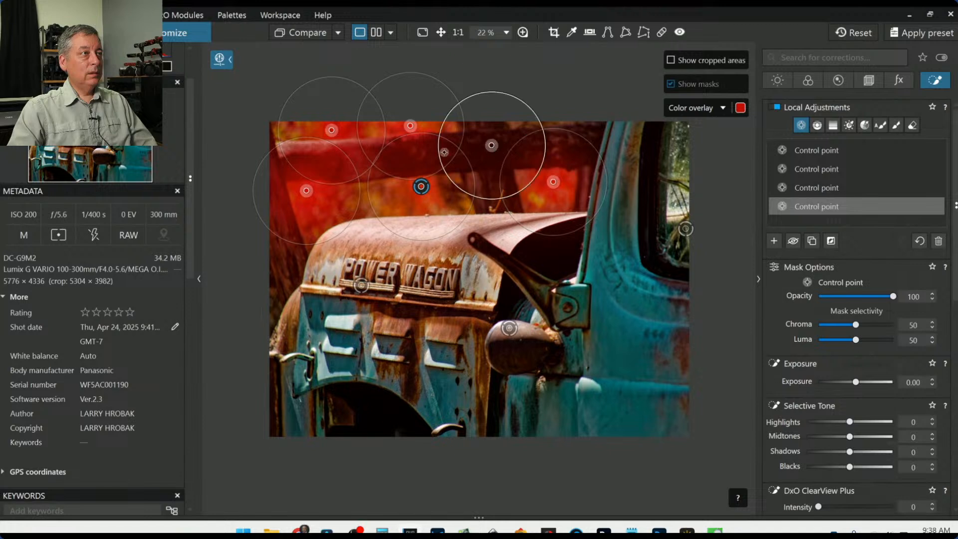
left_click(395, 155)
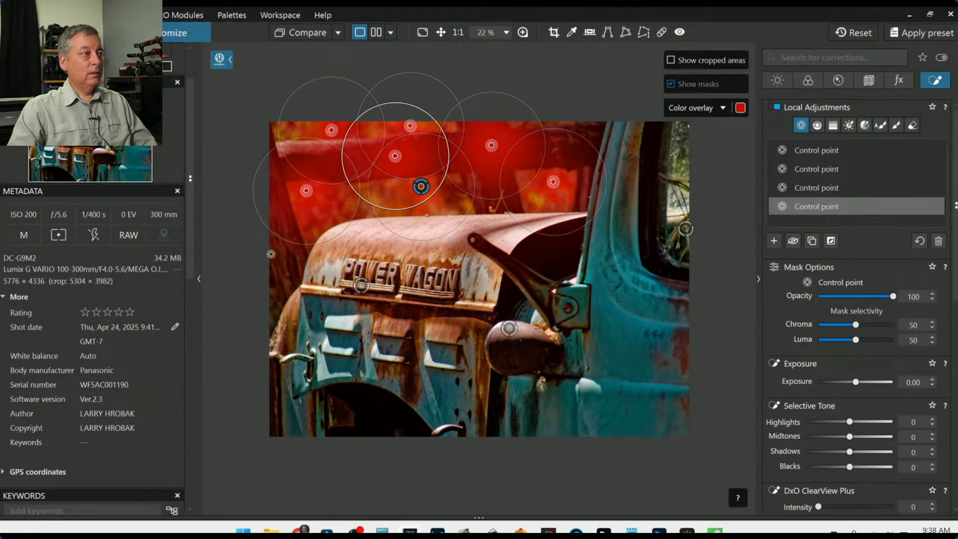
left_click(273, 253)
Step: Shrink the background control points bordering the hood and fender, and add further points on the fence rail and the photo's upper-left corner
left_click_drag(425, 240, 424, 218)
left_click_drag(553, 235, 553, 220)
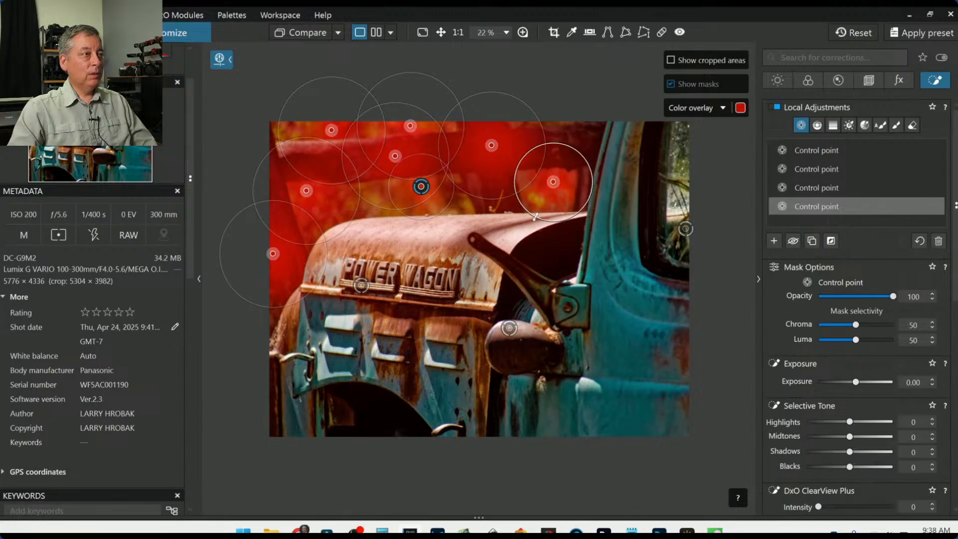
left_click_drag(325, 253, 320, 228)
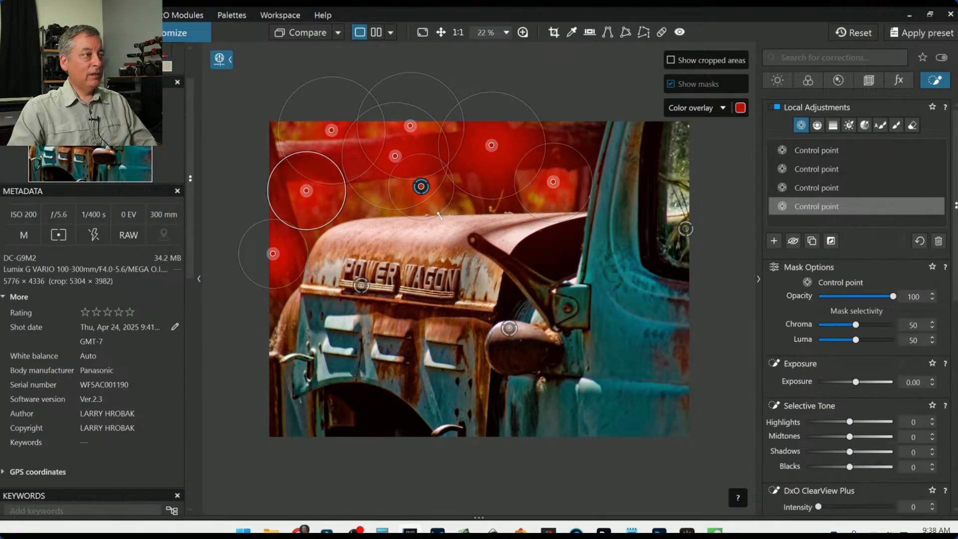
left_click_drag(436, 207, 419, 148)
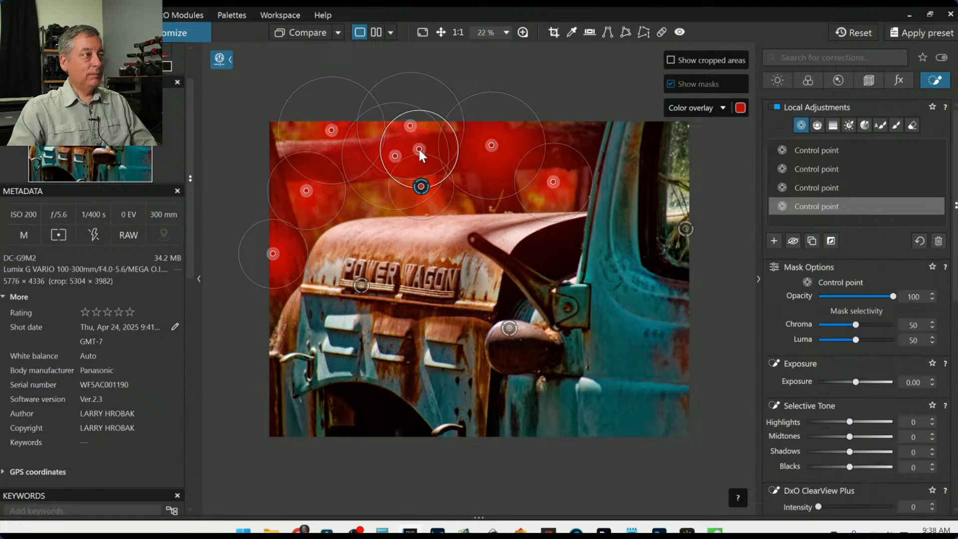
left_click(286, 131)
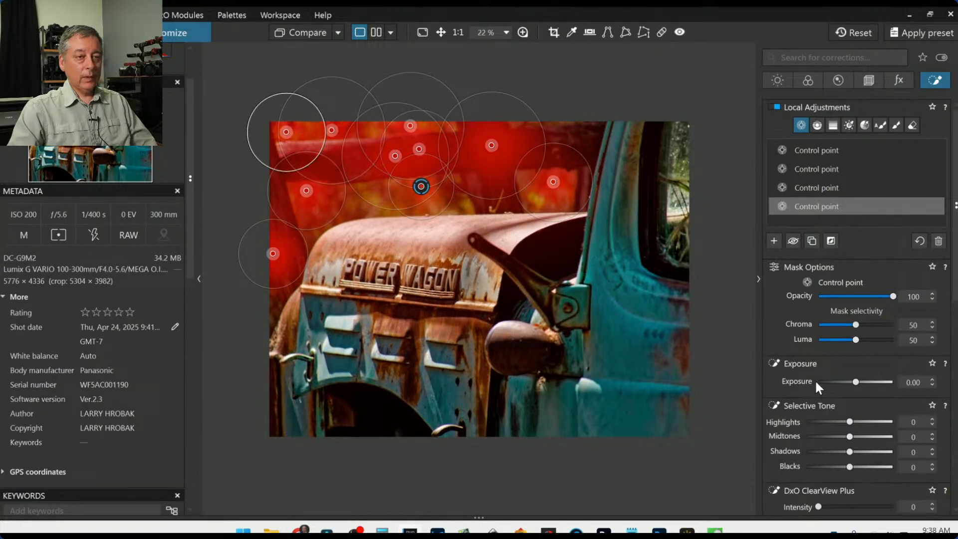
Step: Soften the background mask by setting its Microcontrast to -69
scroll(800, 397, "down", 2)
scroll(800, 398, "down", 1)
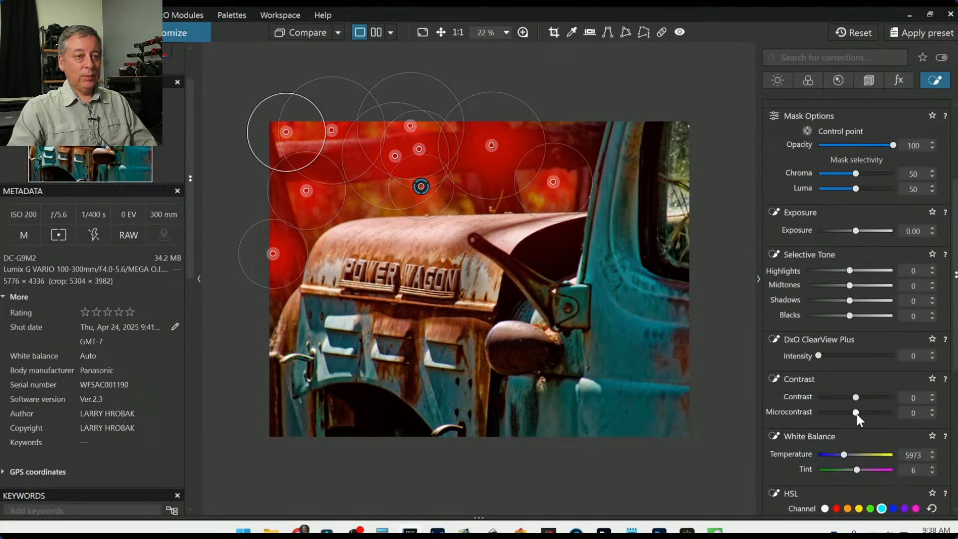
left_click_drag(857, 414, 819, 413)
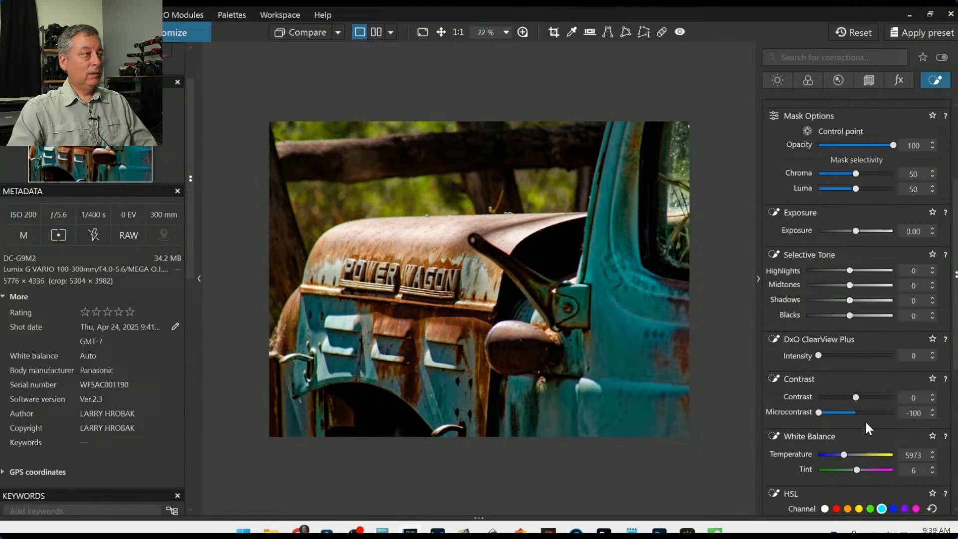
scroll(866, 424, "down", 1)
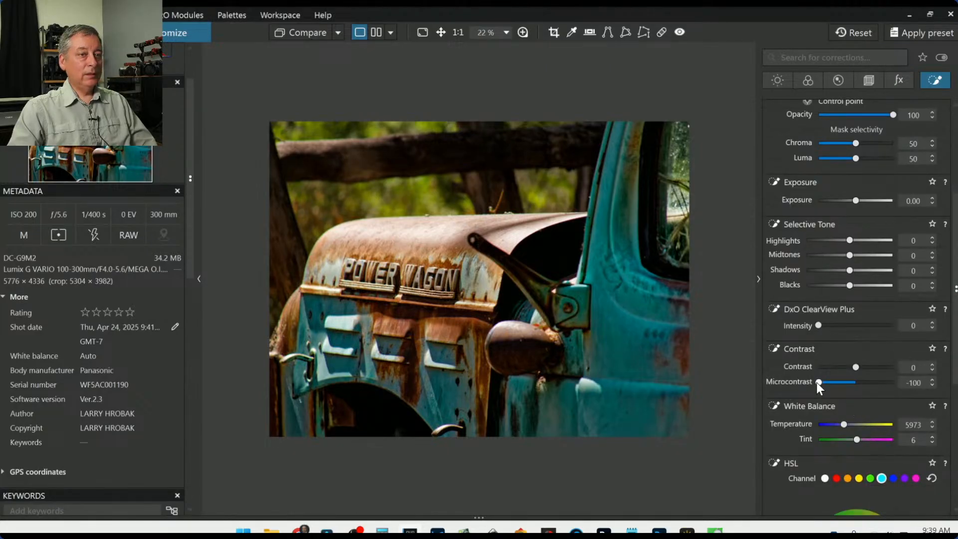
left_click_drag(818, 383, 835, 385)
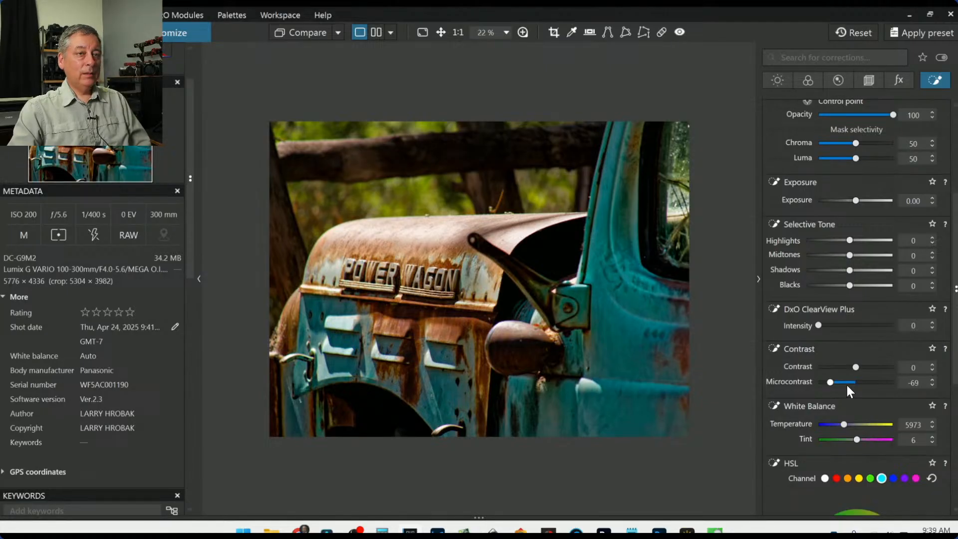
Step: Set the background mask's Selective Tone Highlights to 95 and Midtones to 44, and compare the photo with the original
scroll(845, 385, "up", 4)
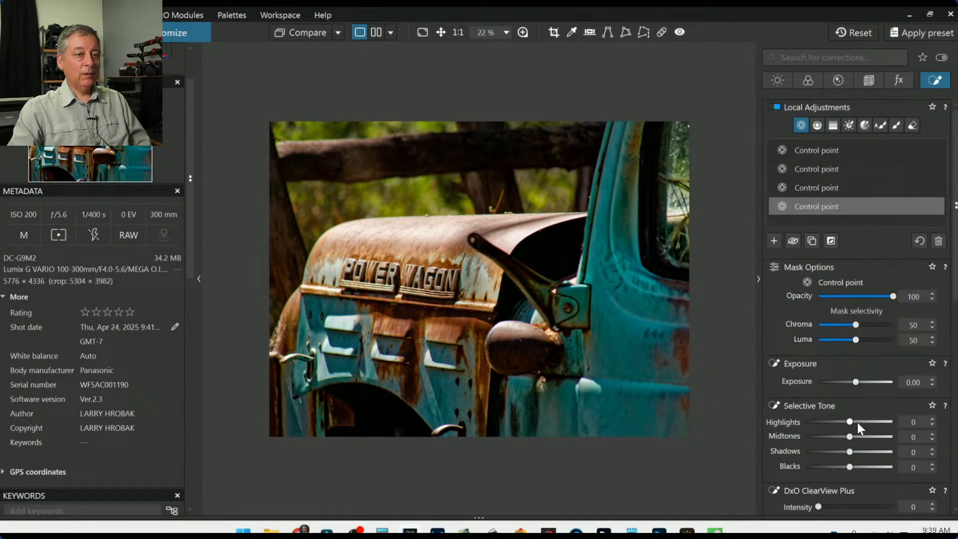
left_click_drag(850, 421, 881, 422)
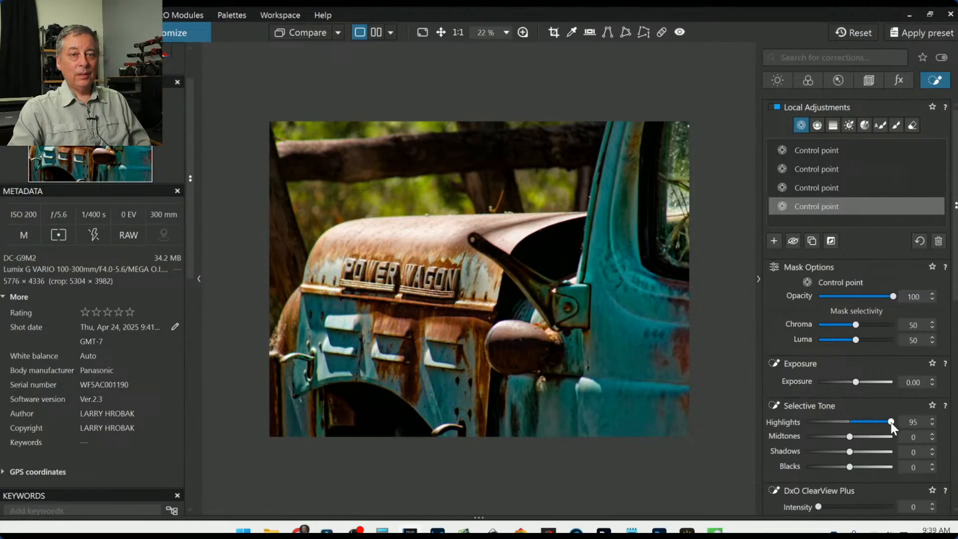
left_click_drag(849, 438, 860, 438)
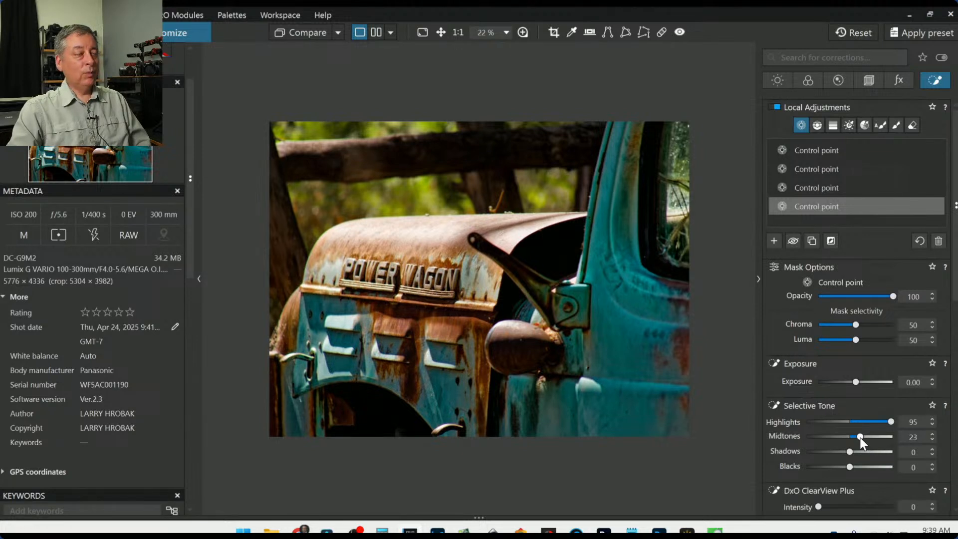
left_click_drag(860, 437, 869, 437)
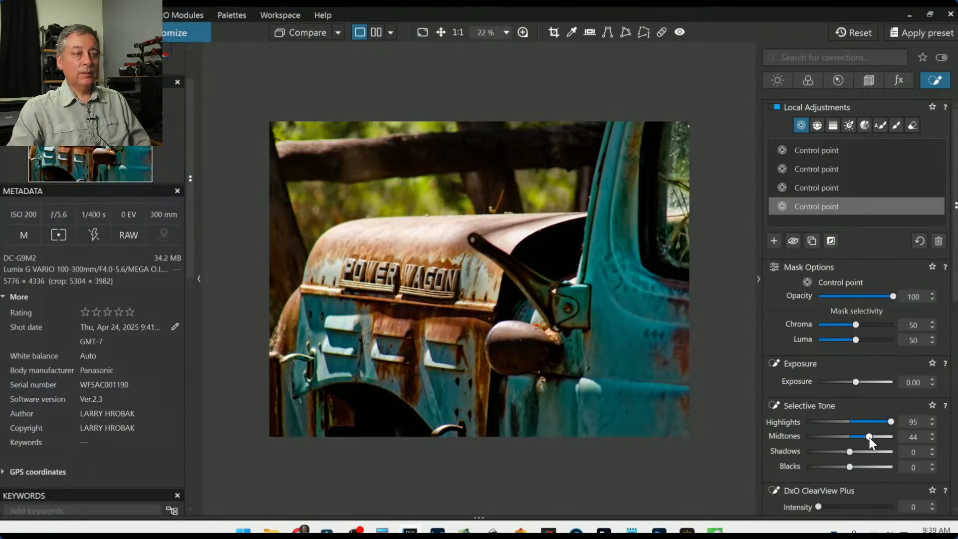
left_click(288, 35)
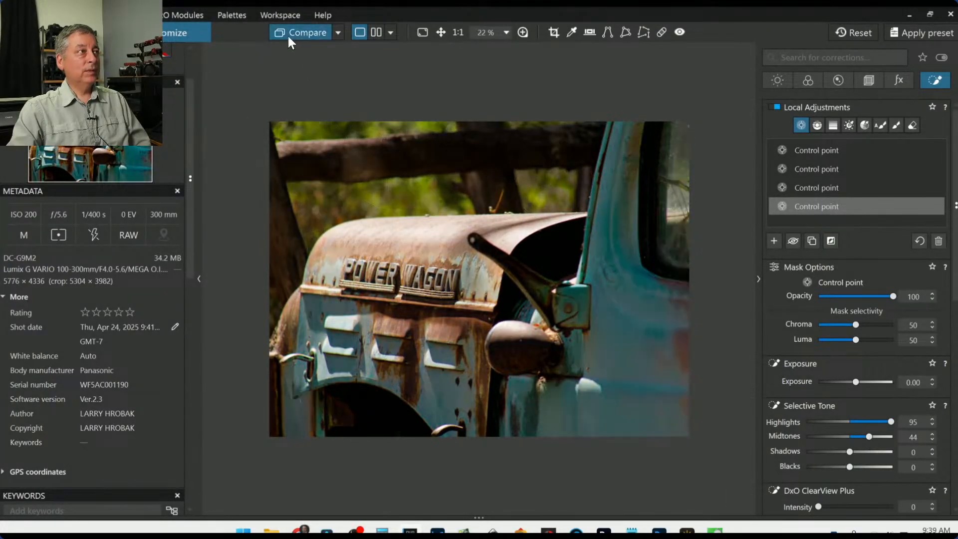
left_click(288, 36)
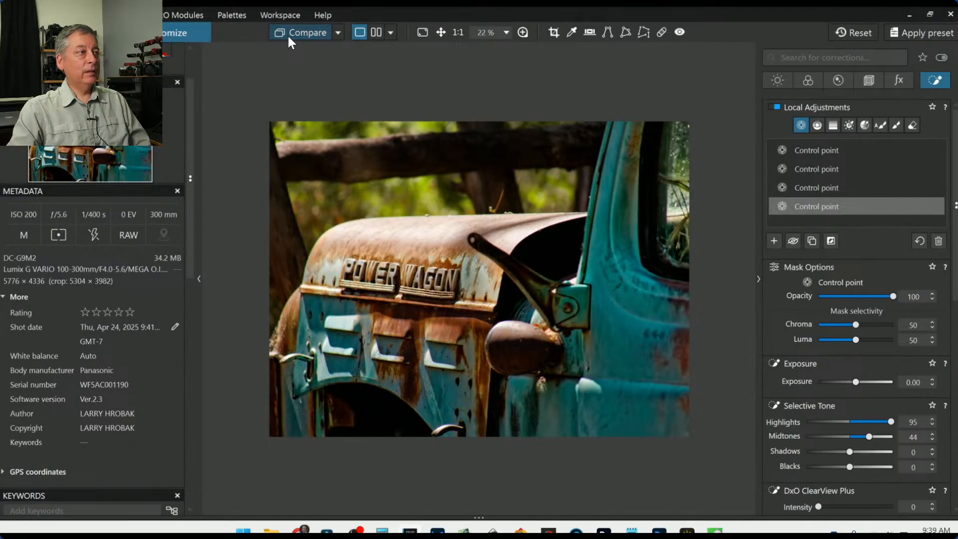
Step: Deselect the background control point mask and convert the photo with the Neutral Black and White rendering
left_click(288, 36)
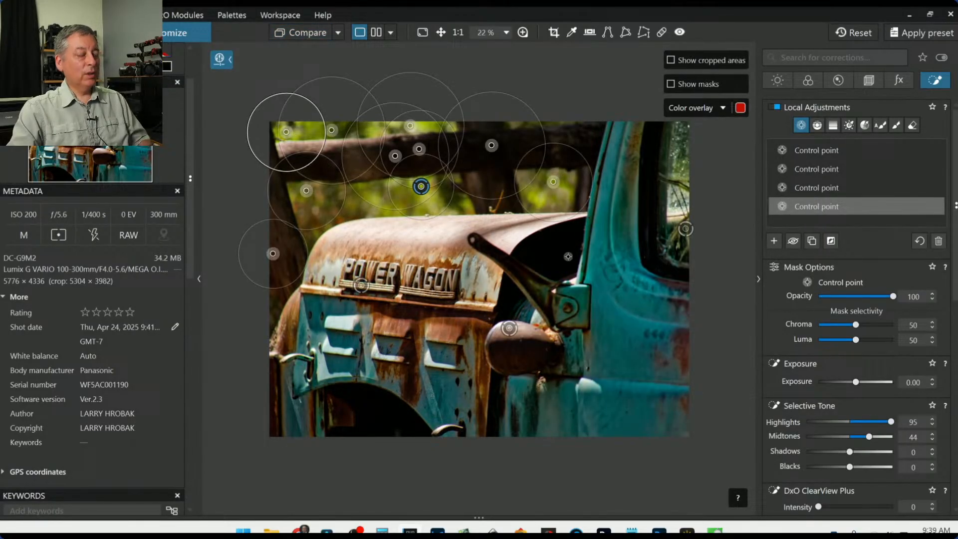
key("Escape")
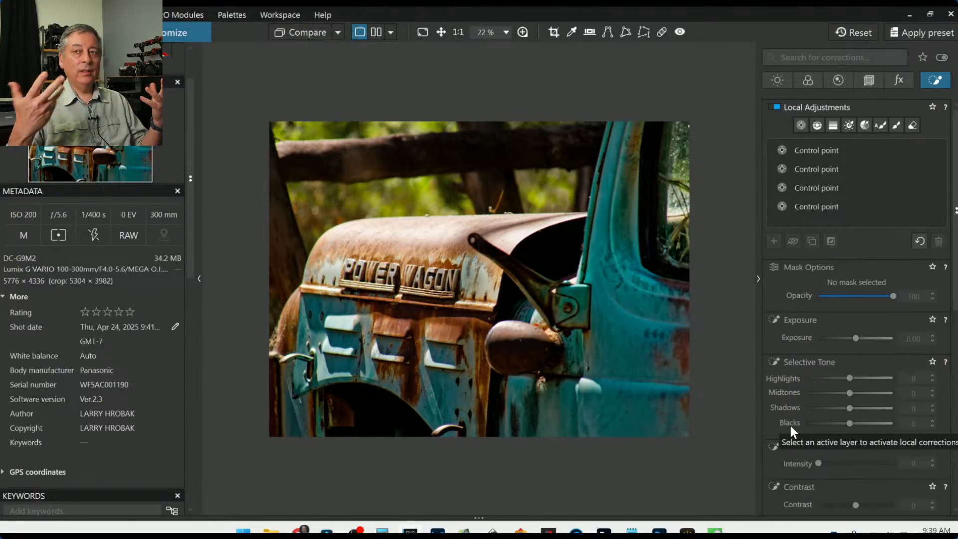
left_click(808, 81)
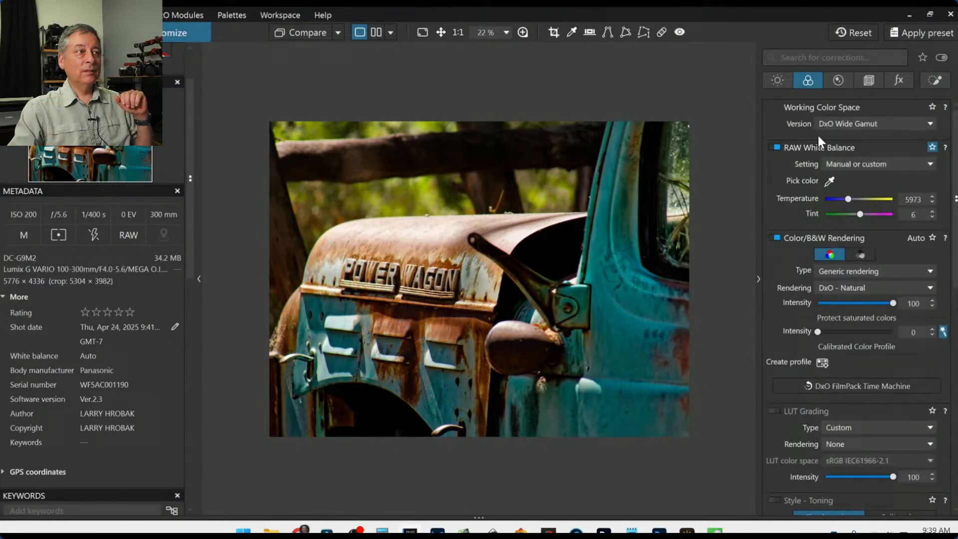
left_click(865, 255)
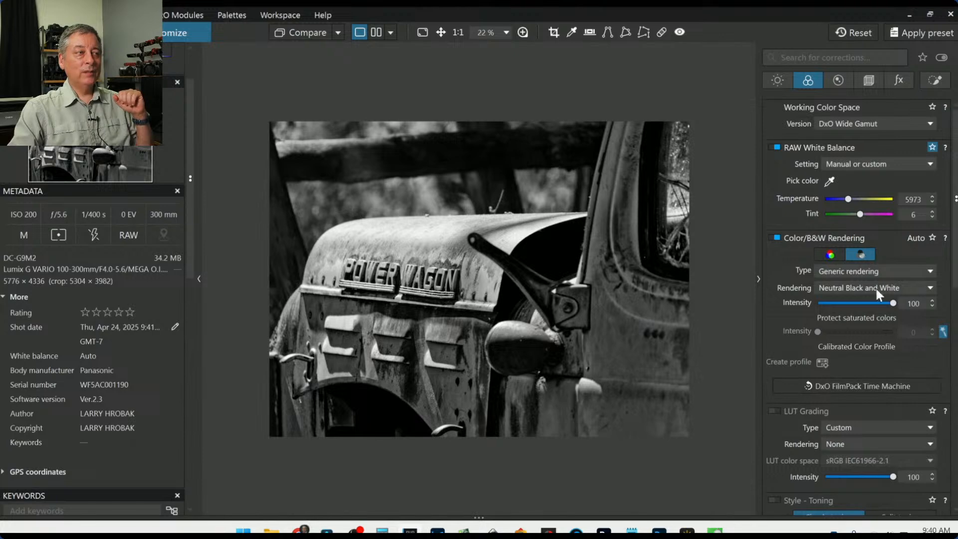
Step: Apply simple Sepia toning to the black-and-white photo with an Intensity of 43
scroll(884, 318, "down", 1)
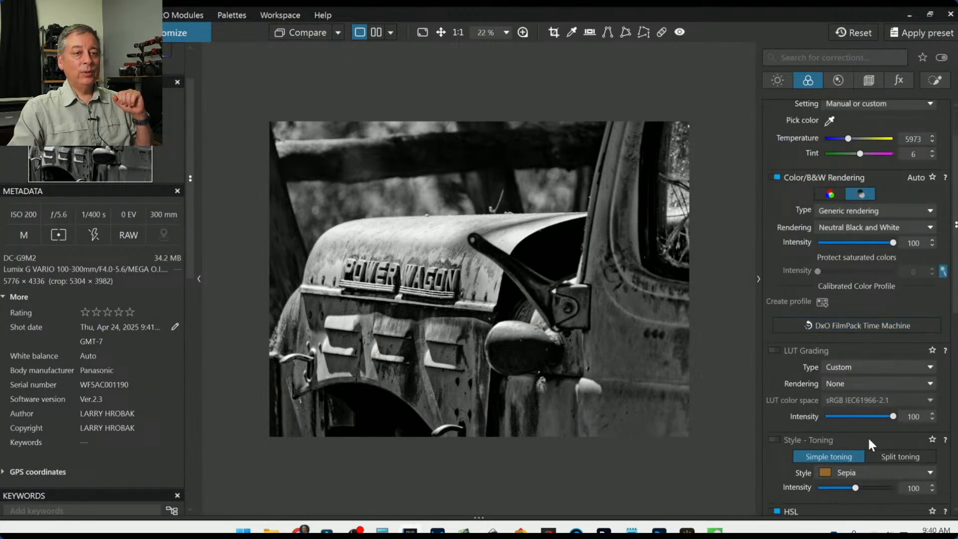
scroll(868, 444, "down", 1)
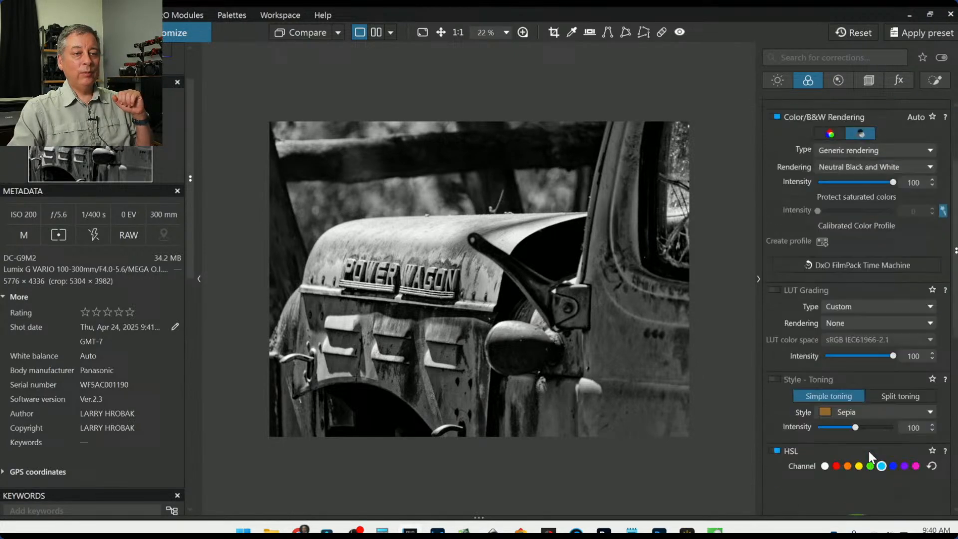
left_click(849, 426)
left_click_drag(849, 427, 833, 429)
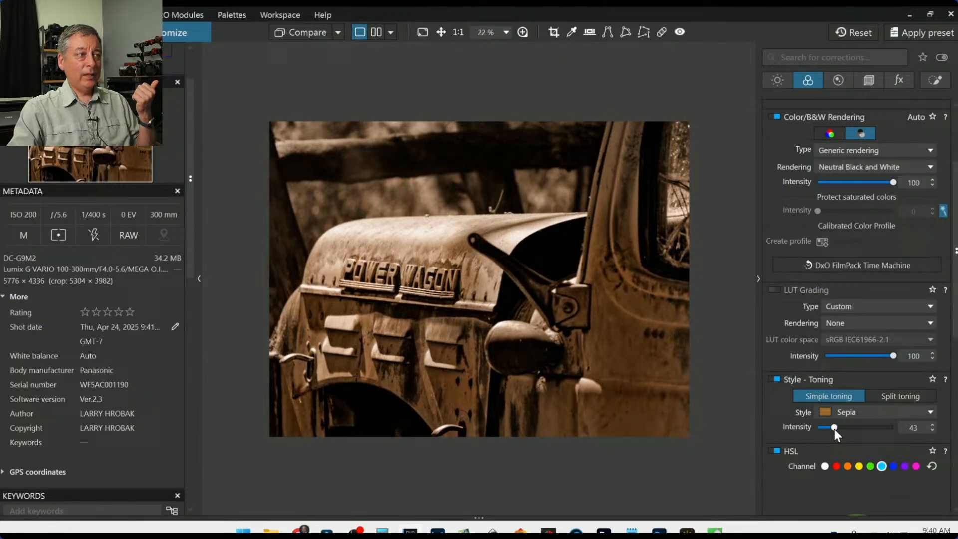
Step: Set the photo's global Selective Tone Midtones to 14 and Blacks to -18
left_click(776, 78)
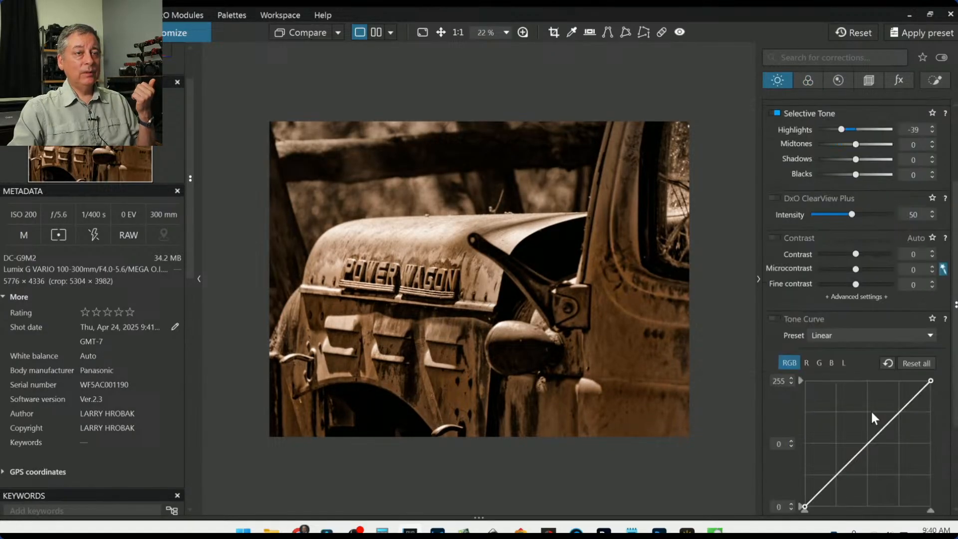
scroll(844, 266, "up", 3)
left_click_drag(855, 295, 857, 265)
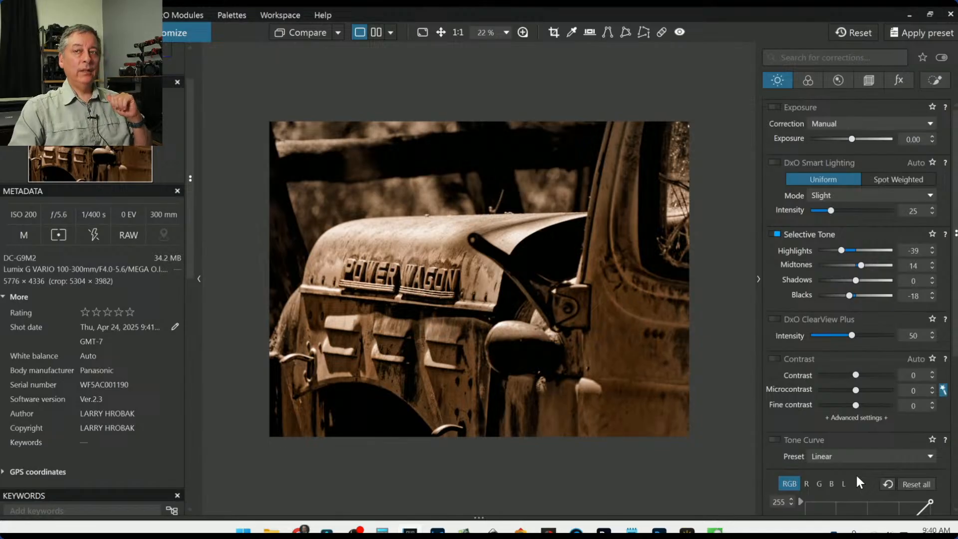
scroll(830, 442, "down", 1)
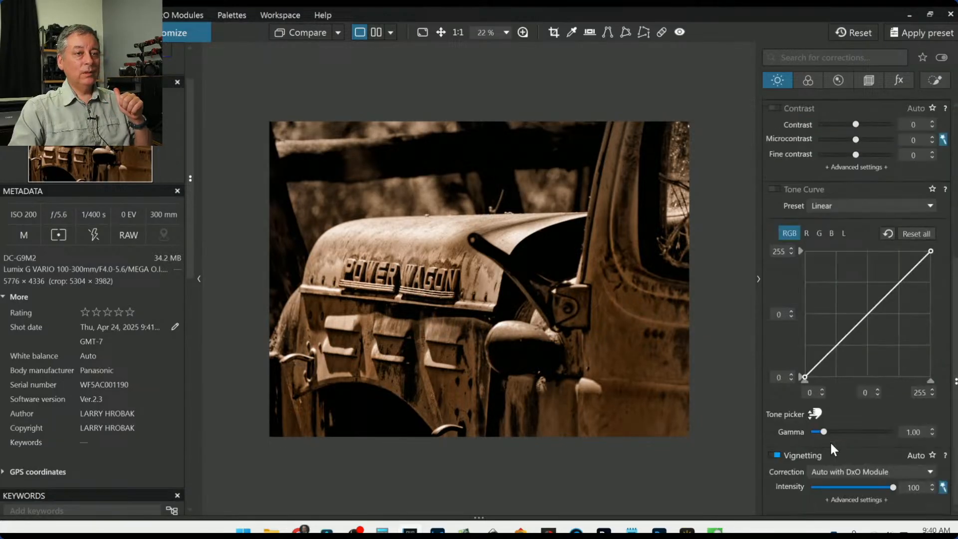
Step: Reduce the Sepia toning Intensity to 29
left_click(798, 79)
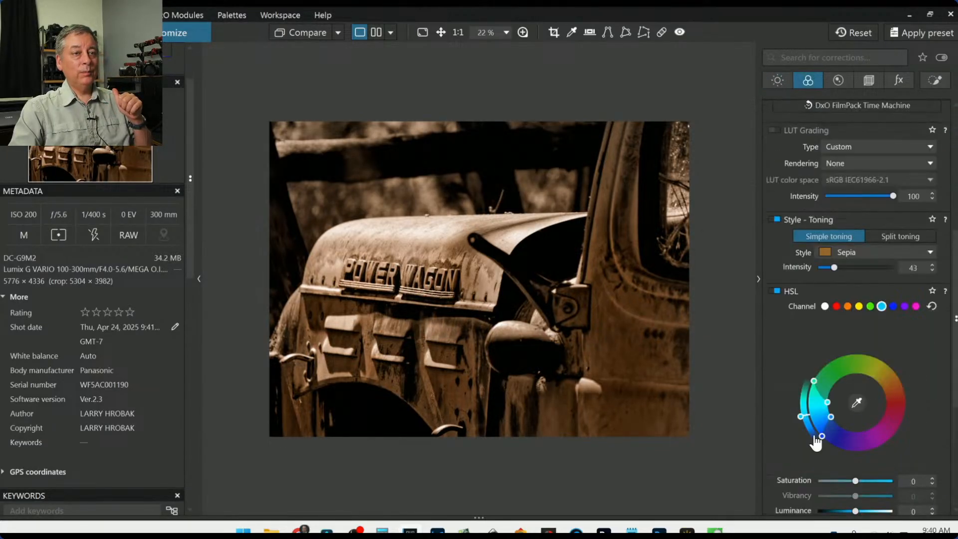
scroll(815, 432, "down", 4)
scroll(814, 433, "up", 2)
scroll(838, 229, "up", 1)
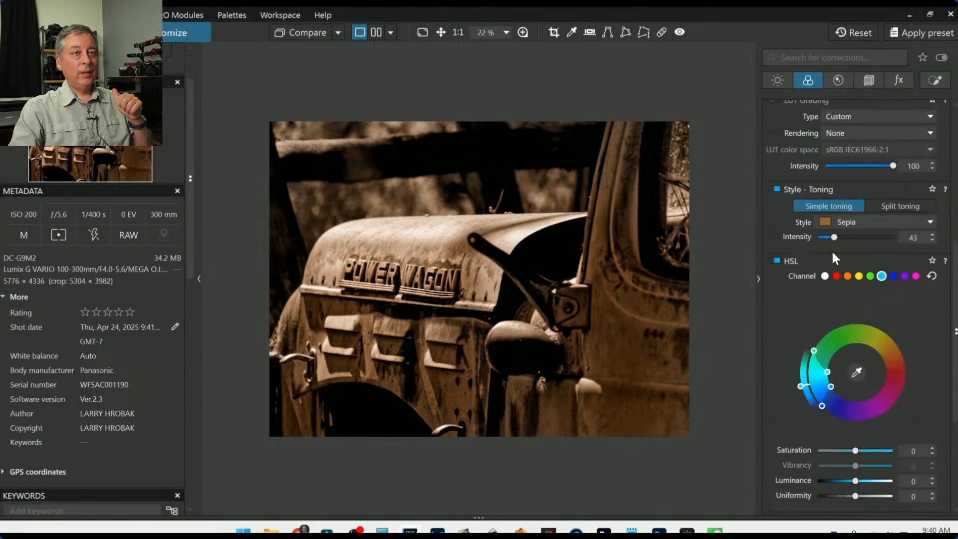
left_click_drag(833, 237, 828, 238)
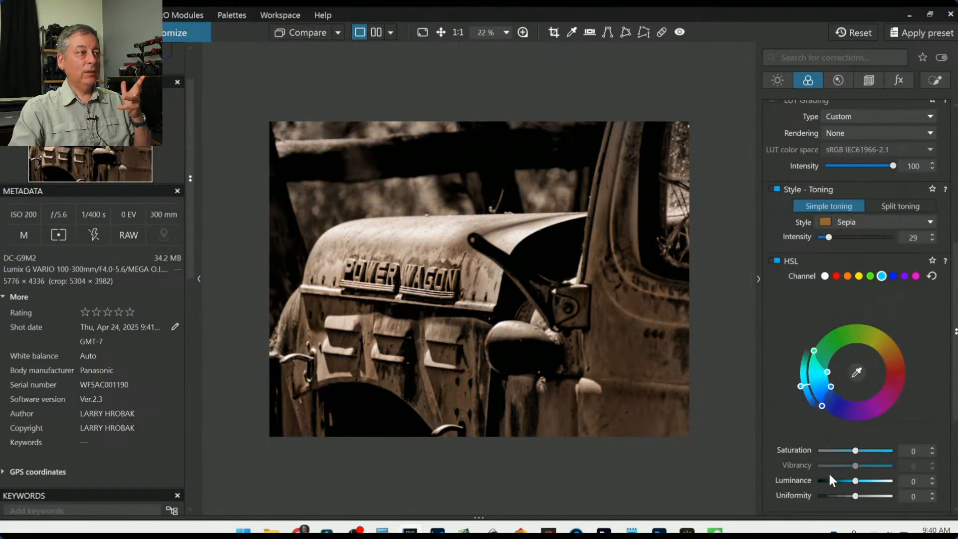
Step: Switch the rendering back to Neutral color and keep the Sepia toning enabled with an Intensity of 23
scroll(795, 352, "up", 6)
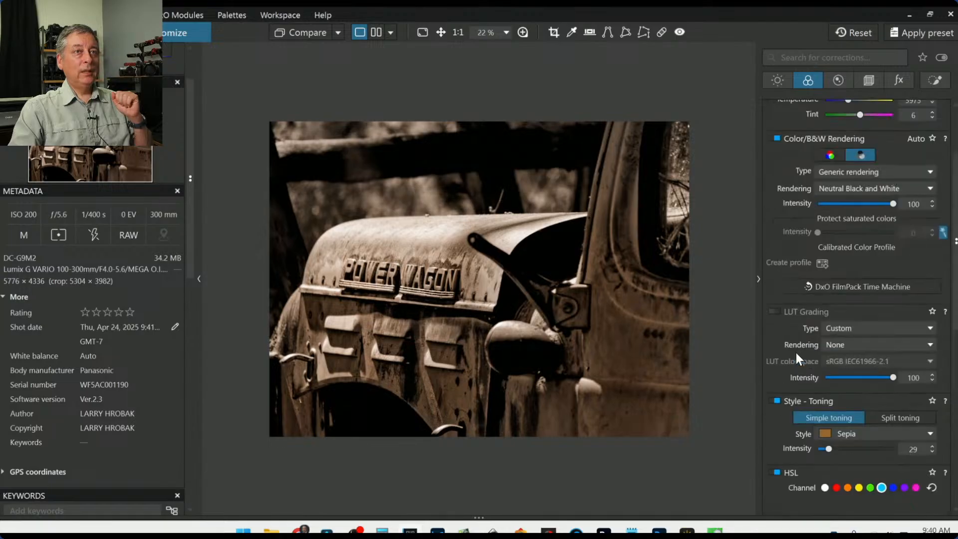
left_click(831, 216)
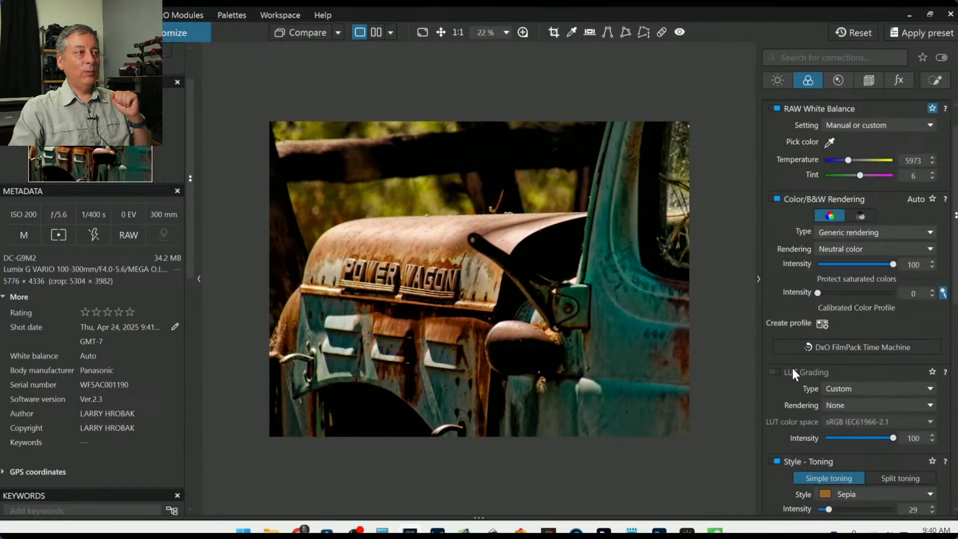
scroll(793, 369, "down", 4)
left_click(777, 340)
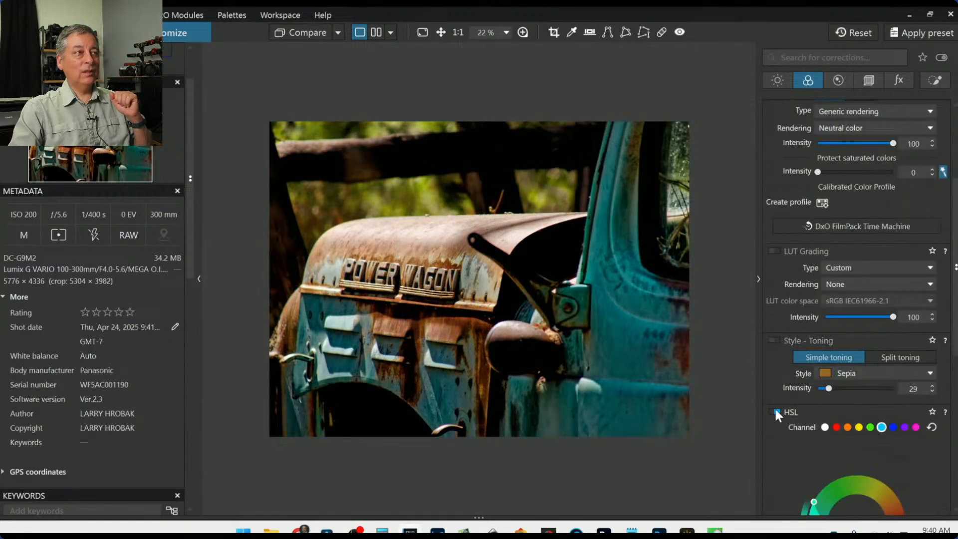
left_click(774, 340)
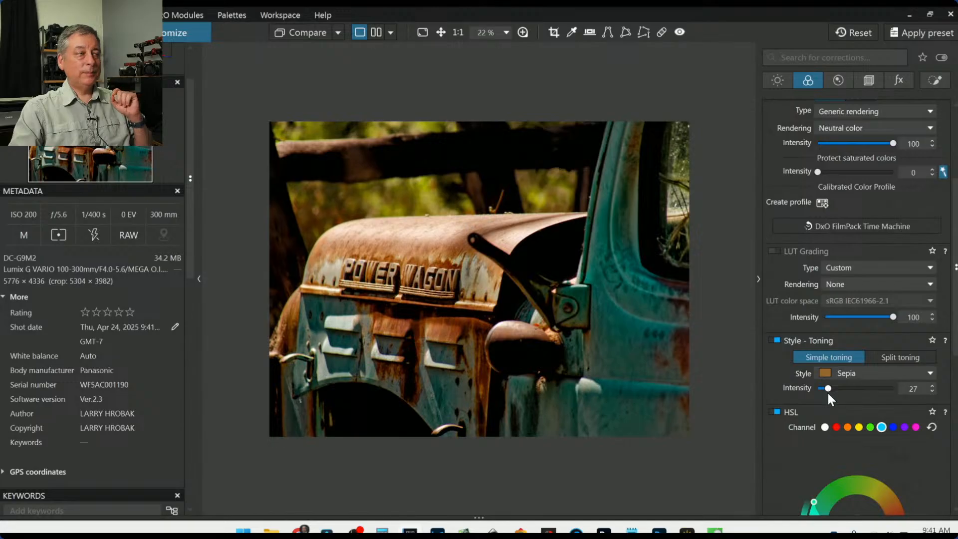
left_click_drag(827, 390, 827, 390)
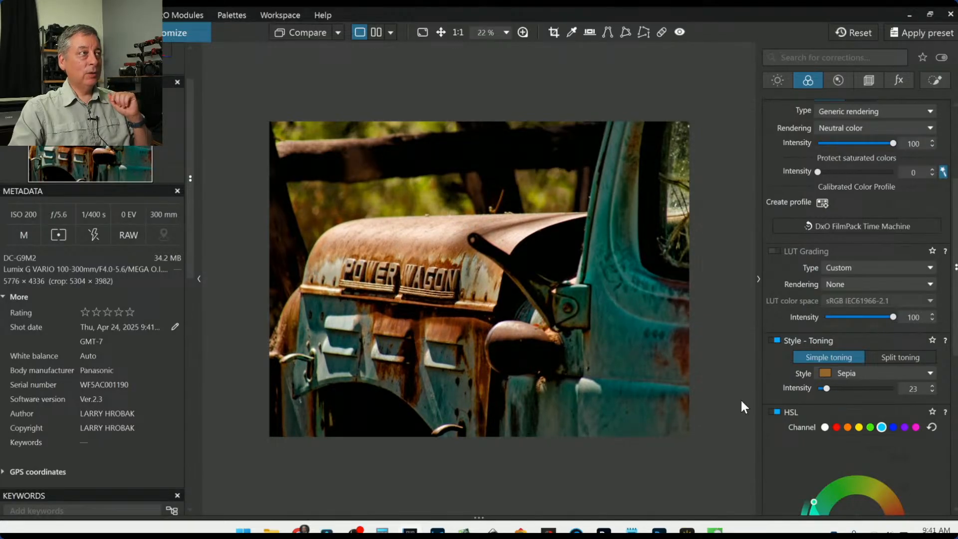
Step: Export the photo to disk as a JPEG in the original image folder with resizing disabled
right_click(511, 182)
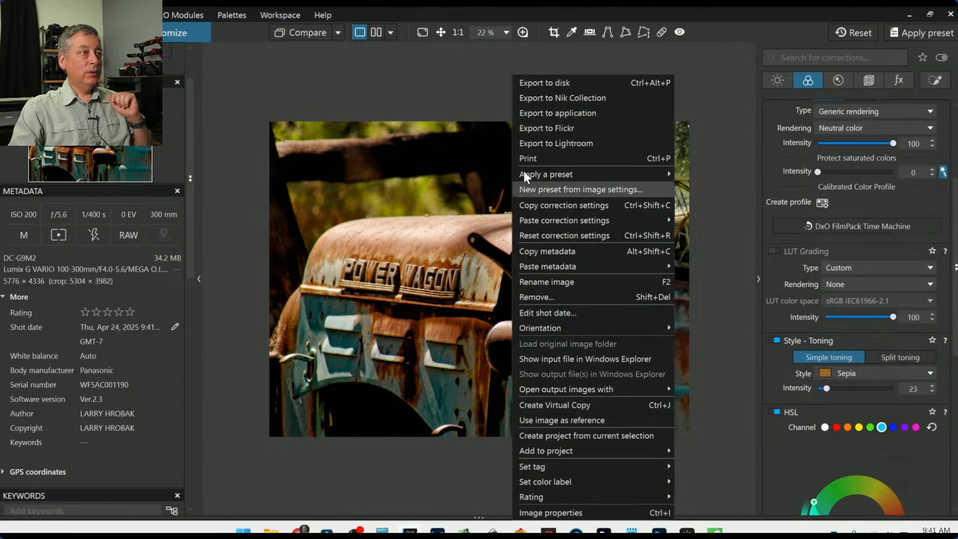
left_click(555, 83)
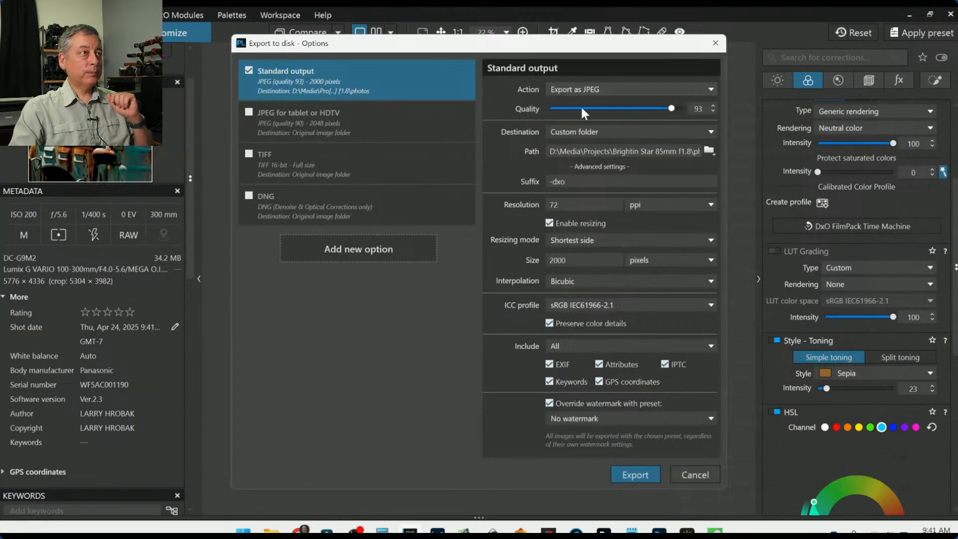
left_click(607, 131)
left_click(599, 143)
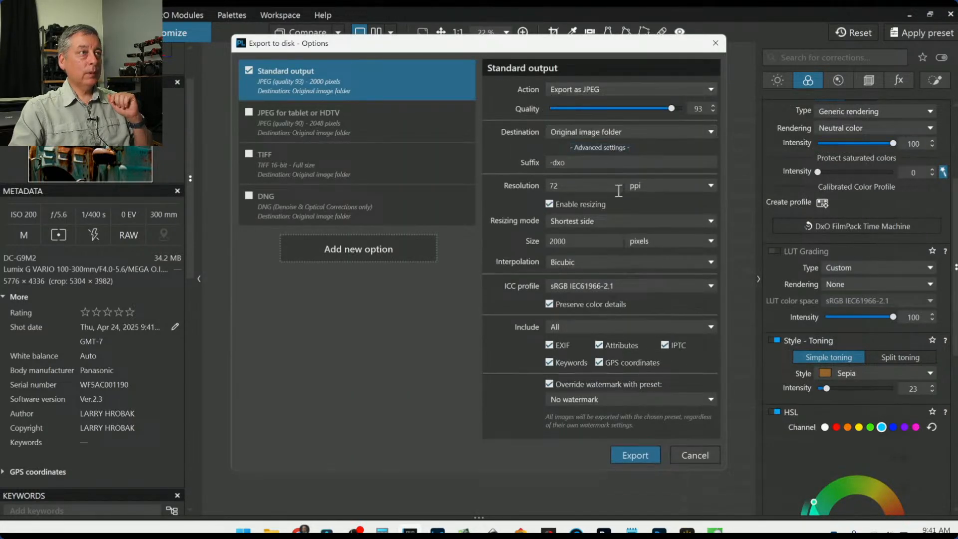
left_click(549, 204)
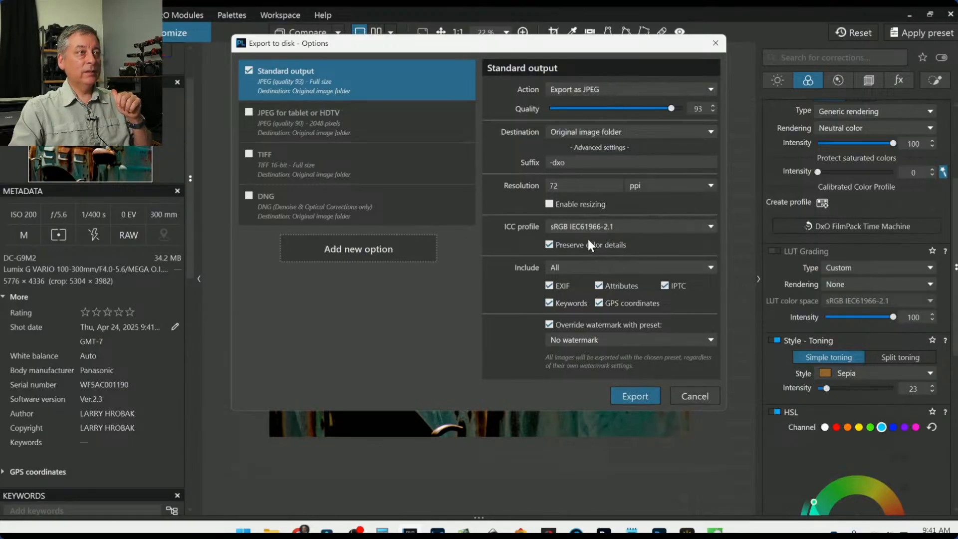
left_click(650, 396)
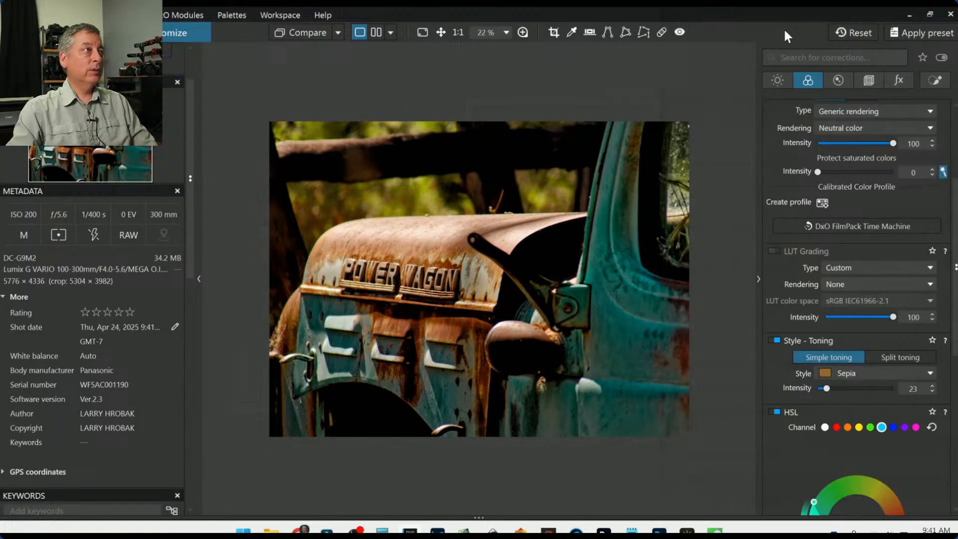
Step: Reset all corrections and compare the unedited photo side by side with the exported Standard output JPEG
left_click(858, 32)
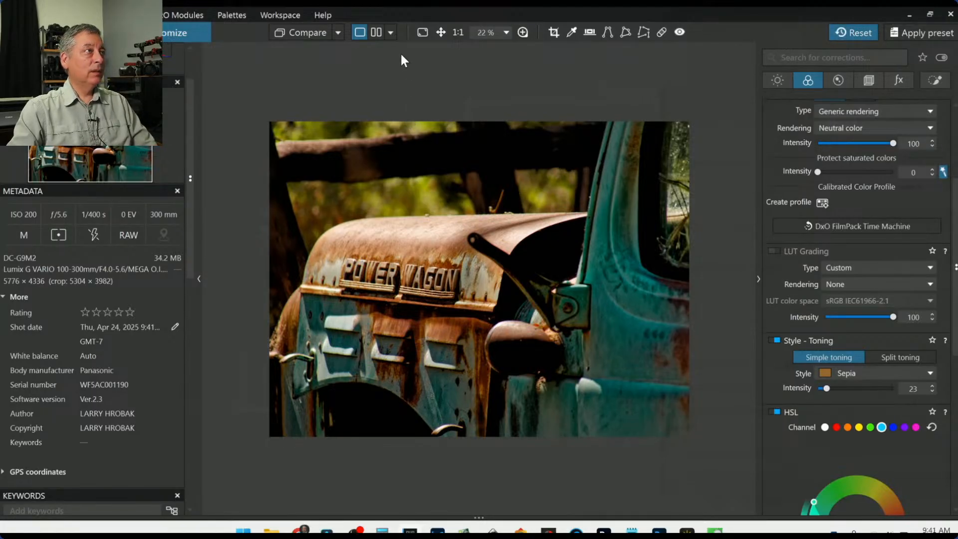
left_click(343, 32)
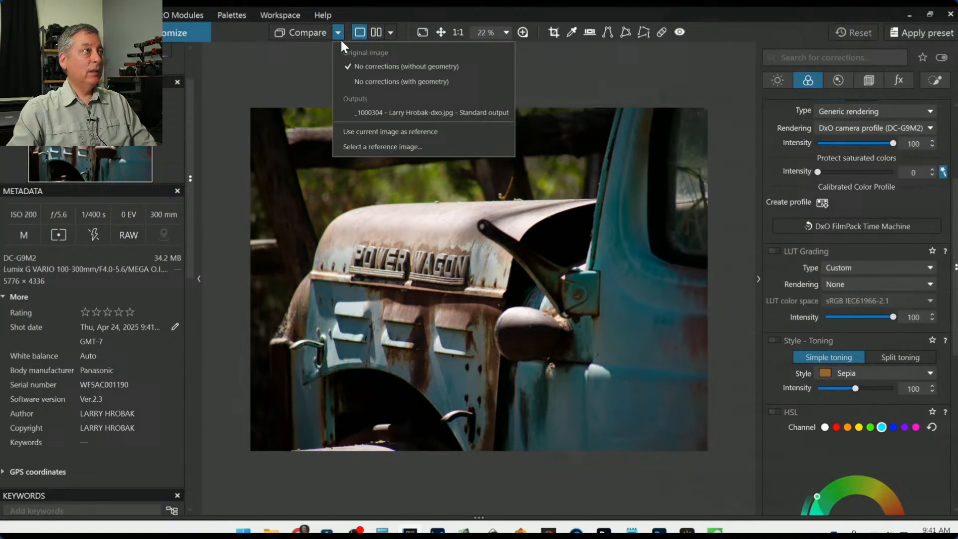
left_click(363, 109)
left_click(374, 32)
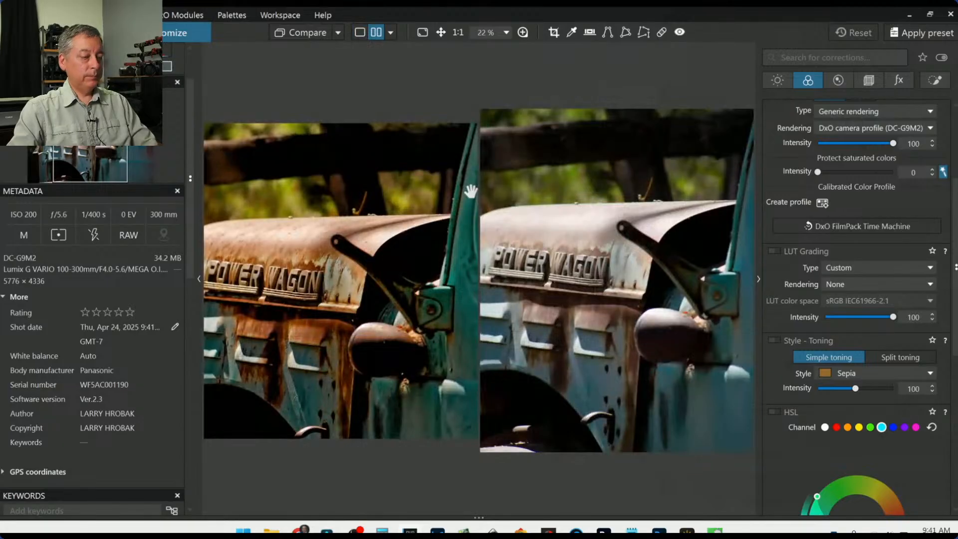
Step: Hide the side palettes to examine both versions of the truck in full, and return to the single-image view
key("F9")
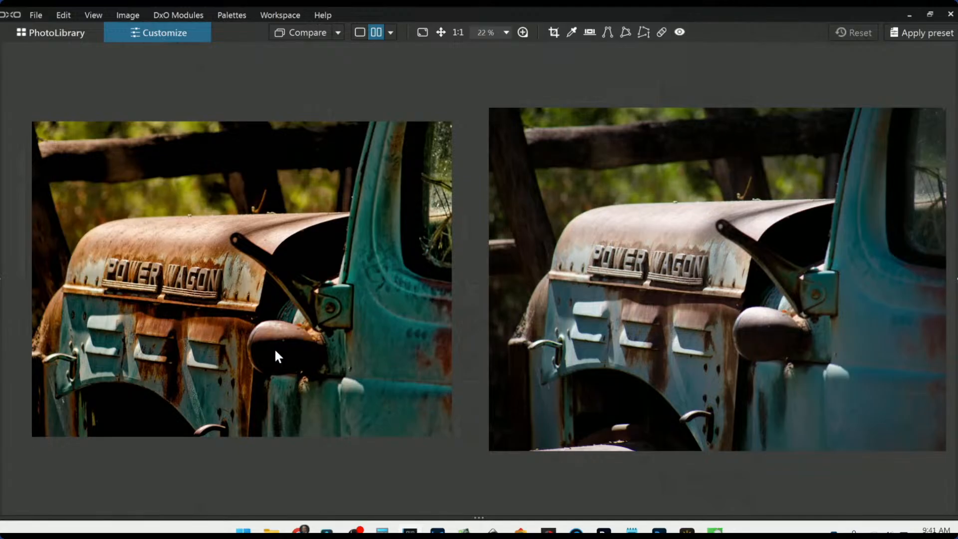
scroll(225, 324, "up", 2)
scroll(225, 324, "down", 2)
left_click(359, 32)
mouse_move(956, 288)
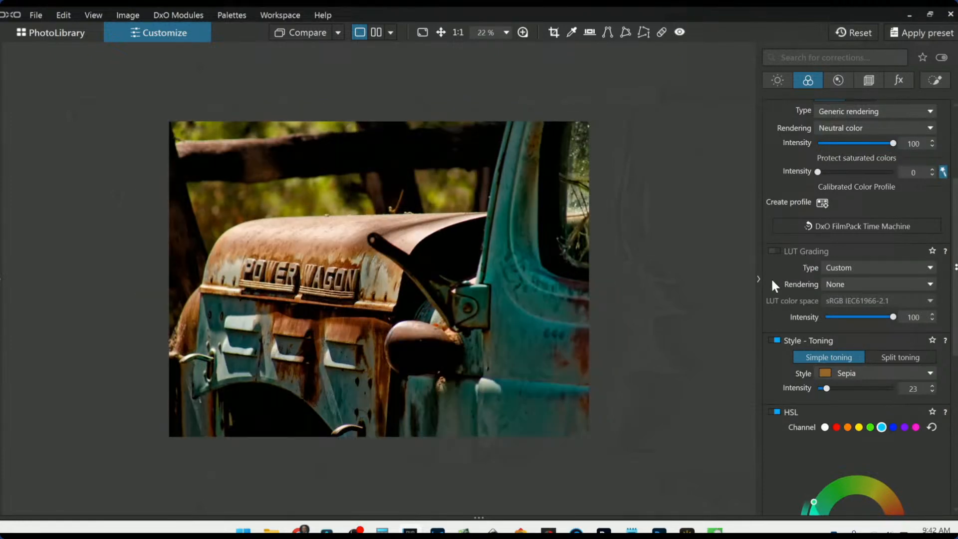
Step: Enable DxO Smart Lighting in Uniform mode and set its Intensity to 41
scroll(816, 217, "up", 3)
left_click(777, 81)
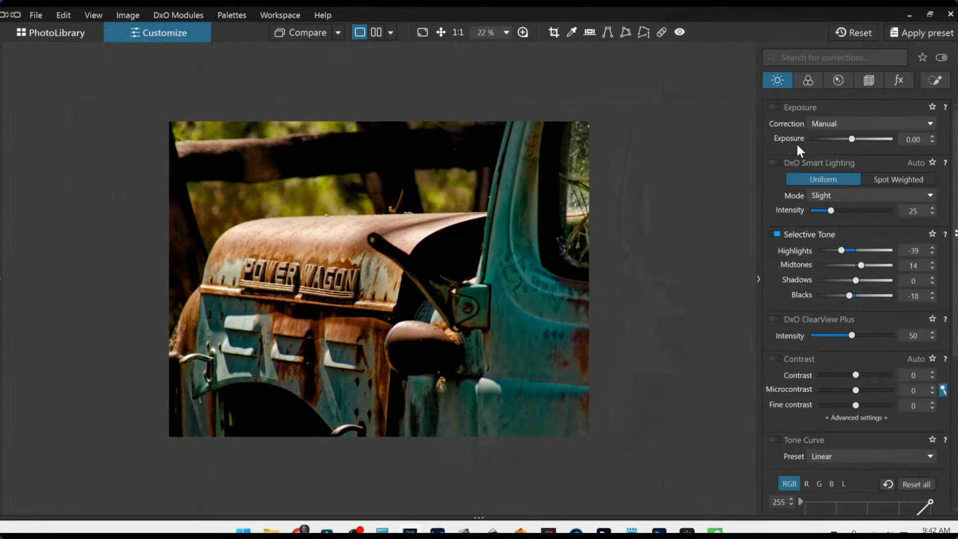
left_click(774, 164)
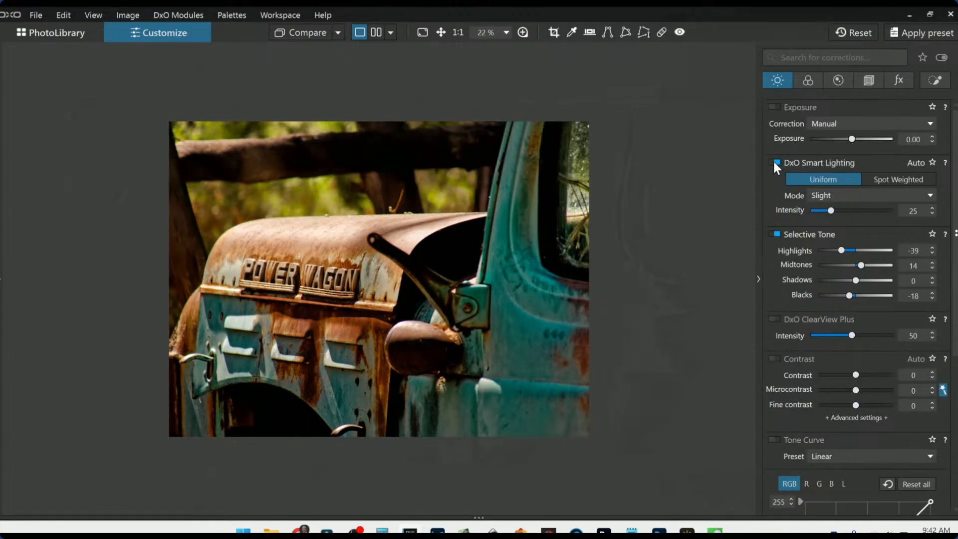
left_click(774, 163)
left_click(774, 163)
left_click(856, 211)
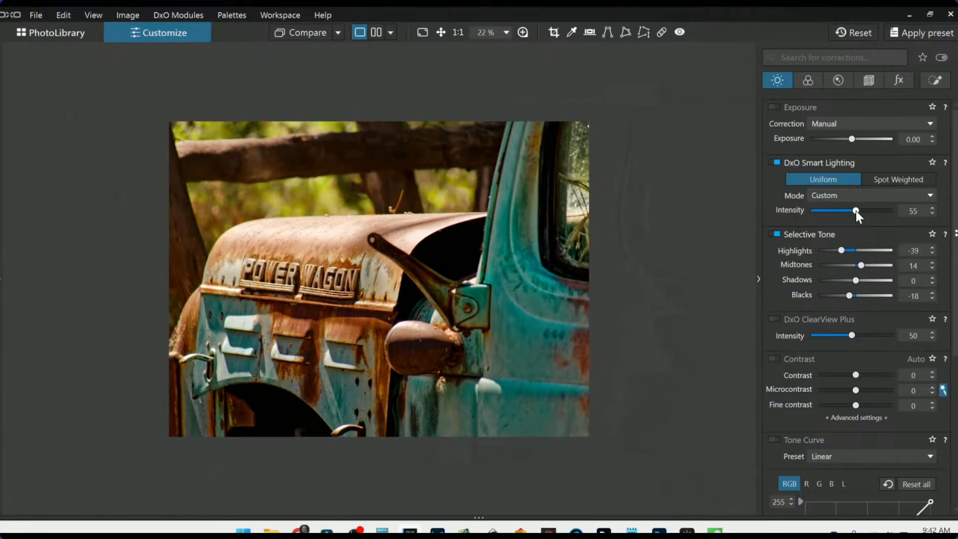
left_click_drag(855, 210, 846, 211)
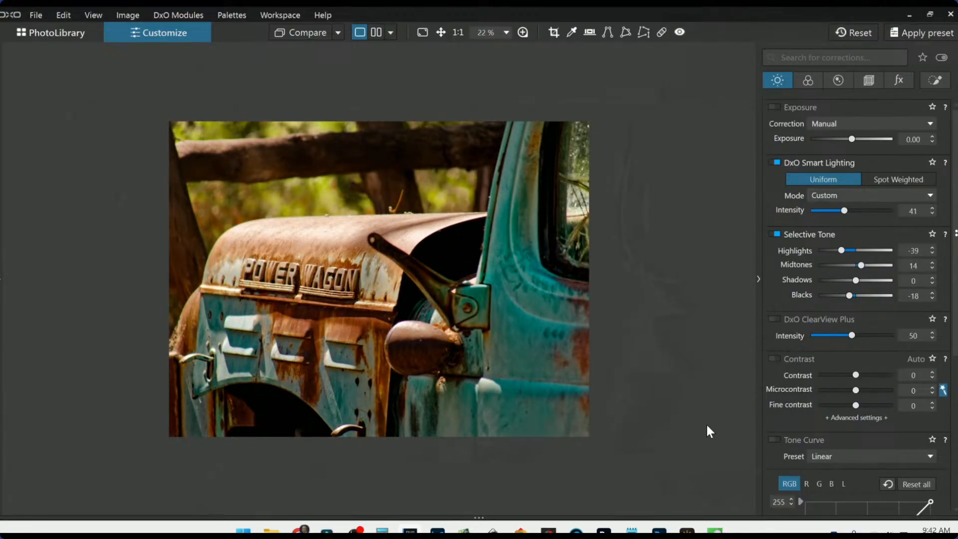
Step: Export the photo to disk again with the same settings, overwriting the earlier JPEG
right_click(415, 298)
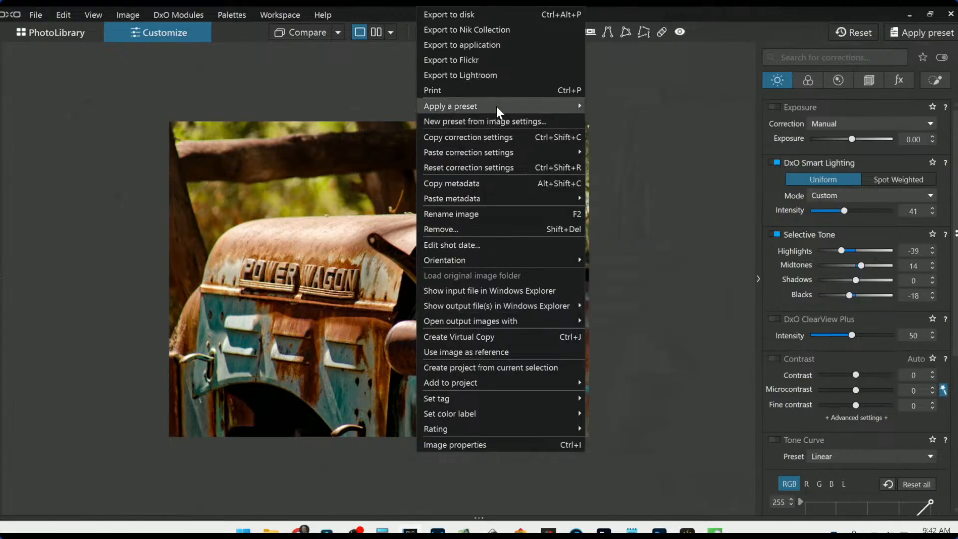
left_click(502, 16)
key("Return")
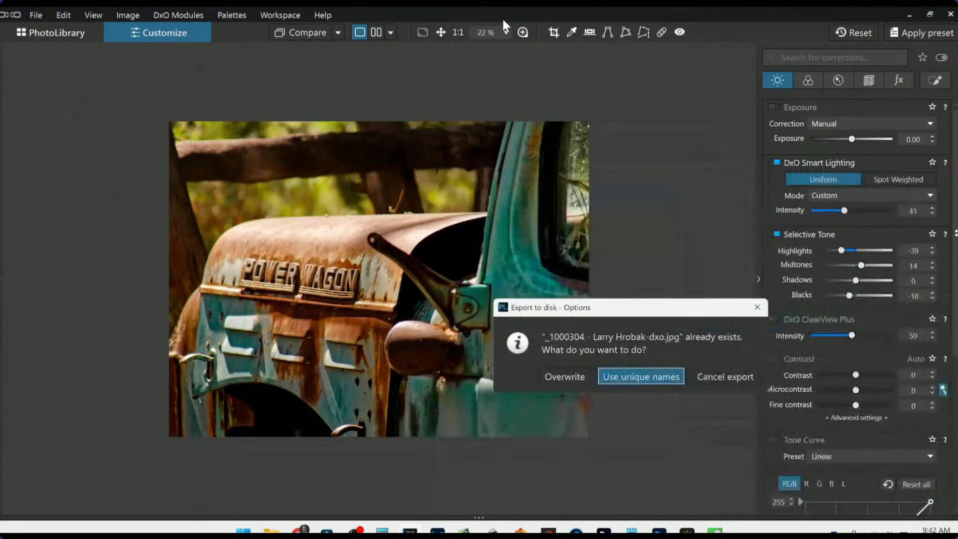
left_click(565, 377)
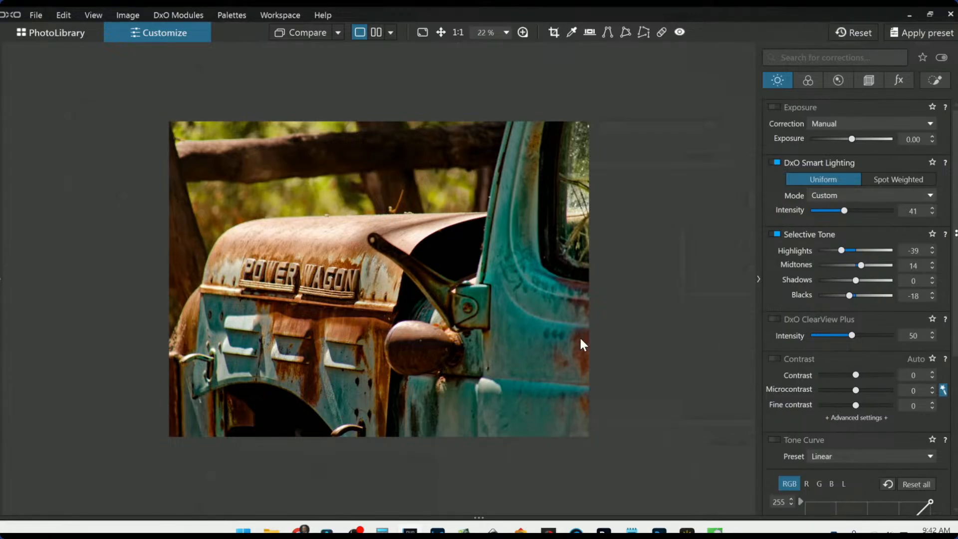
Step: Show the two-image comparison, reset all corrections on the truck photo, and use the exported Standard output JPEG as the reference
scroll(580, 339, "up", 1)
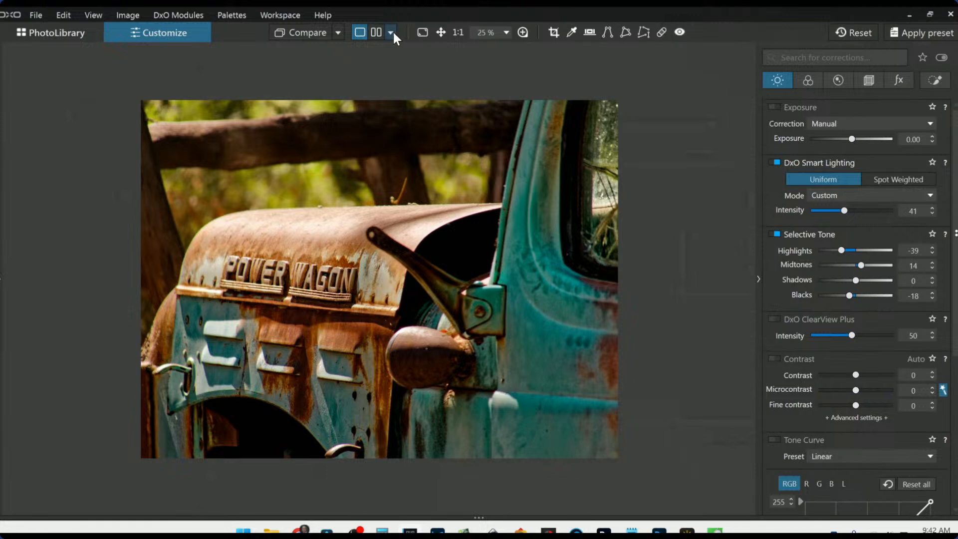
left_click(377, 33)
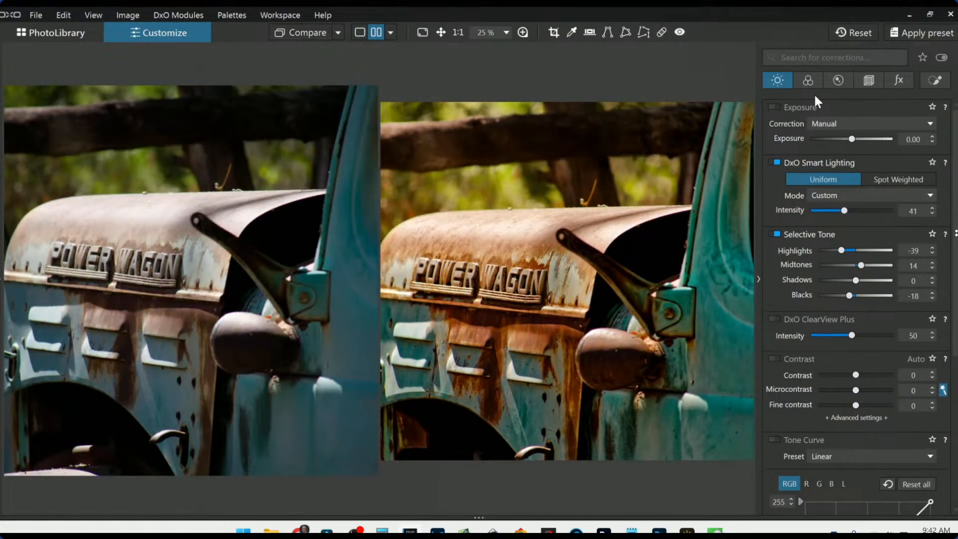
left_click(852, 32)
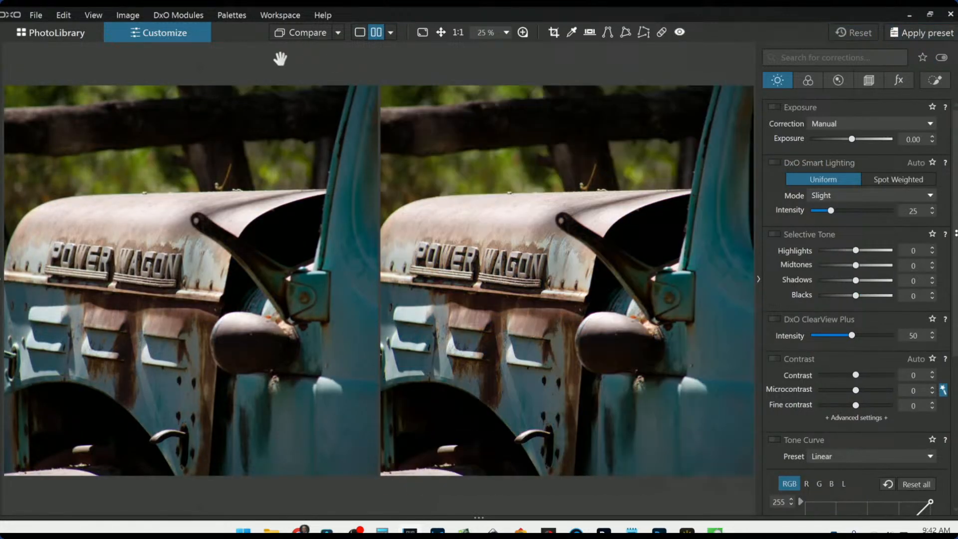
left_click(338, 33)
left_click(356, 110)
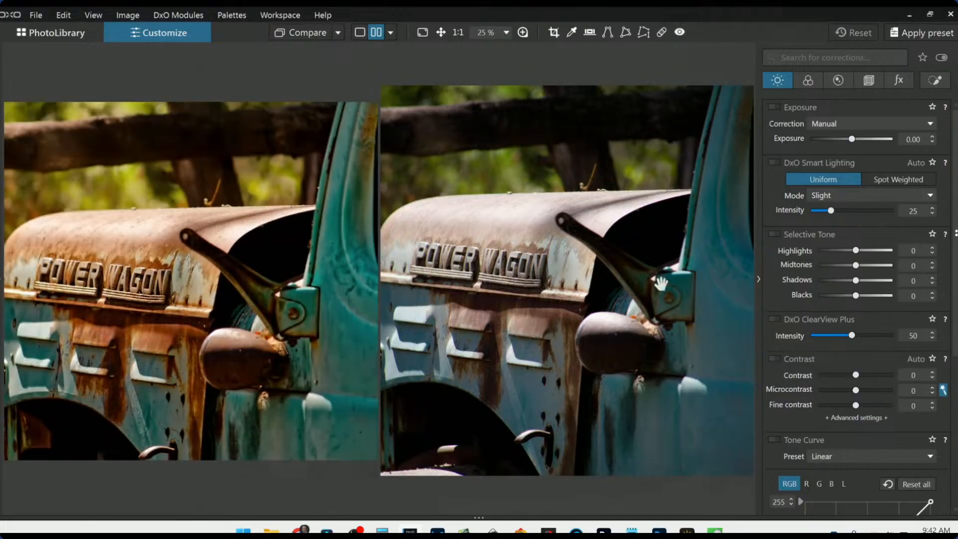
Step: Hide the side palettes to examine the exported and unedited truck versions in full, and return to the single-image view
left_click(758, 279)
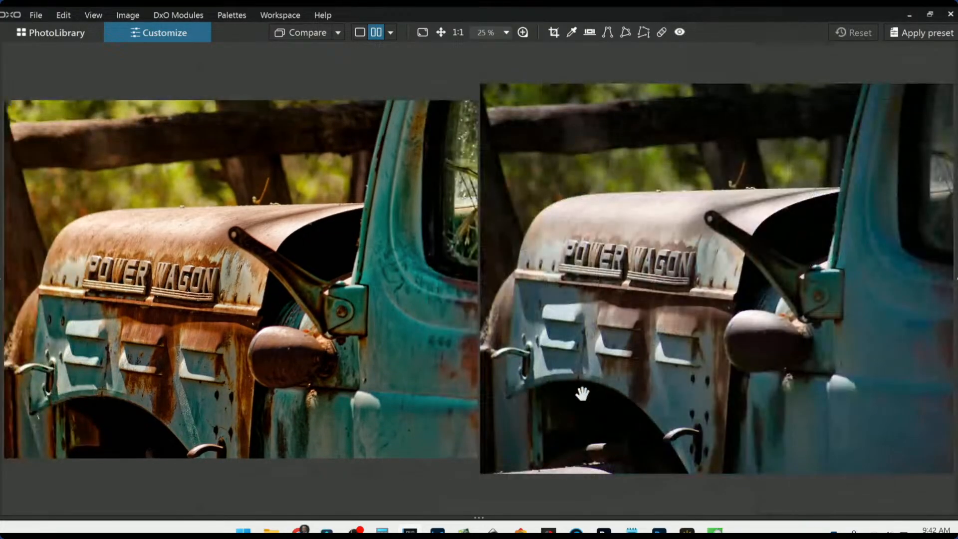
scroll(585, 390, "down", 1)
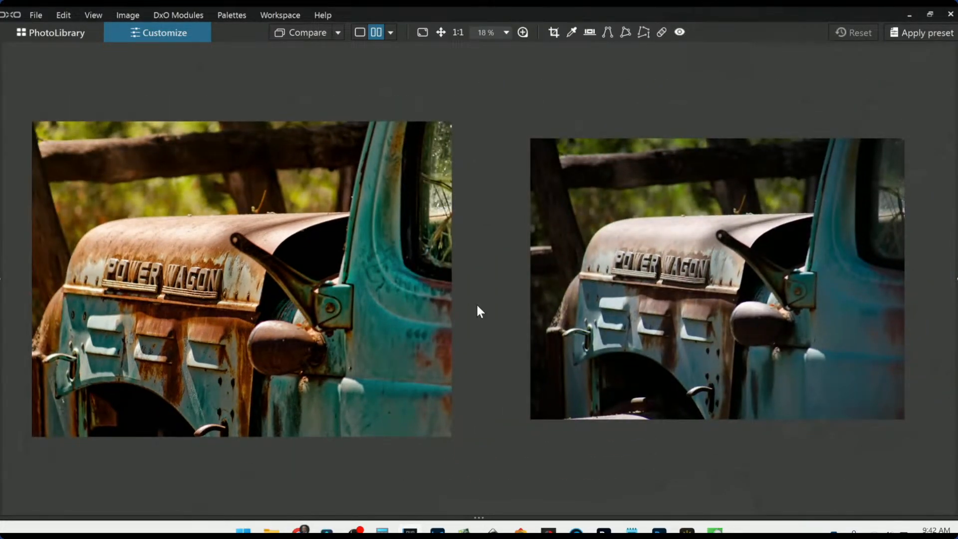
scroll(567, 323, "up", 1)
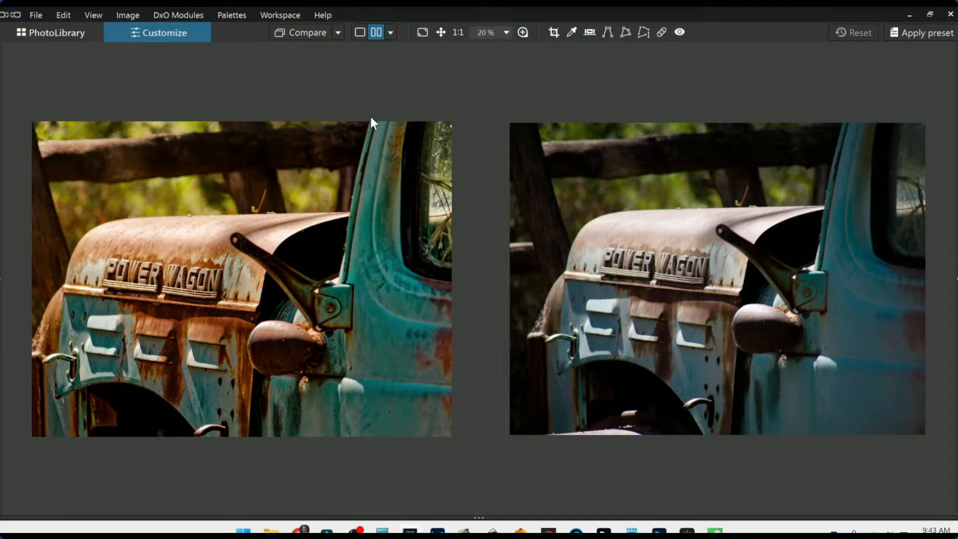
left_click(359, 32)
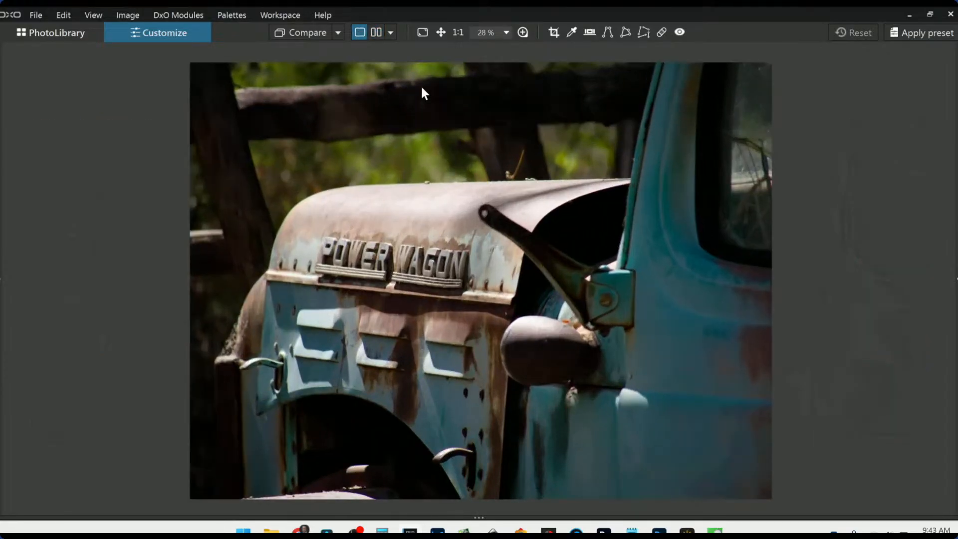
Step: Compare the exported and unedited truck in split view, moving the divider past the right edge to reveal the entire exported version
left_click(340, 33)
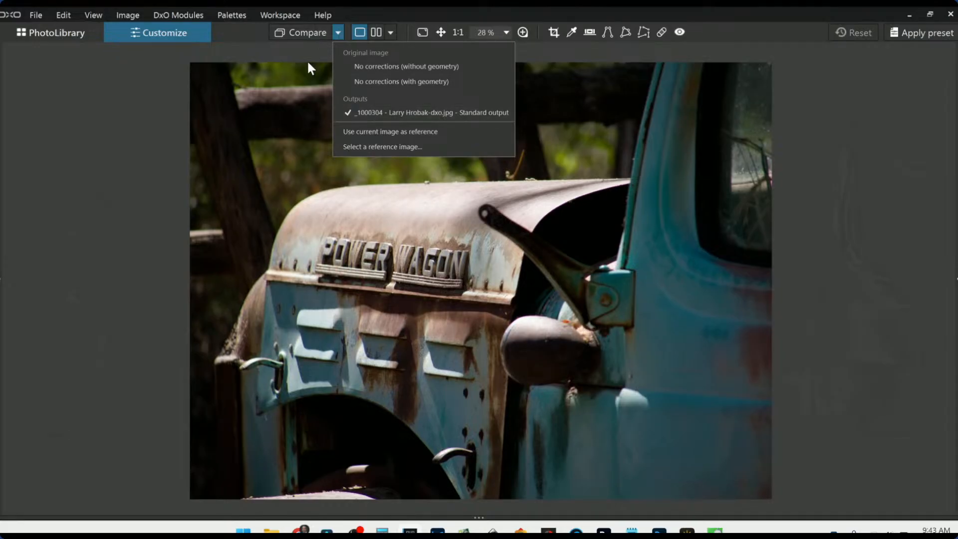
left_click(566, 445)
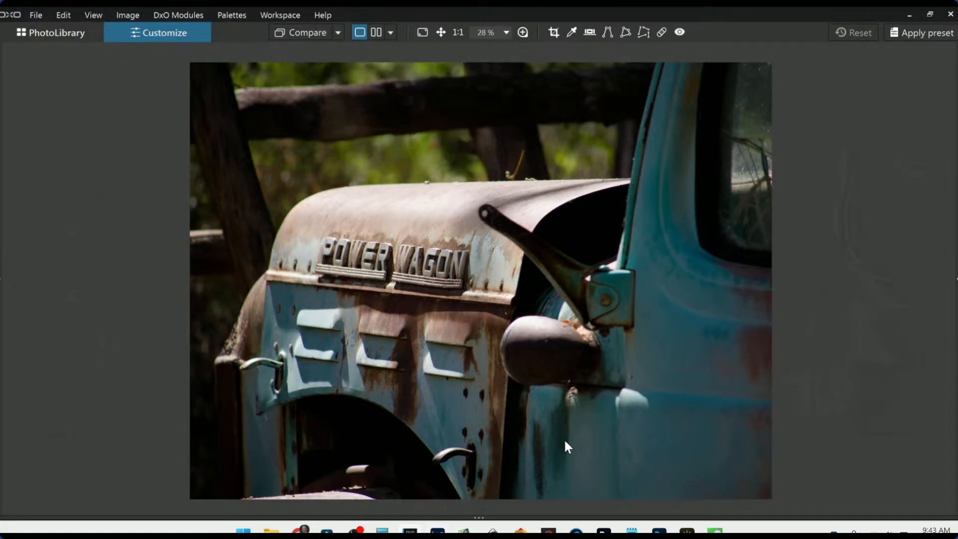
left_click(385, 33)
left_click(383, 33)
left_click(382, 34)
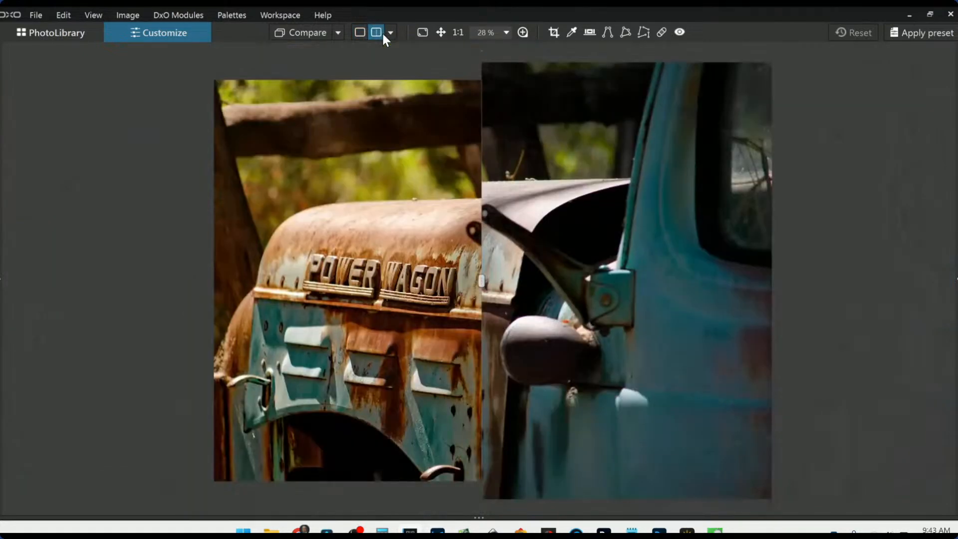
left_click_drag(482, 282, 805, 338)
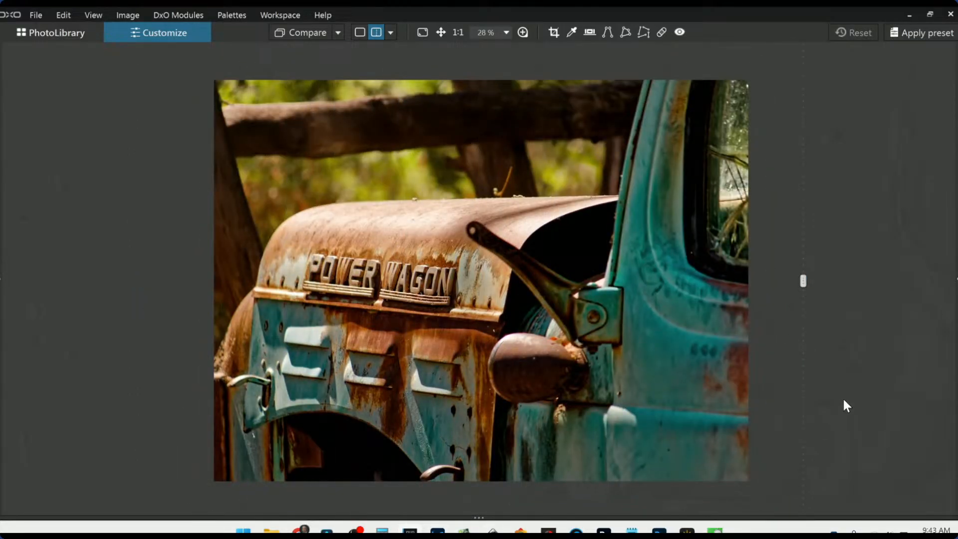
scroll(570, 348, "up", 1)
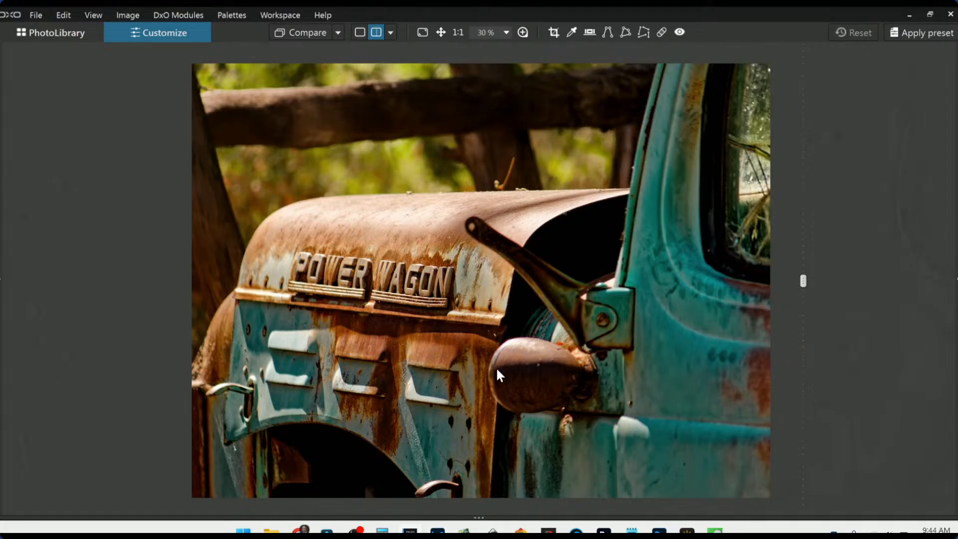
Step: Open the cloudy coastal landscape ORF from the photo library for customizing, in single-image view with the side palettes shown
left_click(58, 40)
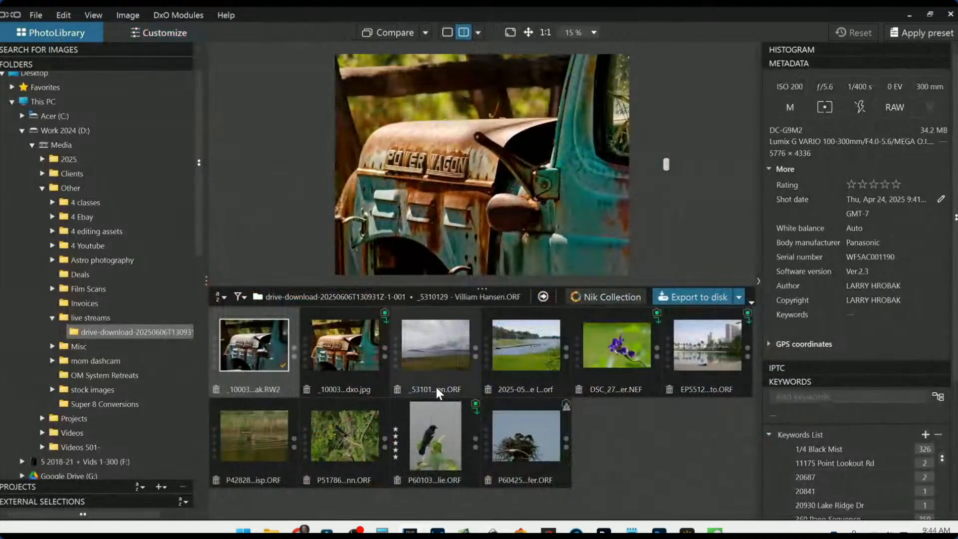
left_click(434, 361)
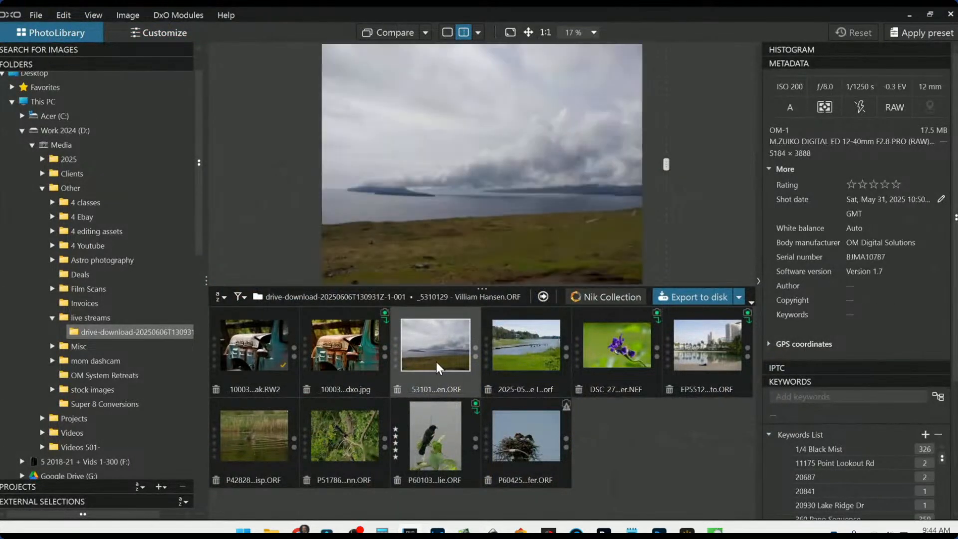
double_click(436, 361)
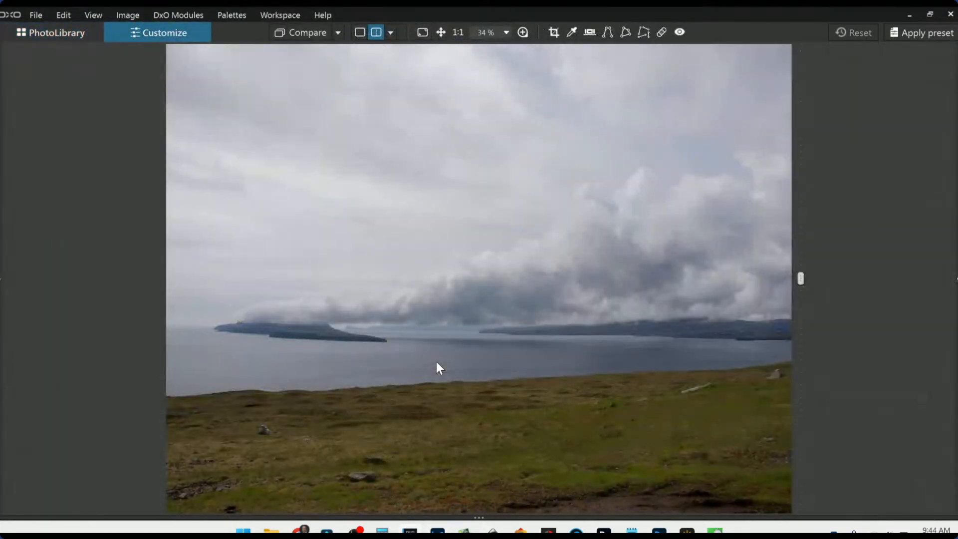
left_click(356, 33)
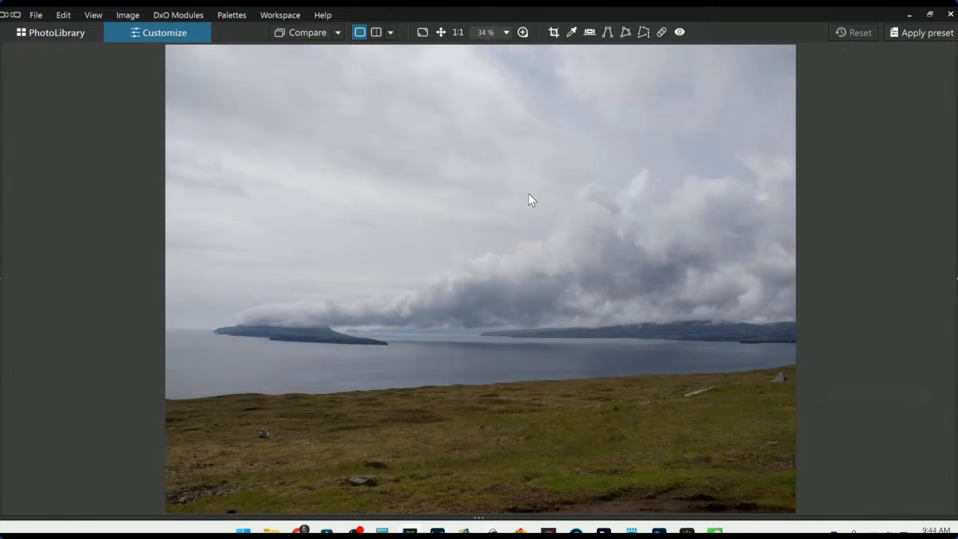
key("F9")
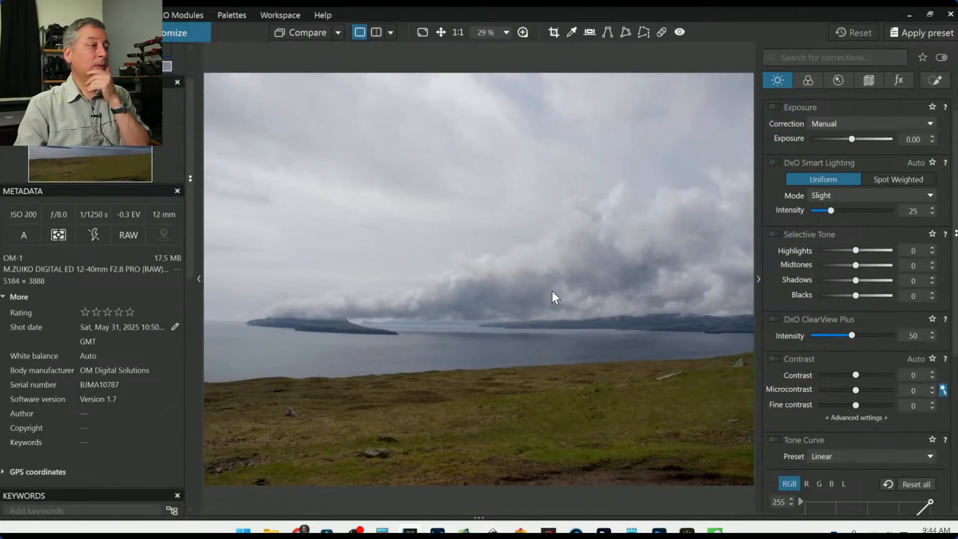
Step: Apply the 0000 Rob Default preset to the landscape and check the grassy foreground up close
scroll(559, 313, "down", 1)
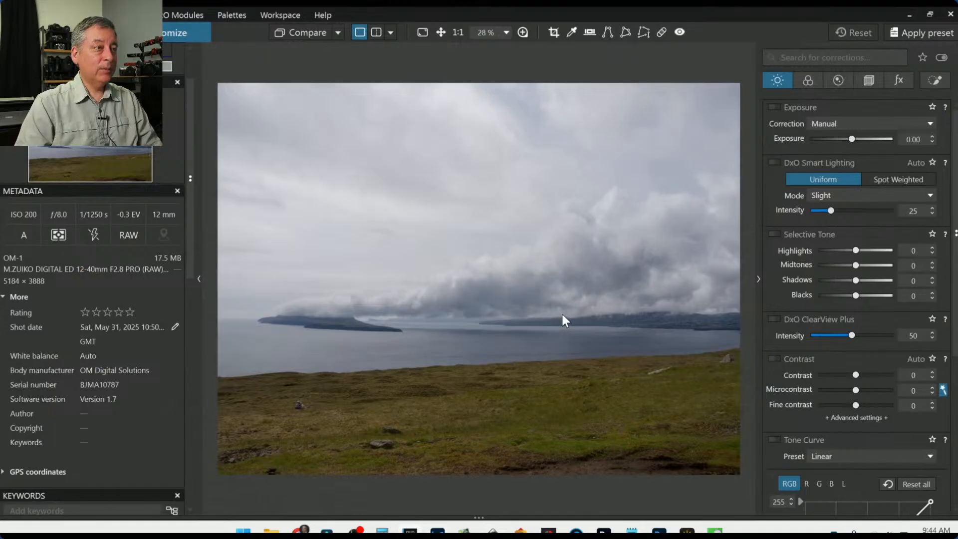
scroll(317, 327, "up", 3)
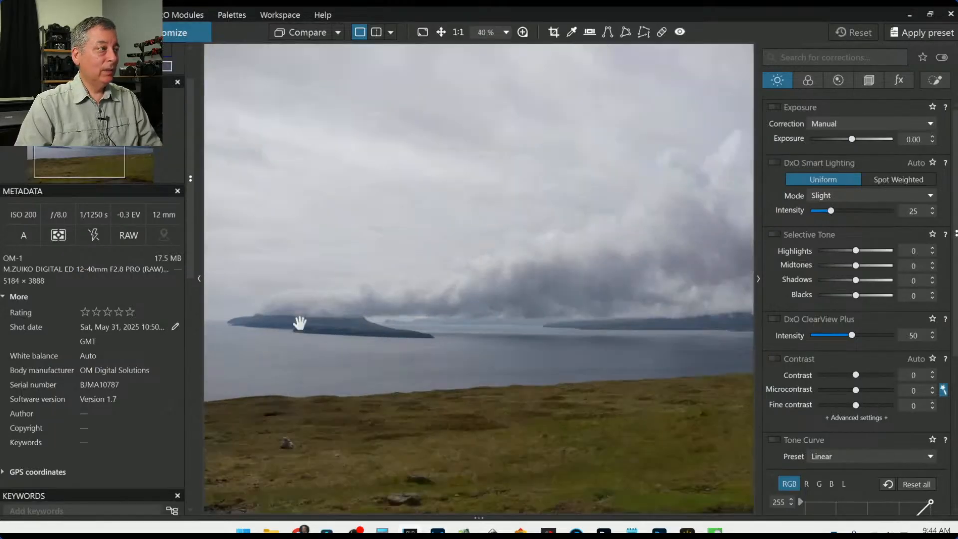
scroll(302, 322, "up", 1)
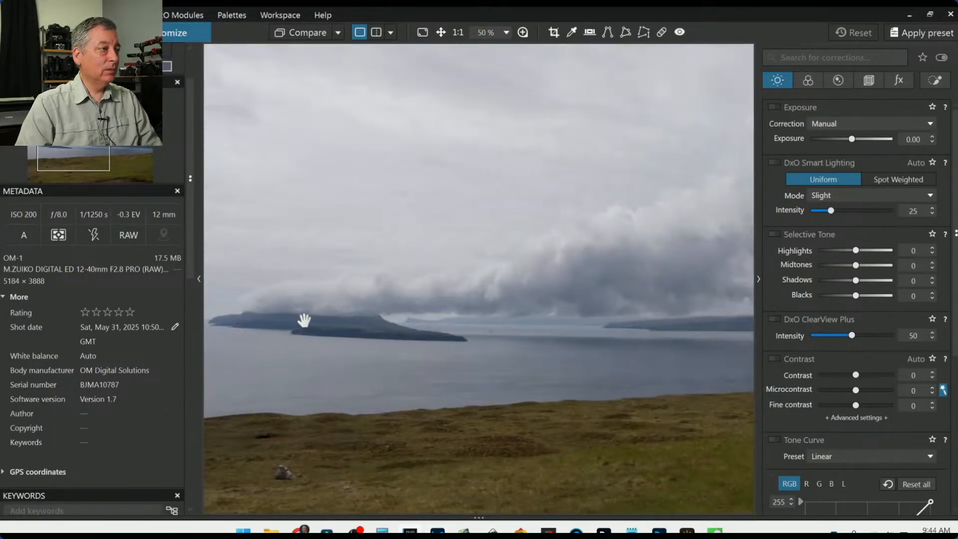
scroll(304, 321, "down", 3)
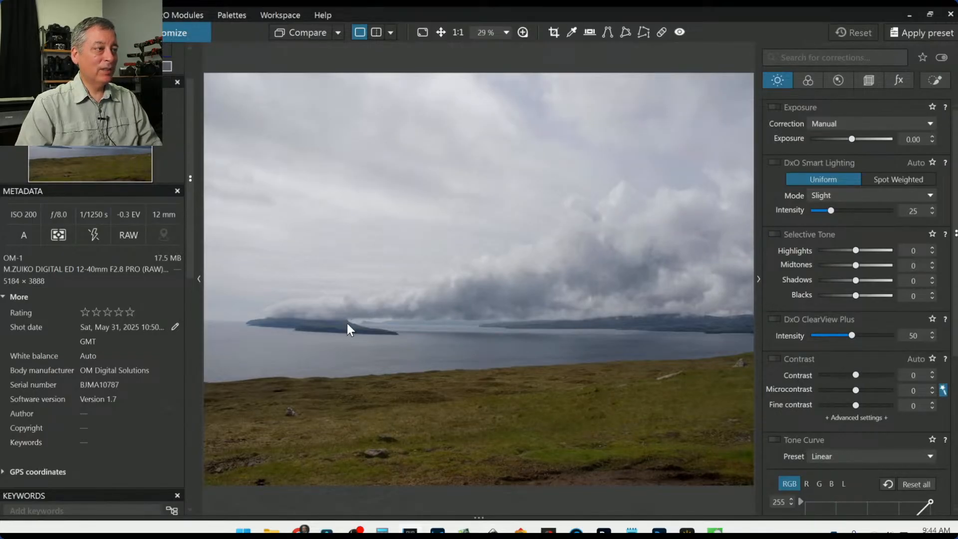
scroll(361, 361, "down", 1)
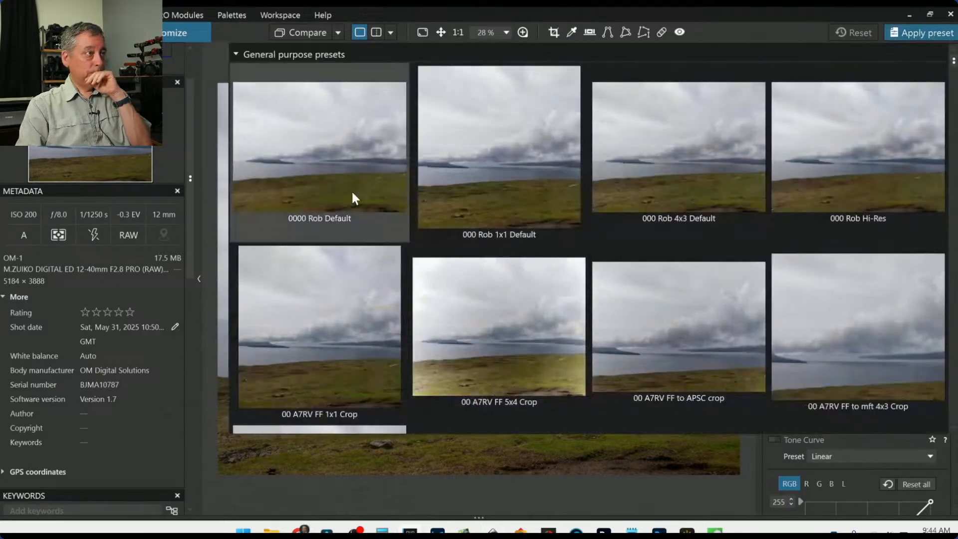
left_click(352, 196)
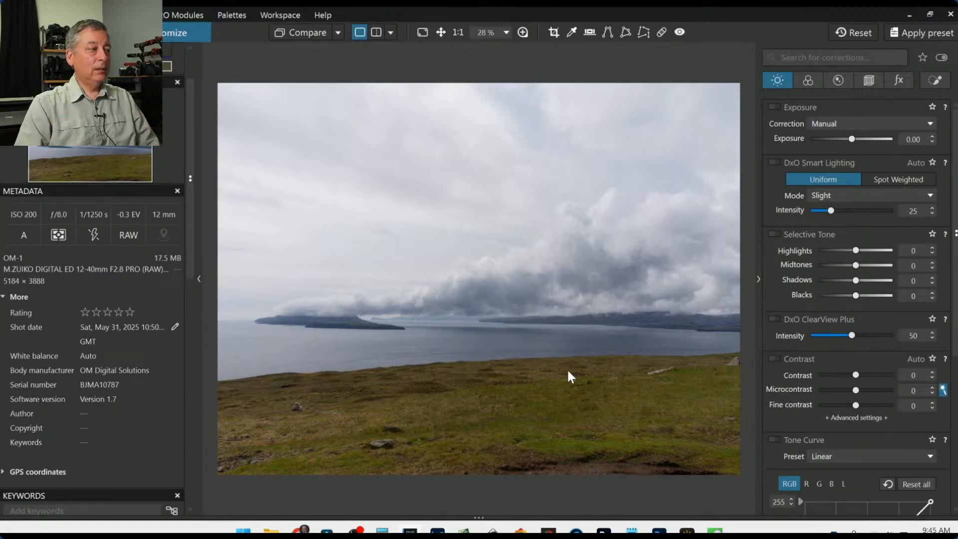
scroll(294, 415, "up", 5)
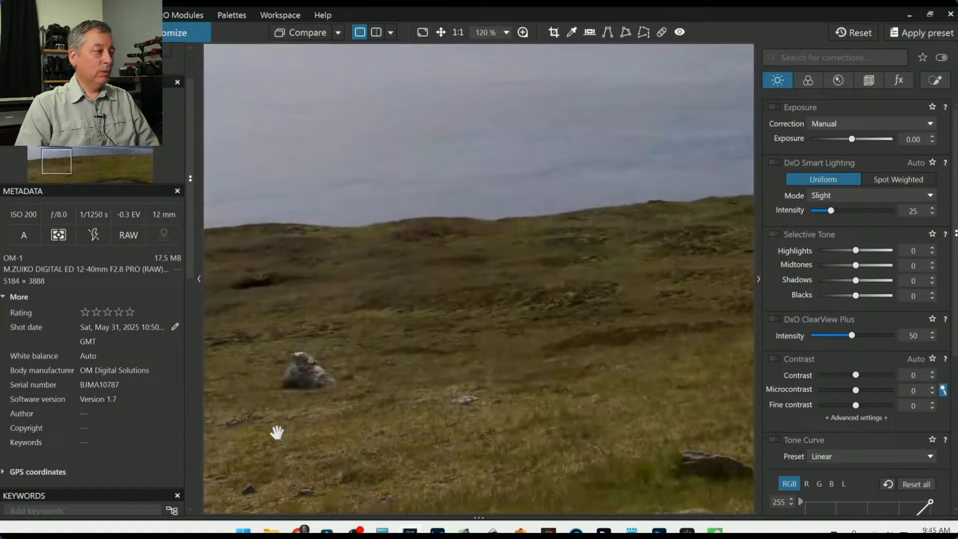
left_click_drag(743, 406, 483, 391)
scroll(603, 385, "down", 5)
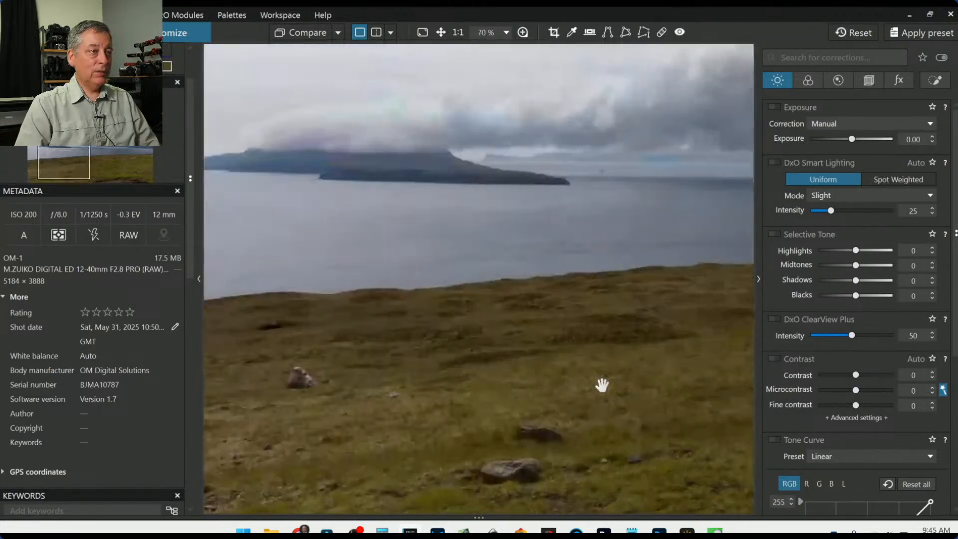
scroll(604, 391, "down", 1)
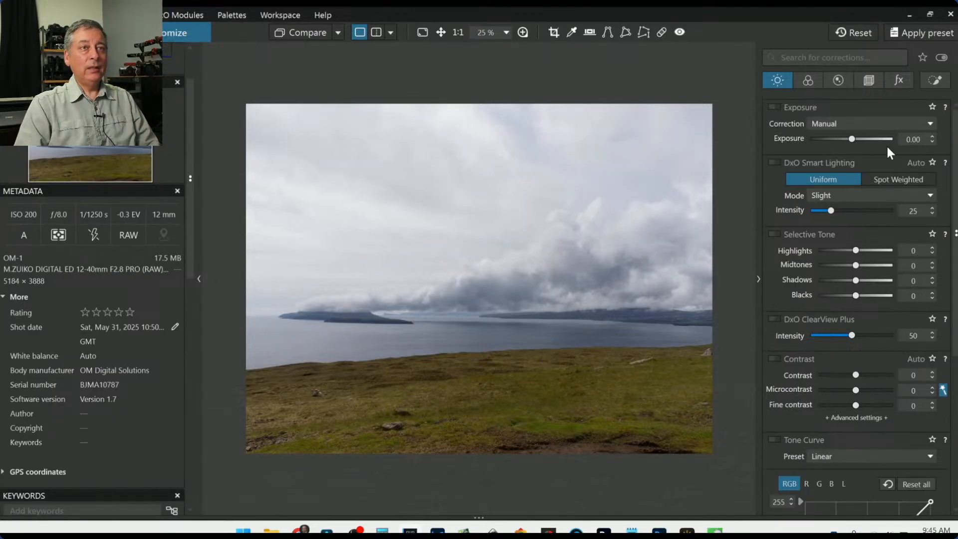
Step: Straighten the landscape by setting the Horizon correction to -0.66
left_click(868, 81)
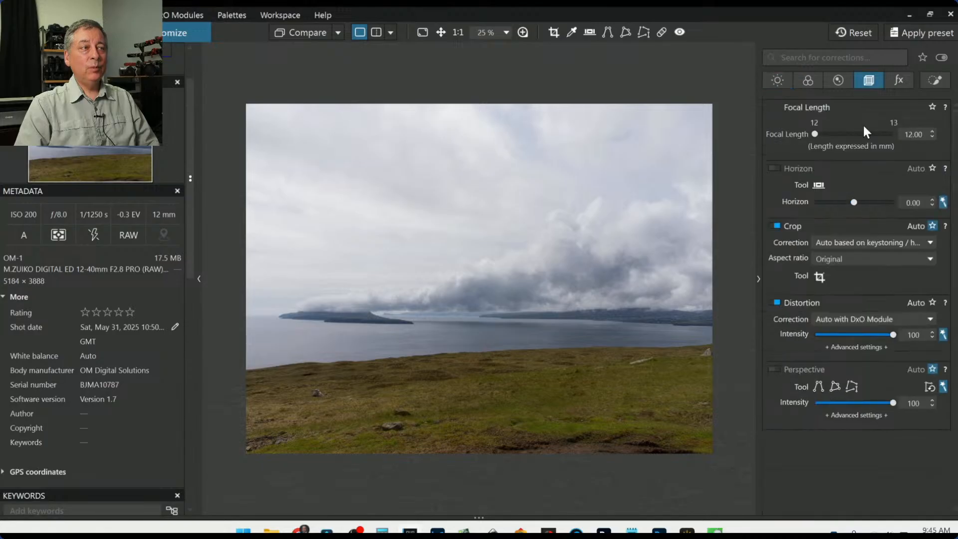
left_click_drag(854, 201, 853, 202)
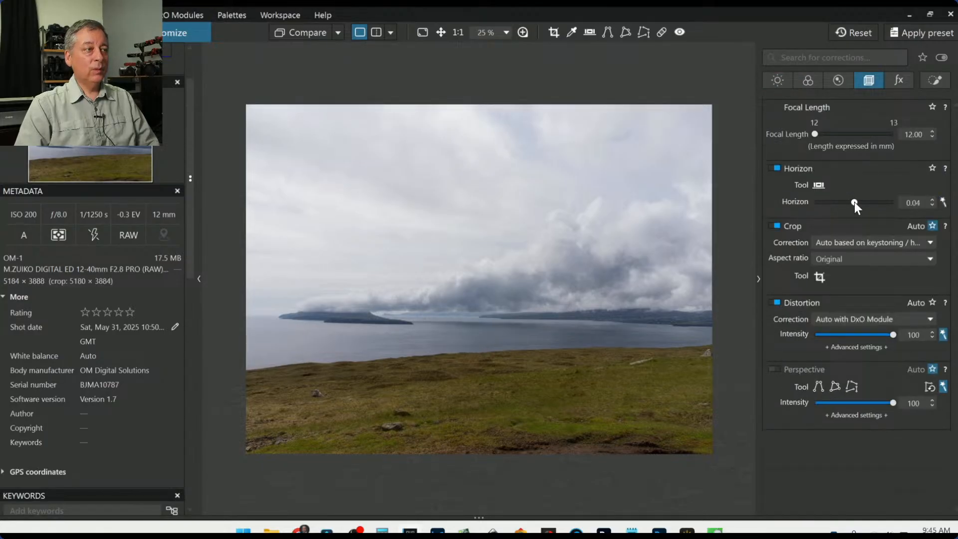
scroll(854, 201, "down", 5)
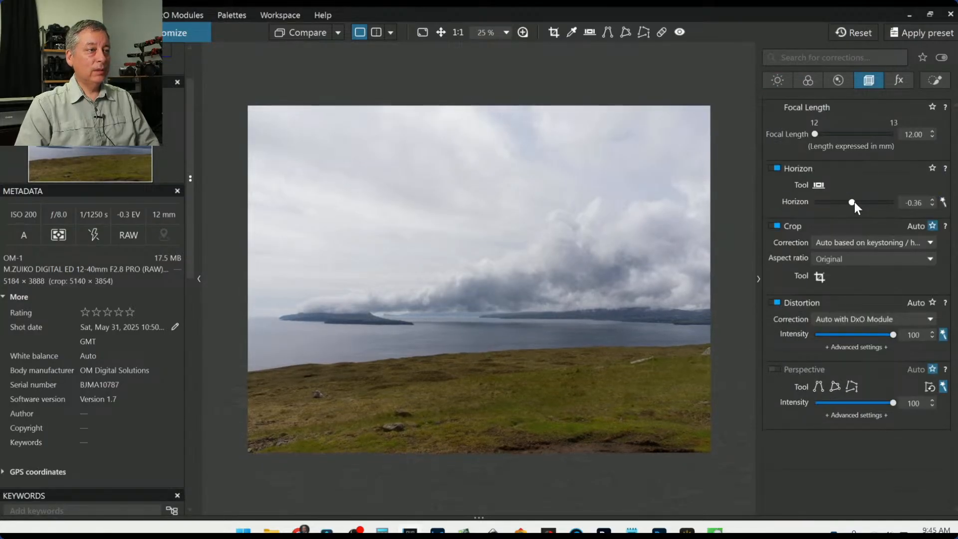
scroll(854, 201, "down", 2)
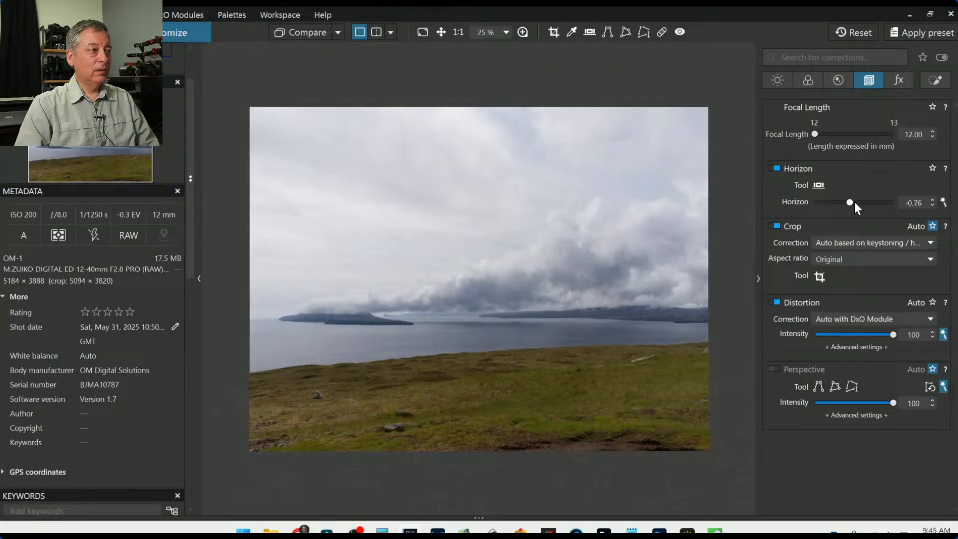
scroll(854, 201, "up", 1)
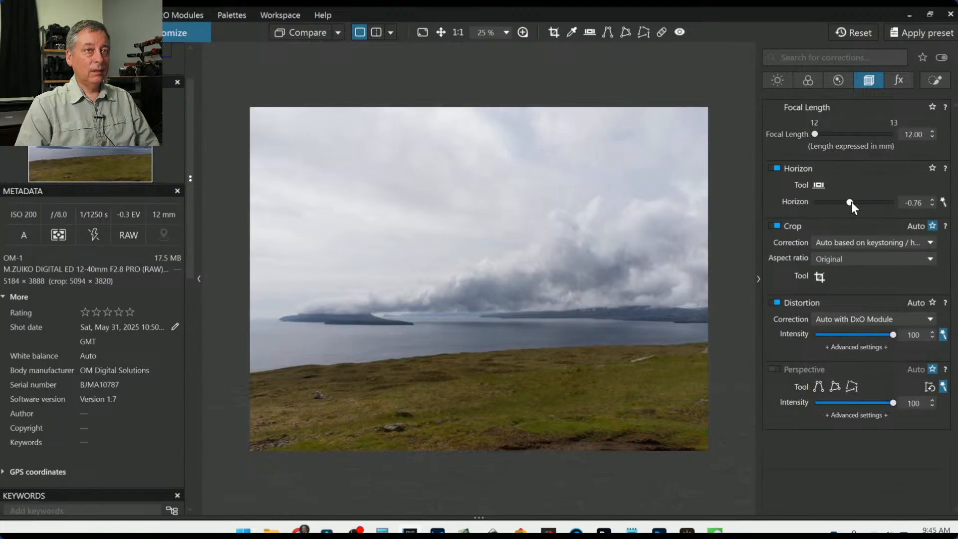
scroll(851, 201, "up", 2)
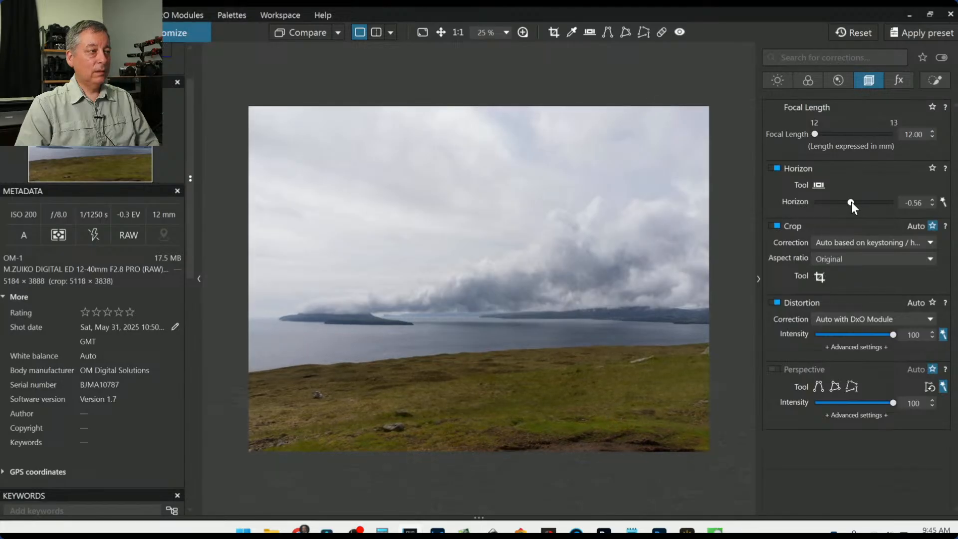
scroll(851, 201, "down", 1)
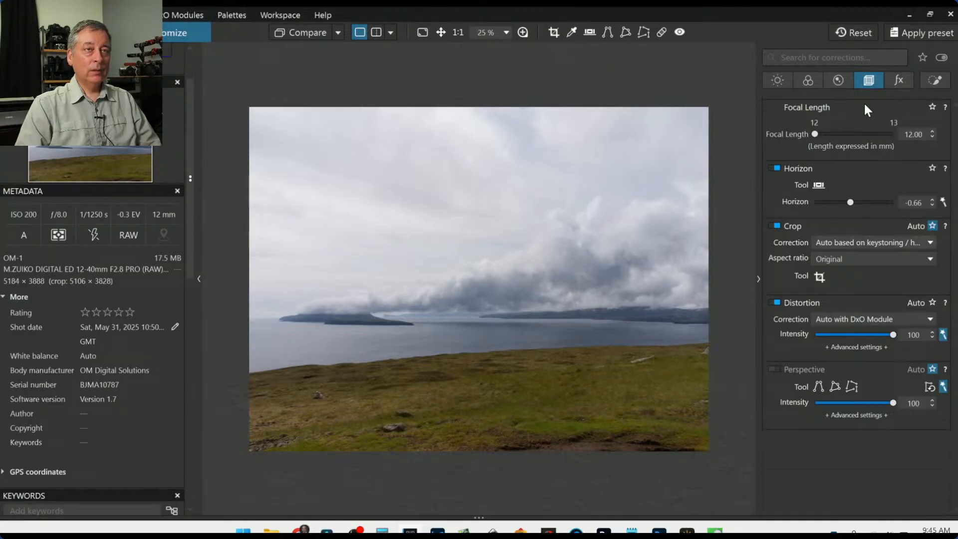
Step: Crop the landscape to a vertical 3 × 4 frame of about 2829 × 3771 px around the nearer island and apply it
left_click(819, 277)
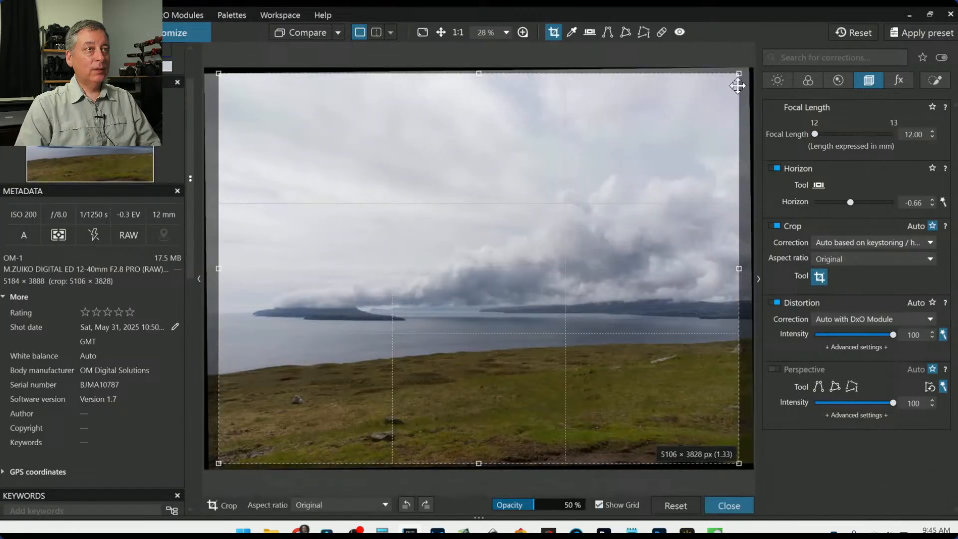
left_click_drag(738, 75, 507, 79)
left_click_drag(404, 210, 423, 212)
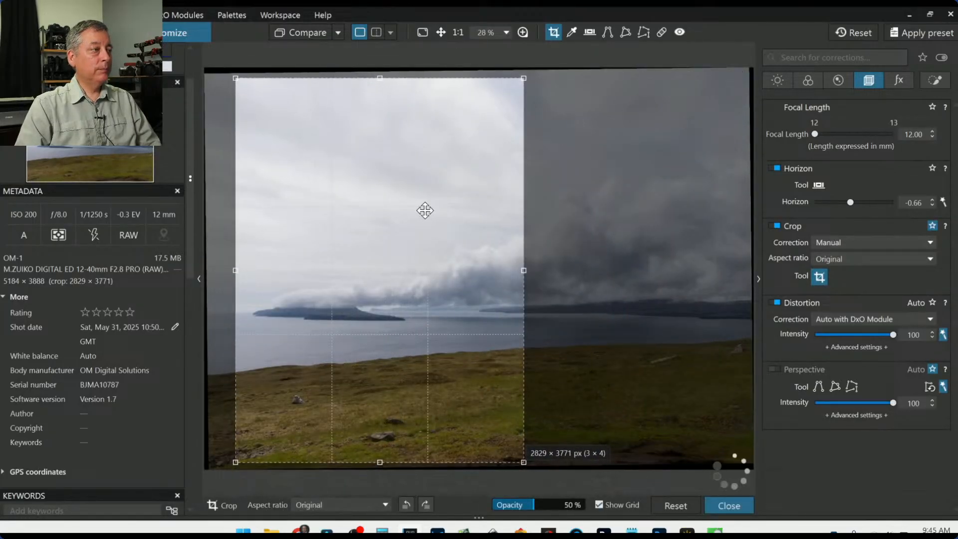
double_click(481, 224)
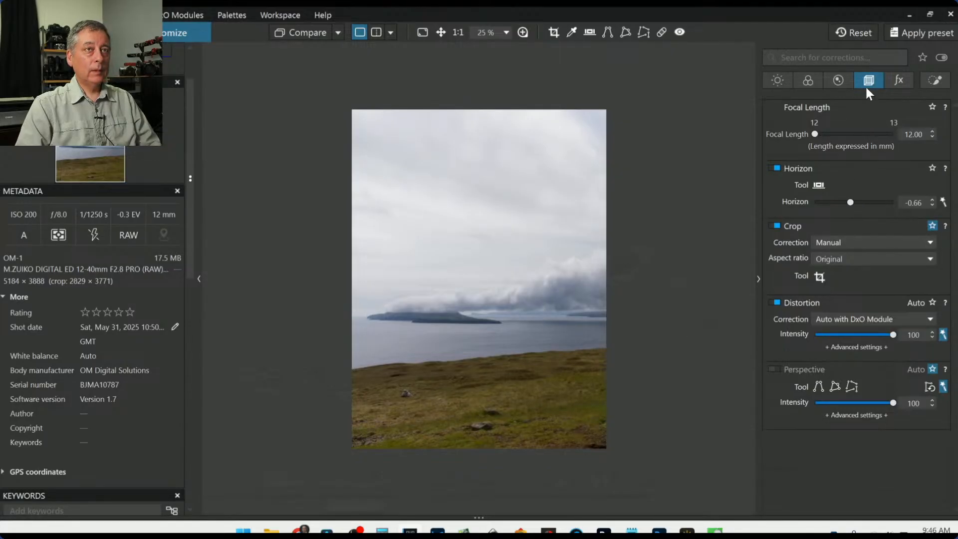
Step: Rework the crop as a horizontal 16 × 9 frame of about 4658 × 2620 px covering the clouds, islands and shoreline
left_click(819, 276)
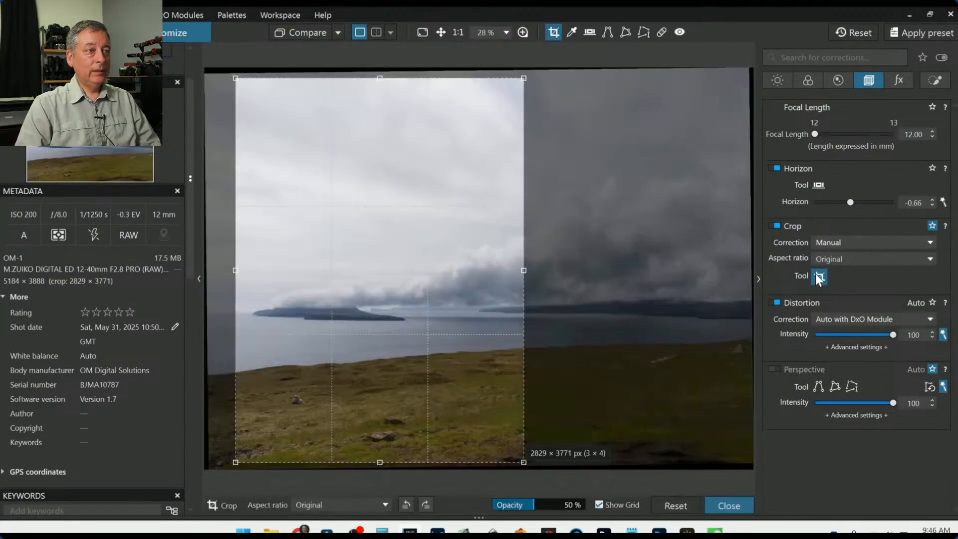
left_click_drag(569, 116, 647, 185)
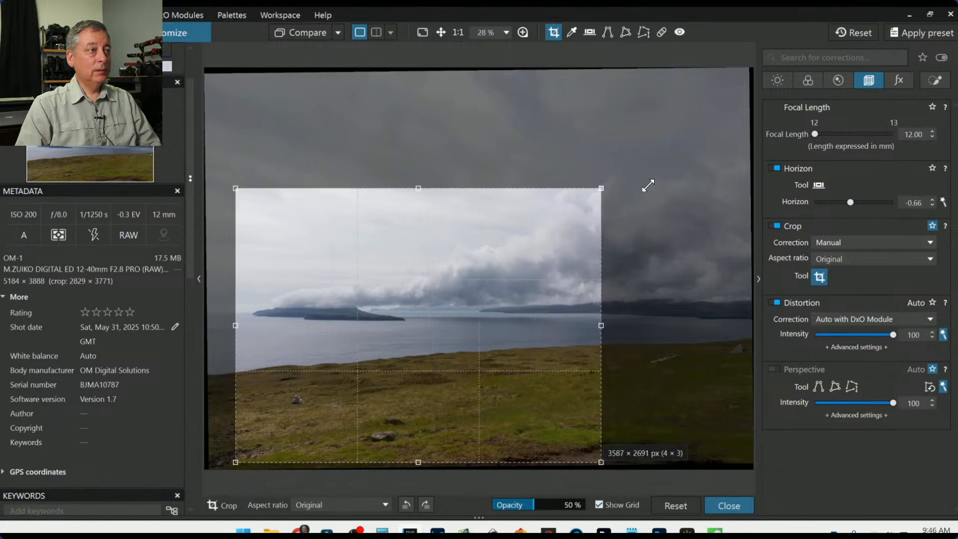
left_click(869, 263)
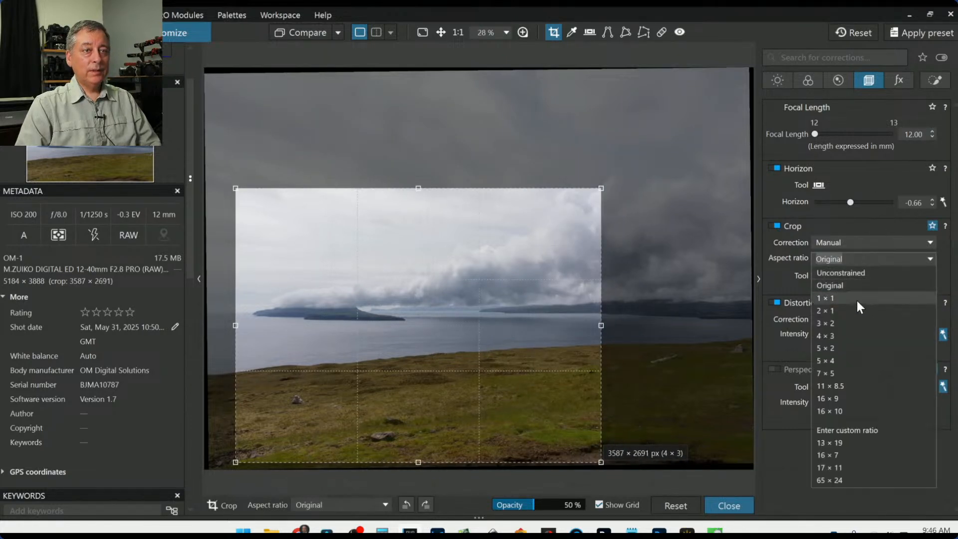
left_click(858, 400)
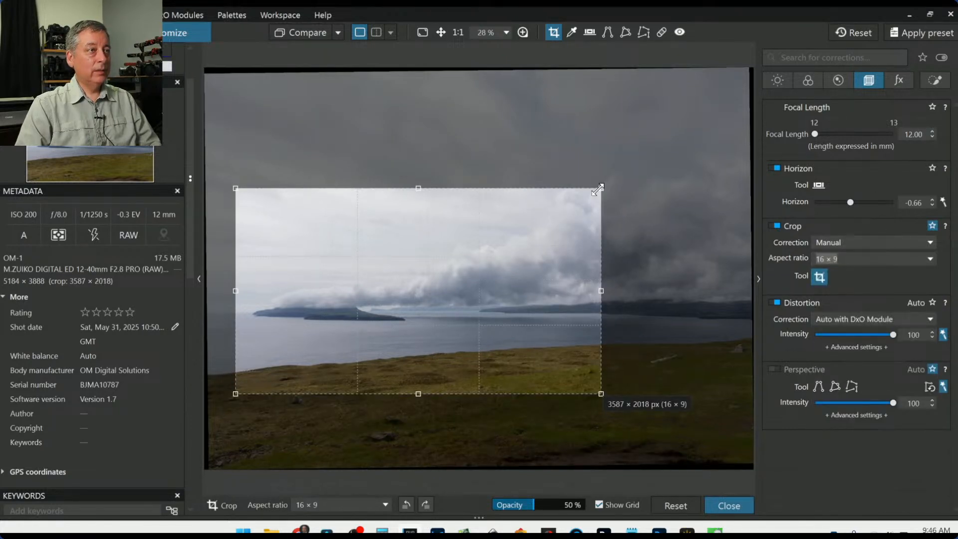
left_click_drag(601, 188, 726, 96)
left_click_drag(238, 258, 215, 257)
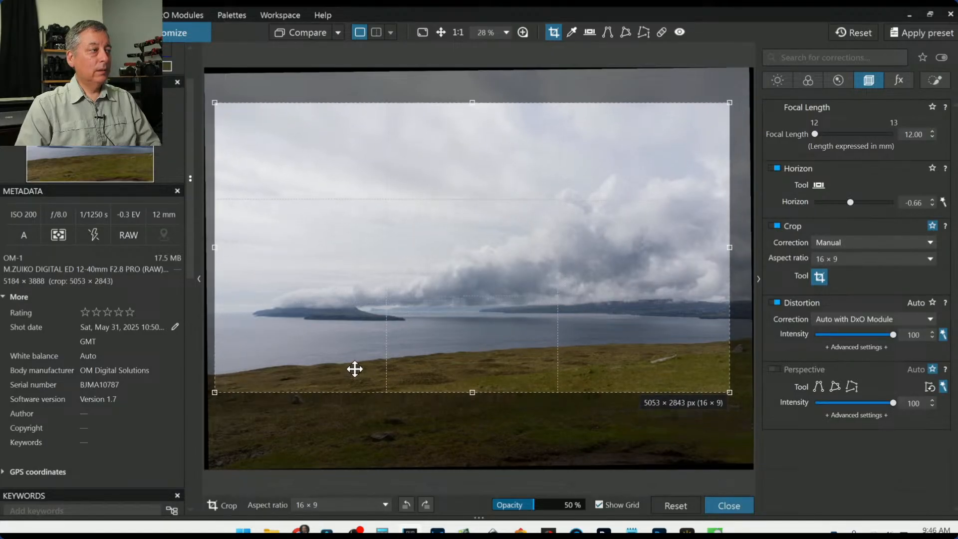
left_click_drag(472, 106, 474, 128)
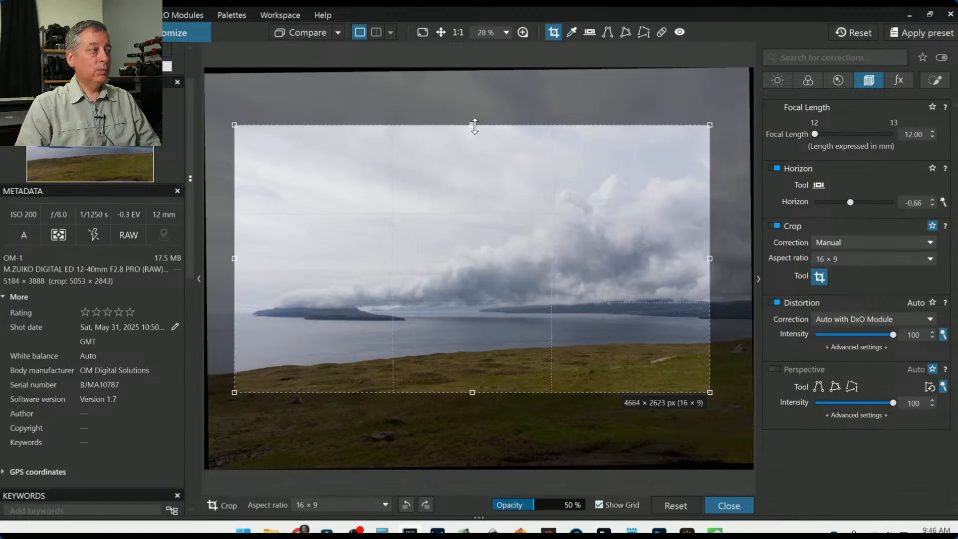
left_click_drag(510, 264, 495, 253)
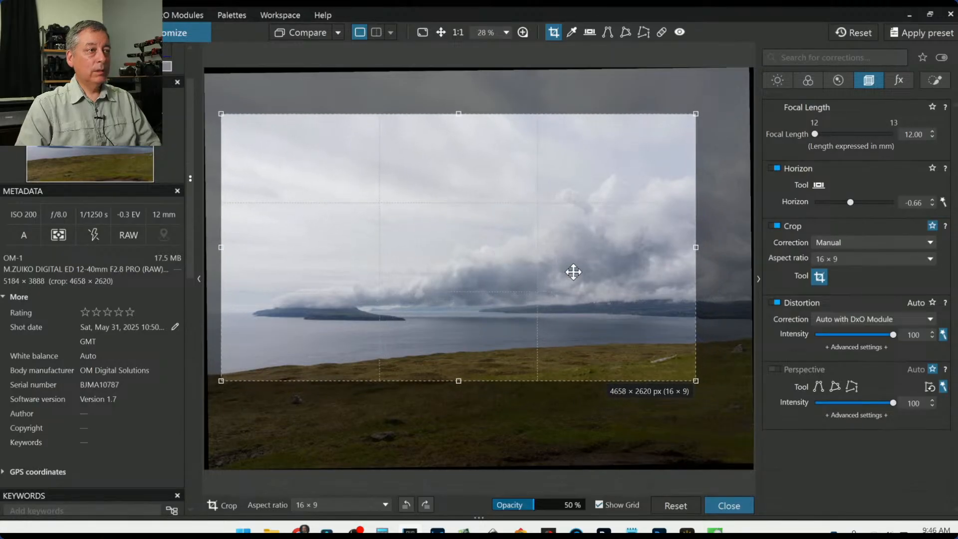
Step: Change the crop to 16 × 7, enlarge it to about 5120 × 2240 px, include a strip of grass below the water, and apply it
left_click(870, 259)
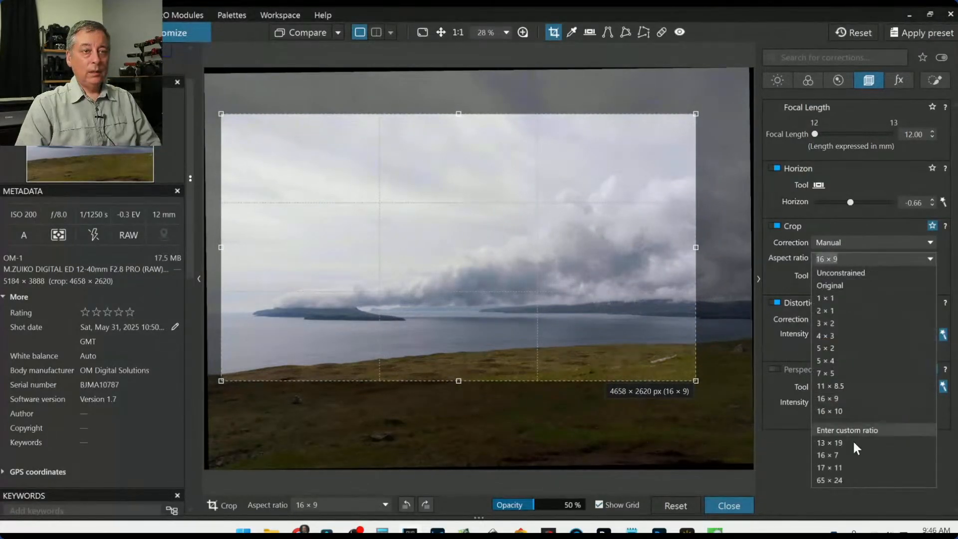
left_click(856, 461)
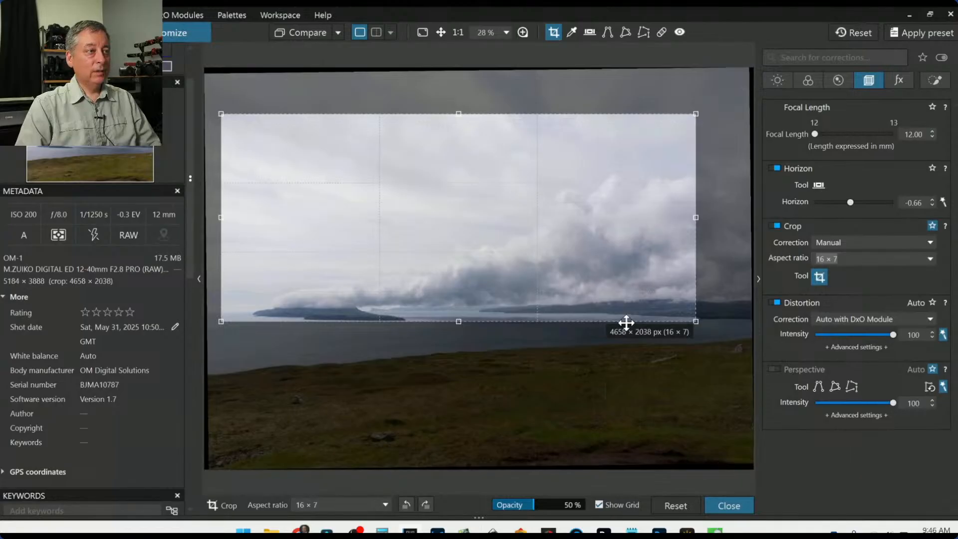
left_click_drag(696, 322, 742, 343)
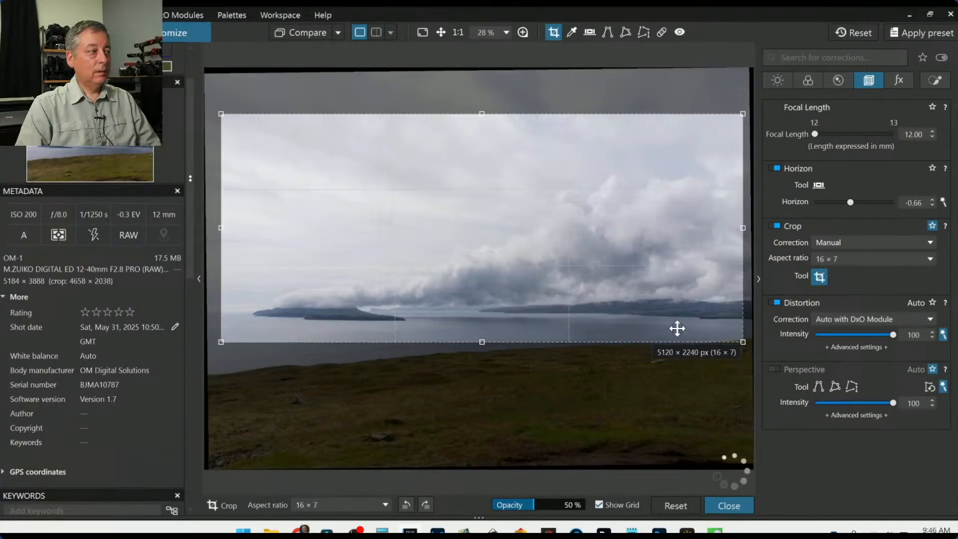
left_click_drag(636, 297, 631, 332)
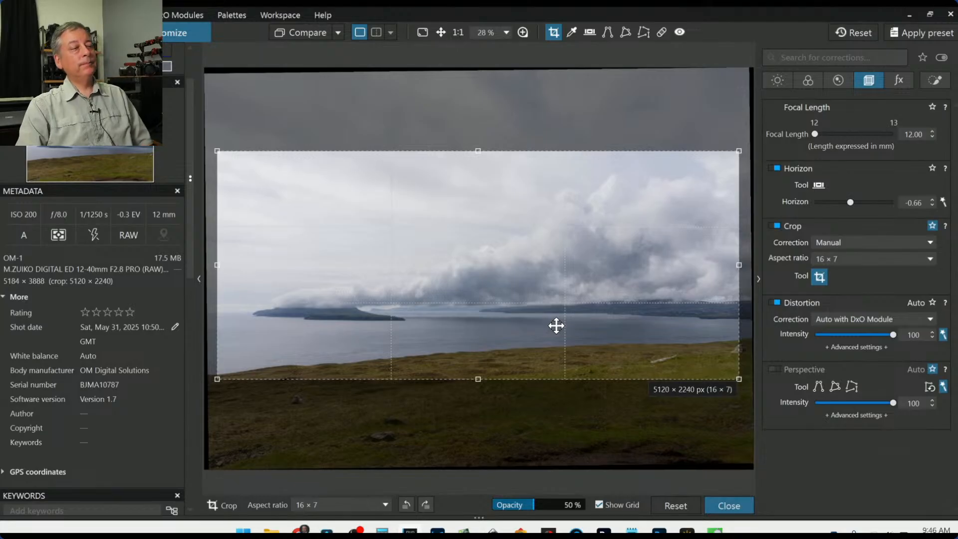
mouse_move(556, 325)
left_mouse_down()
mouse_move(556, 347)
mouse_move(554, 340)
left_mouse_up()
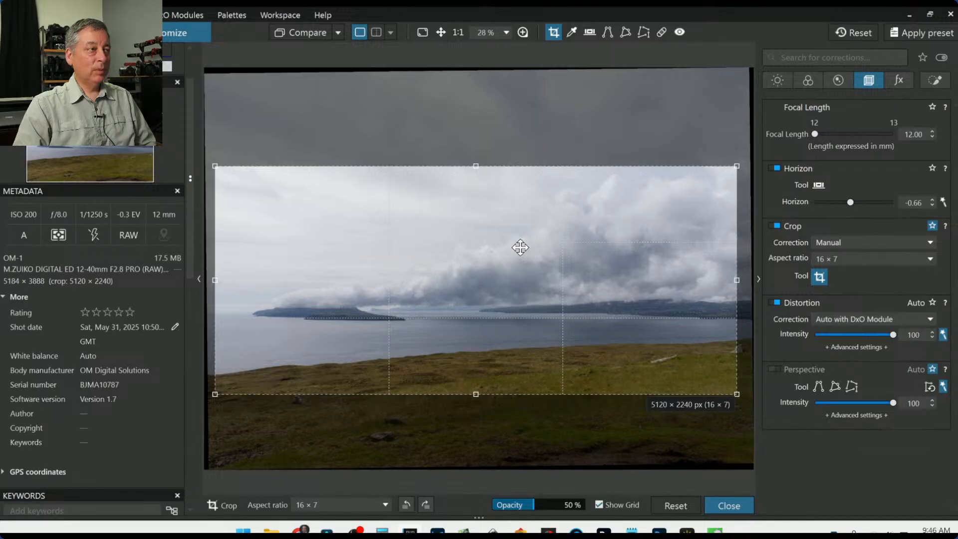
double_click(561, 247)
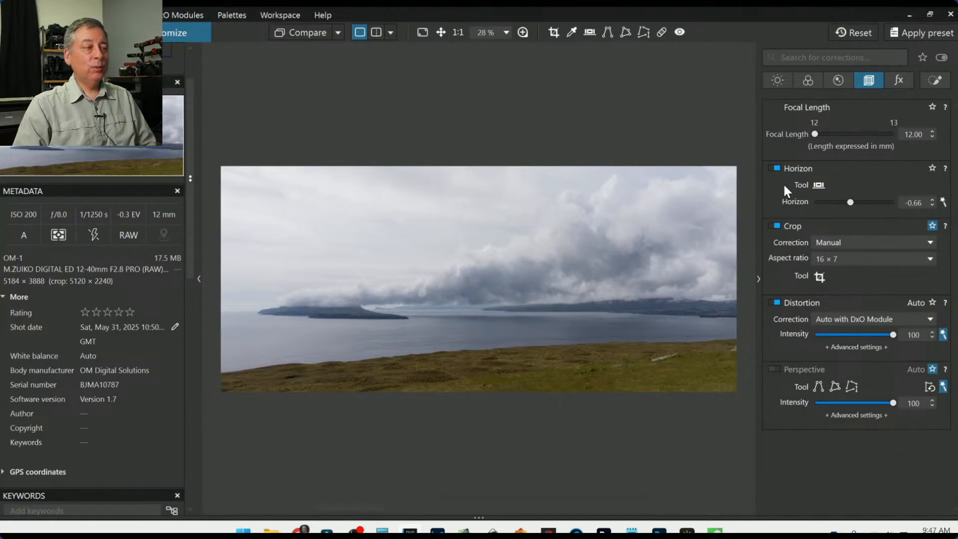
Step: Add a control line local adjustment for the sky, sampling the pale clouds and extending its transition down to the grass
left_click(933, 79)
left_click(816, 126)
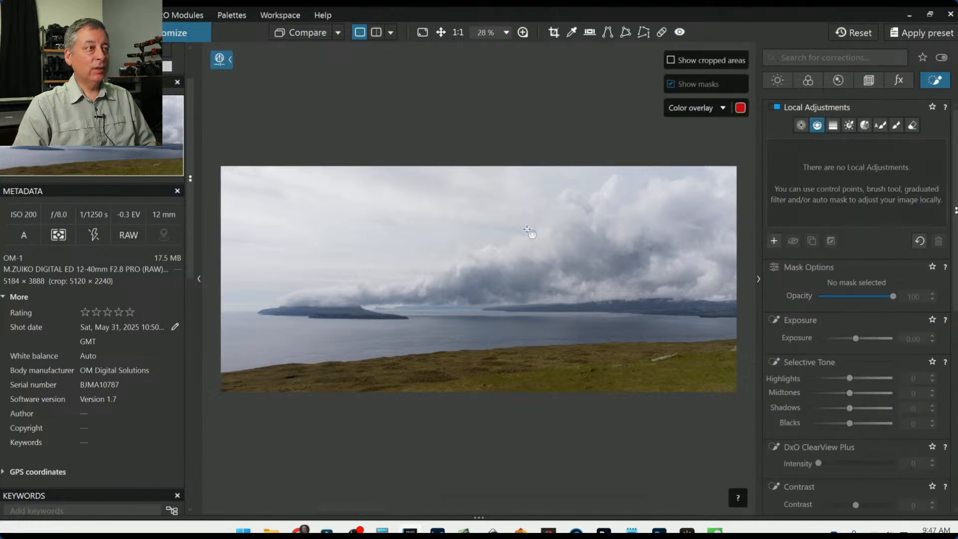
left_click_drag(476, 279, 474, 324)
left_click_drag(475, 292, 457, 234)
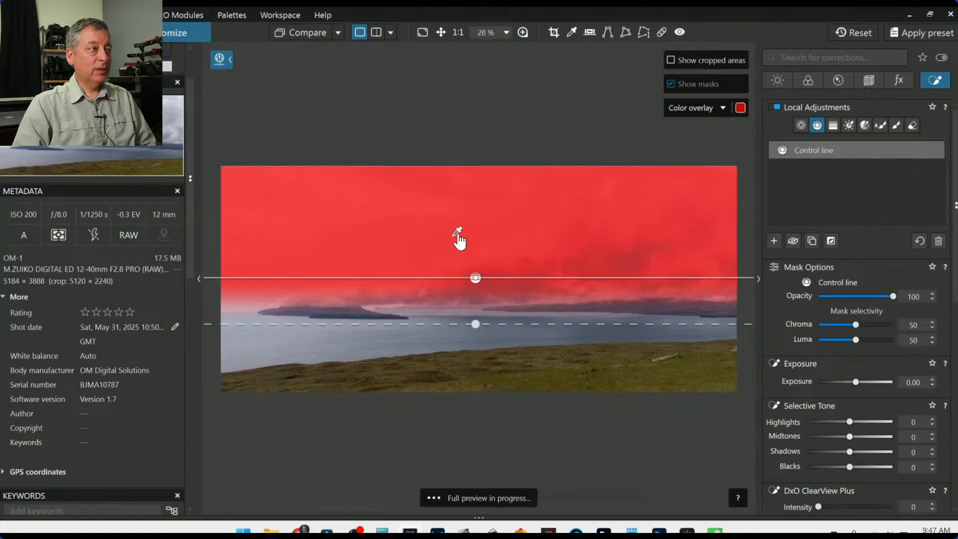
left_click_drag(476, 324, 478, 380)
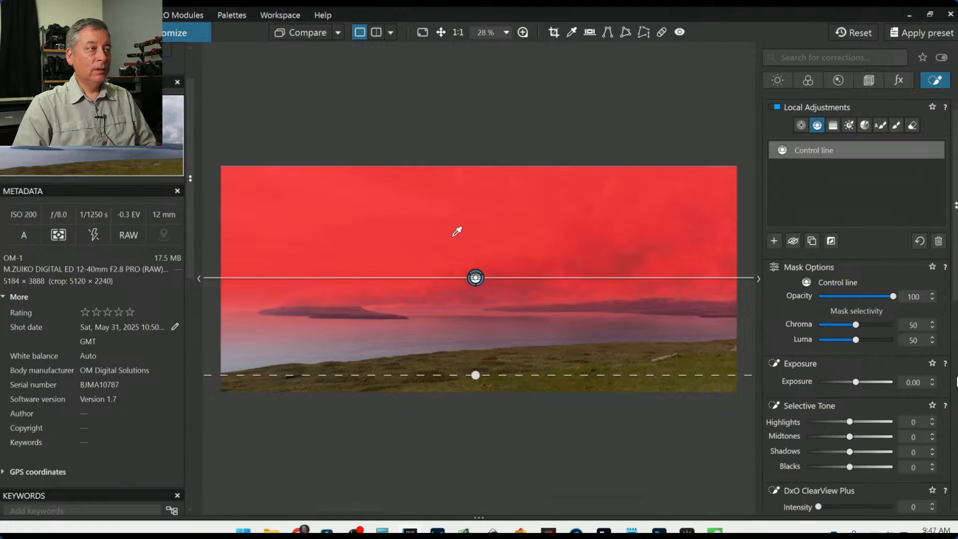
Step: Set DxO ClearView Plus intensity to 50 and Microcontrast to 32 for the sky's control line
scroll(797, 349, "down", 3)
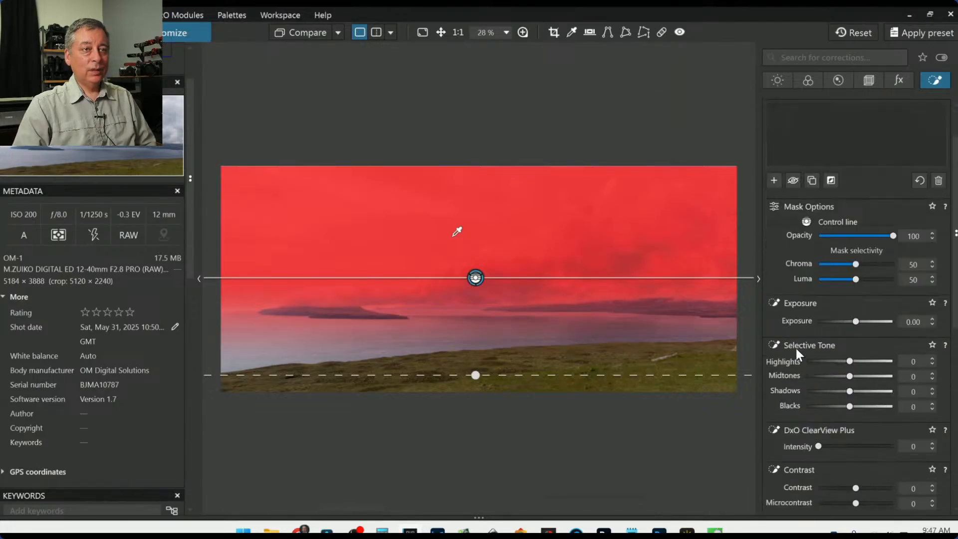
left_click(855, 417)
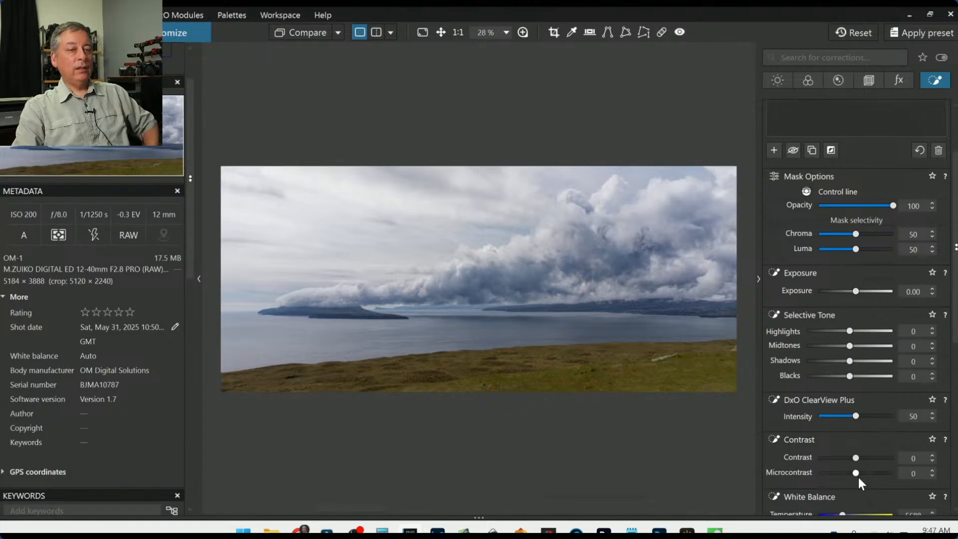
left_click_drag(857, 475, 868, 475)
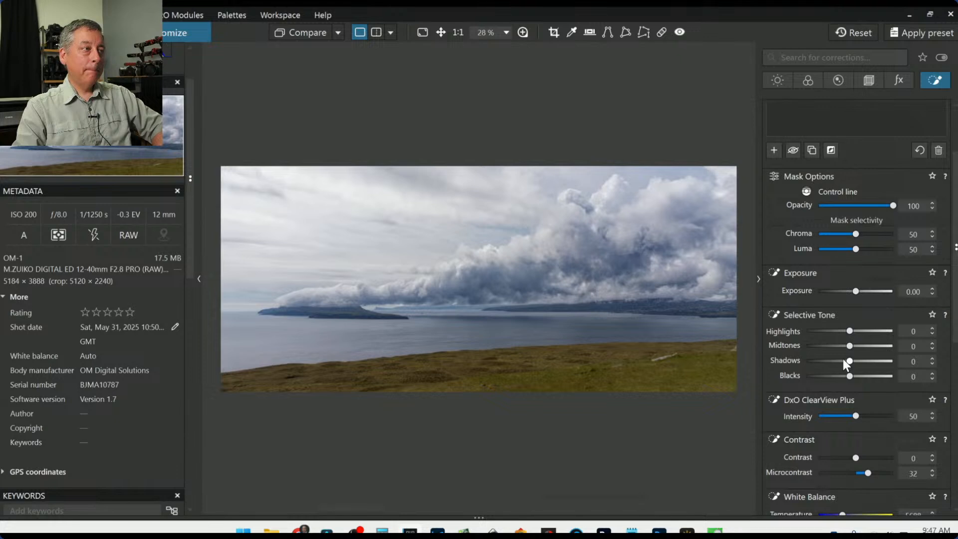
Step: Try a much warmer local white balance on the sky, reset it, and set the Temperature to 6162
scroll(845, 364, "down", 3)
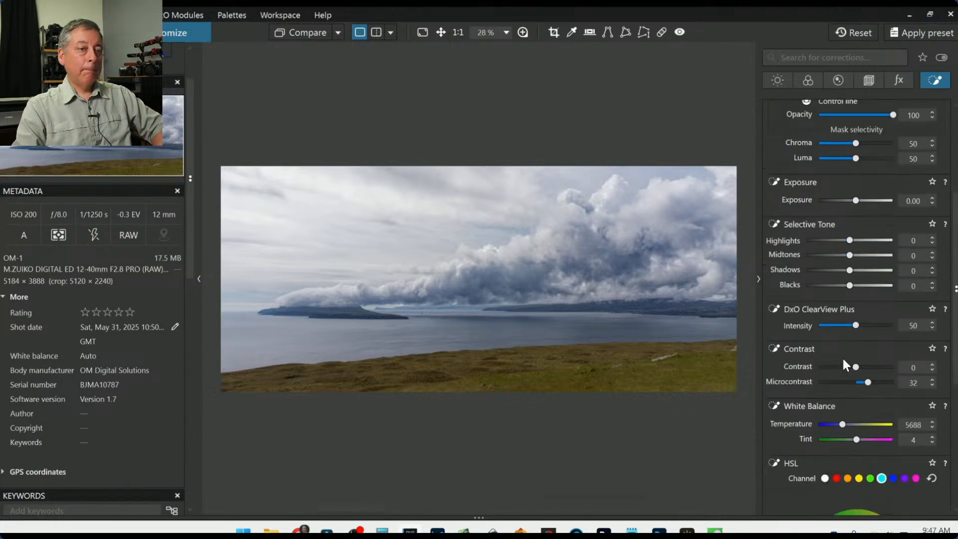
left_click_drag(844, 424, 854, 427)
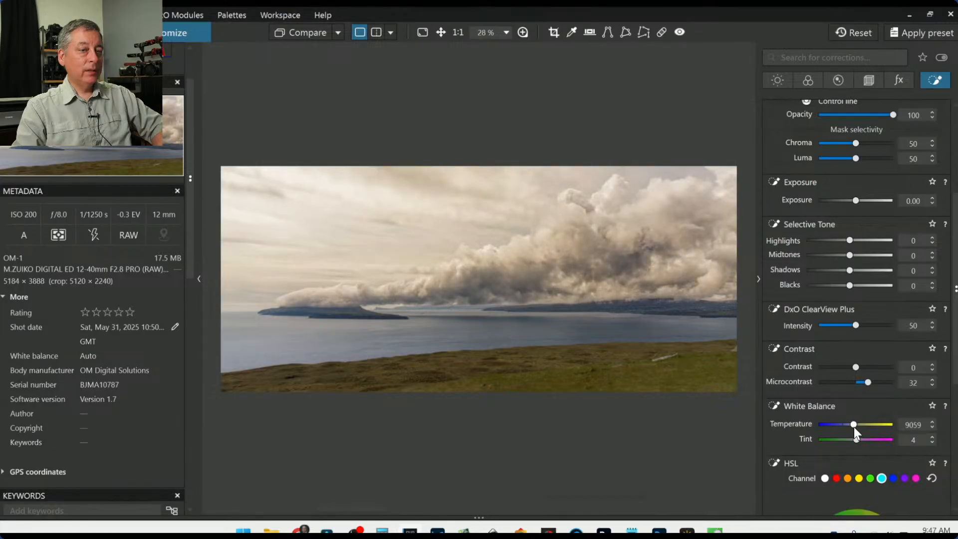
double_click(854, 425)
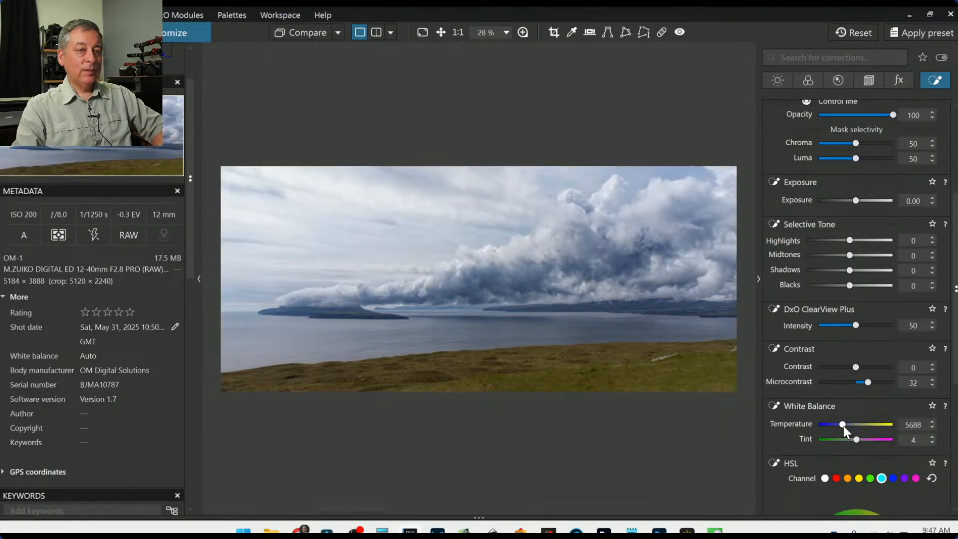
left_click_drag(842, 425, 843, 425)
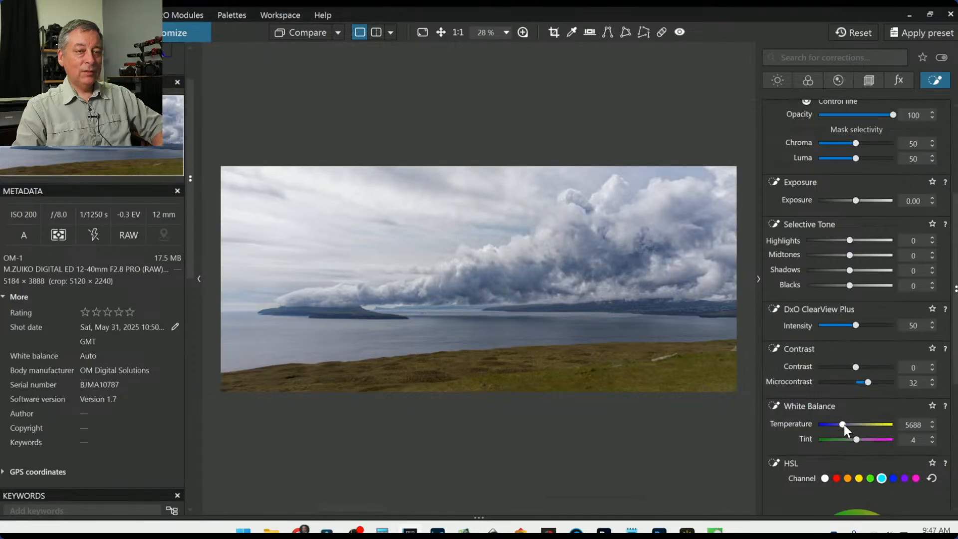
scroll(843, 424, "up", 2)
scroll(843, 424, "down", 1)
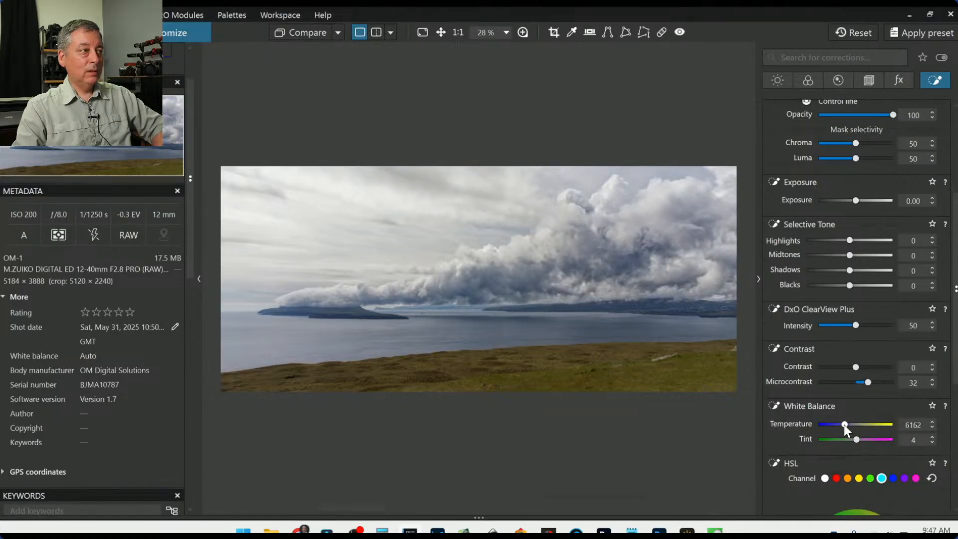
Step: Adjust the whole image's RAW White Balance to Temperature 6288 and Tint -7
left_click(806, 84)
scroll(866, 330, "down", 2)
scroll(868, 334, "down", 2)
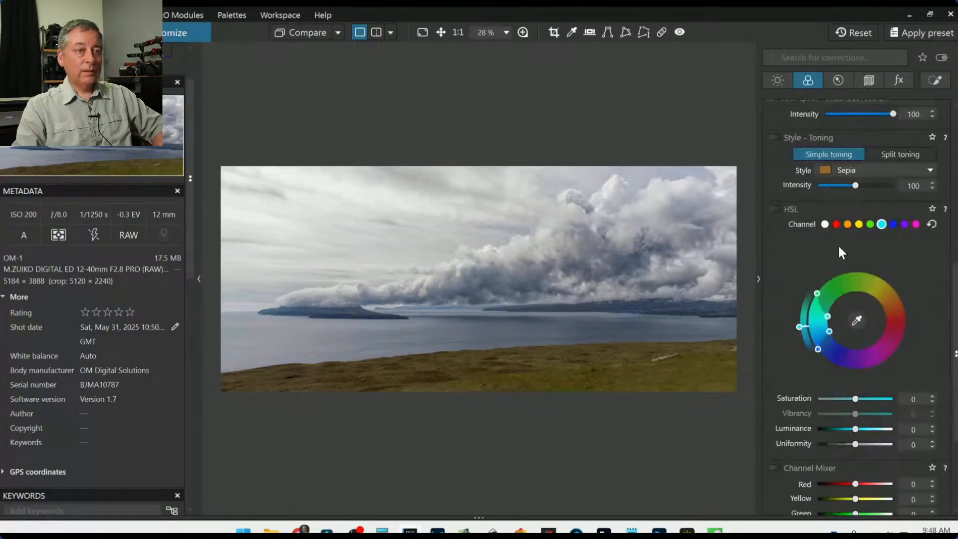
scroll(850, 328, "up", 8)
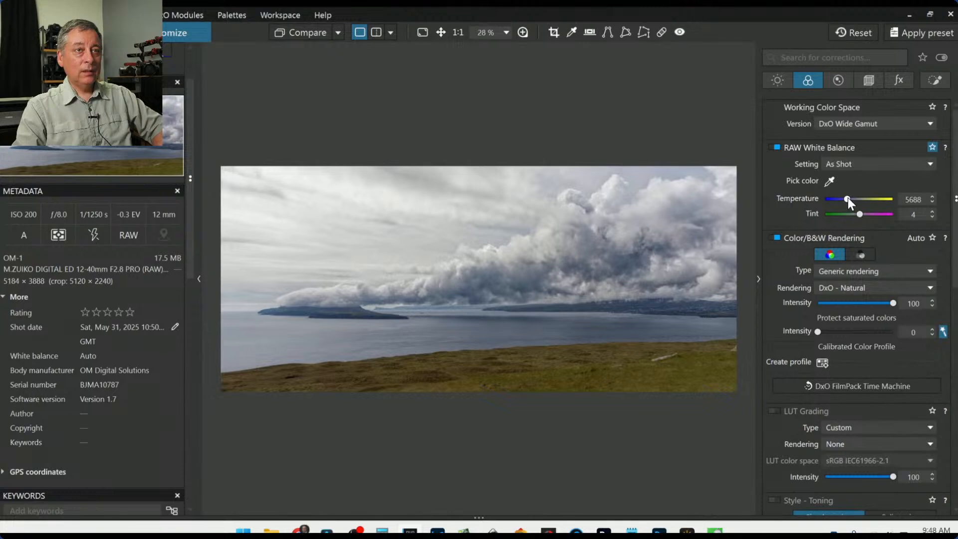
left_click(847, 196)
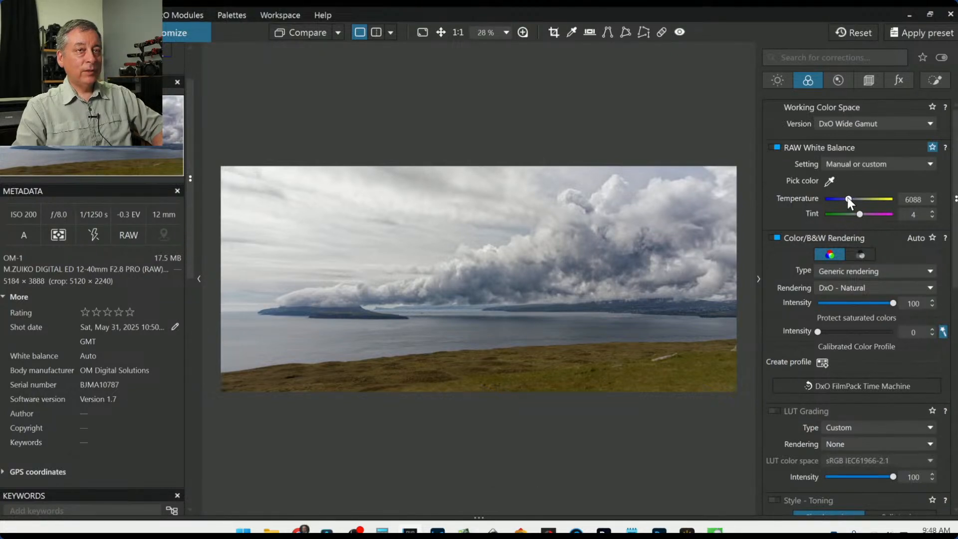
left_click(847, 198)
left_click(847, 198)
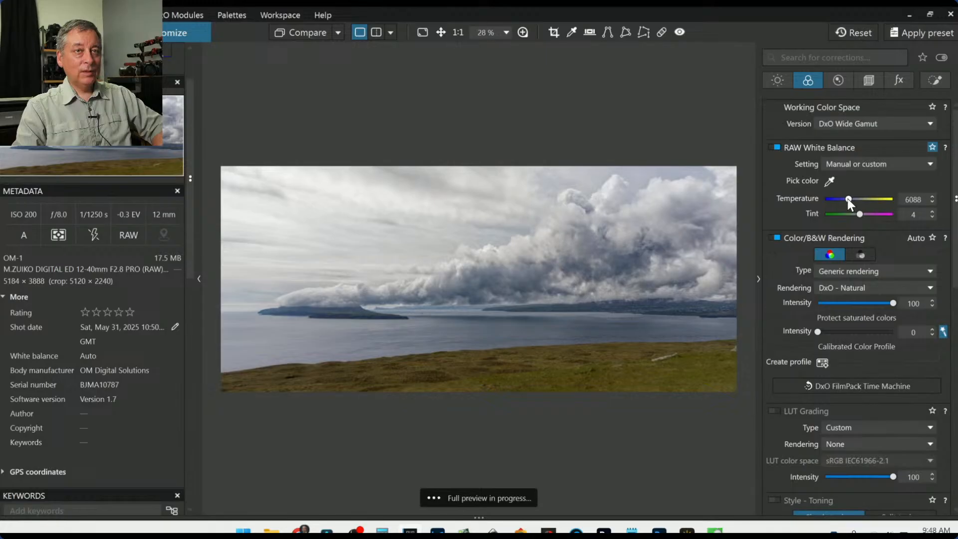
scroll(847, 199, "up", 1)
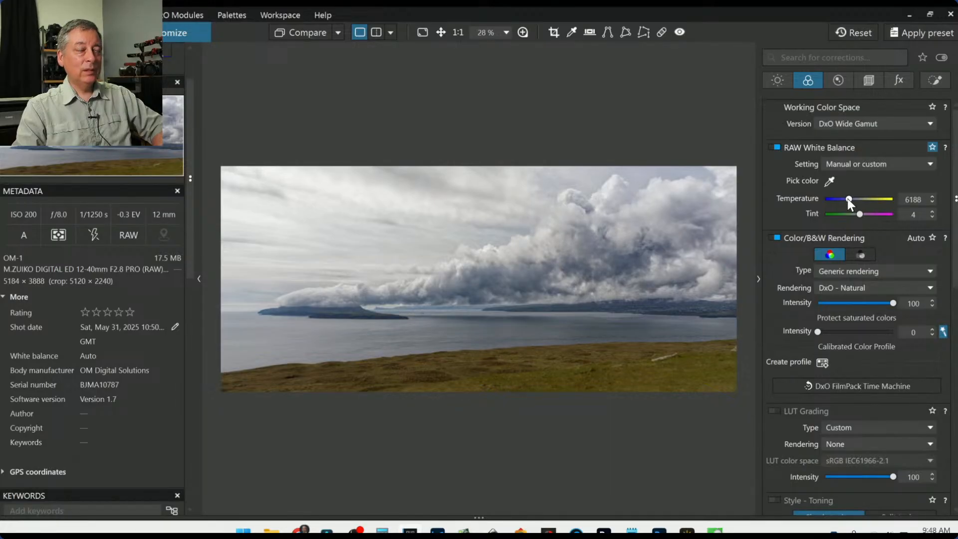
left_click(846, 199)
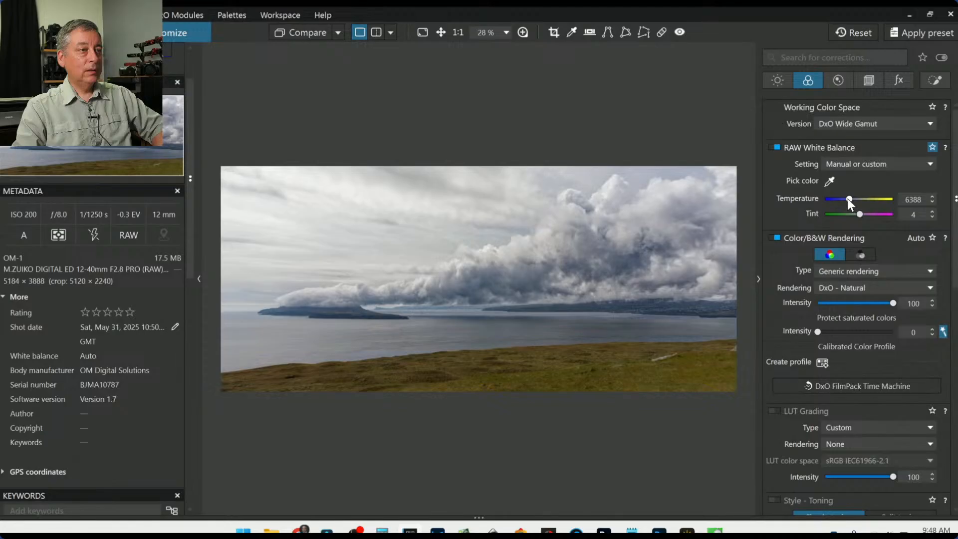
scroll(847, 199, "down", 1)
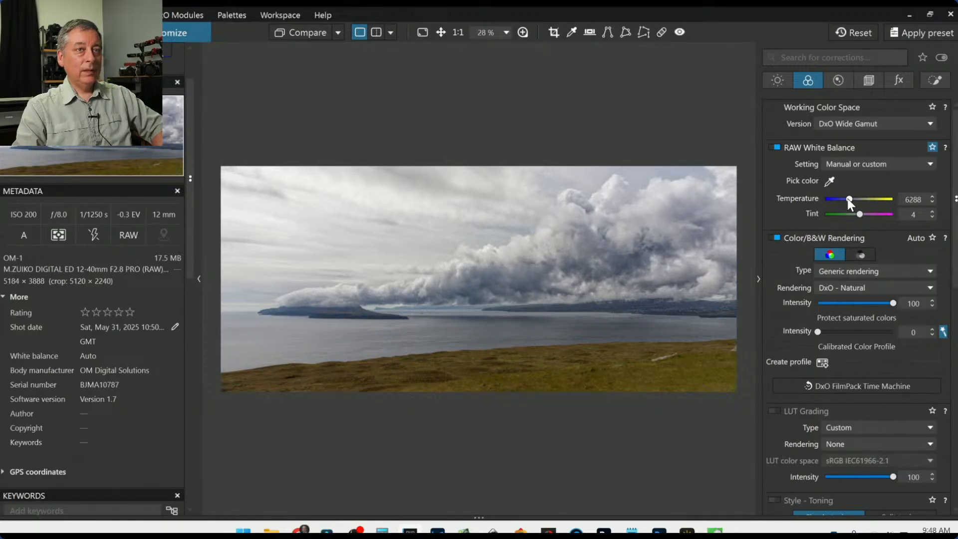
left_click(858, 215)
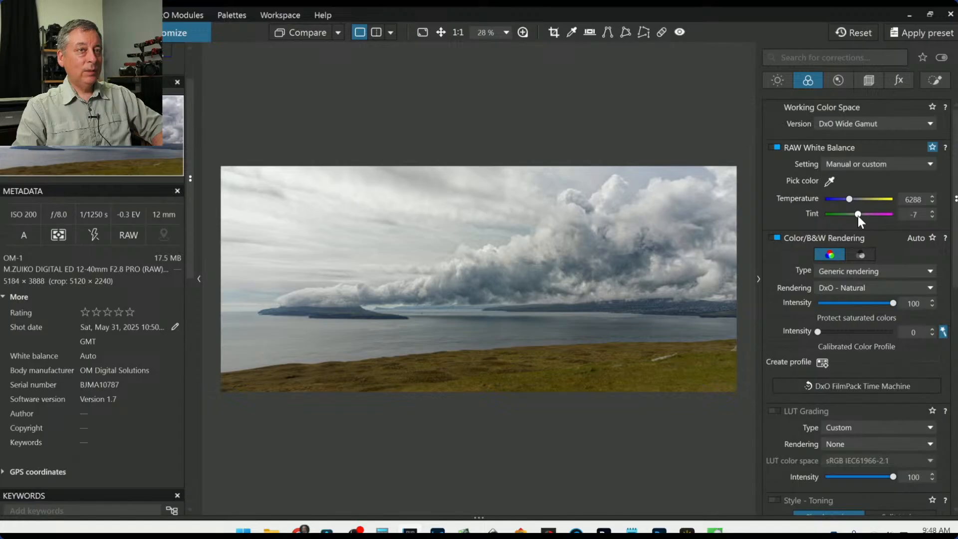
Step: Set the whole image's RAW White Balance Tint to 4
key("ctrl+z")
scroll(857, 216, "up", 1)
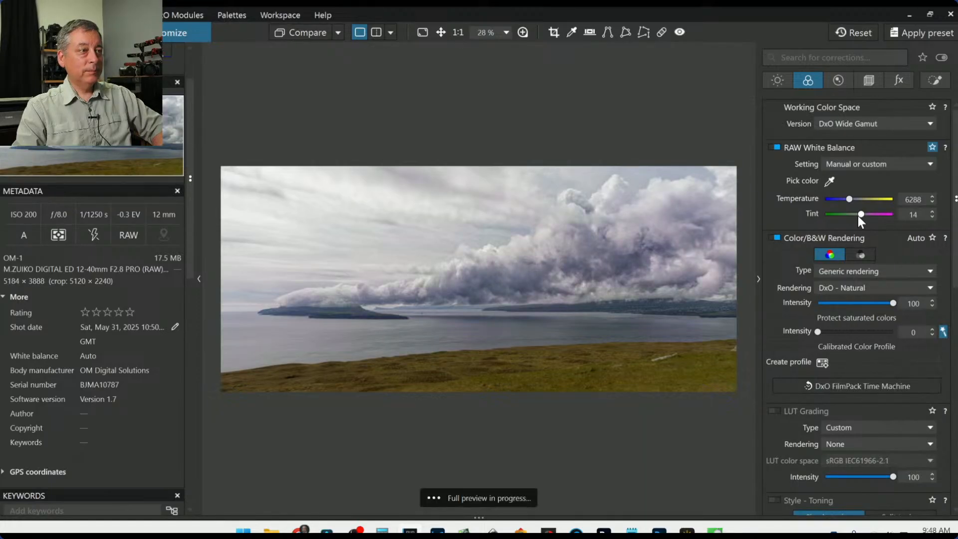
scroll(857, 215, "down", 1)
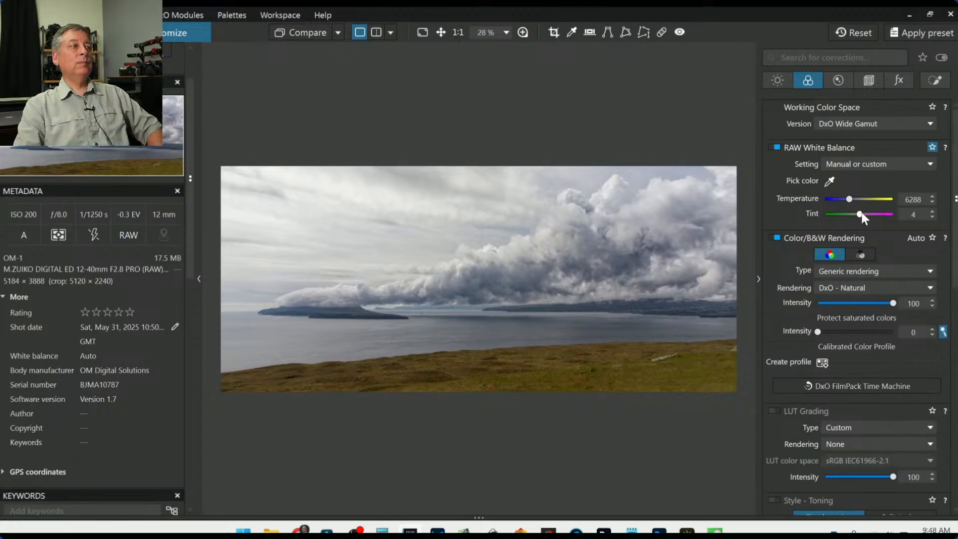
Step: Warm the sky's control line adjustment by setting its local White Balance Temperature to 6750
left_click(934, 79)
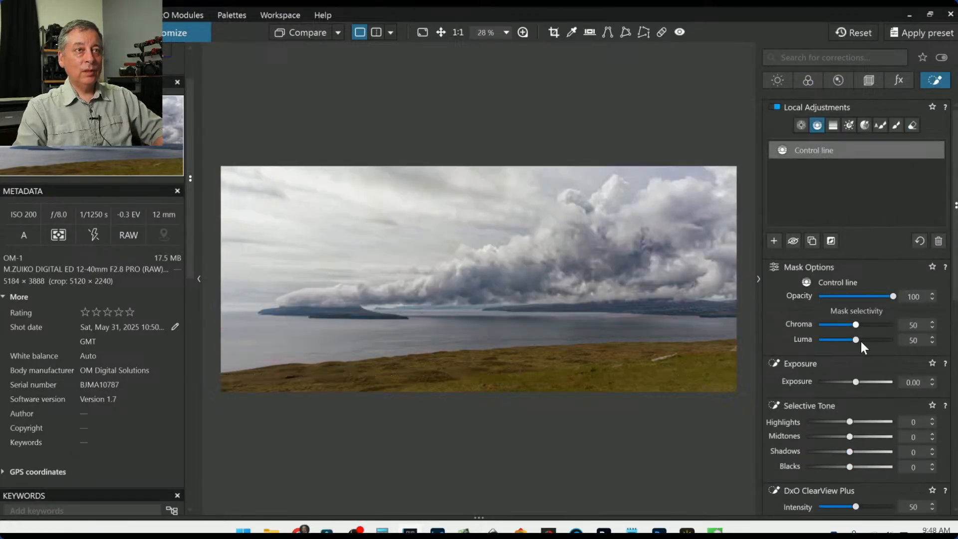
scroll(824, 403, "down", 2)
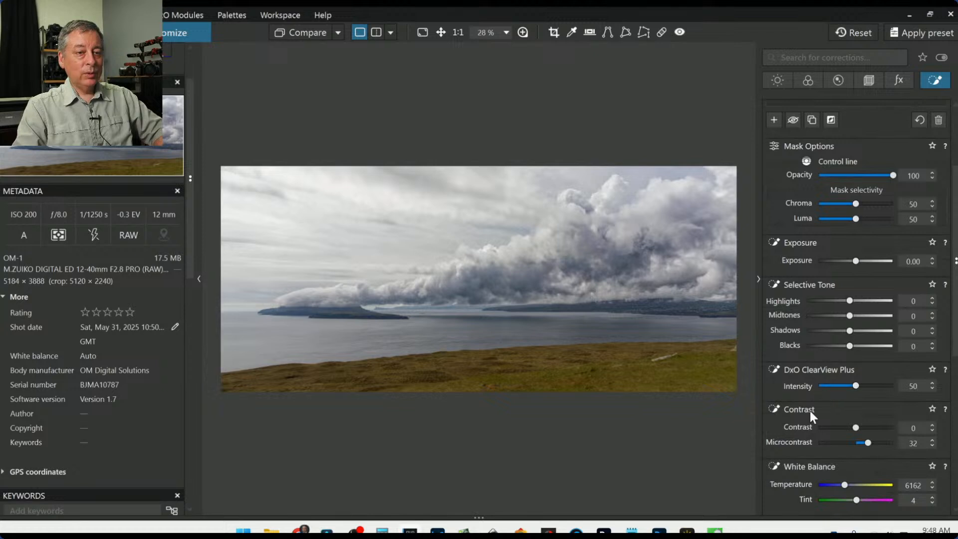
scroll(811, 412, "down", 1)
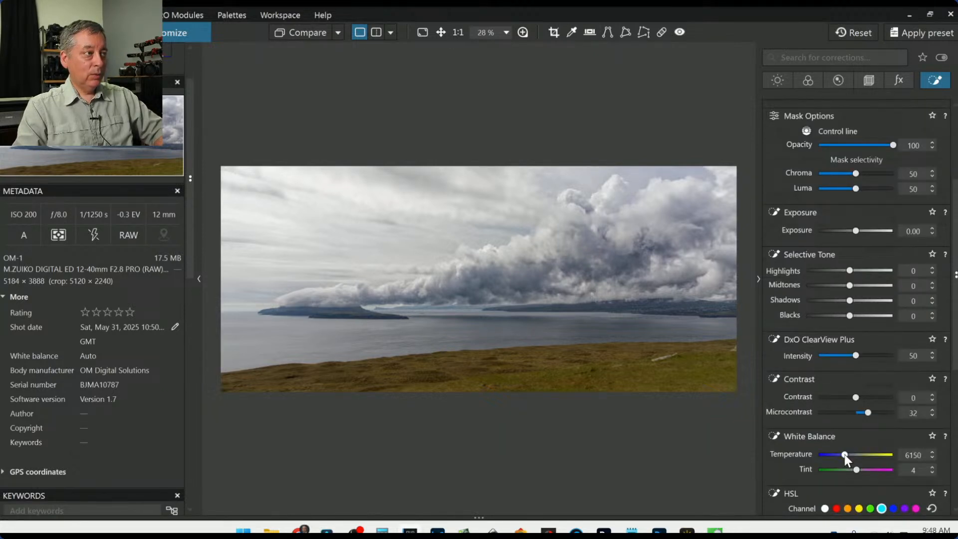
left_click_drag(844, 454, 846, 454)
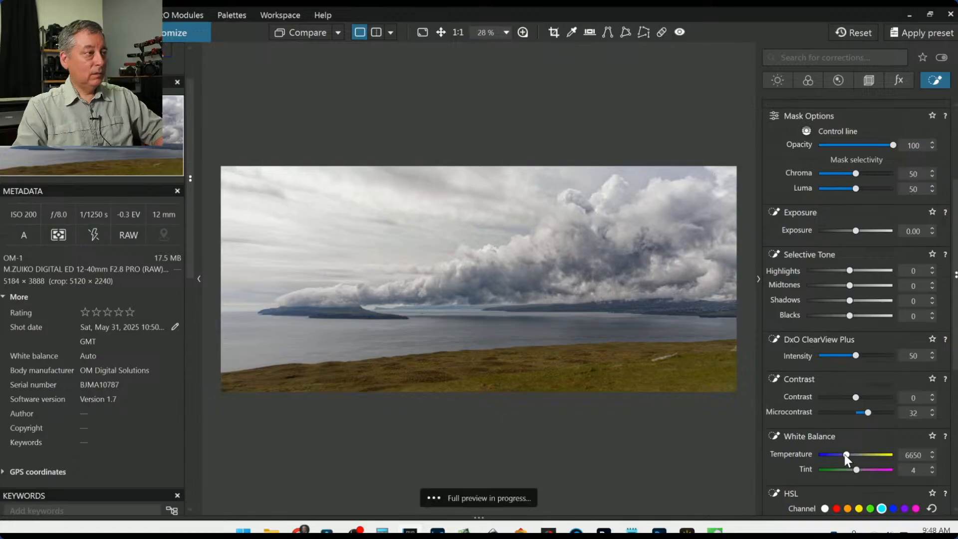
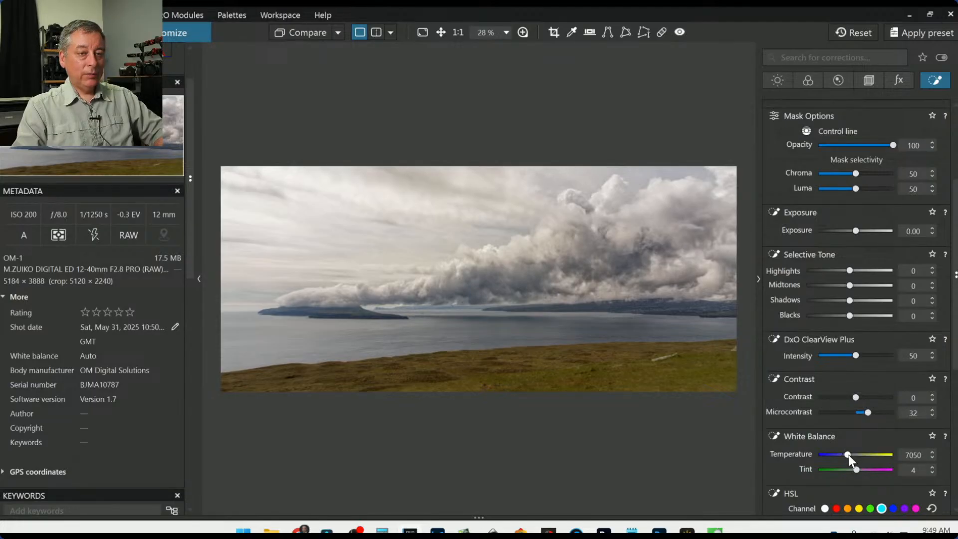
scroll(848, 454, "down", 2)
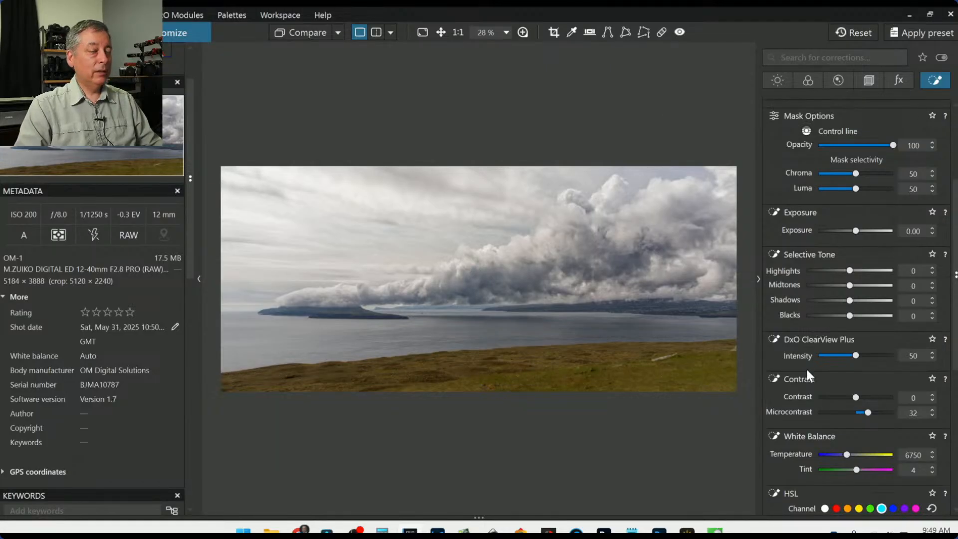
Step: Set the sky control line's Luma mask selectivity to 60 and check its coverage with the mask overlay
scroll(806, 369, "up", 2)
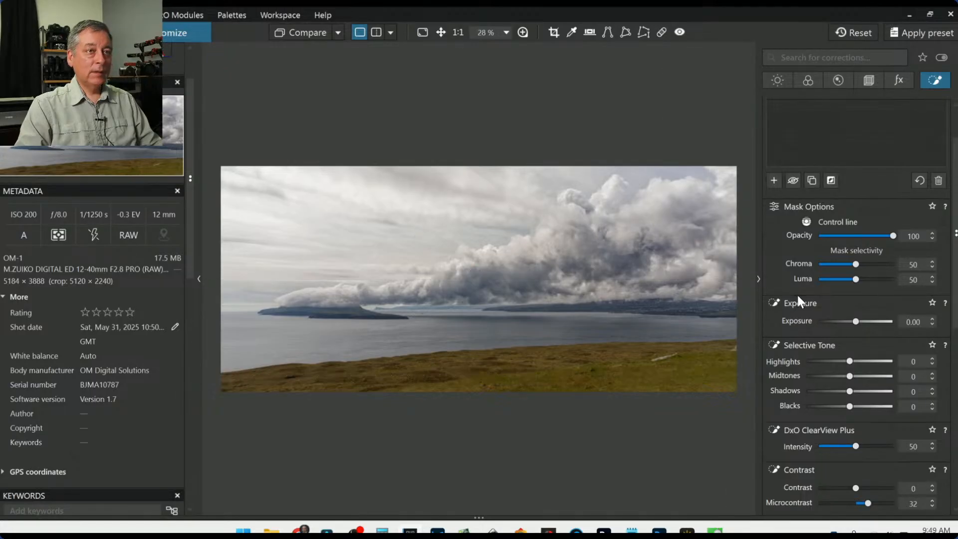
scroll(797, 296, "up", 2)
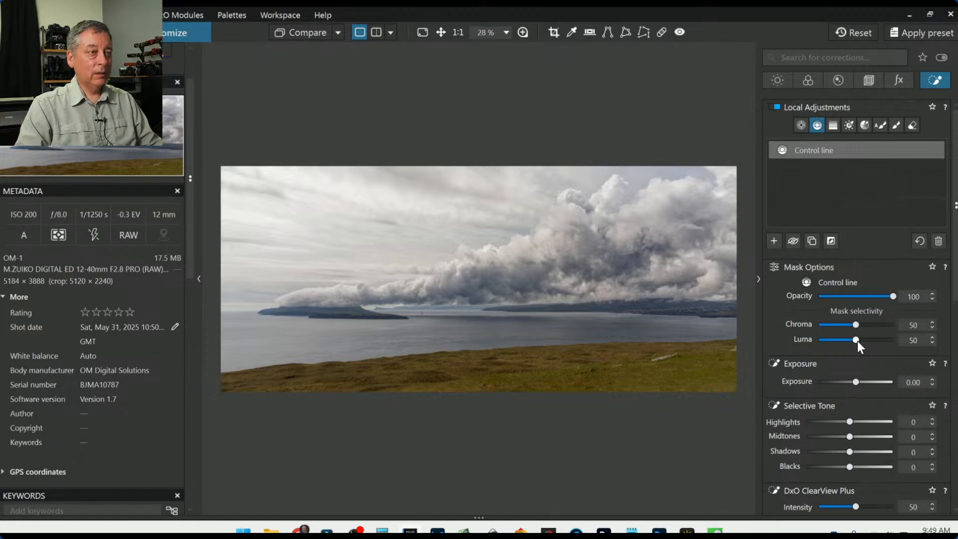
scroll(857, 341, "up", 1)
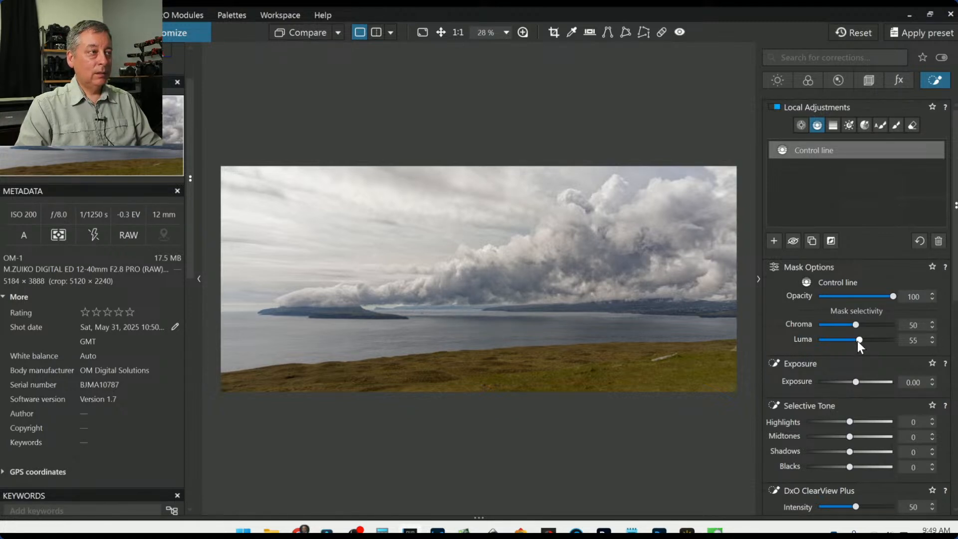
scroll(857, 341, "up", 1)
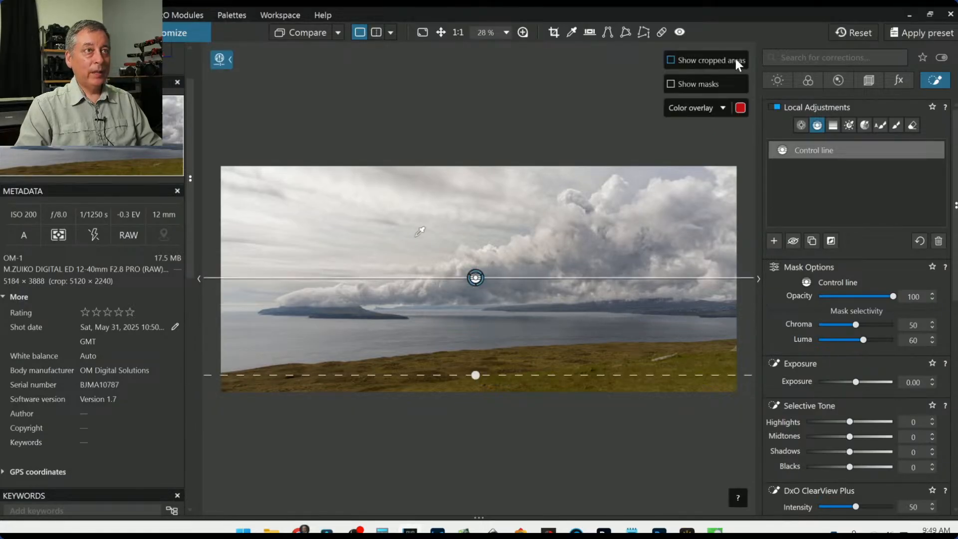
left_click(672, 84)
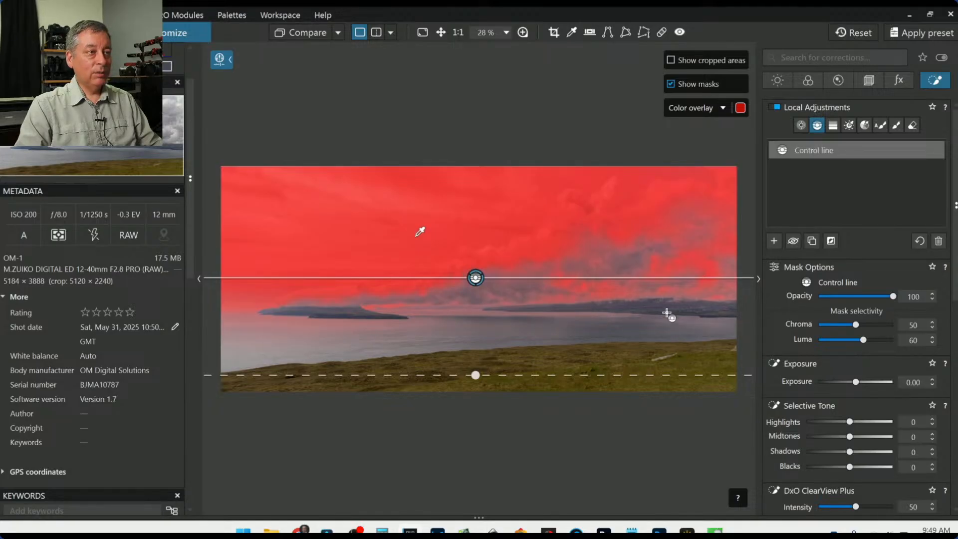
left_click(669, 85)
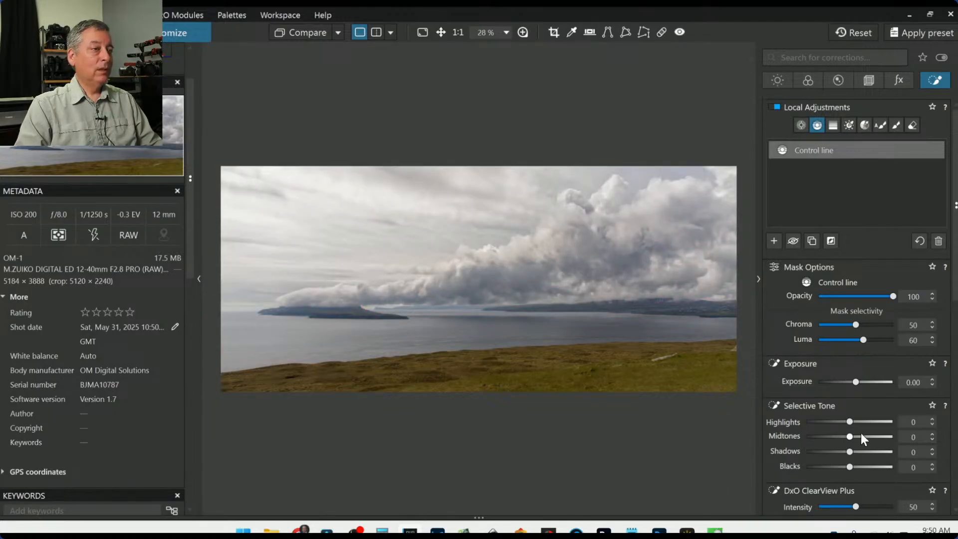
Step: Compare the edited landscape with its uncorrected version
left_click(291, 33)
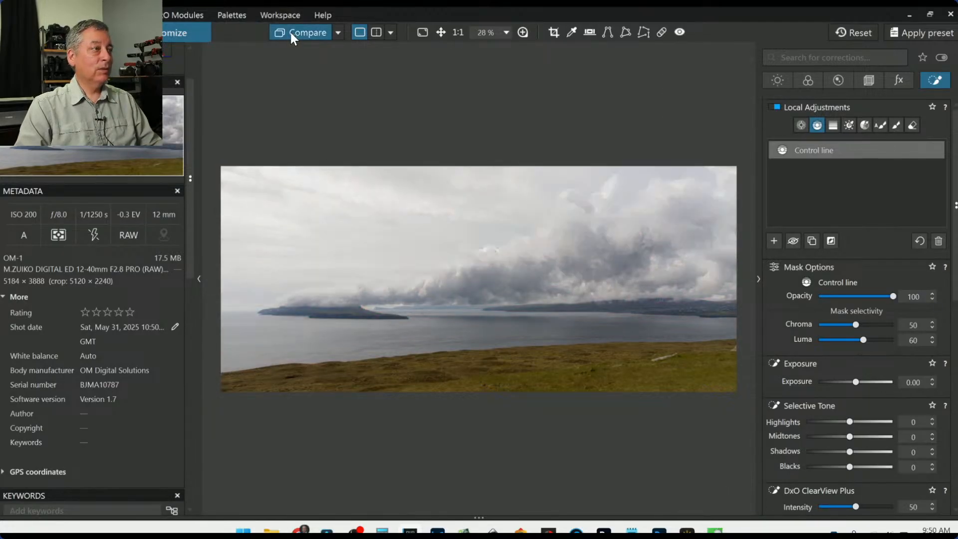
left_click(291, 32)
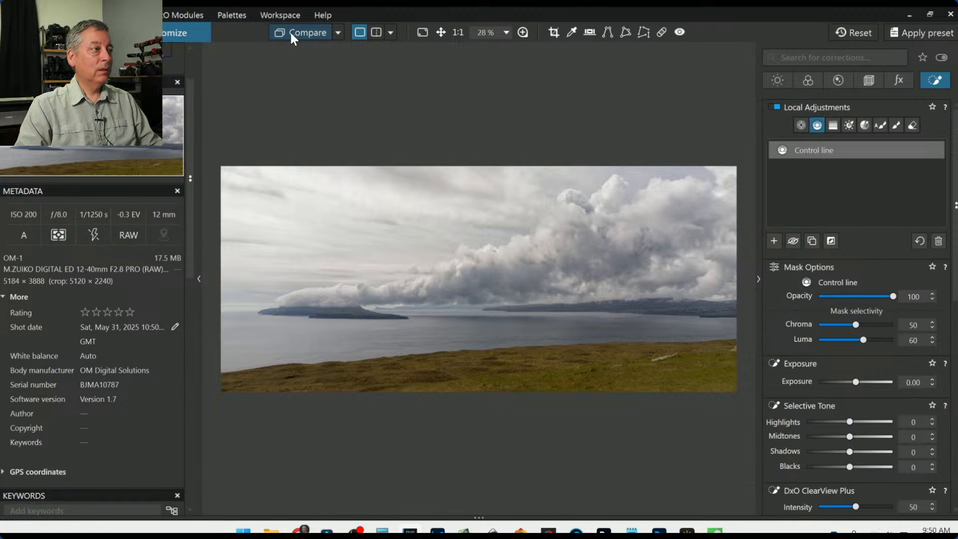
left_click(290, 32)
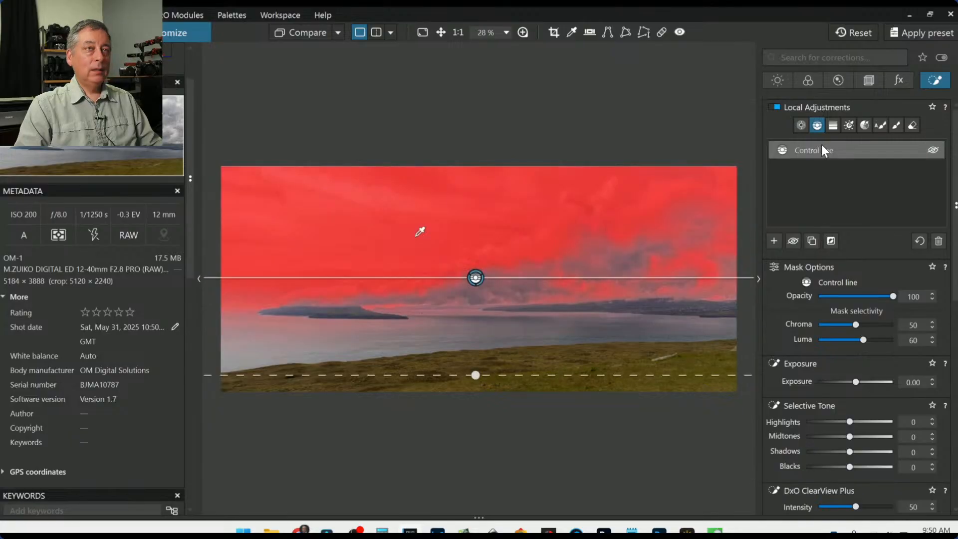
Step: Fine-tune the image's leveling by setting the Horizon correction to -0.96
left_click(871, 83)
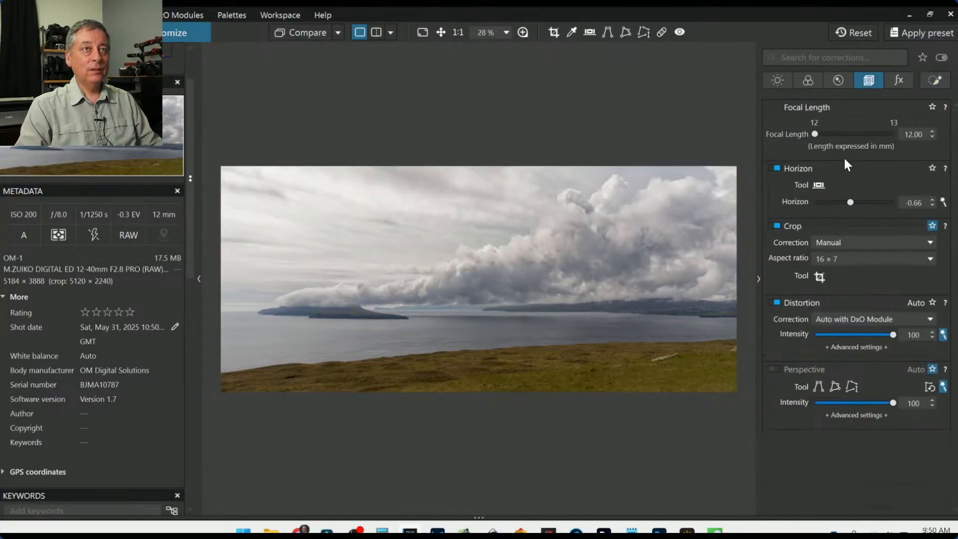
left_click_drag(852, 202, 850, 203)
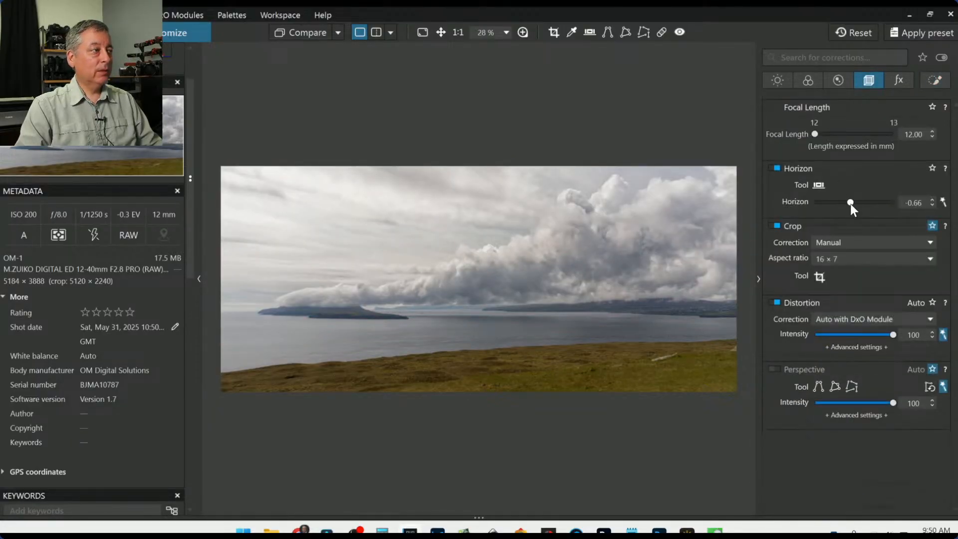
scroll(850, 204, "down", 1)
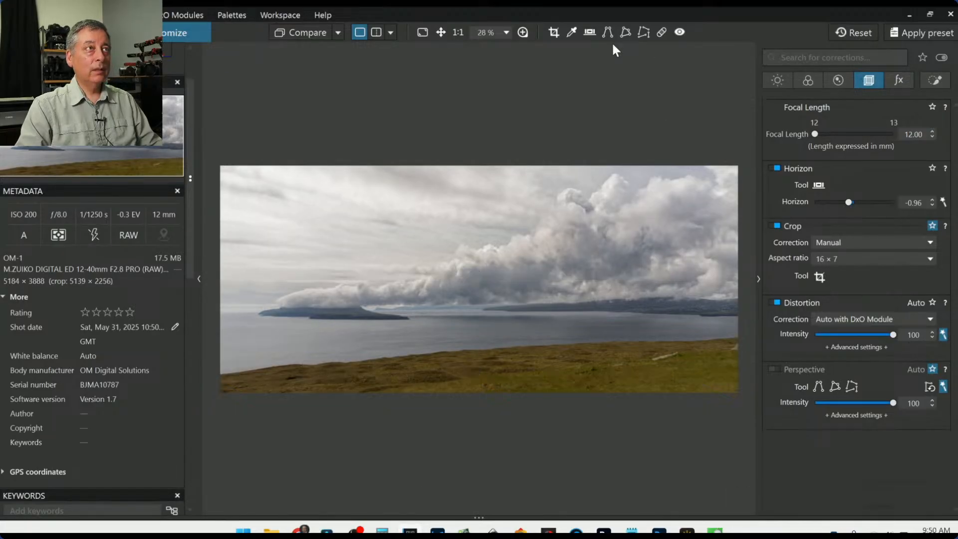
key("h")
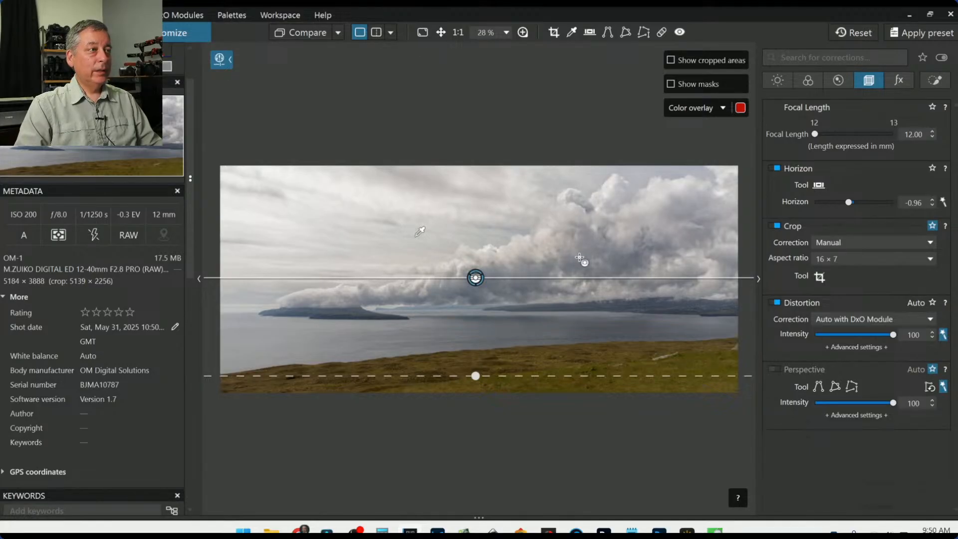
key("Escape")
Step: Create a new control point mask over the left part of the sky, using one large point and a smaller second point beside it
left_click(935, 81)
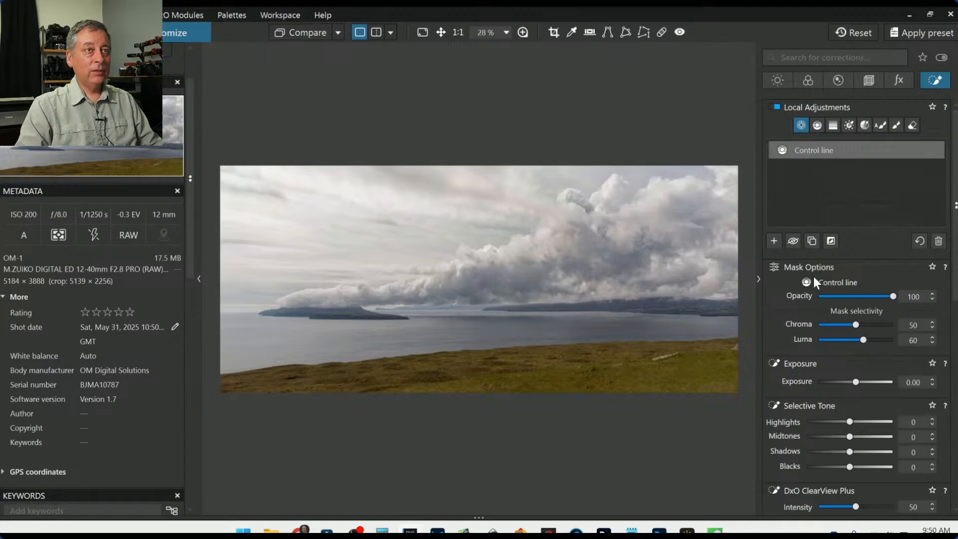
left_click(775, 243)
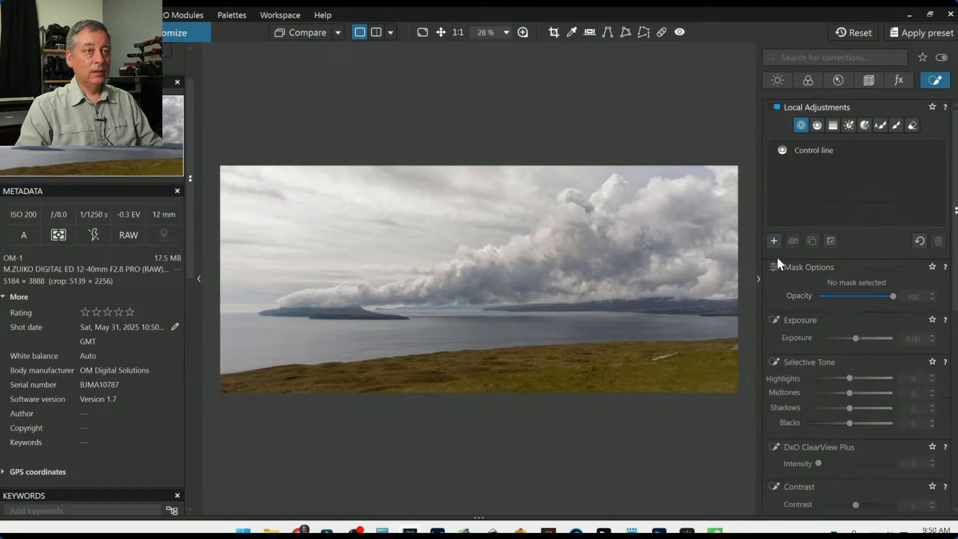
left_click(279, 229)
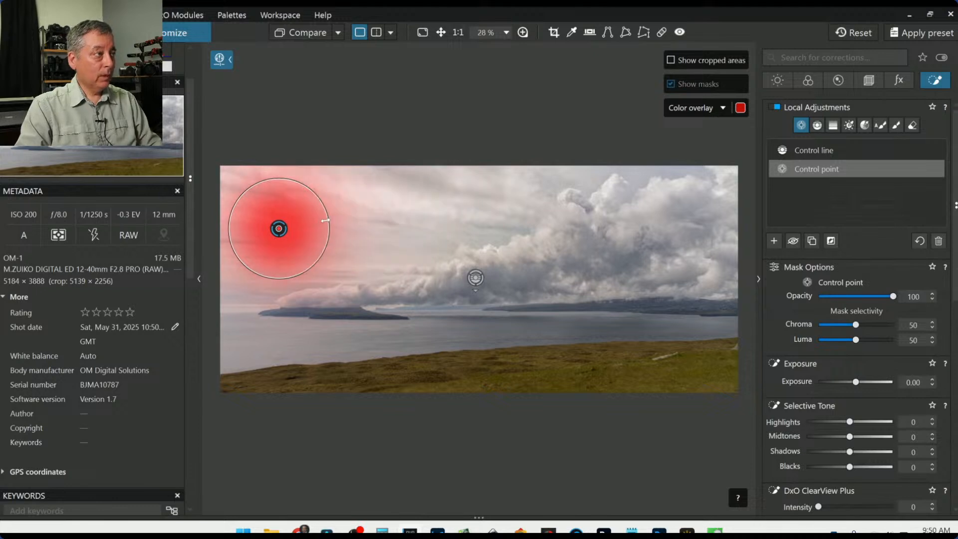
left_click_drag(321, 220, 378, 222)
left_click(396, 223)
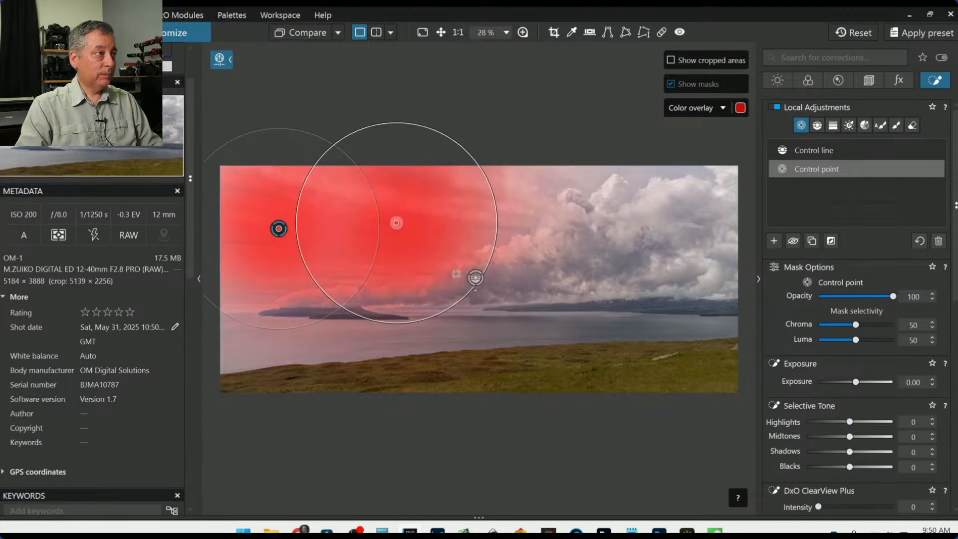
left_click_drag(447, 315, 434, 280)
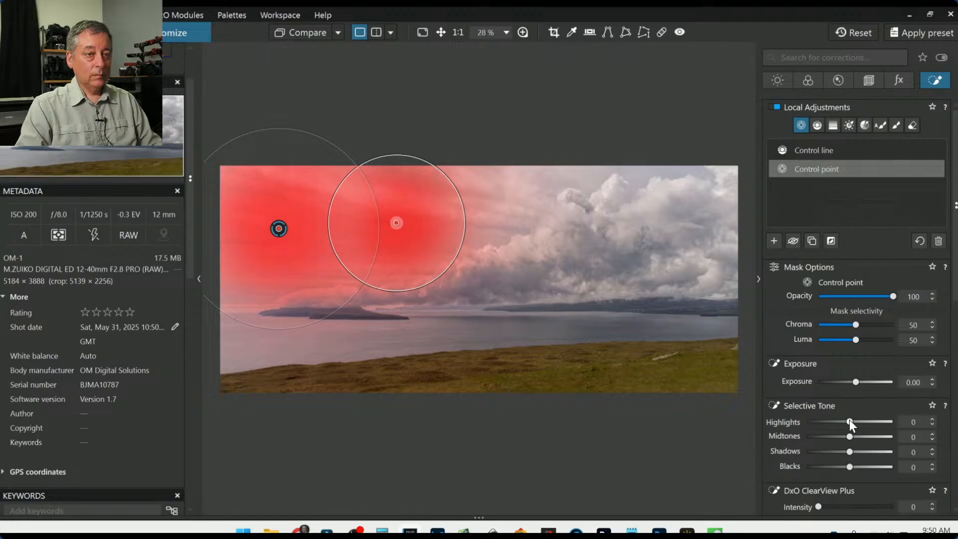
Step: Try Highlights at 27 on the left sky's control point mask, reset them, and set Midtones to 23
left_click_drag(849, 420, 862, 422)
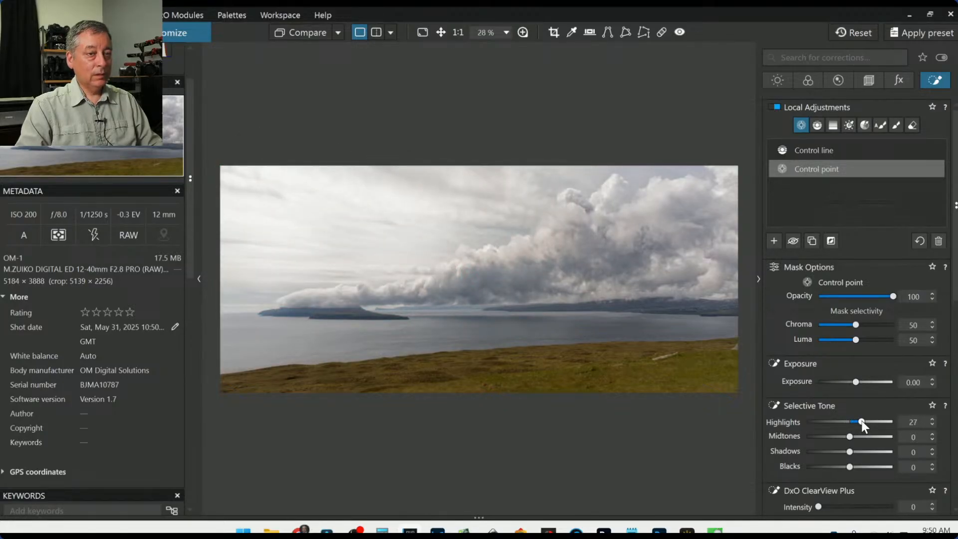
double_click(862, 421)
left_click_drag(849, 437, 860, 438)
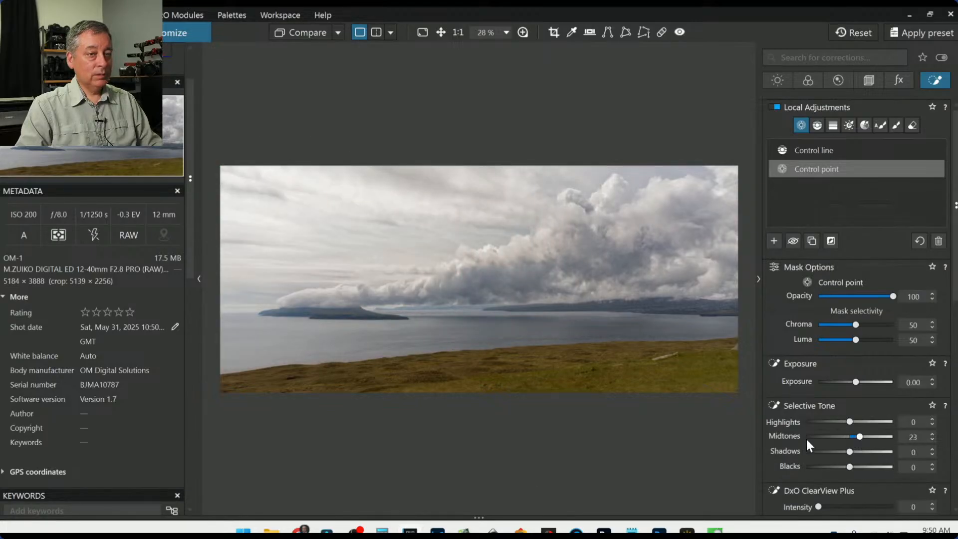
Step: Set Microcontrast to 43 and White Balance Temperature to 7522 for the left sky's control point mask, then deselect it
scroll(806, 439, "down", 3)
left_click_drag(856, 416, 872, 415)
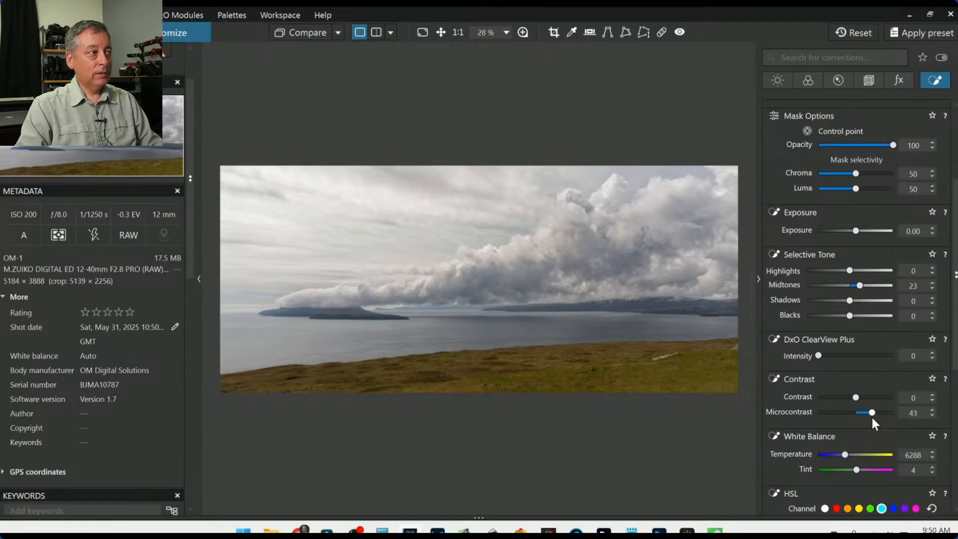
left_click_drag(844, 454, 849, 455)
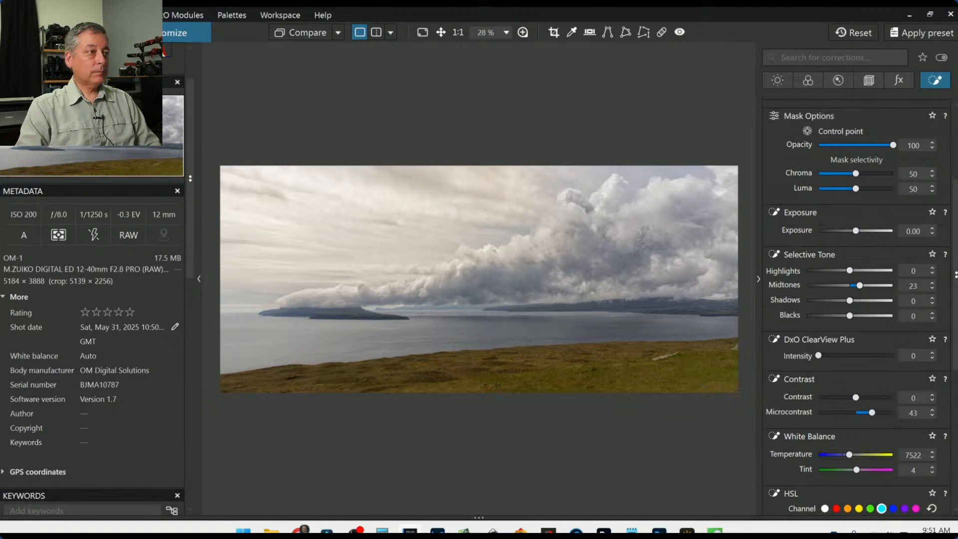
key("Escape")
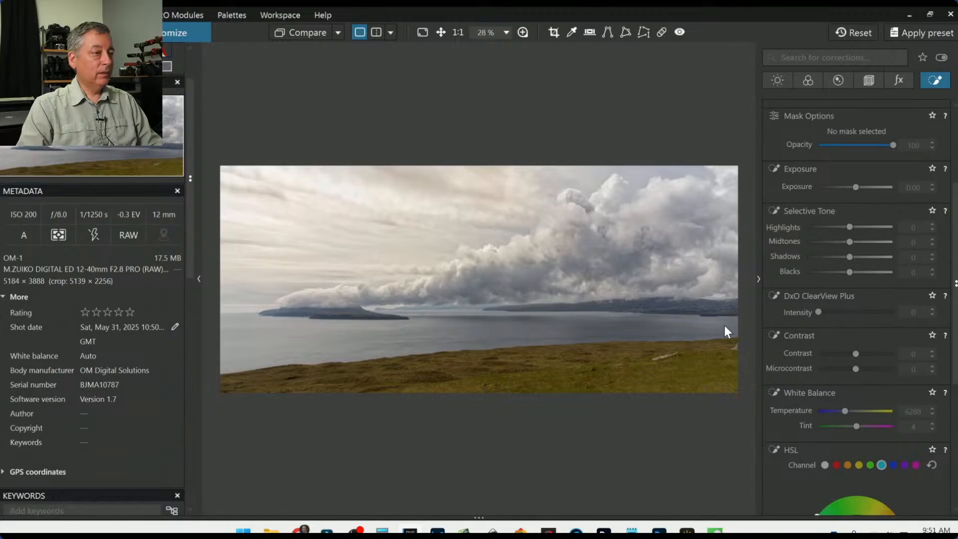
Step: Create another control point mask with two small, overlapping points on the pale feature in the right-hand grass
scroll(864, 190, "up", 3)
left_click(802, 126)
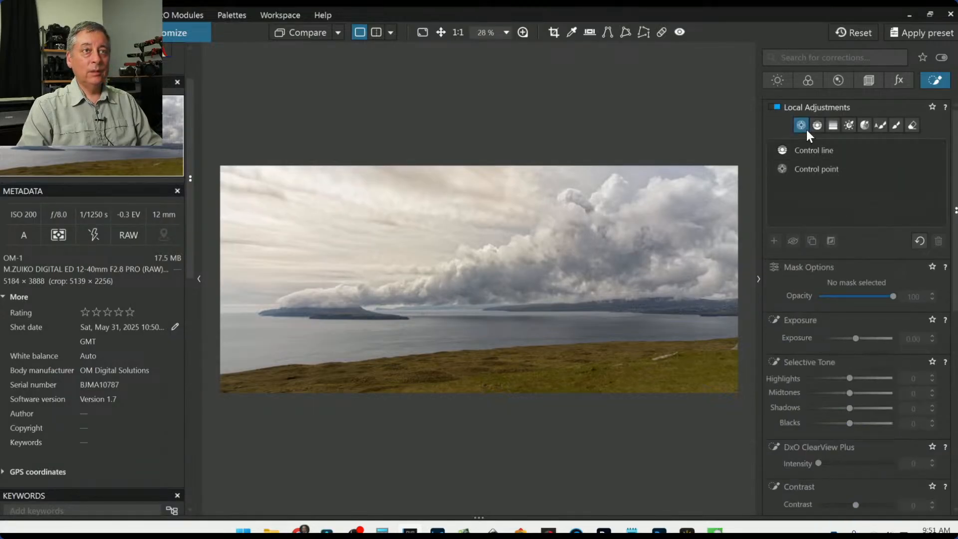
left_click(660, 357)
left_click_drag(717, 324, 708, 338)
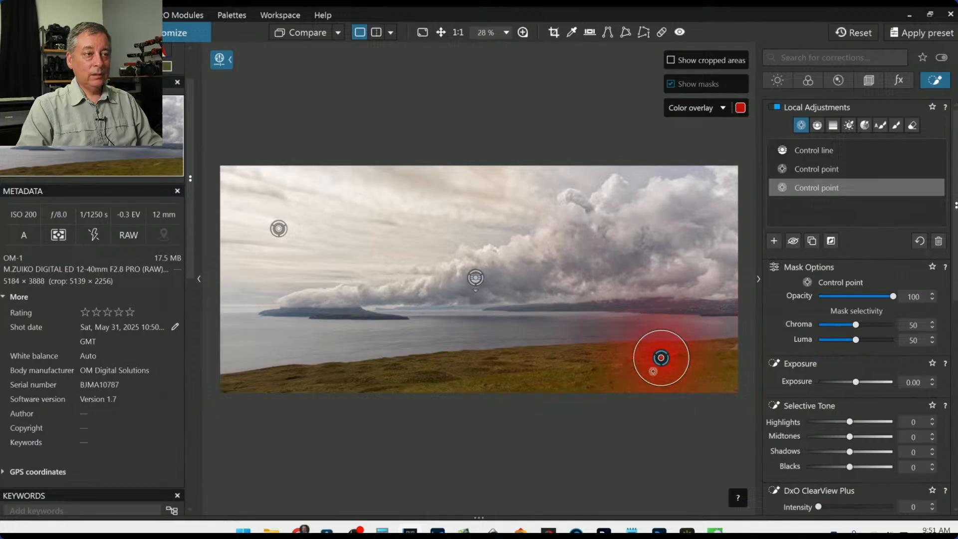
scroll(661, 355, "up", 2)
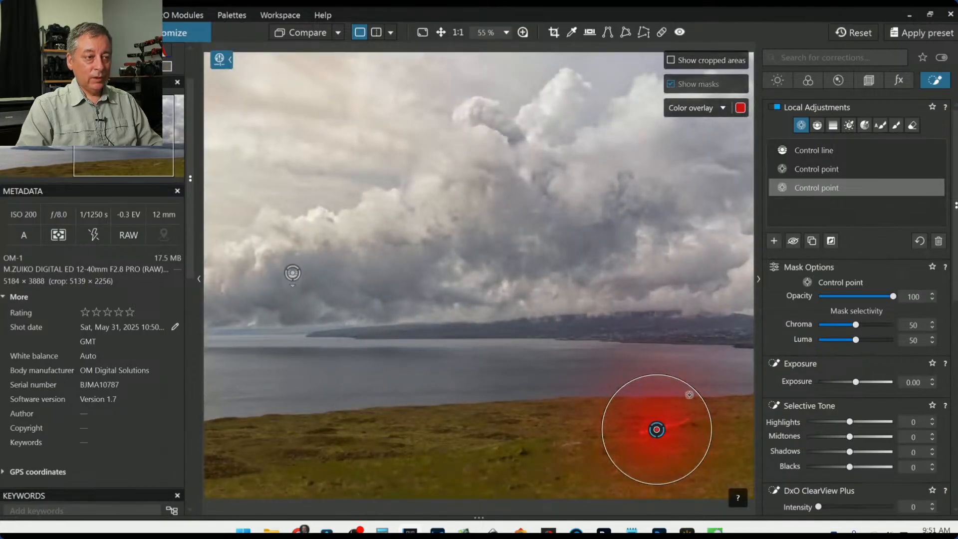
left_click_drag(692, 390, 677, 425)
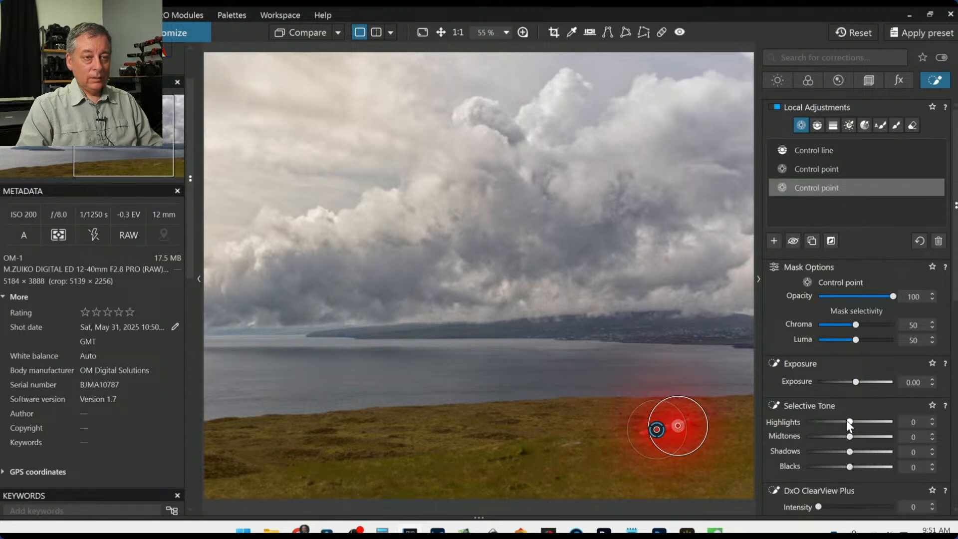
Step: Set Highlights to 52 for the pale feature's control point mask and add more small points on the grass, including two to its left
left_click_drag(849, 421, 873, 421)
scroll(645, 451, "down", 3)
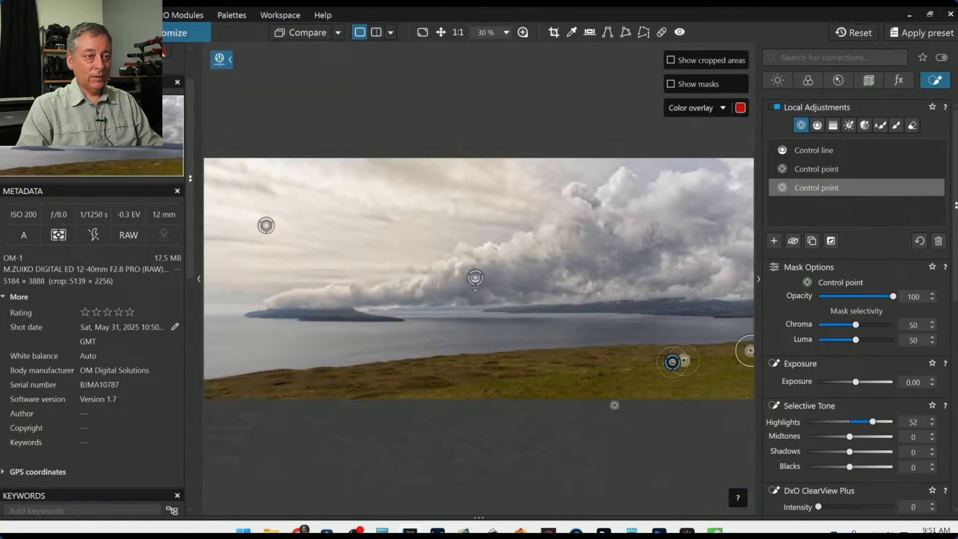
left_click(584, 372)
left_click(629, 370)
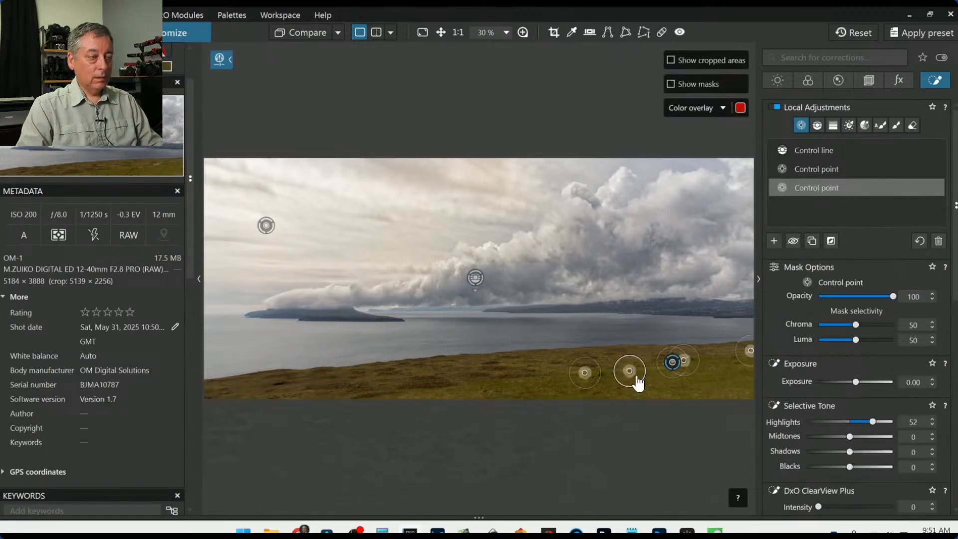
Step: Slightly shrink the leftmost of the new grass control points and add a small overlapping point beside each of the two left-hand points
scroll(634, 377, "up", 3)
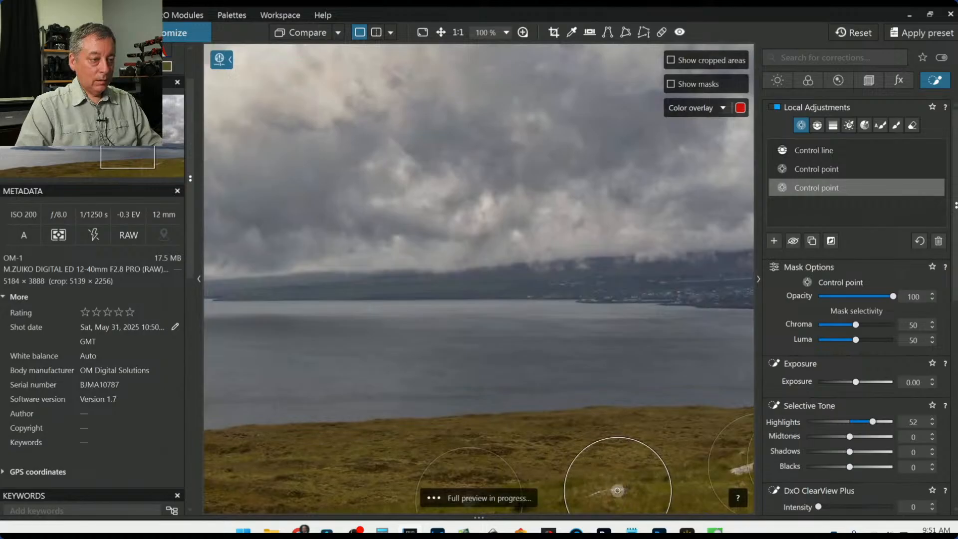
scroll(551, 483, "down", 1)
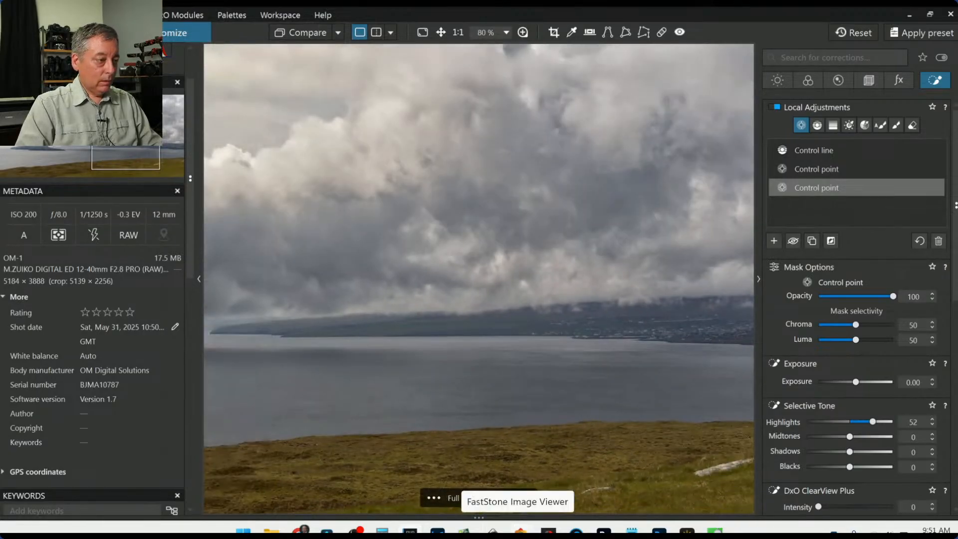
scroll(436, 445, "down", 1)
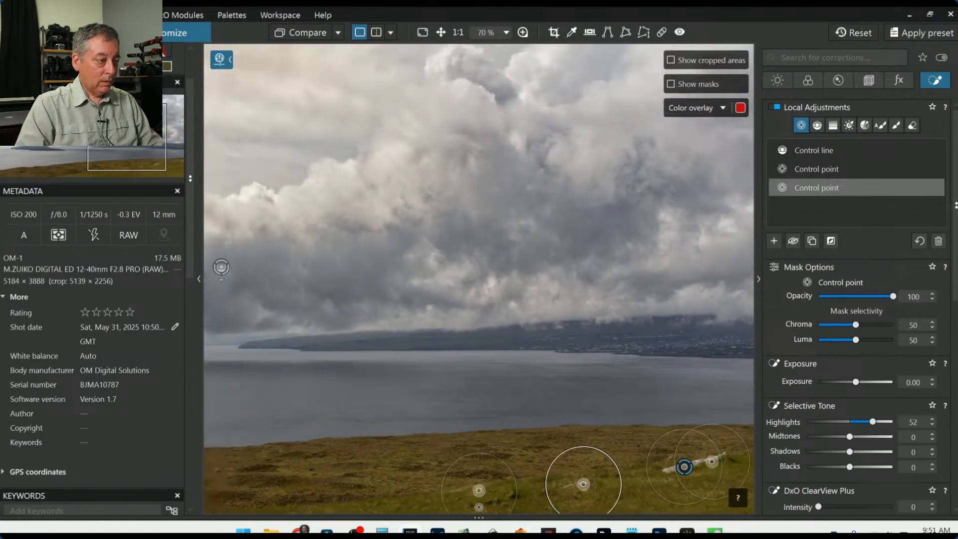
left_click_drag(513, 495, 511, 495)
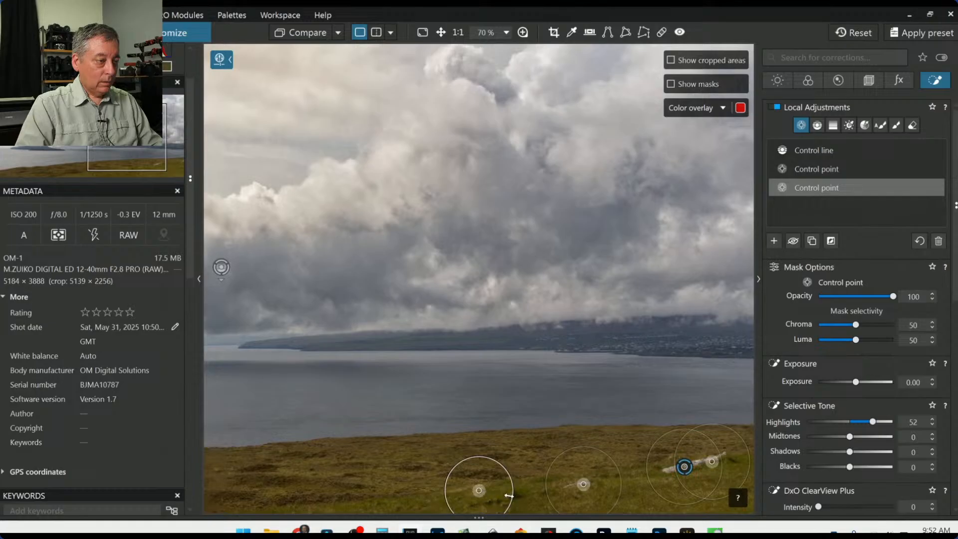
left_click(505, 494)
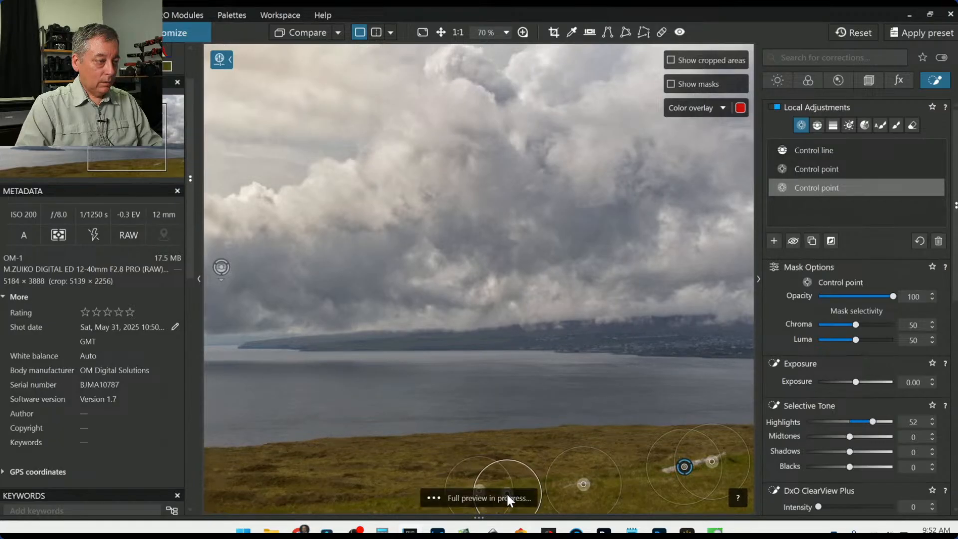
left_click(569, 485)
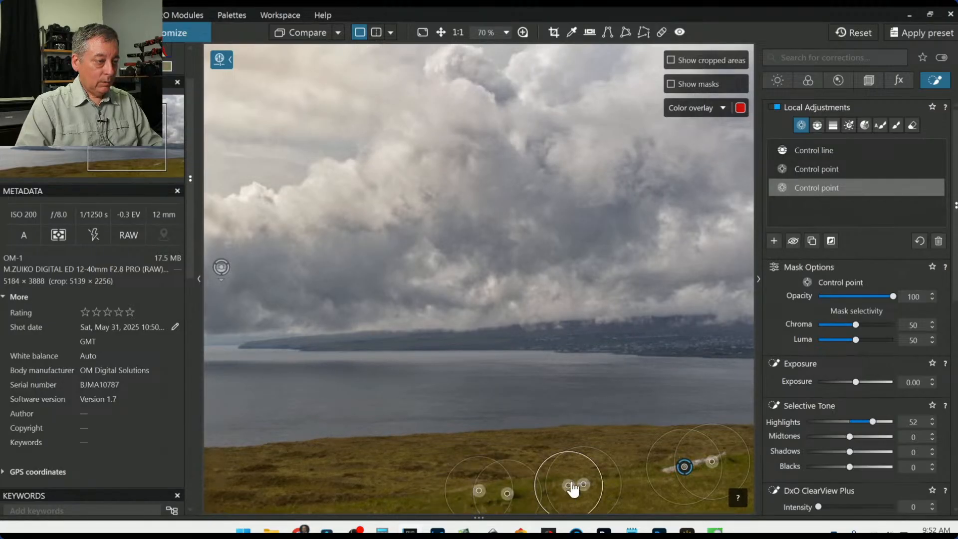
Step: Set Highlights to 86 for this mask and add another small control point on the grass in the left foreground
scroll(572, 490, "down", 4)
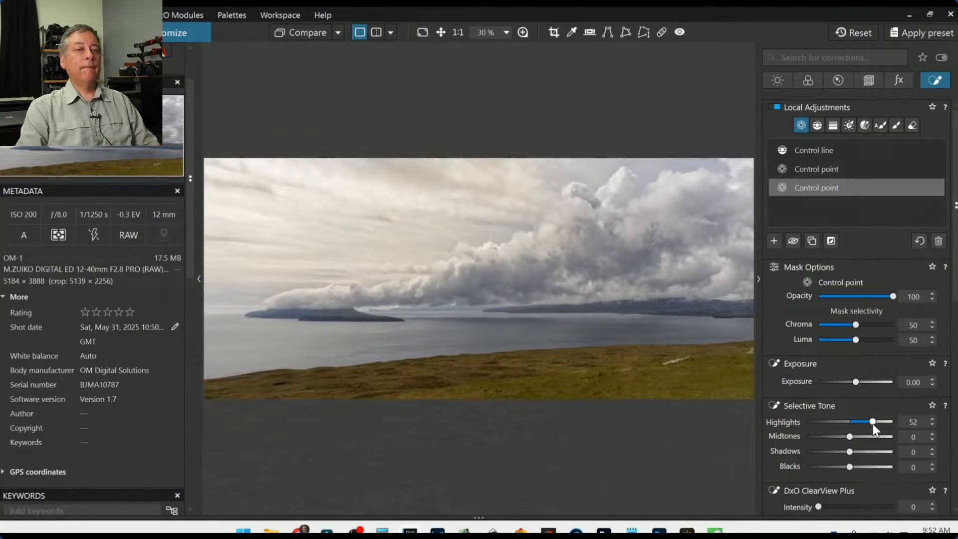
left_click_drag(872, 422, 888, 421)
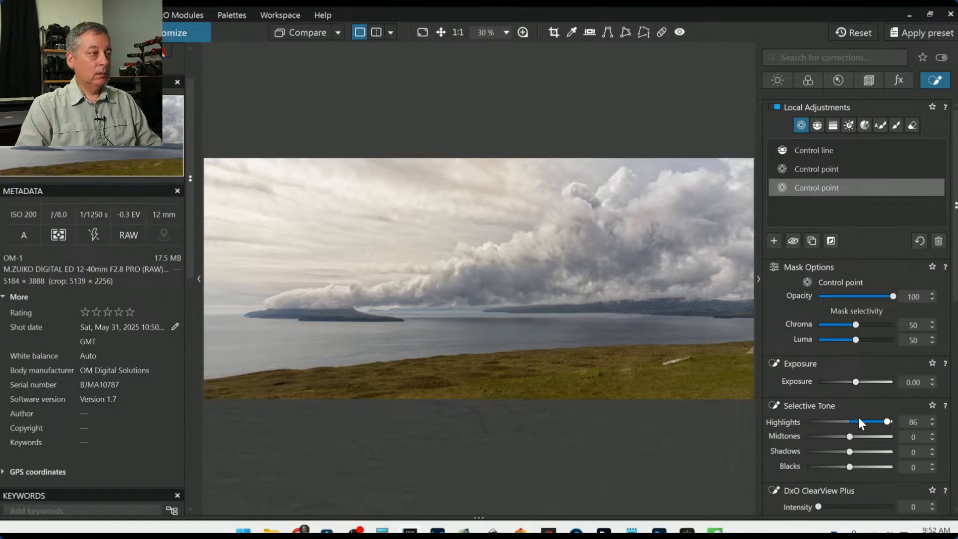
scroll(340, 280, "up", 3)
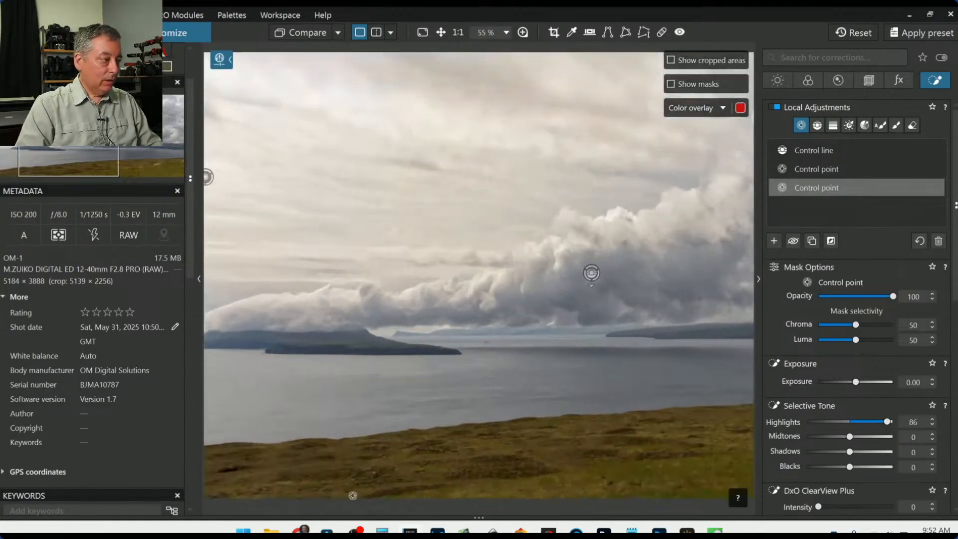
left_click(374, 472)
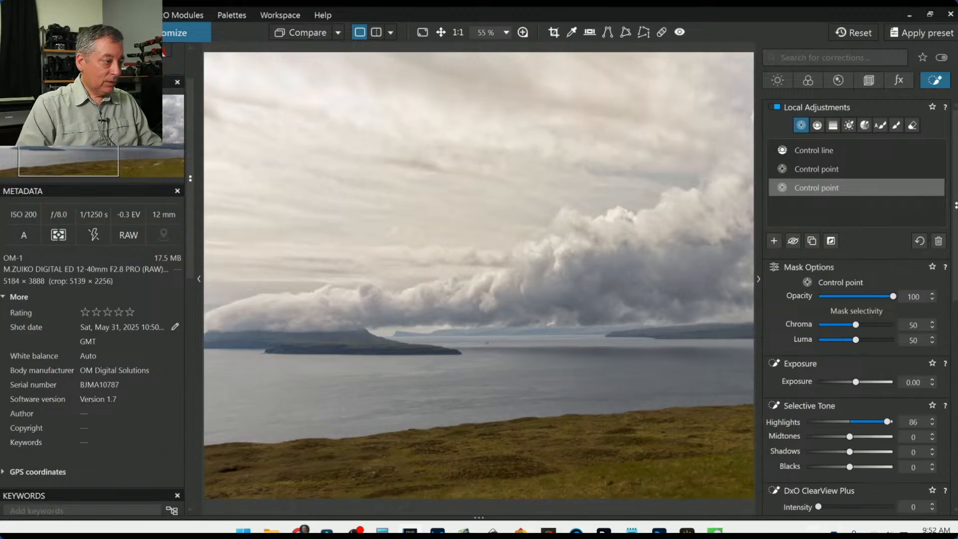
scroll(543, 469, "down", 3)
scroll(727, 485, "down", 1)
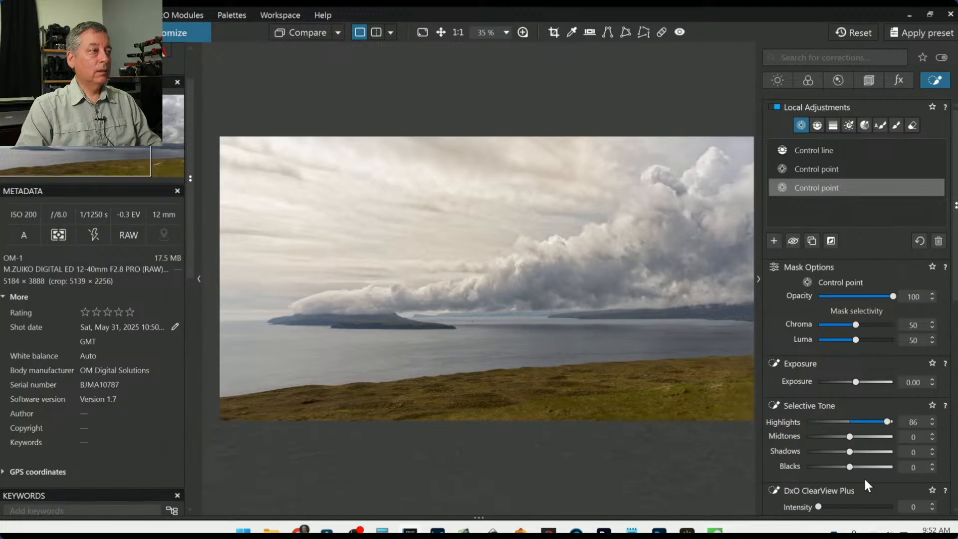
Step: Create a new control point mask on the left foreground grass, using two large, overlapping points
left_click(772, 241)
left_click(283, 413)
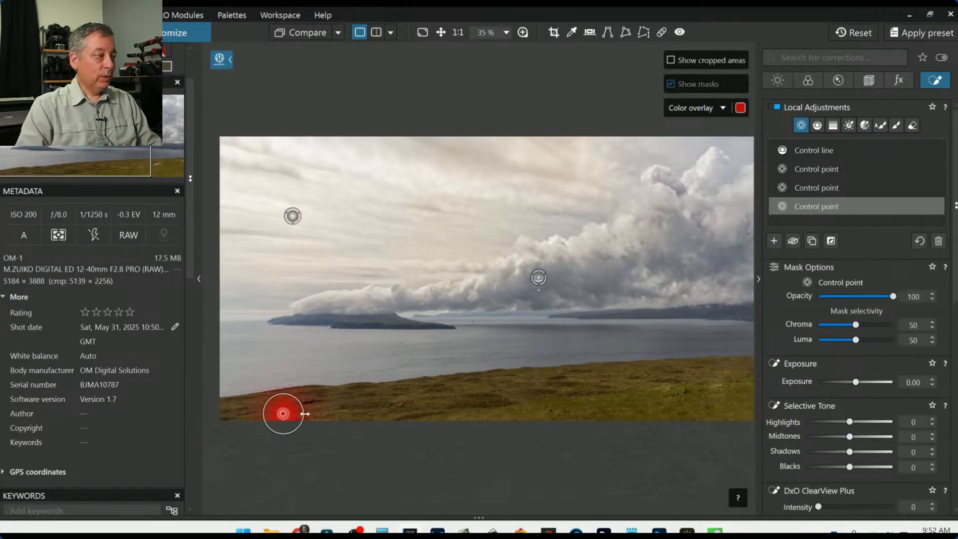
left_click_drag(305, 414, 380, 413)
left_click(397, 410)
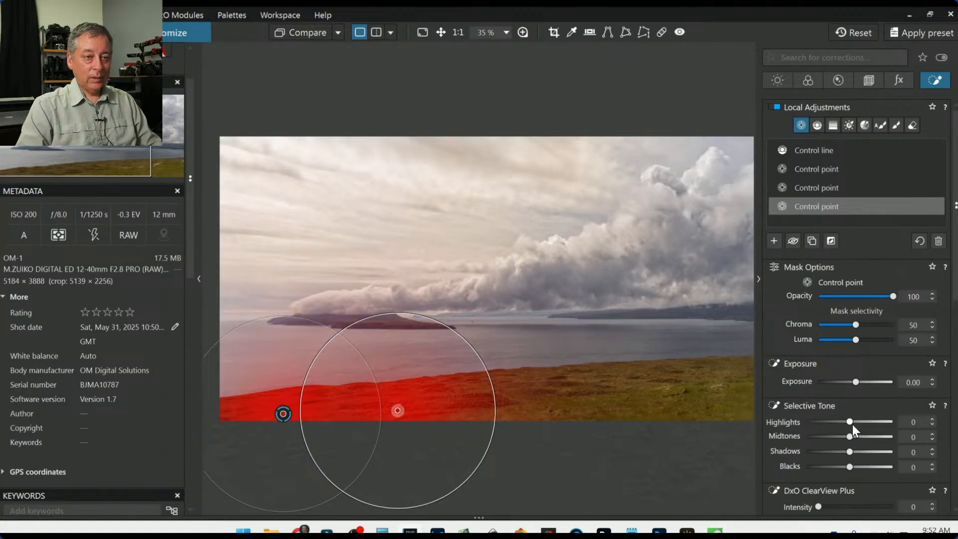
Step: Set Highlights to 73, Midtones to 25 and Contrast to 17 for the left grass mask, extending it with further points to the right
mouse_move(852, 423)
left_mouse_down()
mouse_move(882, 425)
mouse_move(860, 440)
left_mouse_up()
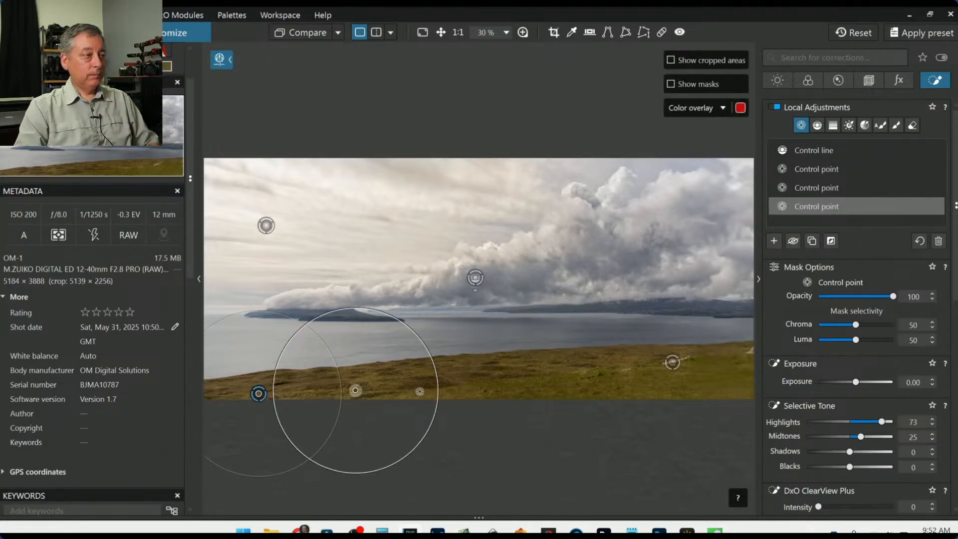
left_click(420, 391)
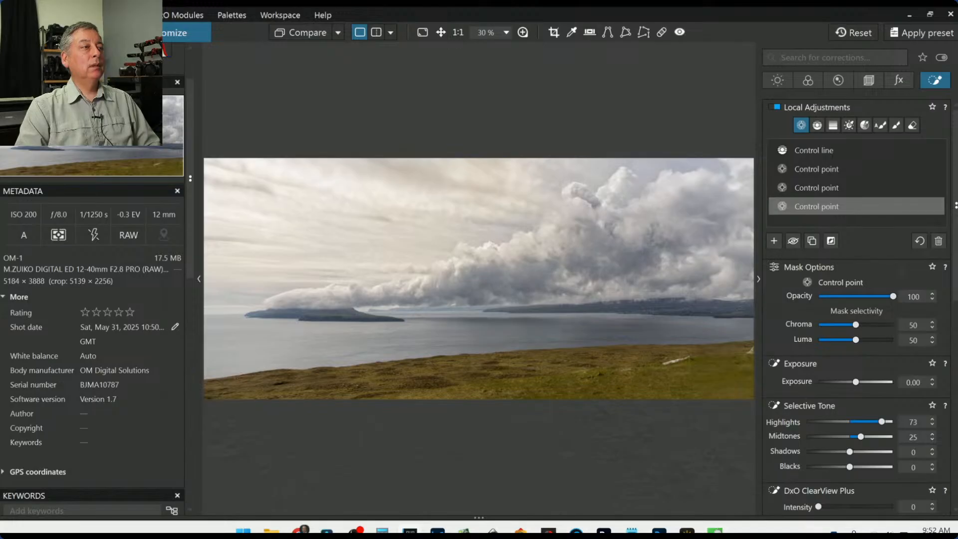
scroll(801, 432, "down", 5)
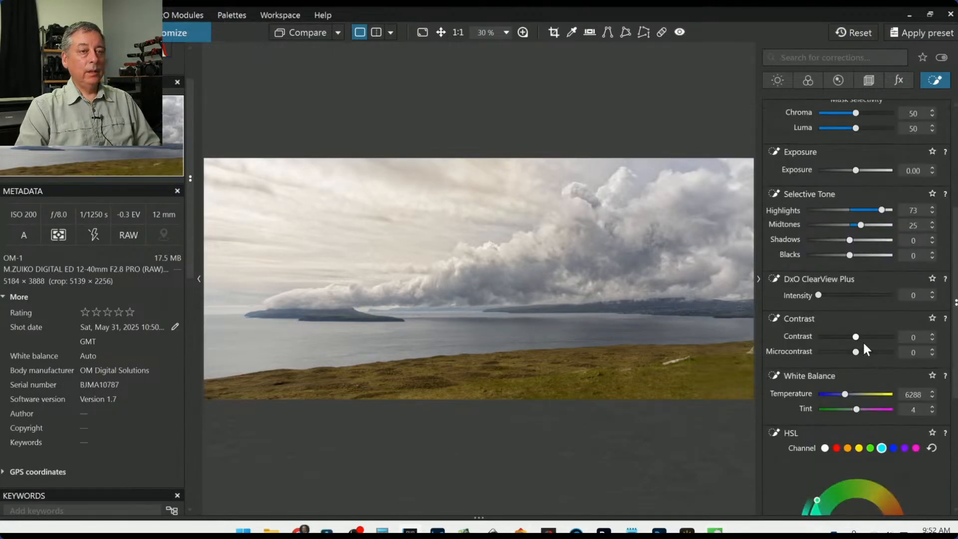
left_click_drag(856, 337, 867, 339)
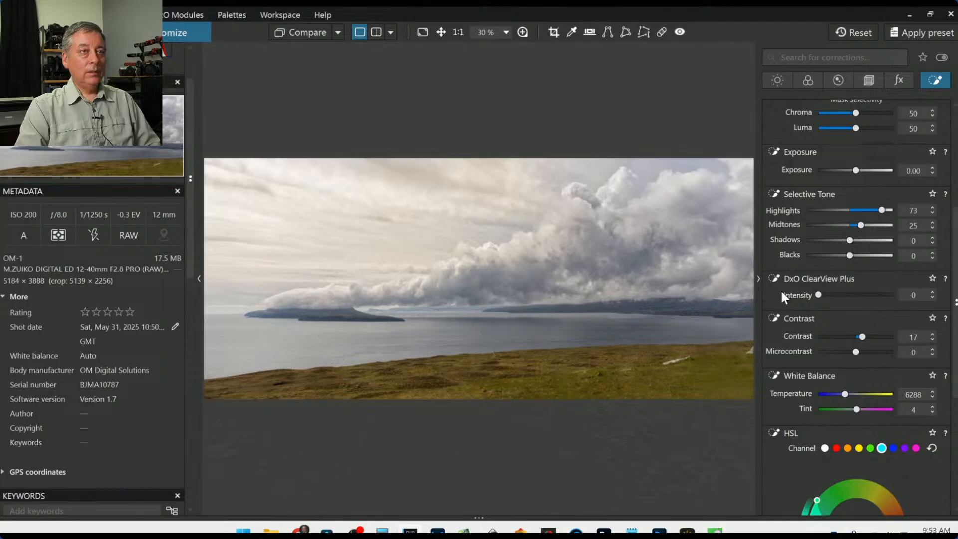
Step: Create another control point mask with one large point on the right-hand foreground grass
scroll(786, 284, "up", 4)
left_click(774, 241)
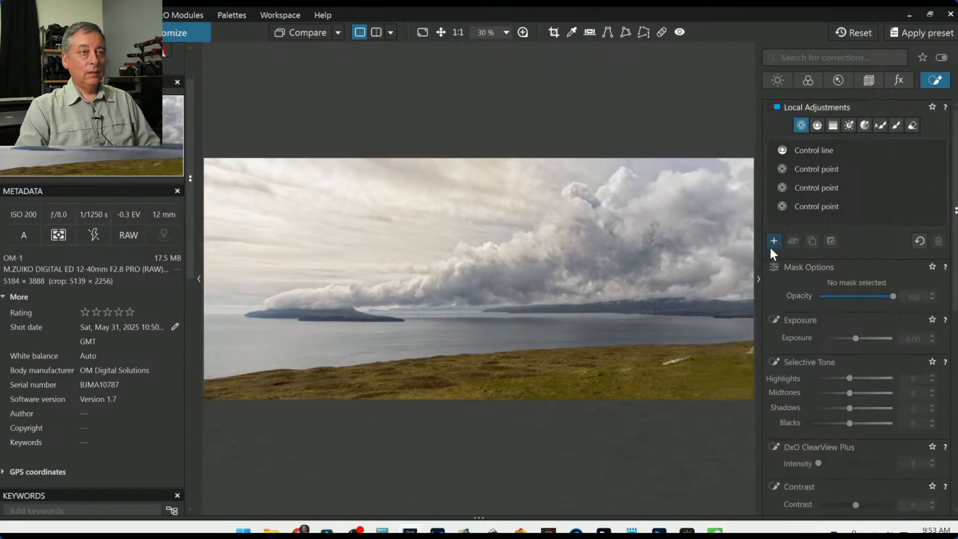
left_click(698, 373)
Step: Set White Balance Temperature to 5604 and Tint to -5 for the right grass mask, add a second point to the left, and shrink both points
scroll(837, 418, "down", 3)
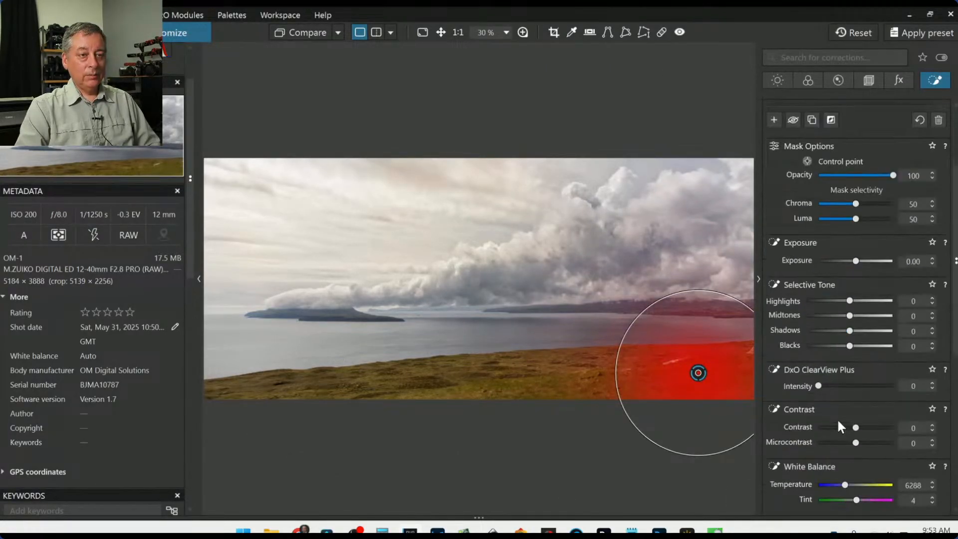
left_click_drag(844, 456, 842, 456)
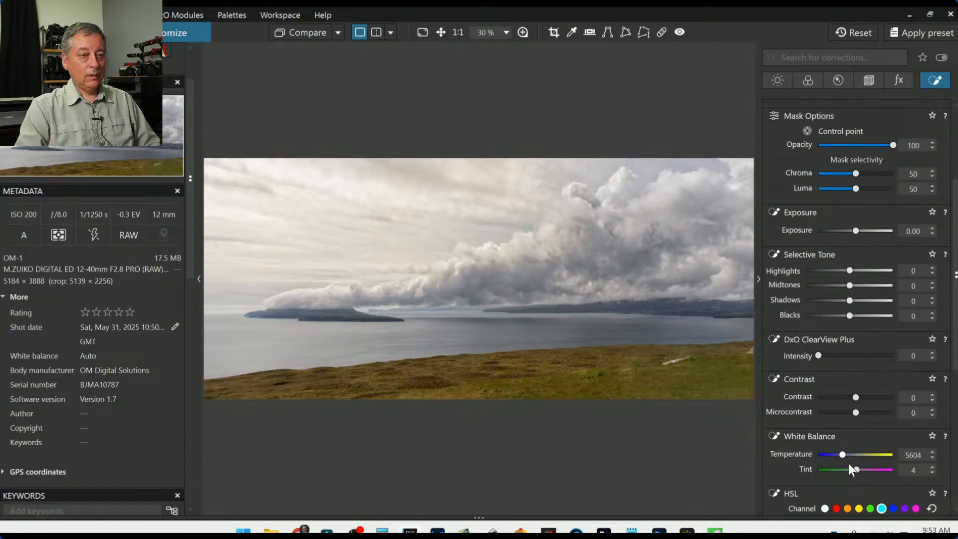
left_click_drag(853, 469, 855, 472)
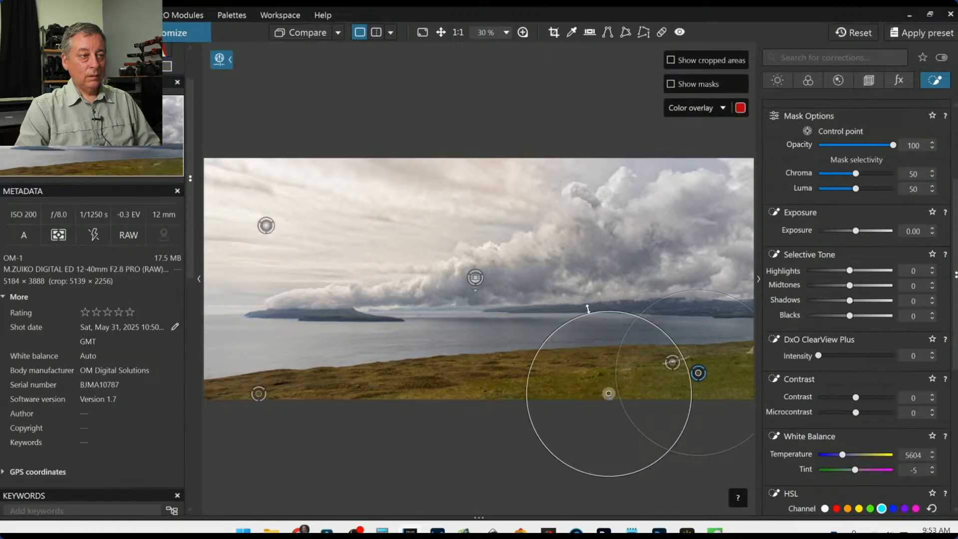
left_click_drag(589, 311, 626, 356)
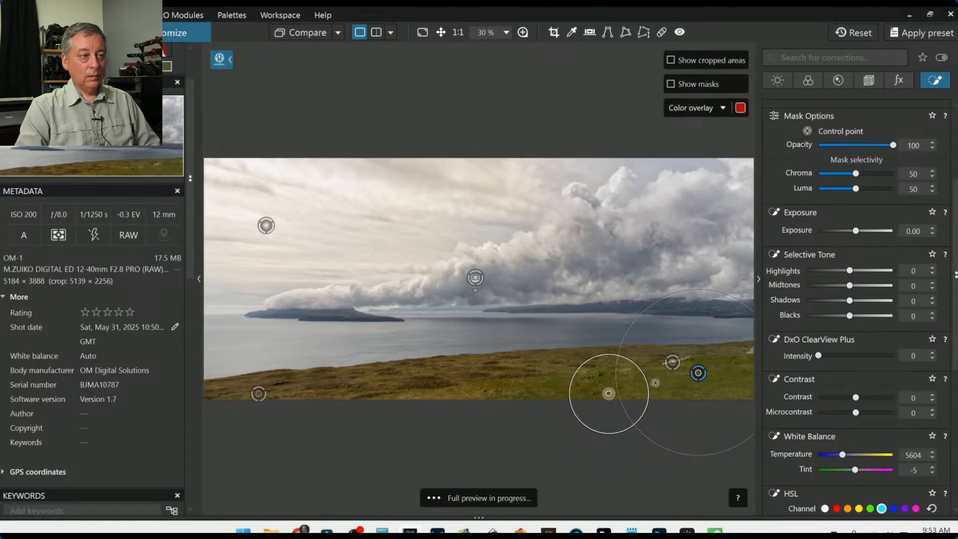
left_click_drag(638, 322, 652, 337)
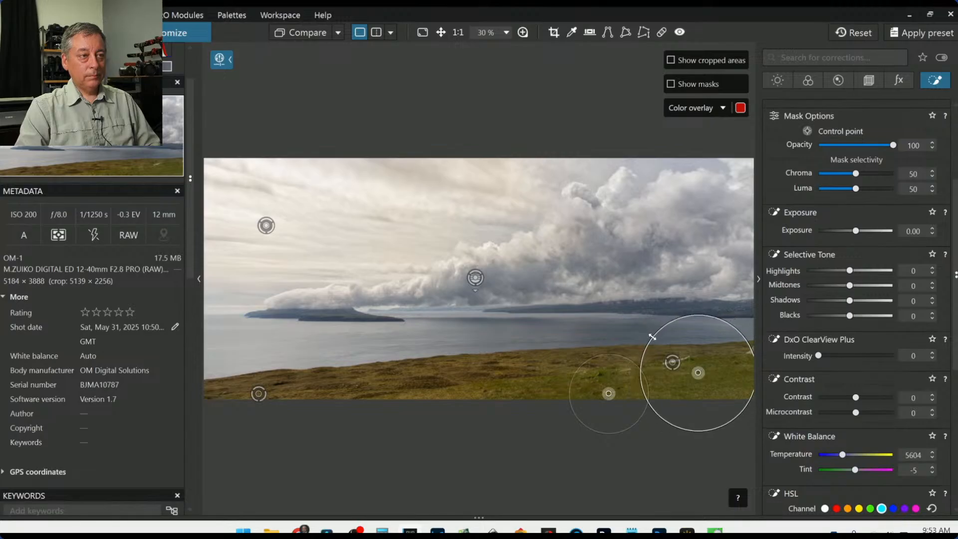
Step: Extend the 16 × 7 crop on its right side to 5253 × 2298 px and move it lower to include more foreground
left_click(868, 81)
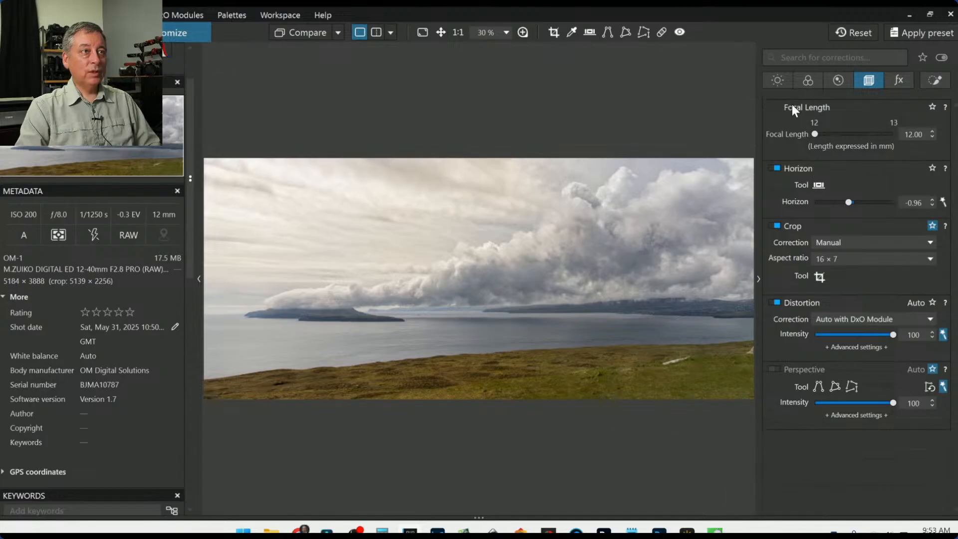
left_click(820, 275)
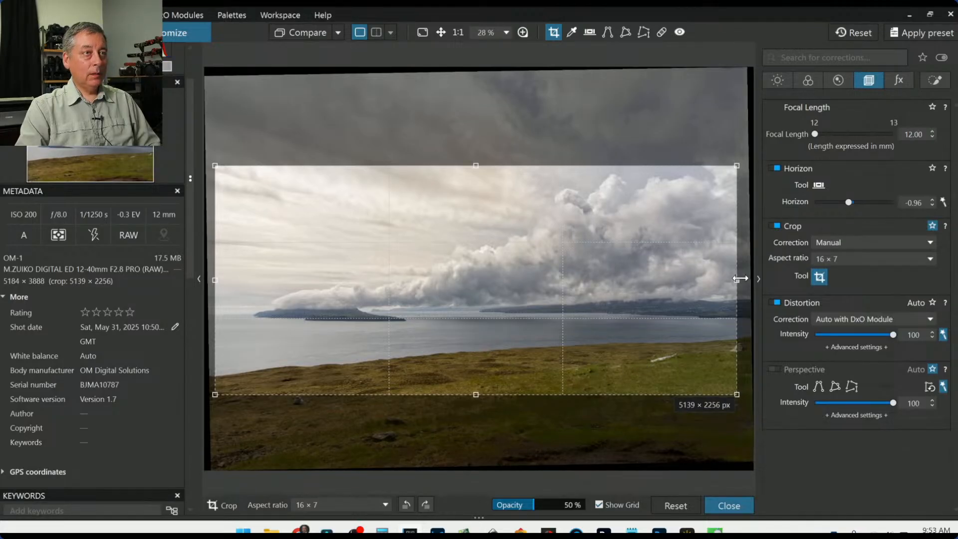
left_click_drag(740, 278, 751, 278)
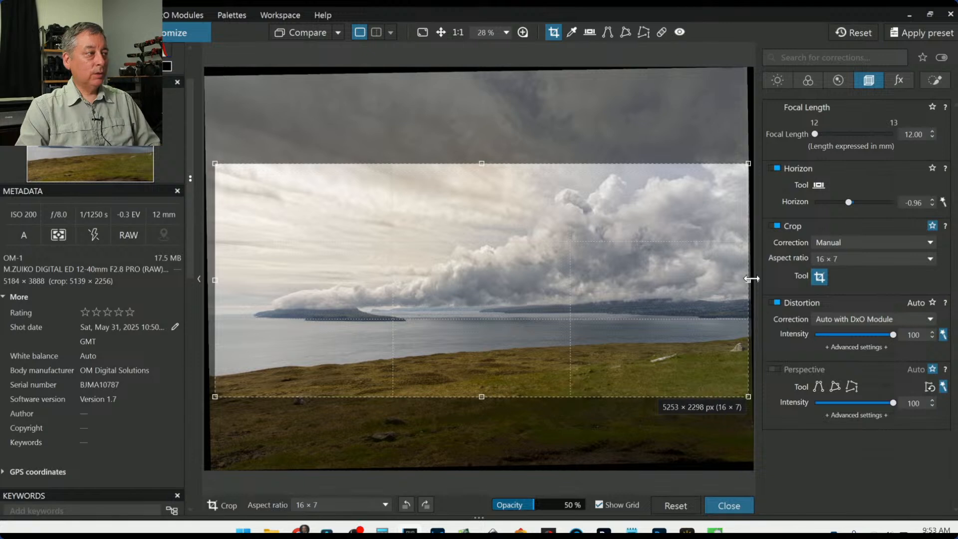
key("Return")
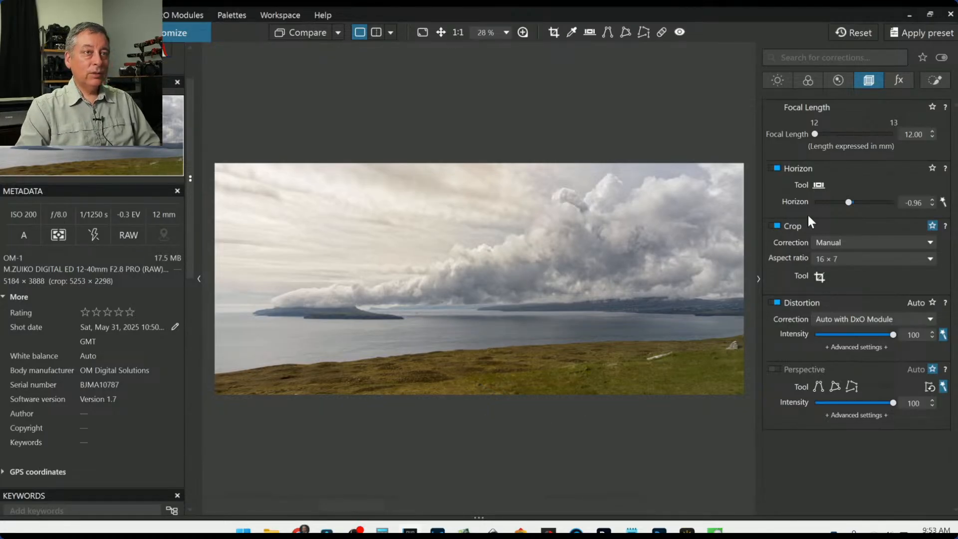
left_click(819, 277)
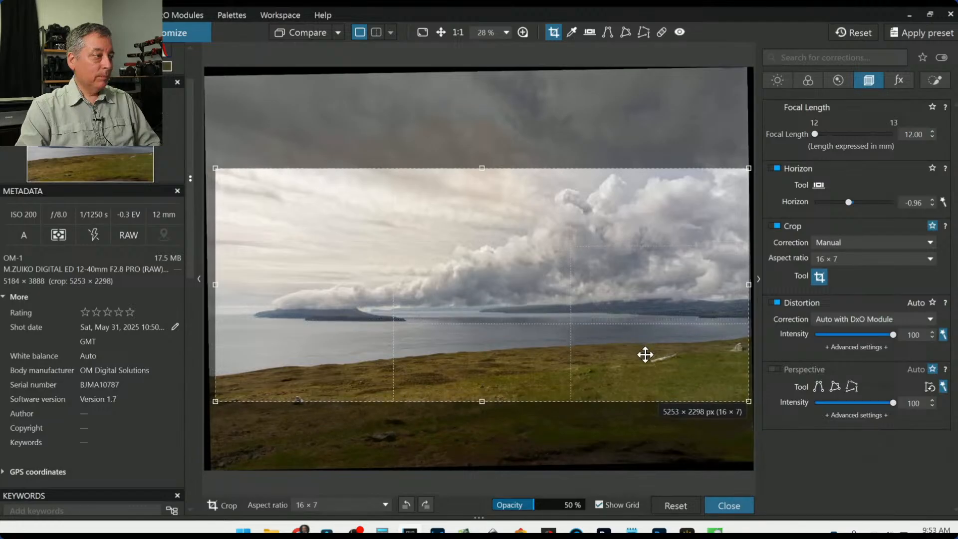
left_click_drag(645, 359, 644, 361)
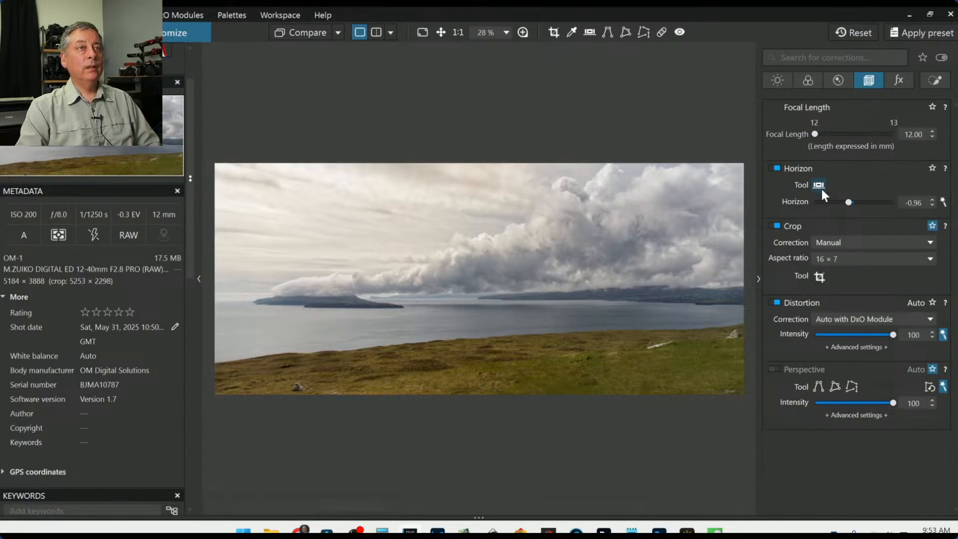
Step: Select the pale feature's Highlights mask and add a small control point on the rock in the photo's lower left grass
left_click(933, 81)
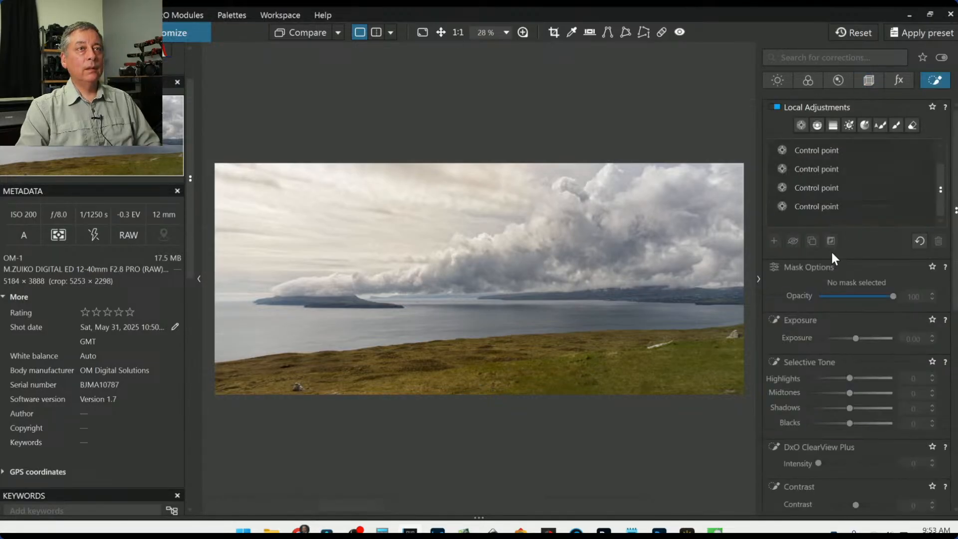
left_click(810, 192)
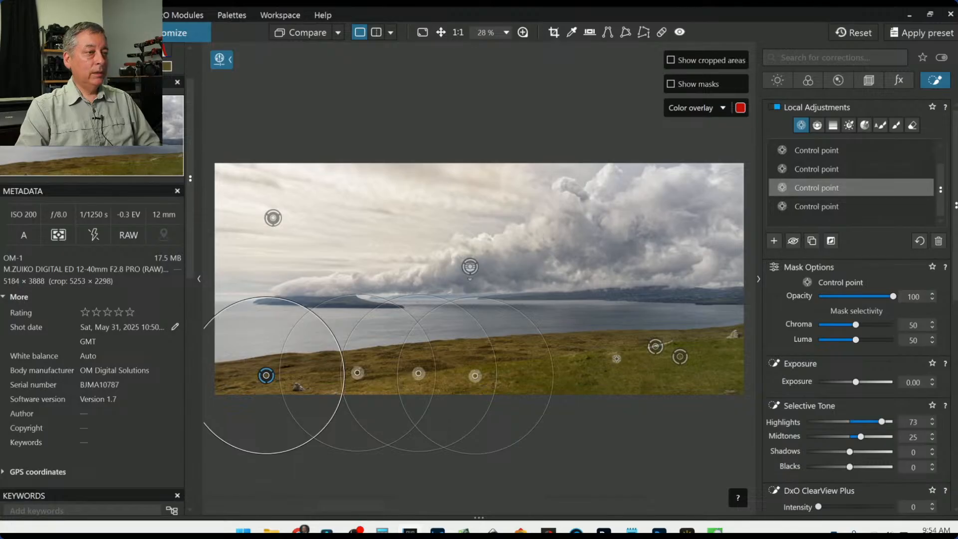
left_click(655, 347)
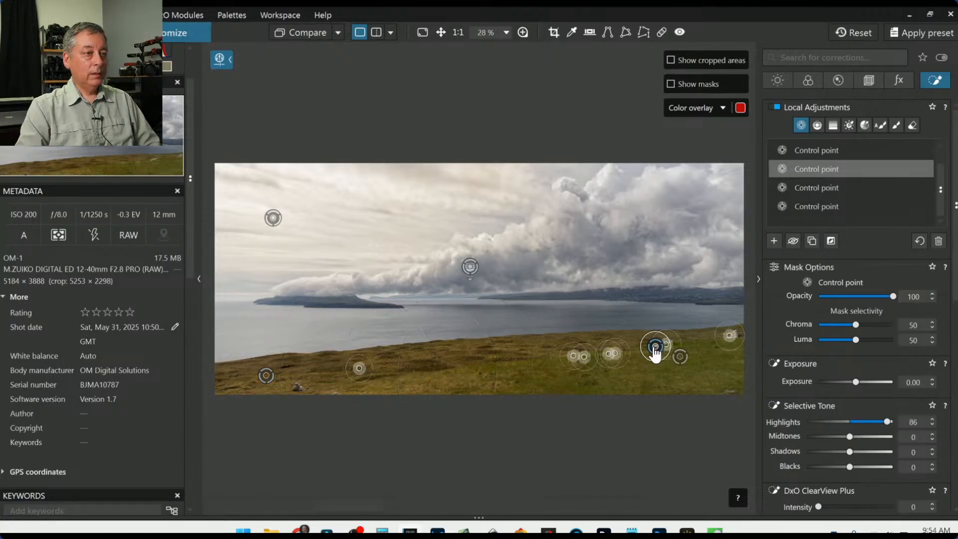
left_click(299, 387)
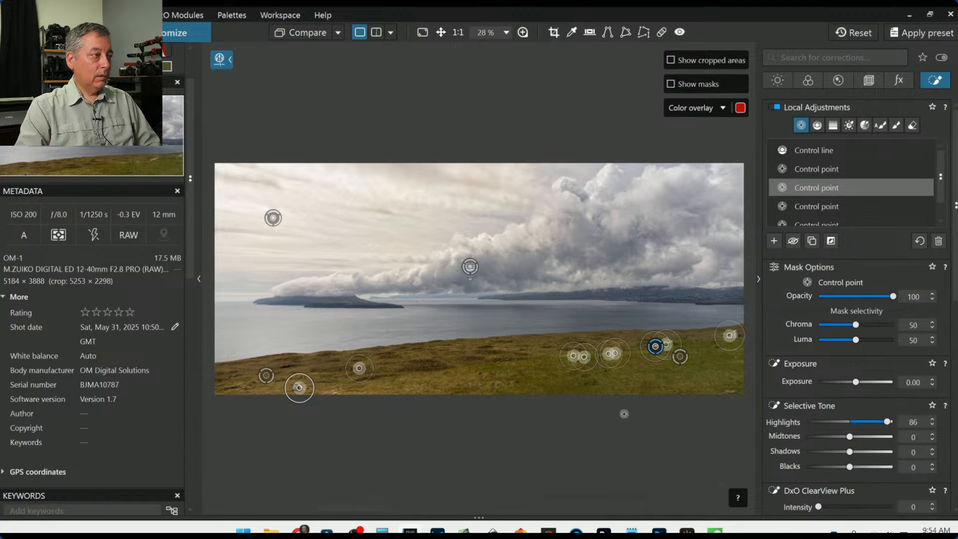
Step: Exit the local adjustments and compare the edited landscape with its uncorrected original twice
key("Escape")
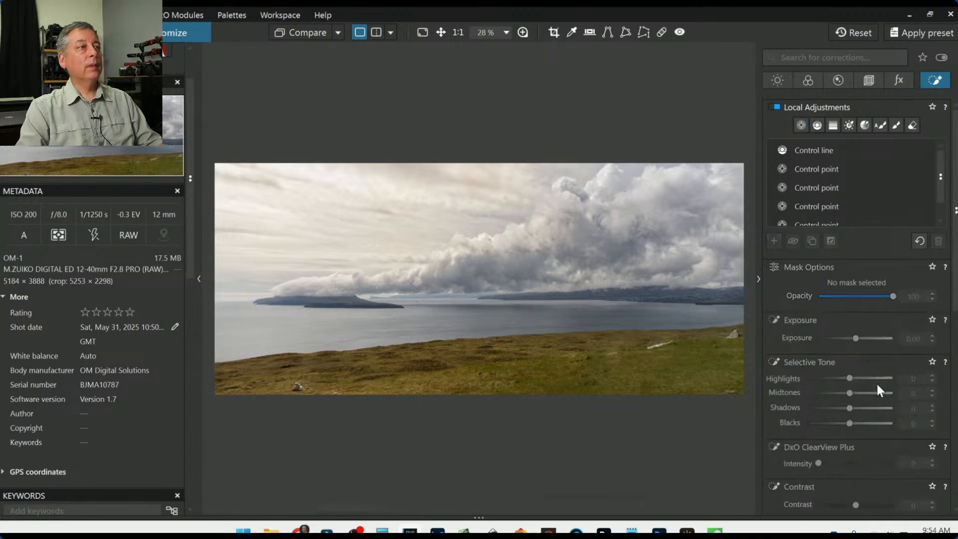
left_click(313, 36)
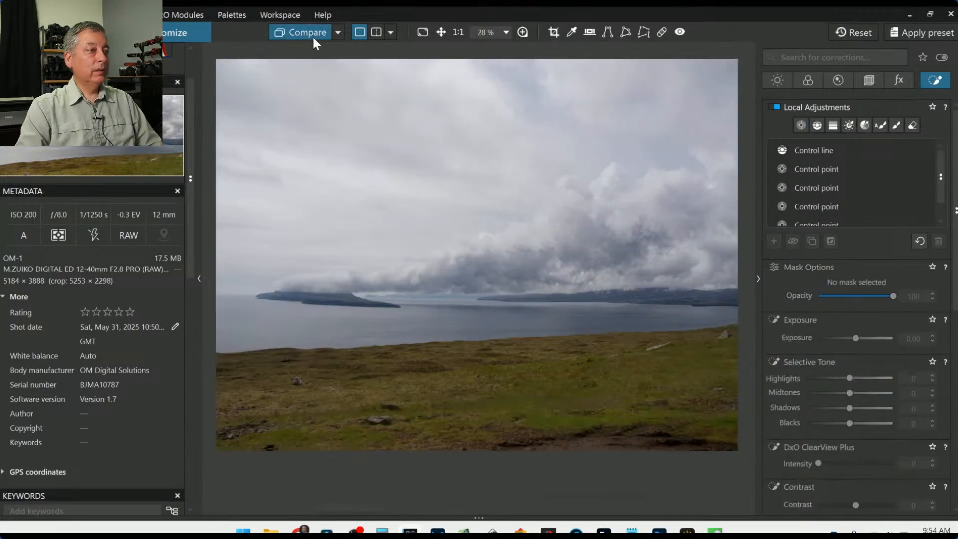
left_click(312, 38)
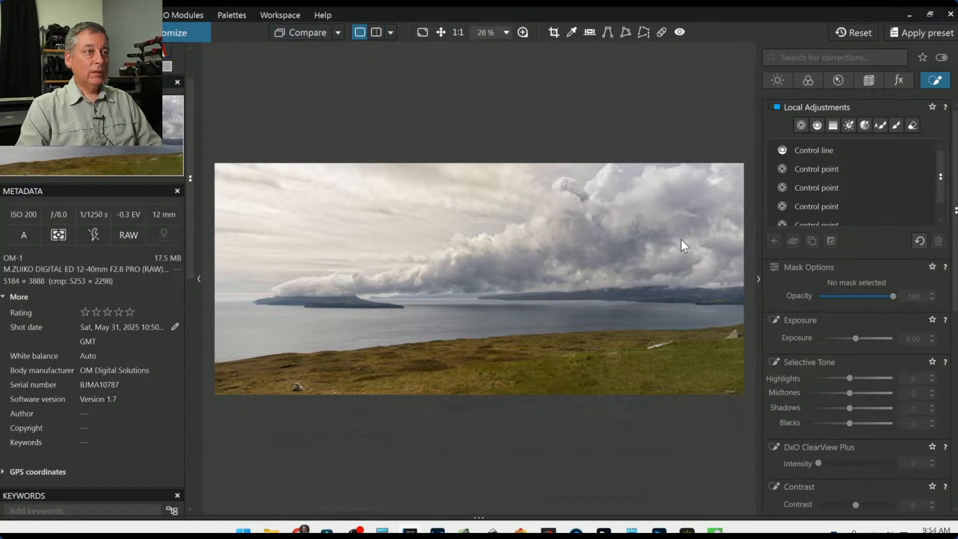
left_click(297, 33)
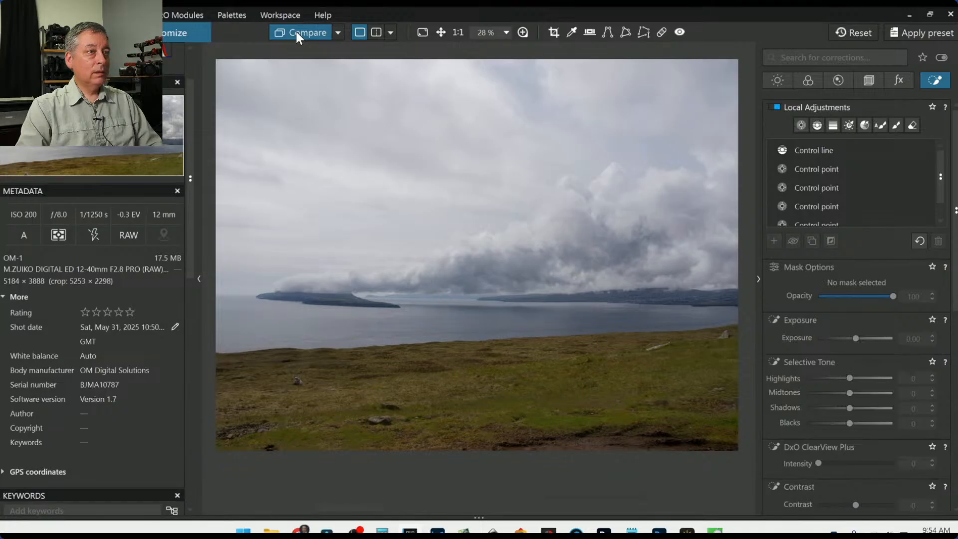
left_click(296, 31)
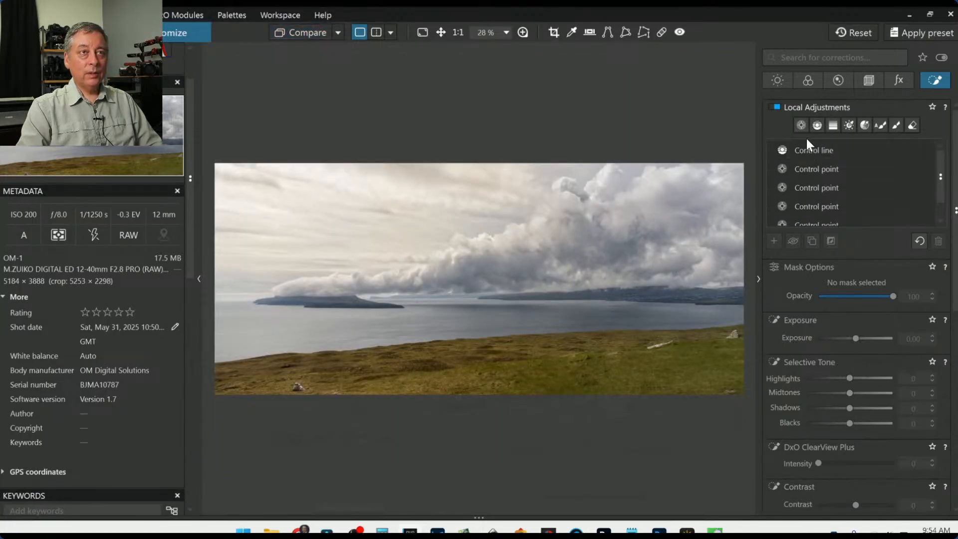
Step: Create a control point mask on the bright clouds above the right-hand coast, set Luma selectivity to 81, and enlarge the point
left_click(800, 125)
scroll(689, 270, "up", 2)
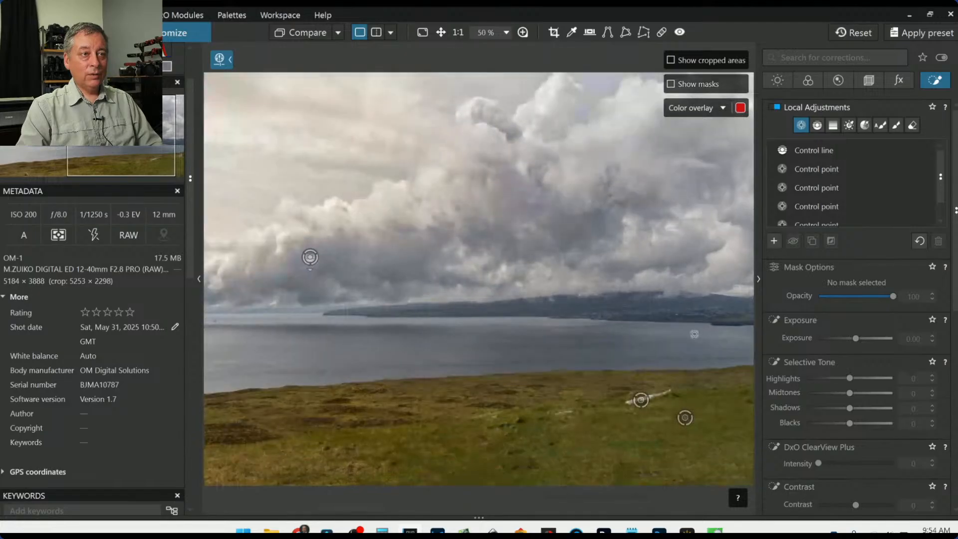
scroll(693, 334, "down", 2)
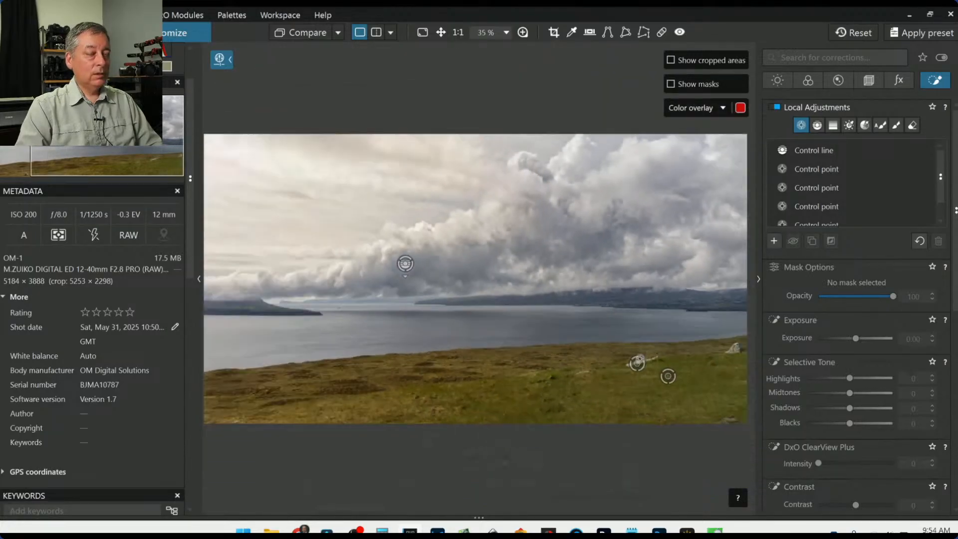
scroll(693, 325, "up", 2)
left_click(146, 147)
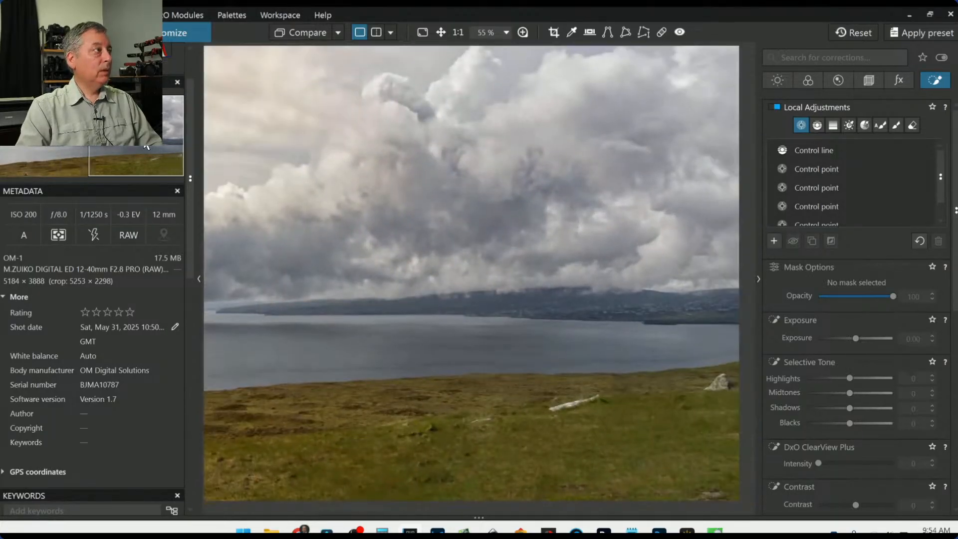
left_click_drag(147, 146, 163, 140)
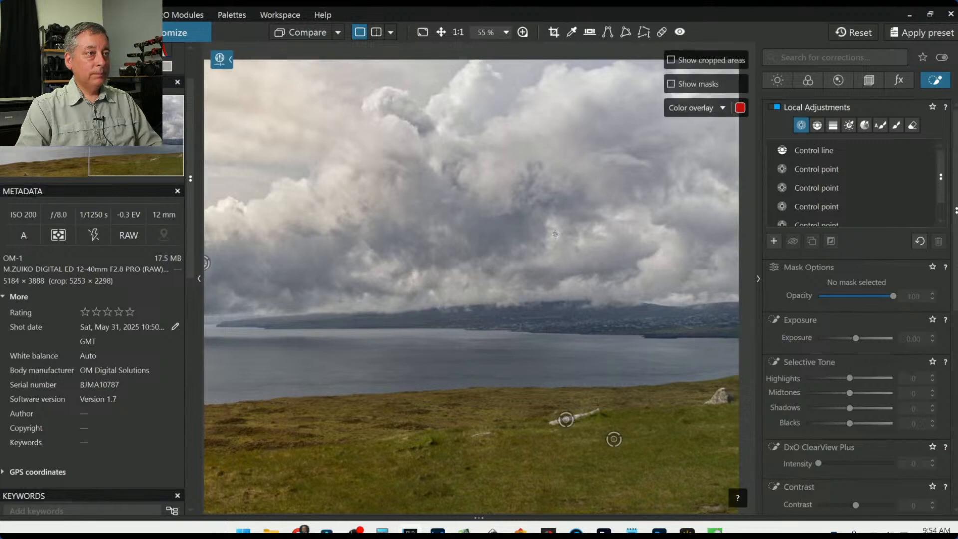
left_click(581, 239)
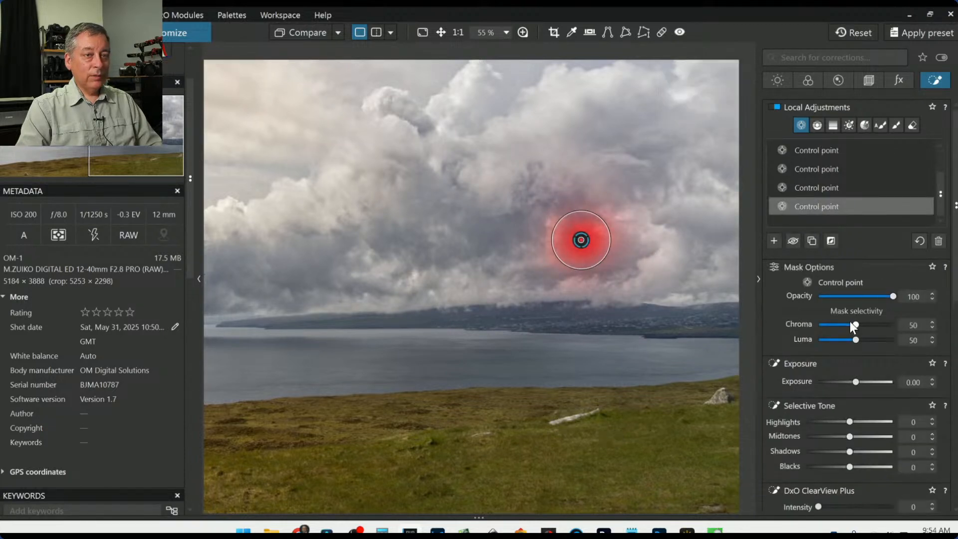
left_click_drag(856, 340, 878, 343)
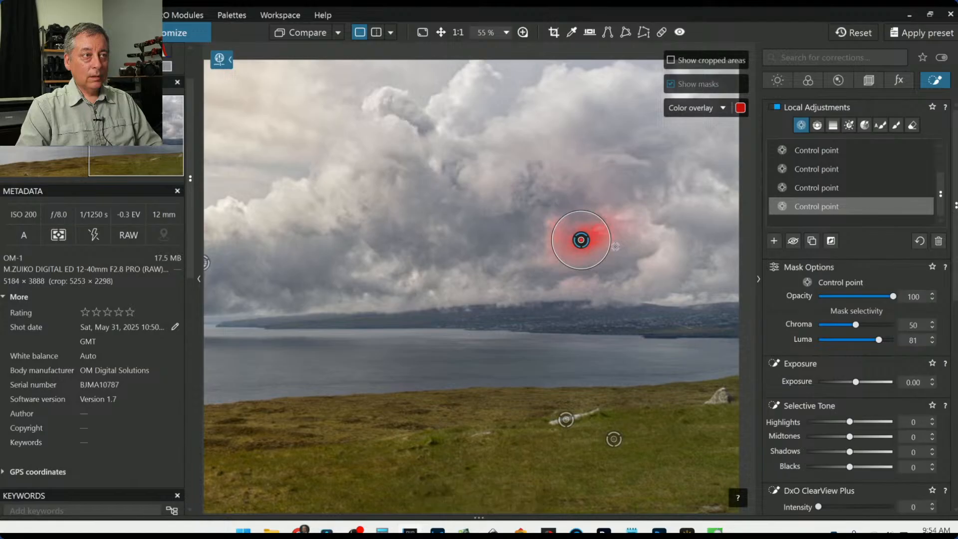
left_click_drag(611, 246, 643, 263)
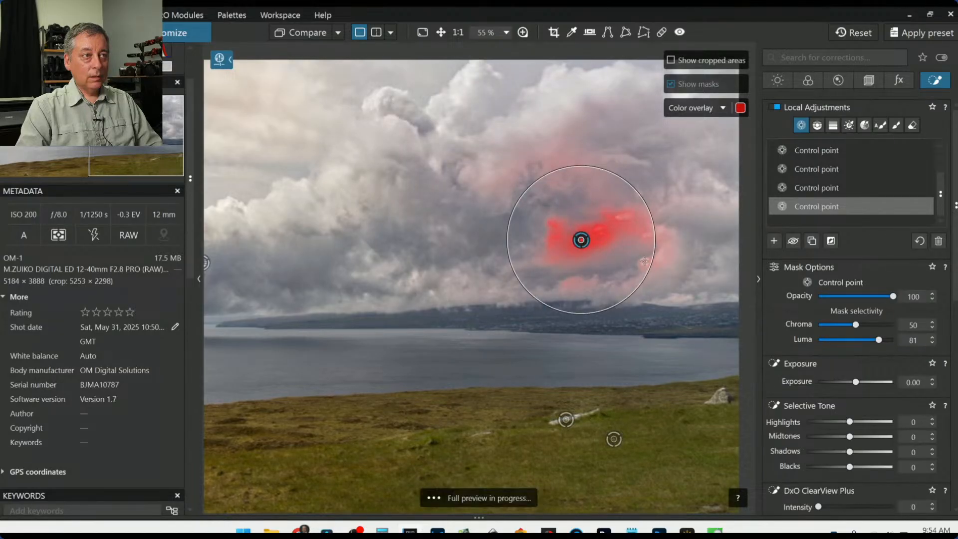
Step: Add four more control points across the right-hand cloud bank and set the mask's Luma selectivity to 83
left_click(661, 258)
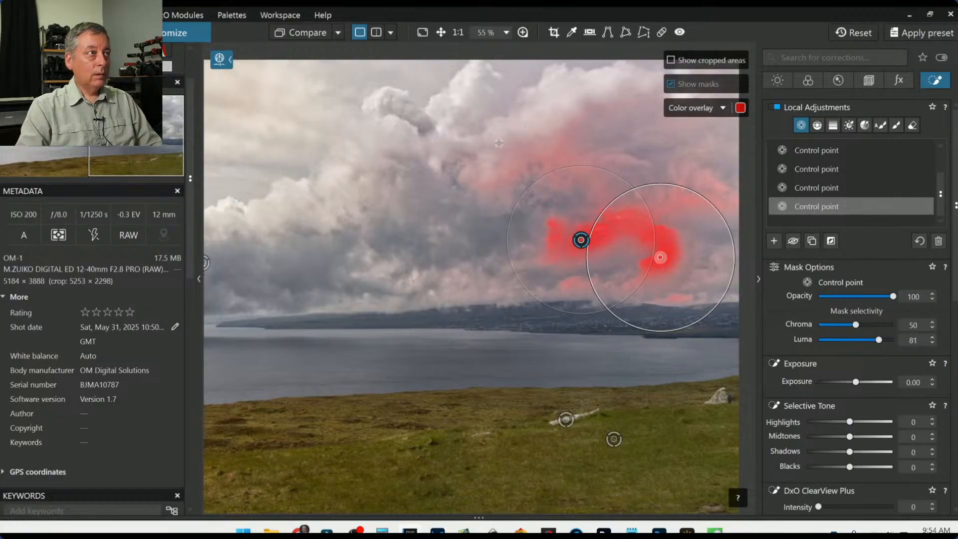
left_click(460, 95)
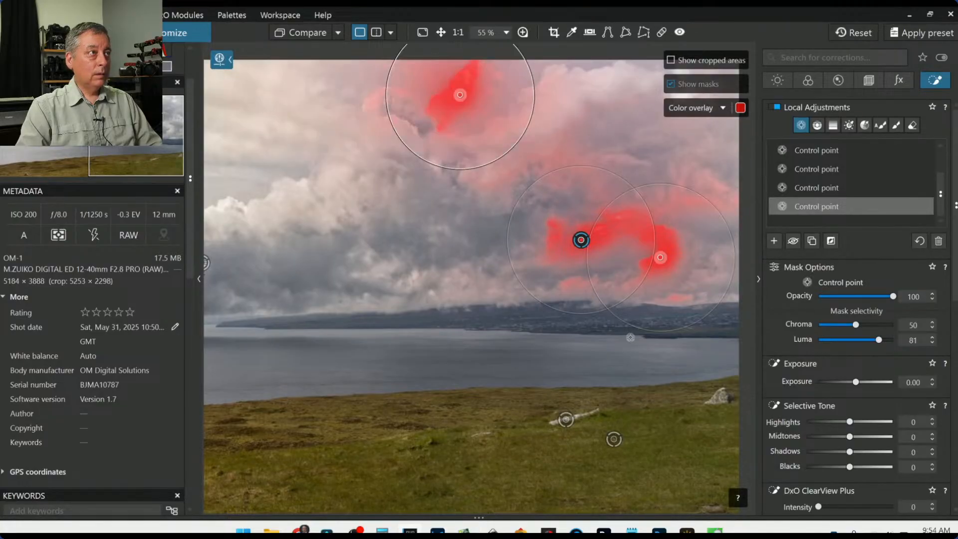
left_click_drag(876, 342, 881, 341)
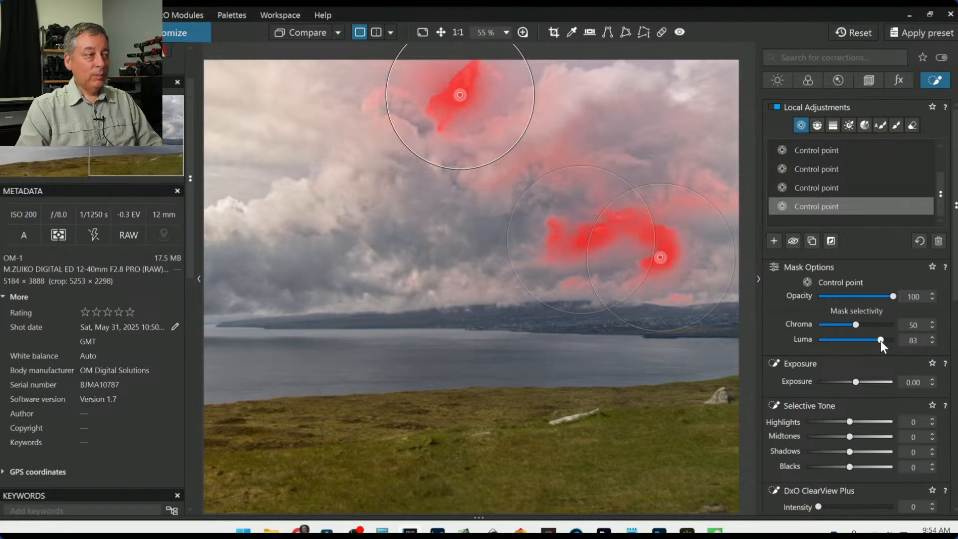
left_click(414, 276)
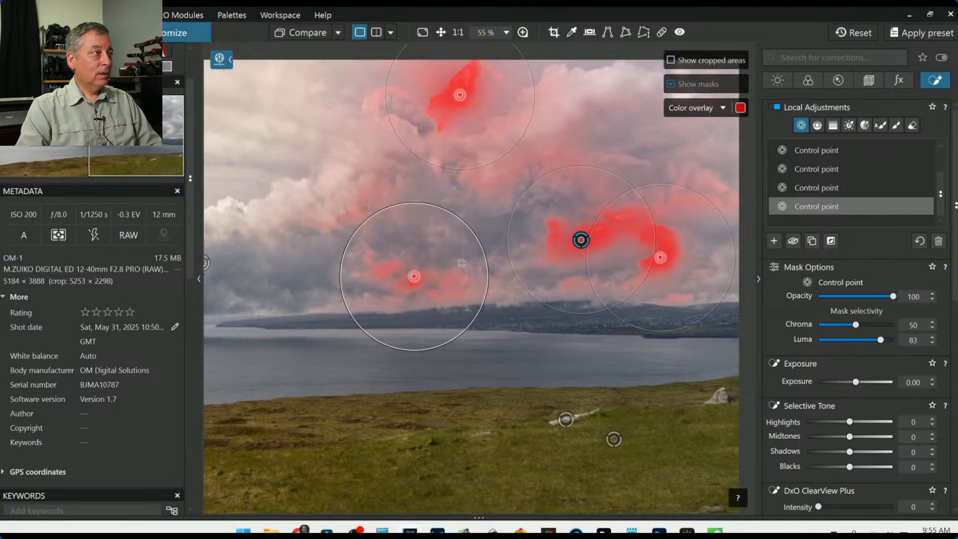
key("ctrl+0")
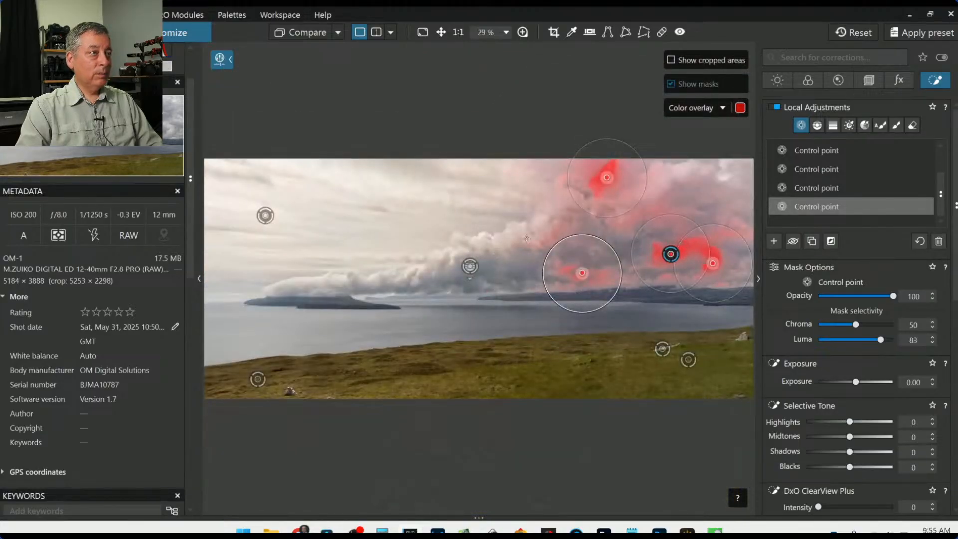
left_click(679, 169)
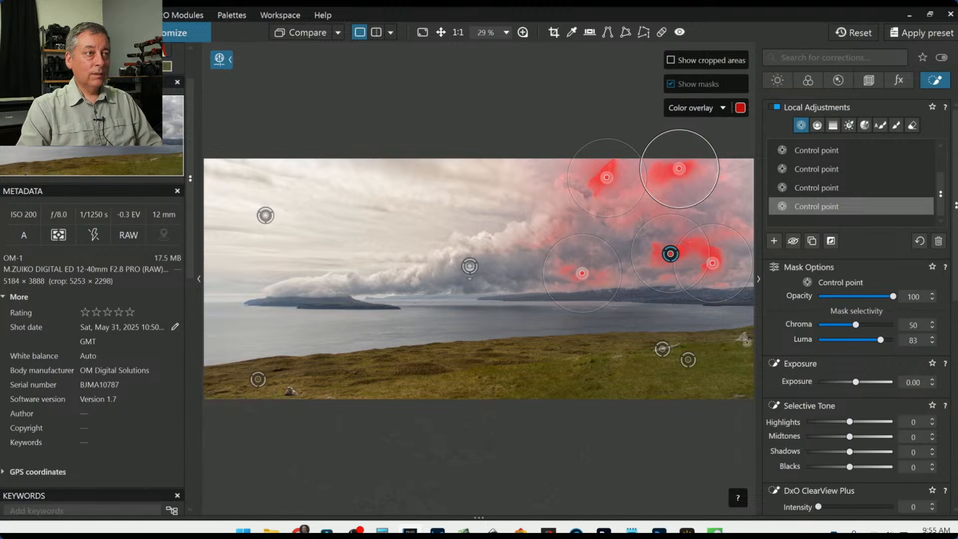
Step: Set the cloud mask's Highlights to 23, Luma selectivity to 100, and White Balance Temperature to 8515 with Tint 5
left_click_drag(849, 421, 860, 423)
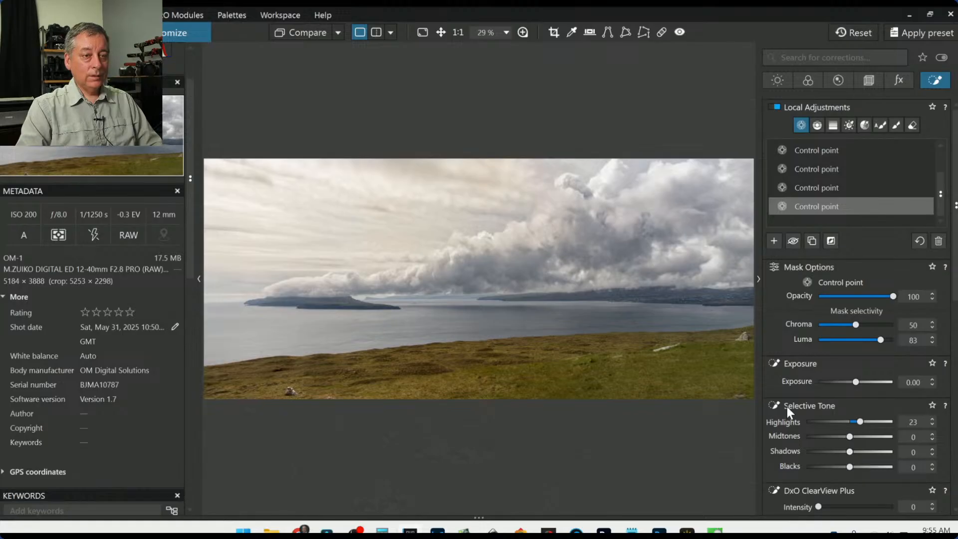
scroll(787, 406, "down", 1)
scroll(820, 416, "down", 4)
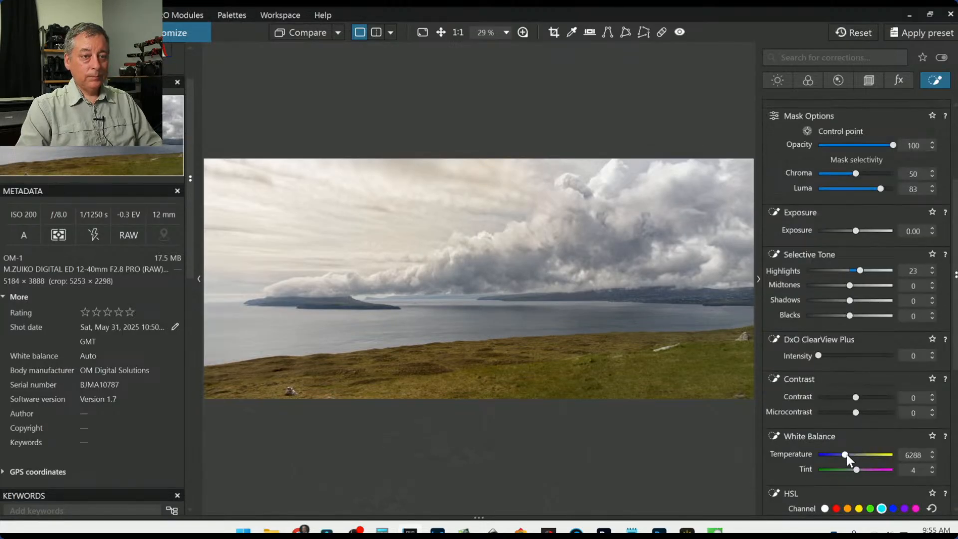
left_click_drag(846, 456, 849, 455)
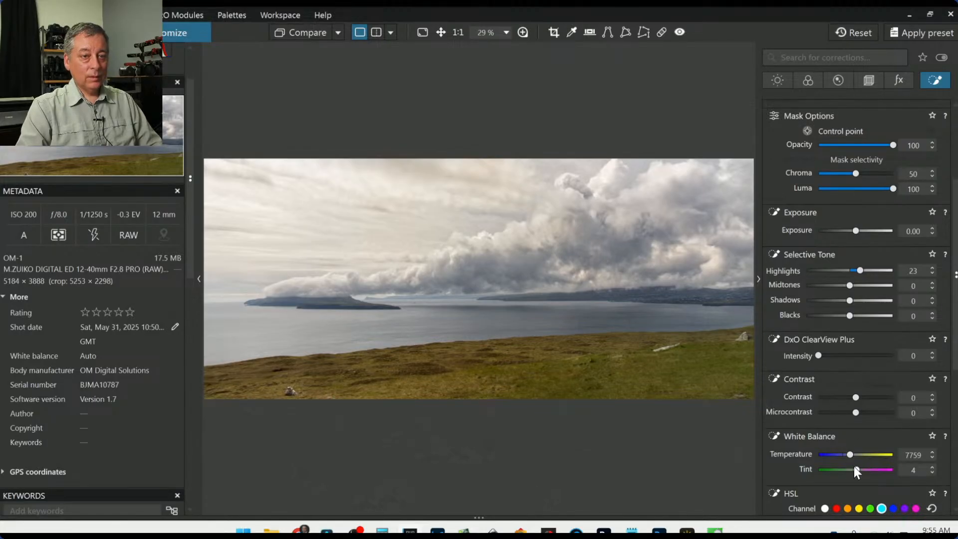
left_click_drag(857, 470, 852, 455)
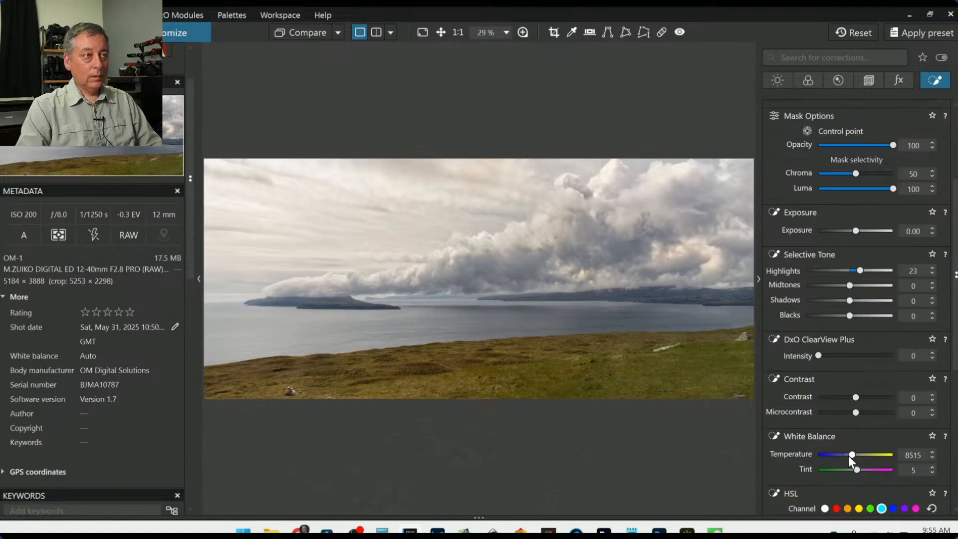
key("Escape")
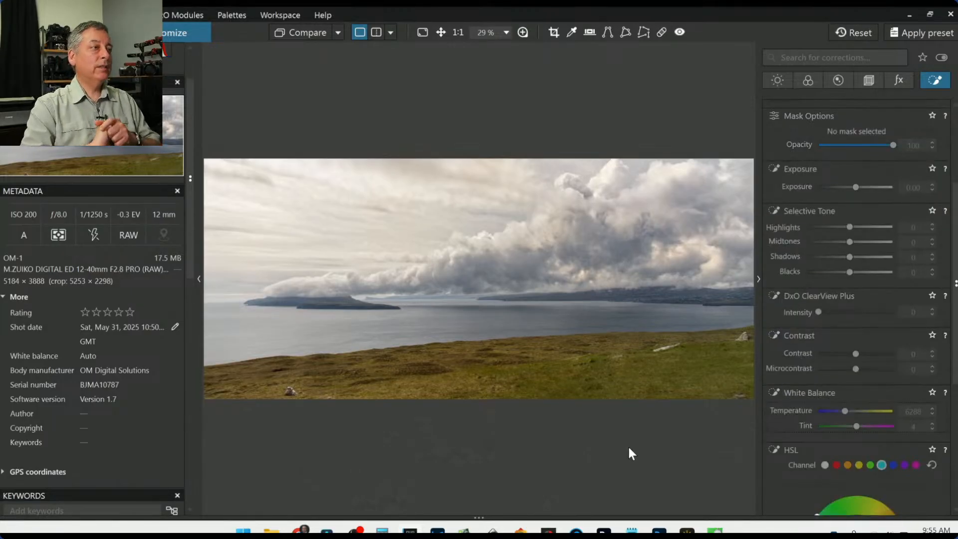
Step: Export the photo to disk with Standard output as a full-size JPEG at quality 93 in the original image folder
right_click(679, 352)
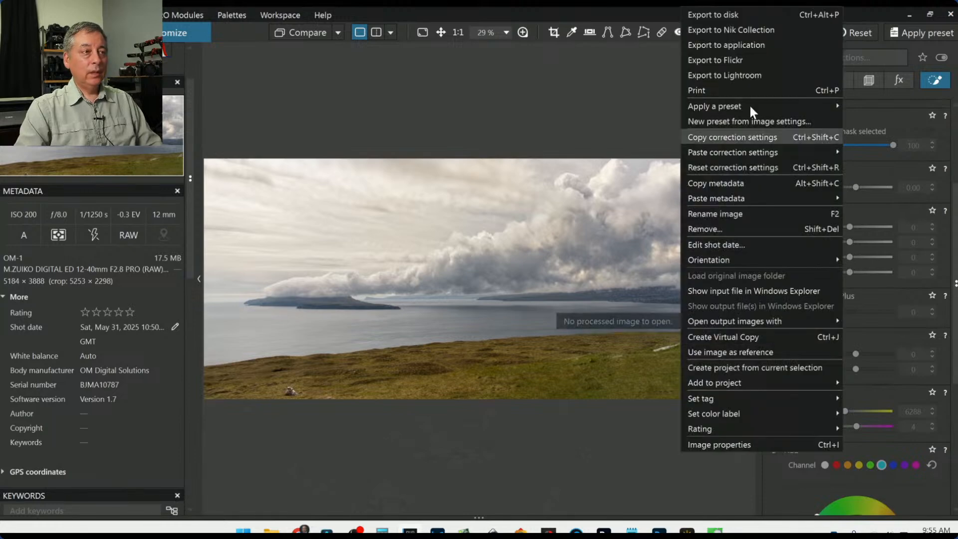
left_click(753, 18)
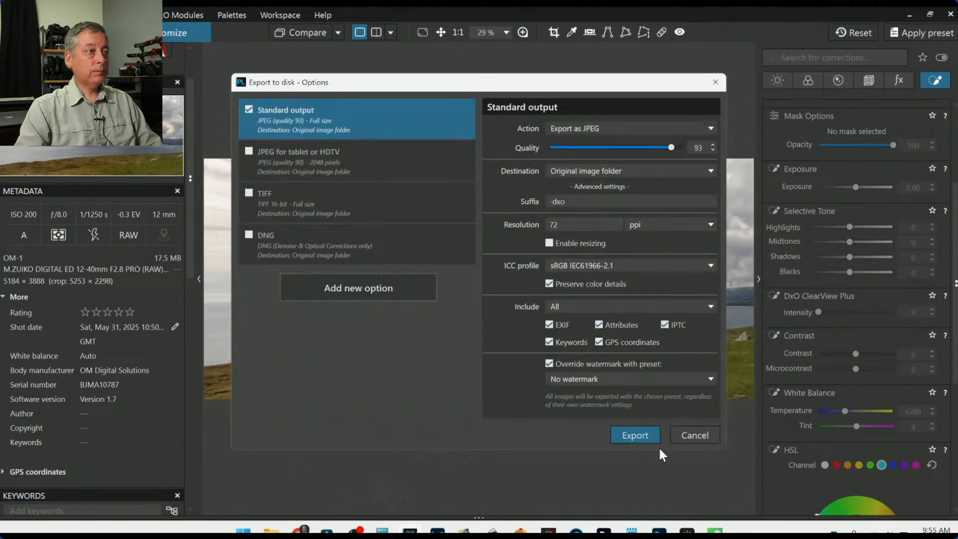
left_click(630, 436)
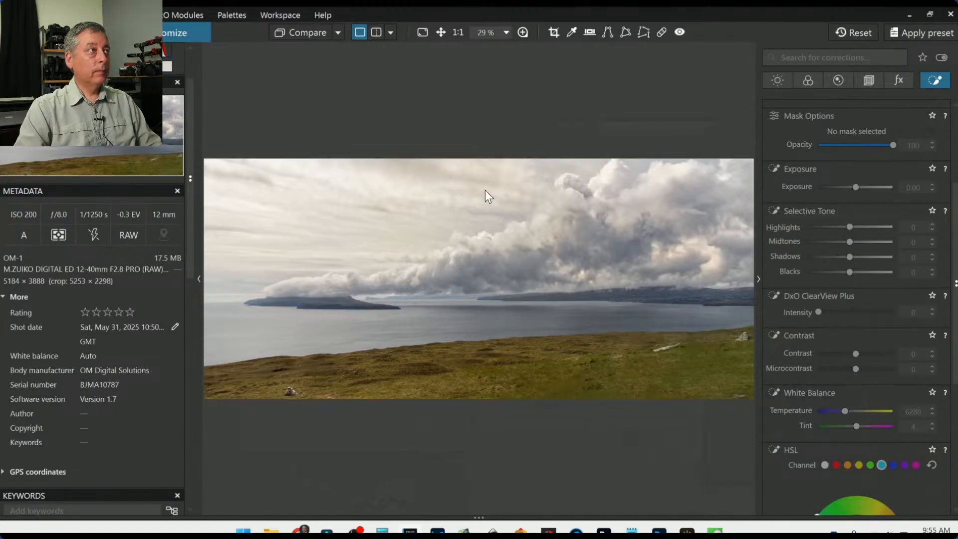
Step: Hide the side palettes to enlarge the photo and reset all its corrections
left_click(336, 30)
left_click(335, 30)
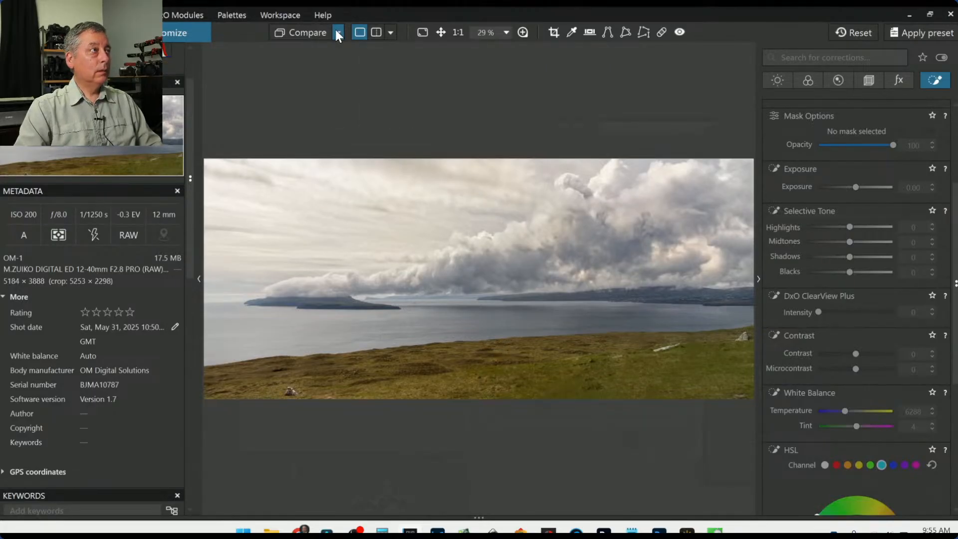
key("F9")
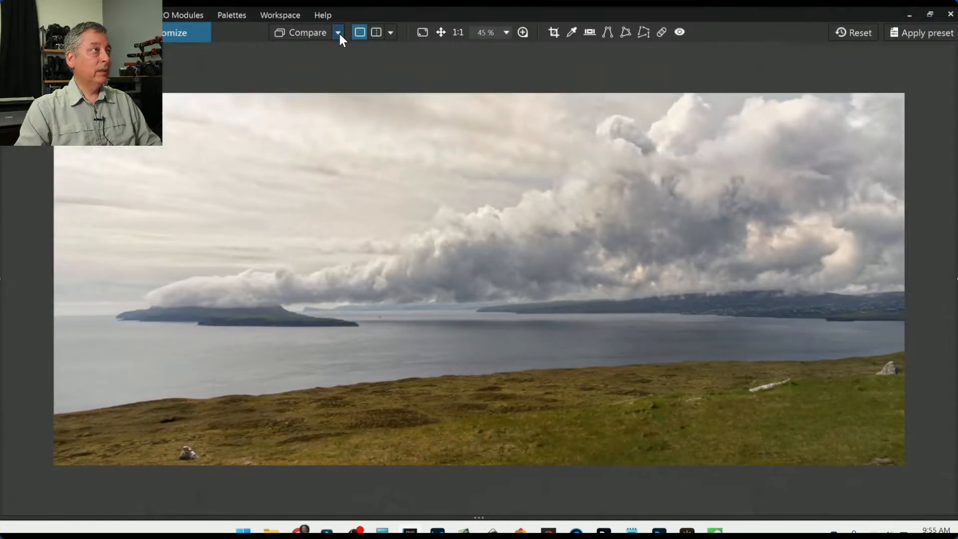
left_click(338, 33)
left_click(338, 33)
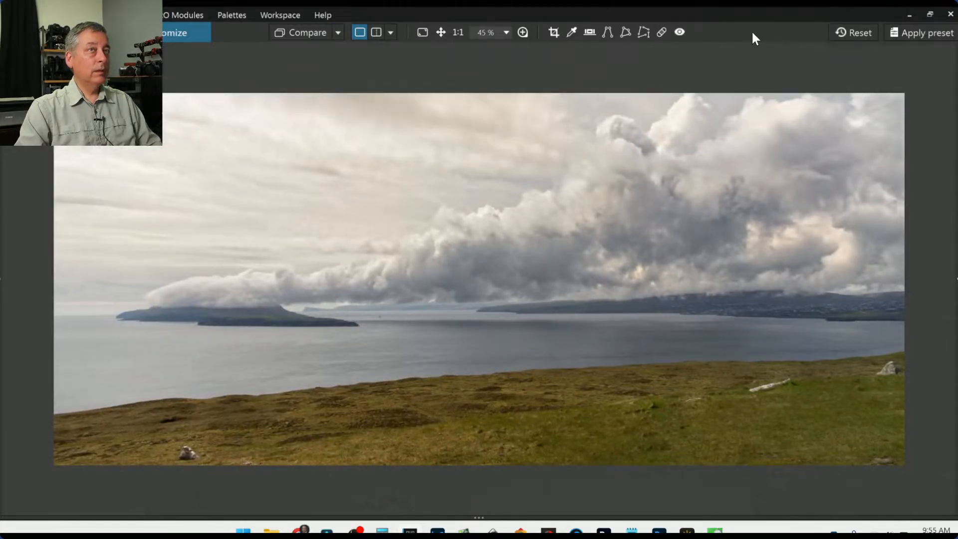
left_click(847, 31)
Step: View the photo against its reference in a stacked split view and in a side-by-side view, fitting both images on screen
left_click(339, 33)
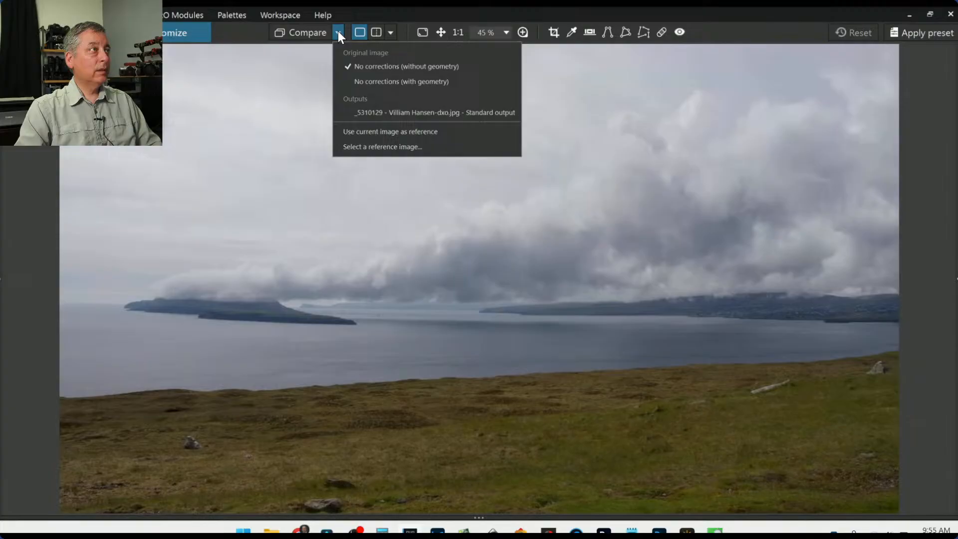
left_click(374, 33)
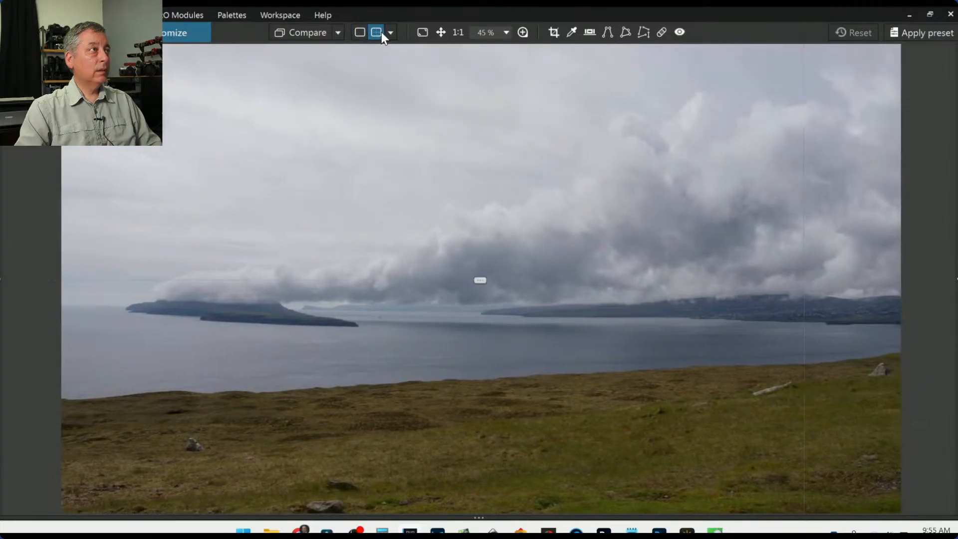
left_click(381, 33)
left_click(381, 33)
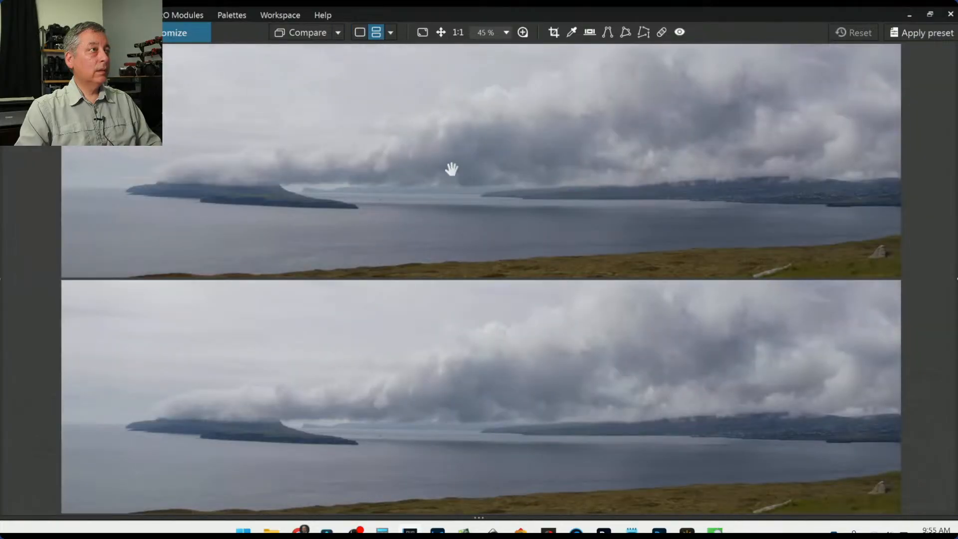
scroll(454, 173, "down", 3)
scroll(579, 396, "down", 3)
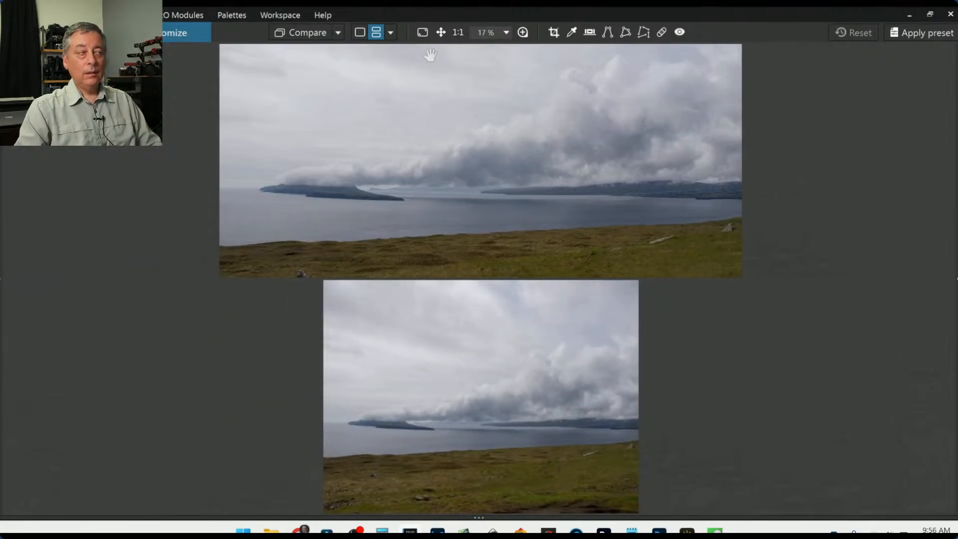
left_click(390, 32)
left_click(399, 51)
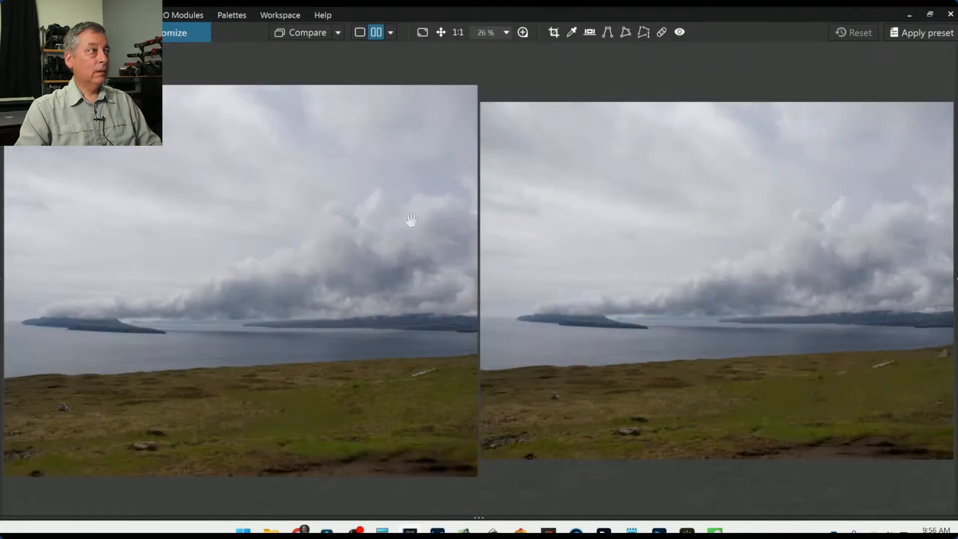
scroll(626, 260, "up", 2)
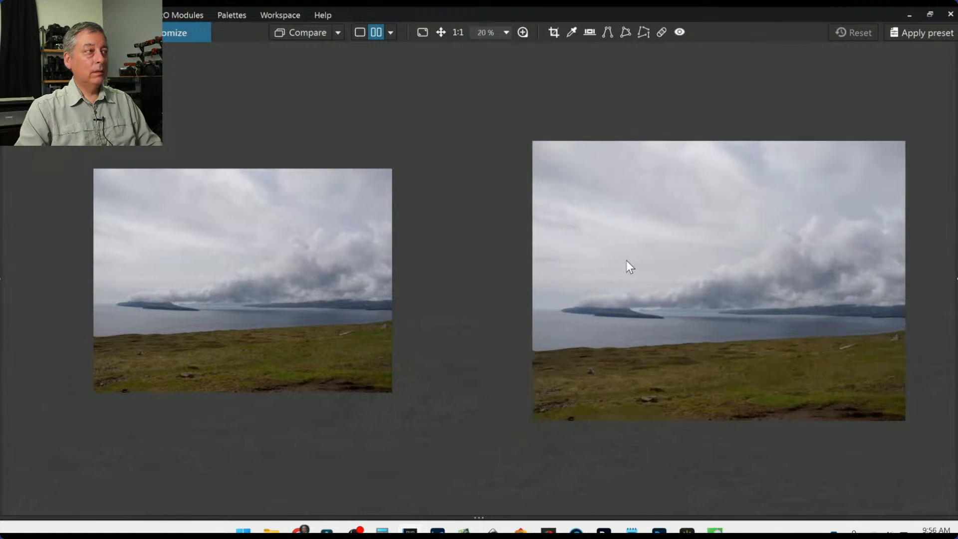
Step: Compare the uncorrected photo with its exported JPEG side by side and in a left/right split view, sweeping the divider across both versions
left_click(338, 32)
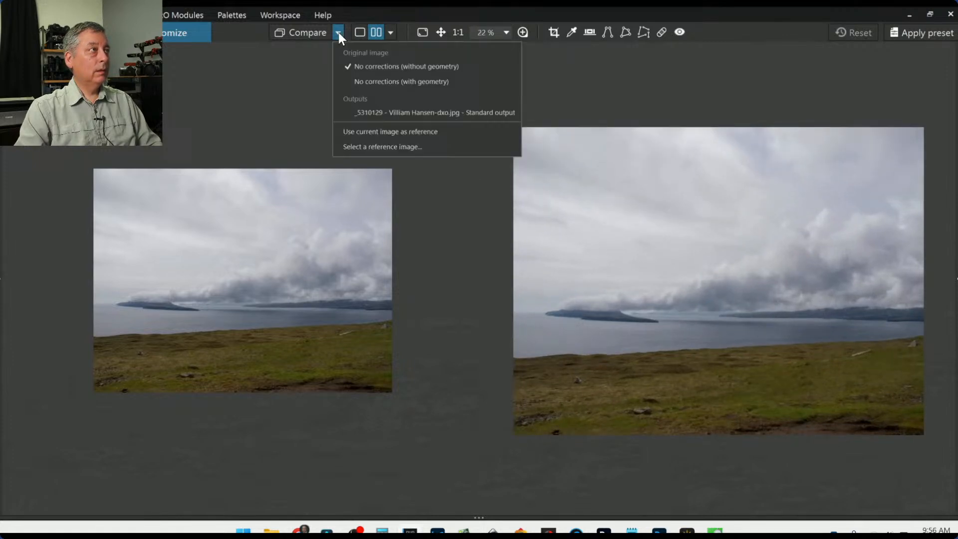
left_click(347, 110)
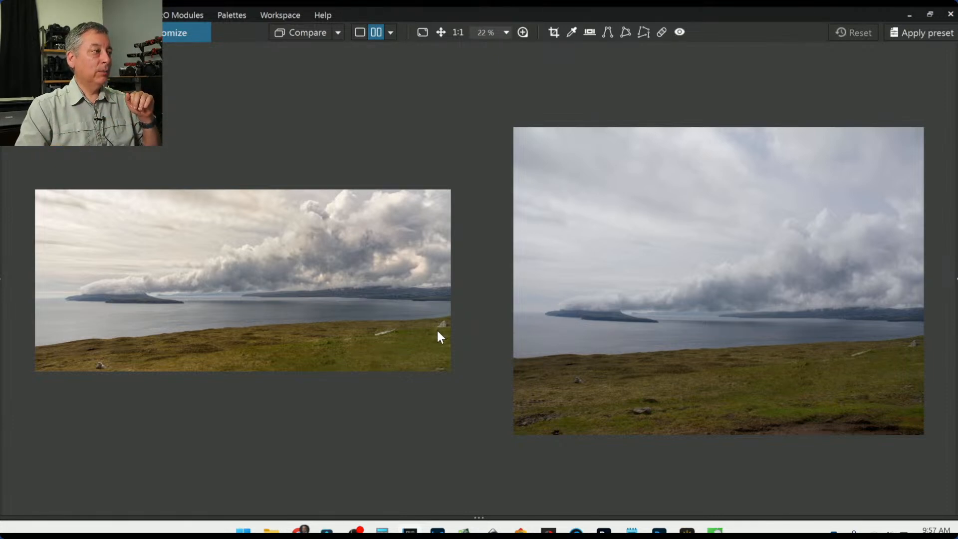
left_click(393, 32)
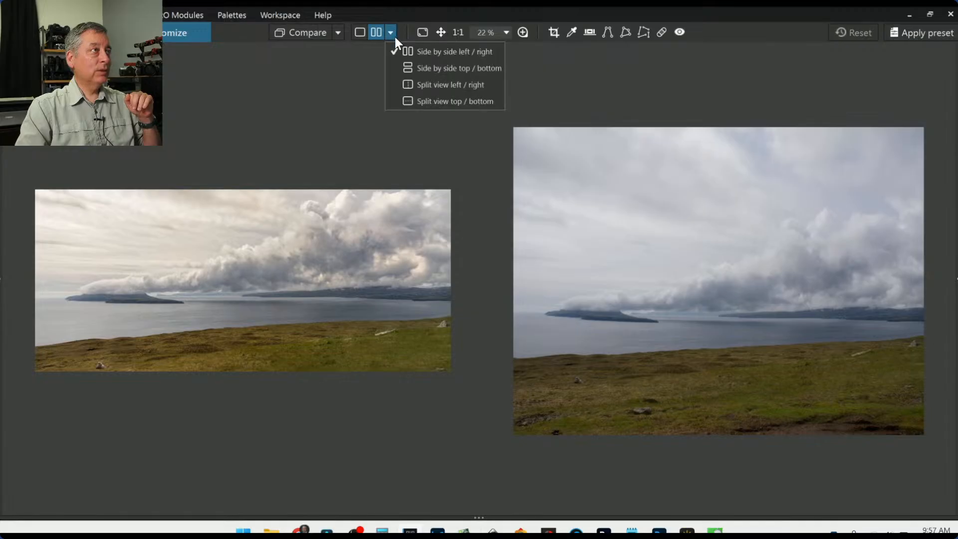
left_click(406, 84)
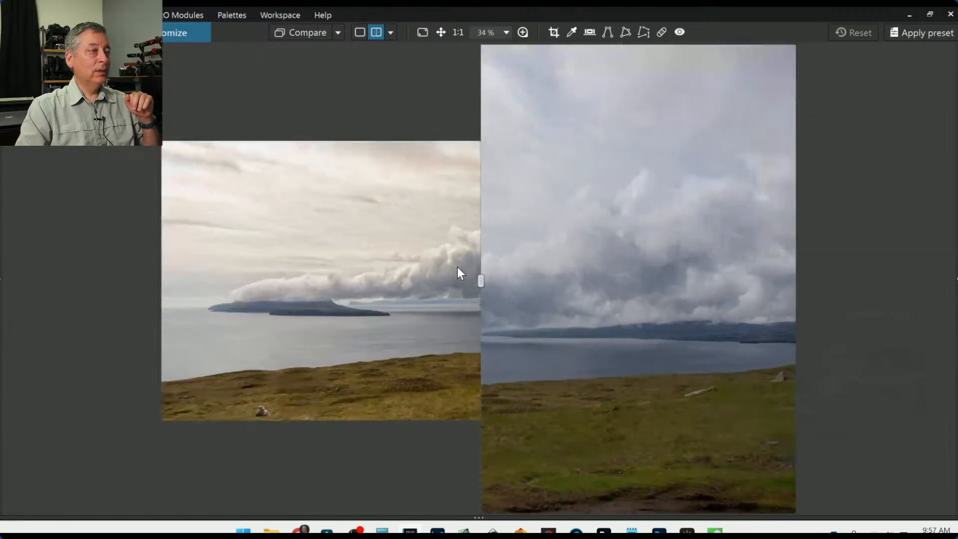
left_click_drag(480, 280, 92, 281)
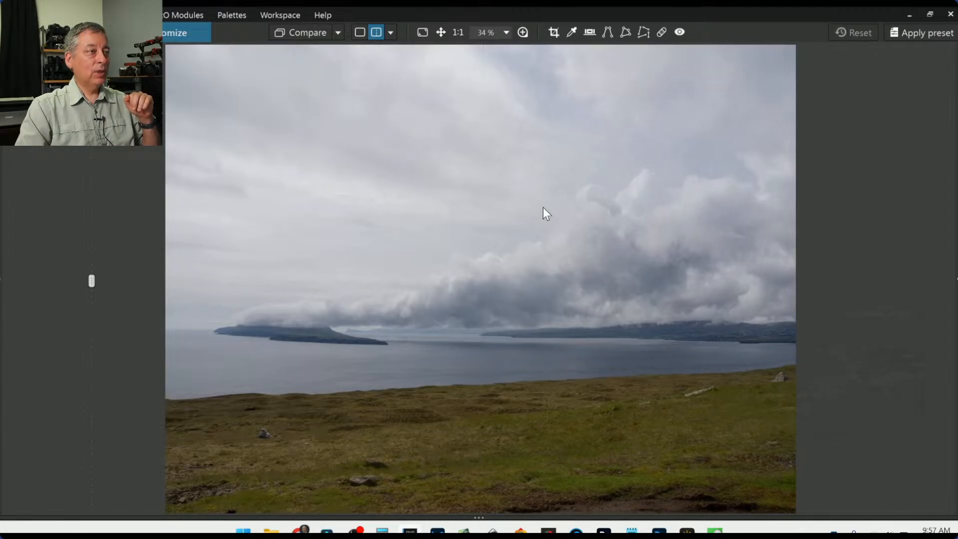
left_click_drag(91, 281, 849, 300)
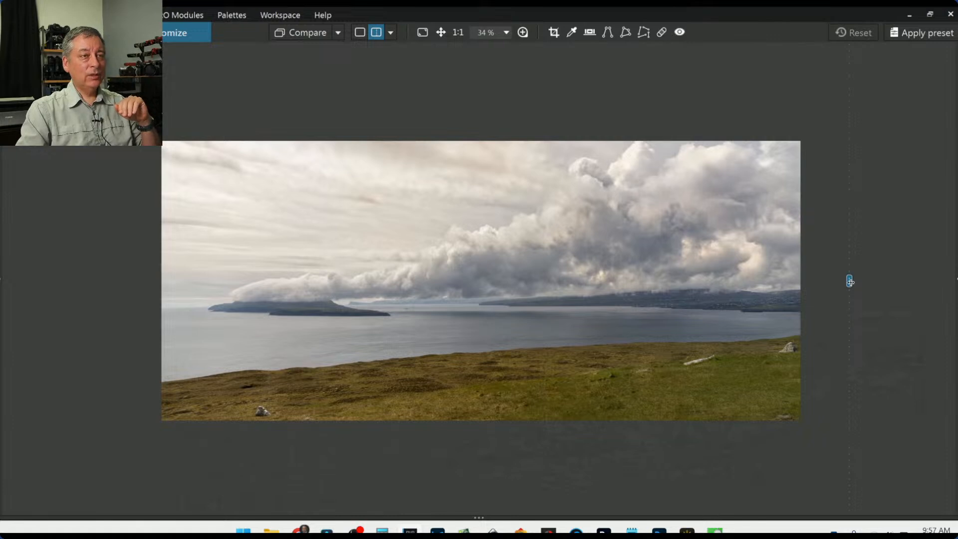
left_click_drag(850, 282, 924, 291)
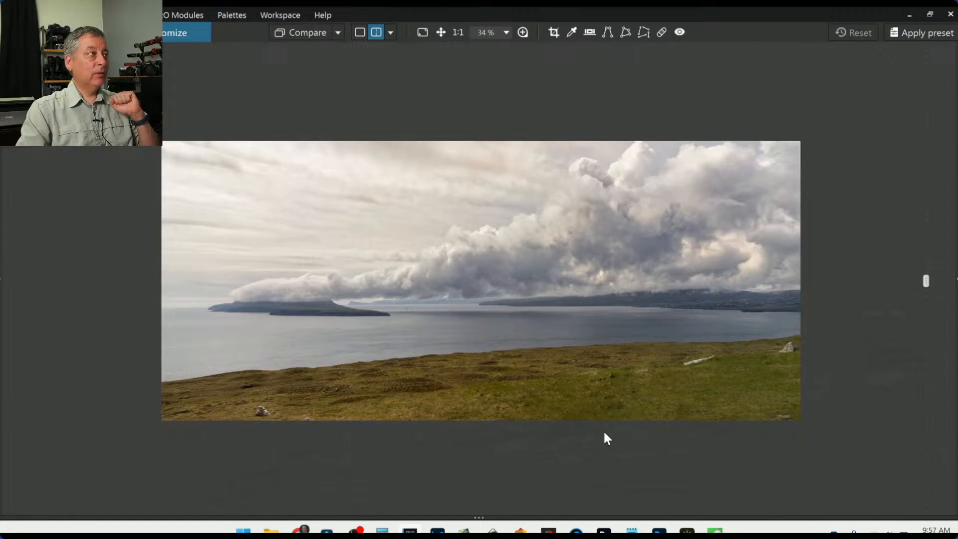
Step: Open the lakeside dock RAW photo for editing in single-image view and apply the customized 0000 default preset
key("ctrl+l")
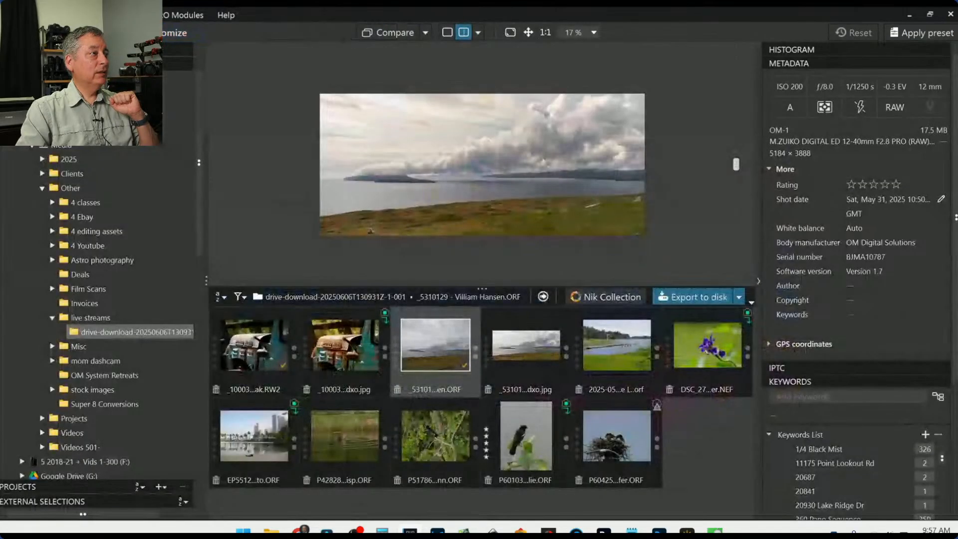
left_click(625, 369)
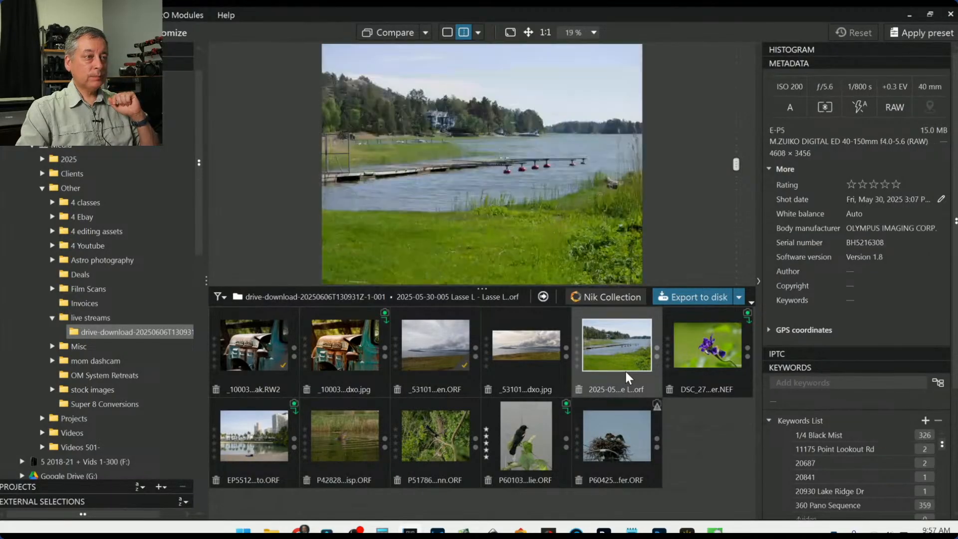
double_click(625, 369)
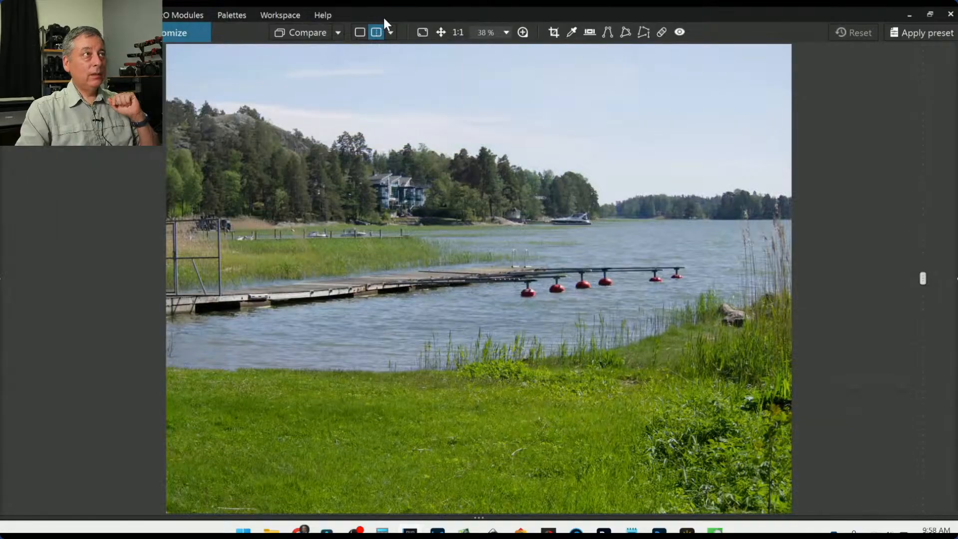
left_click(359, 32)
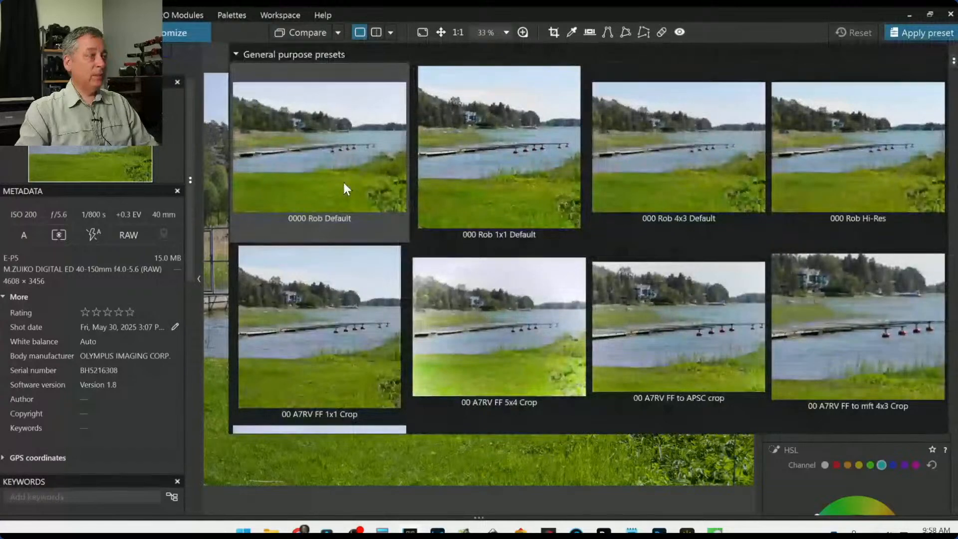
left_click(344, 184)
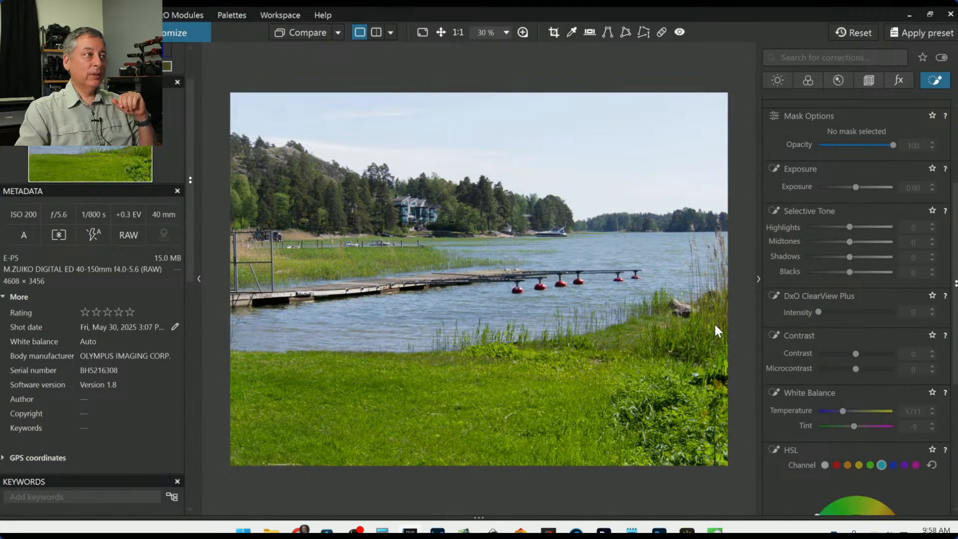
Step: Set the crop's aspect ratio to 16 × 7 and shift the crop frame upward to take in more sky
left_click(870, 81)
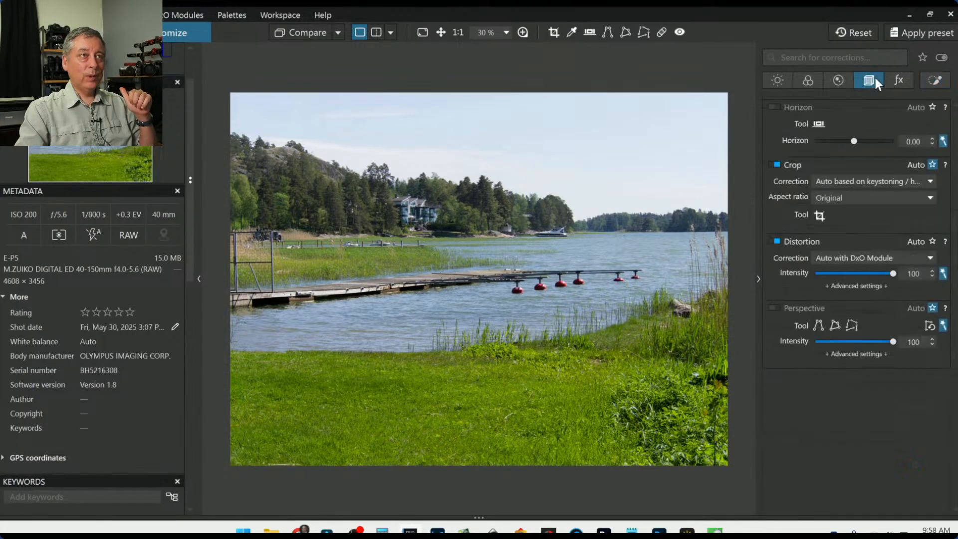
left_click(862, 196)
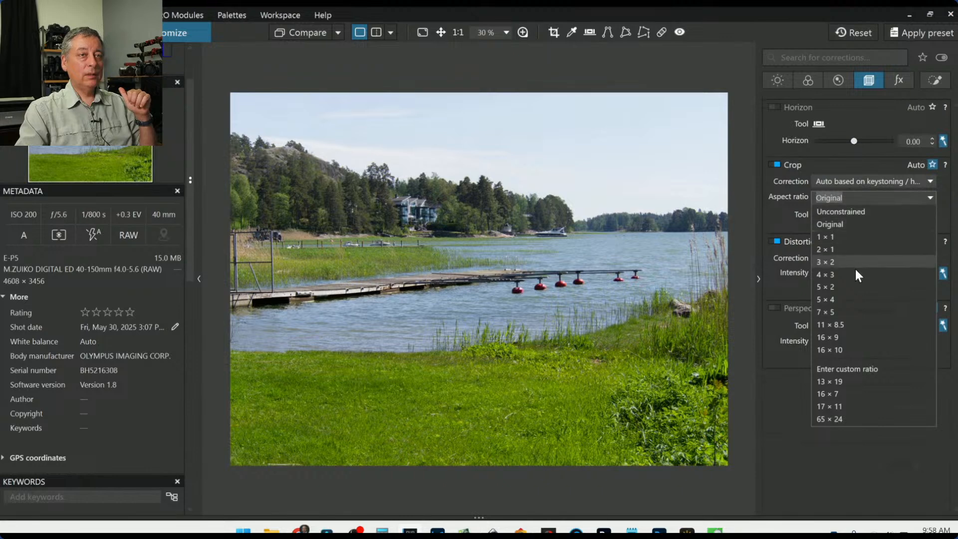
left_click(849, 392)
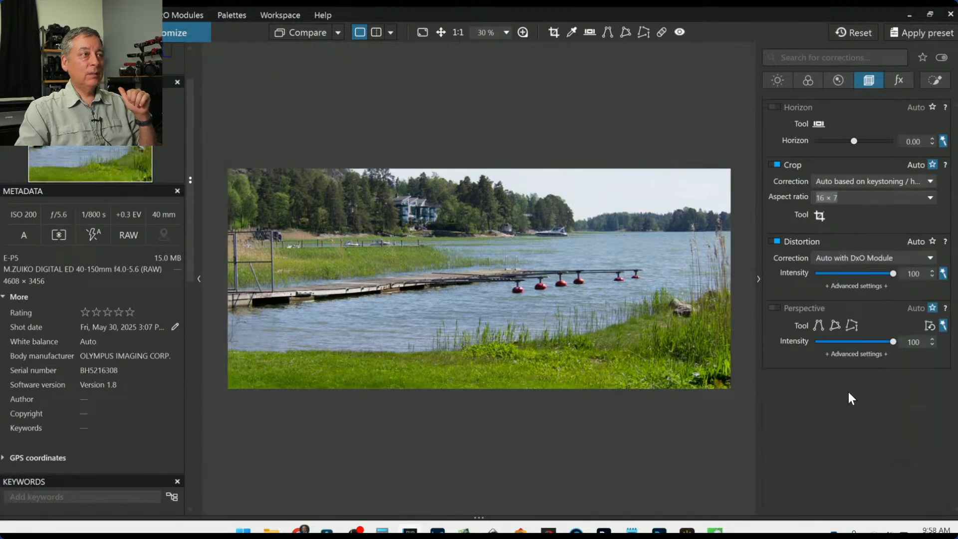
left_click(821, 215)
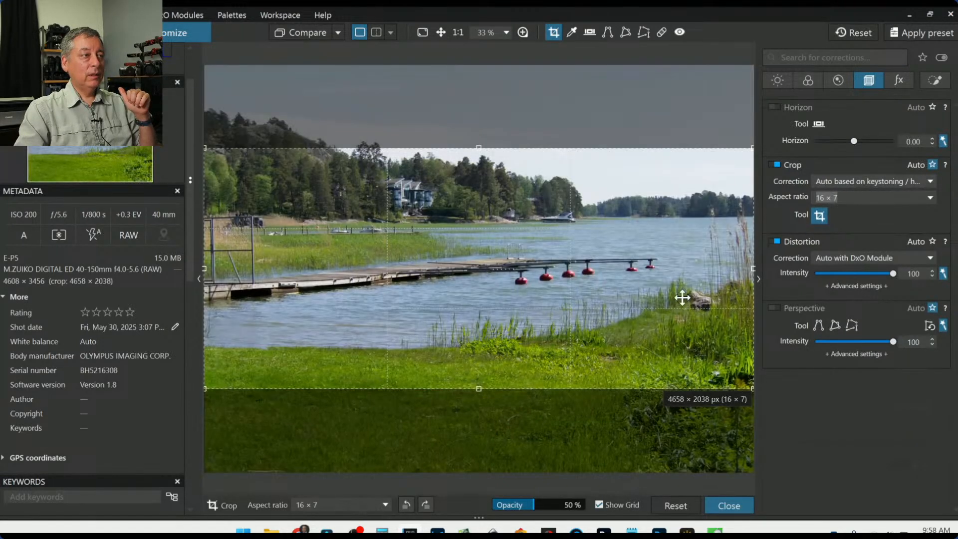
left_click_drag(682, 297, 495, 274)
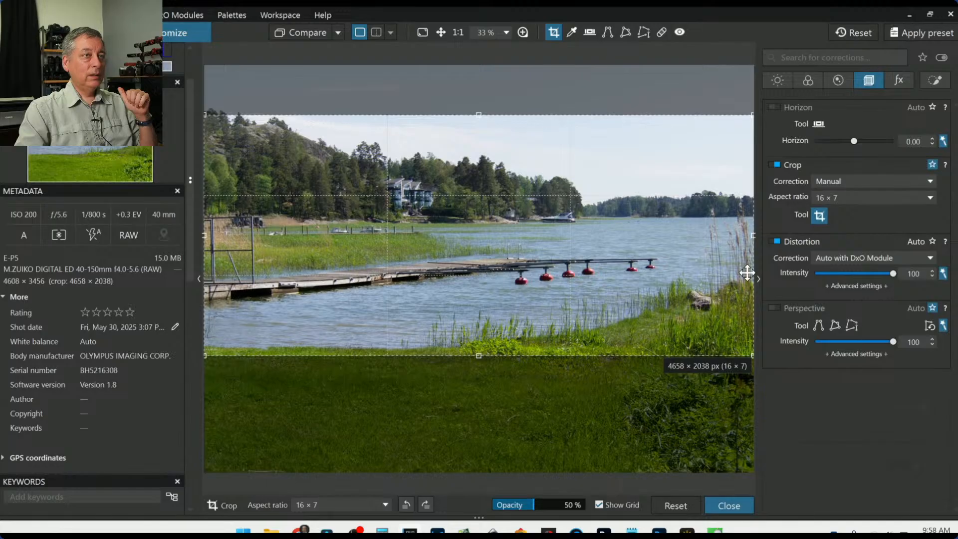
Step: Set the horizon to -0.10 and reframe the crop higher at 4621 × 2022 px, trimming the photo's right edge
left_click(856, 141)
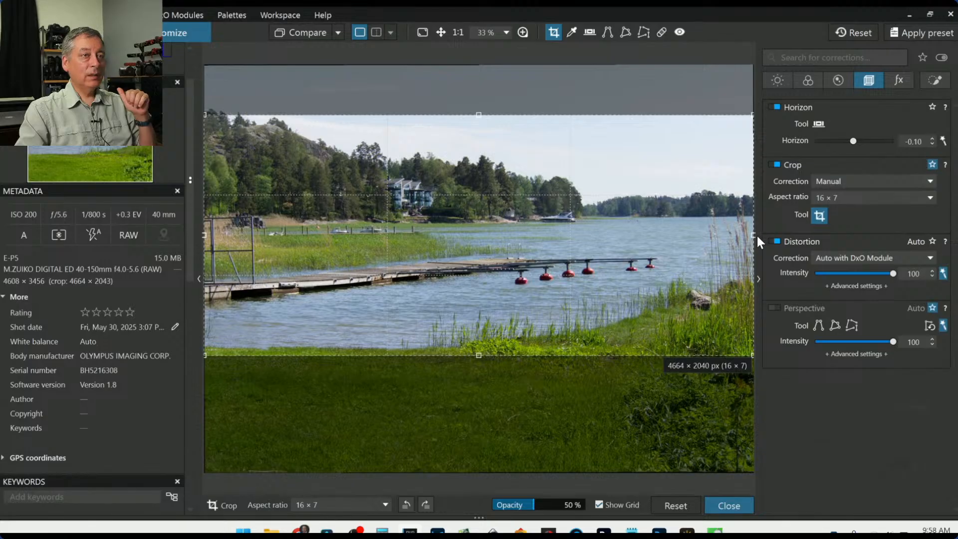
left_click_drag(753, 236, 747, 236)
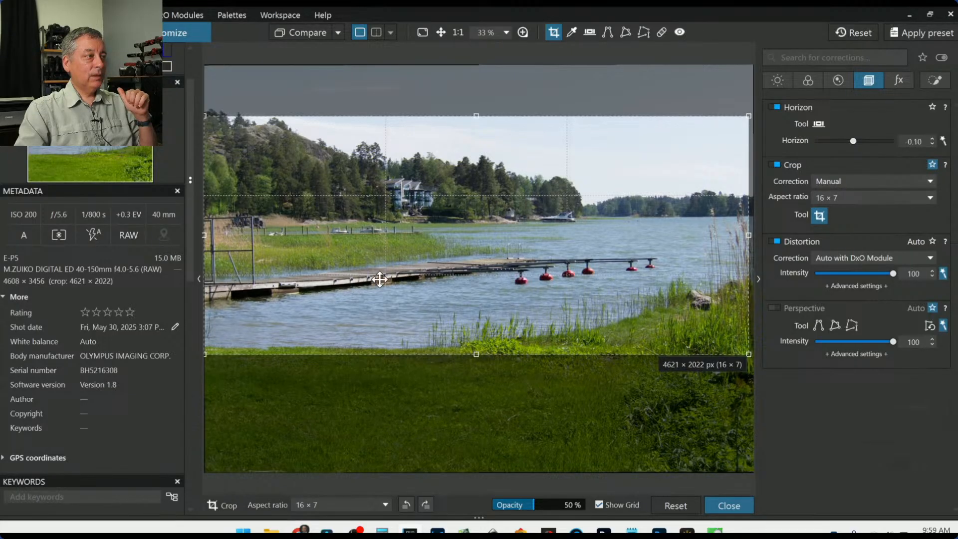
left_click_drag(459, 303, 462, 284)
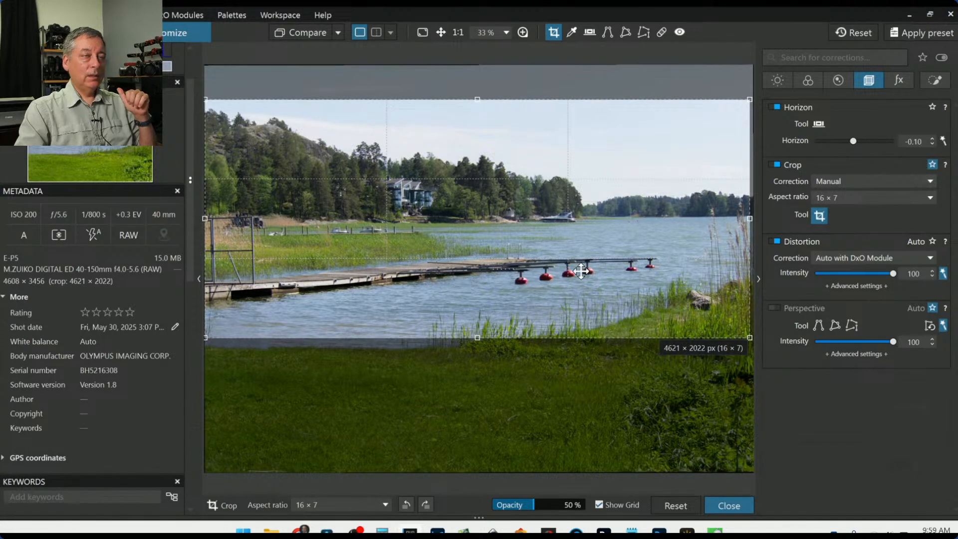
key("Return")
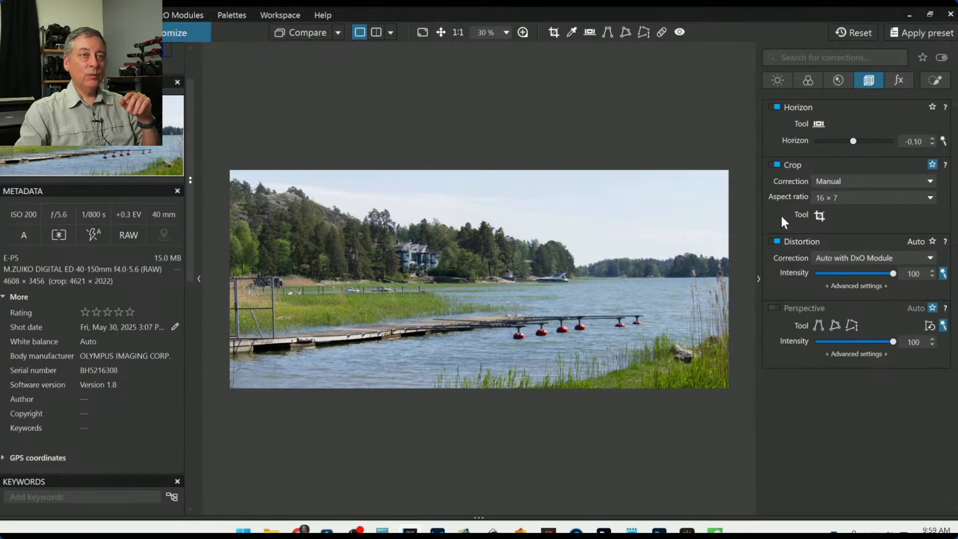
Step: Tighten the crop to 4072 × 1781 px by cutting off the metal frame on the photo's left side
left_click(818, 216)
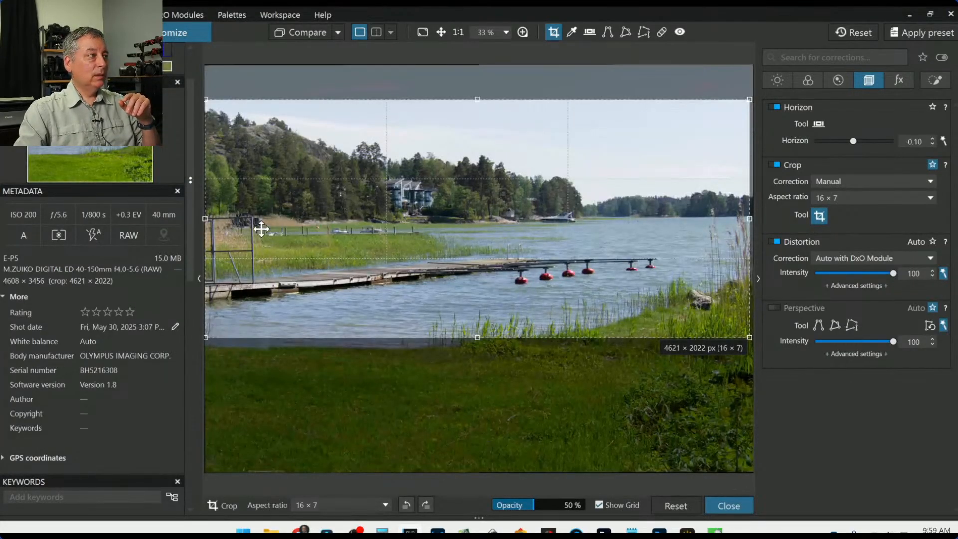
left_click_drag(205, 218, 269, 219)
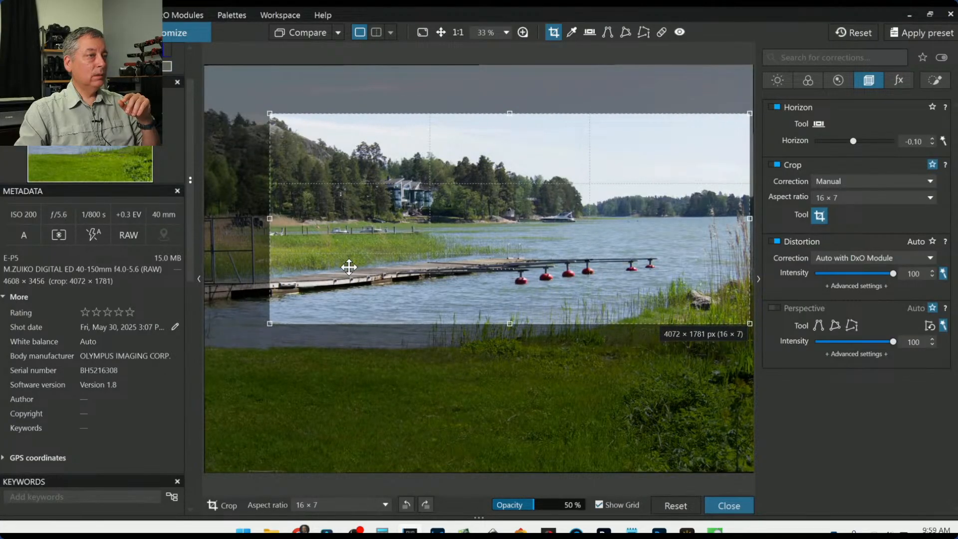
left_click_drag(348, 266, 348, 274)
key("Return")
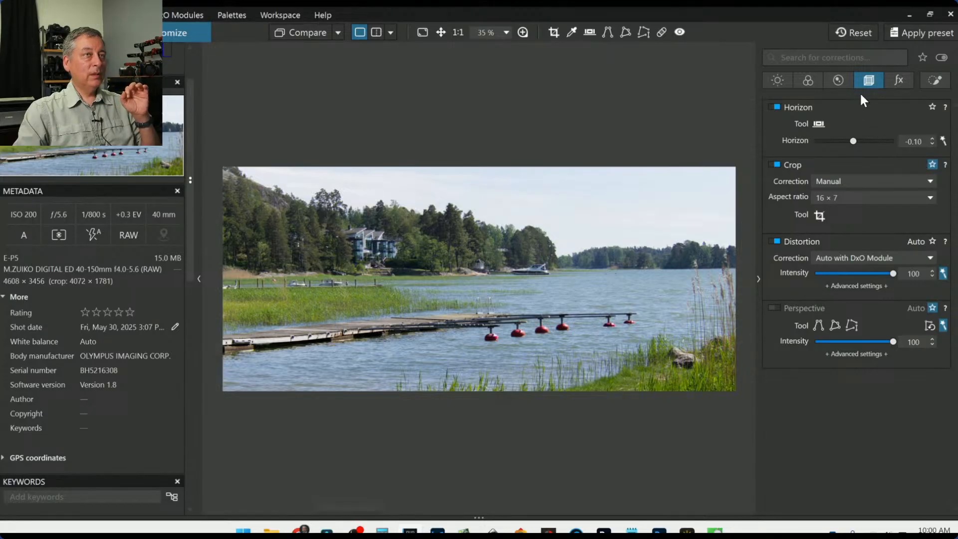
Step: Warm the photo by setting the RAW White Balance temperature to 6211
left_click(815, 80)
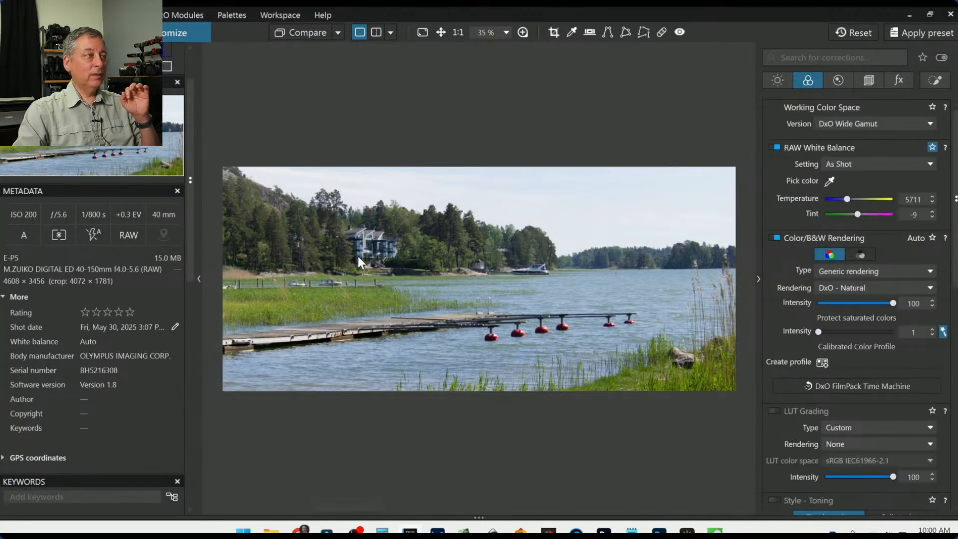
scroll(358, 256, "up", 5)
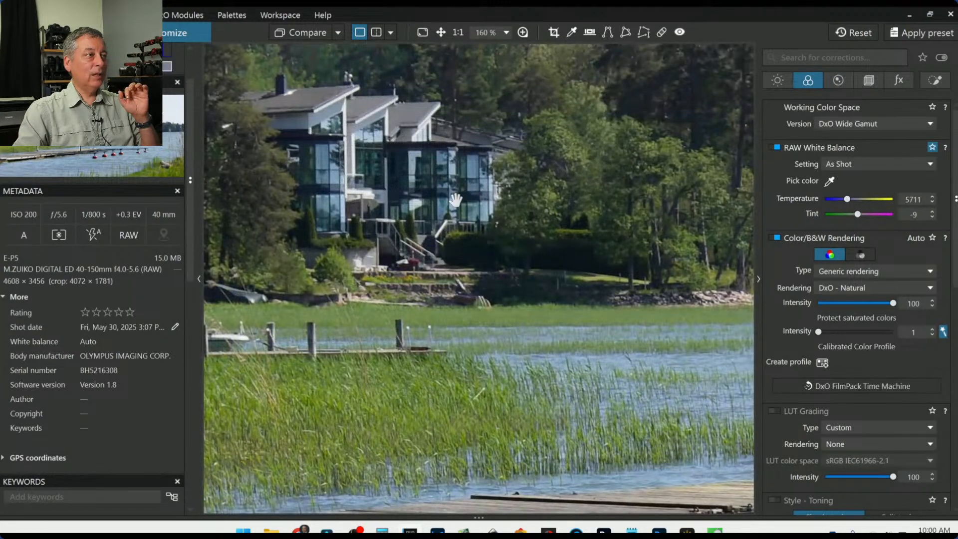
scroll(459, 199, "down", 5)
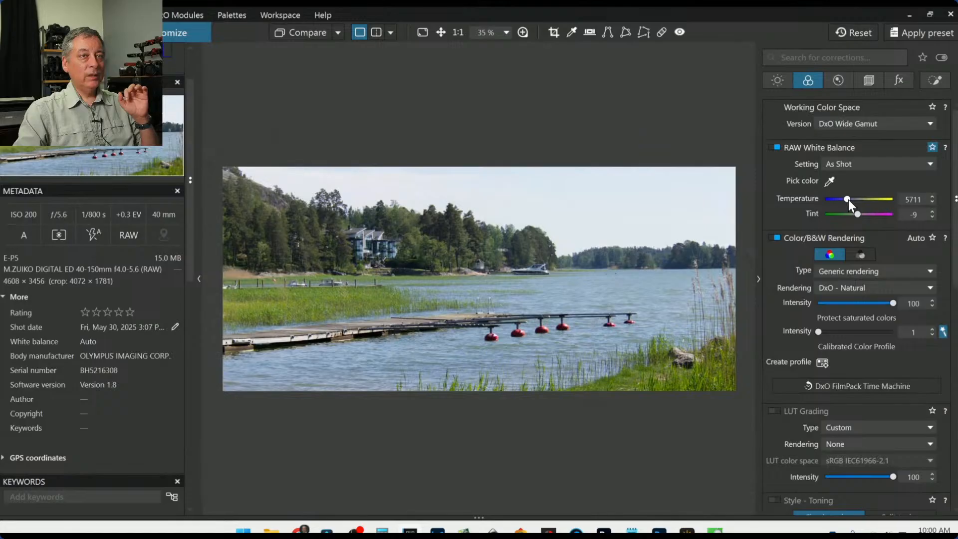
scroll(848, 199, "up", 1)
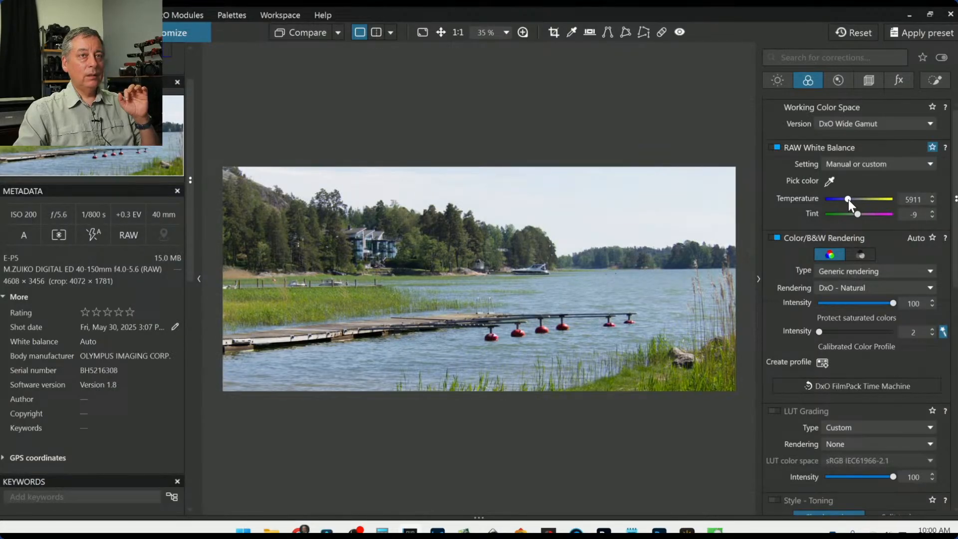
scroll(848, 200, "up", 1)
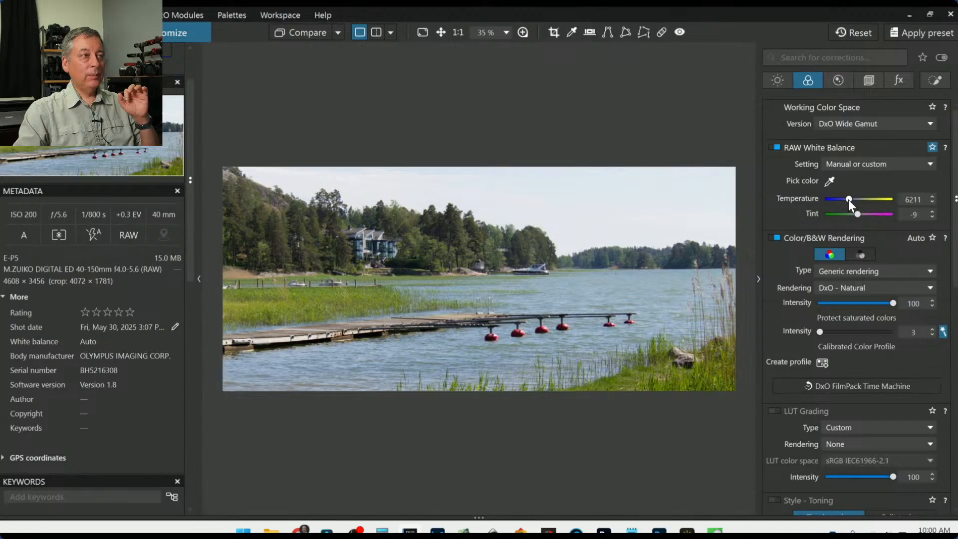
scroll(848, 199, "down", 1)
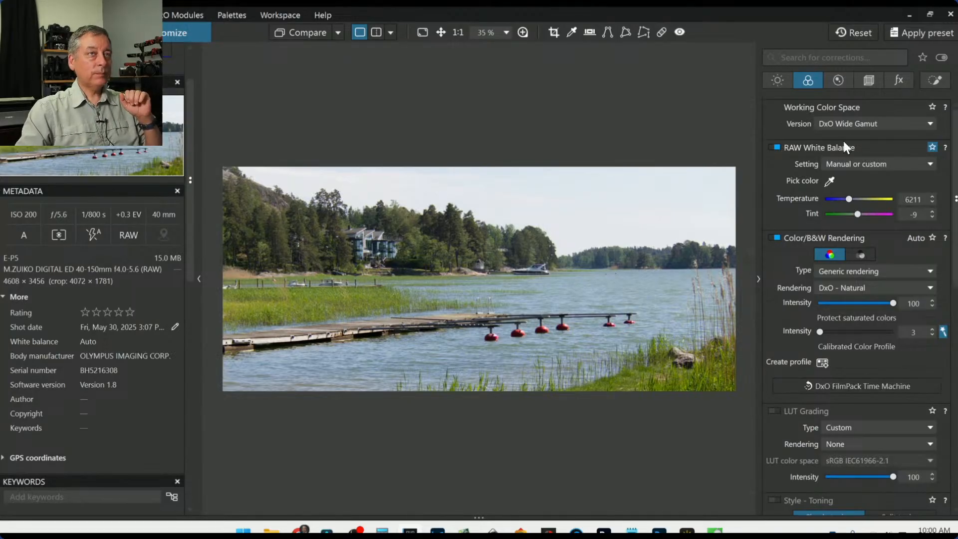
Step: Add a control line local adjustment over the sky, sample the sky tone, and set its Luma selectivity to 55
left_click(938, 82)
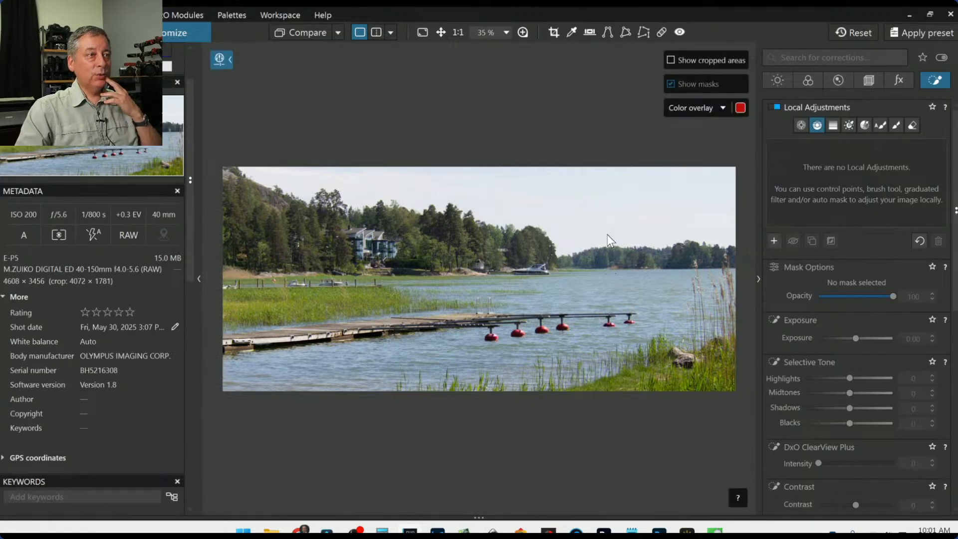
left_click_drag(606, 233, 607, 303)
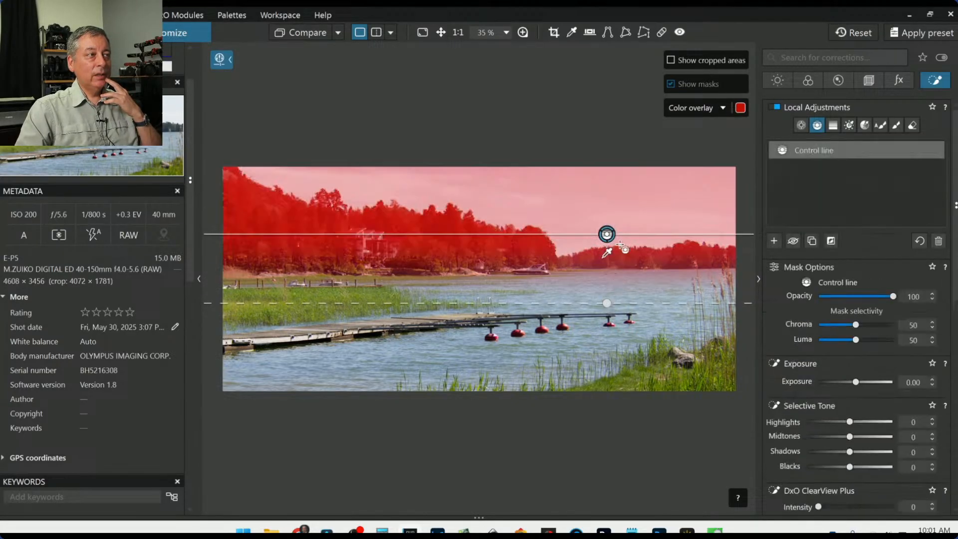
left_click_drag(602, 228, 601, 198)
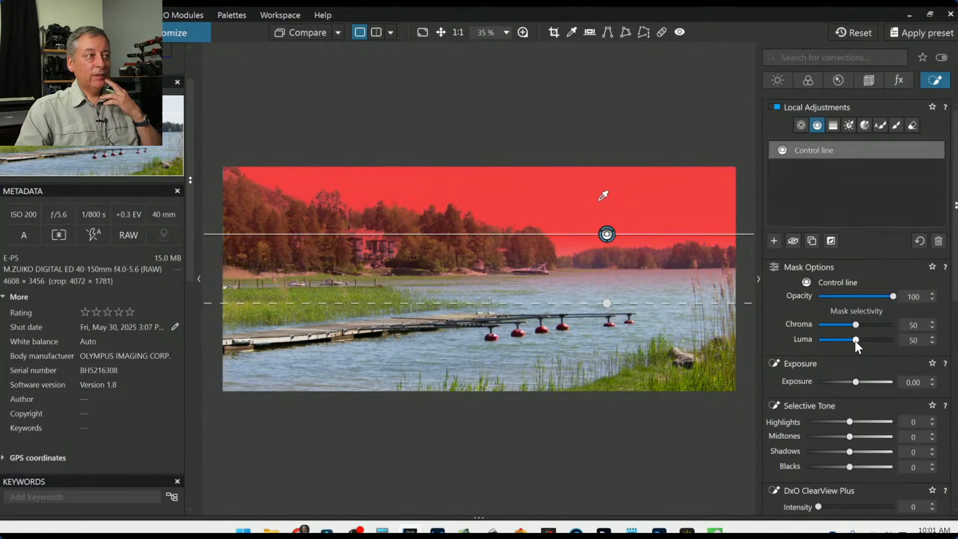
scroll(854, 340, "up", 1)
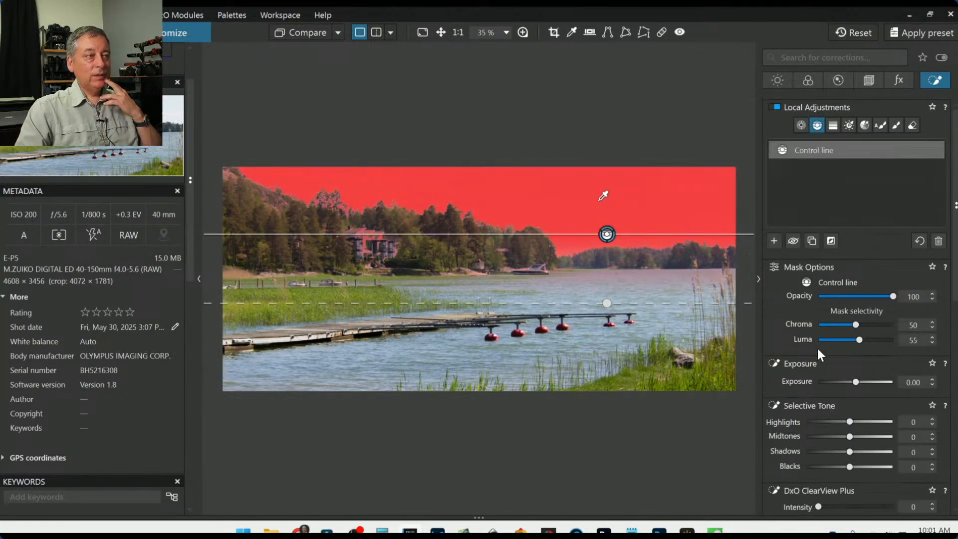
scroll(838, 398, "down", 5)
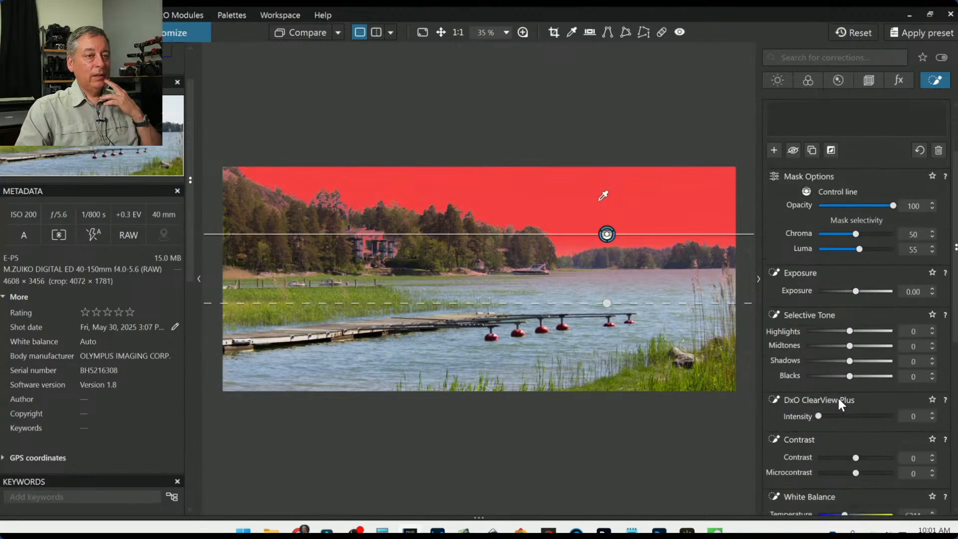
Step: Set the sky mask's ClearView Plus intensity to 49, Highlights to -30 and Microcontrast to 72
left_click(855, 355)
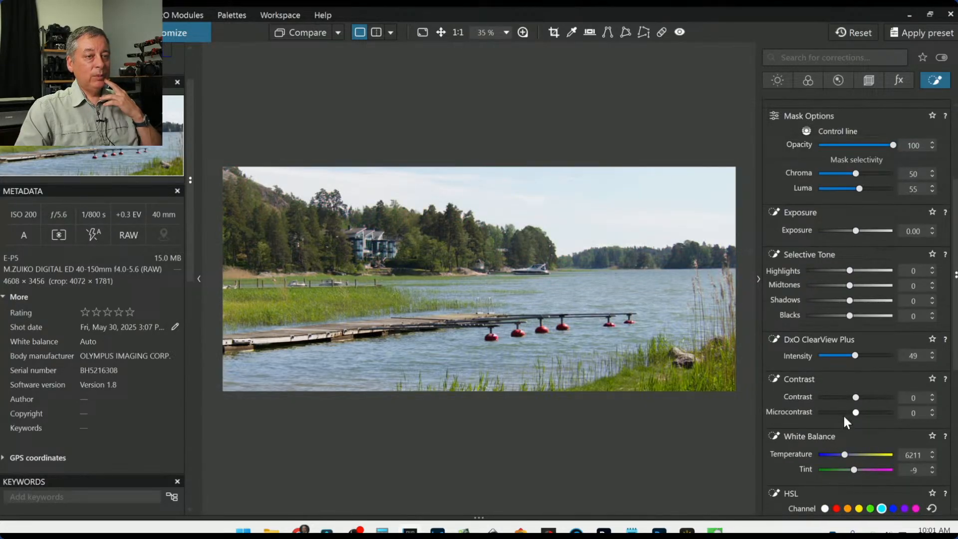
left_click_drag(855, 414, 861, 414)
left_click(840, 270)
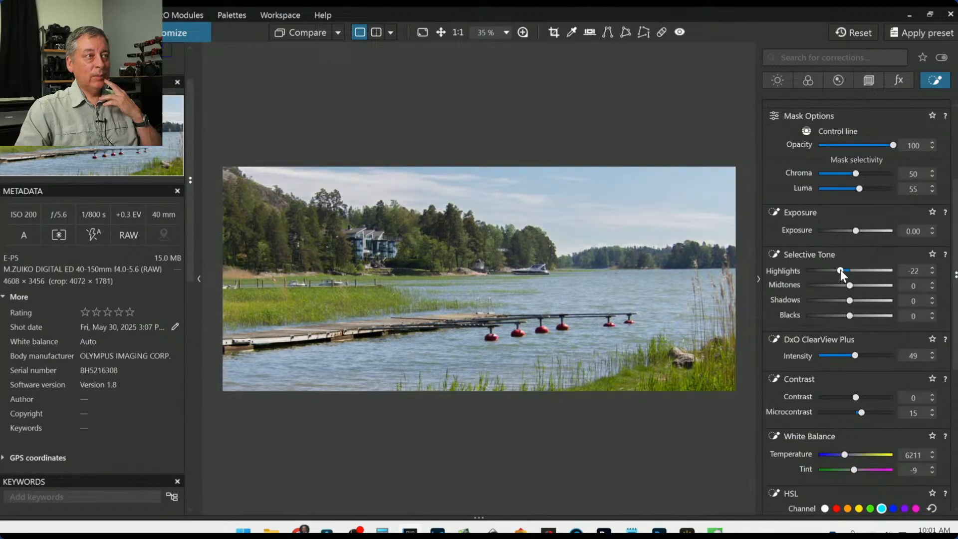
left_click_drag(840, 270, 837, 271)
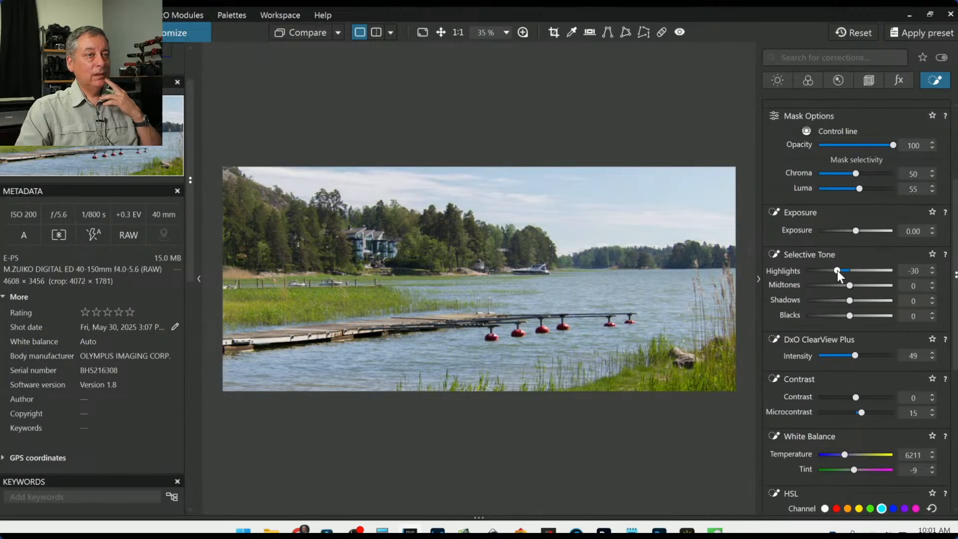
left_click_drag(861, 413, 887, 418)
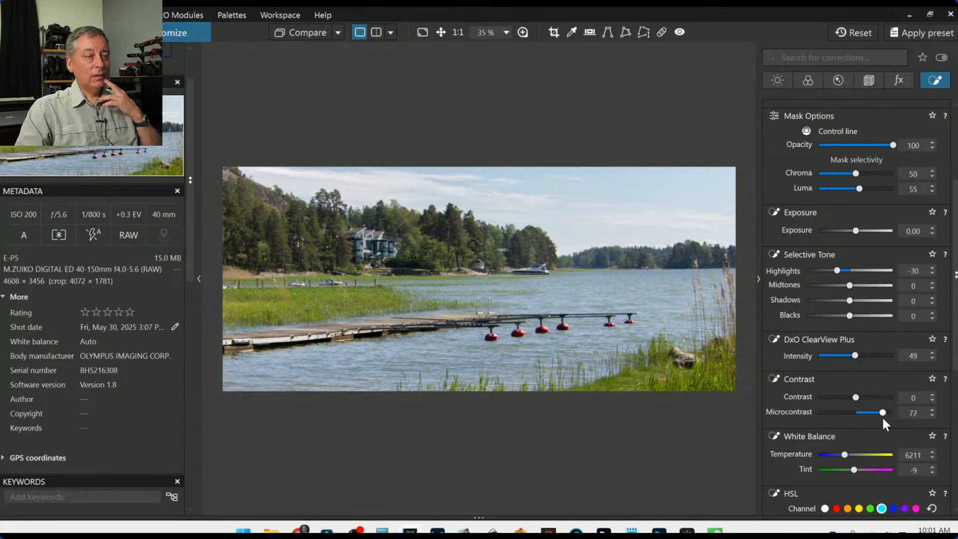
Step: On the sky control line, lower Highlights to -36 and set the cyan HSL channel to Saturation 67 and Luminance -23
left_click_drag(836, 270, 834, 269)
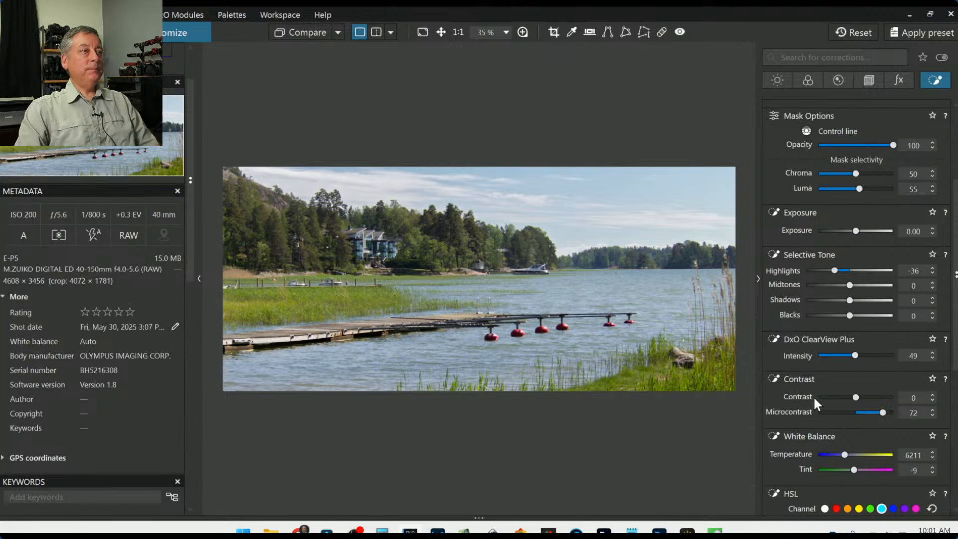
scroll(804, 396, "down", 3)
scroll(804, 391, "down", 2)
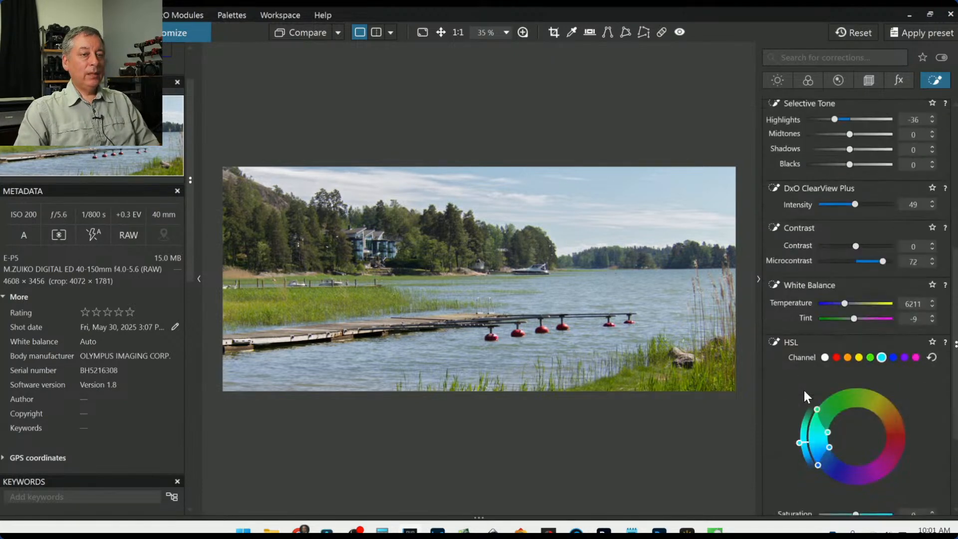
scroll(864, 372, "down", 3)
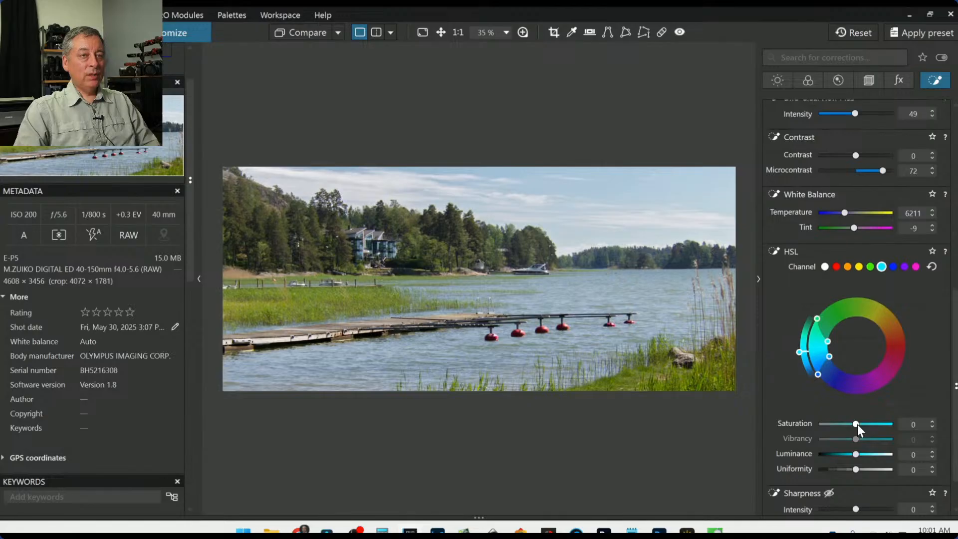
left_click_drag(857, 424, 848, 454)
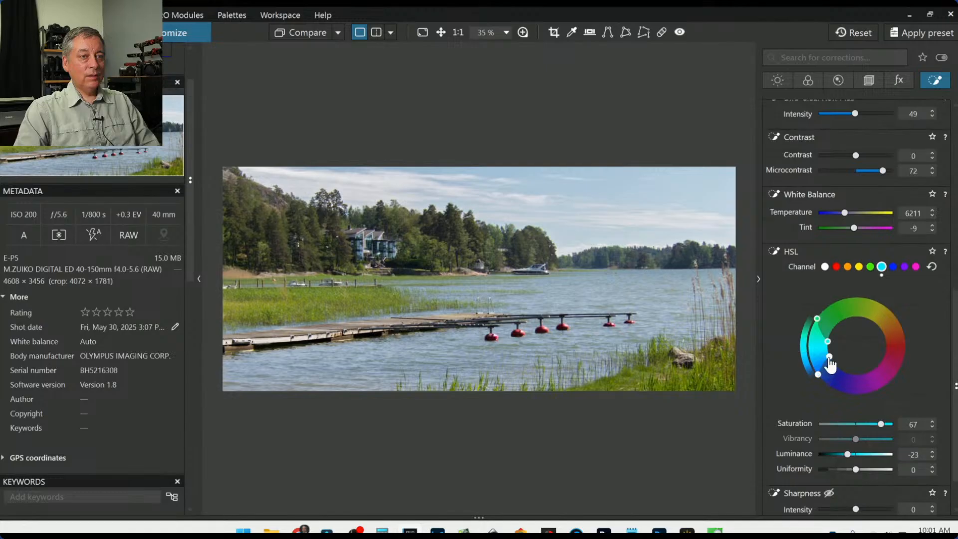
Step: Extend the cyan channel's hue range toward blue on the HSL wheel and deselect the sky mask
left_click_drag(830, 366, 835, 369)
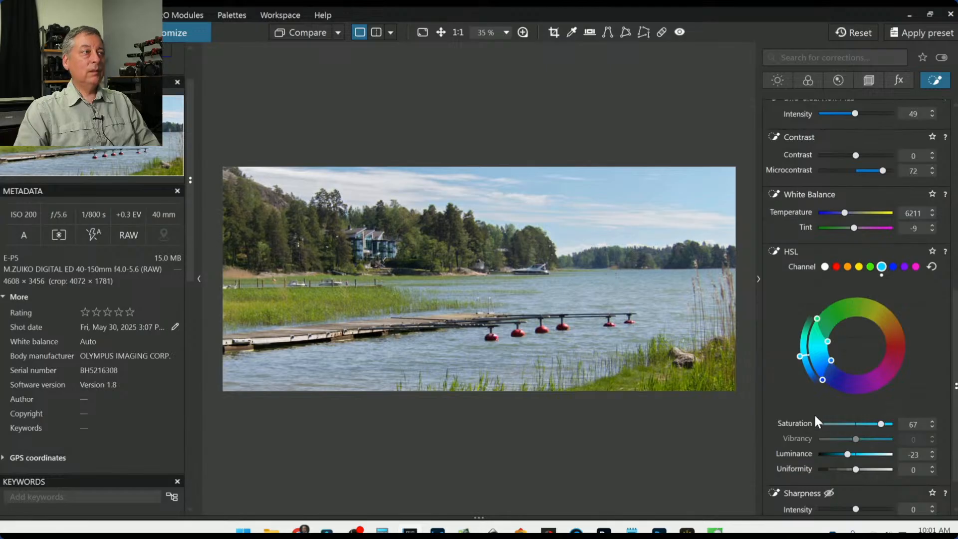
mouse_move(729, 405)
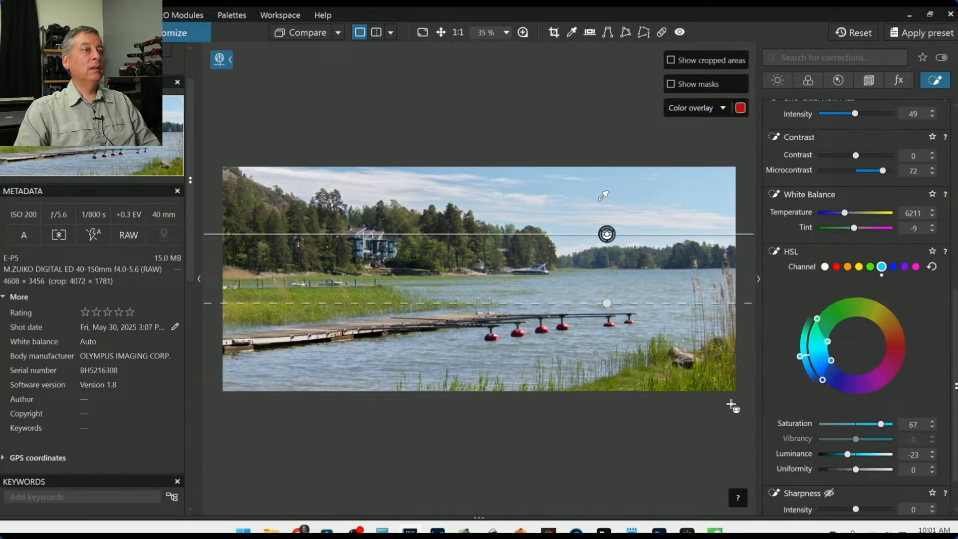
key("Escape")
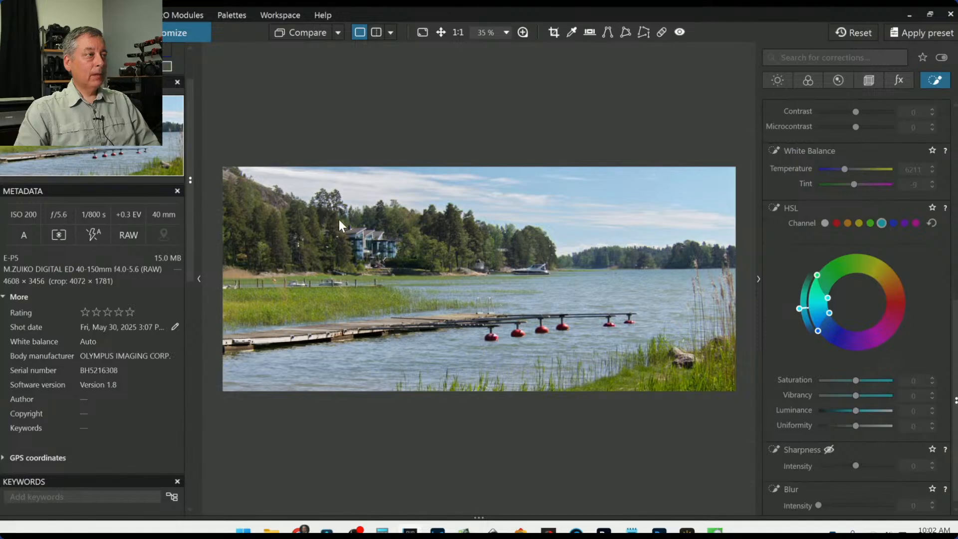
scroll(800, 255, "up", 8)
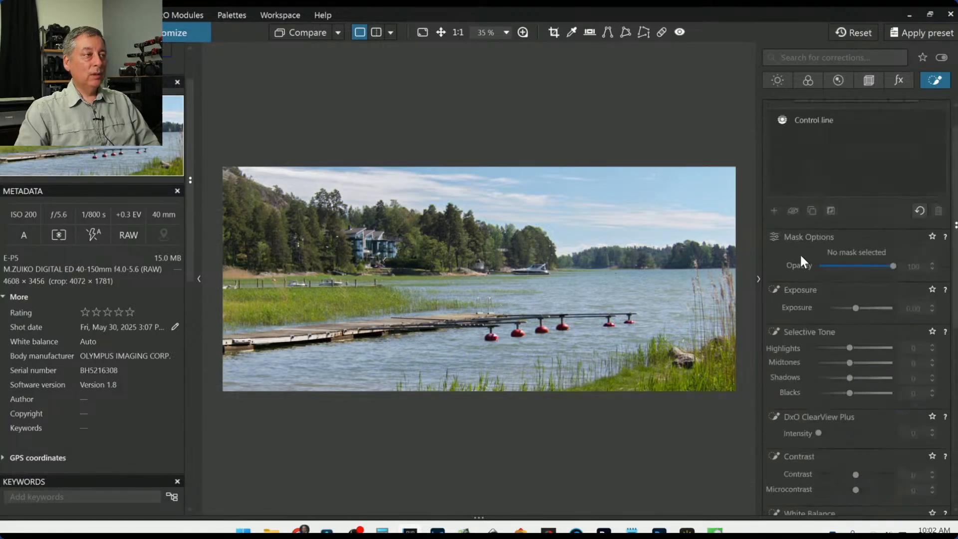
left_click(800, 126)
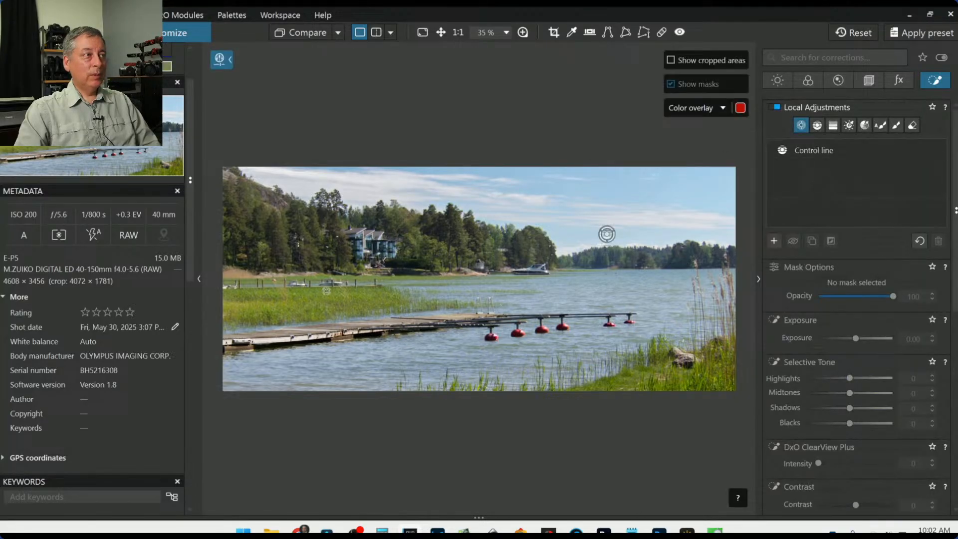
left_click(374, 250)
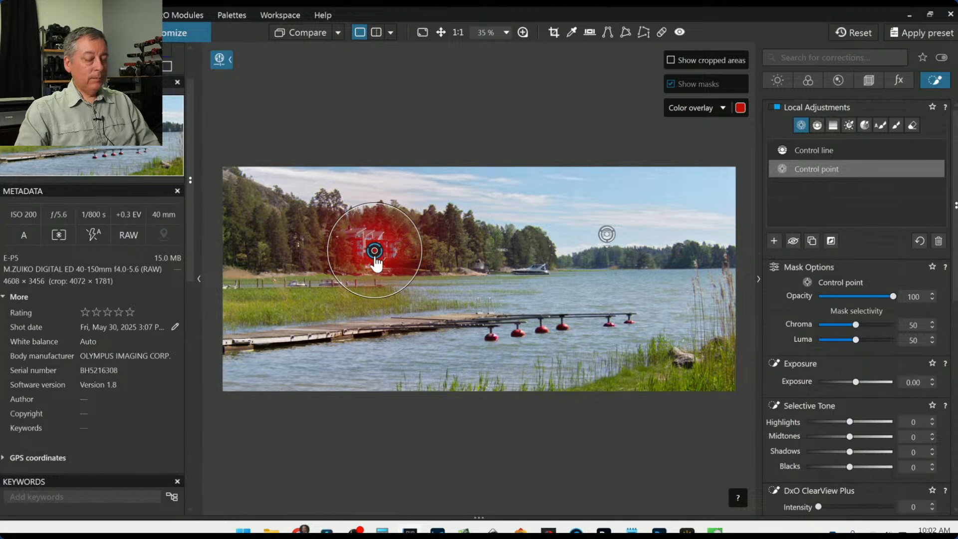
key("Delete")
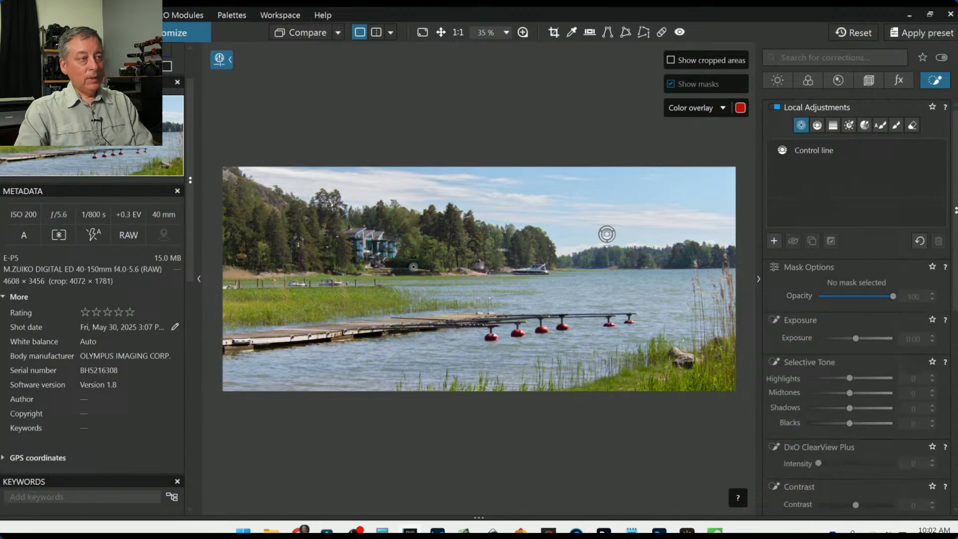
Step: Add a slightly tilted control line over the water and foreground, with its fade ending in the lower sky above the treeline
left_click(813, 125)
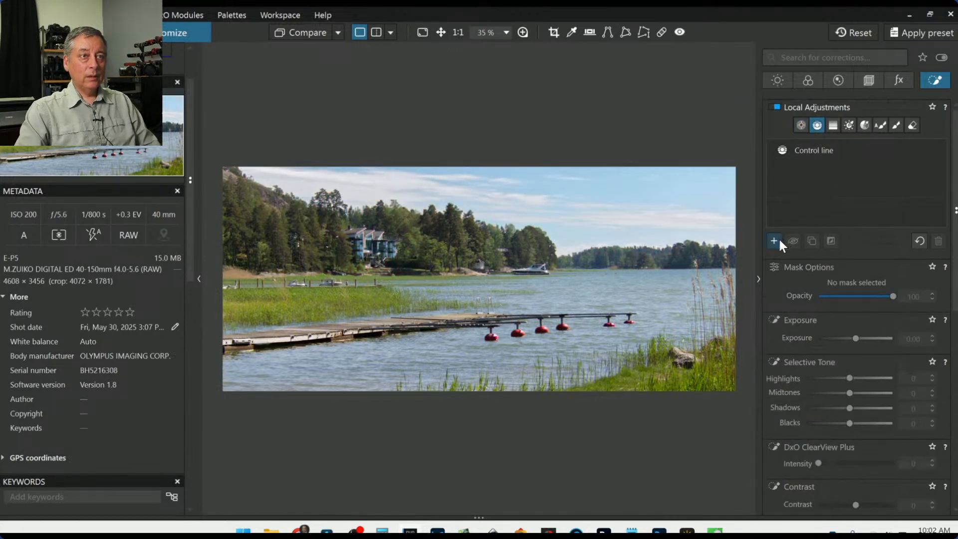
left_click_drag(557, 339, 571, 240)
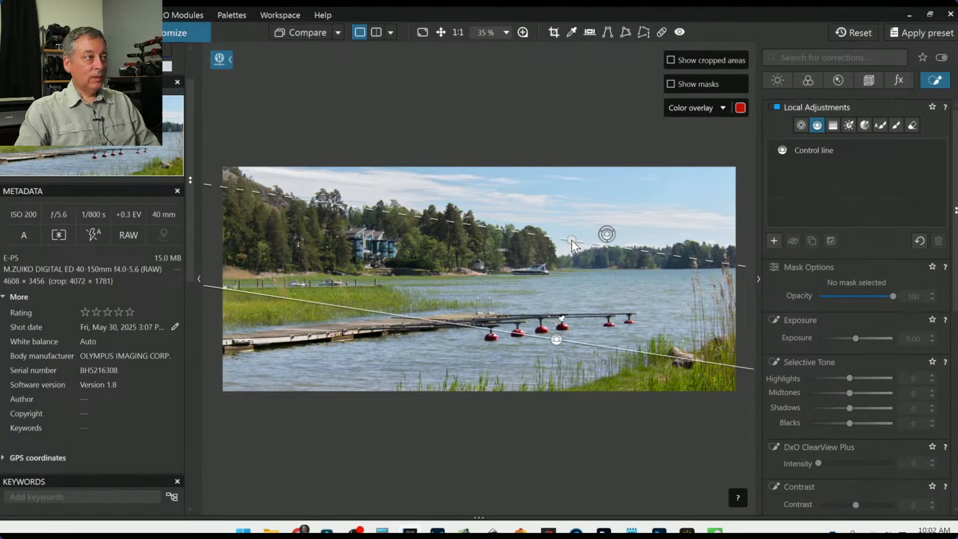
left_click_drag(556, 342, 572, 295)
left_click_drag(588, 196, 582, 228)
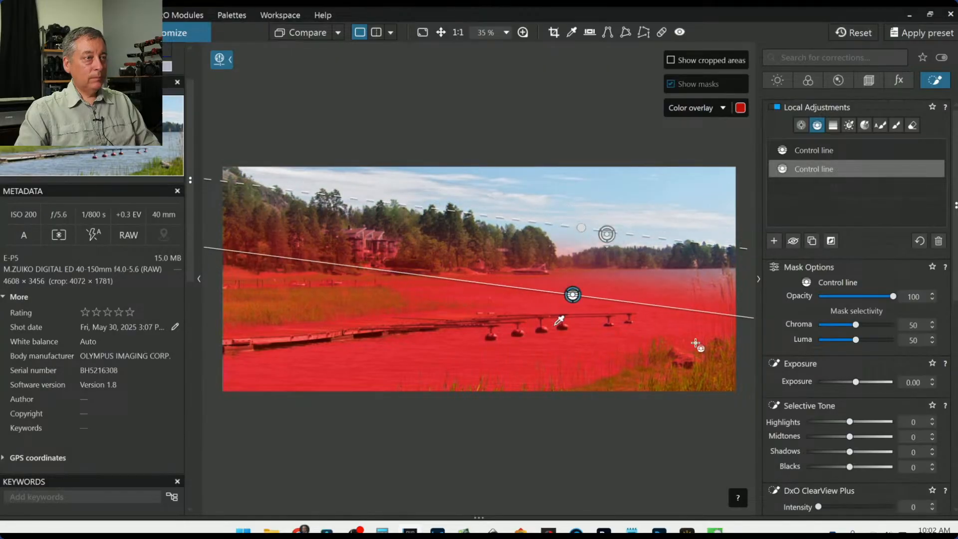
Step: Warm the foreground control line's area by setting its White Balance Temperature to 9011
scroll(824, 355, "down", 3)
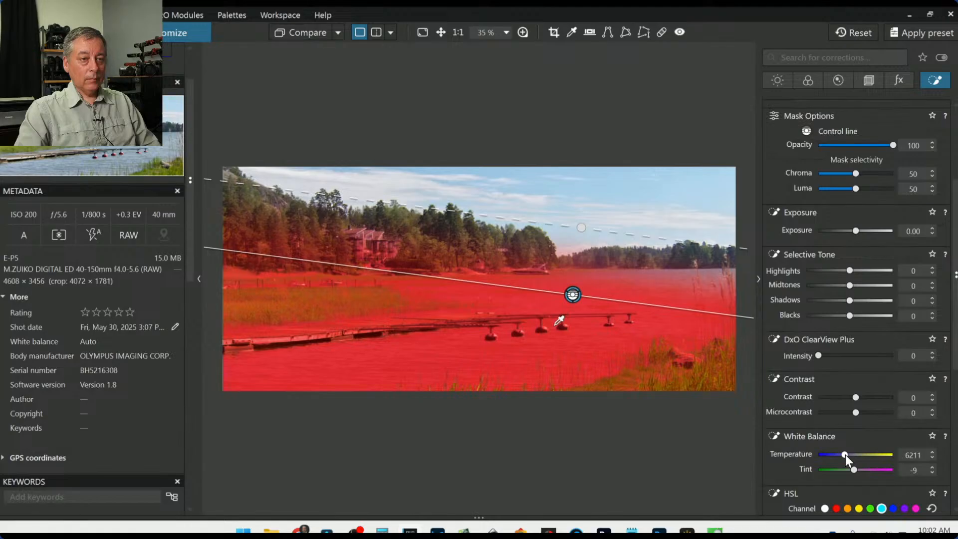
left_click_drag(845, 454, 847, 454)
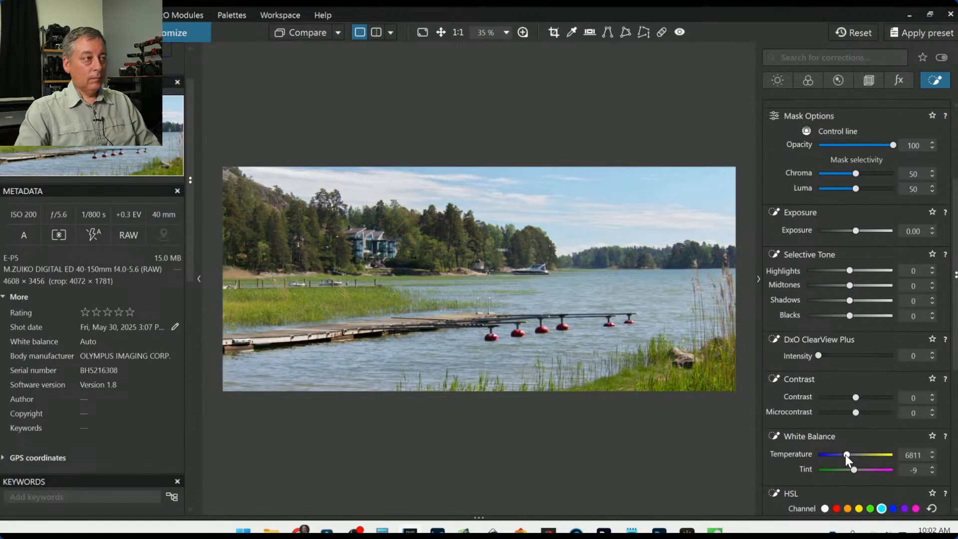
scroll(845, 455, "up", 5)
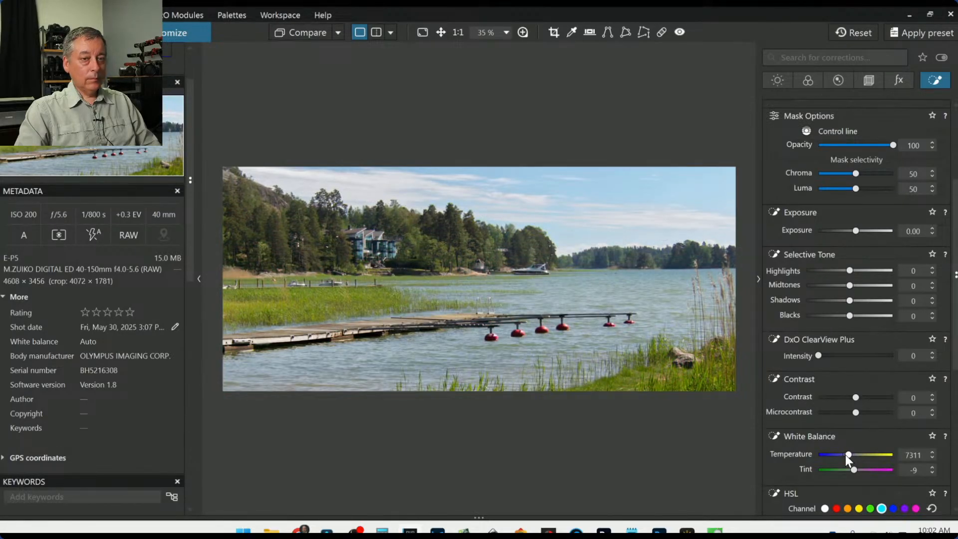
scroll(845, 454, "up", 11)
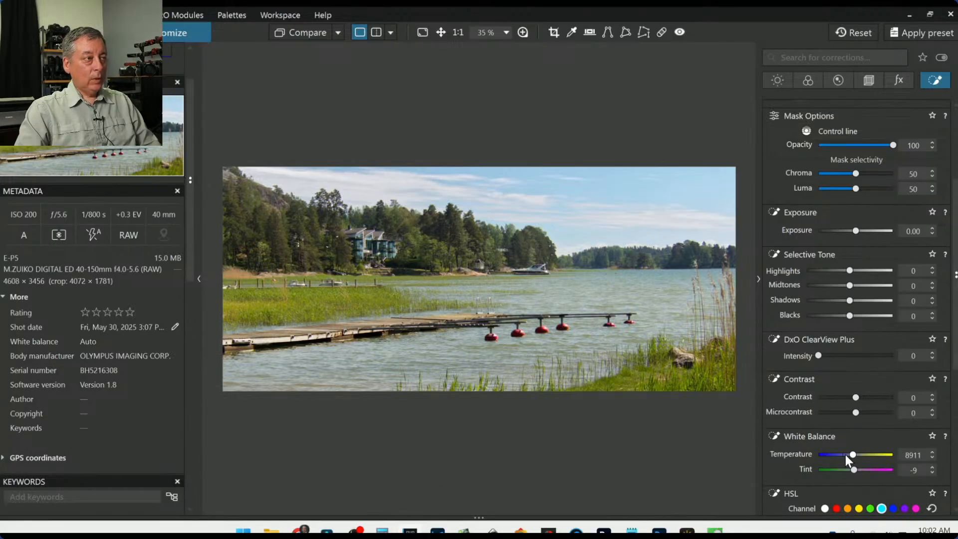
scroll(845, 454, "up", 1)
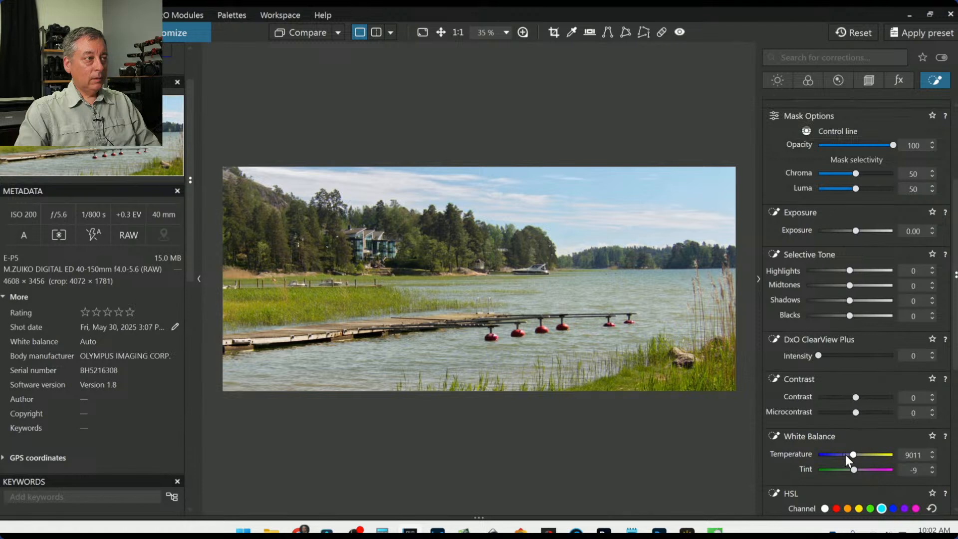
Step: Move the foreground control line's color sampler onto the lakeside house and set mask selectivity to Chroma 40 and Luma 40
mouse_move(562, 342)
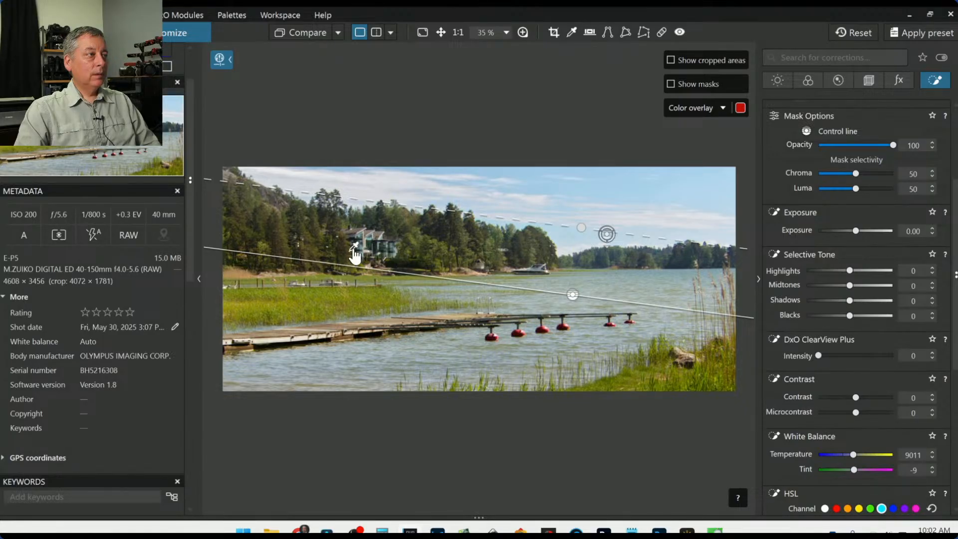
left_click_drag(353, 250, 368, 240)
scroll(850, 272, "up", 3)
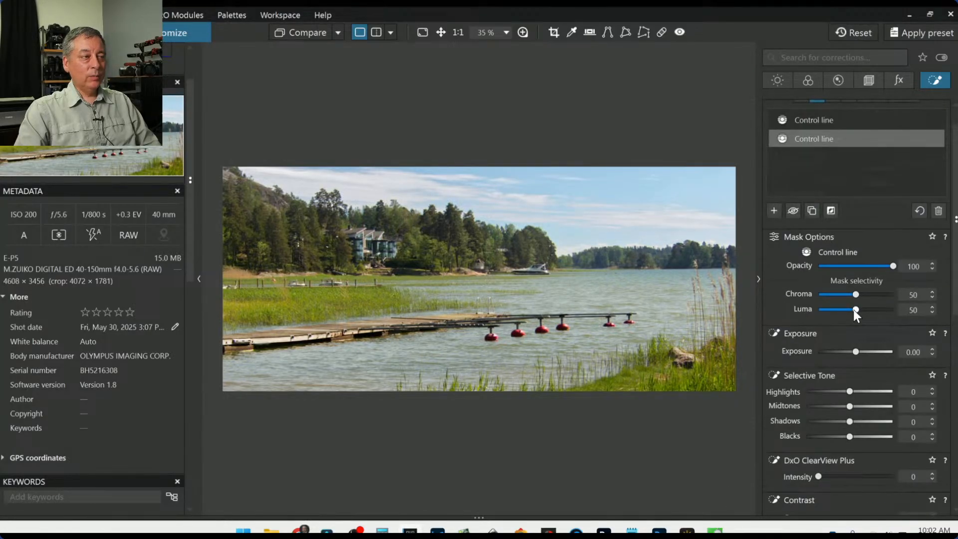
left_click(853, 309)
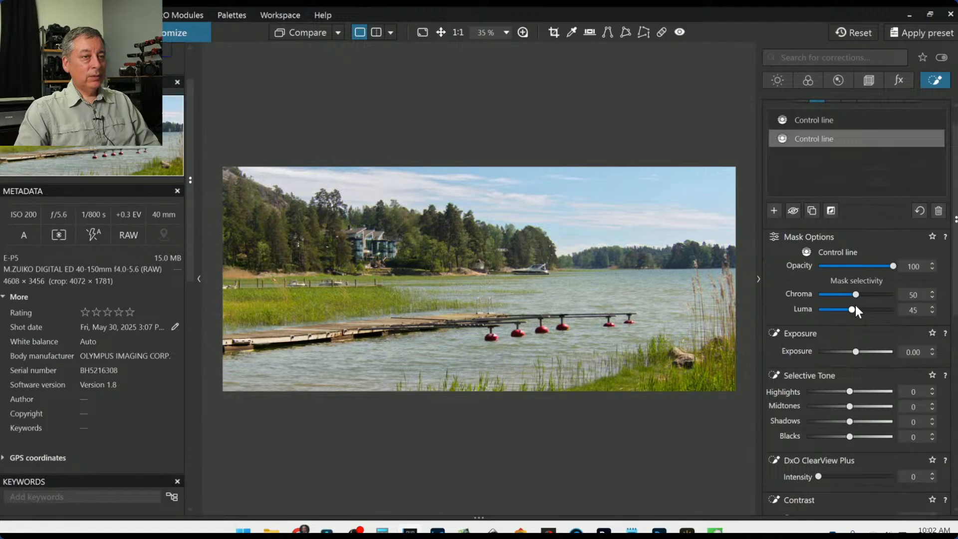
left_click(855, 296)
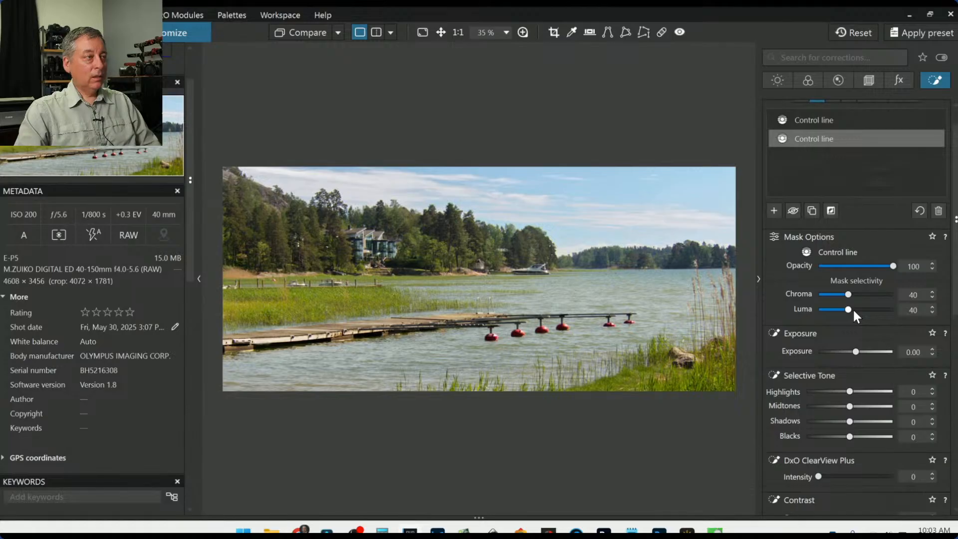
key("Escape")
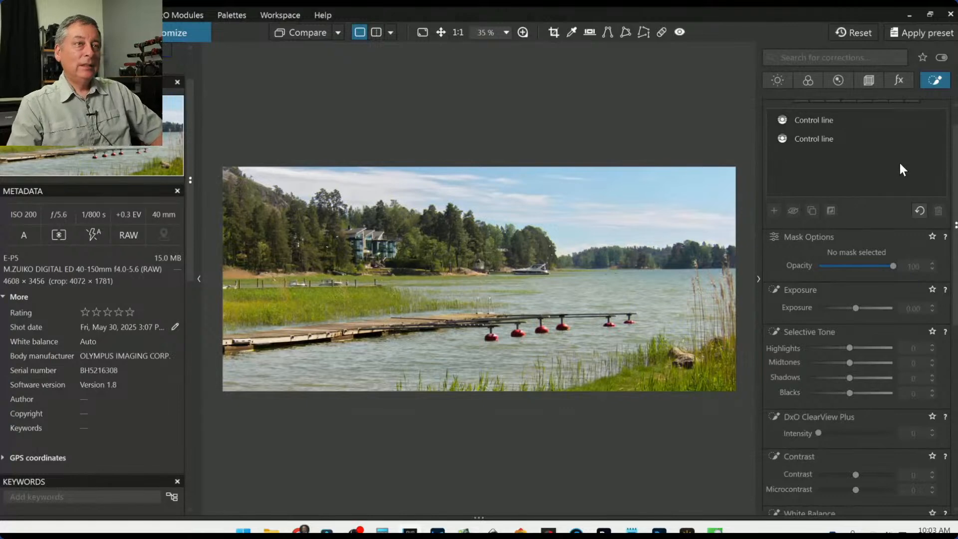
Step: Reselect the foreground control line, set its White Balance Tint to 6, and deselect it
left_click(842, 135)
scroll(839, 310, "down", 5)
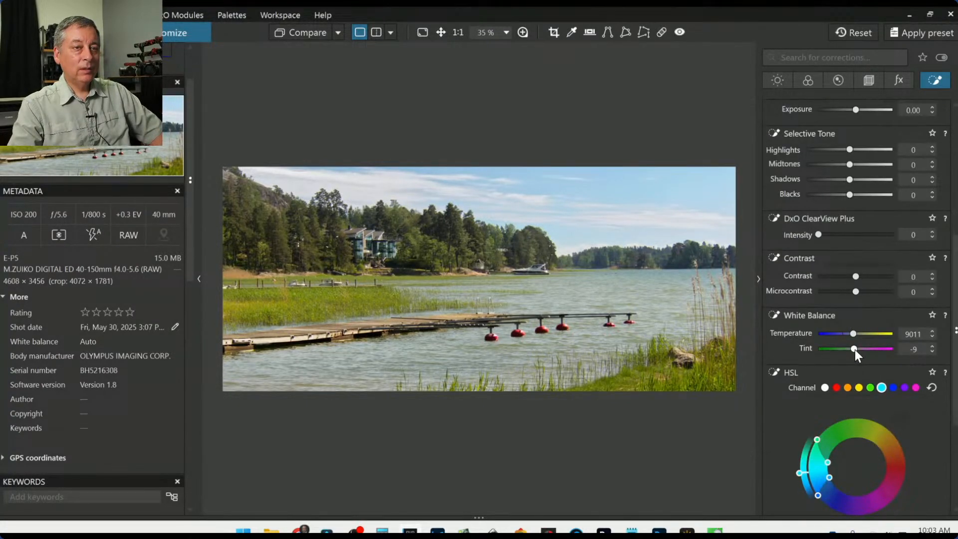
scroll(854, 349, "up", 5)
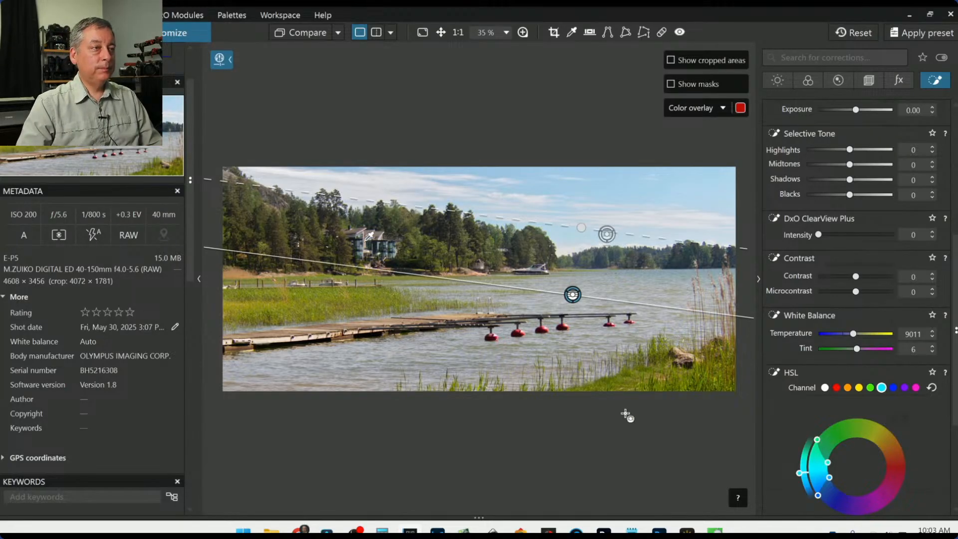
left_click(641, 432)
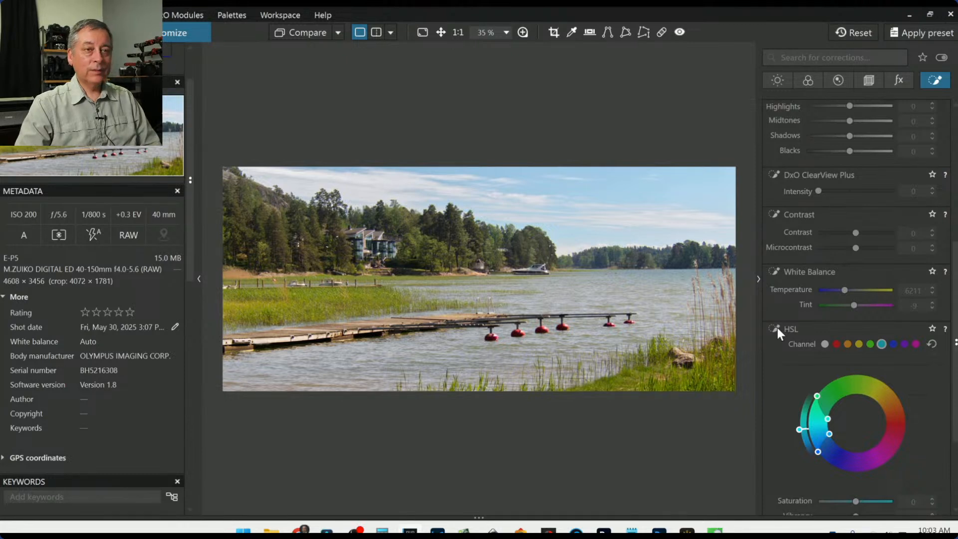
Step: Create a new control point mask and place eight control points across the open water on both sides of the dock
scroll(805, 363, "up", 5)
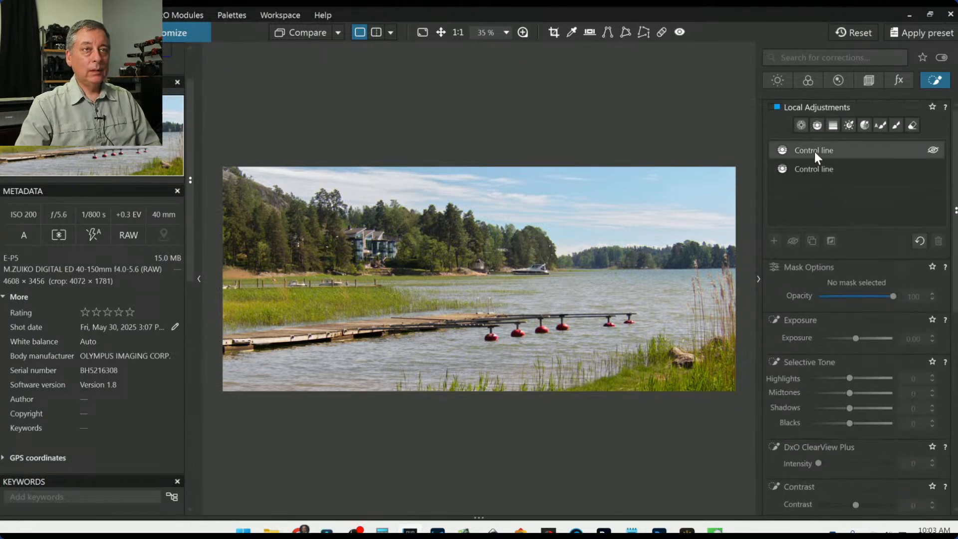
left_click(800, 125)
left_click(774, 241)
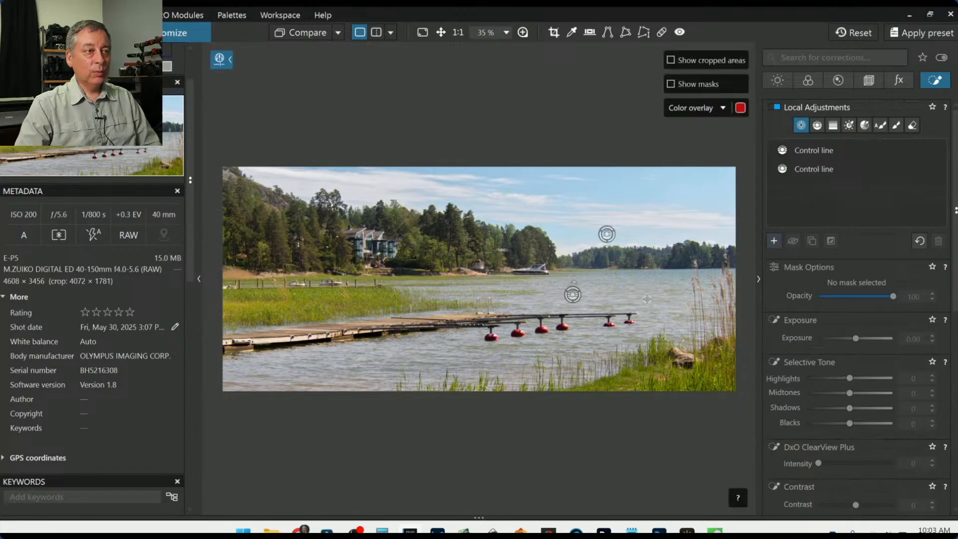
left_click(647, 296)
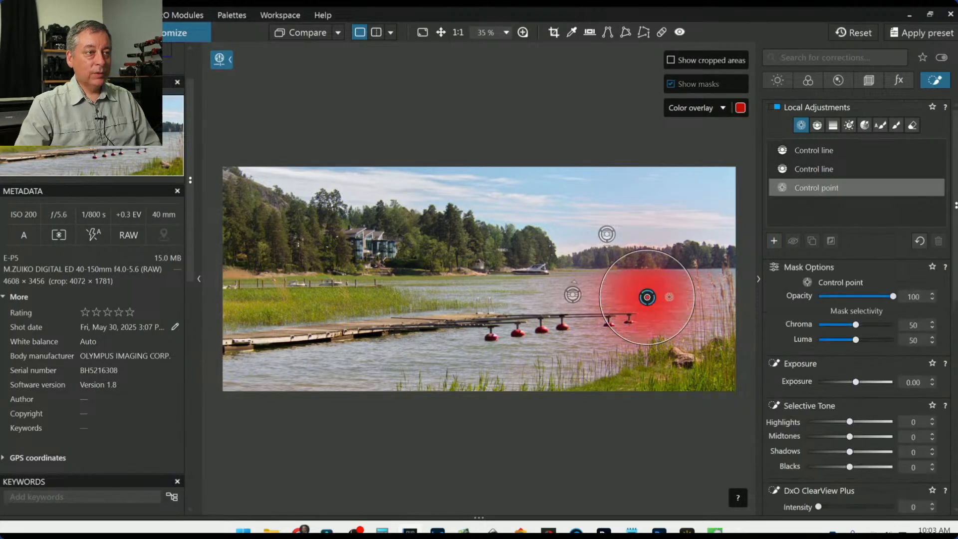
left_click(708, 287)
left_click(590, 344)
left_click(492, 348)
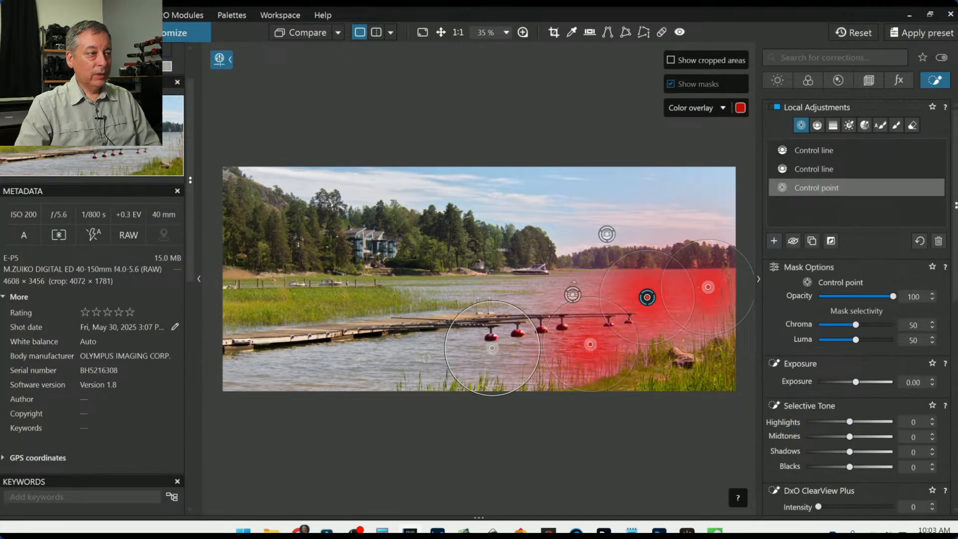
left_click(411, 362)
left_click(310, 366)
left_click(550, 296)
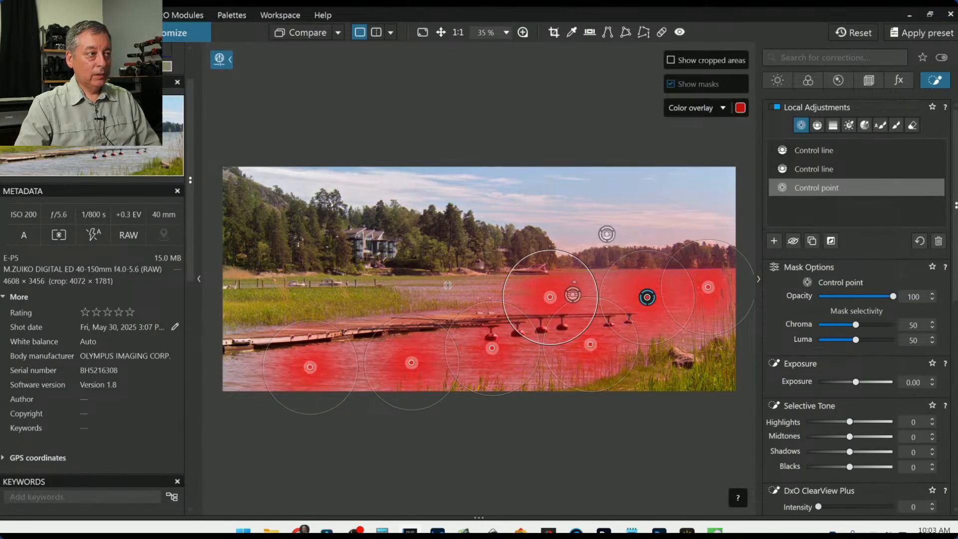
left_click(467, 296)
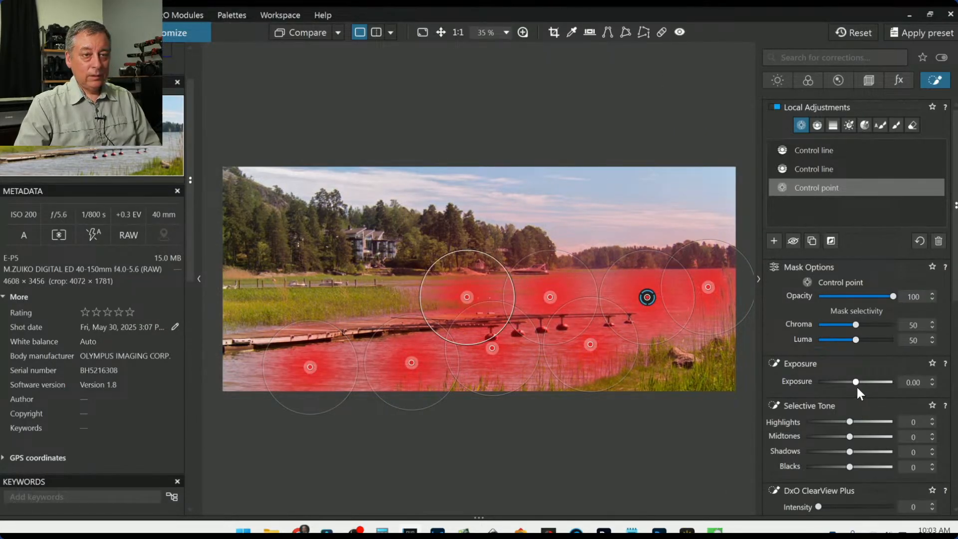
Step: Set DxO ClearView Plus Intensity to 44 for the water control point mask
scroll(854, 391, "down", 2)
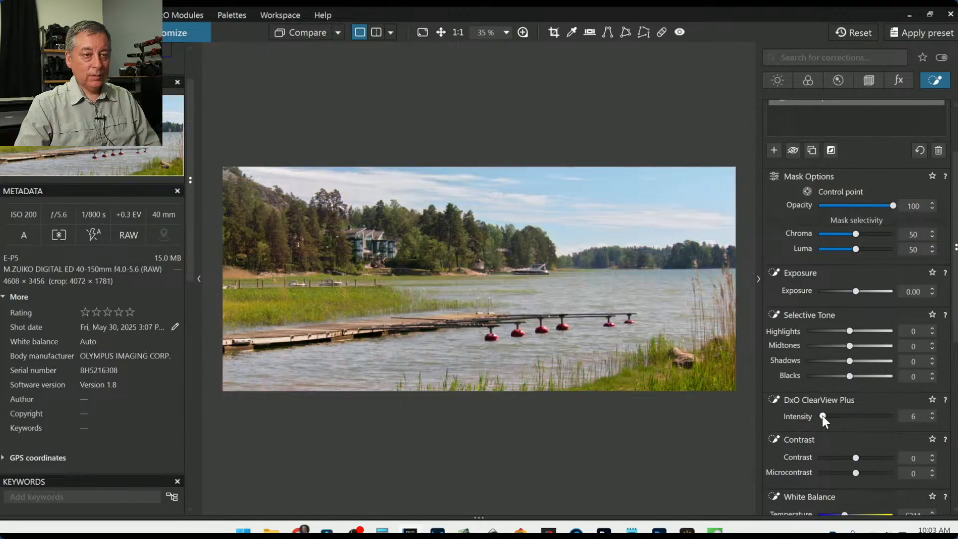
left_click_drag(822, 416, 852, 417)
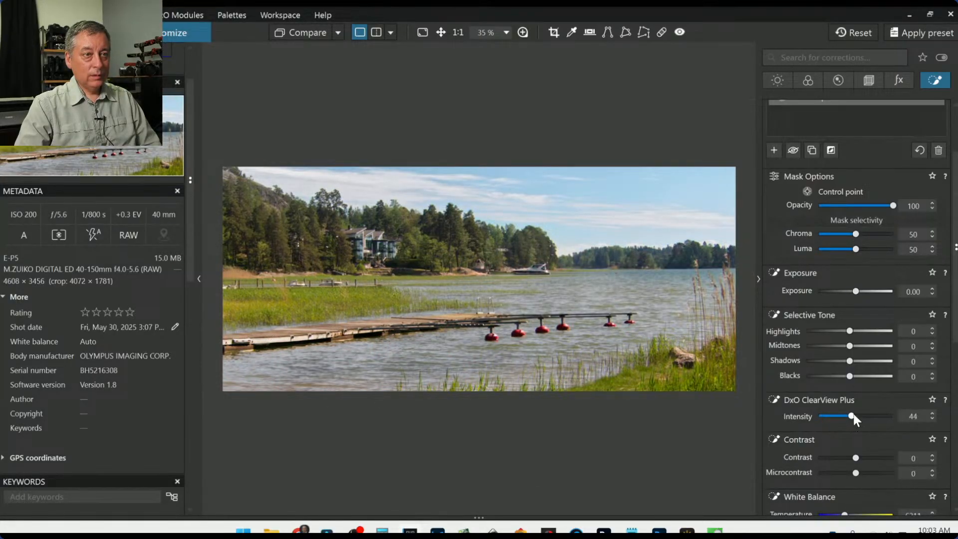
Step: Set the water mask's Midtones to -33, Shadows to -21 and Blacks to -29, and enlarge the circles of its control points below the dock
left_click_drag(851, 377, 834, 342)
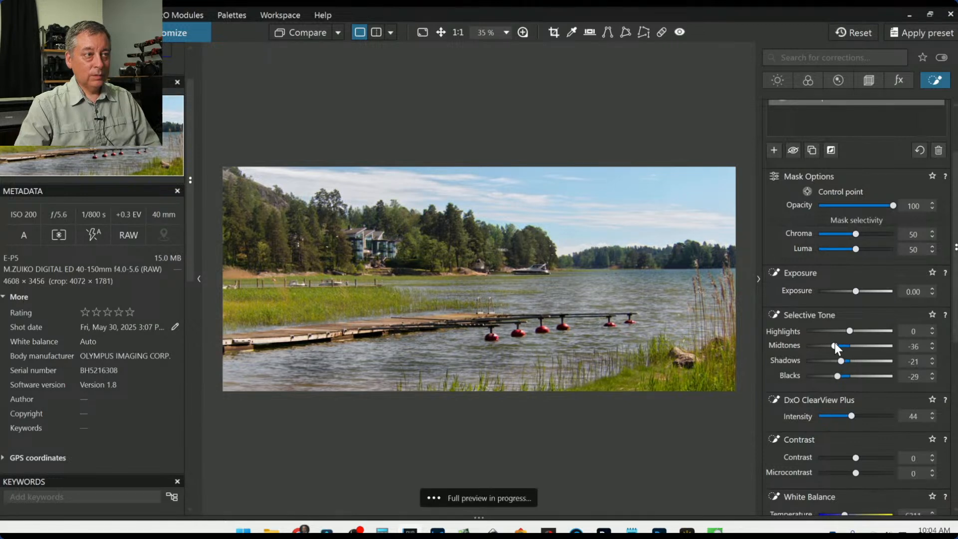
mouse_move(365, 369)
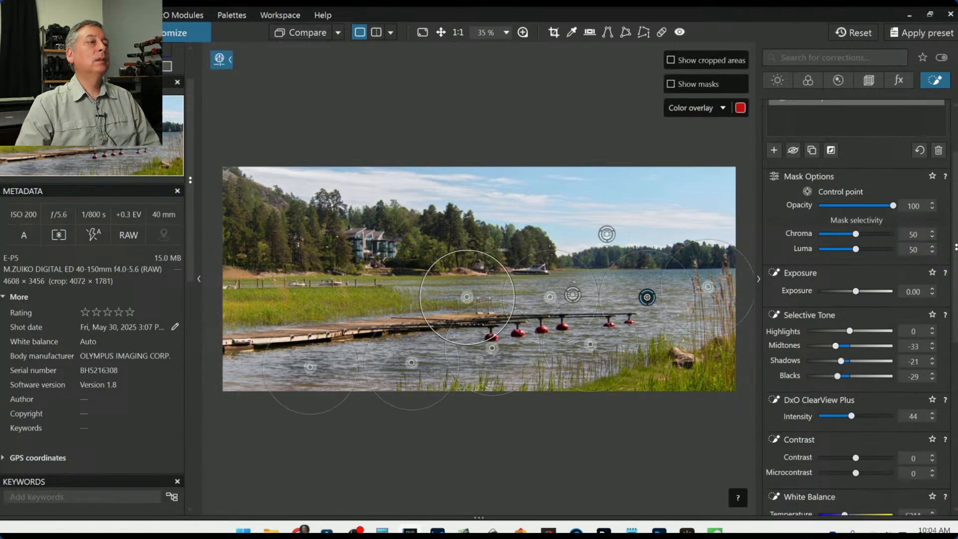
left_click_drag(364, 369, 340, 364)
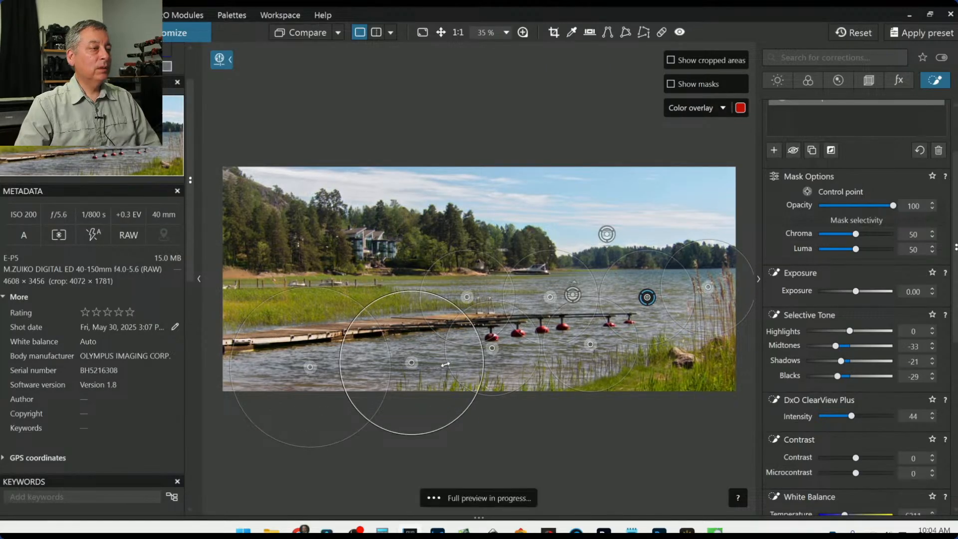
left_click(492, 348)
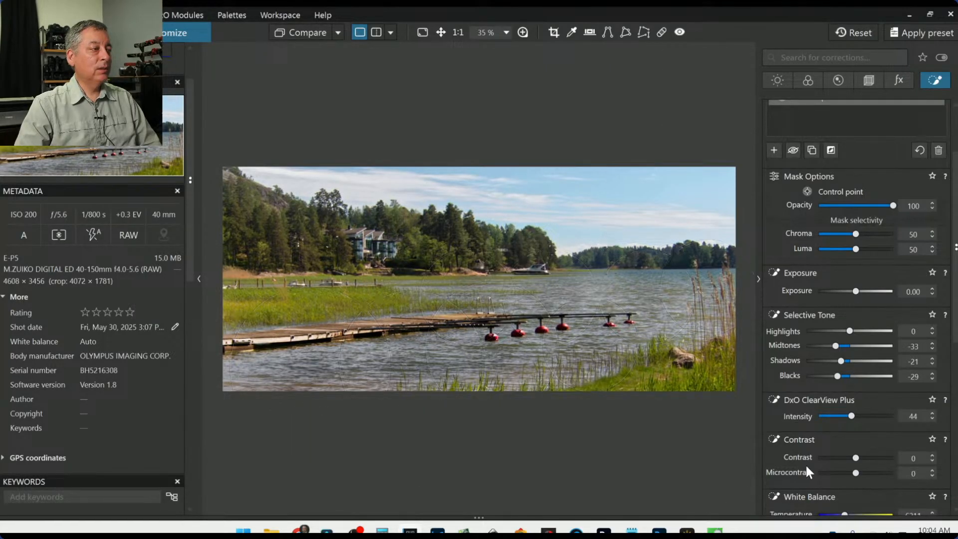
mouse_move(593, 293)
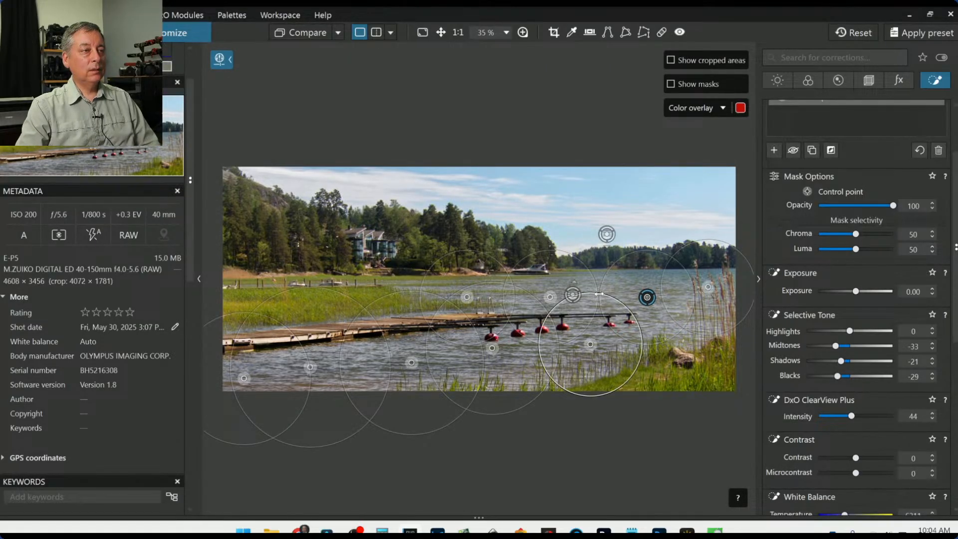
left_click_drag(609, 297, 640, 273)
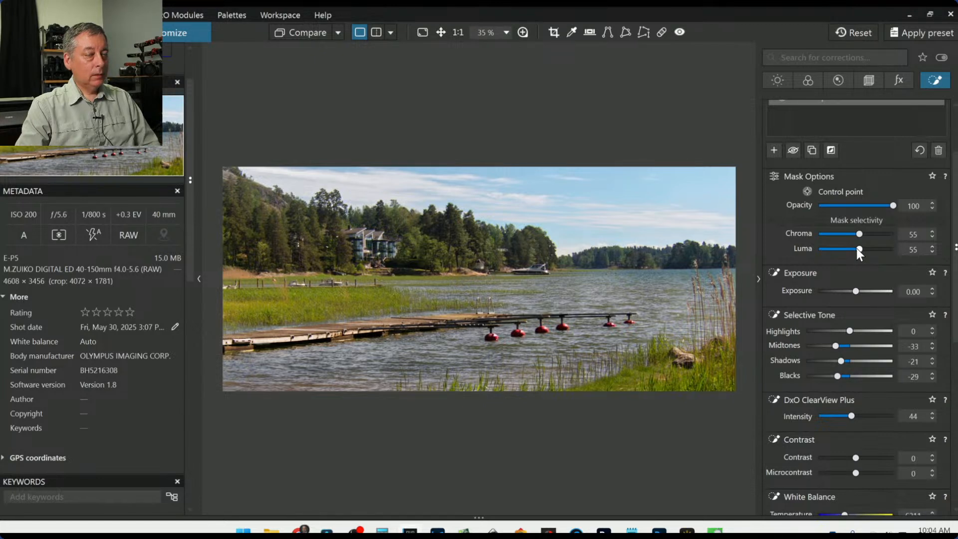
Step: Set the water mask's selectivity to Chroma 55 and Luma 50, and deselect the mask
double_click(857, 248)
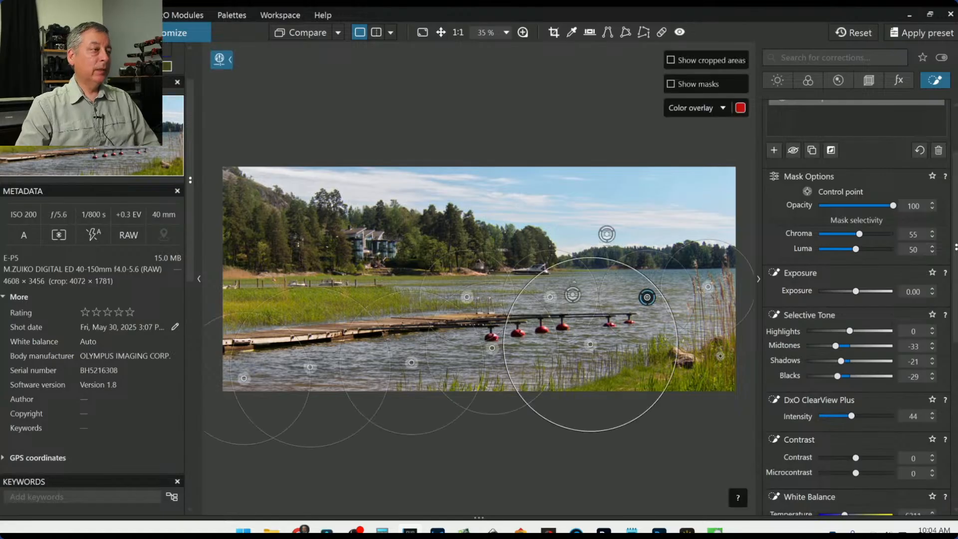
key("Escape")
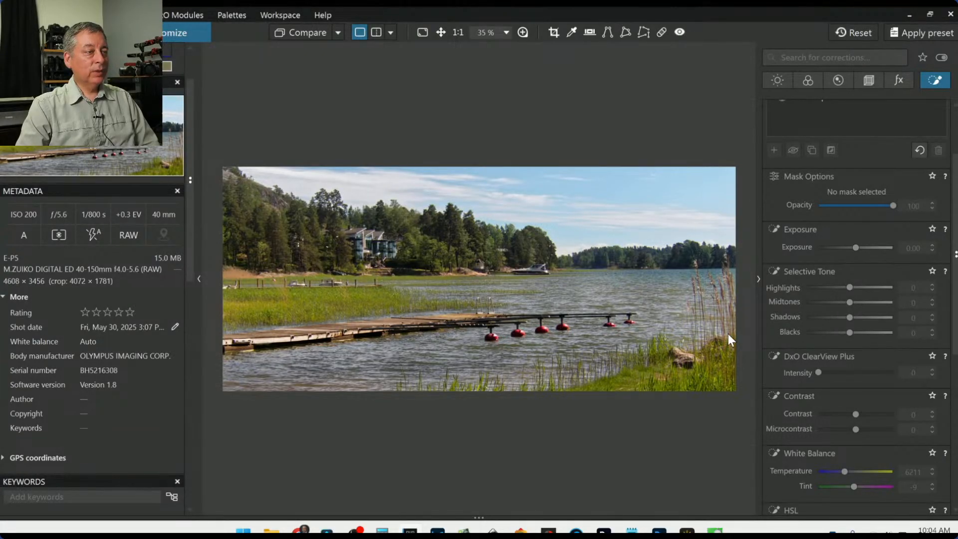
Step: Activate the control point tool and examine the water and red buoys beside the dock up close
scroll(803, 312, "up", 3)
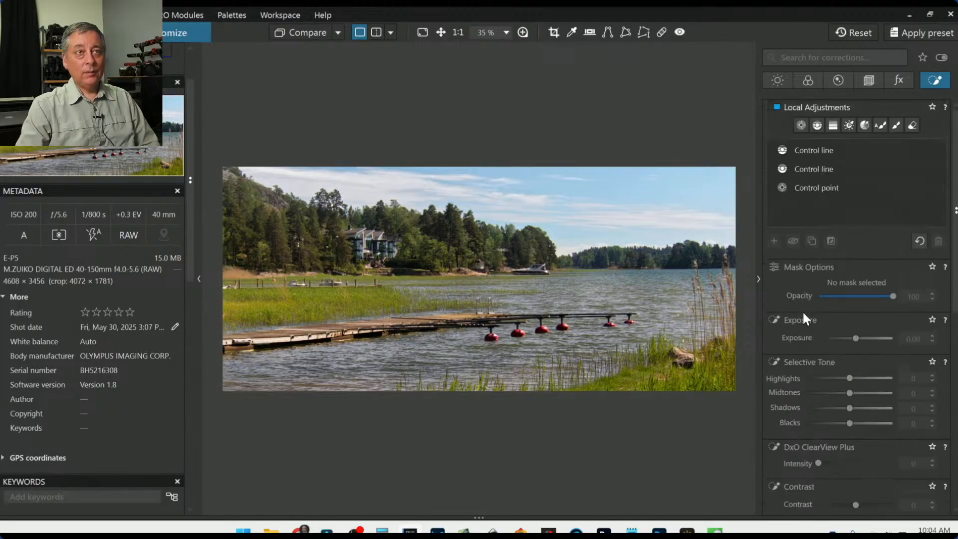
left_click(801, 125)
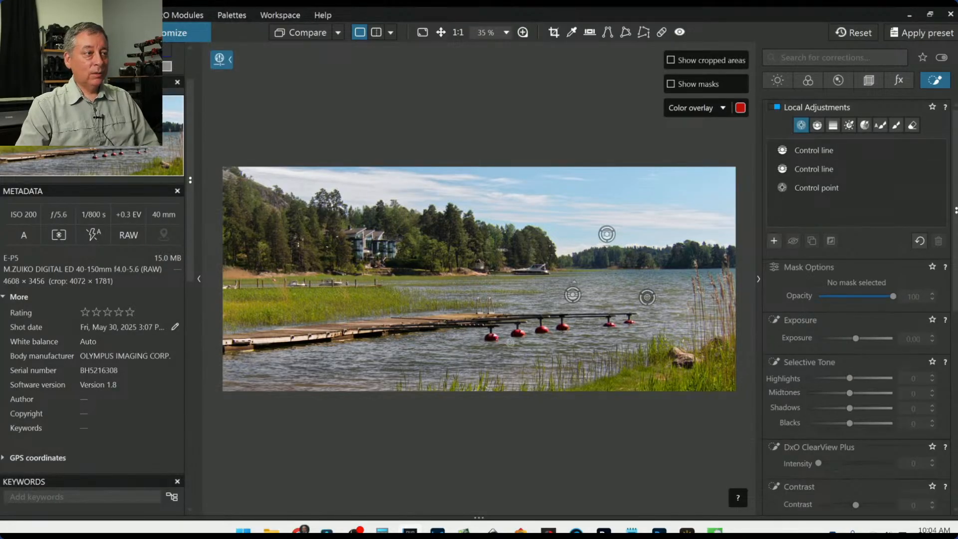
scroll(502, 413, "up", 3)
mouse_move(95, 147)
left_mouse_down()
mouse_move(84, 142)
mouse_move(113, 144)
left_mouse_up()
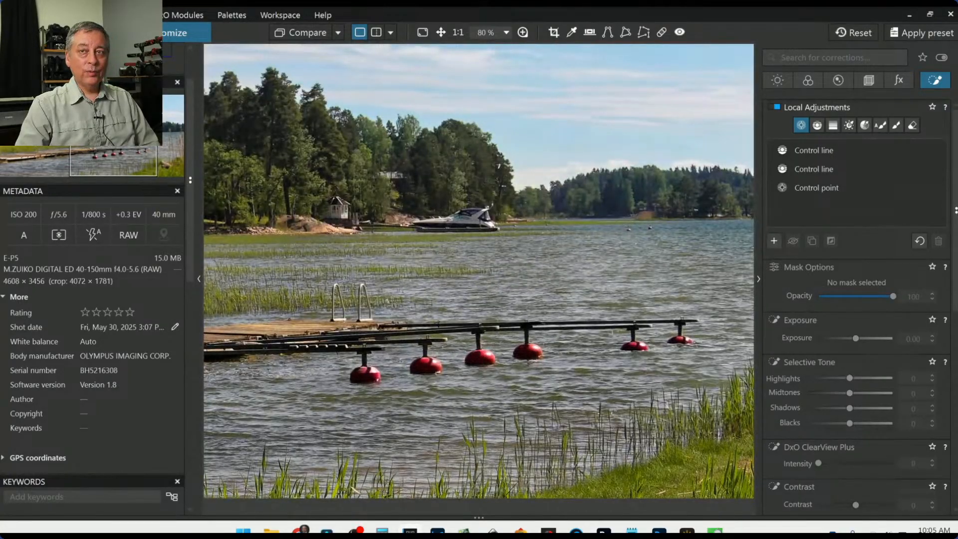
left_click_drag(122, 121, 77, 126)
scroll(444, 139, "up", 4)
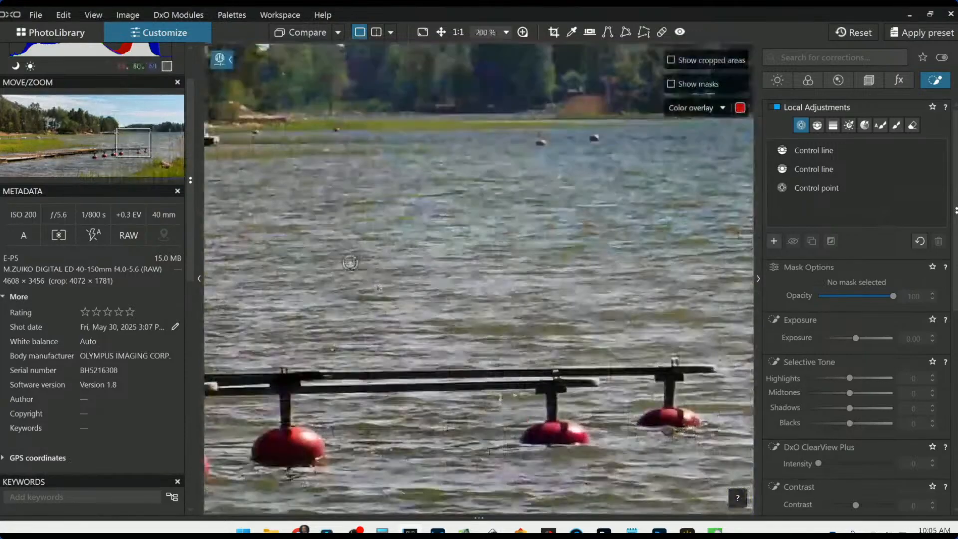
left_click_drag(131, 136, 102, 152)
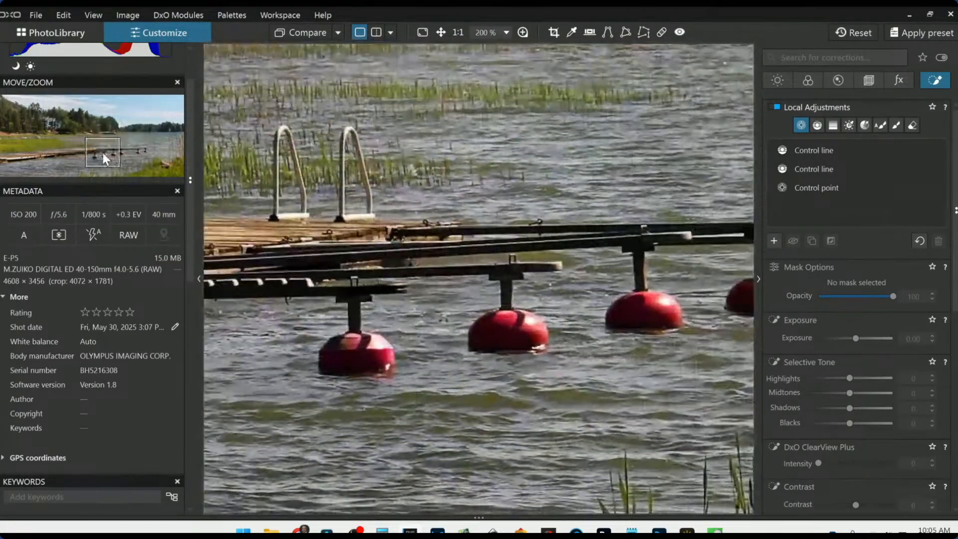
scroll(462, 293, "down", 1)
scroll(463, 292, "down", 2)
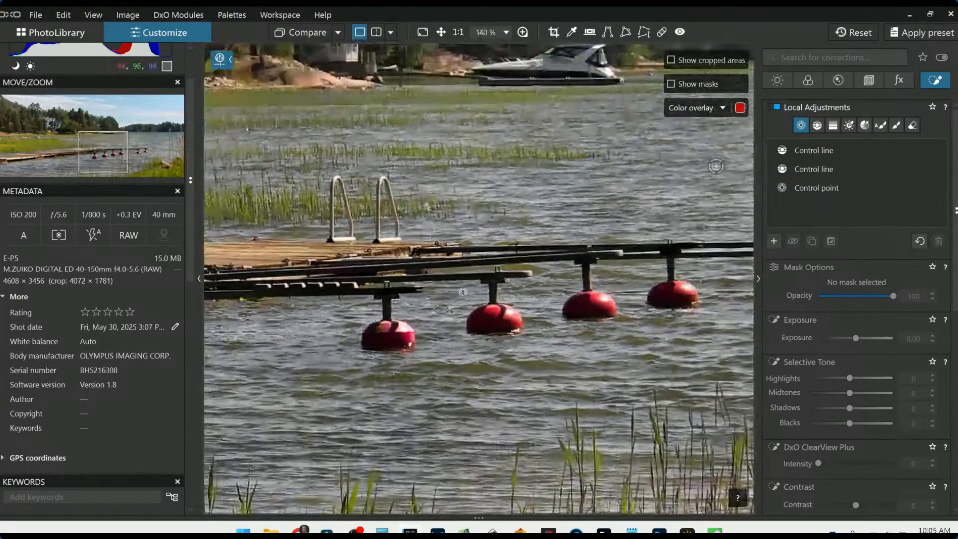
left_click_drag(106, 162, 124, 163)
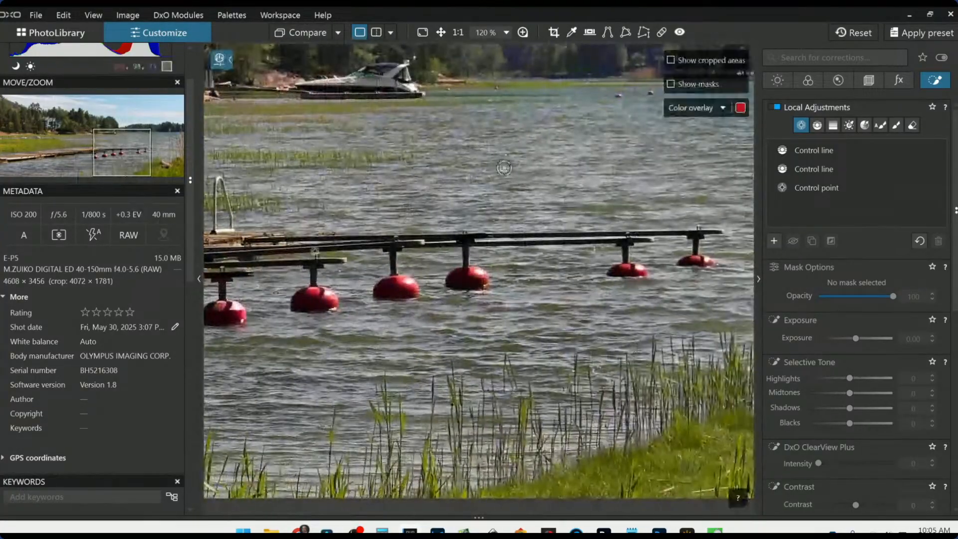
scroll(442, 333, "down", 1)
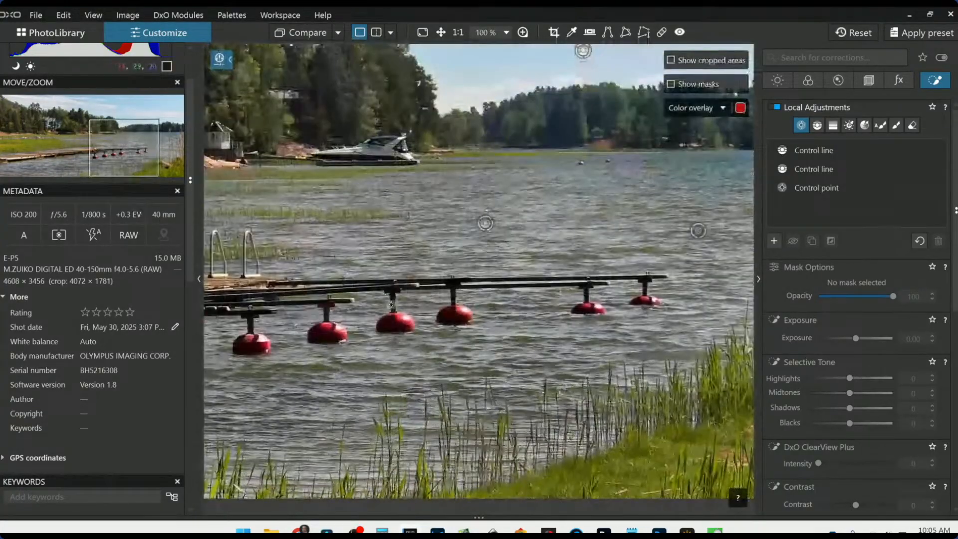
Step: Create a new control point mask on the red buoy nearest the wooden dock, shrink its circle, and set Chroma selectivity to 55
left_click(403, 336)
key("ctrl+z")
mouse_move(113, 167)
left_mouse_down()
mouse_move(111, 151)
mouse_move(119, 155)
left_mouse_up()
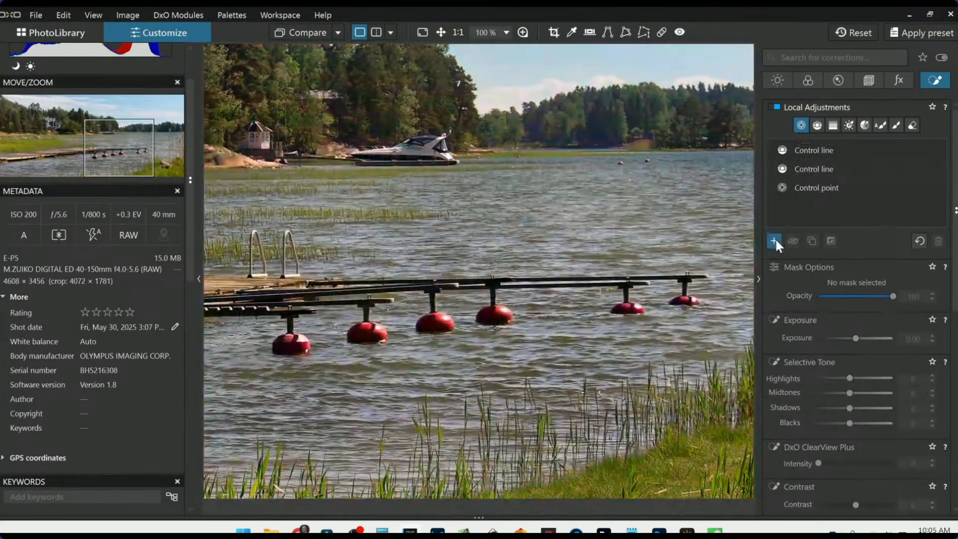
left_click(774, 241)
left_click(295, 343)
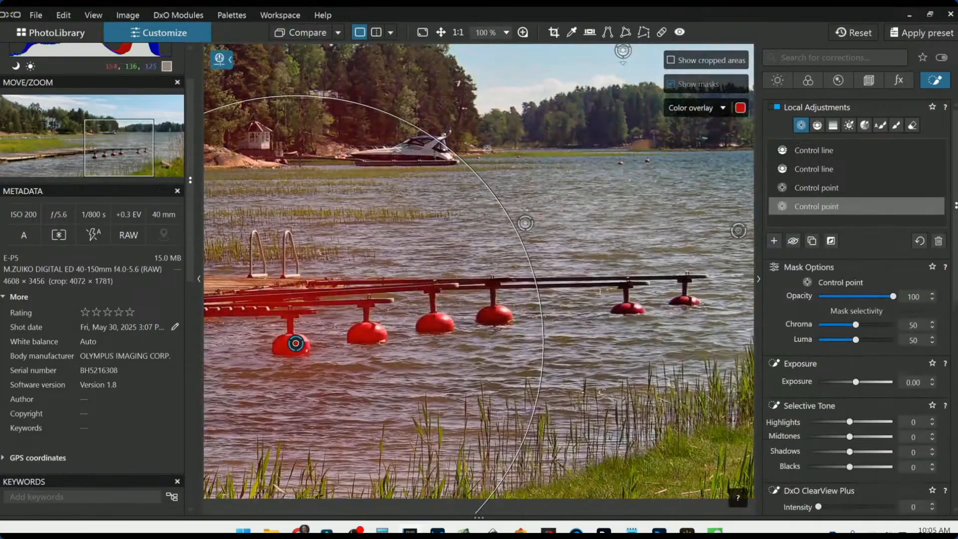
left_click_drag(470, 165, 338, 321)
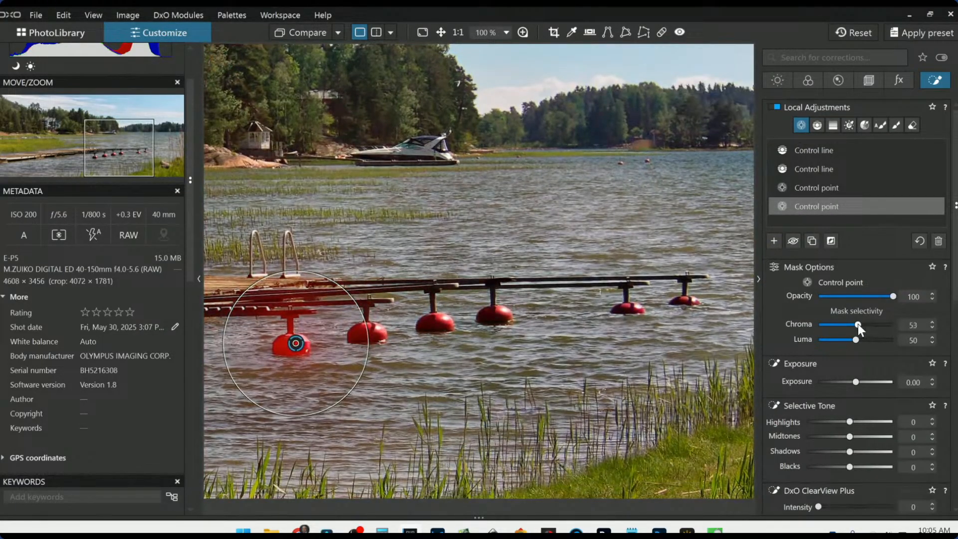
scroll(857, 324, "down", 3)
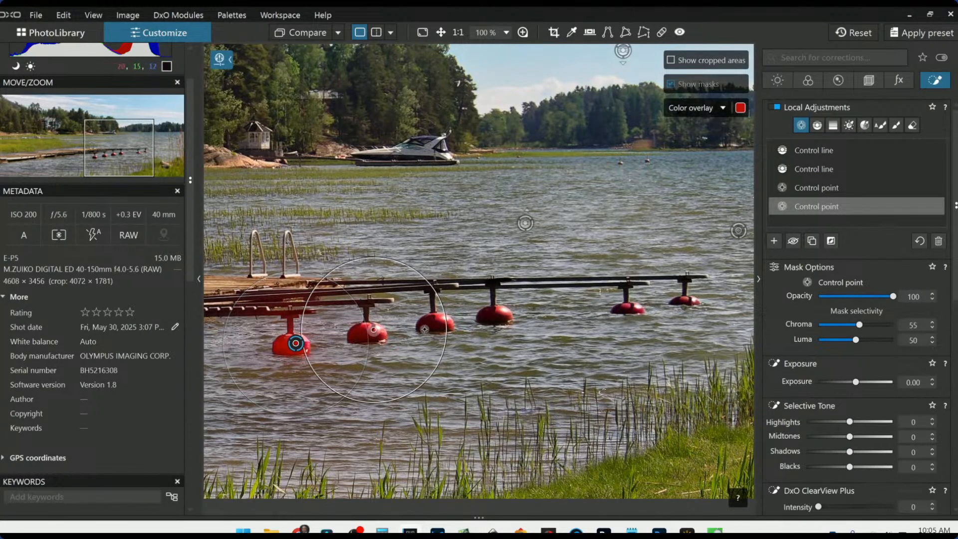
Step: Place control points on the remaining red buoys along the dock and shrink their circles to fit around each buoy
left_click(438, 323)
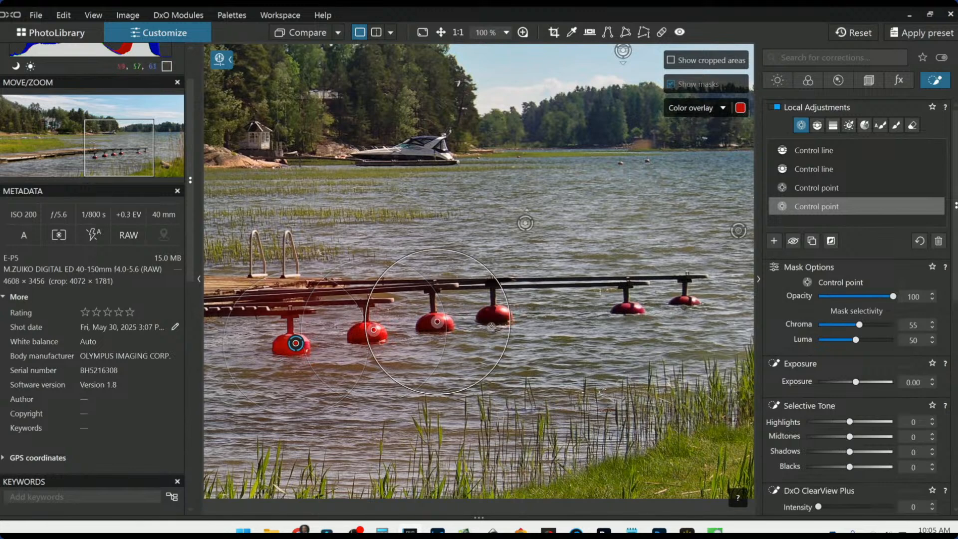
left_click_drag(502, 286, 468, 304)
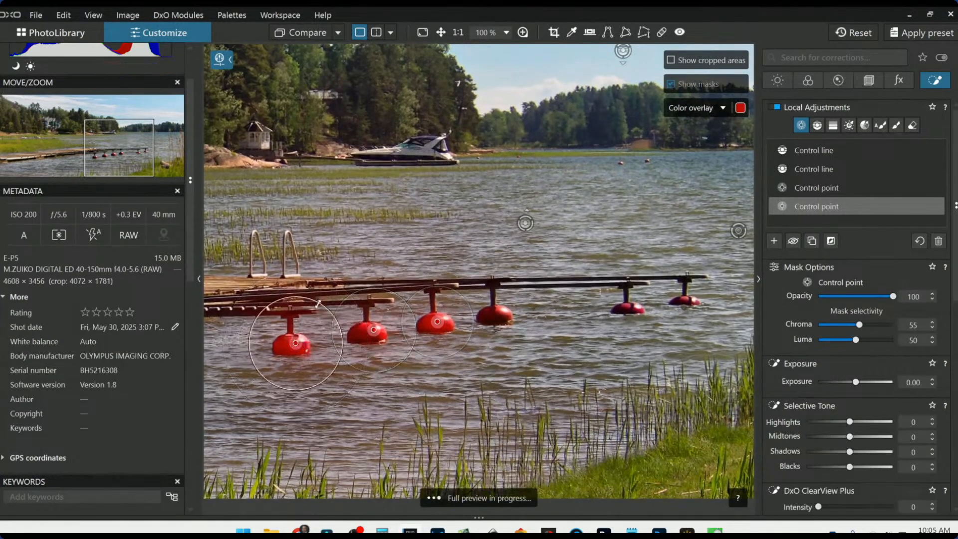
left_click(499, 314)
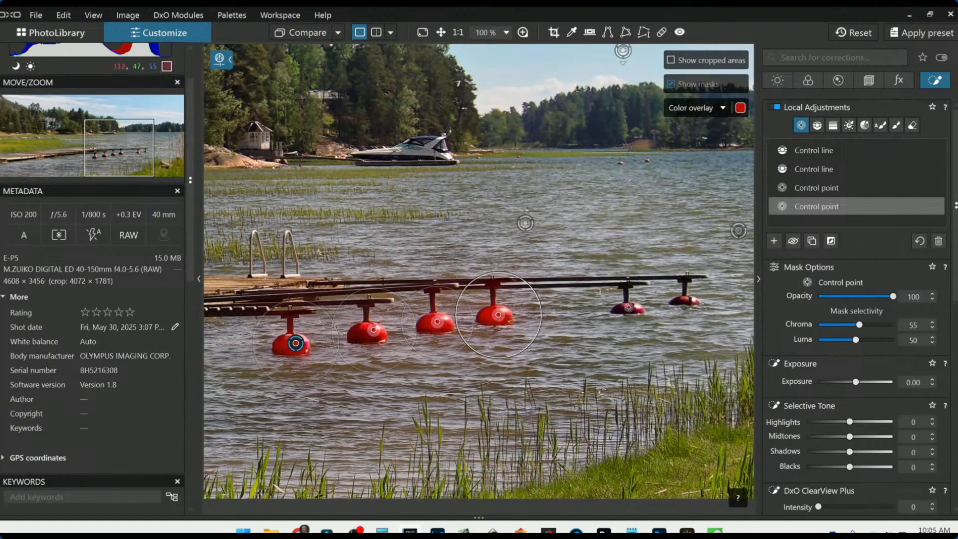
left_click(629, 307)
left_click(685, 299)
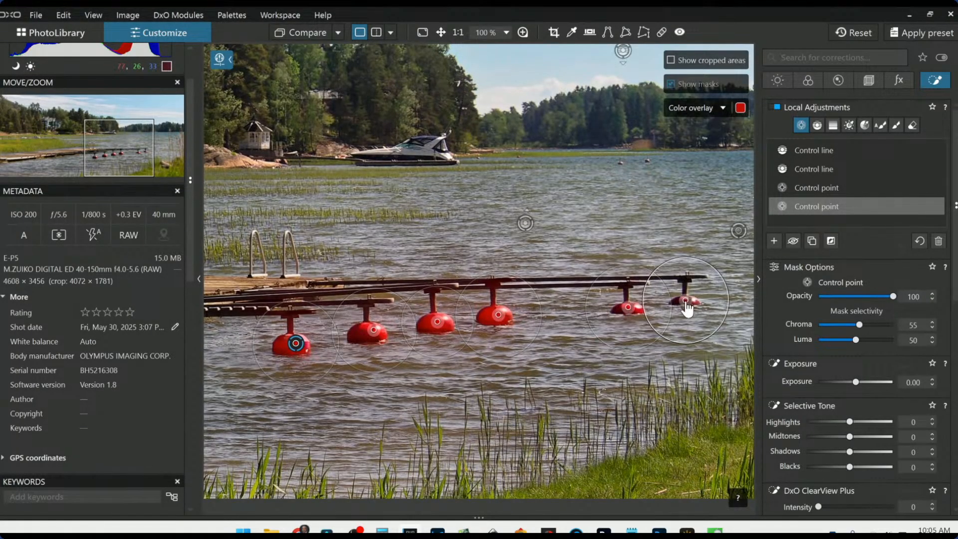
Step: Center the control points on the three red buoys closest to the wooden dock
left_click_drag(437, 322, 433, 323)
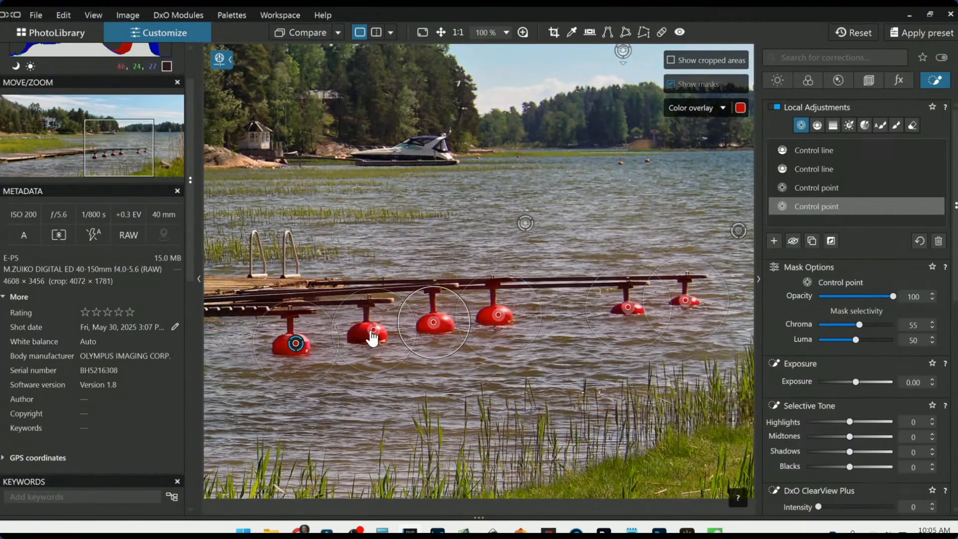
left_click_drag(373, 331, 367, 329)
left_click(295, 344)
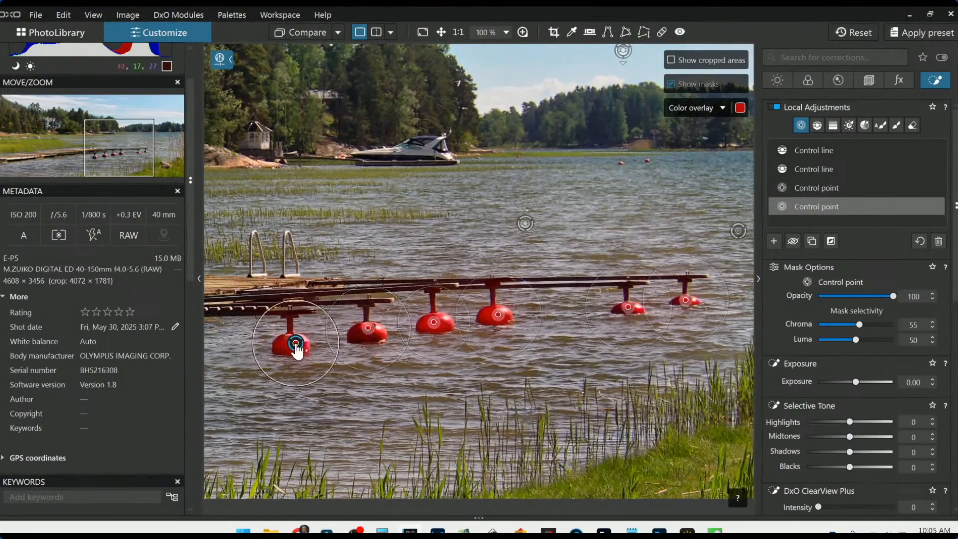
left_click_drag(296, 351, 293, 351)
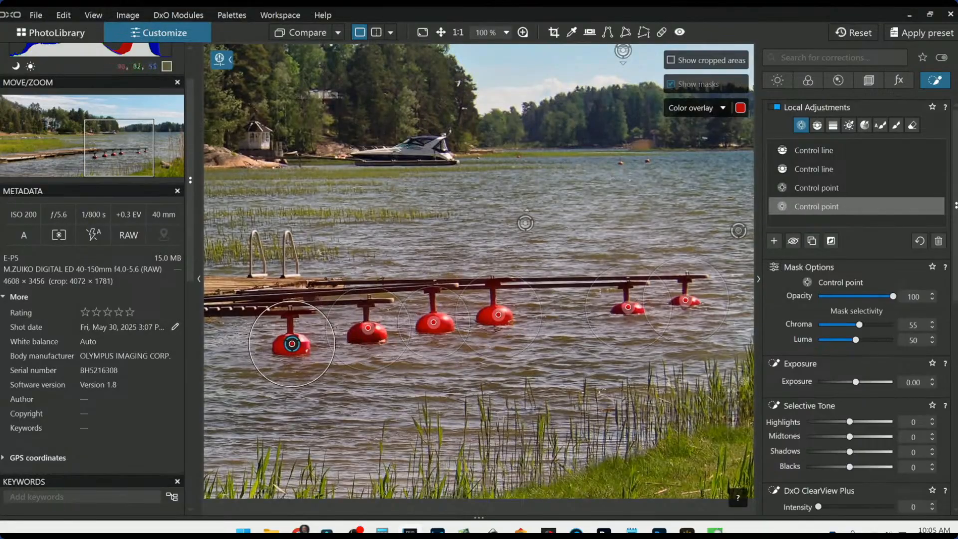
Step: Set the buoy mask's Shadows to 70 and its all-channel HSL Saturation to 53, and deselect the mask
scroll(871, 409, "down", 1)
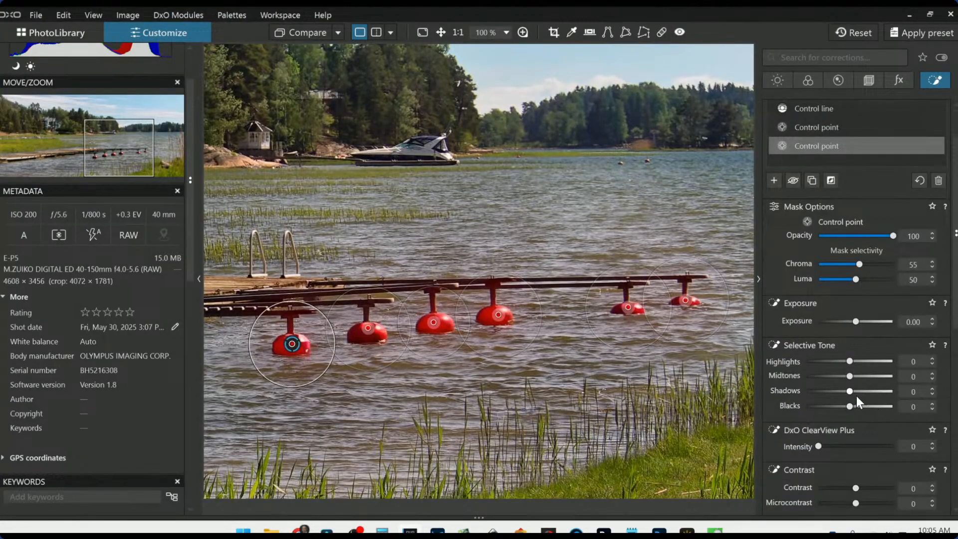
left_click_drag(852, 393, 875, 393)
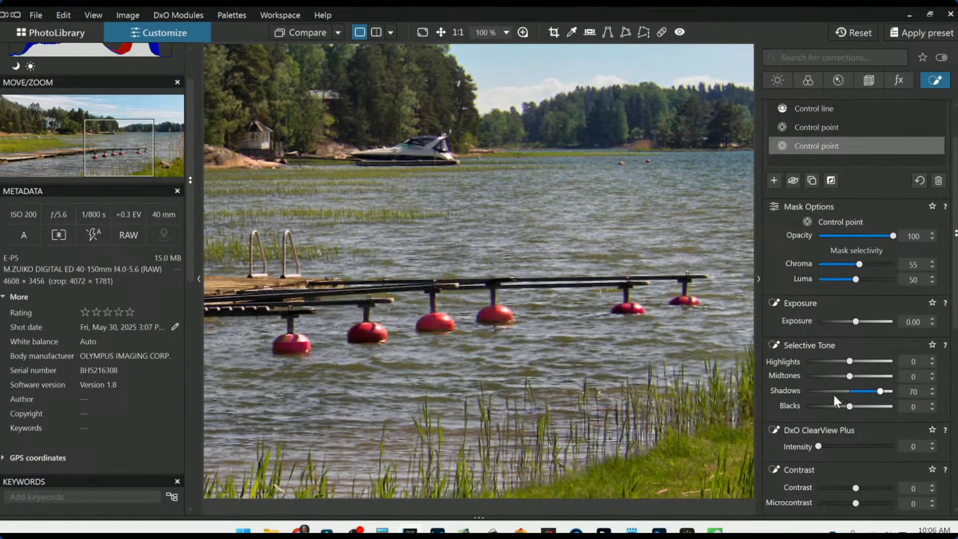
scroll(810, 403, "down", 1)
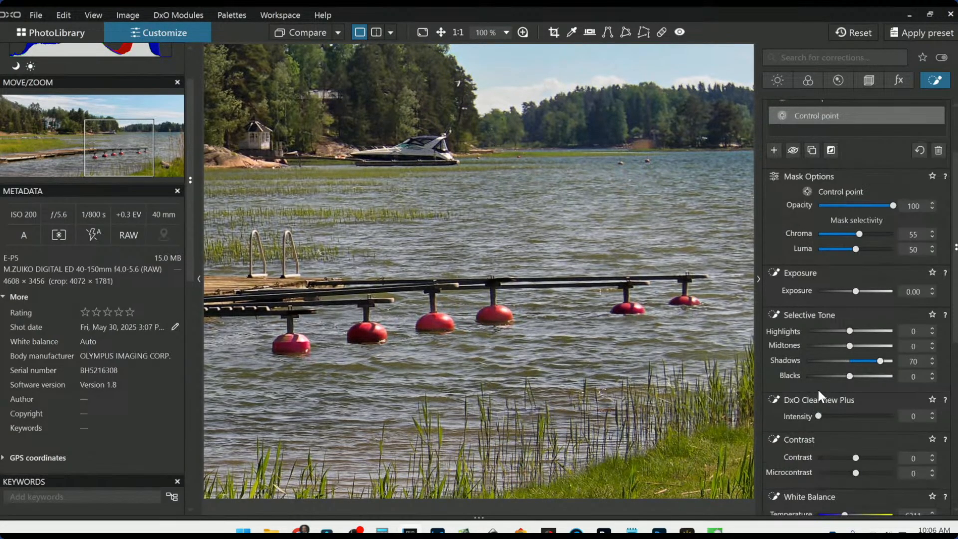
scroll(817, 388, "down", 5)
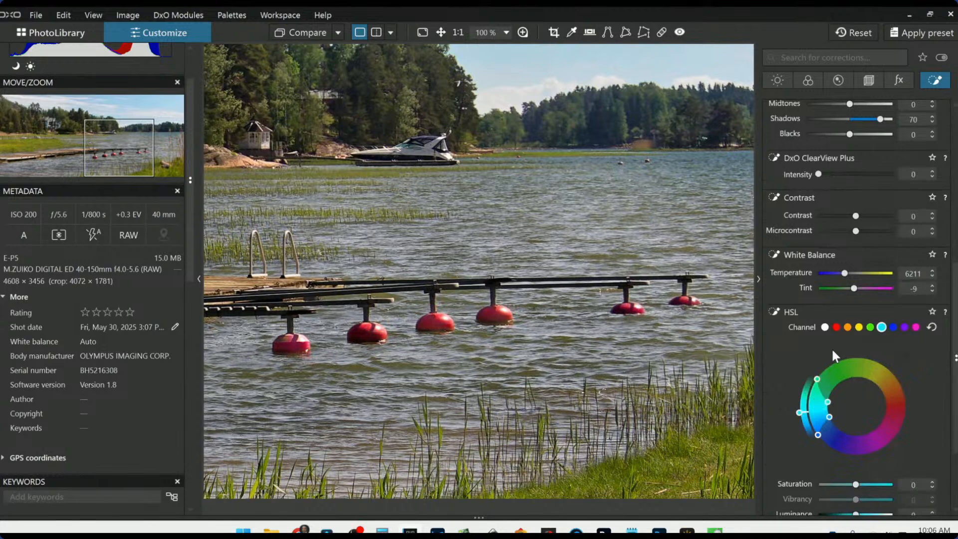
left_click(825, 327)
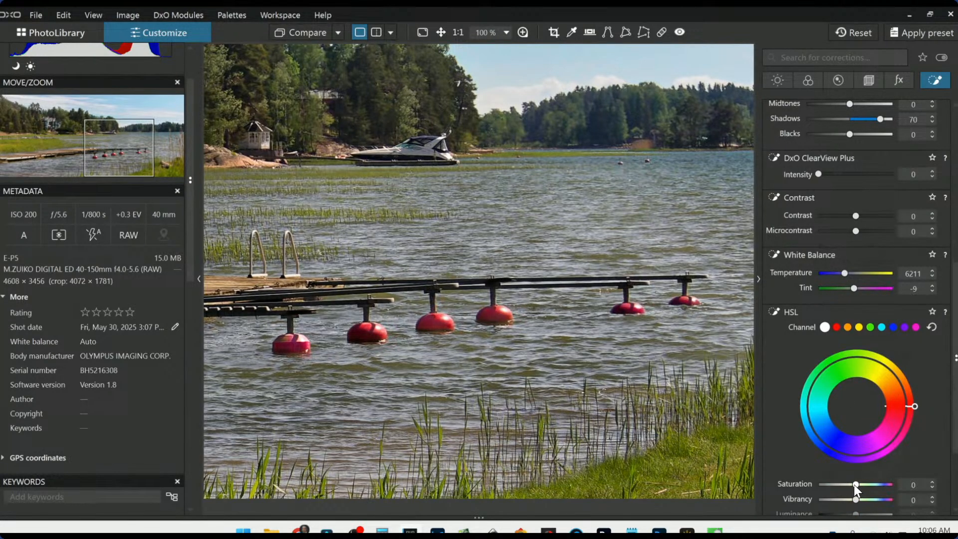
left_click_drag(855, 483, 875, 485)
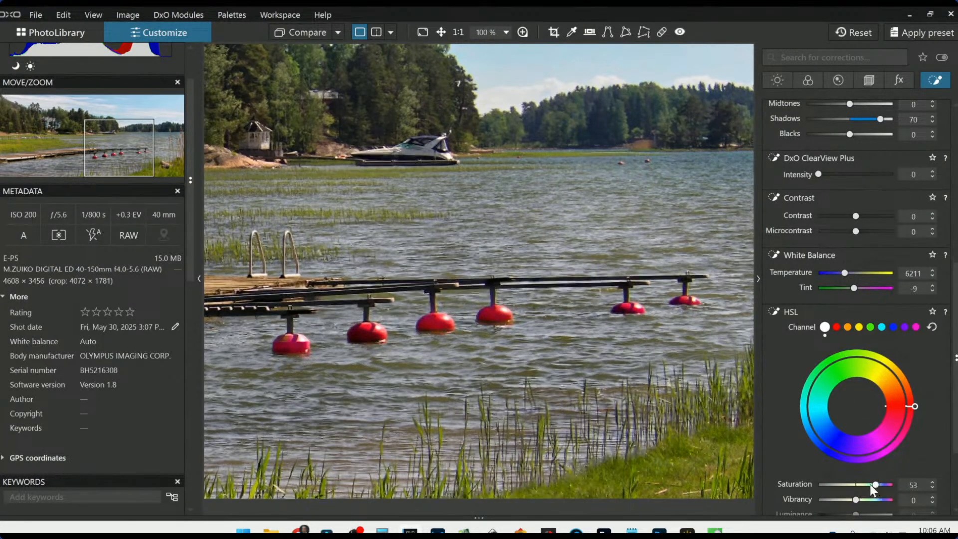
scroll(777, 435, "down", 1)
scroll(701, 413, "down", 2)
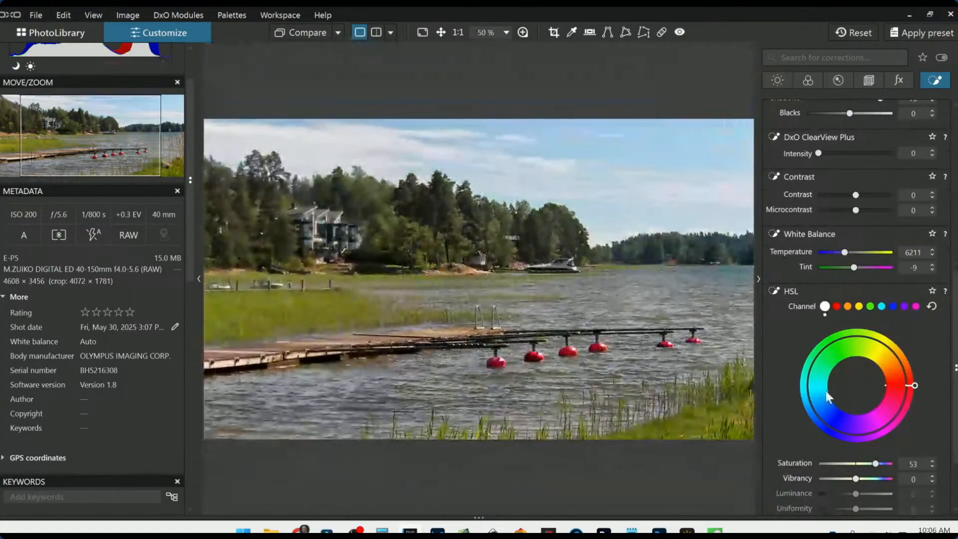
scroll(905, 391, "down", 2)
scroll(649, 383, "down", 1)
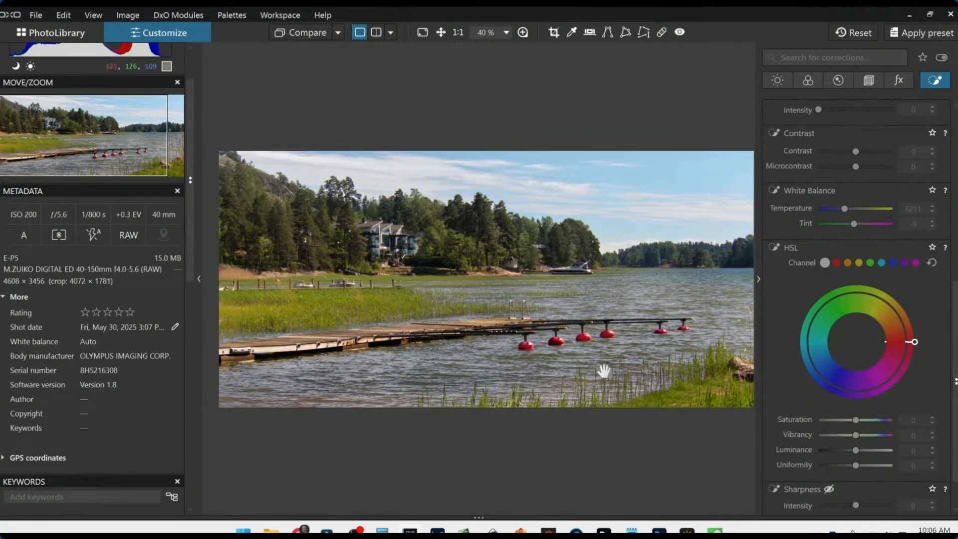
Step: Create a new control point mask and place control points on the trees on both sides of the house
scroll(833, 239, "up", 5)
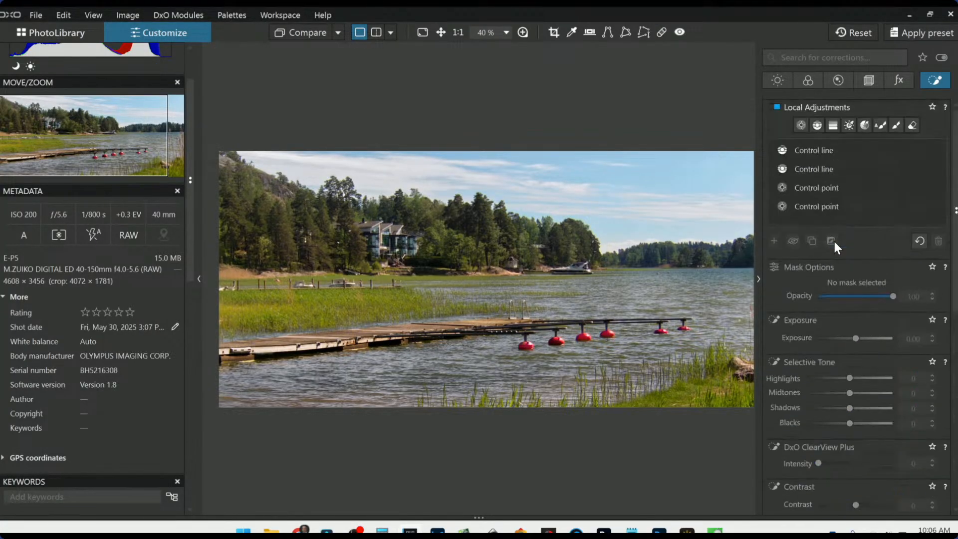
left_click(801, 125)
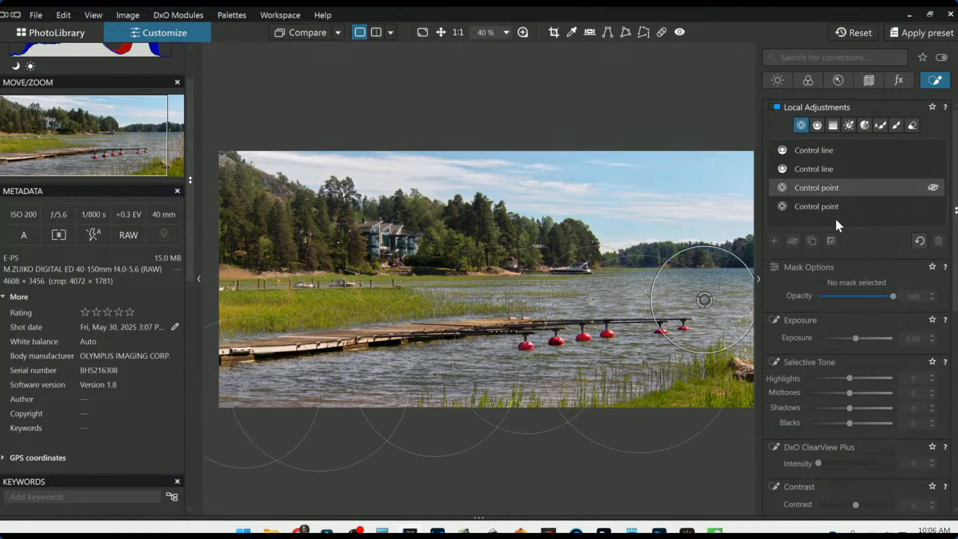
left_click(774, 240)
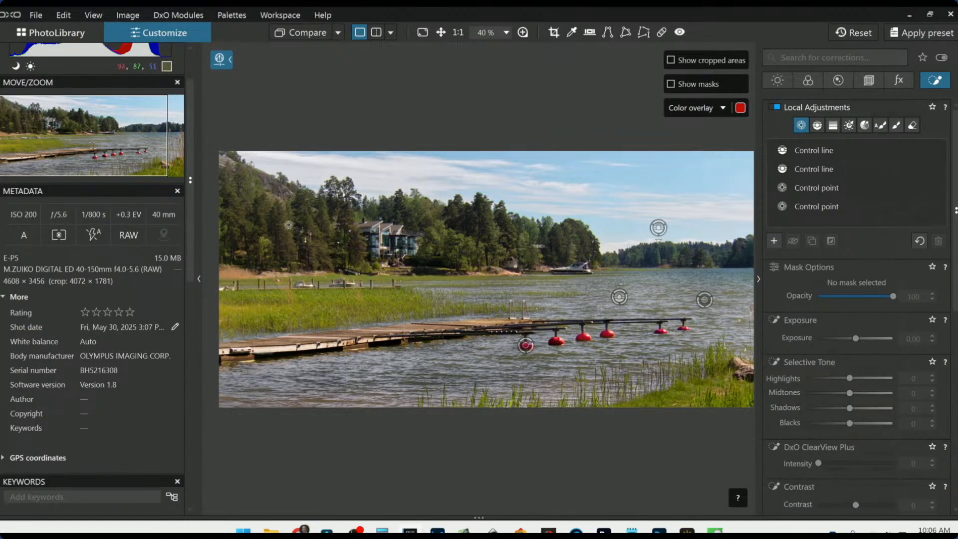
left_click(268, 243)
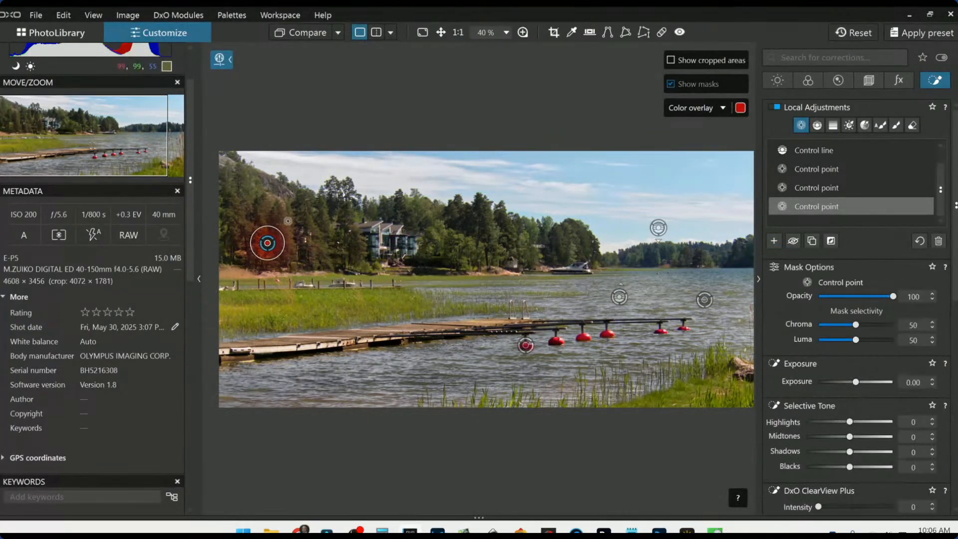
left_click(333, 227)
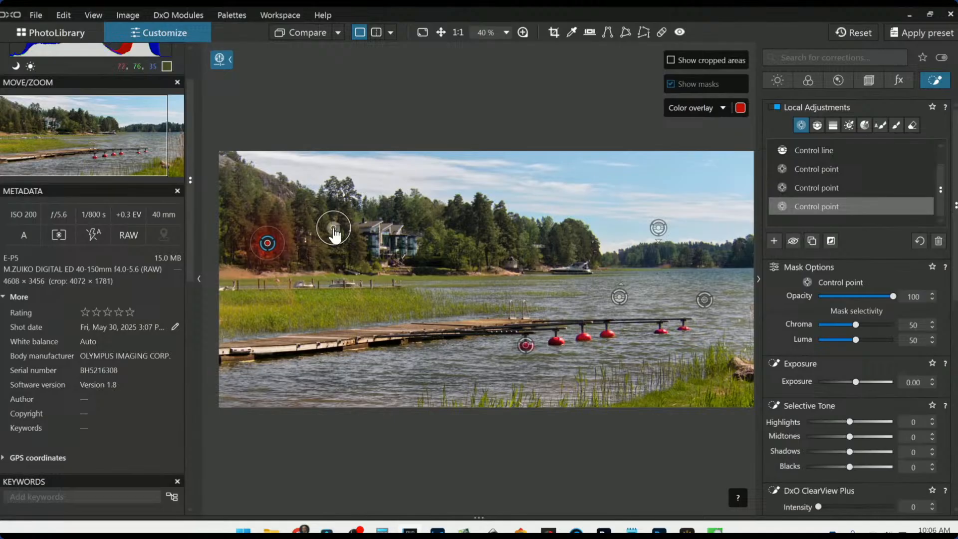
left_click(358, 218)
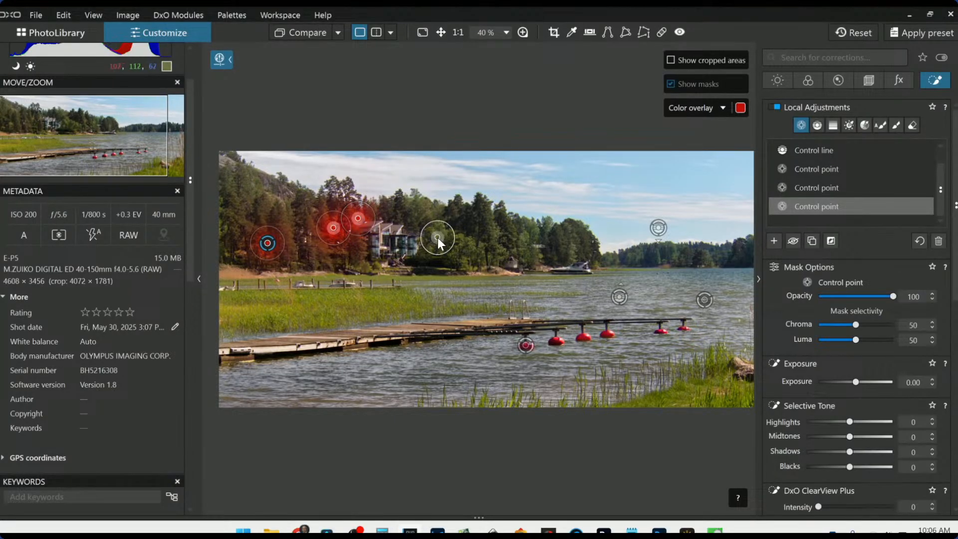
left_click(470, 242)
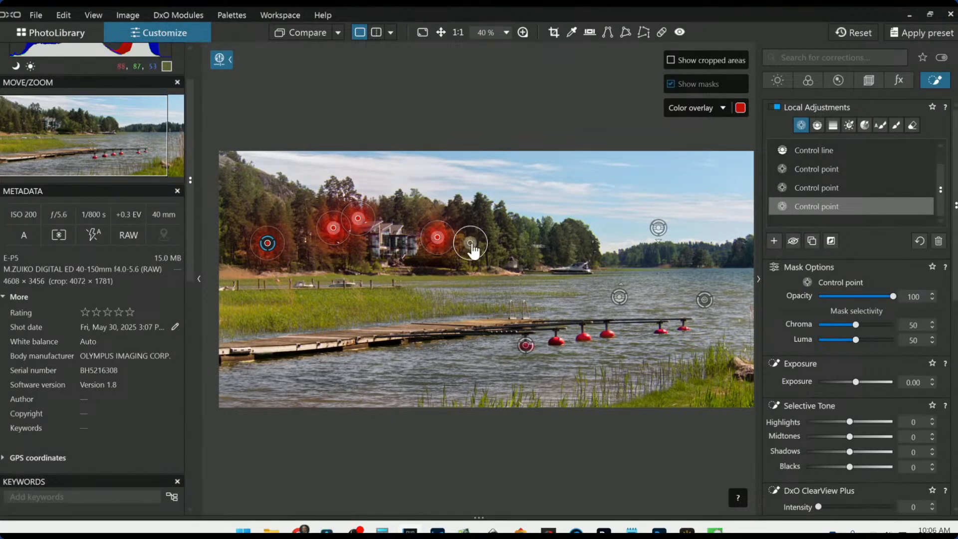
left_click(496, 231)
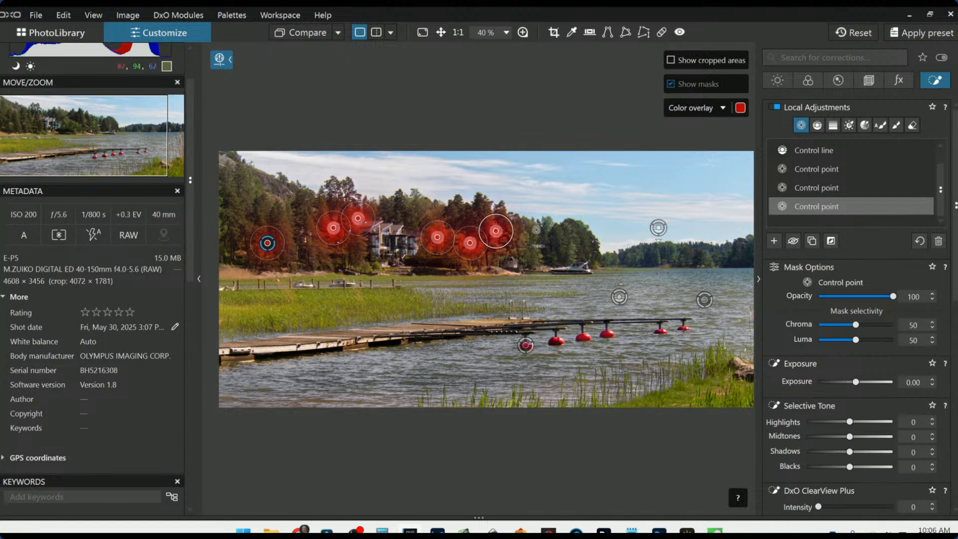
left_click(575, 249)
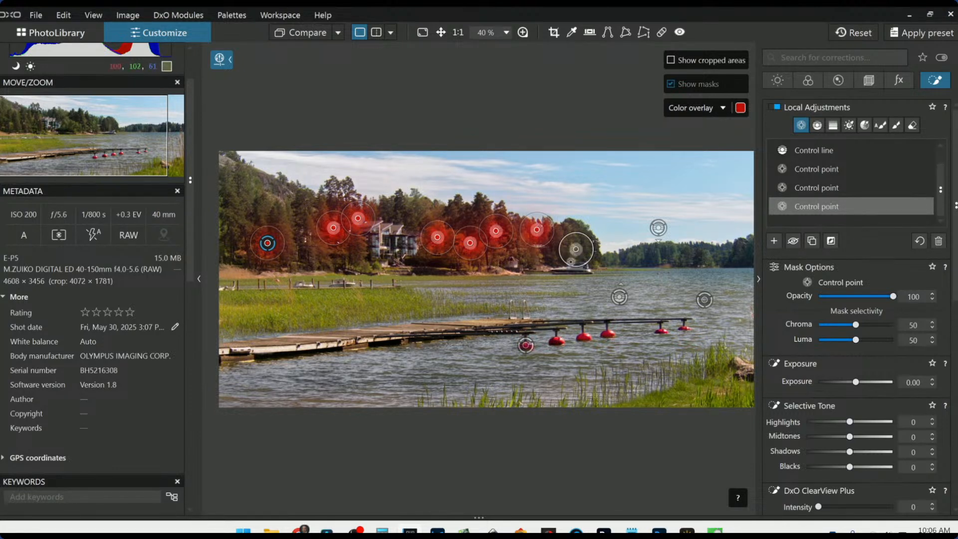
Step: Extend the tree mask with control points on the hillside and far-left trees and on the distant trees across the lake
left_click(288, 192)
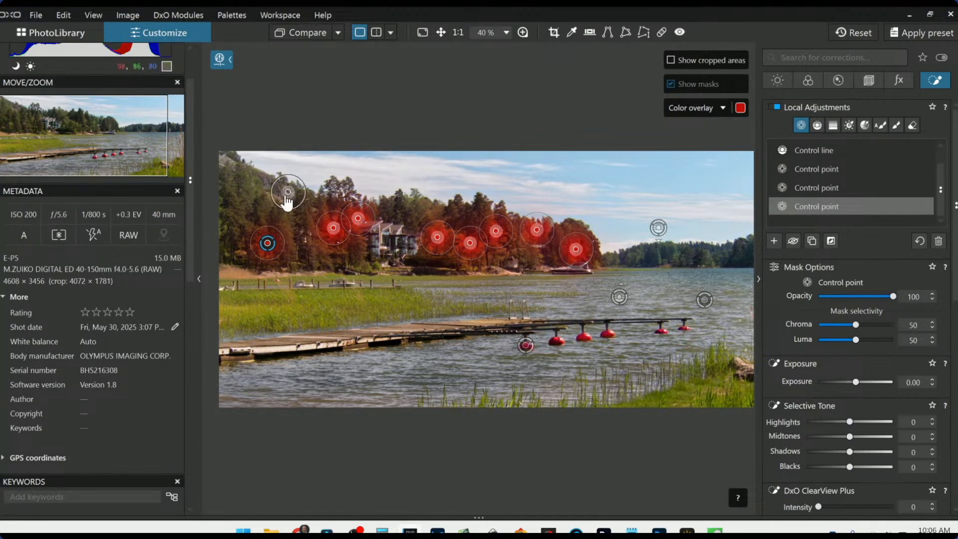
left_click(266, 182)
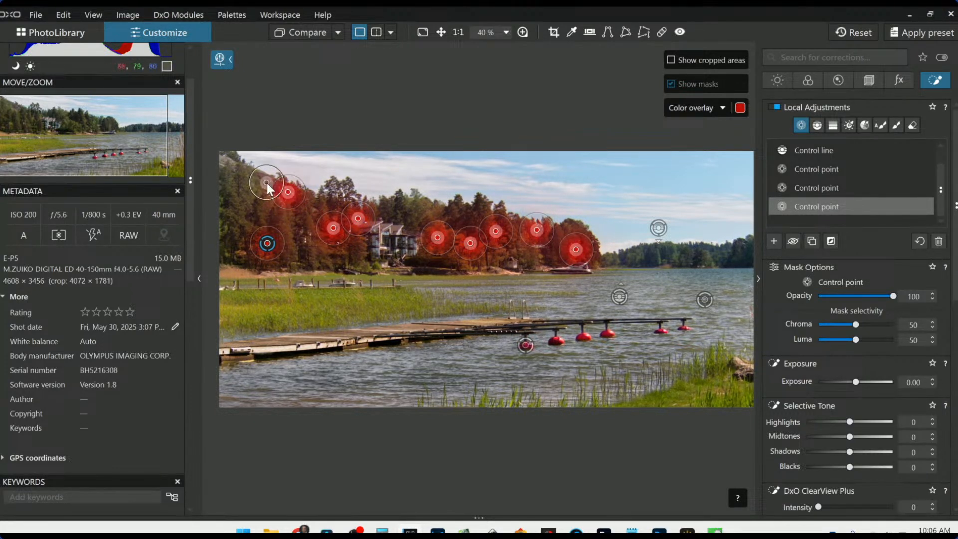
left_click(222, 162)
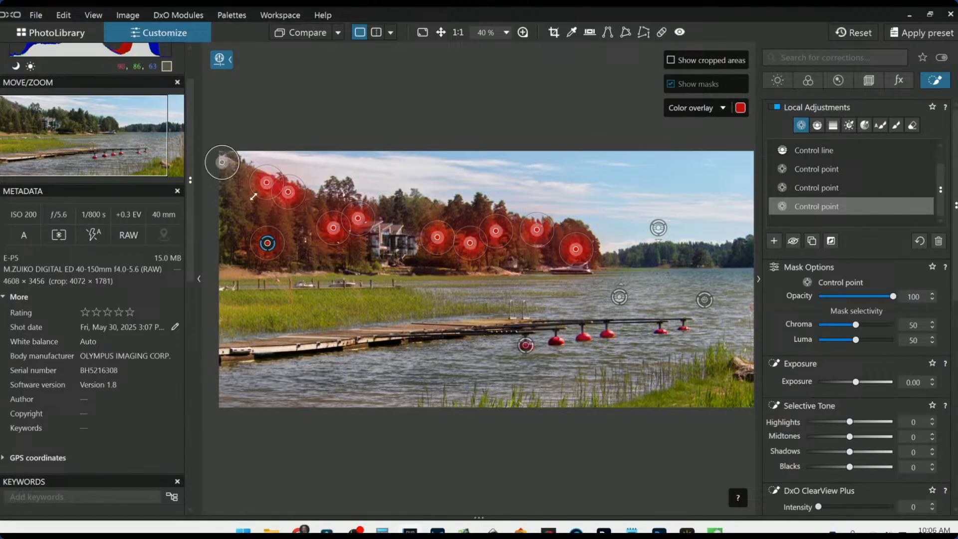
left_click(241, 253)
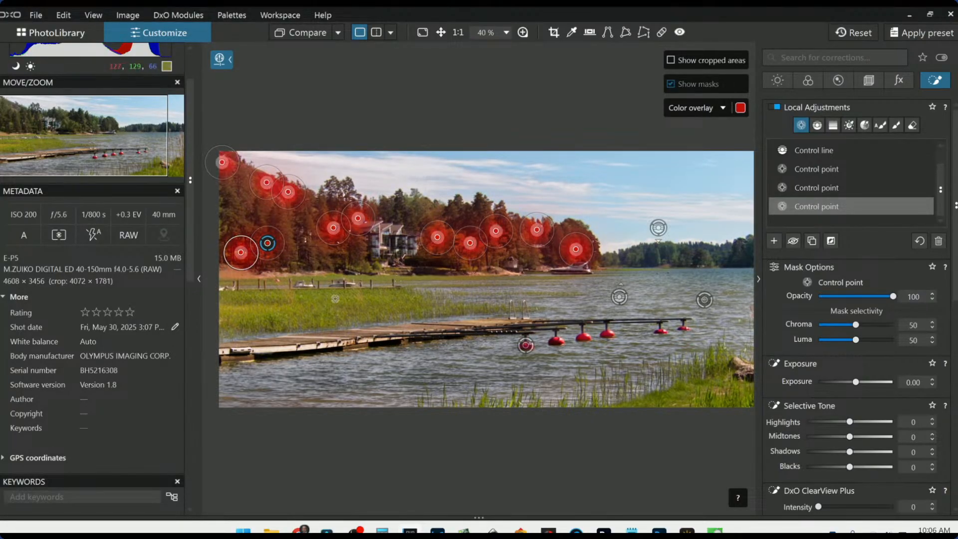
left_click(710, 257)
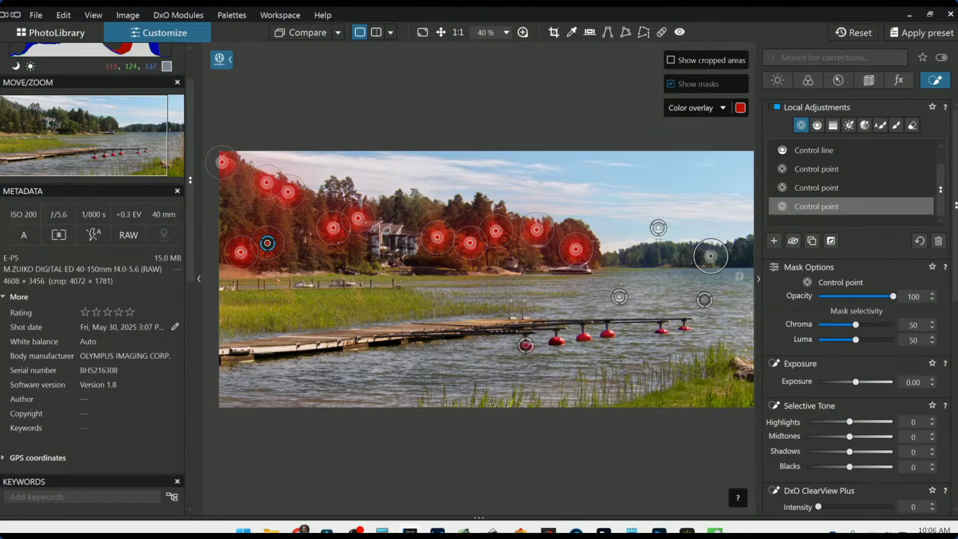
left_click(674, 254)
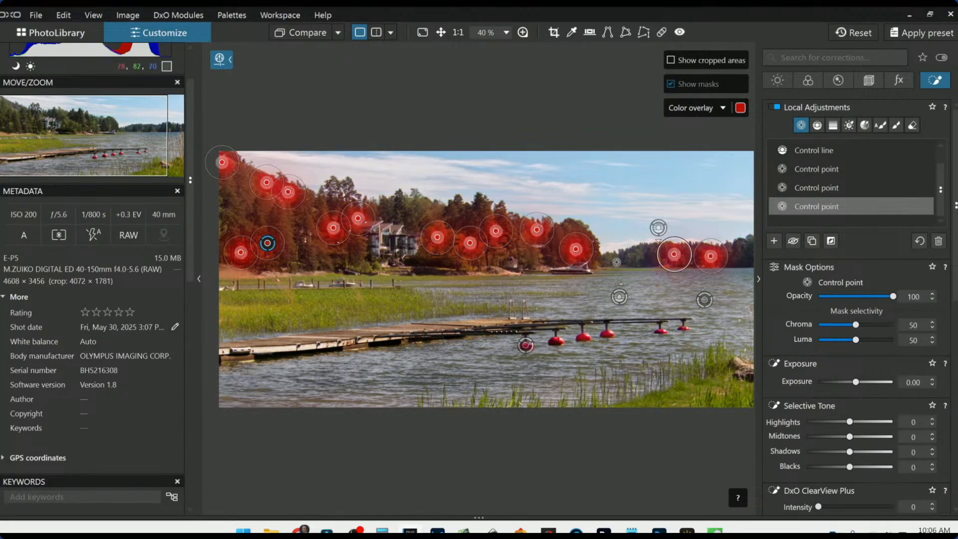
left_click(614, 262)
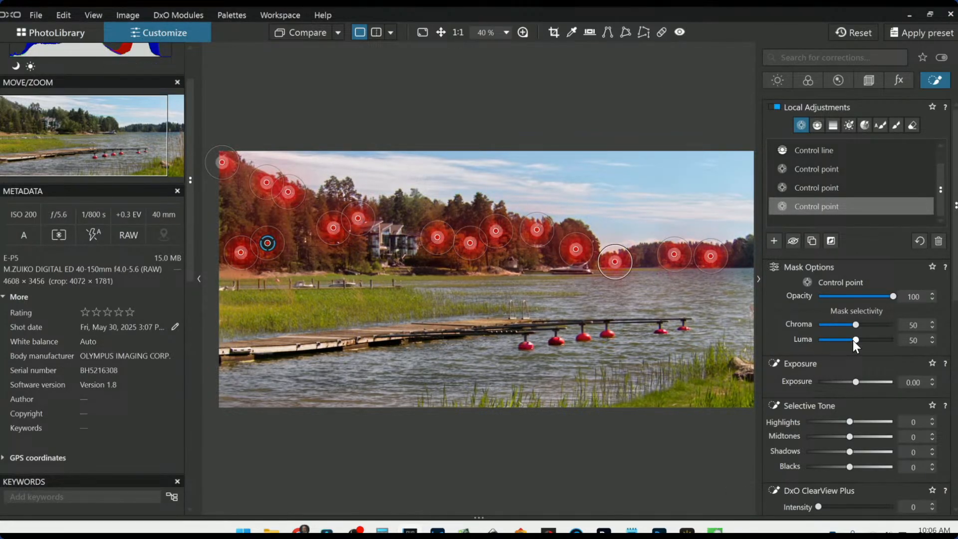
Step: Set the tree mask's Luma selectivity to 65, Highlights to 99, Midtones to 49, Shadows to 14, and Contrast to 78
scroll(855, 340, "up", 2)
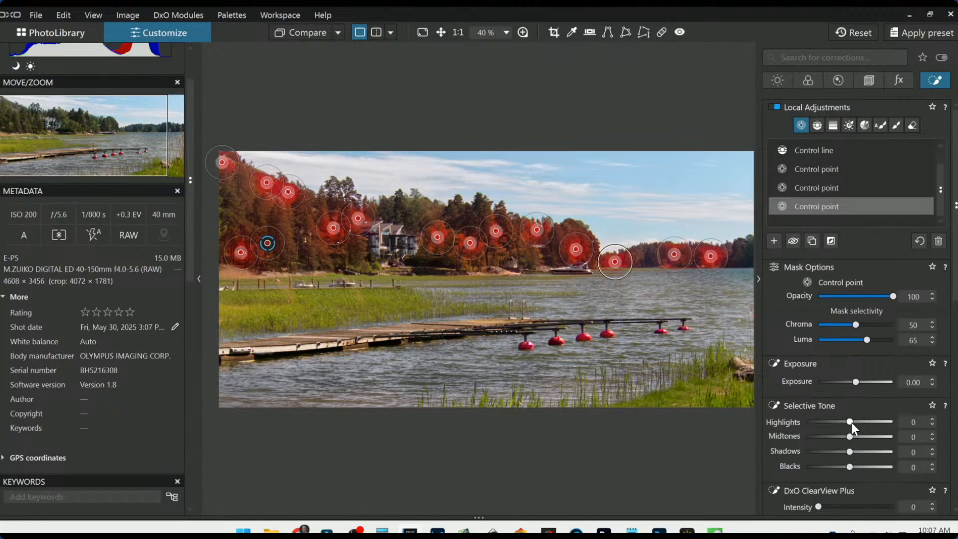
left_click_drag(851, 423, 893, 423)
scroll(778, 382, "down", 3)
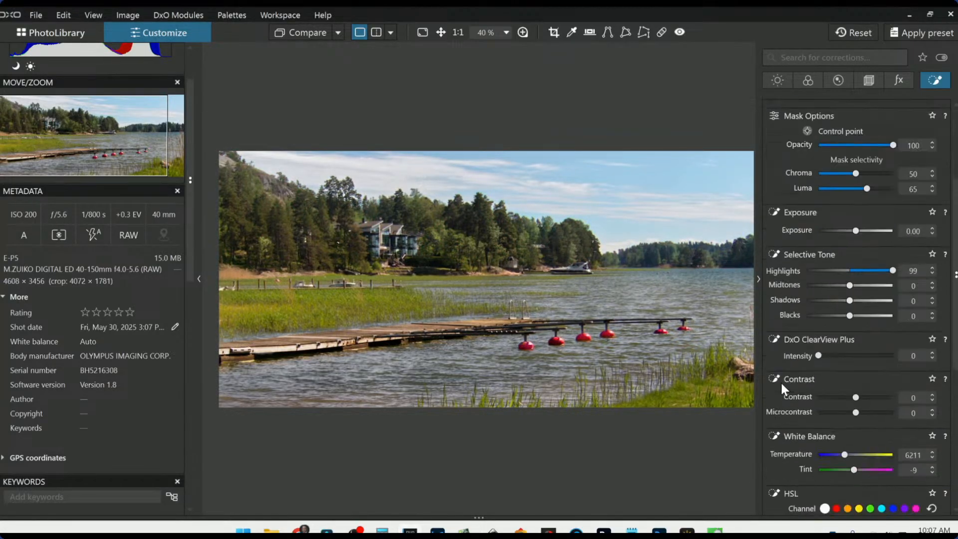
left_click_drag(850, 289, 871, 288)
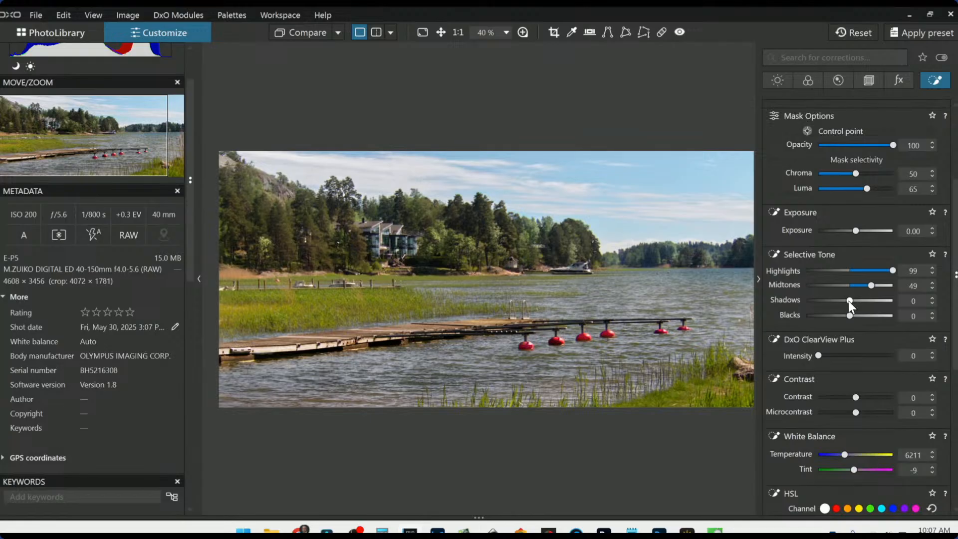
left_click_drag(849, 300, 855, 302)
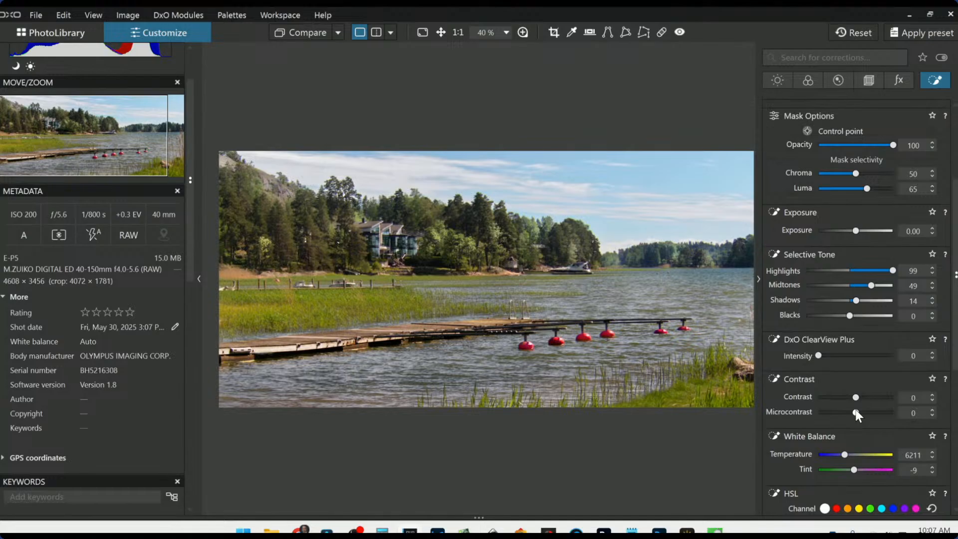
left_click_drag(856, 396, 884, 396)
left_click_drag(879, 397, 884, 397)
Step: Move the tree mask's control point on the rocky hillside slightly higher, and deselect the mask
scroll(271, 207, "up", 3)
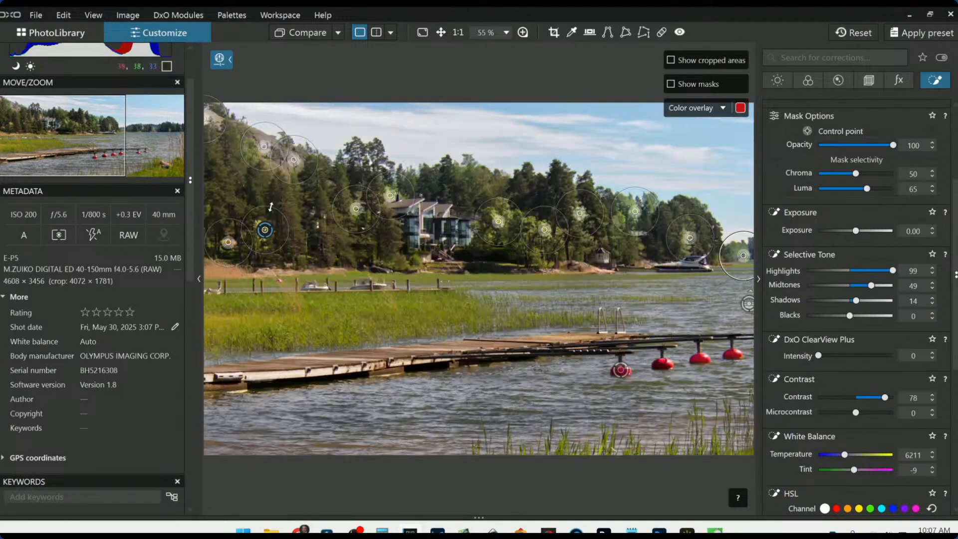
scroll(268, 206, "up", 5)
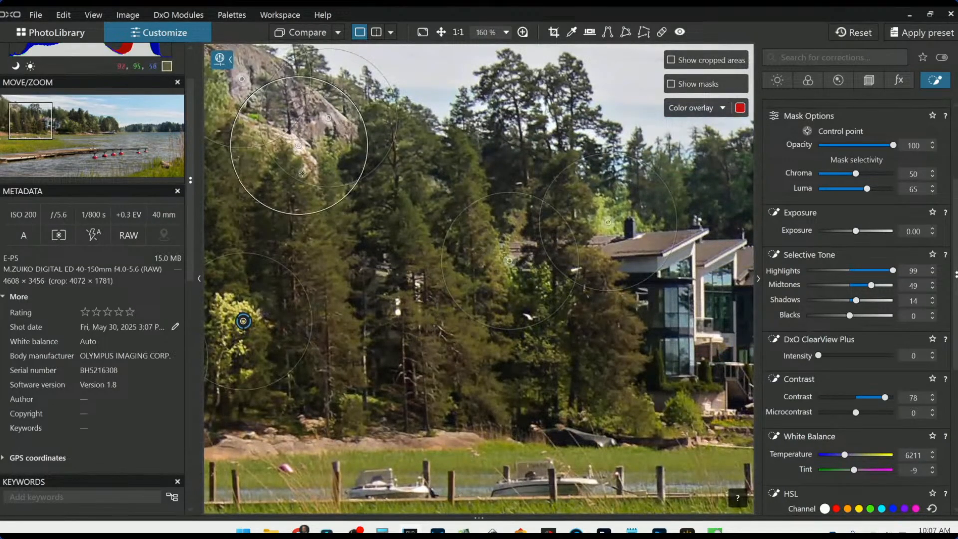
scroll(326, 241, "down", 4)
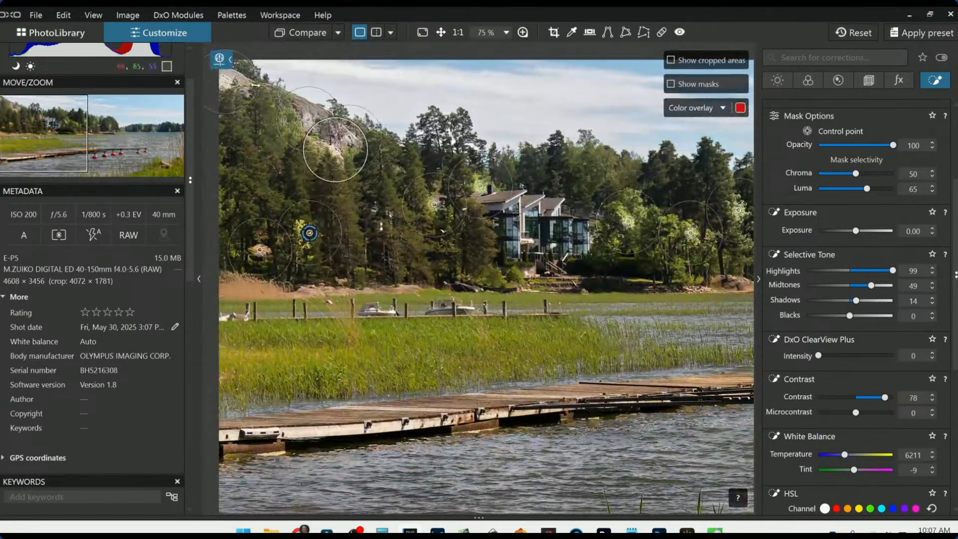
left_click(298, 102)
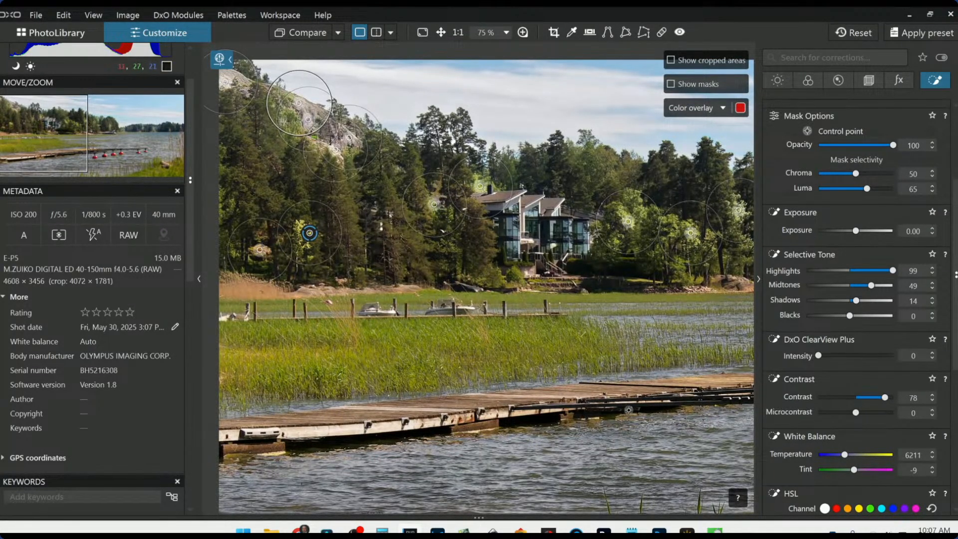
scroll(551, 363, "down", 3)
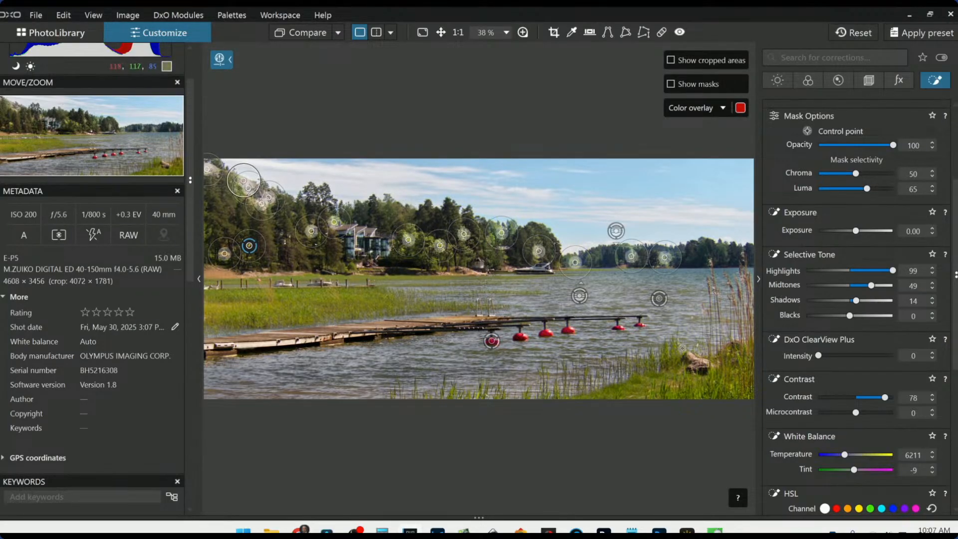
key("Escape")
Step: Reselect the tree mask, add a control point on the far-right distant trees, and nudge the nearest existing point into position
scroll(543, 324, "down", 2)
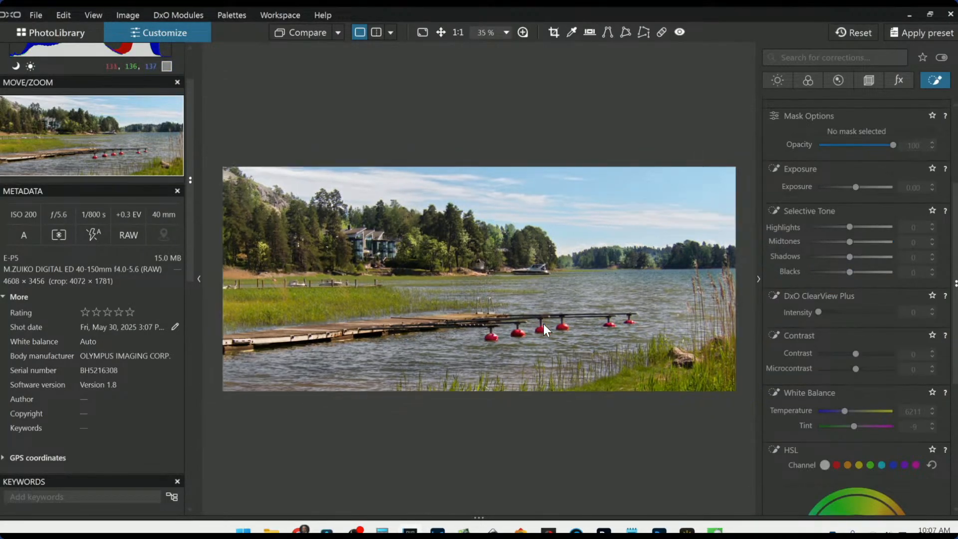
scroll(543, 324, "up", 1)
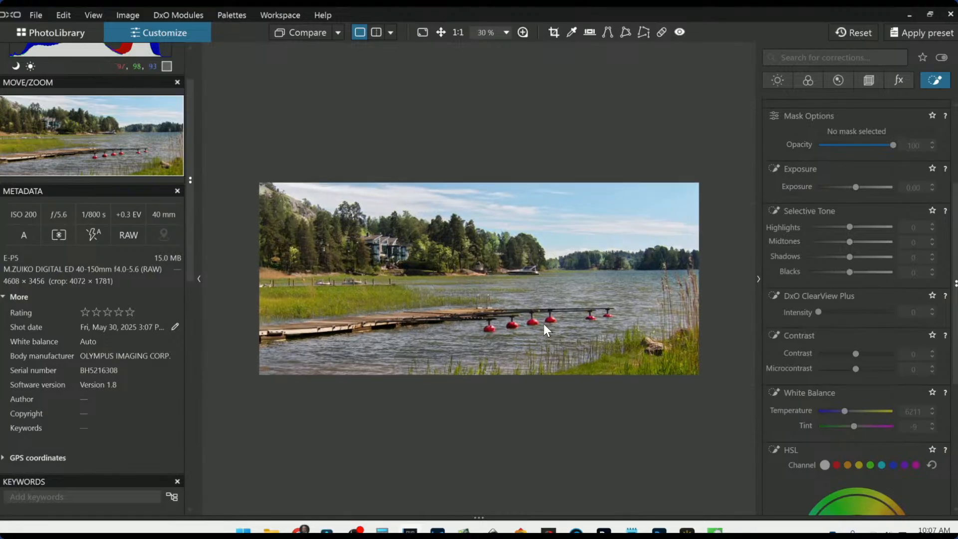
scroll(292, 250, "up", 2)
scroll(292, 248, "down", 1)
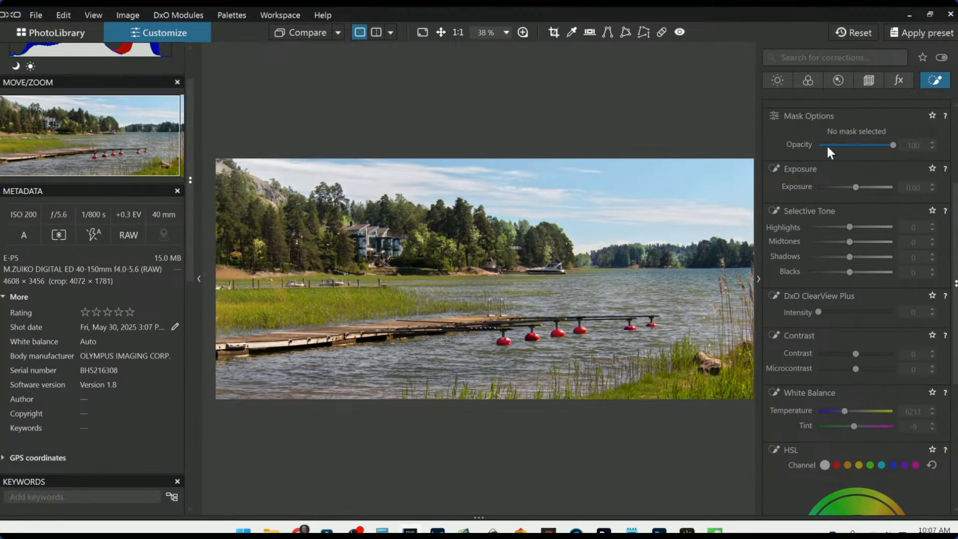
scroll(872, 178, "up", 3)
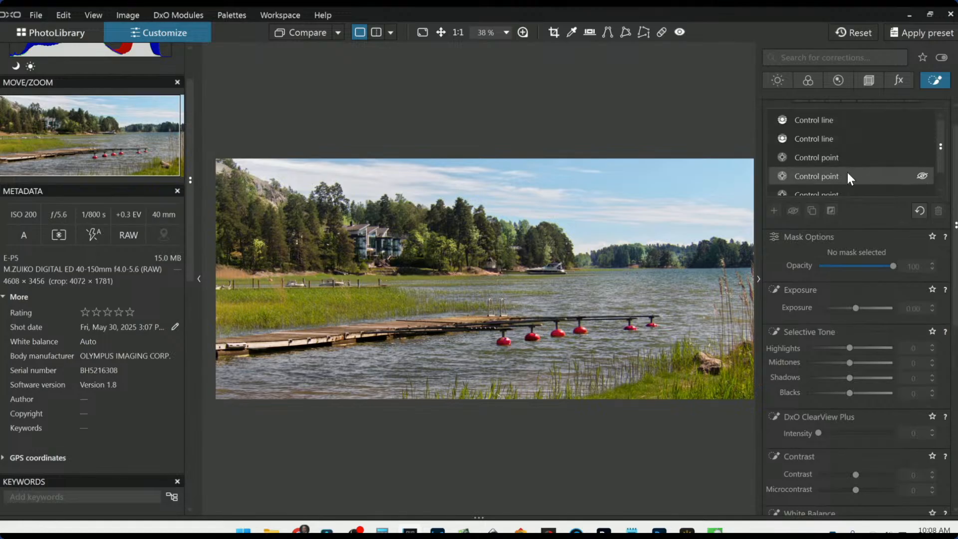
left_click(836, 178)
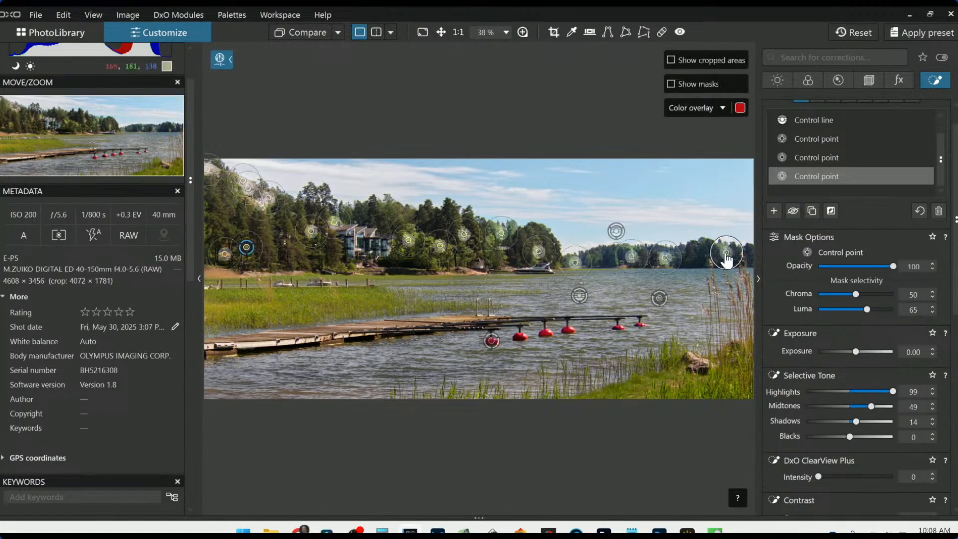
left_click_drag(724, 257, 725, 254)
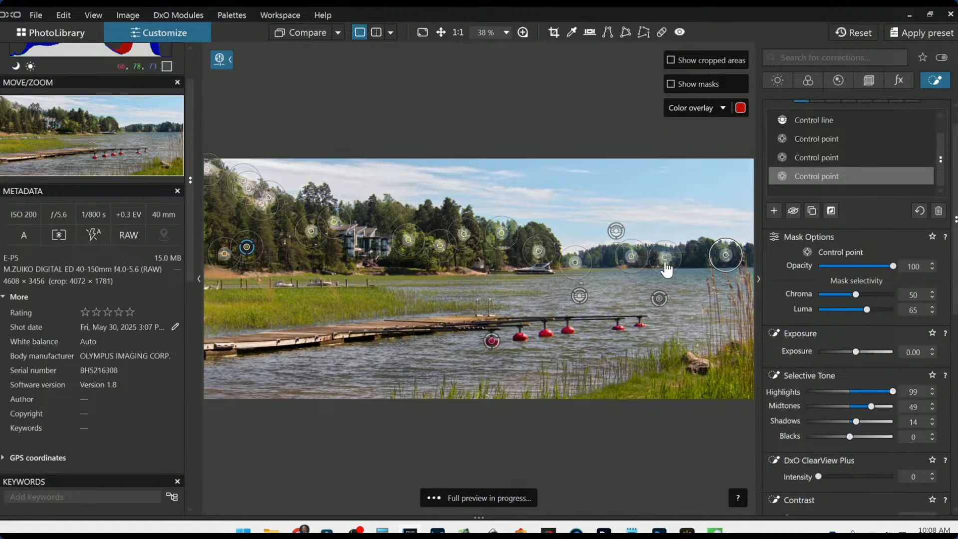
left_click_drag(665, 257, 662, 259)
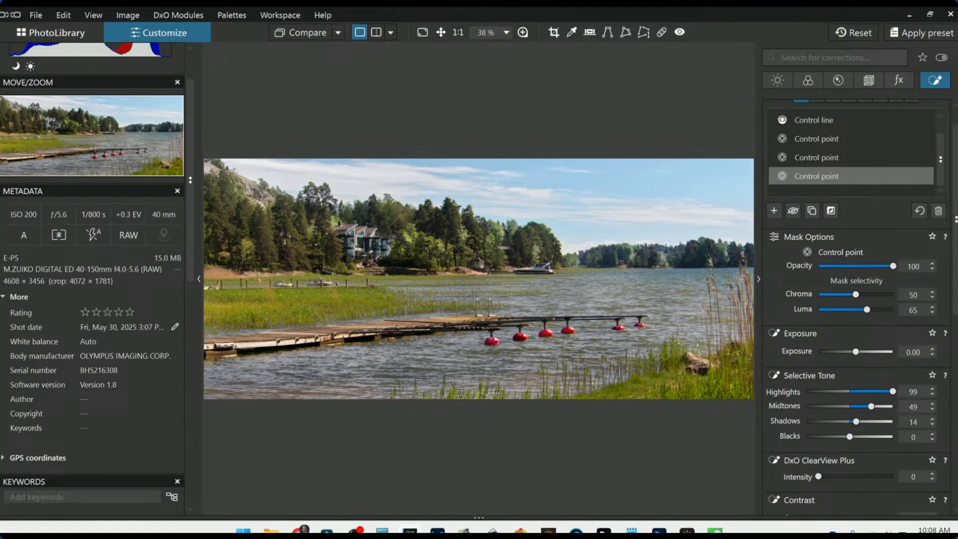
Step: Warm the tree mask's white balance to a Temperature of about 6811, reset its Tint, and deselect the mask
scroll(742, 336, "down", 1)
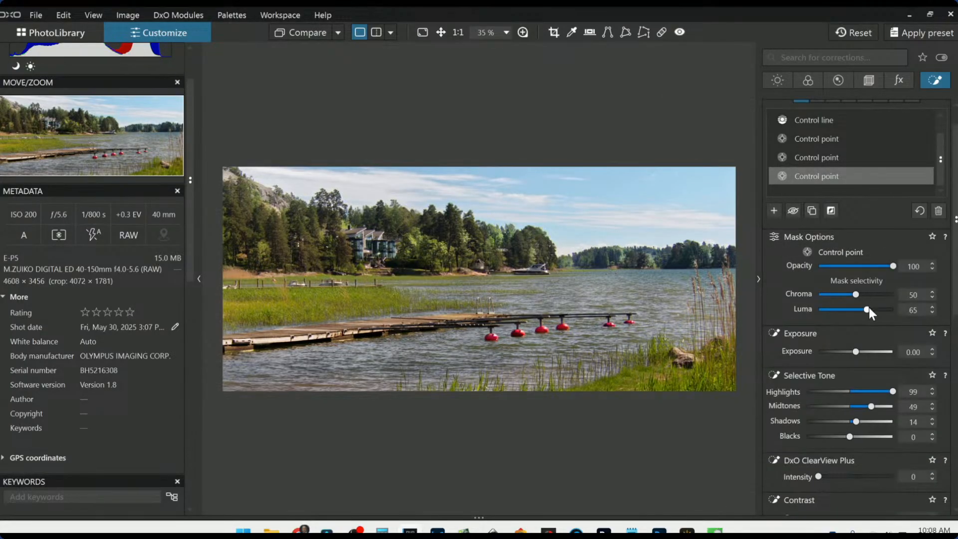
scroll(868, 310, "down", 8)
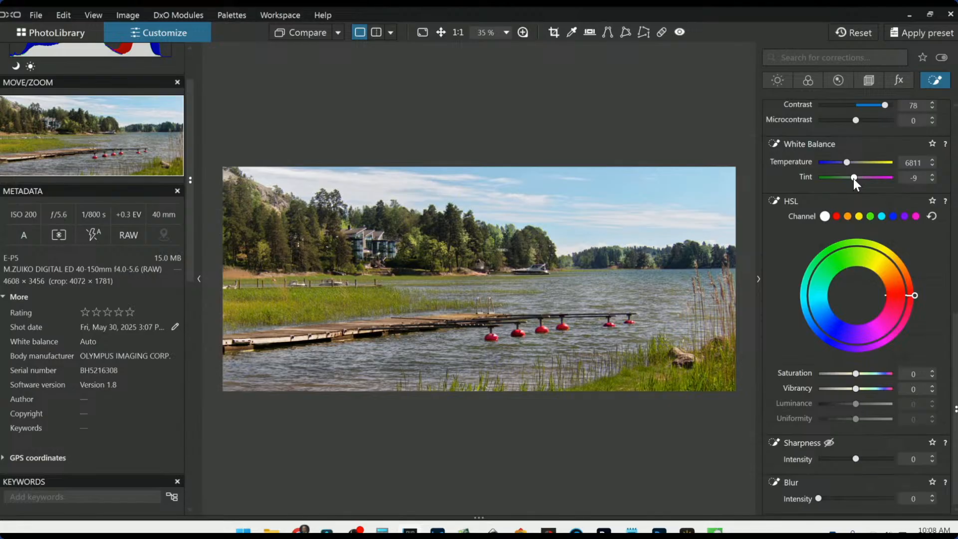
double_click(853, 178)
double_click(857, 177)
left_click_drag(848, 163, 847, 162)
left_click(567, 316)
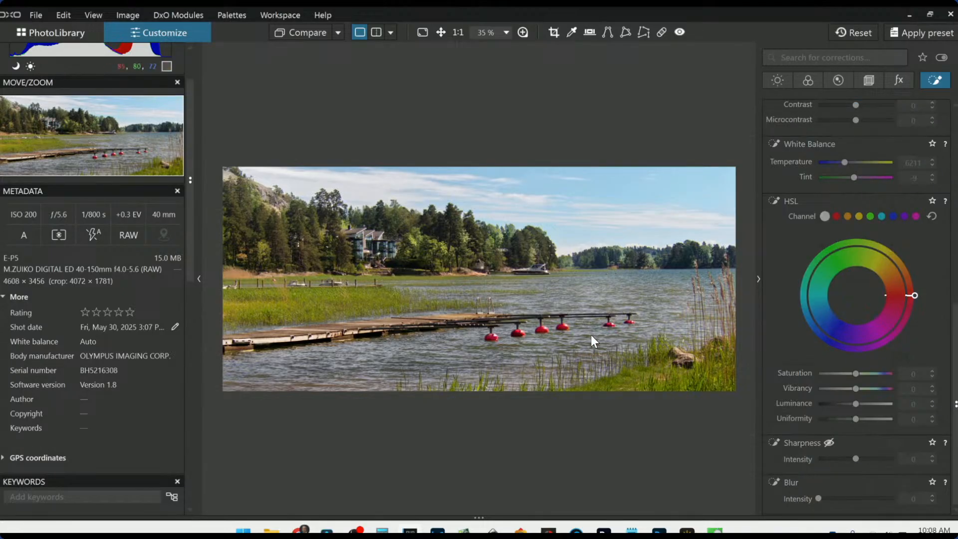
Step: Compare the edited photo with the original image and return to the edited version
scroll(591, 334, "down", 1)
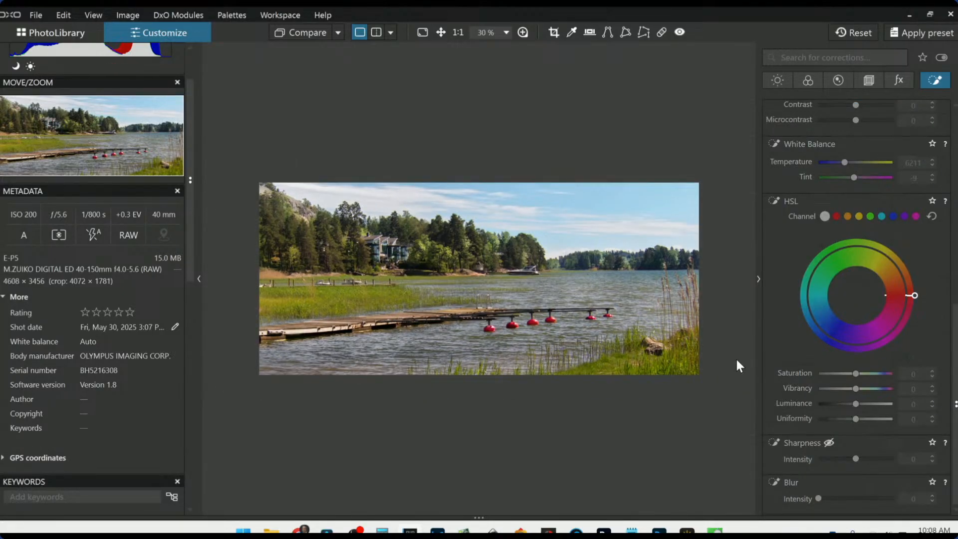
left_click(313, 33)
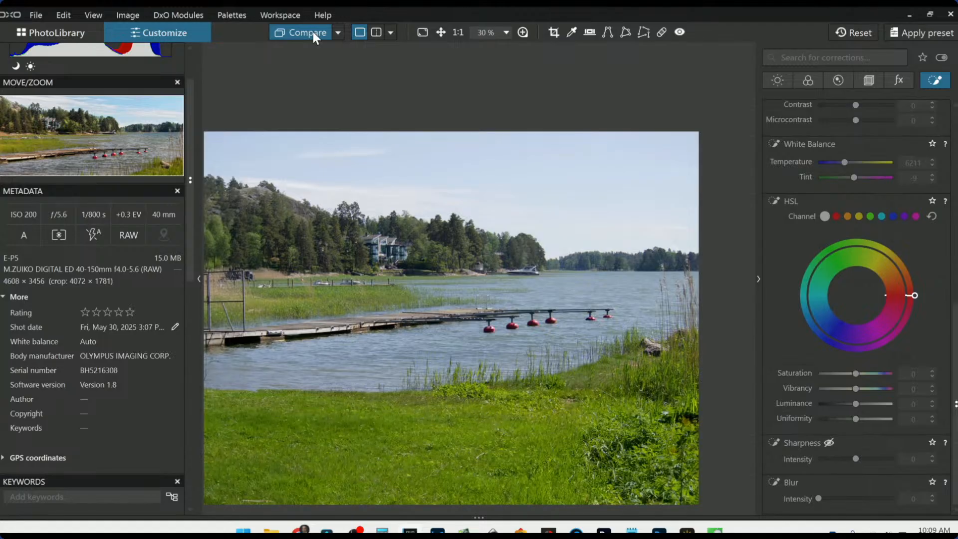
left_click(313, 33)
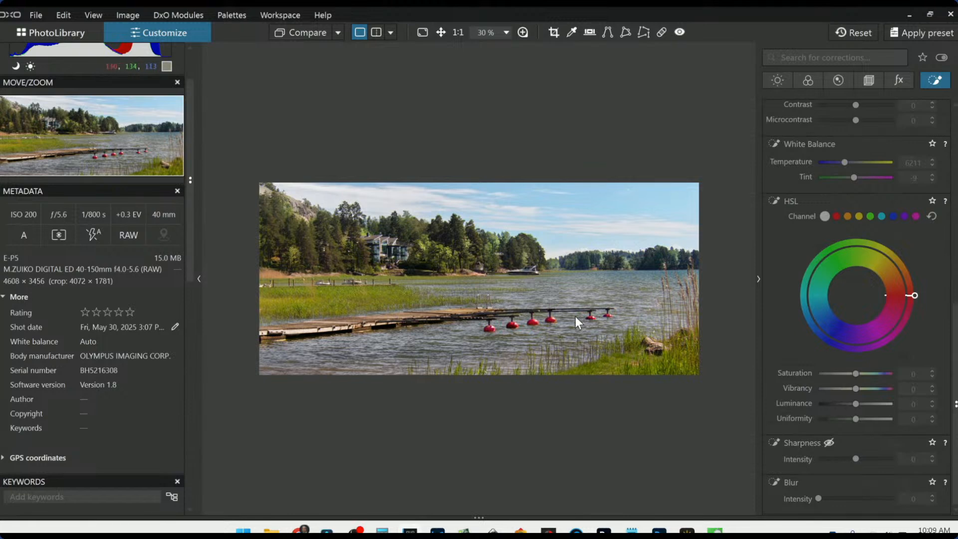
Step: Reselect the water mask, set its white balance to a Temperature of about 6111 and a Tint of 1, and deselect the mask
scroll(795, 246, "up", 8)
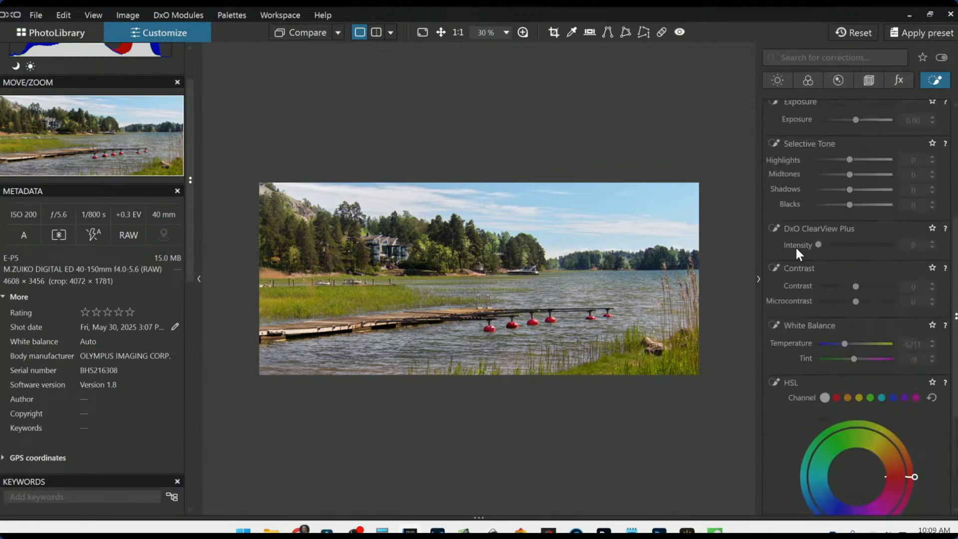
left_click(804, 192)
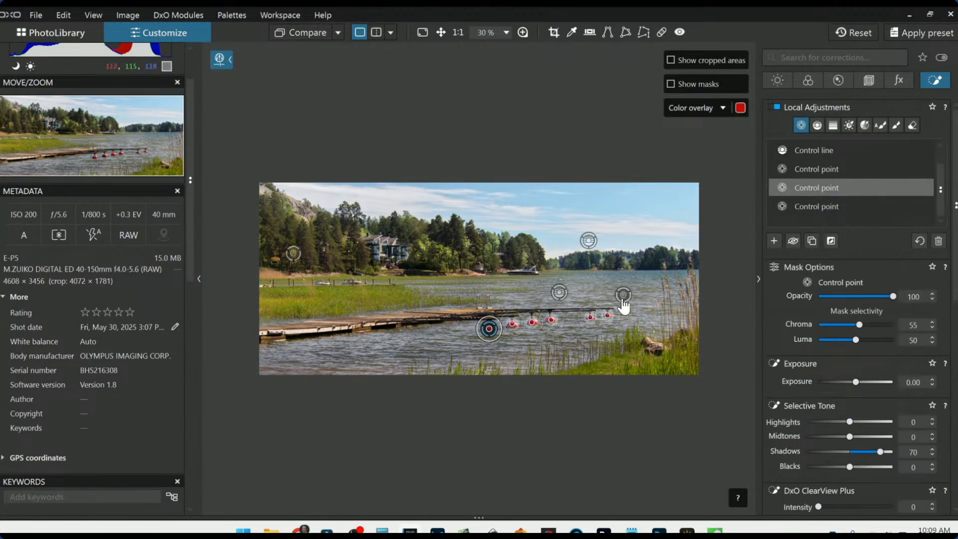
left_click(624, 297)
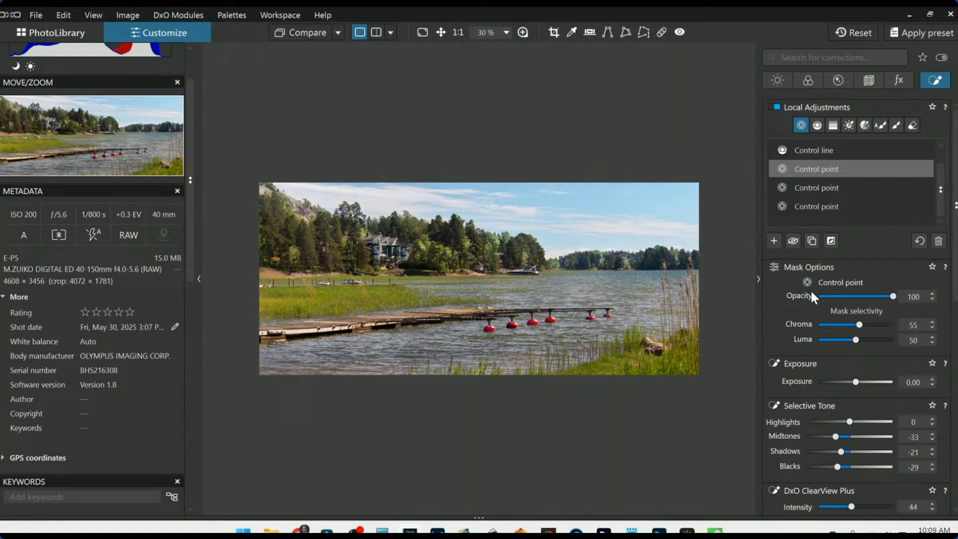
scroll(884, 387, "down", 5)
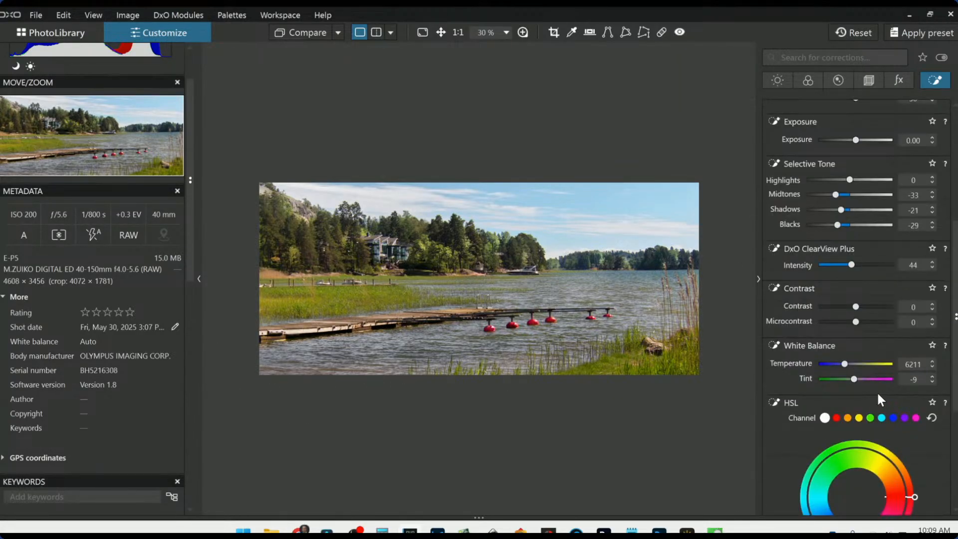
left_click_drag(854, 380, 860, 381)
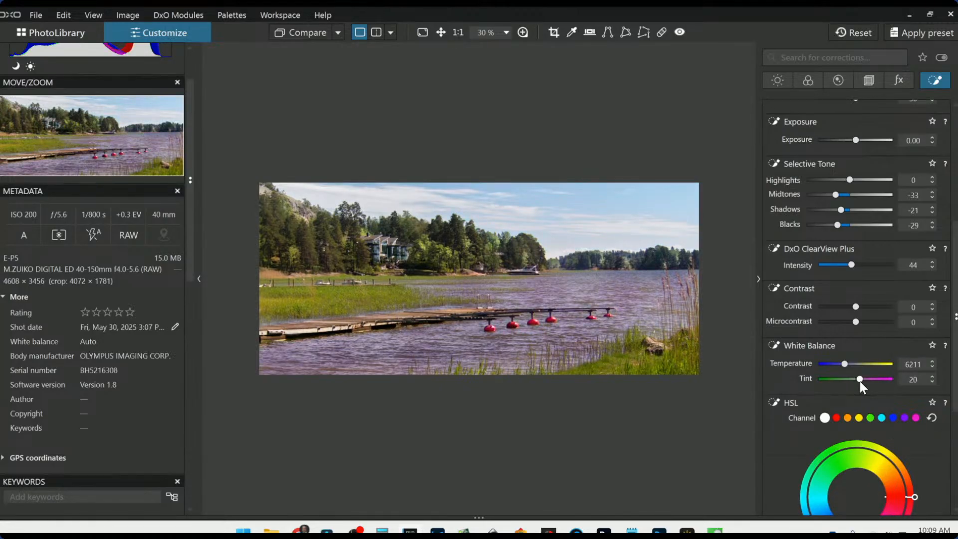
double_click(860, 379)
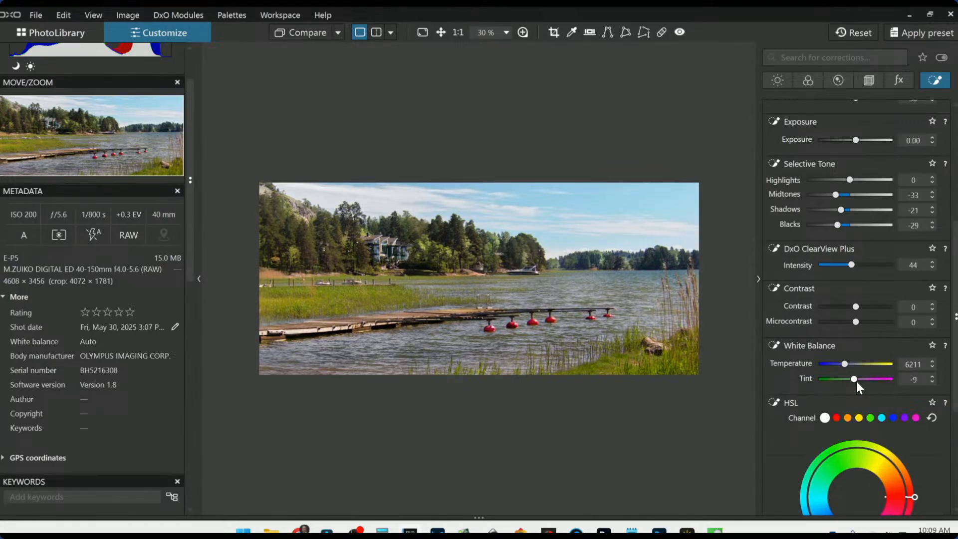
left_click_drag(854, 380, 856, 380)
left_click_drag(845, 364, 842, 364)
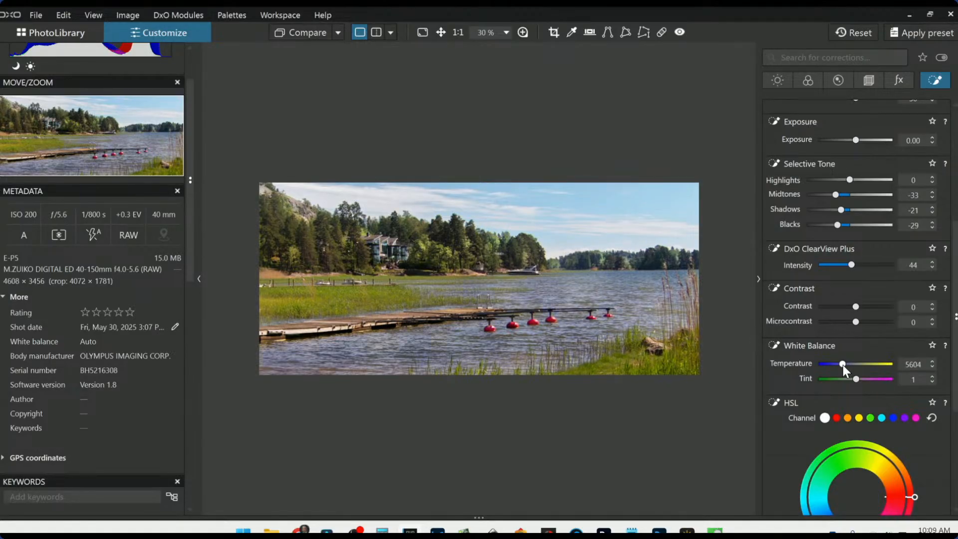
key("ctrl+z")
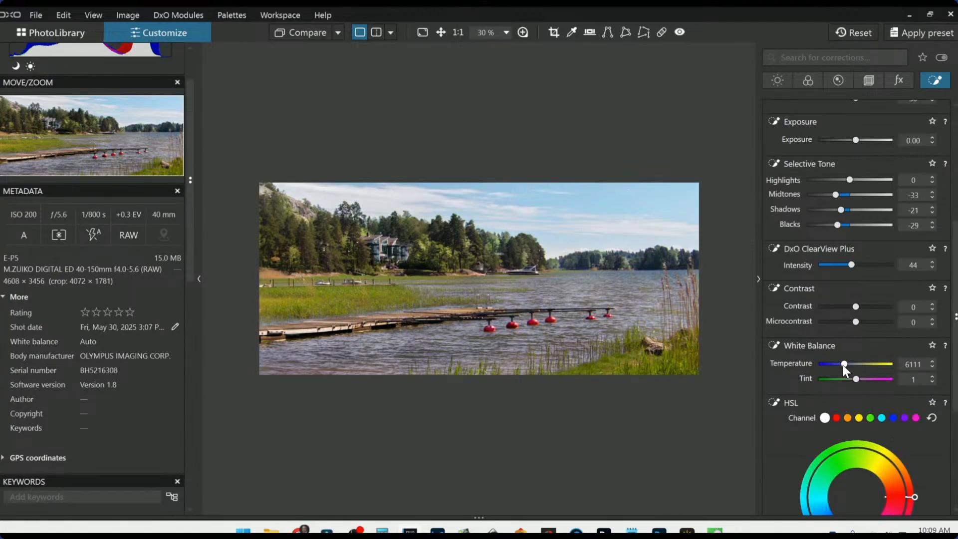
scroll(842, 365, "down", 2)
left_click(724, 466)
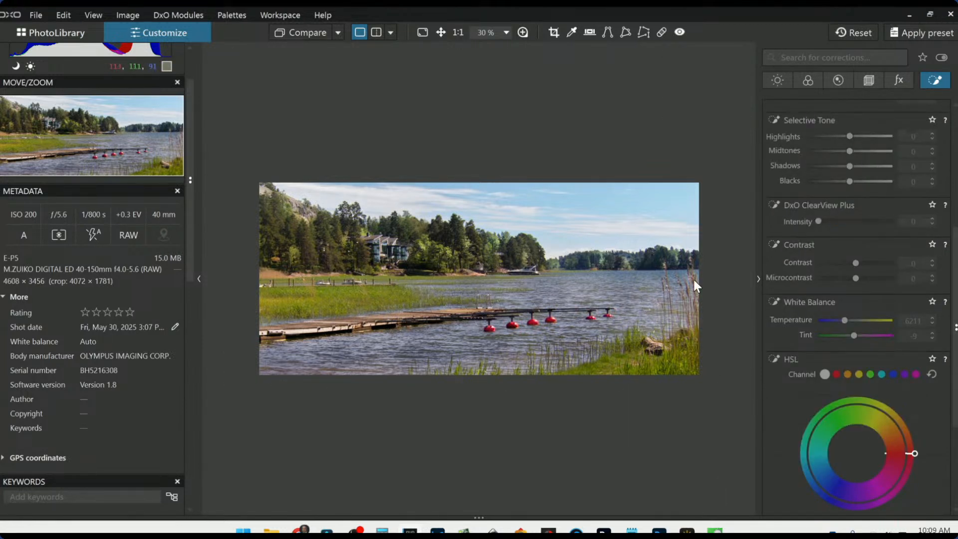
Step: Reselect the tree mask, add a control point on the tall reeds at the photo's far right edge, and nudge it slightly higher
scroll(842, 230, "up", 5)
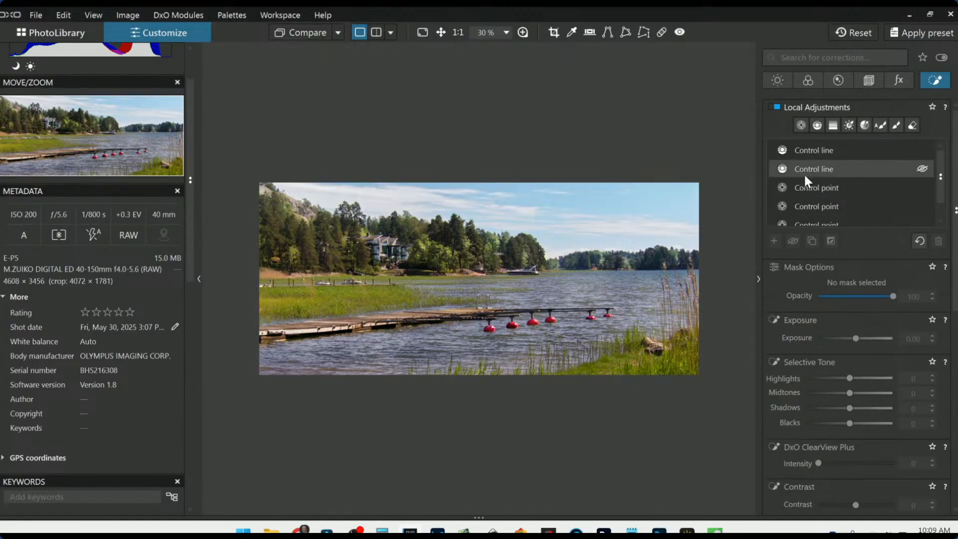
scroll(811, 193, "down", 1)
left_click(812, 205)
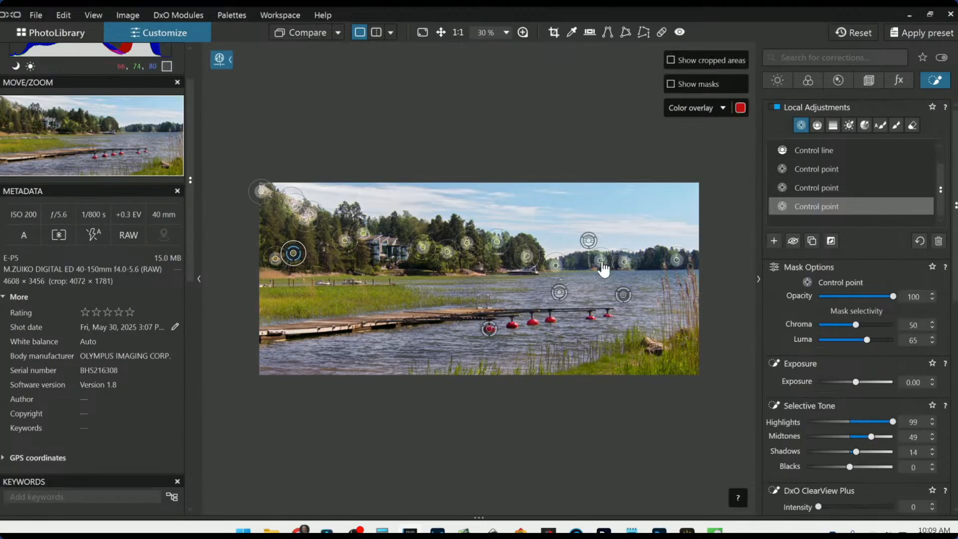
scroll(694, 289, "up", 1)
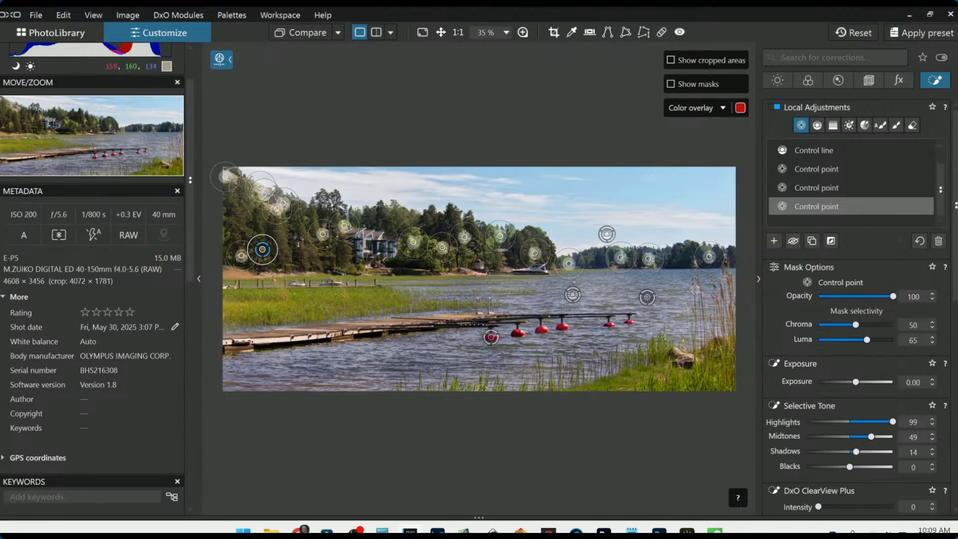
scroll(695, 290, "up", 3)
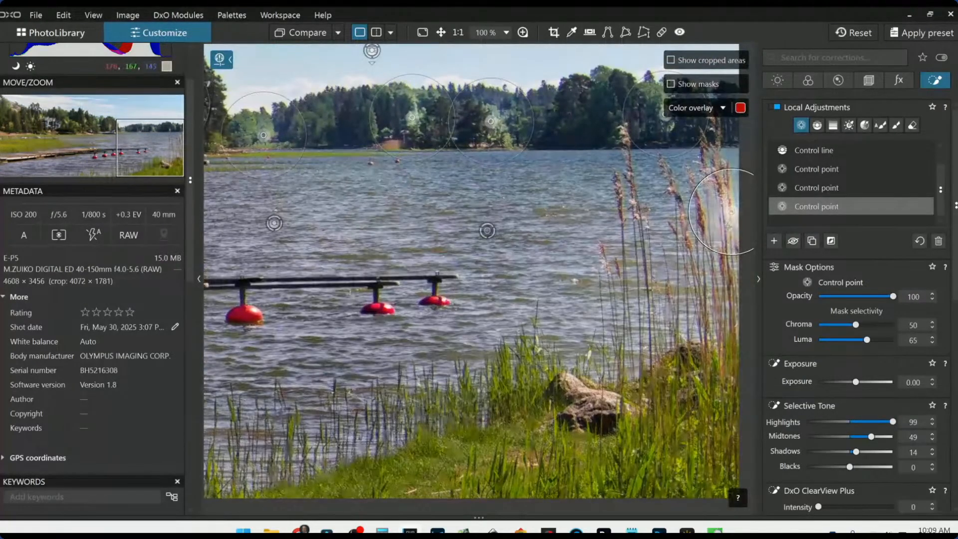
left_click_drag(731, 211, 729, 204)
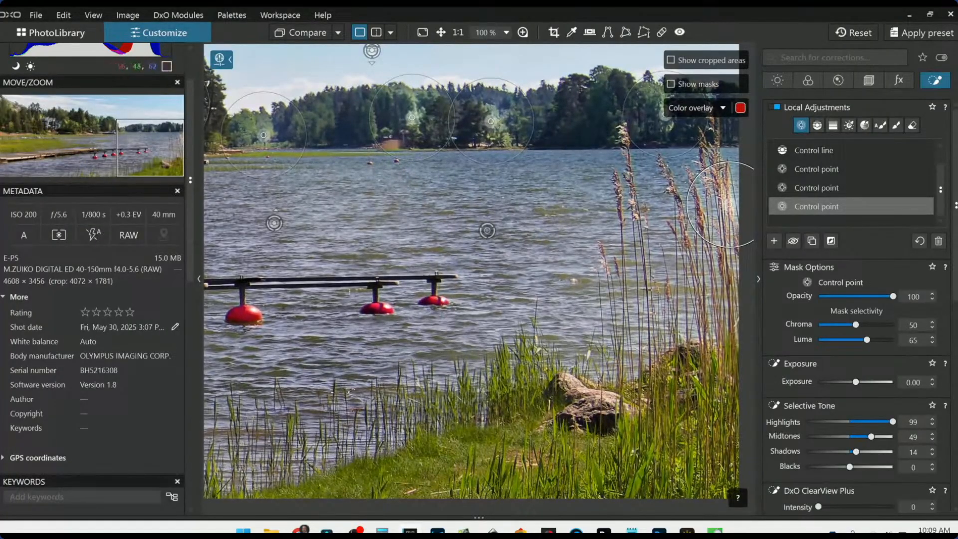
Step: Add control points along the left reed plumes, the right plumes and the mid-height reeds, placing one at the rock near the reed base
left_click(624, 141)
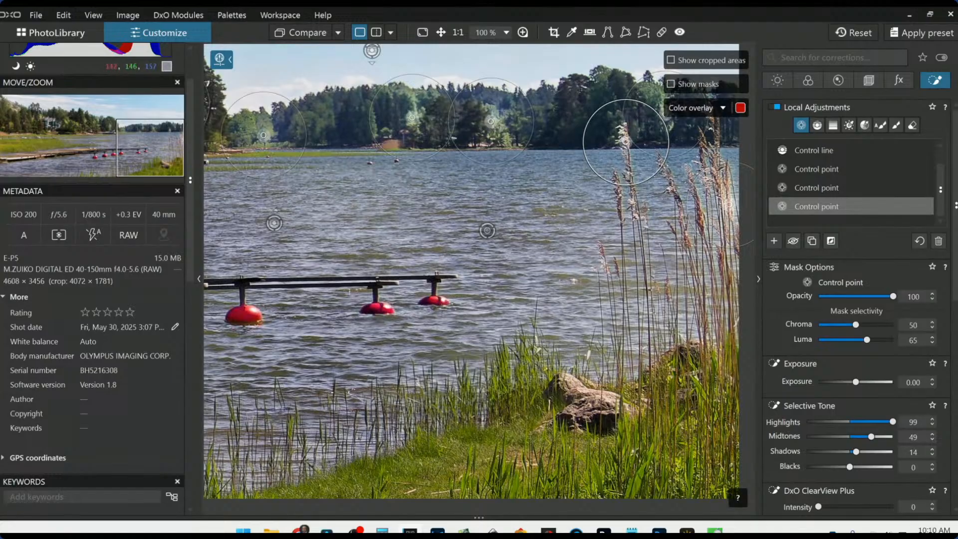
left_click(704, 147)
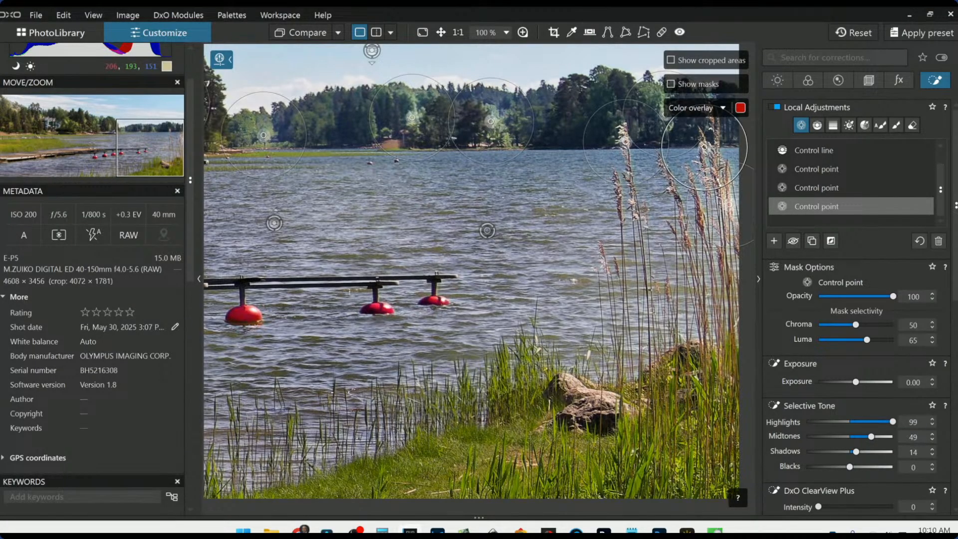
left_click(698, 222)
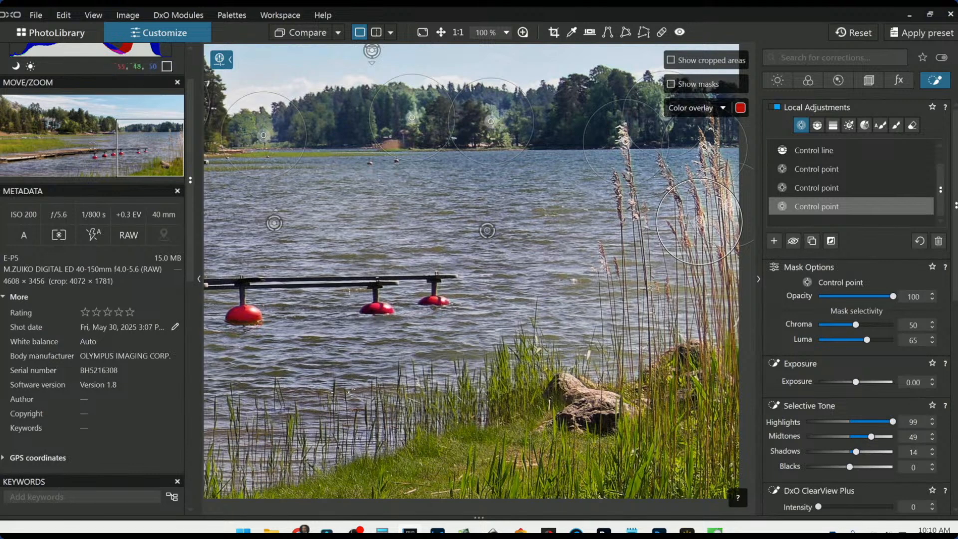
left_click(666, 292)
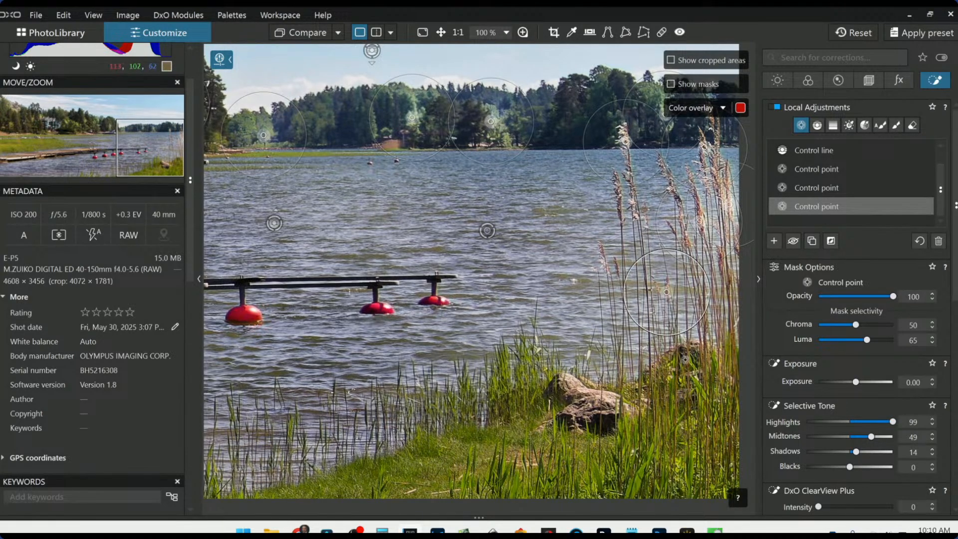
left_click_drag(667, 292, 694, 353)
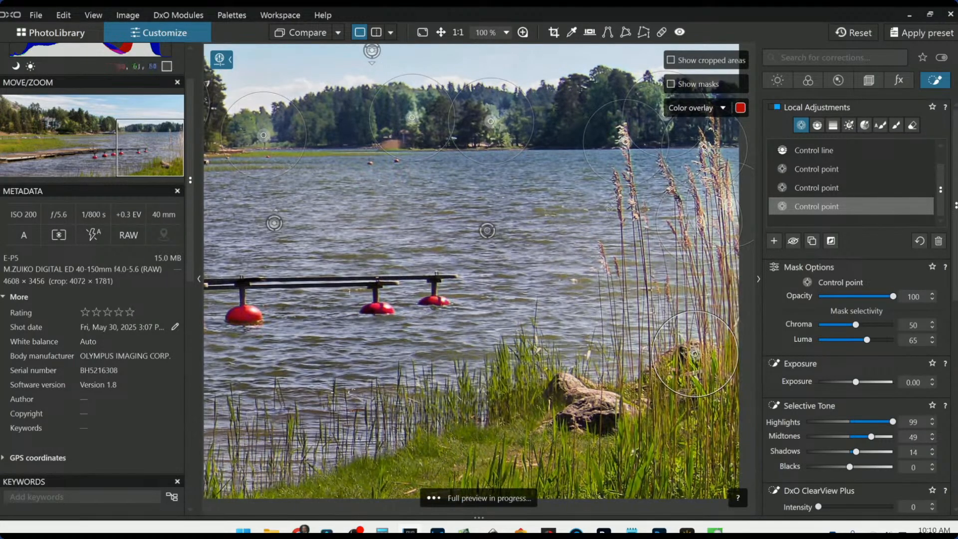
left_click(619, 211)
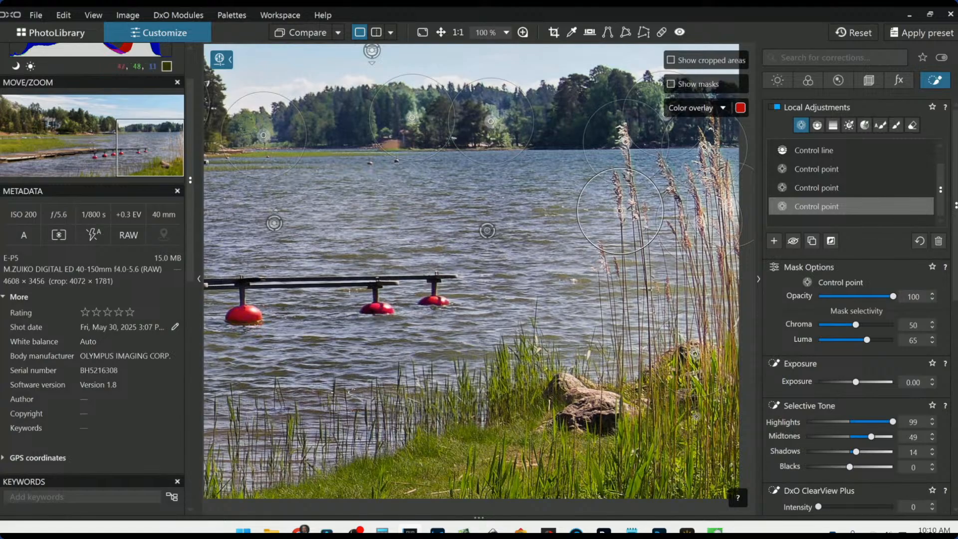
Step: Shrink the tree mask's control points on the far-right reeds and on the tallest left reed plume
key("ctrl+0")
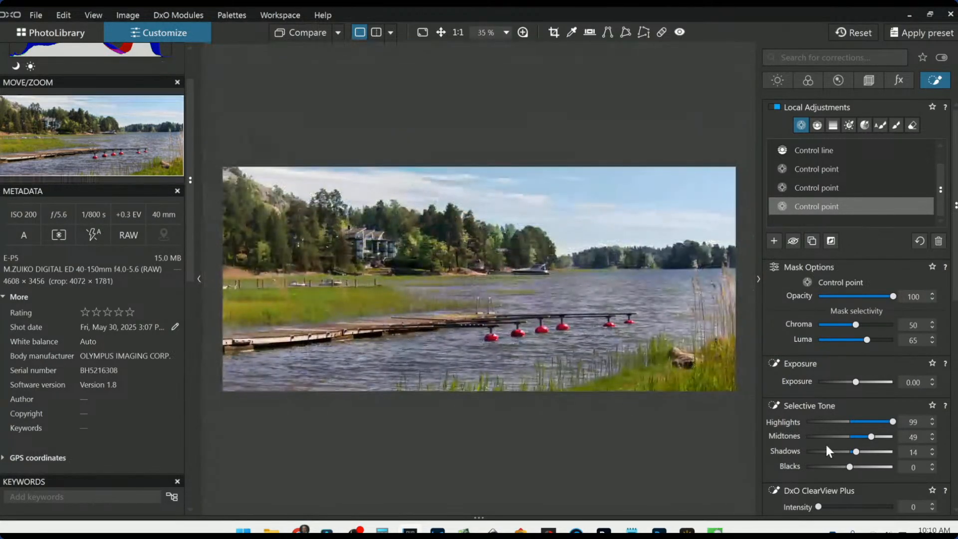
scroll(748, 321, "up", 2)
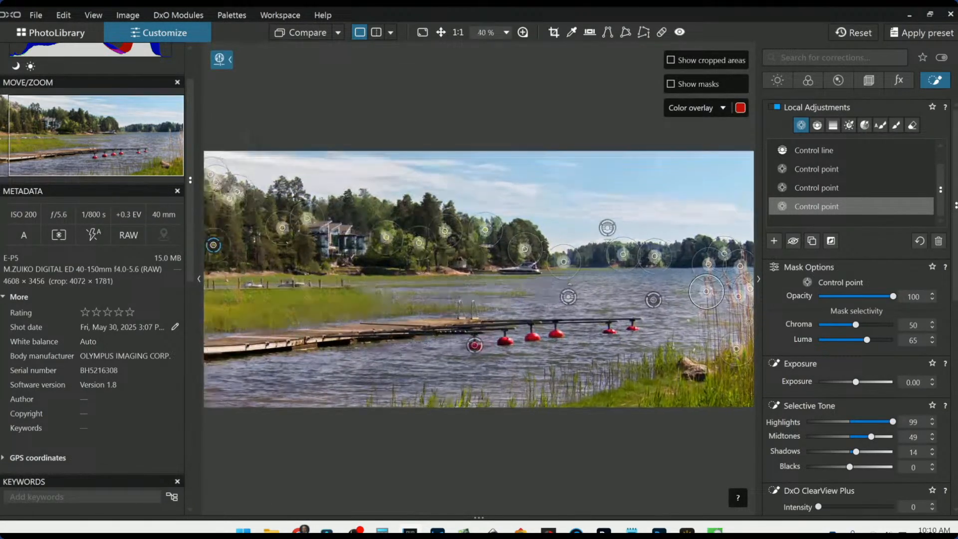
scroll(177, 155, "up", 1)
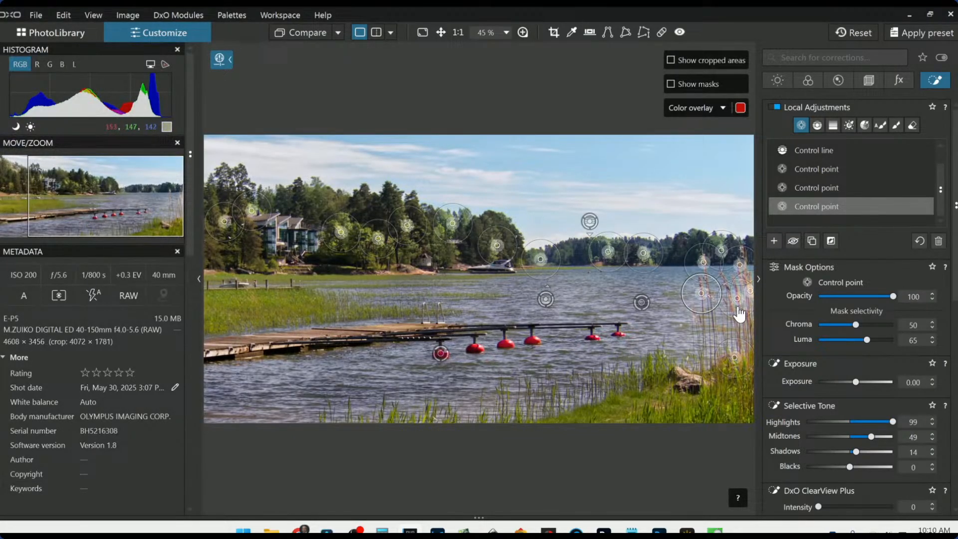
scroll(745, 312, "up", 1)
scroll(745, 312, "up", 4)
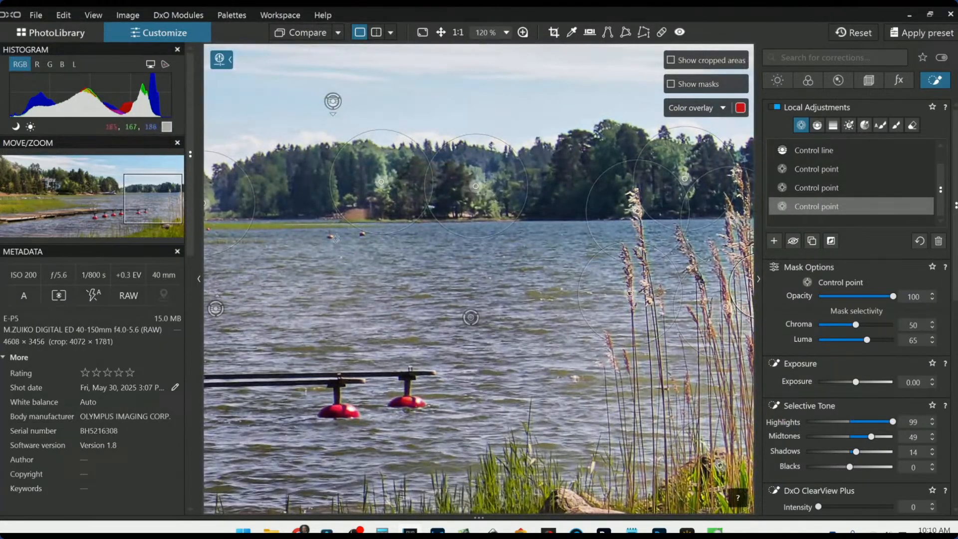
left_click(160, 202)
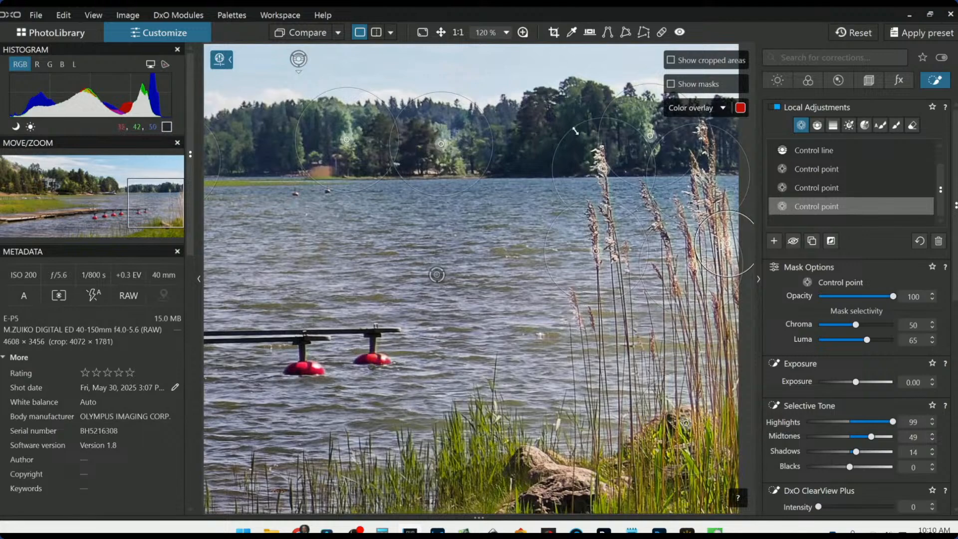
left_click_drag(575, 131, 581, 146)
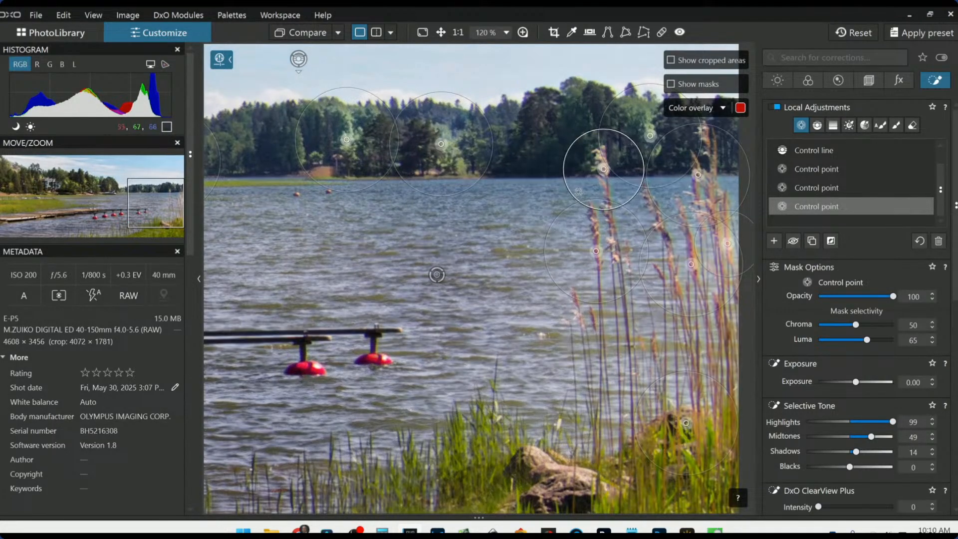
Step: Reduce the far-right reed control point's radius further so it covers a smaller area of the stems
scroll(630, 424, "down", 2)
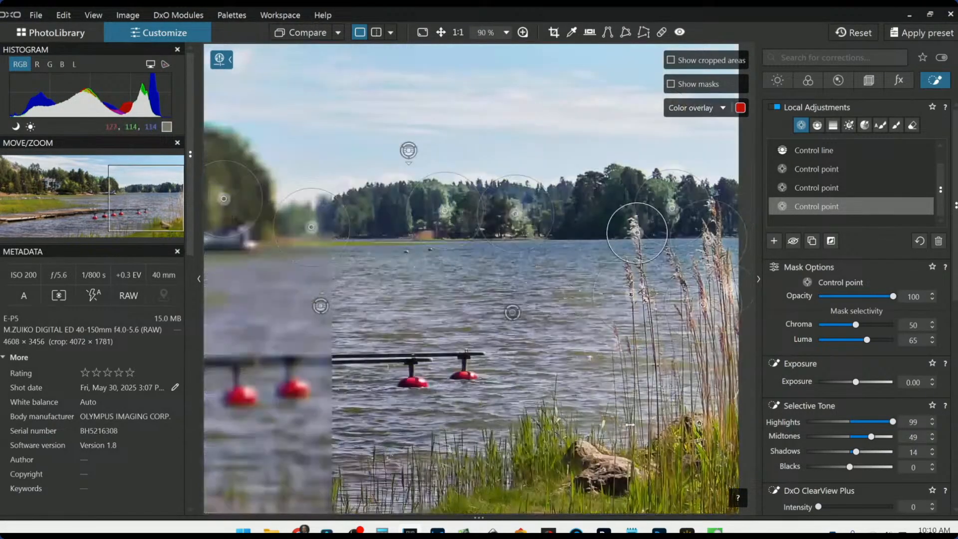
scroll(629, 424, "down", 4)
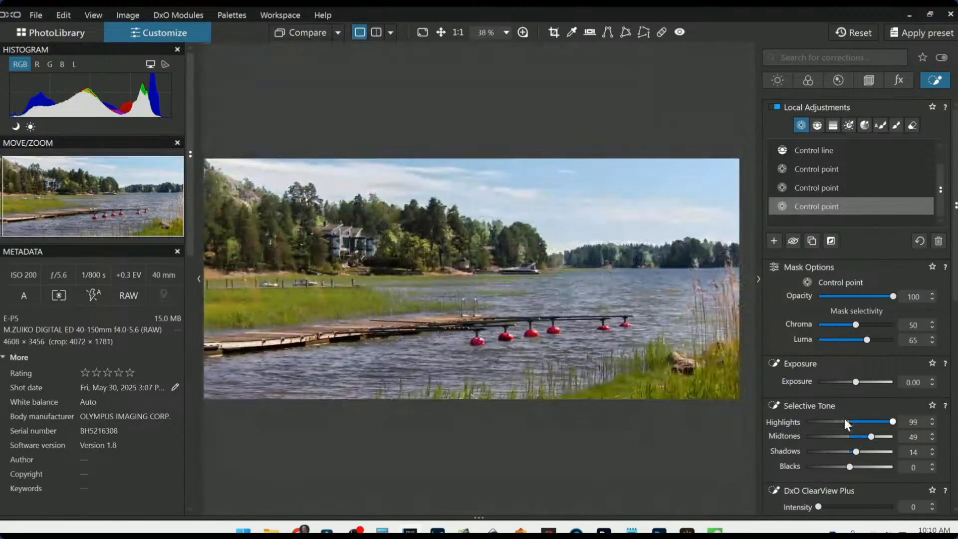
mouse_move(740, 288)
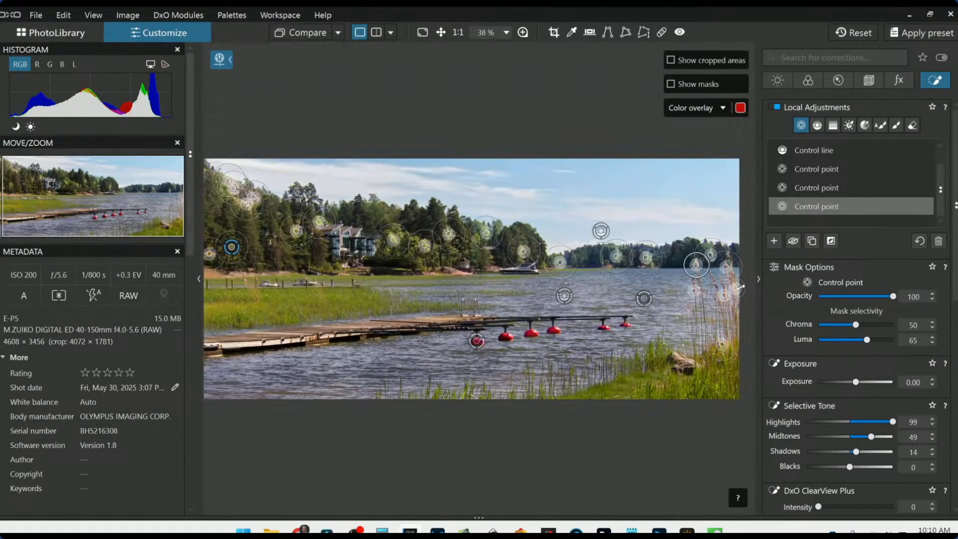
scroll(735, 289, "up", 6)
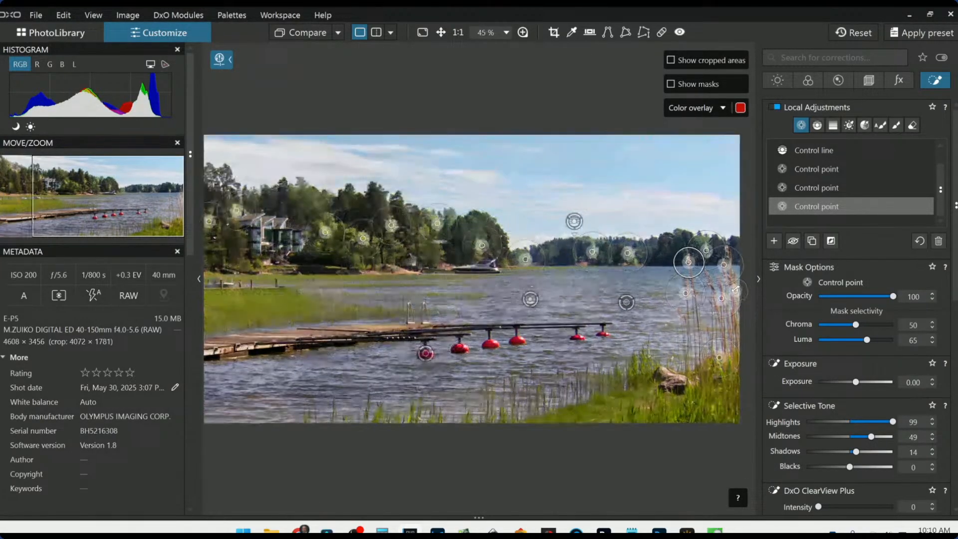
scroll(250, 358, "up", 3)
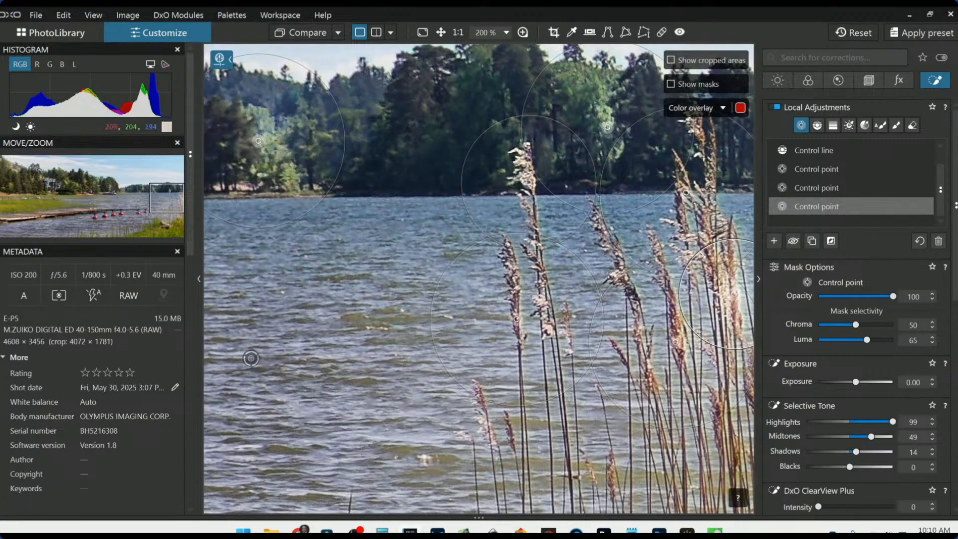
left_click_drag(695, 255, 737, 318)
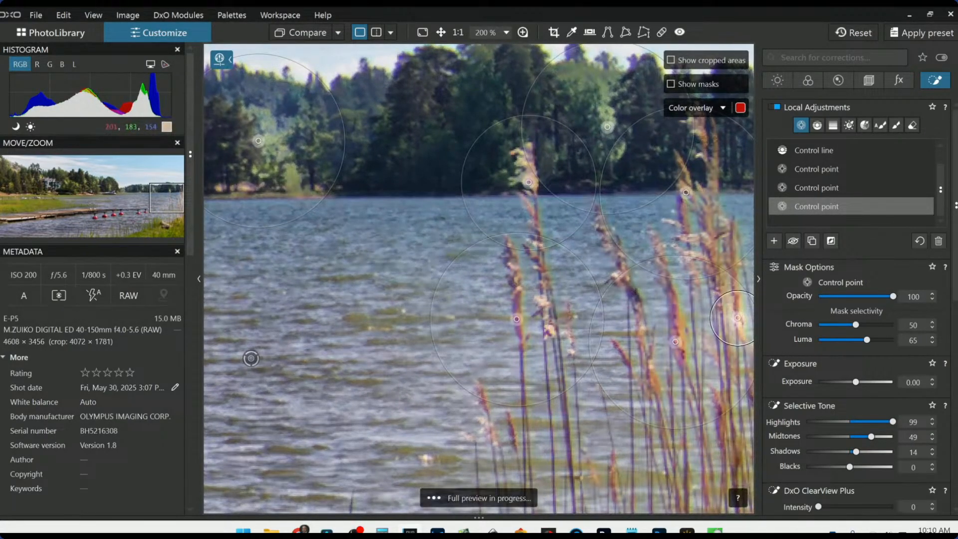
Step: Delete the control point on the far-right reed stems and deselect the tree mask
key("Delete")
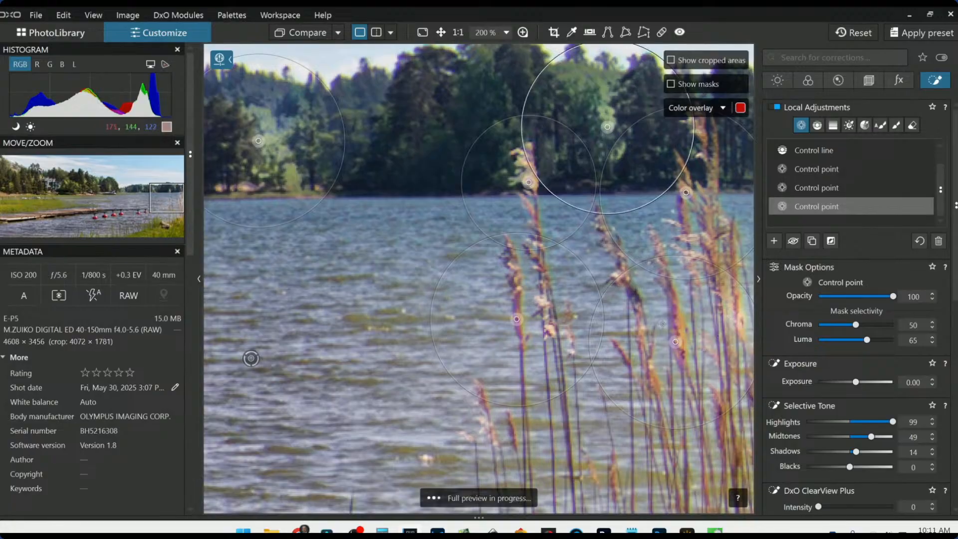
scroll(444, 222, "down", 4)
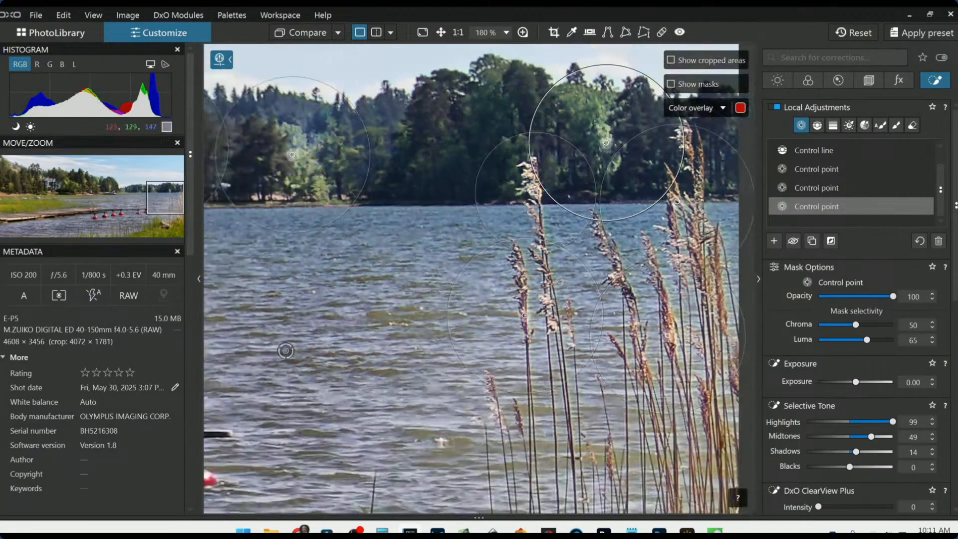
scroll(443, 223, "down", 4)
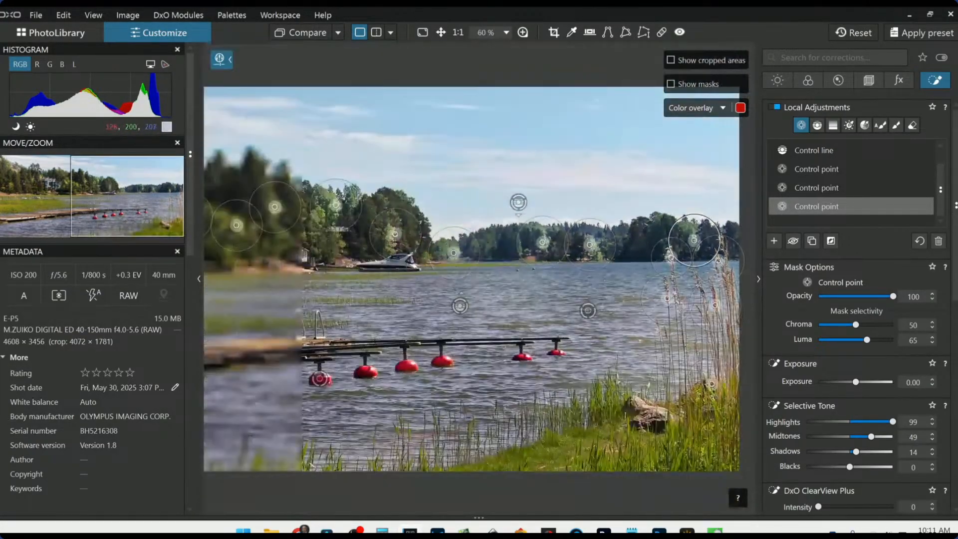
key("Escape")
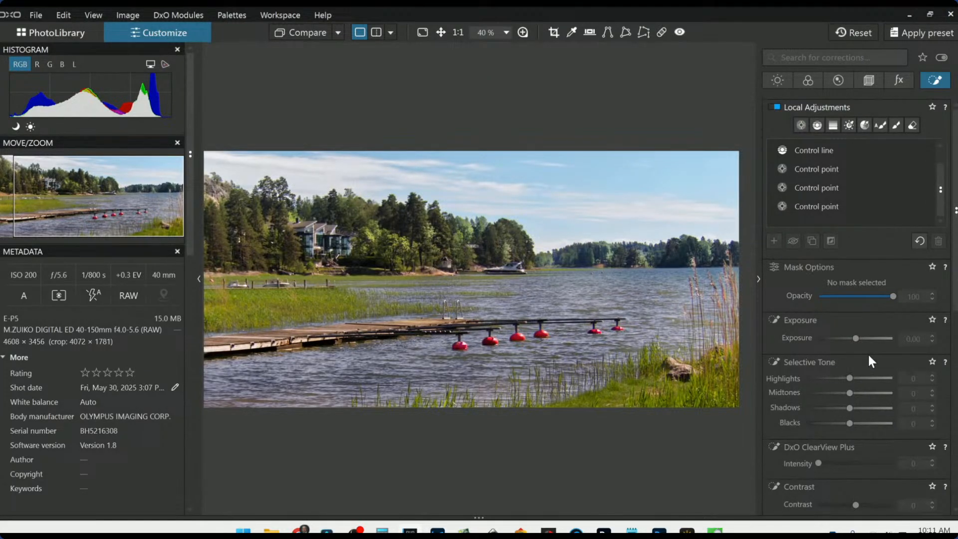
scroll(669, 340, "down", 1)
right_click(572, 226)
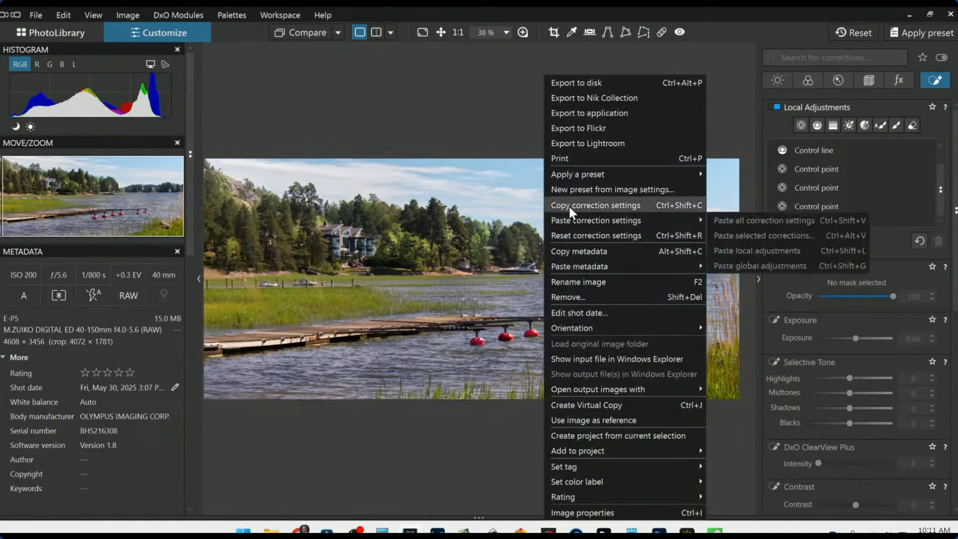
left_click(595, 85)
key("Escape")
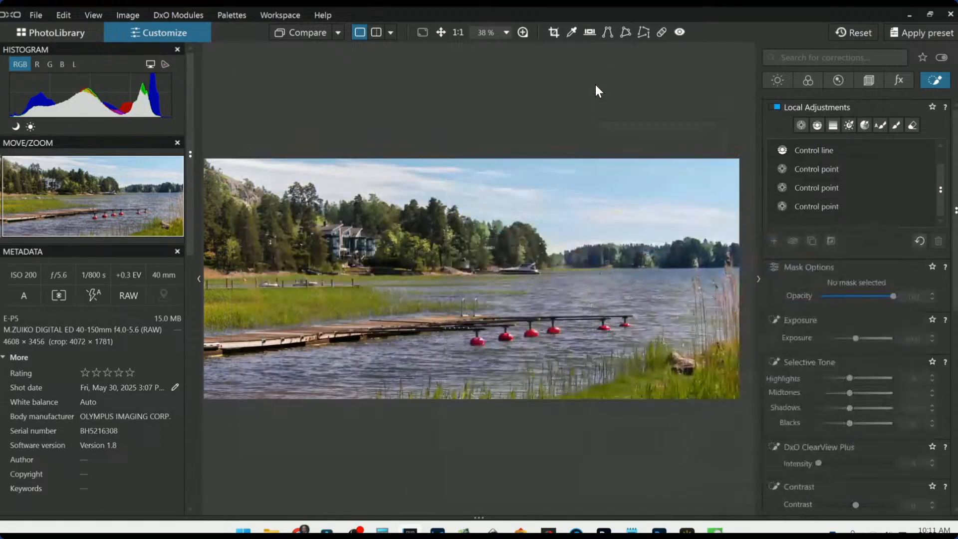
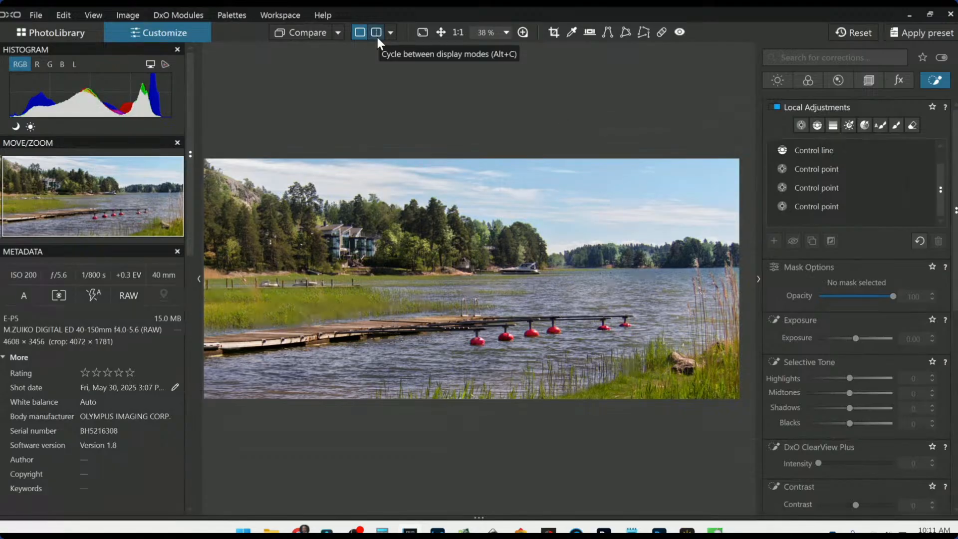
Step: Display the uncorrected version beside the edited photo in a side by side left/right comparison, with the palettes hidden
left_click(852, 32)
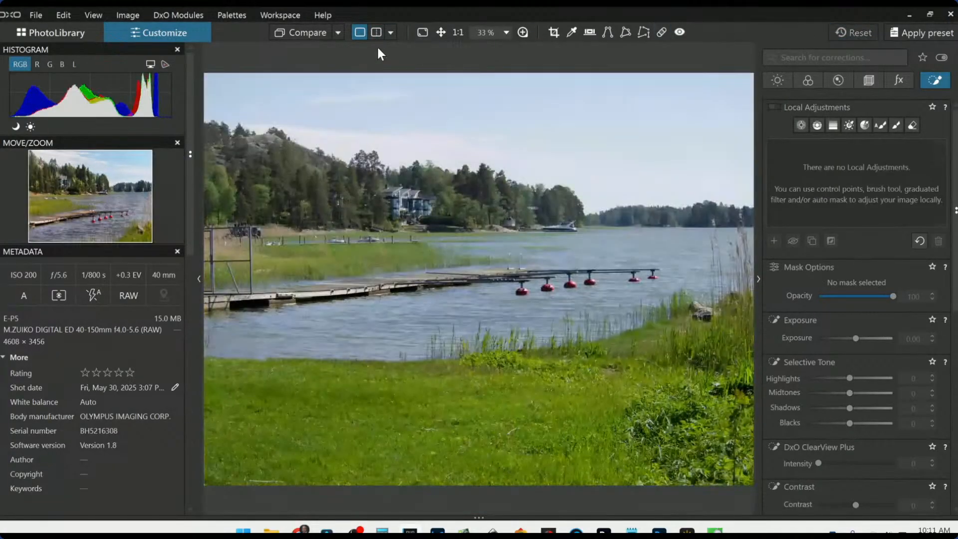
left_click(338, 32)
left_click(360, 107)
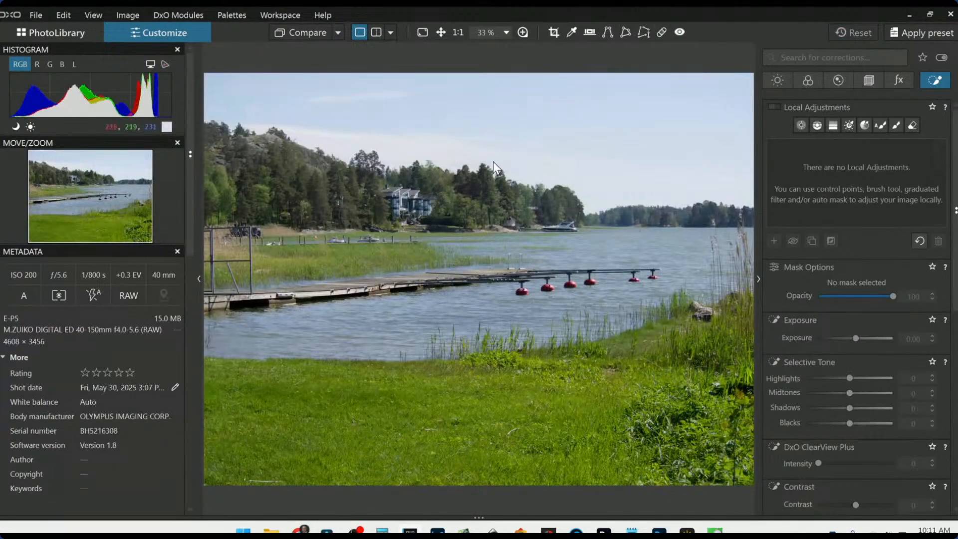
key("alt+c")
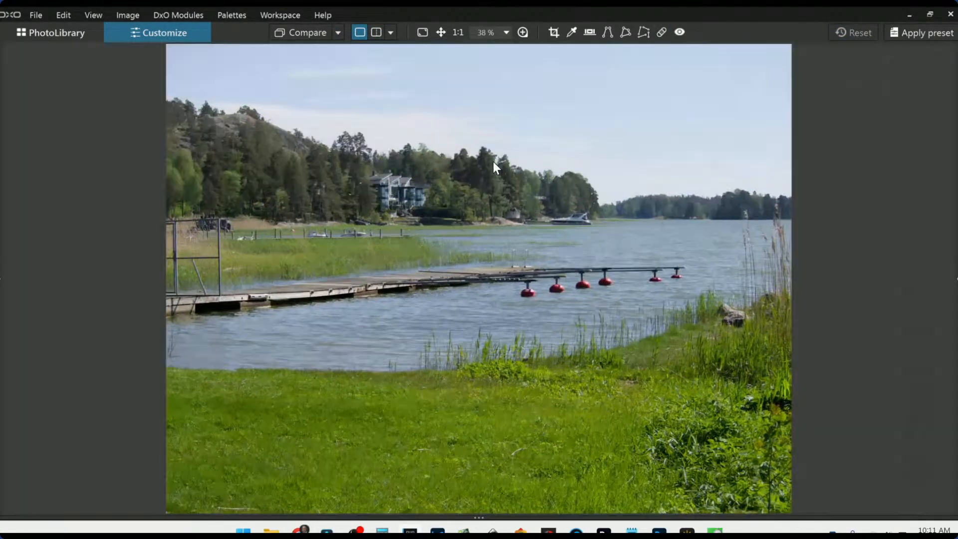
left_click(387, 34)
left_click(397, 50)
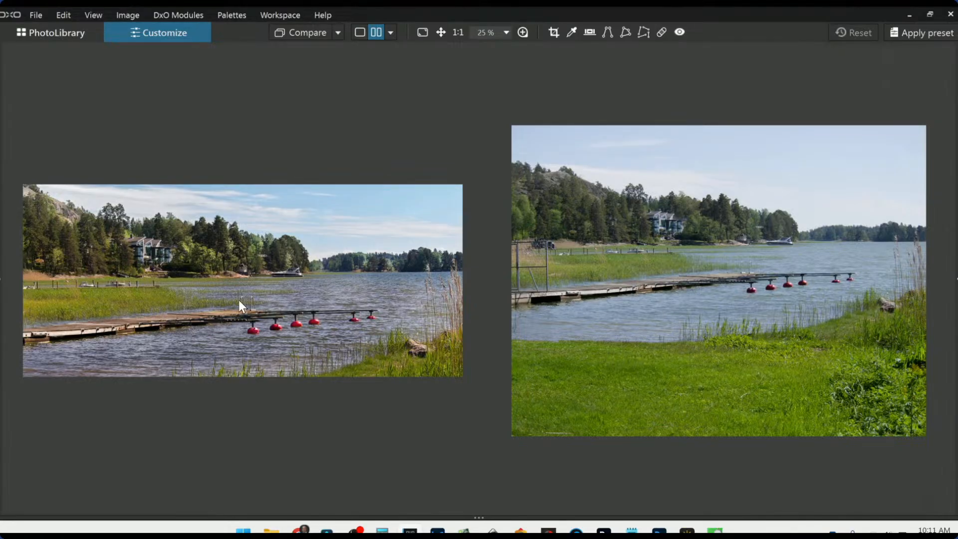
Step: Change the comparison to split view left/right and move the divider closer to the photo's right edge
left_click(388, 27)
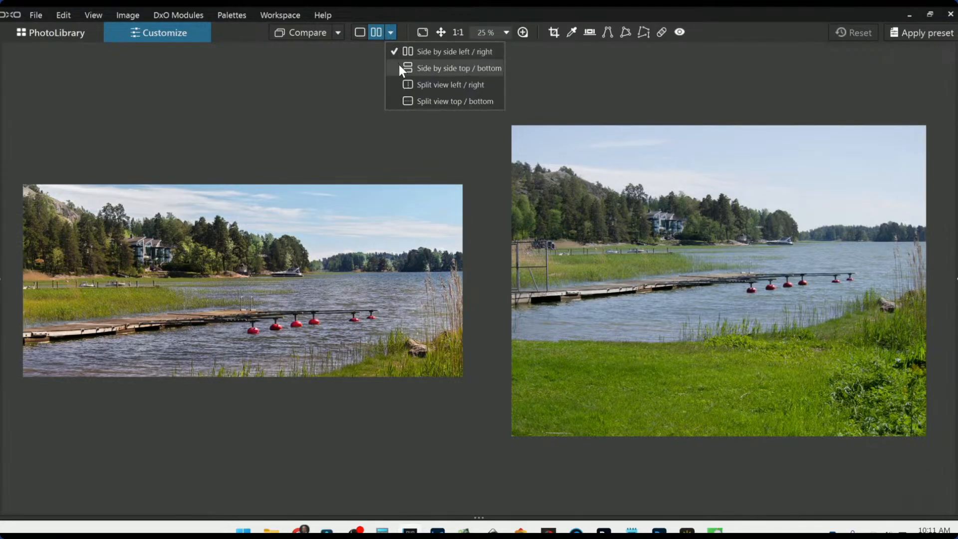
left_click(405, 82)
scroll(450, 280, "up", 4)
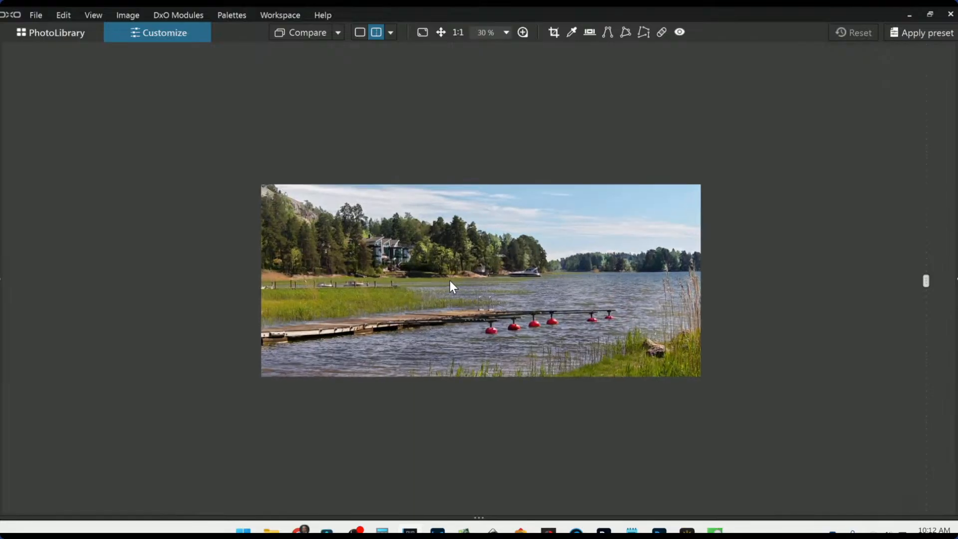
left_click_drag(925, 281, 859, 313)
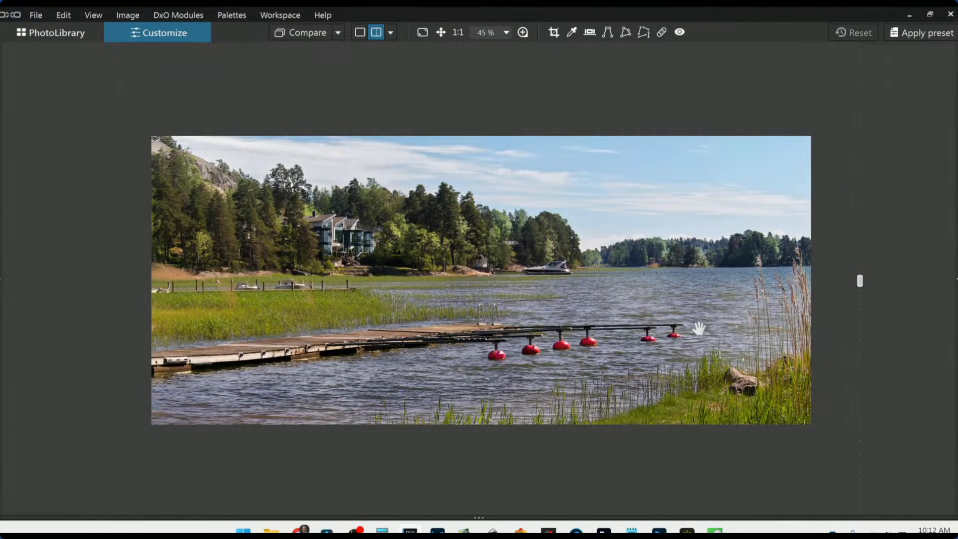
Step: Return to single-image view, show the correction palettes and bring back the edited version of the photo
left_click(359, 33)
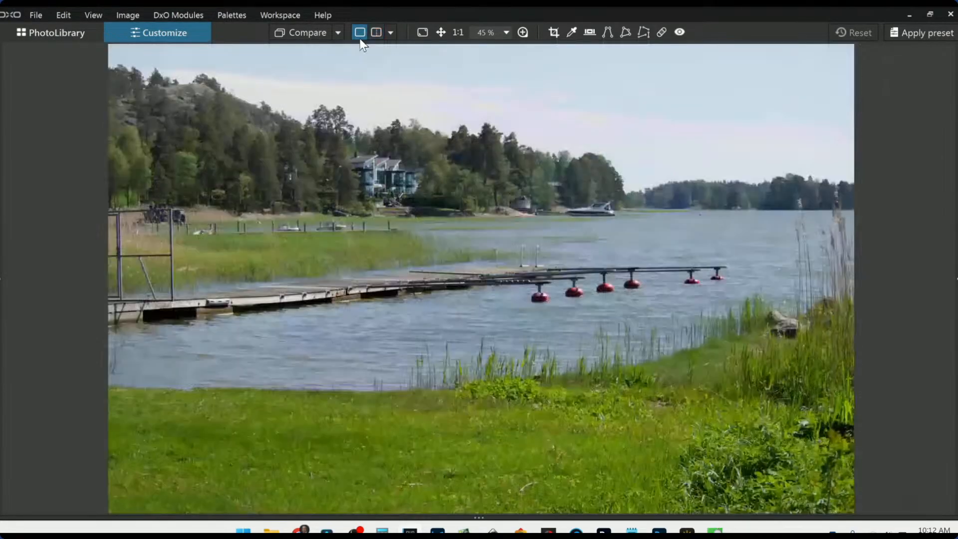
left_click(955, 279)
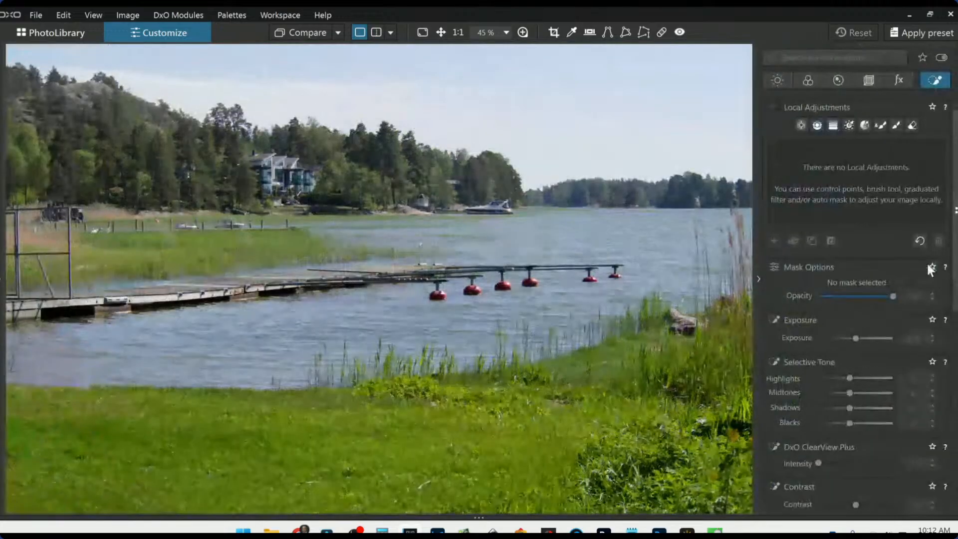
key("ctrl+z")
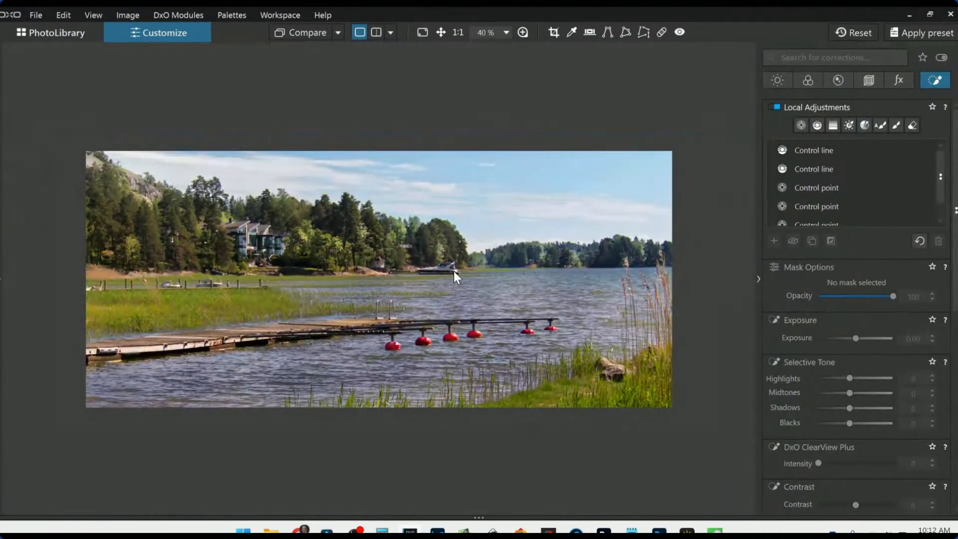
Step: Set the whole photo's global Contrast to -57 and Microcontrast to -4
left_click(780, 81)
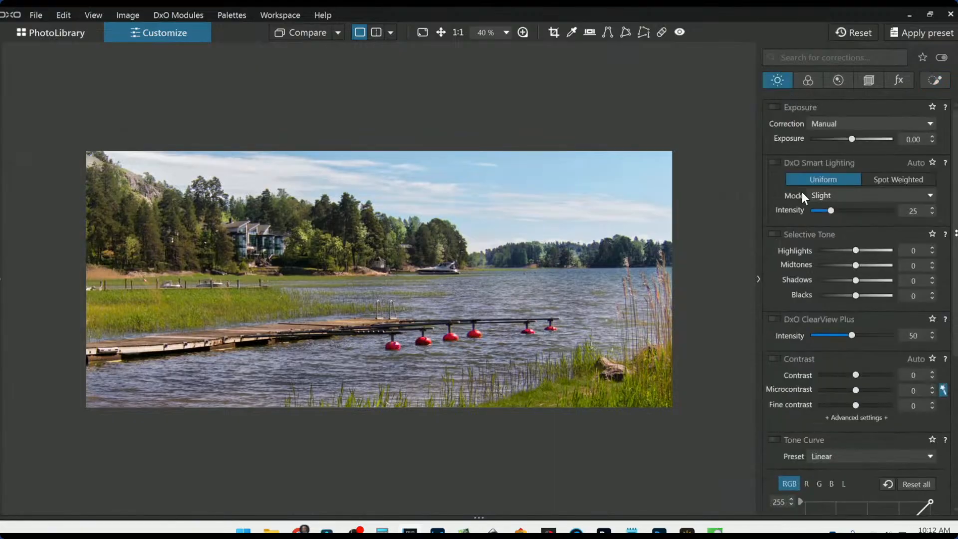
scroll(809, 279, "down", 1)
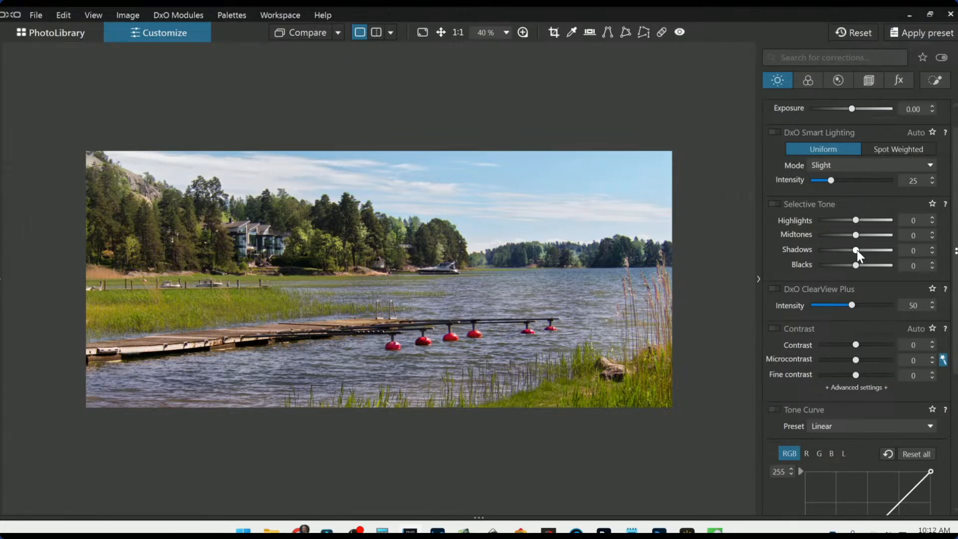
left_click_drag(856, 344, 834, 346)
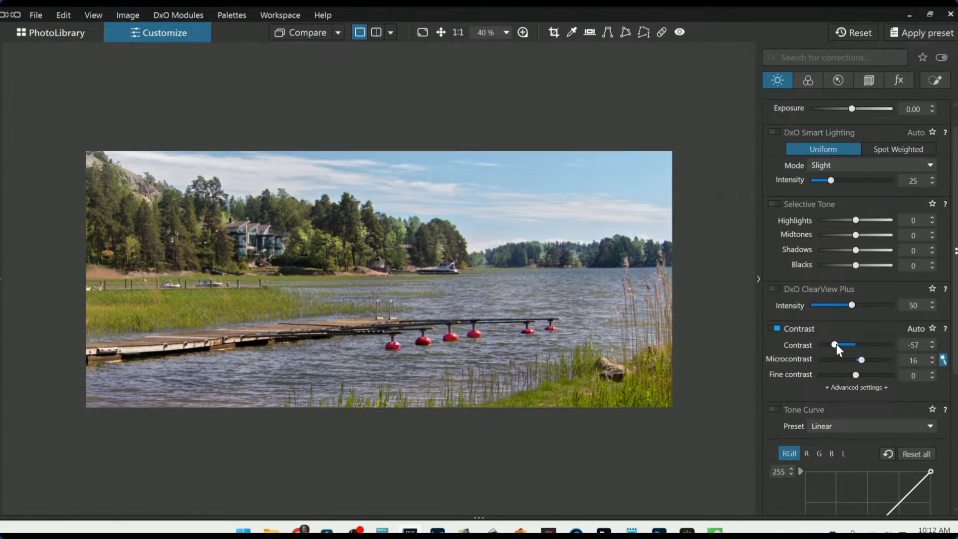
left_click_drag(861, 360, 854, 360)
Step: Export the edited photo to disk with the Standard output option, a full-size JPEG at quality 93 in the original image folder
right_click(472, 272)
left_click(550, 12)
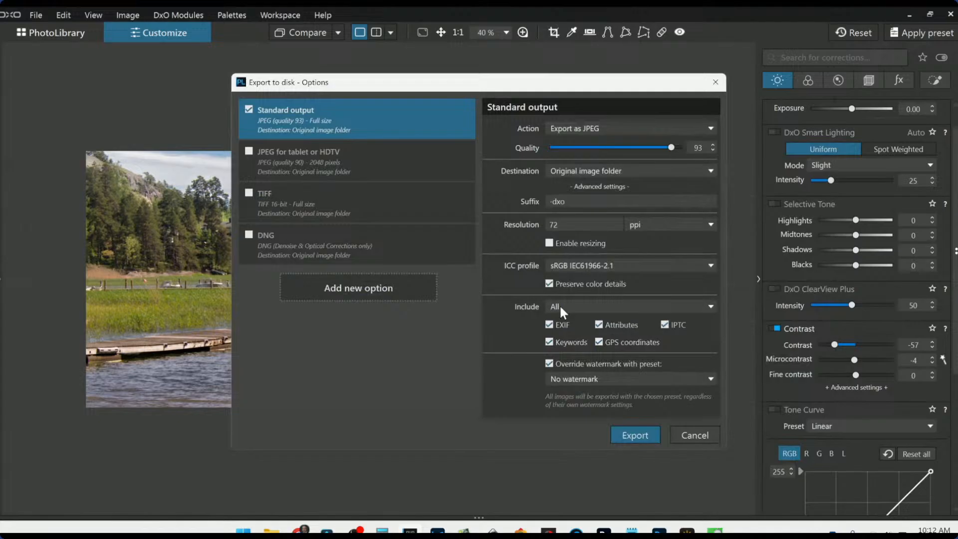
left_click(630, 437)
left_click(591, 379)
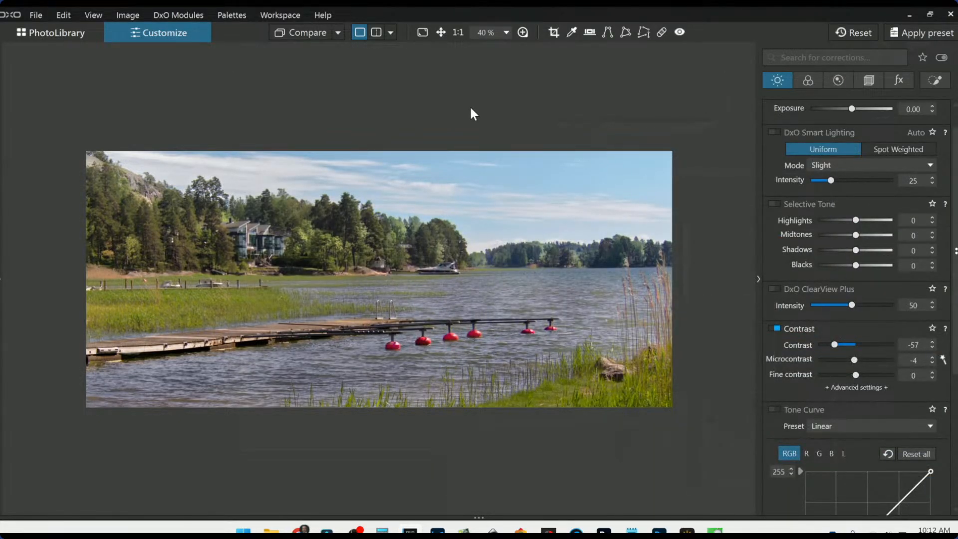
Step: Hide the correction palettes and display the uncorrected version of the lake photo in single-image view
left_click(758, 278)
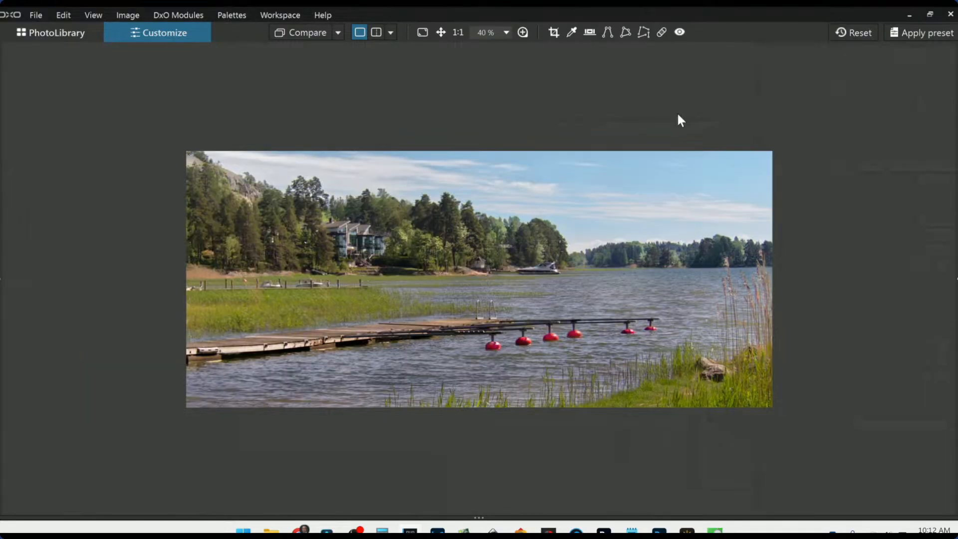
left_click(848, 32)
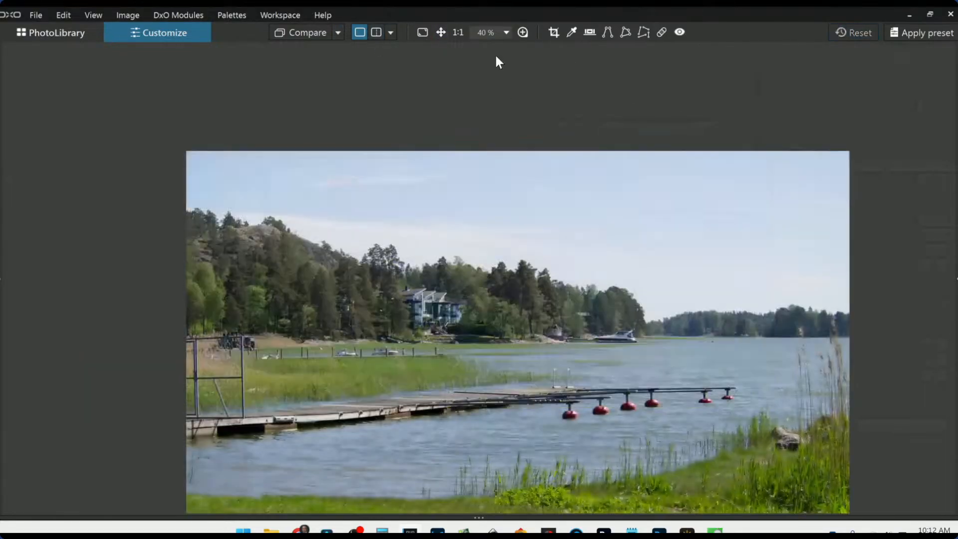
left_click(338, 32)
left_click(352, 111)
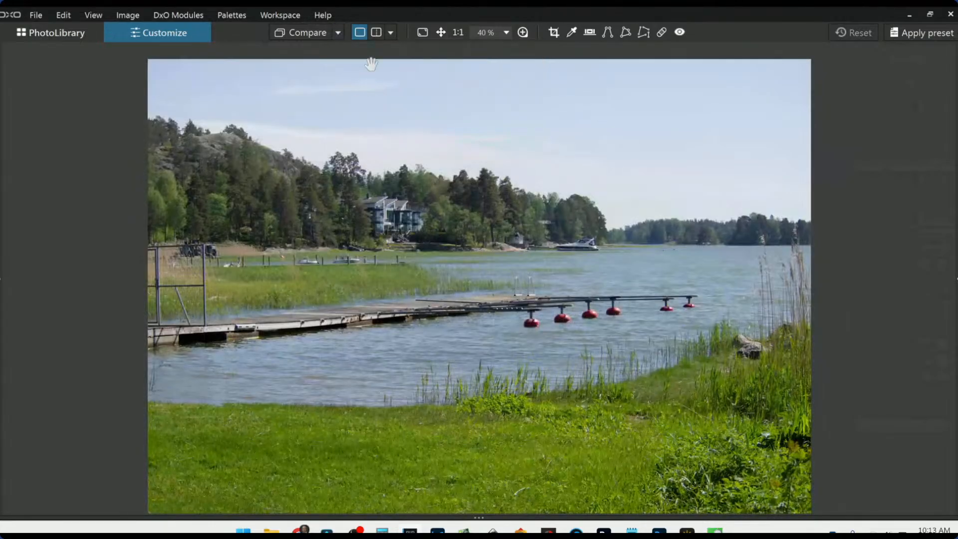
Step: Compare the edited and uncorrected versions in split view, moving the divider beyond the edited photo's right edge
left_click(342, 32)
left_click(343, 32)
left_click(375, 33)
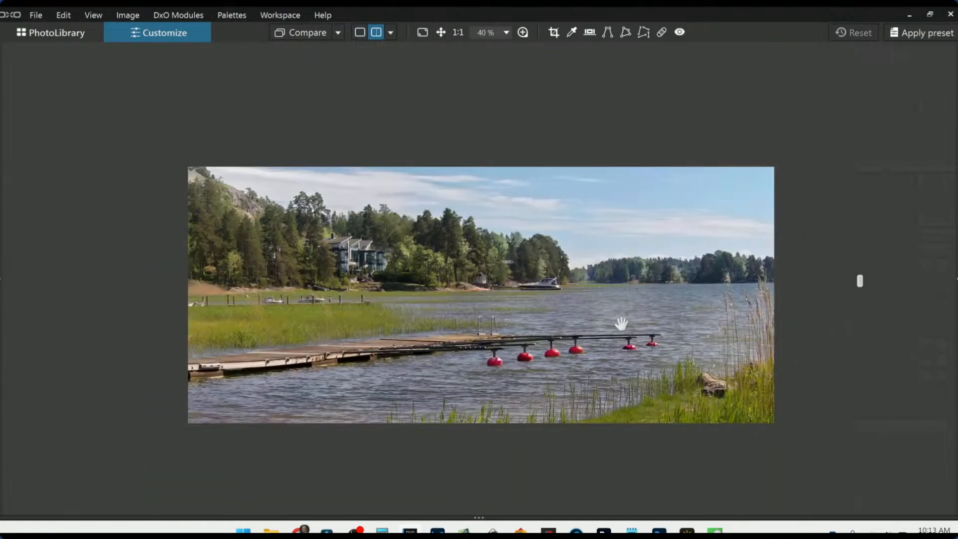
scroll(619, 324, "up", 1)
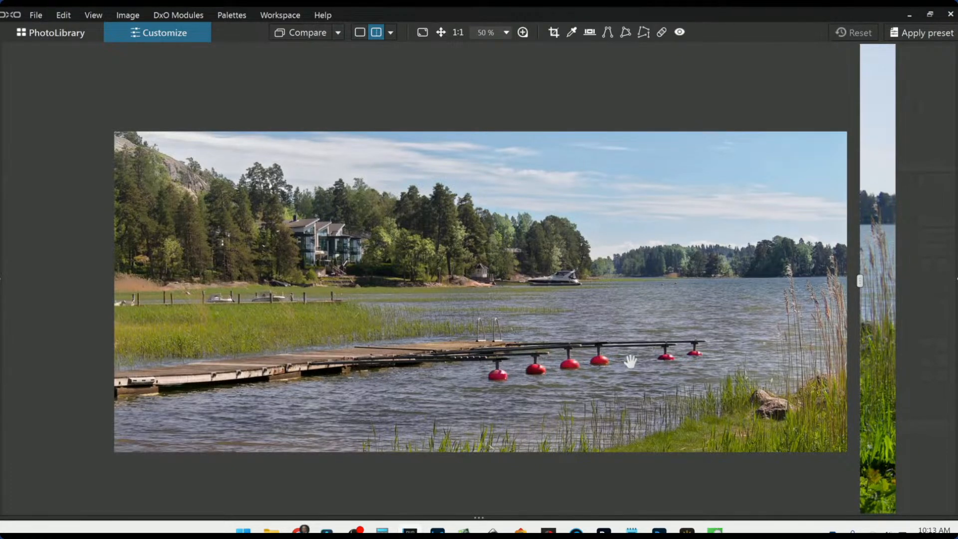
left_click_drag(860, 281, 902, 281)
Step: Switch the comparison back to side by side left/right and fit the whole uncorrected photo in its pane
left_click(396, 34)
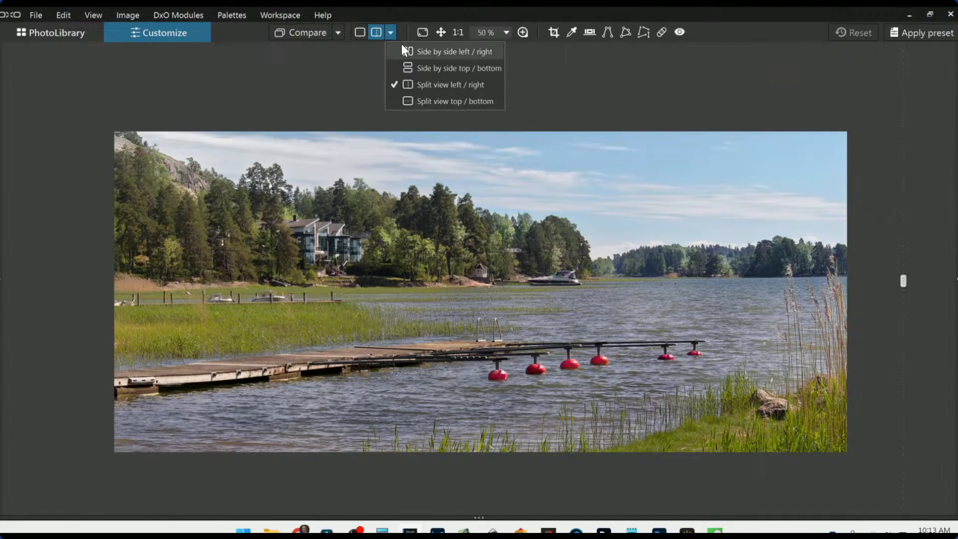
left_click(402, 46)
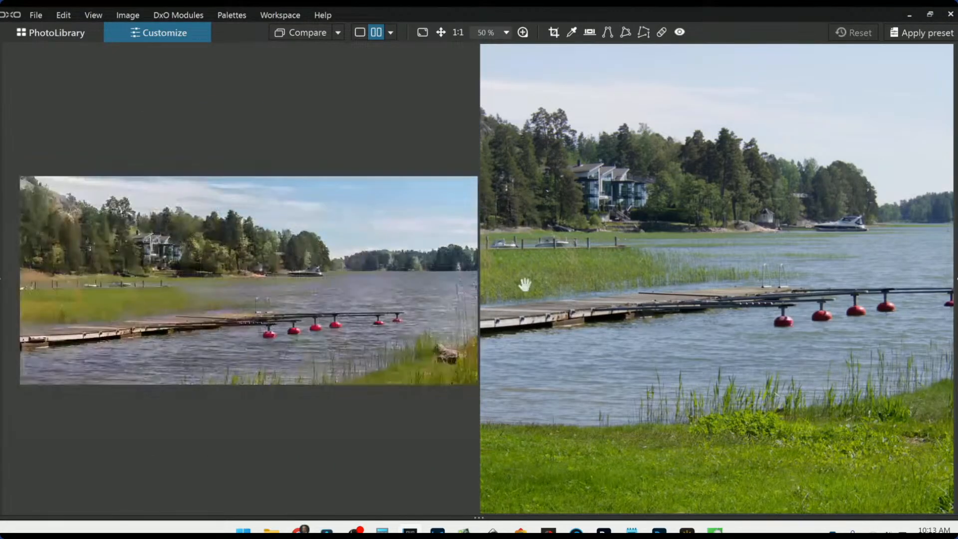
scroll(527, 286, "down", 3)
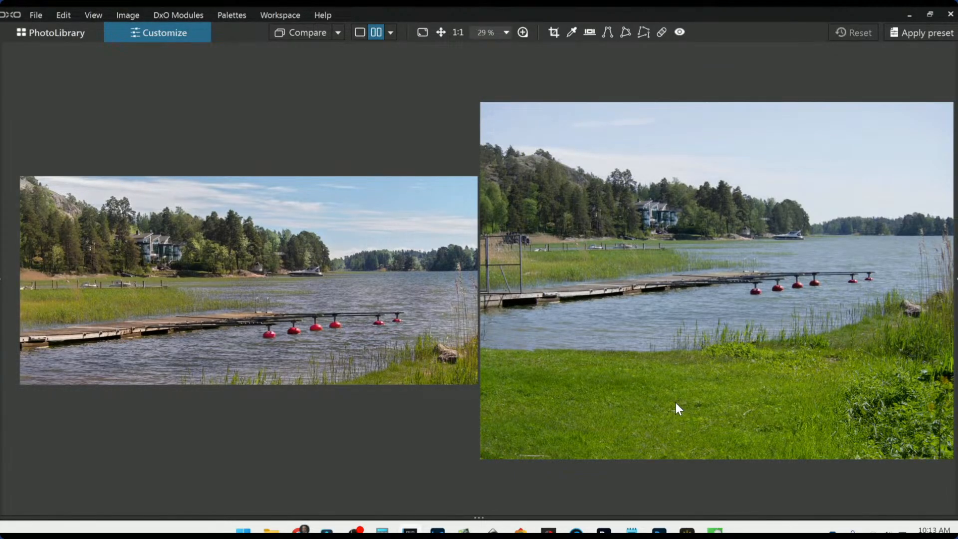
scroll(675, 402, "down", 1)
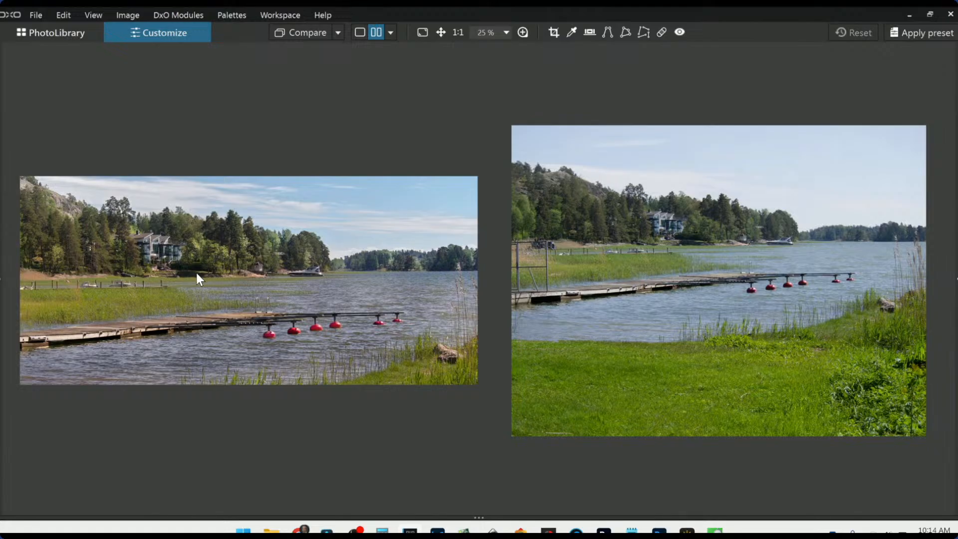
Step: Compare both versions in split view left/right, sweeping the divider across the whole photo to its left side and back
left_click(391, 33)
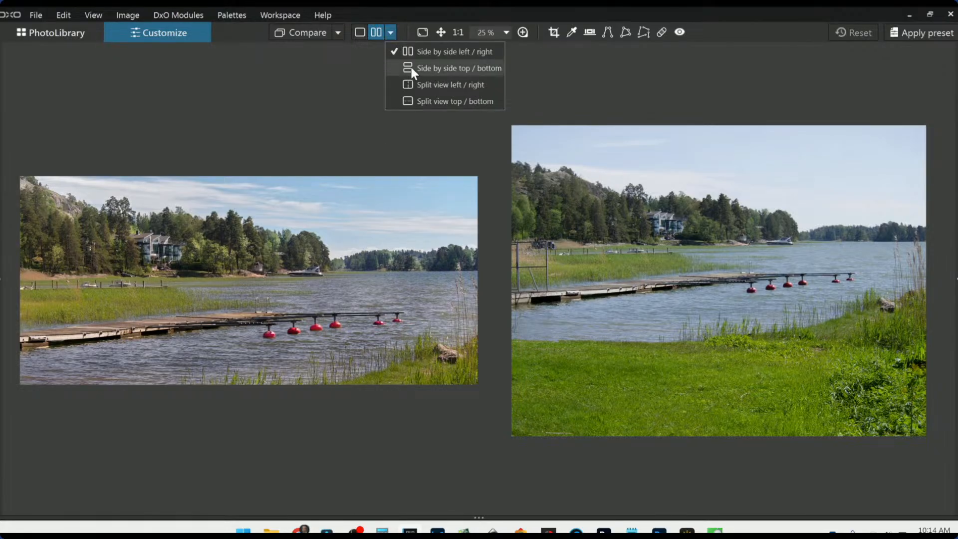
left_click(418, 82)
scroll(560, 279, "up", 5)
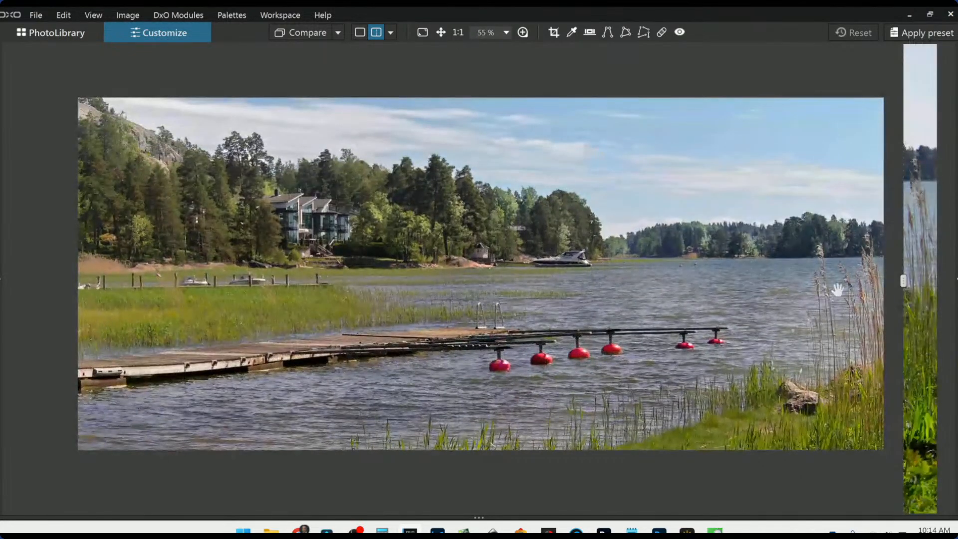
left_click_drag(903, 281, 5, 244)
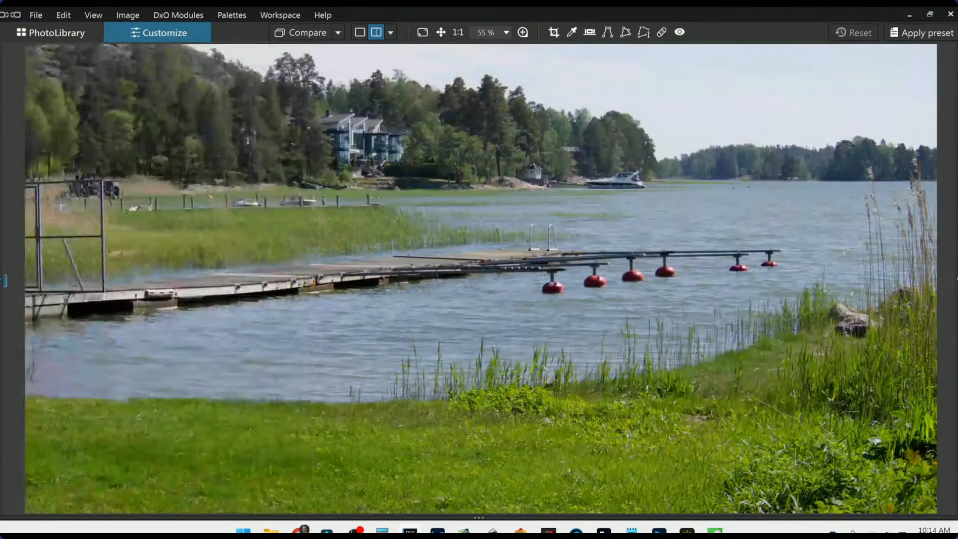
left_click_drag(5, 280, 936, 282)
scroll(778, 295, "down", 3)
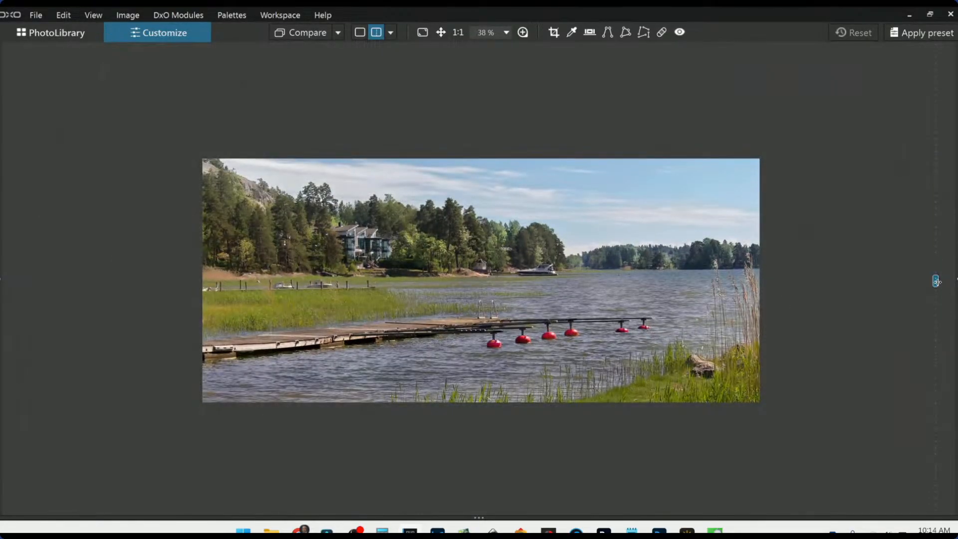
Step: Sweep the split-view divider across the lake photo to beyond its left edge and back past its right edge to compare versions again
left_click_drag(935, 280, 84, 281)
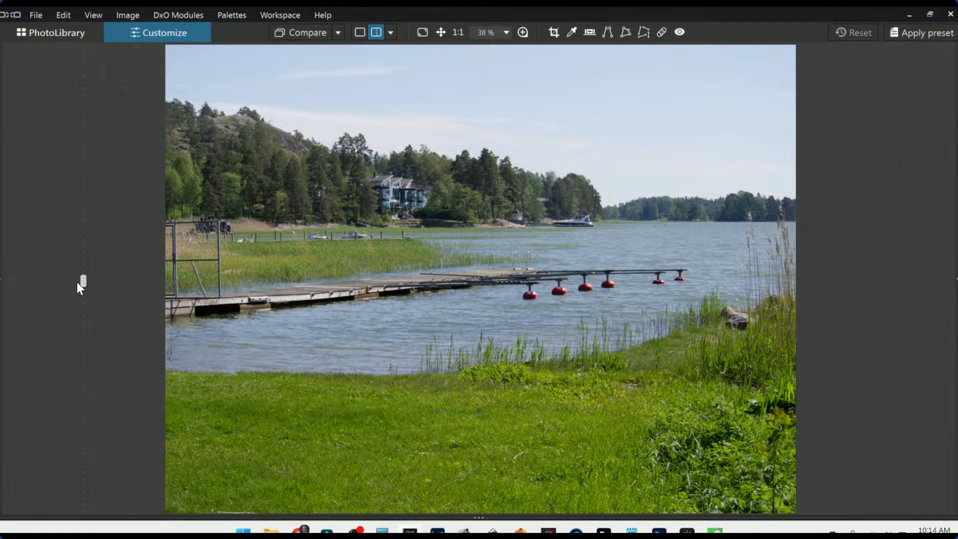
left_click_drag(83, 281, 919, 281)
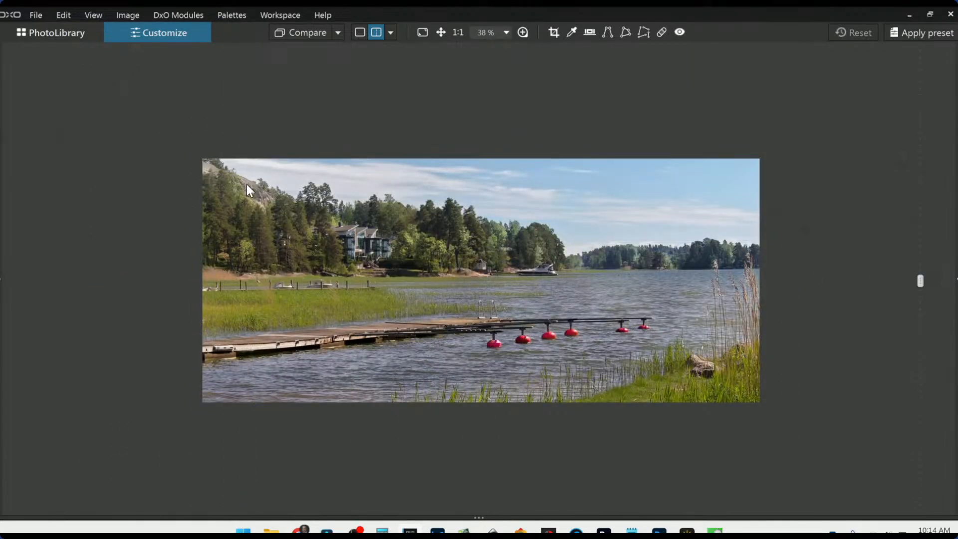
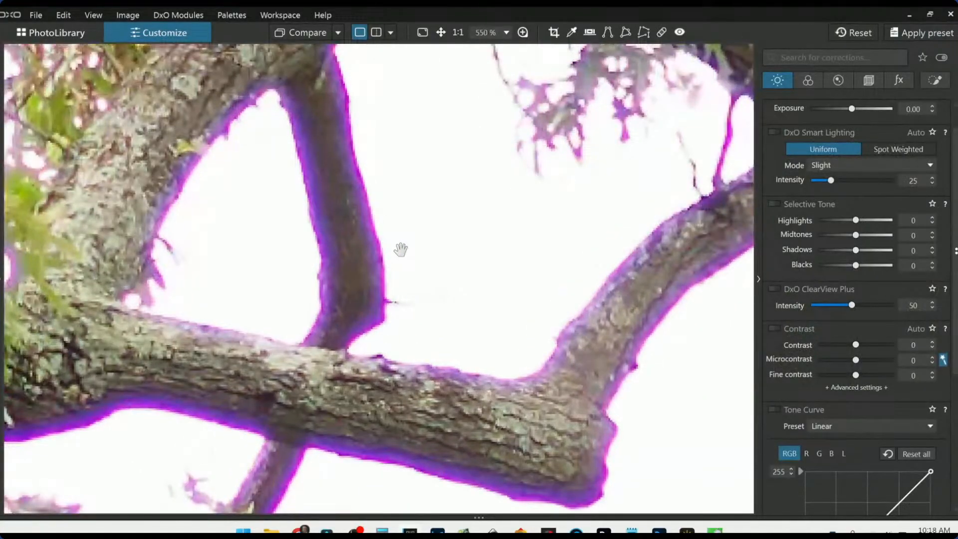
Step: Set the Chromatic Aberration size to 12 and intensity to 200 for the purple-fringed tree branches
left_click(399, 250)
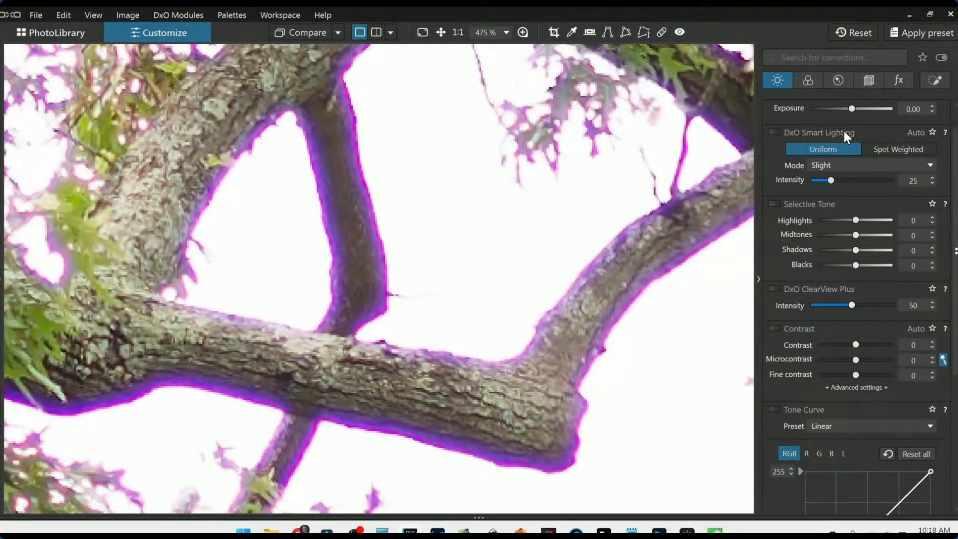
left_click(839, 82)
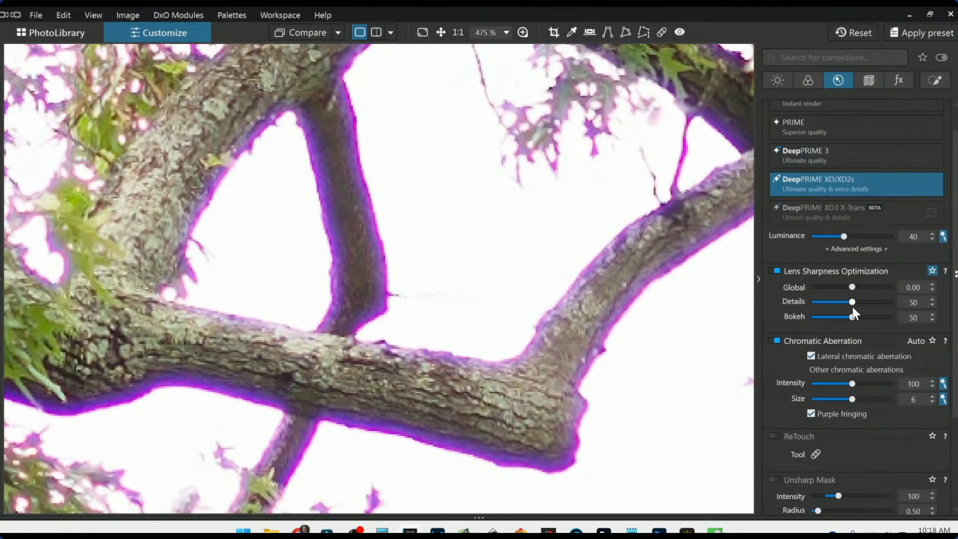
scroll(852, 306, "down", 3)
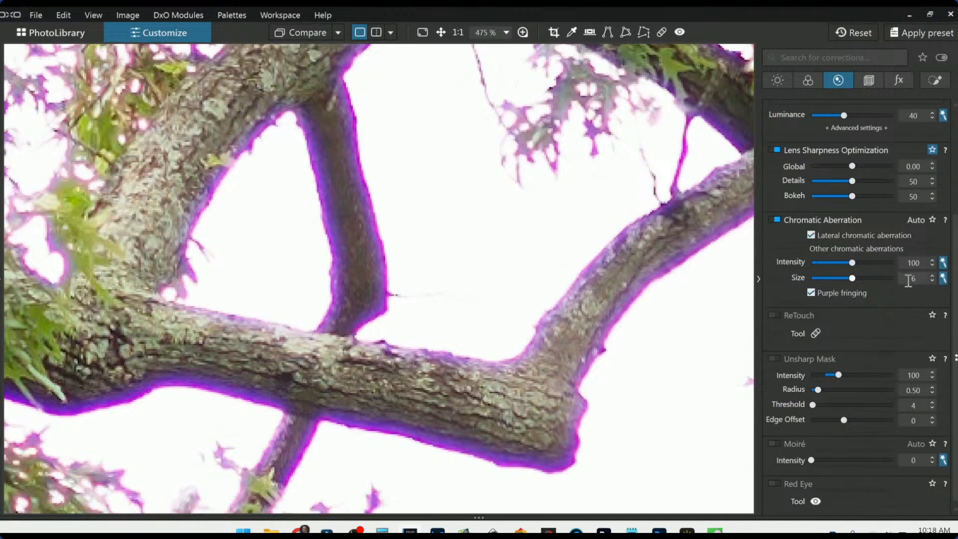
left_click_drag(852, 279, 906, 287)
left_click_drag(854, 262, 893, 262)
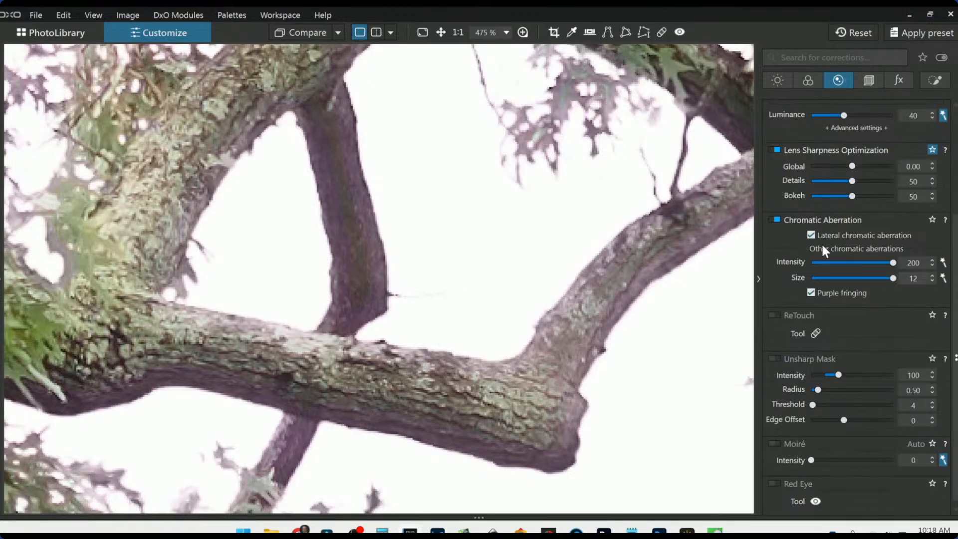
Step: Try a Chromatic Aberration intensity of 127, bring intensity back to 200 and size to 12, and inspect the foliage beside the branch
left_click(863, 262)
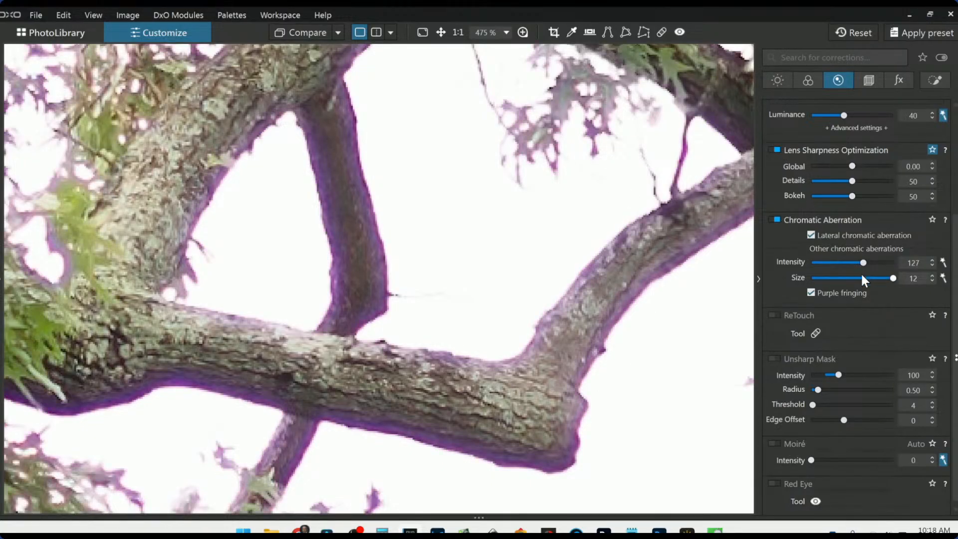
left_click(866, 279)
left_click_drag(864, 263, 927, 266)
left_click_drag(181, 236, 290, 235)
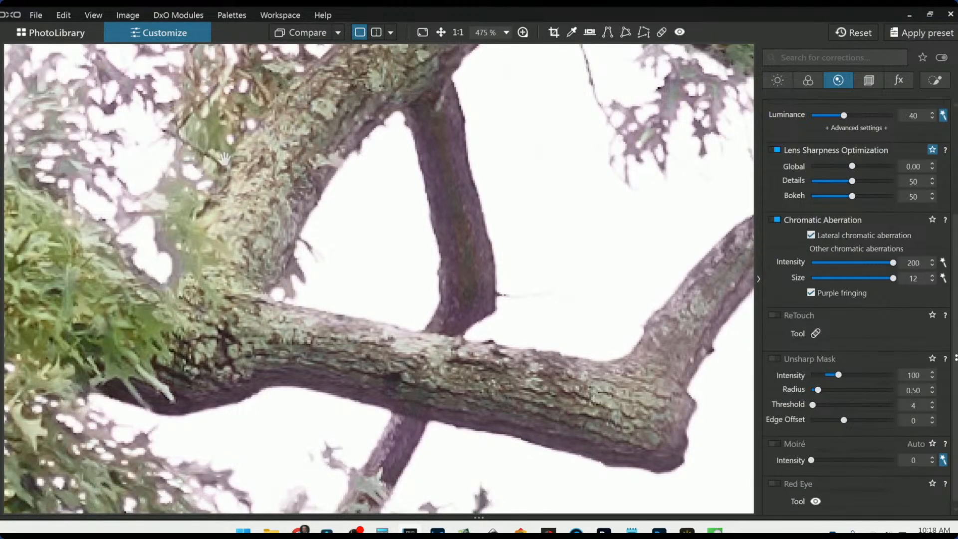
left_click_drag(212, 145, 213, 162)
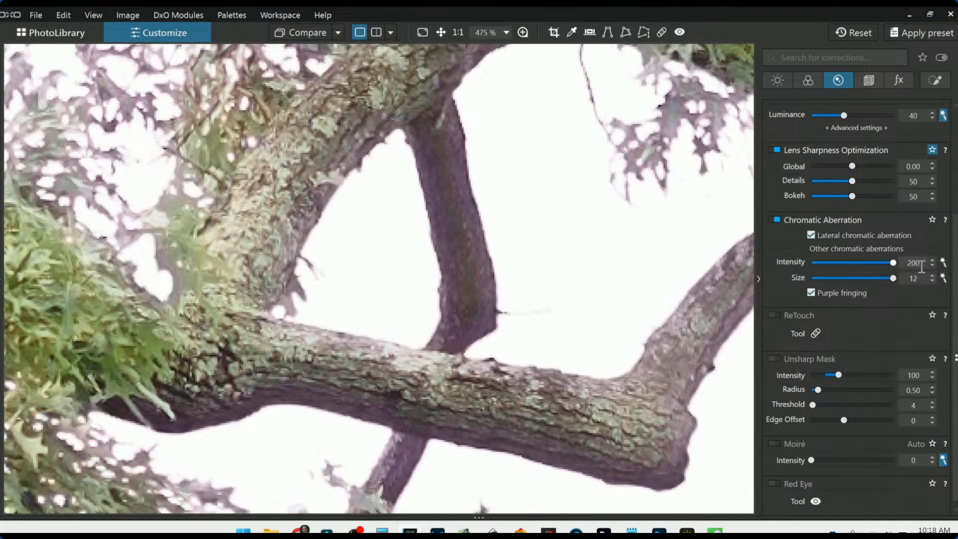
Step: Return Chromatic Aberration intensity and size to automatic values, then try intensity alone at 200 and reset it to 100
left_click(943, 262)
left_click(942, 278)
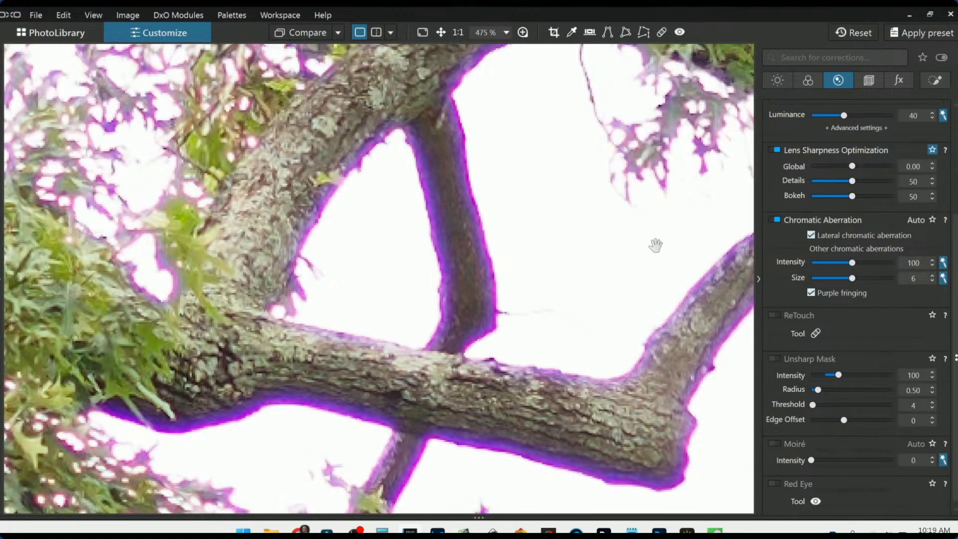
left_click_drag(851, 262, 899, 269)
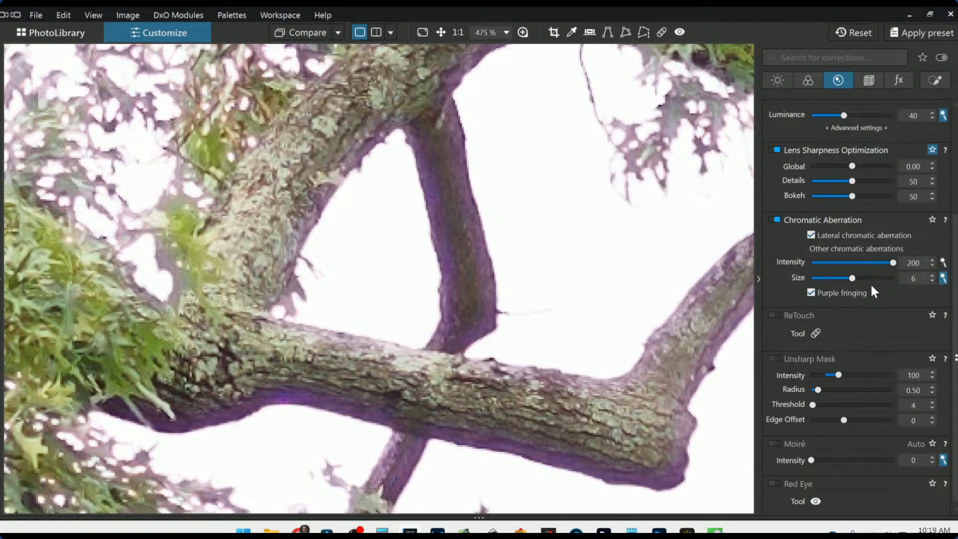
double_click(892, 263)
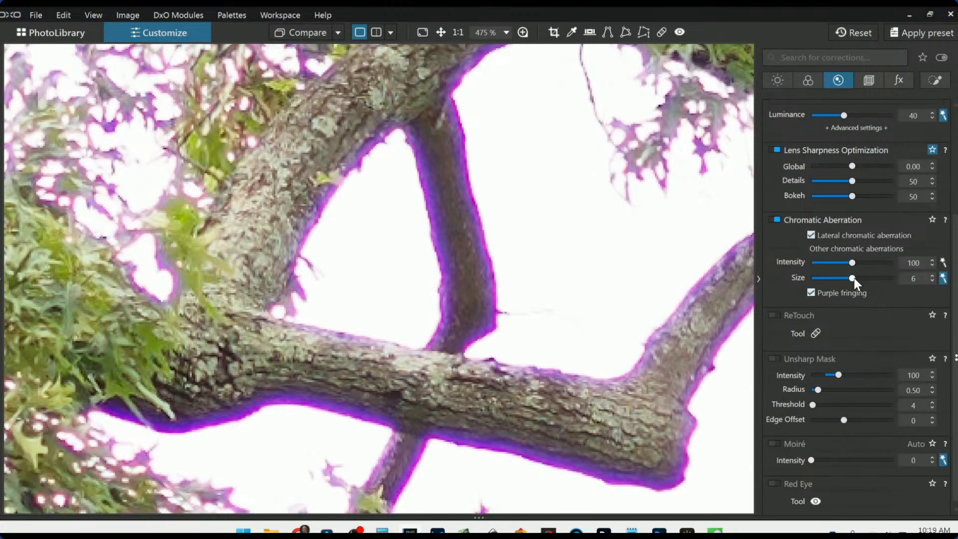
Step: Try a Chromatic Aberration size of 11 with intensity 200, then reset both values to their defaults
left_click_drag(852, 278, 880, 278)
left_click_drag(853, 263, 900, 264)
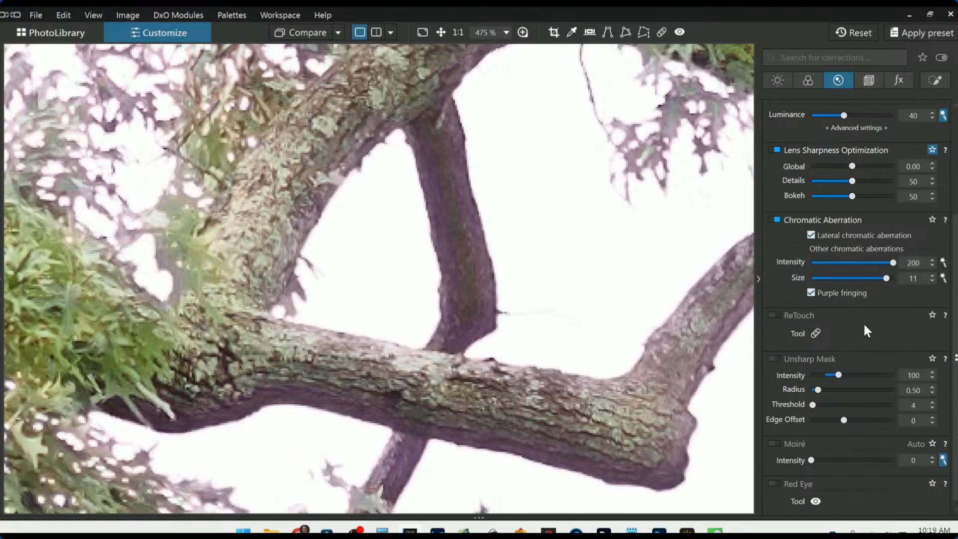
double_click(893, 263)
double_click(886, 278)
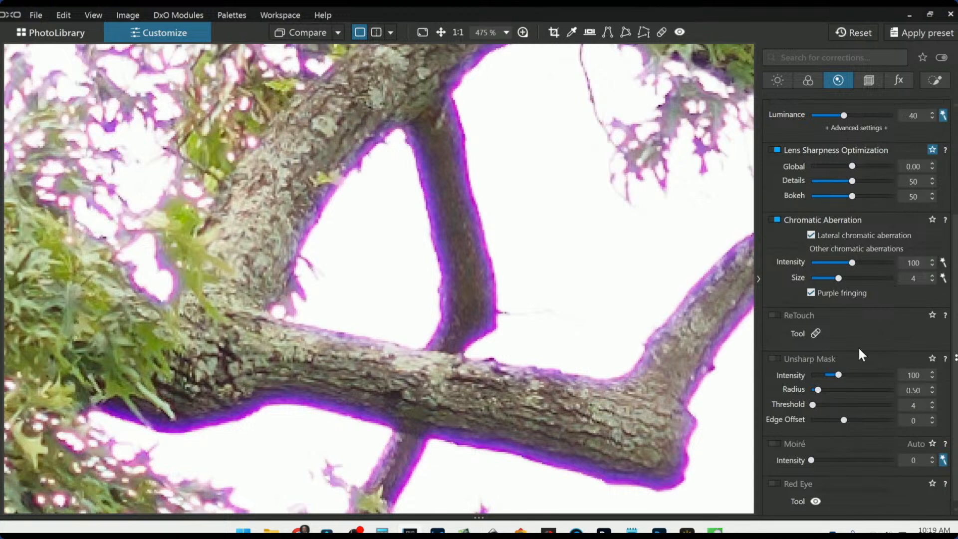
Step: Restore the automatic Chromatic Aberration size and set the intensity to 135, checking the thick branch's fringe
left_click(943, 278)
left_click_drag(855, 279, 867, 280)
left_click(939, 278)
left_click_drag(852, 263, 870, 263)
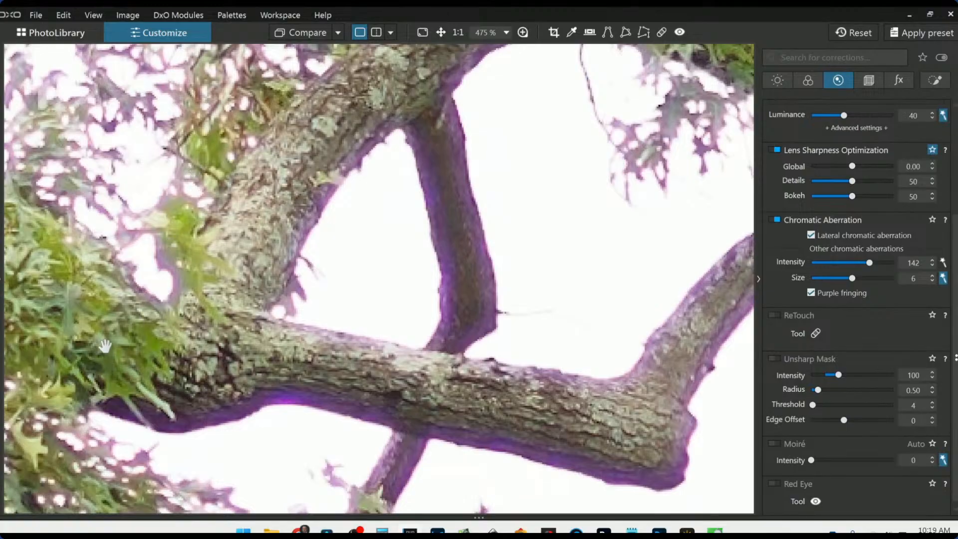
left_click_drag(869, 262, 866, 263)
left_click_drag(598, 437, 585, 375)
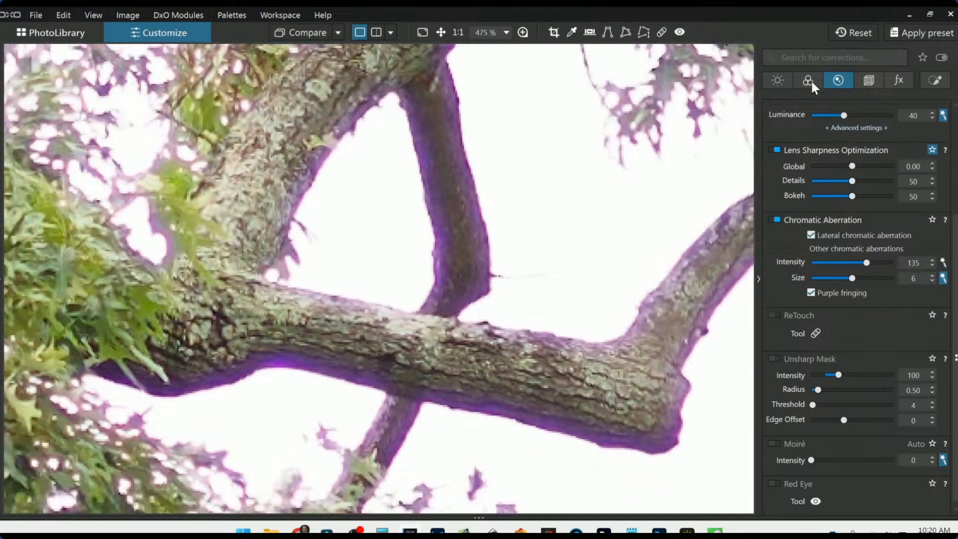
Step: Sample the purple fringe along the thick branch's underside with the HSL color picker at a 5 px radius
left_click(808, 81)
scroll(822, 337, "down", 5)
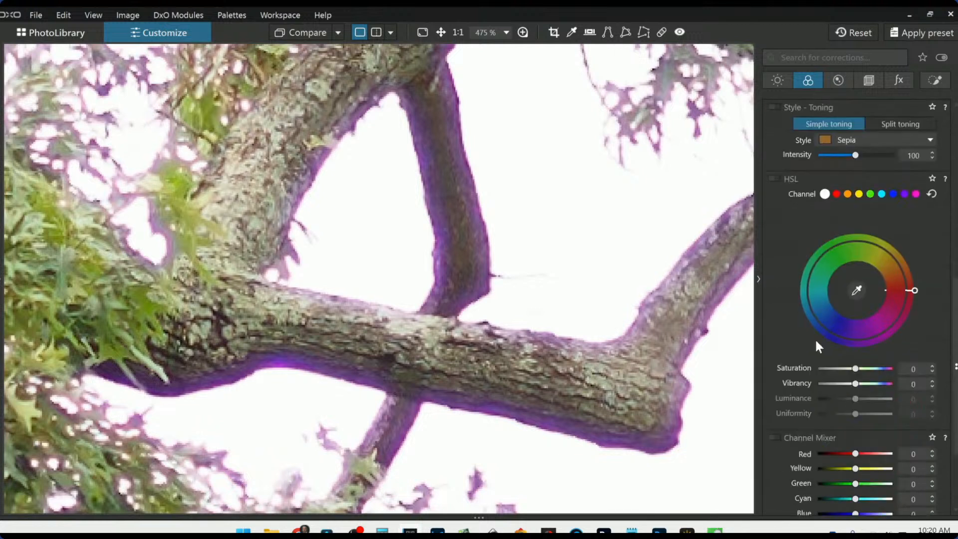
left_click(856, 291)
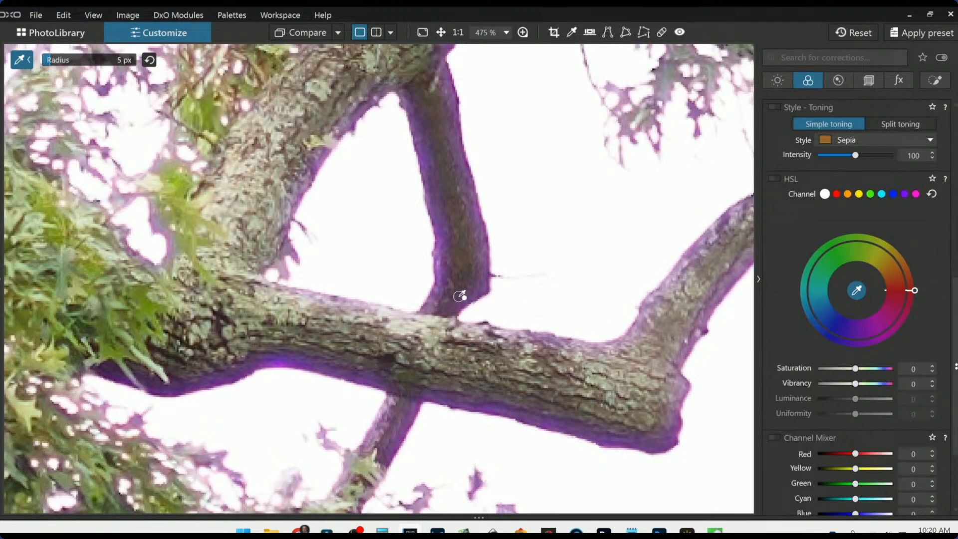
left_click(374, 380)
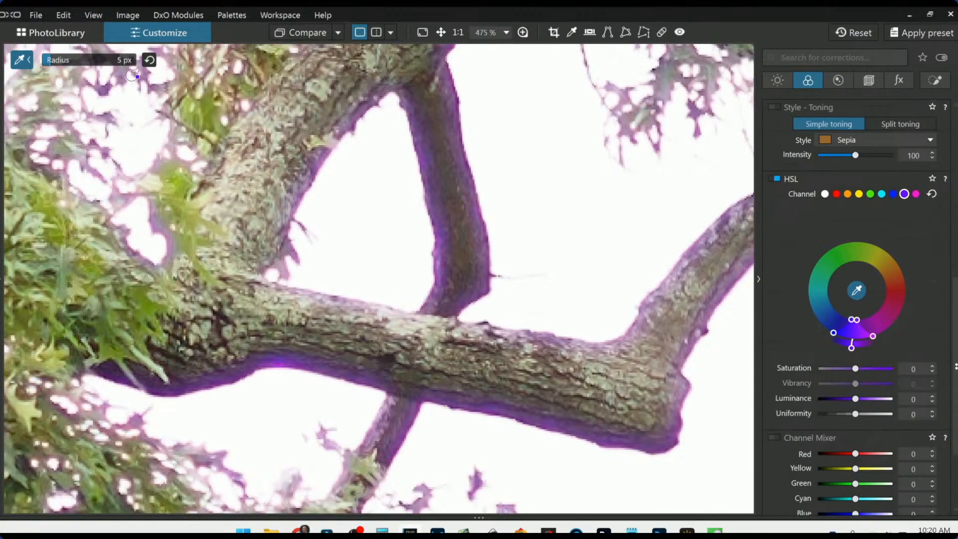
Step: Try the HSL picker at 26 px on the upright branch, then resample the fringe under the thick branch at 5 px
left_click_drag(50, 61, 91, 69)
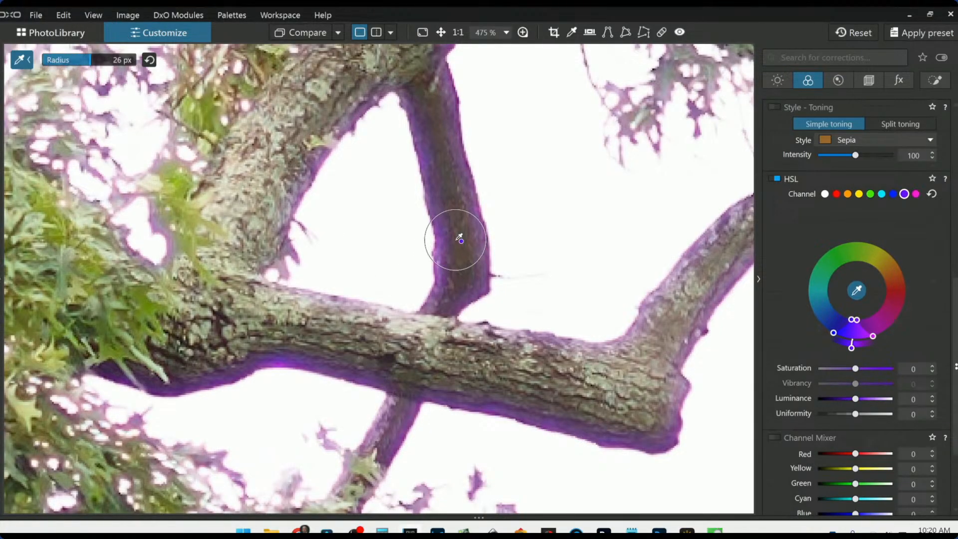
left_click(484, 224)
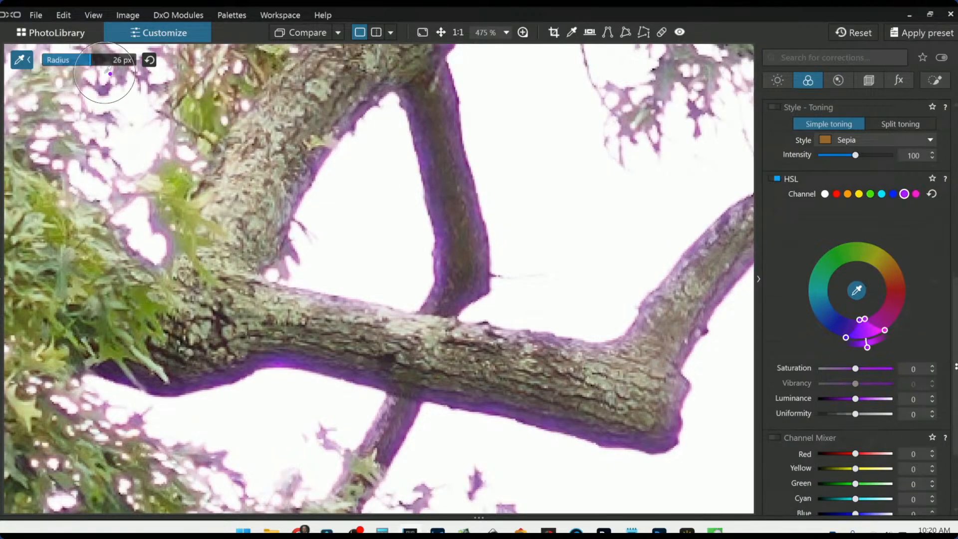
left_click_drag(87, 59, 51, 60)
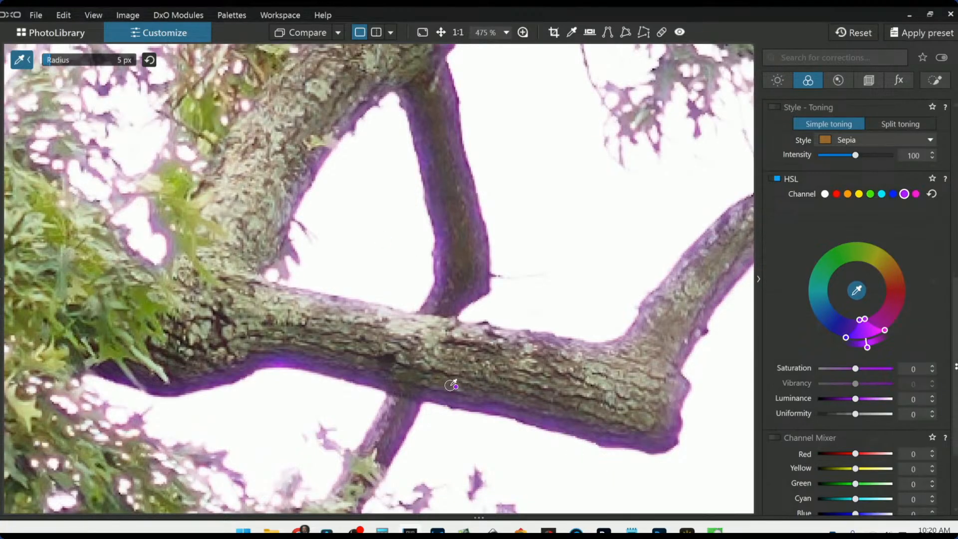
left_click(279, 360)
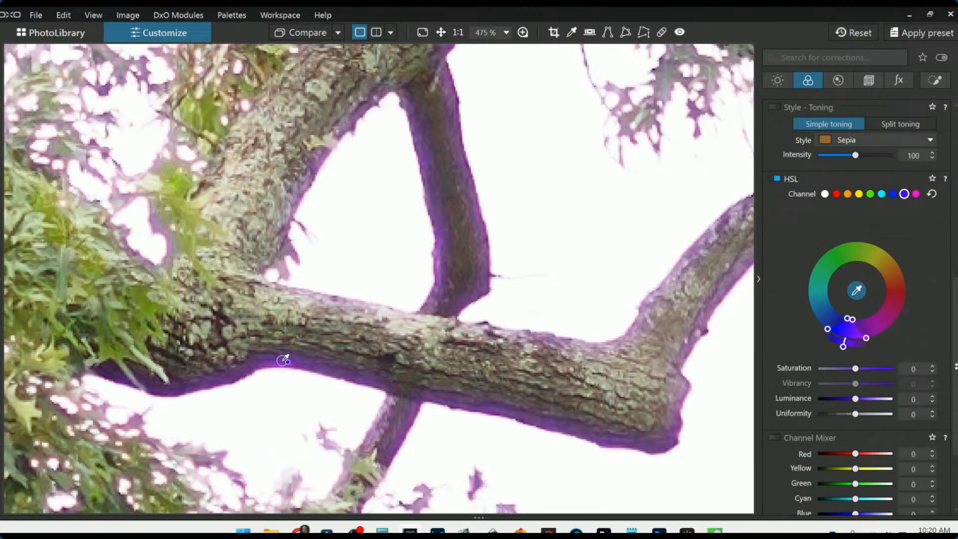
Step: Narrow the blue side of the sampled HSL color range slightly and lower its saturation to -100
scroll(463, 329, "down", 7)
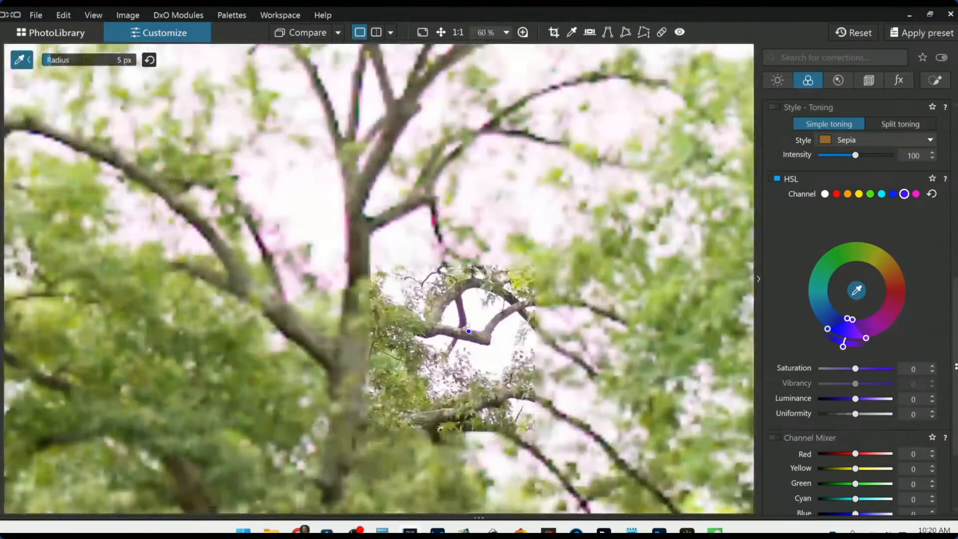
scroll(468, 331, "down", 2)
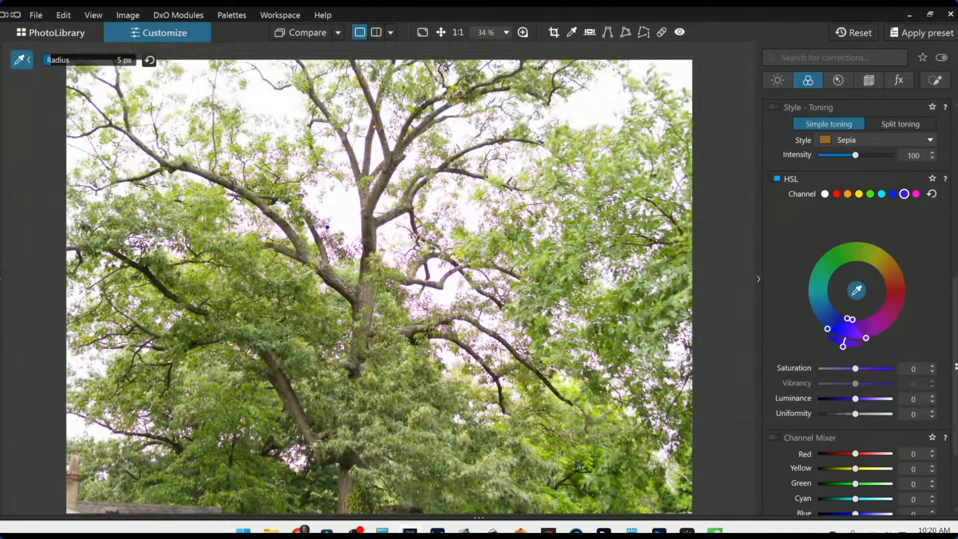
scroll(582, 284, "down", 1)
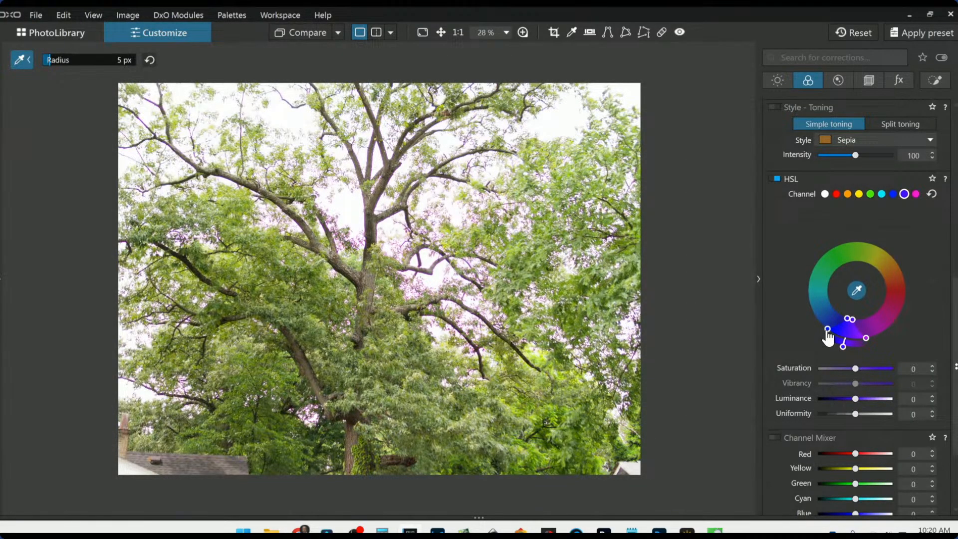
left_click_drag(827, 330, 829, 333)
left_click_drag(829, 330, 834, 333)
left_click_drag(856, 369, 834, 369)
scroll(446, 290, "up", 8)
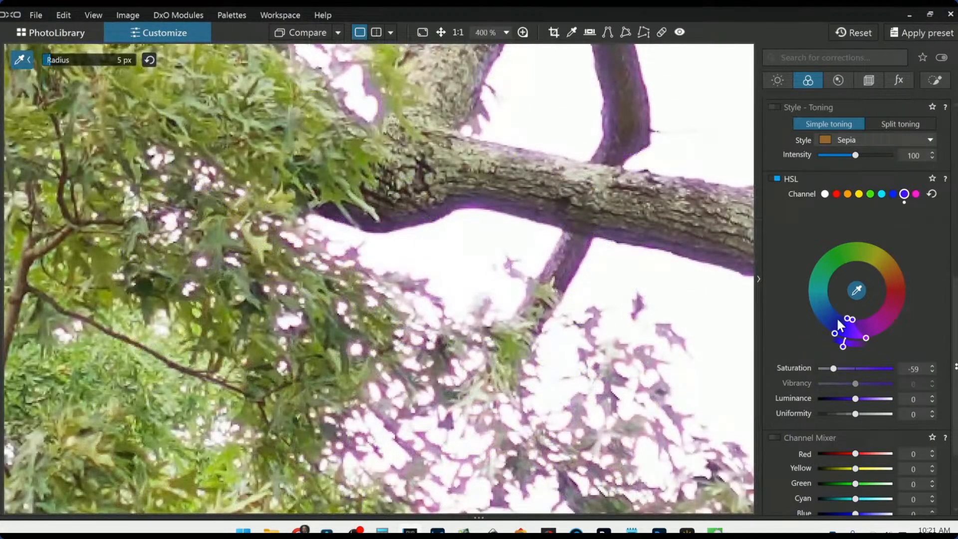
left_click_drag(833, 367, 818, 368)
Step: Widen the desaturated HSL range into magenta and slightly into blue to cover the remaining fringes in the foliage
mouse_move(854, 328)
left_mouse_down()
mouse_move(844, 336)
mouse_move(866, 325)
left_mouse_up()
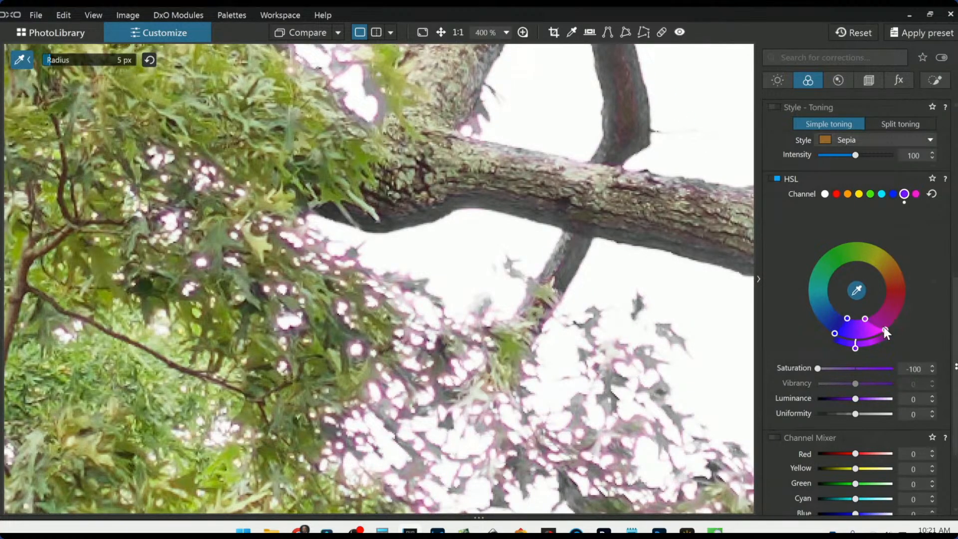
left_click_drag(885, 333, 896, 315)
left_click_drag(898, 315, 891, 325)
left_click_drag(846, 327, 873, 327)
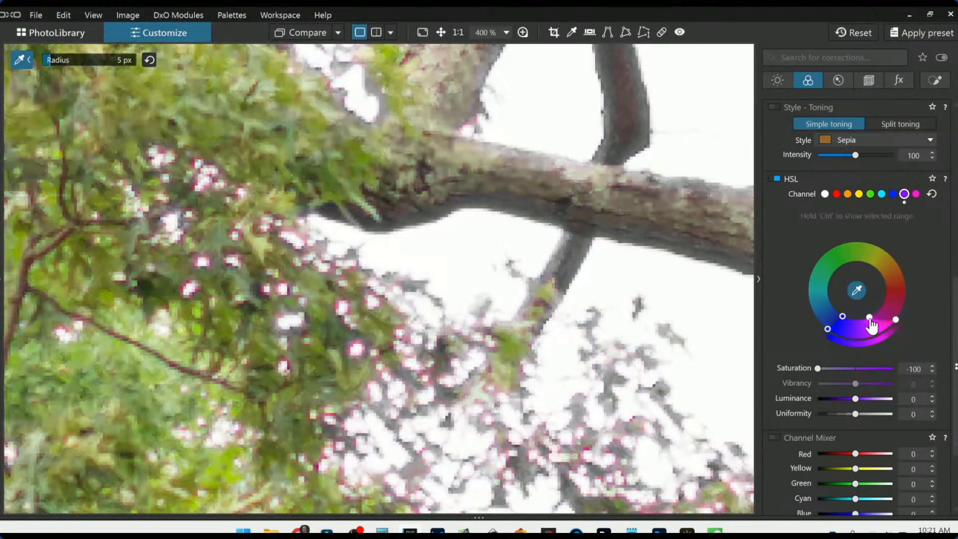
Step: Show the whole tree photo in a side-by-side left/right comparison with its uncorrected version
scroll(590, 369, "down", 4)
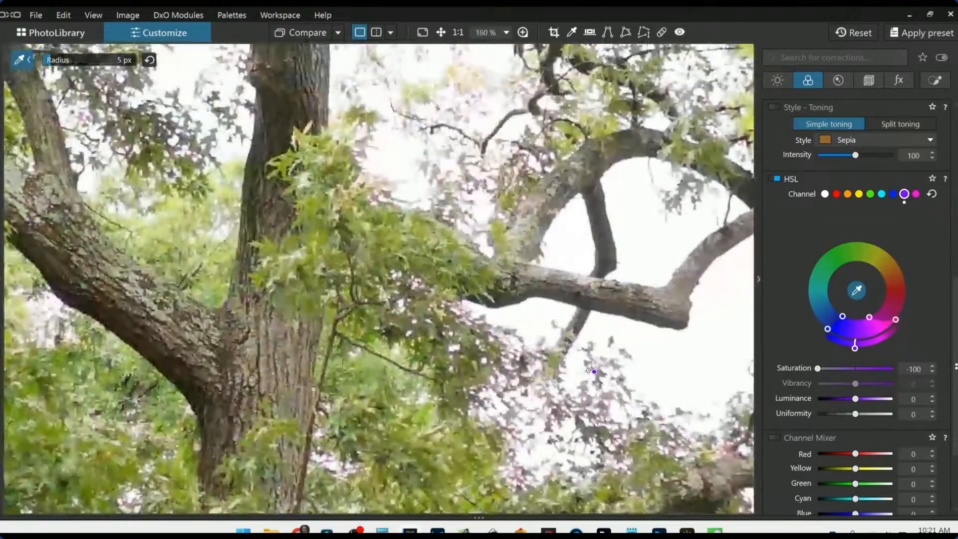
scroll(323, 360, "down", 5)
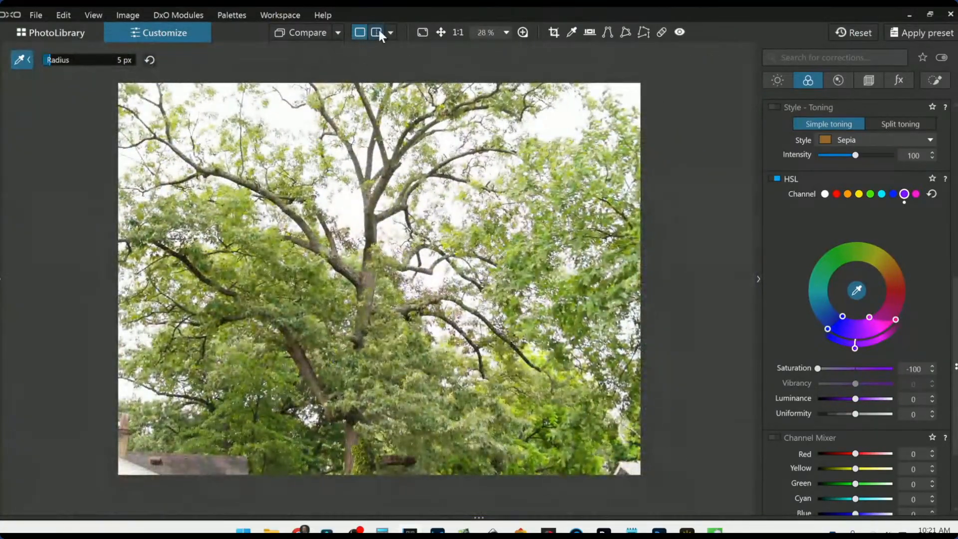
left_click(390, 32)
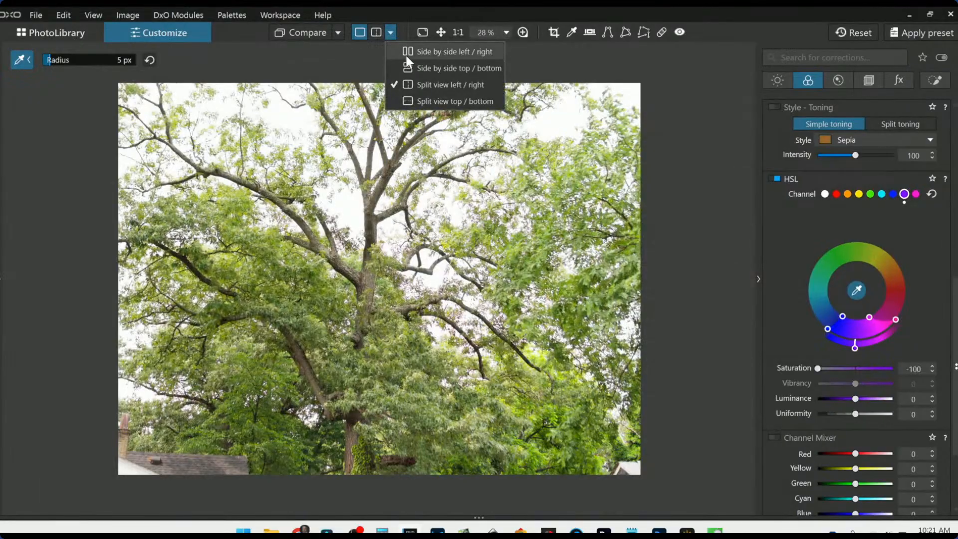
left_click(407, 53)
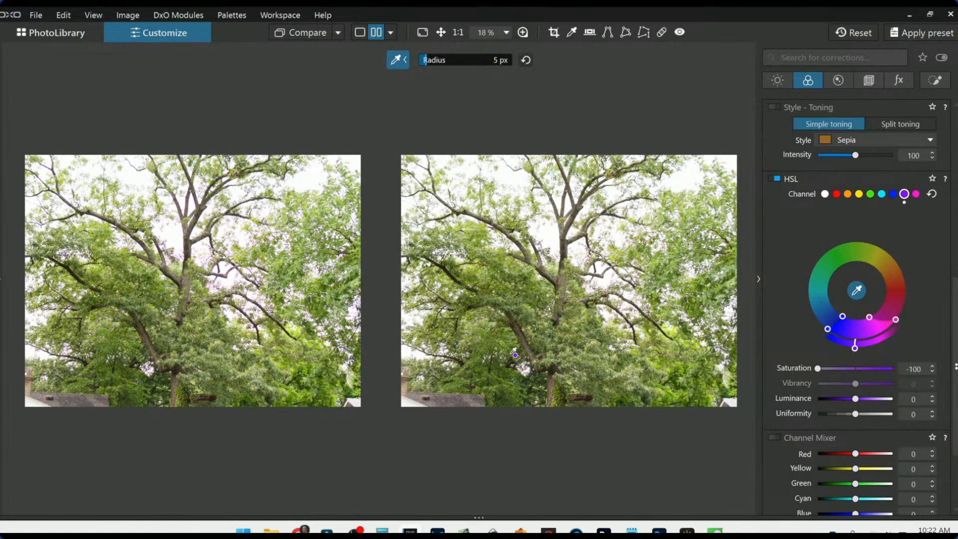
Step: Examine the same thick branch and upright offshoot up close in both panes to compare the purple fringing before and after correction
scroll(218, 263, "up", 1)
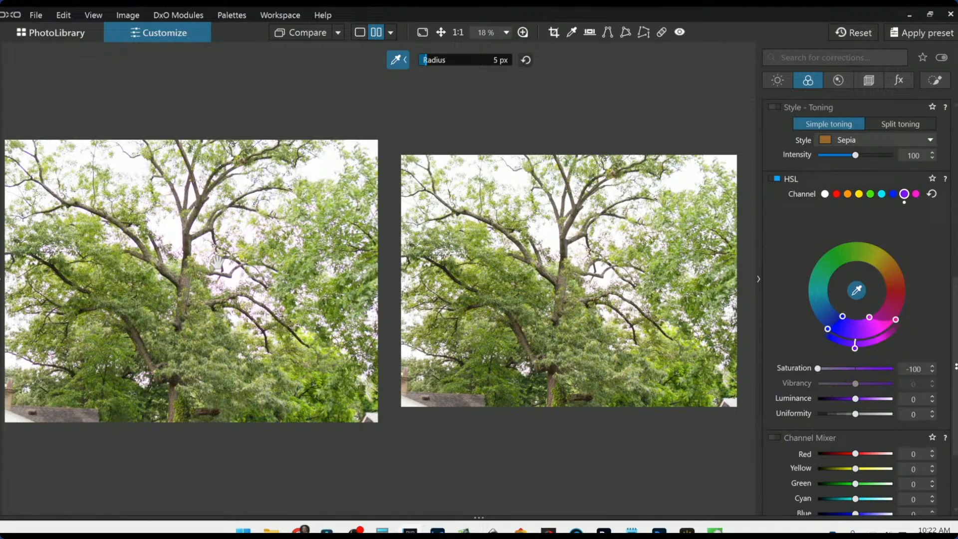
left_click(217, 263)
left_click(668, 309)
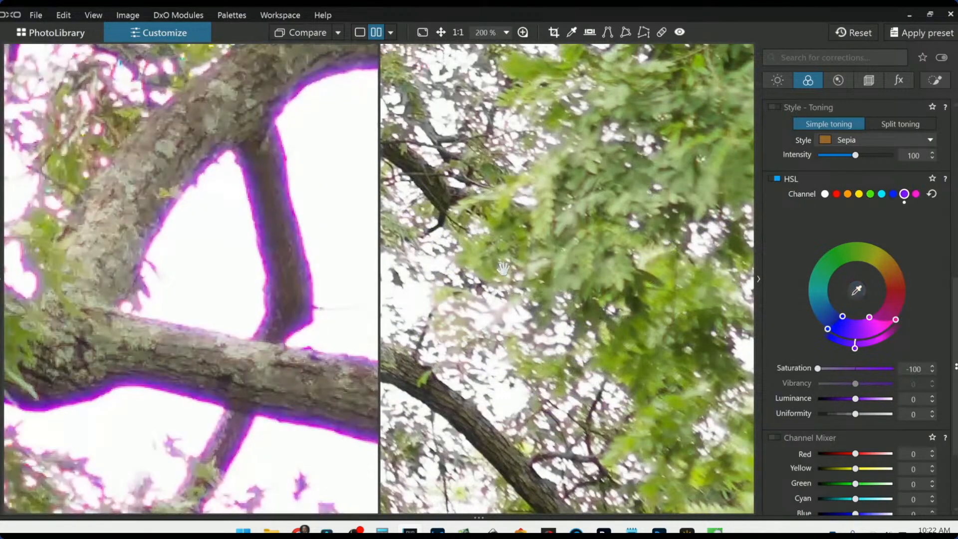
left_click_drag(501, 272, 644, 273)
left_click_drag(451, 273, 770, 267)
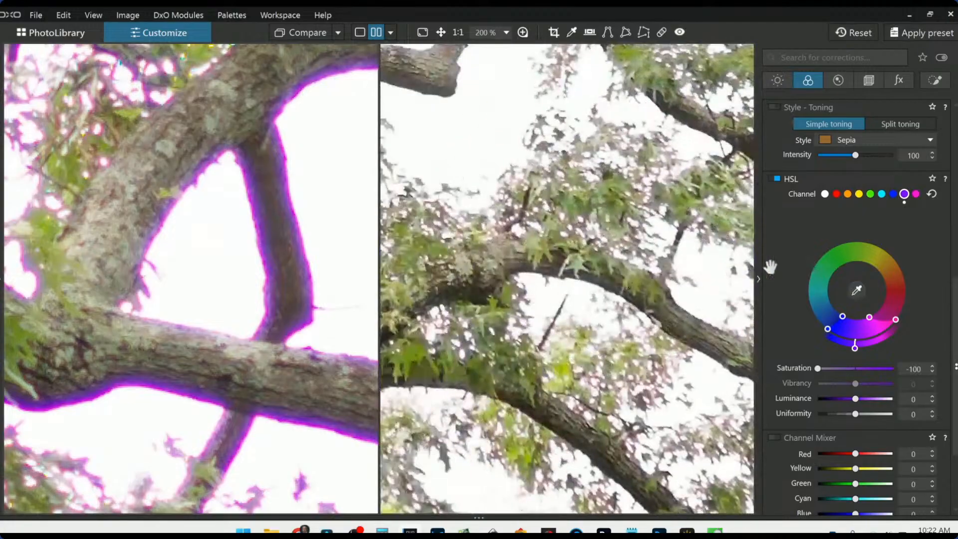
left_click_drag(469, 311, 810, 243)
left_click_drag(566, 301, 611, 444)
left_click_drag(564, 260, 554, 391)
scroll(259, 392, "up", 3)
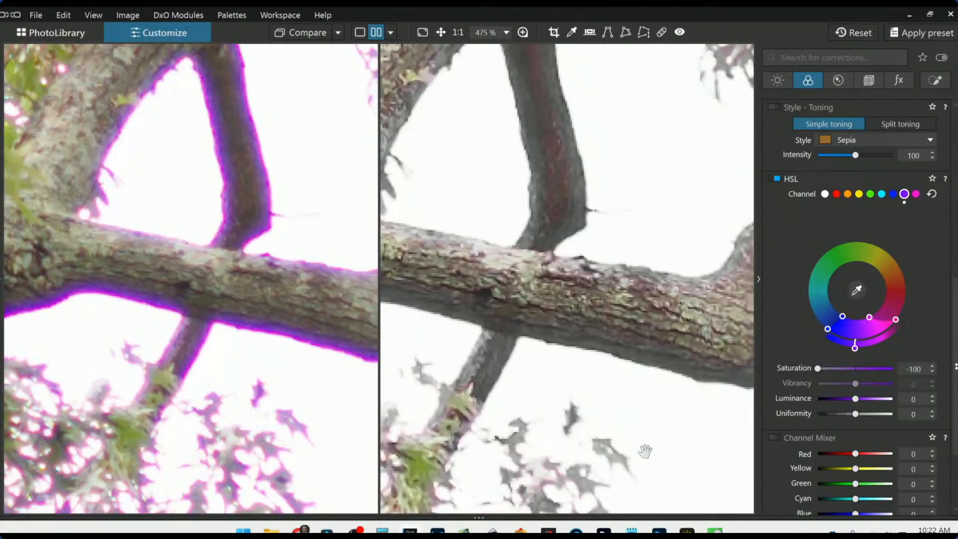
Step: Toggle the Chromatic Aberration correction off and on twice to compare its effect on the branches, leaving it enabled
scroll(871, 289, "up", 5)
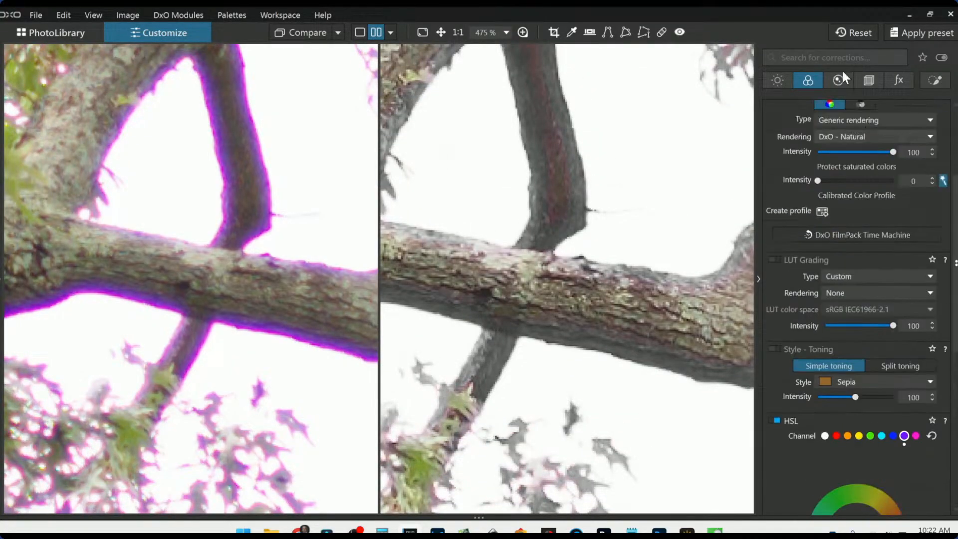
left_click(838, 79)
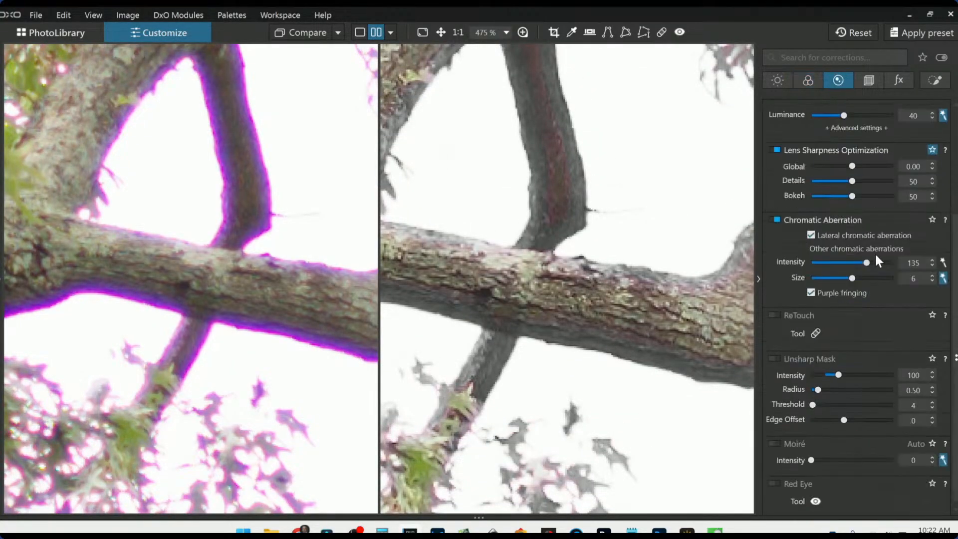
left_click(777, 220)
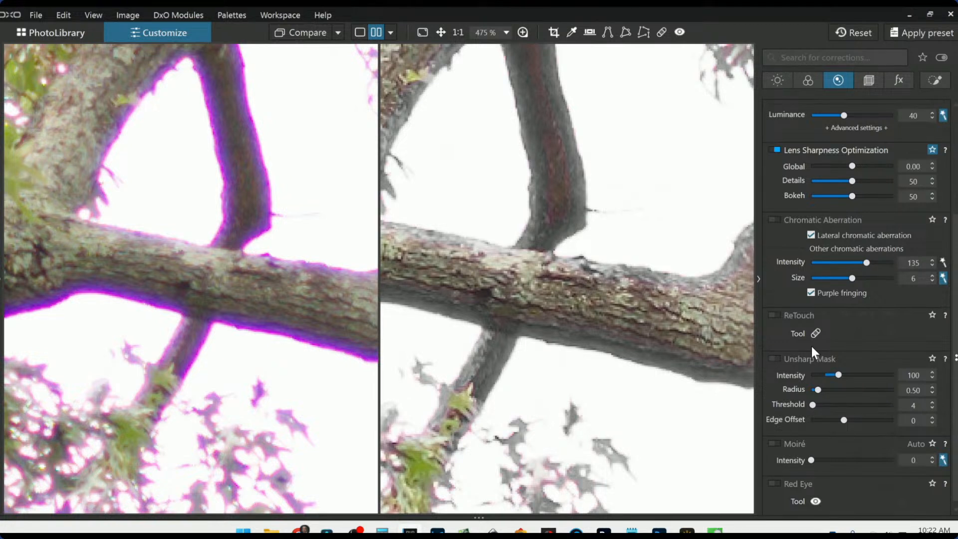
left_click(775, 219)
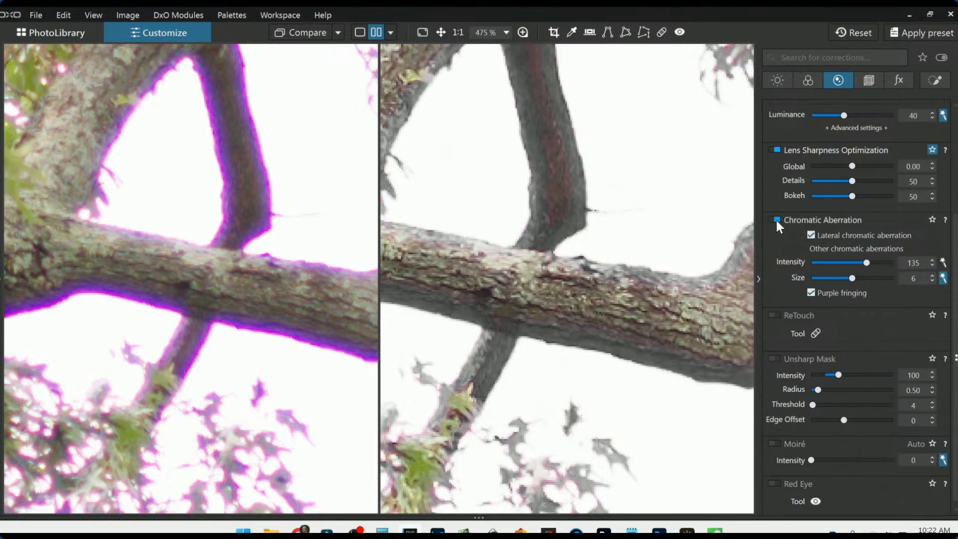
left_click(775, 219)
left_click(775, 219)
Step: Reveal the collapsed Histogram, Move/Zoom and Metadata palettes and return to the single-image view
left_click(1, 285)
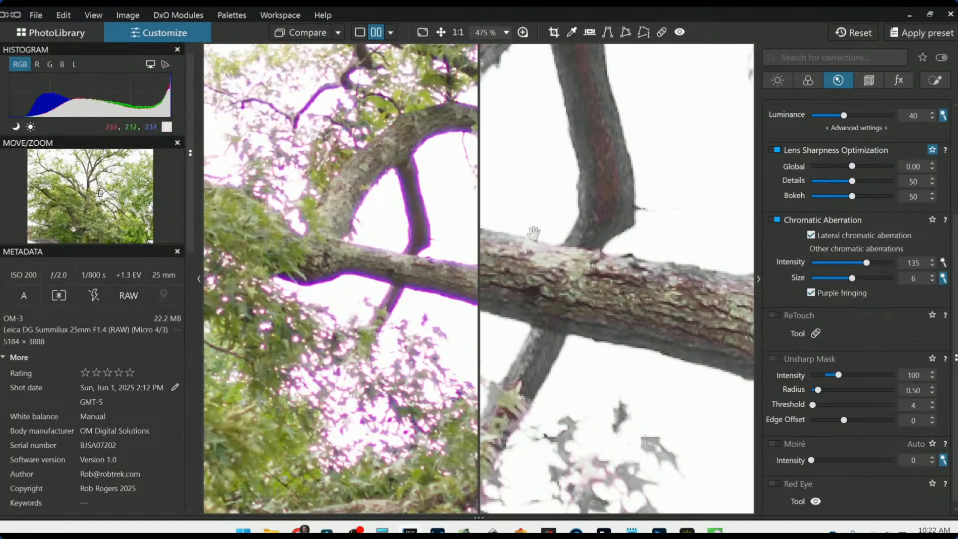
left_click(359, 32)
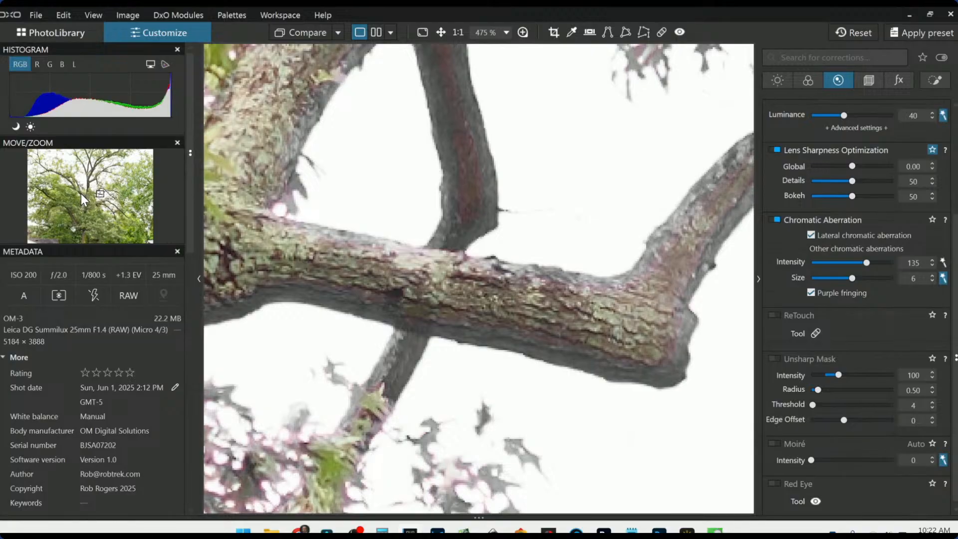
scroll(438, 257, "down", 4)
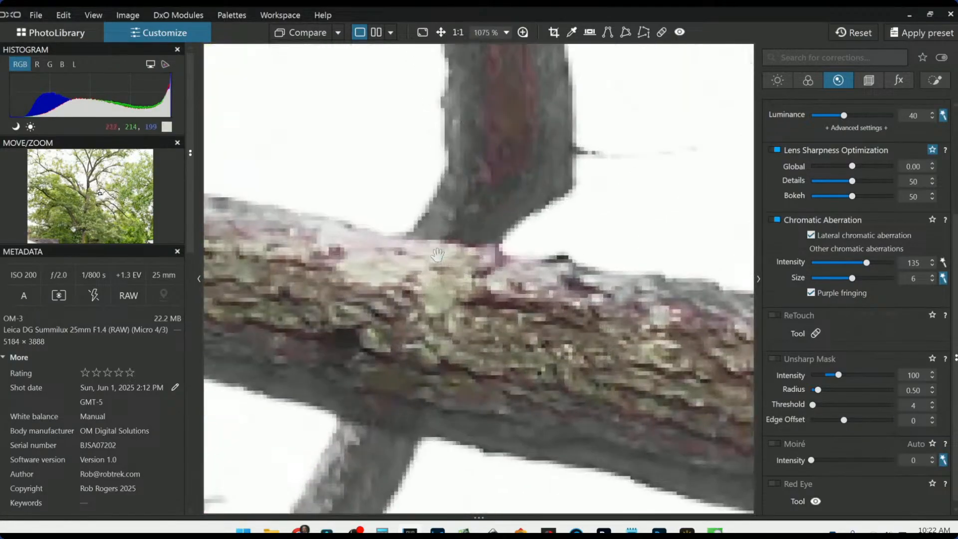
scroll(438, 256, "down", 3)
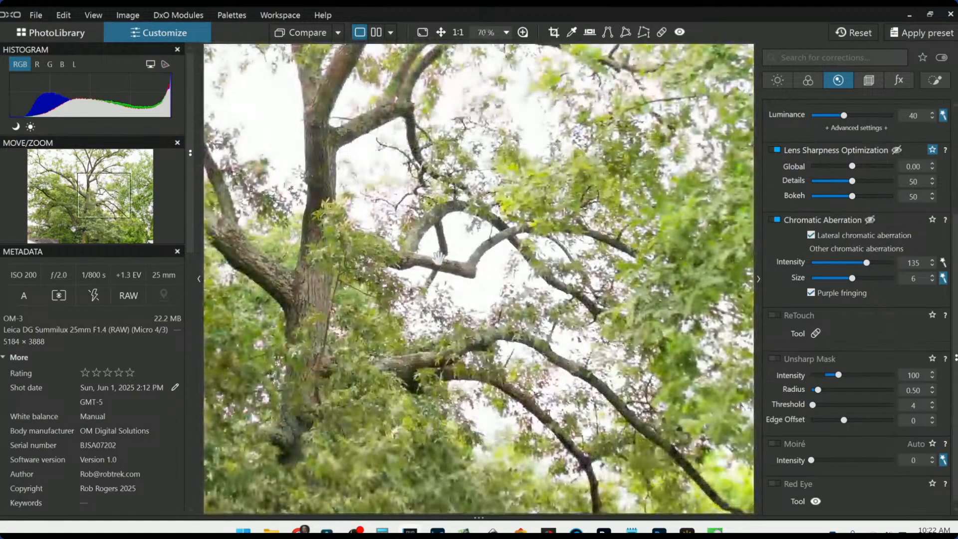
Step: Examine the corrected foliage and branches across the tree photo for remaining purple fringes
scroll(438, 257, "up", 1)
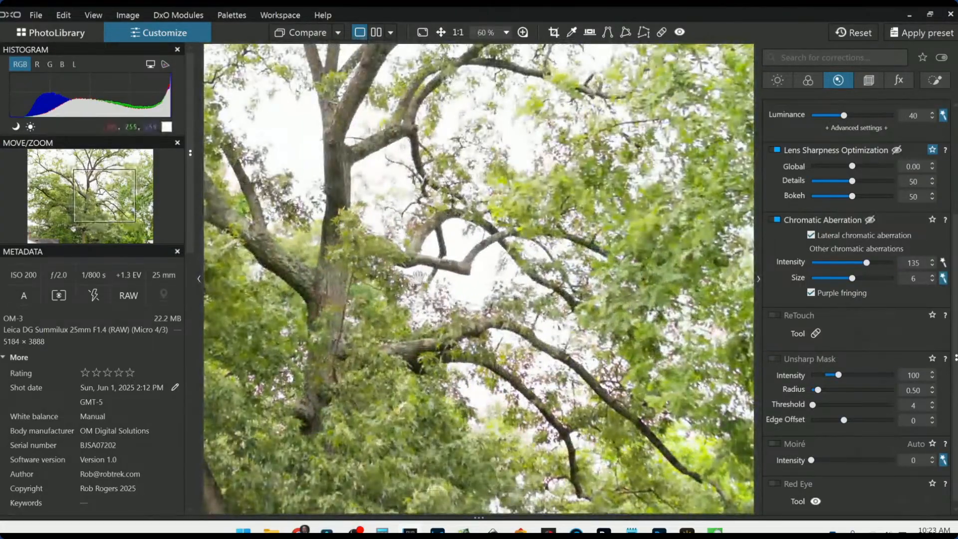
left_click_drag(418, 276, 647, 60)
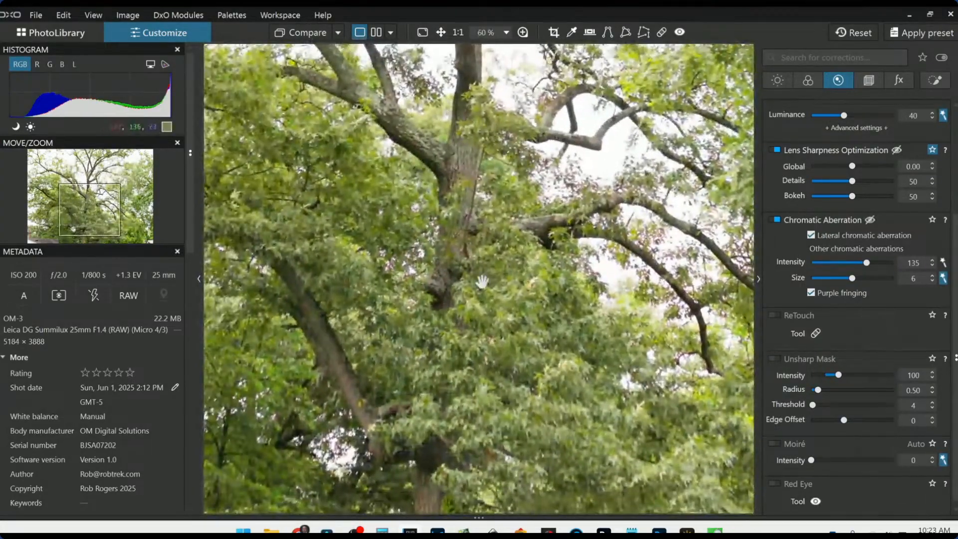
left_click_drag(482, 283, 640, 155)
left_click_drag(82, 196, 90, 189)
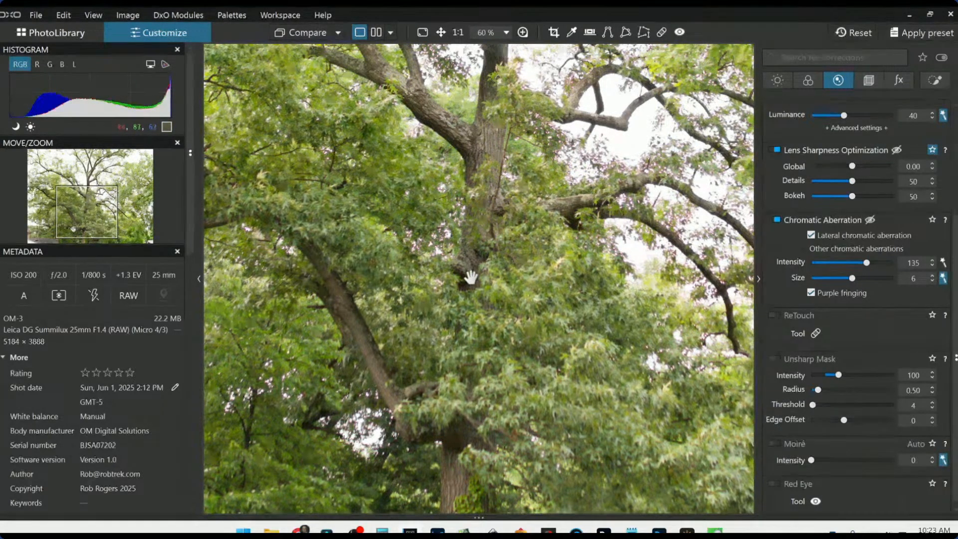
scroll(471, 277, "up", 3)
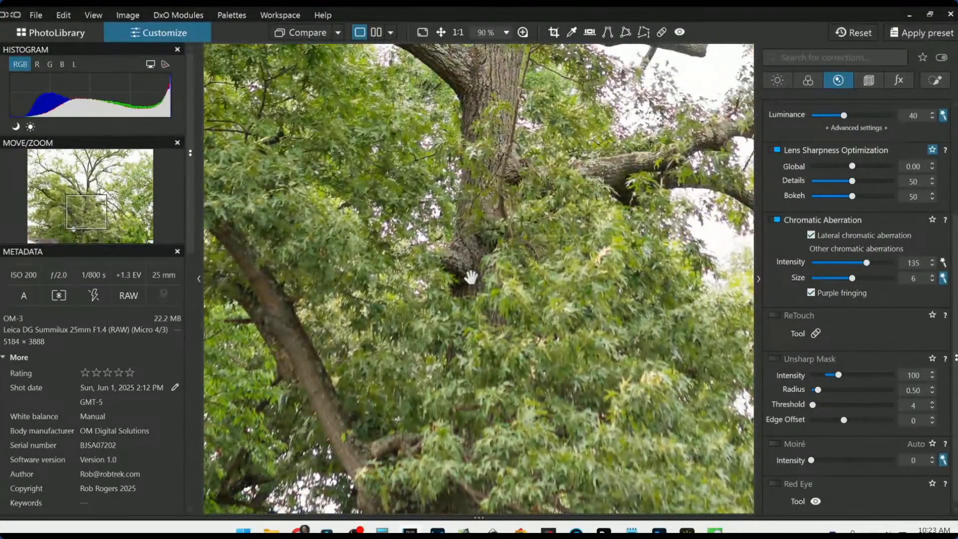
scroll(470, 277, "up", 3)
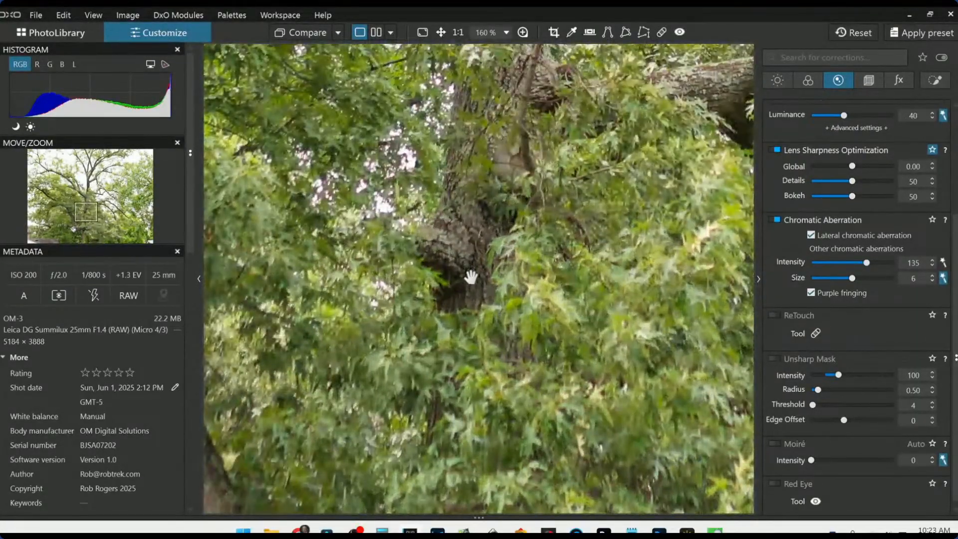
left_click_drag(658, 243, 409, 309)
left_click_drag(573, 179, 423, 273)
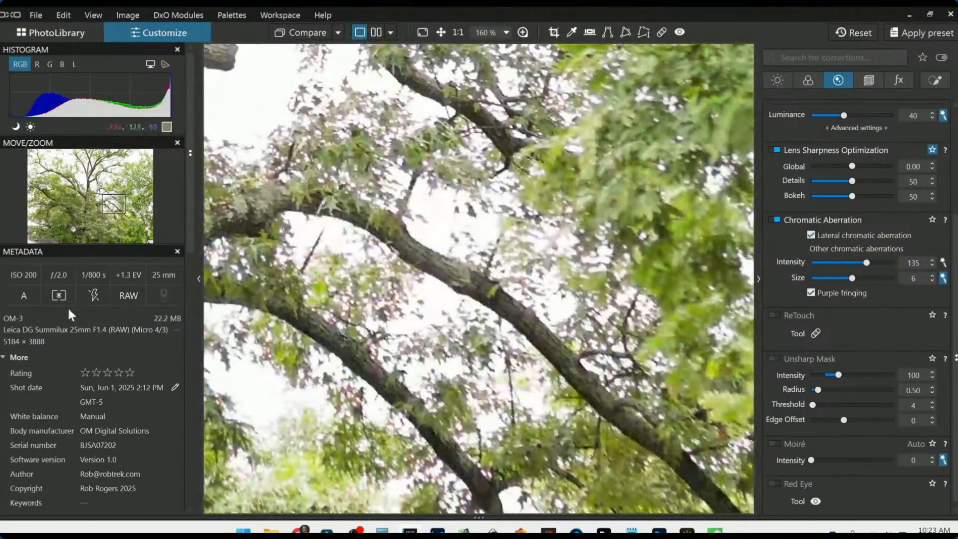
left_click_drag(114, 205, 76, 199)
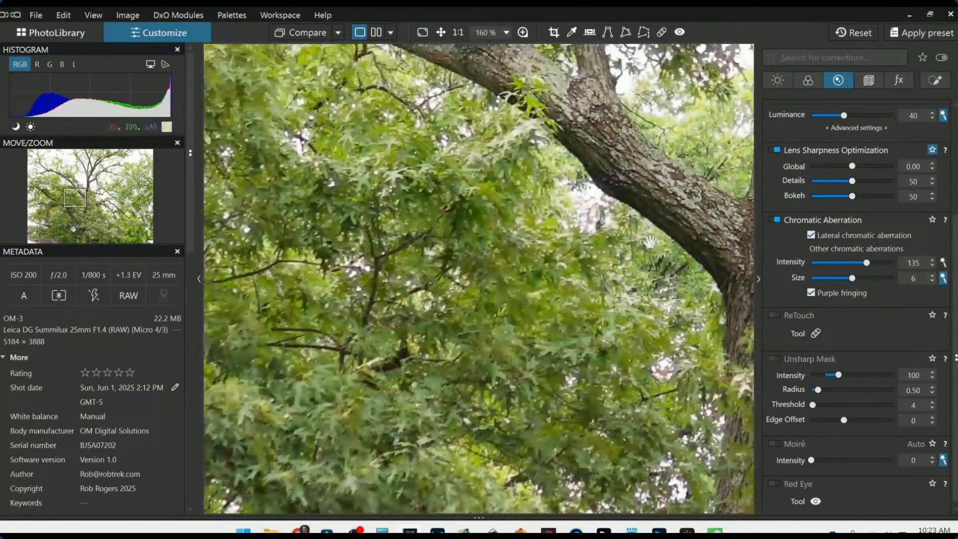
left_click_drag(649, 242, 439, 351)
scroll(524, 420, "down", 3)
scroll(524, 420, "down", 3)
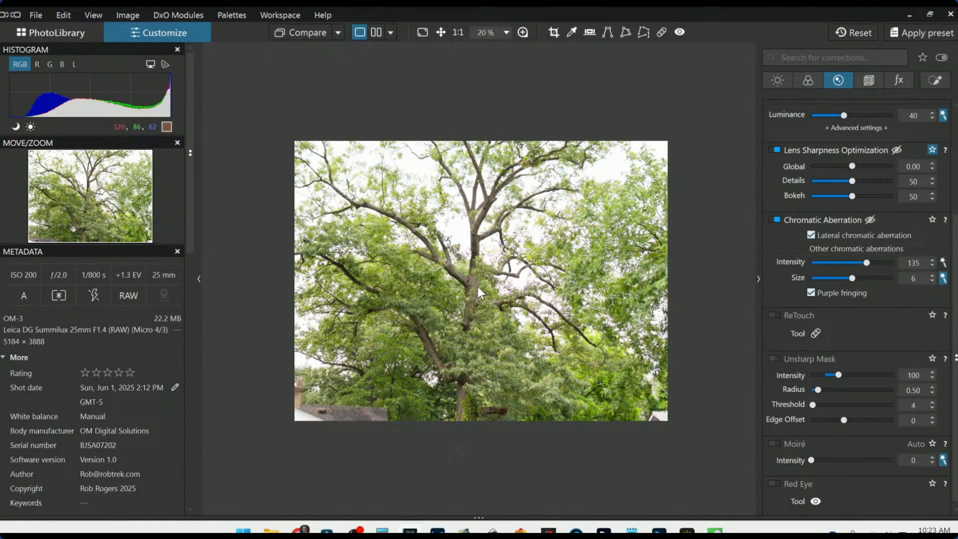
Step: Reset the HSL correction to its default color range and saturation
left_click(813, 78)
scroll(848, 309, "down", 4)
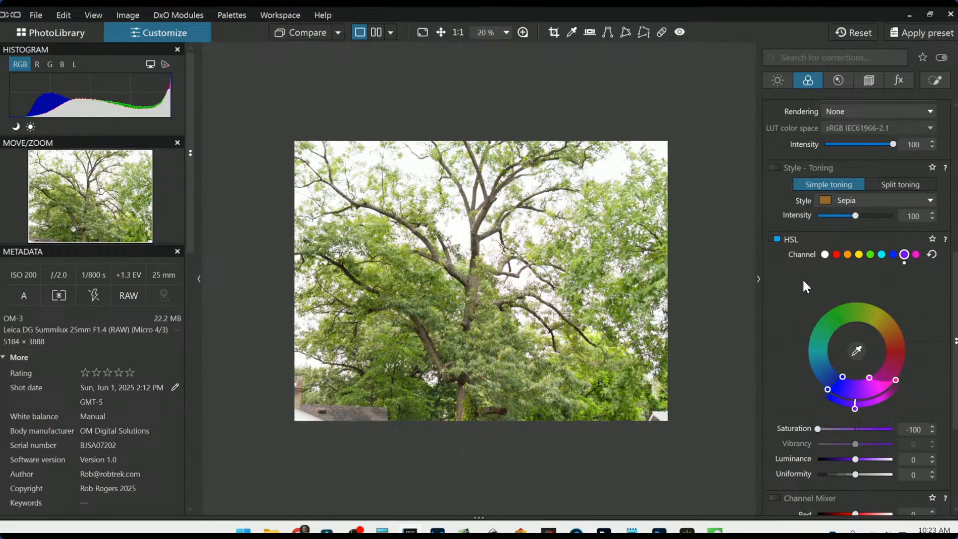
left_click(933, 255)
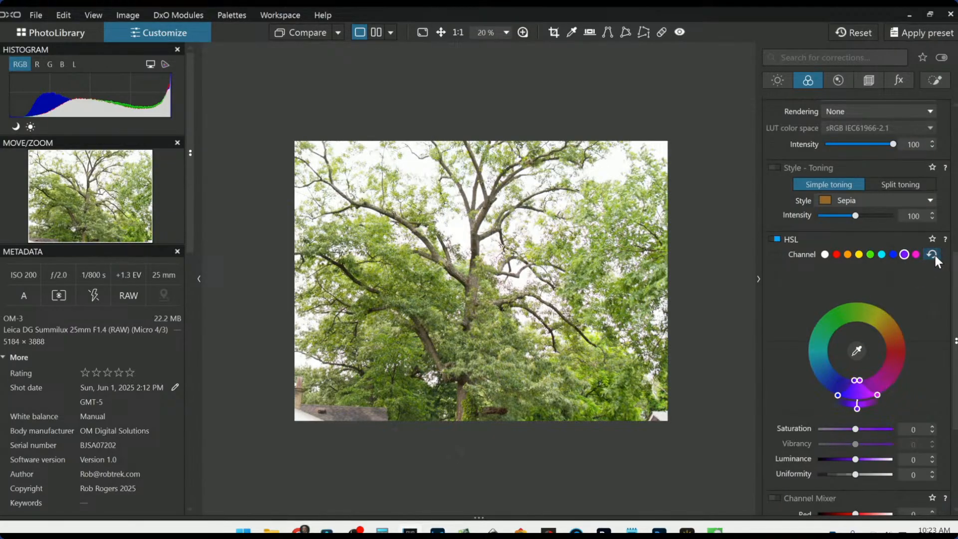
Step: Turn off the Chromatic Aberration correction to bring back the original fringing around the thick branch
scroll(556, 323, "up", 1)
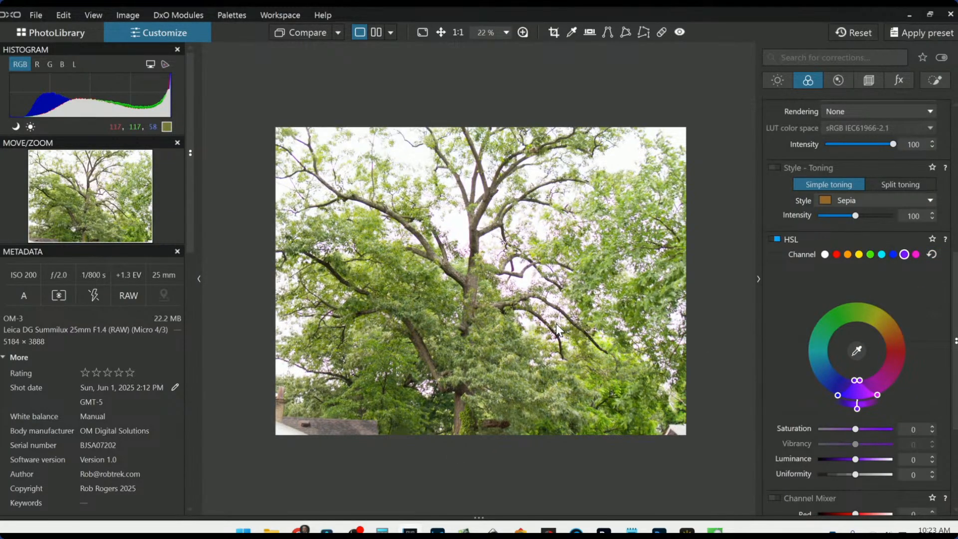
scroll(556, 323, "up", 8)
left_click_drag(492, 159, 601, 267)
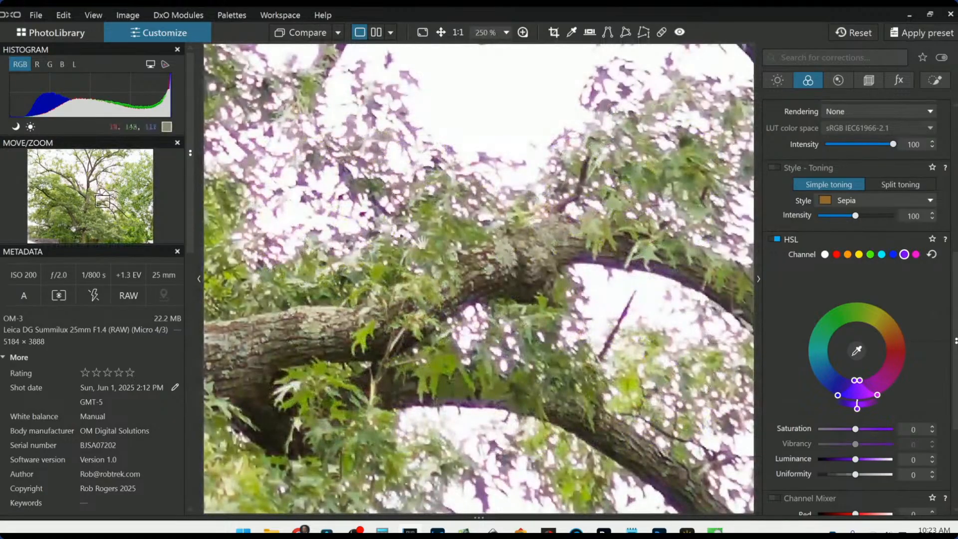
left_click_drag(417, 93, 607, 339)
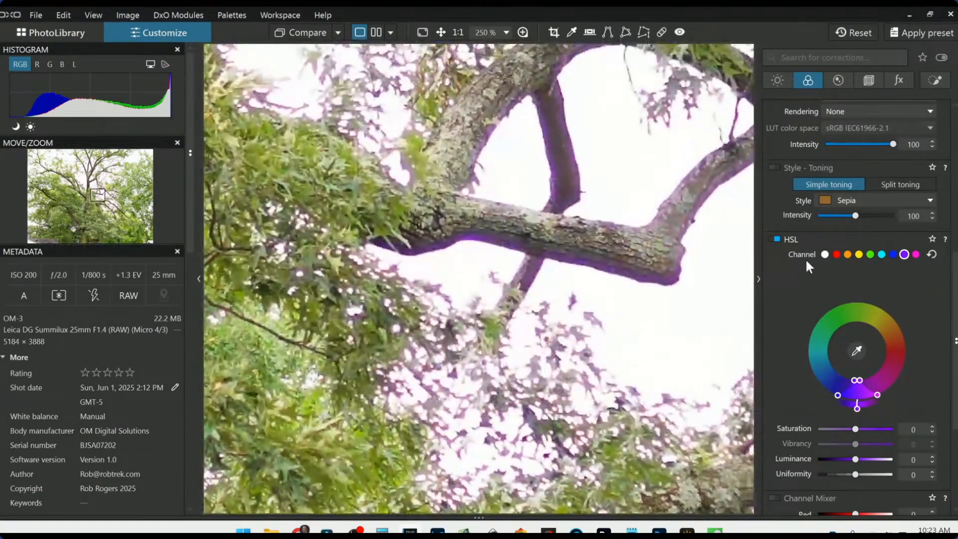
left_click(838, 81)
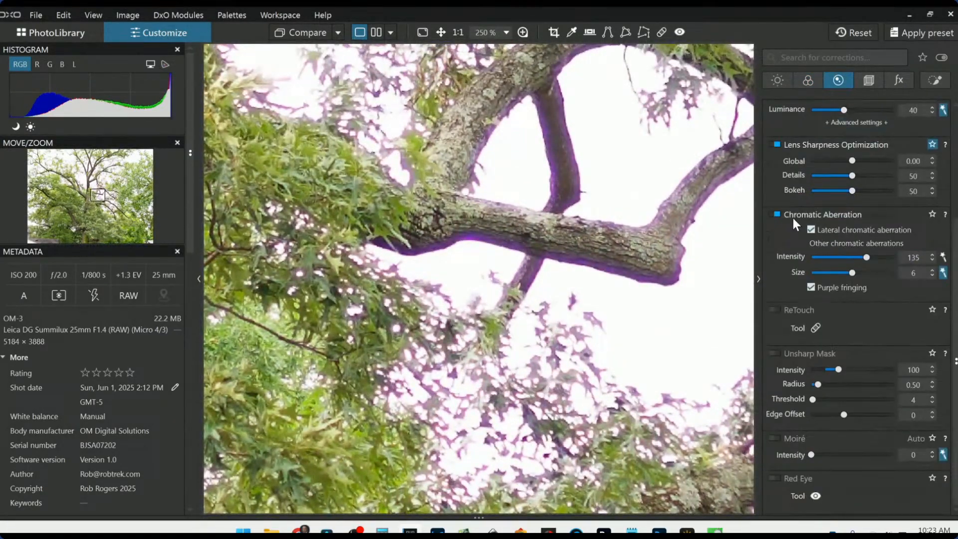
left_click(776, 214)
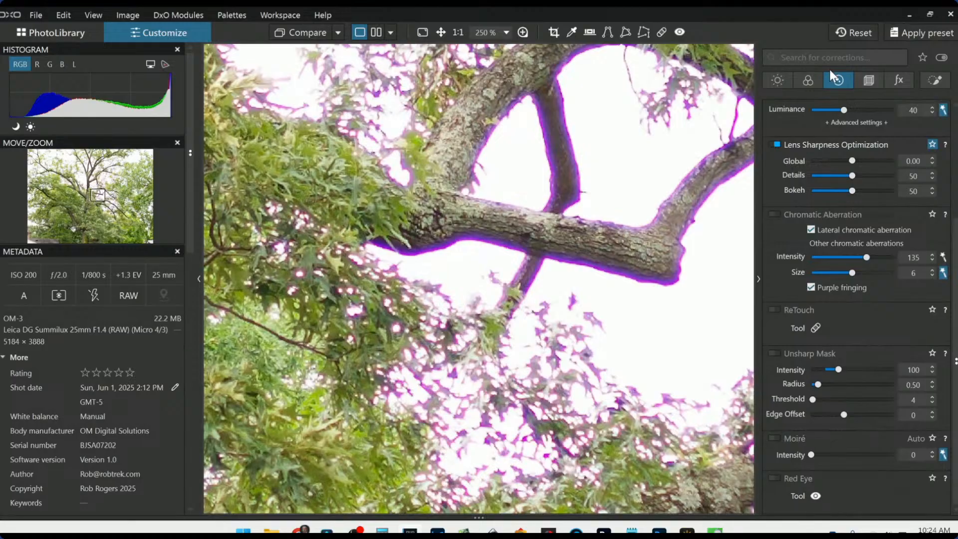
Step: Sample the purple fringe on the thick branch's underside with the HSL color picker at a 5 px radius
left_click(809, 79)
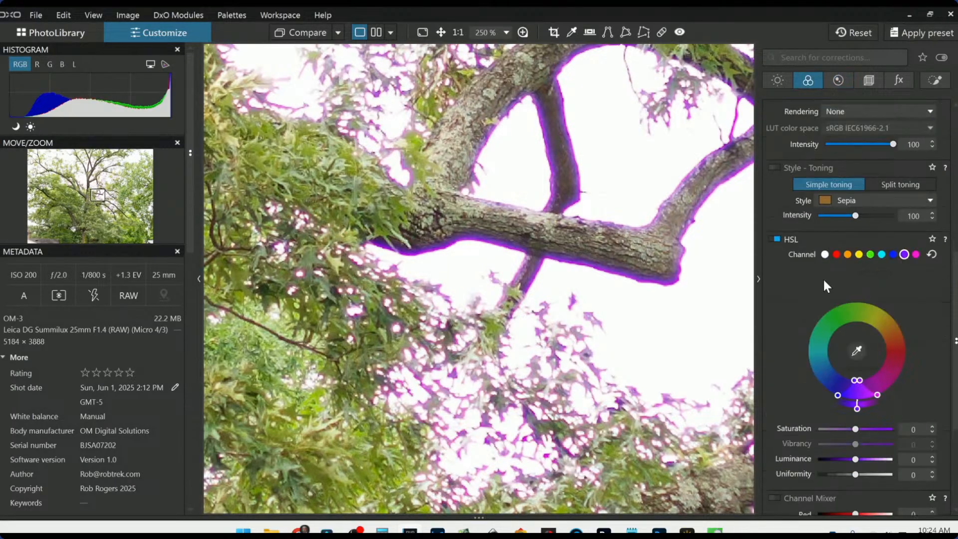
left_click(858, 354)
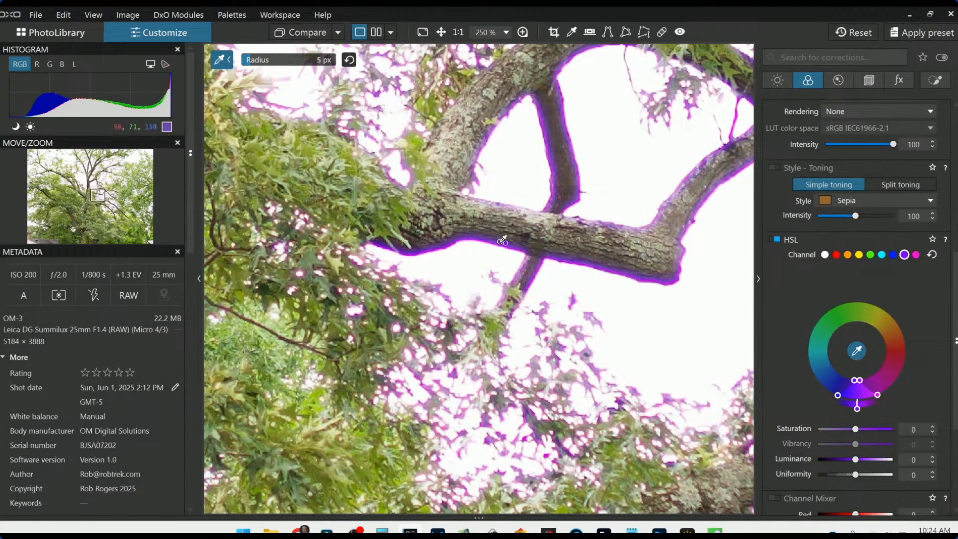
scroll(503, 240, "up", 4)
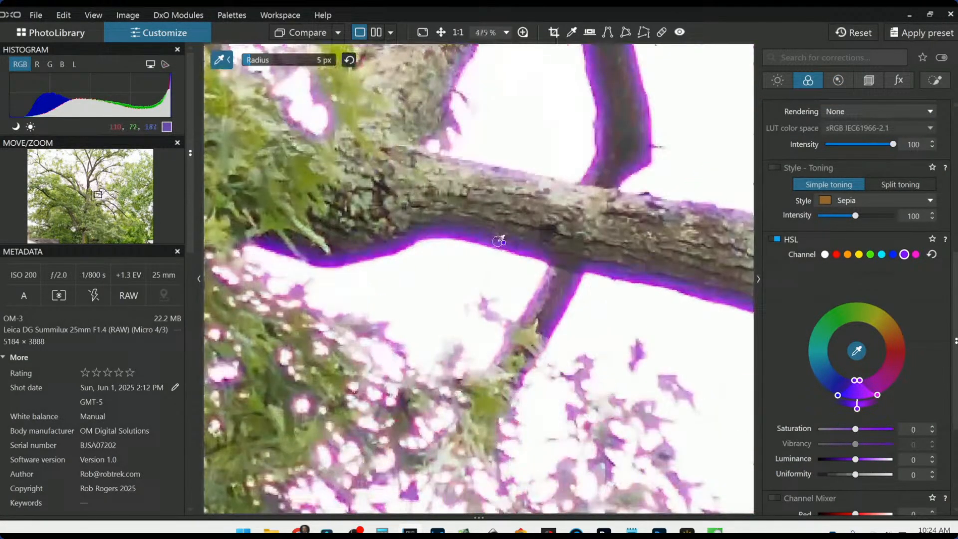
scroll(439, 232, "up", 2)
left_click(432, 232)
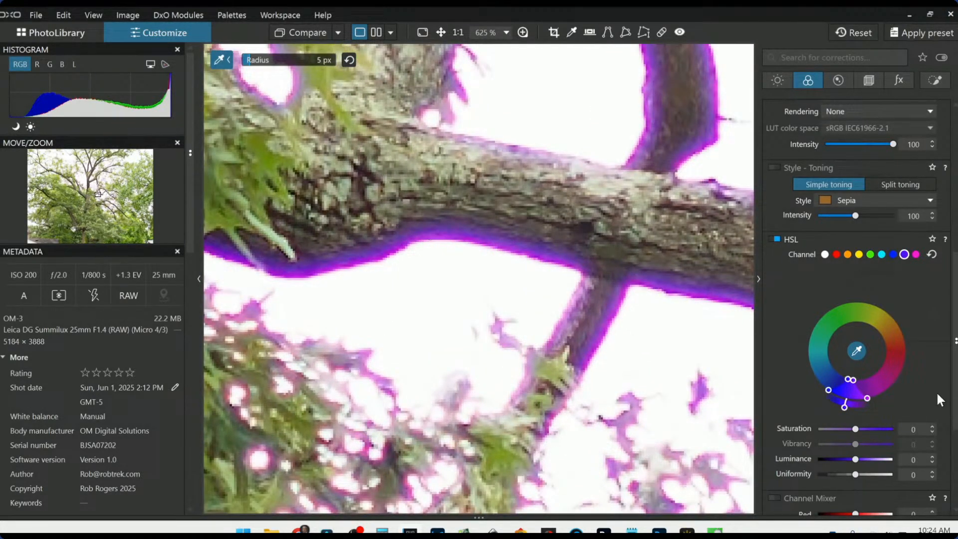
Step: Slightly widen the sampled purple range on the global HSL color wheel
left_click_drag(854, 387, 858, 388)
scroll(802, 286, "down", 3)
scroll(793, 274, "up", 5)
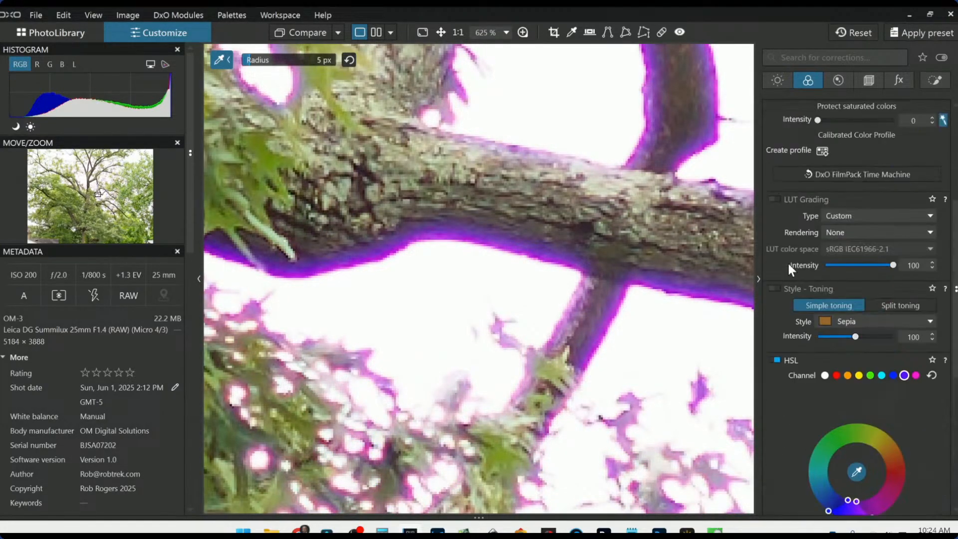
Step: Place a local control point on the purple fringe under the thick branch and enlarge it to cover the surrounding foliage
left_click(934, 80)
scroll(577, 283, "down", 8)
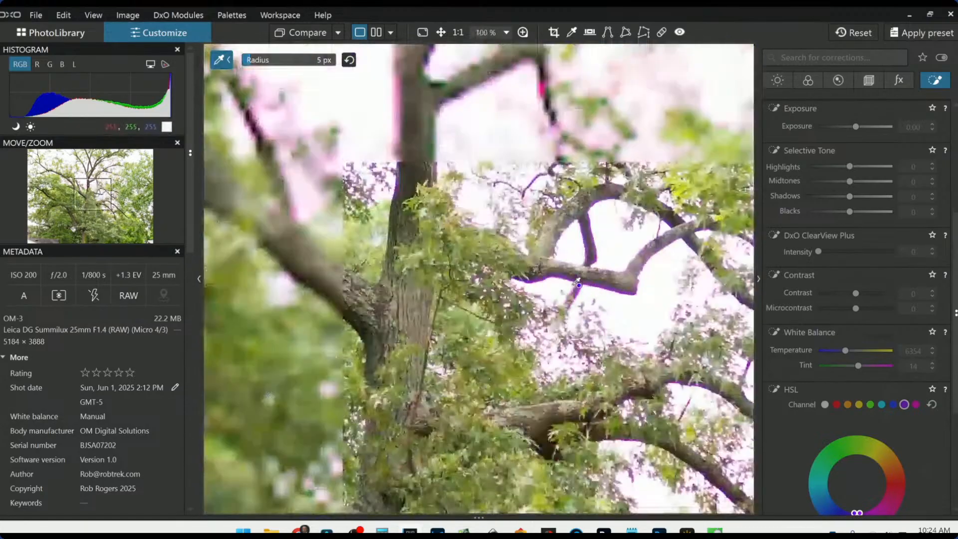
scroll(582, 280, "down", 1)
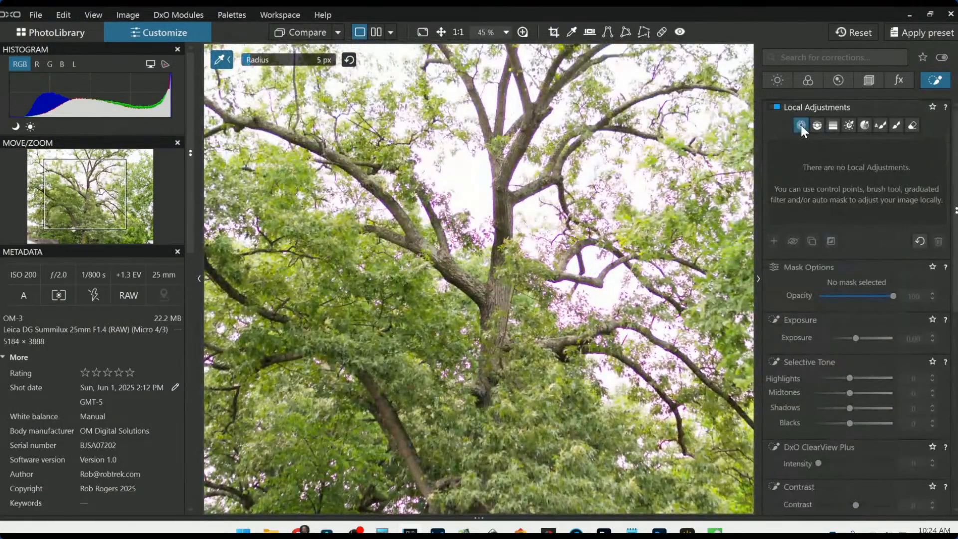
left_click(801, 124)
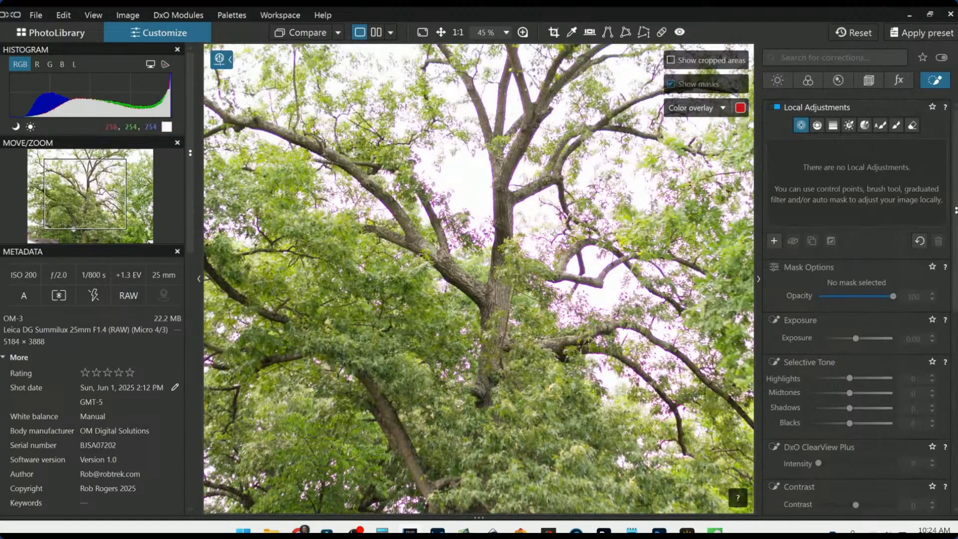
scroll(581, 297, "up", 8)
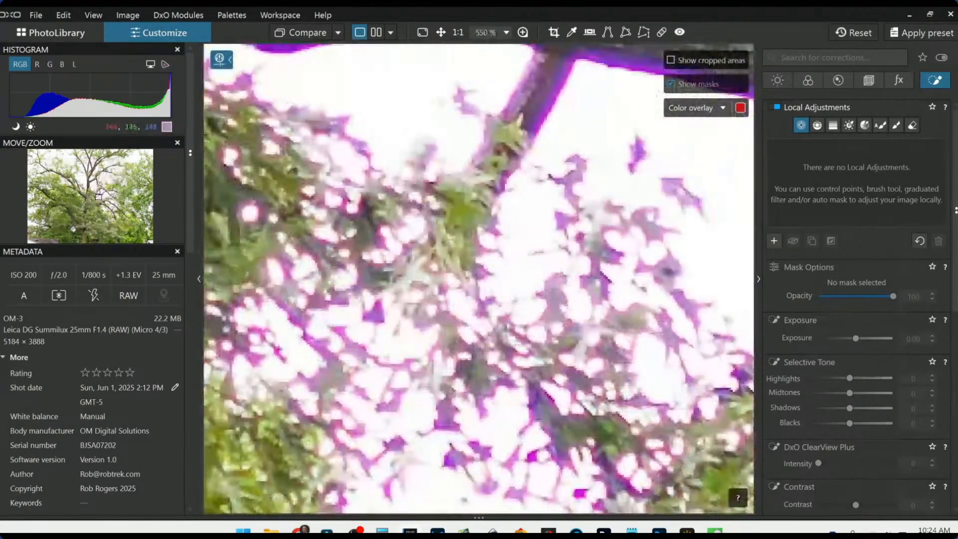
scroll(519, 244, "down", 2)
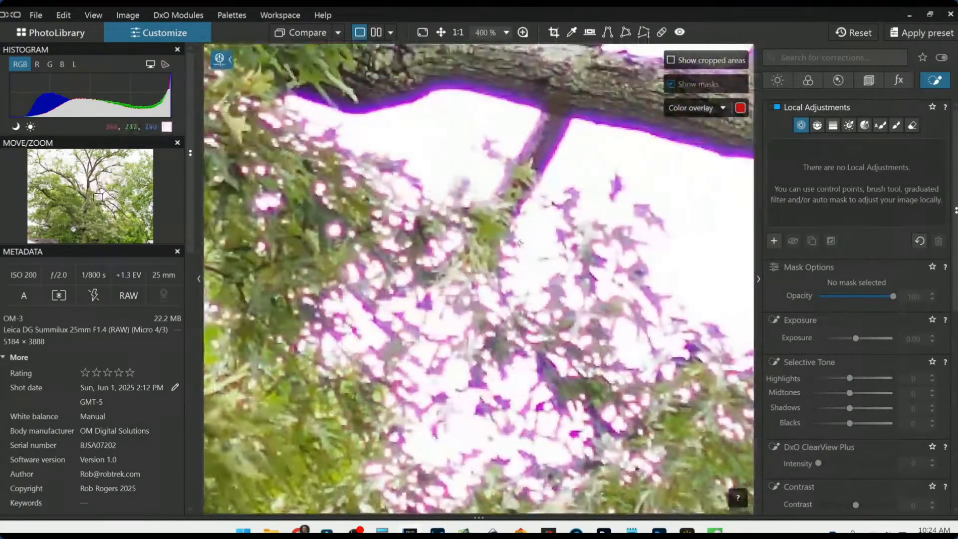
left_click(442, 85)
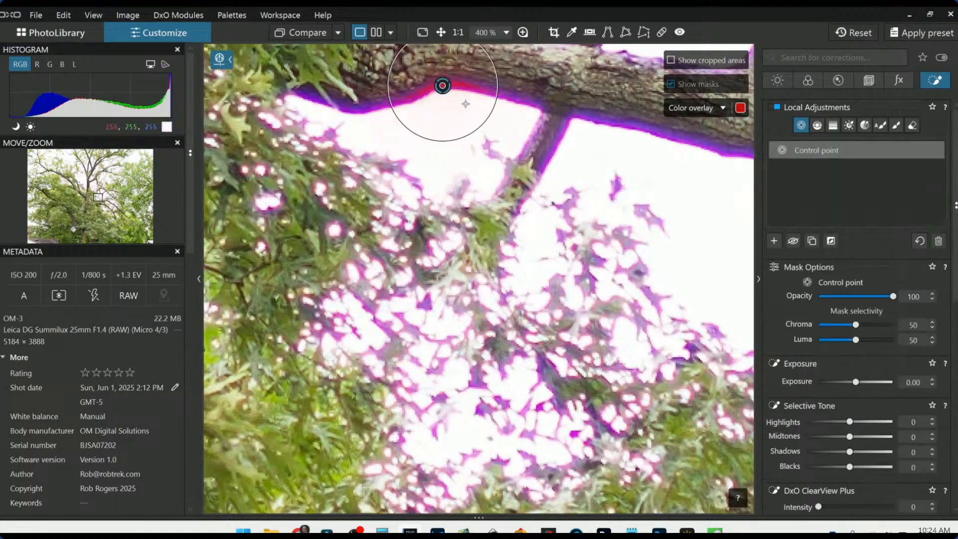
left_click_drag(489, 102, 615, 230)
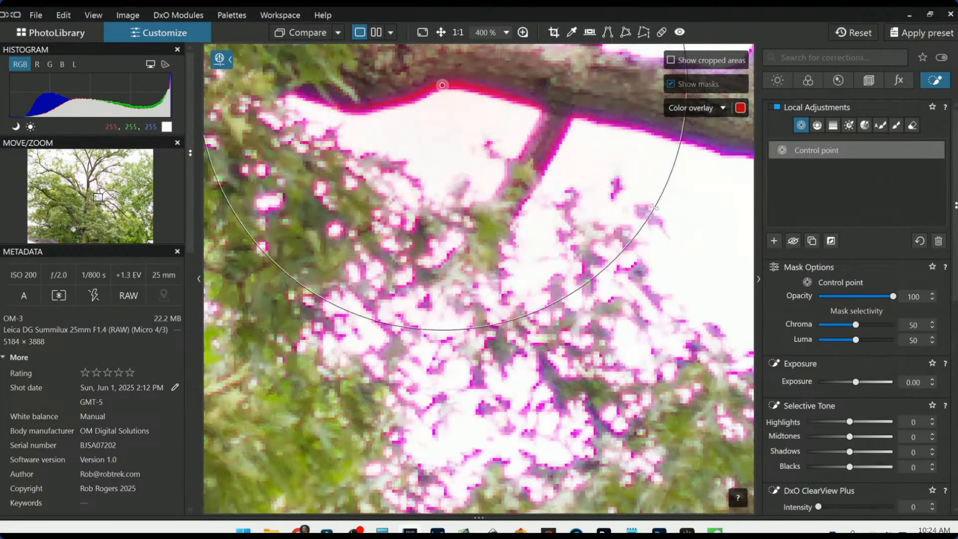
Step: Extend the control point mask to the fringed thin branches above the thick branch
scroll(614, 230, "down", 3)
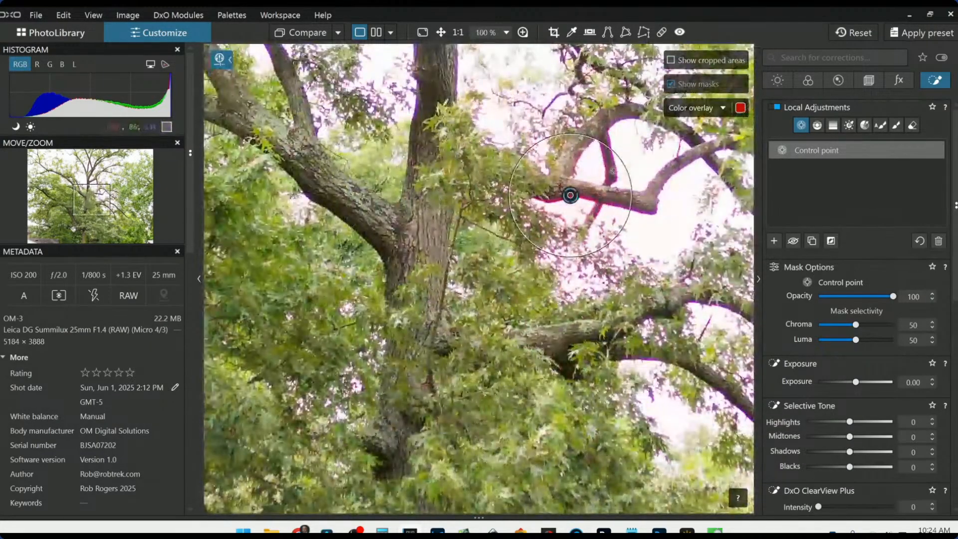
scroll(546, 82, "up", 5)
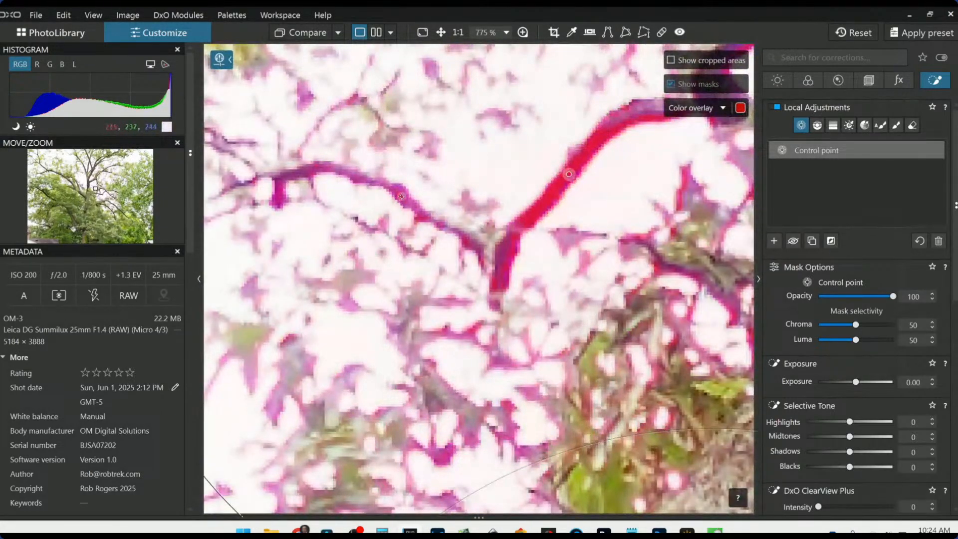
scroll(572, 198, "down", 8)
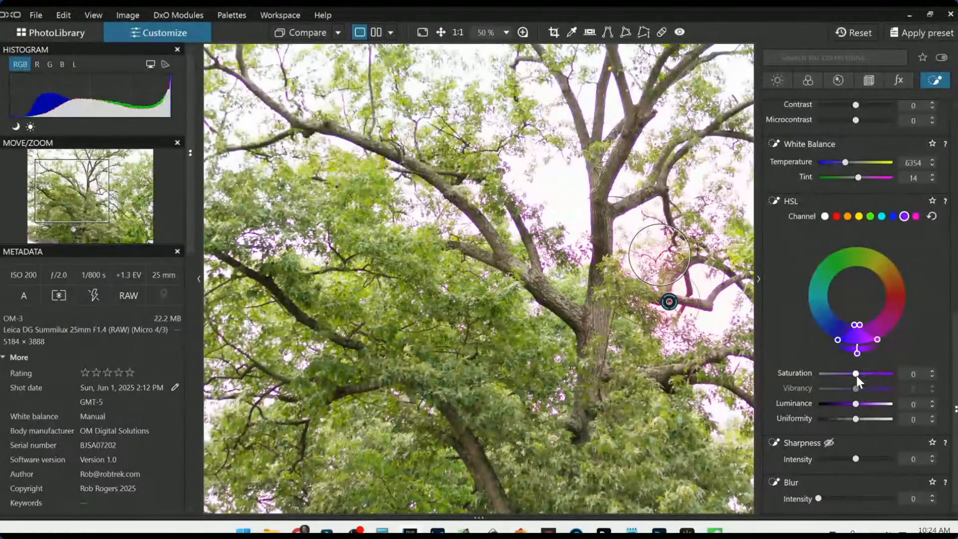
Step: Set the purple channel's saturation to -100 in the local HSL and widen its range toward blue and magenta
left_click_drag(854, 375, 817, 378)
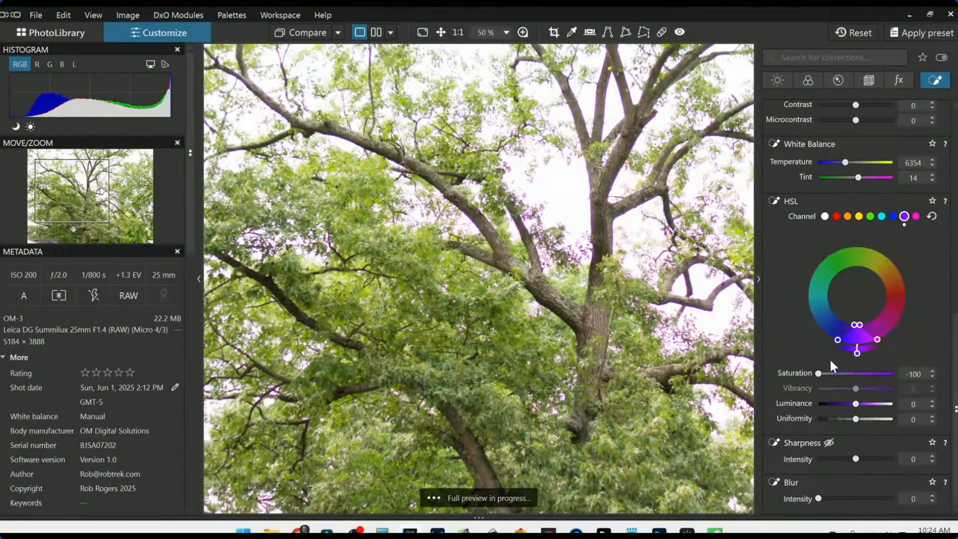
mouse_move(850, 342)
left_mouse_down()
mouse_move(861, 335)
mouse_move(849, 325)
left_mouse_up()
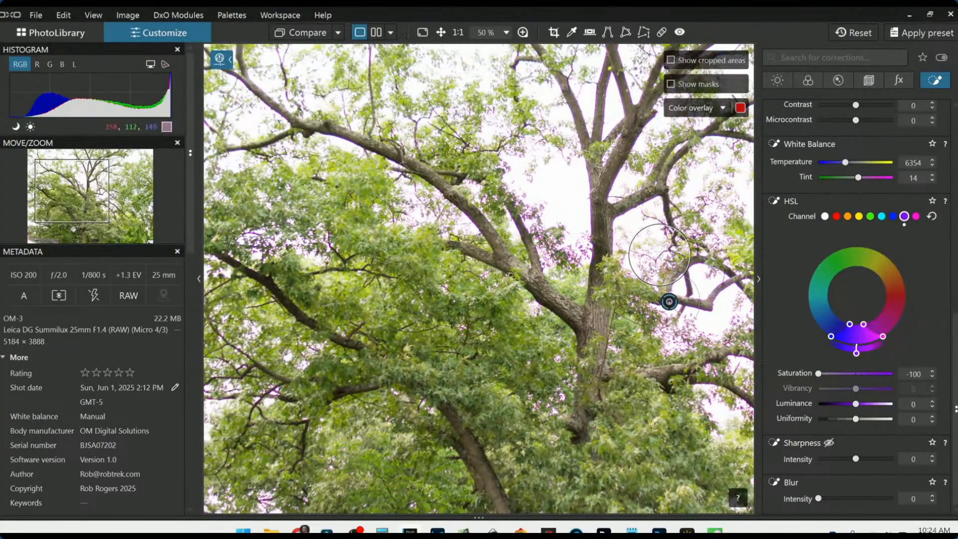
scroll(710, 263, "up", 1)
scroll(646, 320, "up", 1)
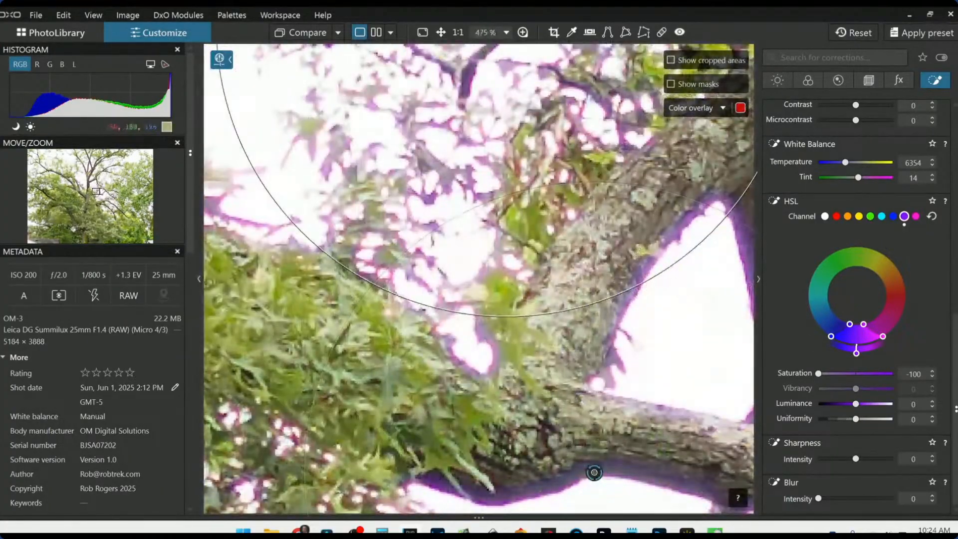
scroll(671, 280, "down", 2)
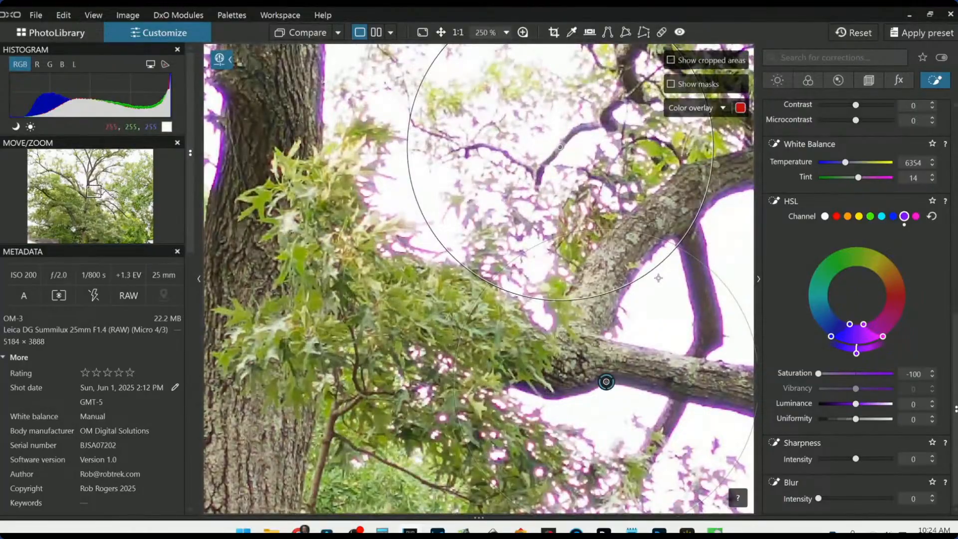
scroll(622, 421, "up", 2)
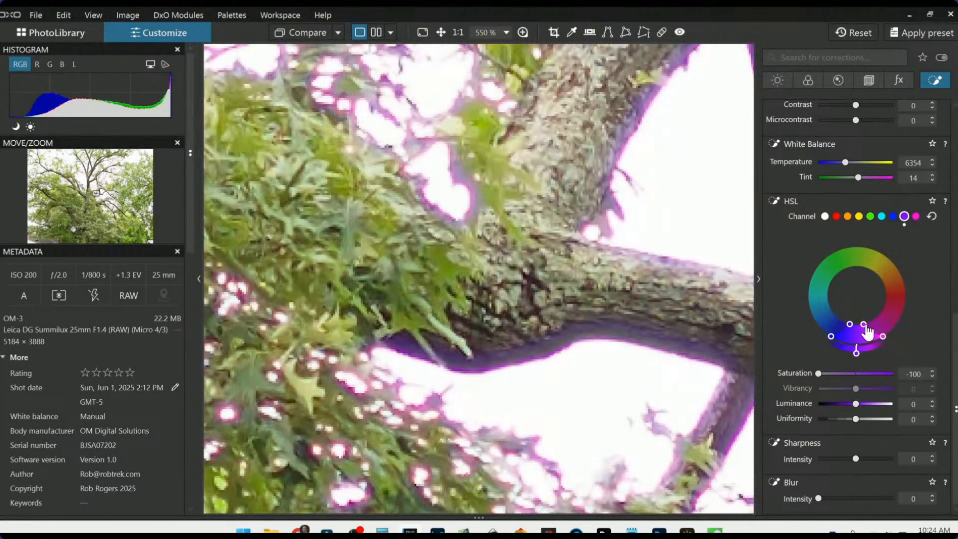
left_click_drag(865, 327, 844, 324)
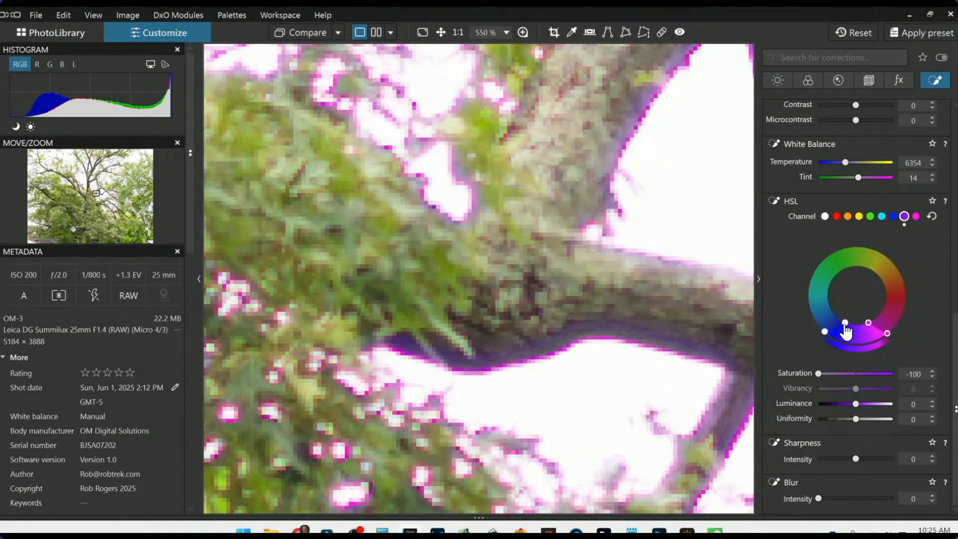
Step: Reposition the main control point on the branch's underside and add points farther along the underside and at the bright gap above it
left_click_drag(588, 335, 576, 343)
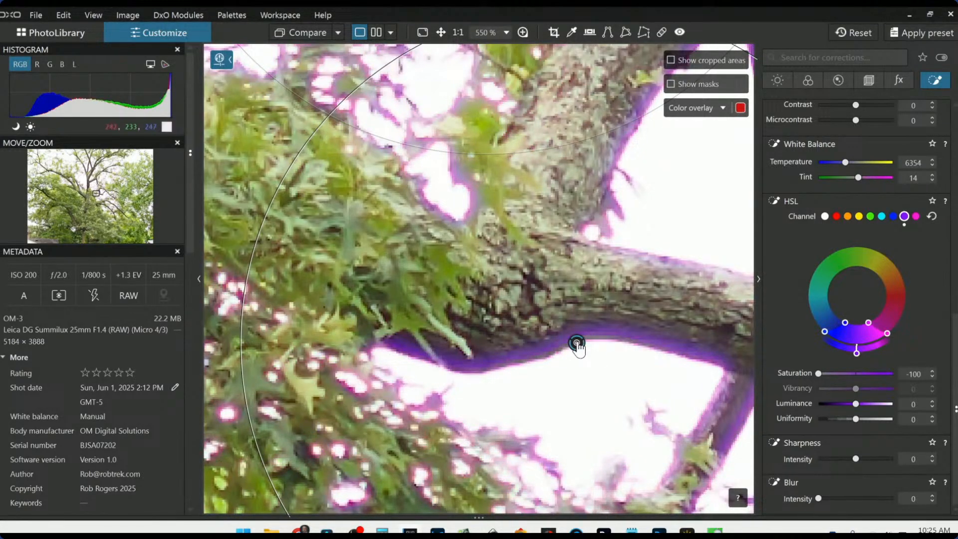
left_click(547, 345)
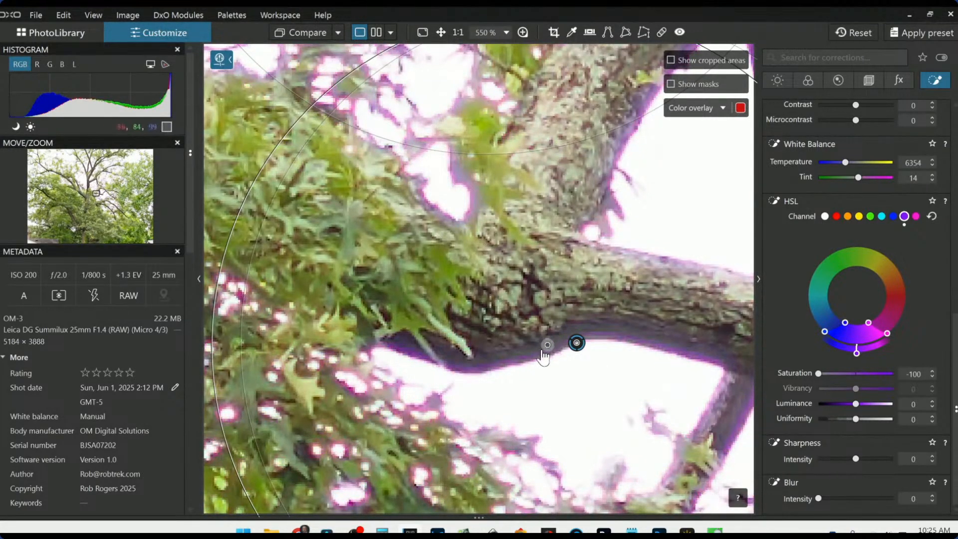
left_click(530, 352)
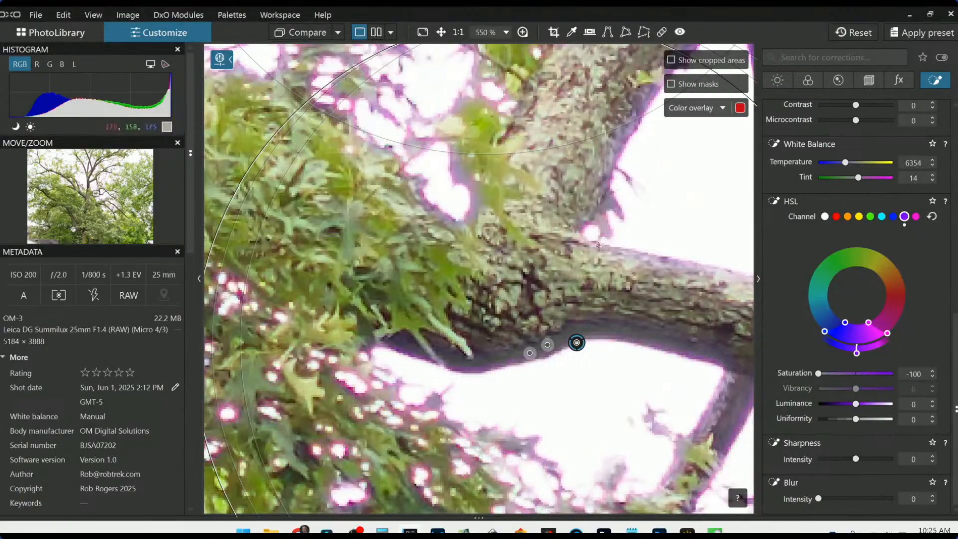
left_click(582, 228)
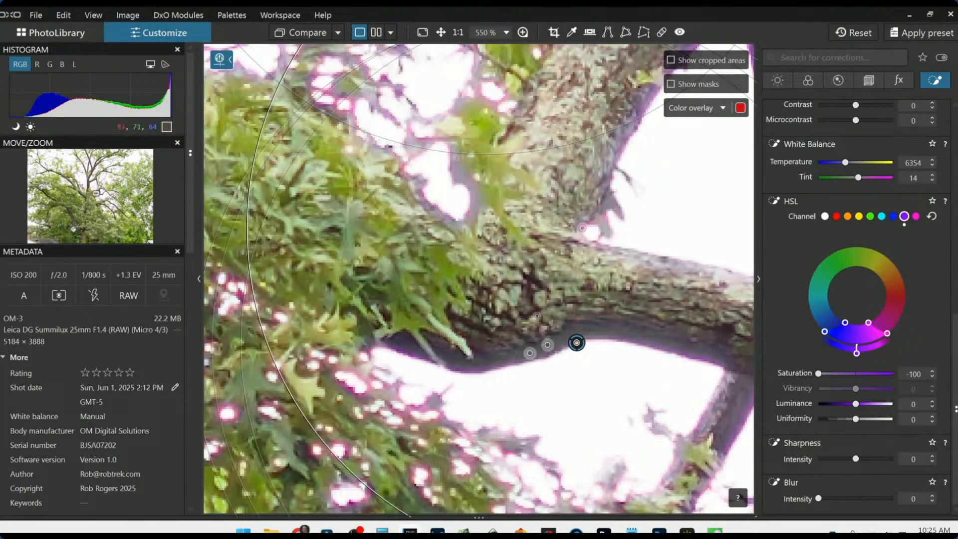
Step: Compare the thick branch with the original image and examine the surrounding foliage and trunk for remaining purple fringes
scroll(537, 316, "down", 5)
scroll(555, 318, "up", 6)
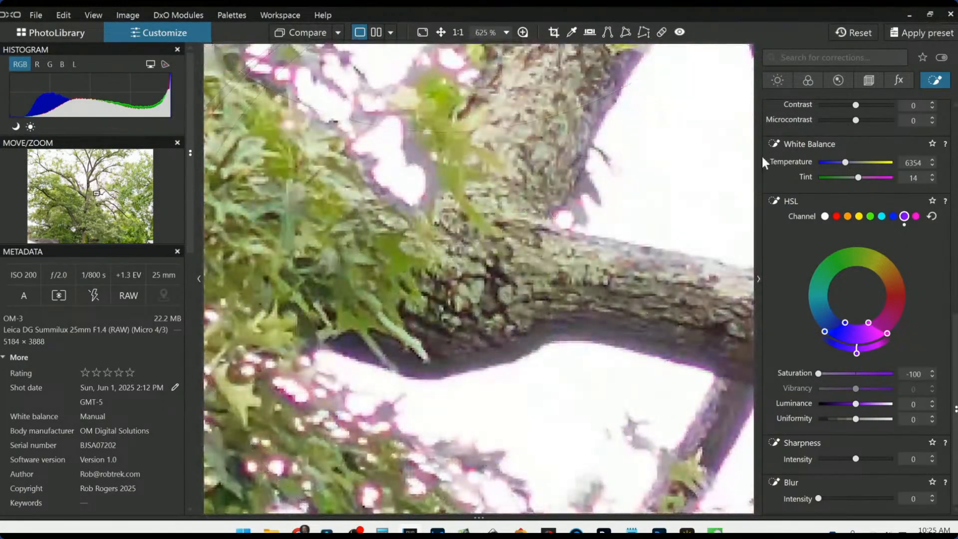
left_click(308, 33)
left_click(311, 33)
left_click(311, 32)
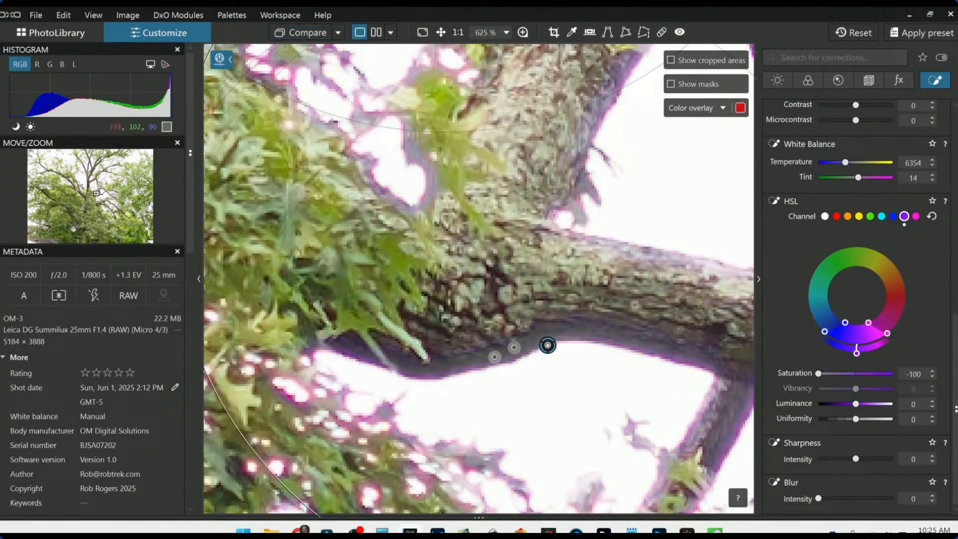
scroll(547, 345, "down", 10)
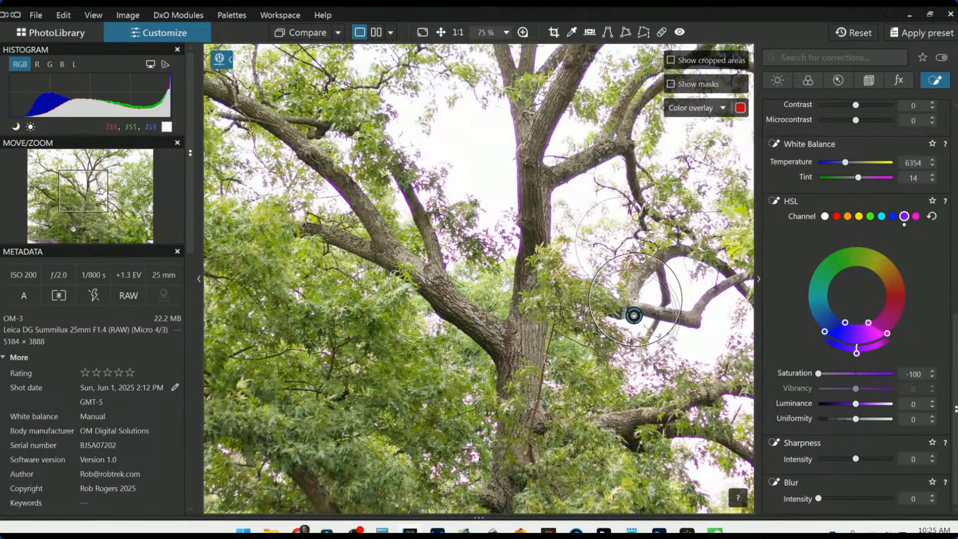
scroll(486, 260, "up", 8)
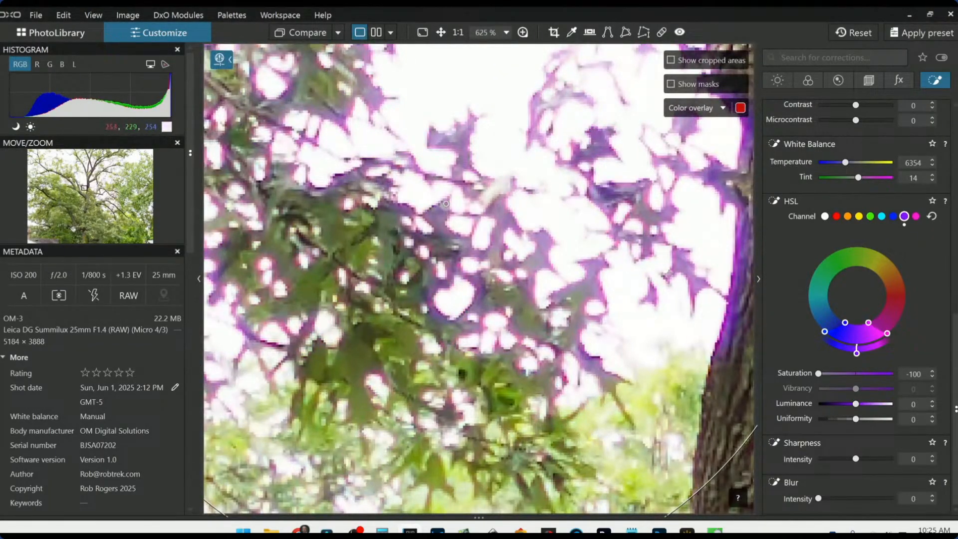
scroll(567, 299, "down", 1)
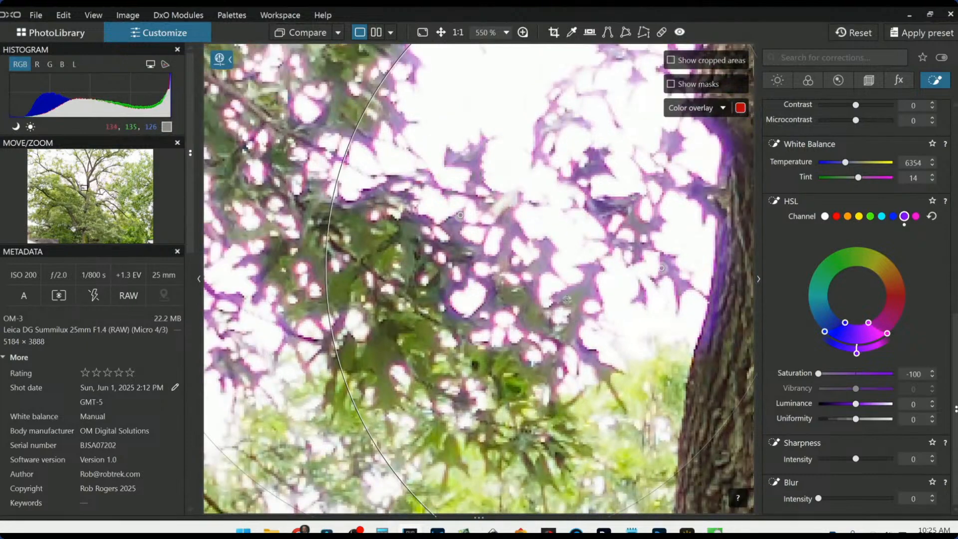
scroll(567, 300, "down", 10)
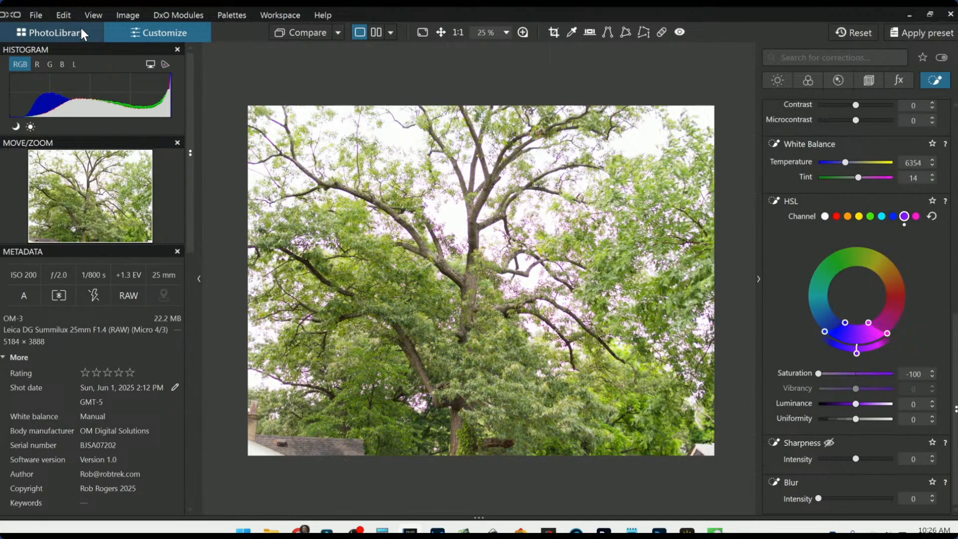
Step: Select the control point on the thick branch and review its mask options and local HSL settings
scroll(788, 179, "up", 3)
scroll(795, 178, "up", 3)
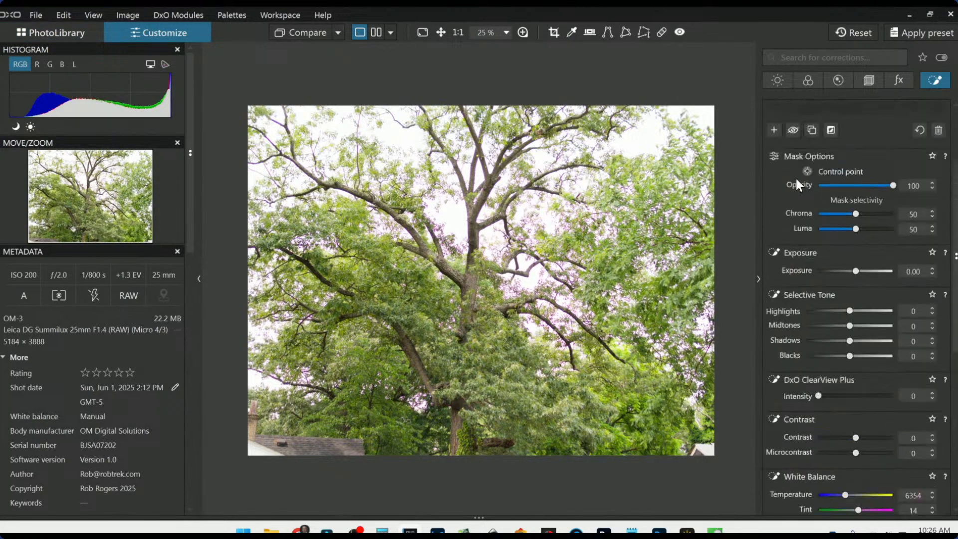
left_click(506, 273)
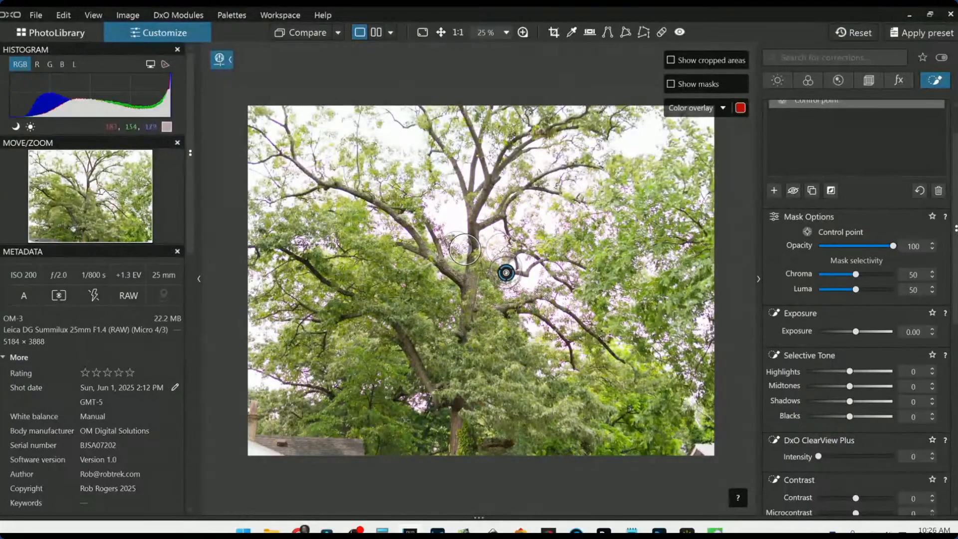
scroll(869, 383, "down", 5)
scroll(868, 385, "down", 2)
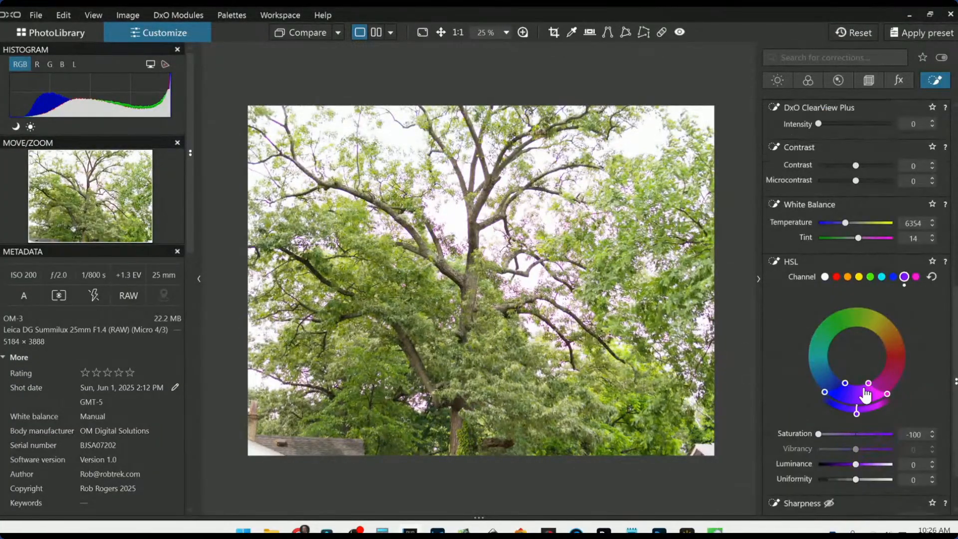
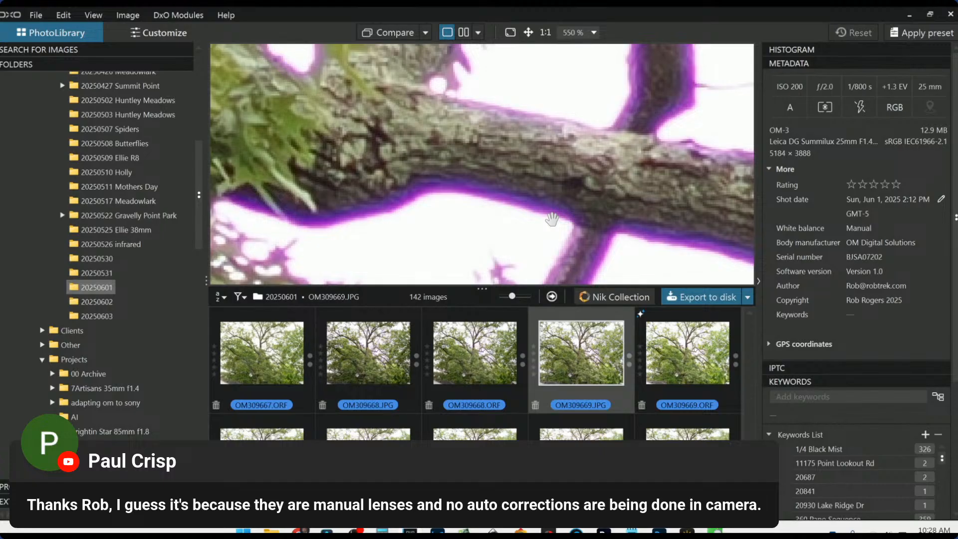
Step: Select OM309669.ORF in the photo library and examine the locally corrected branch and nearby foliage in the preview
left_click(682, 356)
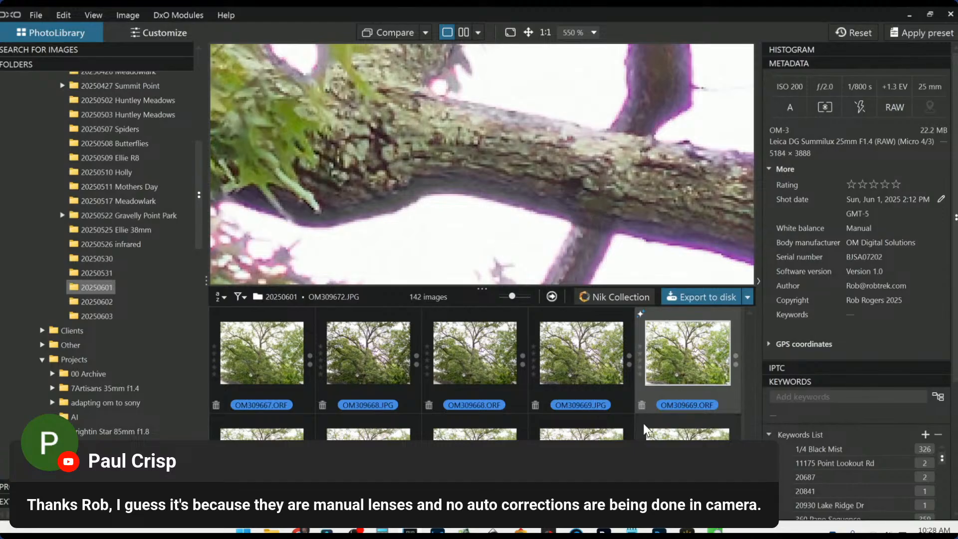
mouse_move(354, 530)
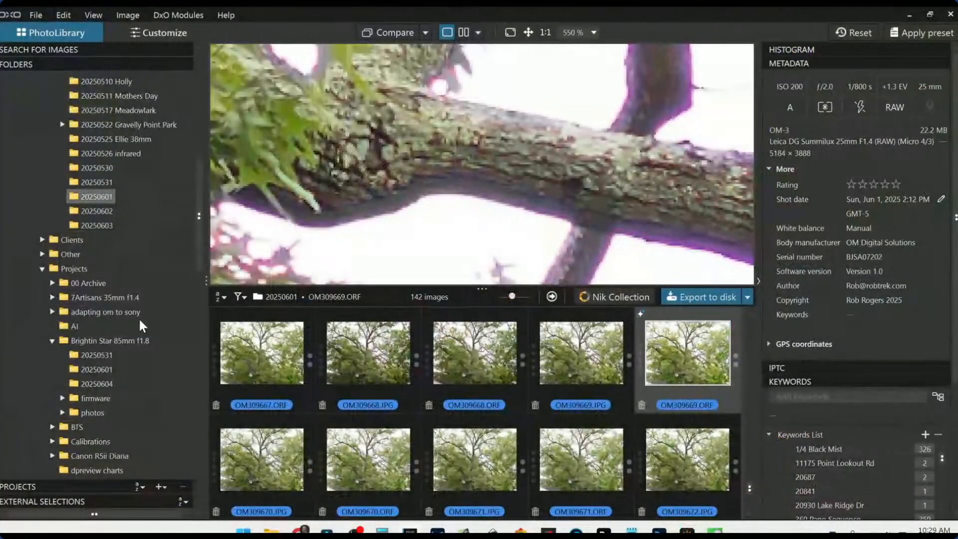
scroll(144, 324, "down", 3)
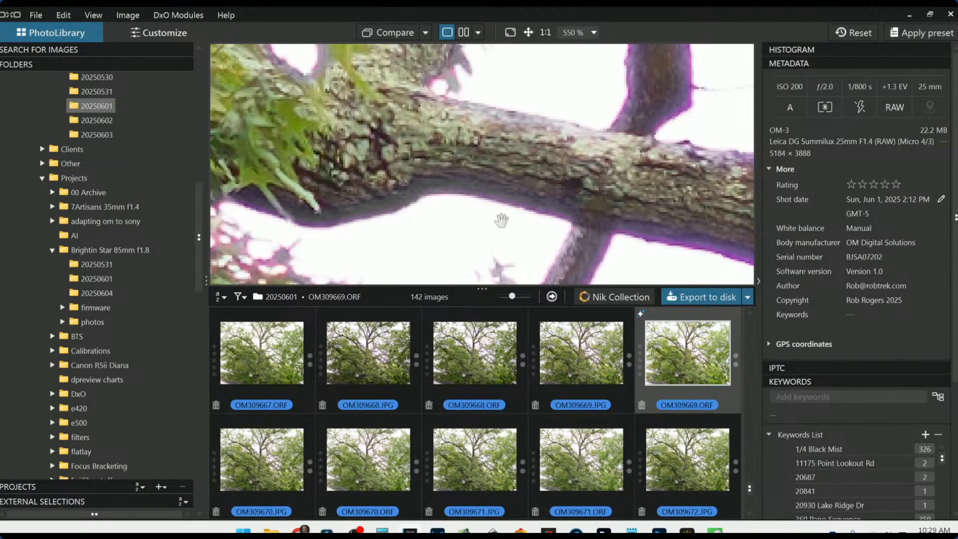
scroll(410, 169, "down", 10)
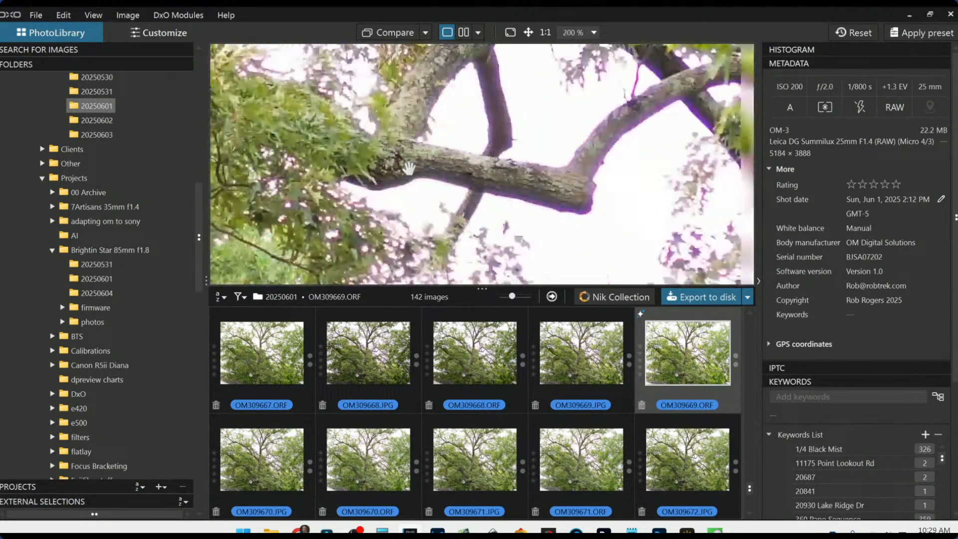
Step: Open the drive-download folder inside Other > live streams in the photo library
scroll(441, 240, "up", 6)
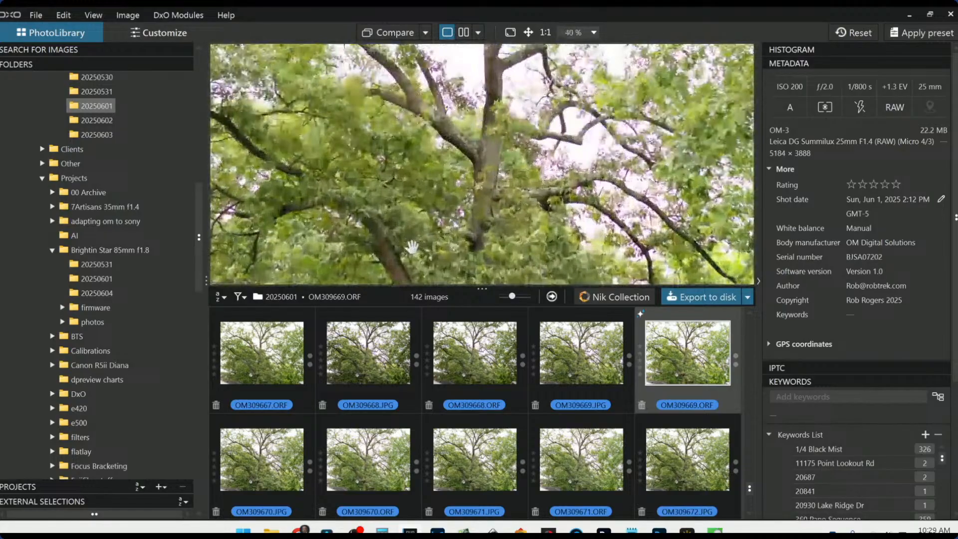
scroll(390, 185, "up", 6)
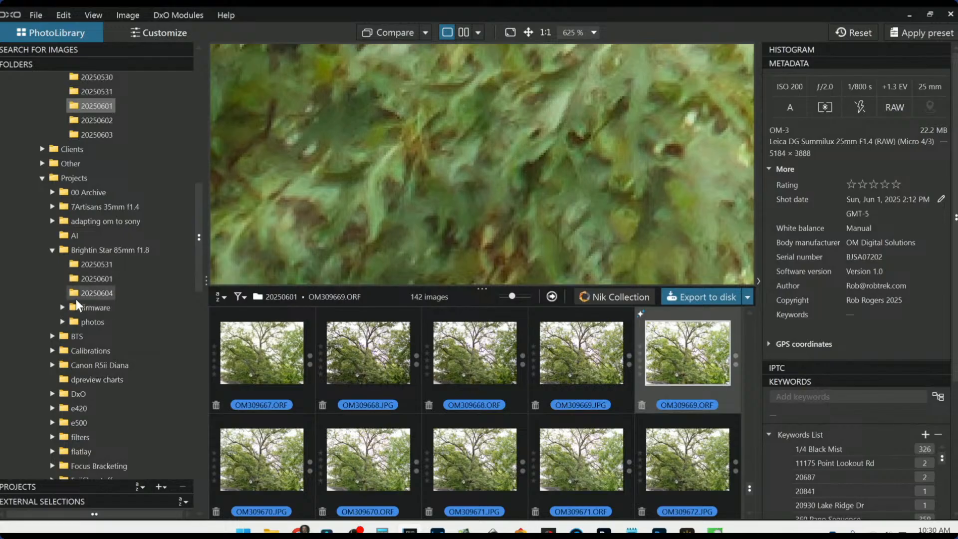
scroll(80, 225, "up", 1)
scroll(79, 222, "up", 2)
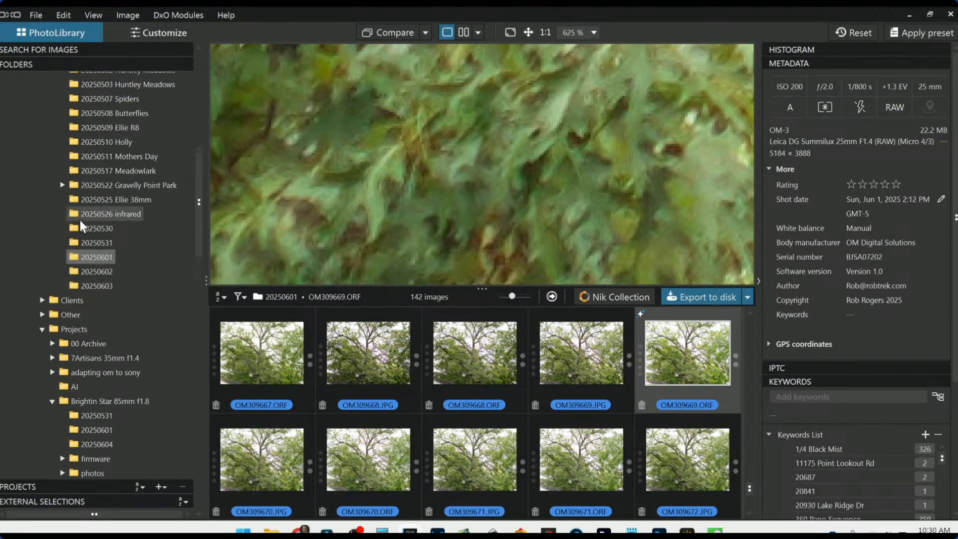
left_click(43, 315)
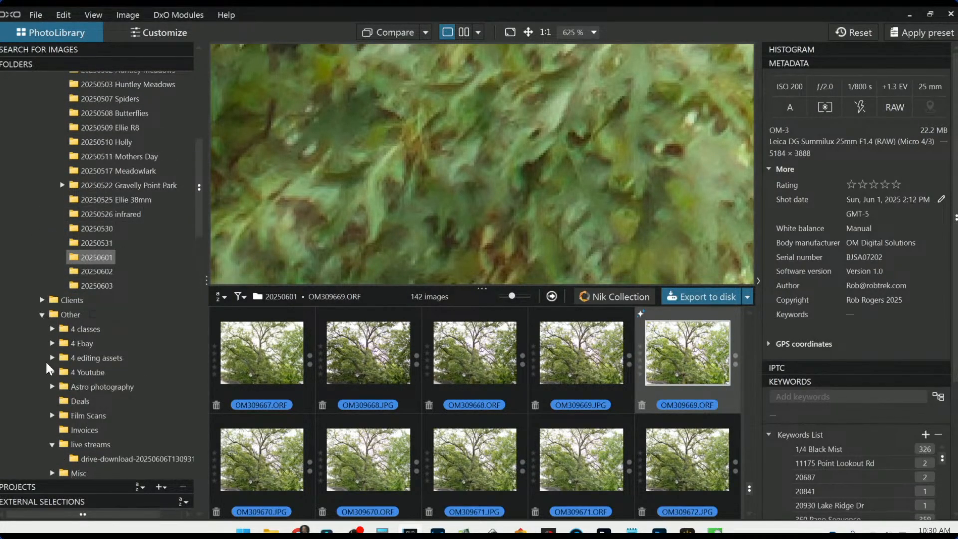
scroll(52, 408, "down", 1)
left_click(82, 395)
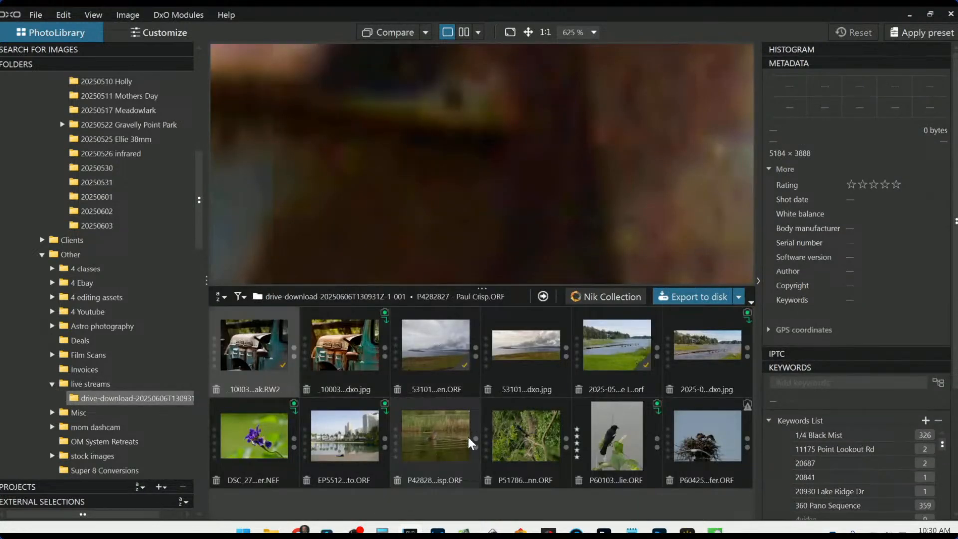
Step: Open the purple iris NEF photo for editing and fit the whole flower in view
left_click(276, 454)
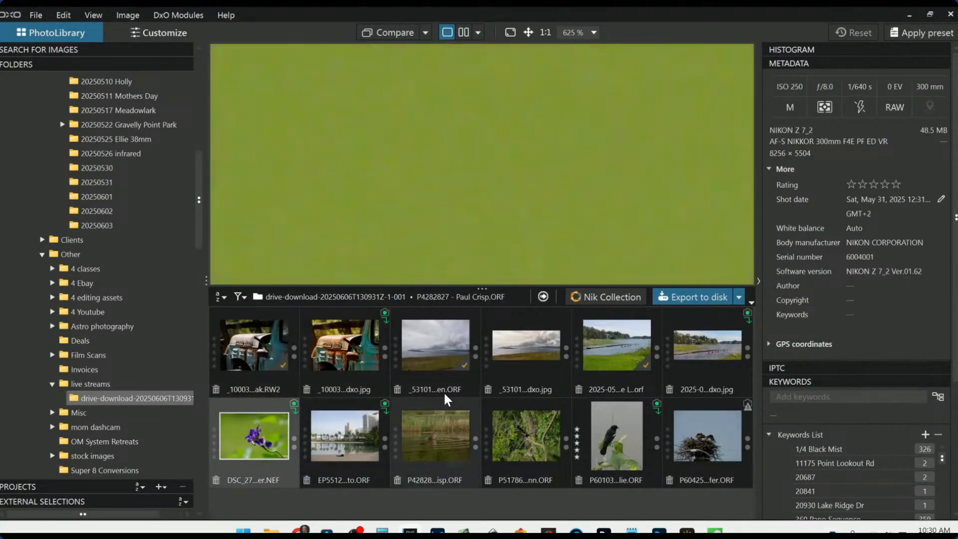
double_click(246, 456)
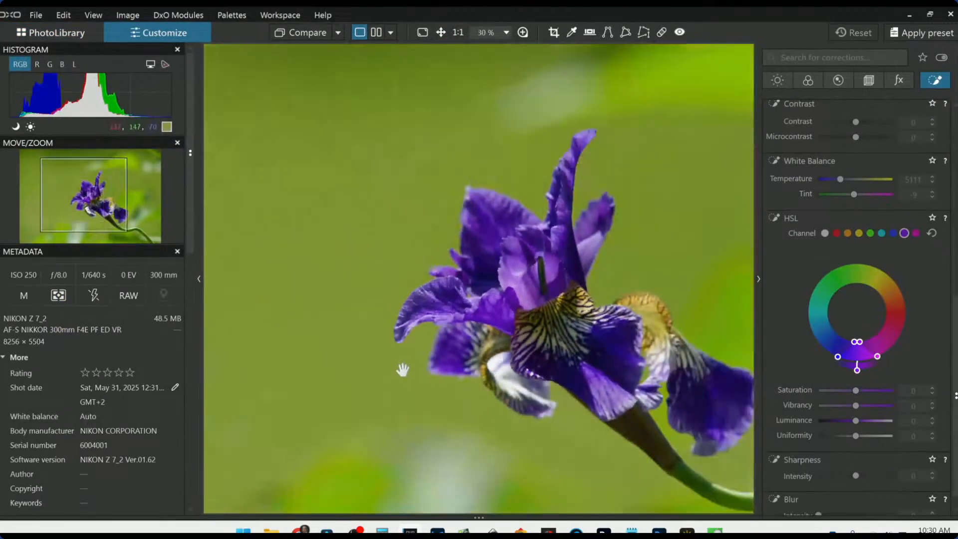
scroll(403, 369, "down", 3)
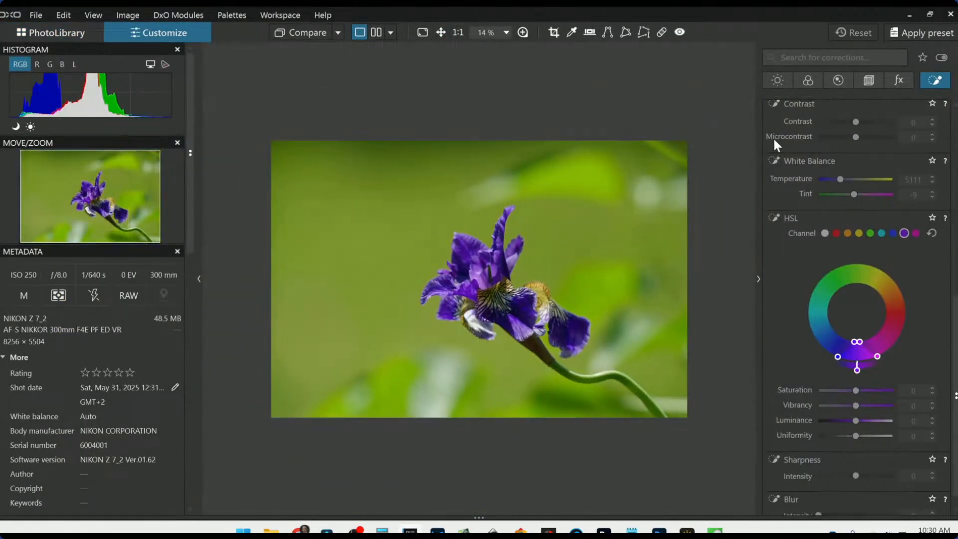
Step: Return to the photo library and install the missing DxO Module for the iris photo
left_click(70, 34)
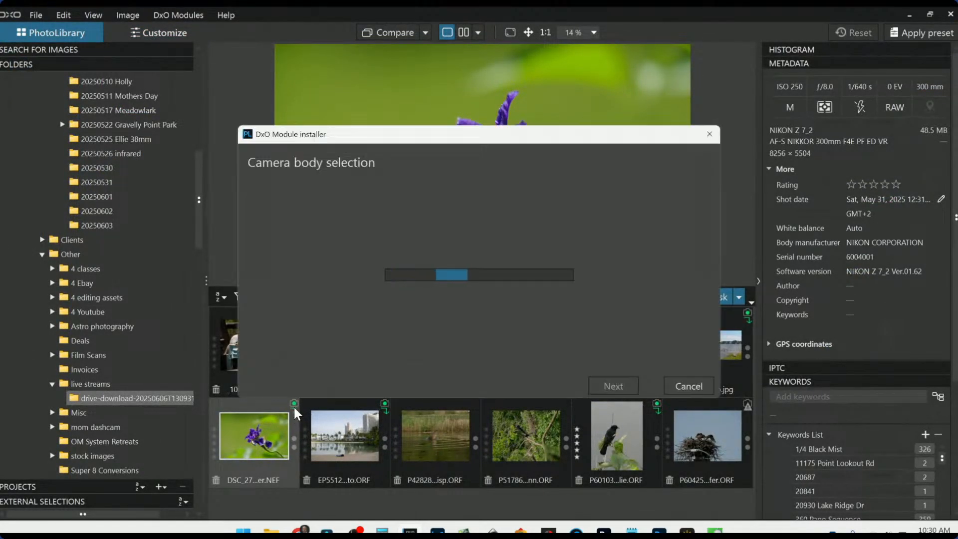
left_click(611, 386)
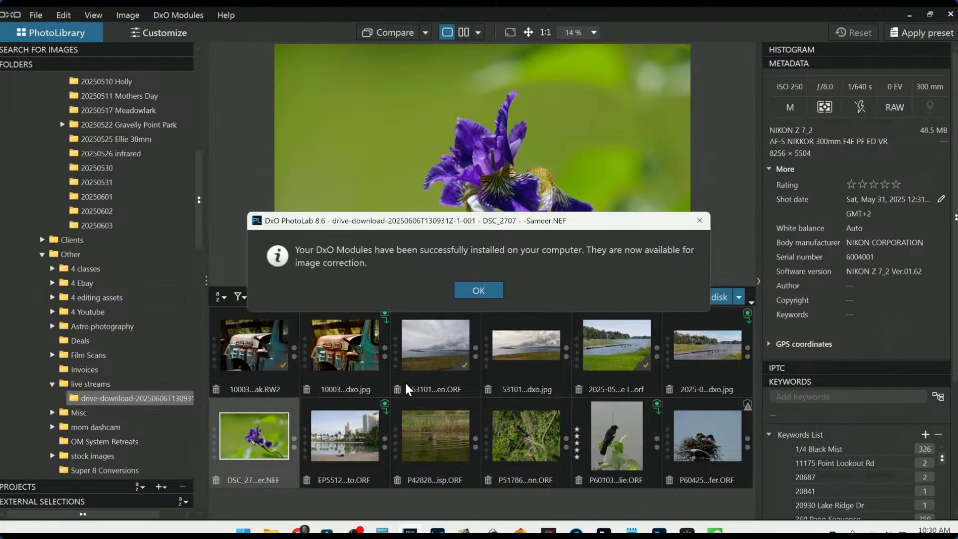
left_click(483, 291)
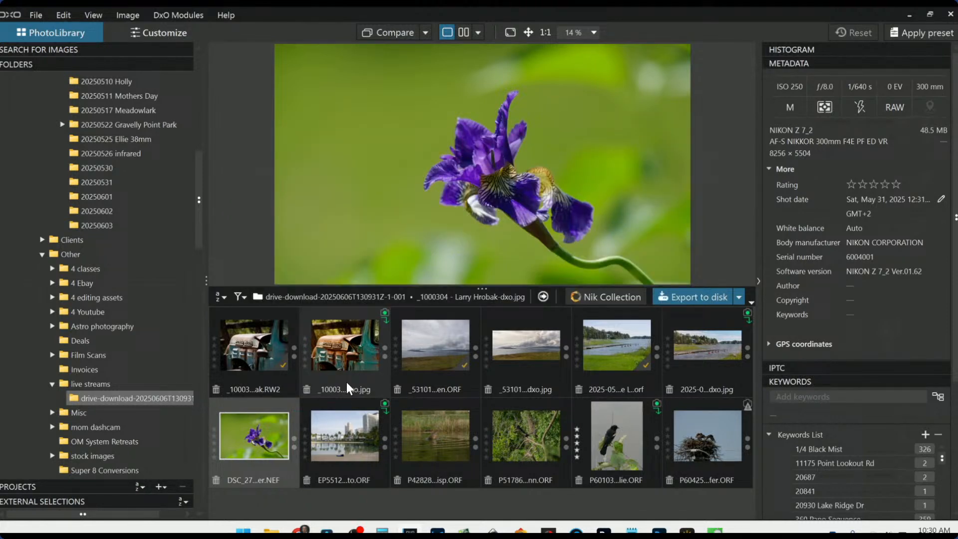
Step: Reopen the iris photo for editing and apply the 0000 default general purpose preset
double_click(233, 454)
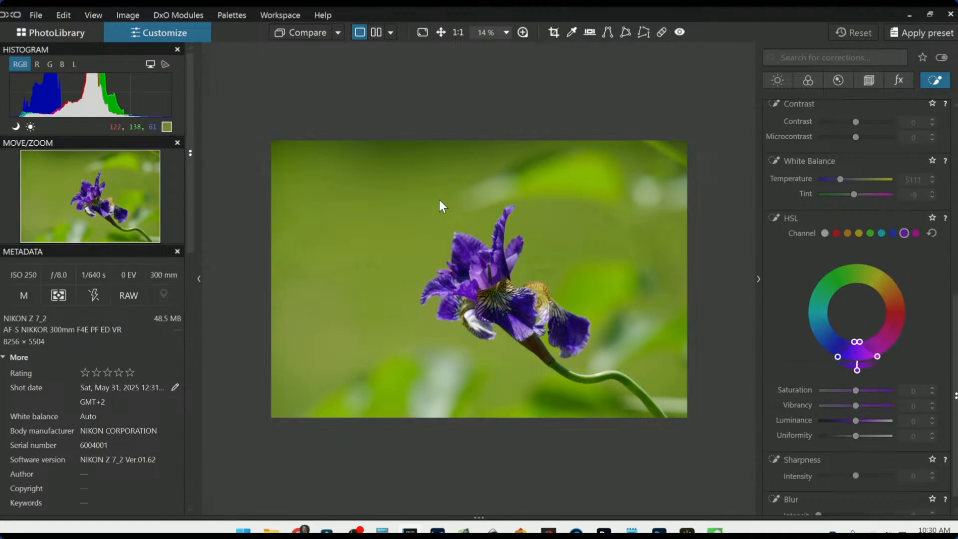
scroll(509, 362, "up", 1)
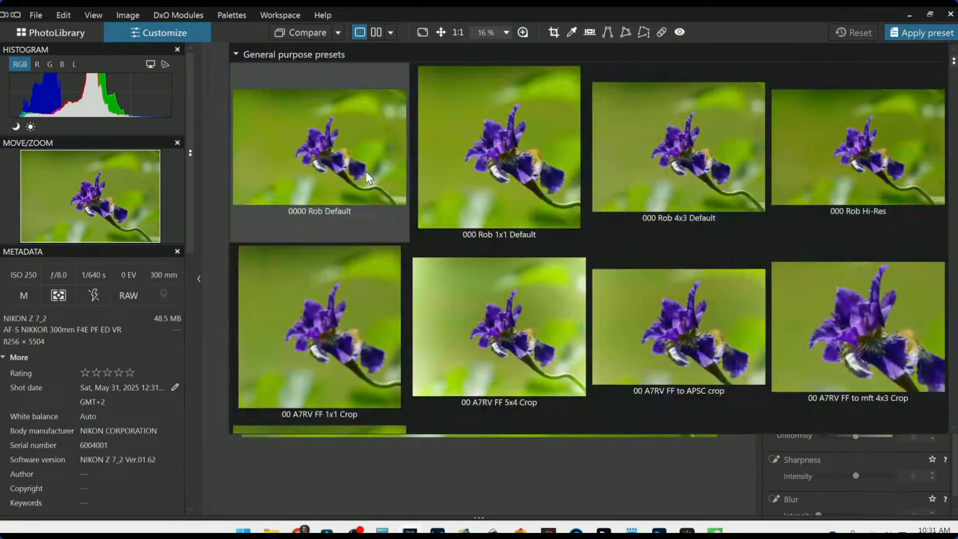
left_click(366, 172)
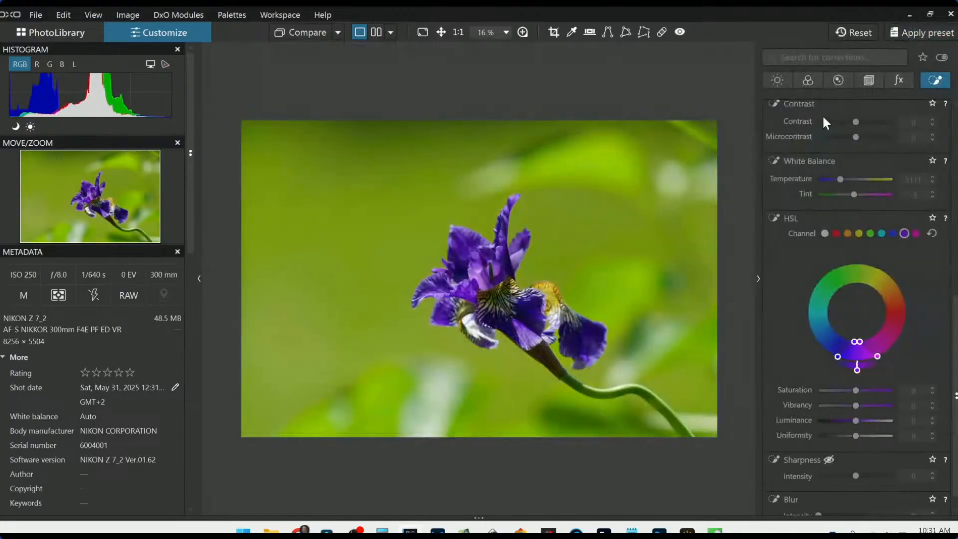
Step: Set the crop aspect ratio to 1 × 1 and frame the iris with a crop of about 4144 × 4144 px
left_click(870, 76)
left_click(834, 198)
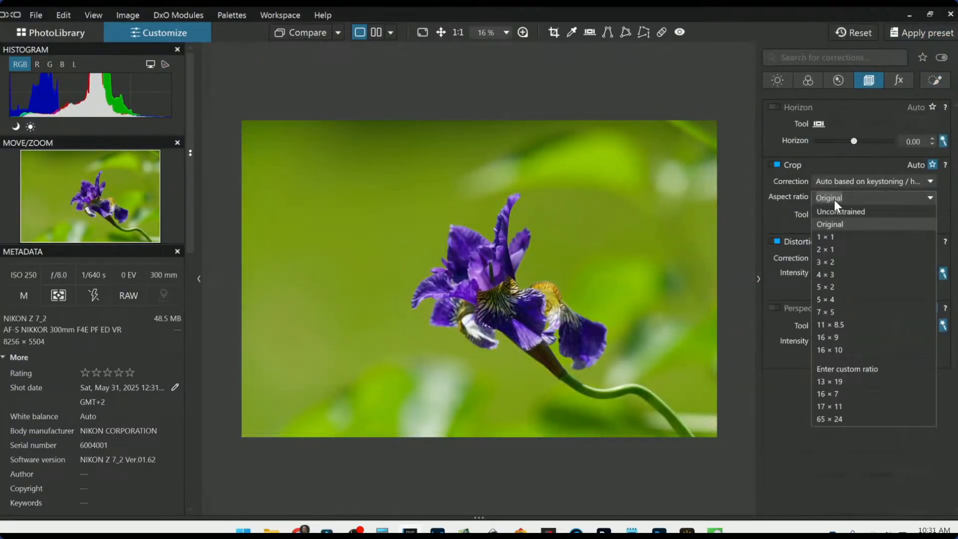
left_click(830, 237)
left_click(816, 219)
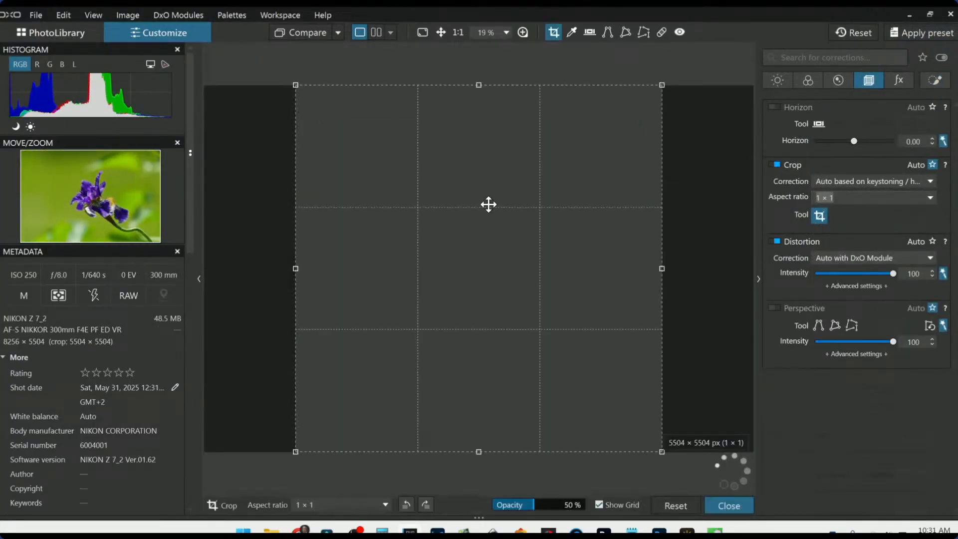
left_click_drag(297, 81, 371, 177)
left_click_drag(519, 379, 494, 340)
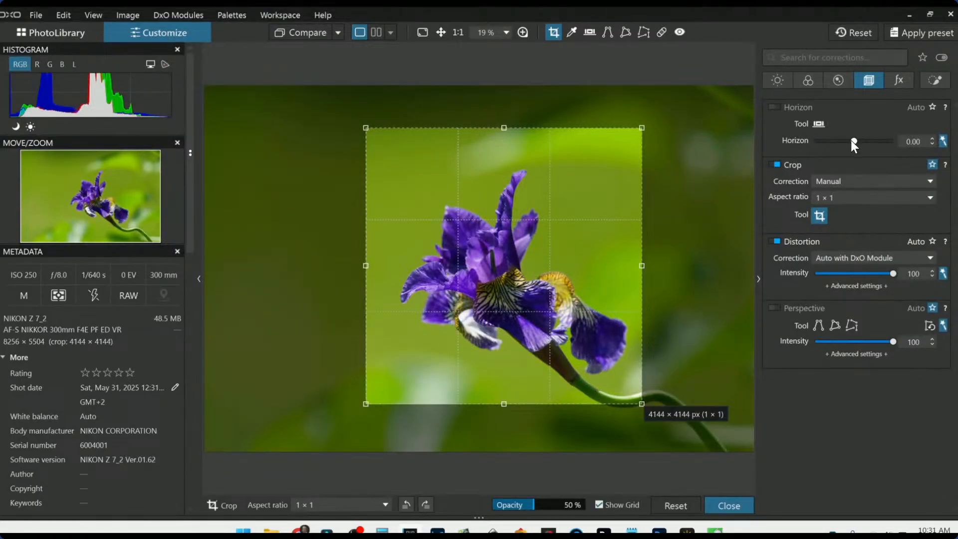
Step: Set the horizon rotation to 4.11 and tighten the square crop around the iris to about 3960 × 3960 px
left_click_drag(852, 141, 876, 141)
left_click_drag(620, 242, 593, 236)
left_click_drag(325, 117, 362, 154)
left_click_drag(417, 214, 435, 207)
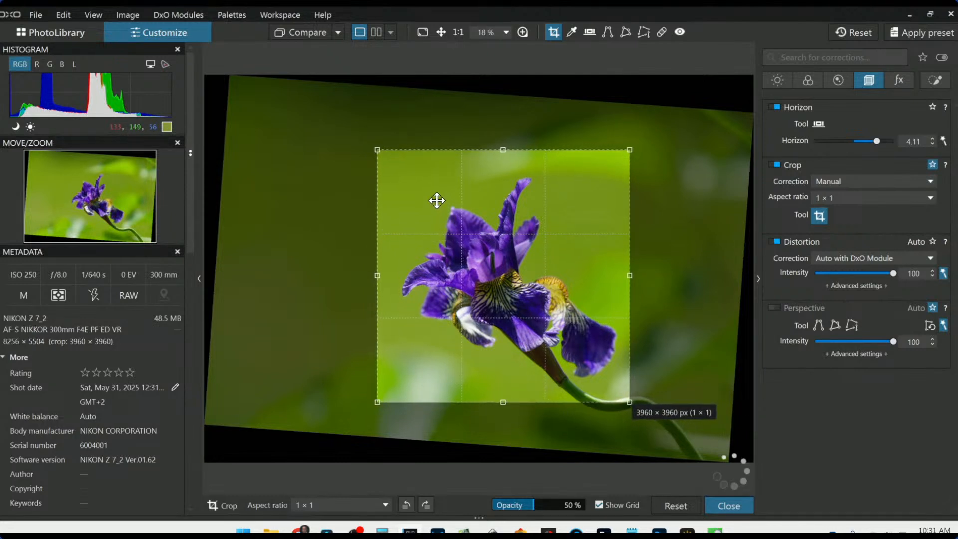
key("Return")
scroll(502, 456, "up", 2)
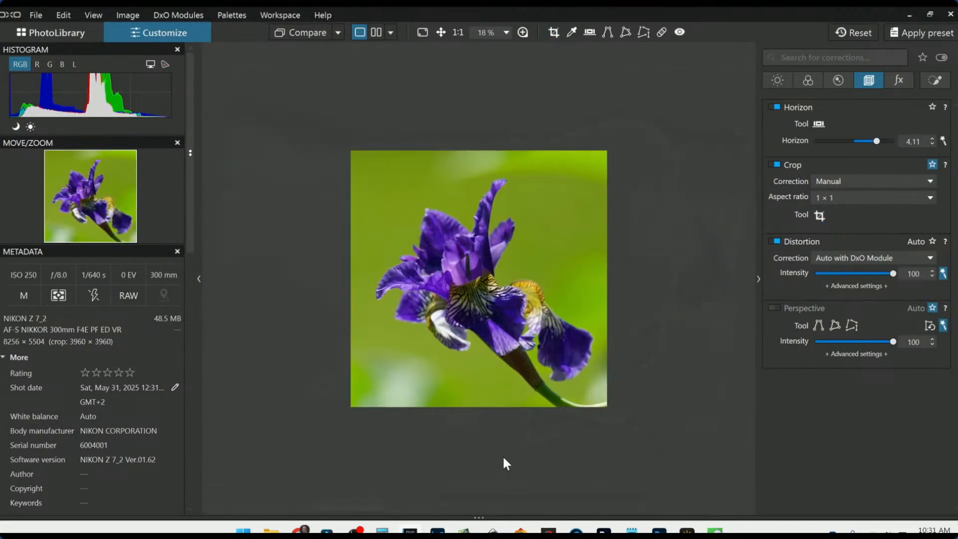
Step: Enlarge the square crop slightly to about 4034 × 4034 px for more room beside the iris, and apply it
left_click(819, 215)
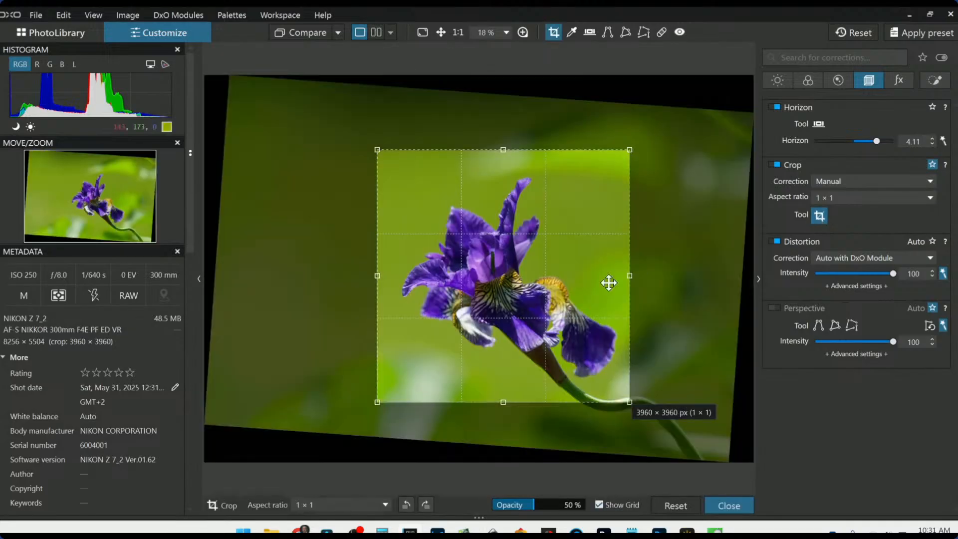
left_click_drag(383, 275, 373, 275)
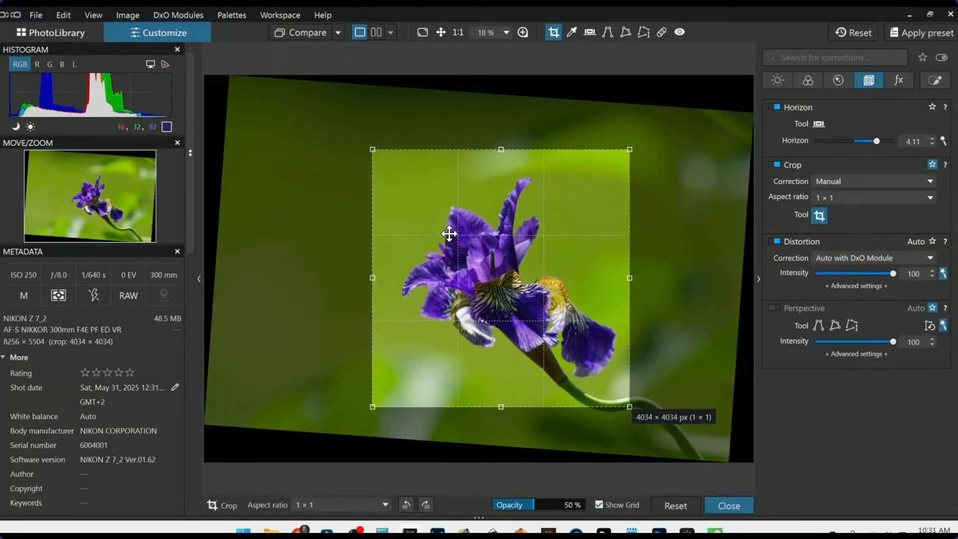
key("Return")
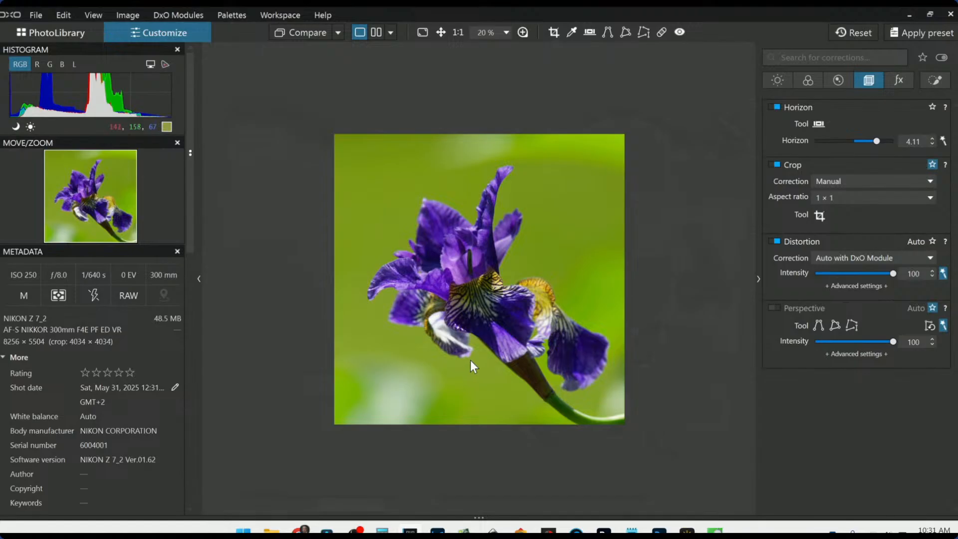
scroll(468, 417, "up", 1)
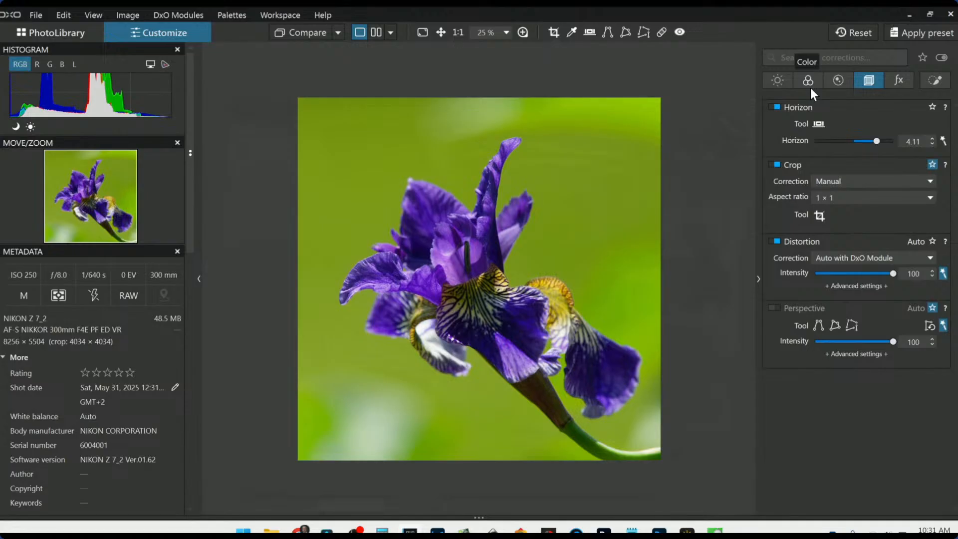
Step: Place local control points on the white lower petal and nearby violet petals, and set the mask's Highlights to -56
left_click(934, 82)
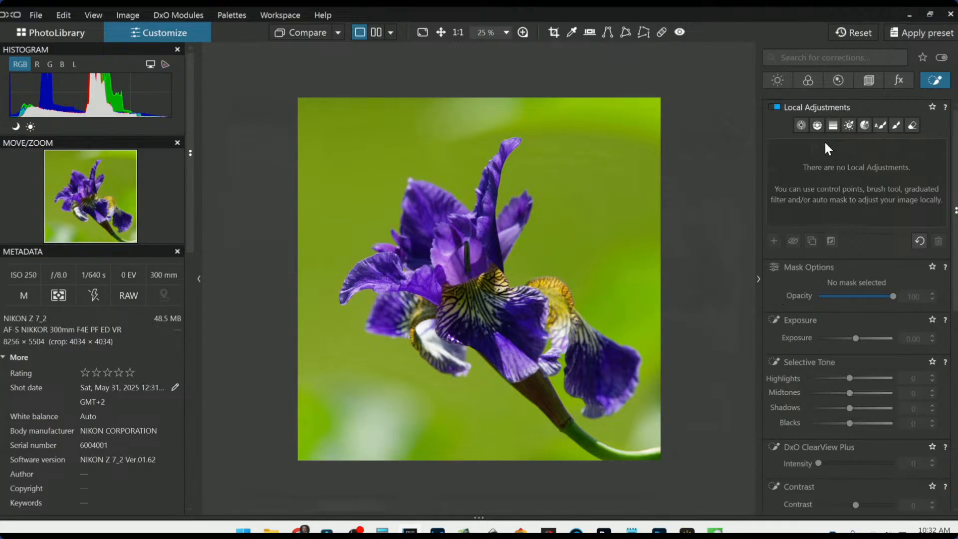
left_click(801, 125)
left_click(426, 329)
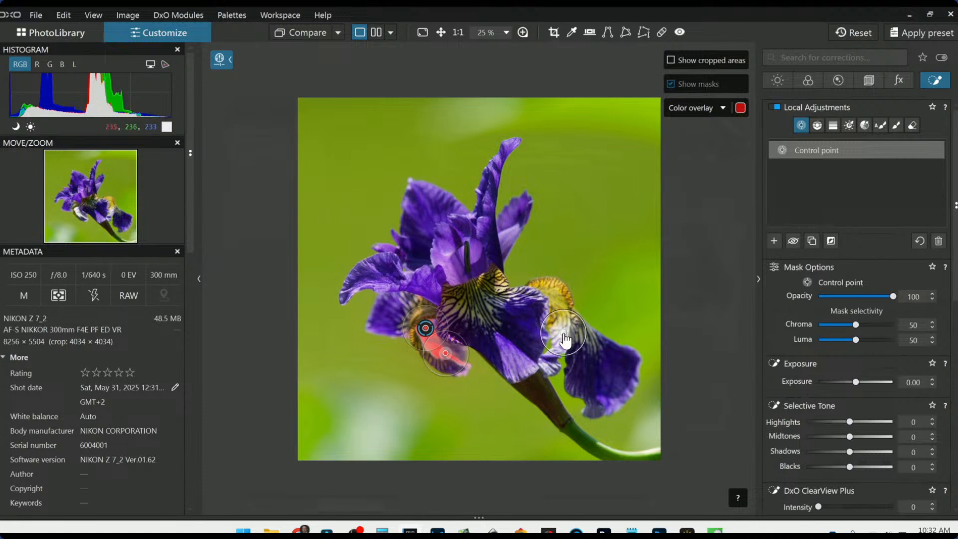
left_click(446, 262)
left_click_drag(849, 420, 825, 421)
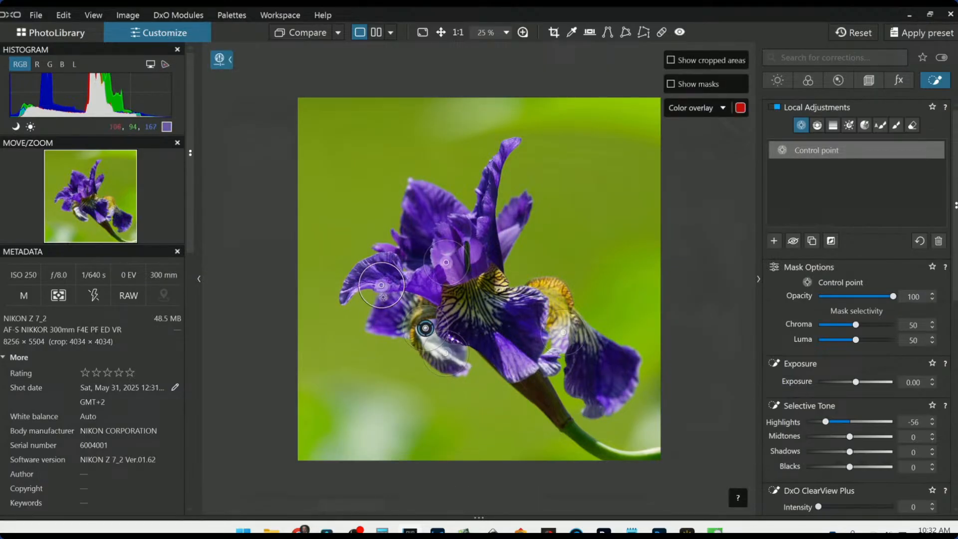
left_click_drag(361, 295, 354, 295)
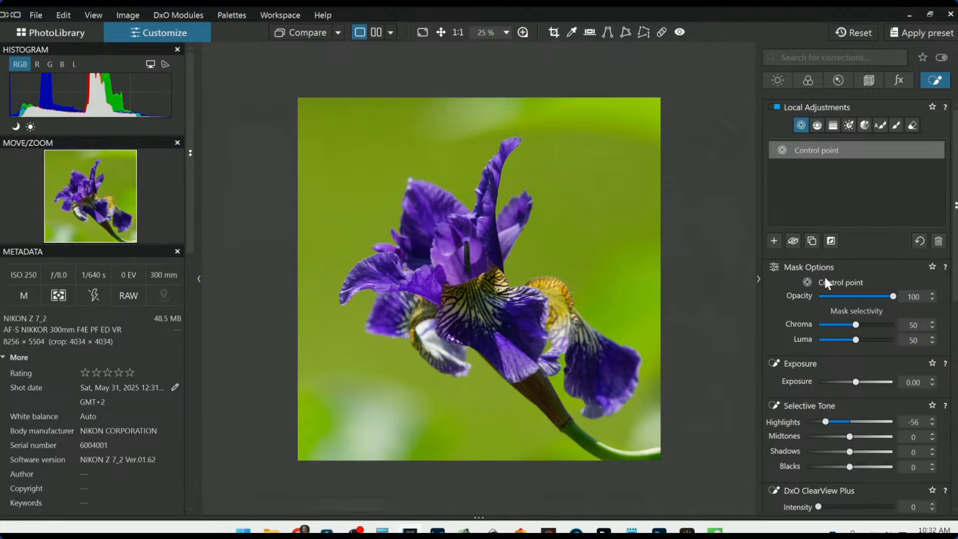
Step: Create a second control point mask with four points on the iris's yellow and veined petal areas
left_click(775, 241)
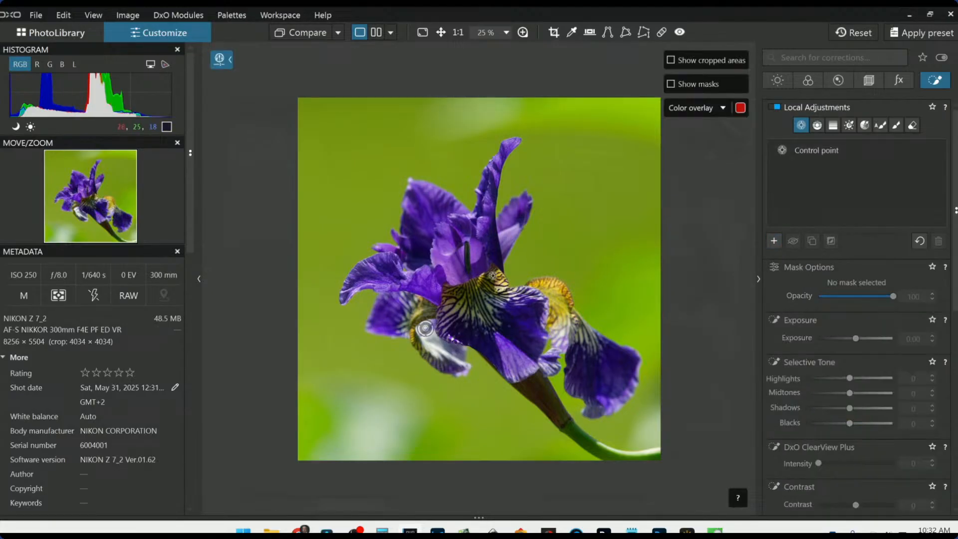
scroll(497, 281, "up", 3)
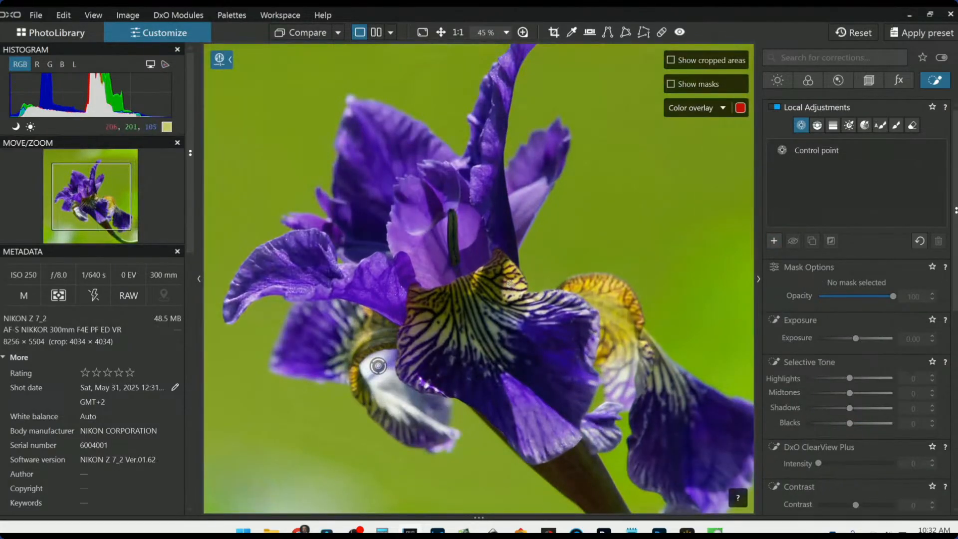
left_click(510, 283)
left_click(602, 297)
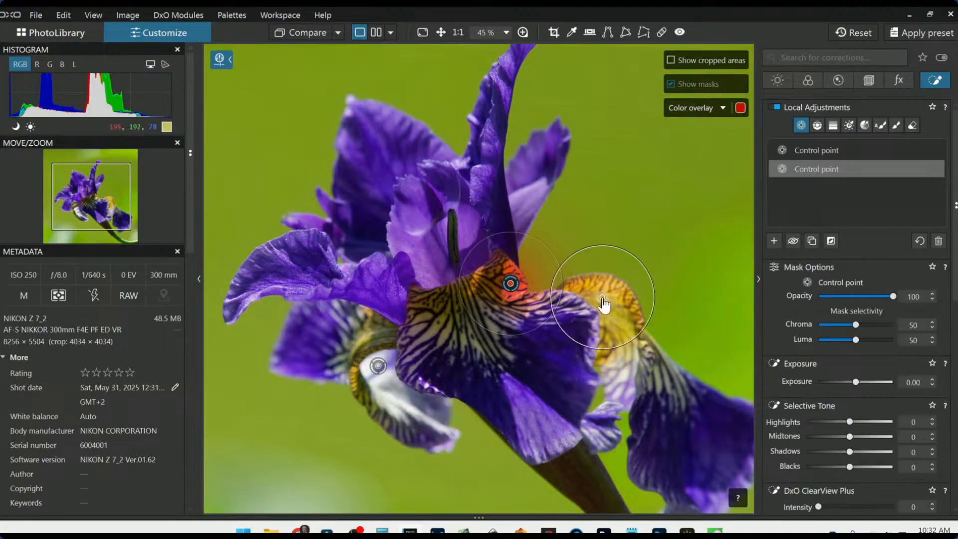
left_click(444, 318)
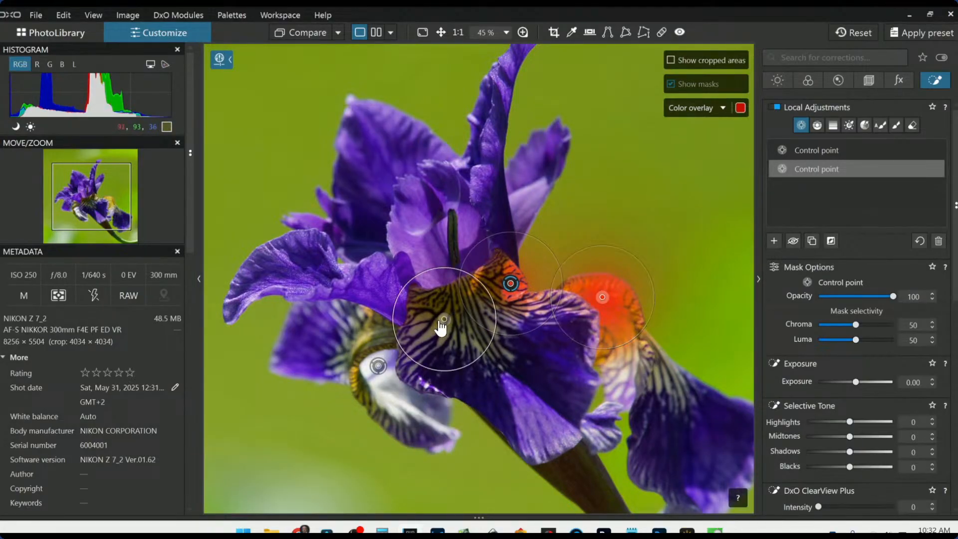
left_click(367, 336)
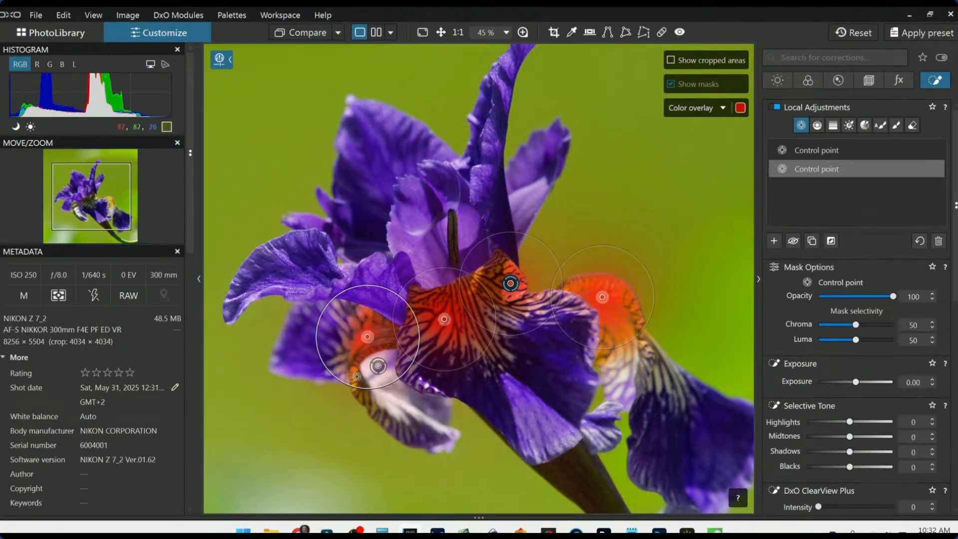
Step: In the yellow-petal mask's HSL settings, widen the orange channel's range toward yellow and set its Saturation to 48
scroll(812, 385, "down", 3)
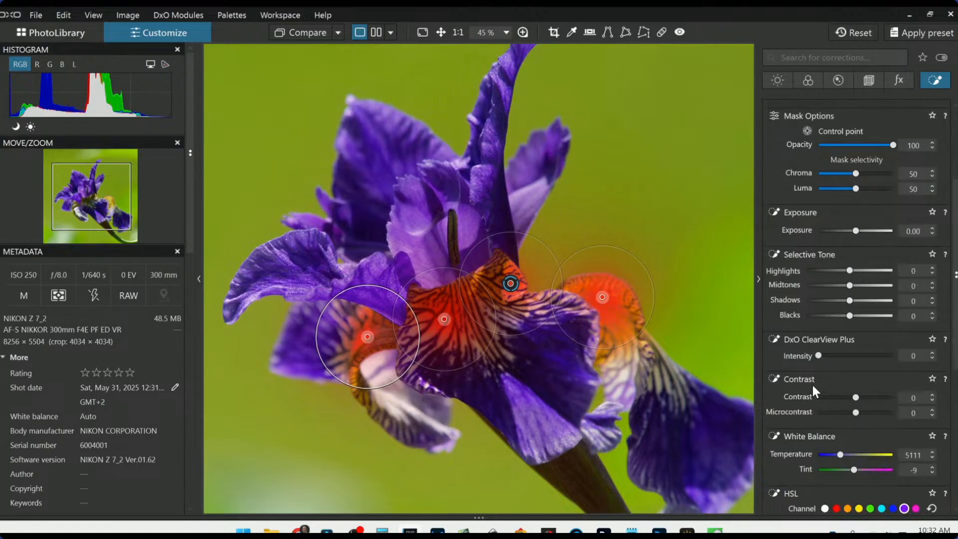
scroll(893, 409, "down", 6)
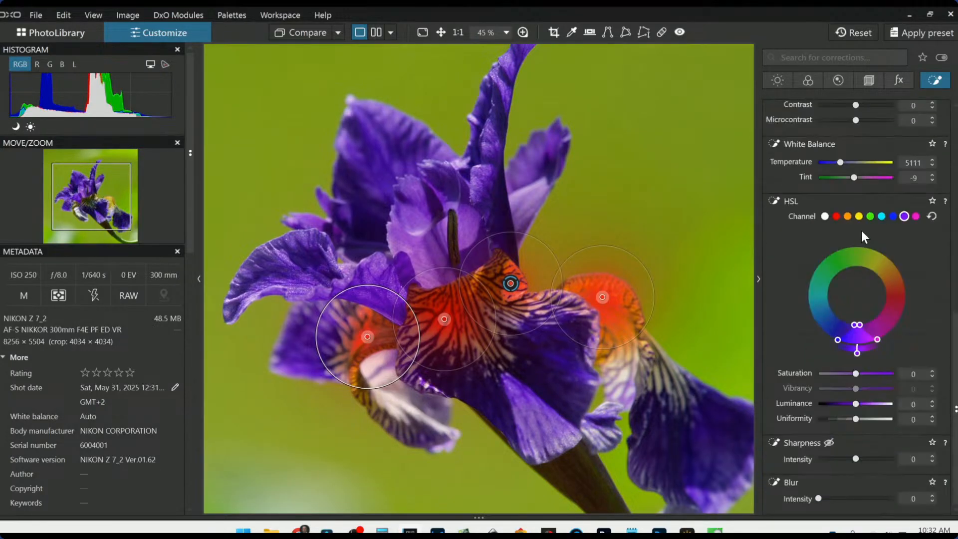
left_click(858, 216)
left_click(847, 216)
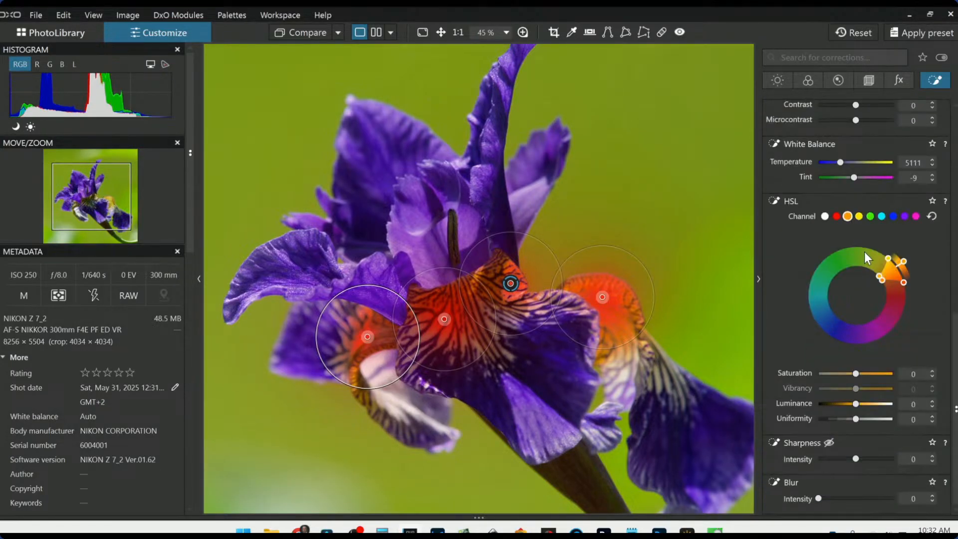
left_click_drag(878, 279, 871, 269)
left_click_drag(858, 371, 856, 406)
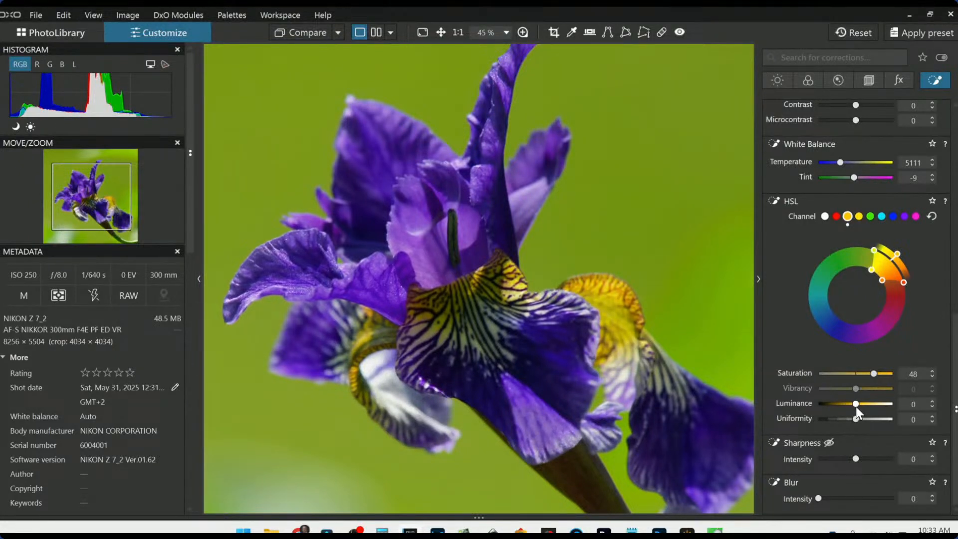
Step: Raise the mask's purple HSL channel Saturation past 36 and set its orange channel's Luminance to 21
scroll(855, 406, "down", 5)
scroll(855, 406, "up", 5)
scroll(657, 343, "down", 3)
scroll(656, 344, "down", 1)
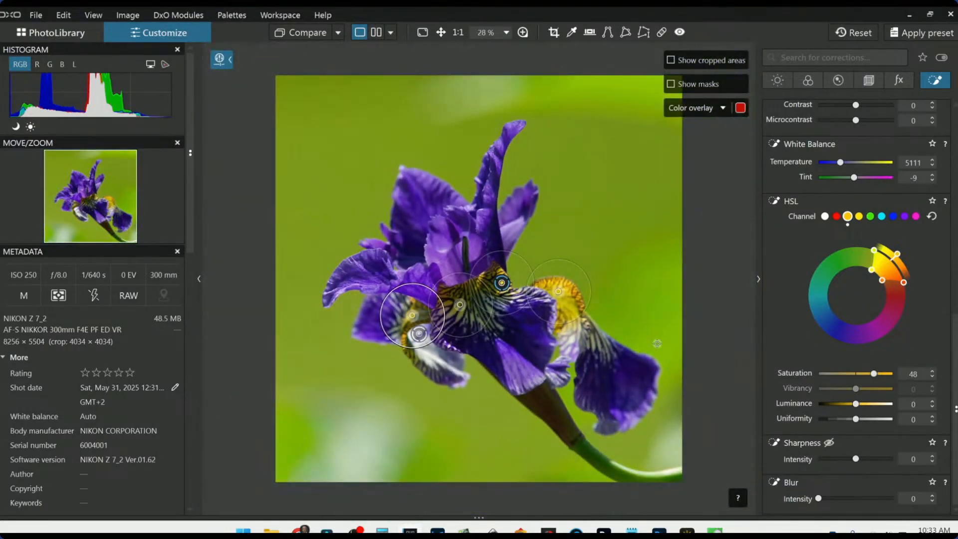
scroll(794, 311, "up", 1)
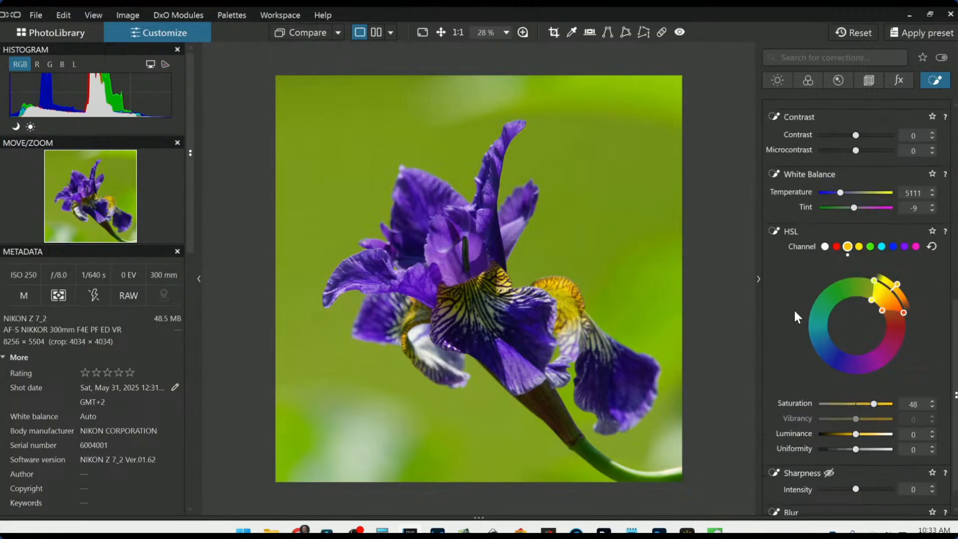
left_click(904, 246)
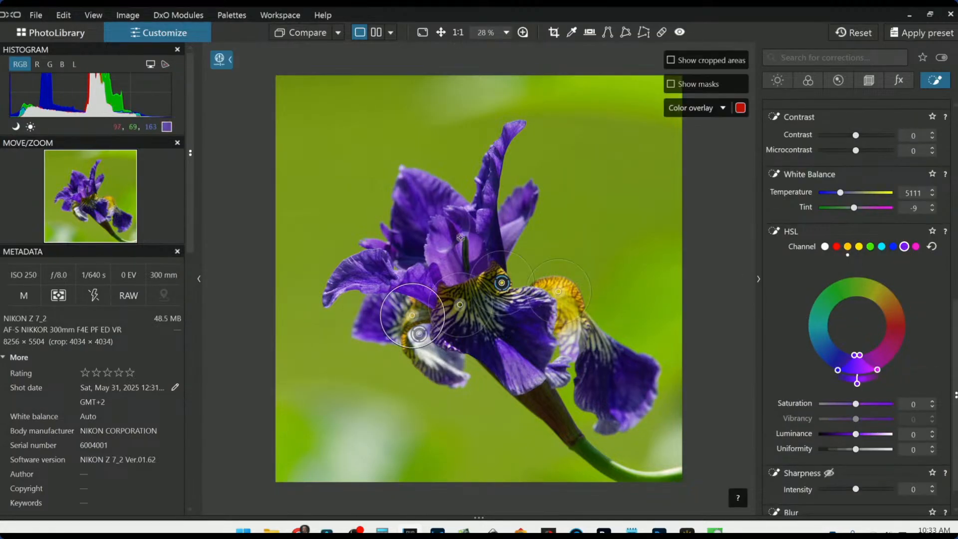
left_click_drag(855, 404, 866, 399)
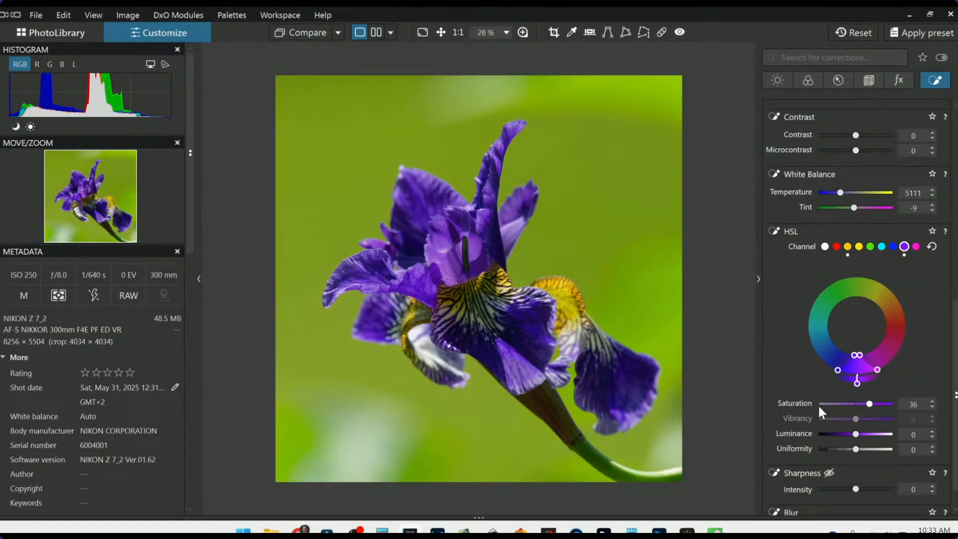
left_click_drag(869, 402, 877, 404)
mouse_move(854, 434)
left_mouse_down()
mouse_move(830, 435)
mouse_move(842, 432)
left_mouse_up()
double_click(842, 432)
left_click(848, 247)
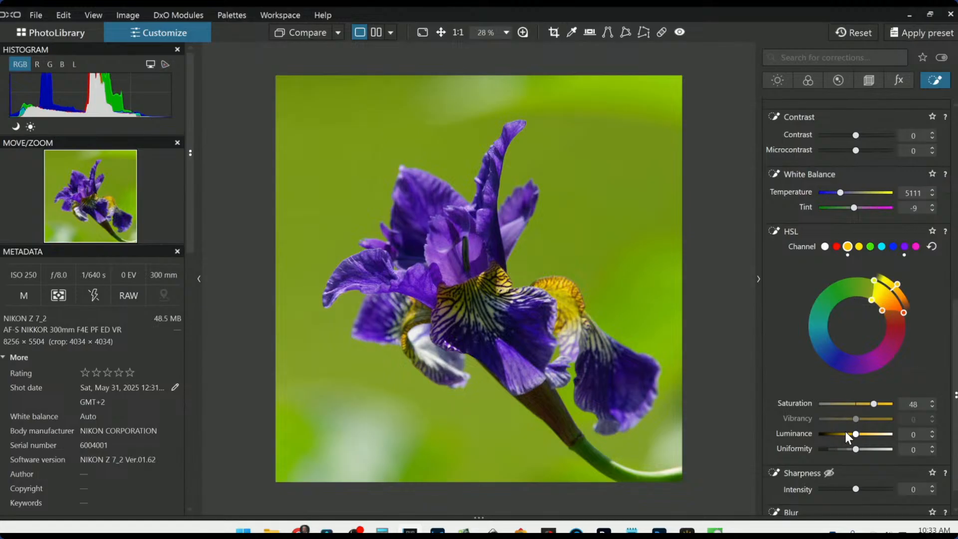
left_click_drag(867, 434, 864, 434)
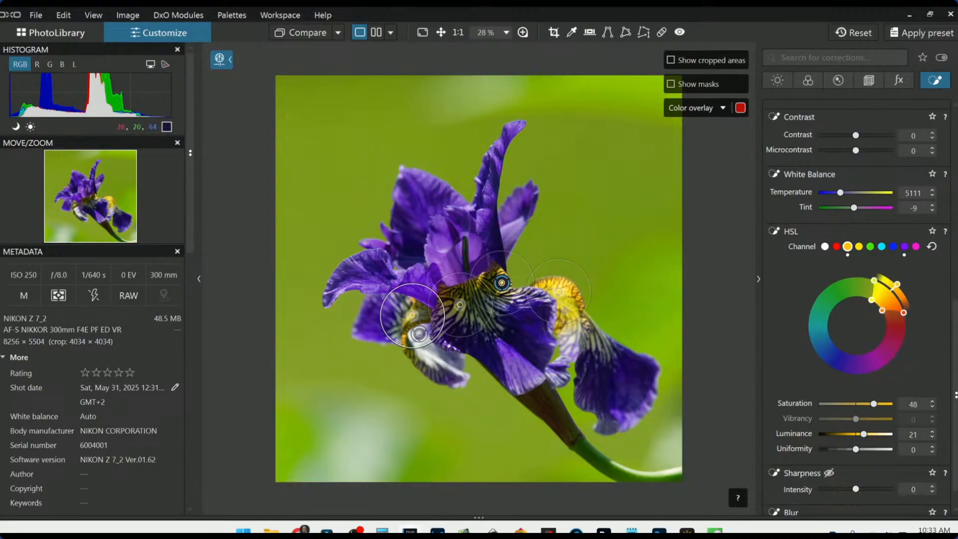
Step: Set the yellow-petal mask's Shadows to 26 and Blacks to 15, and raise its Microcontrast
scroll(802, 259, "up", 5)
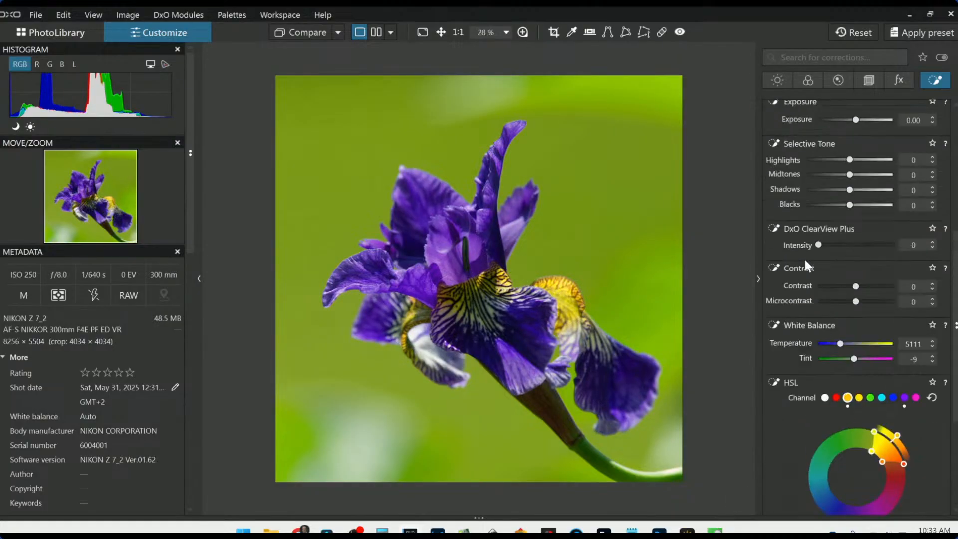
mouse_move(849, 311)
left_mouse_down()
mouse_move(856, 326)
mouse_move(861, 313)
left_mouse_up()
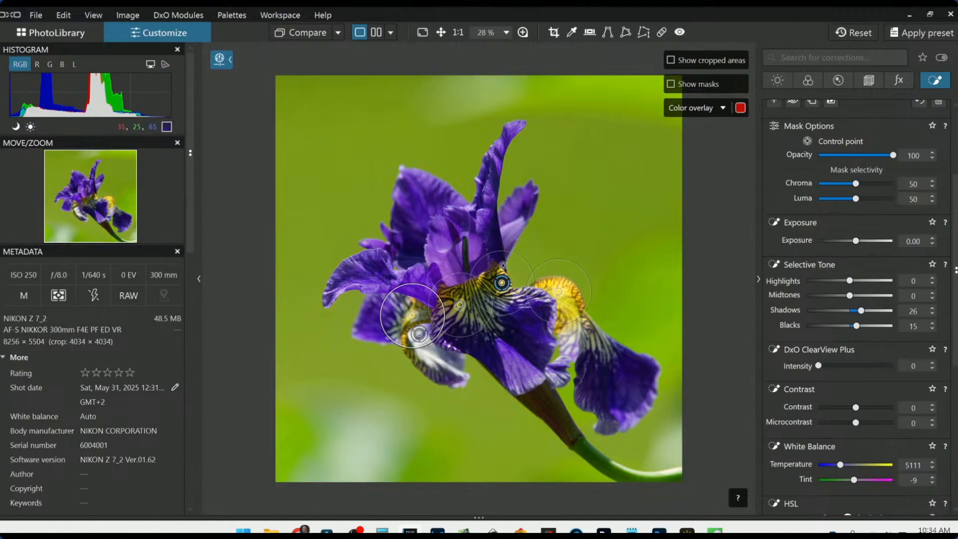
scroll(833, 344, "down", 3)
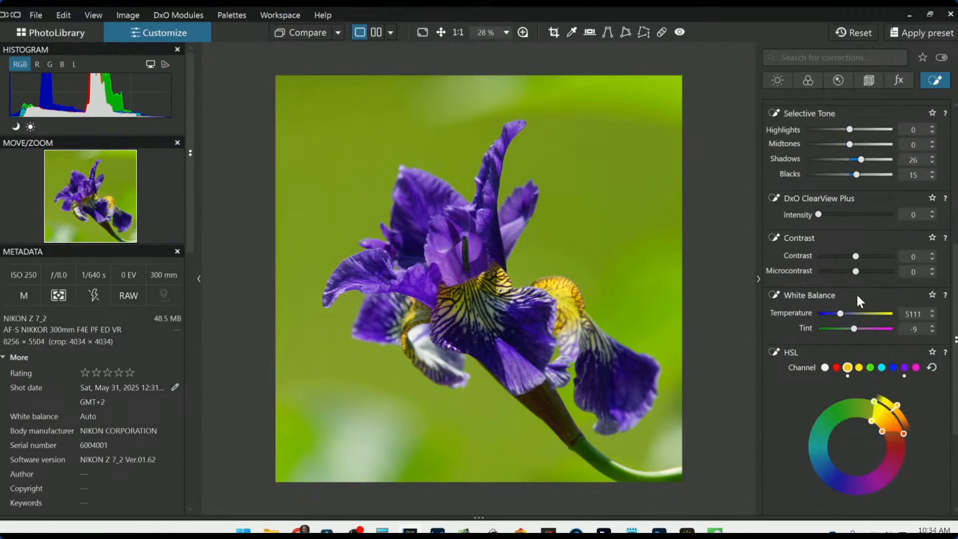
left_click_drag(855, 271, 870, 274)
Step: Create a third control point mask with enlarged points on the iris's central, upright and left violet petals, with Chroma at 55
scroll(795, 312, "up", 6)
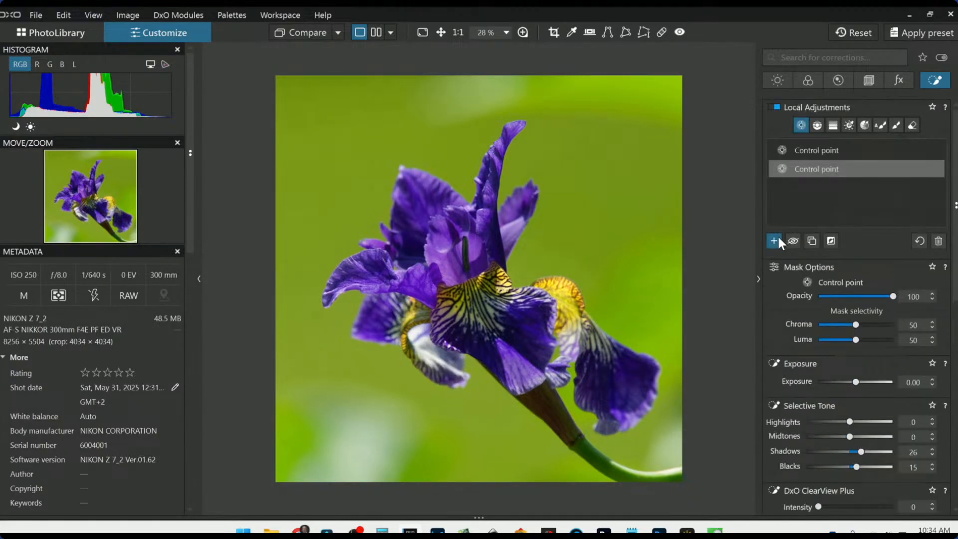
left_click(774, 241)
left_click(442, 231)
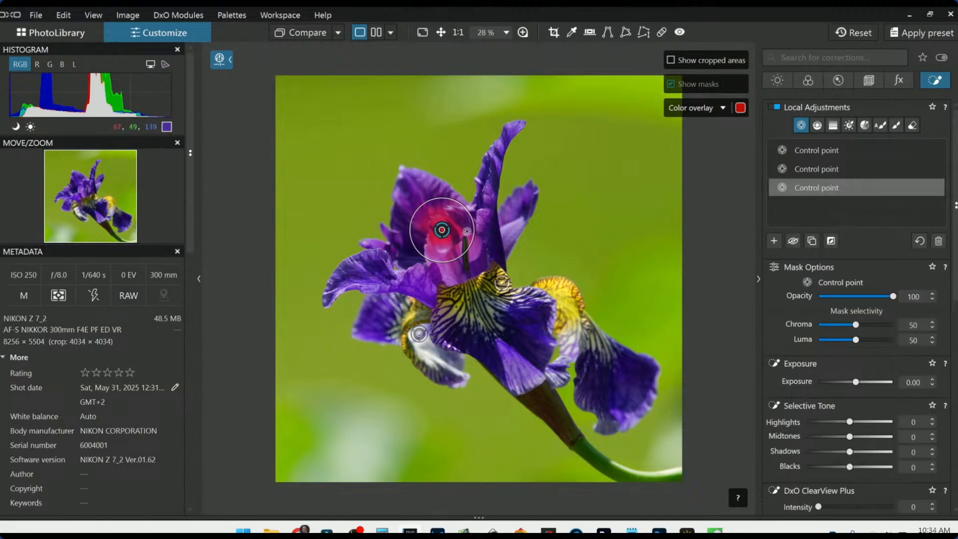
left_click_drag(474, 230, 487, 219)
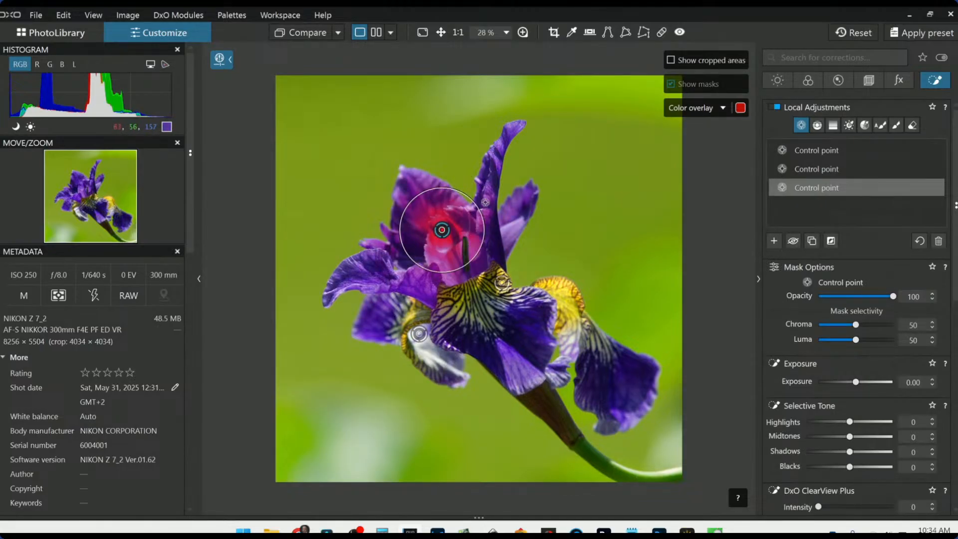
left_click(387, 266)
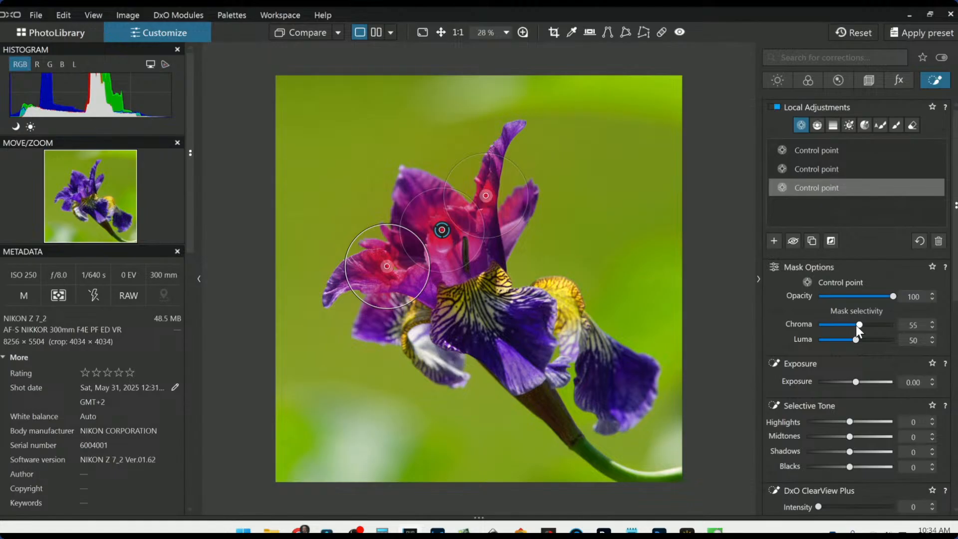
left_click(357, 276)
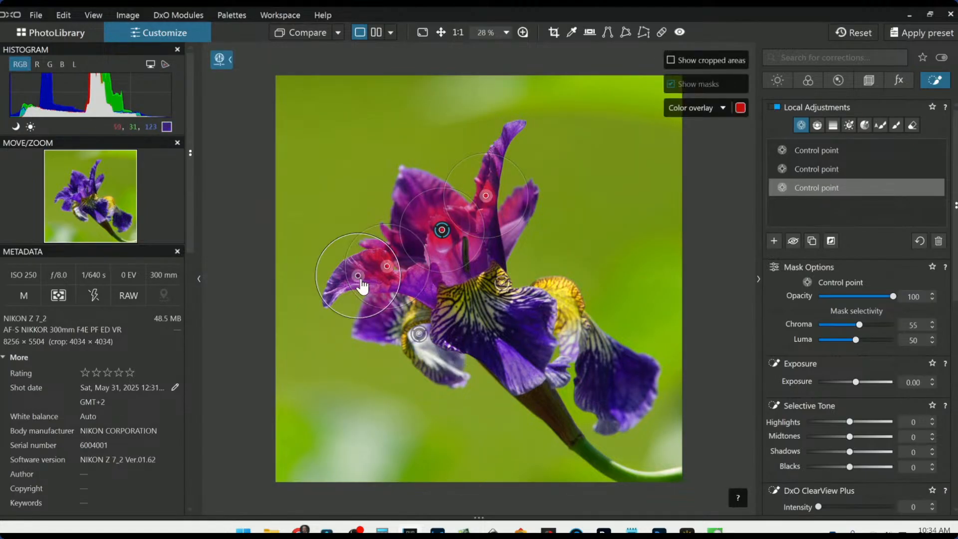
Step: Extend the third mask with control points on the front lower petal, right drooping petal, centre-left petals and upright petal's tip
left_click(492, 345)
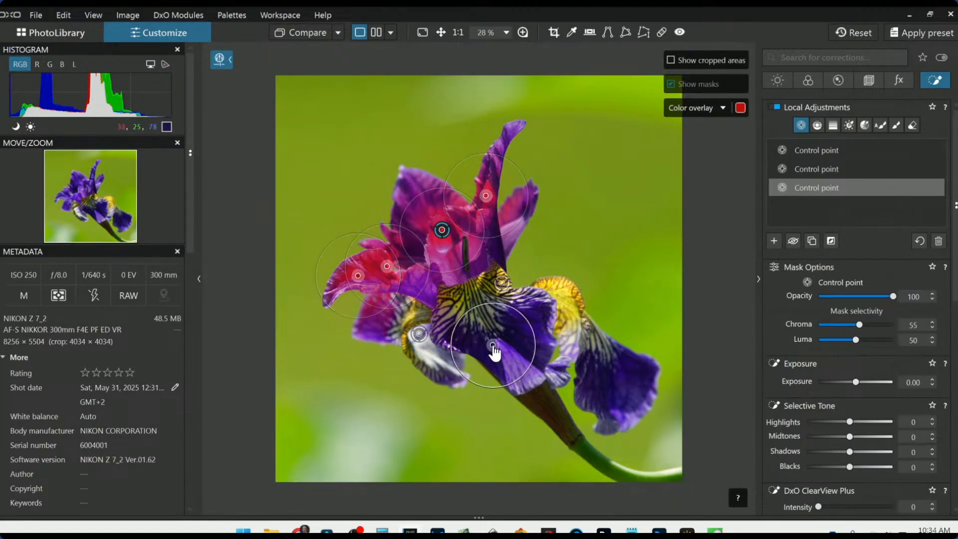
left_click(509, 359)
left_click(539, 315)
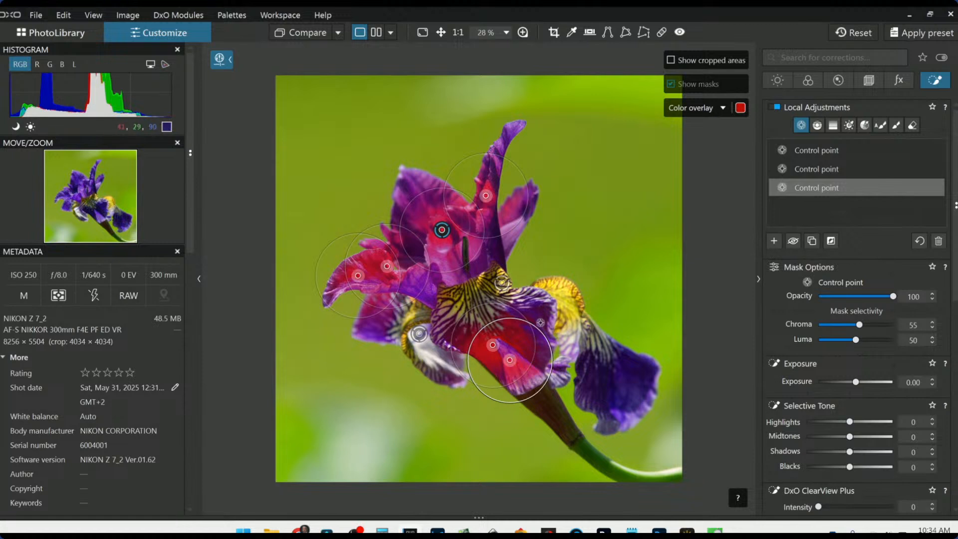
left_click(588, 382)
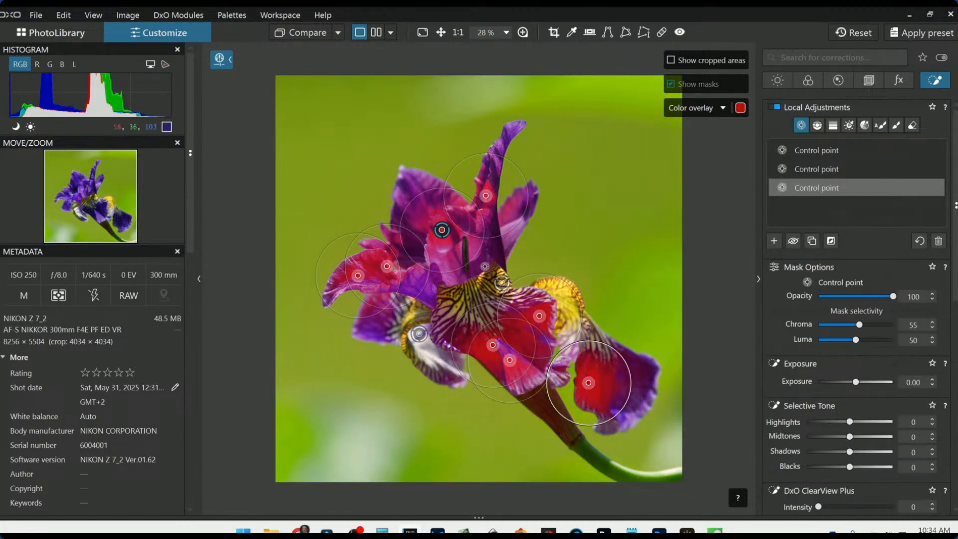
left_click(439, 279)
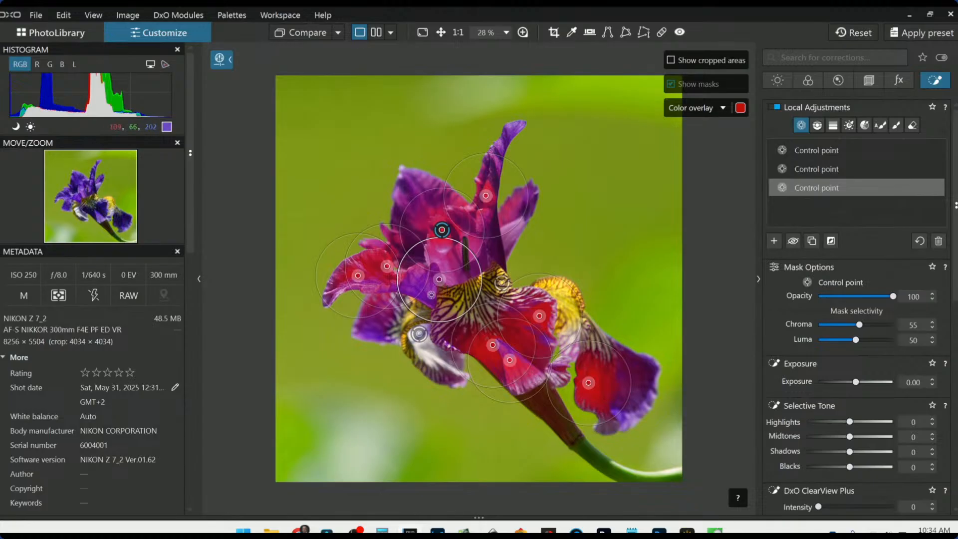
left_click(429, 297)
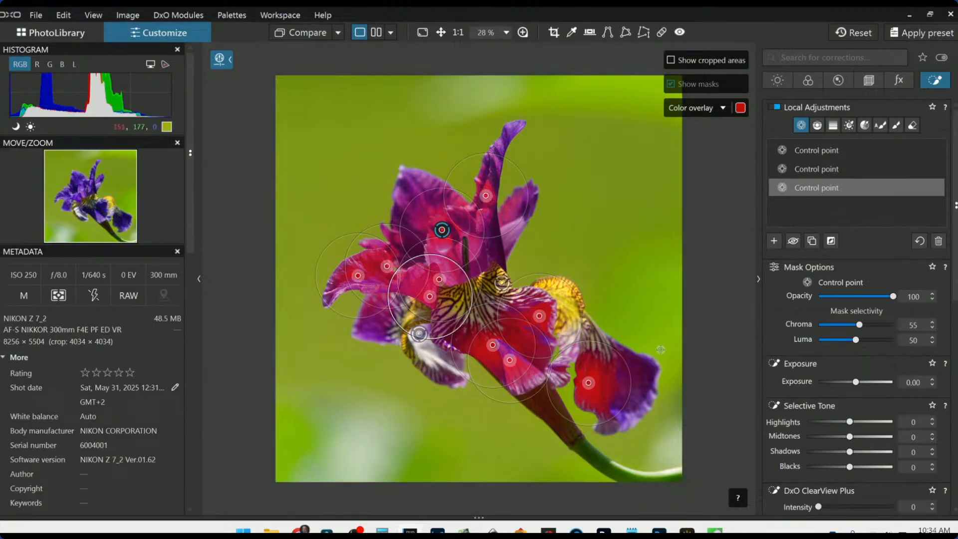
left_click(506, 131)
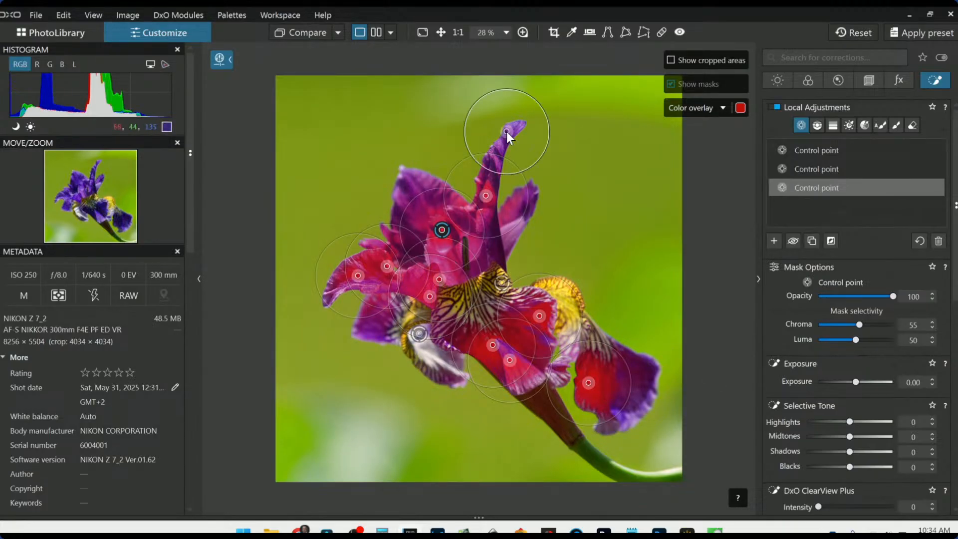
left_click_drag(506, 131, 507, 134)
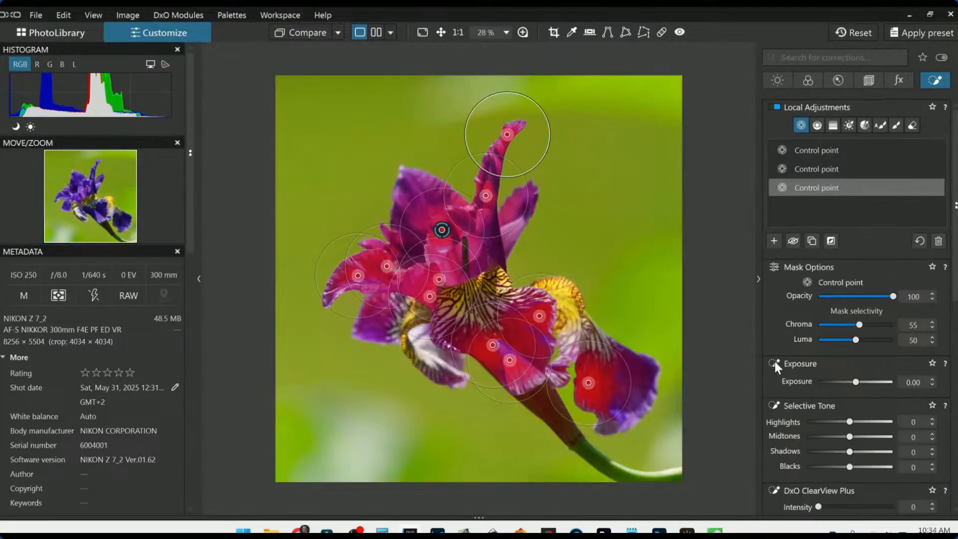
Step: Set the violet-petal mask's Microcontrast to 57, Contrast to 33, Shadows to 24 and Blacks to 48
scroll(845, 402, "down", 4)
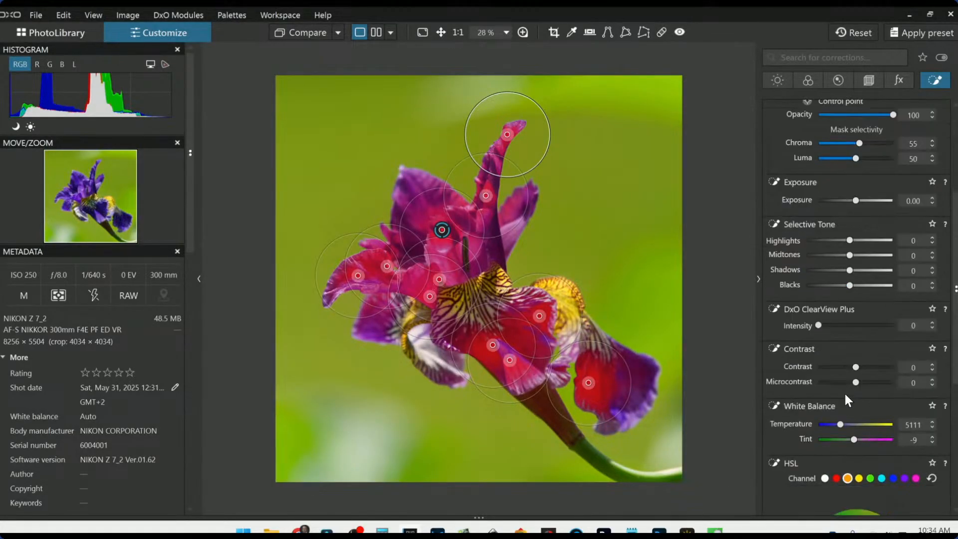
left_click_drag(859, 383, 876, 382)
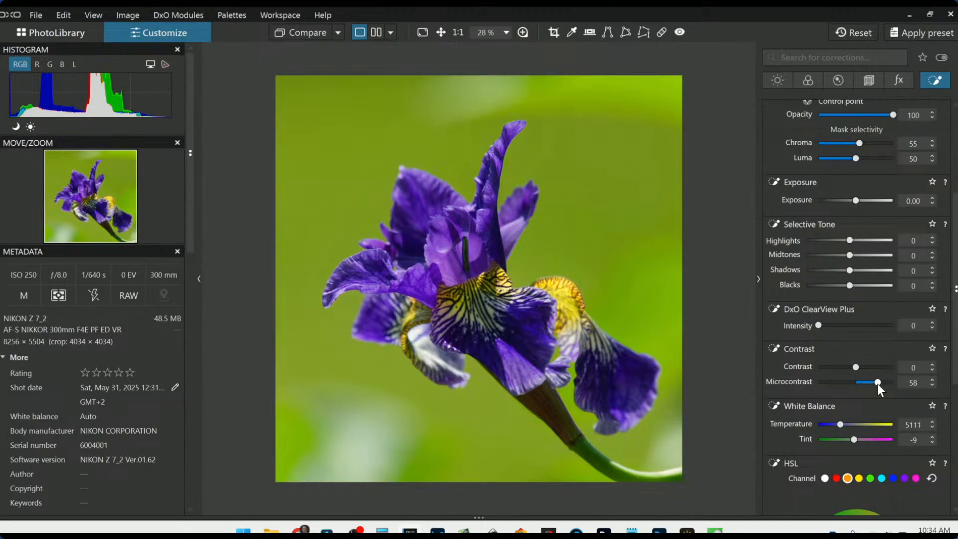
mouse_move(855, 367)
left_mouse_down()
mouse_move(875, 367)
mouse_move(865, 373)
left_mouse_up()
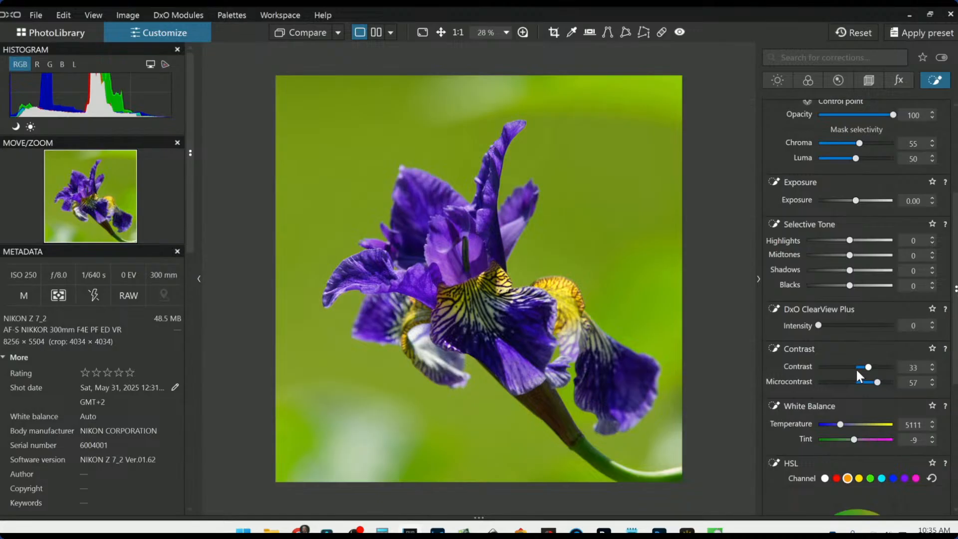
left_click_drag(851, 271, 870, 289)
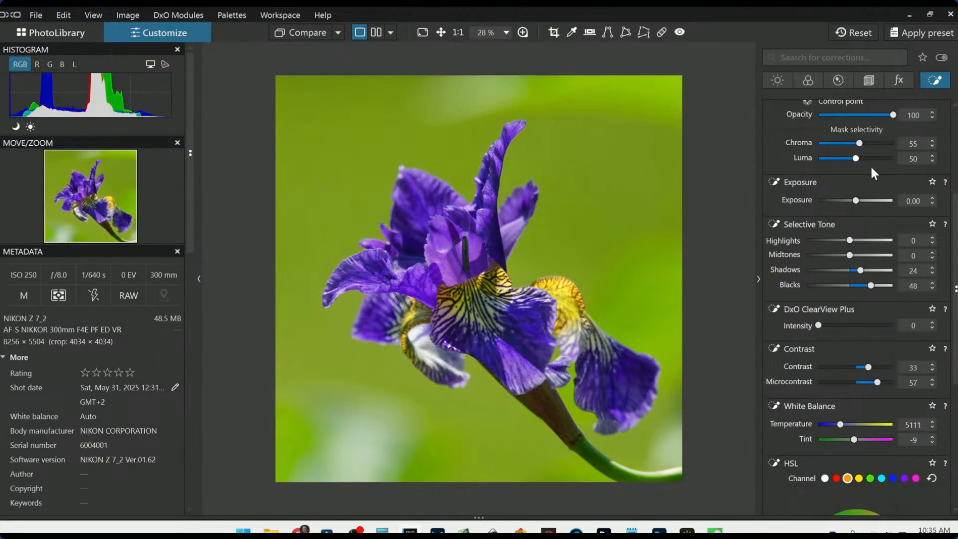
Step: Create a fourth control point mask centred on the iris, enlarge its radius beyond the photo's edges, and invert it
scroll(871, 169, "up", 3)
left_click(774, 210)
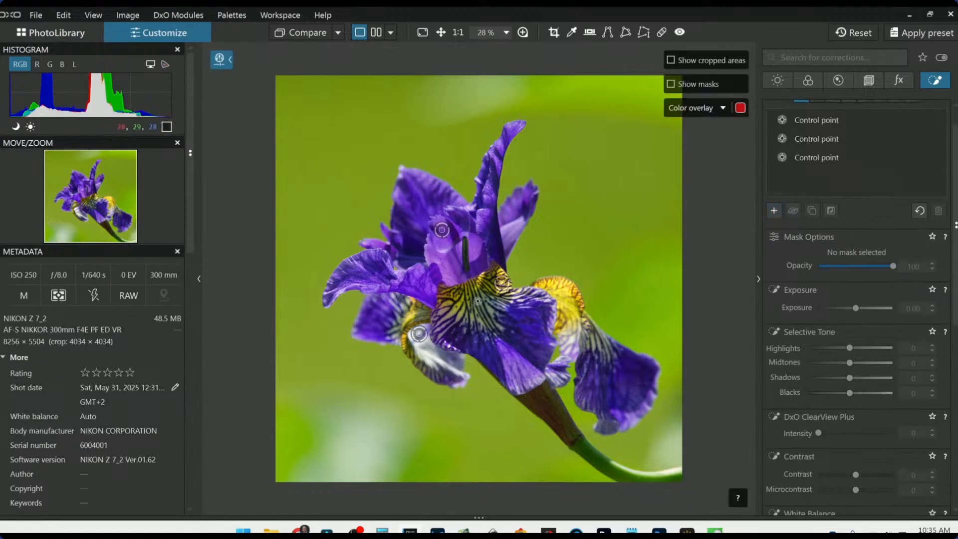
left_click(472, 291)
left_click_drag(491, 276, 696, 77)
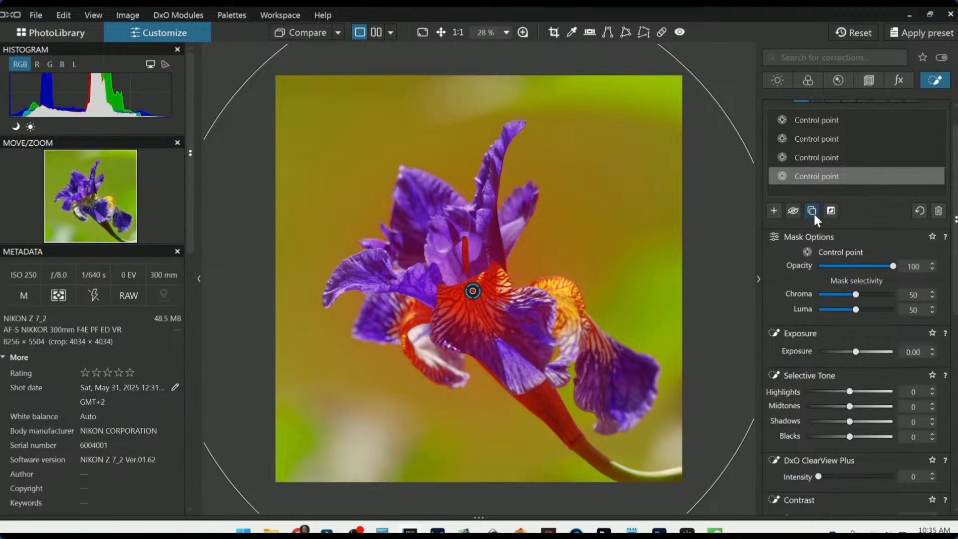
left_click(830, 210)
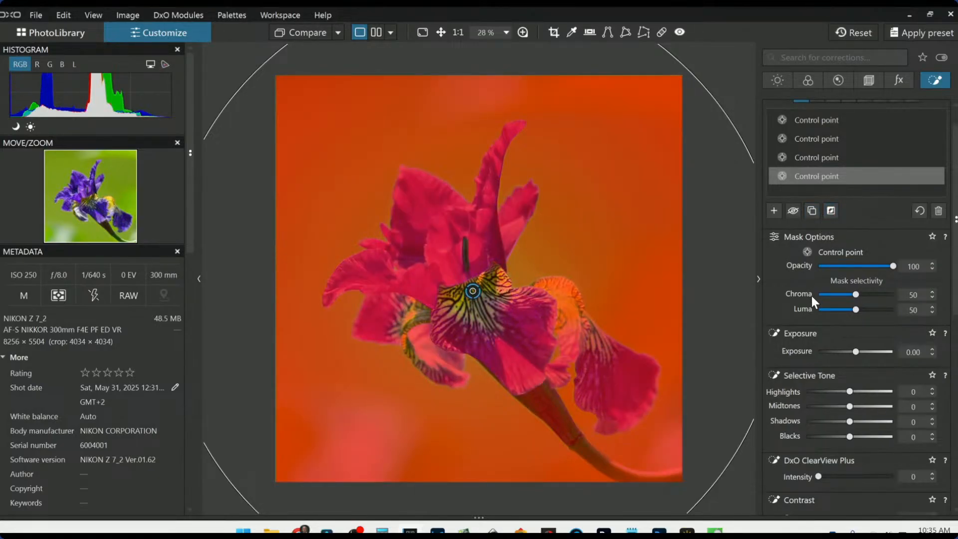
Step: Set the inverted mask's Chroma and Luma selectivity to 0 and its Exposure to -1.94 to darken the photo's edges
left_click(816, 295)
left_click(816, 309)
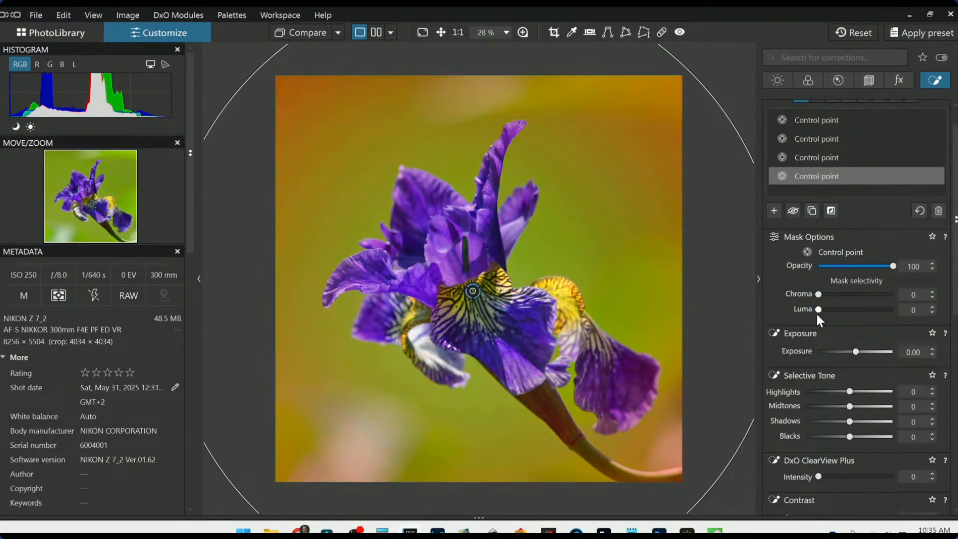
scroll(712, 316, "down", 3)
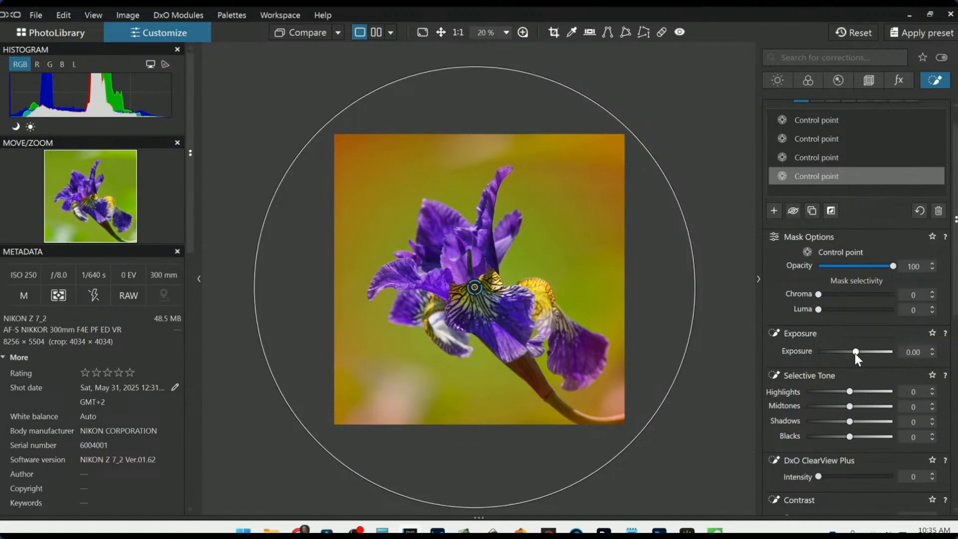
left_click_drag(855, 353, 837, 350)
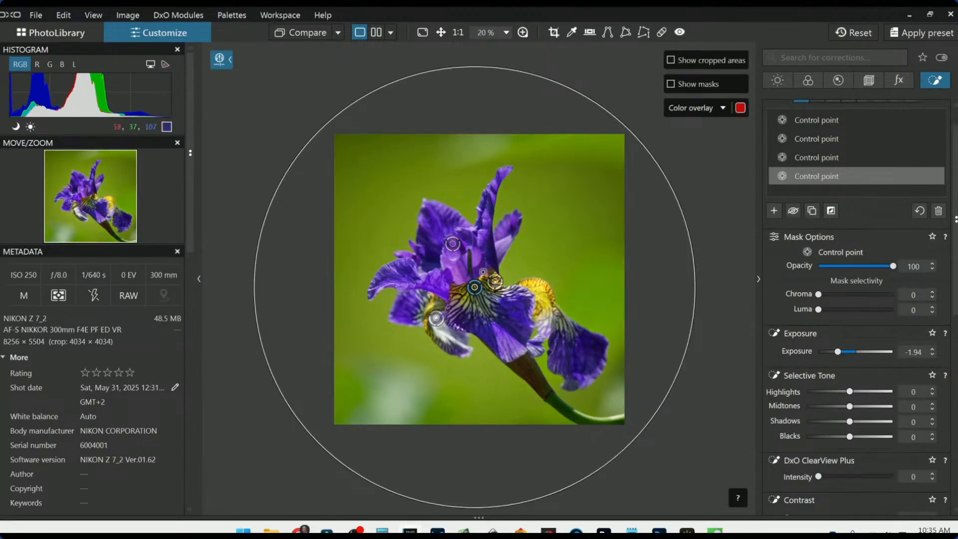
Step: Move the inverted mask's centre slightly up on the iris and set Shadows to -19, Blacks to -57 and Exposure to -1.02
left_click_drag(475, 287, 478, 270)
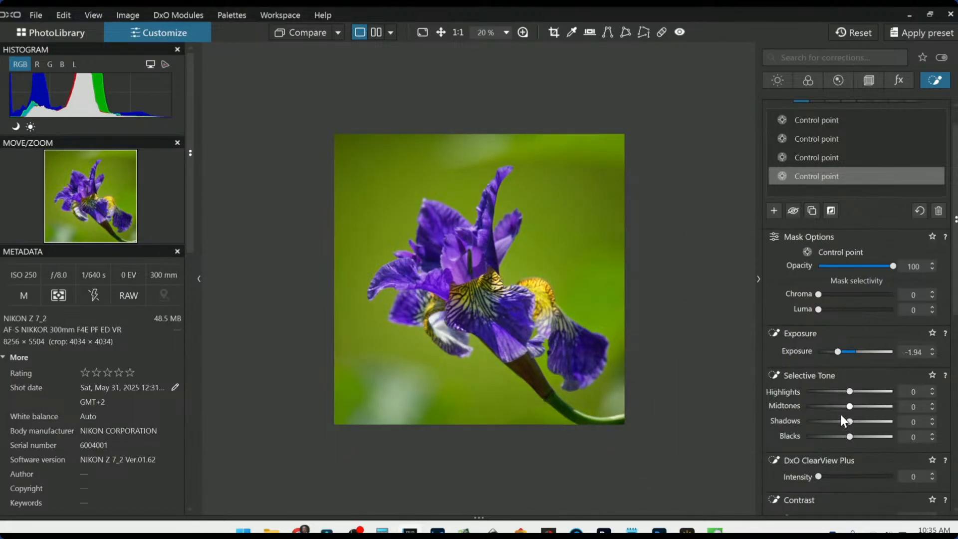
mouse_move(848, 437)
left_mouse_down()
mouse_move(818, 436)
mouse_move(841, 420)
left_mouse_up()
left_click_drag(838, 352, 846, 351)
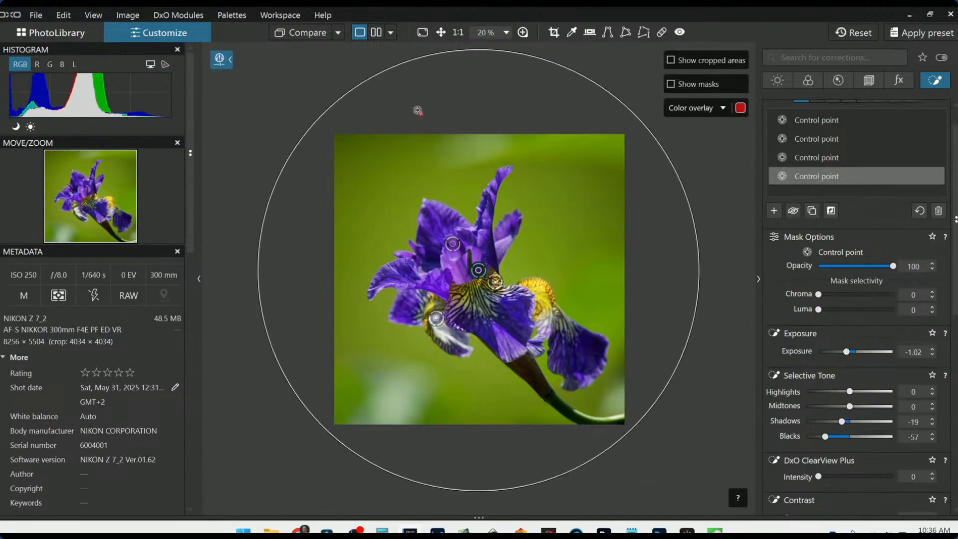
Step: Deselect the mask and compare the edited iris with its unedited original
left_click(460, 130)
left_click(310, 34)
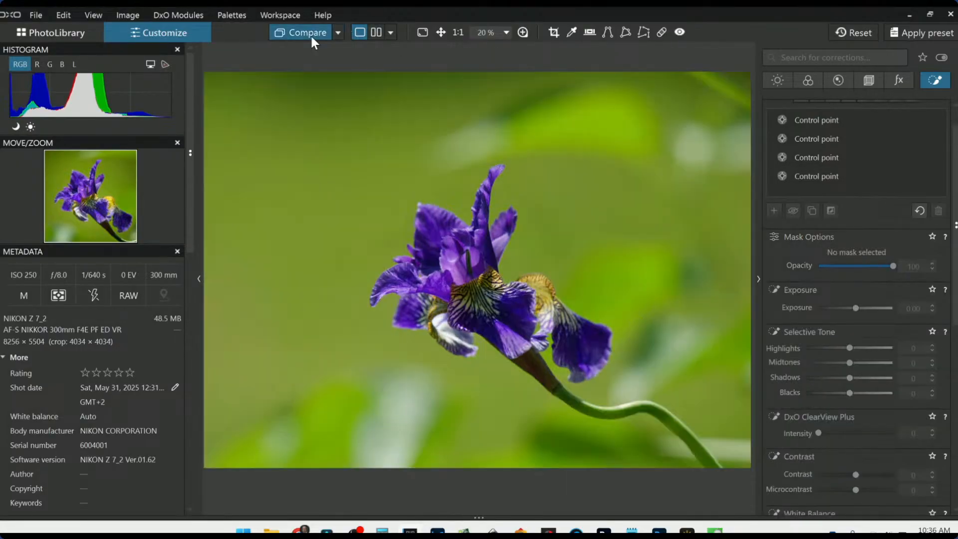
left_click(310, 36)
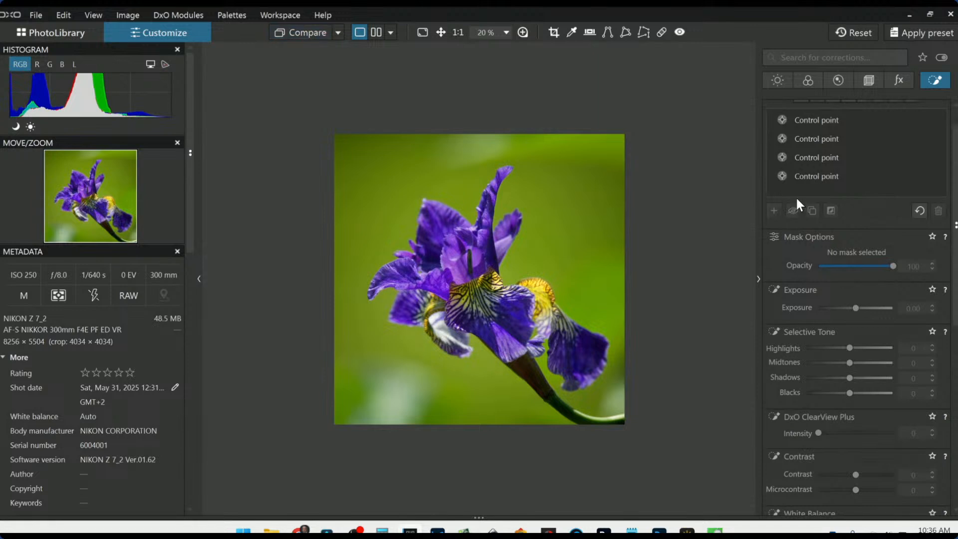
Step: Raise the iris photo's global Exposure to 0.30
left_click(777, 80)
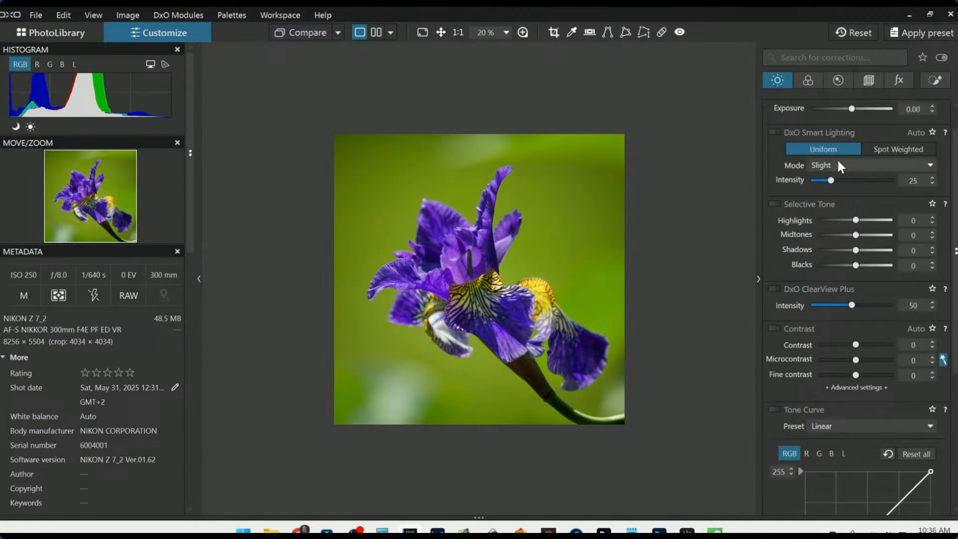
scroll(852, 110, "up", 3)
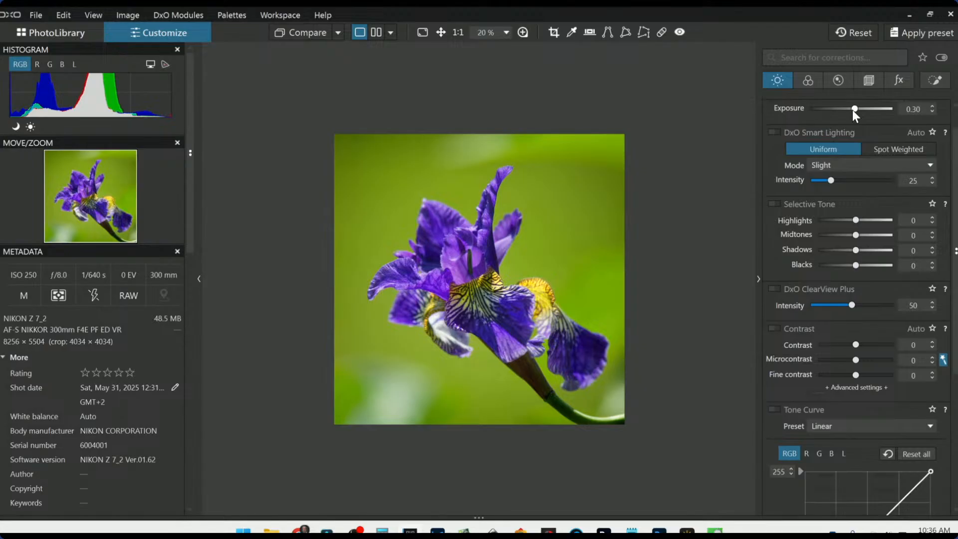
scroll(849, 111, "up", 1)
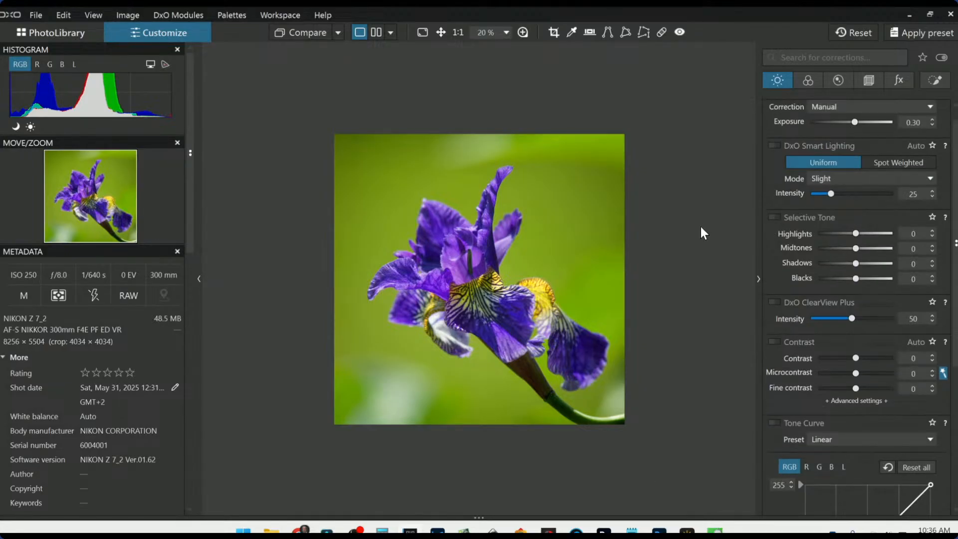
Step: Export the edited iris as a full-size quality 93 JPEG with suffix -dxo to the original image folder
right_click(518, 340)
left_click(585, 7)
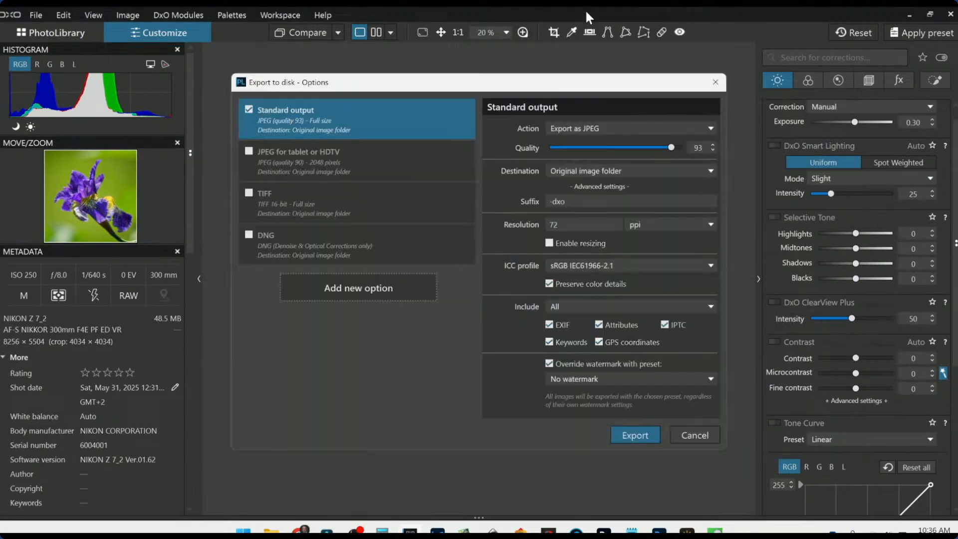
key("Return")
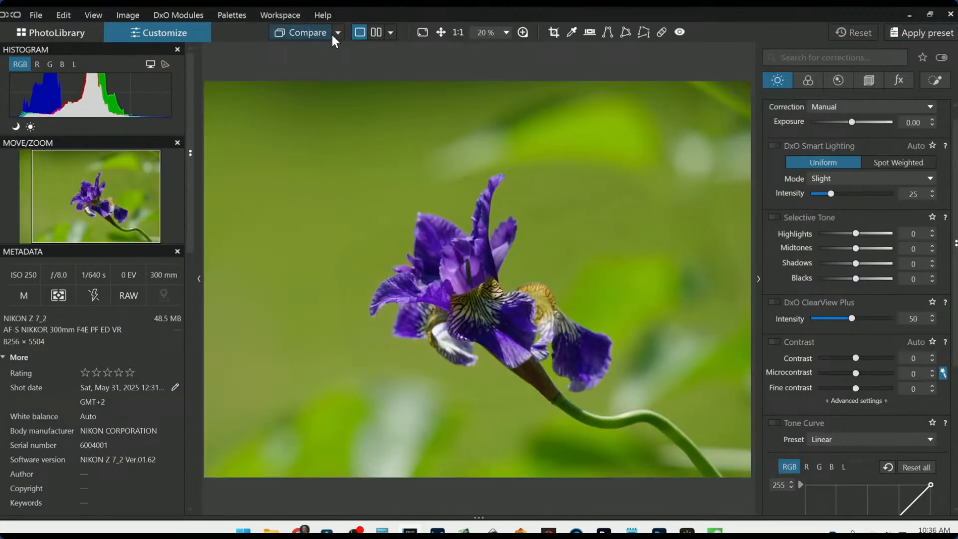
Step: Use the exported iris JPEG as comparison reference, hide the palettes and examine it side by side with the uncorrected raw photo
left_click(338, 32)
left_click(360, 111)
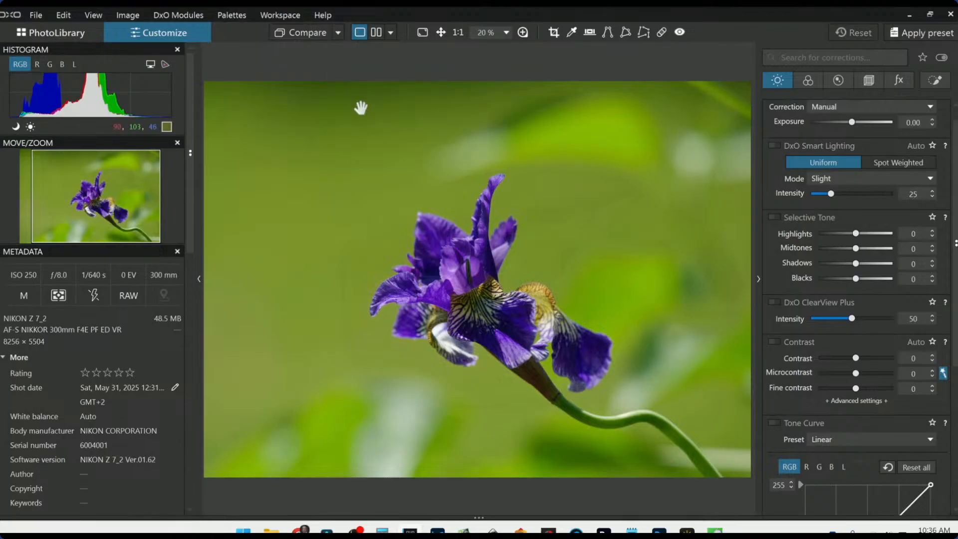
key("F9")
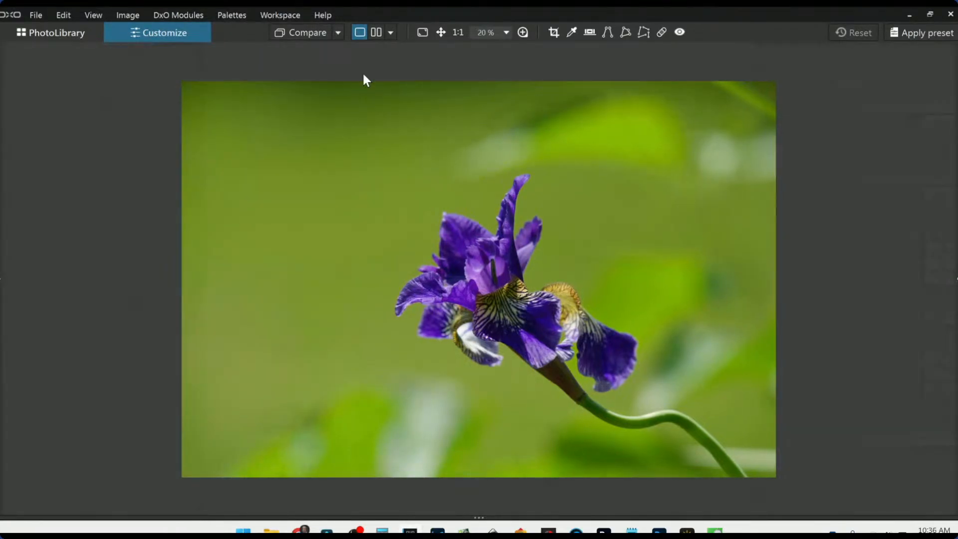
left_click(375, 33)
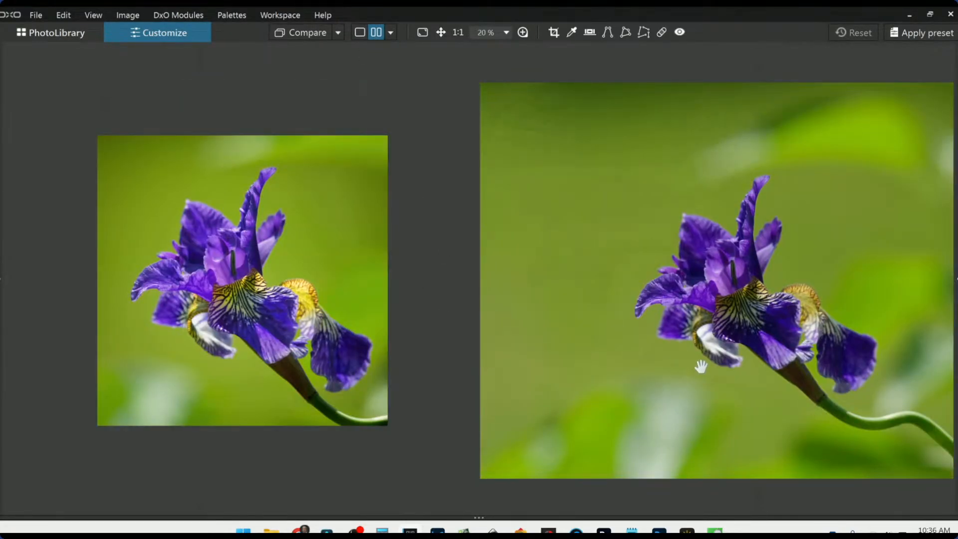
scroll(714, 345, "up", 3)
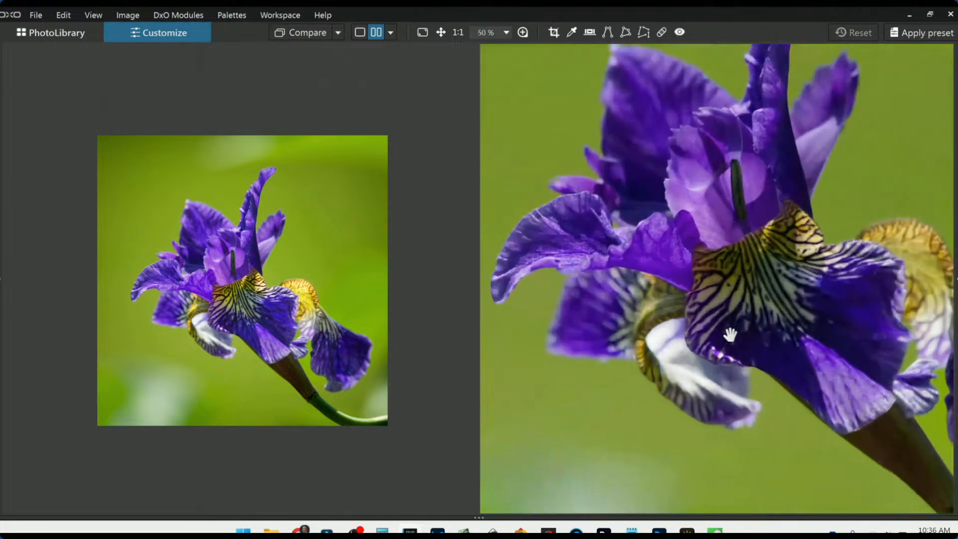
scroll(270, 298, "up", 3)
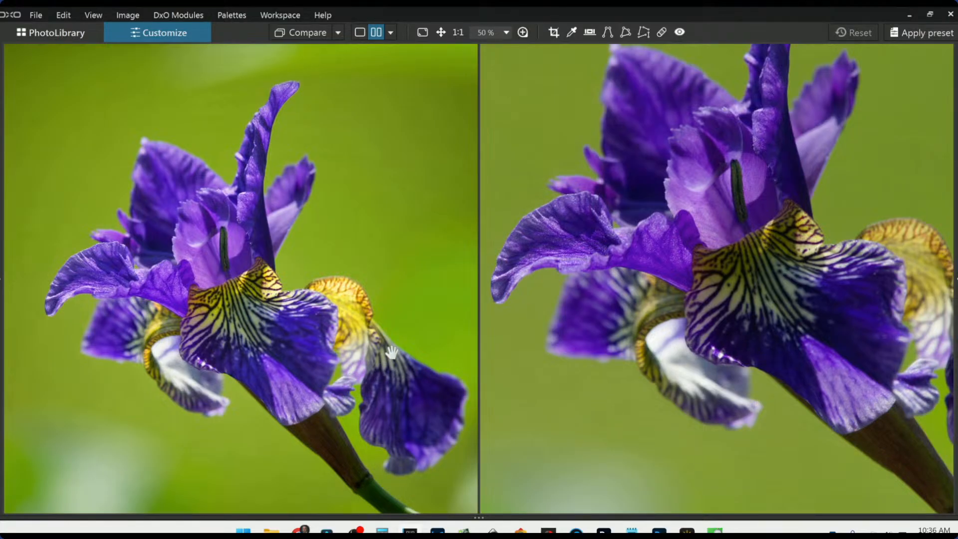
scroll(354, 389, "down", 3)
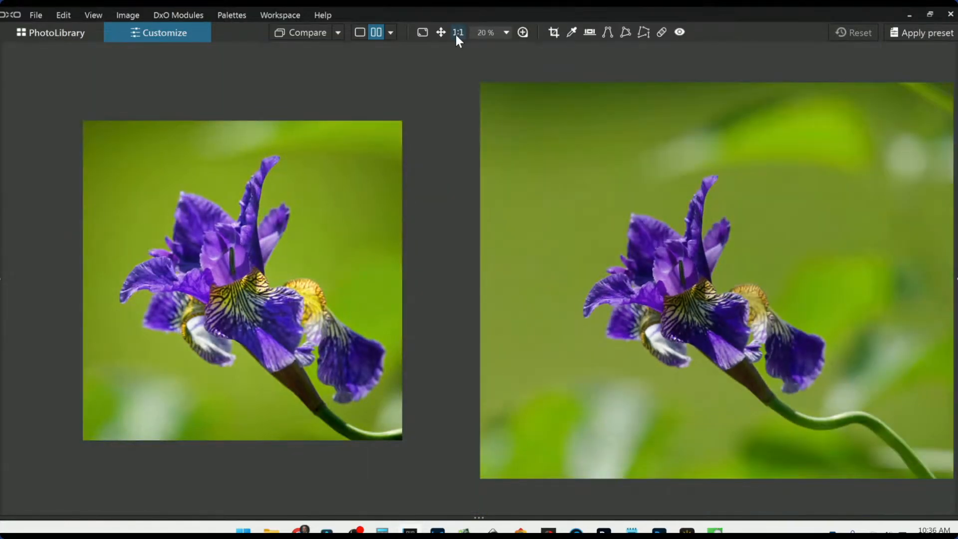
Step: Switch the comparison to a split view and sweep the divider back and forth across the iris to examine both versions
left_click(391, 33)
left_click(391, 86)
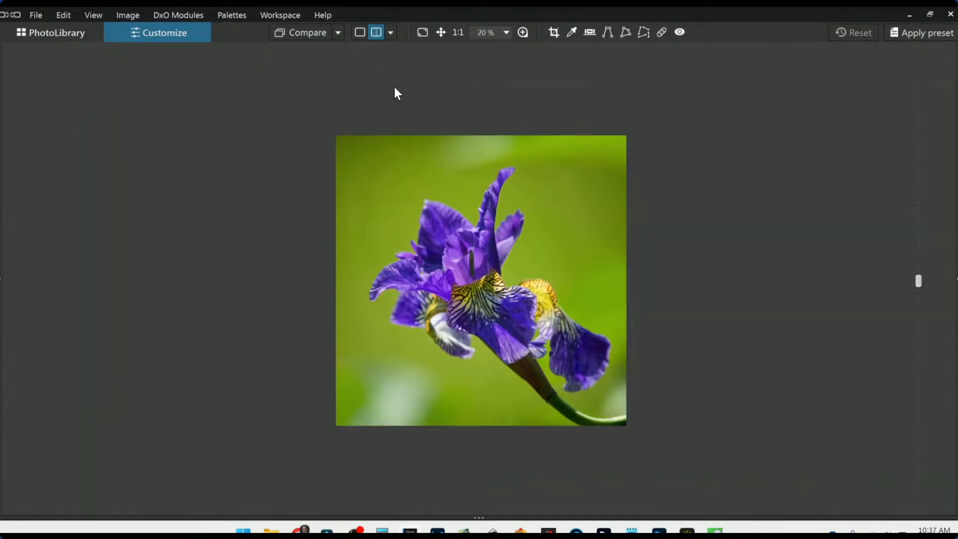
scroll(486, 230, "up", 2)
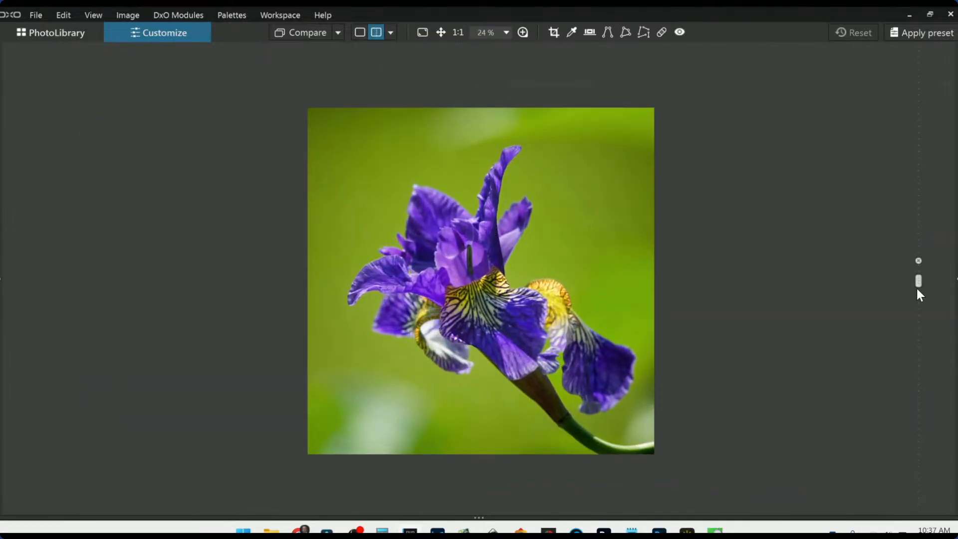
left_click_drag(918, 281, 95, 280)
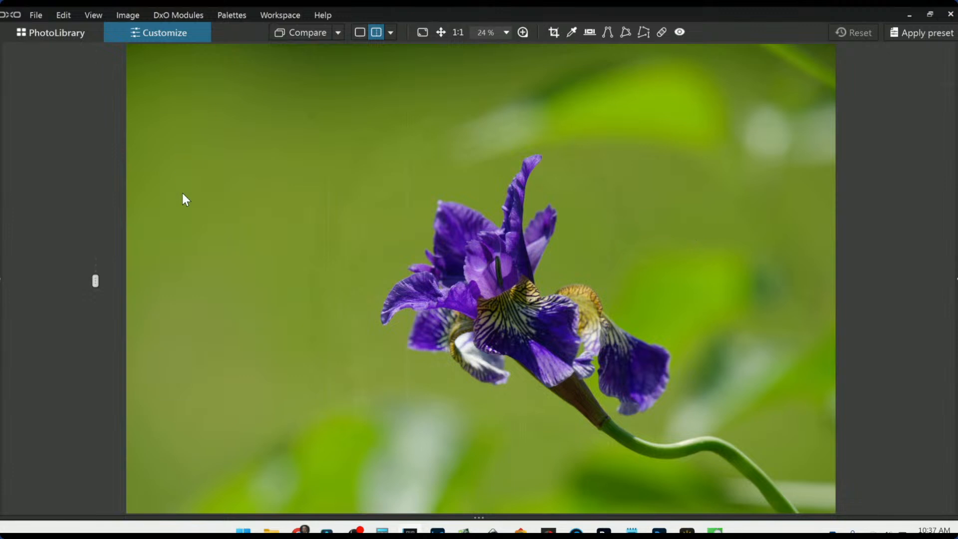
scroll(314, 140, "up", 1)
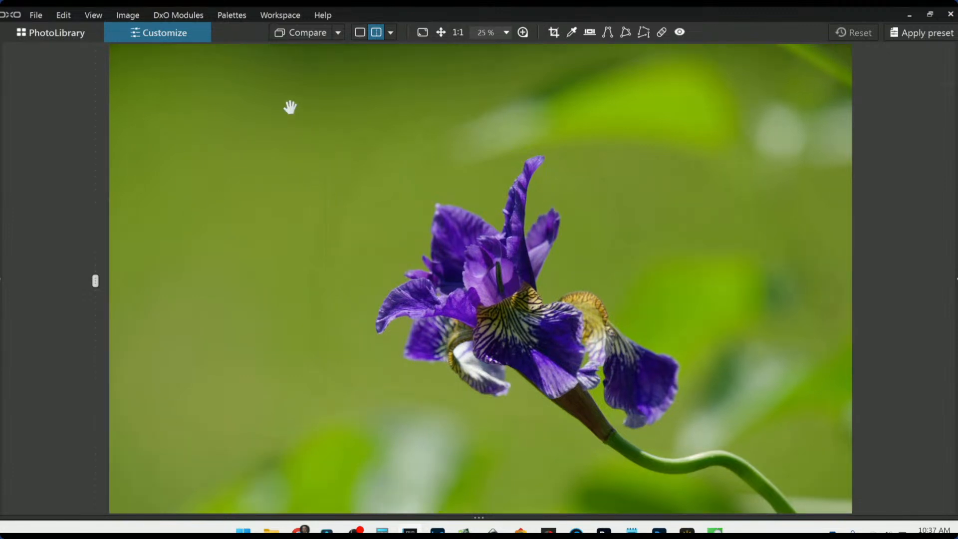
scroll(313, 155, "down", 1)
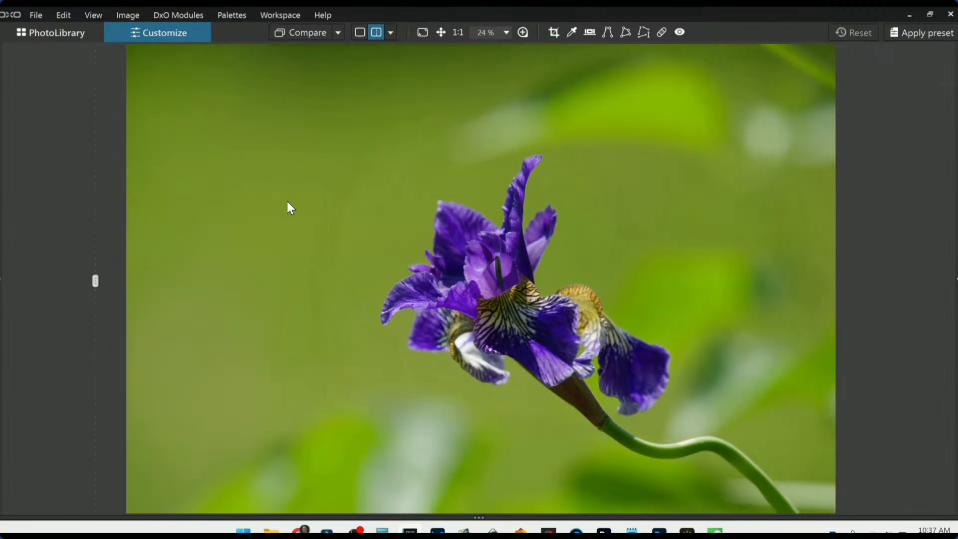
scroll(288, 205, "down", 1)
left_click_drag(95, 280, 805, 305)
scroll(624, 284, "up", 1)
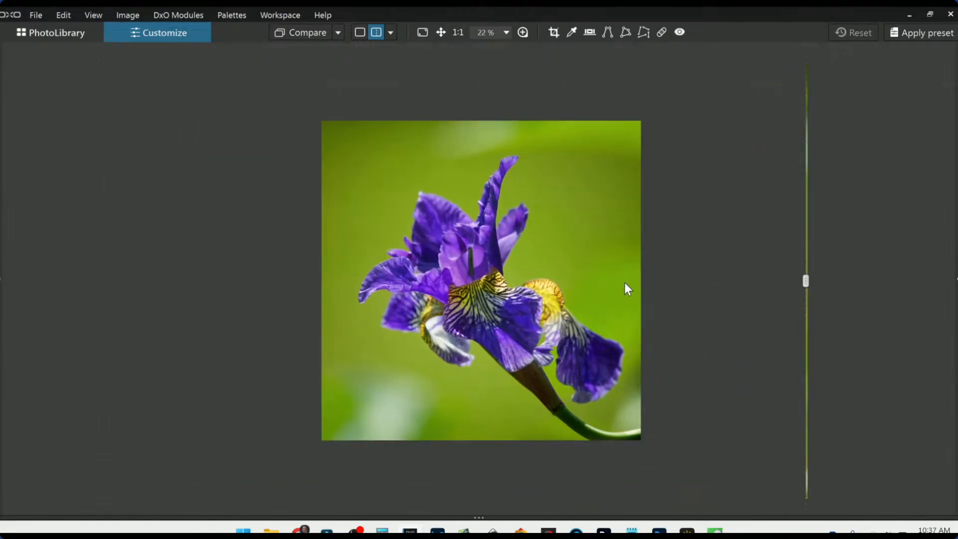
left_click_drag(805, 283, 241, 261)
Step: Open the lagoon photo EP551295 from the photo library for editing in single-image view and inspect the bags on the sand
left_click(25, 29)
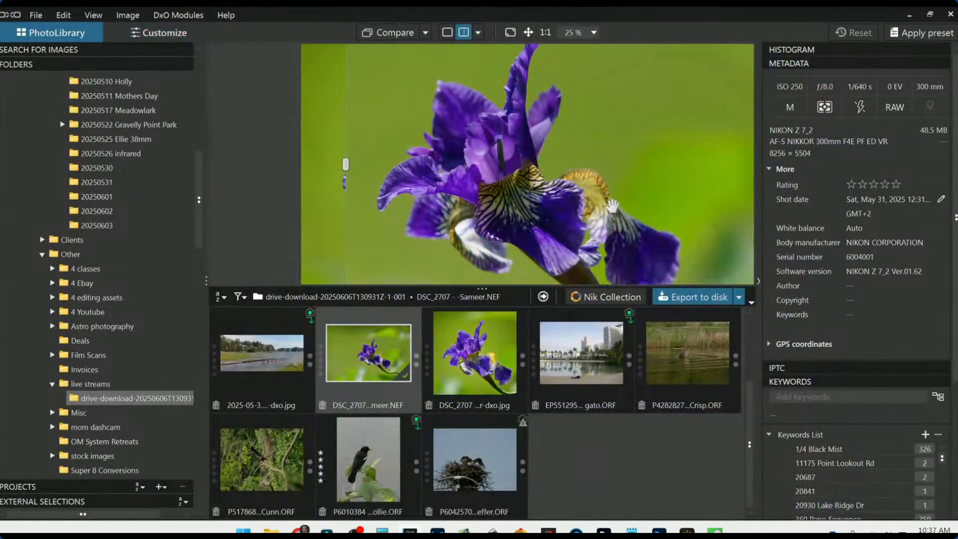
left_click(574, 369)
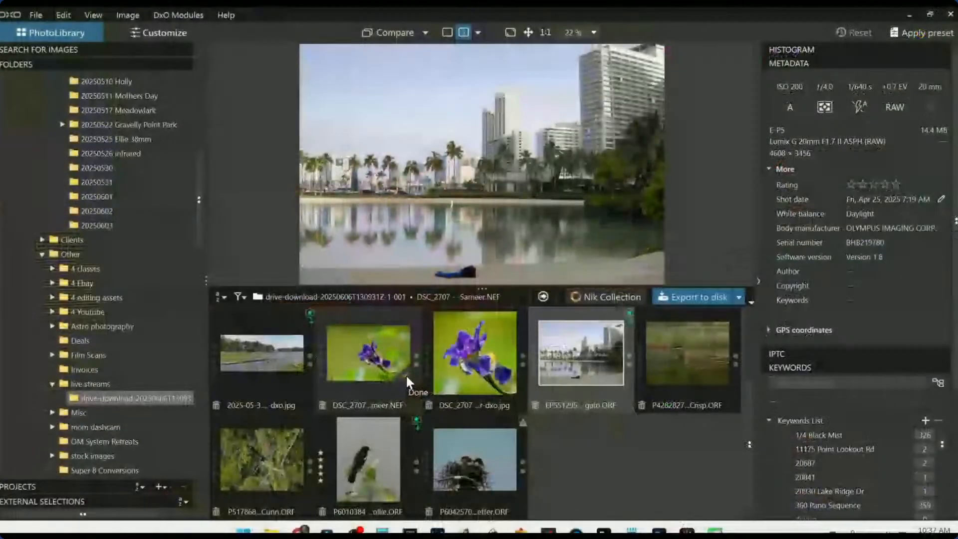
double_click(598, 370)
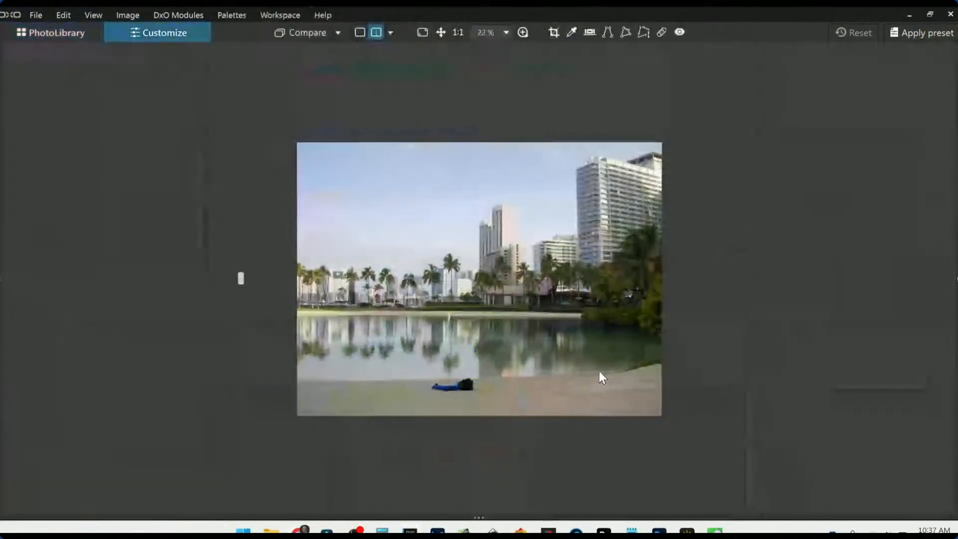
left_click(360, 31)
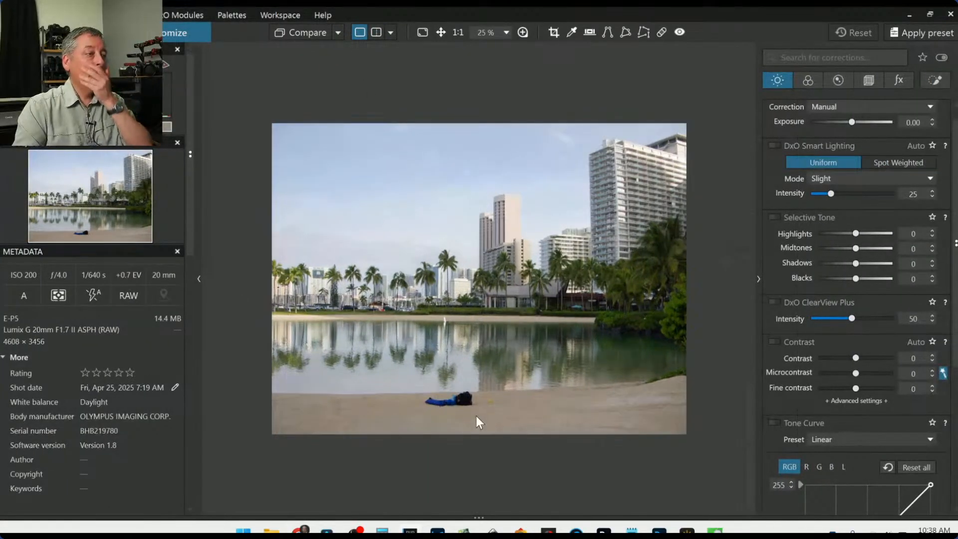
scroll(459, 424, "up", 5)
scroll(444, 461, "up", 5)
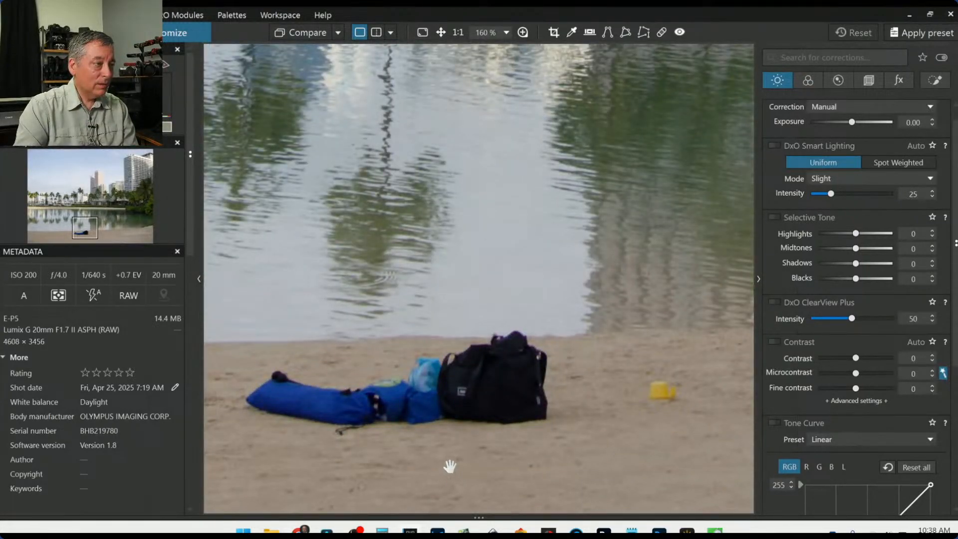
scroll(447, 465, "down", 5)
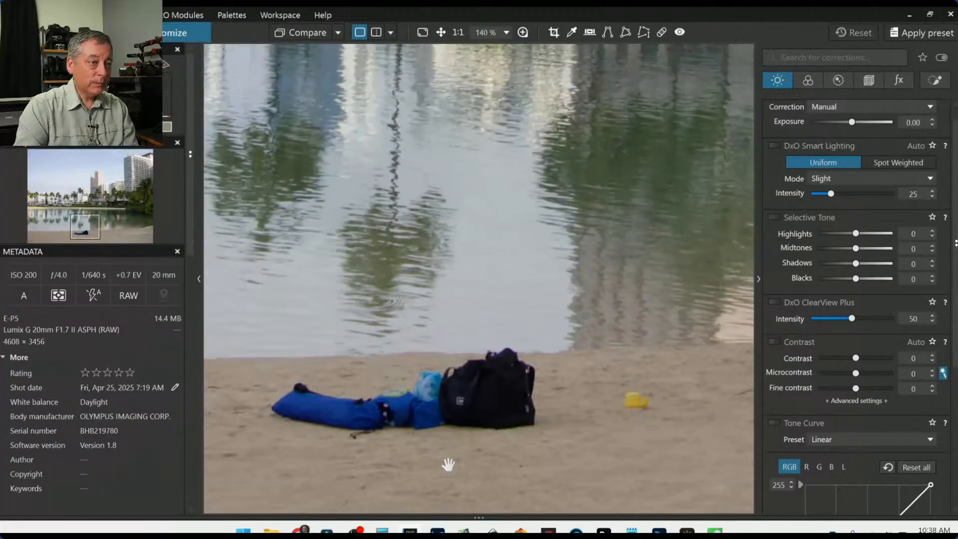
scroll(447, 462, "down", 3)
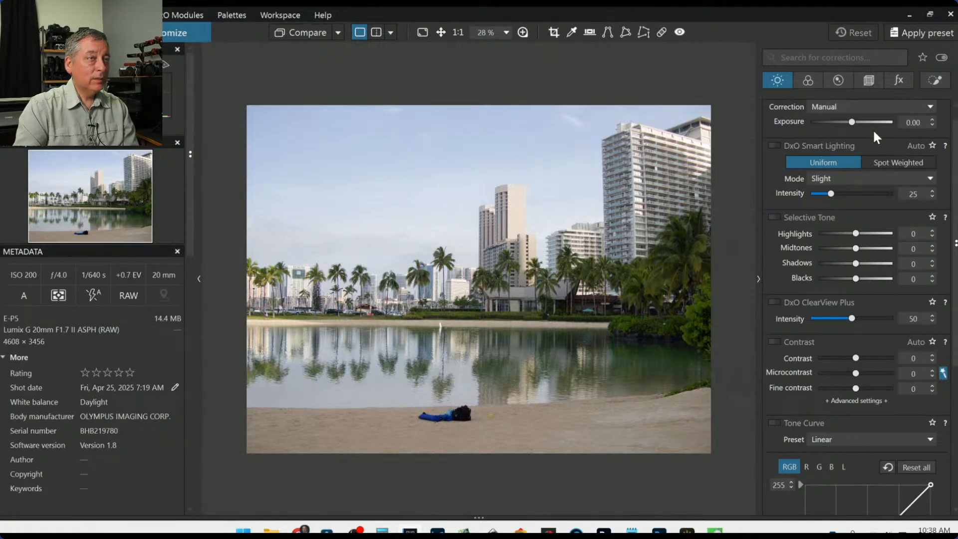
Step: Download and install the DxO optics module Olympus Pen E-P5 + Lumix G 20mm F1.7 II ASPH (RAW) for the lagoon photo
left_click(868, 81)
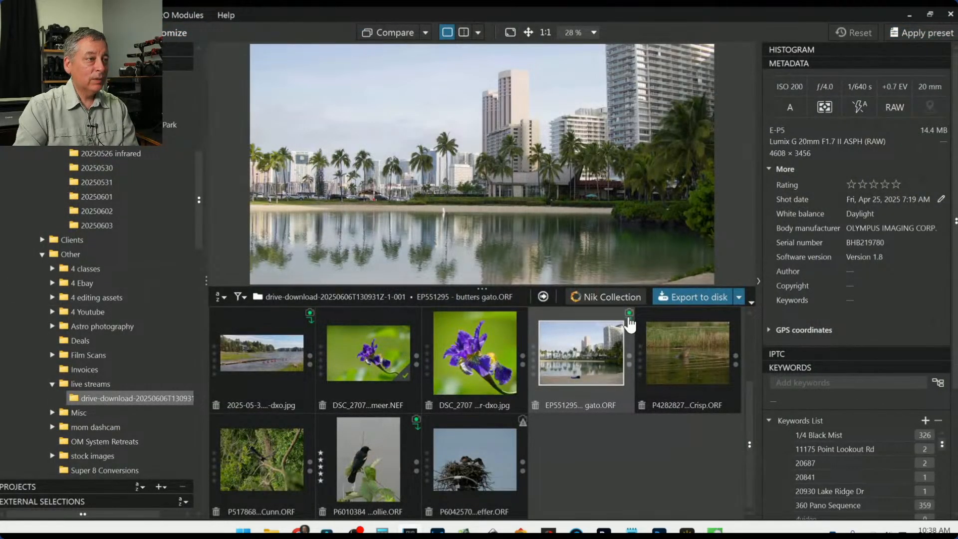
left_click(629, 316)
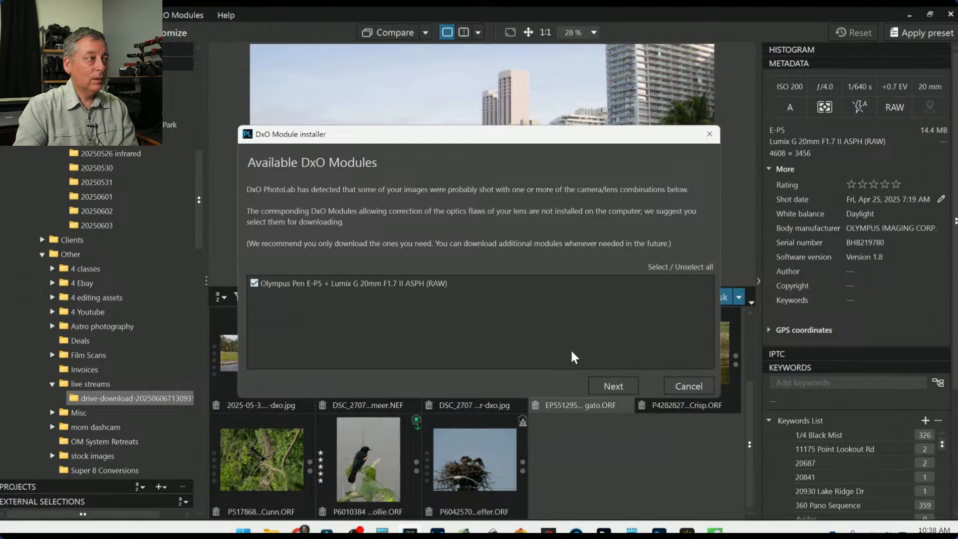
left_click(612, 387)
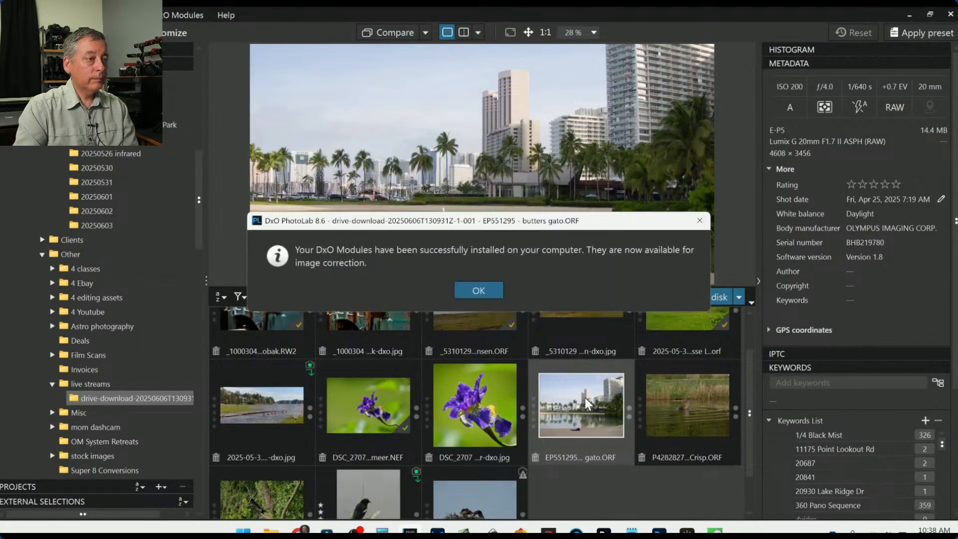
left_click(487, 296)
Step: Open the lagoon photo for customizing and set its crop aspect ratio to 1 × 1
double_click(584, 410)
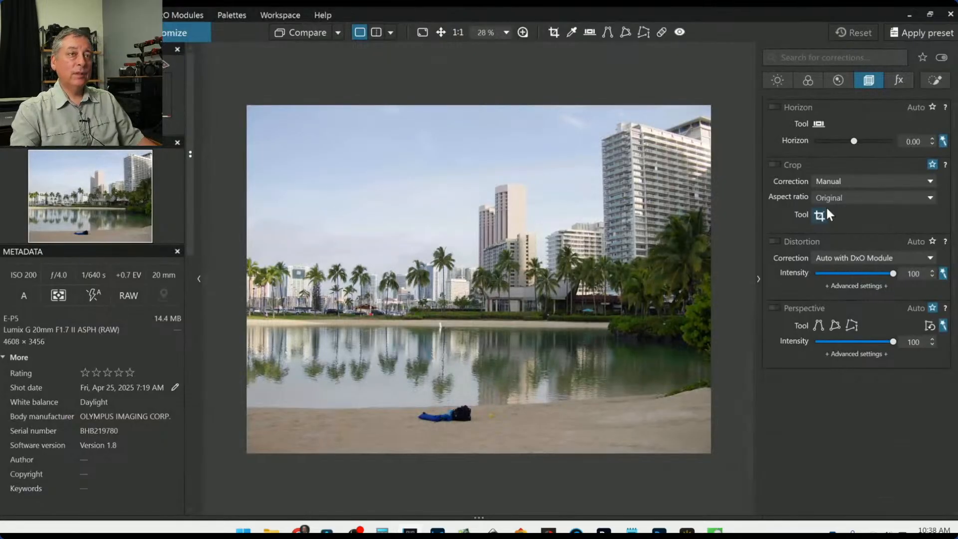
left_click(839, 199)
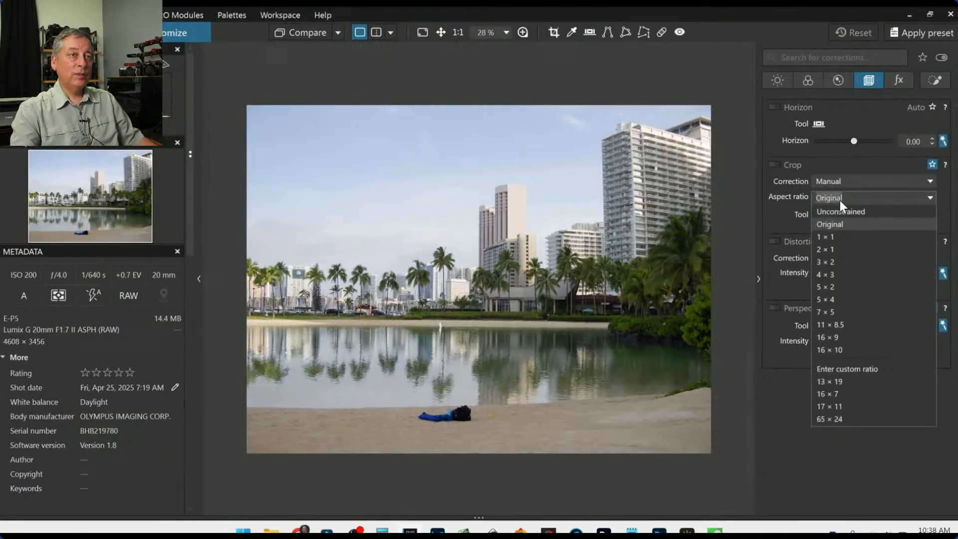
left_click(822, 237)
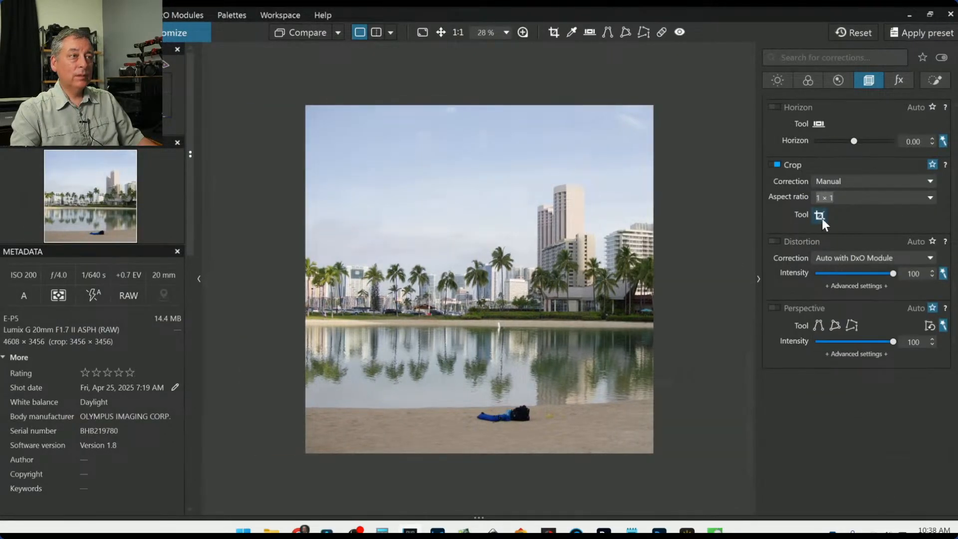
Step: Crop the lagoon photo to a square of about 2693 px around the two hotel towers and palms, leaving out the bags on the sand
left_click(819, 215)
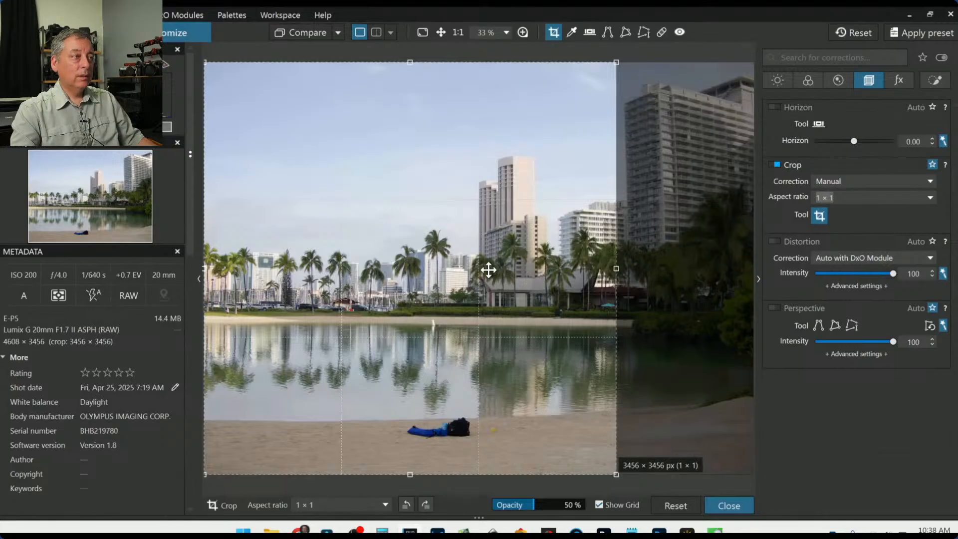
left_click_drag(320, 269, 595, 272)
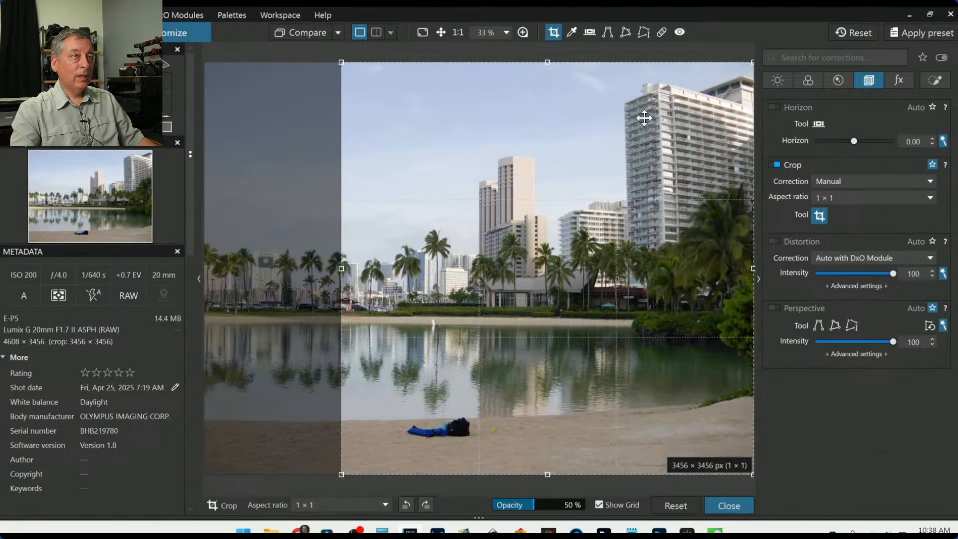
mouse_move(639, 188)
left_mouse_down()
mouse_move(505, 195)
mouse_move(639, 194)
left_mouse_up()
left_click_drag(342, 269, 485, 260)
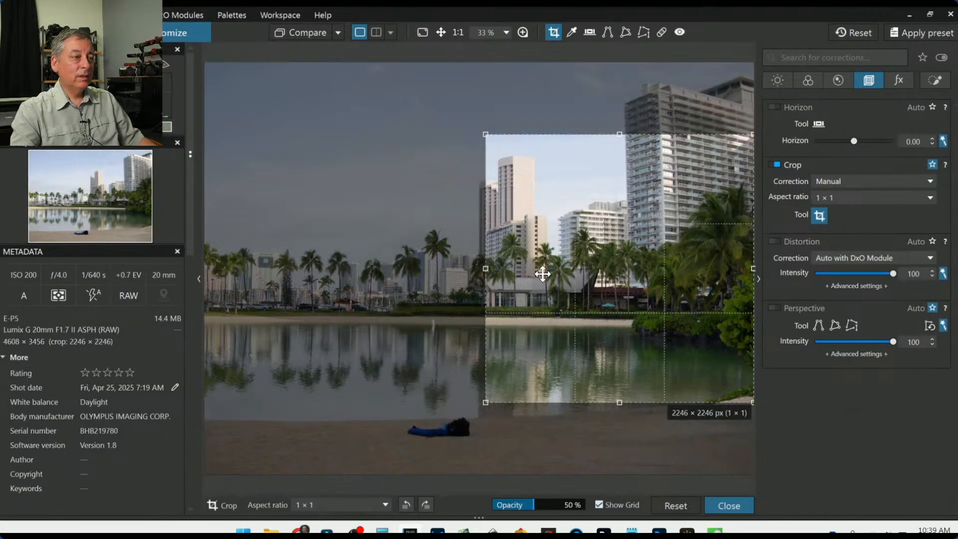
left_click_drag(542, 274, 551, 202)
left_click_drag(486, 196, 432, 198)
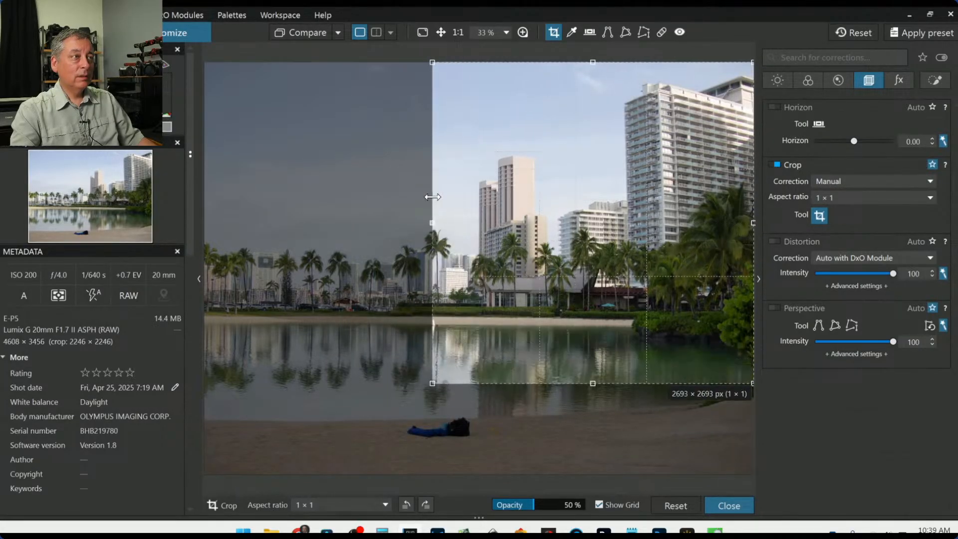
double_click(498, 267)
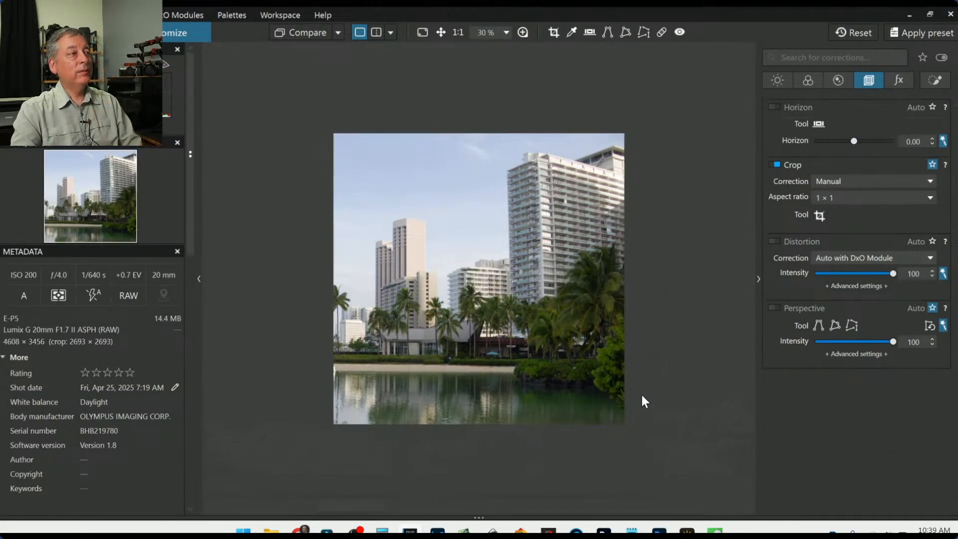
Step: Recenter the square crop on the middle tower and its water reflection, shrink it to about 2470 px and apply it
left_click(820, 217)
left_click_drag(688, 264, 550, 285)
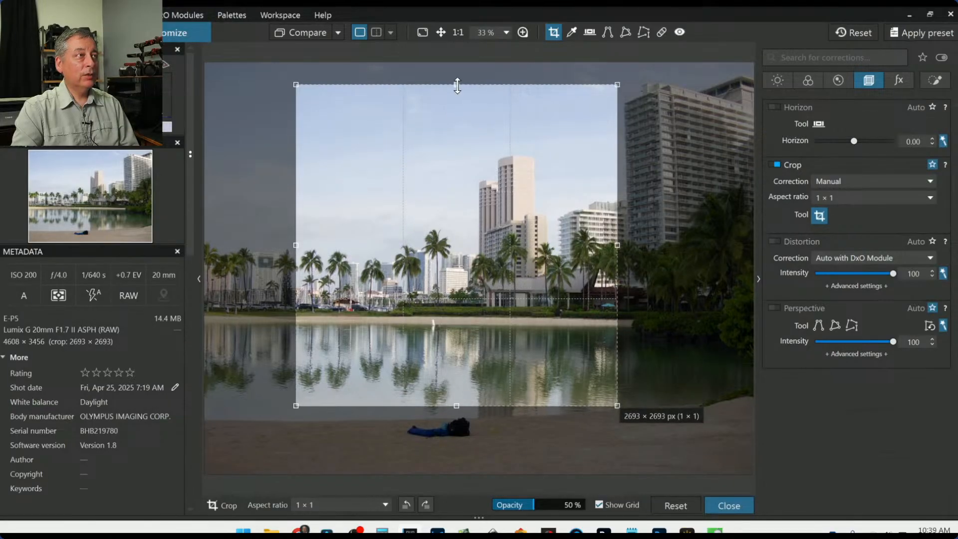
left_click_drag(456, 85, 459, 106)
left_click_drag(462, 153, 469, 151)
left_click_drag(466, 105, 466, 111)
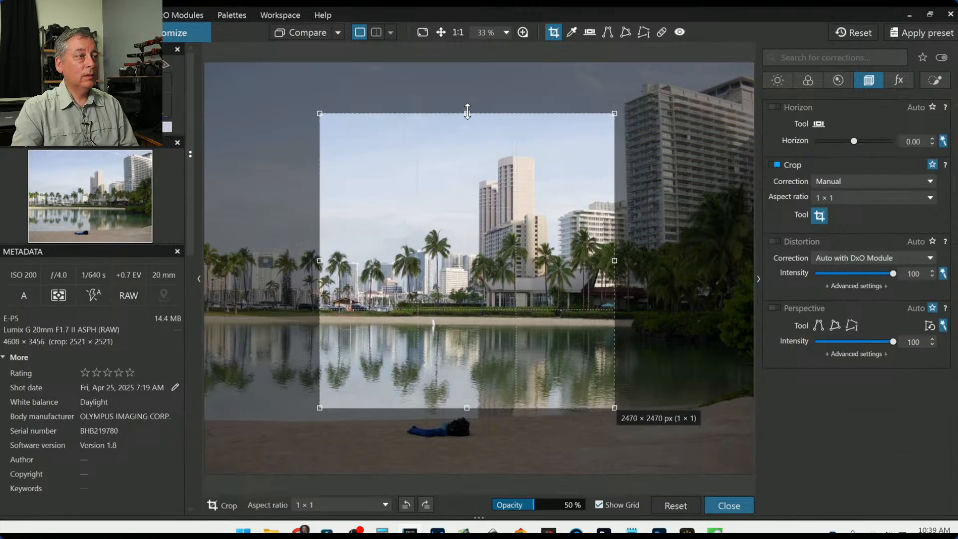
key("Return")
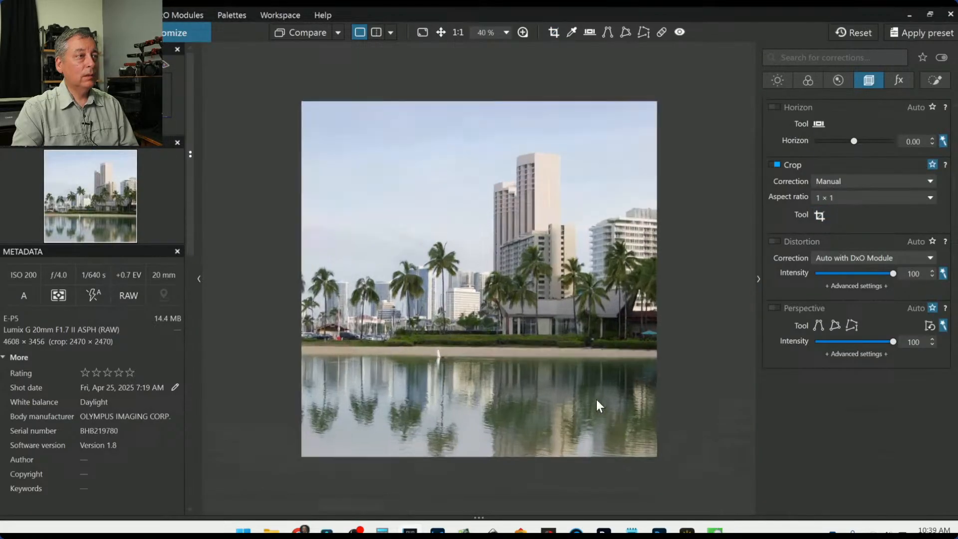
Step: Enable the Perspective correction for the cropped lagoon photo and open the crop's aspect ratio choices
left_click(773, 308)
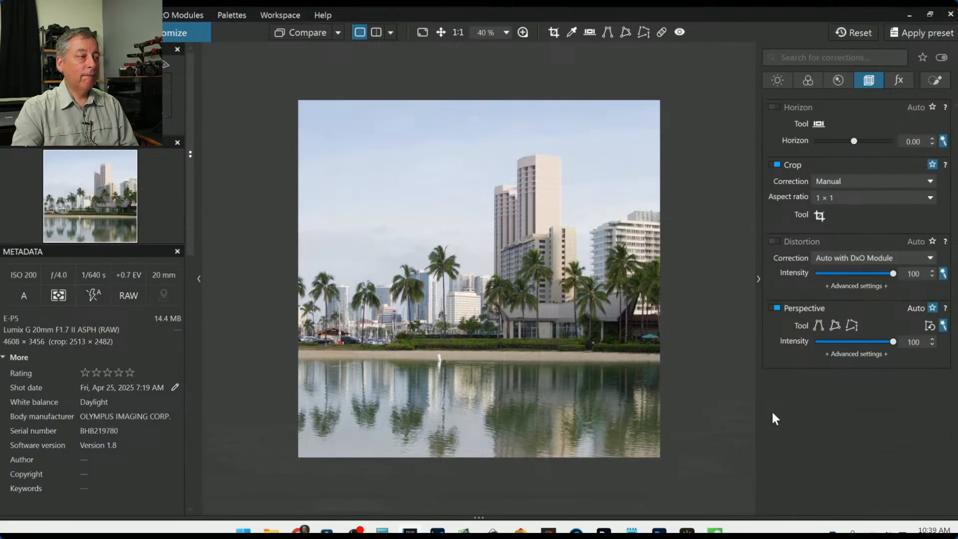
left_click(831, 199)
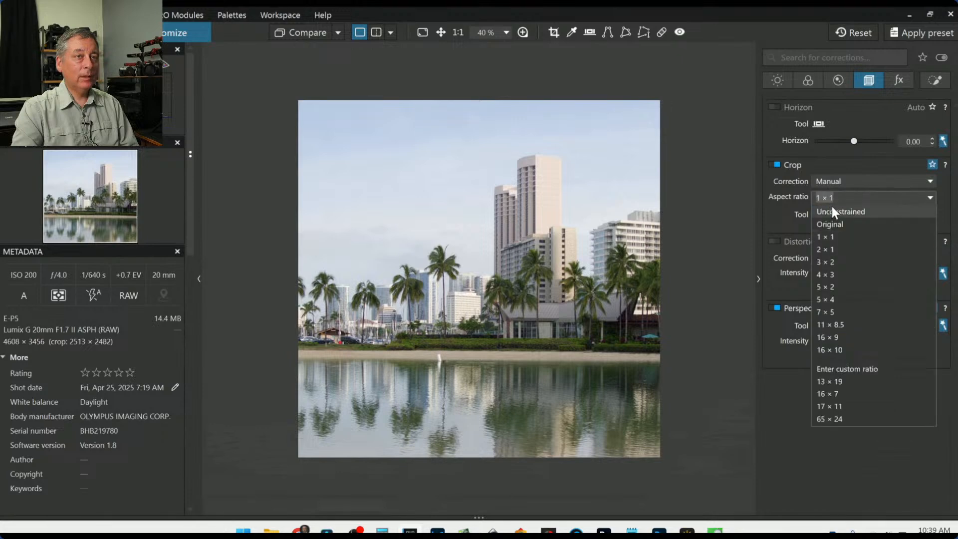
Step: Crop the photo at a 16 × 9 ratio to about 3475 × 1955 px, framing the skyline, beach and a strip of water
left_click(839, 332)
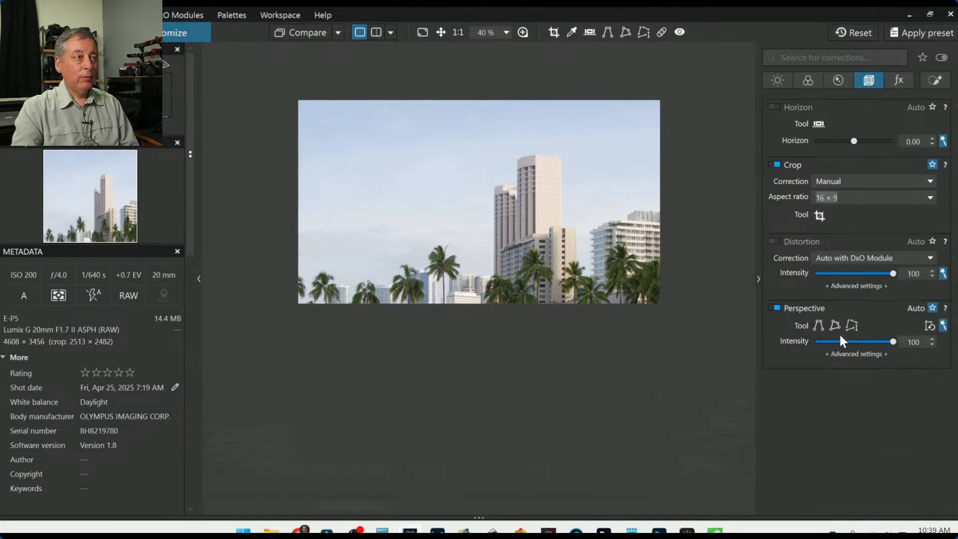
left_click(822, 212)
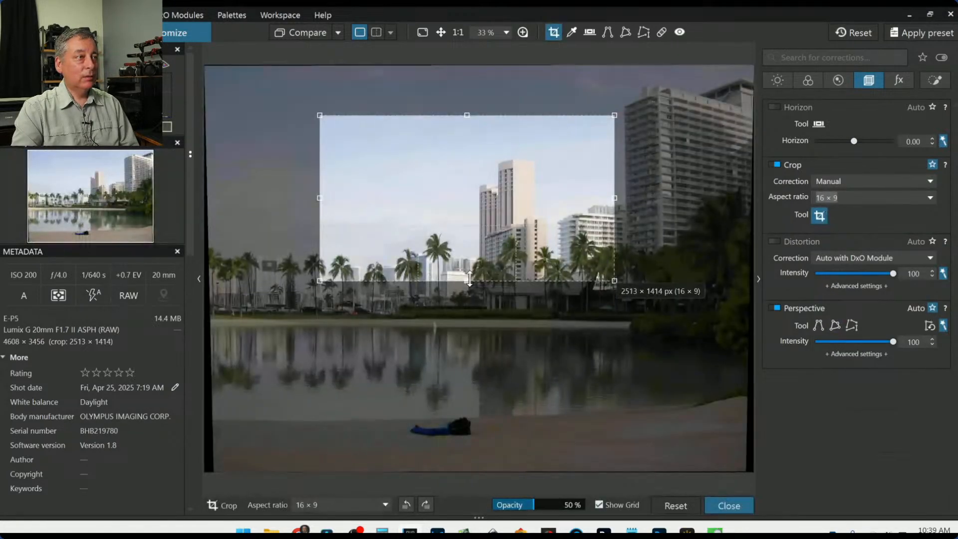
left_click_drag(467, 280, 467, 348)
left_click_drag(588, 290, 524, 292)
left_click_drag(619, 239, 616, 237)
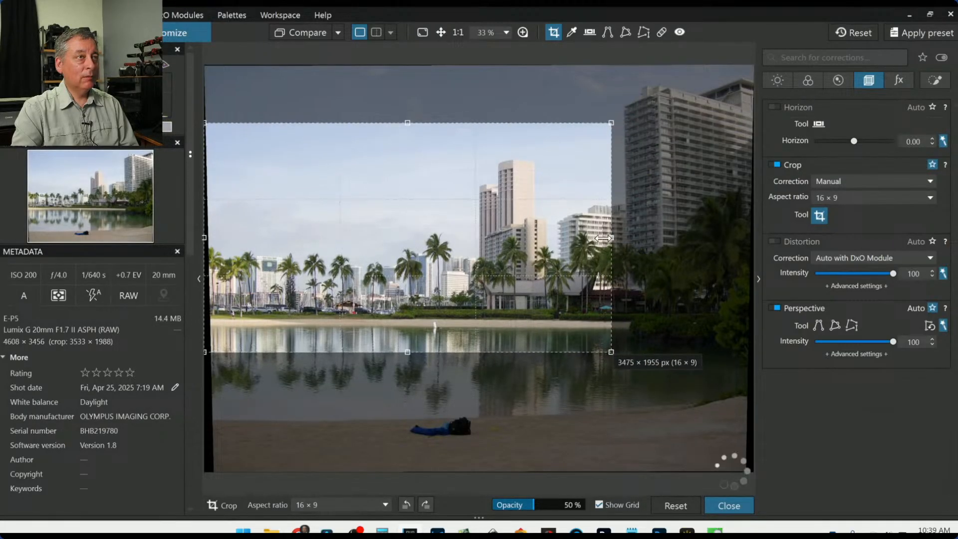
left_click_drag(515, 252, 525, 252)
key("Return")
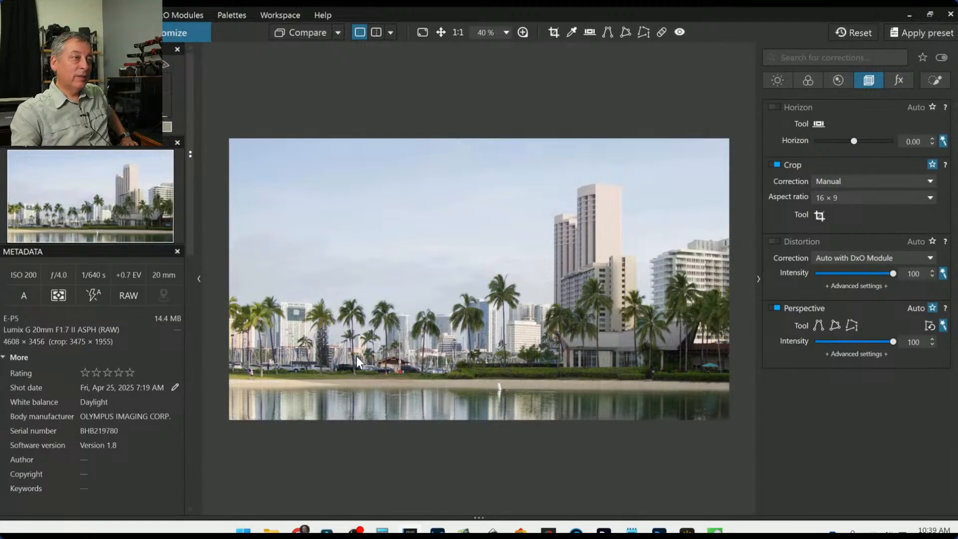
Step: Change the crop ratio to 5 × 4 and reframe it as a portrait crop of about 1864 × 2330 px around the towers
left_click(835, 198)
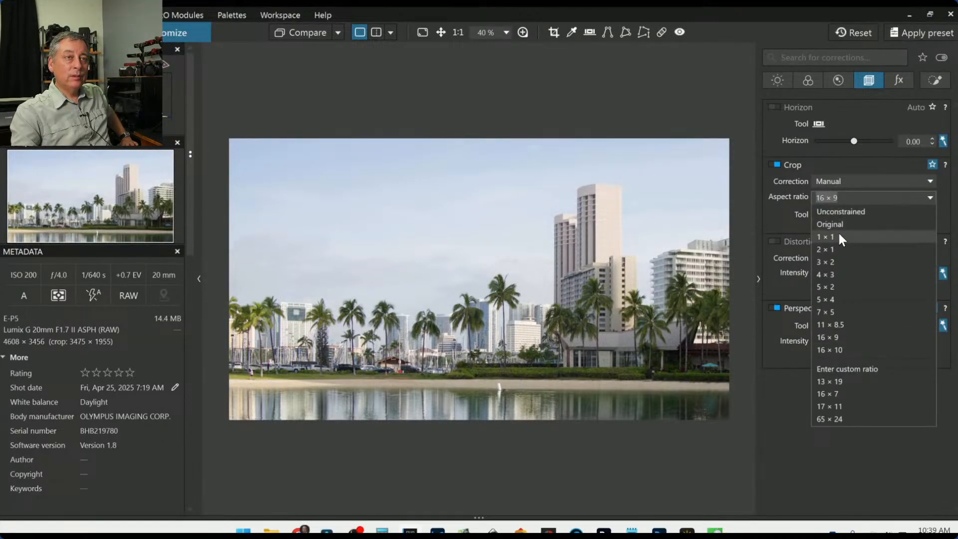
left_click(831, 298)
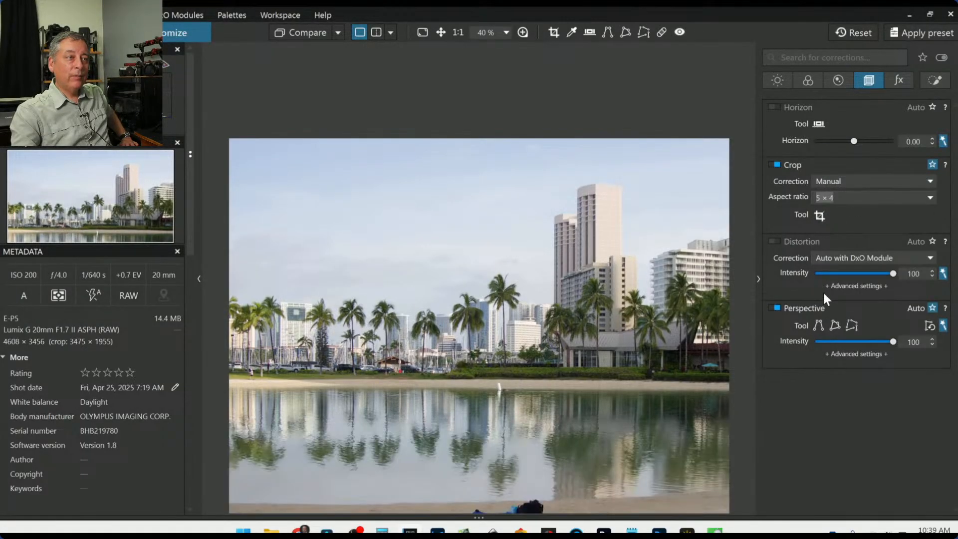
left_click(819, 215)
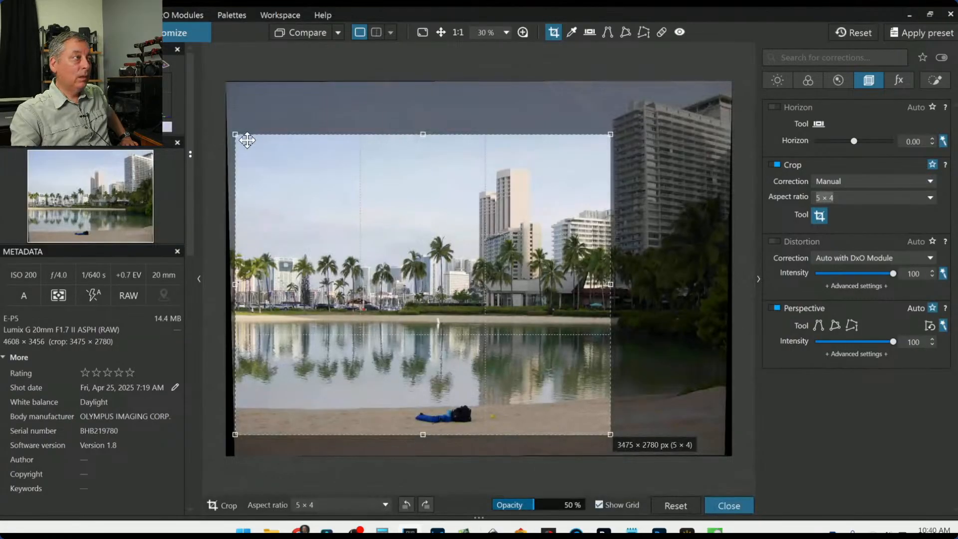
left_click_drag(247, 140, 456, 167)
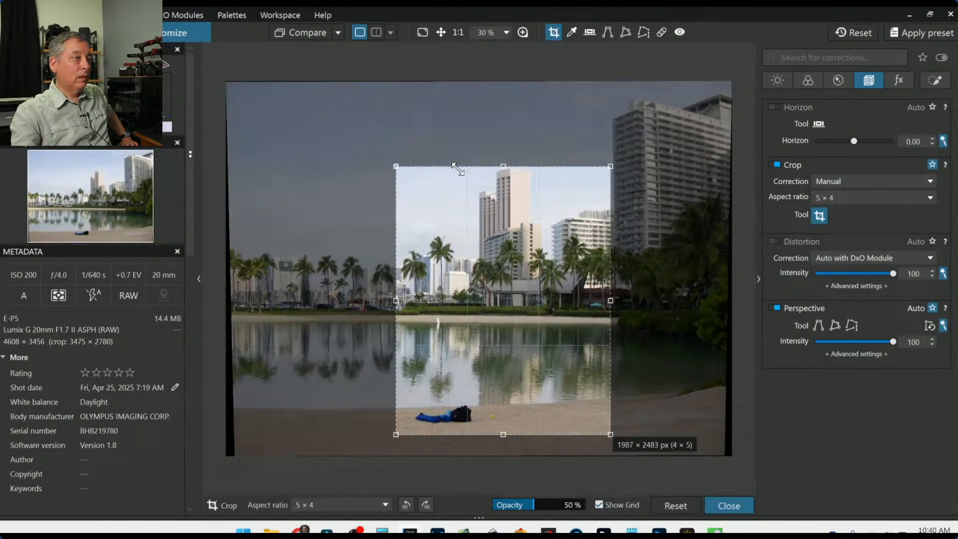
left_click_drag(572, 367, 568, 333)
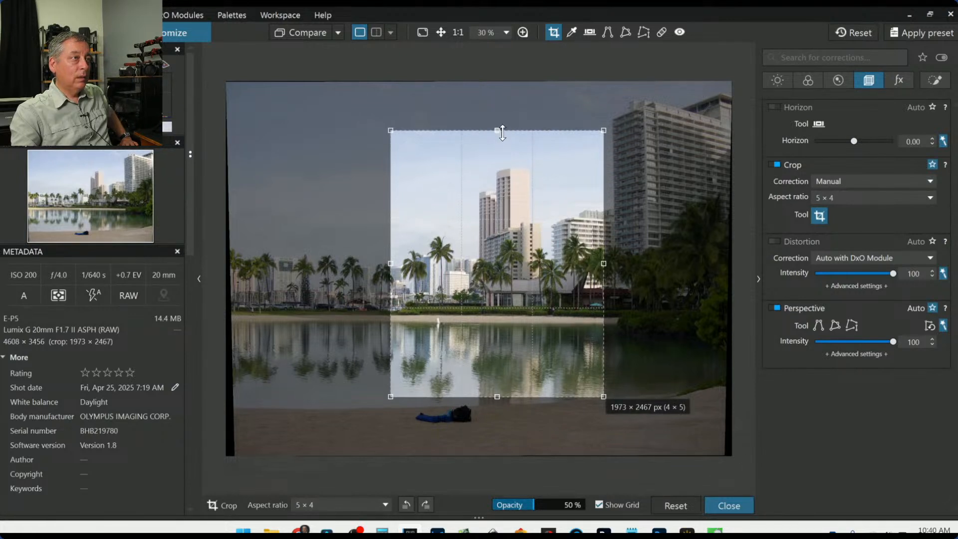
left_click_drag(498, 129, 496, 145)
left_click_drag(505, 178, 495, 178)
key("Return")
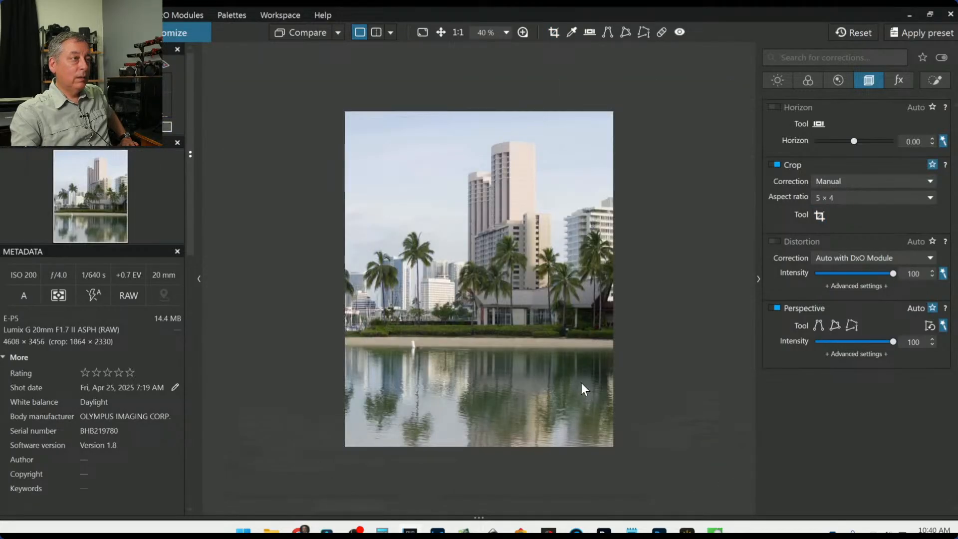
Step: Extend the portrait crop slightly downward over the water to about 1884 × 2355 px
left_click(818, 216)
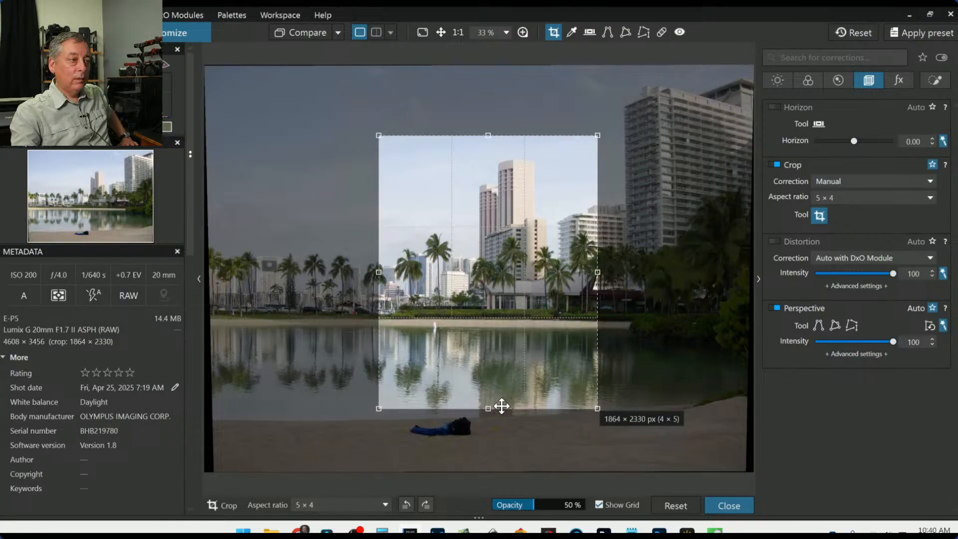
left_click_drag(488, 412, 487, 416)
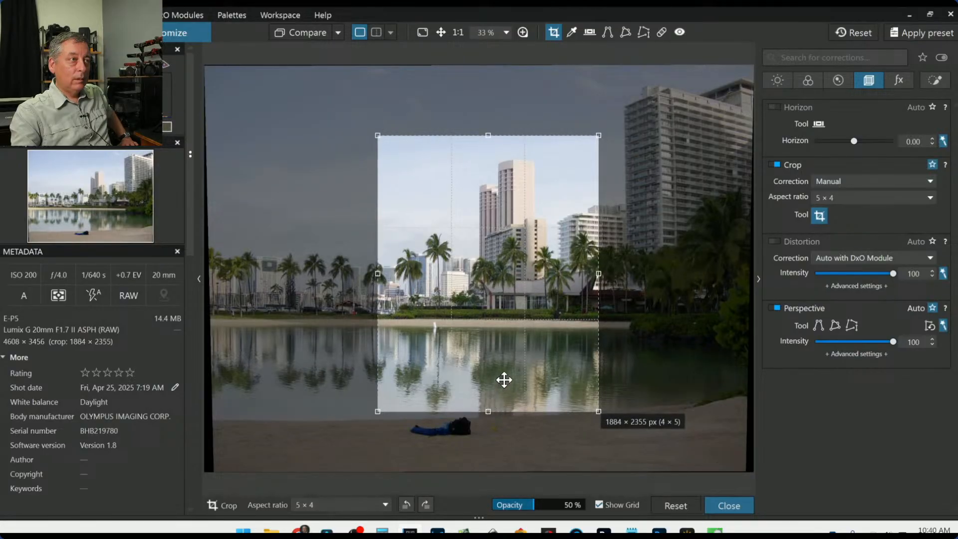
key("Return")
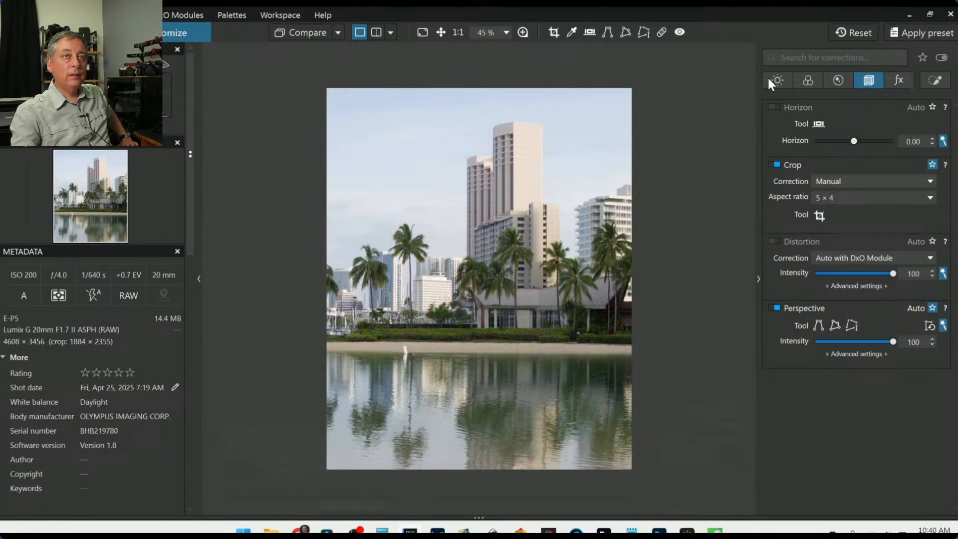
Step: Add a control line local adjustment over the sky, positioned just above the palm trees, with Luma selectivity set to 60
left_click(935, 79)
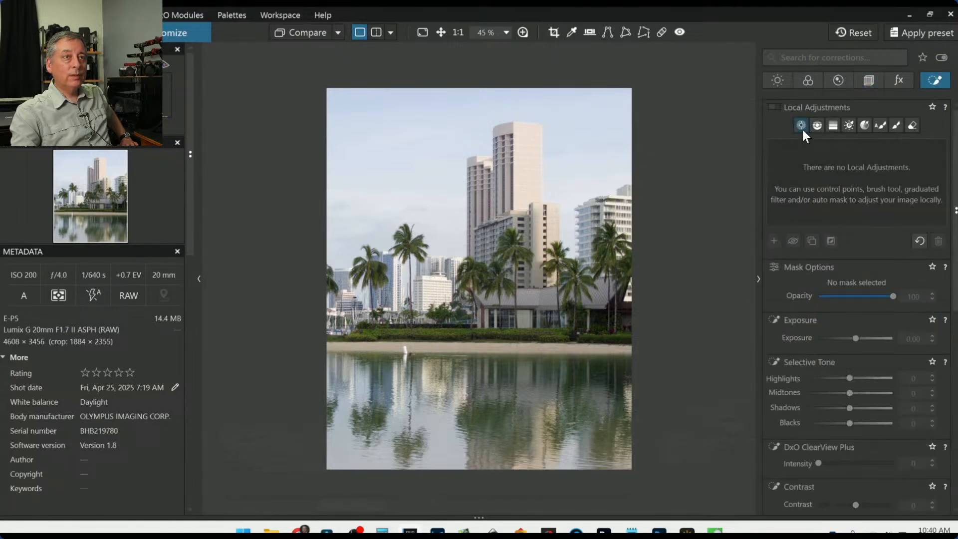
left_click(817, 125)
left_click_drag(407, 176, 402, 347)
left_click_drag(407, 176, 407, 221)
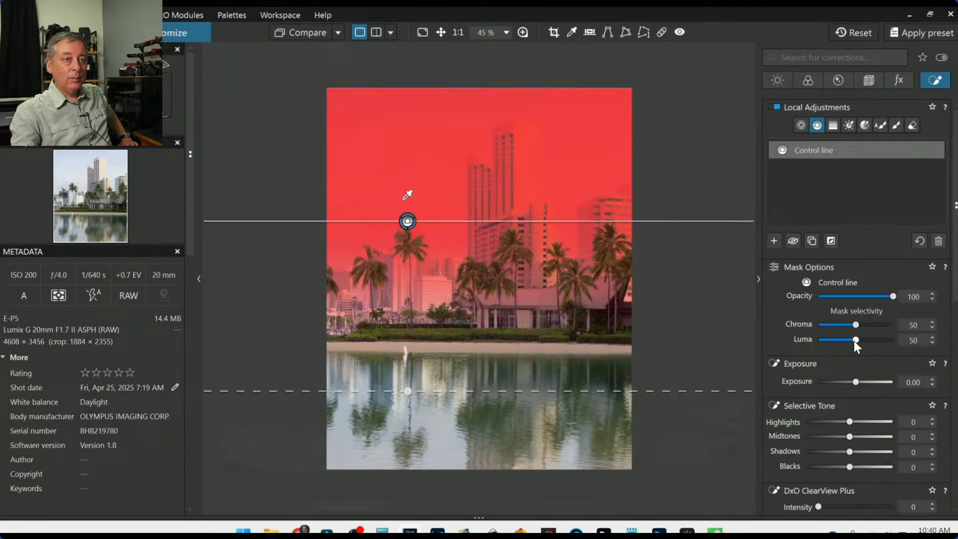
scroll(854, 340, "up", 1)
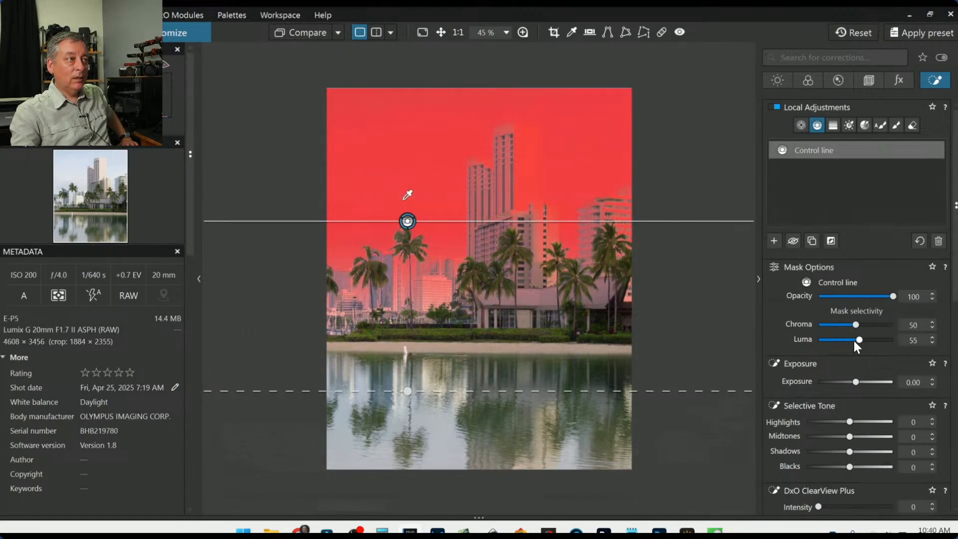
scroll(854, 340, "up", 1)
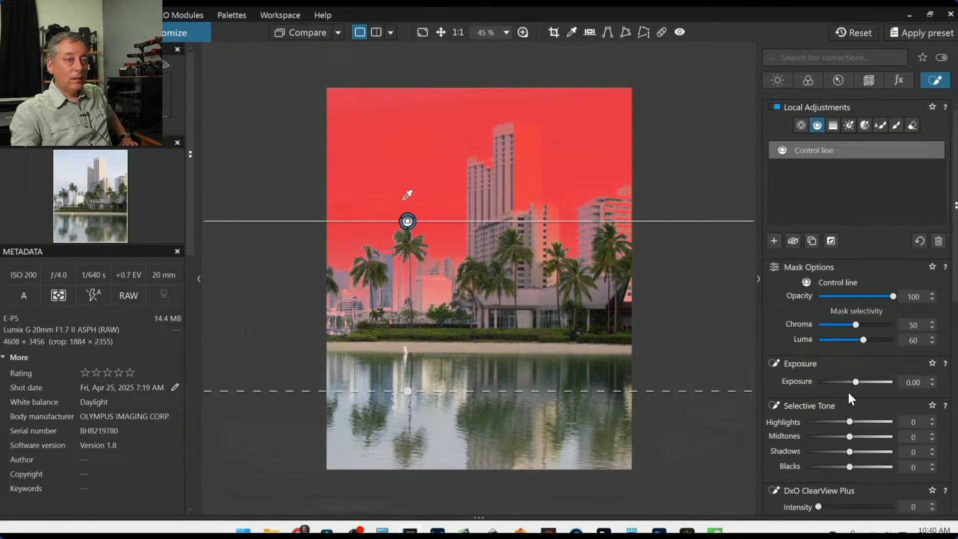
Step: Set the sky mask's Highlights to -50, DxO ClearView Plus intensity to 32 and Microcontrast to 52
left_click(838, 423)
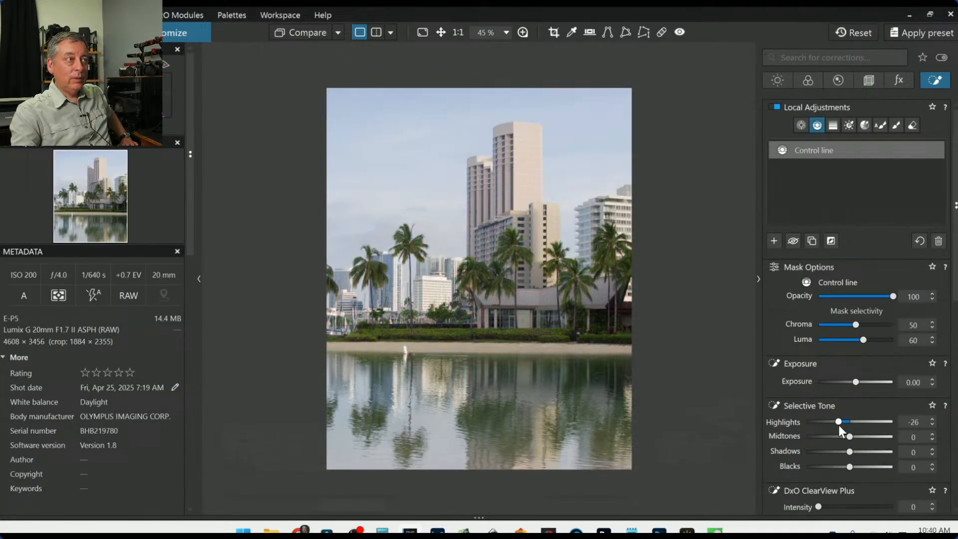
left_click_drag(838, 425, 875, 446)
scroll(798, 419, "down", 1)
scroll(813, 434, "down", 2)
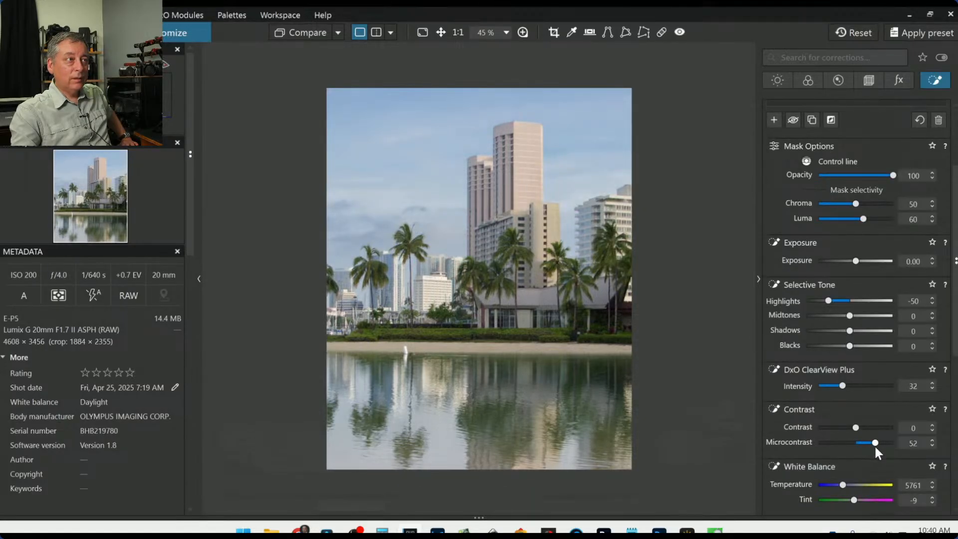
Step: Set the sky mask's Highlights to -45, reset them to compare the sky, and restore -45
left_click_drag(827, 300, 831, 300)
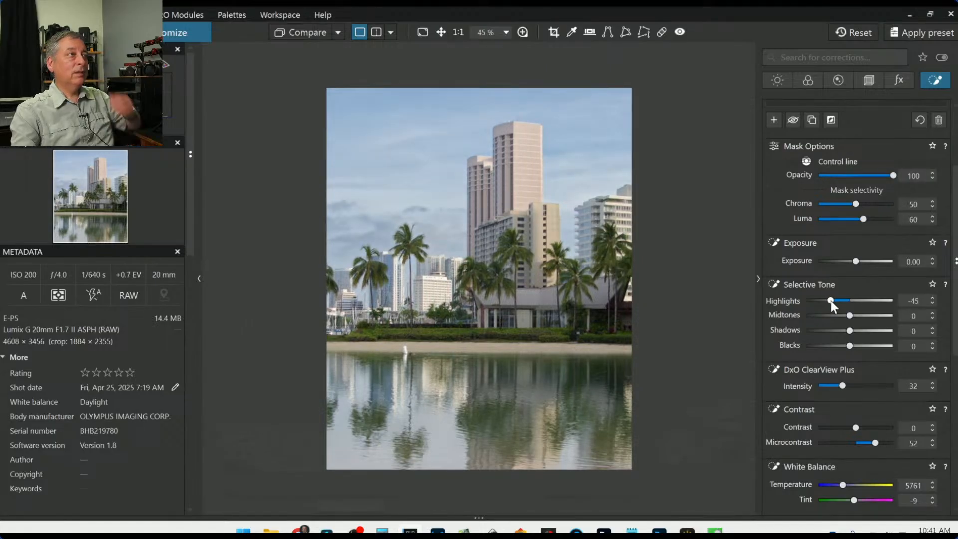
double_click(830, 301)
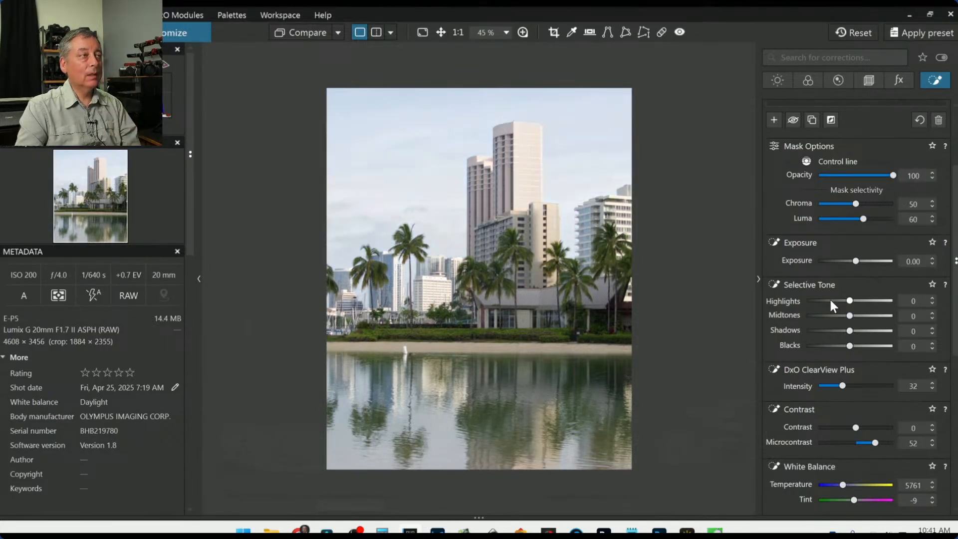
left_click(829, 299)
left_click(829, 297)
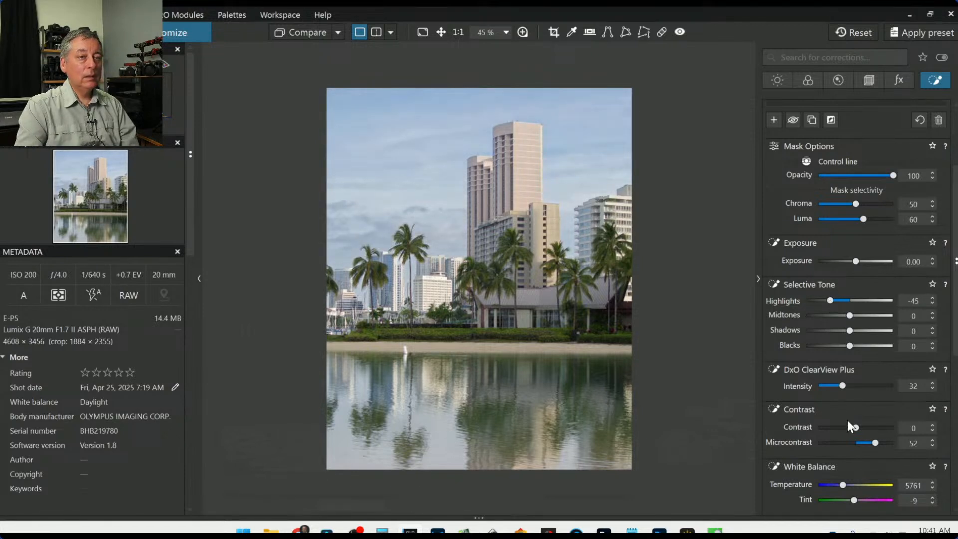
Step: Set the sky mask's Contrast to 28 and Highlights to -52
left_click_drag(856, 427, 890, 427)
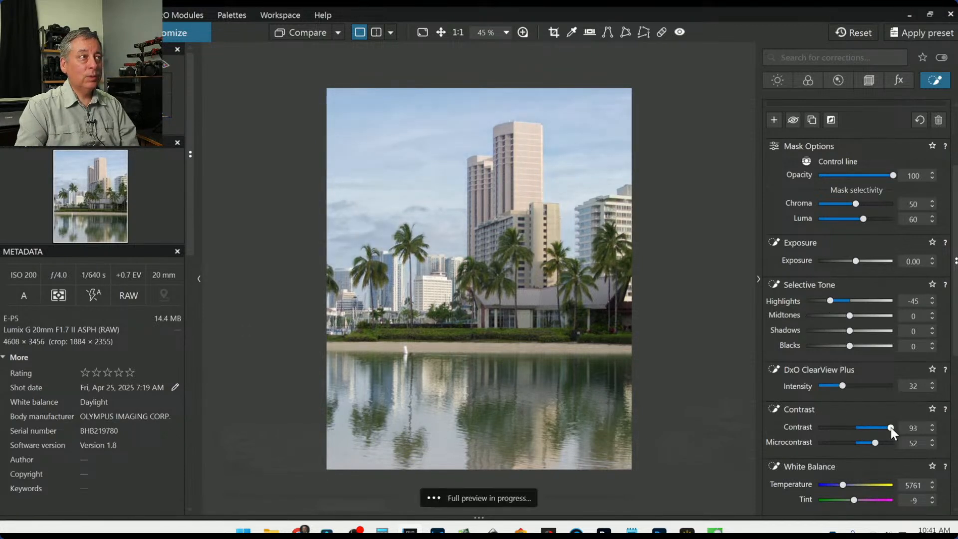
left_click_drag(828, 301, 825, 300)
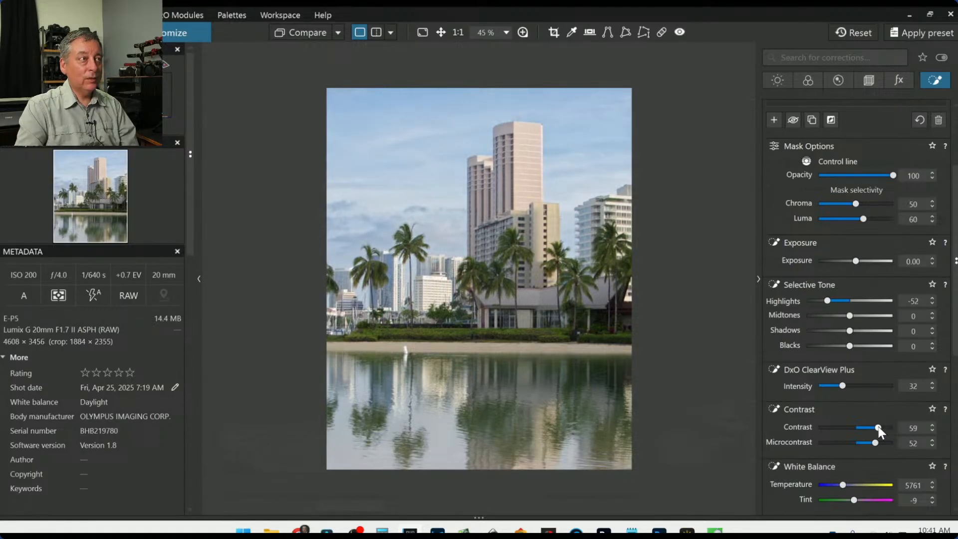
left_click_drag(890, 427, 872, 427)
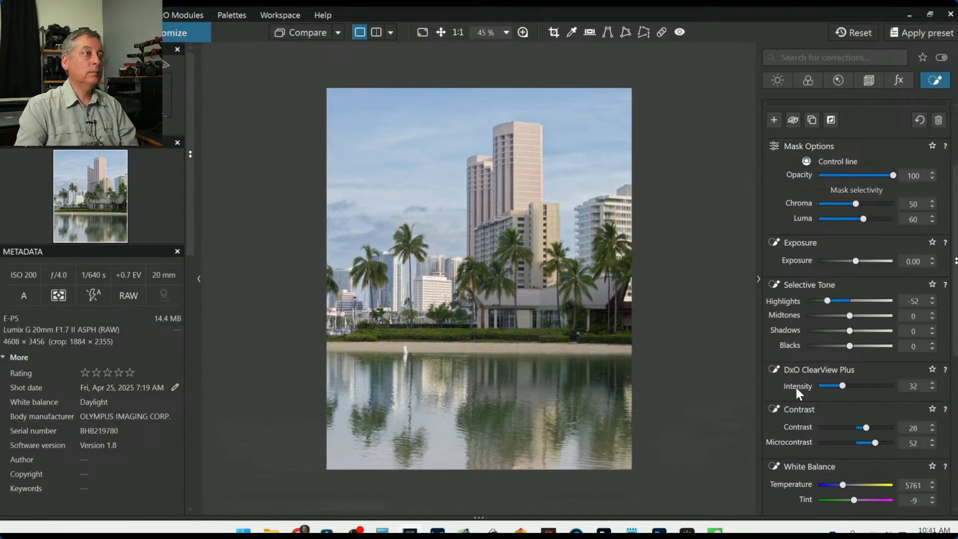
Step: Warm the sky mask's white balance by setting Temperature to 6261 and Tint to 1
scroll(813, 417, "down", 3)
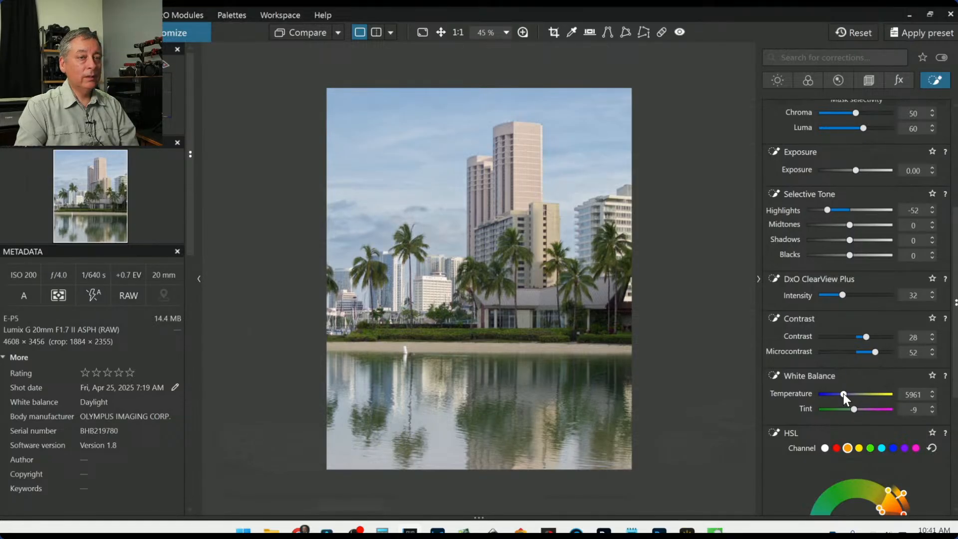
scroll(843, 393, "up", 1)
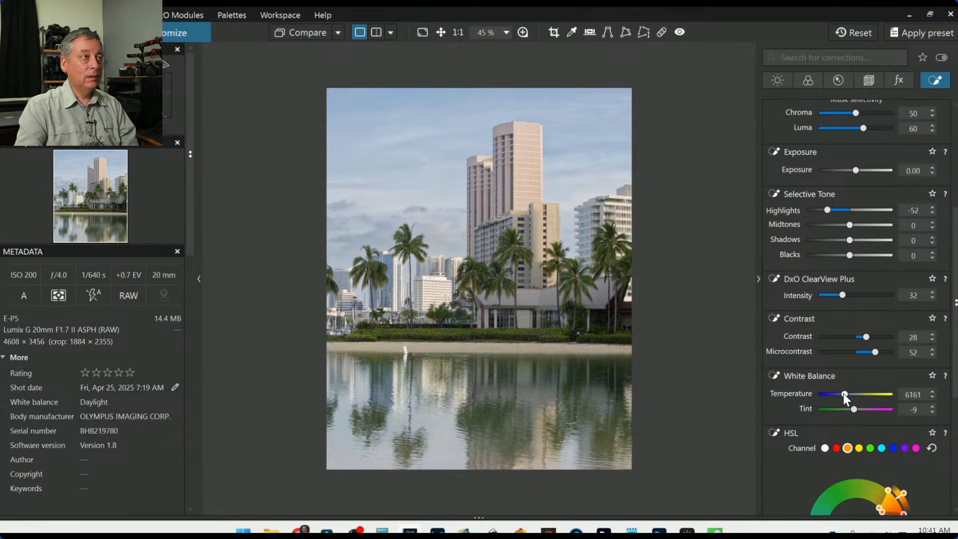
left_click(843, 393)
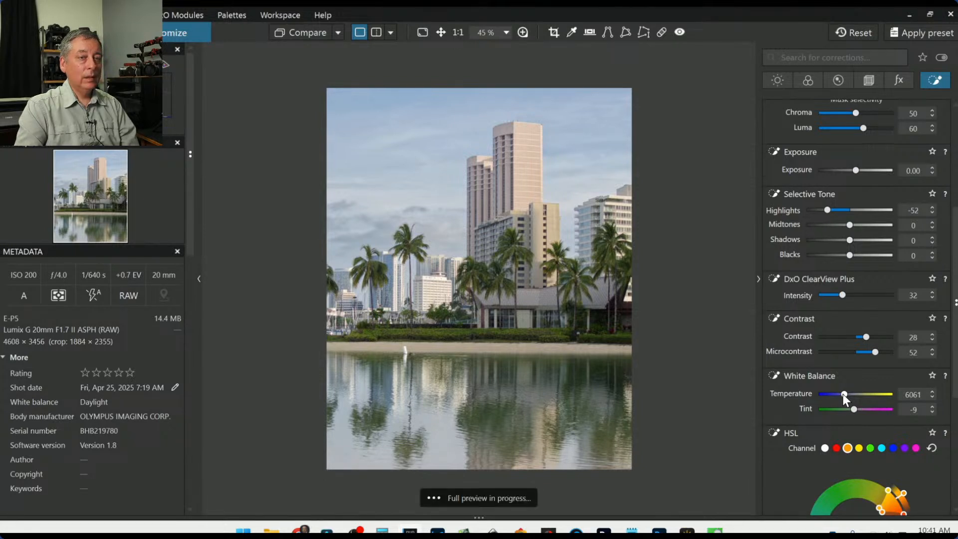
left_click(845, 394)
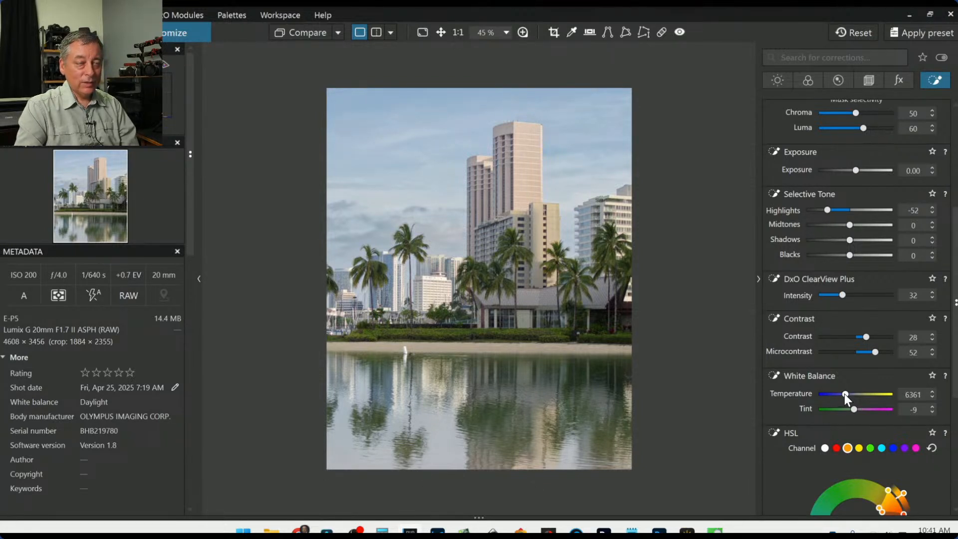
left_click(844, 394)
mouse_move(690, 355)
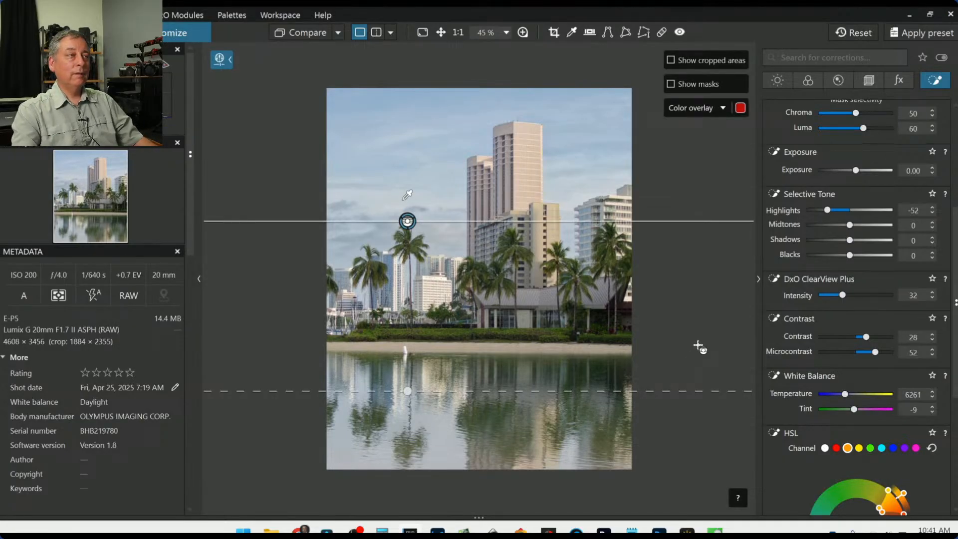
left_click(854, 409)
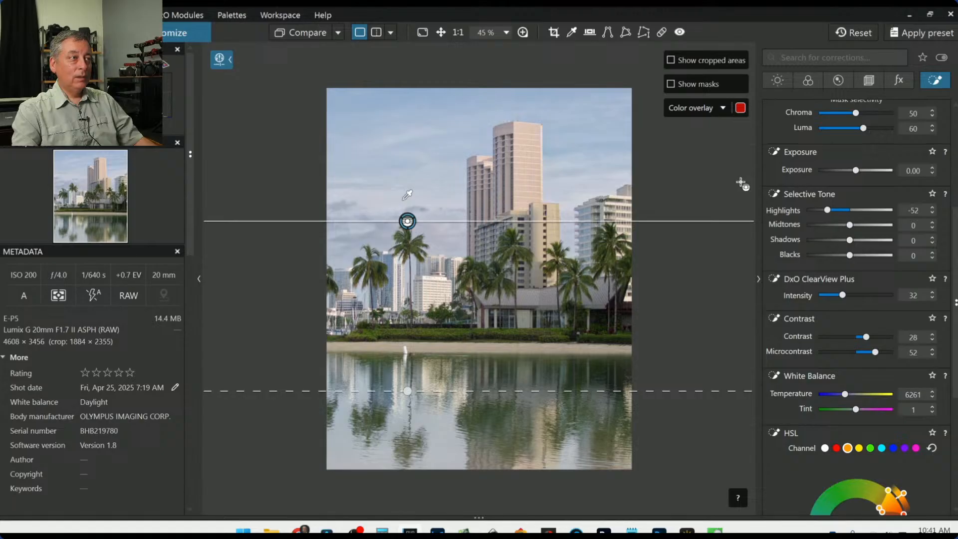
Step: Add a second control line mask over the water below the beach and set its DxO ClearView Plus intensity to 51
scroll(823, 150, "up", 4)
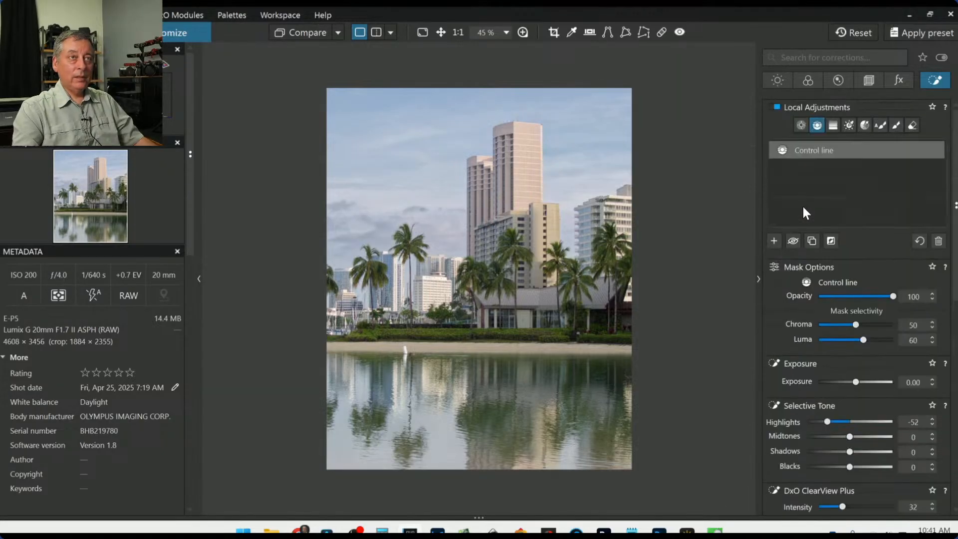
left_click(774, 241)
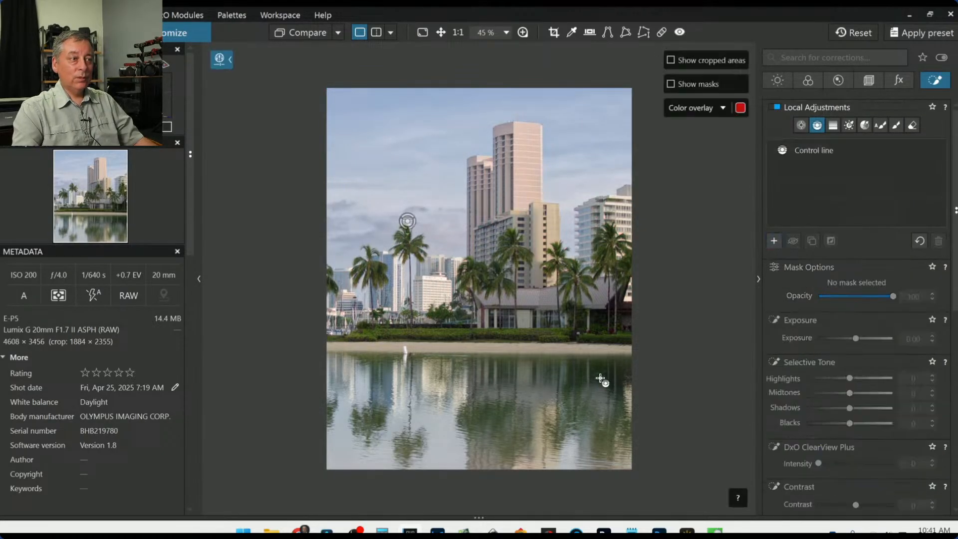
left_click_drag(517, 382, 518, 341)
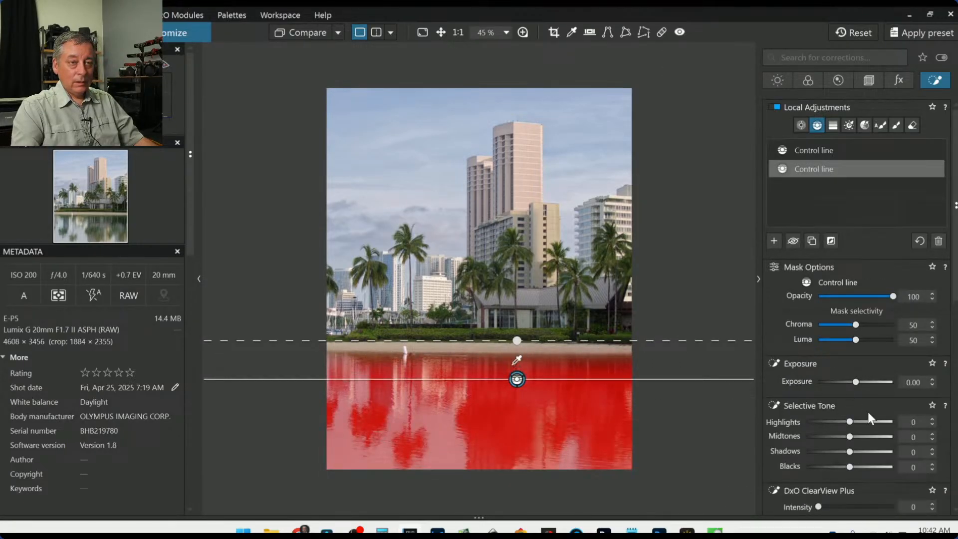
scroll(876, 451, "down", 3)
left_click_drag(818, 385, 856, 385)
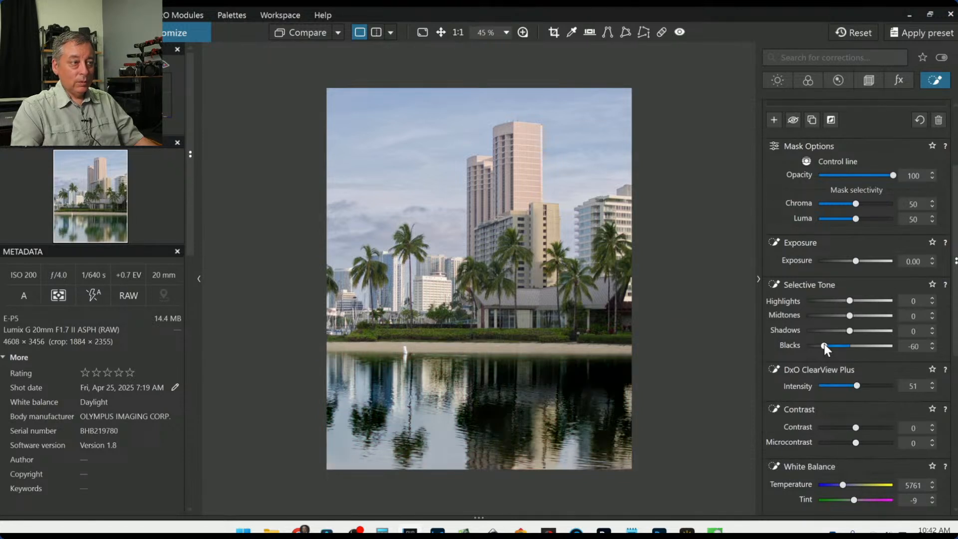
Step: Set the water mask's Blacks to -18 and Highlights to -21, and warm its white balance Temperature to 6061
left_click_drag(824, 343, 842, 346)
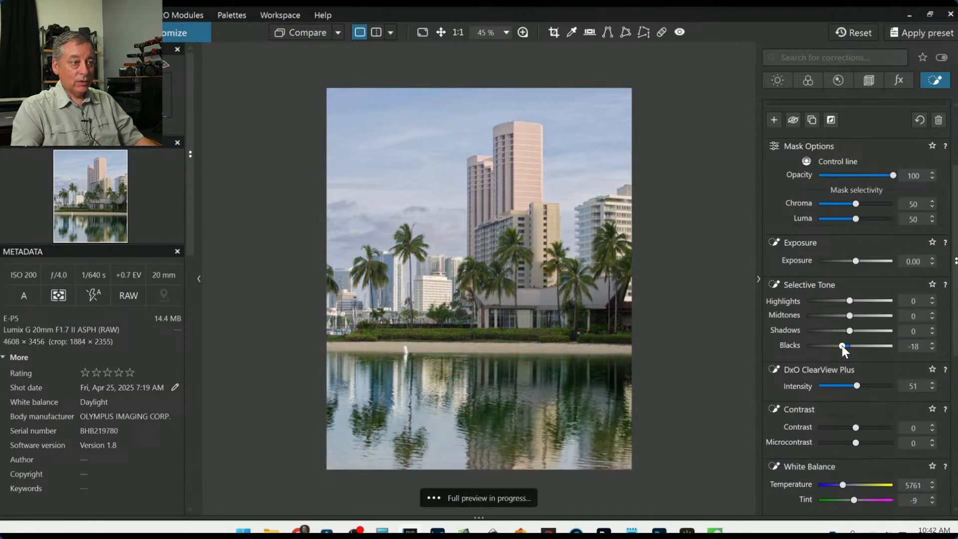
left_click(841, 300)
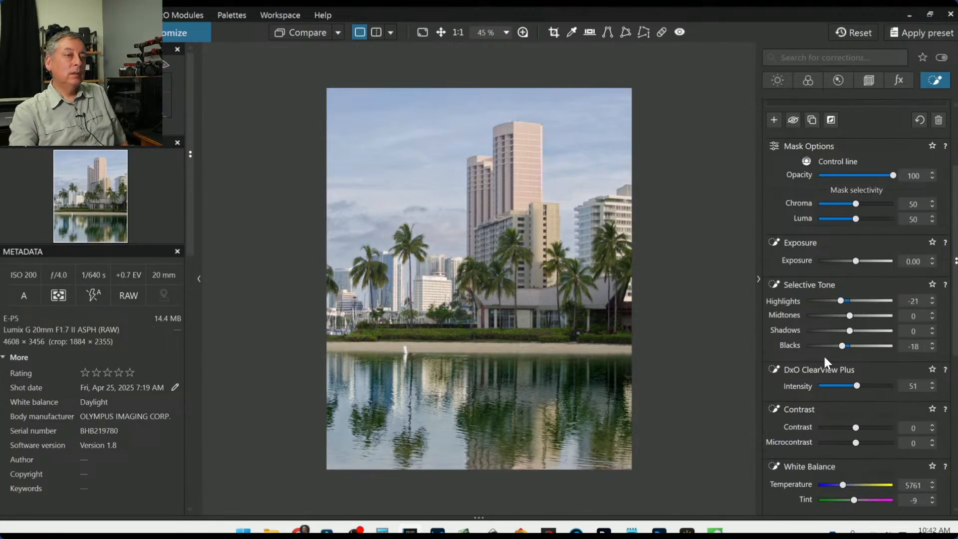
scroll(823, 355, "down", 2)
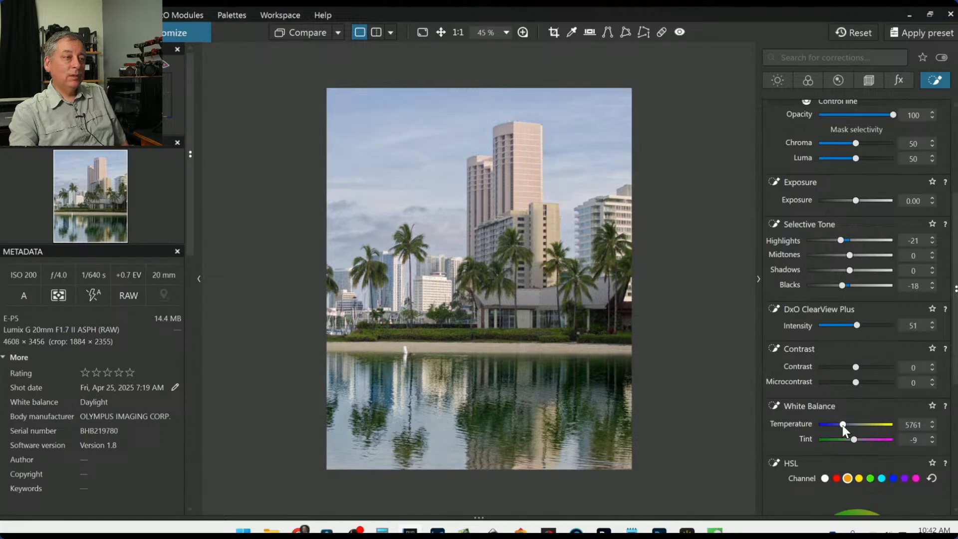
mouse_move(842, 425)
left_mouse_down()
mouse_move(834, 426)
mouse_move(843, 426)
left_mouse_up()
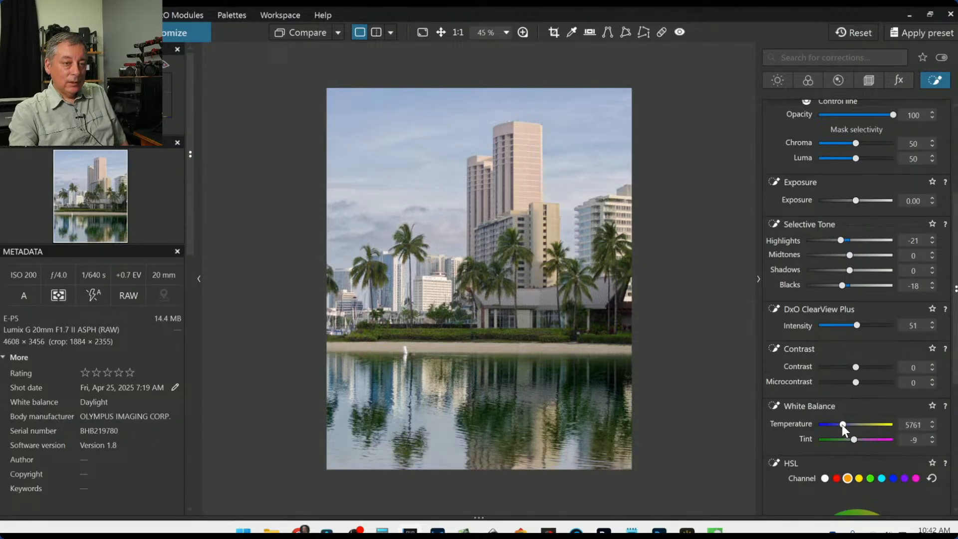
left_click_drag(843, 424, 844, 424)
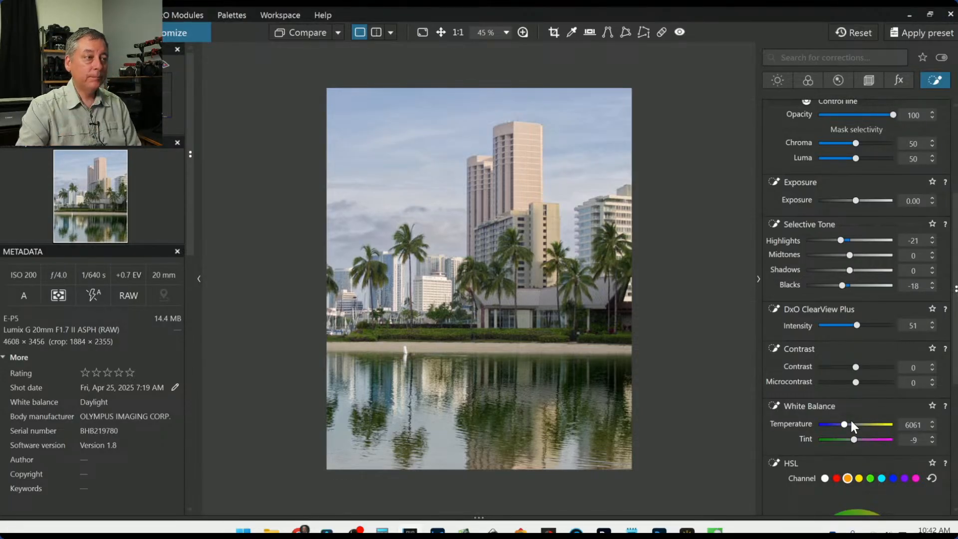
Step: Set the water mask's Highlights to -53, Blacks to -26, Contrast to -27 and Microcontrast to -11
mouse_move(838, 241)
left_mouse_down()
mouse_move(822, 241)
mouse_move(832, 247)
left_mouse_up()
left_click_drag(840, 286, 839, 286)
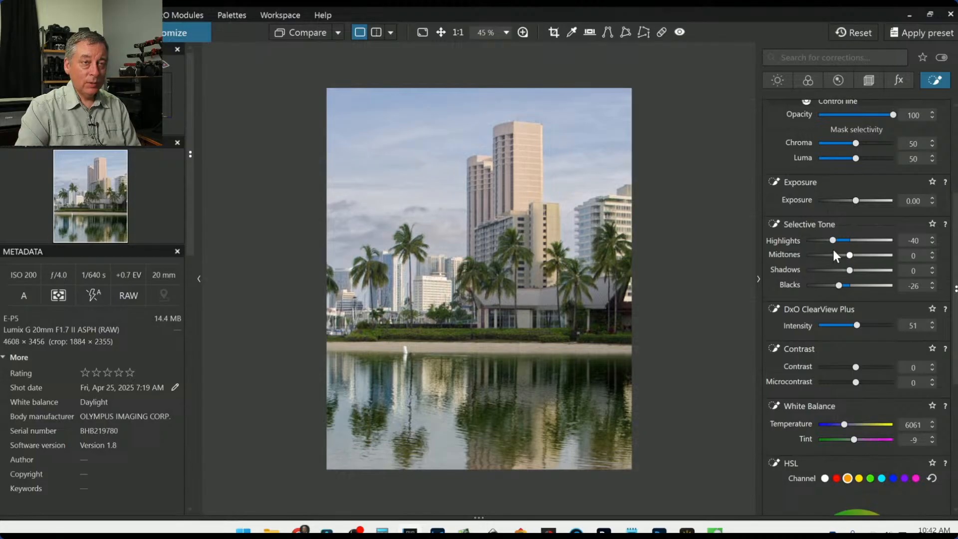
left_click_drag(833, 241, 827, 242)
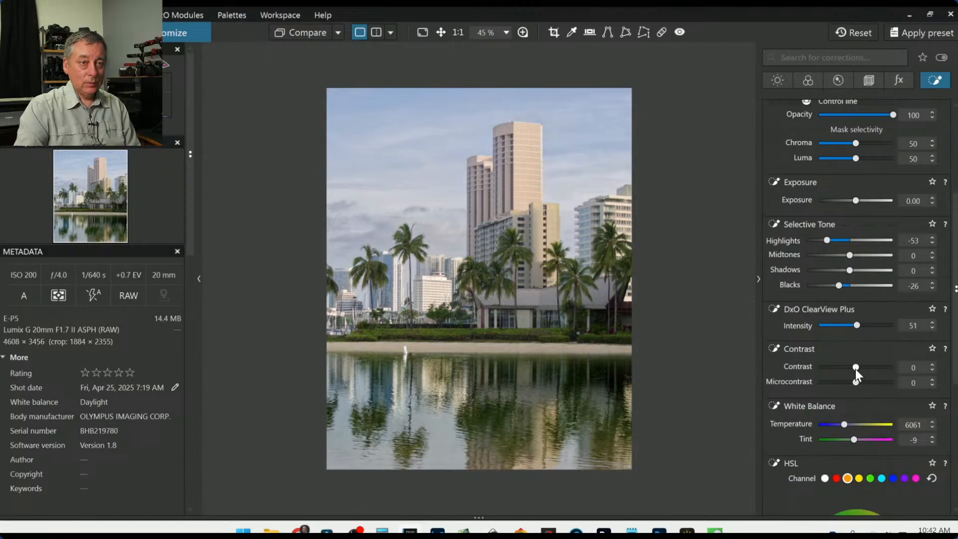
mouse_move(855, 368)
left_mouse_down()
mouse_move(818, 367)
mouse_move(842, 367)
mouse_move(851, 381)
mouse_move(845, 366)
left_mouse_up()
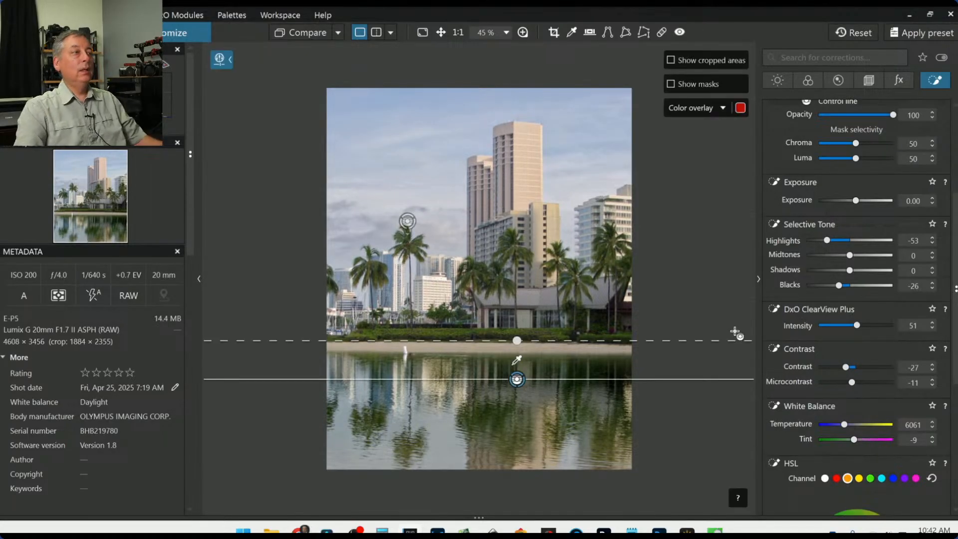
Step: Add a control point mask on the tall tower's sunlit face, shrink its radius to the tower, and set Chroma selectivity to 65
scroll(815, 267, "up", 3)
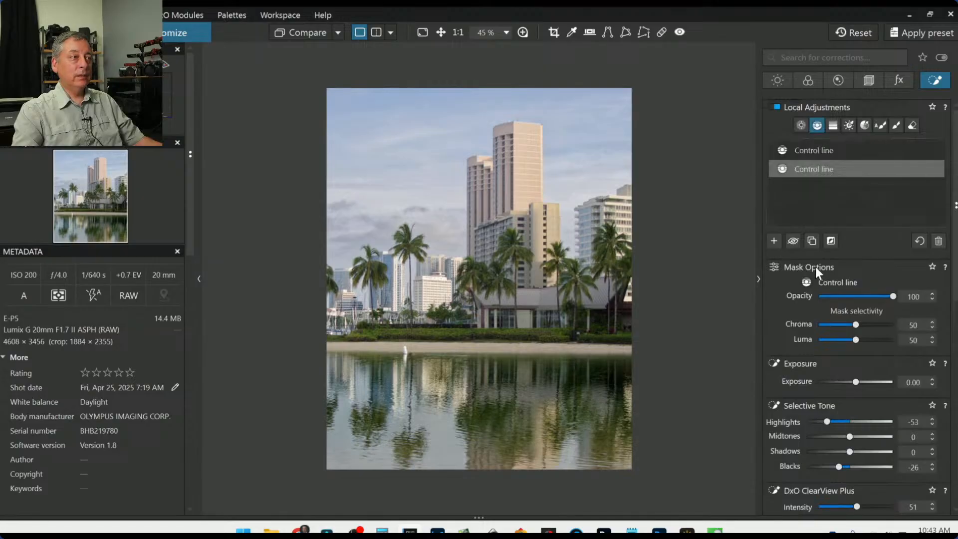
left_click(773, 241)
left_click(531, 184)
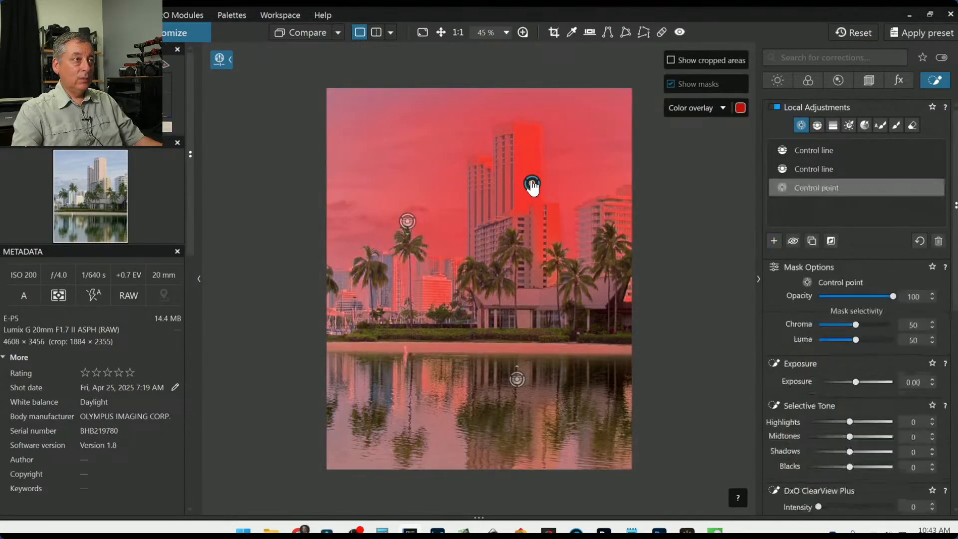
scroll(522, 193, "down", 3)
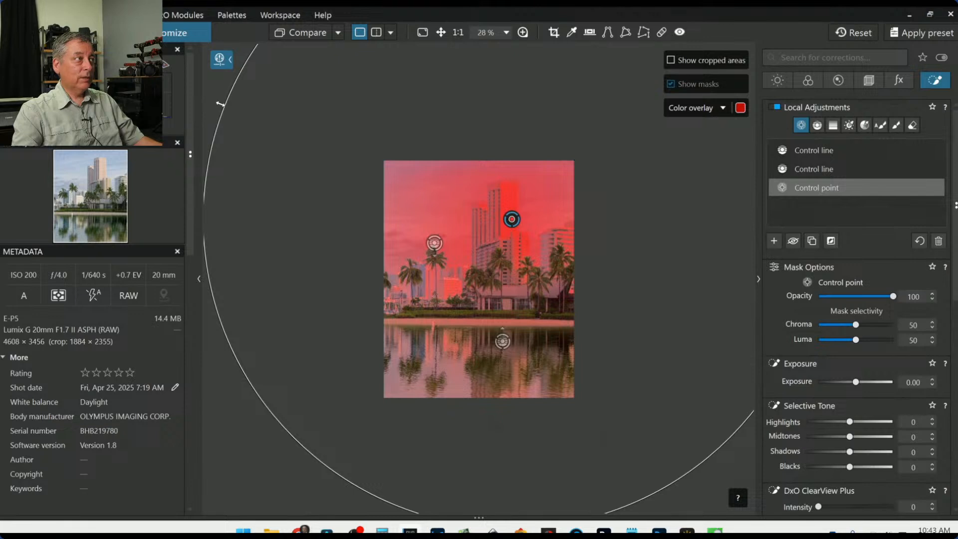
left_click_drag(220, 103, 510, 207)
scroll(537, 298, "up", 1)
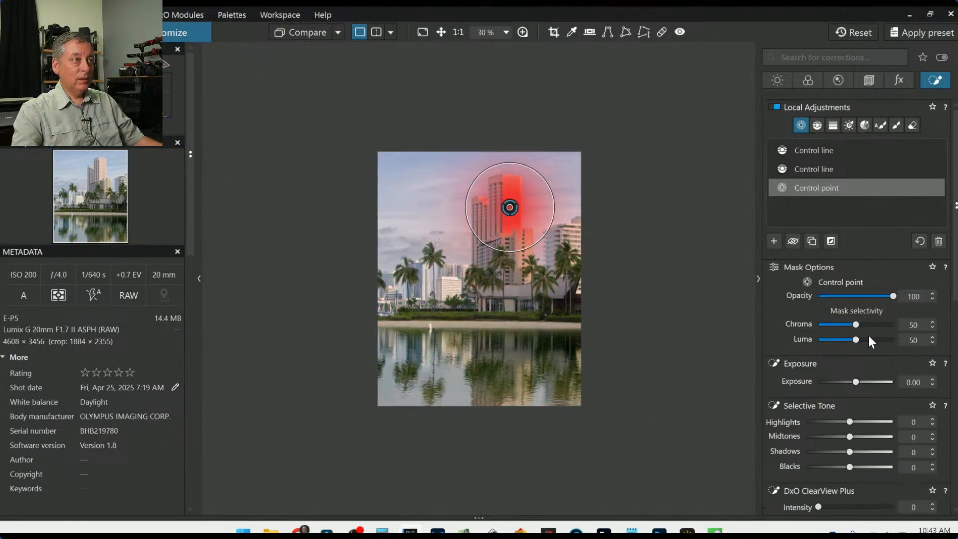
scroll(855, 326, "up", 5)
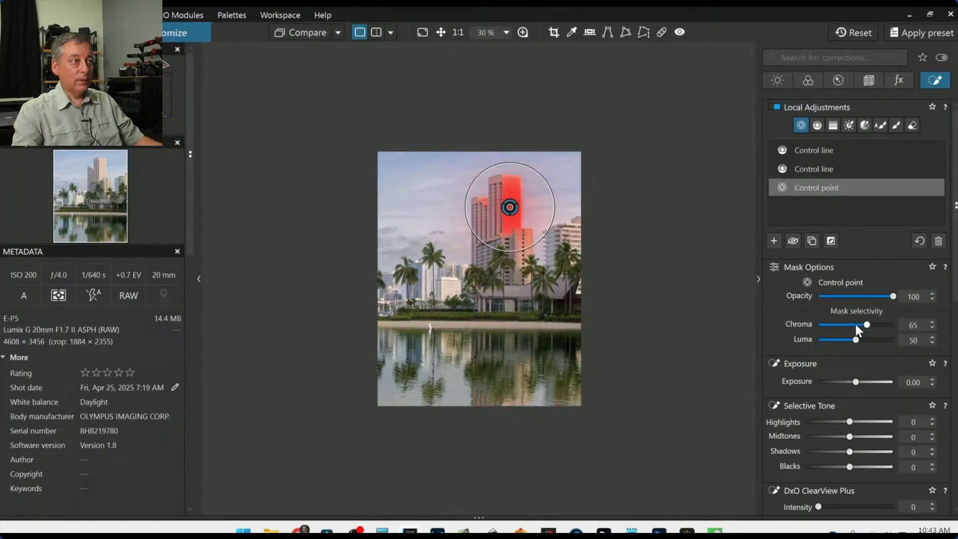
Step: Warm the tower control point mask by setting its white balance Temperature to 6561
scroll(861, 417, "down", 4)
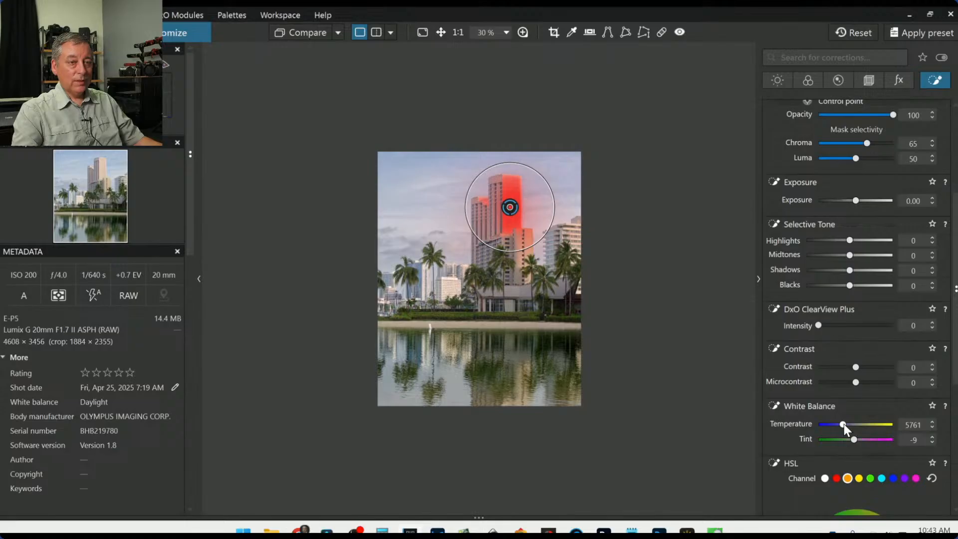
scroll(843, 423, "up", 2)
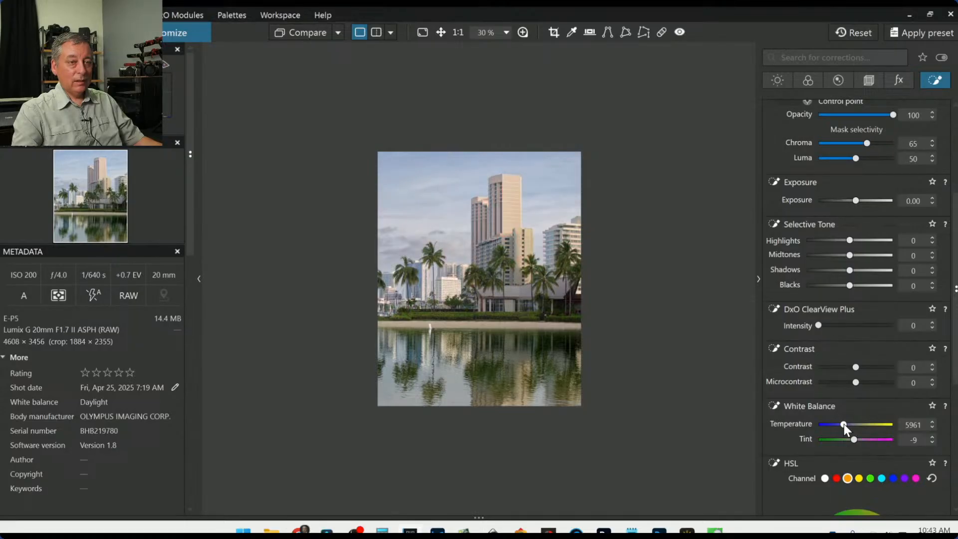
scroll(843, 424, "up", 2)
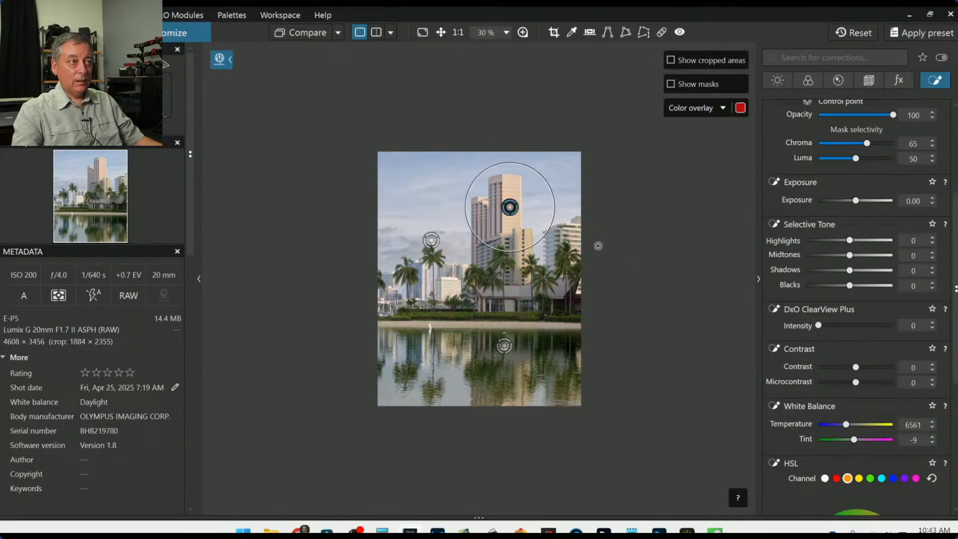
Step: Extend the warming mask with smaller control points on the white high-rise, the lower tower block and the distant white building
left_click(578, 234)
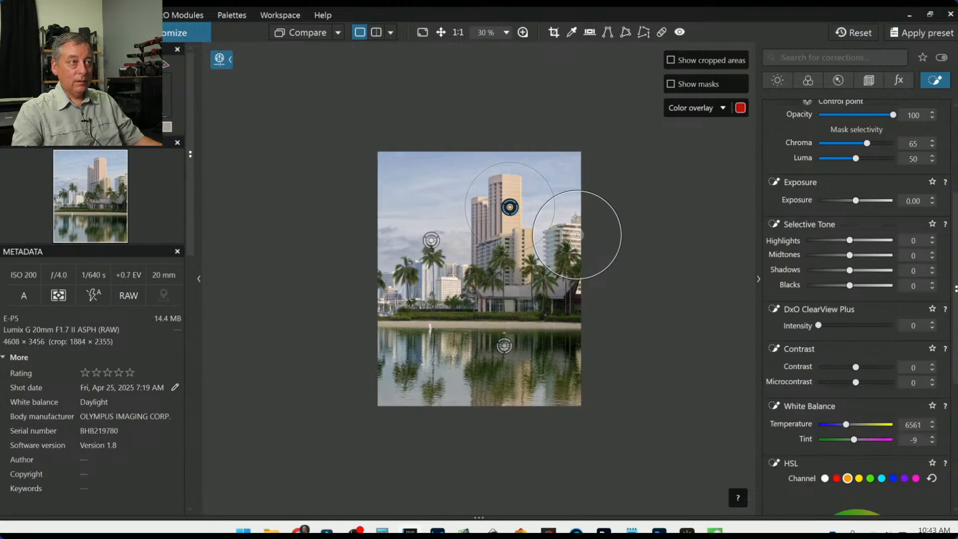
left_click_drag(573, 190, 575, 209)
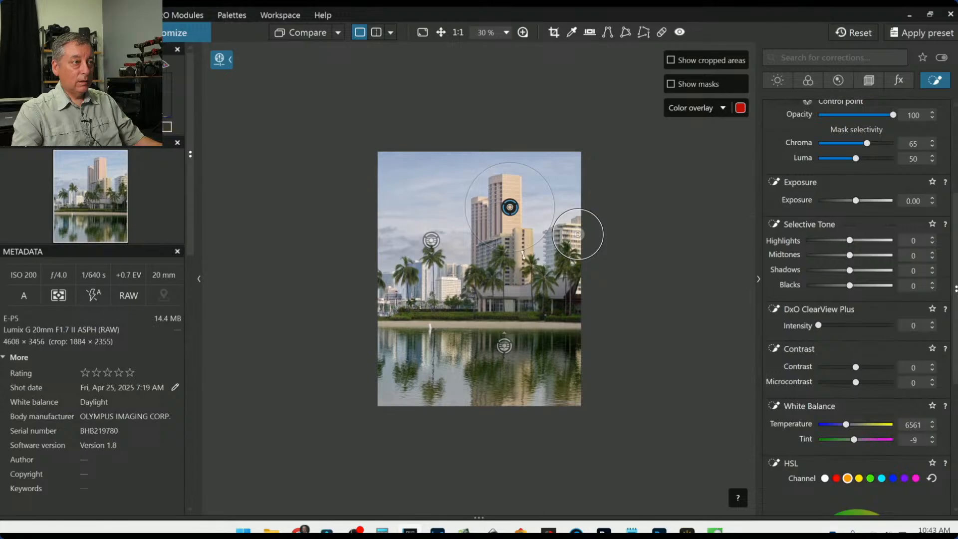
left_click(519, 258)
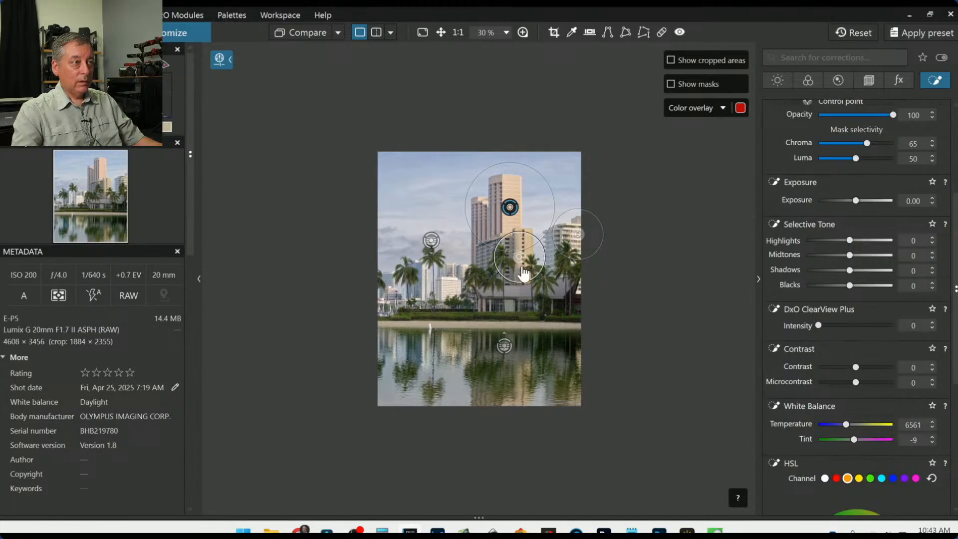
left_click(452, 288)
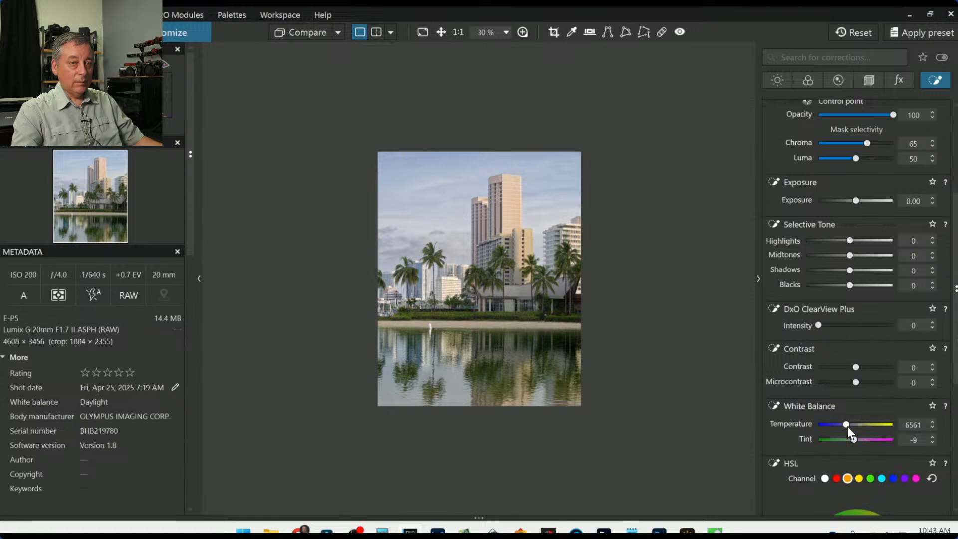
Step: Set the building mask's Temperature to 8003 and Tint to 1, and extend it with control points over the distant skyline
left_click_drag(847, 426, 851, 426)
left_click_drag(850, 439, 857, 440)
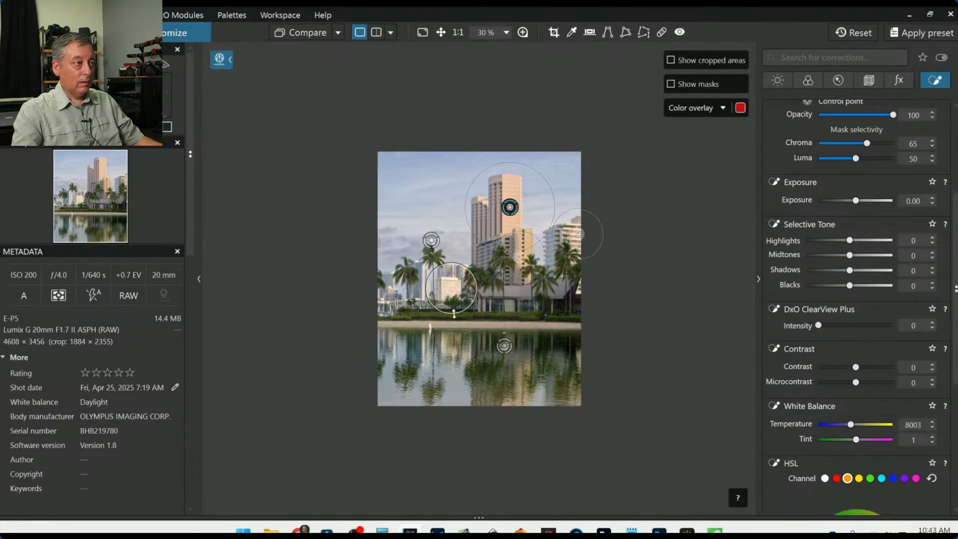
left_click(420, 290)
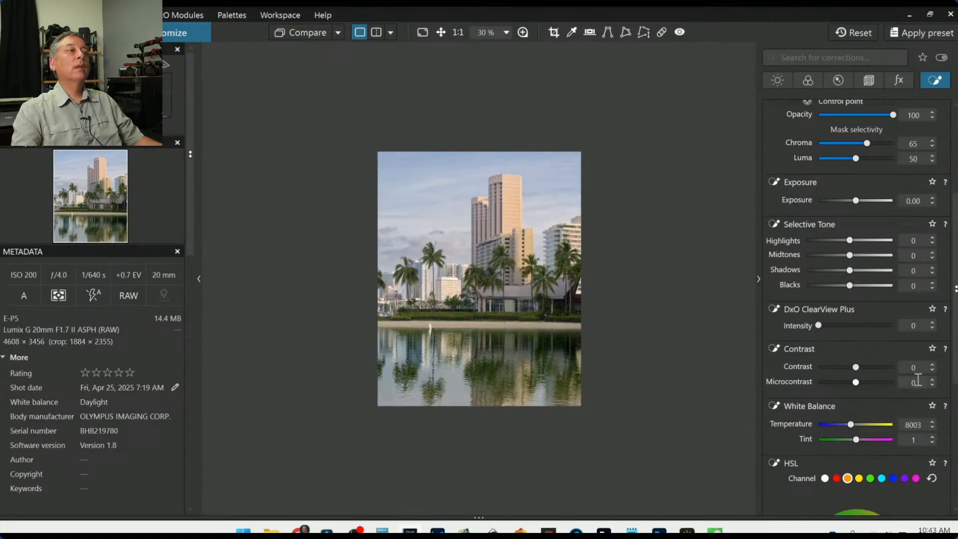
Step: Add a separate control point mask with points on the towers' shaded facades and the low beachfront building
scroll(628, 321, "up", 2)
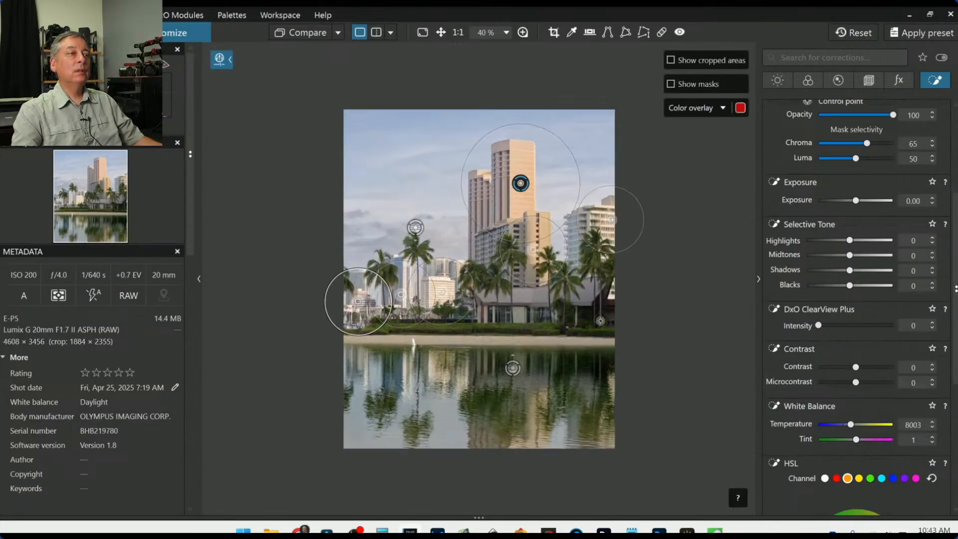
scroll(817, 271, "up", 3)
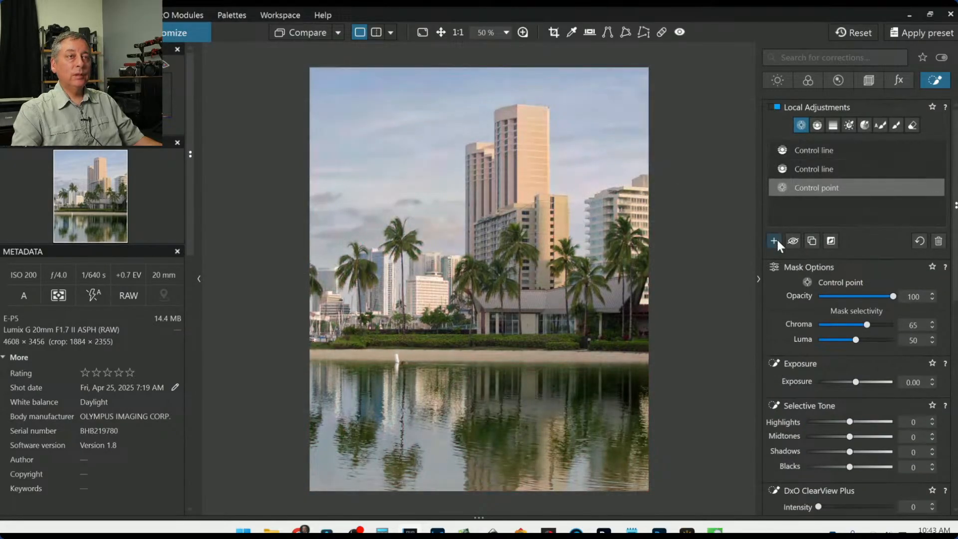
left_click(774, 241)
left_click(488, 229)
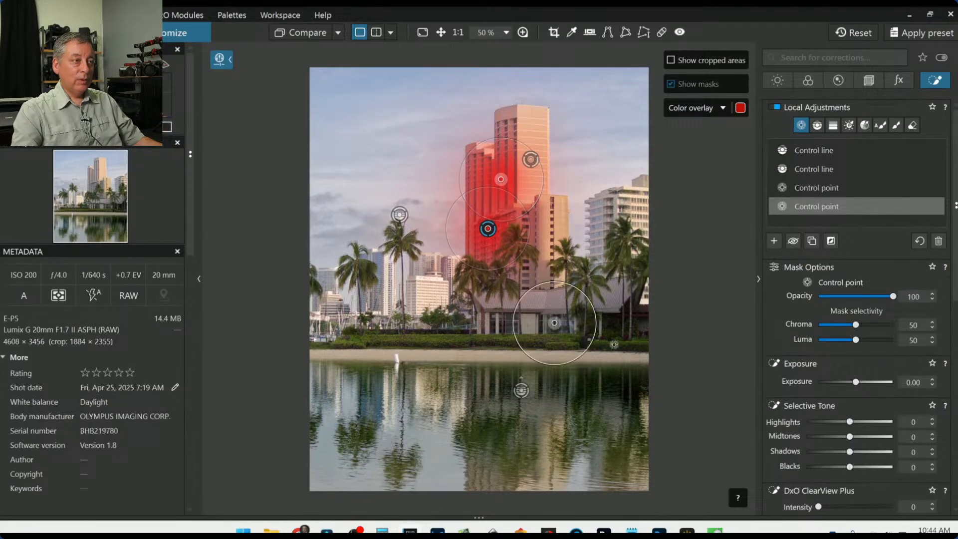
Step: Set the shaded facade mask's Highlights to 60, Contrast to 41 and Microcontrast to 58
left_click_drag(852, 422, 879, 422)
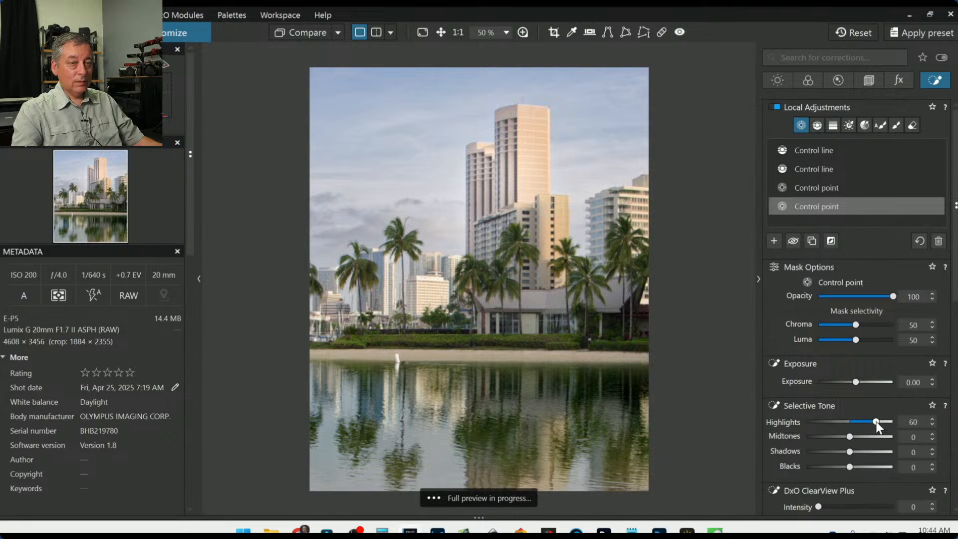
scroll(812, 429, "down", 2)
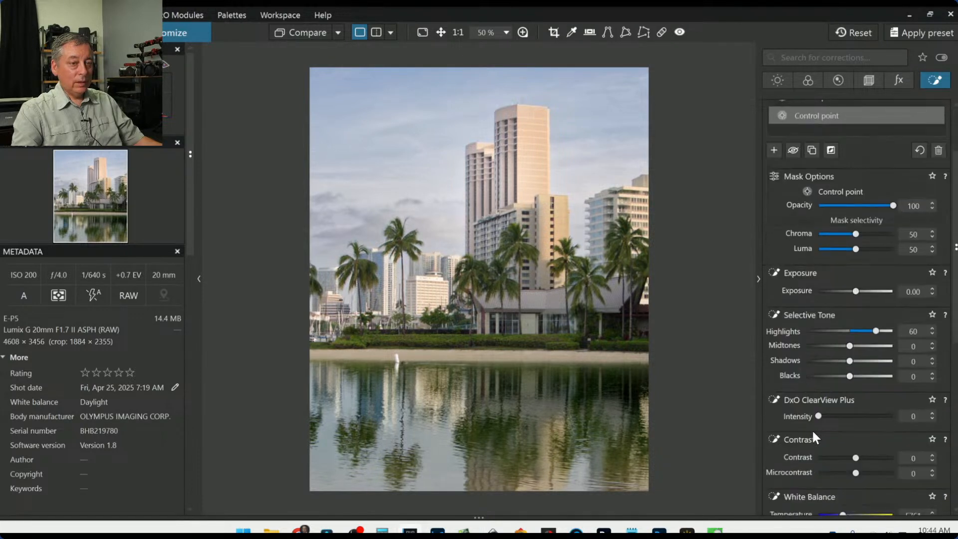
left_click_drag(854, 472, 871, 458)
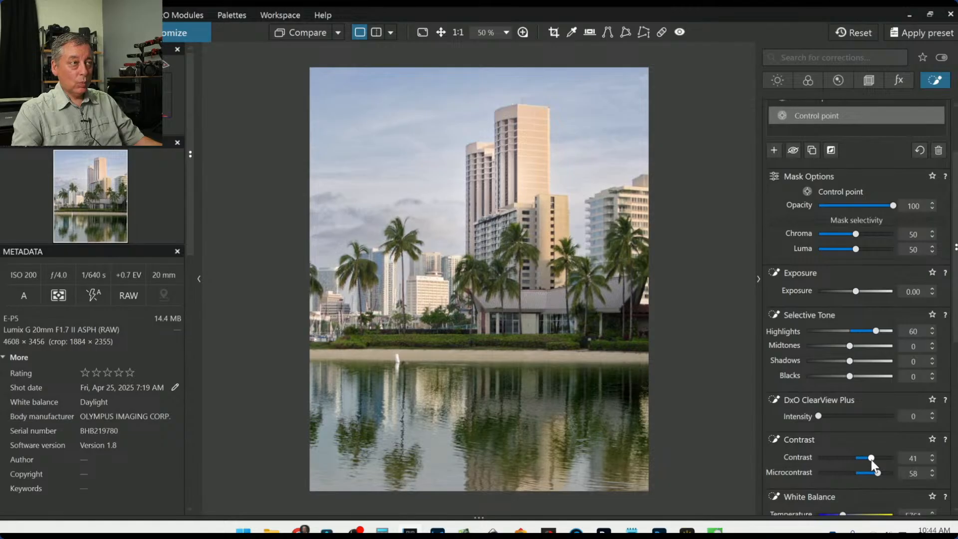
Step: Try two more control points on the low beachfront building, and undo all three points placed on it
mouse_move(553, 344)
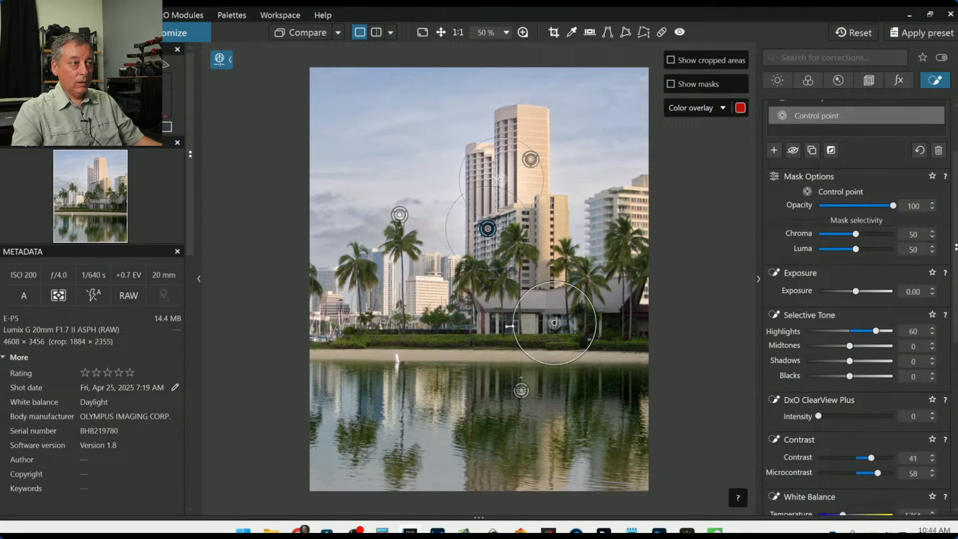
left_click(492, 325)
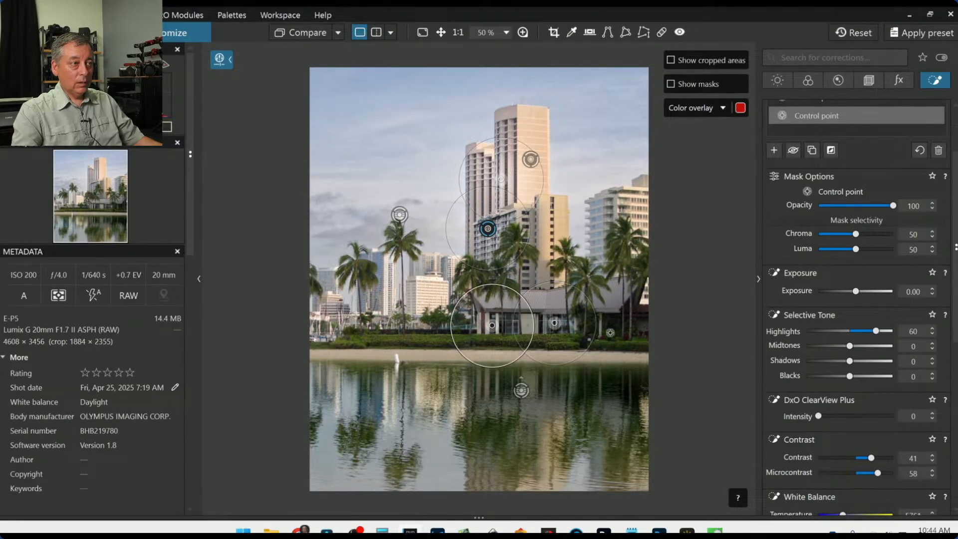
left_click(608, 327)
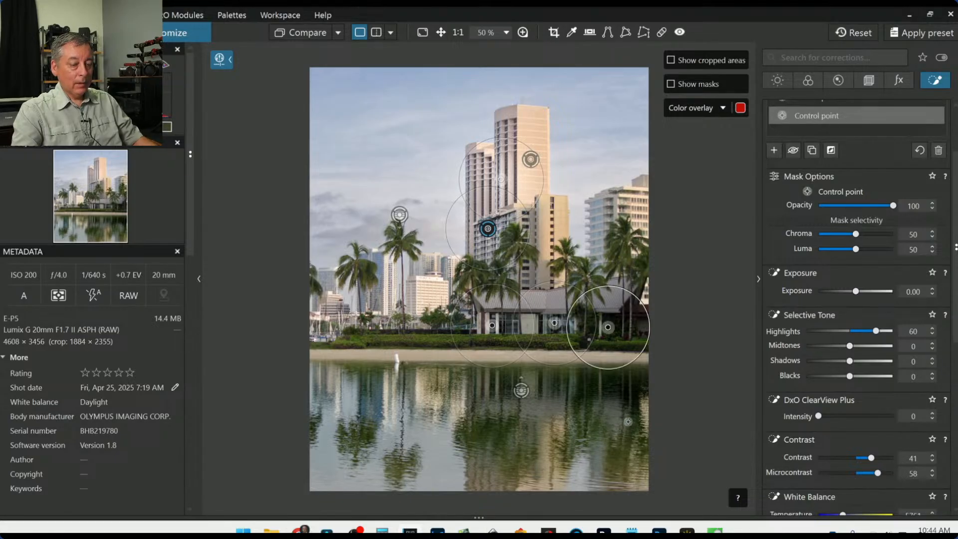
key("ctrl+z")
key("ctrl+z")
key("ctrl+z")
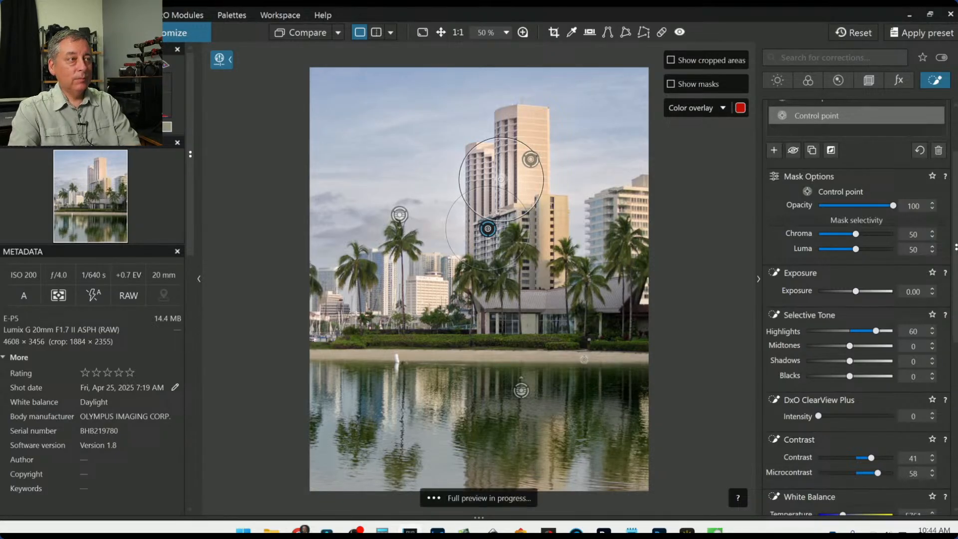
Step: Extend the shaded facade mask with a small control point on the white high-rise's shaded side and another on the distant high-rises
left_click(598, 220)
mouse_move(600, 185)
left_mouse_down()
mouse_move(600, 211)
mouse_move(602, 204)
left_mouse_up()
scroll(638, 266, "down", 1)
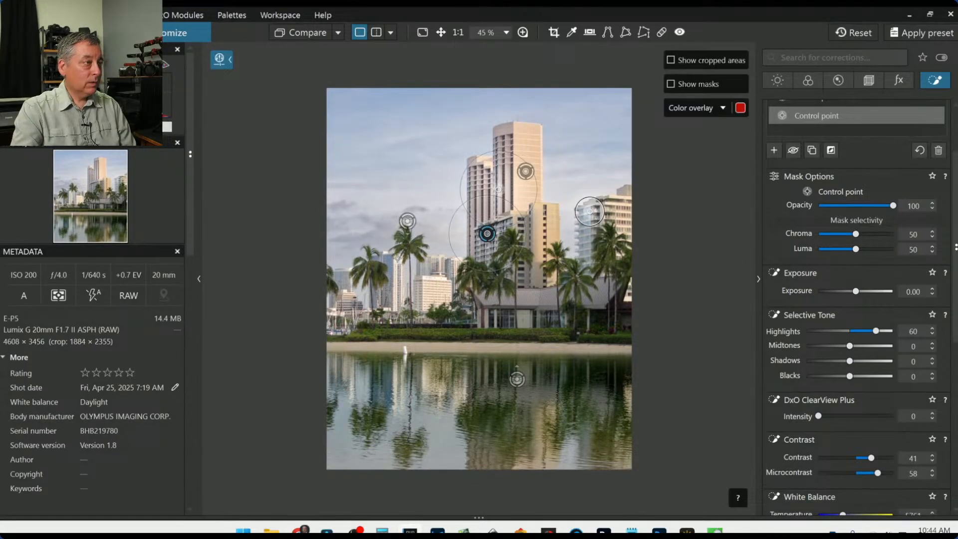
left_click(387, 259)
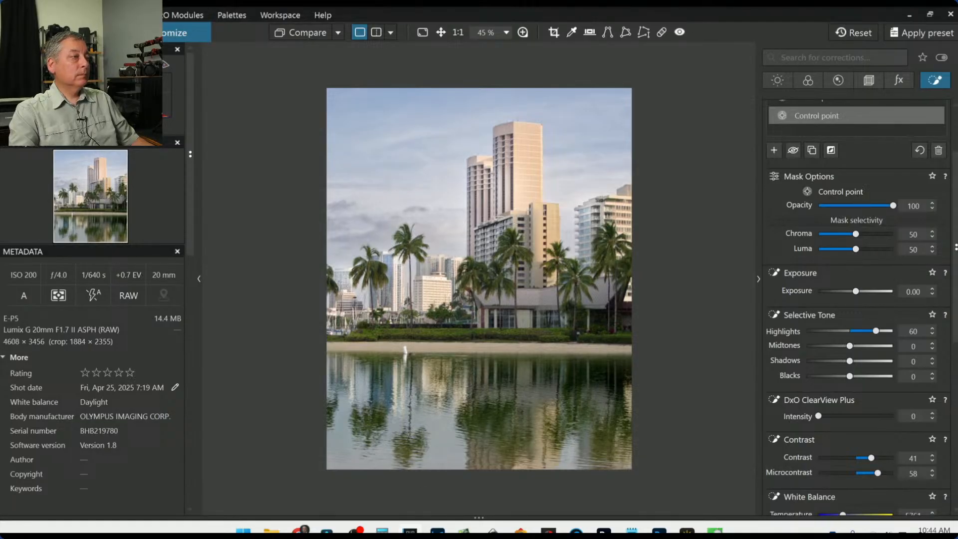
scroll(819, 249, "up", 2)
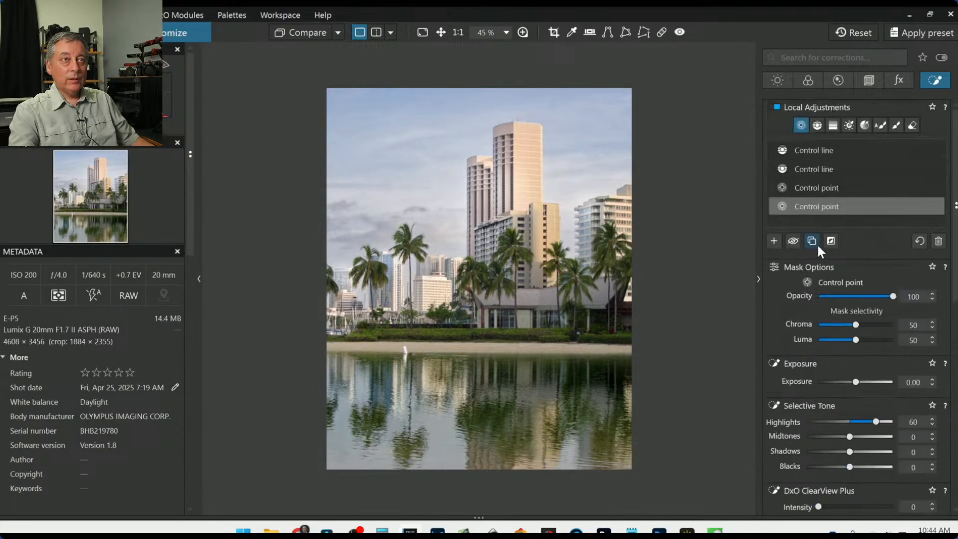
Step: Add a separate control point mask with four points across the low beachfront building
left_click(774, 240)
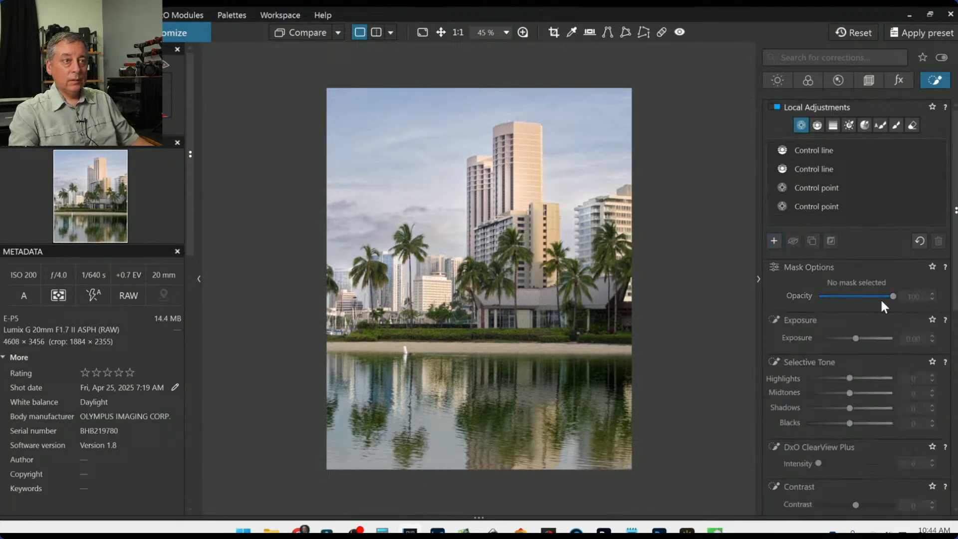
left_click(602, 323)
left_click(550, 317)
left_click(502, 319)
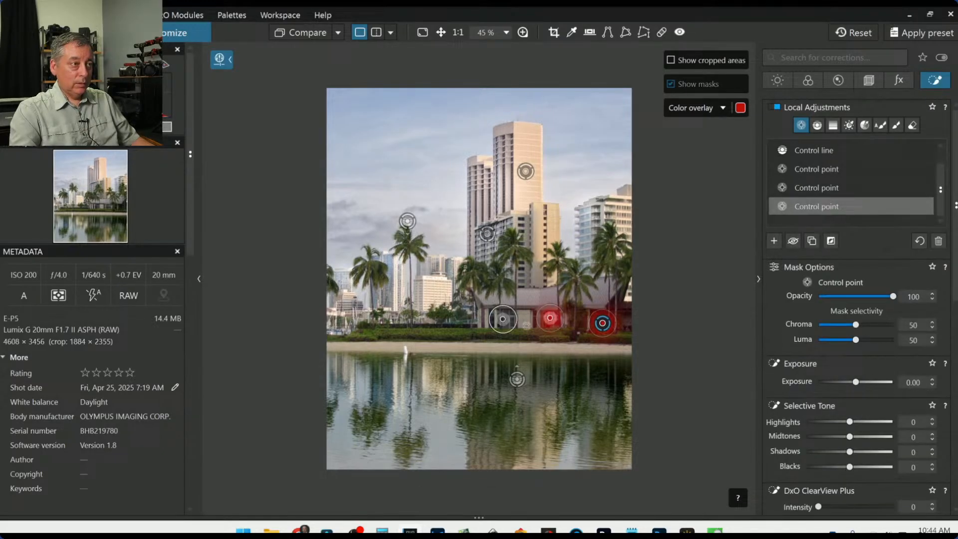
left_click(581, 323)
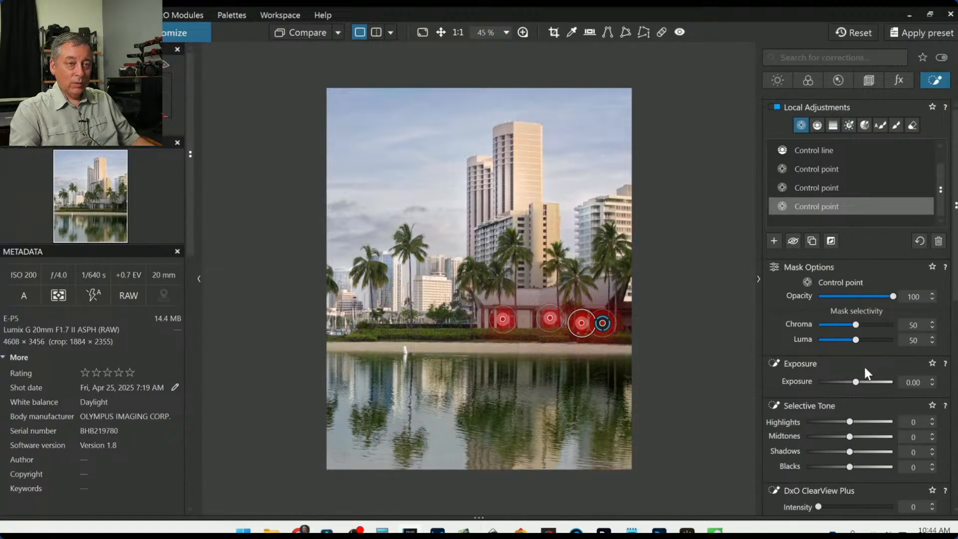
Step: Set the low beachfront building mask's Shadows to 36, ClearView Plus Intensity to 41, Temperature to 7640 and Microcontrast to 76
left_click_drag(850, 451, 864, 453)
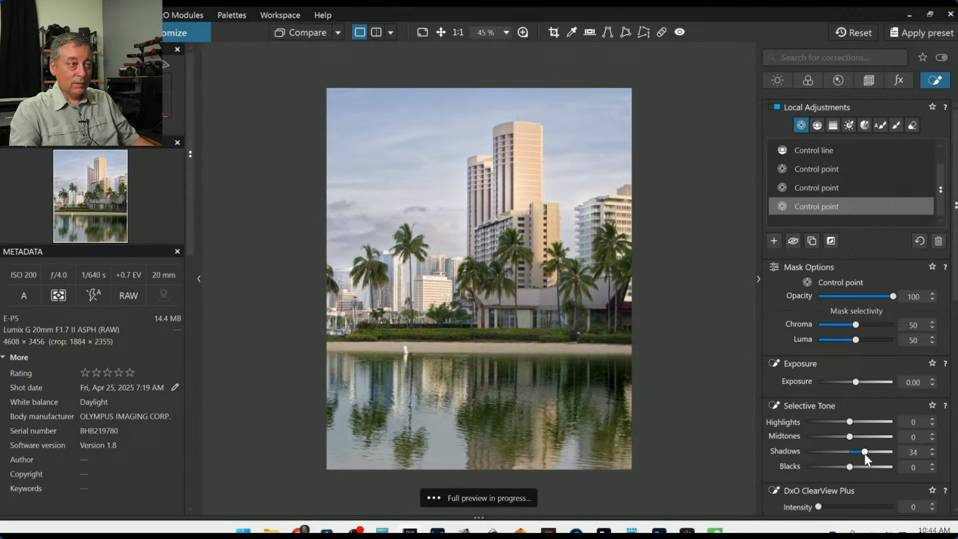
scroll(774, 433, "down", 3)
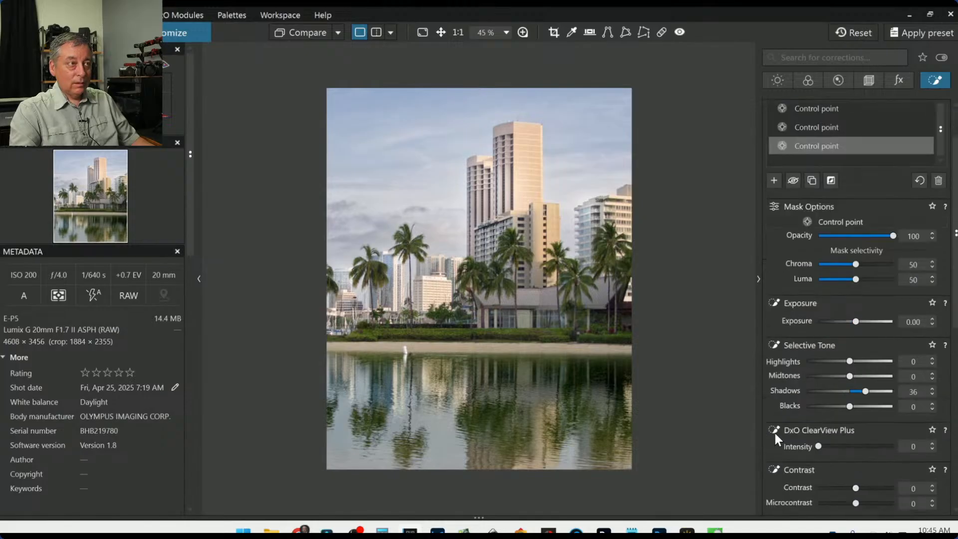
left_click_drag(837, 418, 842, 420)
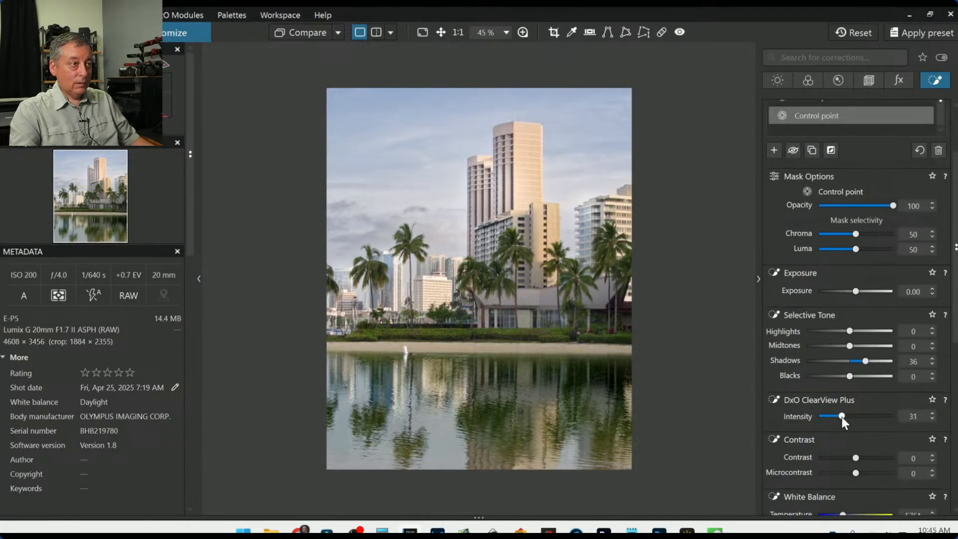
scroll(791, 425, "down", 4)
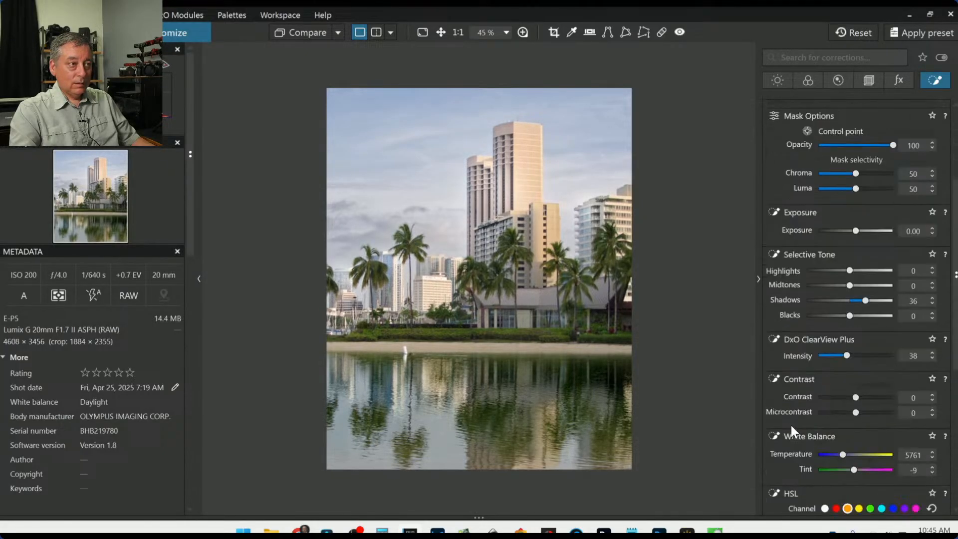
left_click_drag(843, 397, 849, 397)
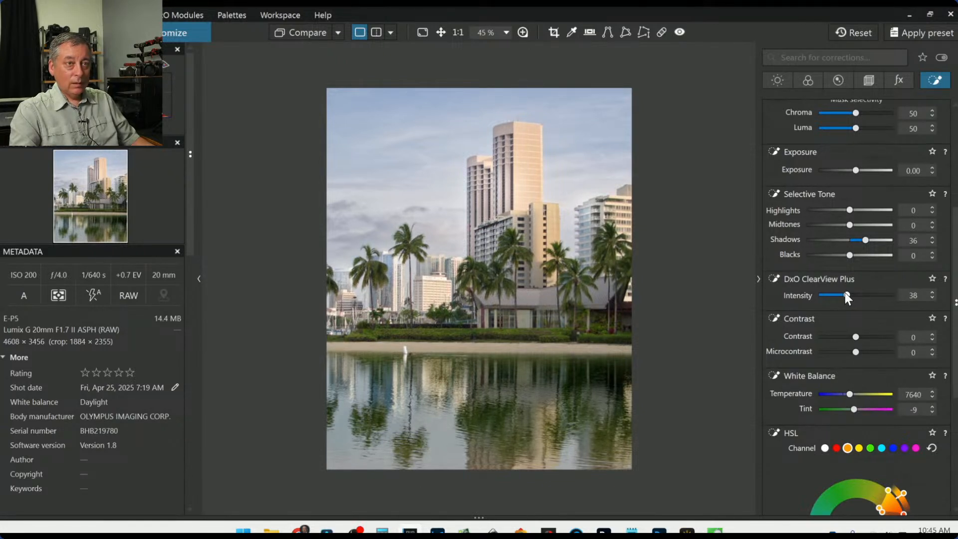
left_click_drag(845, 295, 849, 296)
left_click_drag(856, 352, 880, 353)
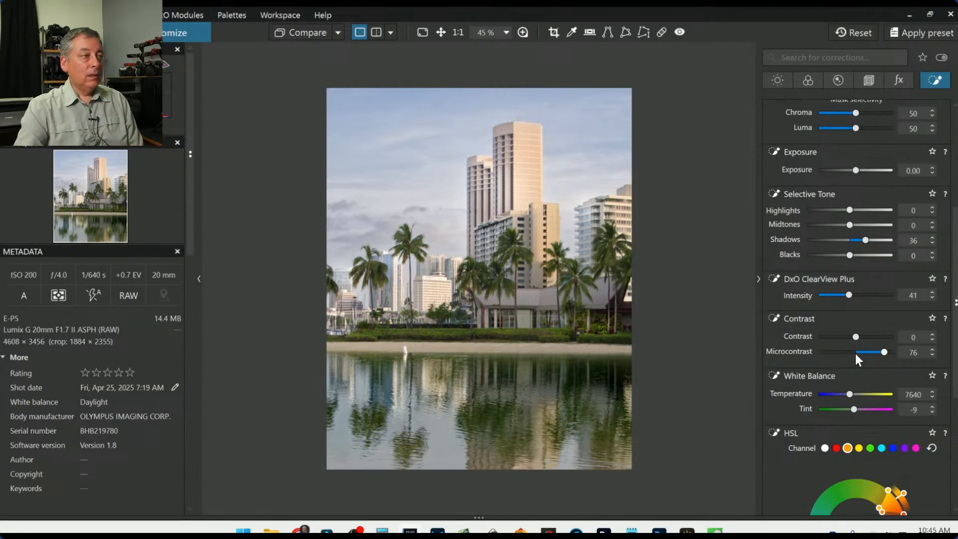
Step: Add a separate control point mask with nine points on the crowns of the palm trees along the waterfront
scroll(834, 271, "up", 5)
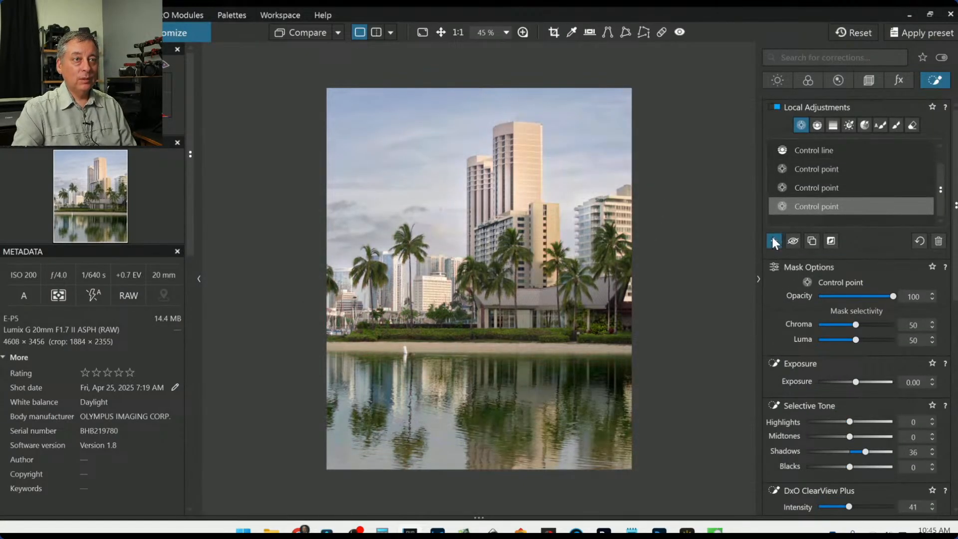
left_click(773, 240)
left_click(474, 268)
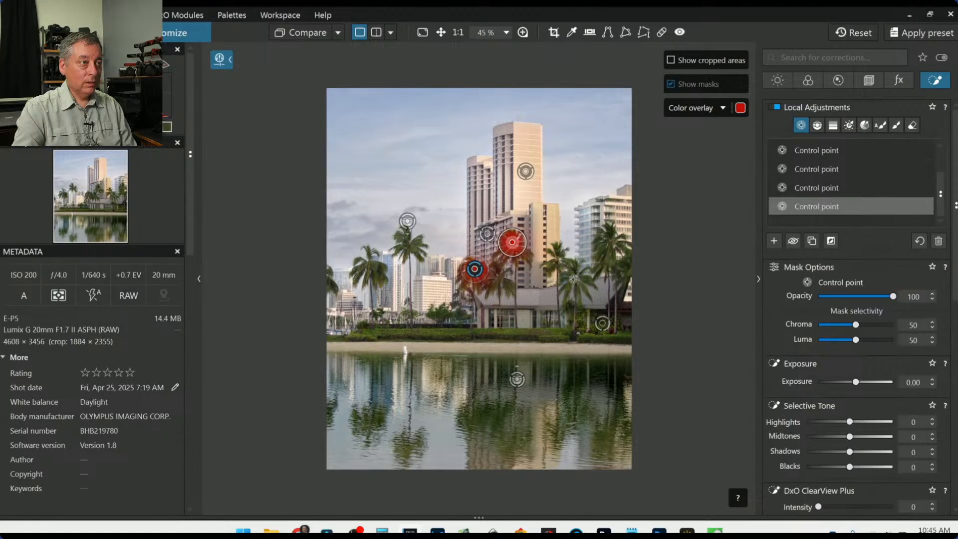
left_click(572, 279)
left_click(610, 239)
left_click(627, 266)
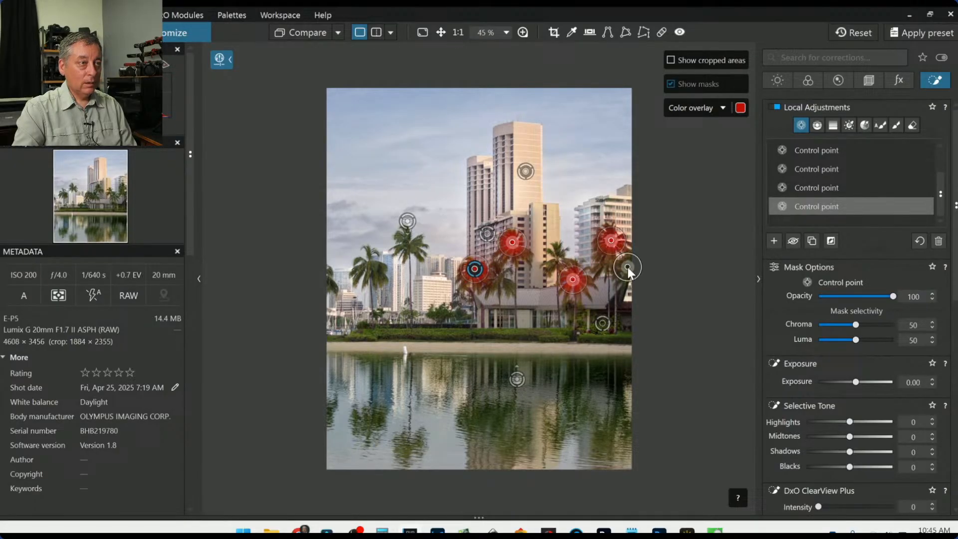
left_click(507, 282)
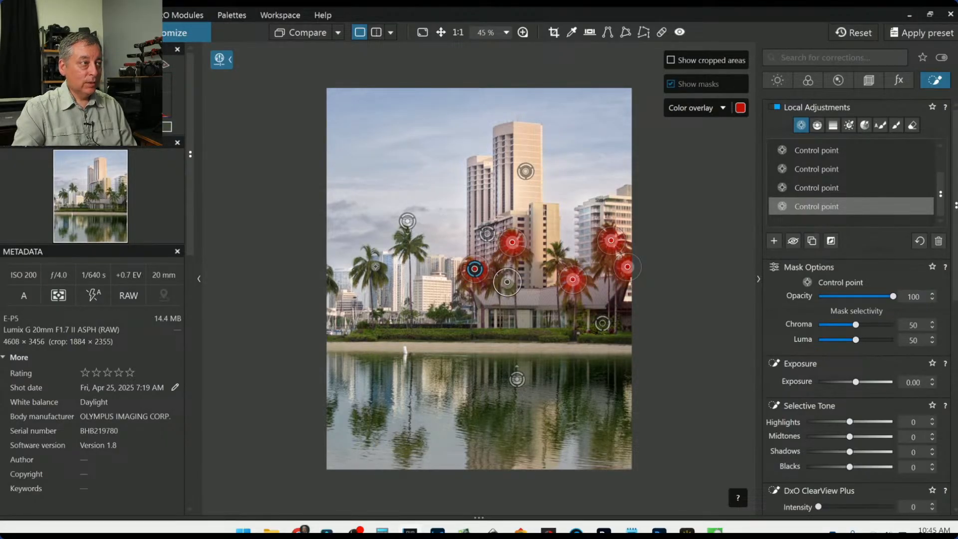
left_click(374, 266)
left_click(416, 248)
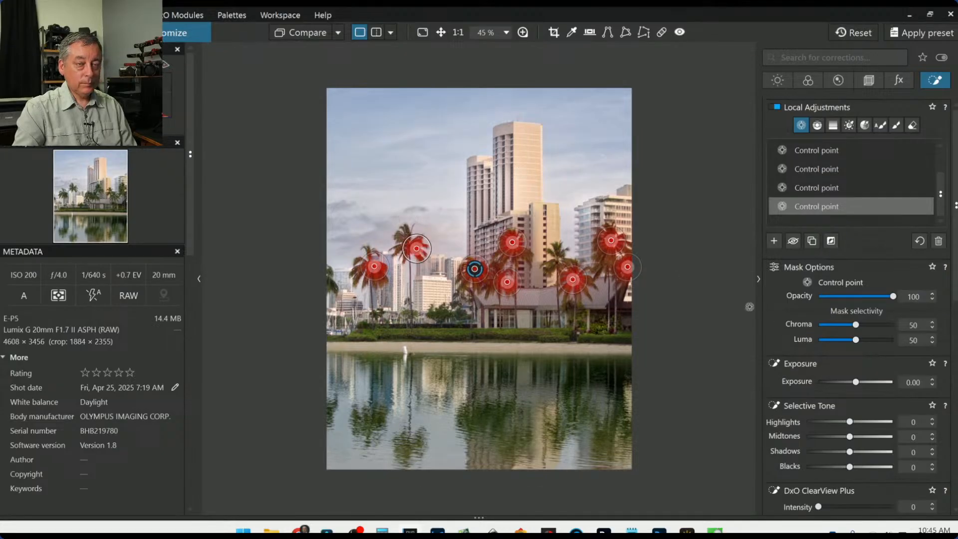
left_click(558, 248)
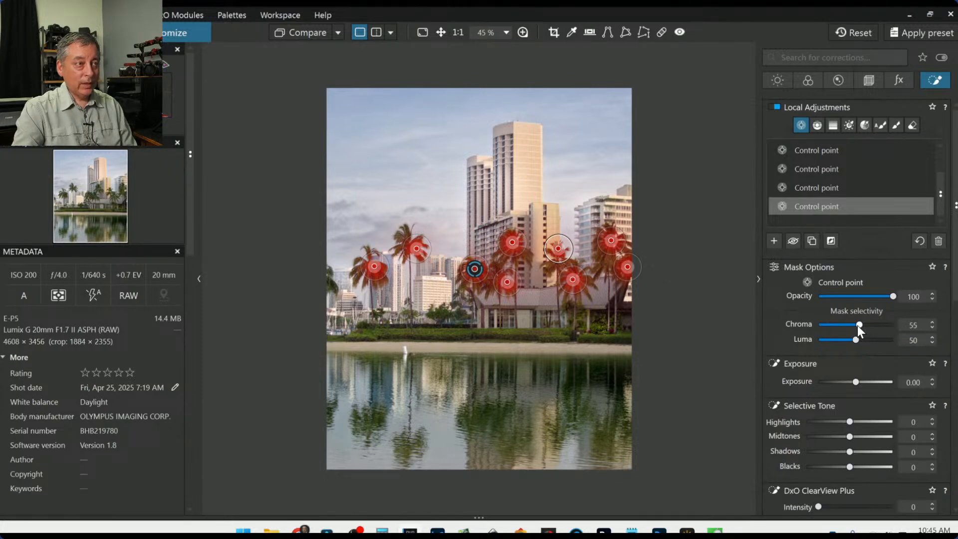
Step: Set the palm tree mask's Chroma selectivity to 55, Exposure to 1.03, Temperature to 7293, Contrast to 80 and Microcontrast to 36
left_click_drag(855, 382, 866, 382)
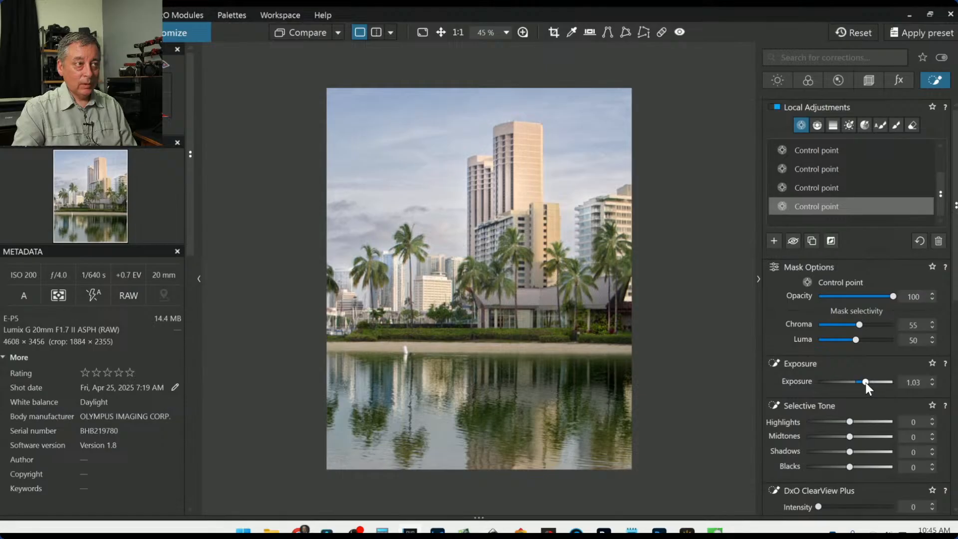
scroll(797, 376, "down", 3)
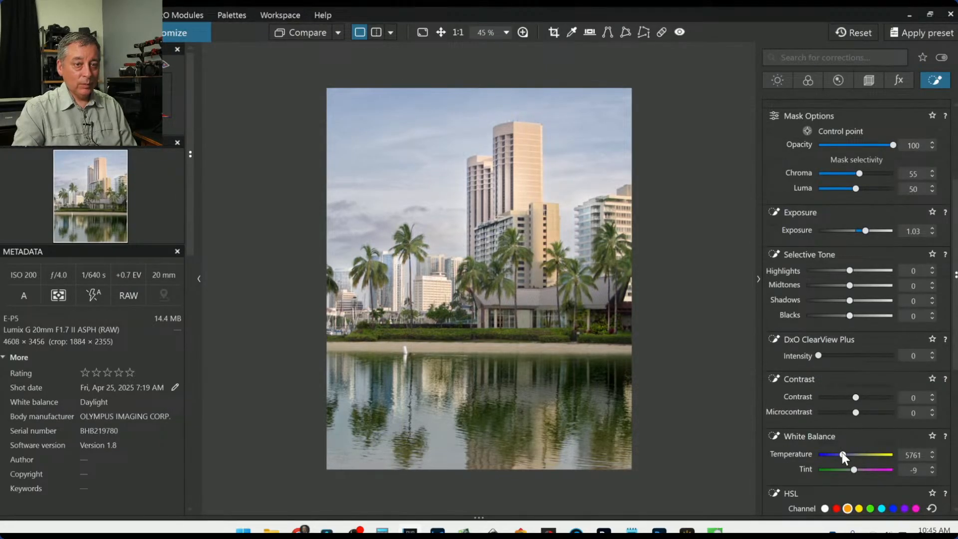
left_click_drag(842, 451, 848, 452)
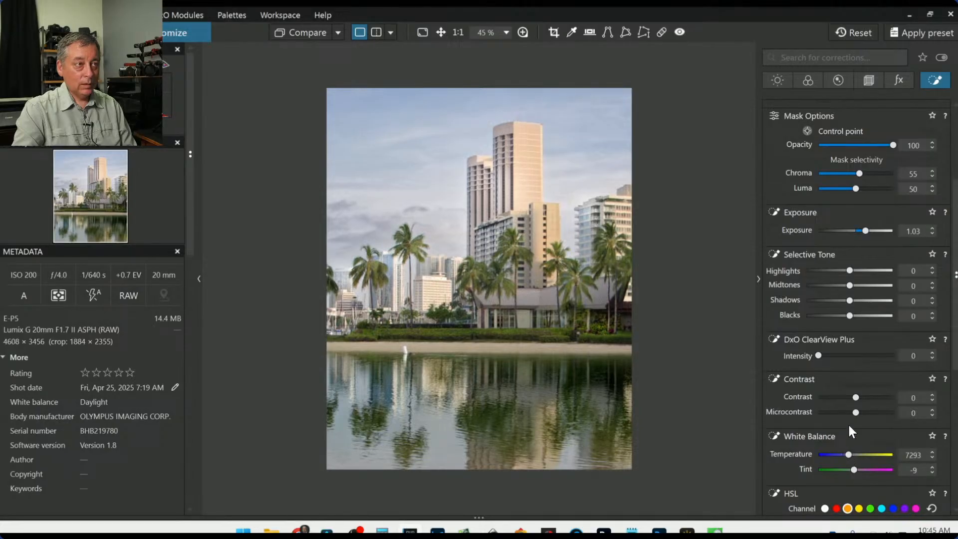
mouse_move(855, 412)
left_mouse_down()
mouse_move(860, 396)
mouse_move(884, 396)
mouse_move(869, 414)
left_mouse_up()
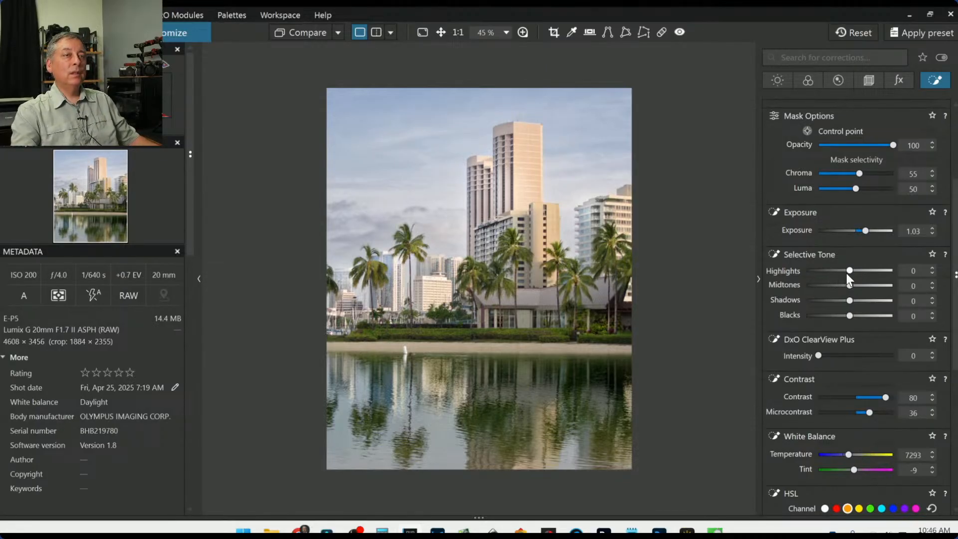
Step: Set the palm tree mask's Highlights to 33, Midtones to 3, Shadows to -6 and Blacks to -9
left_click_drag(852, 272, 872, 274)
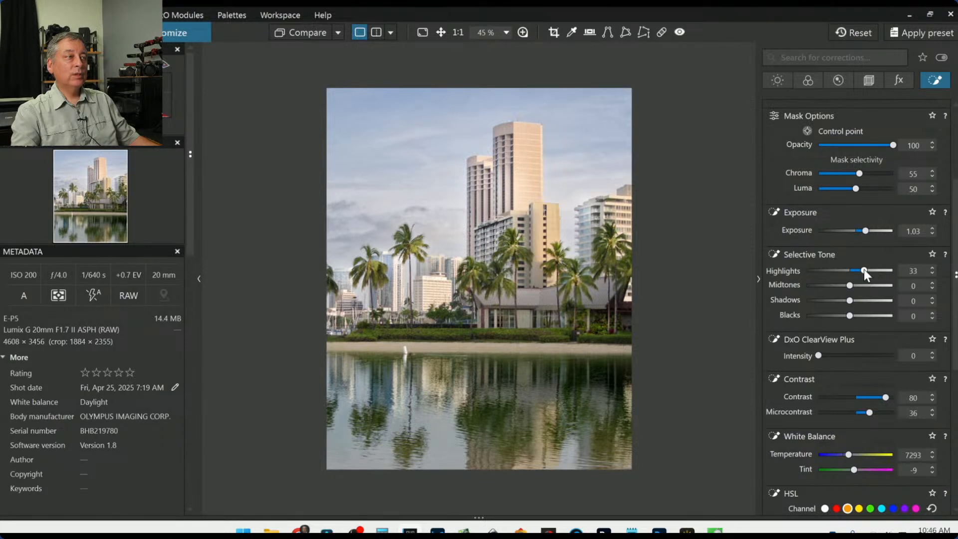
left_click_drag(849, 317, 845, 318)
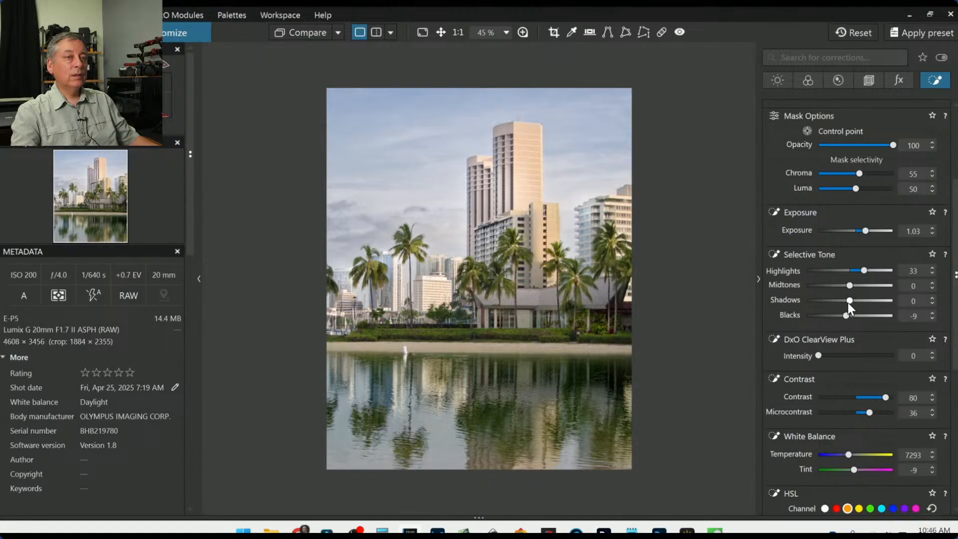
left_click(848, 302)
left_click(851, 286)
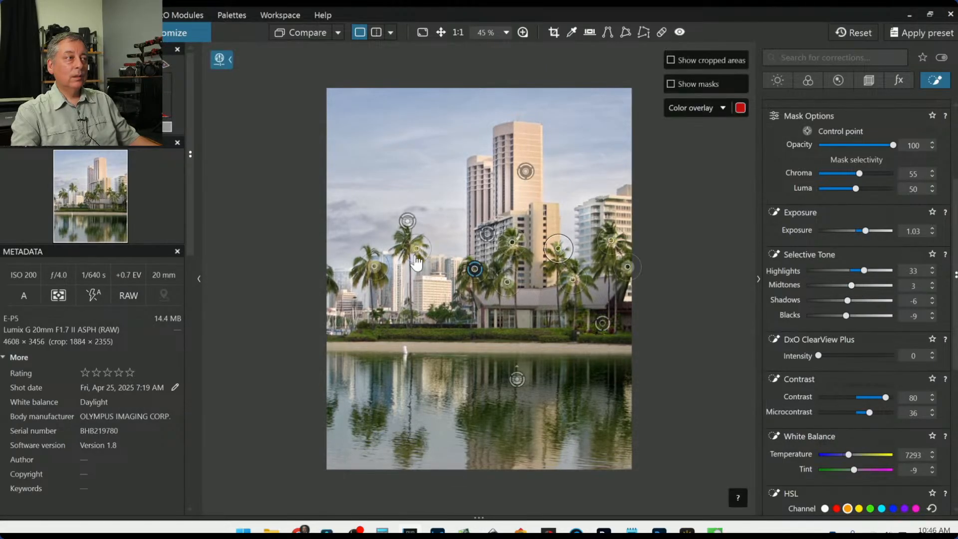
Step: Enlarge the control point on the tall palm before the distant high-rises, and try and delete an extra point between the central palms
left_click_drag(404, 241, 397, 233)
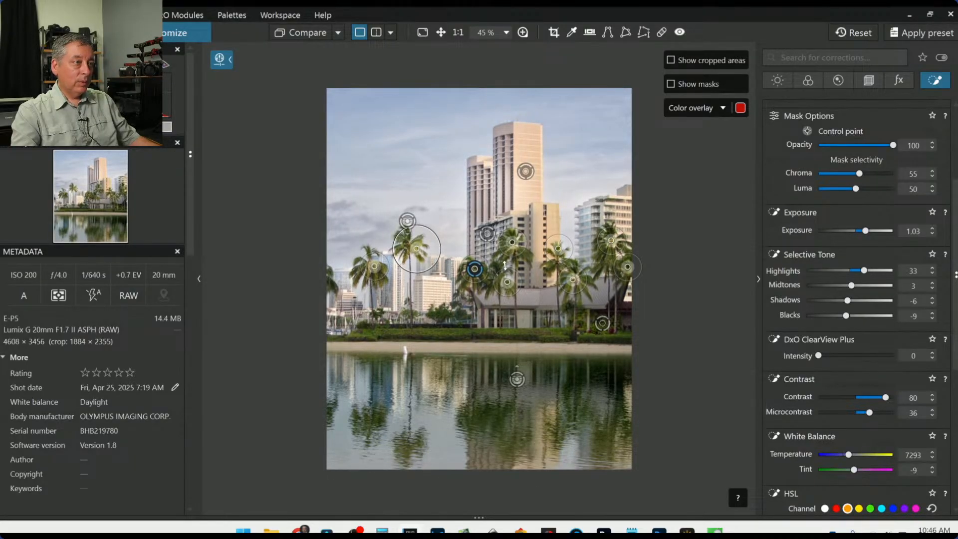
left_click(494, 266)
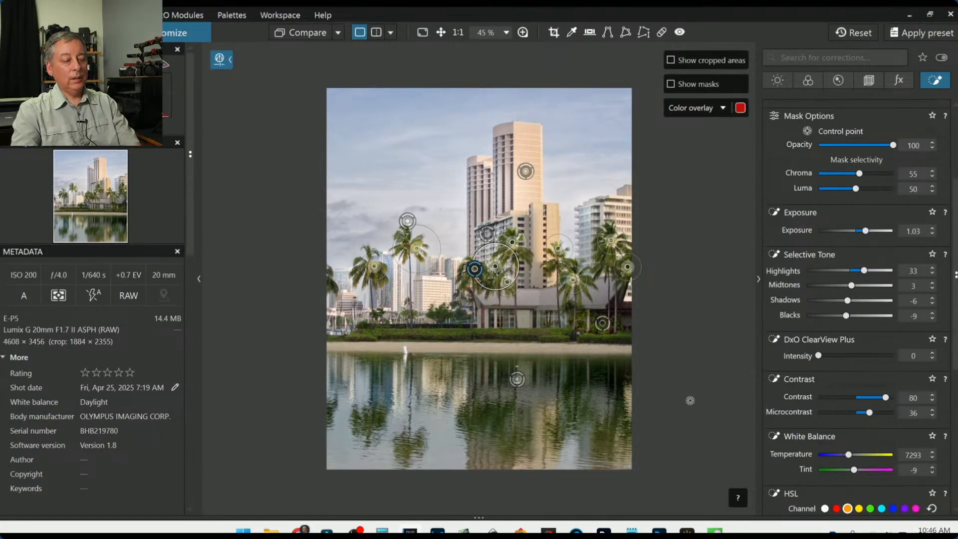
key("Delete")
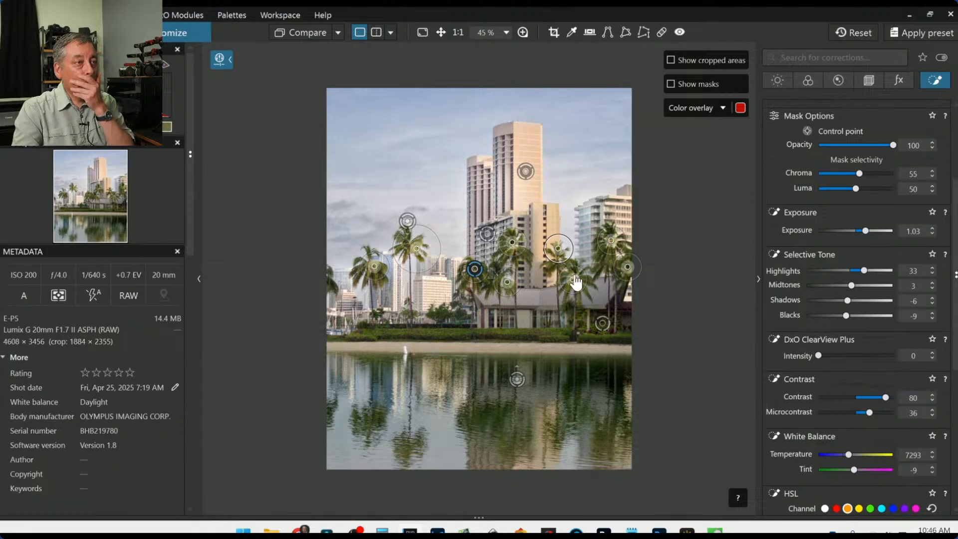
Step: Extend the palm tree mask with control points on the palm at the photo's left edge and the bushes below the distant high-rises
scroll(574, 284, "up", 3)
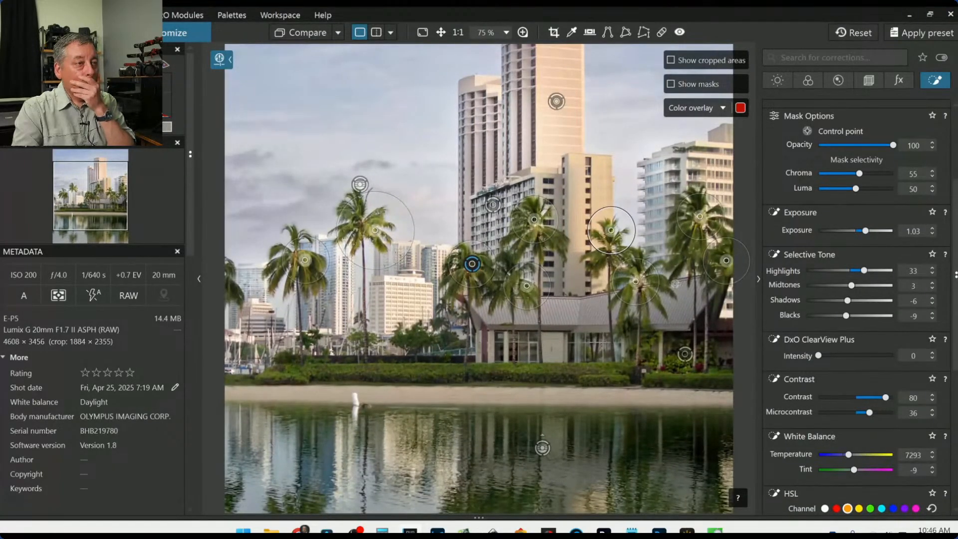
scroll(664, 353, "down", 3)
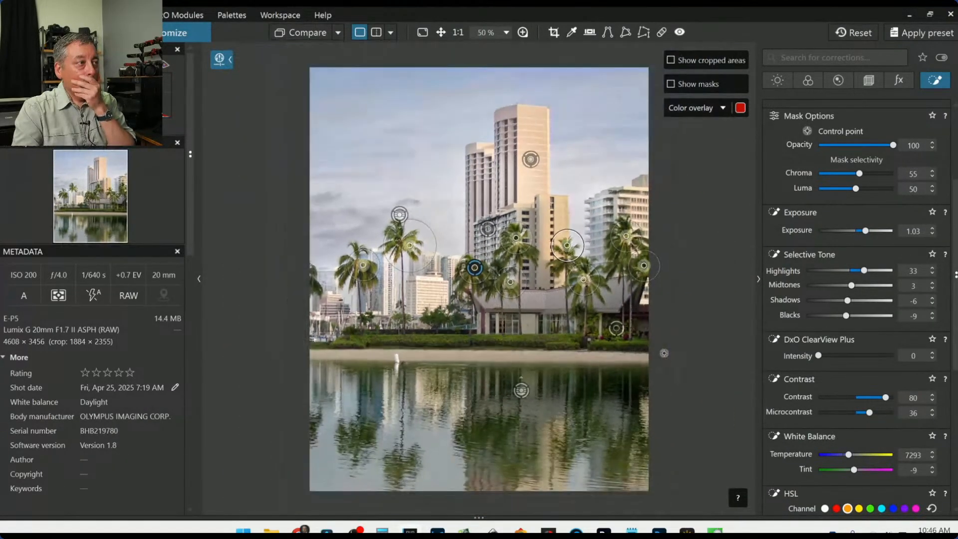
left_click(315, 285)
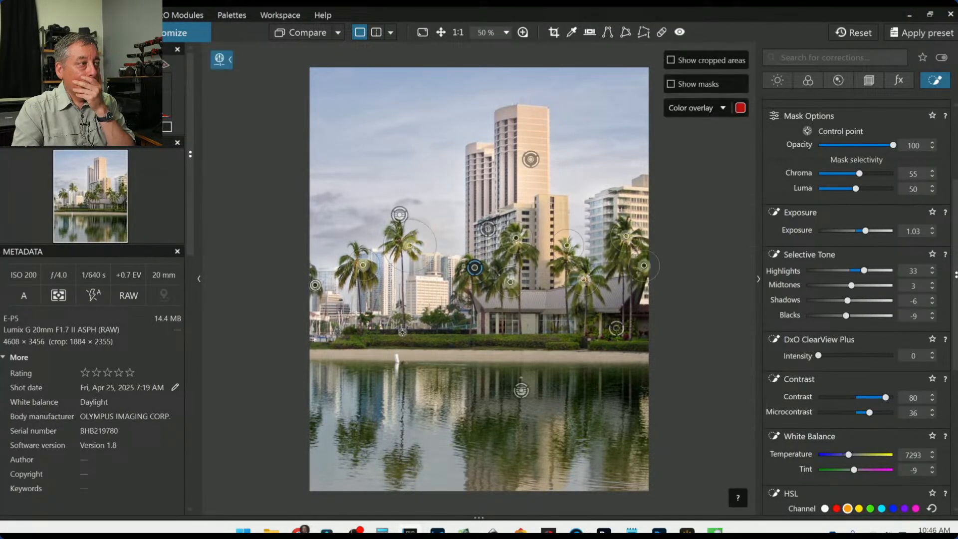
left_click(437, 320)
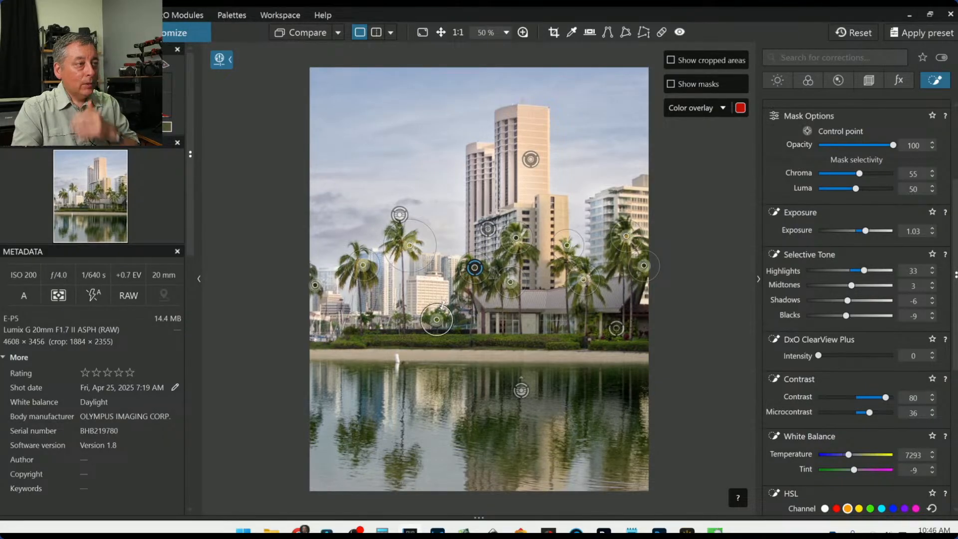
Step: Extend the palm tree mask with four control points along the shoreline hedge, enlarging the one in front of the low building
left_click(493, 333)
left_click(520, 339)
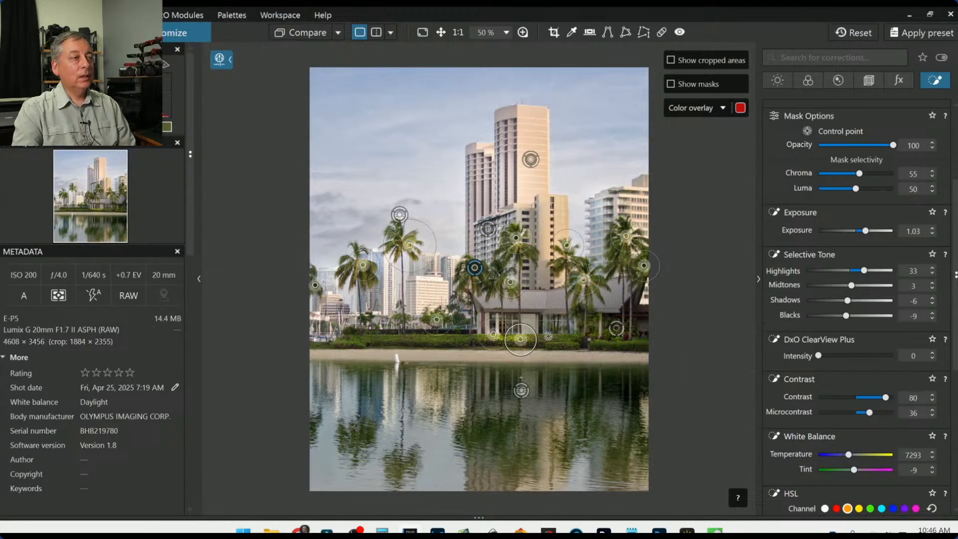
left_click_drag(536, 339, 560, 339)
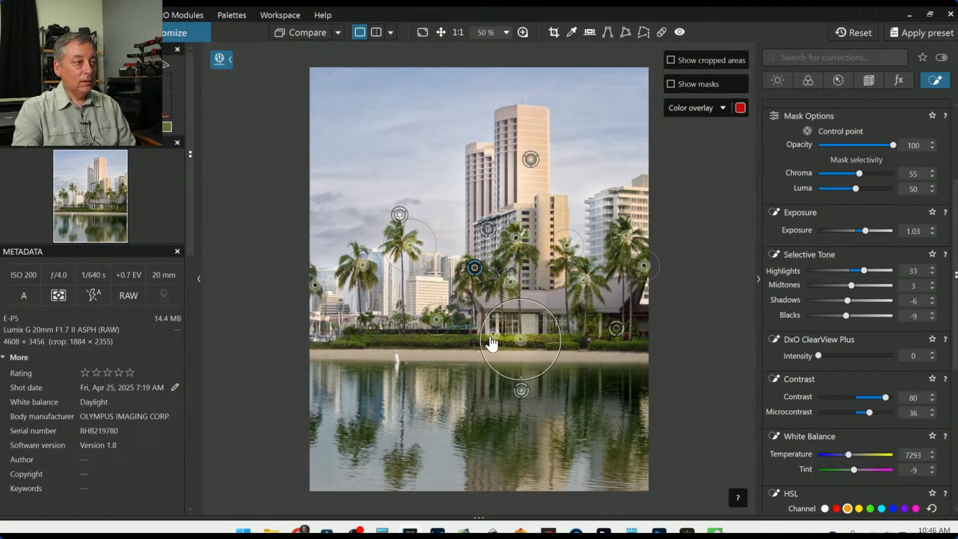
left_click_drag(488, 341, 481, 346)
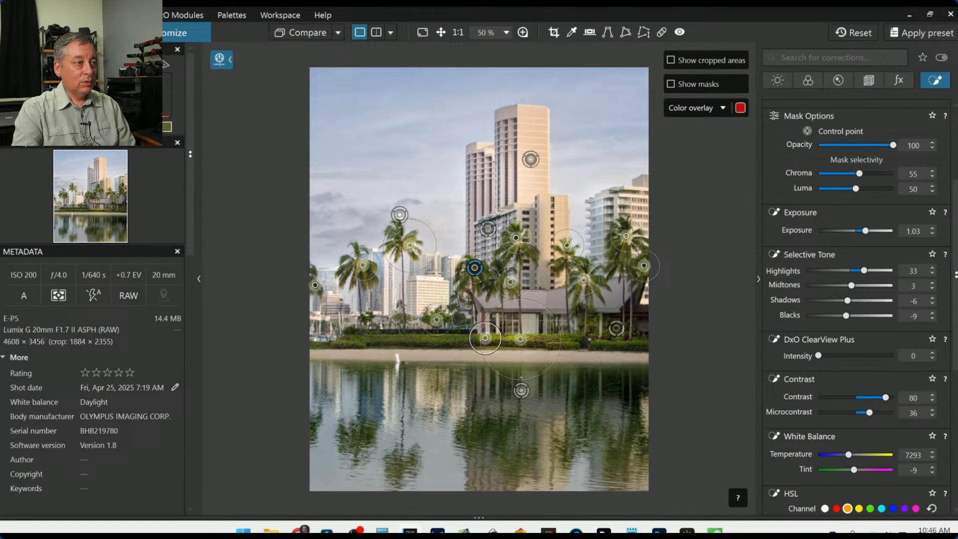
left_click(453, 338)
left_click(432, 340)
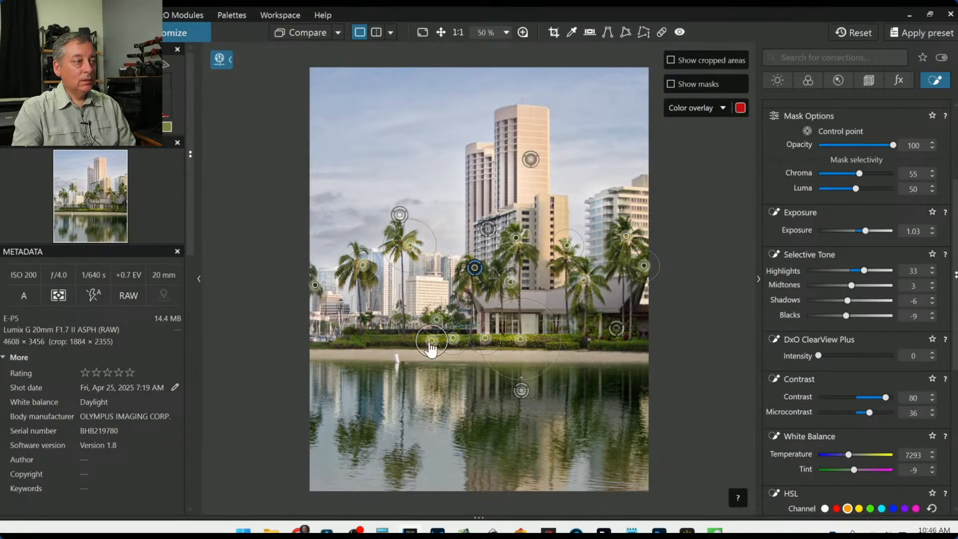
left_click_drag(431, 344, 360, 341)
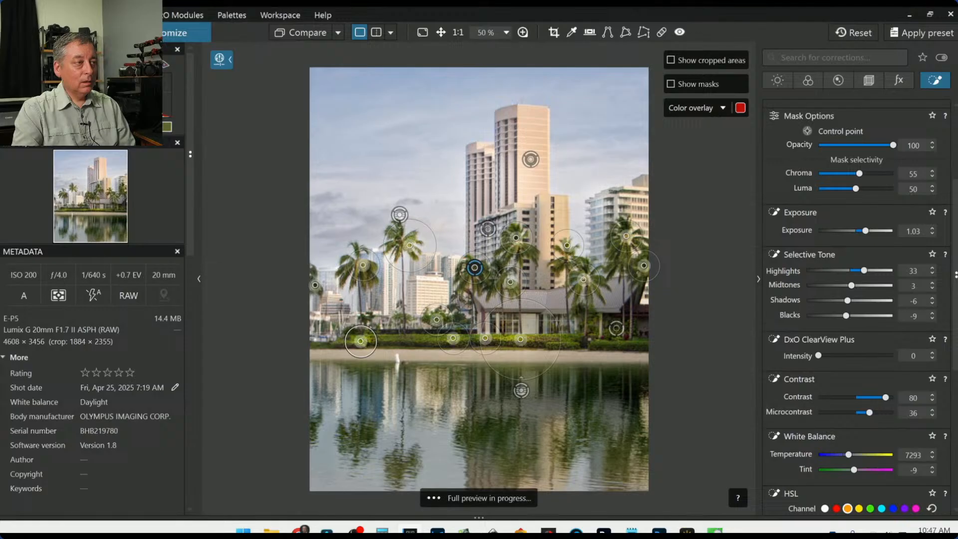
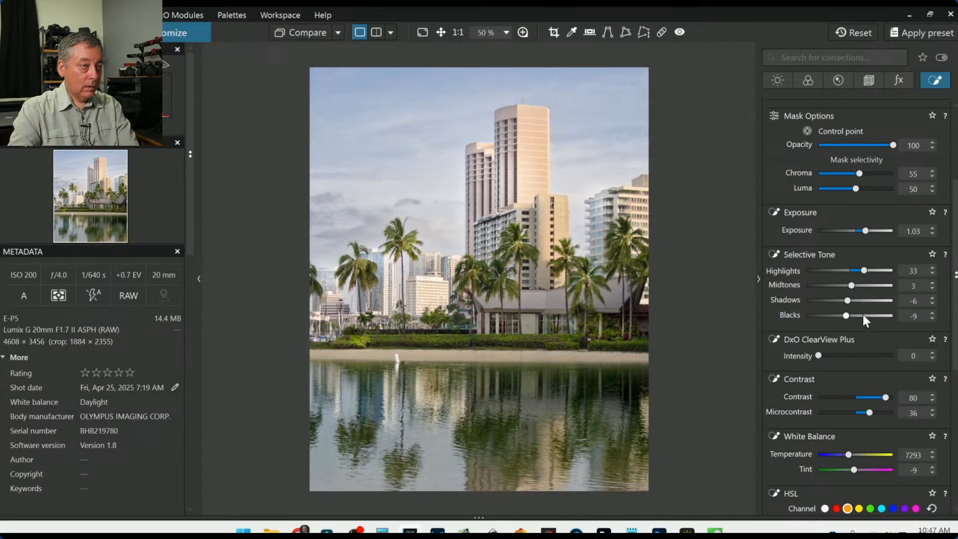
Step: Paint a new brush mask along the shoreline hedge and the sand strip across the full width of the photo
scroll(787, 233, "up", 3)
left_click(775, 241)
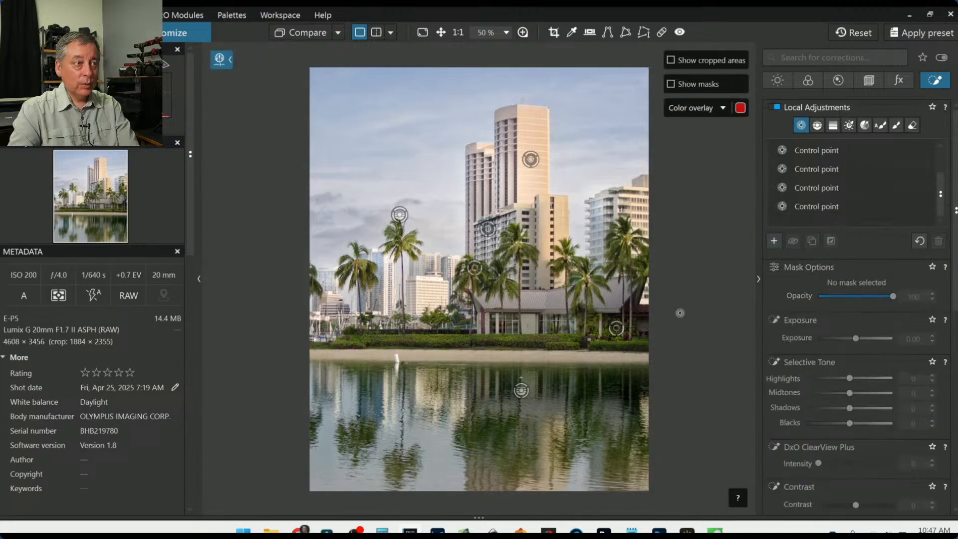
left_click(360, 343)
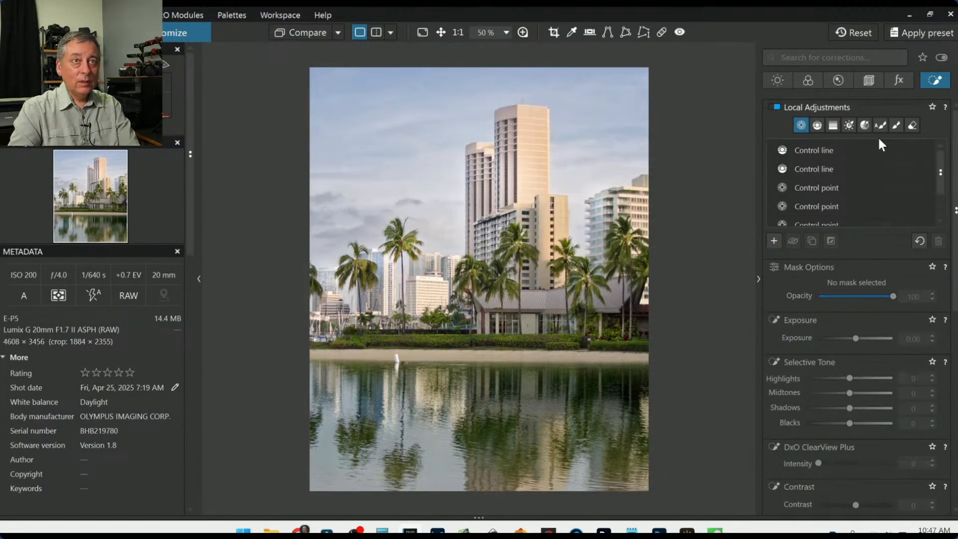
left_click(898, 123)
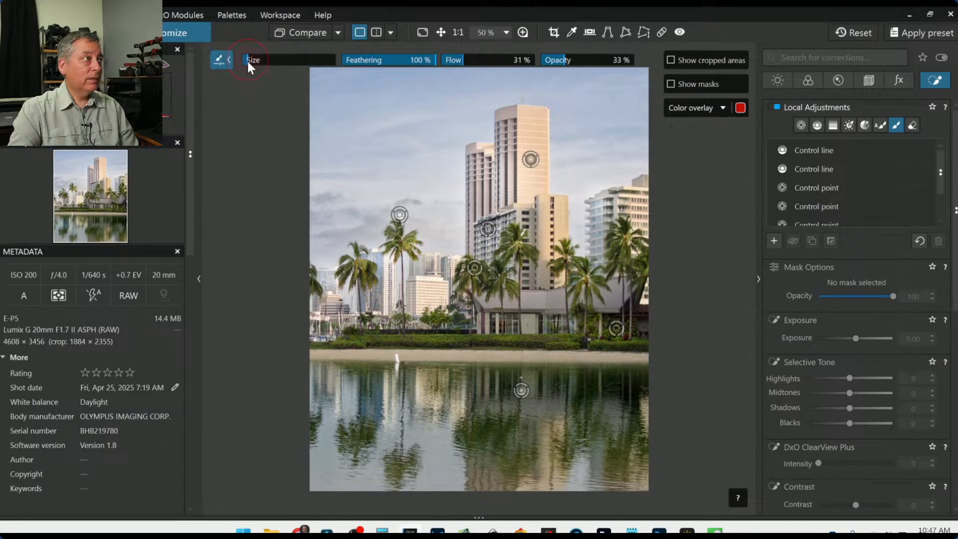
left_click_drag(369, 344, 502, 342)
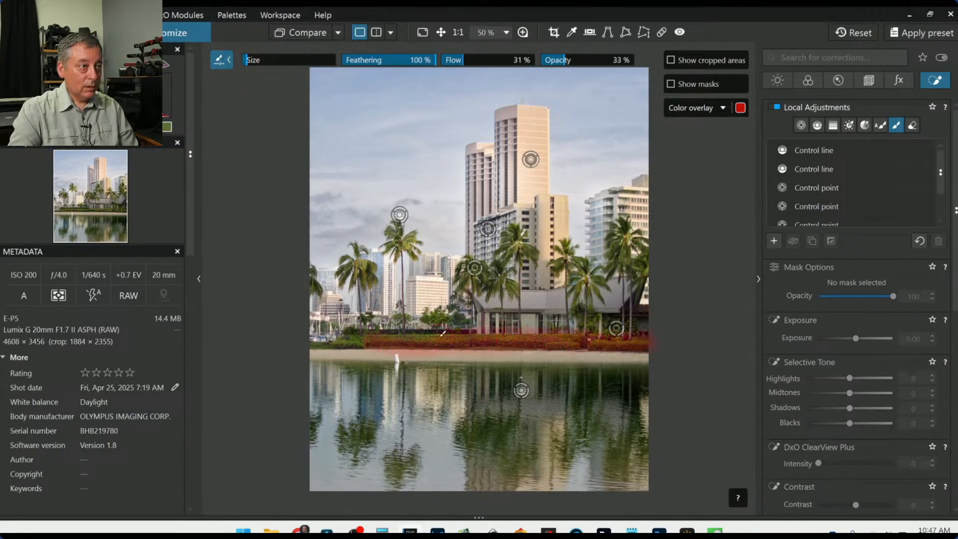
left_click_drag(350, 354, 666, 351)
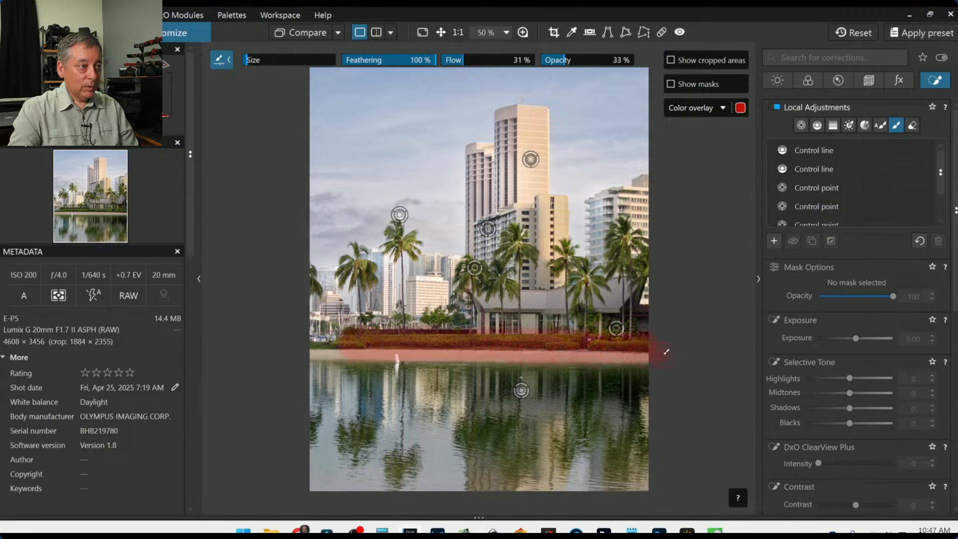
left_click_drag(358, 334, 307, 343)
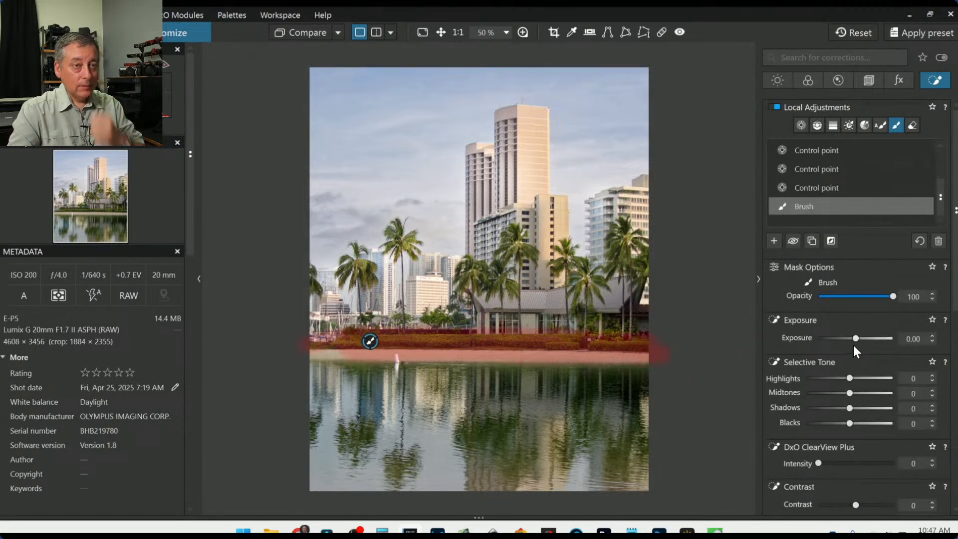
Step: Set the brush mask's Exposure to 0.56, Highlights to 100 and Midtones to 21, and extend it over the low building behind the hedge
left_click_drag(853, 342, 861, 339)
mouse_move(849, 378)
left_mouse_down()
mouse_move(893, 383)
mouse_move(858, 393)
left_mouse_up()
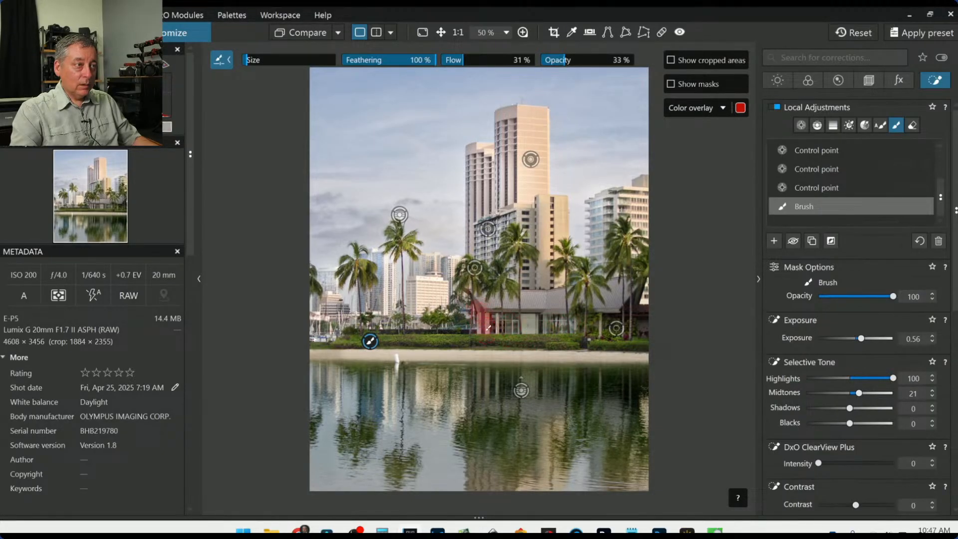
left_click_drag(482, 304, 626, 292)
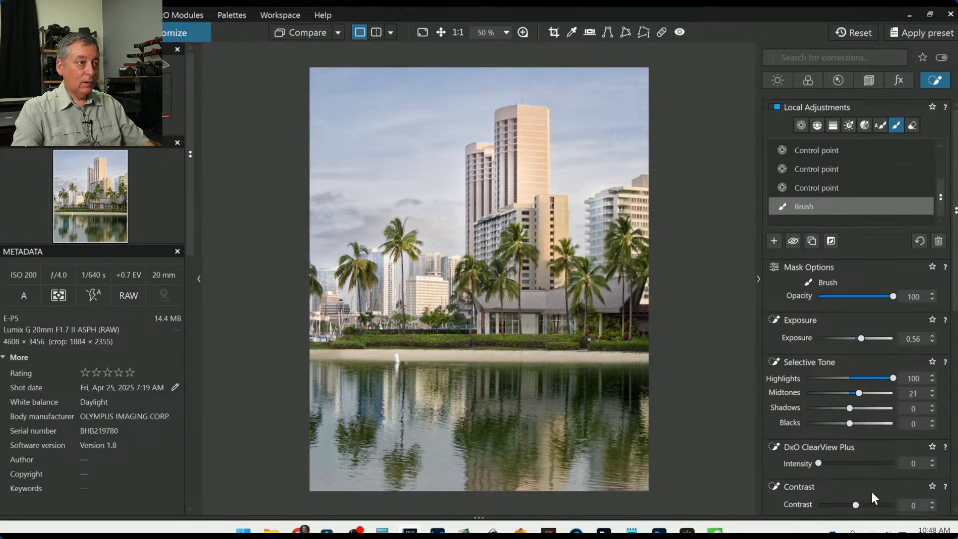
left_click(485, 61)
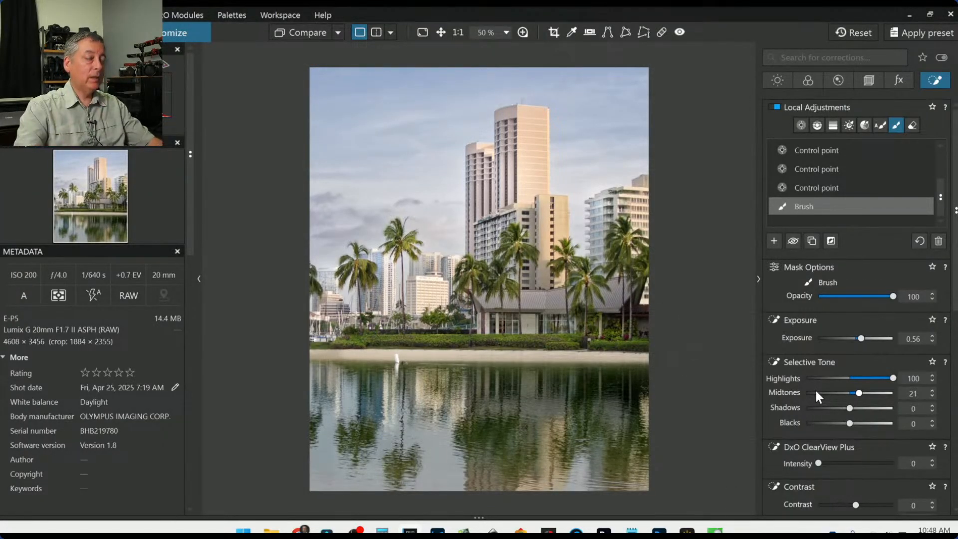
key("Escape")
scroll(784, 170, "up", 2)
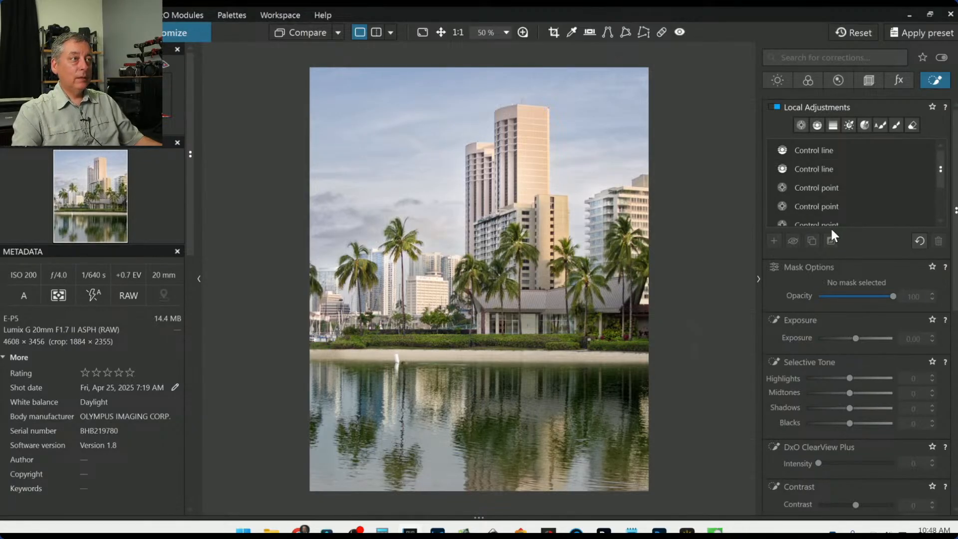
Step: Sample the dark window columns of the tall tower with the global HSL colour picker
scroll(495, 162, "up", 5)
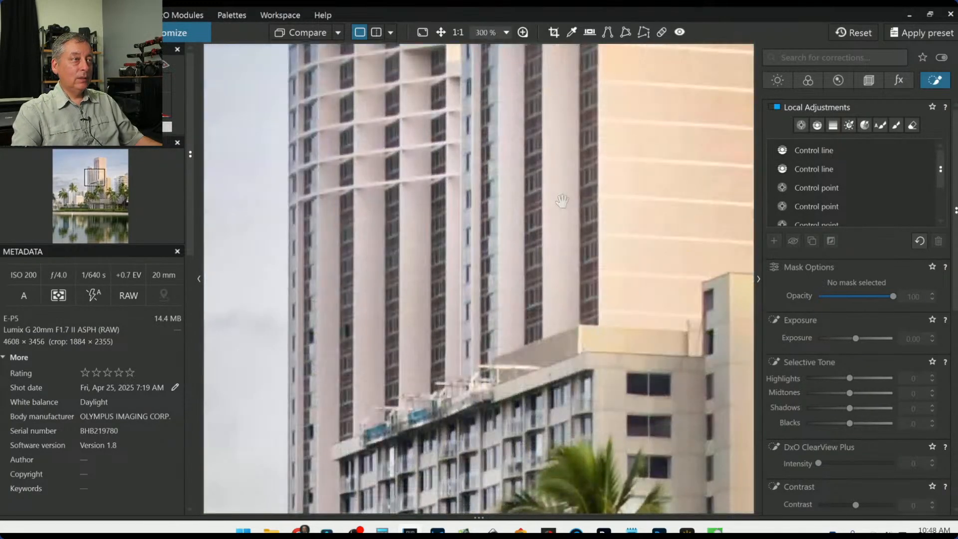
scroll(575, 169, "up", 3)
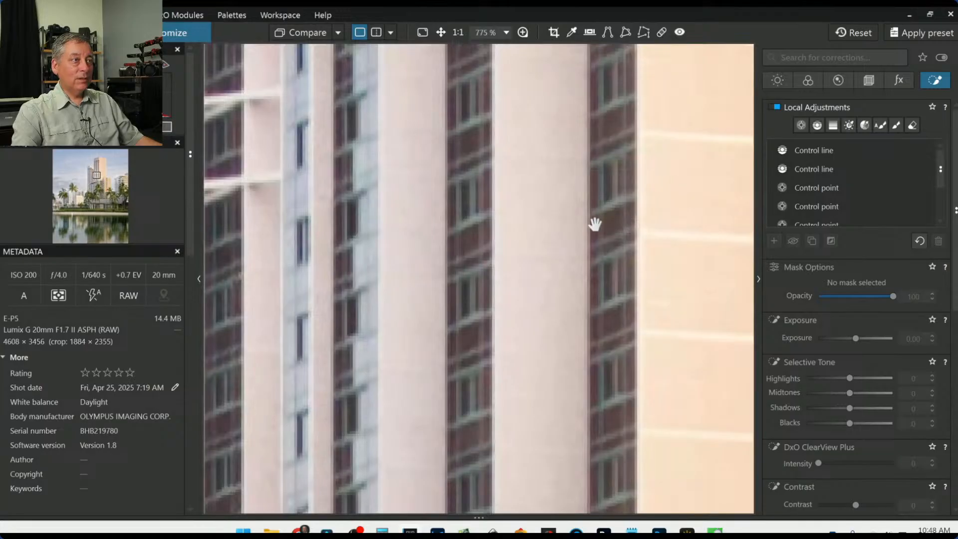
scroll(599, 212, "down", 4)
scroll(572, 260, "down", 5)
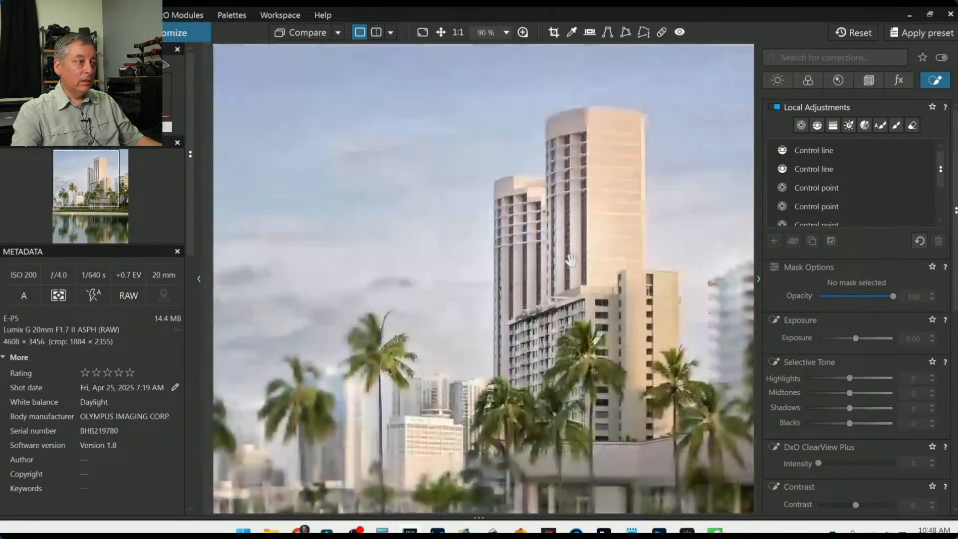
scroll(597, 264, "down", 1)
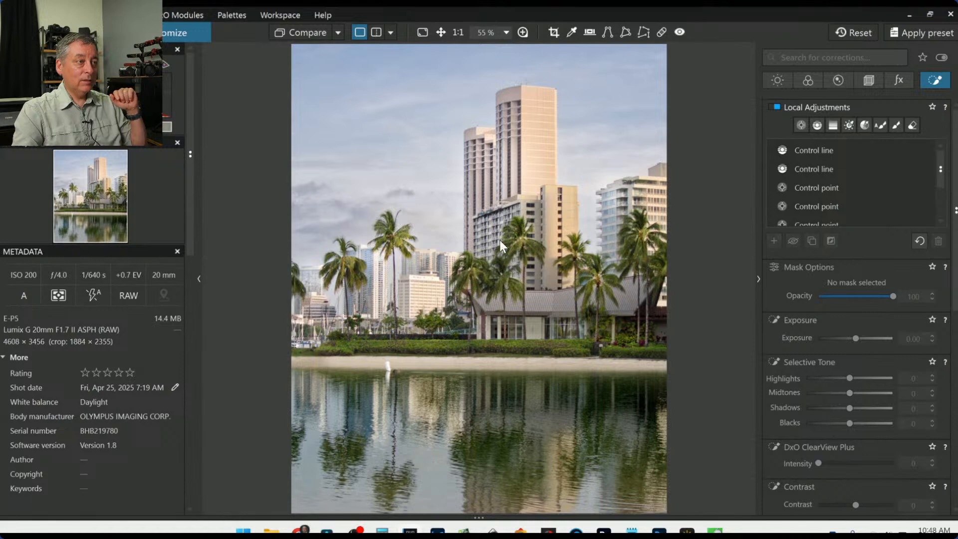
scroll(499, 199, "up", 10)
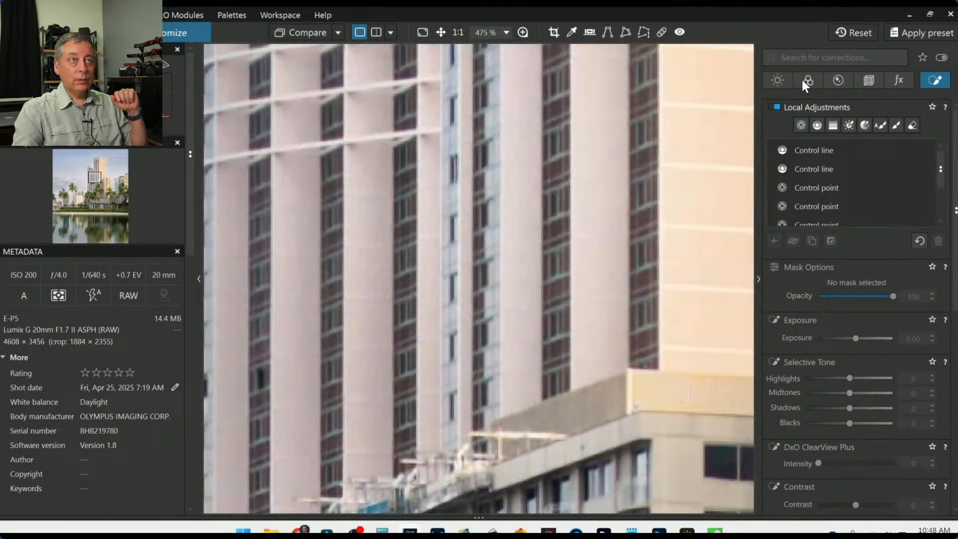
left_click(803, 80)
scroll(842, 322, "down", 8)
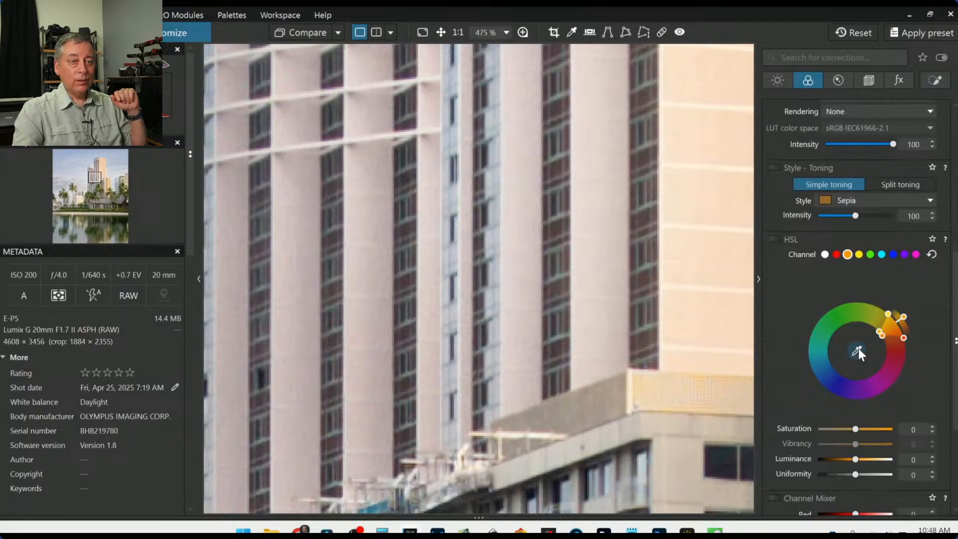
left_click(857, 350)
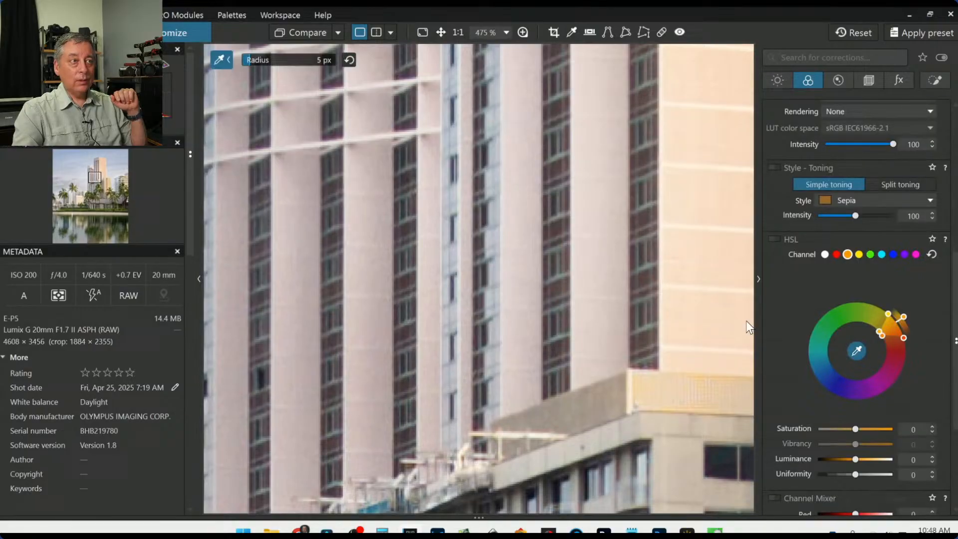
left_click(558, 227)
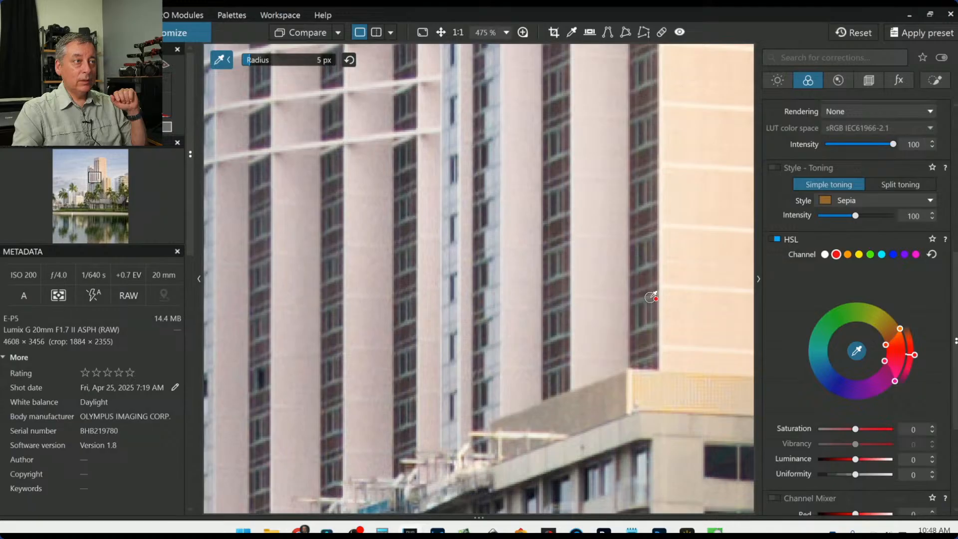
Step: Try a global HSL red channel Saturation of 17 on the tower's windows, and reset it to 0
scroll(650, 298, "down", 6)
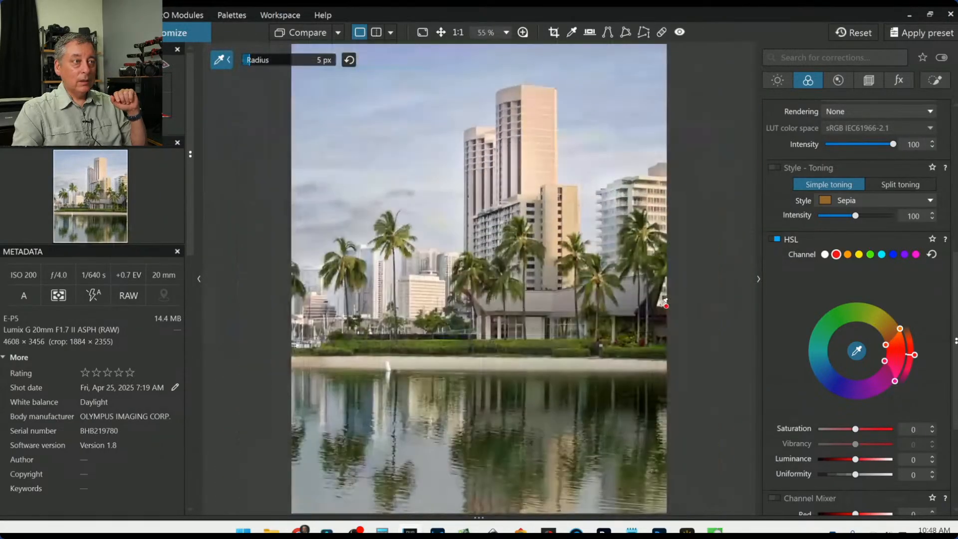
mouse_move(854, 427)
left_mouse_down()
mouse_move(883, 430)
mouse_move(859, 430)
left_mouse_up()
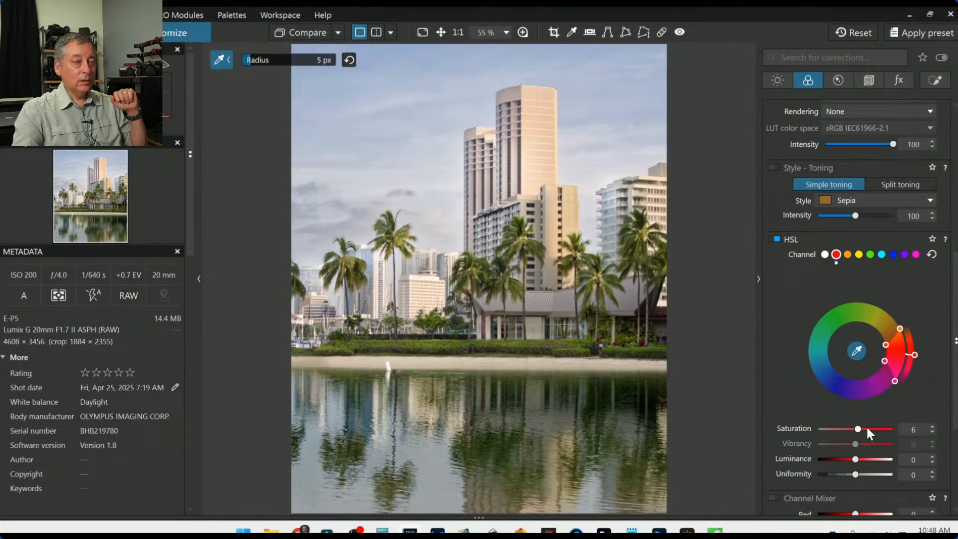
left_click_drag(860, 427, 861, 430)
scroll(476, 200, "up", 5)
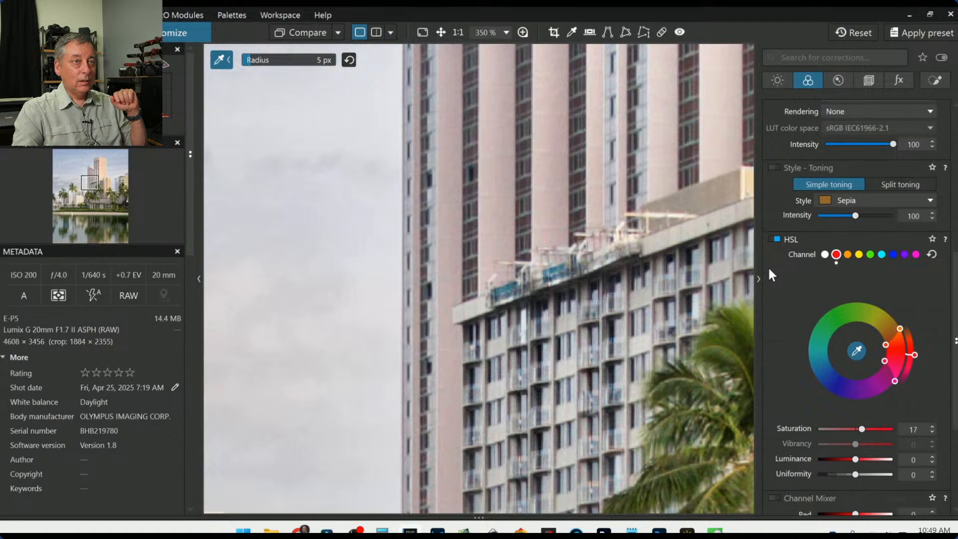
double_click(862, 430)
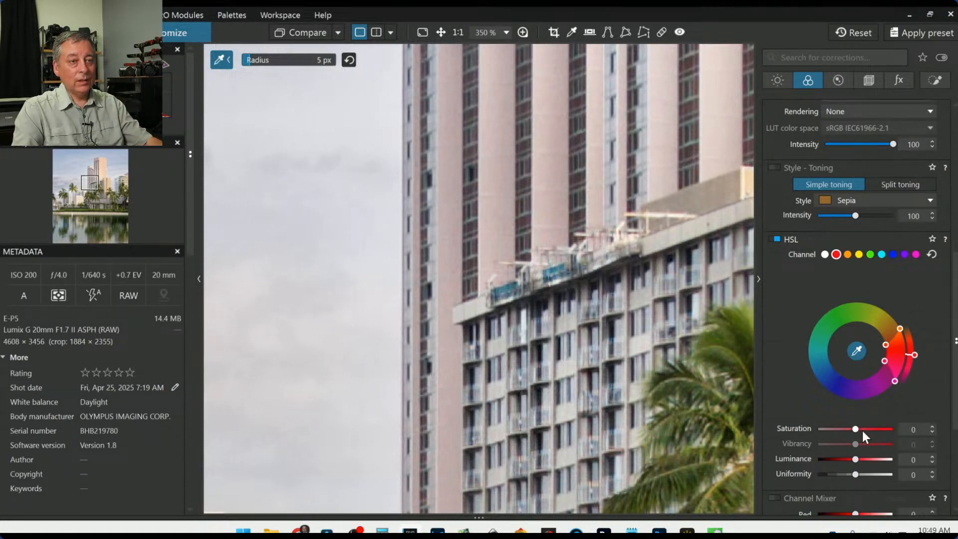
Step: Add a local control line across the tall towers, facing upward, with its colour sampled from a dark window column
left_click(936, 81)
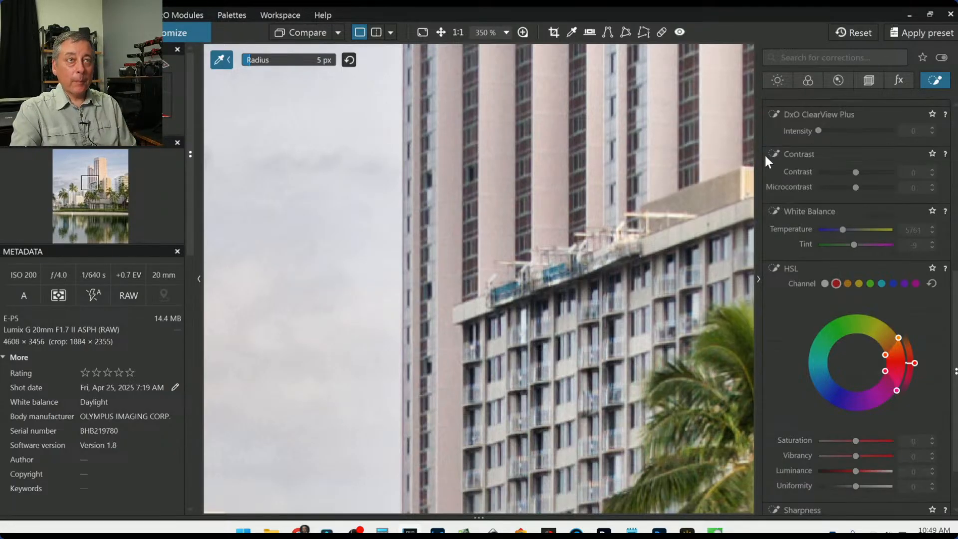
scroll(810, 191, "up", 4)
scroll(810, 191, "up", 3)
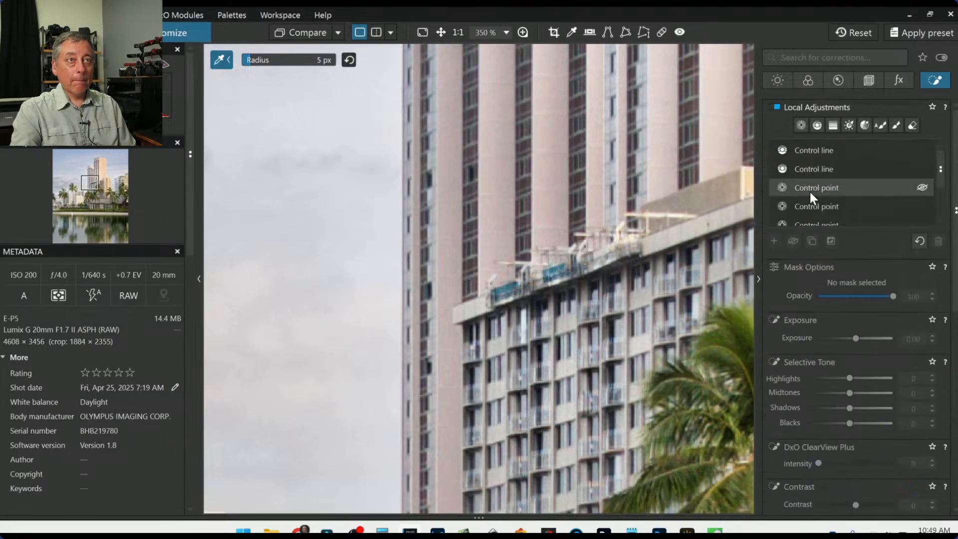
left_click(798, 126)
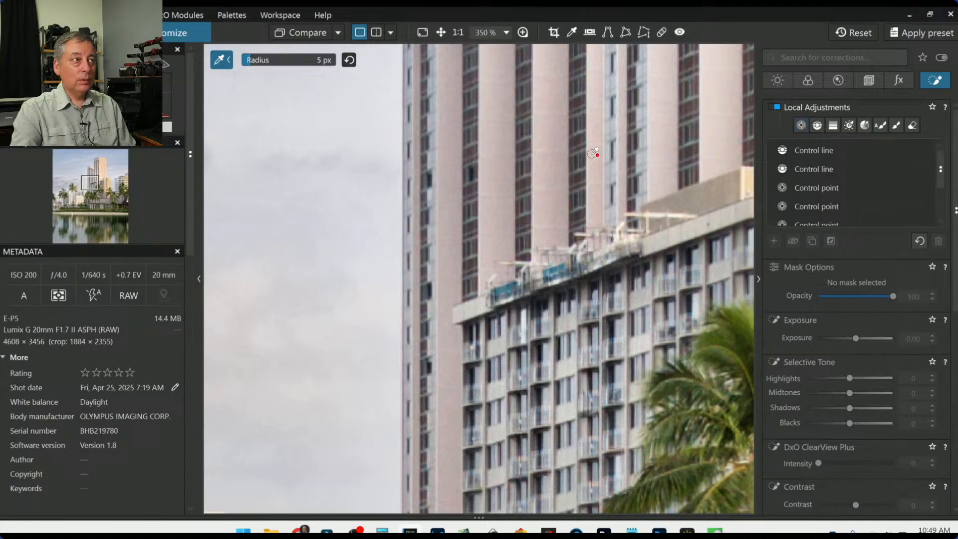
scroll(593, 153, "down", 5)
scroll(598, 160, "down", 3)
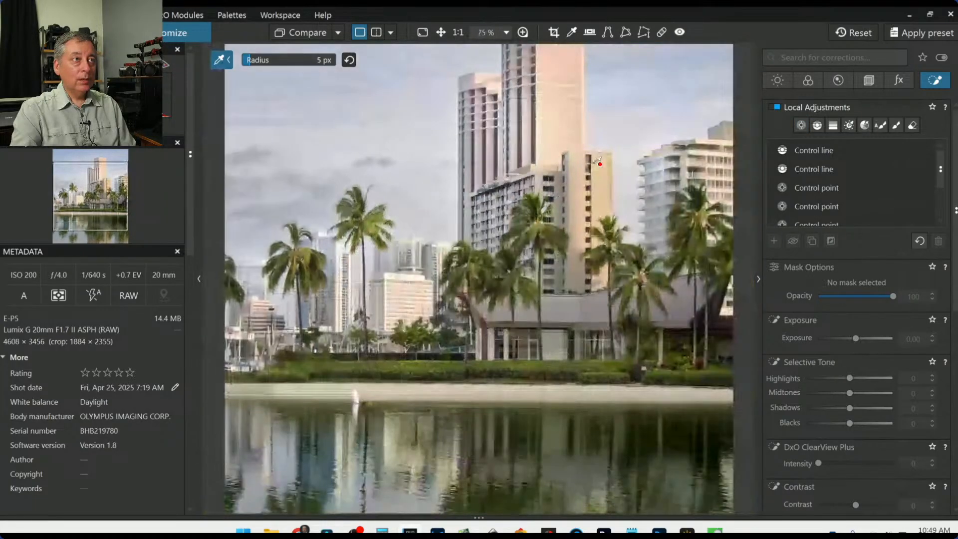
scroll(815, 180, "down", 1)
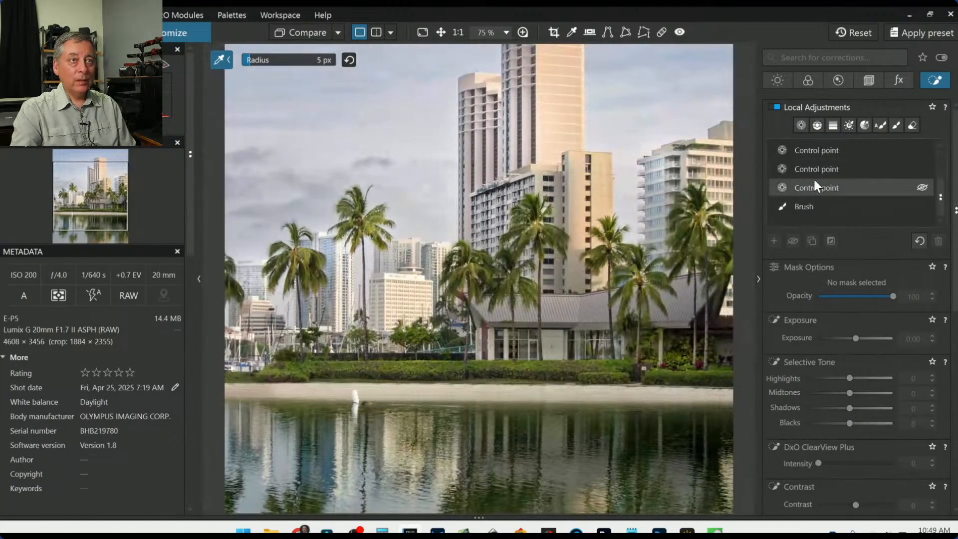
left_click(817, 125)
scroll(577, 100, "up", 10)
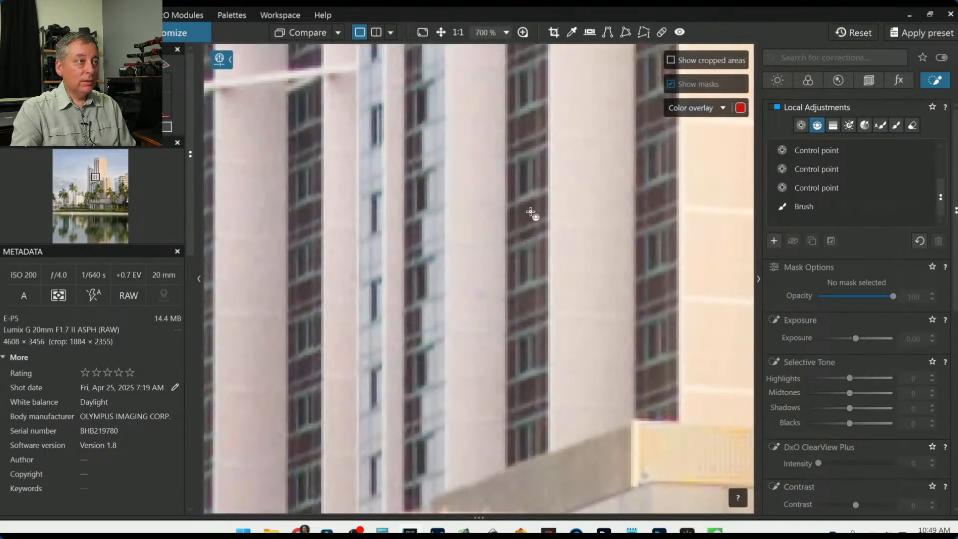
left_click_drag(526, 213, 537, 524)
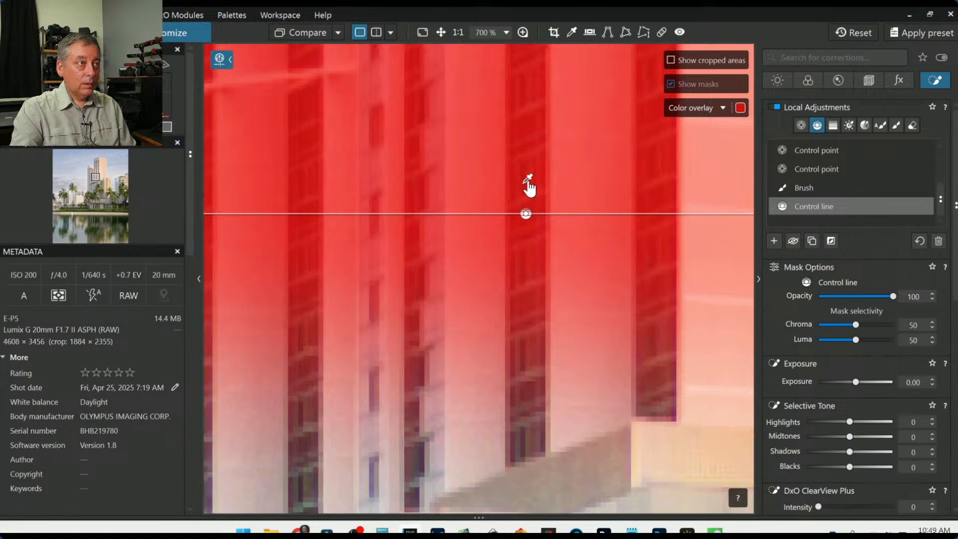
left_click(528, 185)
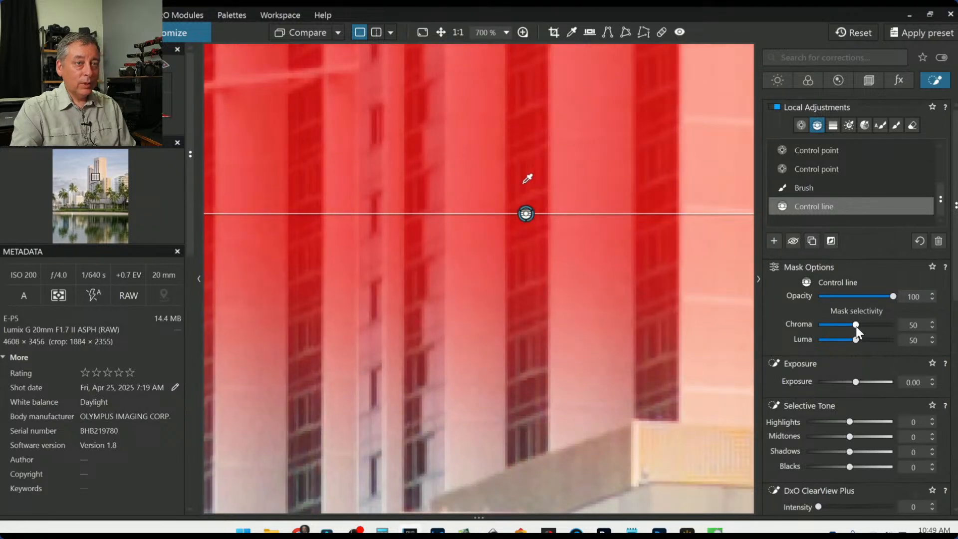
Step: Set the tower control line's Chroma and Luma selectivity to 65 and its Highlights to -6
scroll(856, 326, "up", 3)
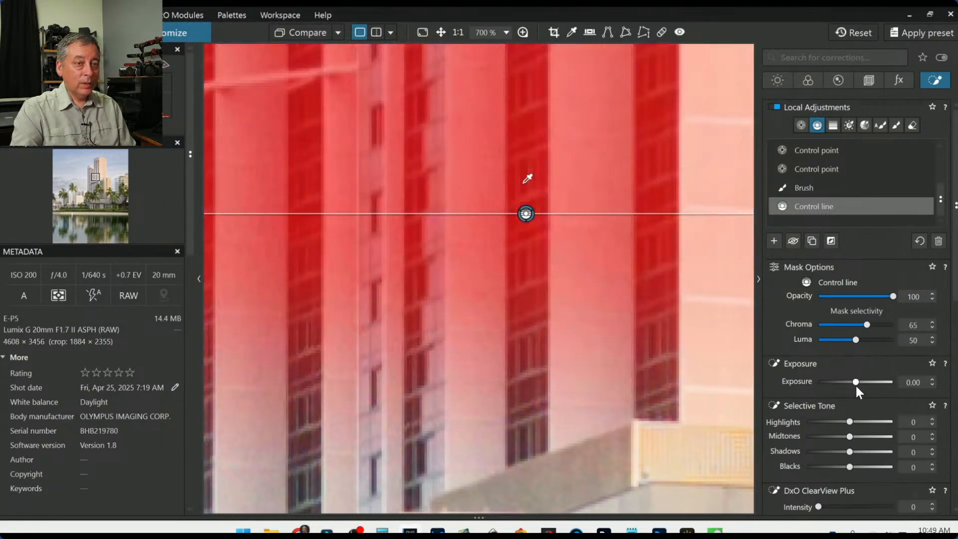
scroll(848, 423, "down", 3)
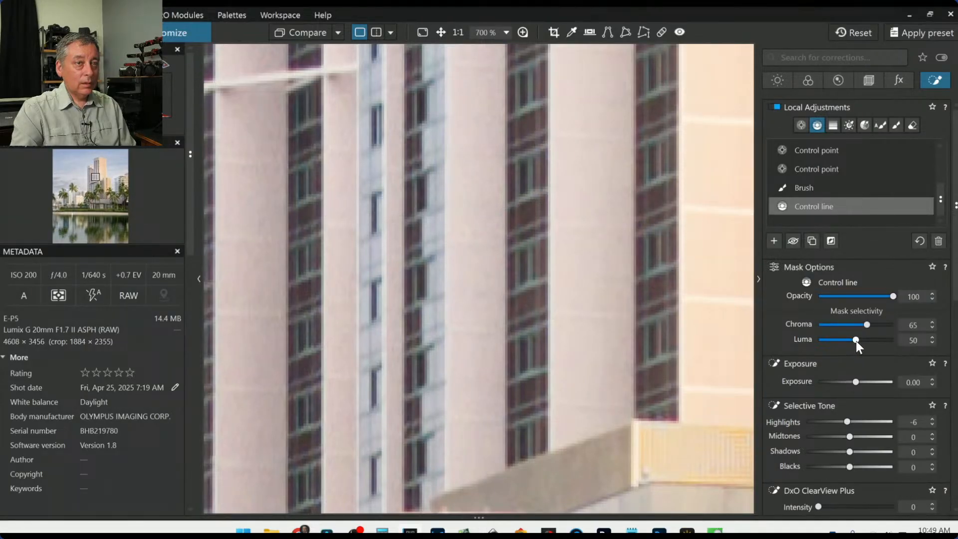
scroll(856, 341, "up", 1)
Step: Show the mask overlay and move the tower control line down across the lower building's balconies to cover the full window columns
left_click(673, 85)
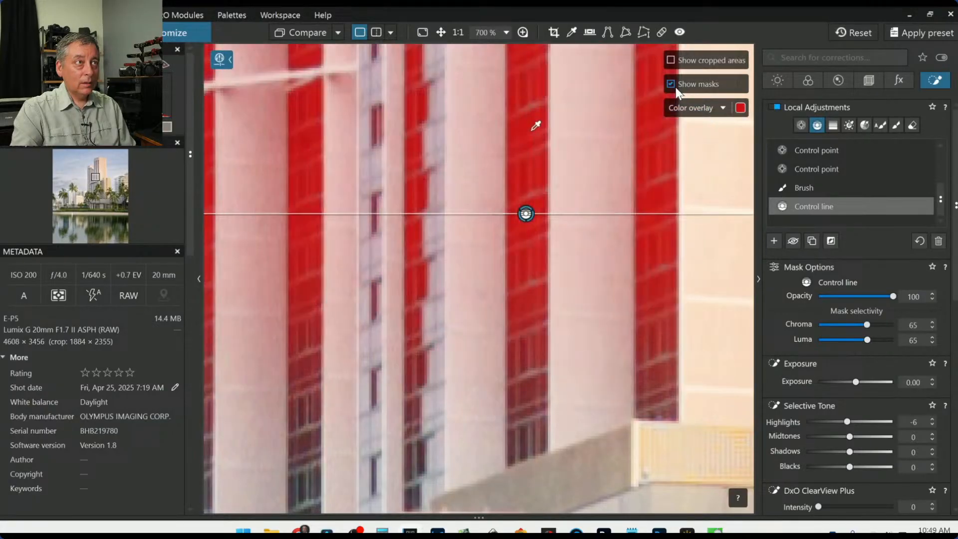
scroll(547, 316, "down", 3)
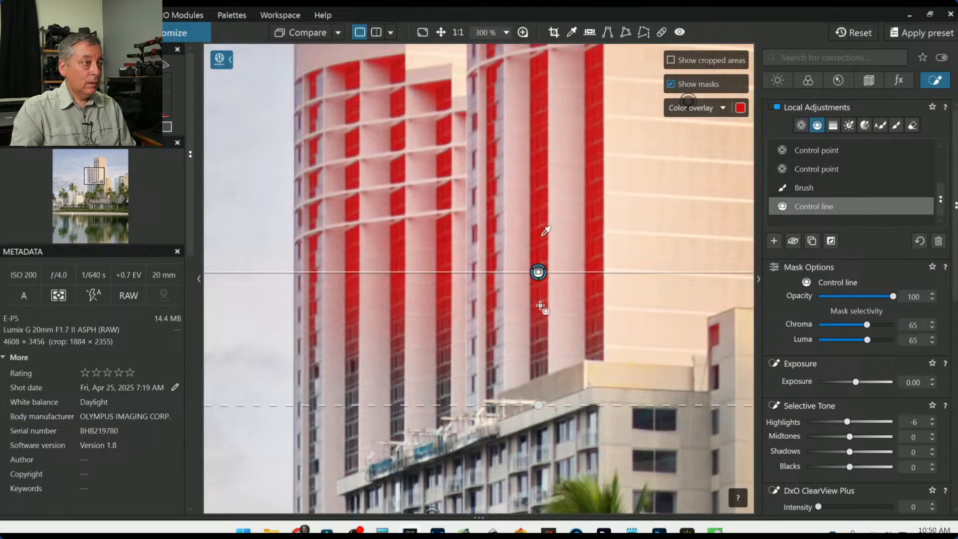
left_click_drag(537, 272, 536, 435)
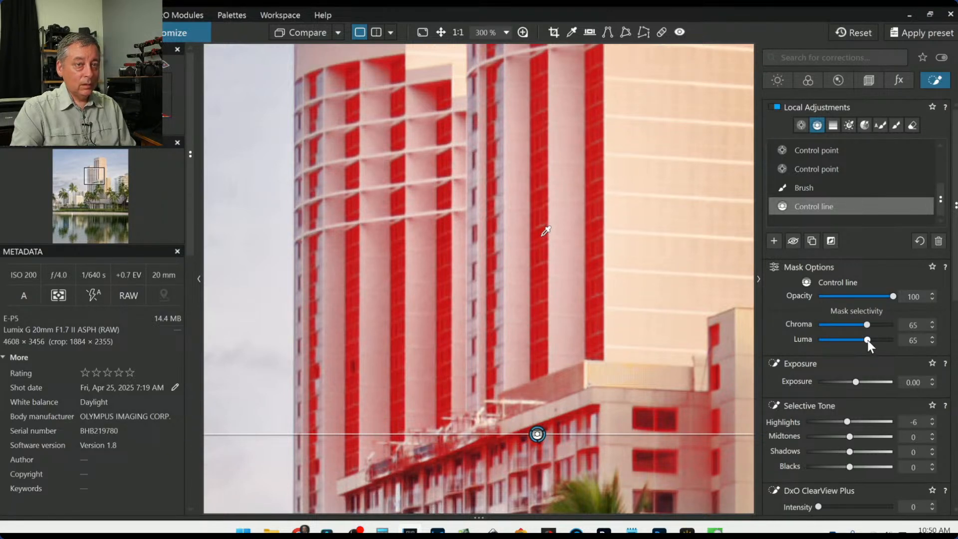
Step: Set the tower control line's selectivity to Chroma 74 and Luma 70, and move the line down to the palm crowns below the towers
scroll(867, 340, "up", 1)
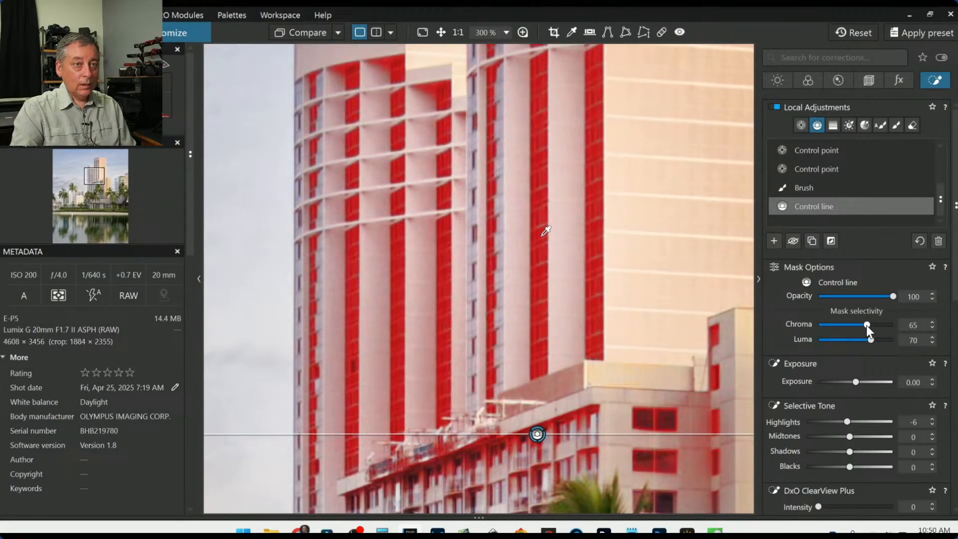
scroll(866, 326, "up", 4)
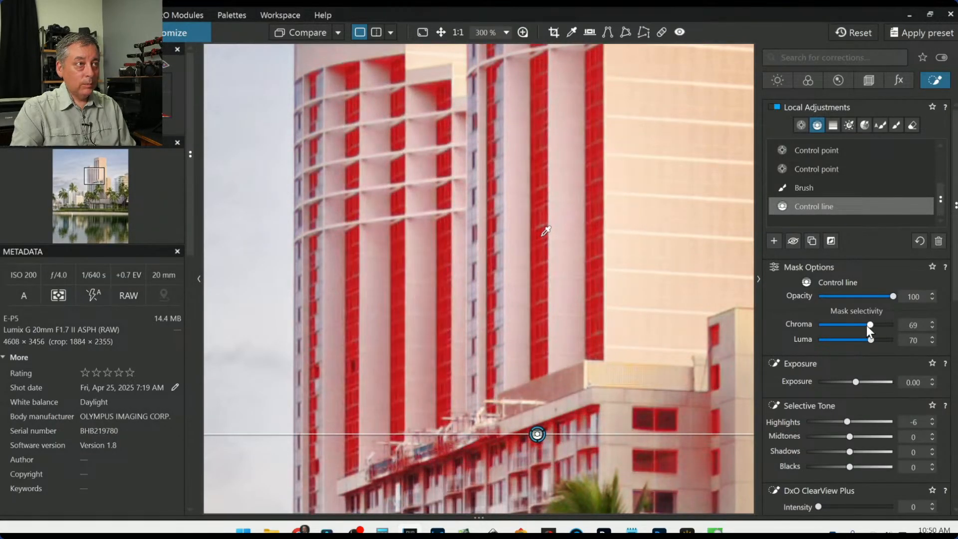
scroll(865, 325, "up", 5)
scroll(678, 299, "down", 2)
scroll(678, 298, "down", 2)
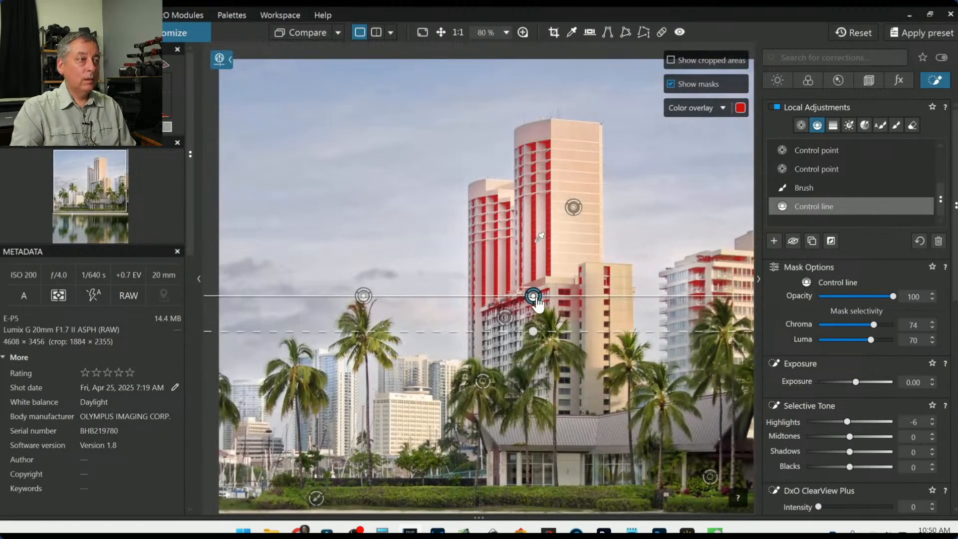
left_click_drag(533, 296, 547, 383)
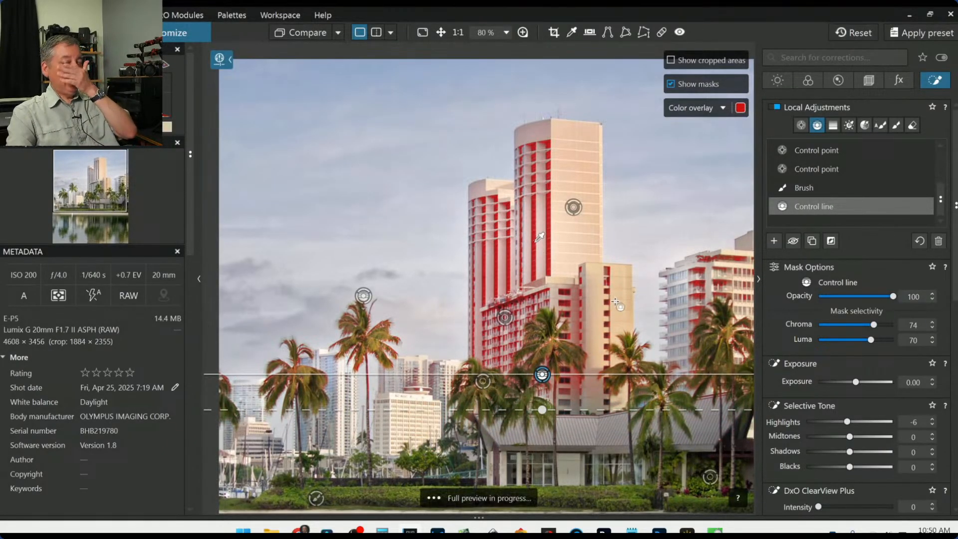
Step: Set the tower control line's HSL red channel to Saturation 75 and Luminance 47, and hide the mask overlay
scroll(883, 339, "down", 6)
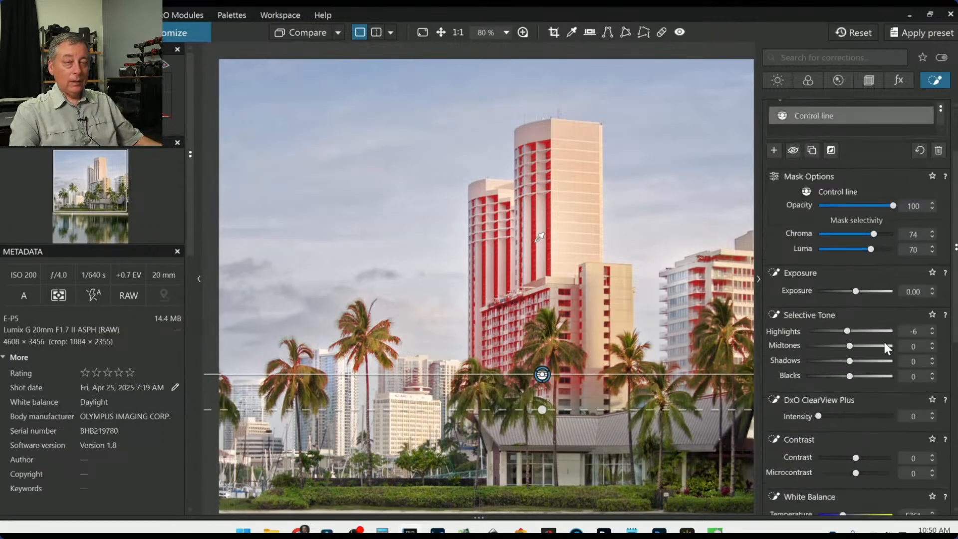
scroll(885, 346, "down", 1)
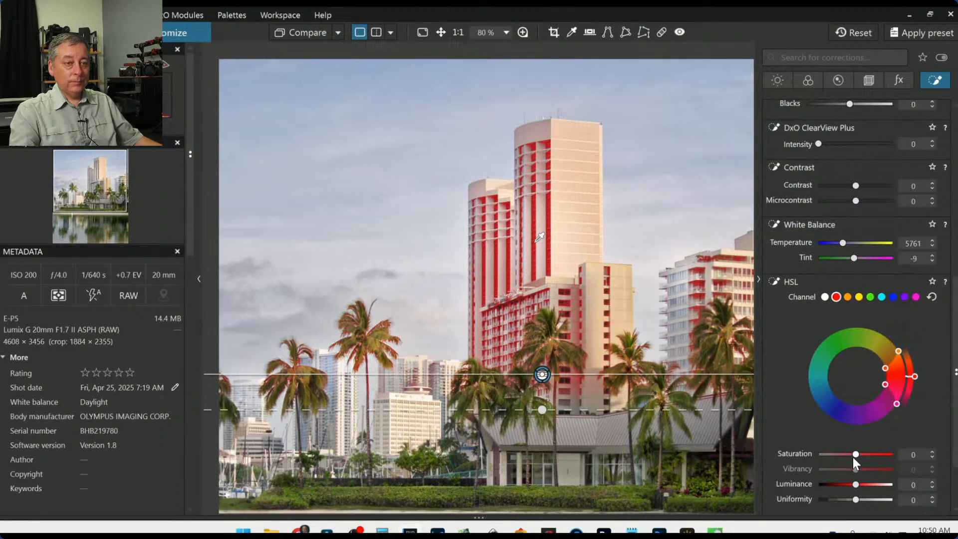
left_click_drag(855, 453, 886, 455)
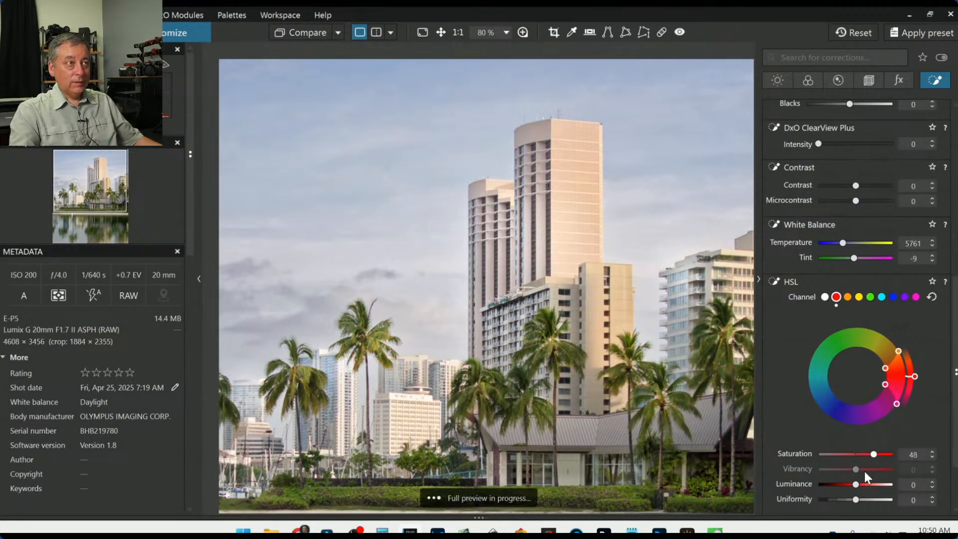
left_click_drag(855, 484, 874, 486)
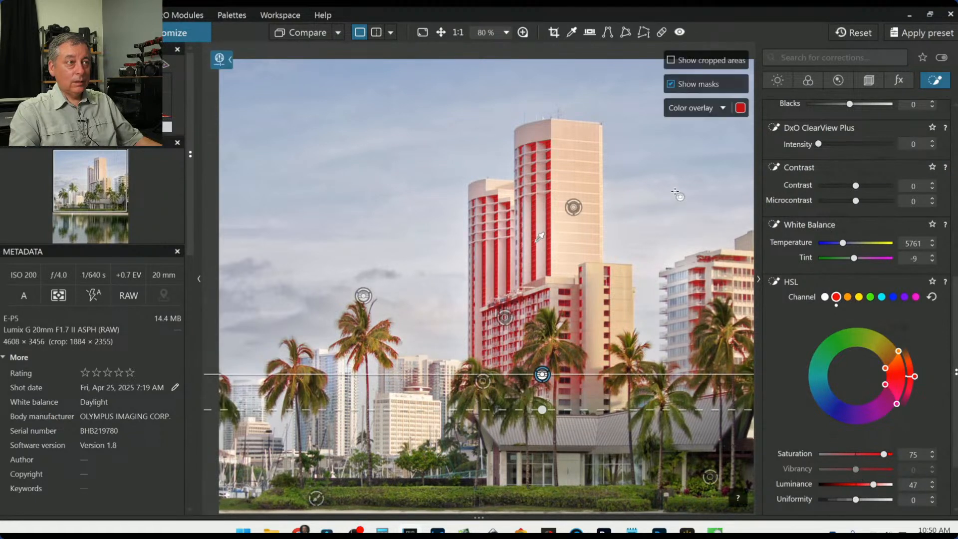
left_click(672, 84)
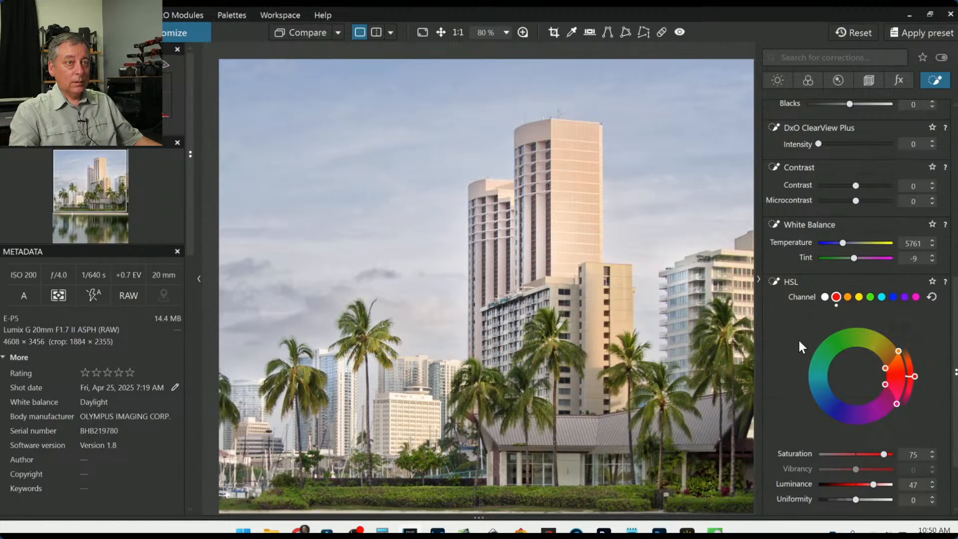
Step: Compare the edit with the original, and raise the tower control line's red channel to Saturation 100 and Luminance 72
left_click(289, 33)
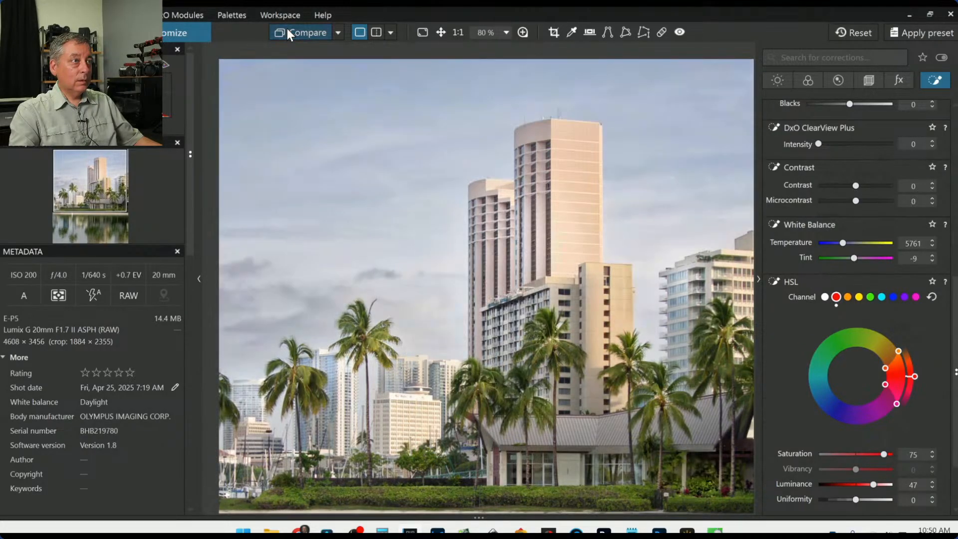
left_click(287, 31)
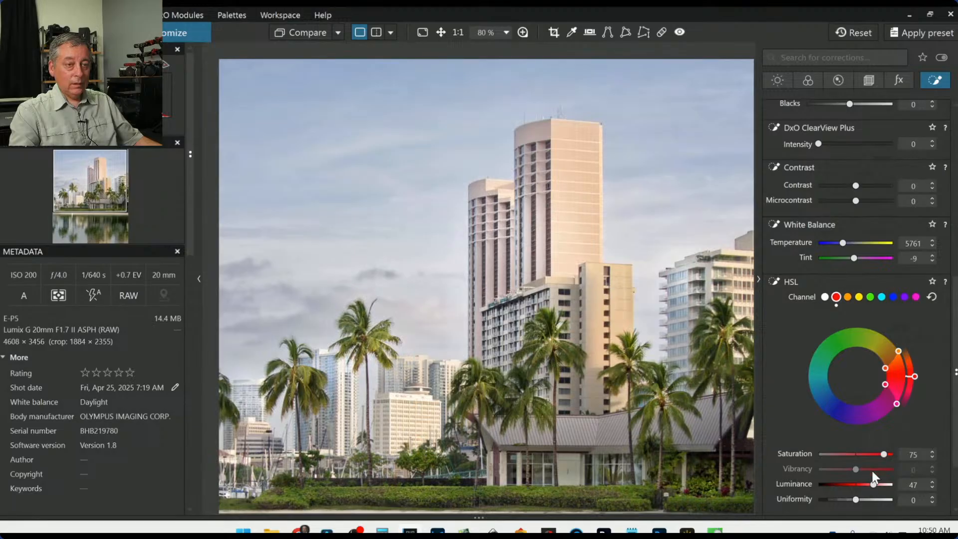
mouse_move(872, 484)
left_mouse_down()
mouse_move(889, 490)
mouse_move(880, 489)
left_mouse_up()
left_click_drag(882, 456, 891, 455)
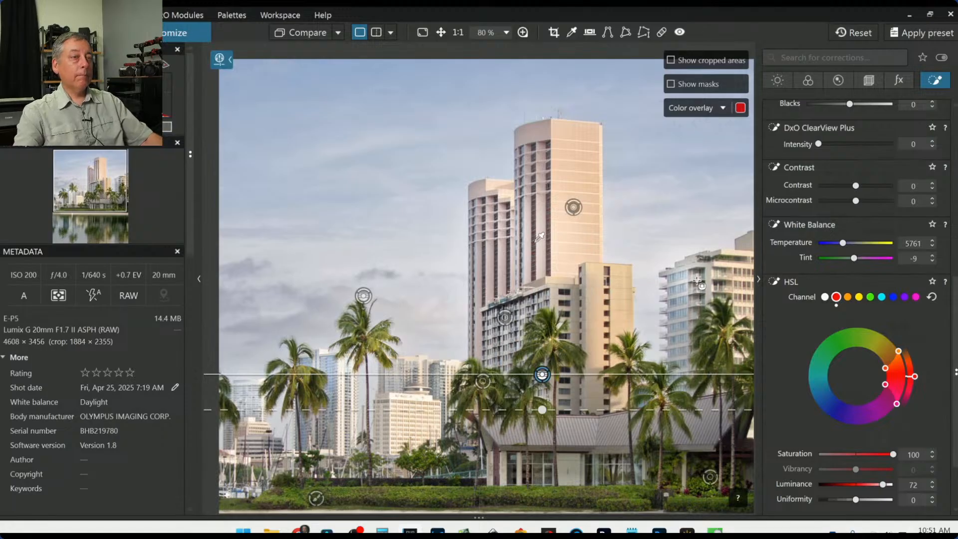
Step: Deselect the tower control line, select the sky control line and move its colour sampler to a nearby spot in the clouds
key("Escape")
scroll(548, 294, "down", 4)
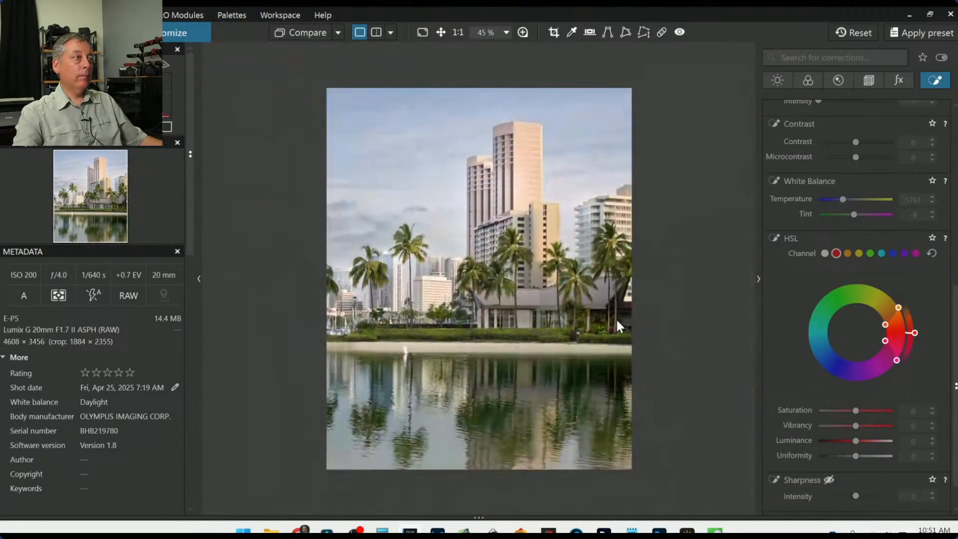
scroll(617, 322, "up", 1)
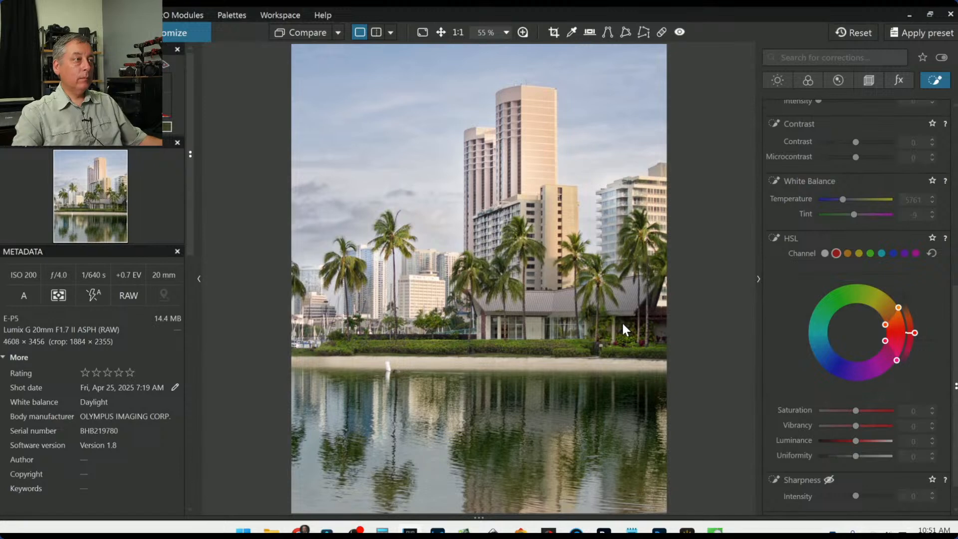
scroll(623, 329, "down", 1)
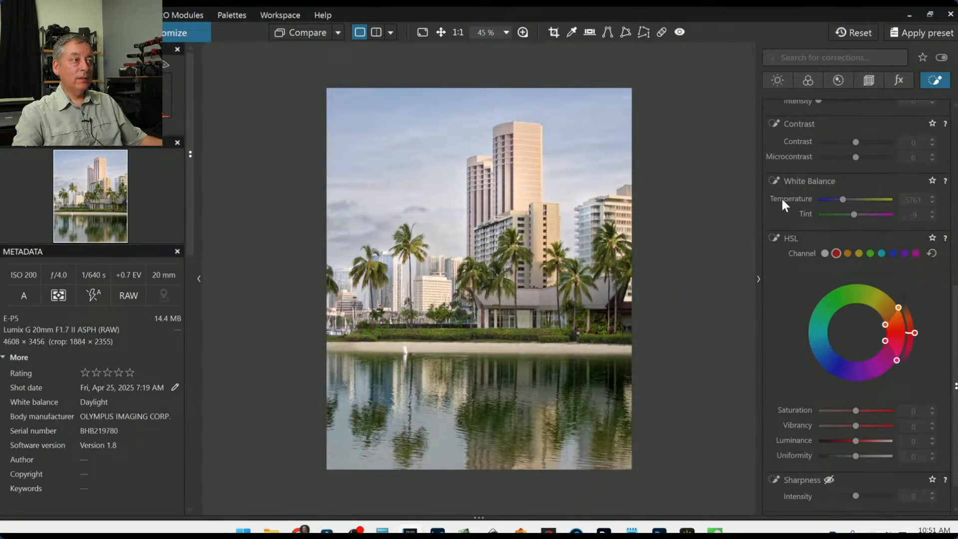
left_click(839, 81)
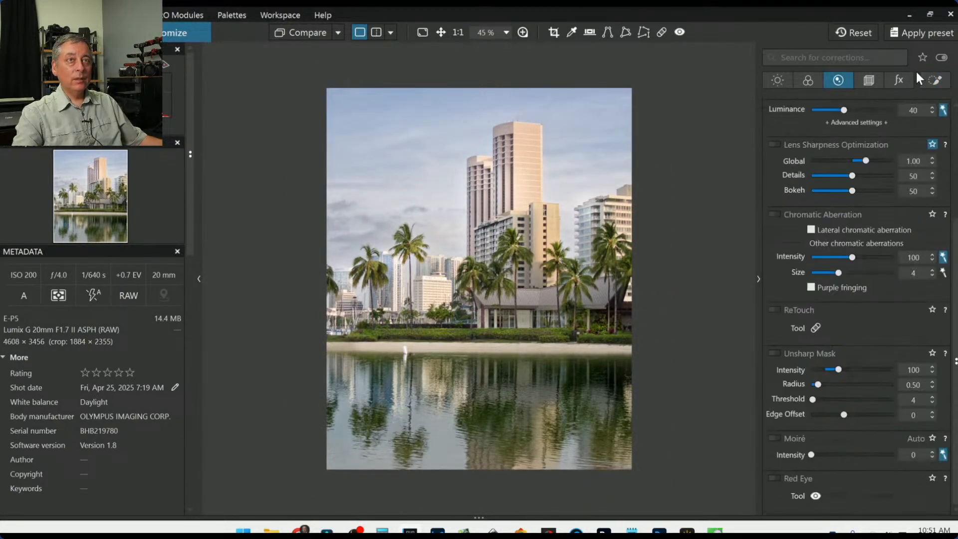
left_click(931, 79)
scroll(841, 225, "up", 4)
scroll(835, 225, "up", 2)
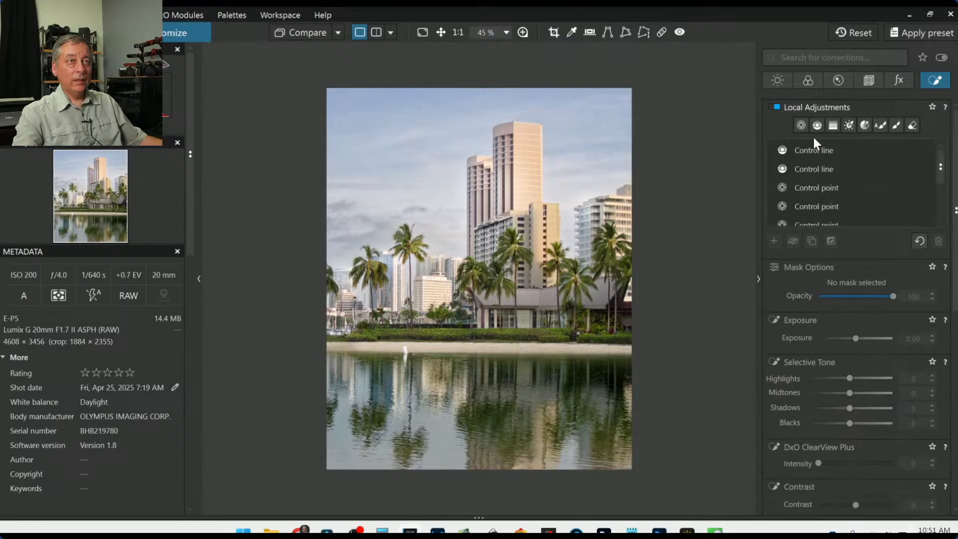
left_click(782, 145)
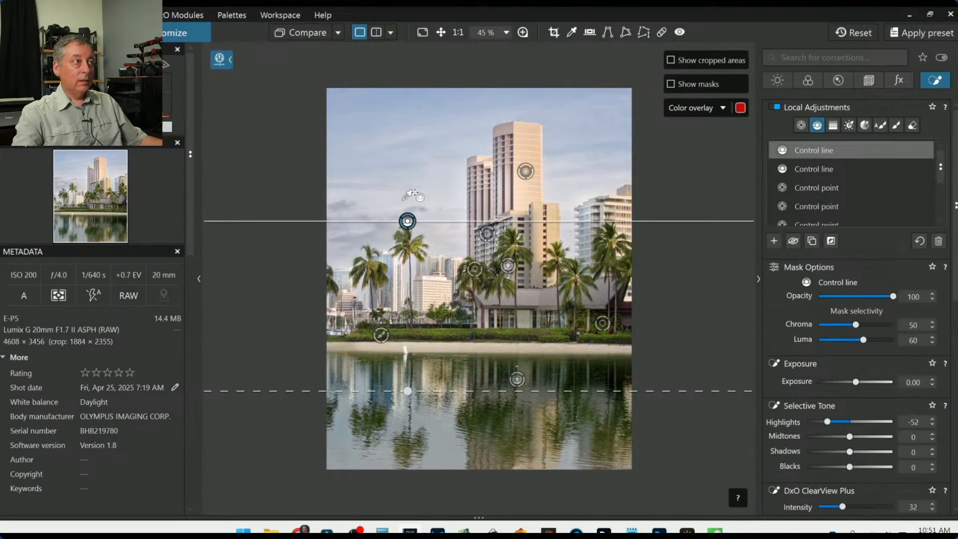
mouse_move(407, 195)
left_mouse_down()
mouse_move(409, 157)
mouse_move(391, 194)
left_mouse_up()
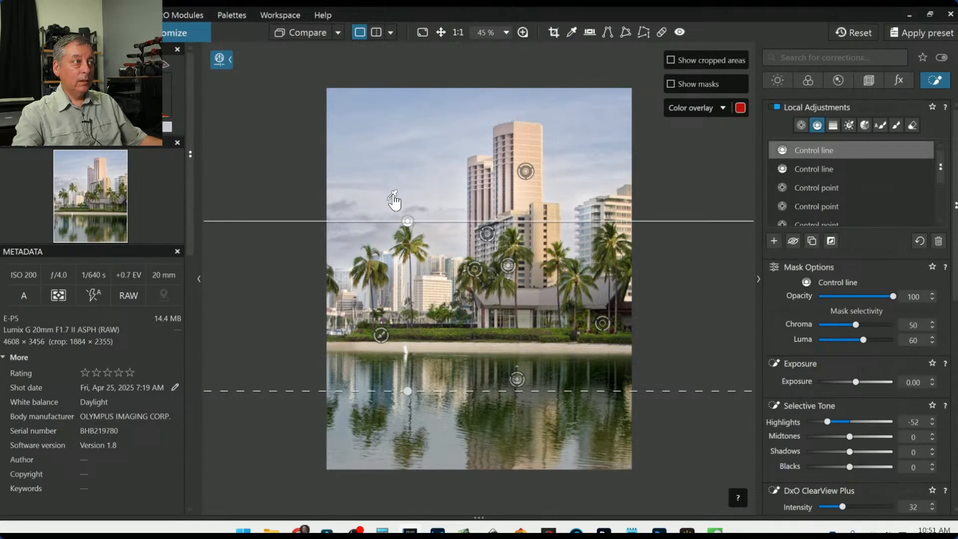
Step: Set the sky control line's Highlights to -26, Microcontrast to 48 and white balance Temperature to 4861
scroll(868, 420, "down", 3)
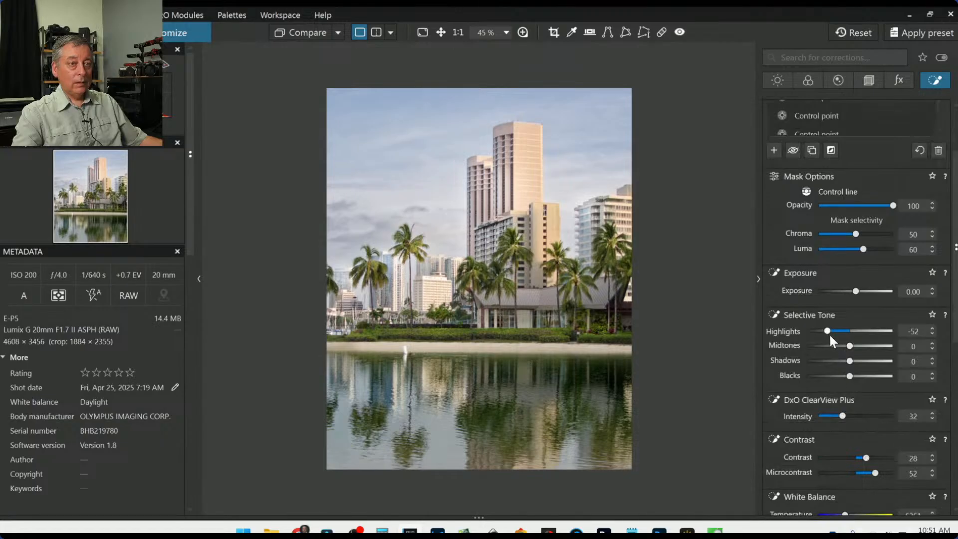
left_click_drag(830, 334, 836, 333)
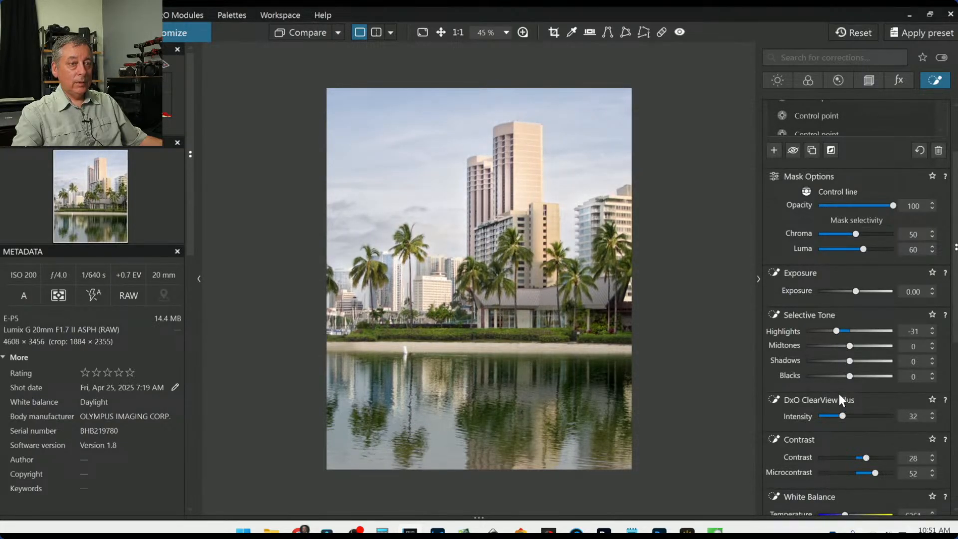
left_click_drag(876, 474, 842, 455)
scroll(808, 429, "down", 2)
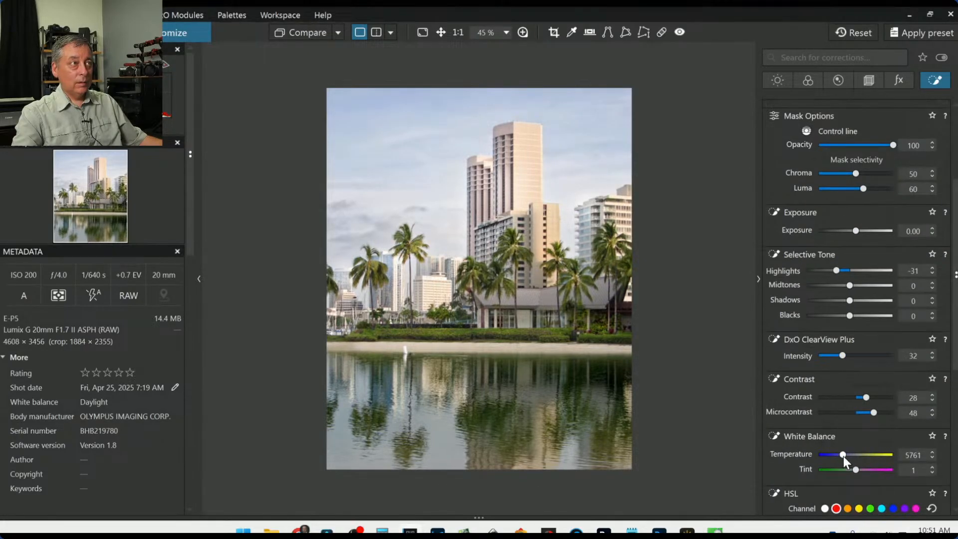
scroll(843, 456, "down", 5)
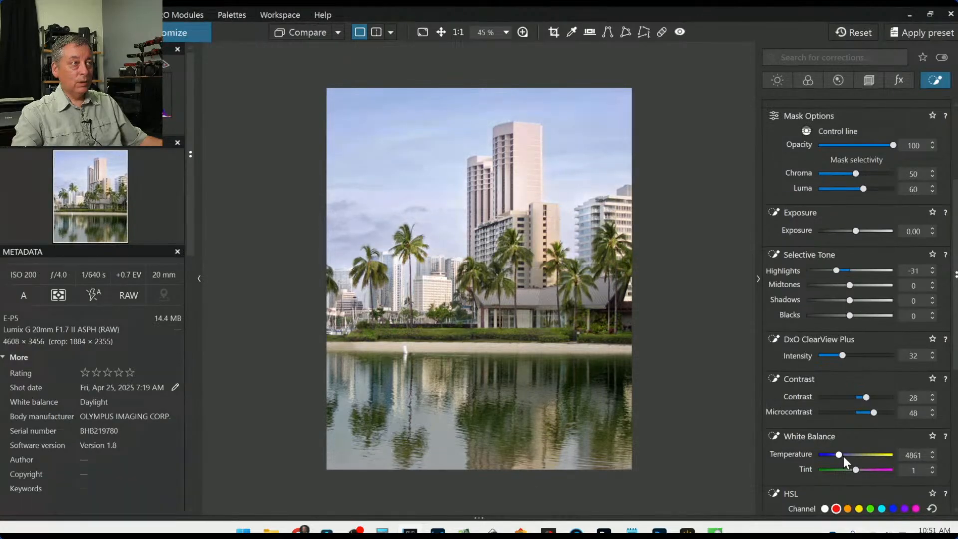
scroll(843, 456, "up", 1)
left_click(839, 271)
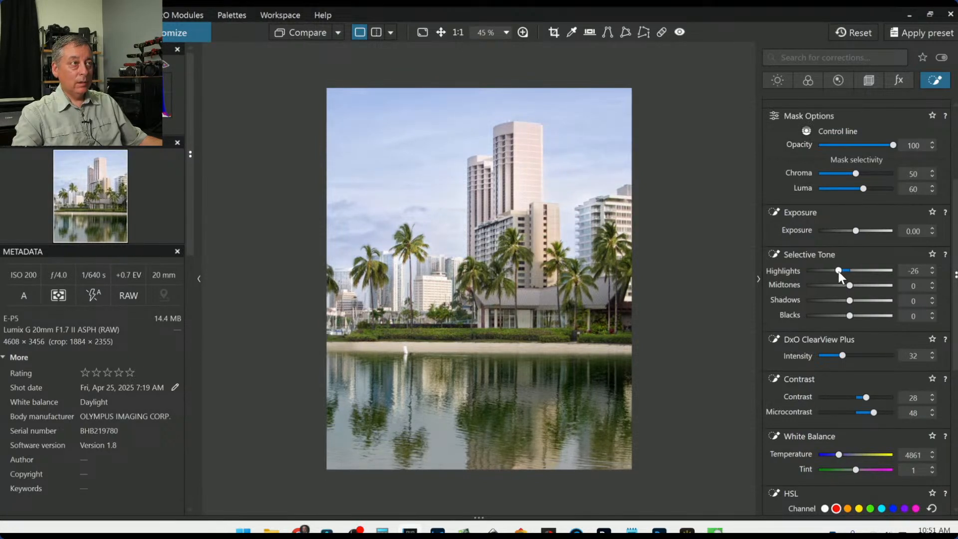
Step: Review the global light corrections, and set the global HSL Vibrancy to 45 for all colours
left_click(778, 82)
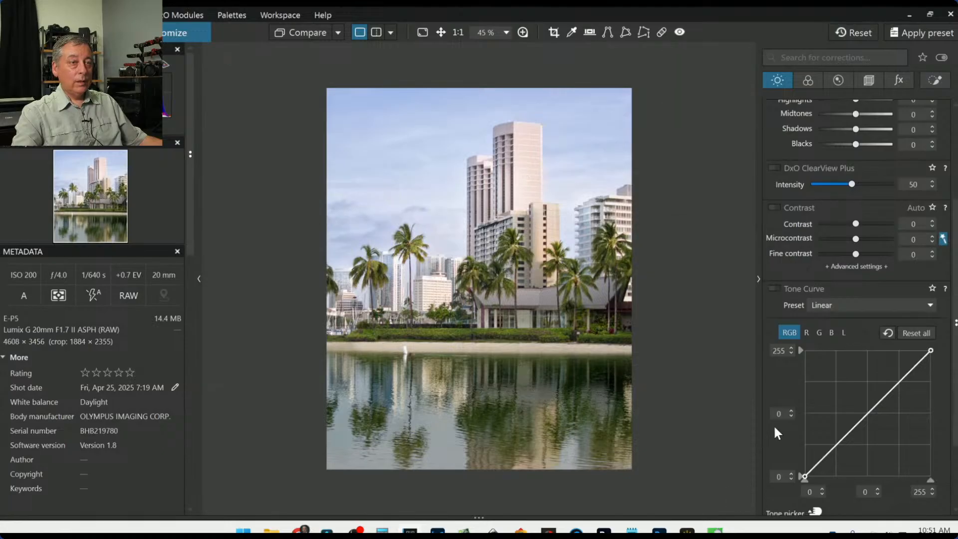
scroll(781, 419, "up", 3)
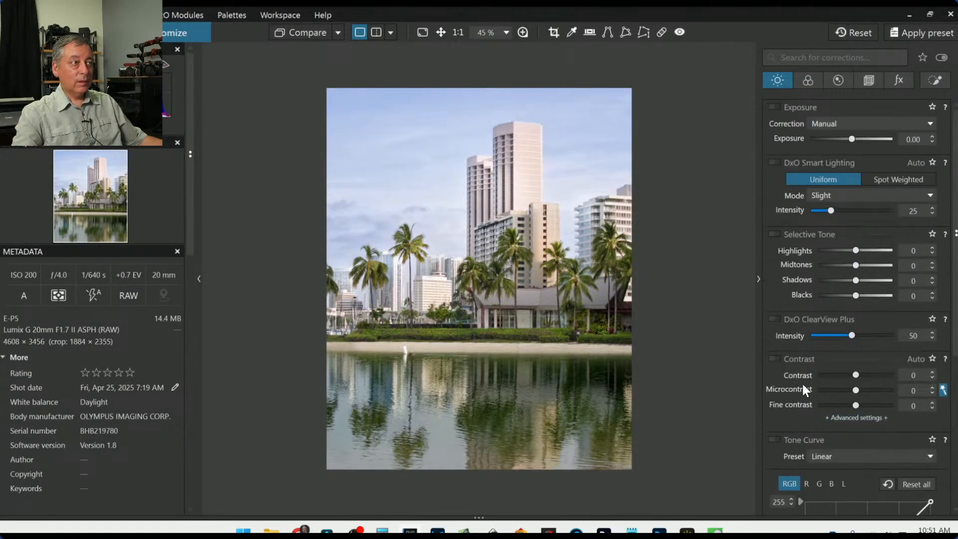
scroll(803, 383, "down", 5)
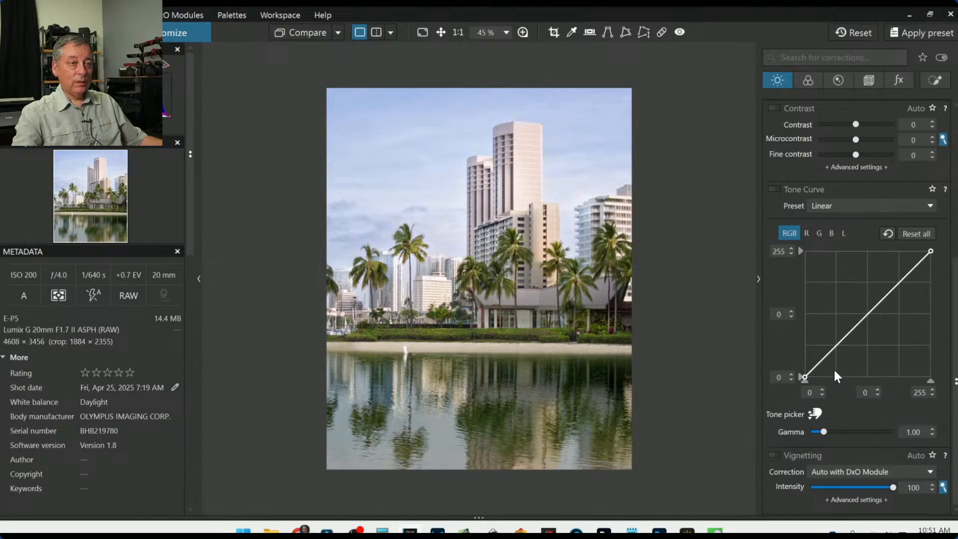
left_click(807, 80)
scroll(808, 264, "down", 5)
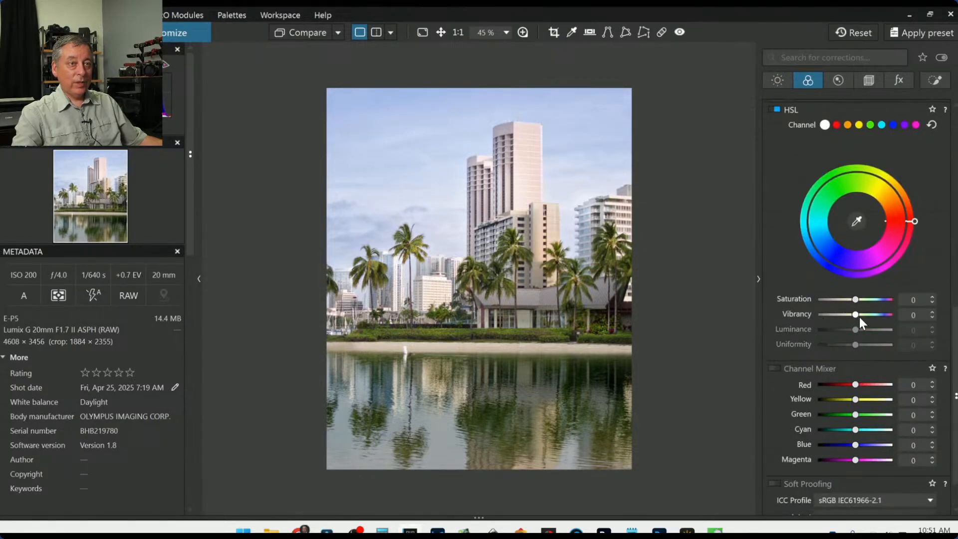
left_click_drag(856, 314, 872, 314)
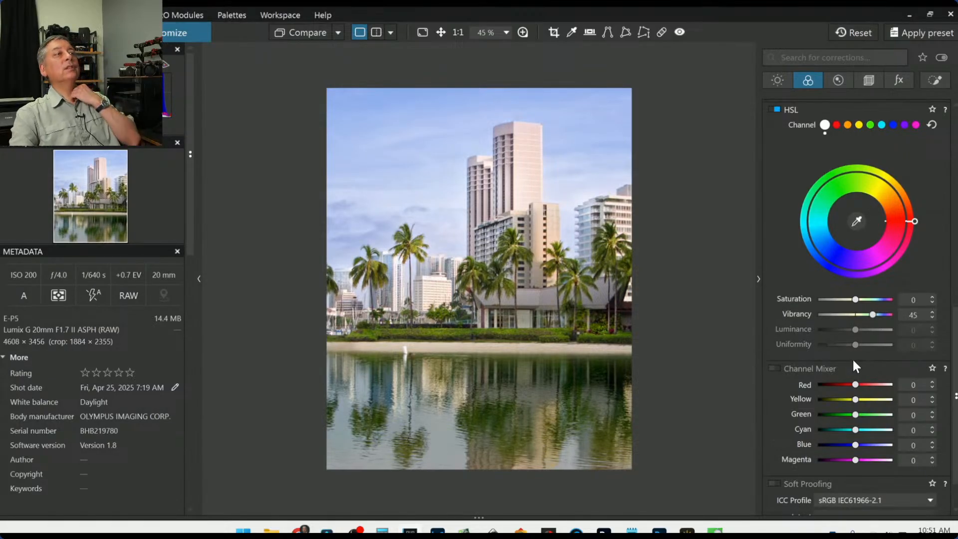
Step: Select the control point on the tall tower and set its local white balance Tint to -14
key("l")
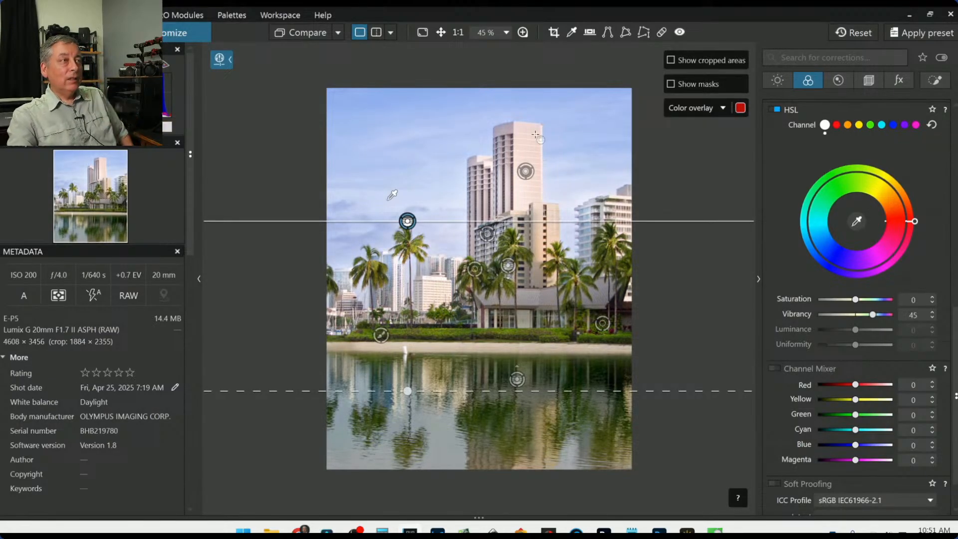
left_click(525, 172)
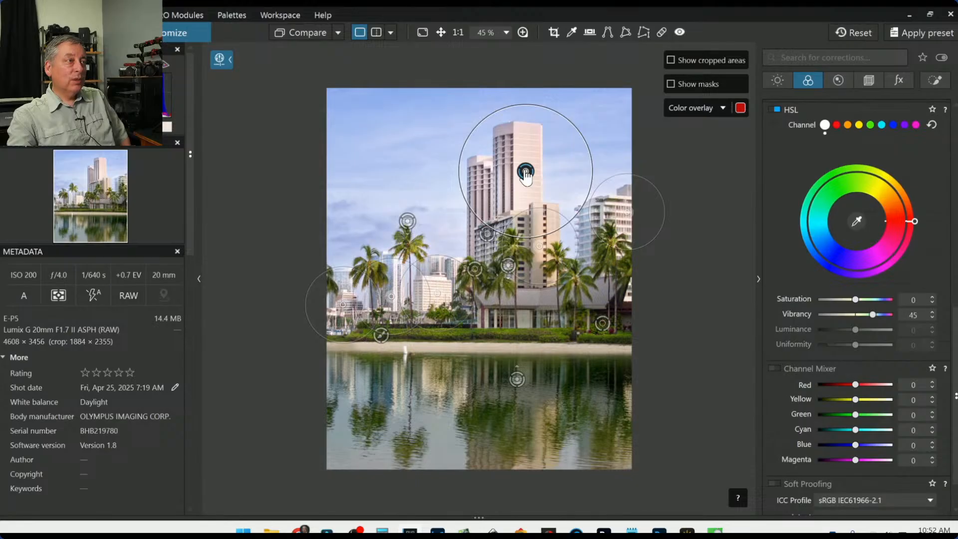
key("l")
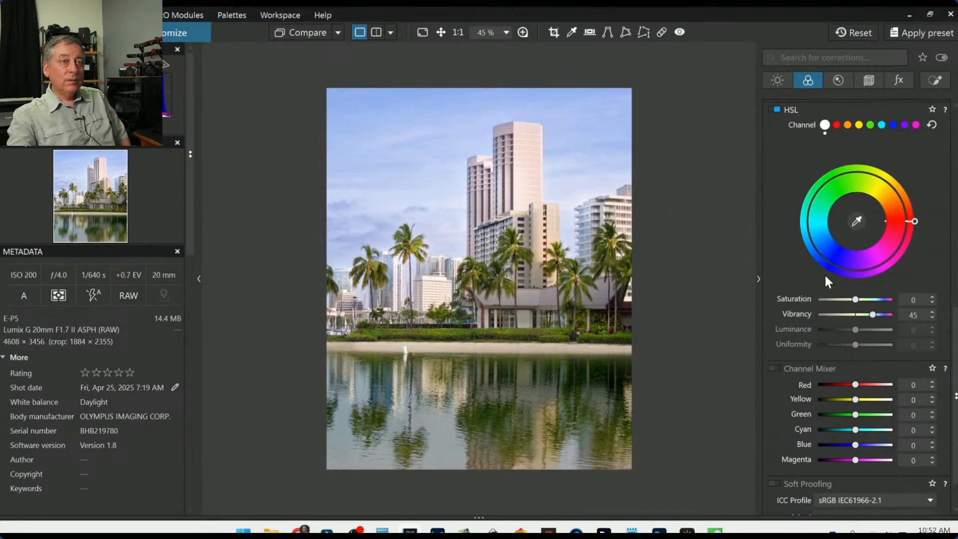
scroll(824, 273, "up", 3)
left_click(933, 84)
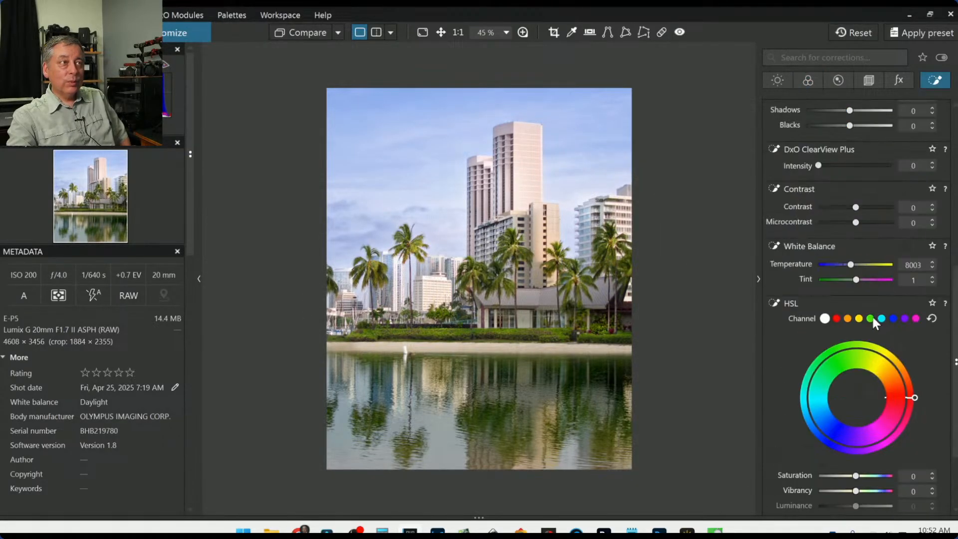
scroll(872, 316, "up", 4)
scroll(871, 315, "down", 2)
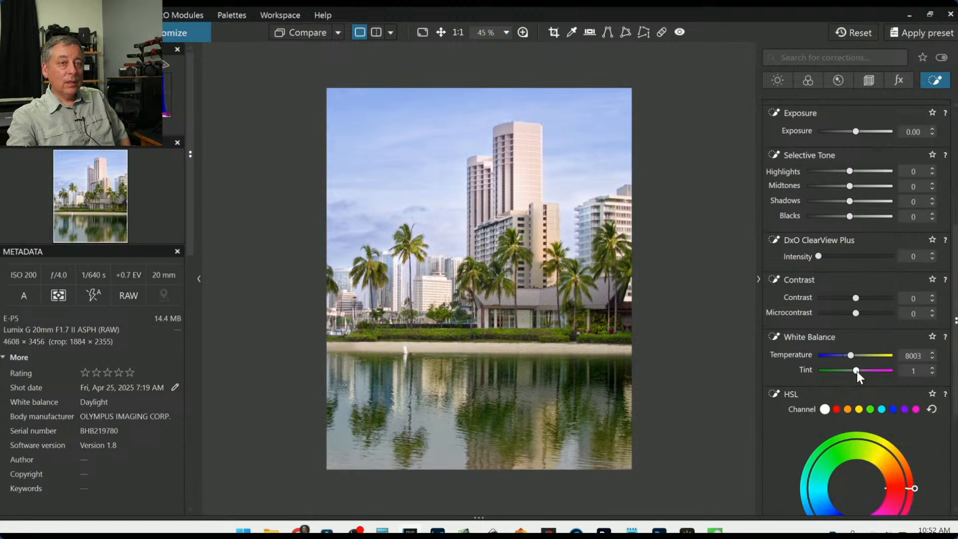
scroll(856, 371, "down", 2)
scroll(856, 371, "down", 1)
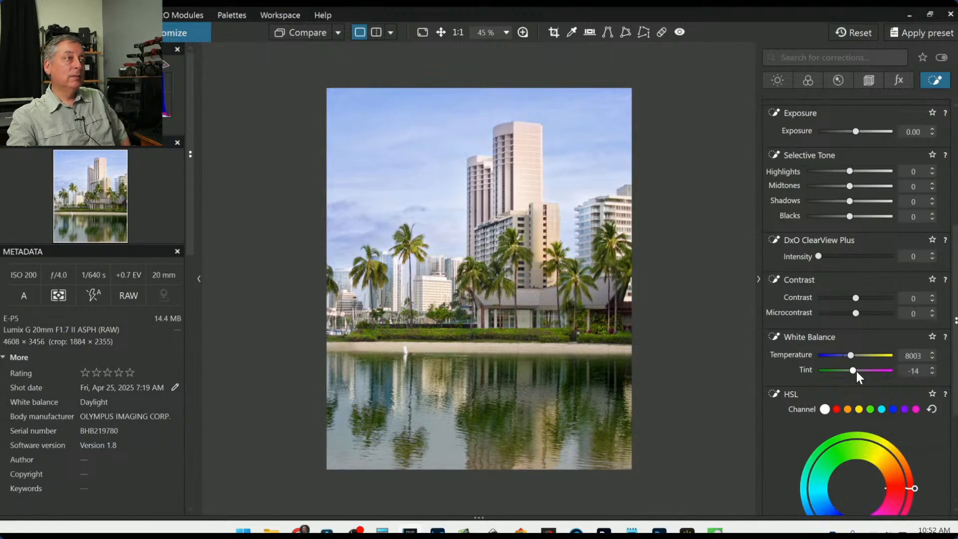
Step: Set the tall tower control point's local white balance Temperature to 8840 and close the local adjustments
mouse_move(586, 169)
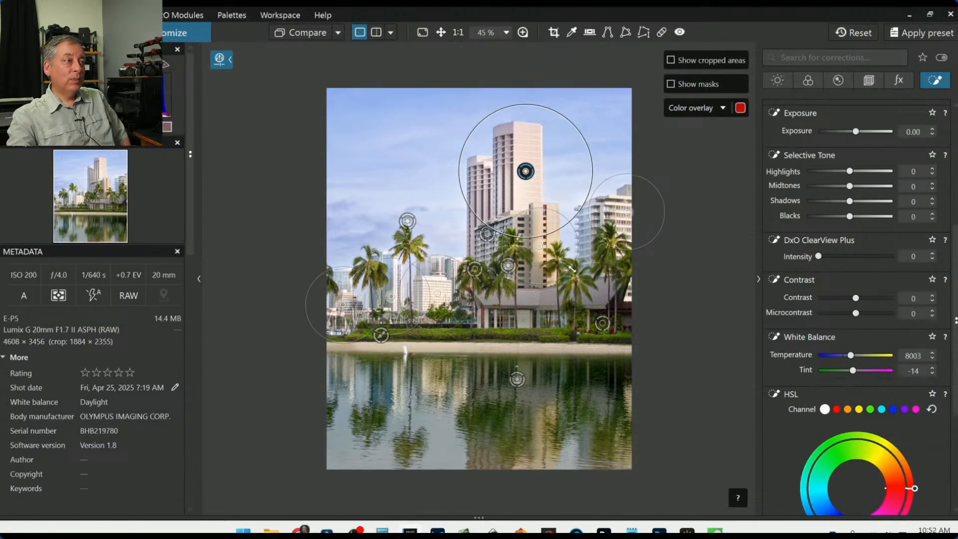
scroll(849, 356, "down", 1)
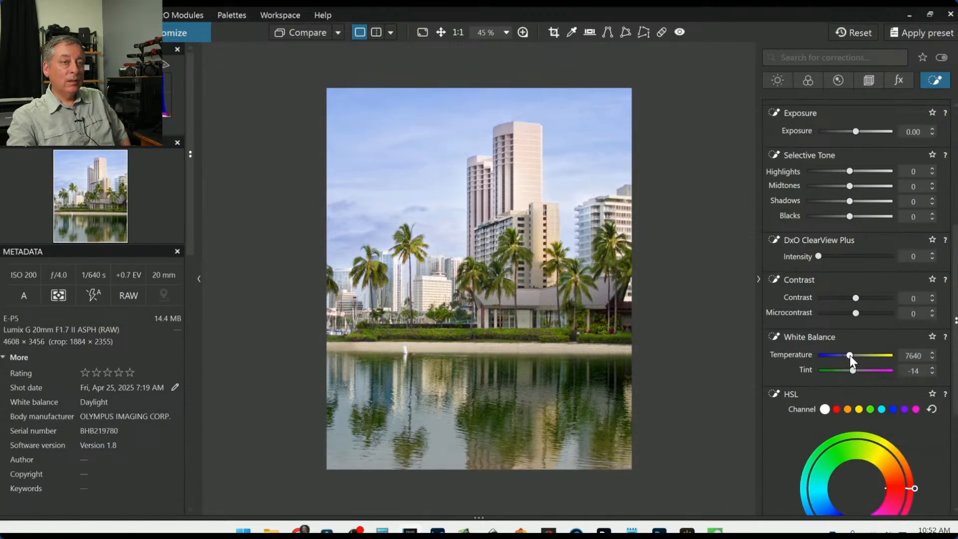
scroll(849, 355, "up", 2)
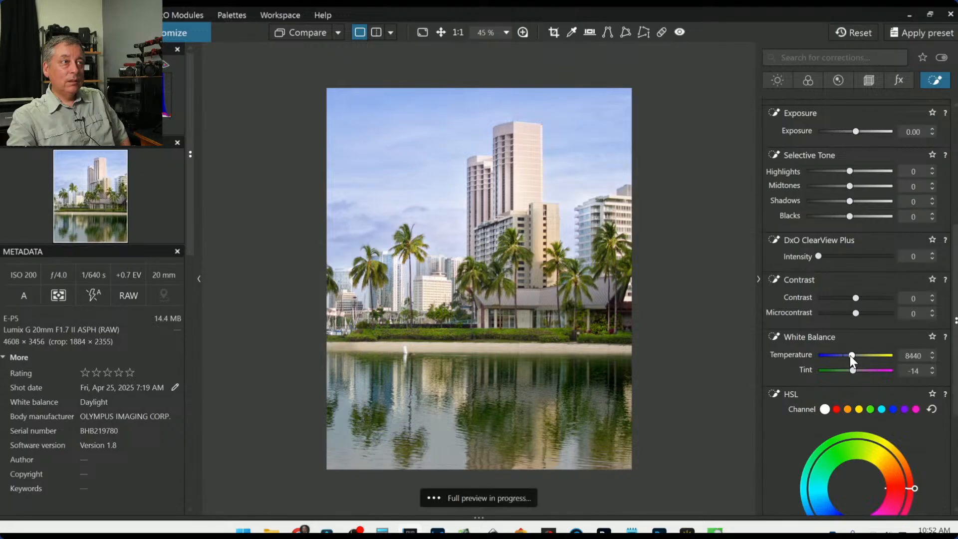
scroll(849, 355, "up", 1)
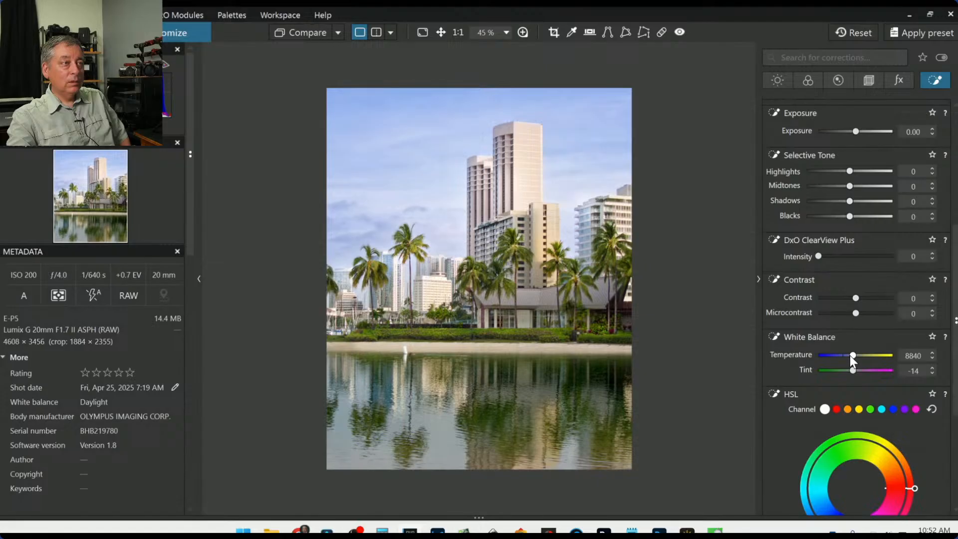
key("l")
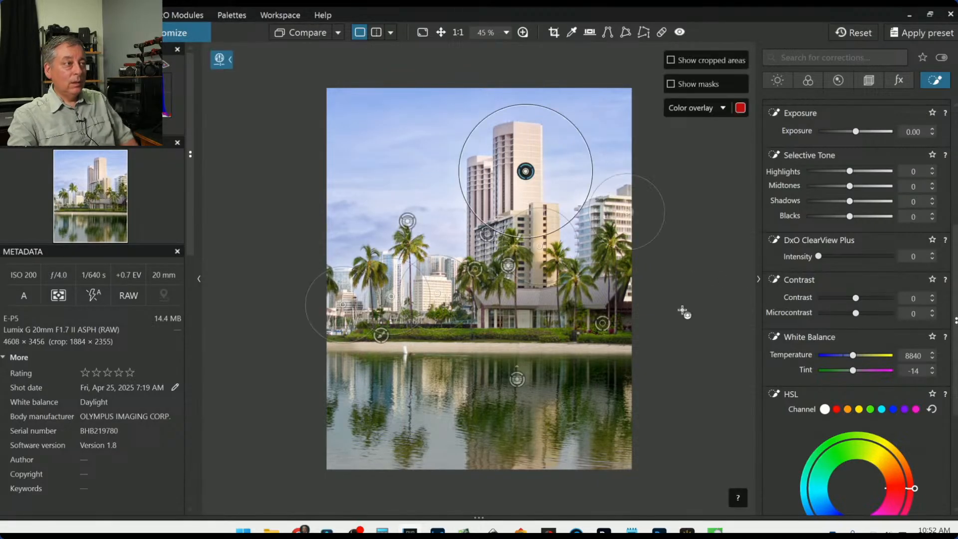
key("Escape")
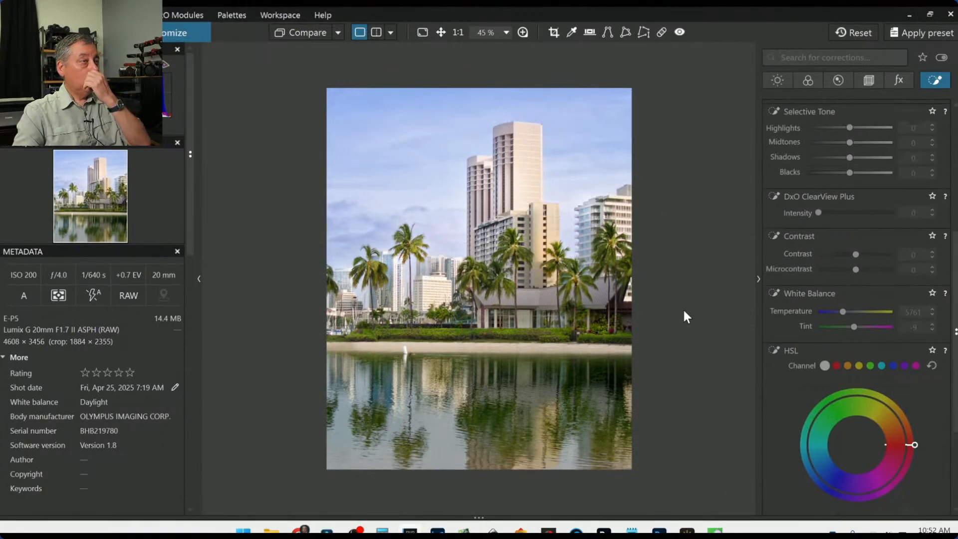
Step: Export the edited skyline photo as a JPEG and choose that Standard output as the comparison reference
right_click(483, 197)
left_click(522, 82)
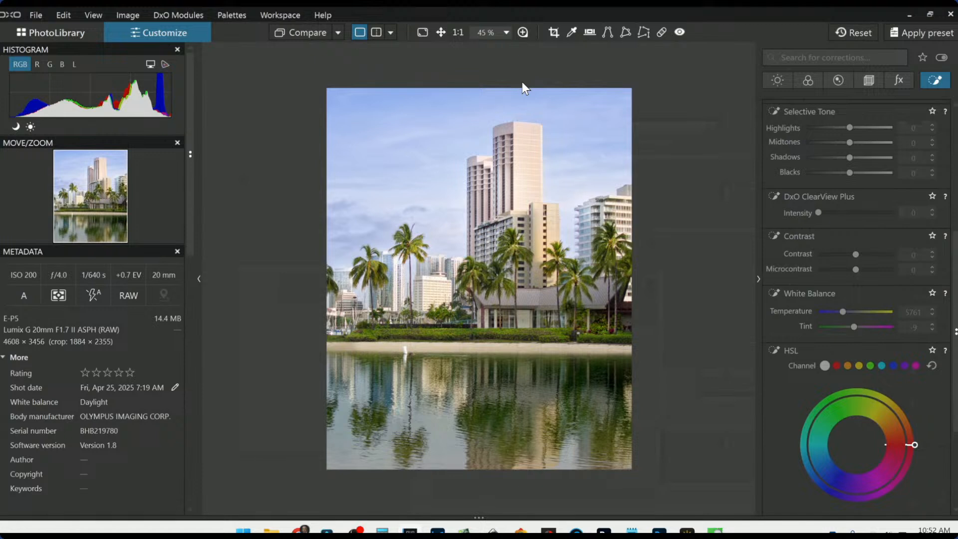
left_click(340, 32)
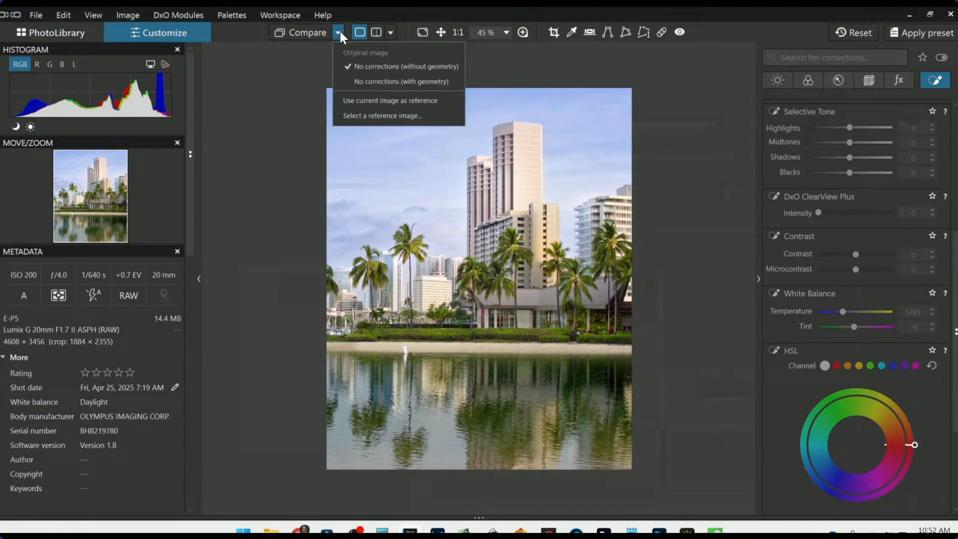
left_click(339, 31)
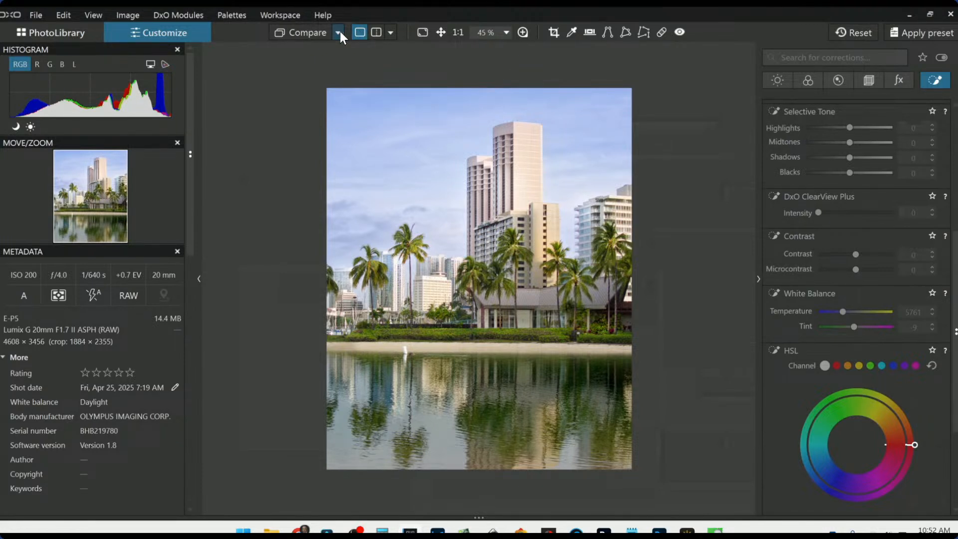
left_click(339, 31)
left_click(340, 32)
left_click(336, 32)
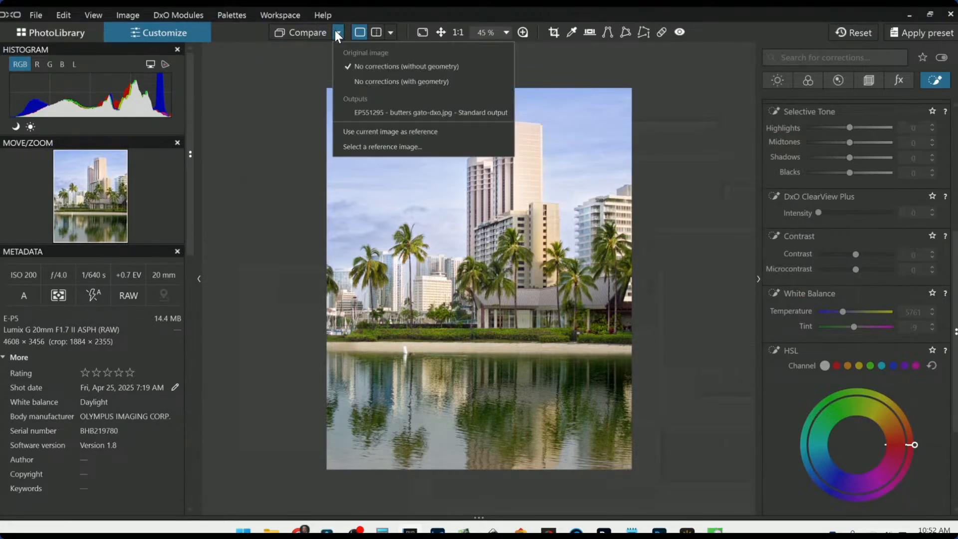
left_click(363, 110)
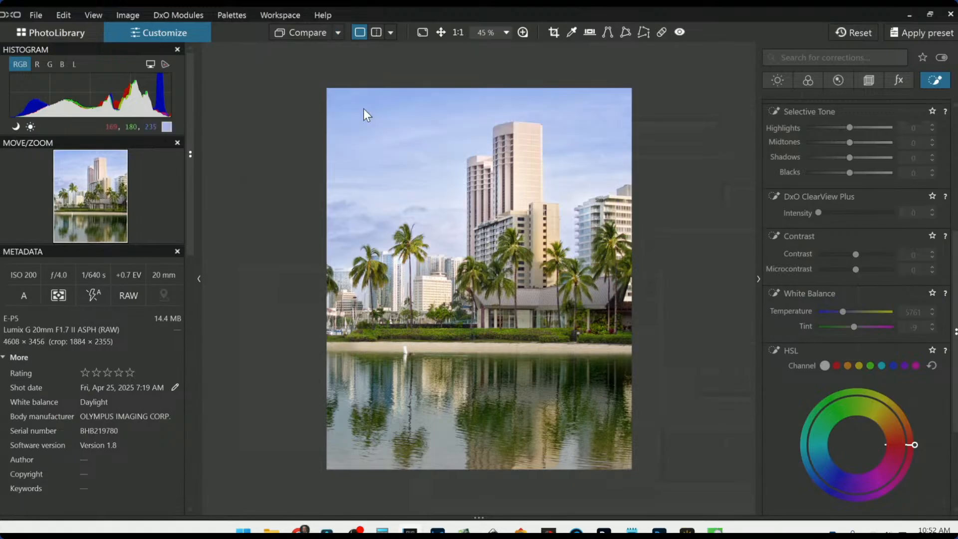
Step: Reset all corrections on the original skyline photo and compare it with the exported version side by side left / right, with the side palettes hidden
left_click(863, 34)
left_click(389, 33)
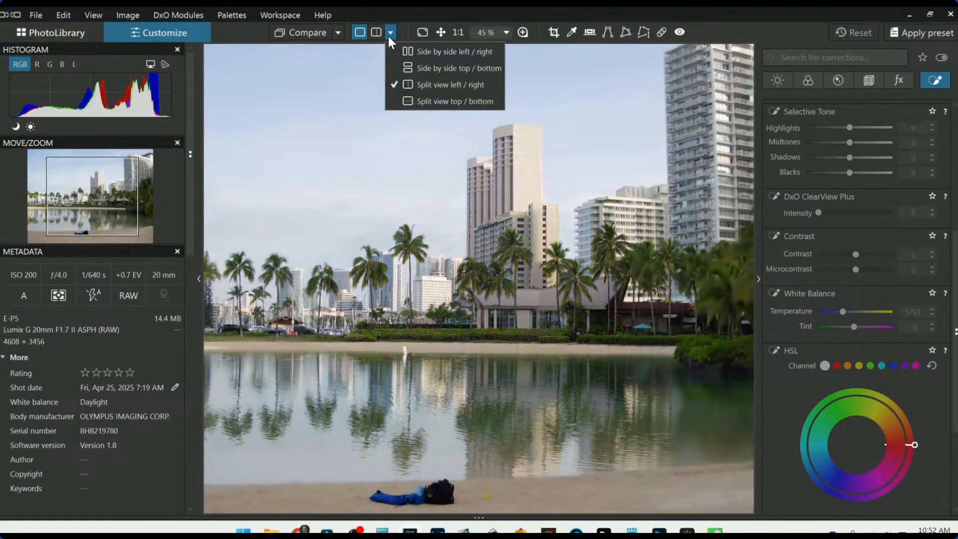
left_click(399, 53)
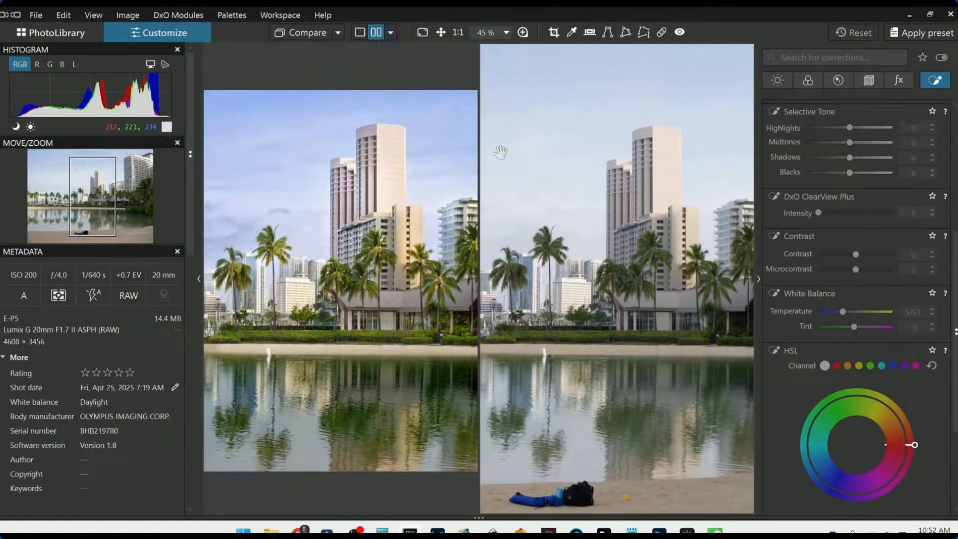
key("F9")
scroll(615, 208, "down", 2)
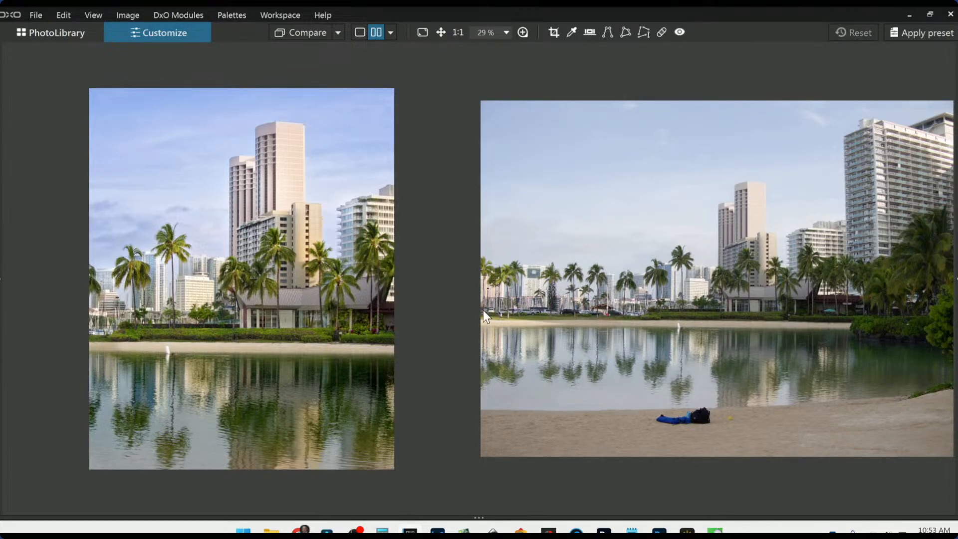
scroll(532, 324, "up", 4)
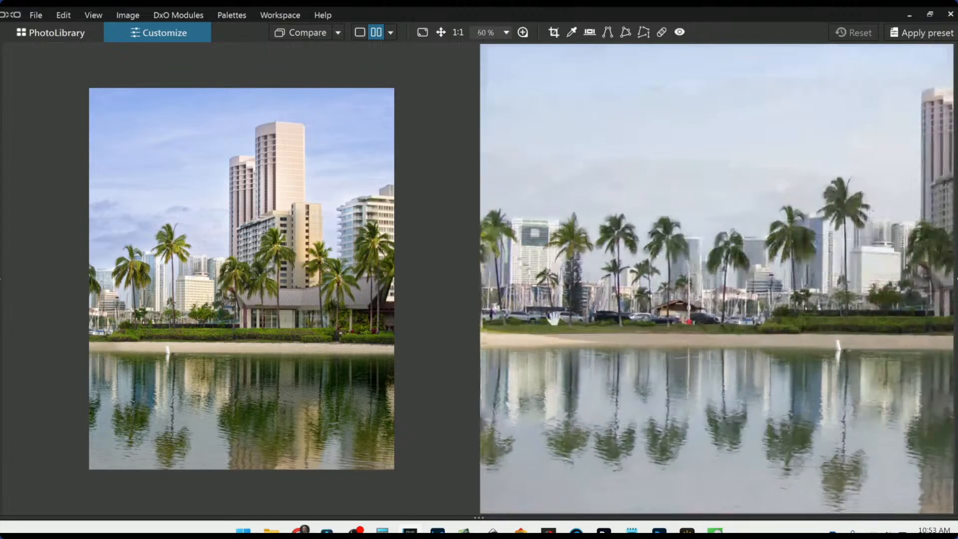
scroll(613, 323, "down", 4)
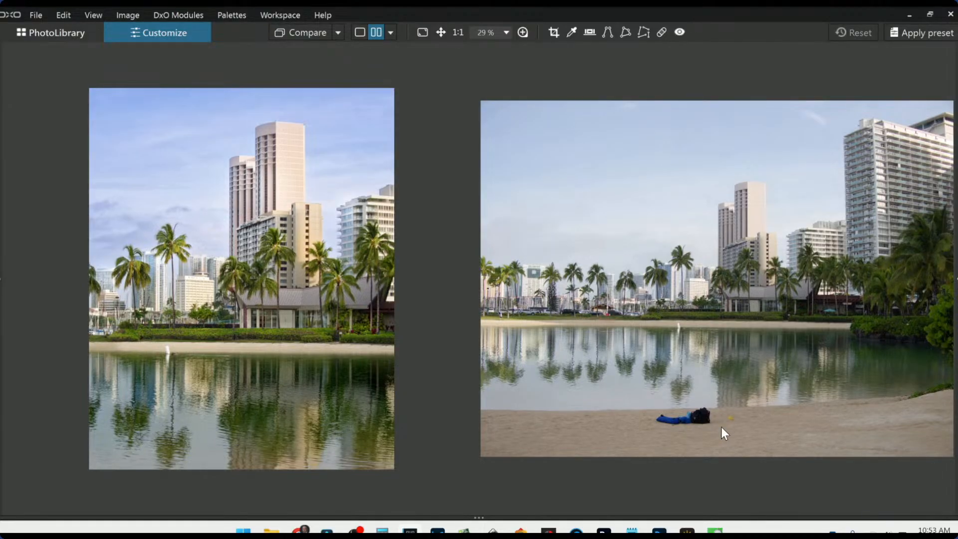
scroll(721, 428, "down", 1)
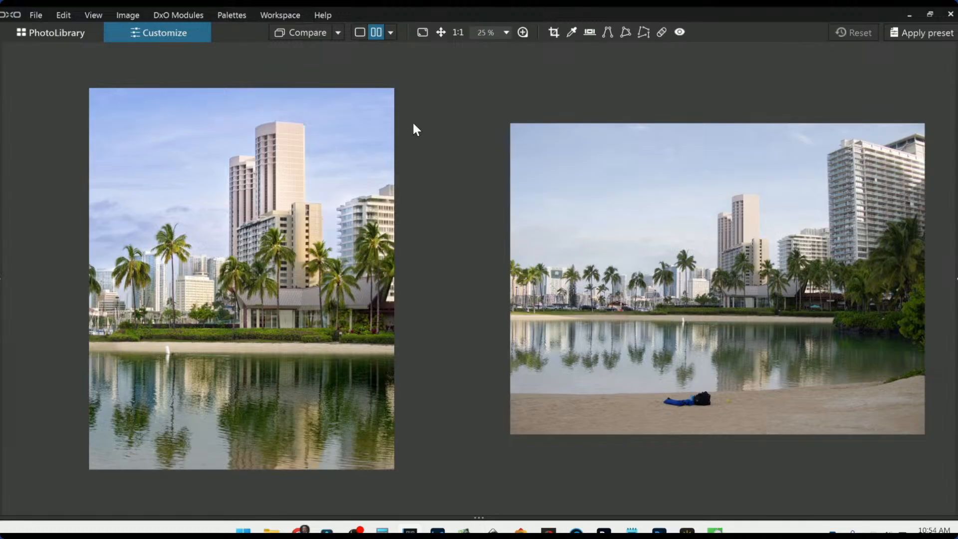
Step: Change the comparison to split view left / right and sweep the divider across the photo to examine the before and after versions
left_click(393, 32)
left_click(402, 81)
scroll(487, 265, "up", 1)
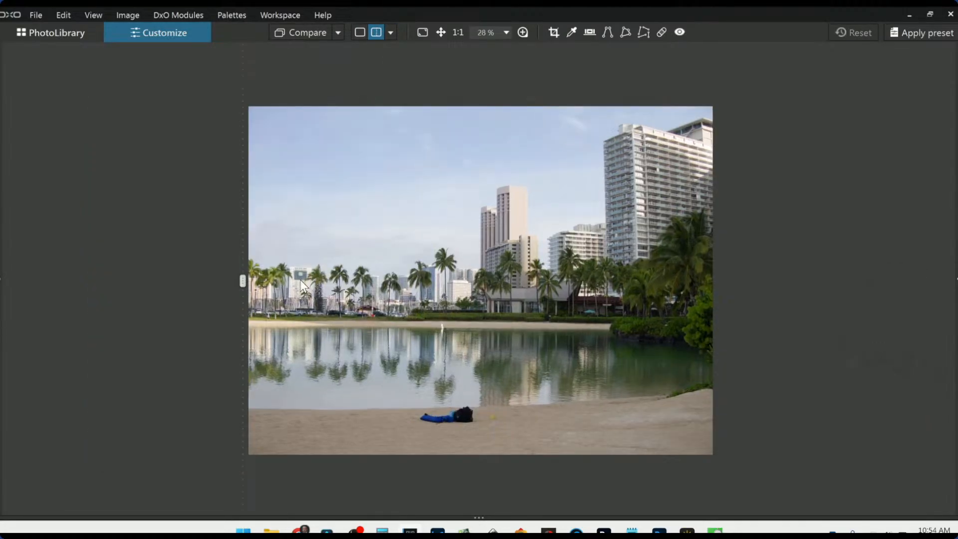
left_click_drag(242, 280, 861, 281)
scroll(468, 296, "up", 2)
scroll(469, 299, "up", 1)
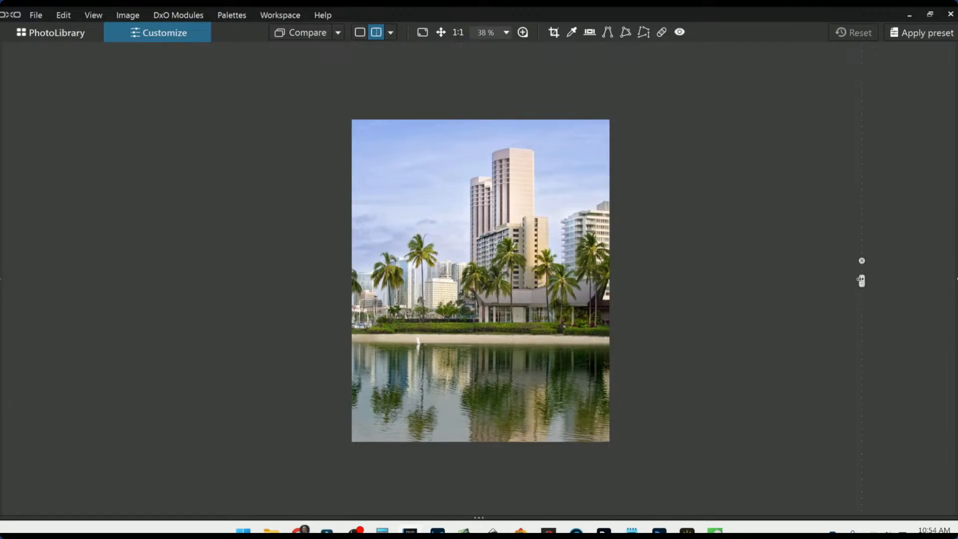
left_click_drag(861, 281, 144, 245)
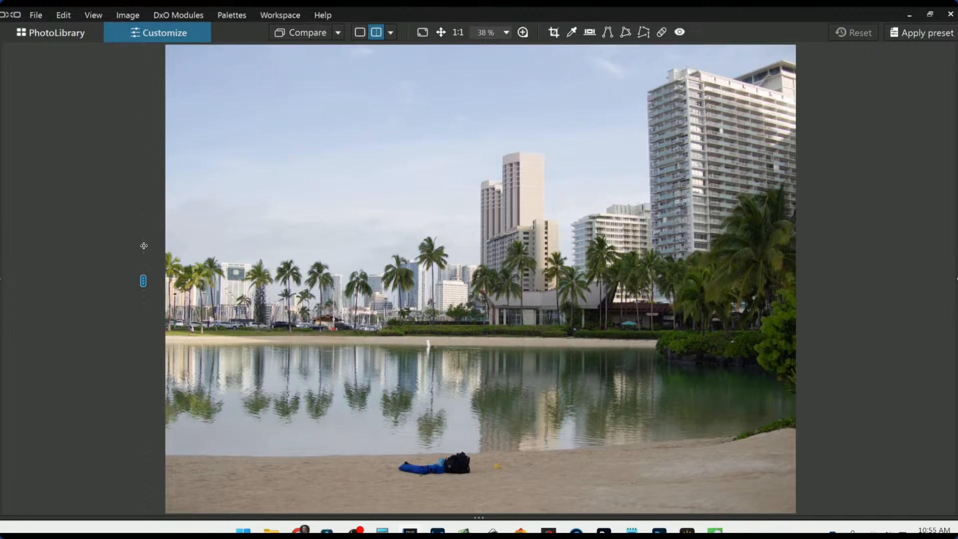
left_click_drag(143, 245, 894, 261)
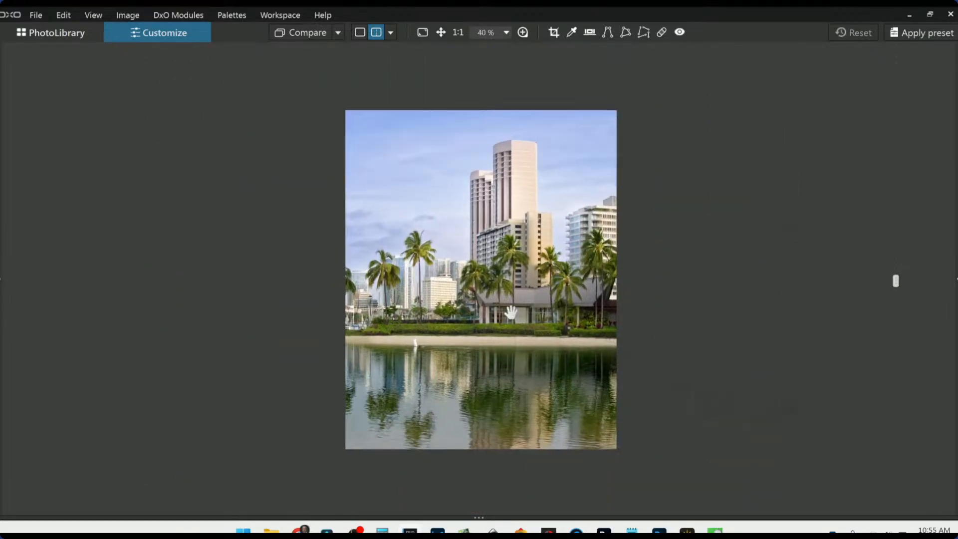
scroll(511, 312, "up", 1)
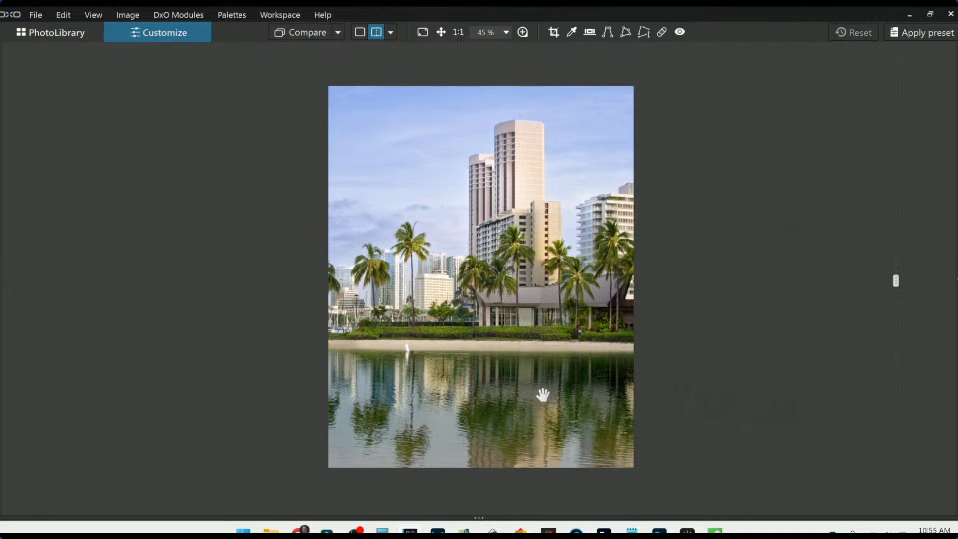
Step: Open the P4282827 photo of the fish rising from the pond from the photo library and show it in single-image view
left_click(50, 32)
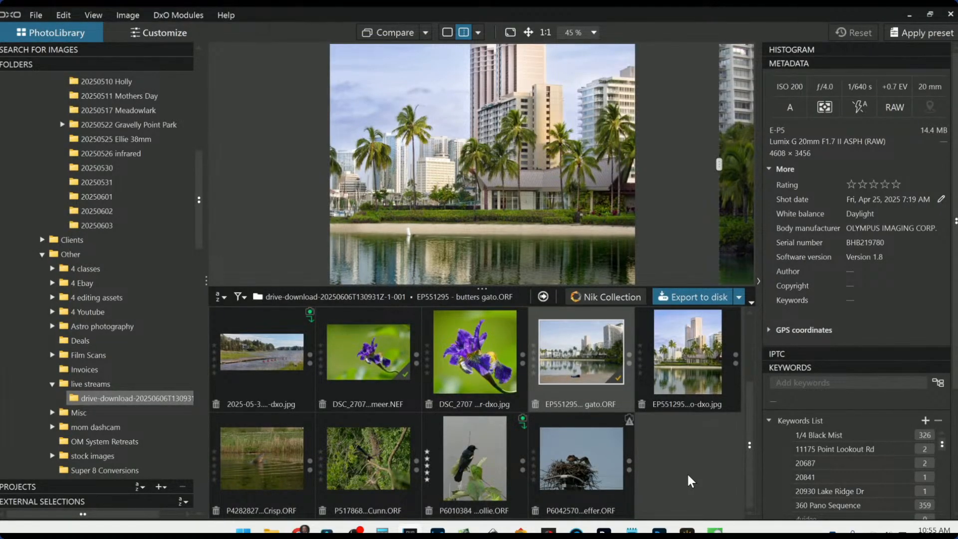
left_click(232, 462)
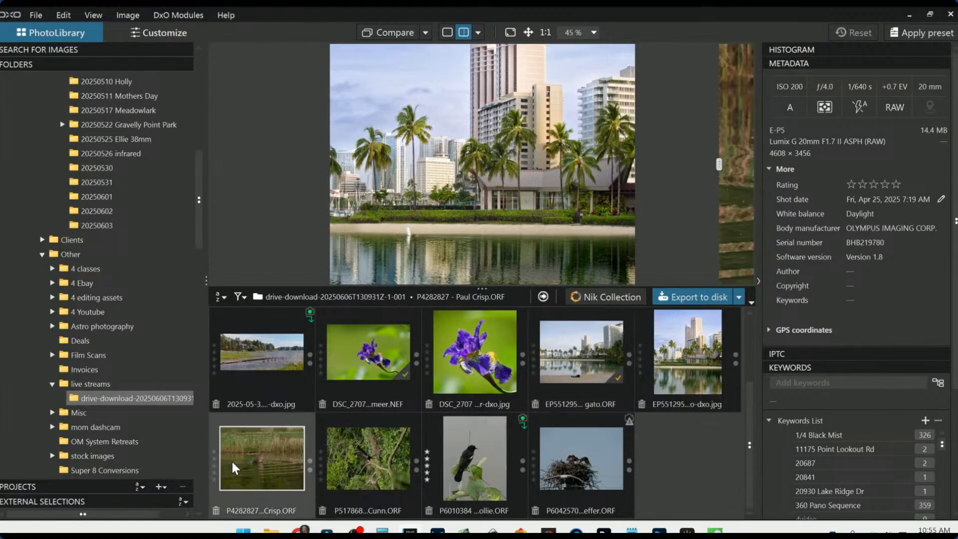
double_click(233, 462)
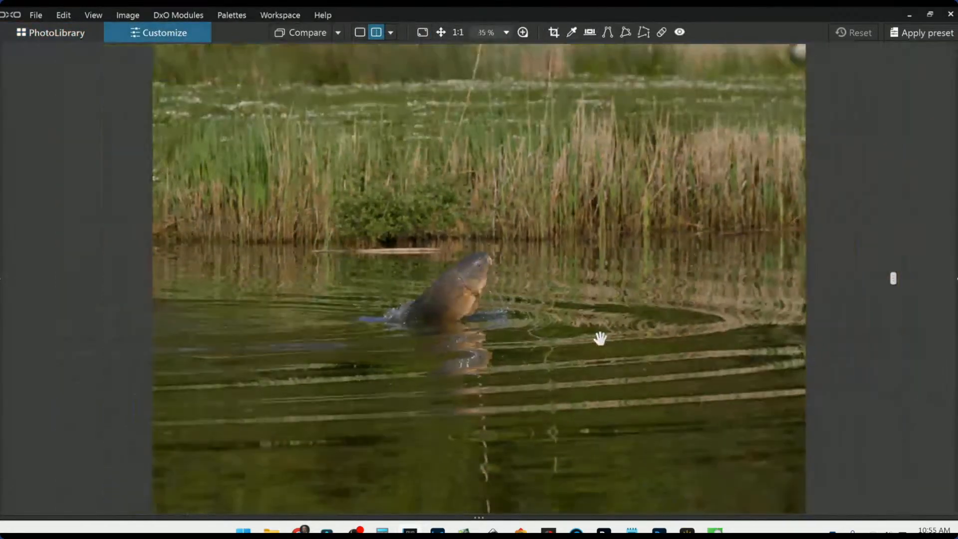
scroll(478, 235, "up", 3)
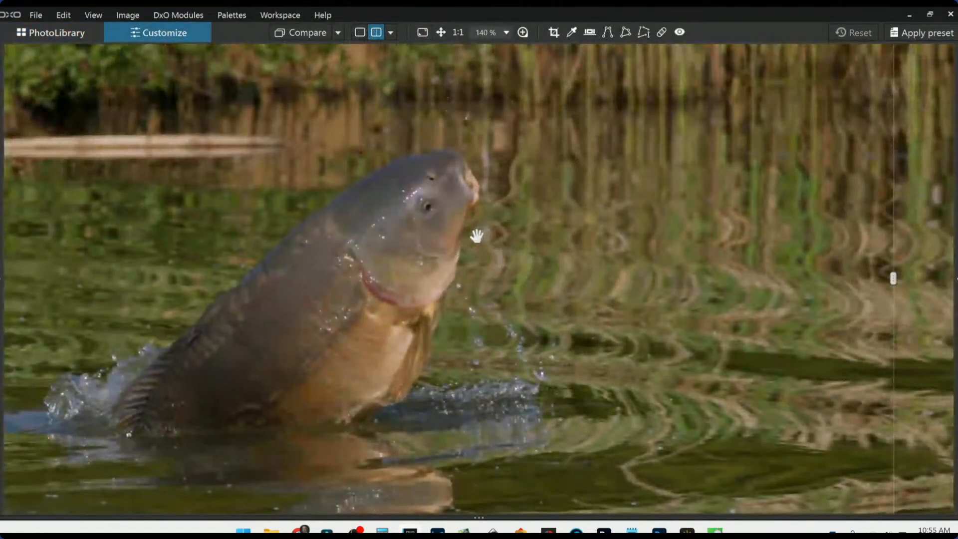
left_click_drag(478, 241, 535, 311)
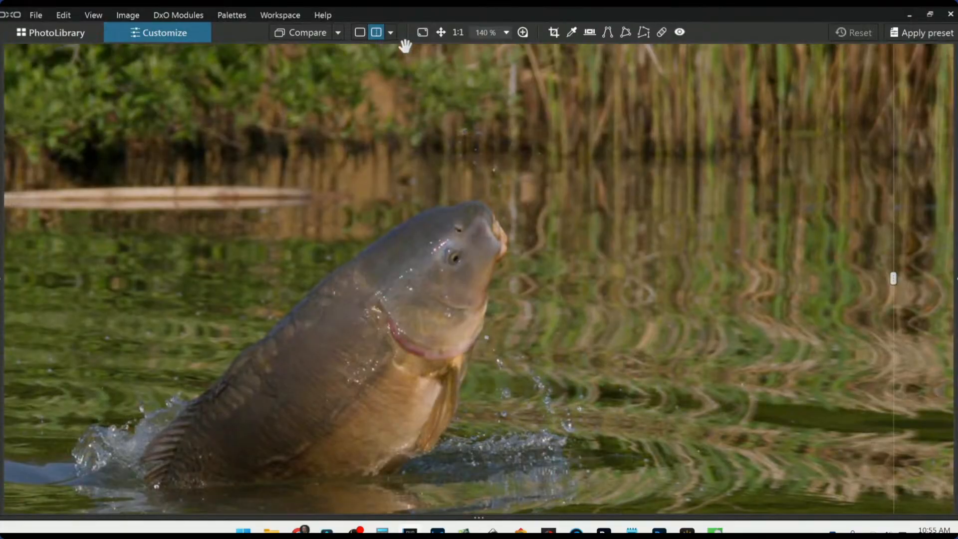
left_click(360, 37)
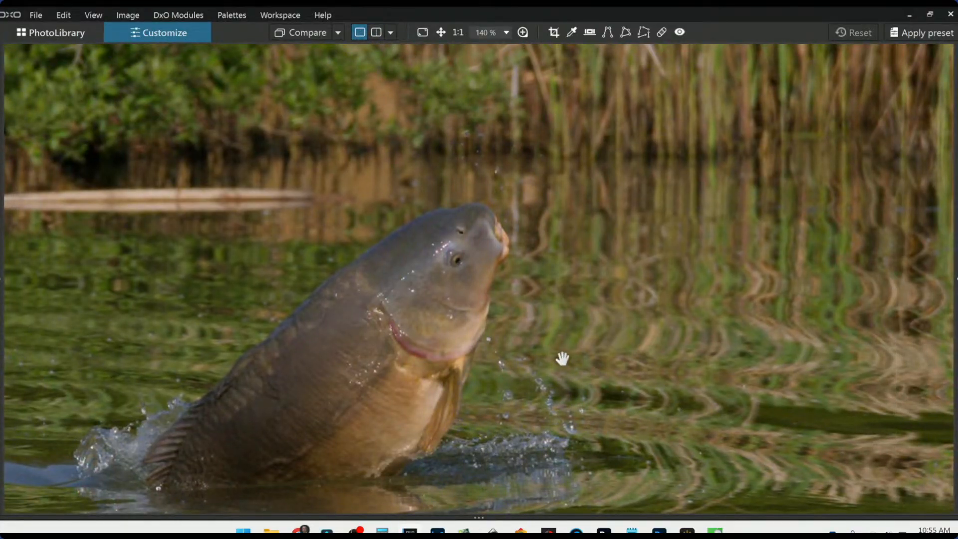
Step: Examine the fish photo's overall framing and head detail, restore the side palettes and return to the photo library
scroll(562, 358, "down", 2)
scroll(563, 358, "down", 3)
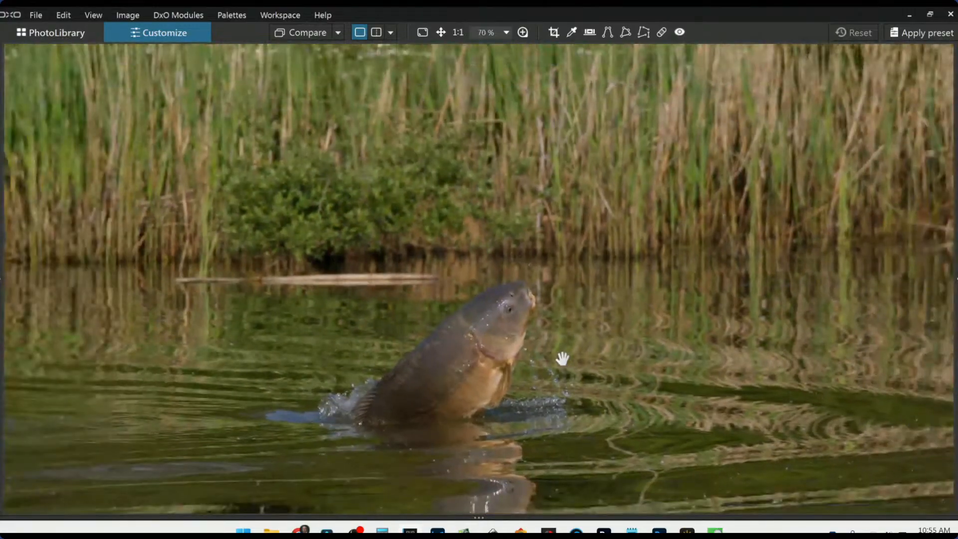
scroll(562, 358, "down", 1)
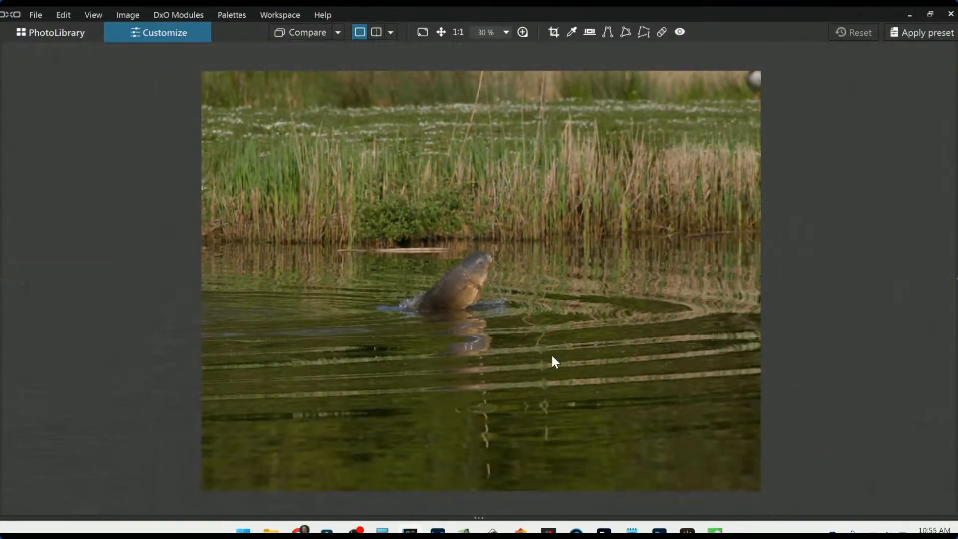
scroll(519, 274, "up", 7)
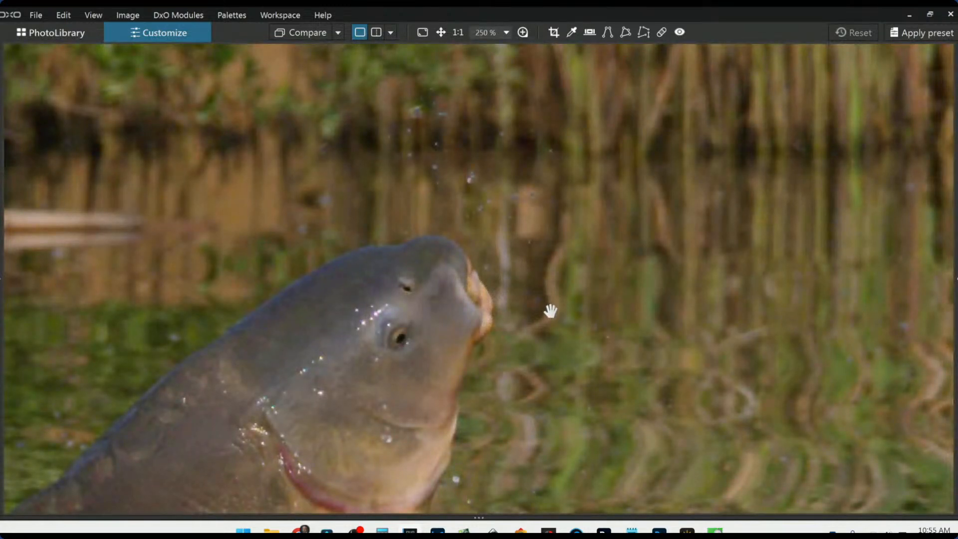
scroll(605, 342, "down", 4)
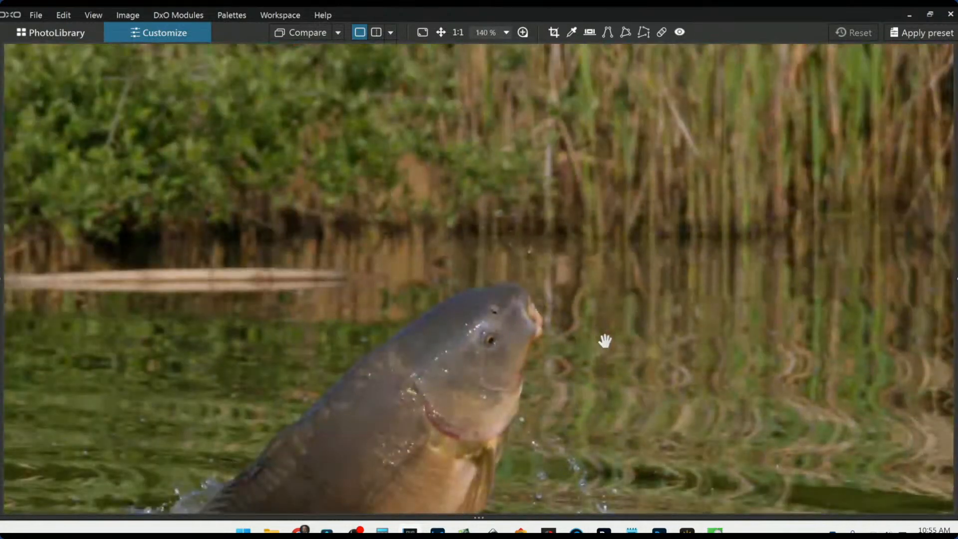
scroll(605, 341, "down", 3)
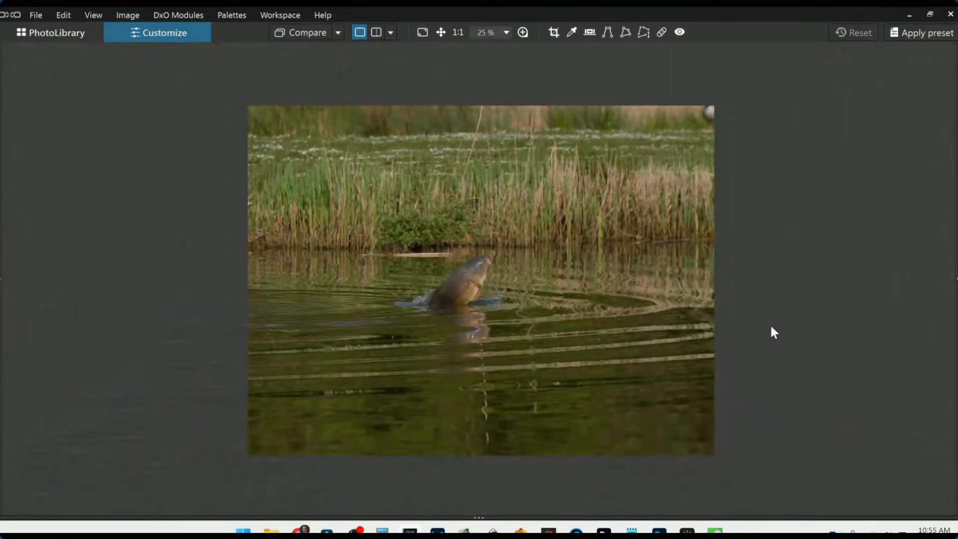
key("Tab")
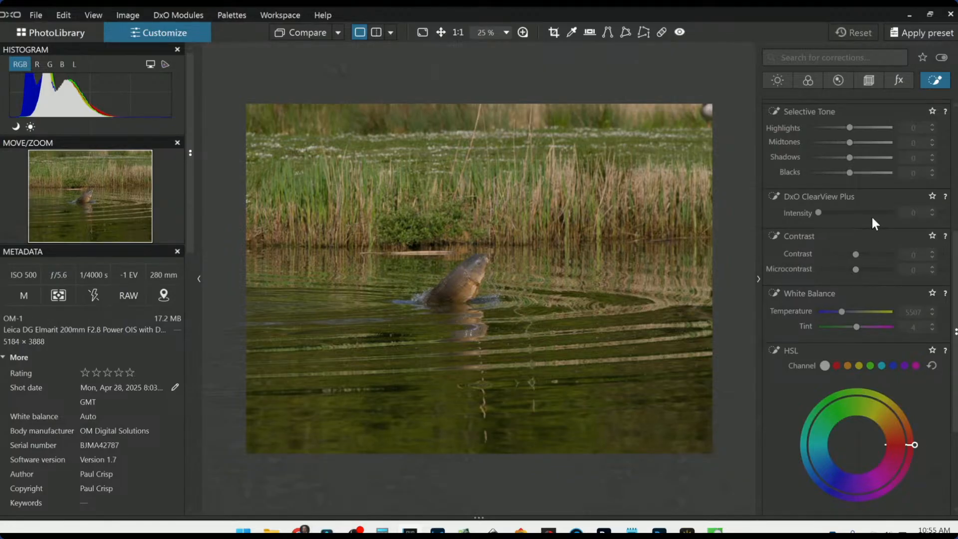
left_click(88, 27)
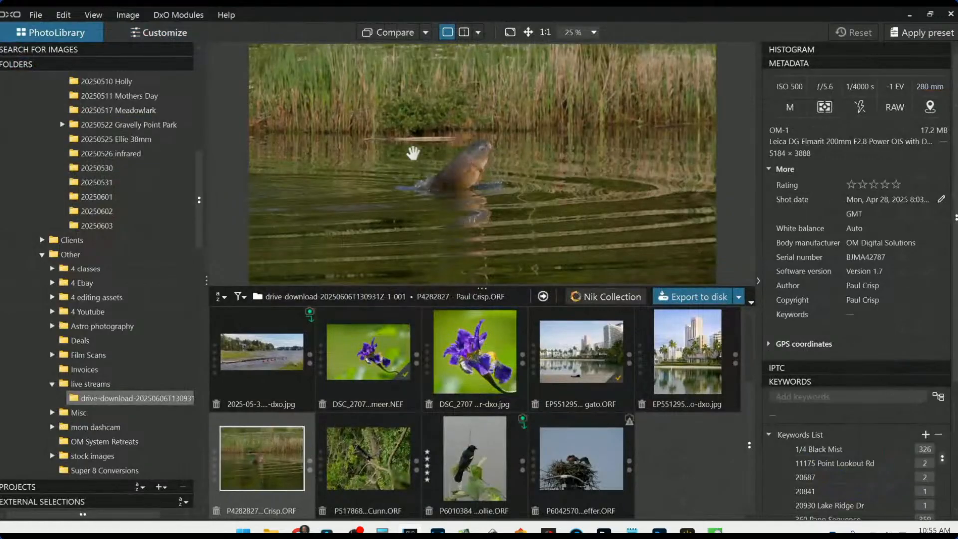
Step: Open the fish photo for customizing and set its crop aspect ratio to 16 × 9
left_click(166, 34)
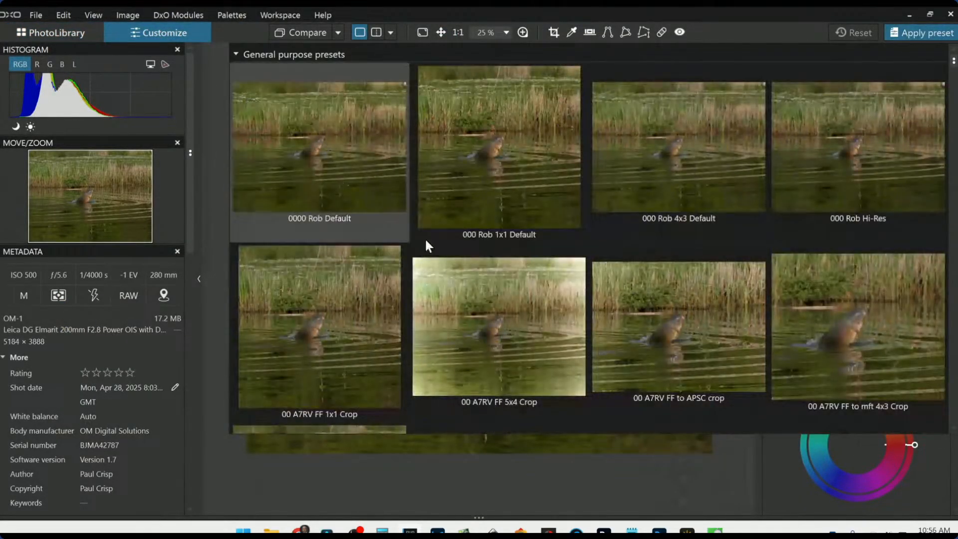
left_click(569, 344)
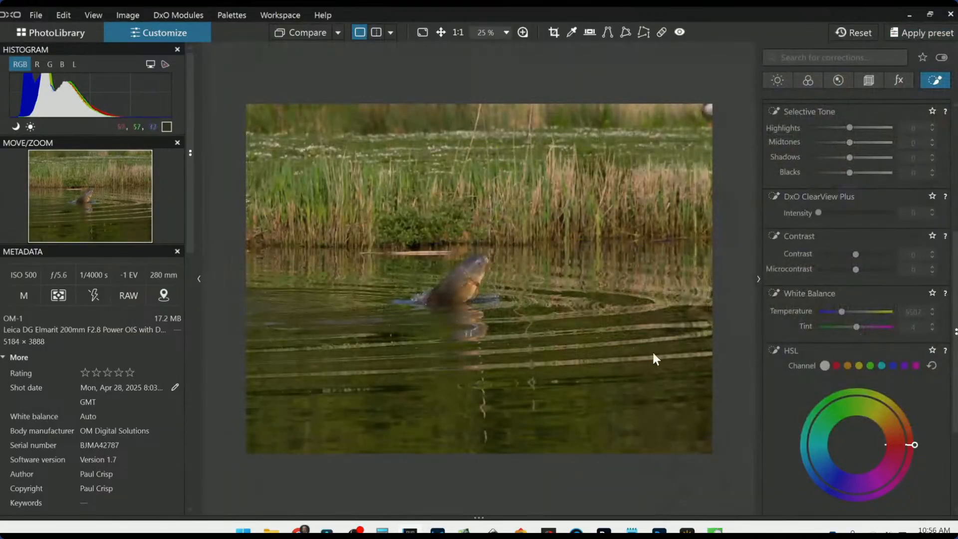
left_click(870, 80)
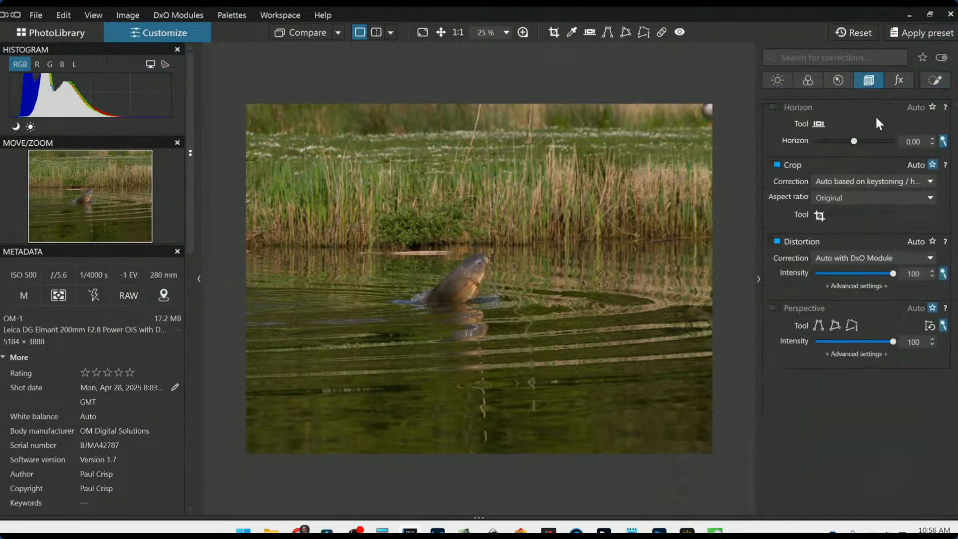
left_click(861, 202)
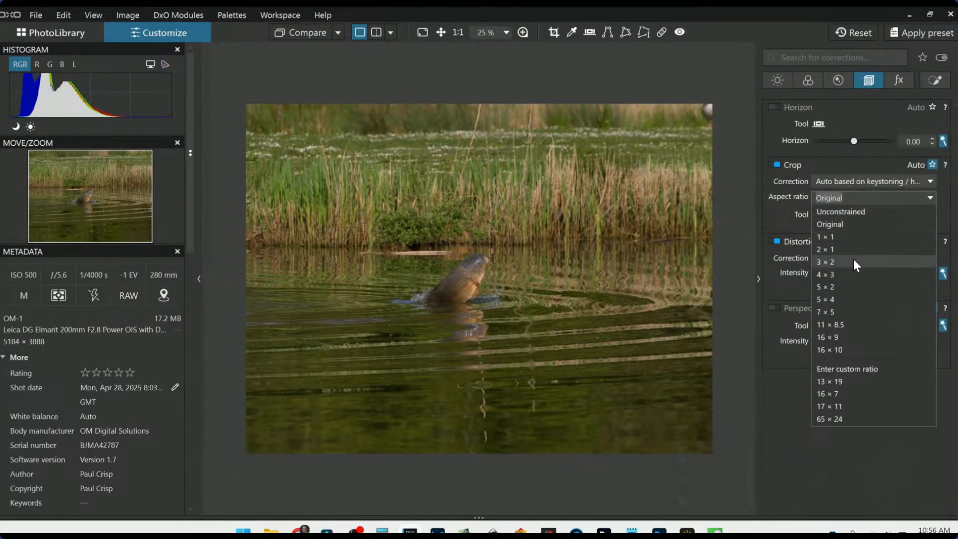
left_click(867, 336)
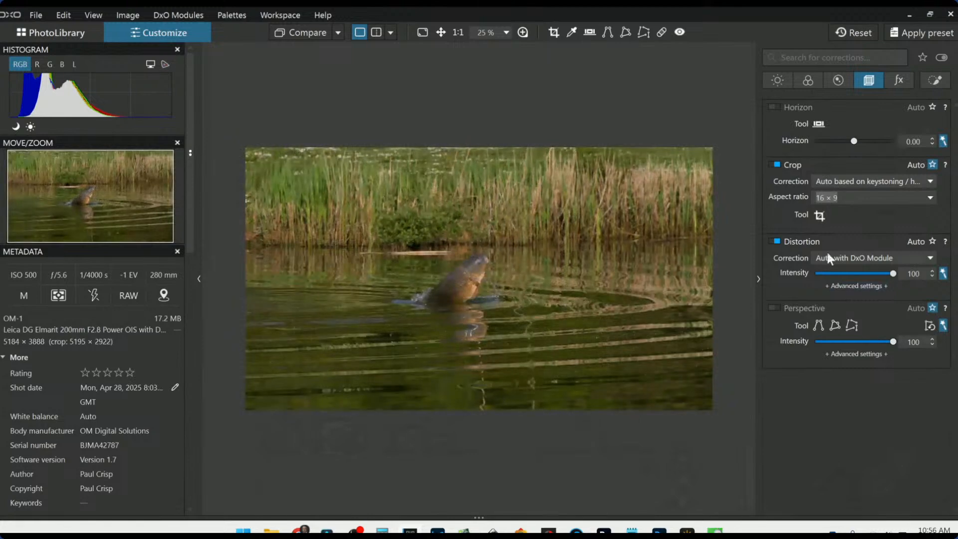
Step: Shrink the 16 × 9 crop to about 4064 × 2286 px and shift it to place the fish left of centre
left_click(819, 216)
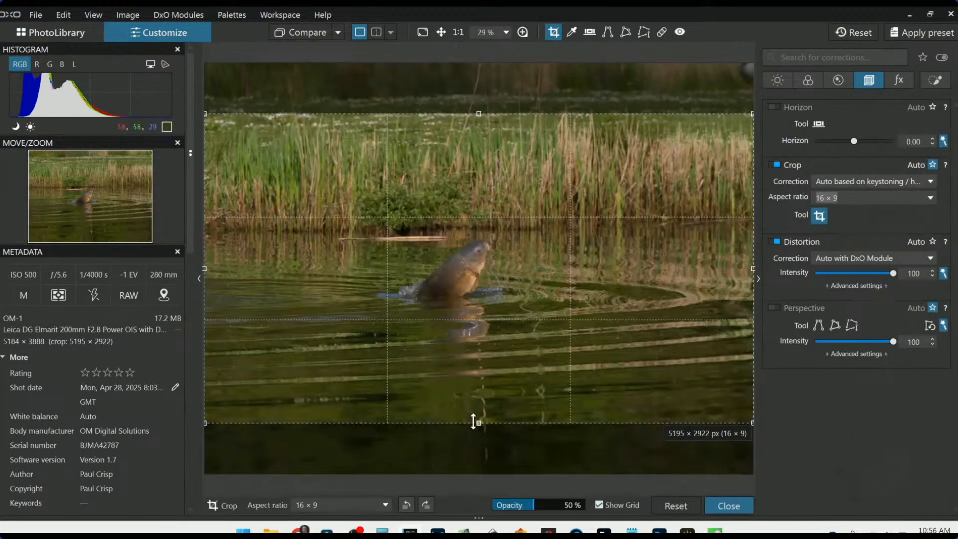
left_click_drag(475, 423, 474, 357)
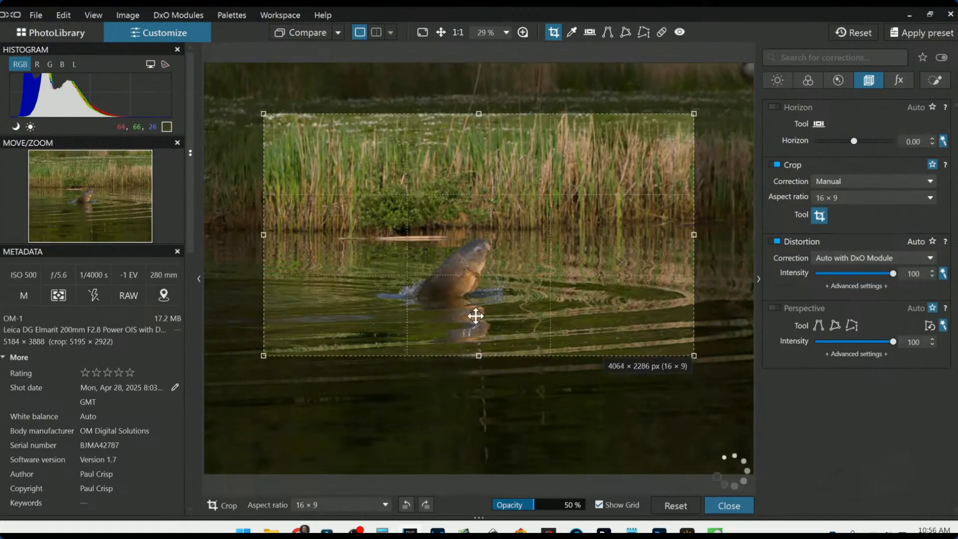
left_click_drag(474, 316, 522, 316)
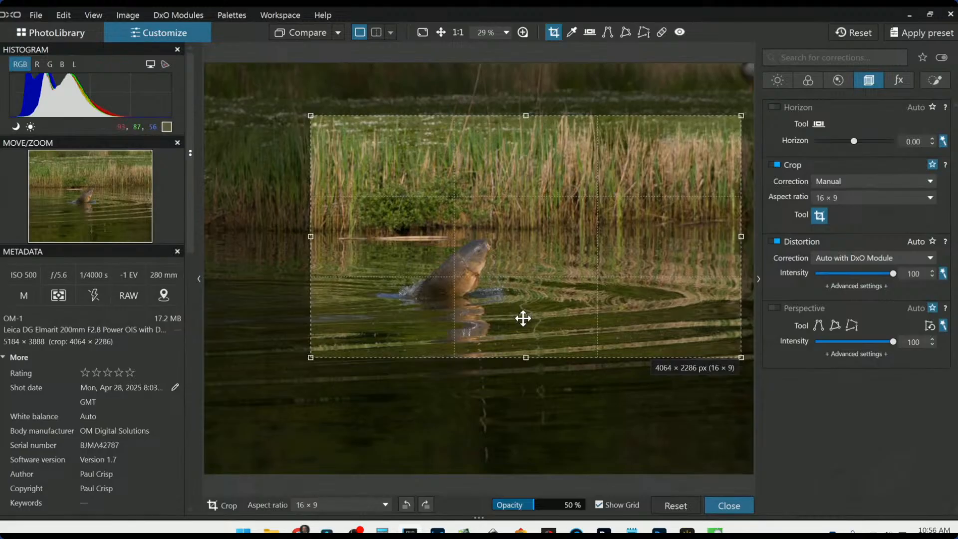
key("Return")
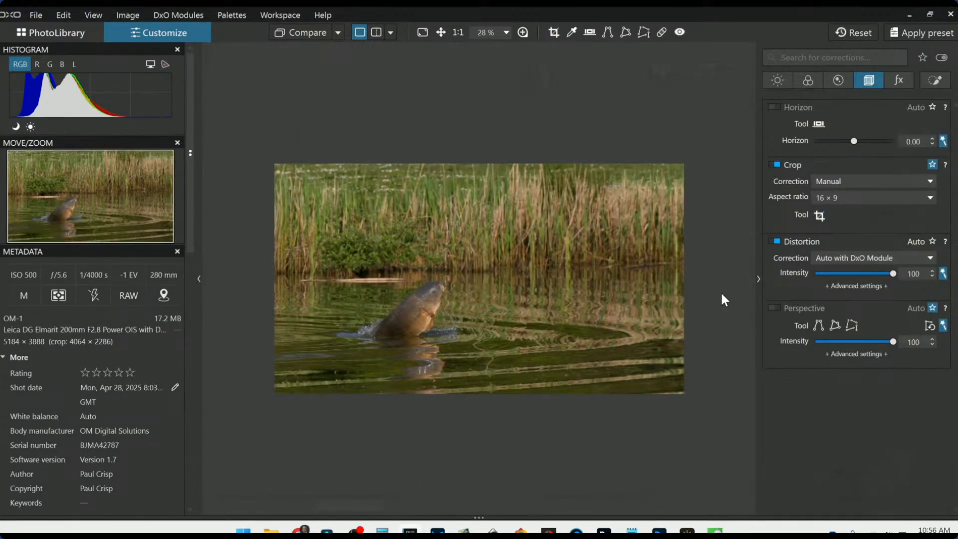
Step: Change the crop ratio to 1 × 1 and reposition the square crop of about 2286 × 2286 px around the fish
left_click(837, 196)
left_click(833, 222)
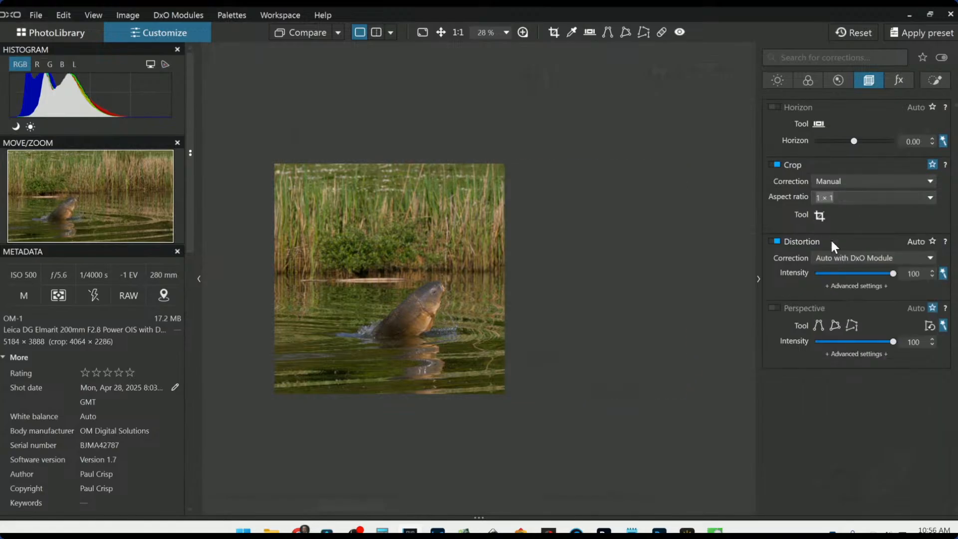
left_click(819, 216)
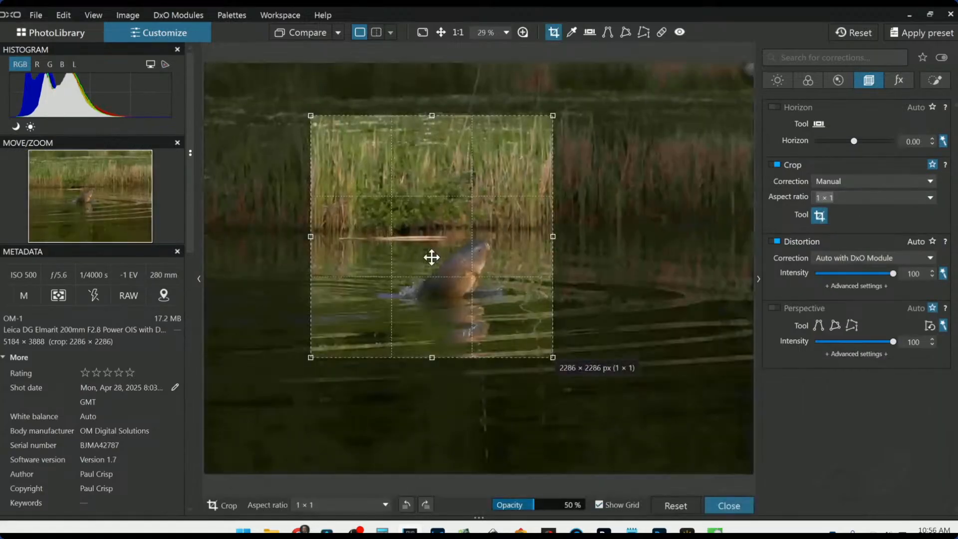
left_click_drag(430, 256, 454, 292)
key("Return")
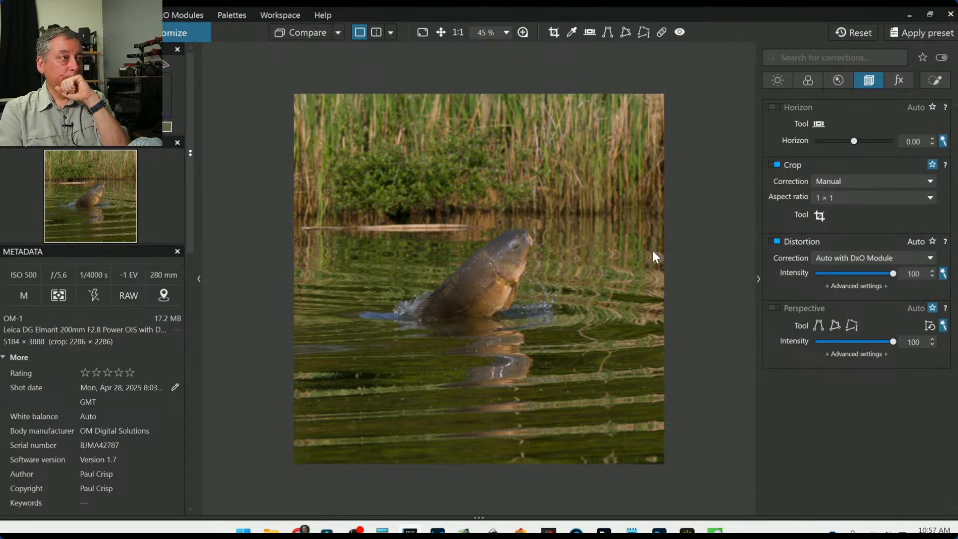
Step: Add a local control line over the reeds fading down to the fish's head, and set its exposure to -0.63
left_click(928, 83)
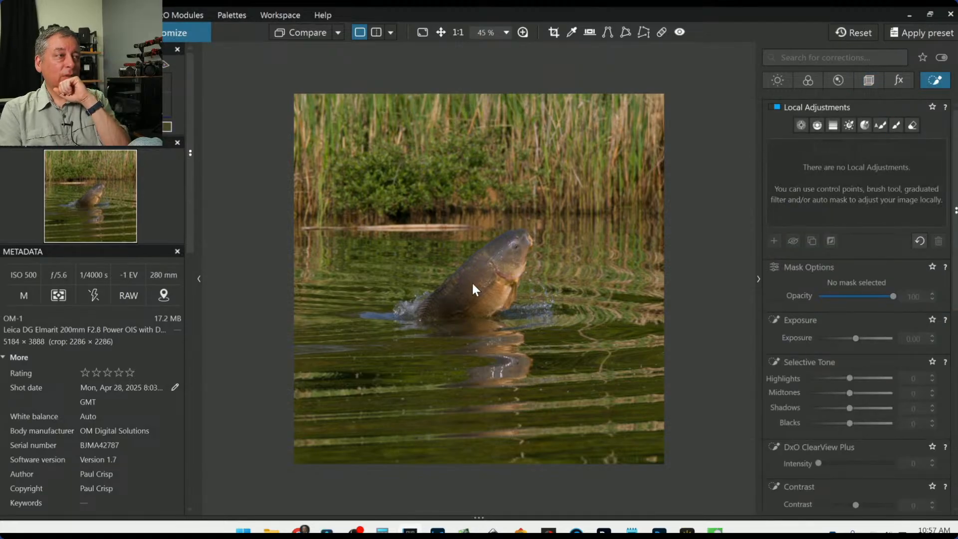
left_click(821, 131)
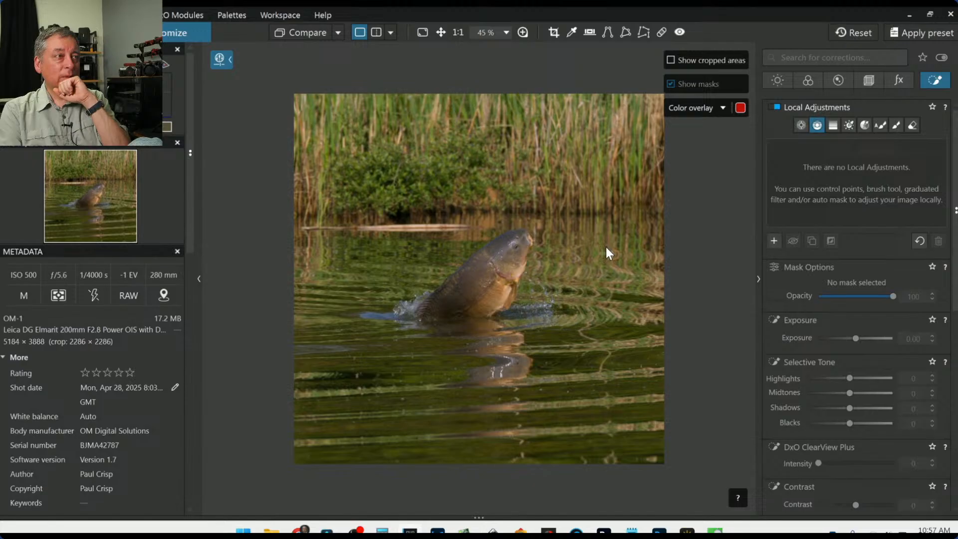
left_click_drag(607, 199, 608, 255)
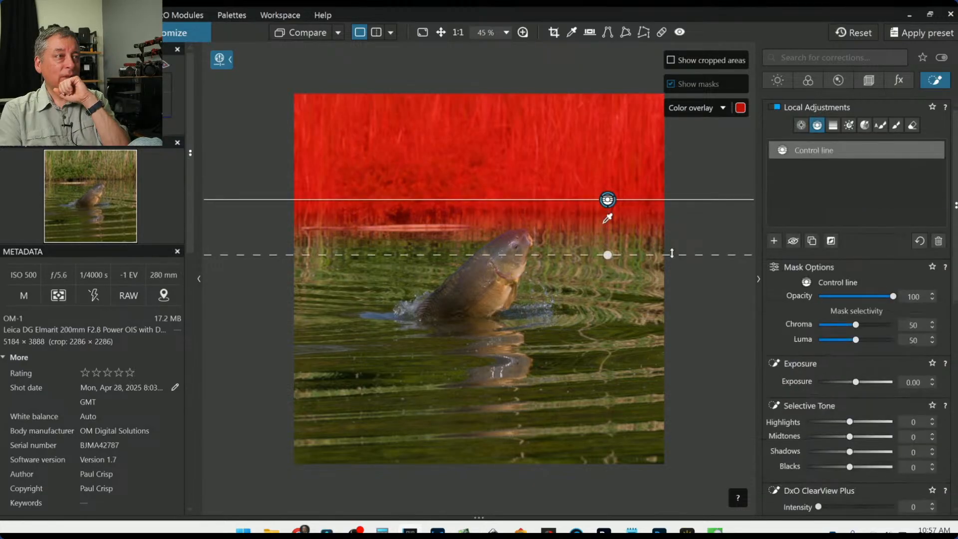
left_click_drag(855, 382, 850, 382)
Step: Add an opposite control line over the lower water, then resample the upper line on the bush and stretch its fade toward the fish's waterline
left_click_drag(571, 377, 570, 318)
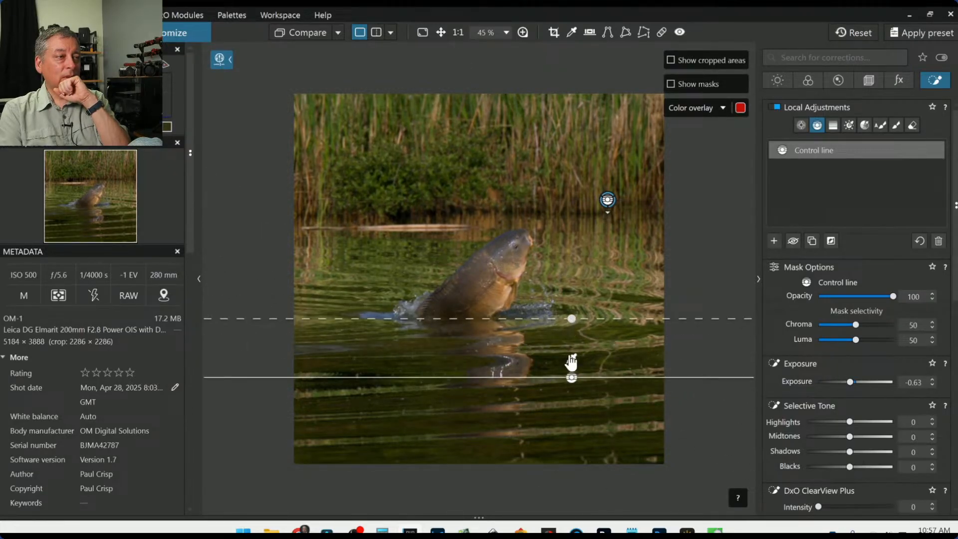
left_click(607, 202)
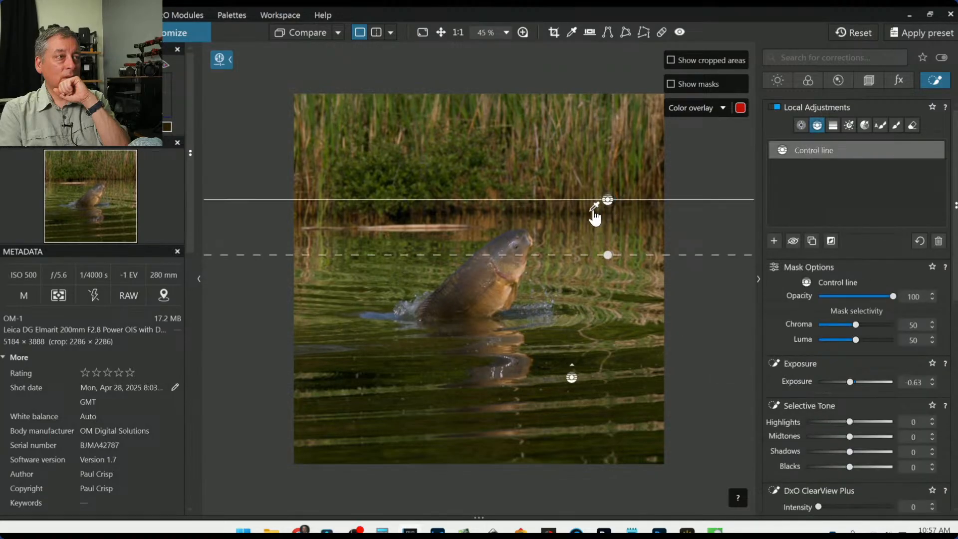
left_click_drag(490, 190, 479, 189)
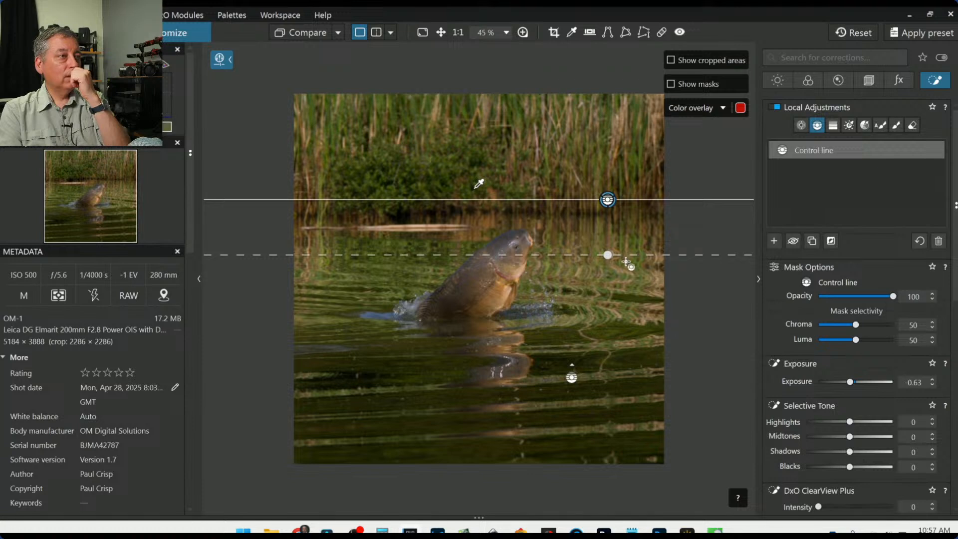
left_click_drag(608, 262, 610, 318)
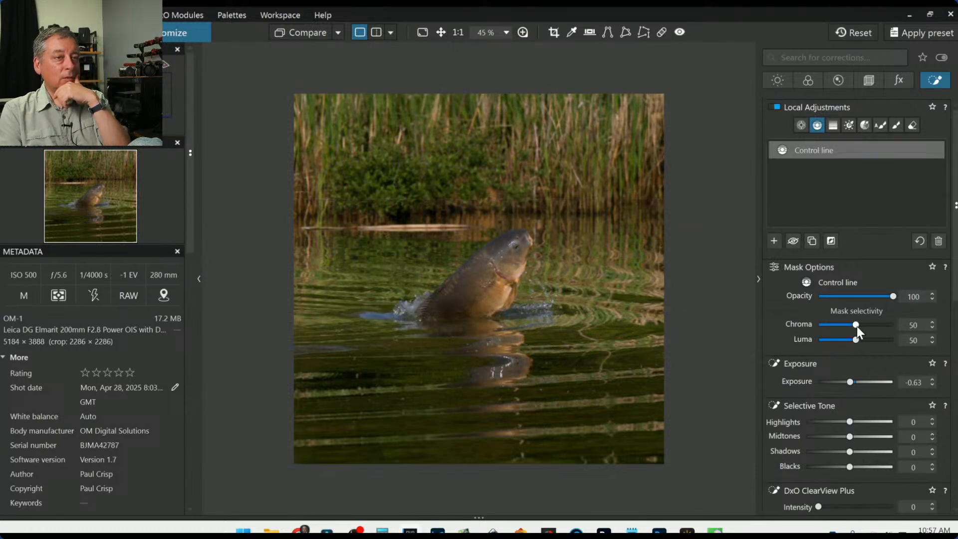
Step: Set the mask's Chroma selectivity to 60 and extend the upper control line's fade to below the fish's waterline
scroll(857, 326, "up", 1)
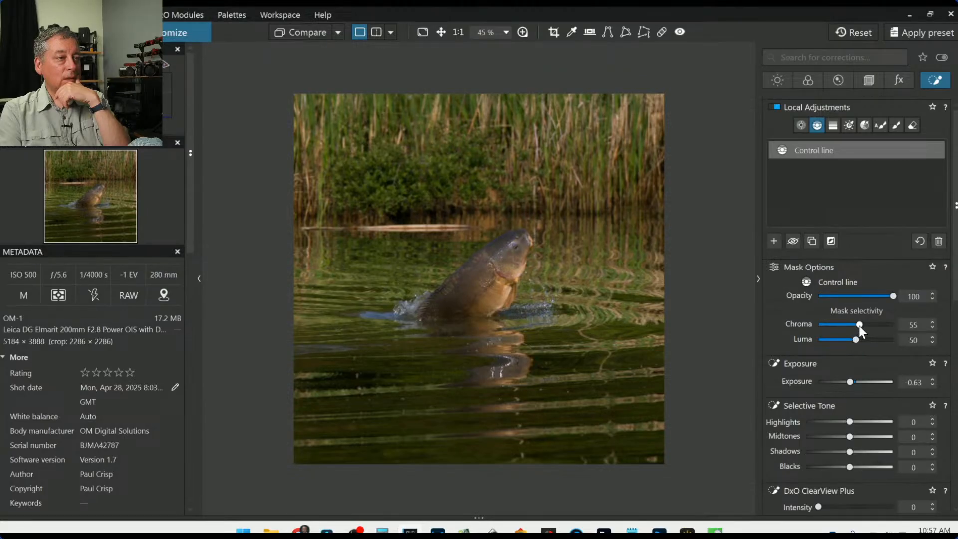
left_click(571, 379)
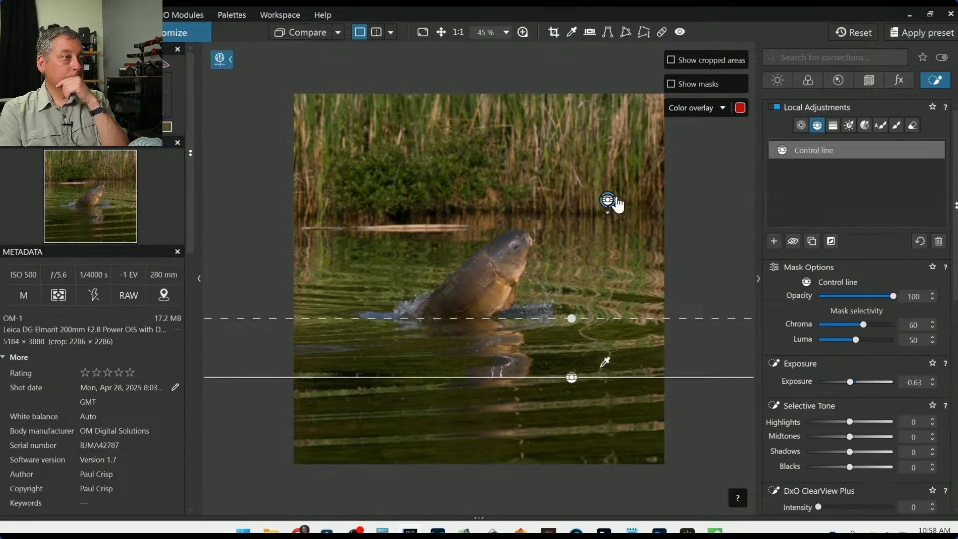
left_click(608, 199)
left_click(608, 200)
left_click(607, 199)
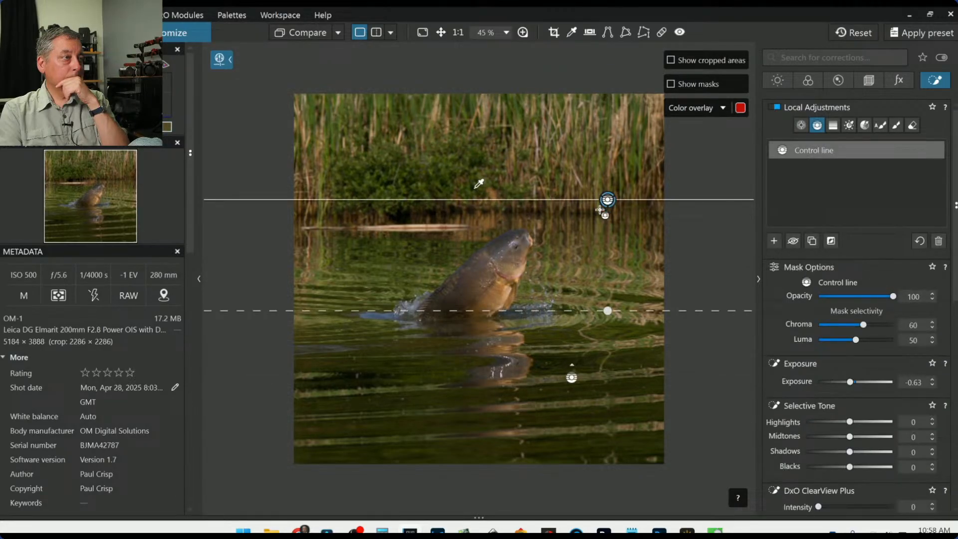
left_click_drag(608, 325, 607, 357)
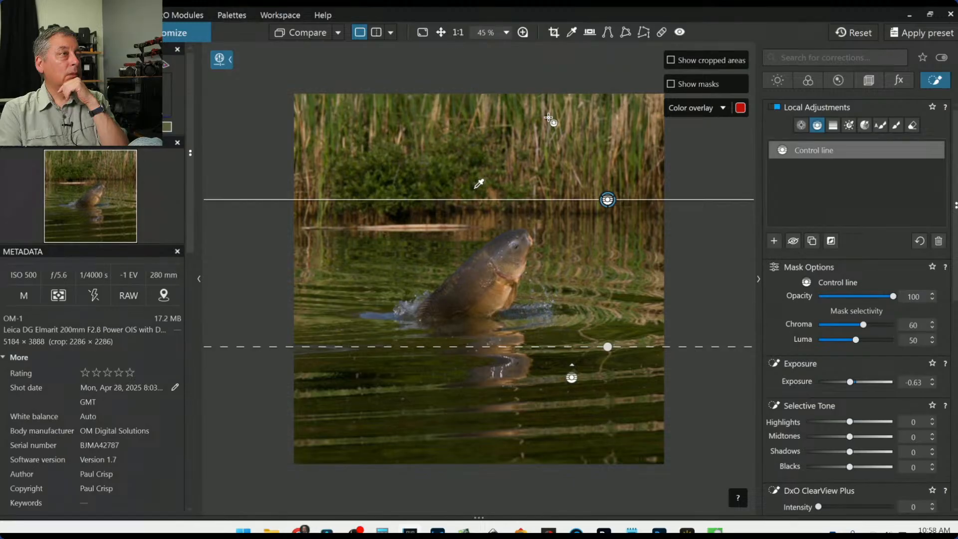
Step: Add another control line at the top of the reeds and set the mask's Highlights to 33, Shadows to 10 and Blacks to -12
left_click_drag(544, 113, 545, 163)
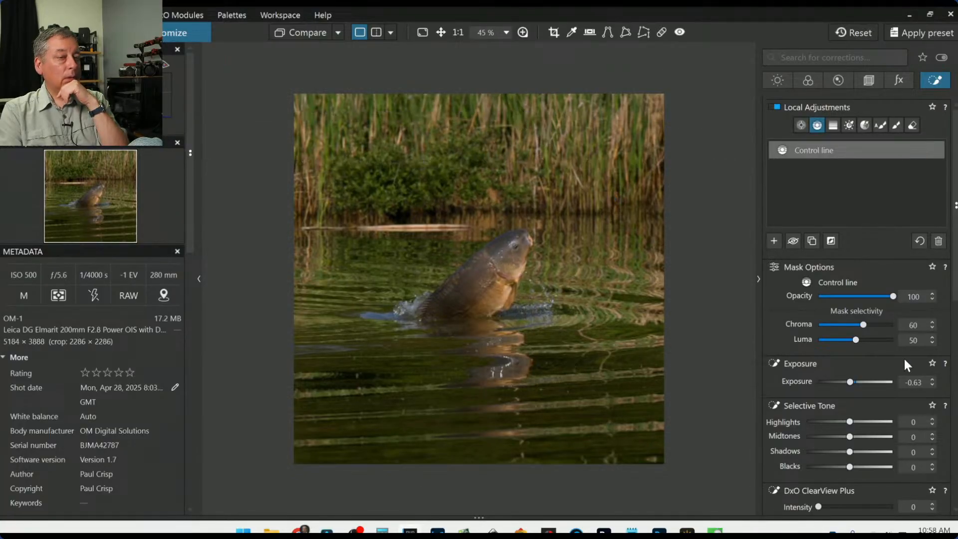
scroll(903, 358, "down", 3)
left_click_drag(849, 348, 845, 347)
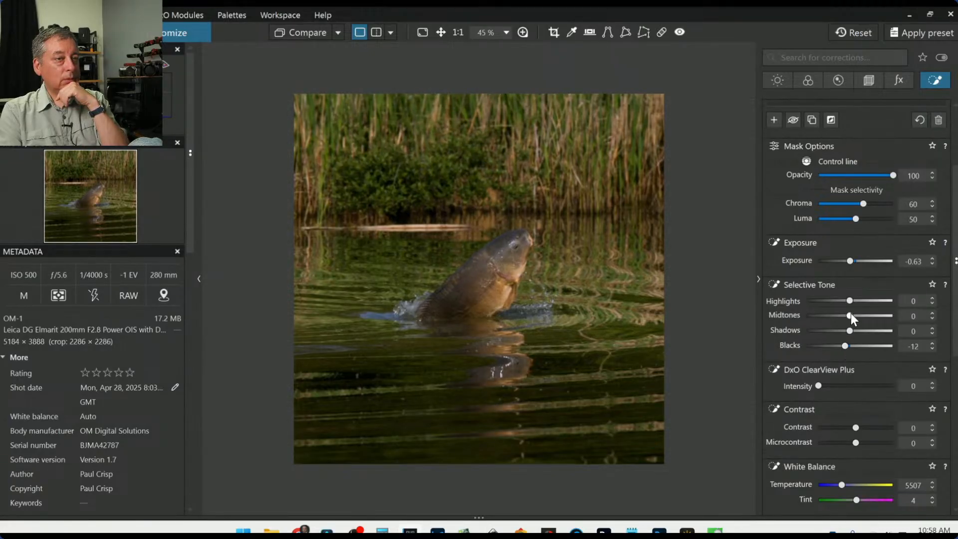
left_click_drag(849, 301, 854, 332)
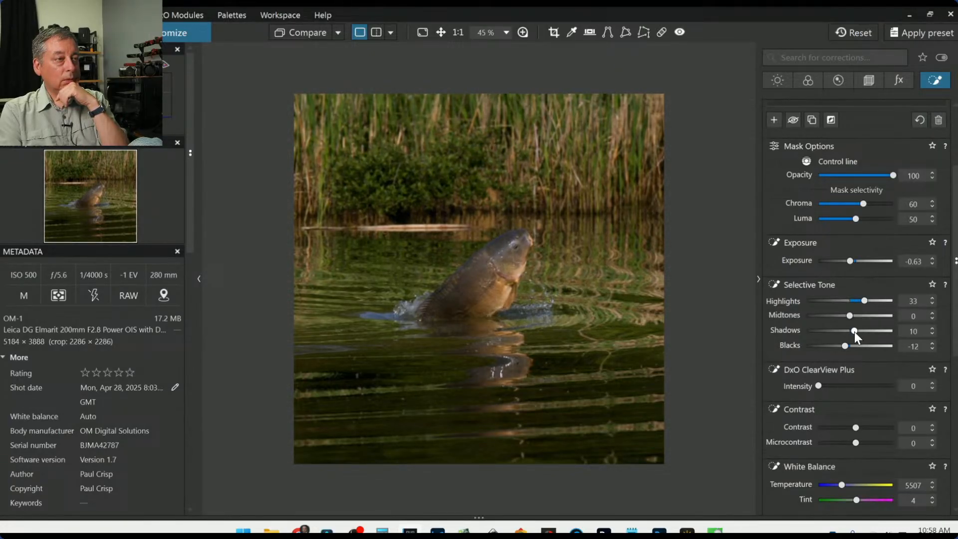
Step: Remove the control line over the lower water and compare the photo with its uncorrected version
left_click(573, 378)
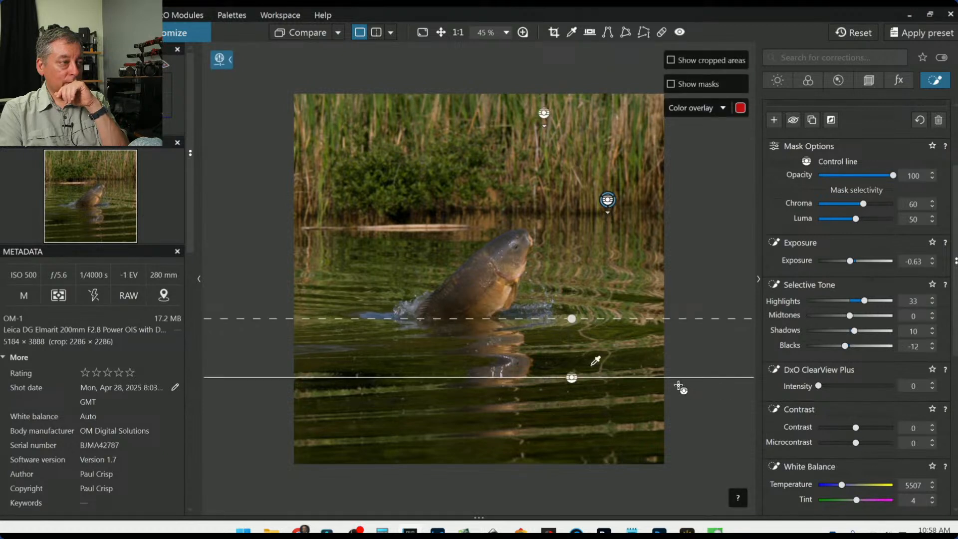
key("ctrl+z")
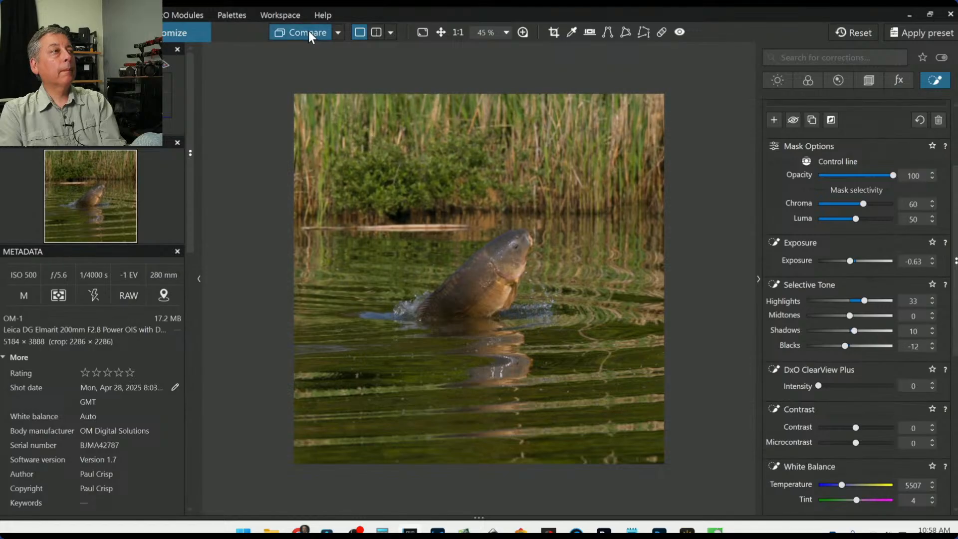
left_click_drag(309, 32, 308, 32)
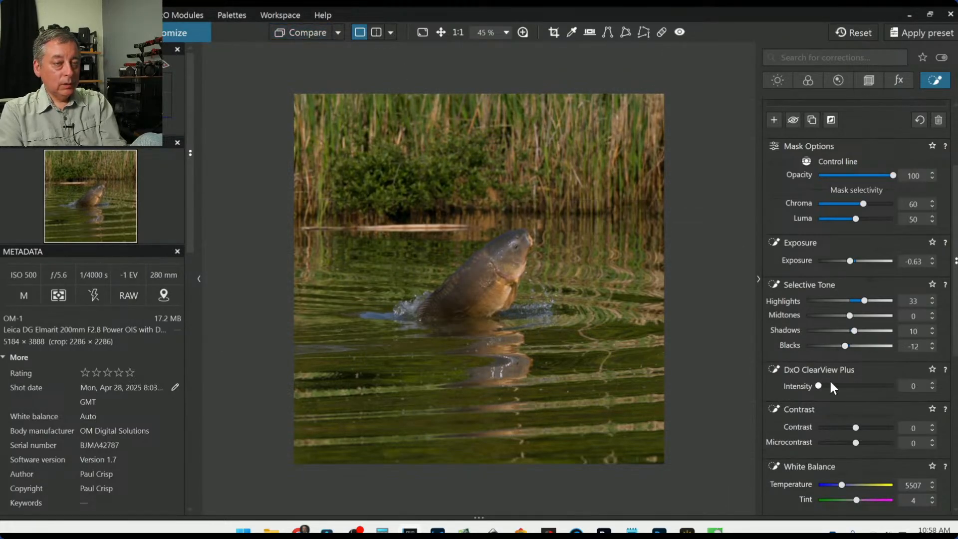
Step: Refine the reed mask's selective tone to Shadows 6 and Blacks -21
left_click_drag(845, 346, 837, 346)
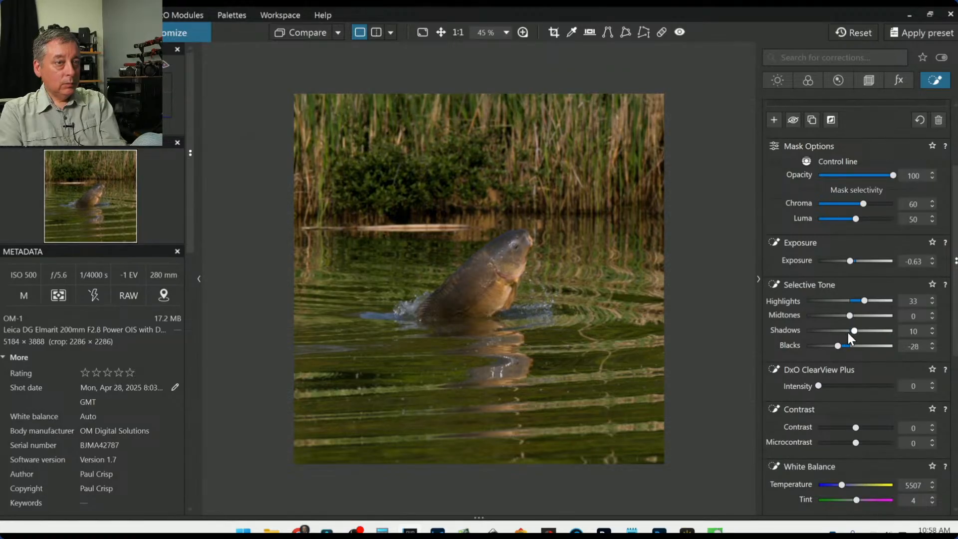
left_click_drag(853, 331, 852, 332)
left_click_drag(839, 345, 840, 345)
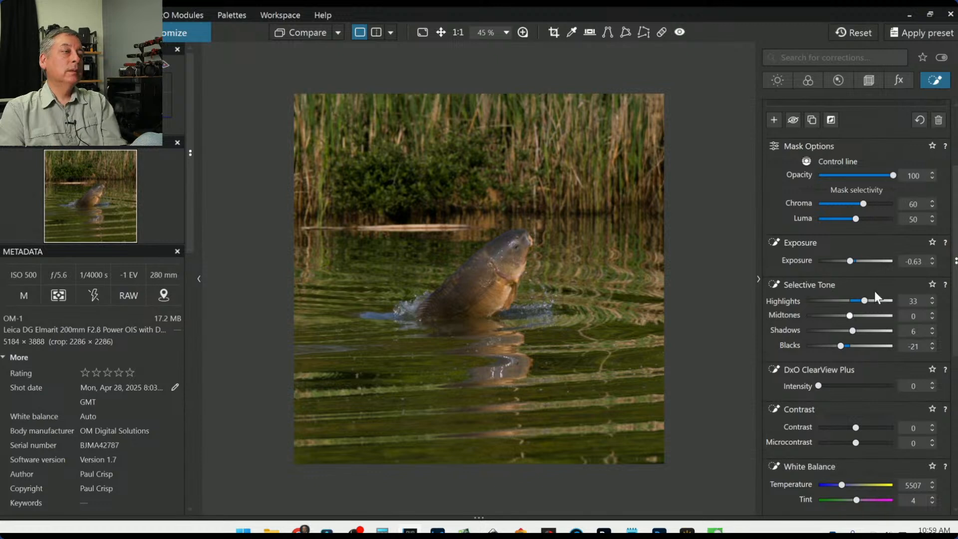
Step: Create a separate control line mask over the lower water, fading upward to the fish's waterline
scroll(821, 179, "up", 3)
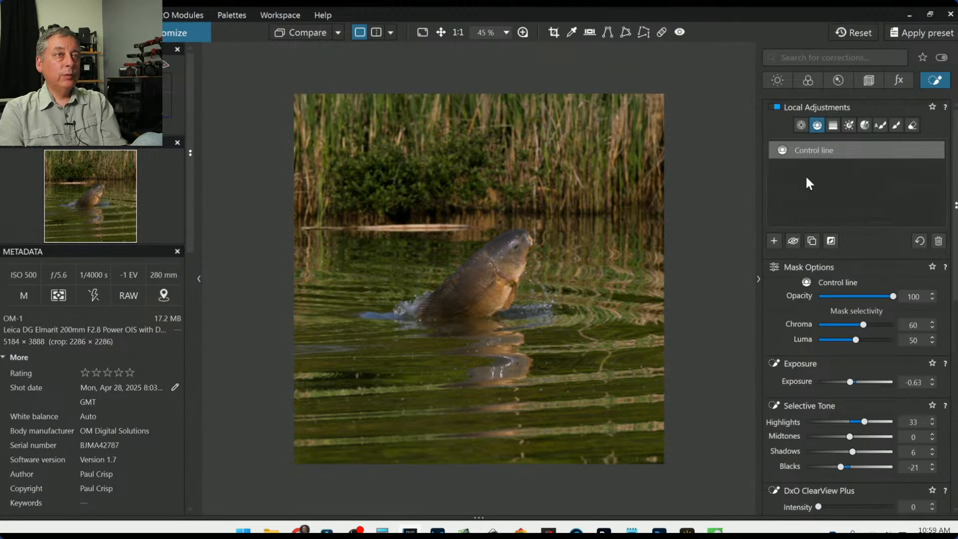
left_click(773, 243)
left_click_drag(538, 374, 539, 321)
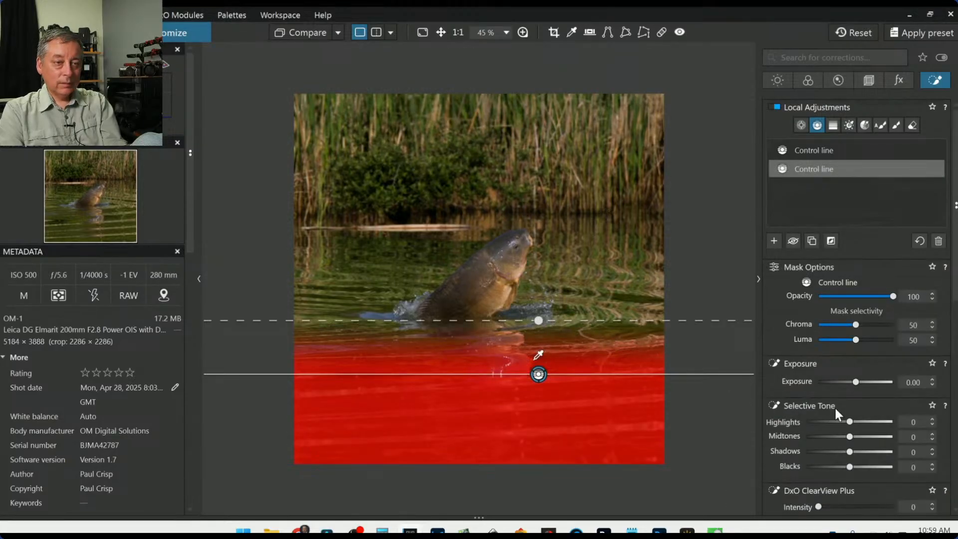
Step: Set the water mask to ClearView Plus 73, Contrast 25, Microcontrast 2, Shadows 10 and Highlights 52
scroll(834, 406, "down", 3)
left_click_drag(818, 356, 872, 355)
mouse_move(855, 412)
left_mouse_down()
mouse_move(873, 414)
mouse_move(857, 414)
mouse_move(880, 400)
mouse_move(867, 399)
left_mouse_up()
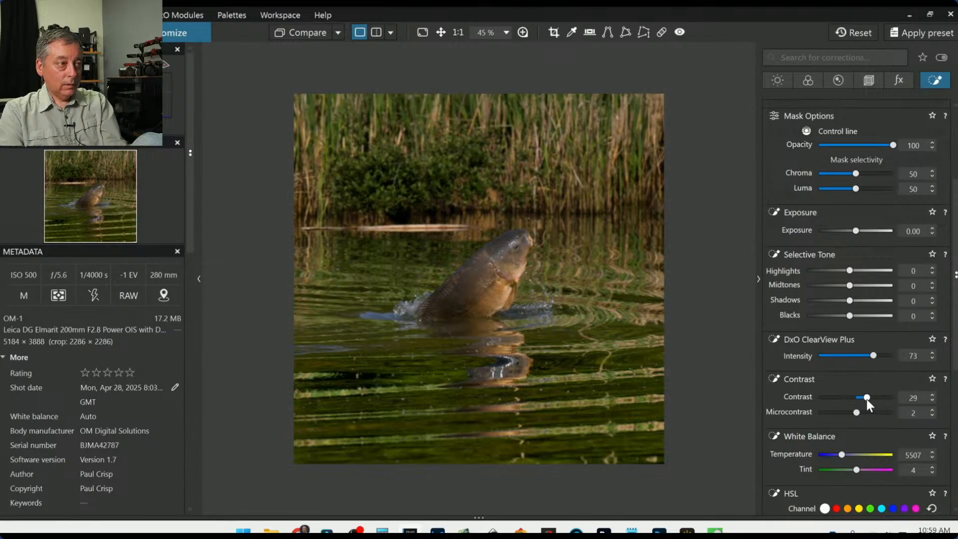
left_click_drag(851, 303, 855, 304)
mouse_move(854, 272)
left_mouse_down()
mouse_move(882, 271)
mouse_move(872, 270)
left_mouse_up()
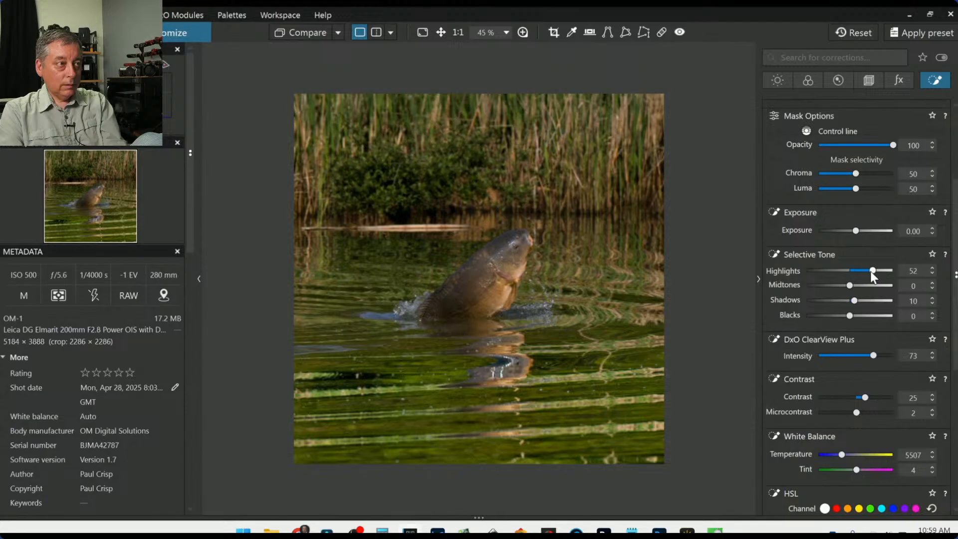
Step: Create a new mask with small control points over the water splashes on both sides of the fish
scroll(798, 264, "up", 3)
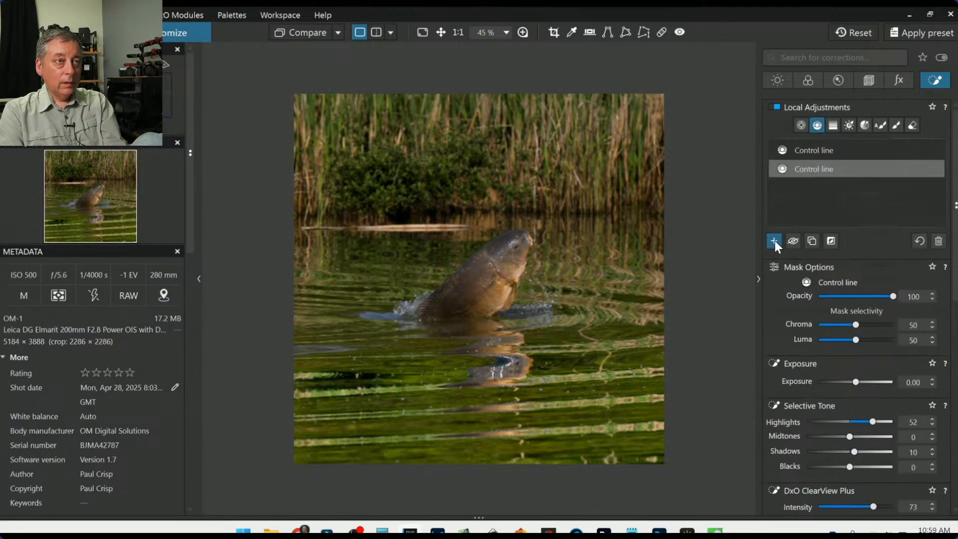
left_click(800, 125)
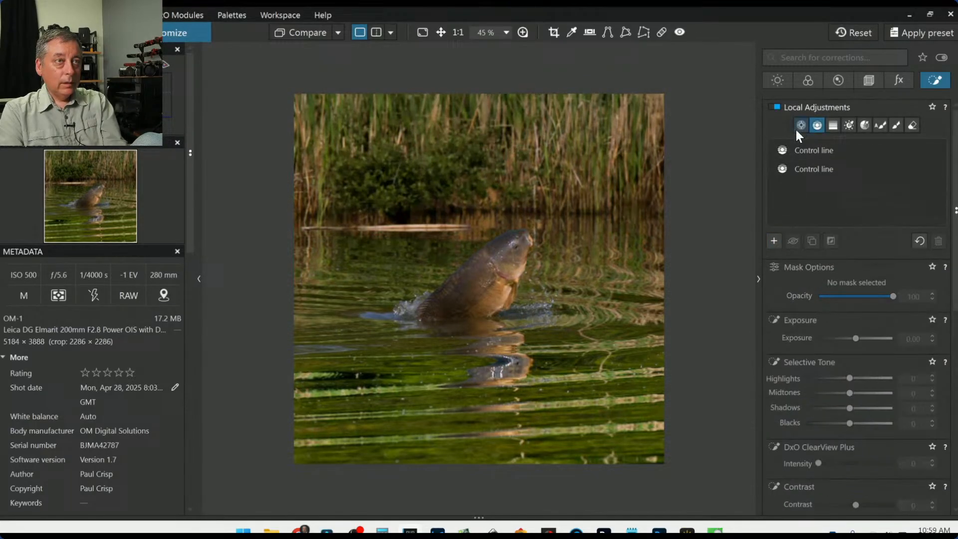
left_click(539, 305)
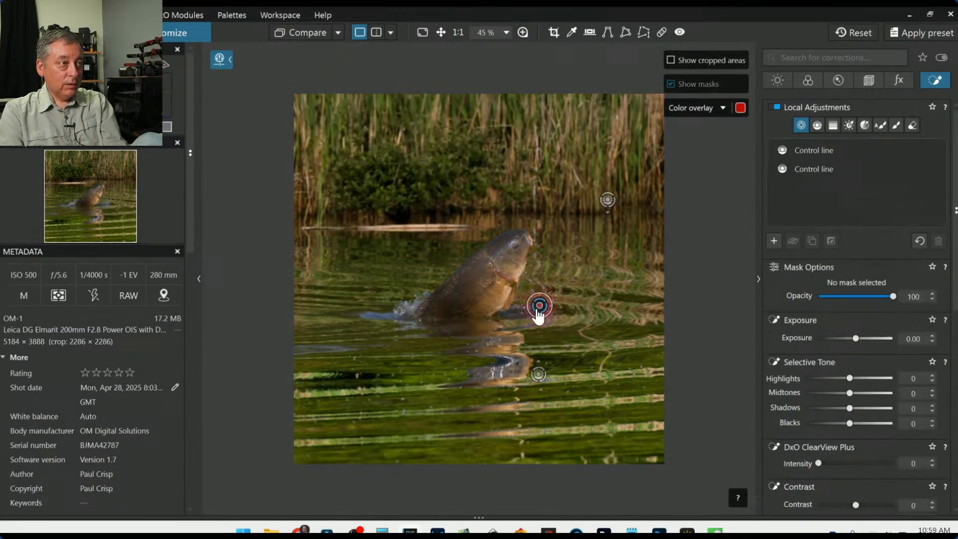
left_click(401, 311)
left_click(415, 298)
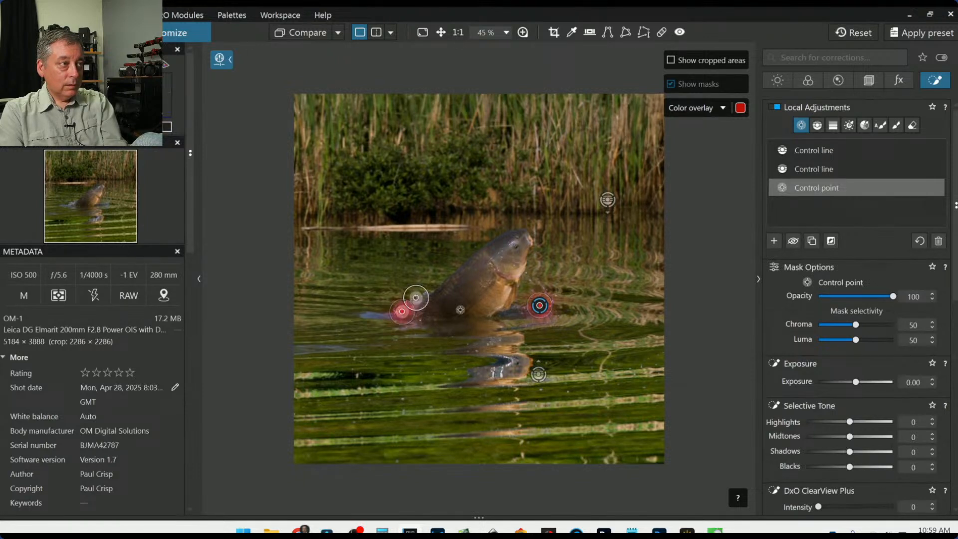
left_click(521, 312)
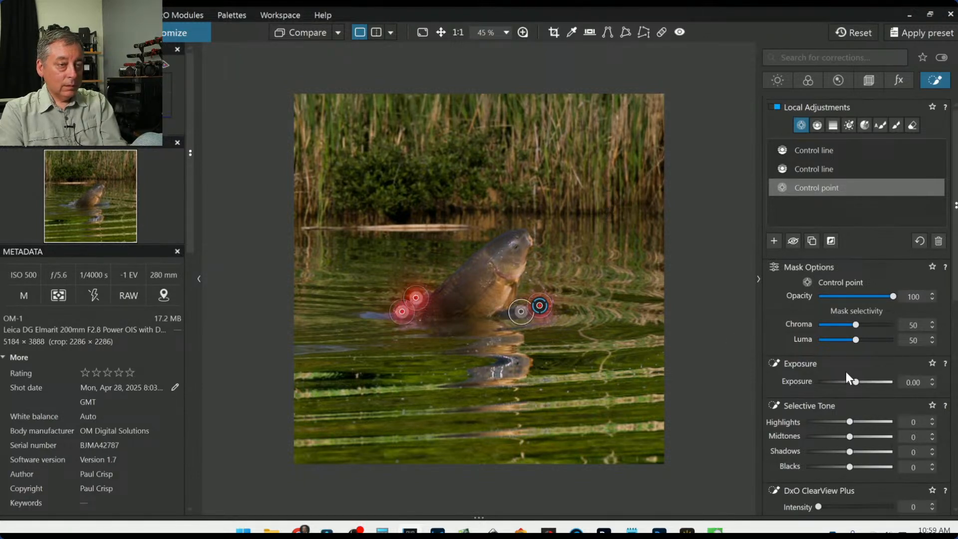
Step: Set the splash mask to Highlights 100 and Exposure 0.17
left_click_drag(849, 422, 923, 432)
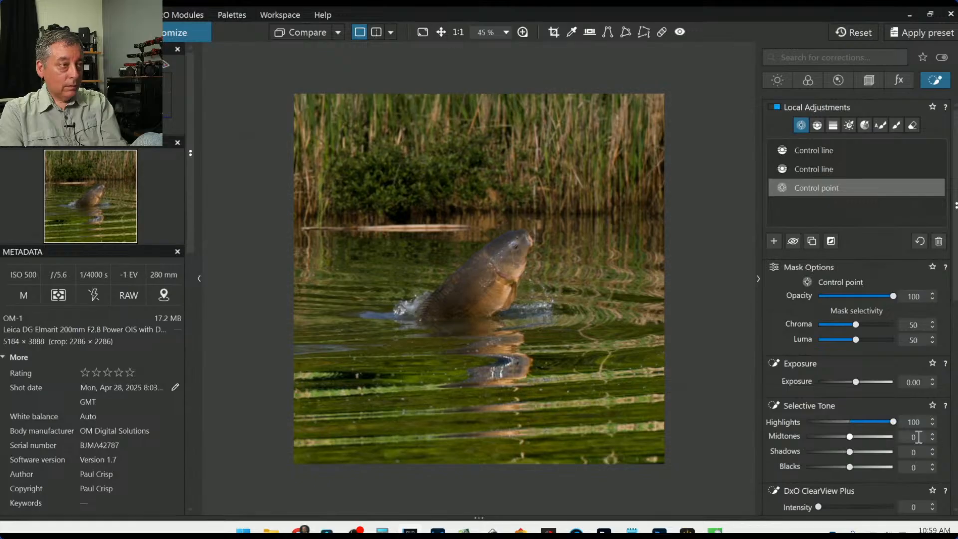
scroll(776, 396, "down", 2)
scroll(784, 399, "down", 1)
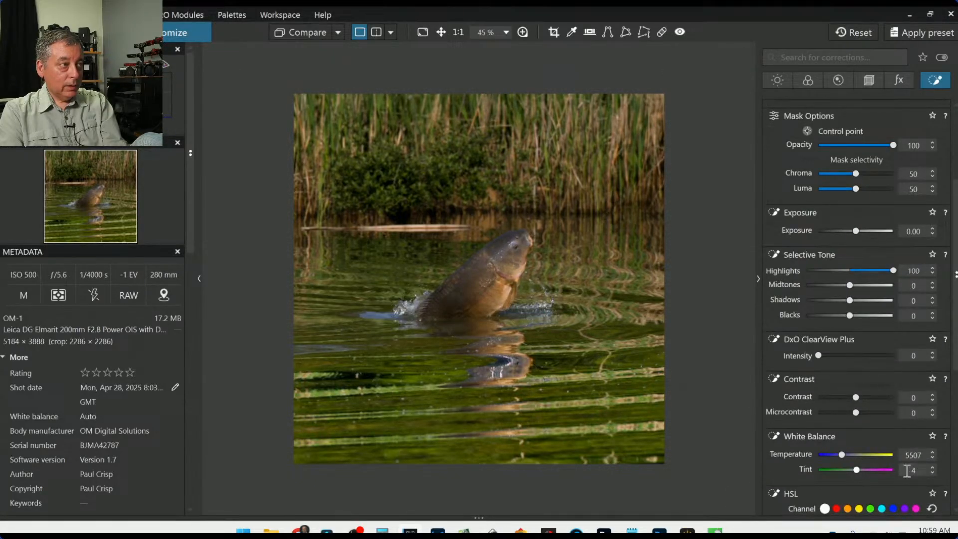
scroll(878, 451, "down", 1)
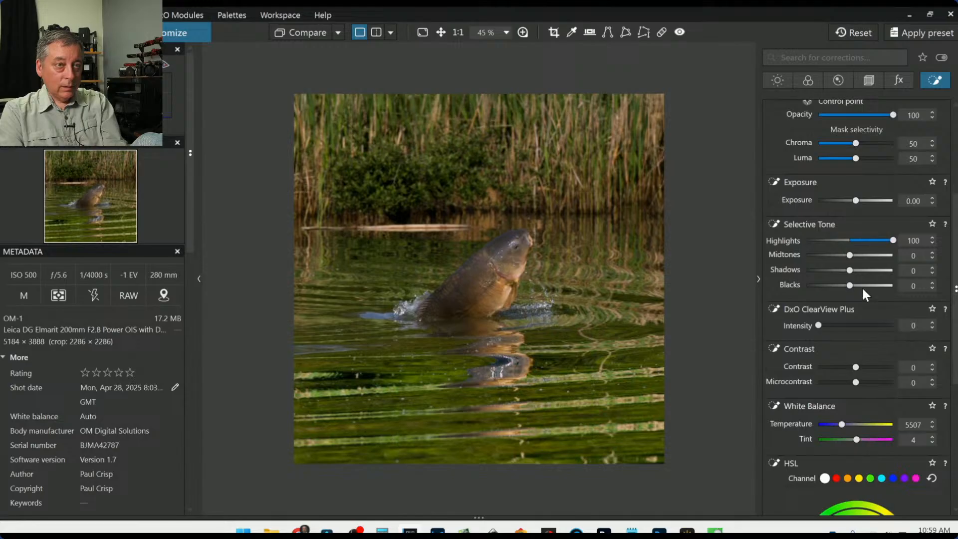
left_click_drag(855, 201, 853, 200)
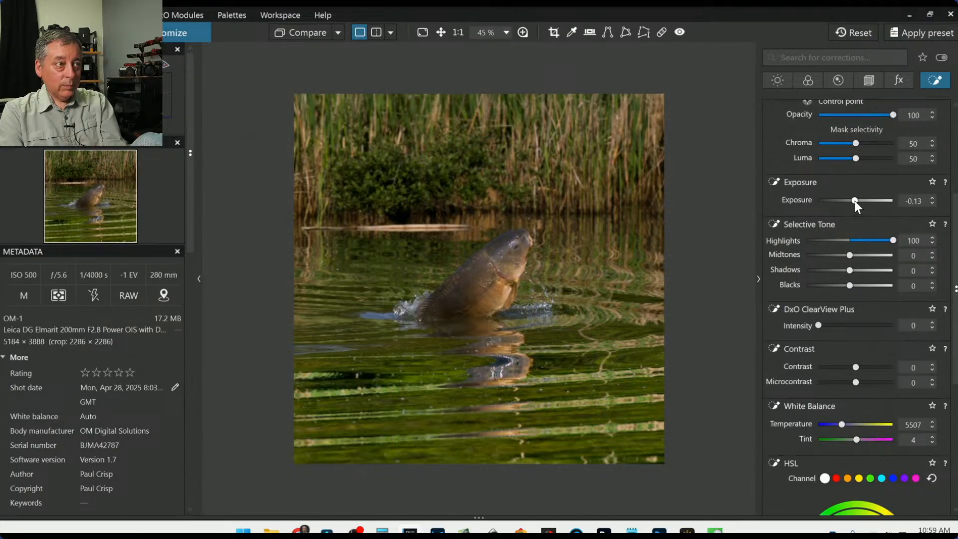
scroll(854, 200, "up", 4)
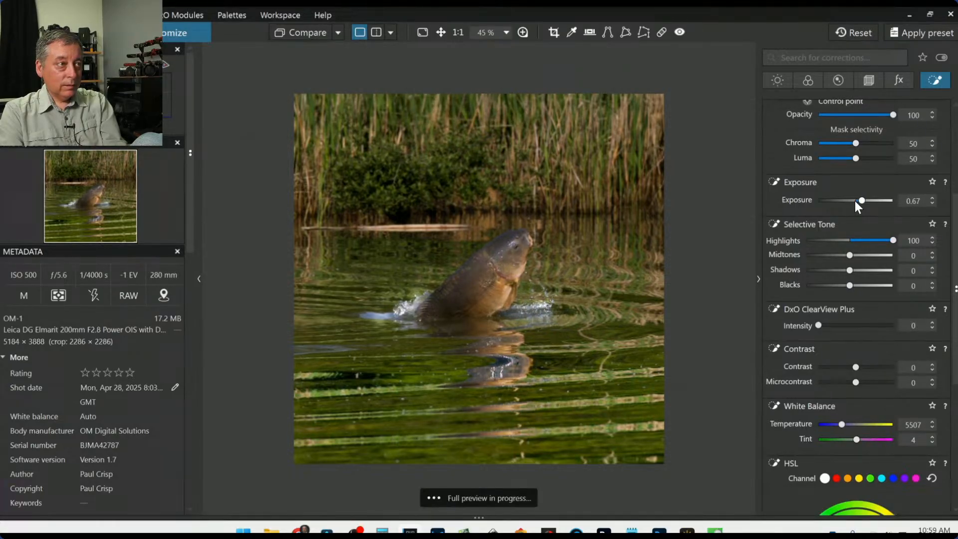
scroll(855, 201, "down", 3)
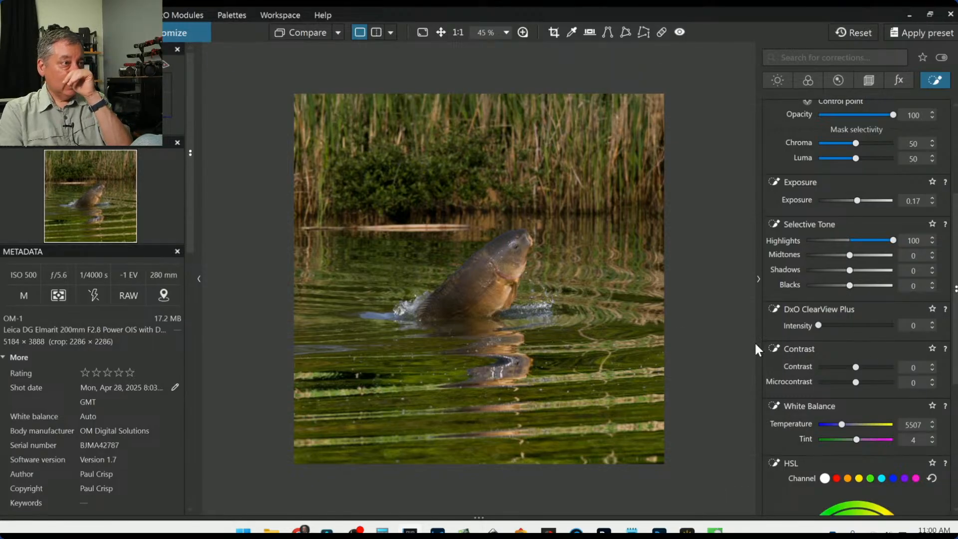
Step: Adjust the reach of the splash mask's control points in front of the fish's chest
mouse_move(543, 317)
left_click_drag(515, 321, 510, 326)
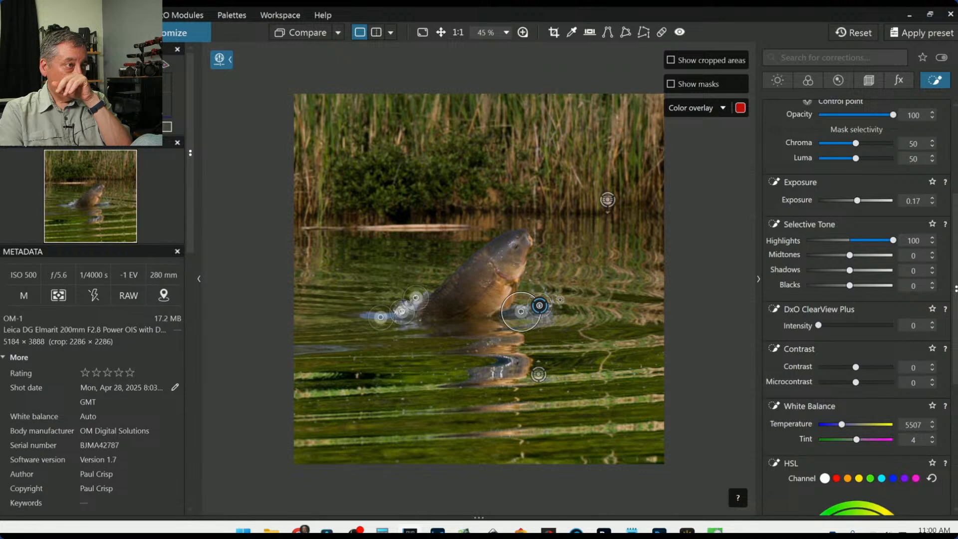
left_click(540, 306)
left_click_drag(590, 283, 584, 290)
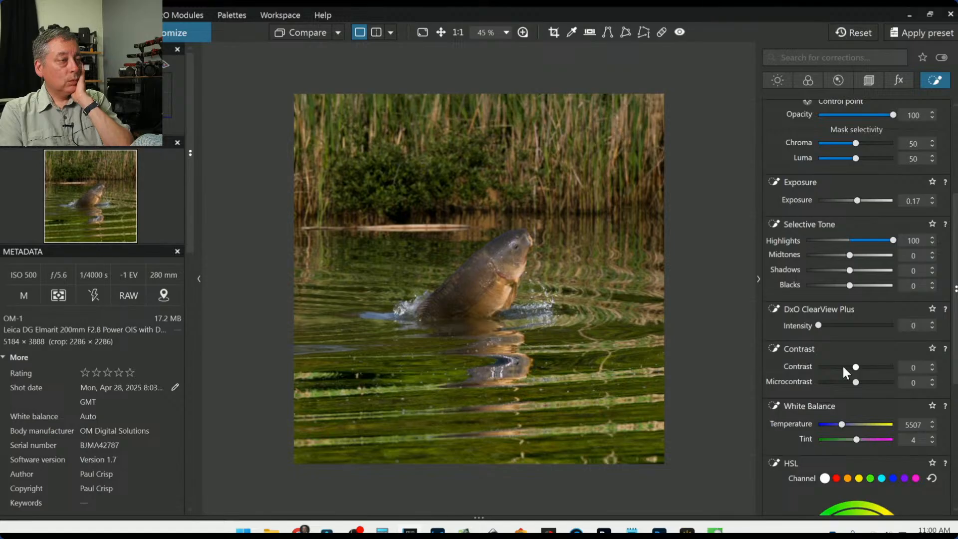
Step: Raise the splash mask's Microcontrast to more than 55
scroll(843, 368, "down", 1)
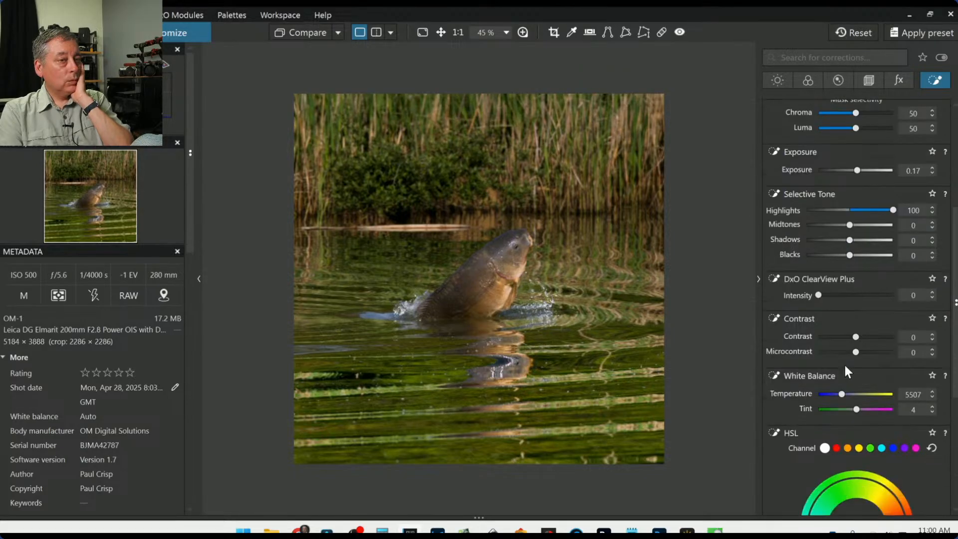
left_click_drag(858, 352, 876, 352)
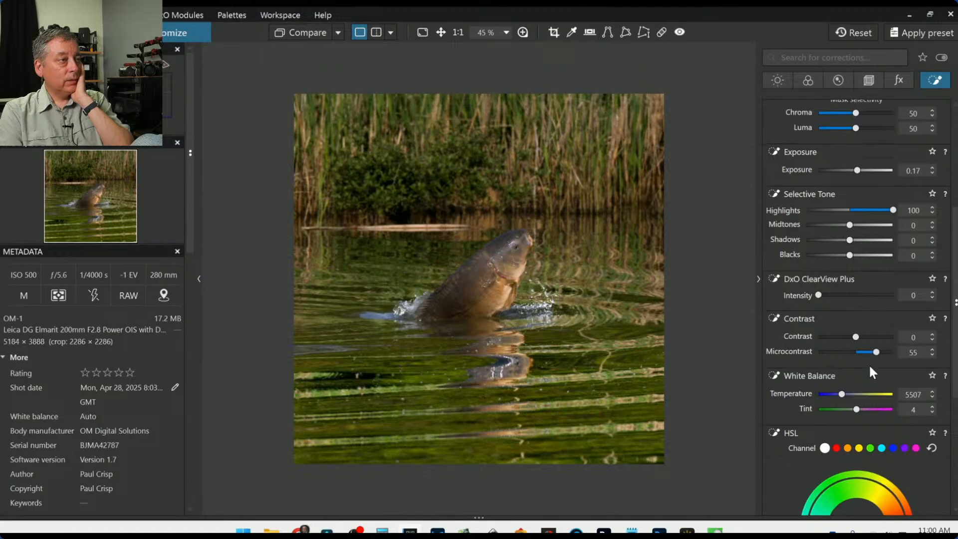
left_click_drag(876, 353, 882, 351)
Step: Create a separate mask with control points on the fish's head, chest and lower body, with Chroma and Luma selectivity at 58
scroll(809, 245, "up", 7)
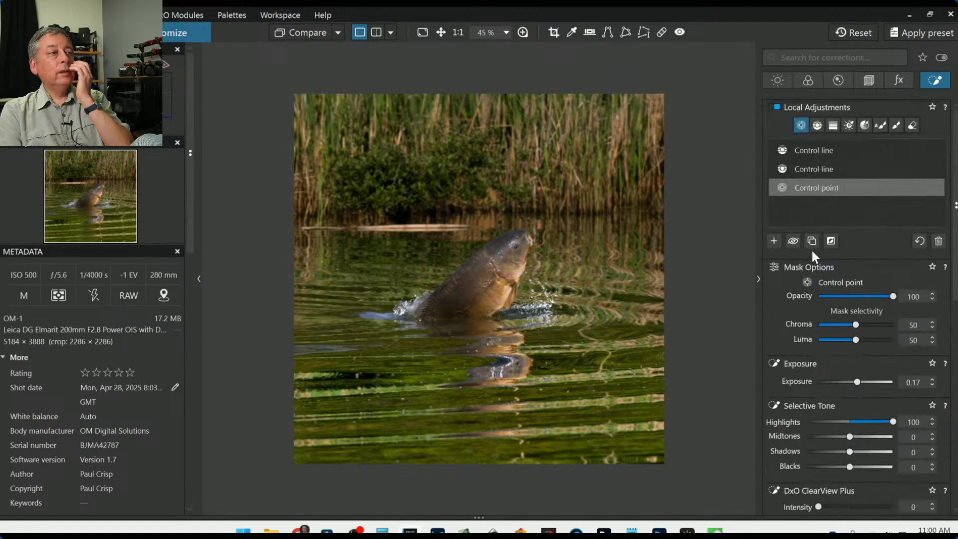
left_click(776, 241)
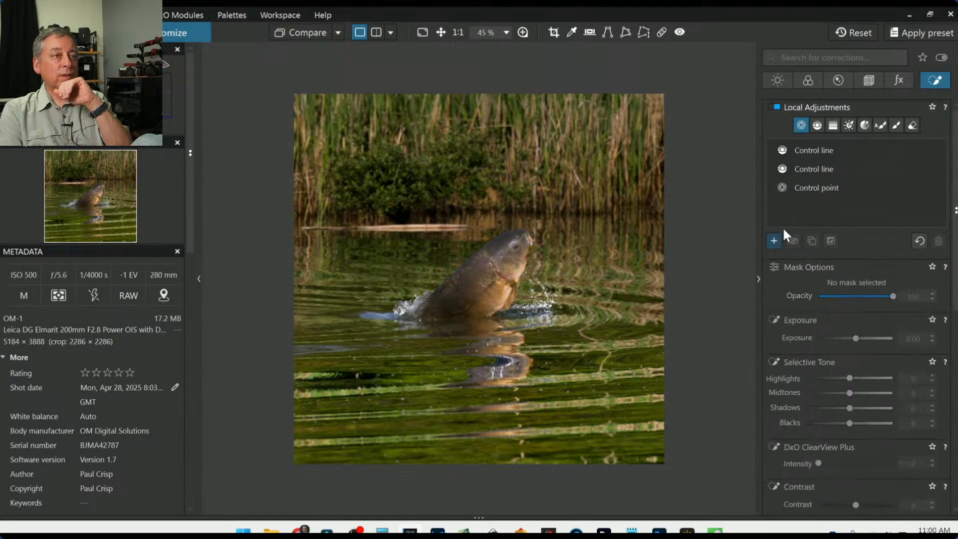
left_click(501, 260)
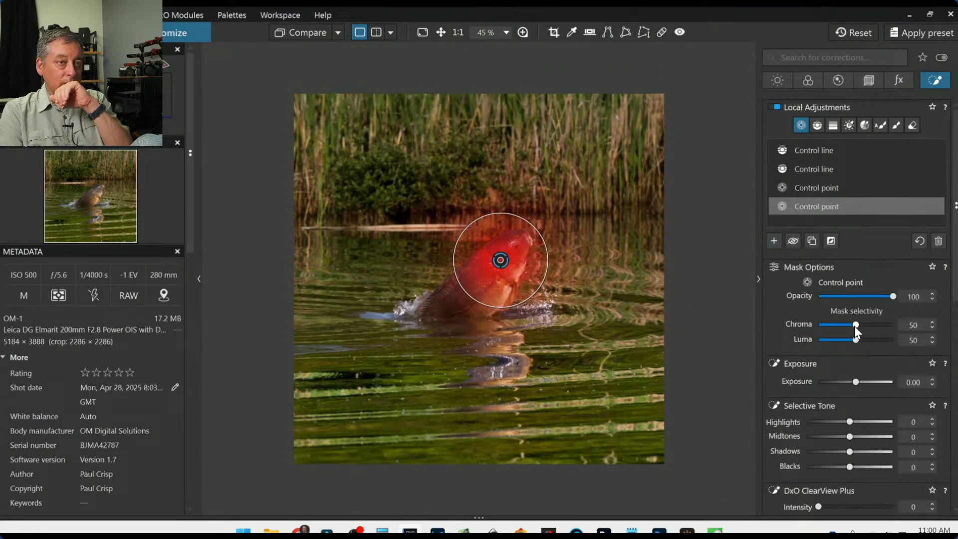
scroll(854, 325, "up", 5)
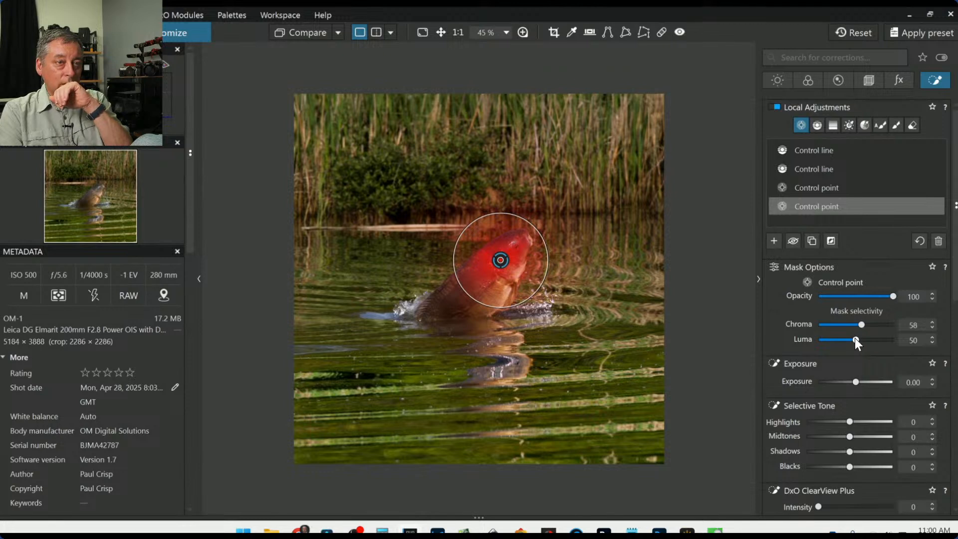
scroll(854, 339, "up", 4)
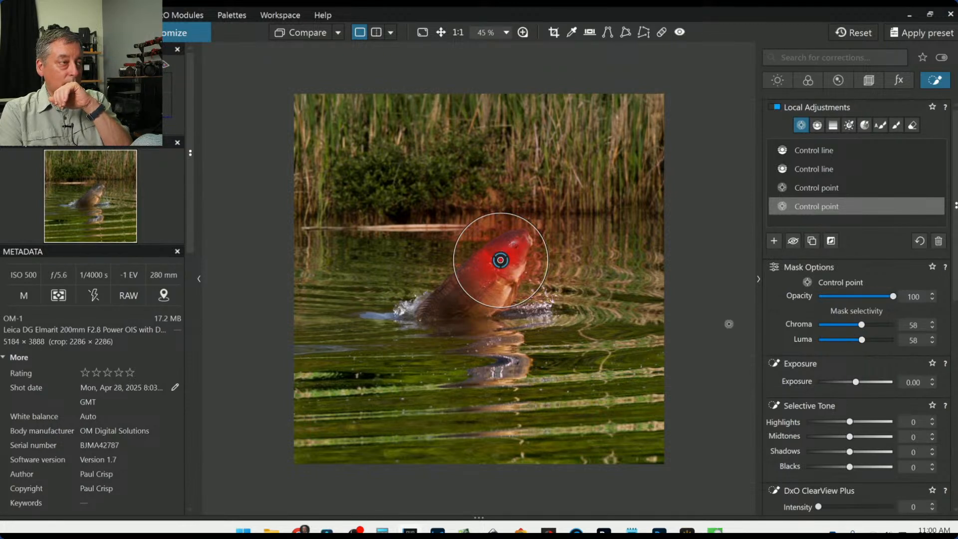
left_click(495, 289)
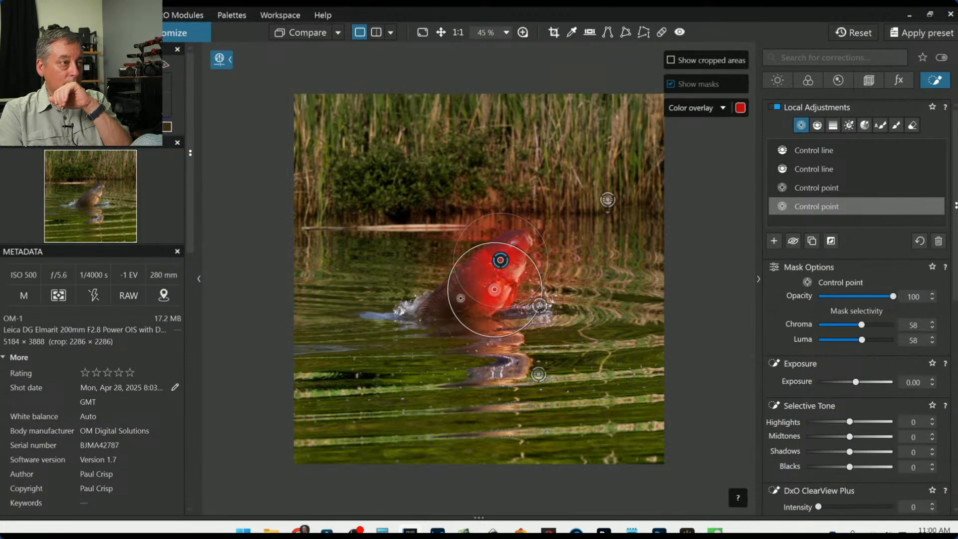
left_click(441, 307)
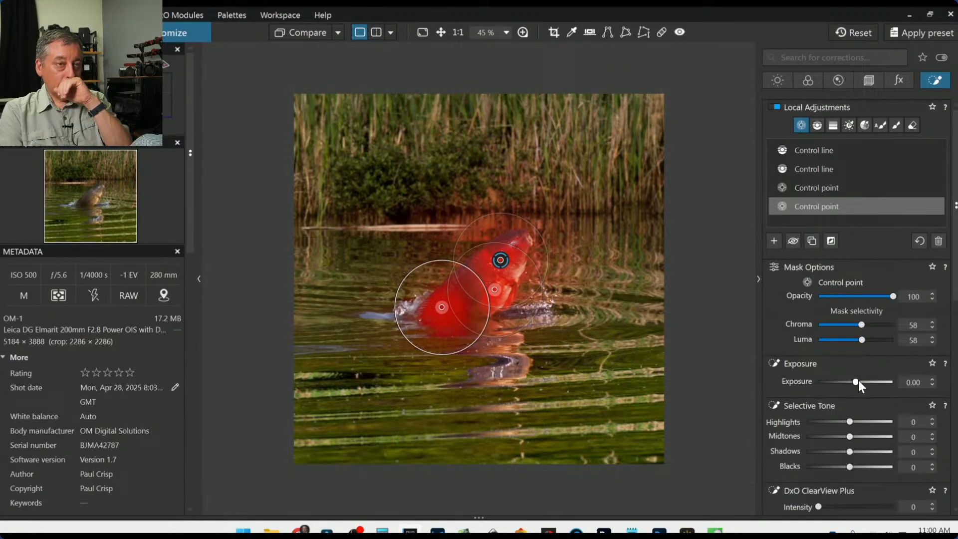
Step: Set the fish mask's selective tone to Highlights 85, Midtones 13 and Shadows 4
left_click_drag(850, 420, 888, 430)
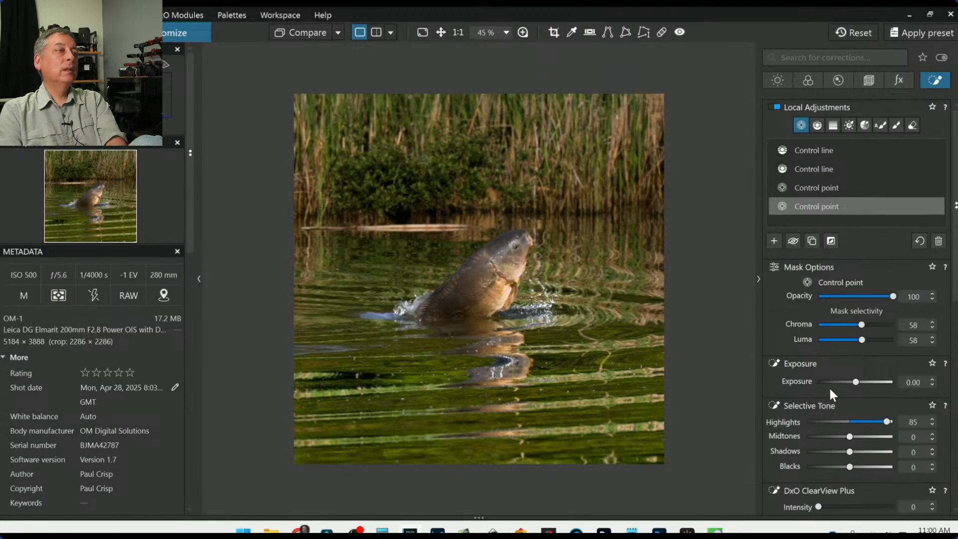
scroll(779, 354, "down", 3)
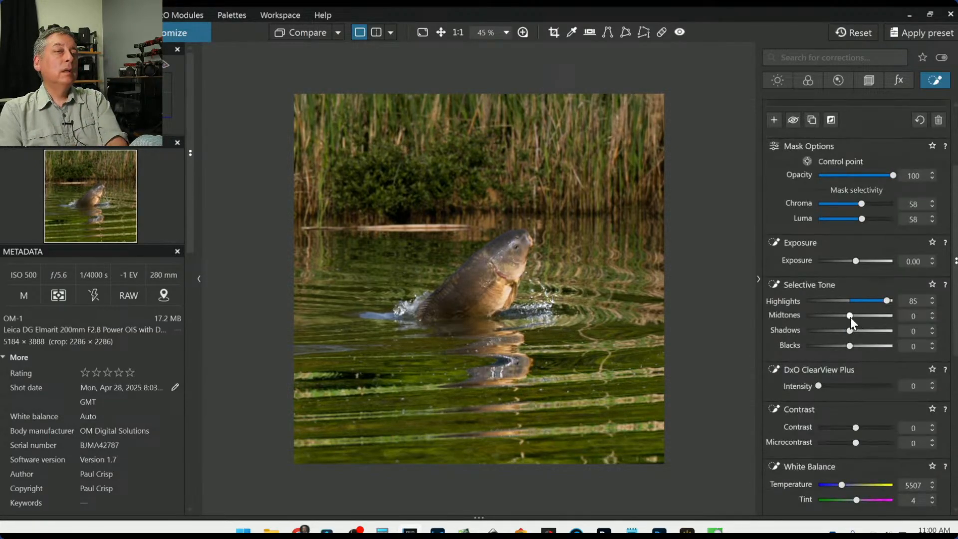
left_click_drag(850, 316, 853, 333)
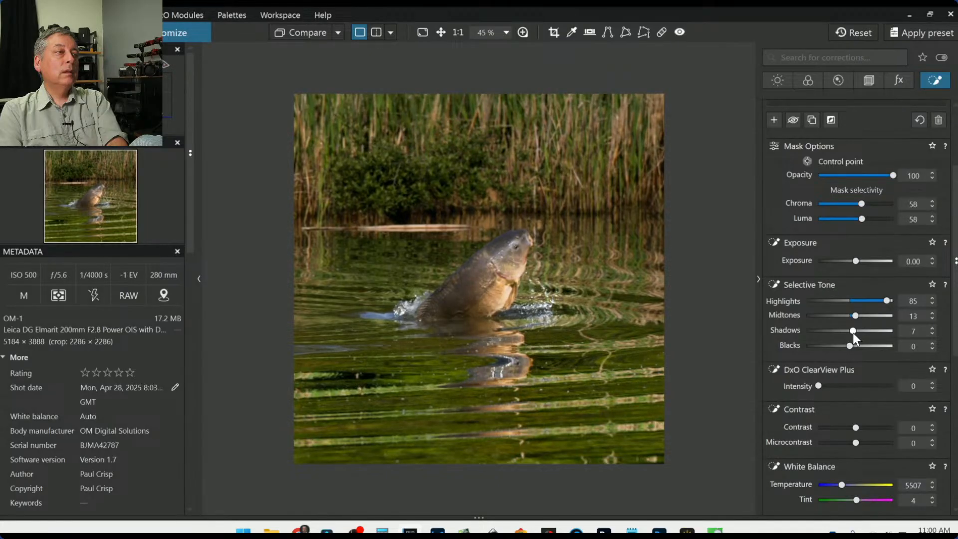
scroll(840, 395, "down", 2)
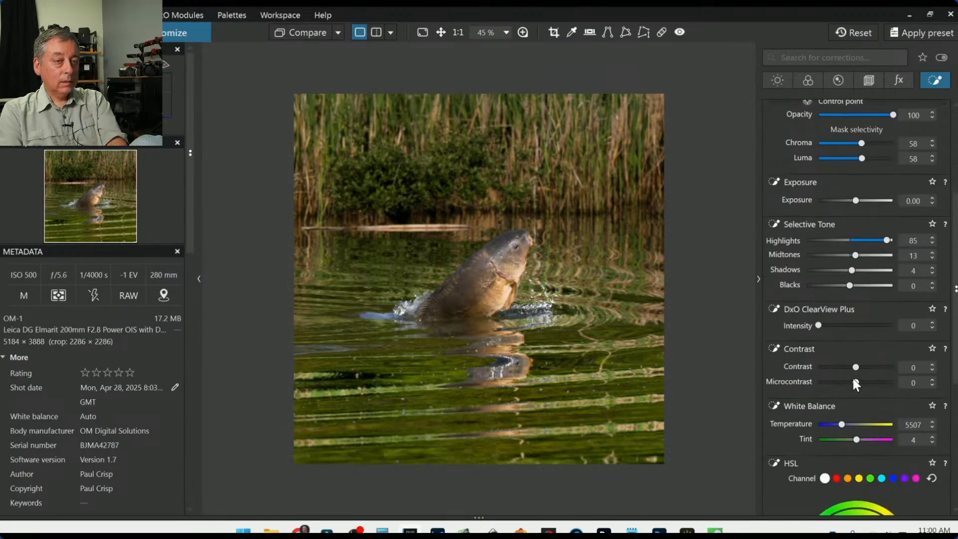
left_click_drag(855, 382, 882, 382)
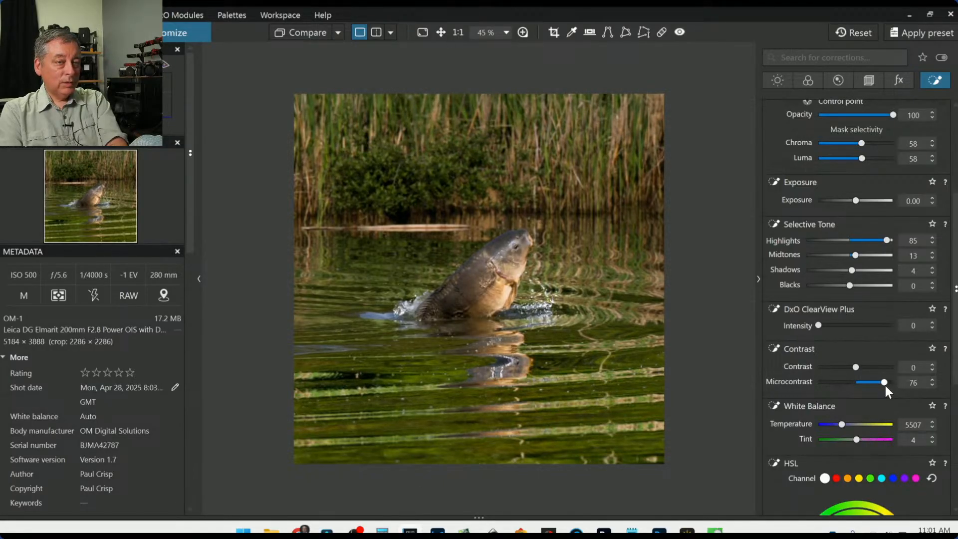
left_click_drag(884, 385, 866, 384)
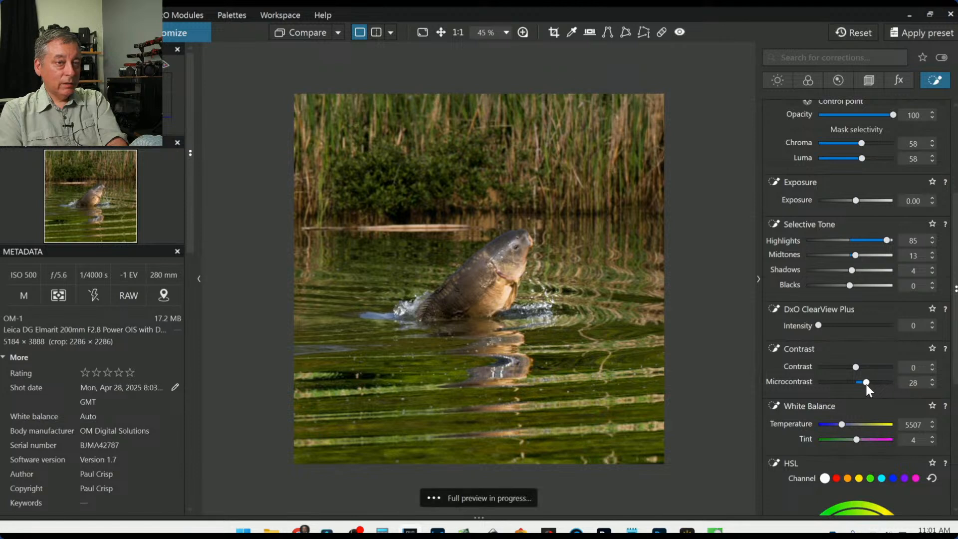
double_click(863, 384)
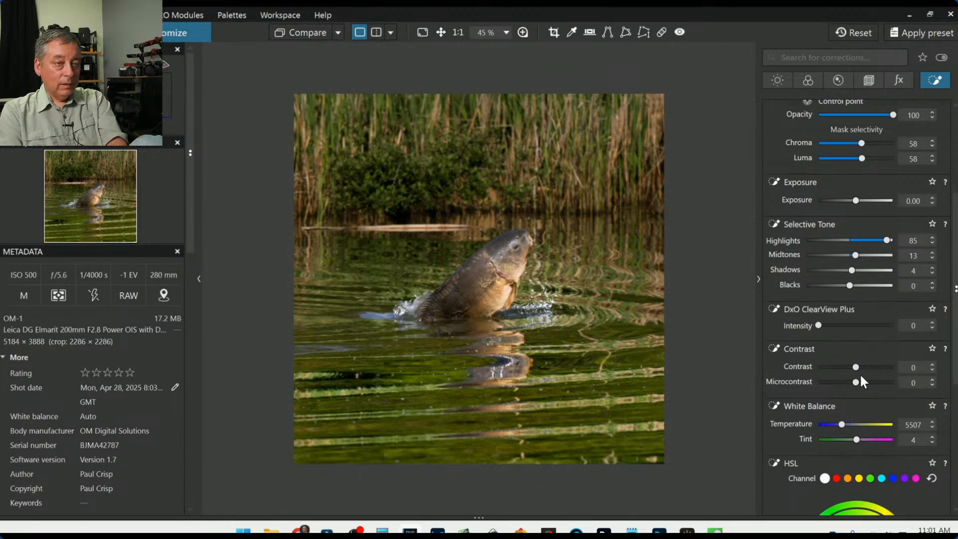
Step: Set the fish mask's Contrast to 58 and its Shadows to 18
left_click_drag(855, 367, 876, 369)
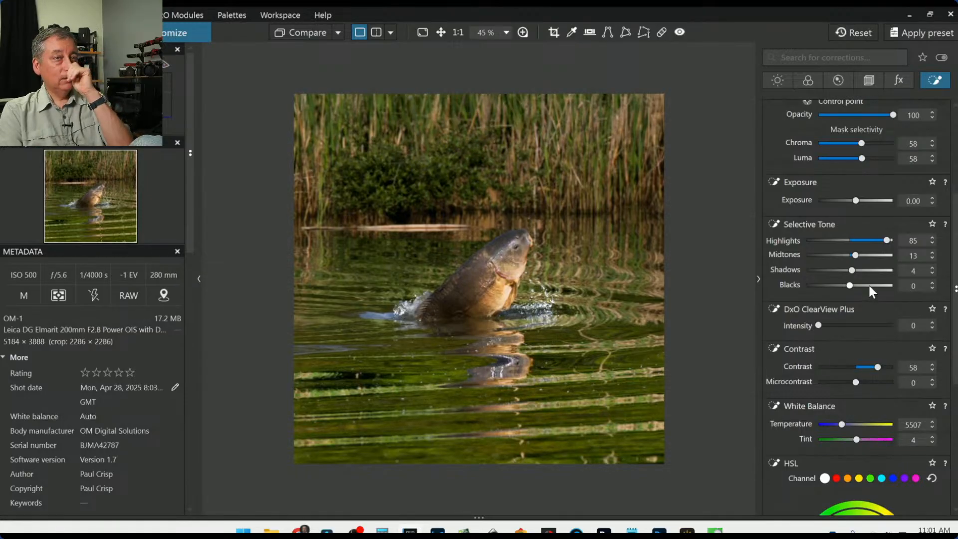
left_click_drag(854, 271, 858, 273)
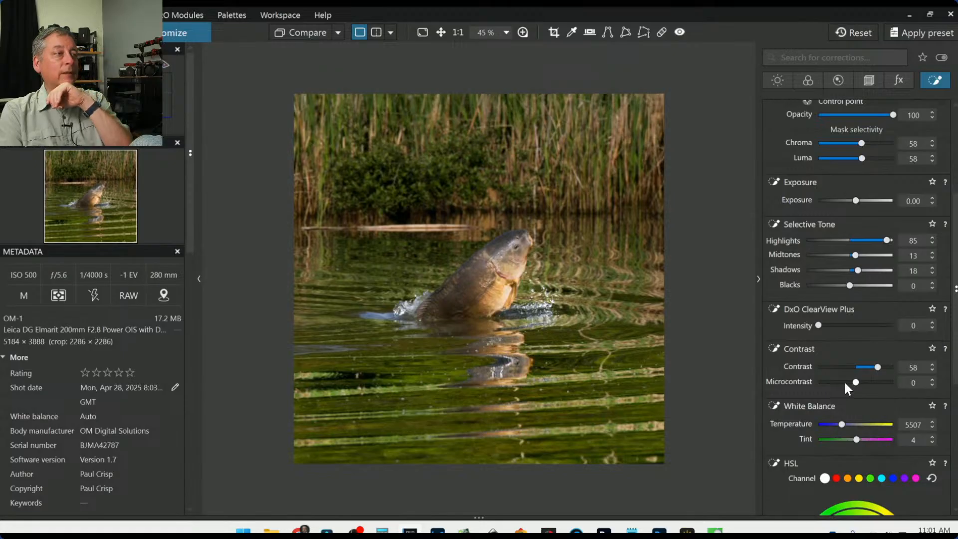
Step: Create a new local adjustment mask with a small-radius control point on the fish's eye
scroll(532, 227, "up", 2)
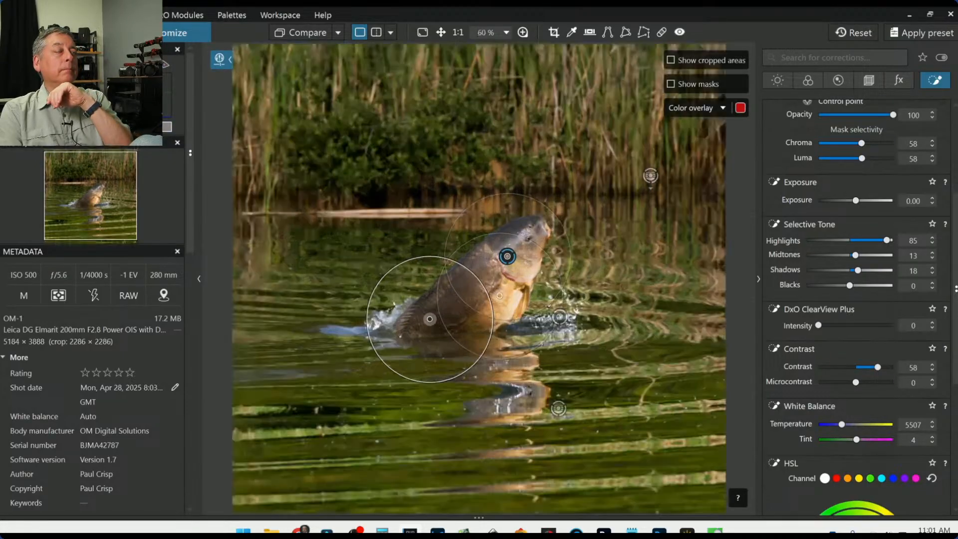
scroll(630, 260, "up", 2)
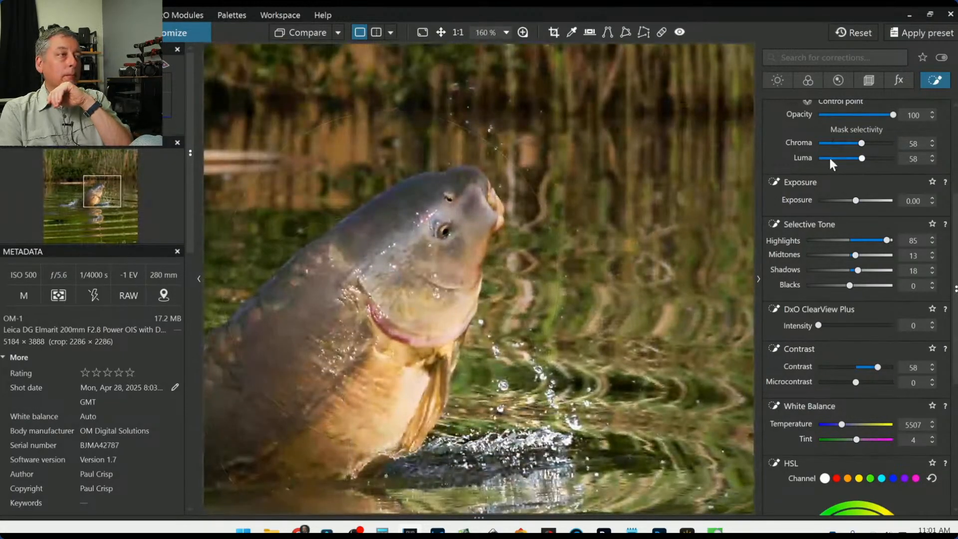
scroll(818, 194, "up", 3)
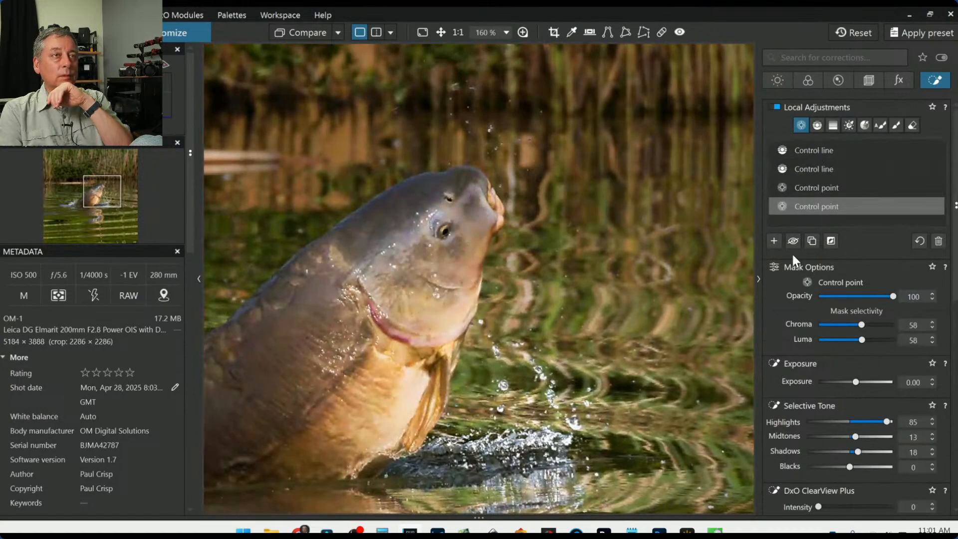
left_click(772, 242)
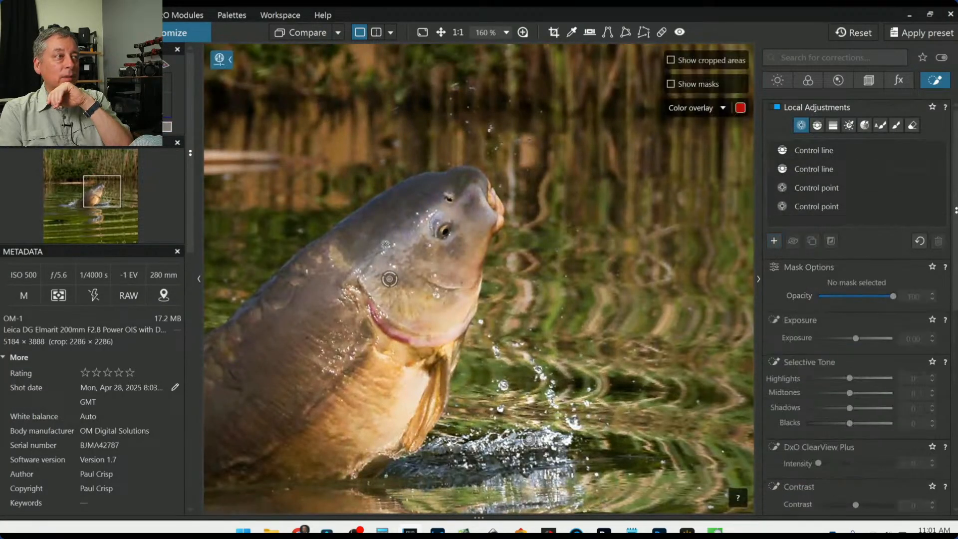
left_click(442, 231)
left_click_drag(524, 85, 459, 202)
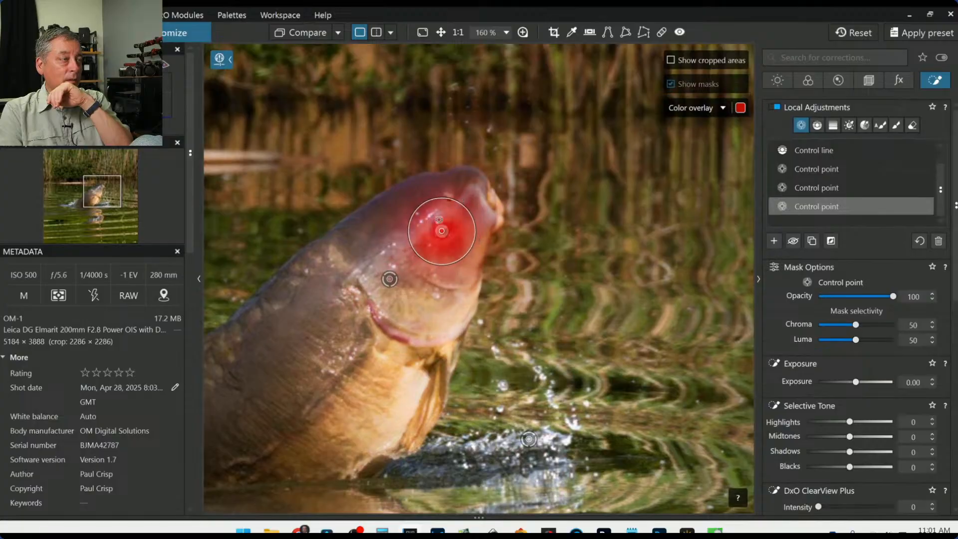
Step: Set the eye mask's Chroma selectivity to 65 and its Luma selectivity to 61
scroll(431, 227, "up", 3)
scroll(431, 227, "up", 2)
left_click_drag(473, 244, 473, 235)
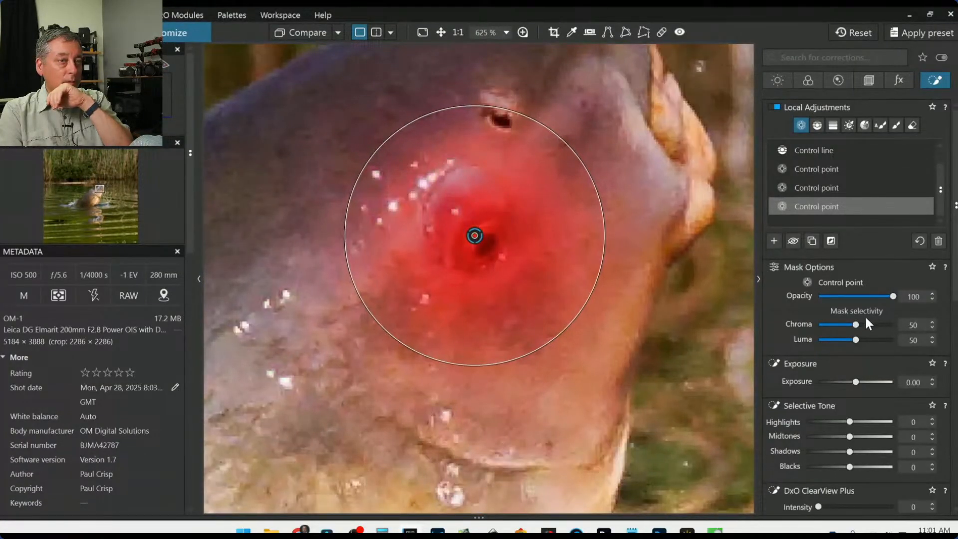
left_click_drag(856, 324, 857, 325)
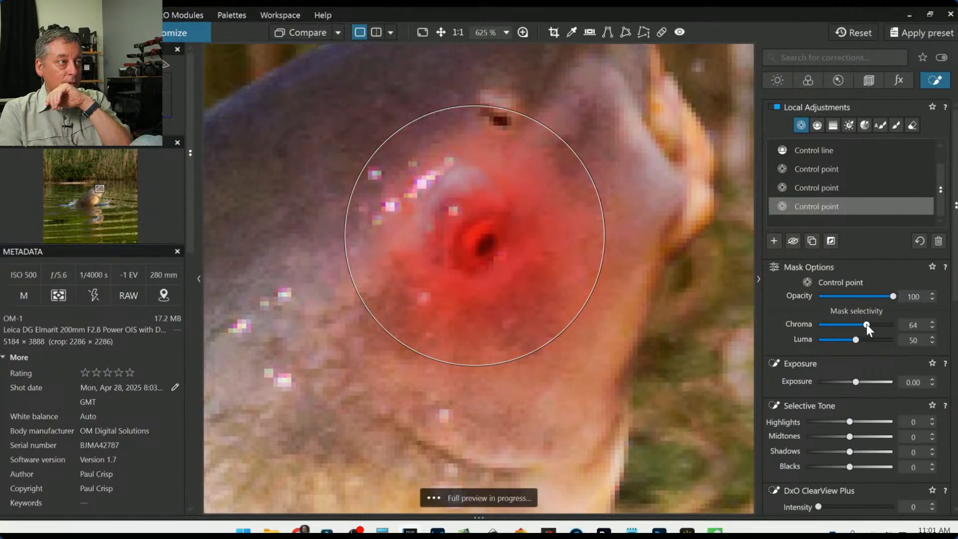
left_click_drag(856, 340, 863, 341)
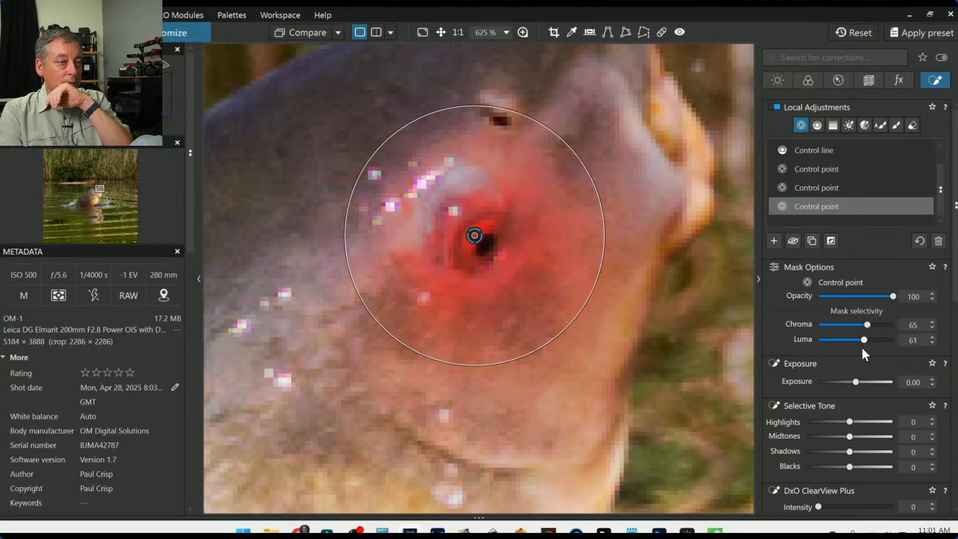
Step: Raise the eye mask's Highlights to 78, then ease them back to about 62
left_click_drag(851, 421, 884, 428)
scroll(652, 339, "down", 3)
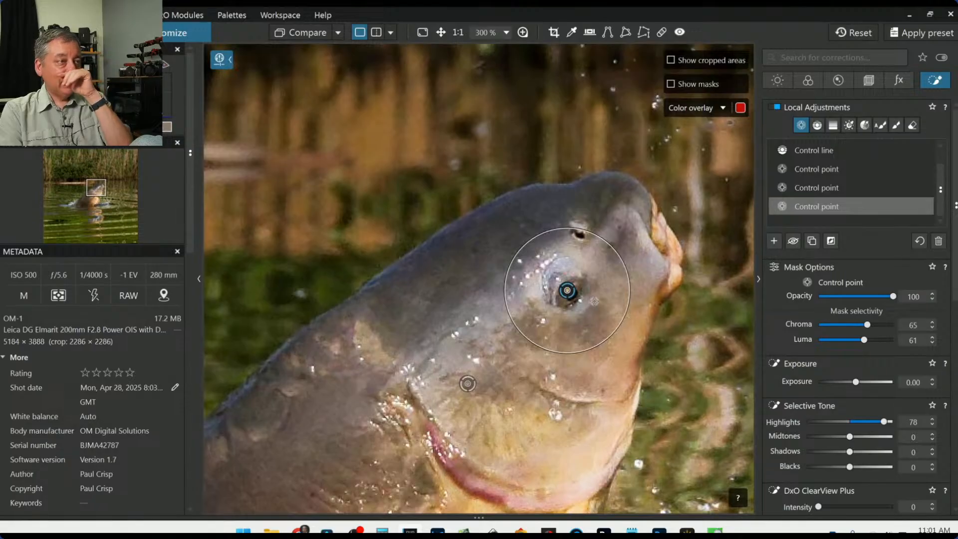
scroll(652, 339, "down", 5)
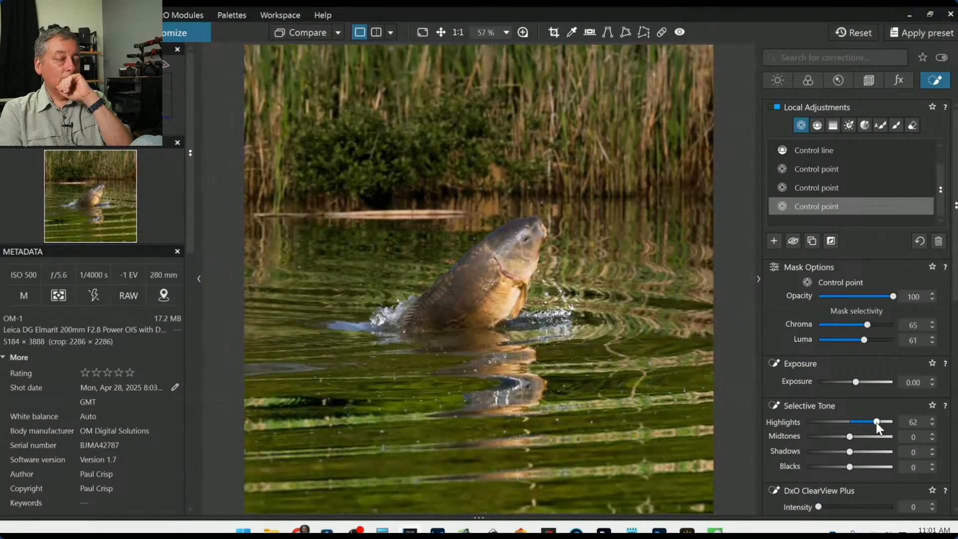
left_click_drag(882, 421, 874, 421)
Step: Try a Vibrancy of 34 on the eye mask and reset it to its default
scroll(837, 406, "down", 10)
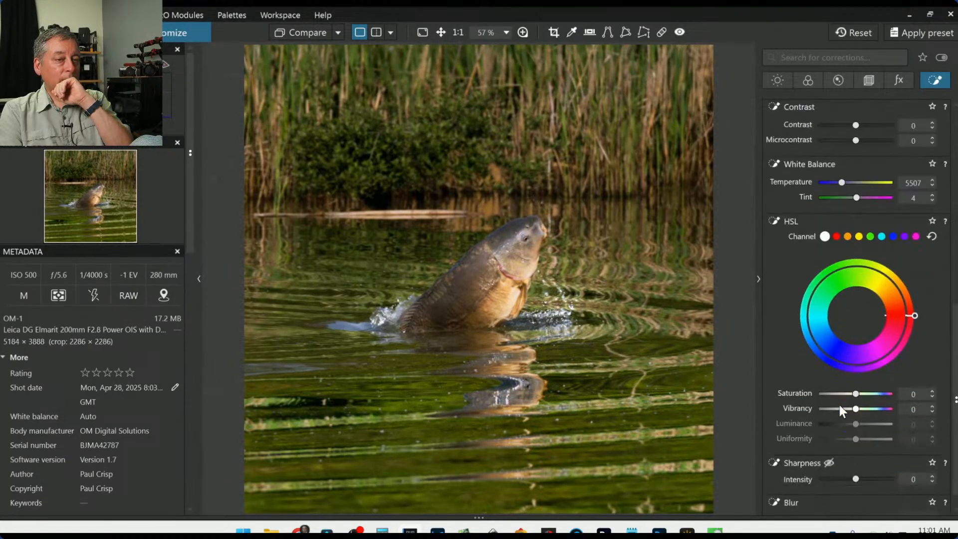
mouse_move(855, 409)
left_mouse_down()
mouse_move(876, 411)
mouse_move(869, 411)
left_mouse_up()
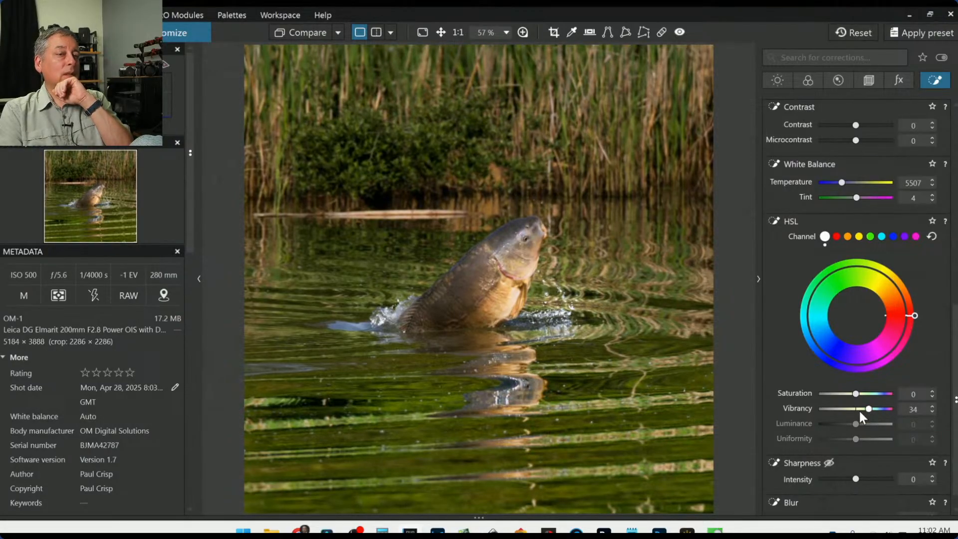
double_click(868, 410)
Step: Extend the eye mask with larger-radius control points on the water droplets above the fish's nose
scroll(561, 188, "up", 5)
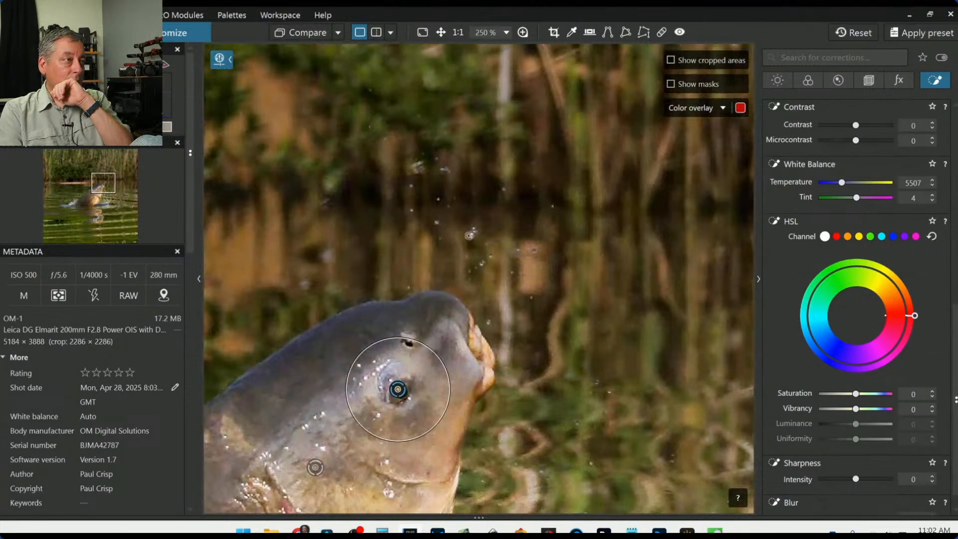
left_click(472, 235)
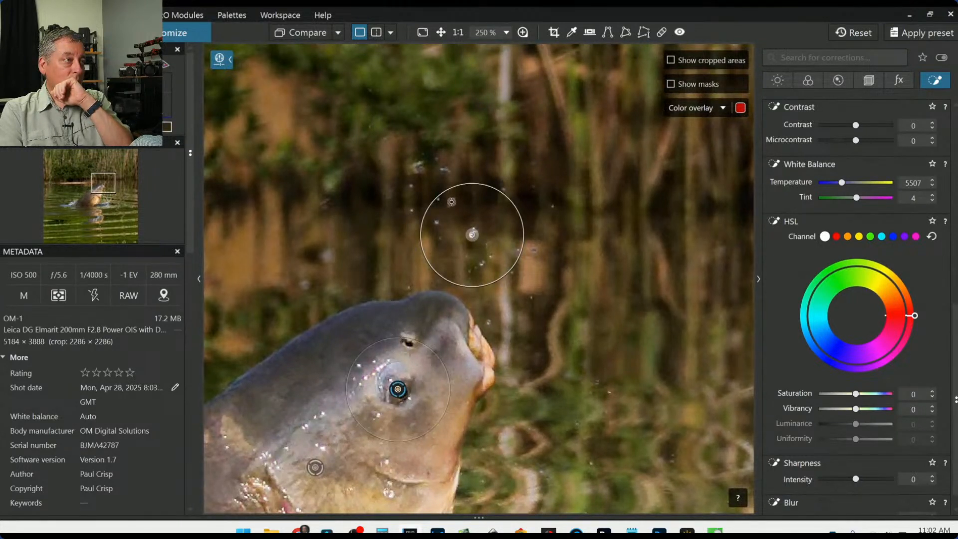
left_click_drag(446, 191, 413, 141)
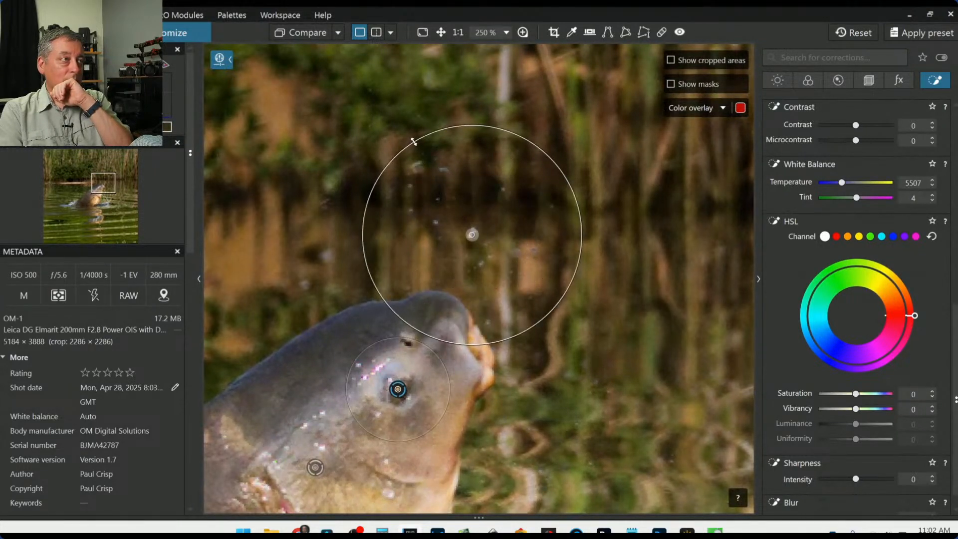
left_click(413, 166)
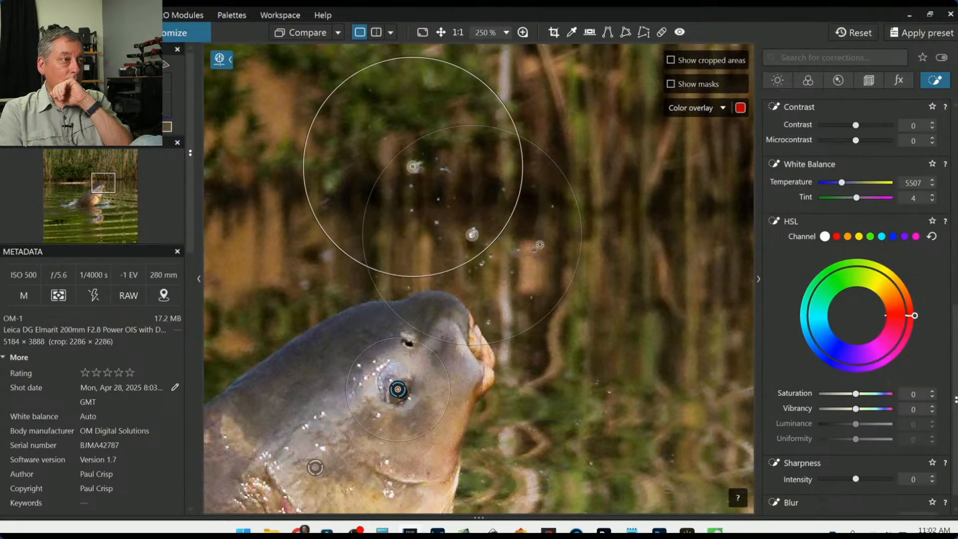
scroll(501, 269, "up", 3)
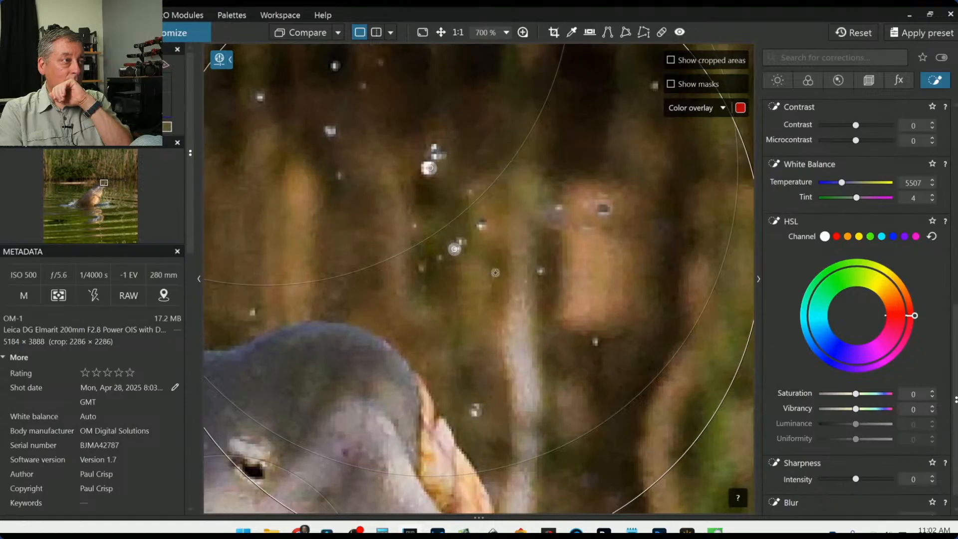
scroll(557, 305, "down", 2)
scroll(558, 304, "down", 5)
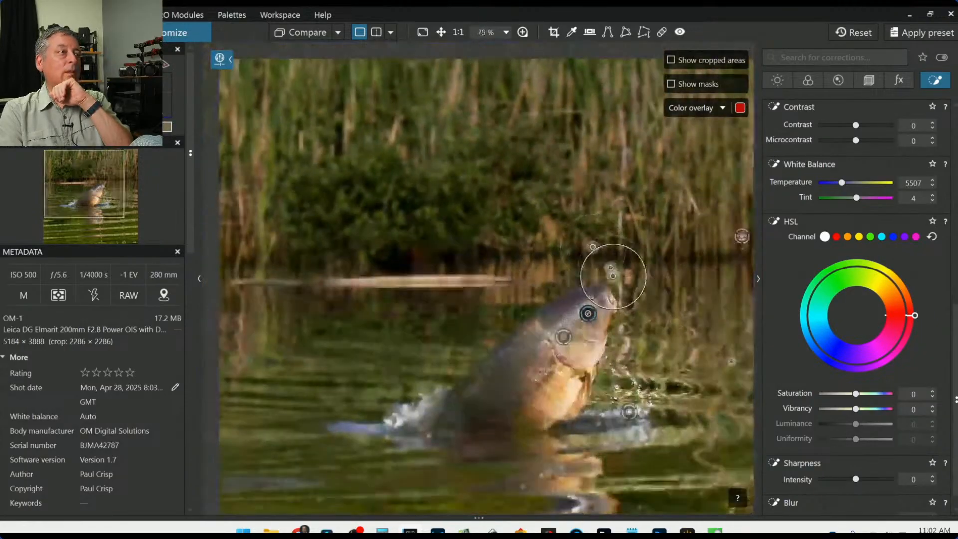
scroll(827, 360, "down", 1)
Step: Set the eye and droplet mask's Highlights to 100, Midtones to 22 and Microcontrast to 100, and deselect the mask
scroll(804, 316, "up", 10)
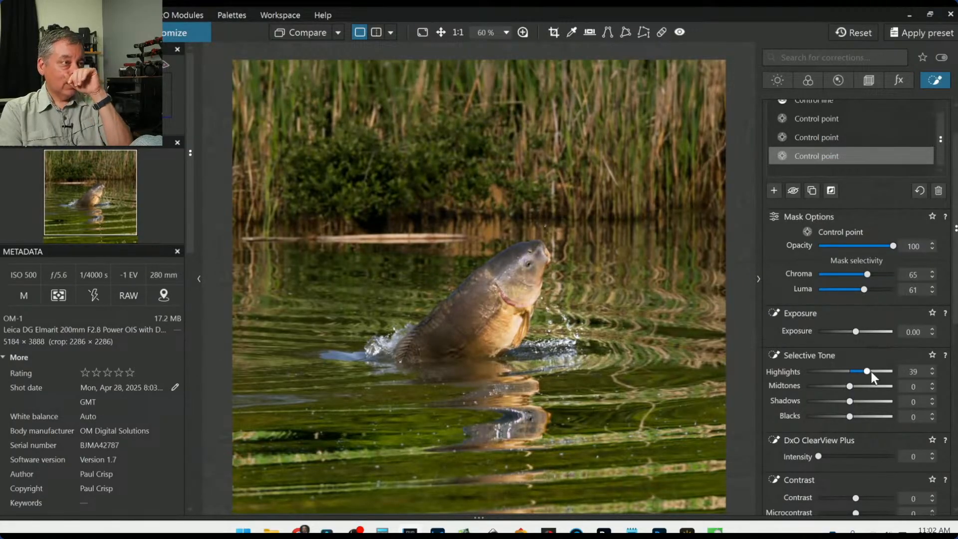
left_click_drag(867, 372, 888, 374)
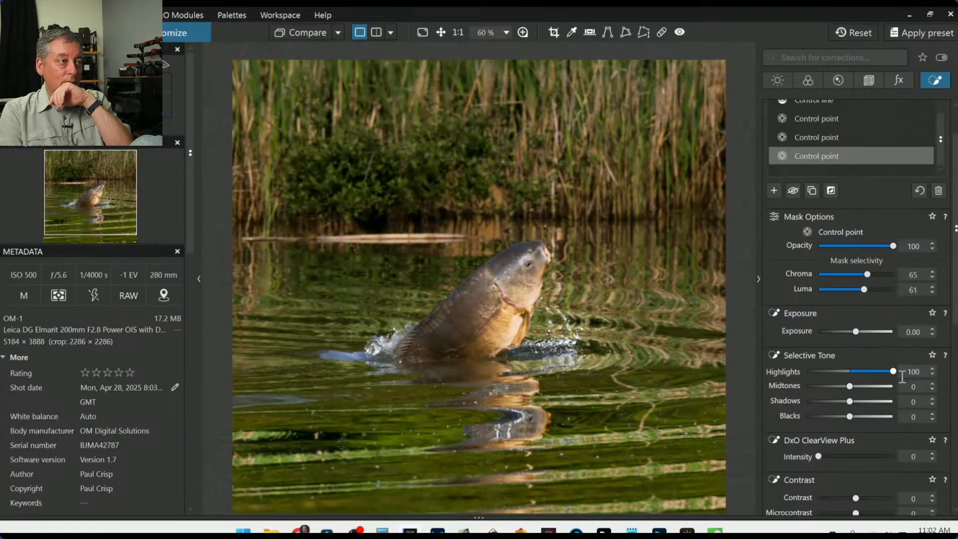
mouse_move(852, 386)
left_mouse_down()
mouse_move(868, 390)
mouse_move(860, 388)
left_mouse_up()
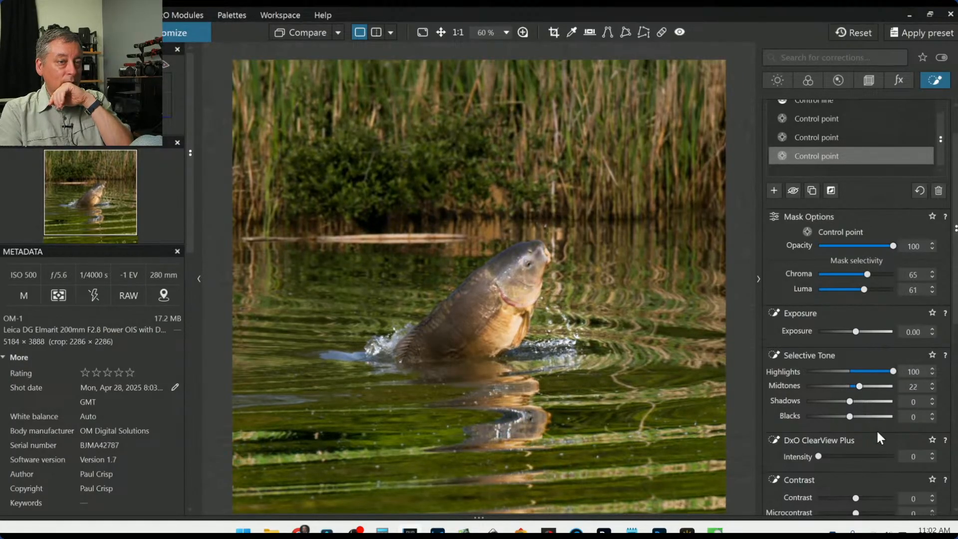
scroll(876, 429, "down", 2)
left_click_drag(856, 423, 893, 423)
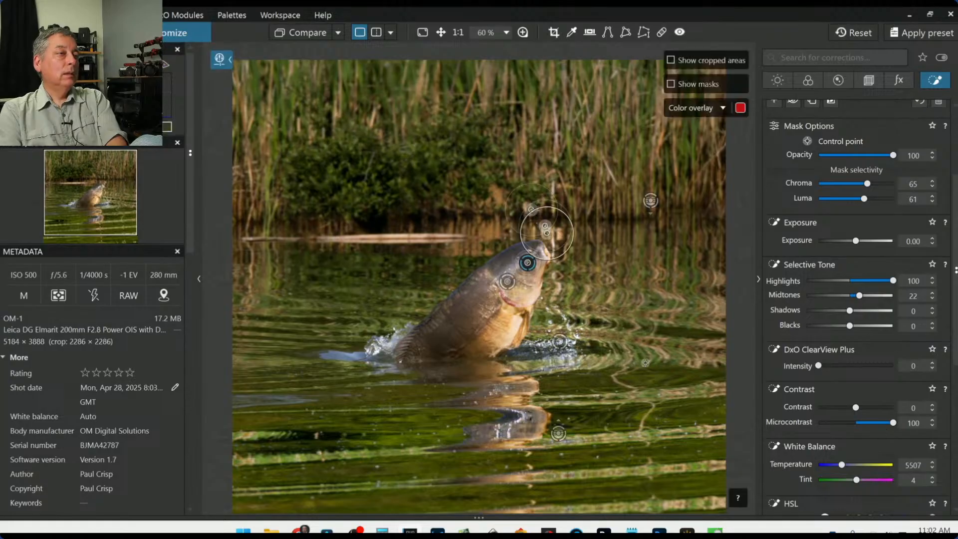
scroll(616, 333, "down", 1)
left_click(754, 338)
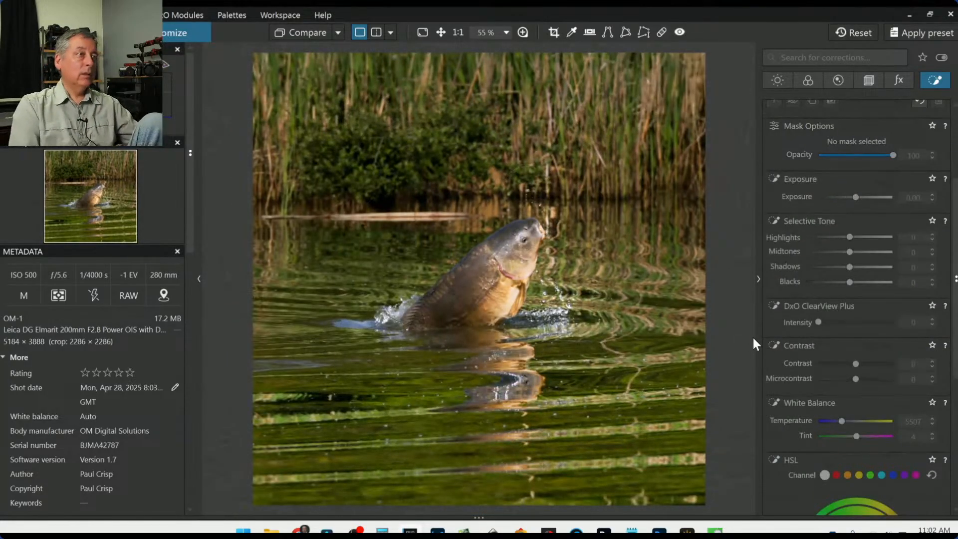
Step: Reselect the eye and droplet mask and shrink the eye control point's radius to just the eyeball
scroll(537, 251, "up", 5)
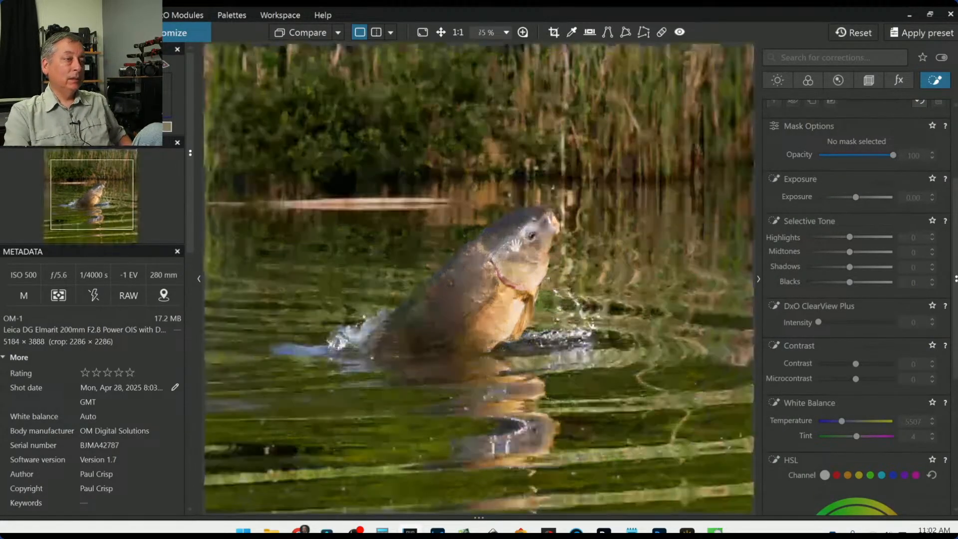
scroll(830, 192, "up", 3)
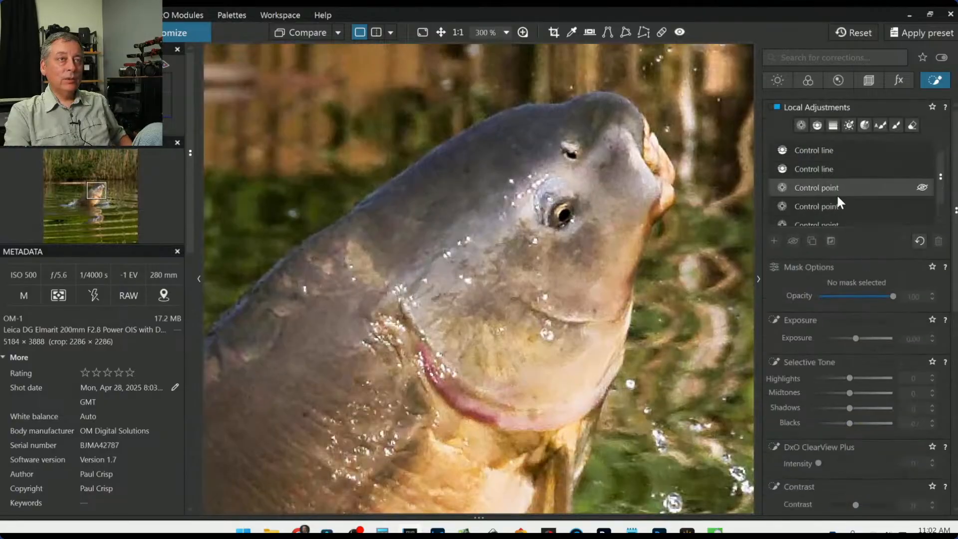
left_click(832, 205)
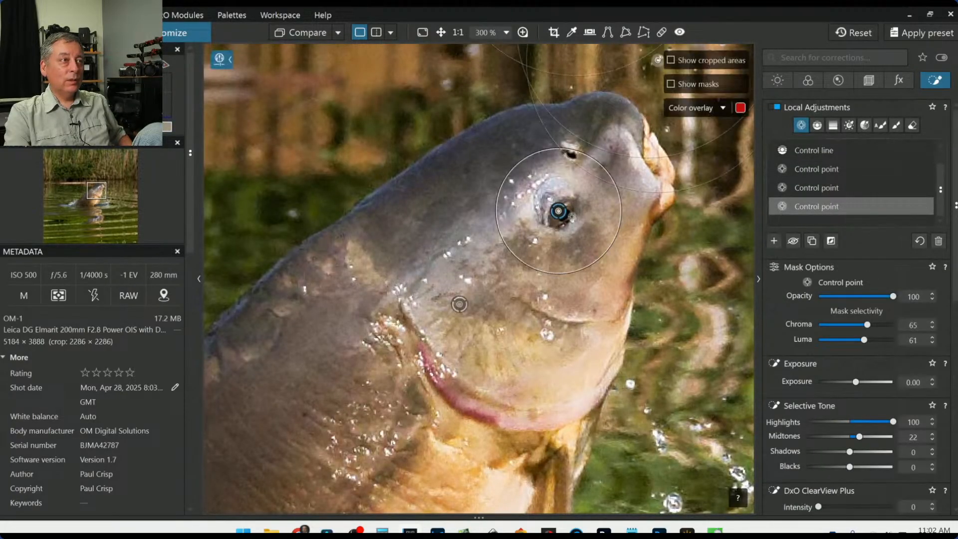
left_click_drag(534, 158, 551, 194)
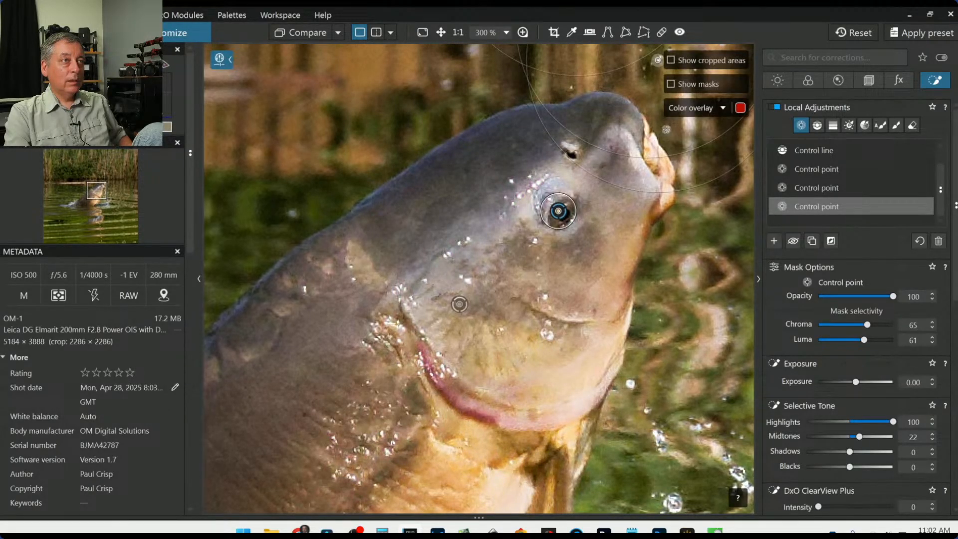
Step: Add small control points to the mask on the droplets beside the mouth, above the back and above the tail splash
left_click(665, 129)
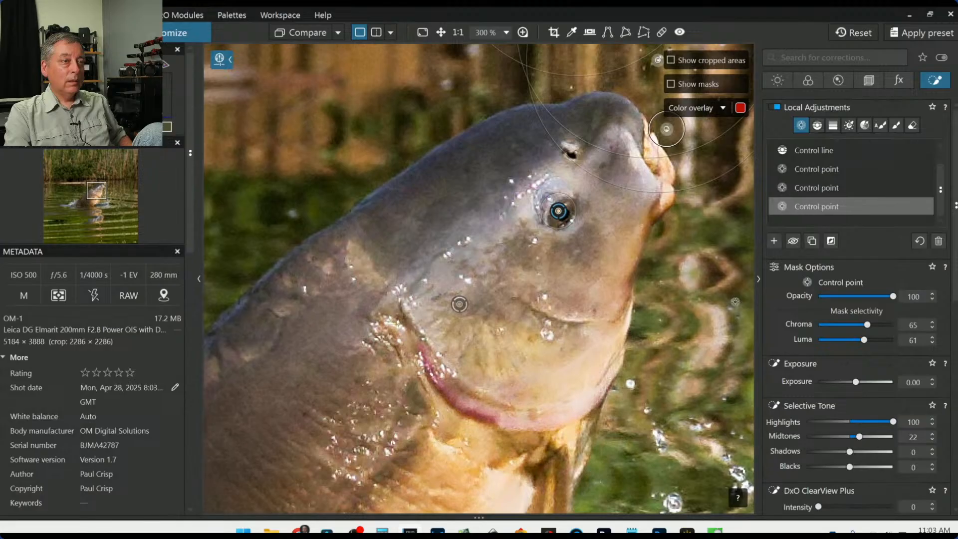
scroll(706, 426, "down", 7)
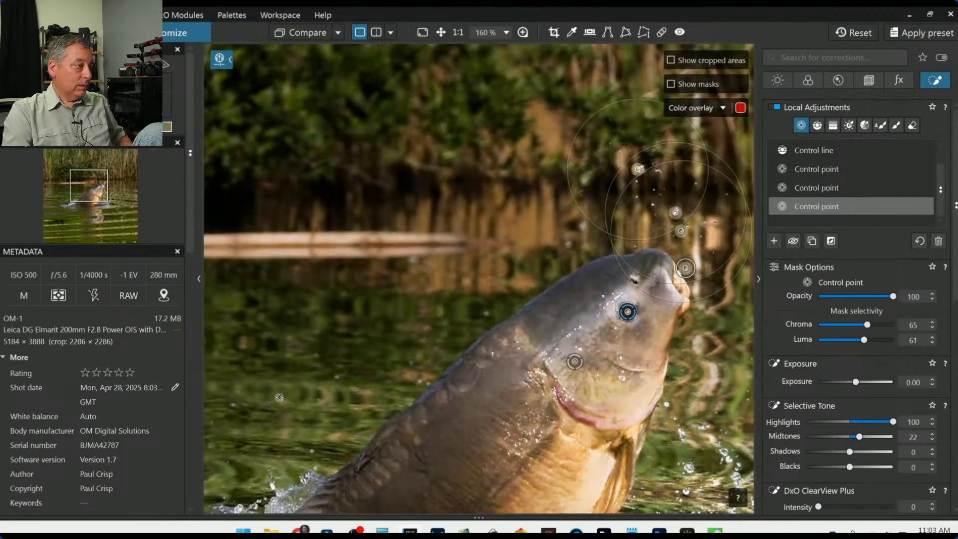
left_click(280, 400)
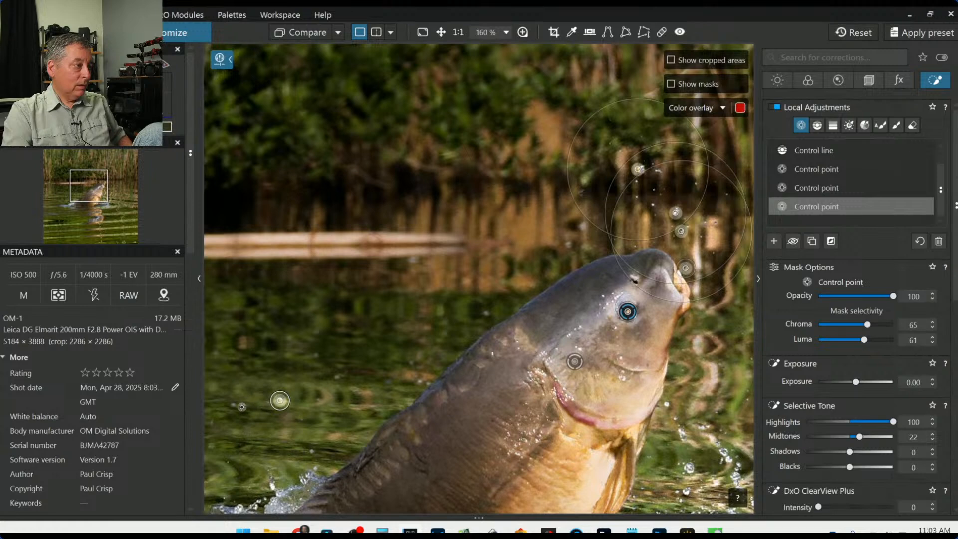
left_click(234, 406)
scroll(422, 476, "down", 5)
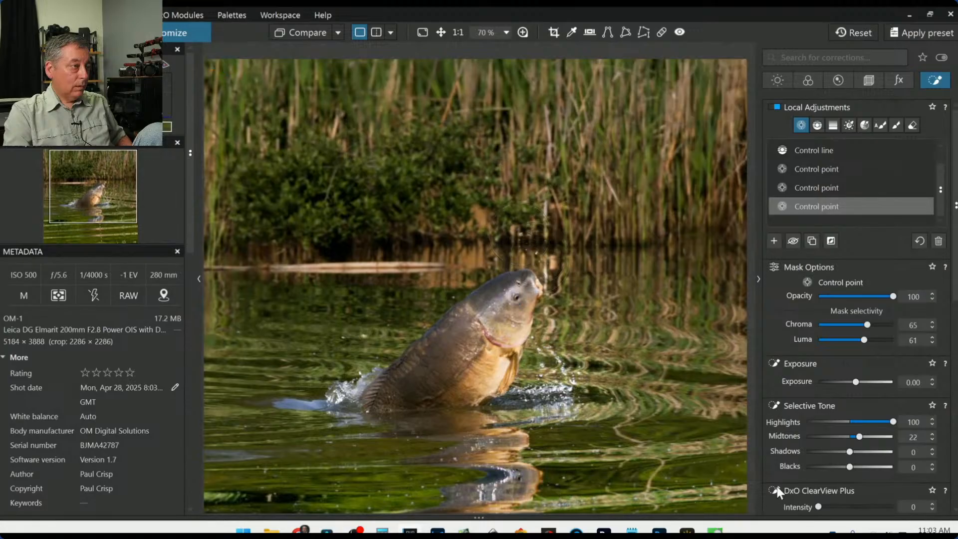
left_click(378, 357)
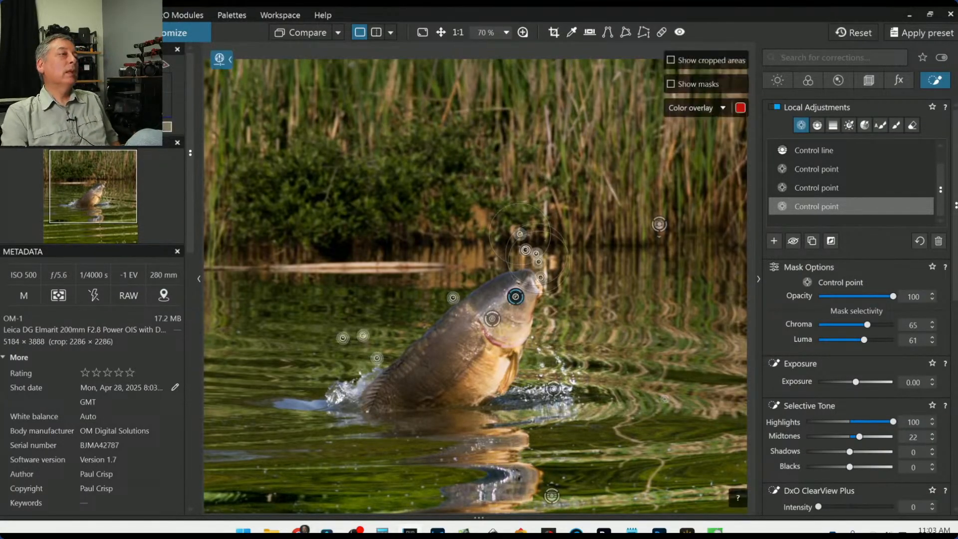
Step: Tighten the fish photo's 1 × 1 crop to about 2116 × 2116 px by trimming the reeds above, and apply it
scroll(658, 398, "down", 4)
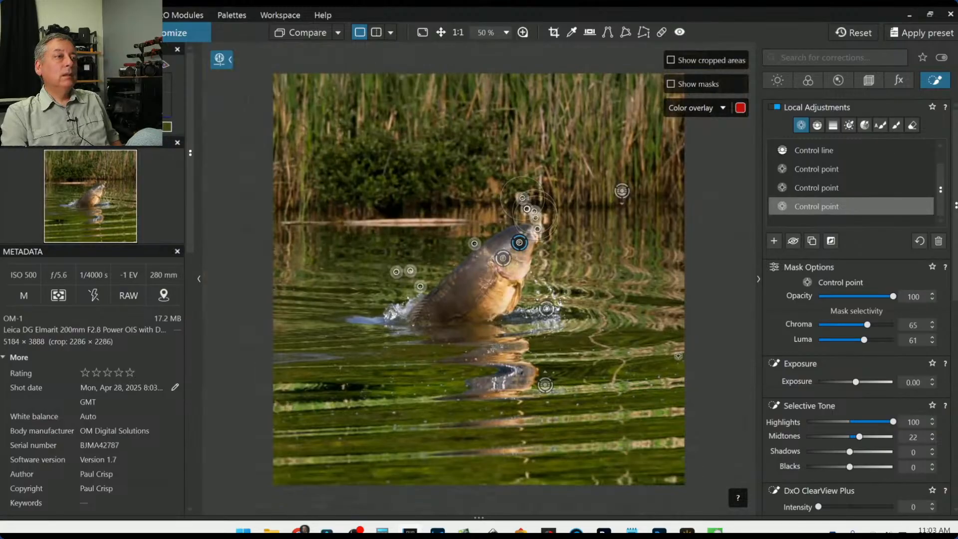
left_click(867, 78)
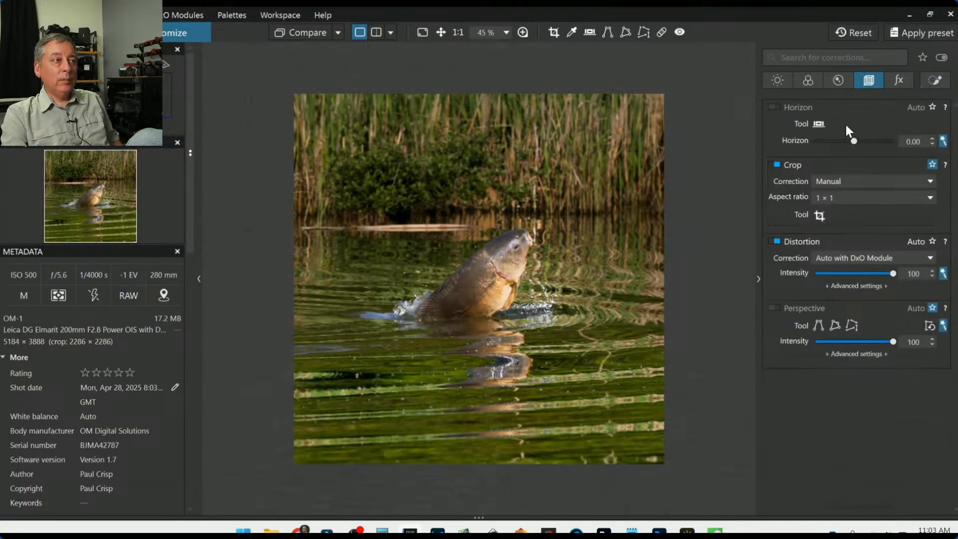
left_click(819, 215)
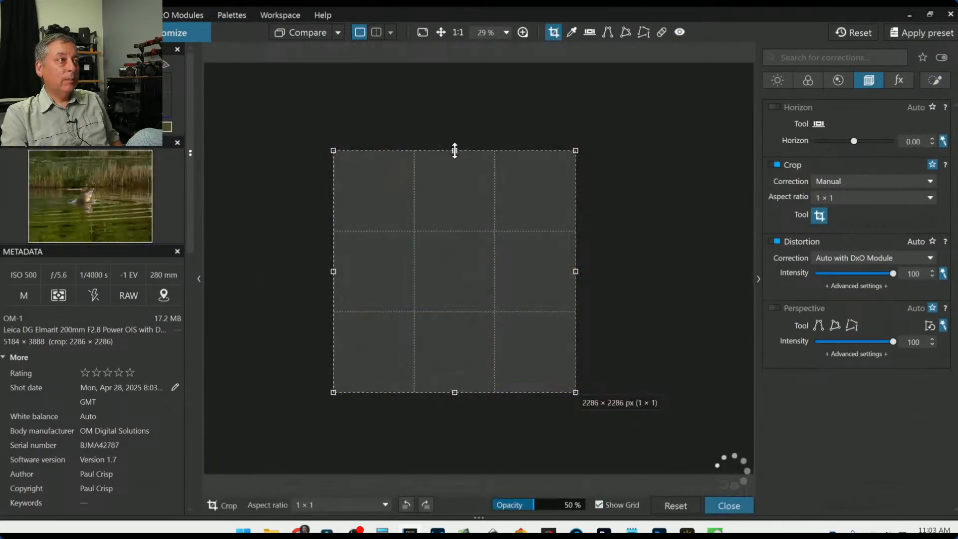
left_click_drag(456, 161, 456, 168)
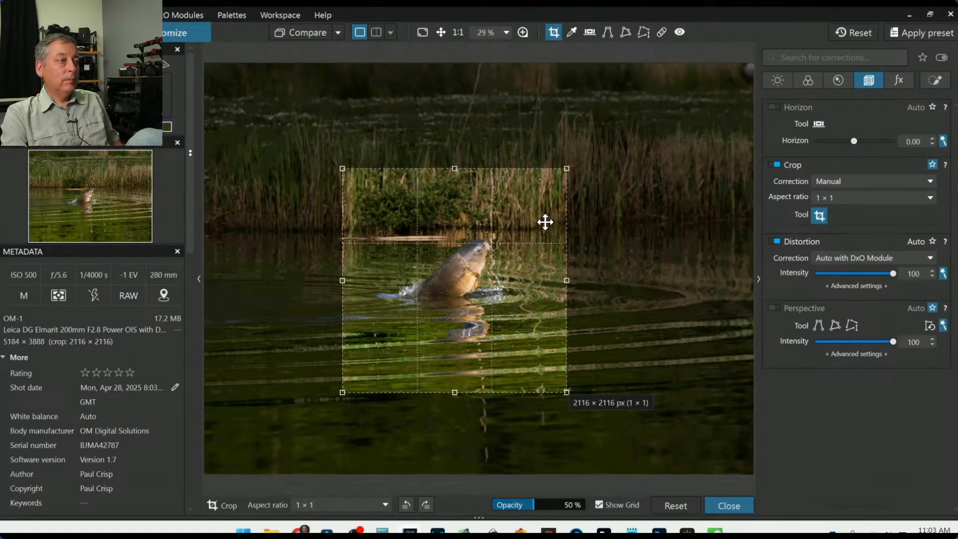
double_click(562, 216)
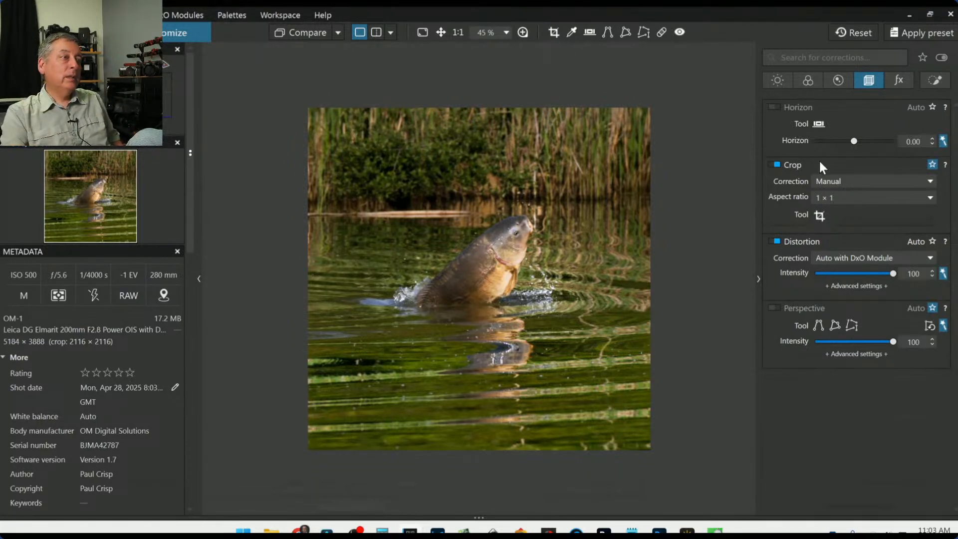
Step: Set the fish photo's overall Exposure to 0.10 and export the photo to disk
left_click(787, 79)
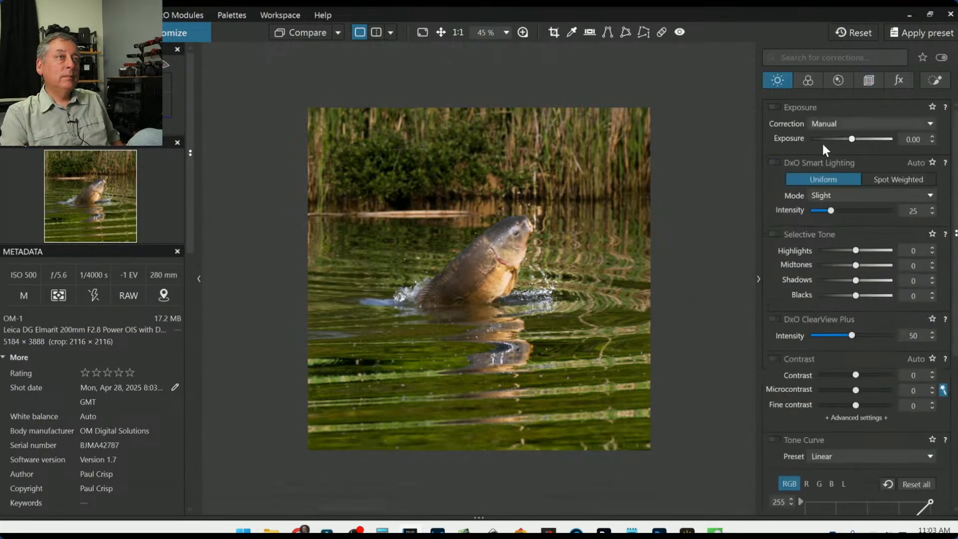
left_click(851, 139)
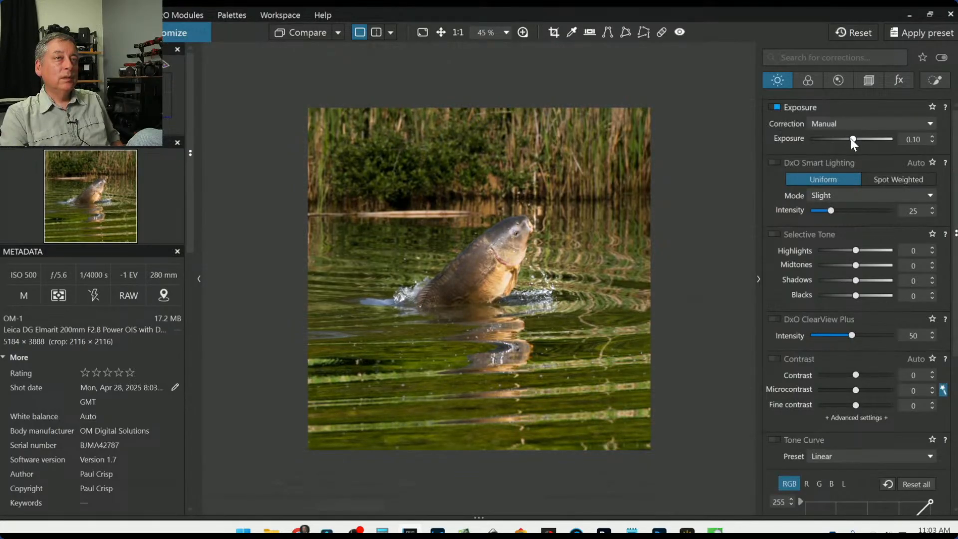
right_click(617, 216)
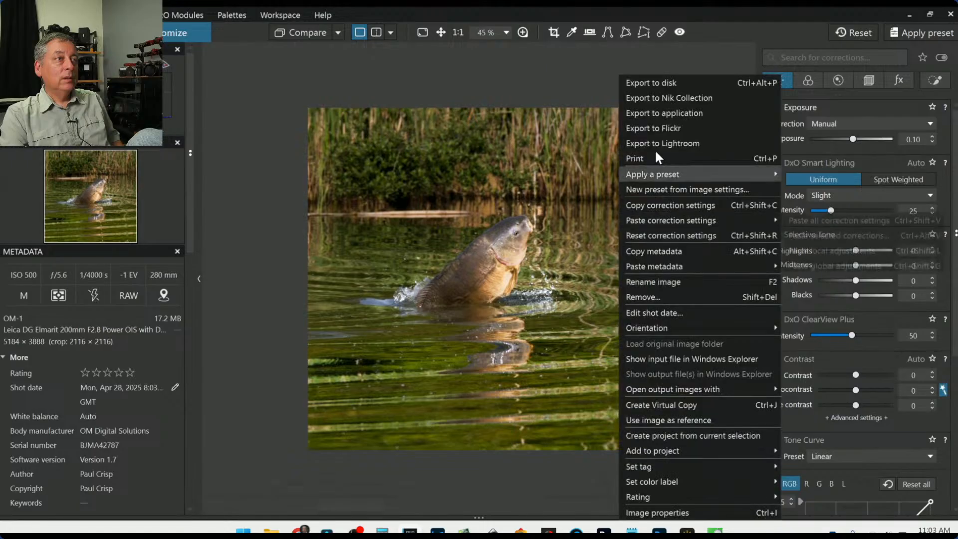
left_click(670, 81)
key("Escape")
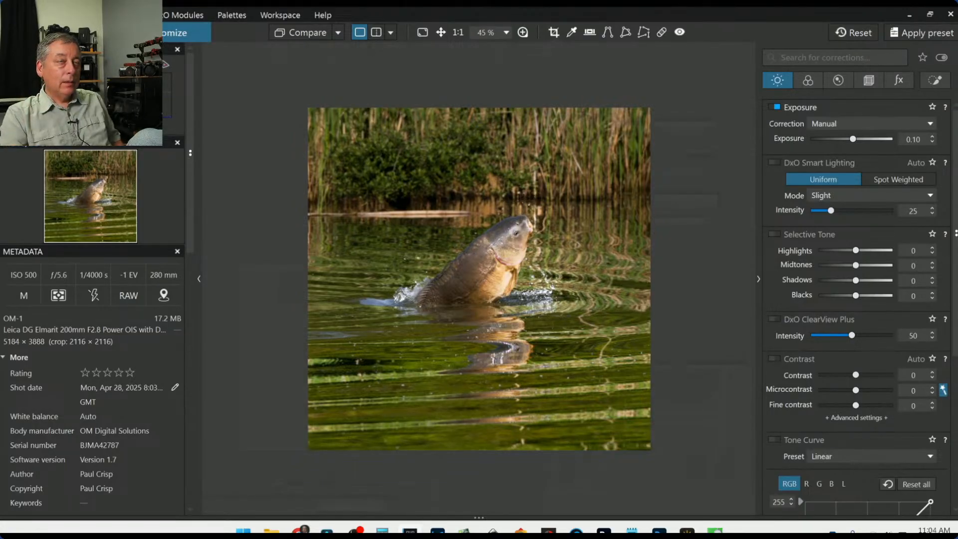
Step: Reset all the fish photo's corrections and show it side by side with its exported version, with the palettes hidden
left_click(841, 29)
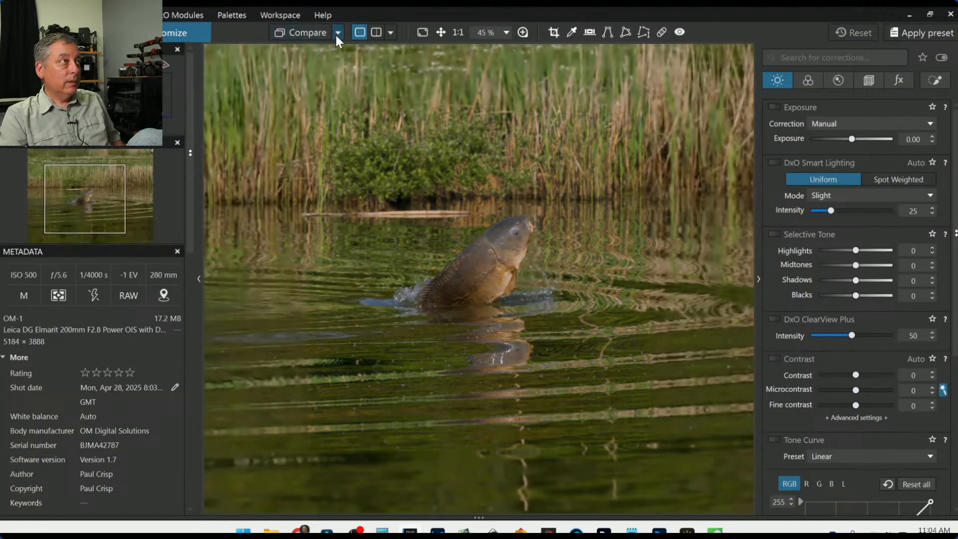
left_click(338, 32)
left_click(358, 110)
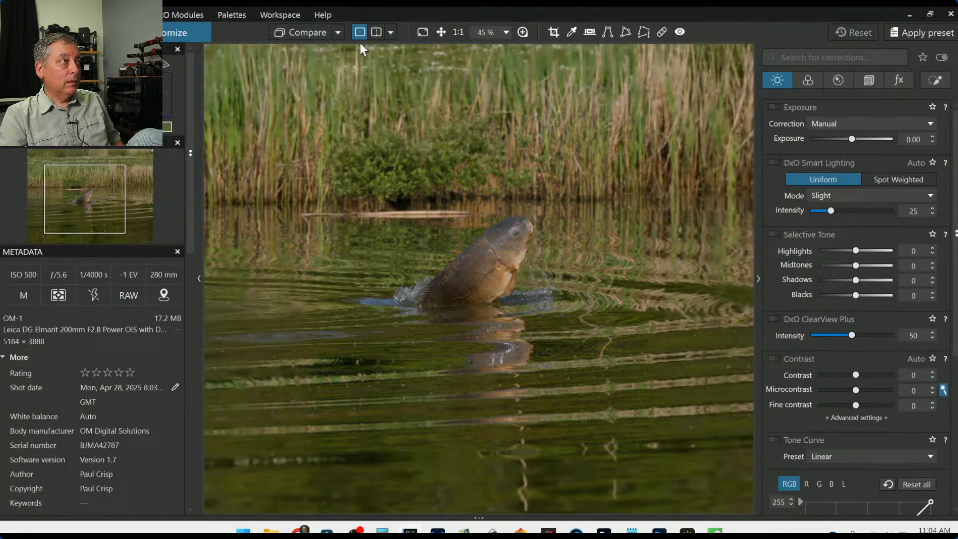
left_click(391, 32)
left_click(400, 47)
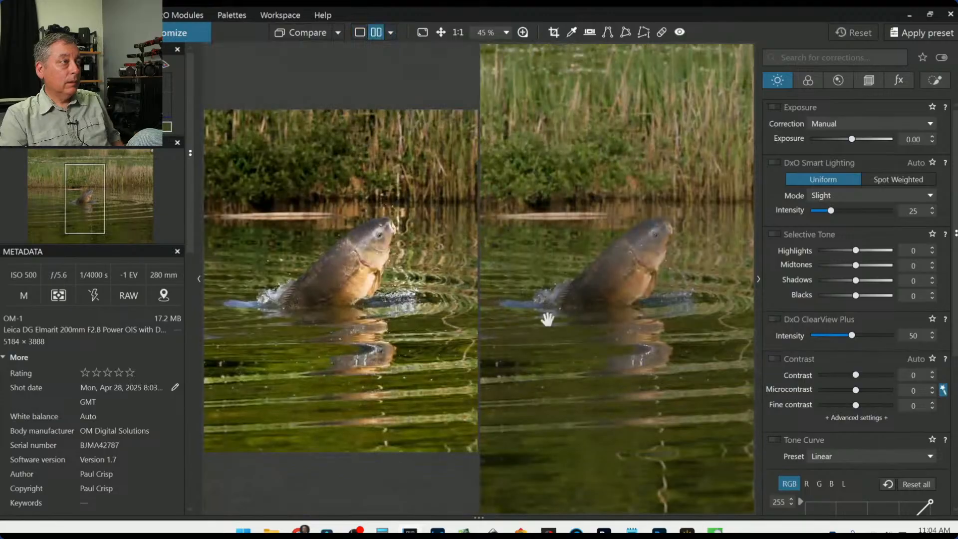
key("F9")
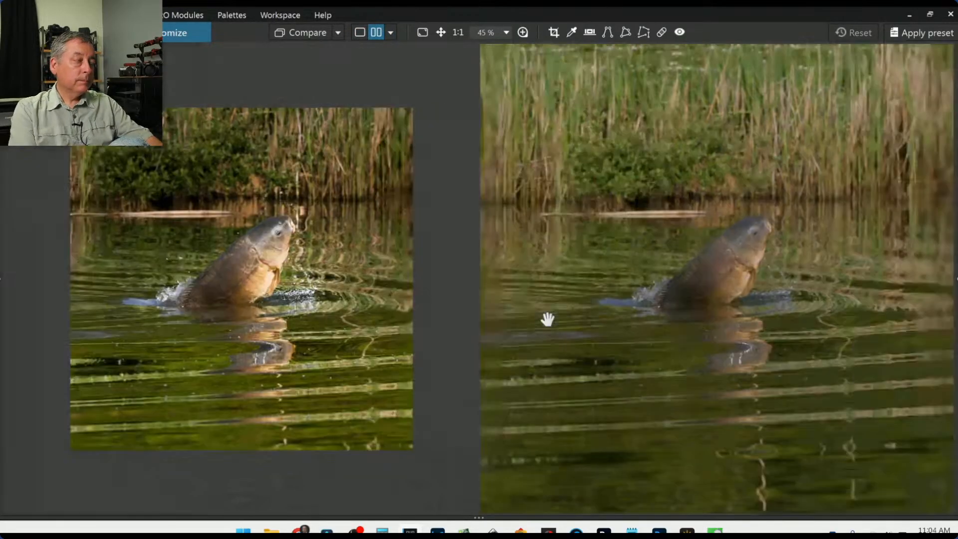
Step: Compare the fish's eye, skin detail and splash up close between the edited and unedited versions, aligning both views
scroll(540, 317, "down", 1)
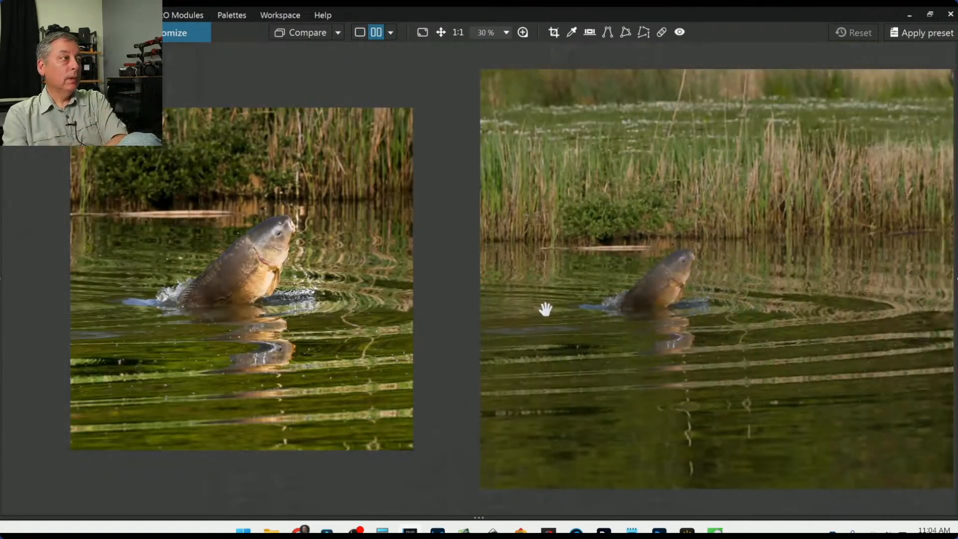
scroll(545, 309, "down", 1)
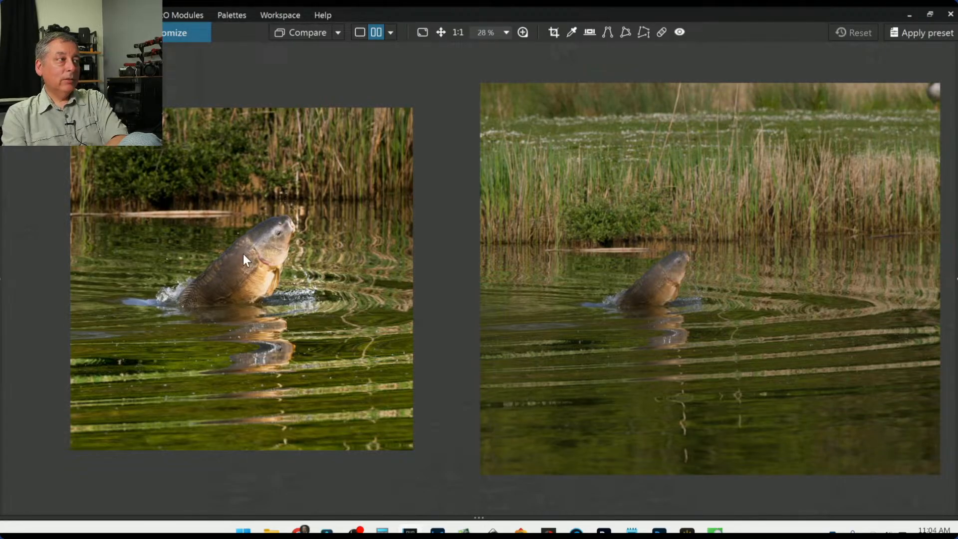
scroll(243, 254, "up", 2)
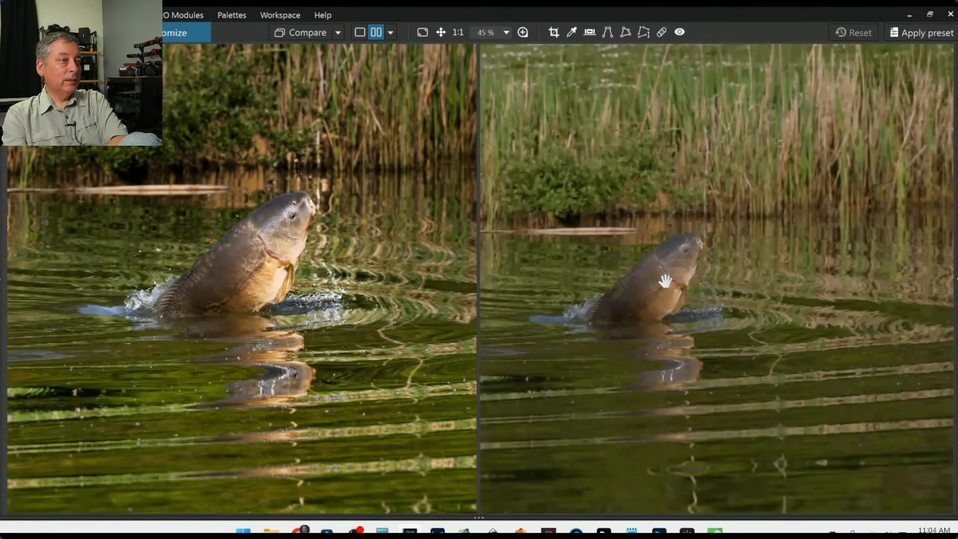
scroll(664, 281, "up", 3)
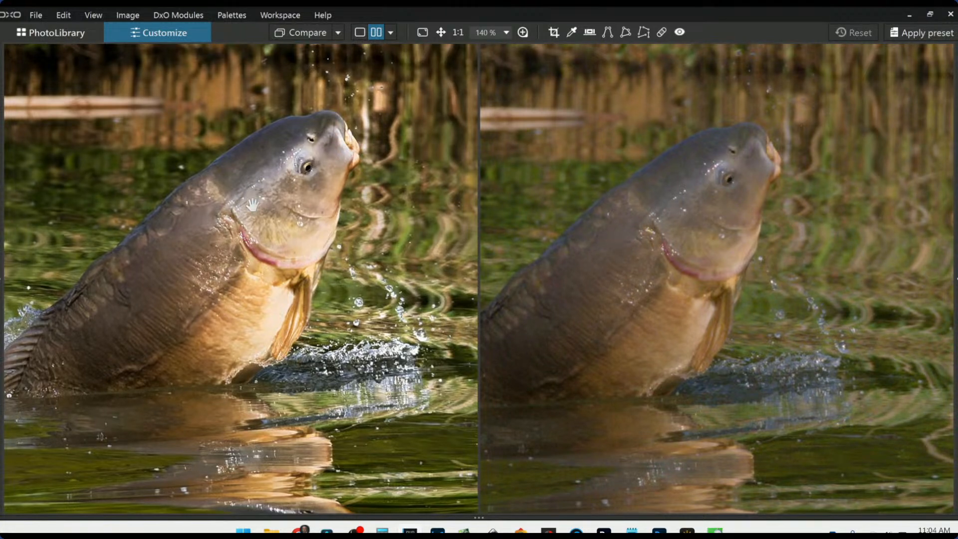
left_click_drag(231, 306, 264, 307)
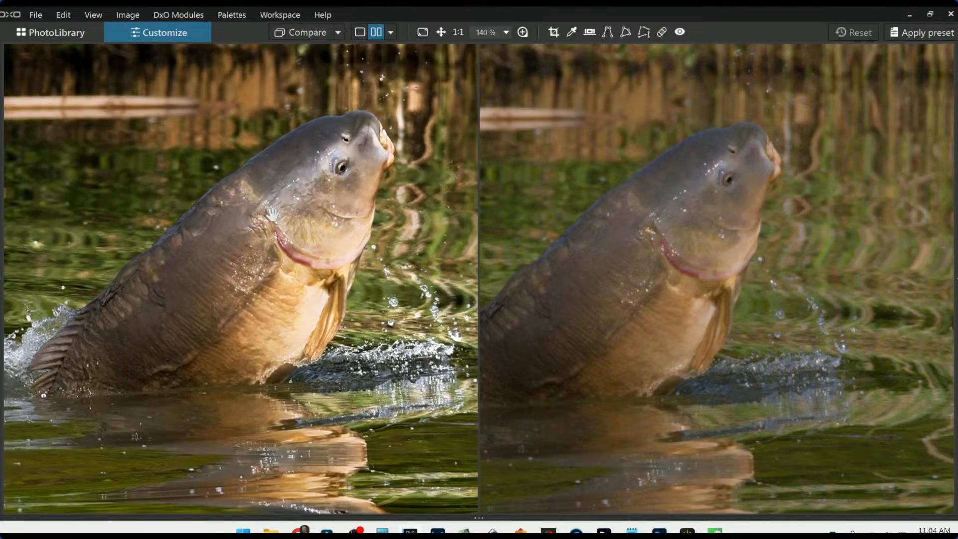
scroll(93, 305, "down", 2)
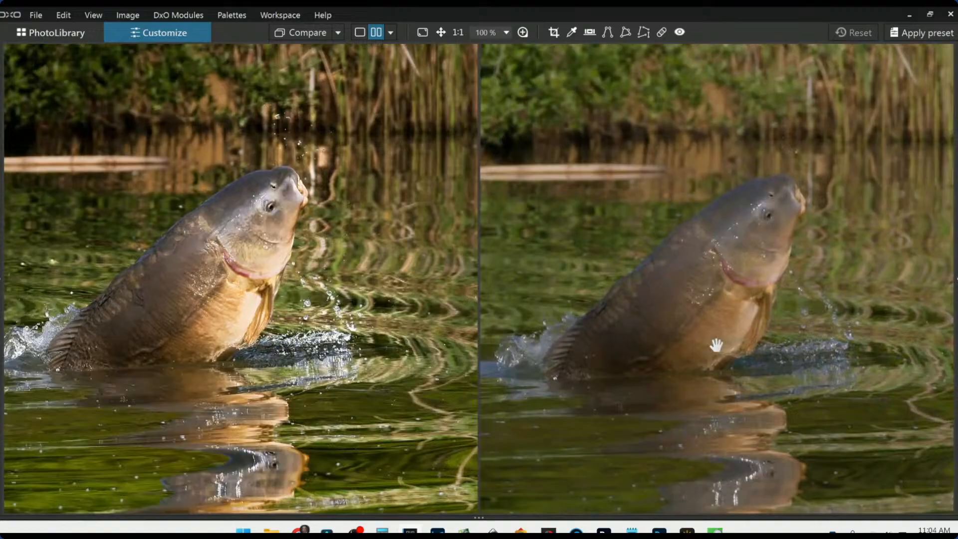
left_click_drag(716, 344, 736, 342)
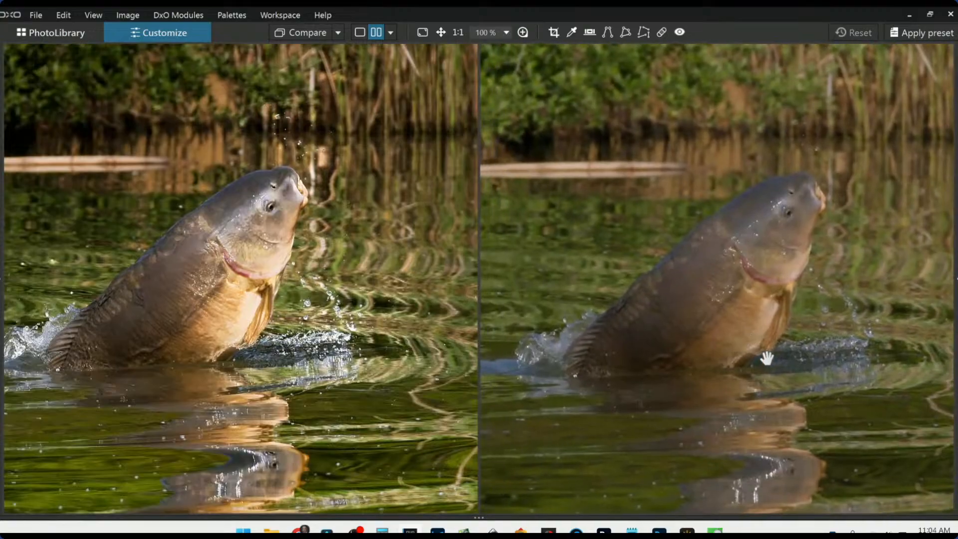
left_click_drag(131, 376, 176, 379)
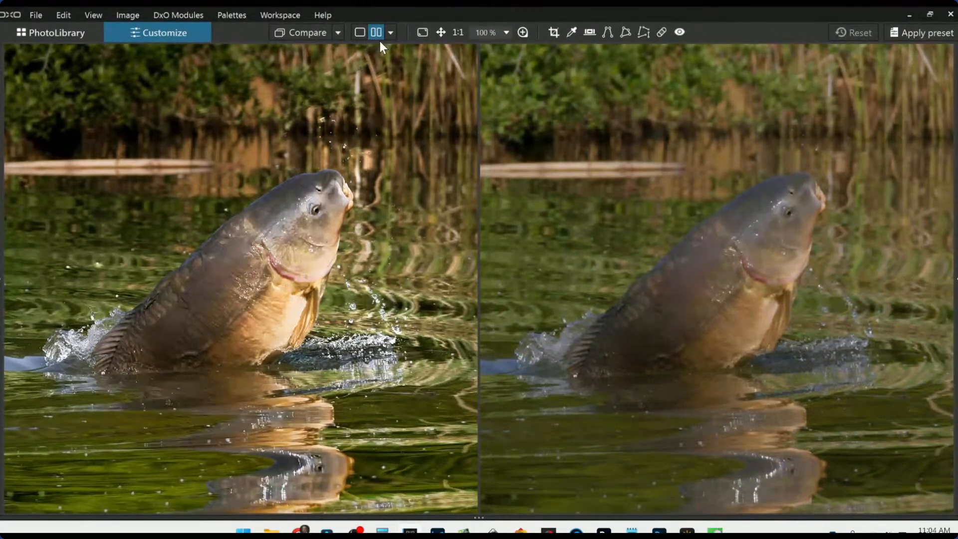
Step: Compare both versions of the fish photo in a split view, moving the divider across the background
left_click(391, 32)
left_click(402, 80)
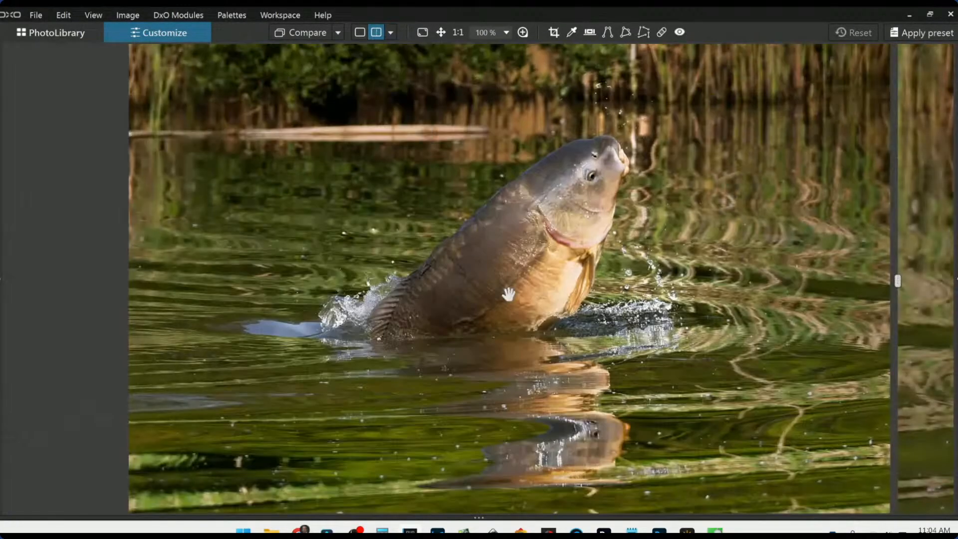
scroll(541, 312, "down", 1)
left_click_drag(903, 282, 818, 314)
scroll(466, 250, "up", 1)
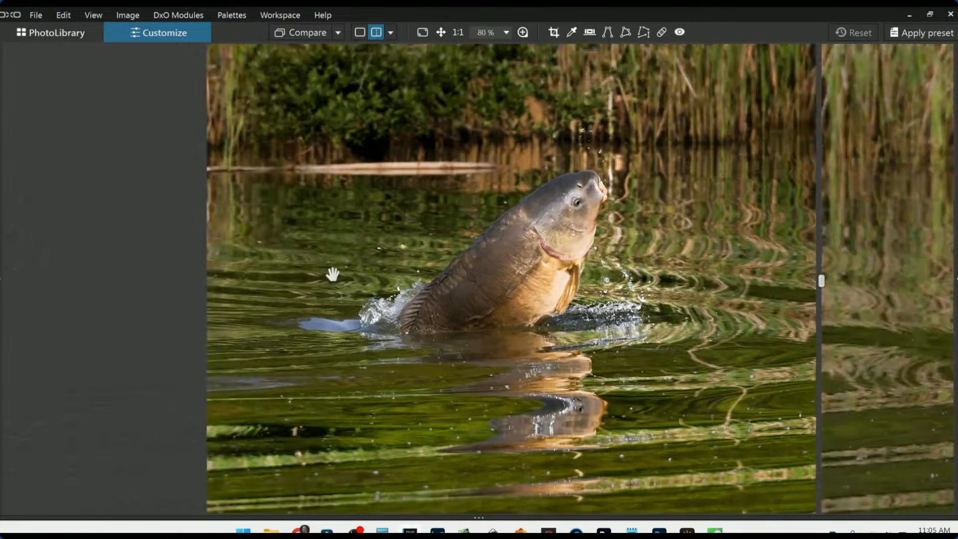
Step: Return to the photo library and open the P5178686 photo of the dark bird taking off from a branch for editing
left_click(61, 37)
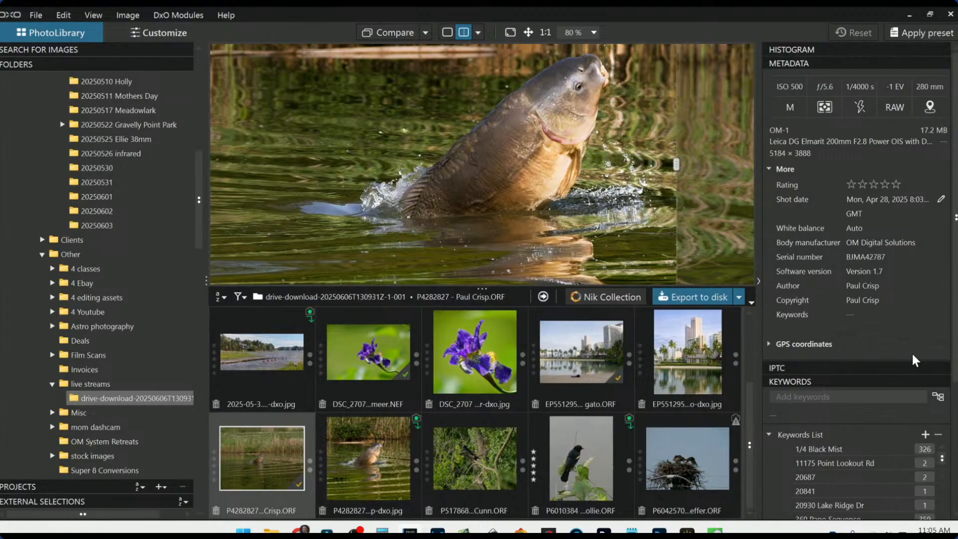
scroll(519, 138, "down", 2)
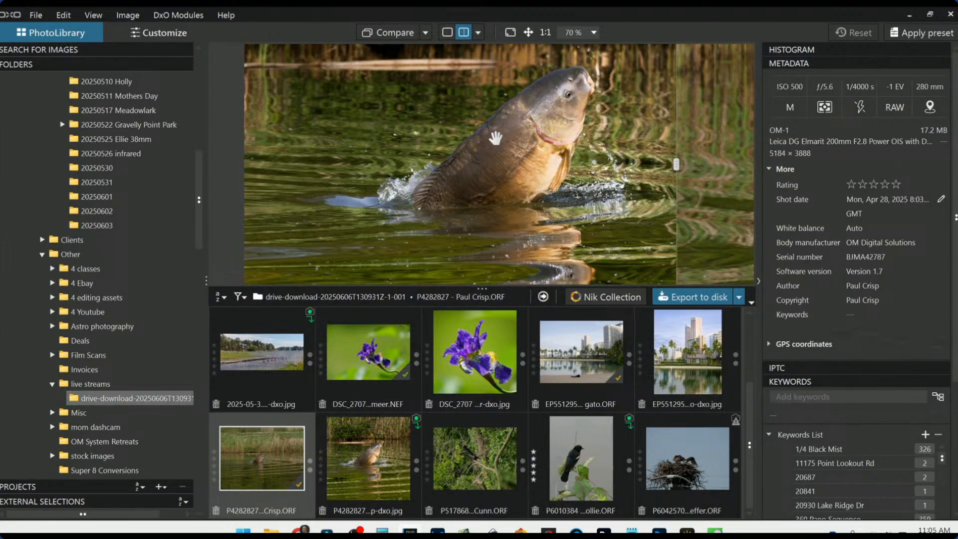
scroll(495, 138, "down", 4)
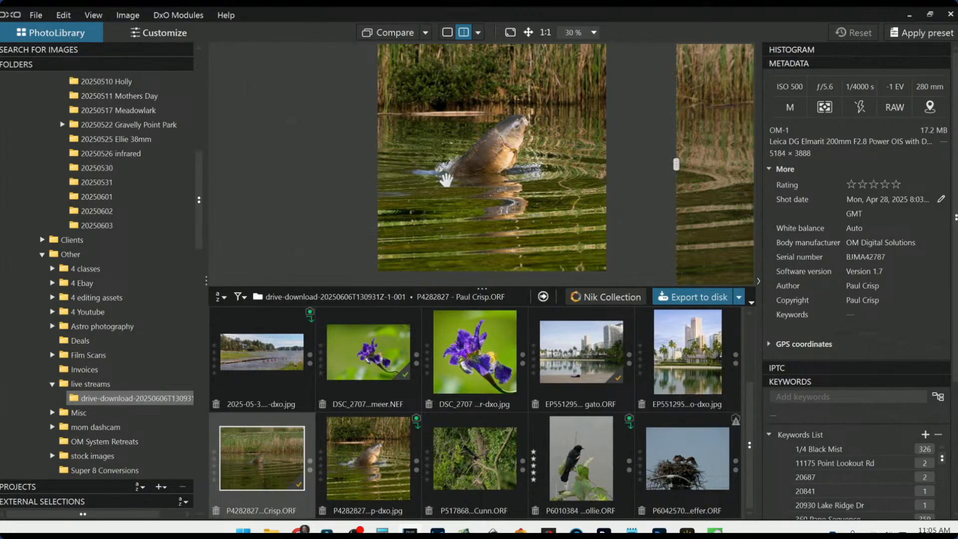
left_click(496, 454)
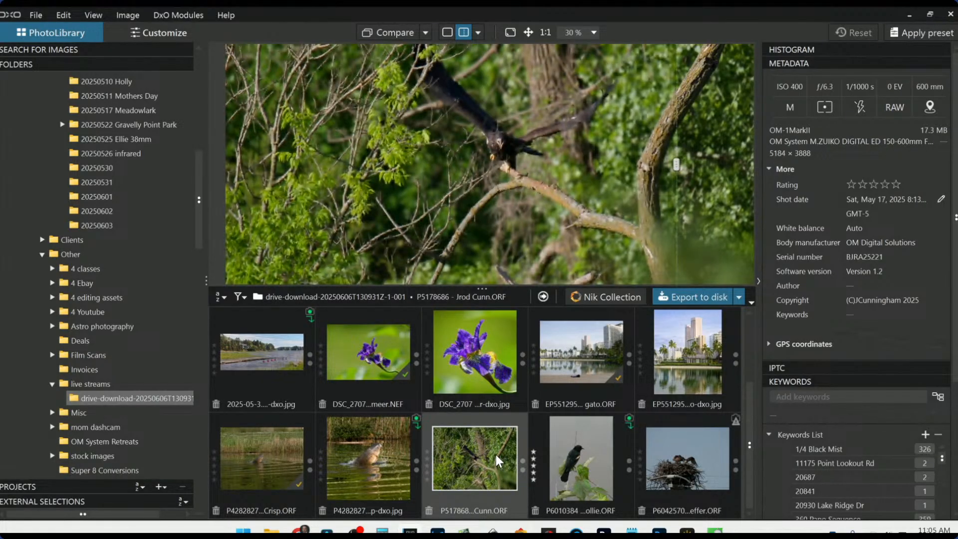
double_click(494, 452)
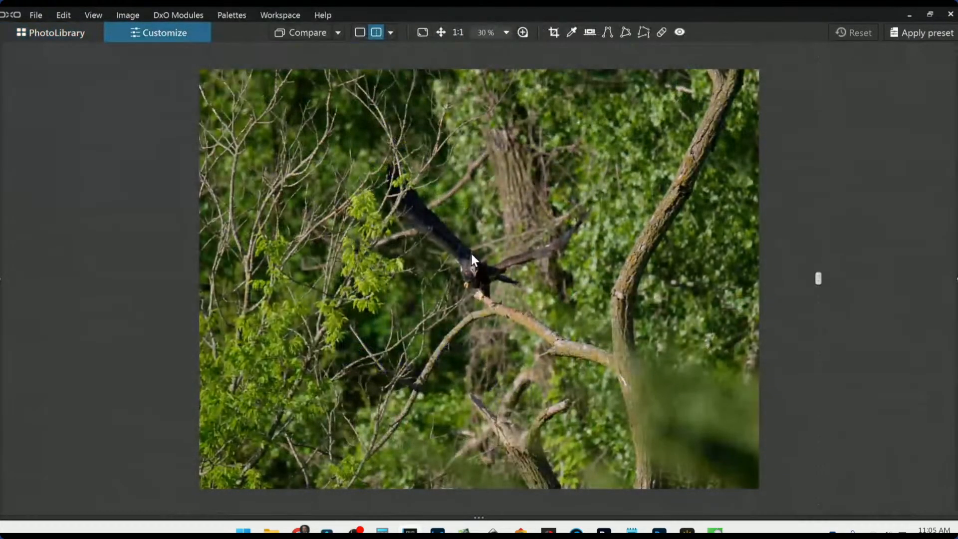
Step: Examine the bird and its surrounding branches up close, and restore the single-image view with the palettes shown
scroll(470, 253, "up", 4)
scroll(470, 288, "up", 2)
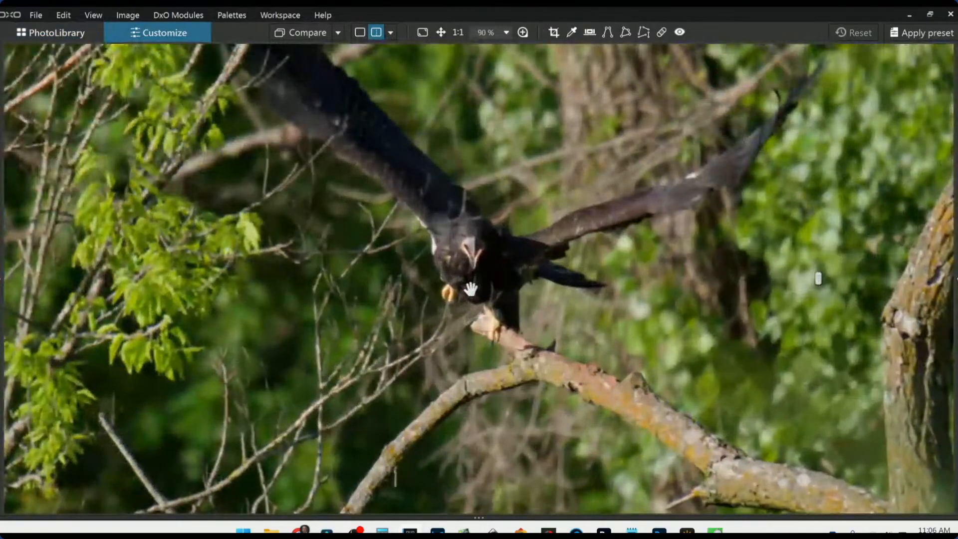
scroll(470, 289, "down", 3)
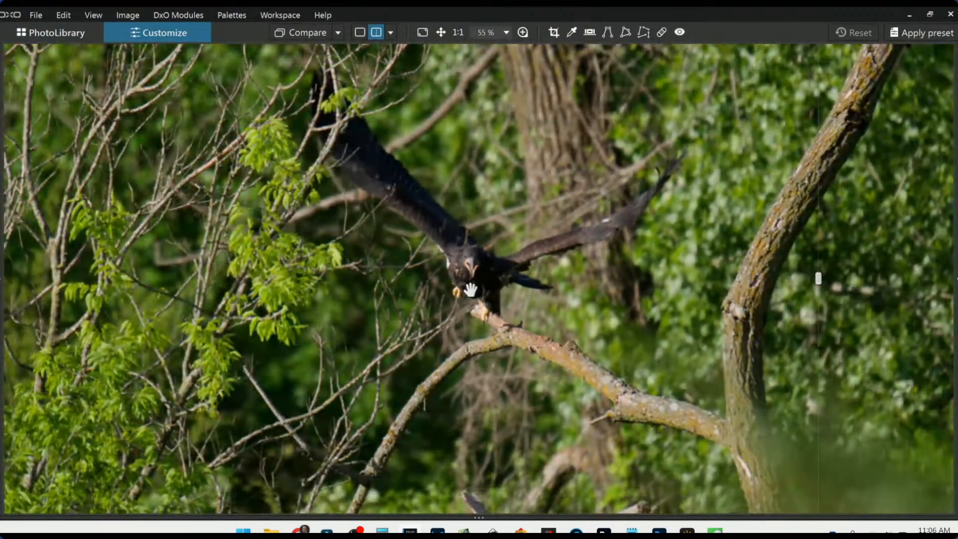
scroll(470, 290, "down", 2)
scroll(469, 296, "down", 1)
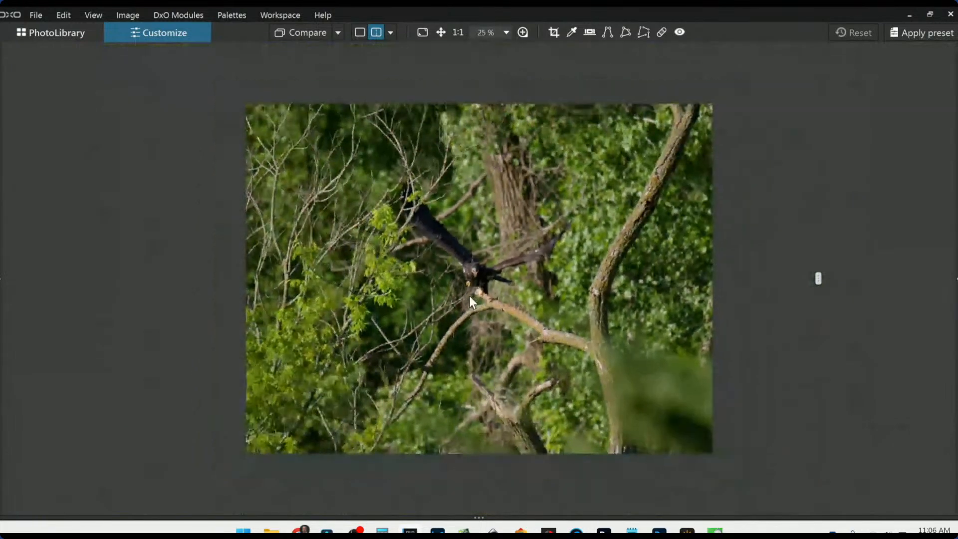
left_click(360, 33)
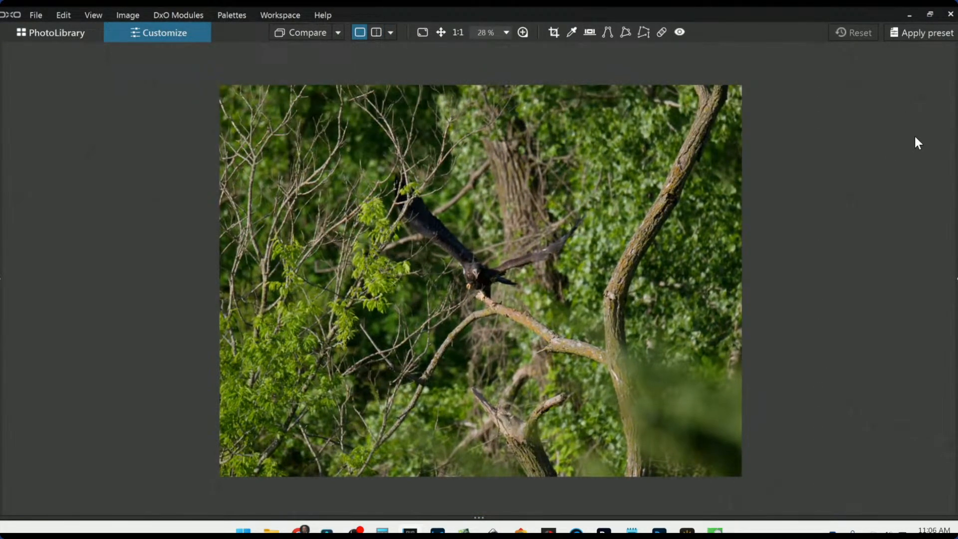
key("Tab")
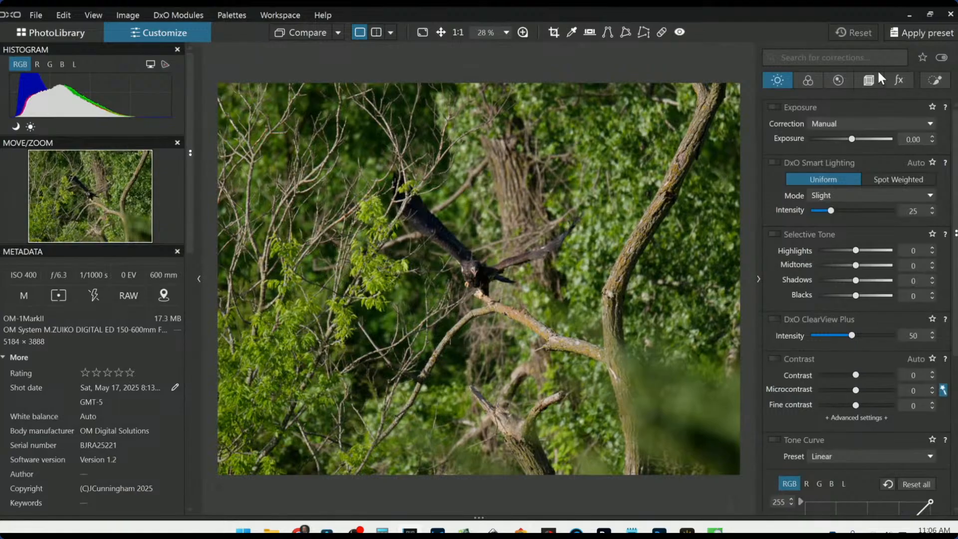
Step: Return to the photo library and install the suggested DxO Module for the OM-3 with the 40-150mm F2.8 PRO and 1.4x teleconverter
left_click(87, 33)
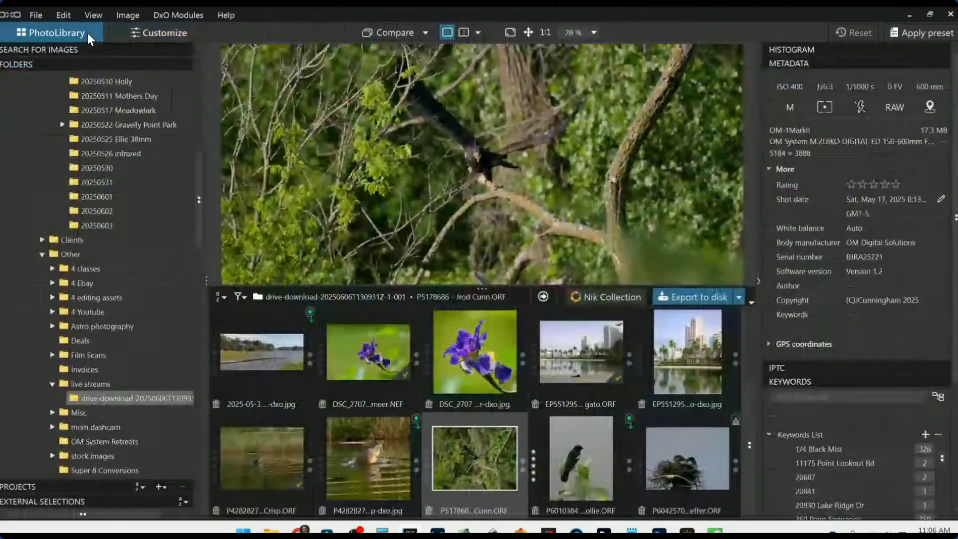
left_click(626, 421)
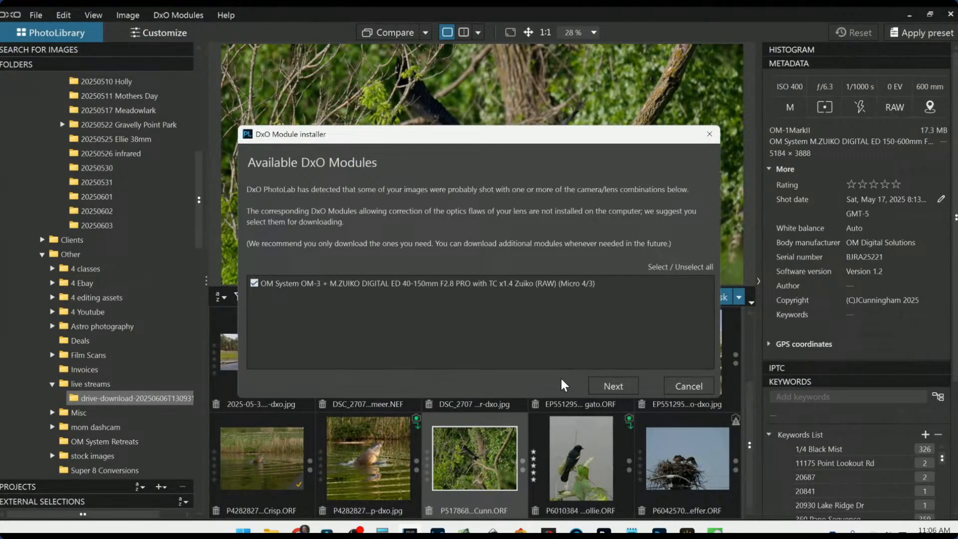
left_click(605, 383)
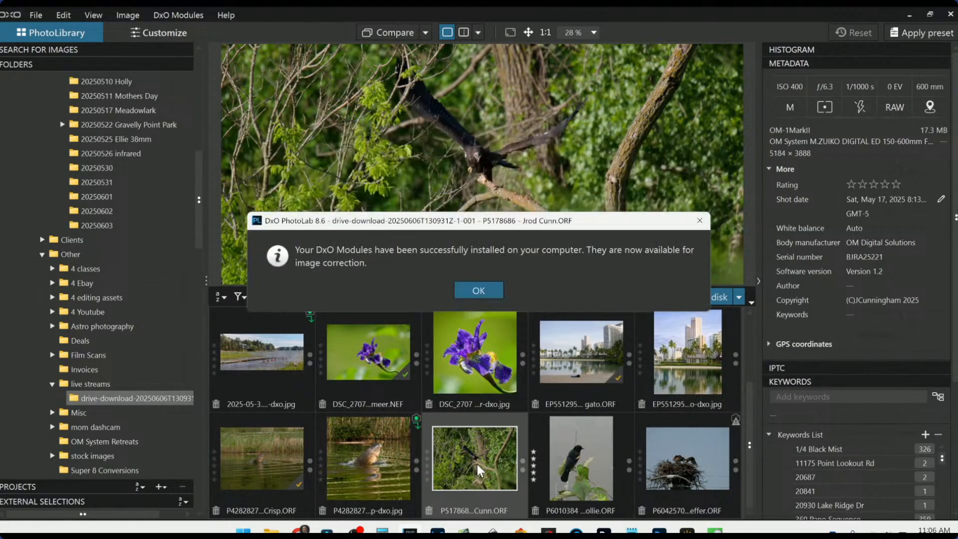
left_click(486, 298)
Step: Reopen the P5178686 photo of the dark bird for editing and apply the 0000 Rob Default preset
double_click(495, 447)
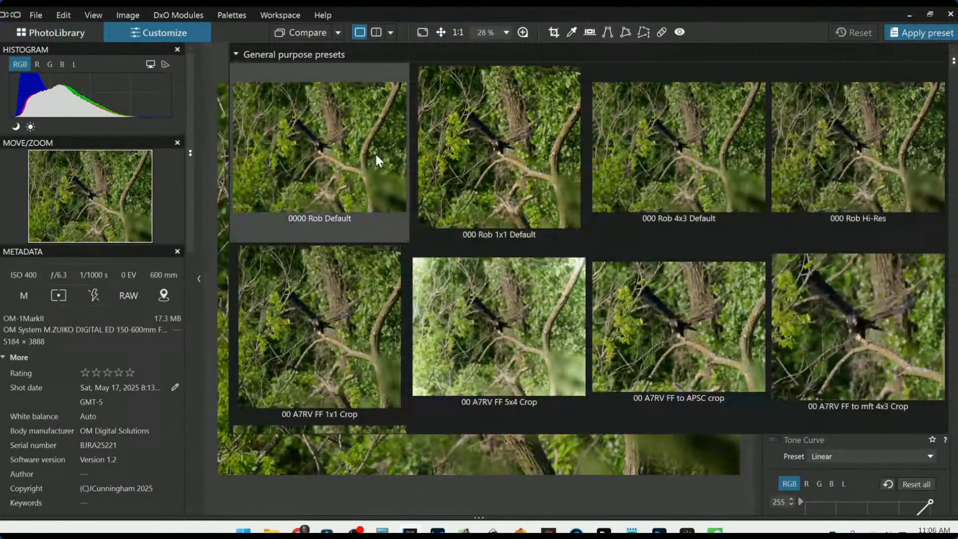
left_click(375, 154)
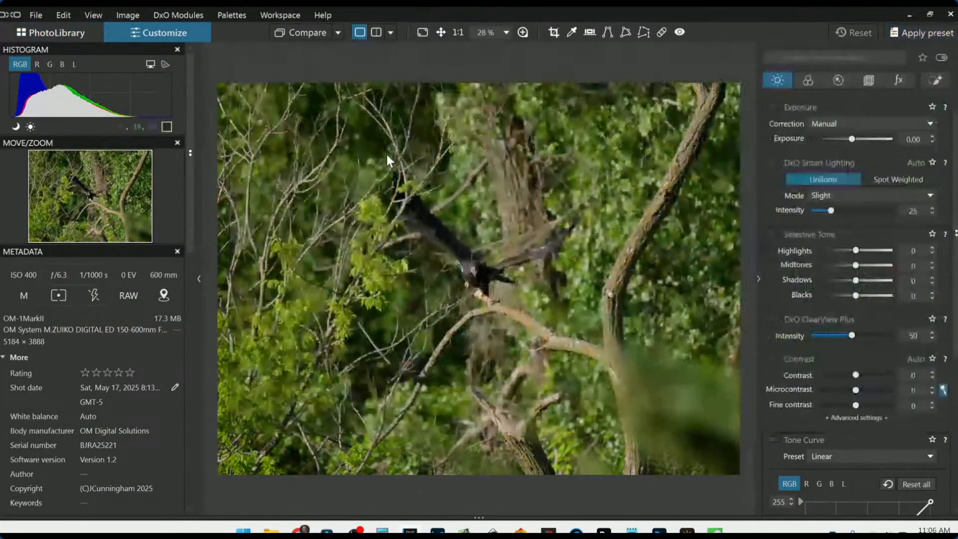
Step: Crop the photo to a 1×1 square of about 2215 × 2215 px around the bird's spread wings and its perch
left_click(867, 80)
left_click(836, 197)
left_click(842, 238)
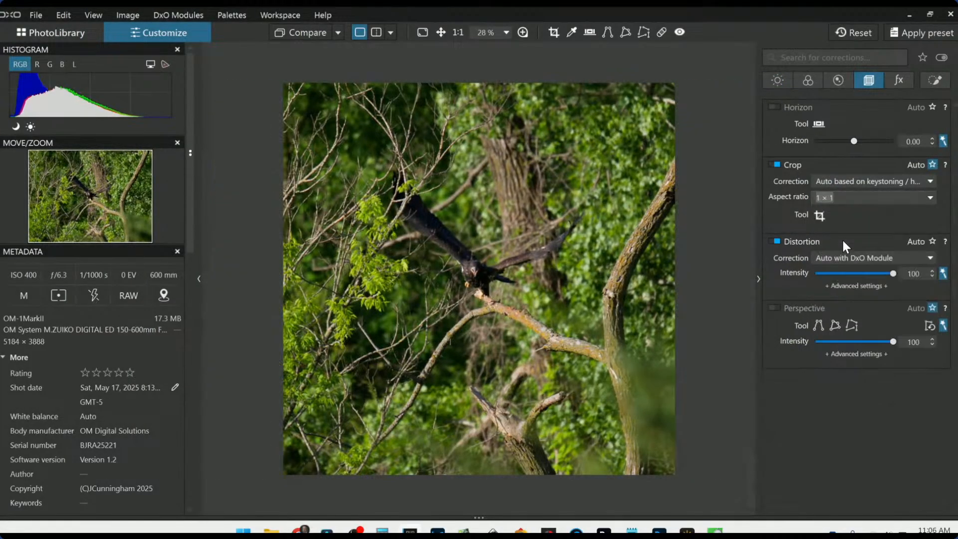
left_click(819, 215)
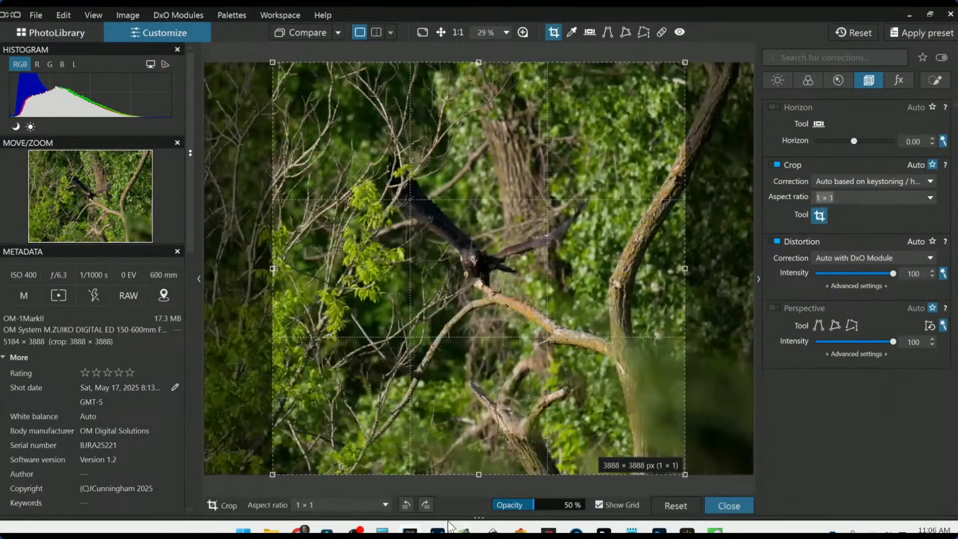
left_click_drag(477, 474, 468, 306)
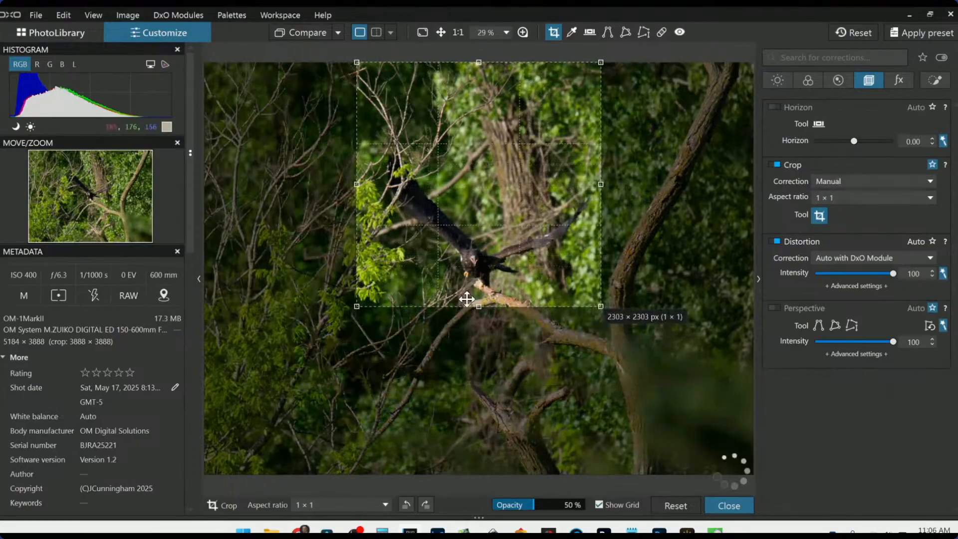
left_click_drag(455, 108, 460, 176)
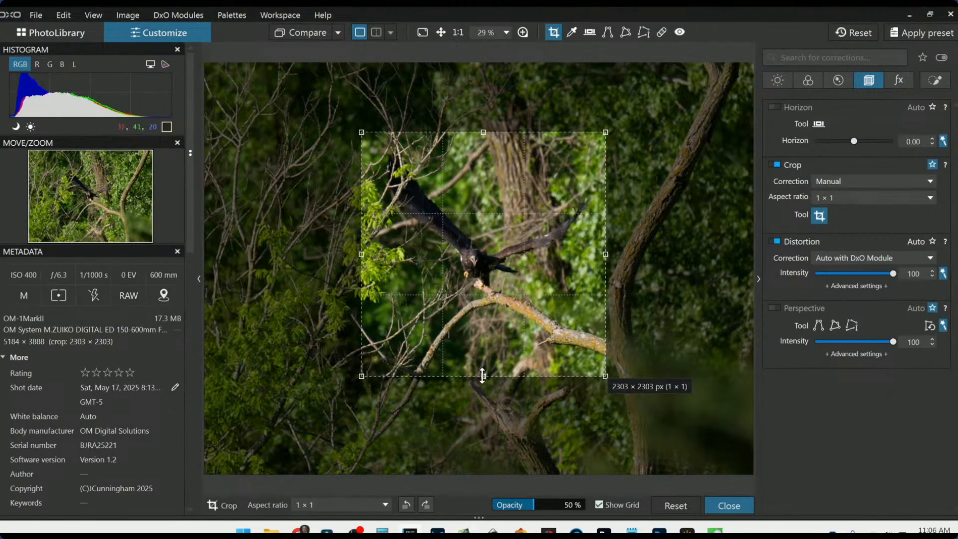
left_click_drag(484, 375, 486, 336)
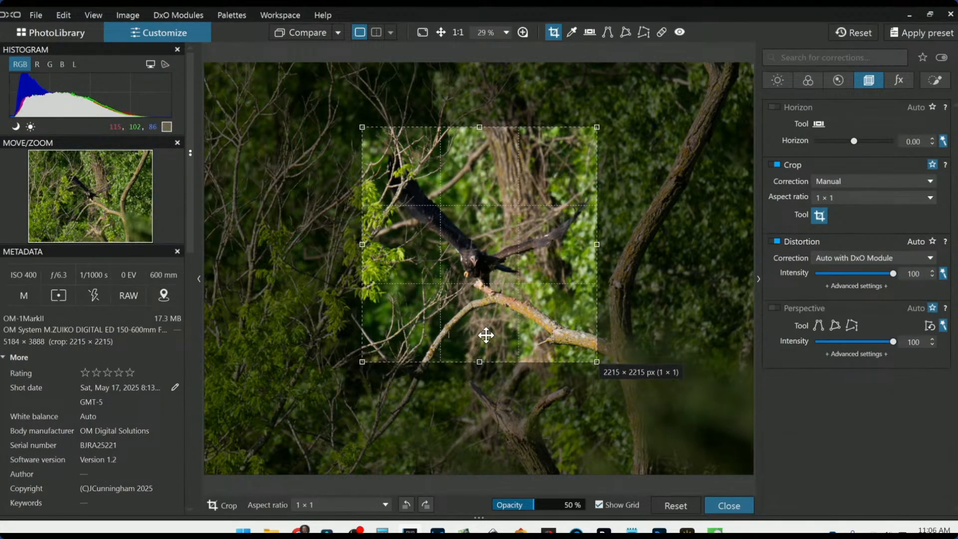
key("Return")
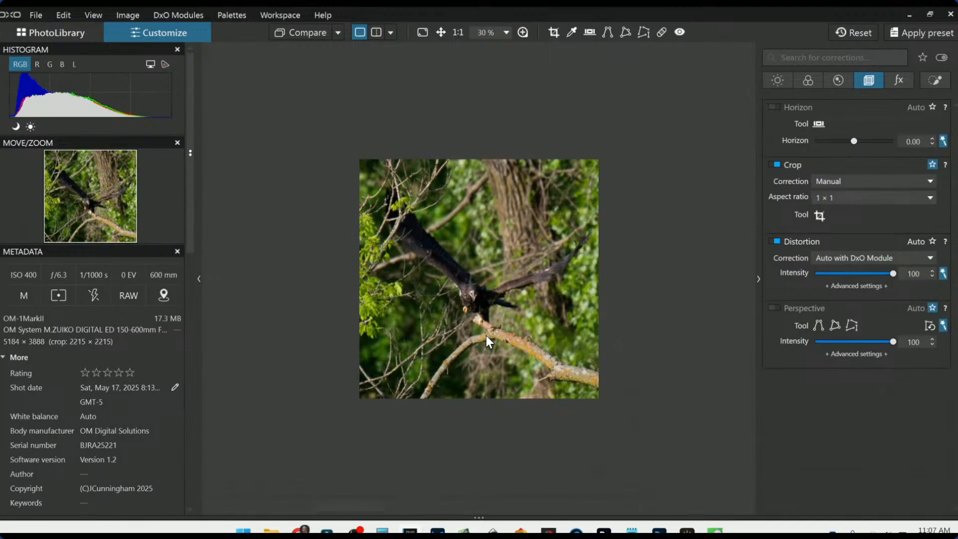
Step: Add a control line near the photo's lower edge, set its exposure to -1.40, and move its color sampler to the background beside the bird
scroll(484, 334, "up", 3)
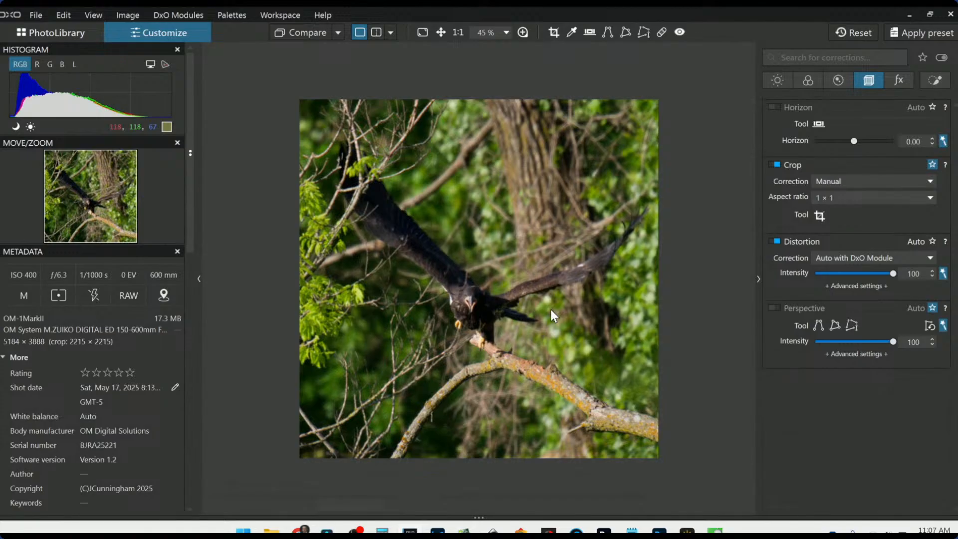
left_click(935, 81)
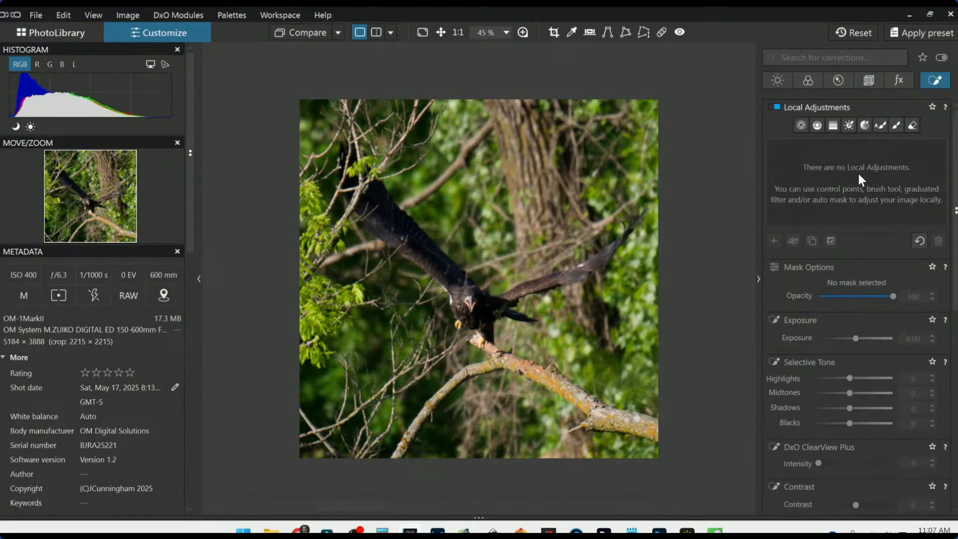
left_click(817, 125)
left_click_drag(502, 432, 503, 487)
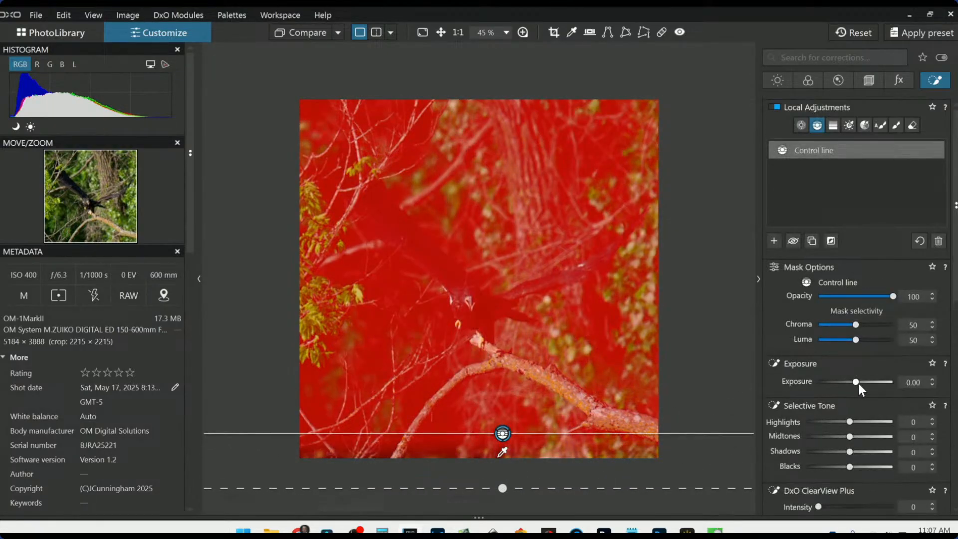
left_click_drag(858, 383, 842, 381)
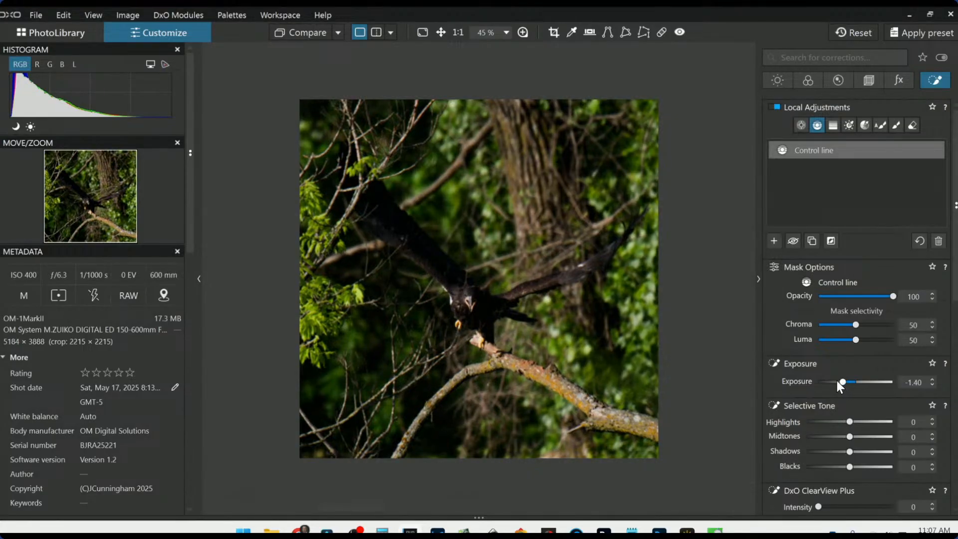
left_click_drag(504, 454, 595, 312)
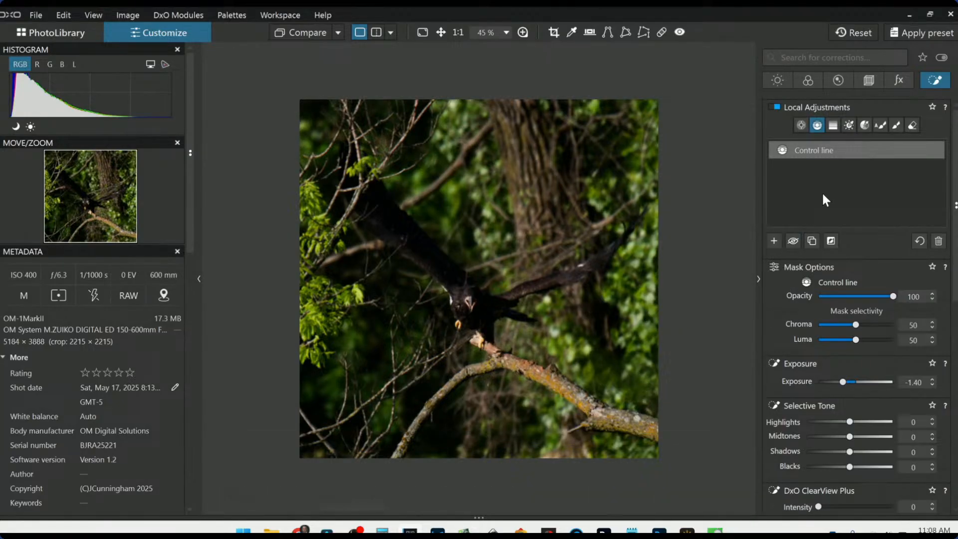
Step: Create a new mask with a small control point on the bird's shoulder and set its luma selectivity to 55
left_click(773, 241)
left_click(457, 289)
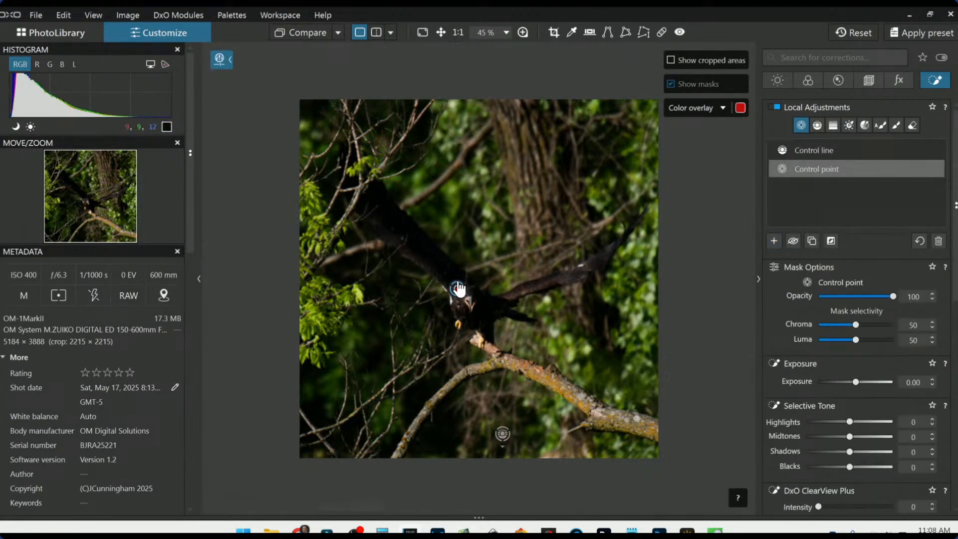
scroll(458, 288, "up", 4)
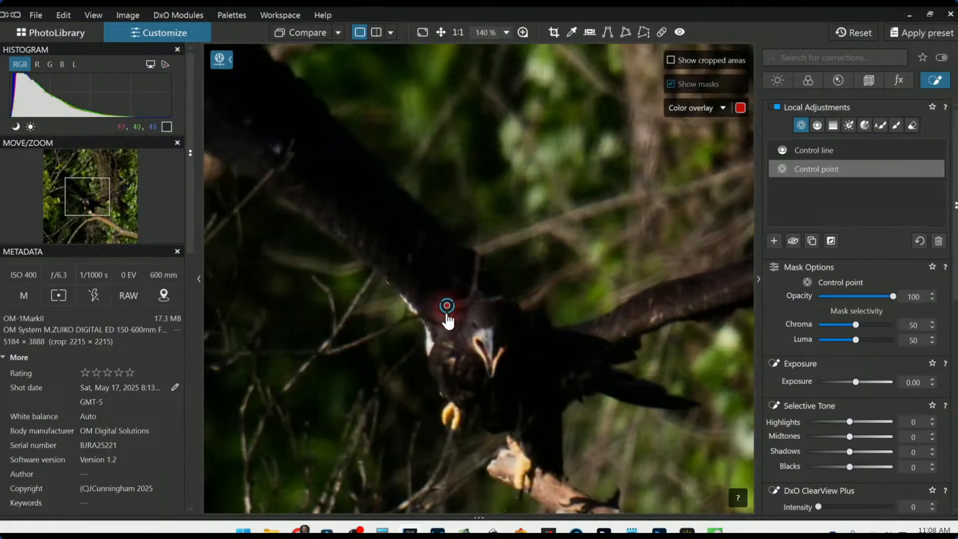
scroll(447, 313, "up", 4)
left_click_drag(447, 314, 440, 512)
scroll(460, 311, "down", 6)
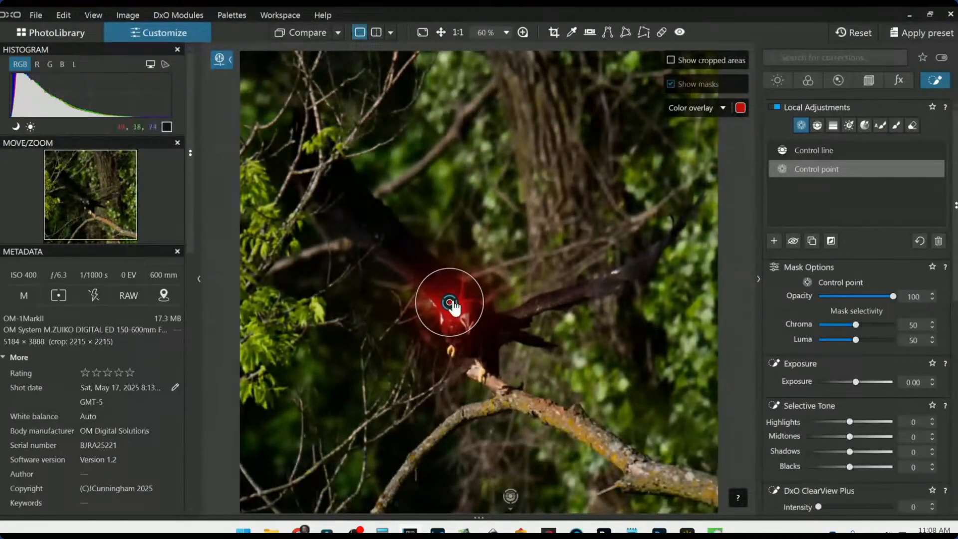
left_click_drag(453, 306, 449, 299)
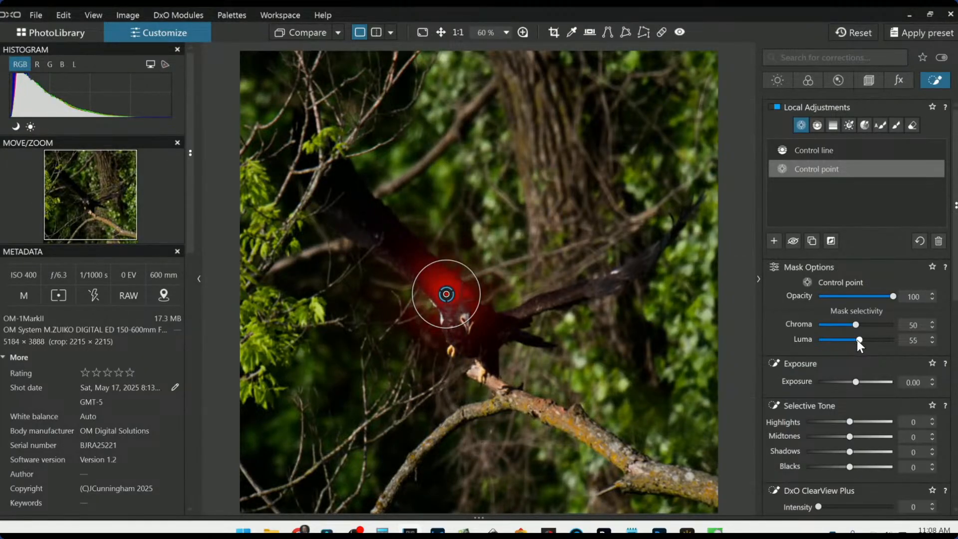
Step: Extend the mask with control points along the bird's body and both wings, using a smaller radius toward the tip of the lower wing
left_click(507, 315)
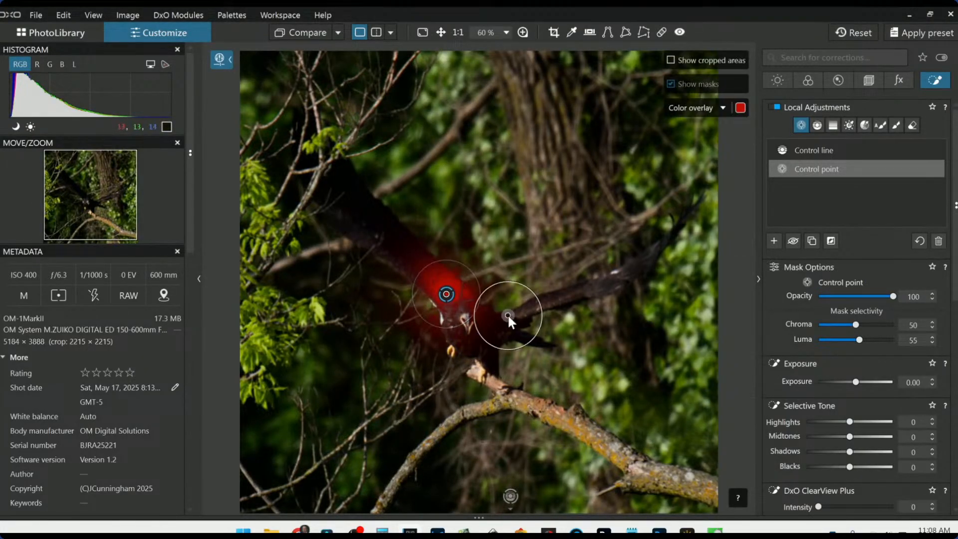
left_click(492, 325)
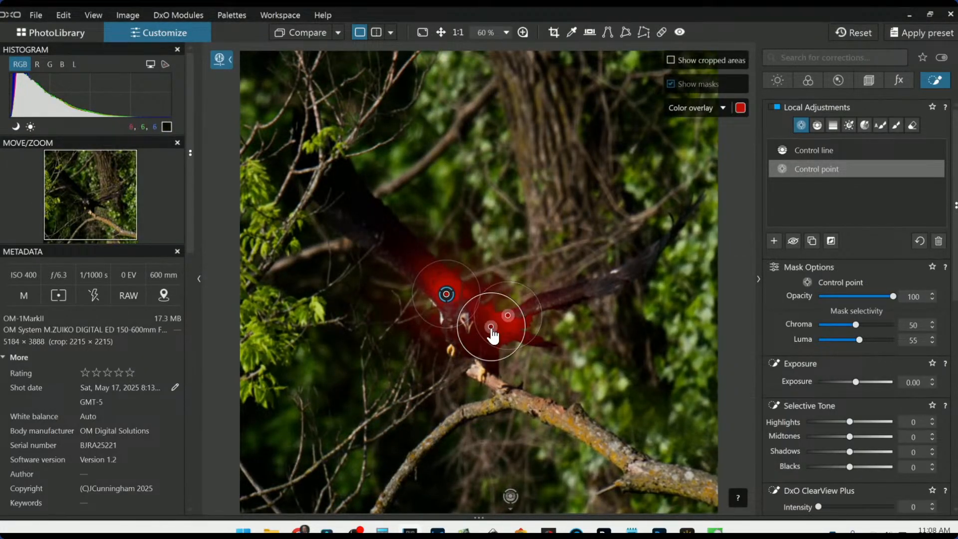
left_click(452, 333)
left_click(415, 262)
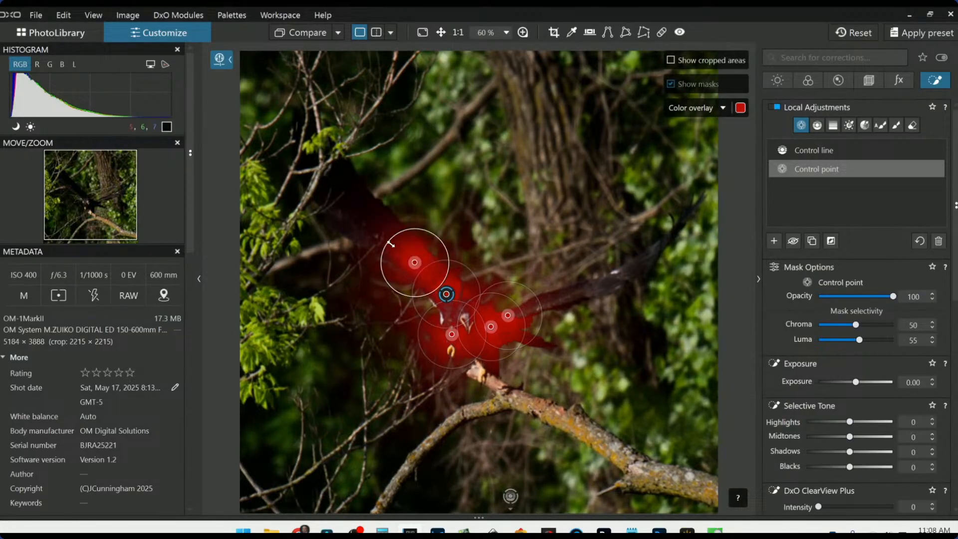
left_click(379, 231)
left_click(335, 178)
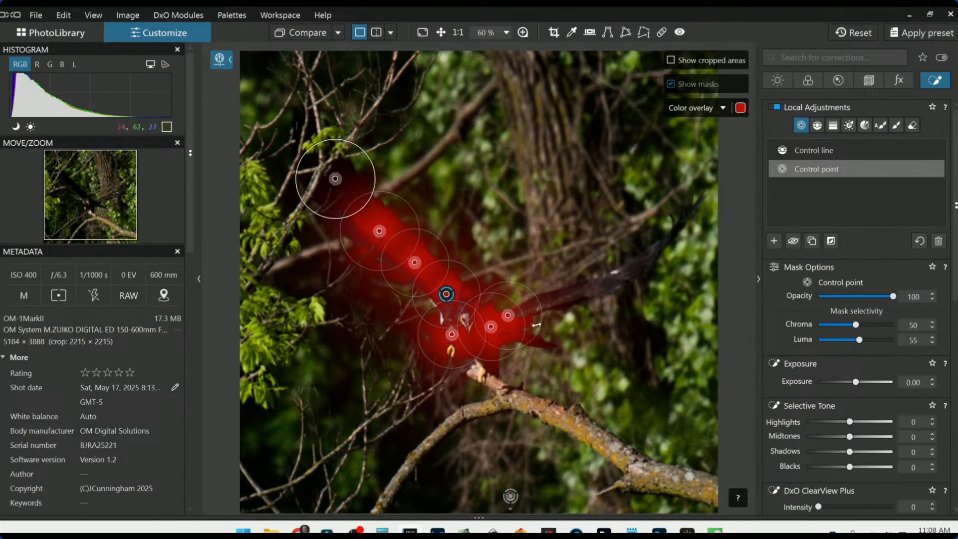
left_click(545, 297)
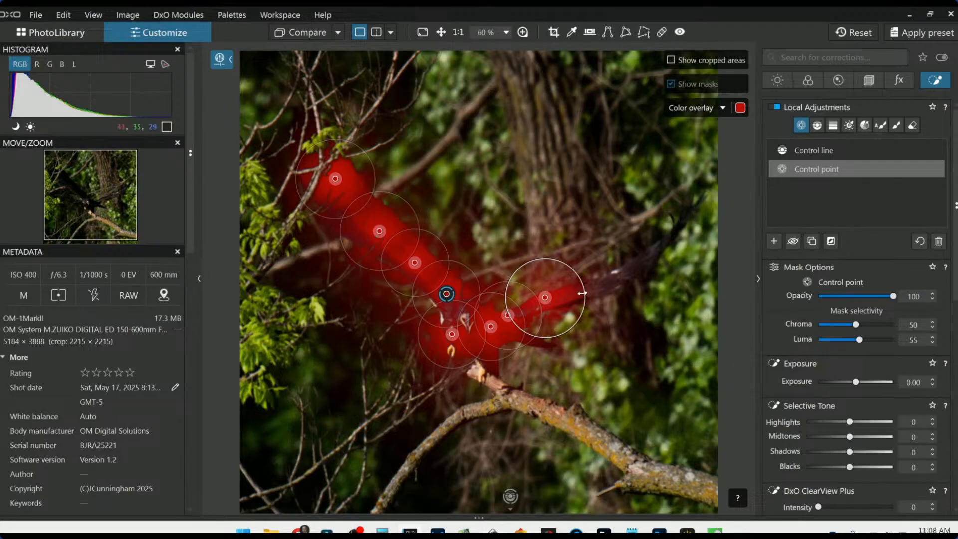
left_click(602, 285)
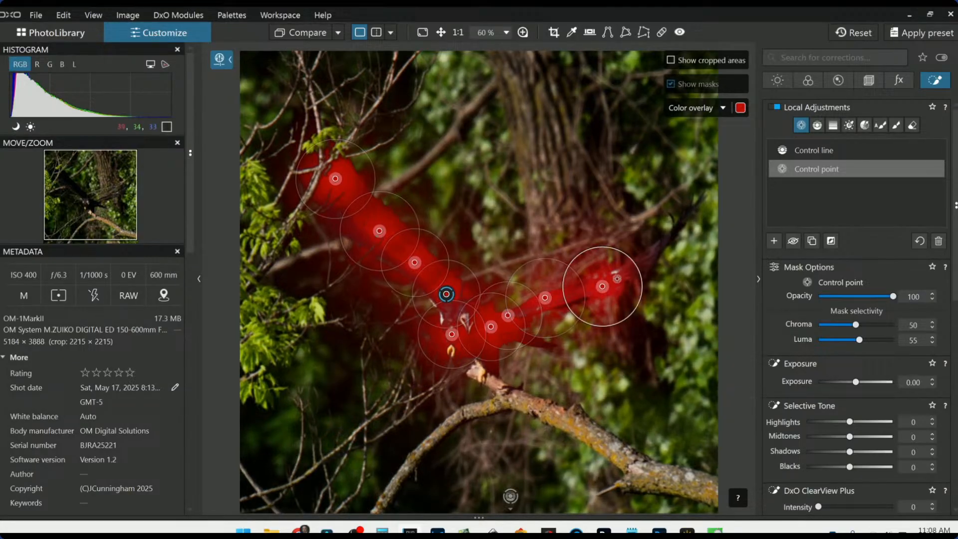
left_click_drag(624, 258, 614, 275)
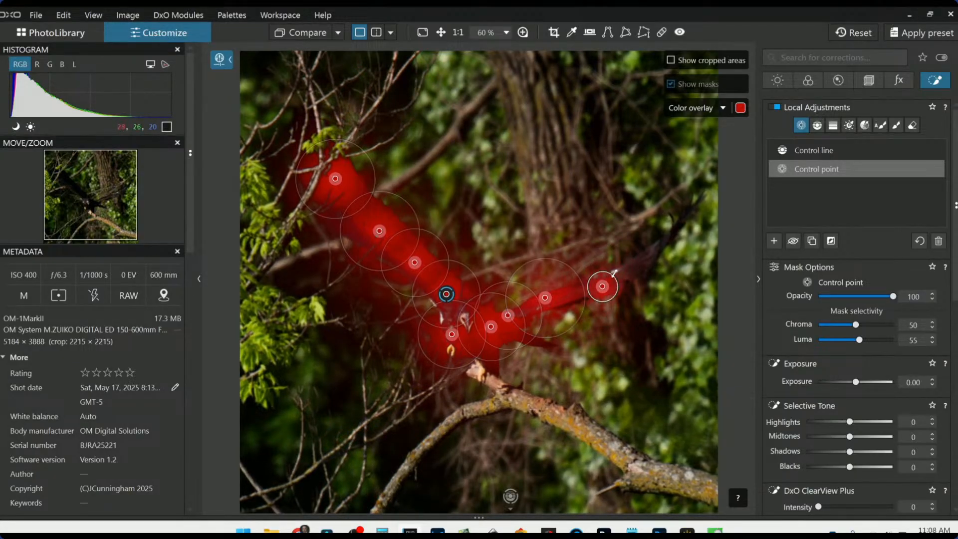
left_click(640, 267)
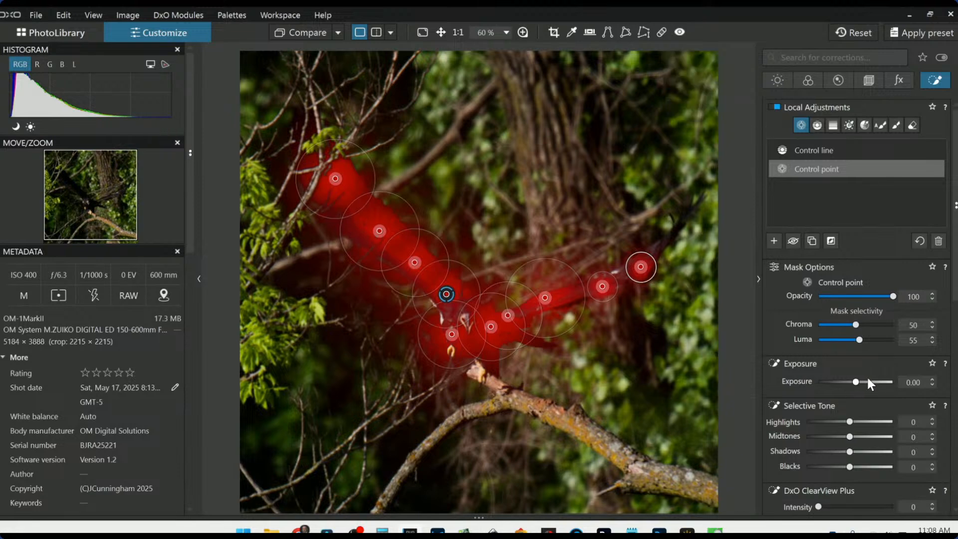
Step: Add small control points on the bird's leg, tail feathers and head to complete its mask
scroll(499, 369, "up", 4)
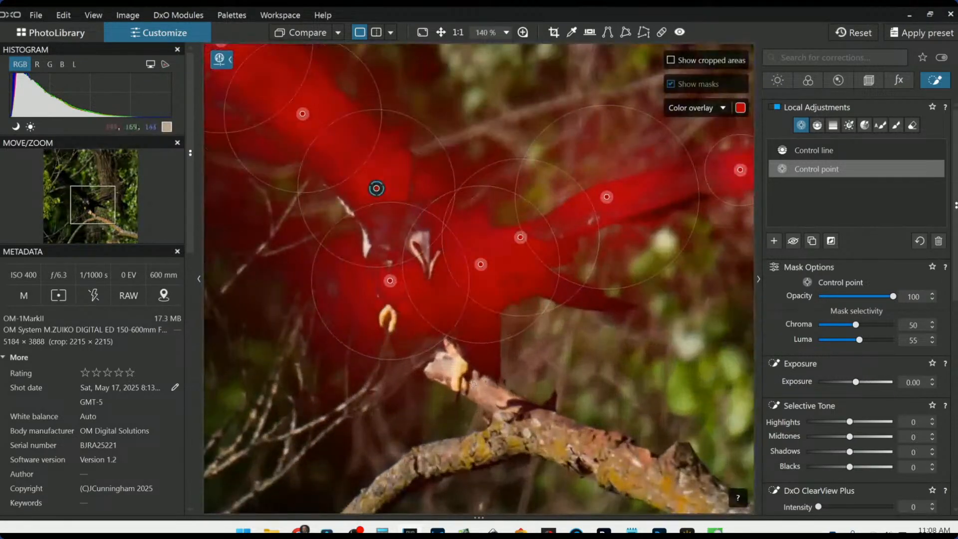
left_click(486, 359)
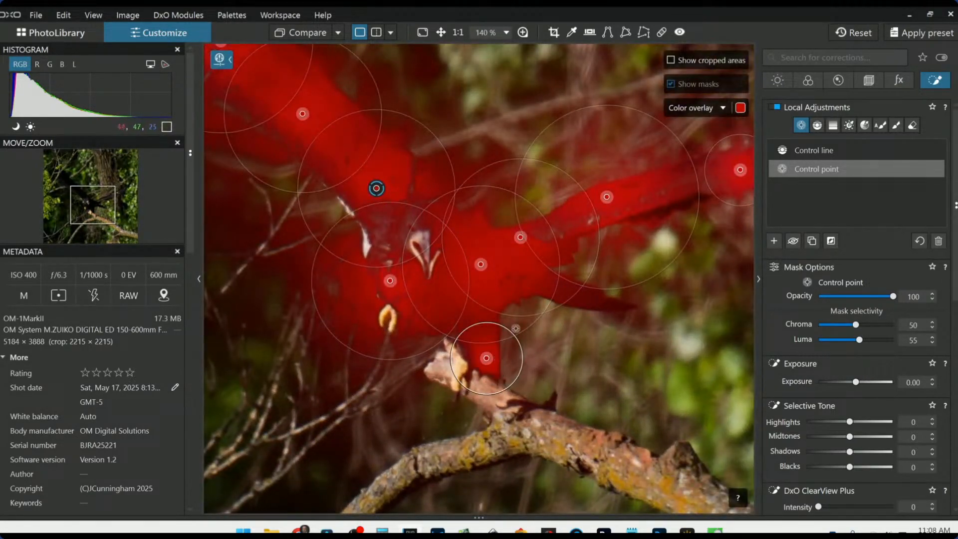
left_click(590, 296)
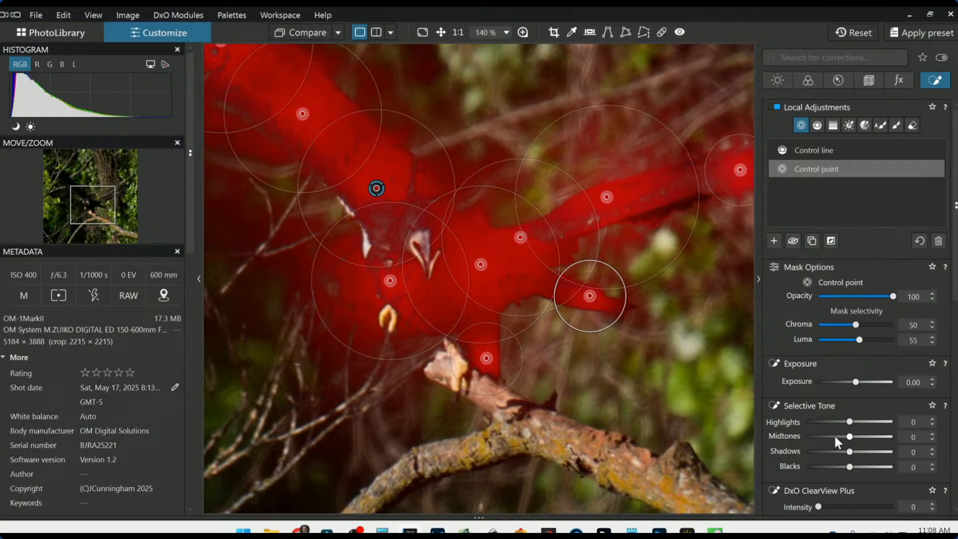
left_click(391, 228)
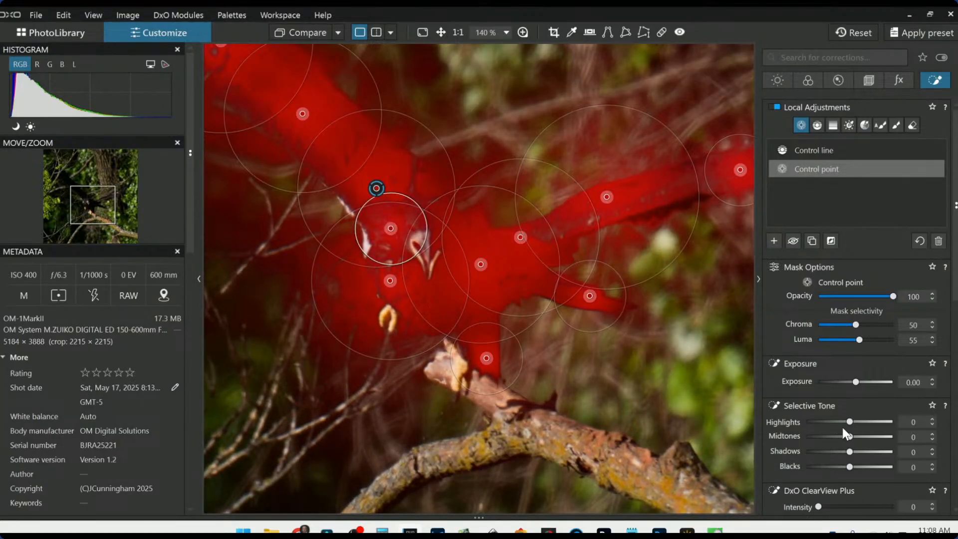
Step: Set the bird mask's exposure to 2.03 and remove the small control point midway along the lower wing
left_click_drag(855, 383, 874, 384)
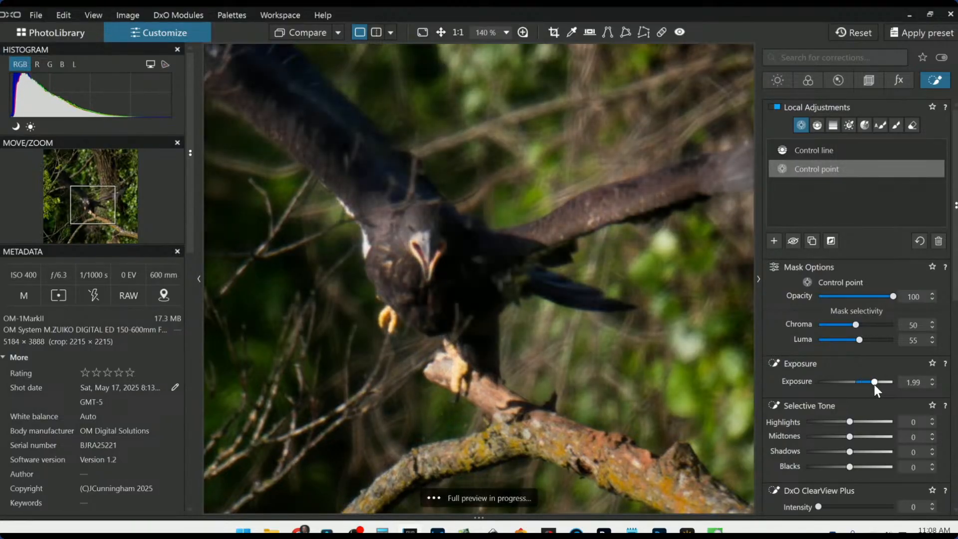
scroll(696, 368, "down", 5)
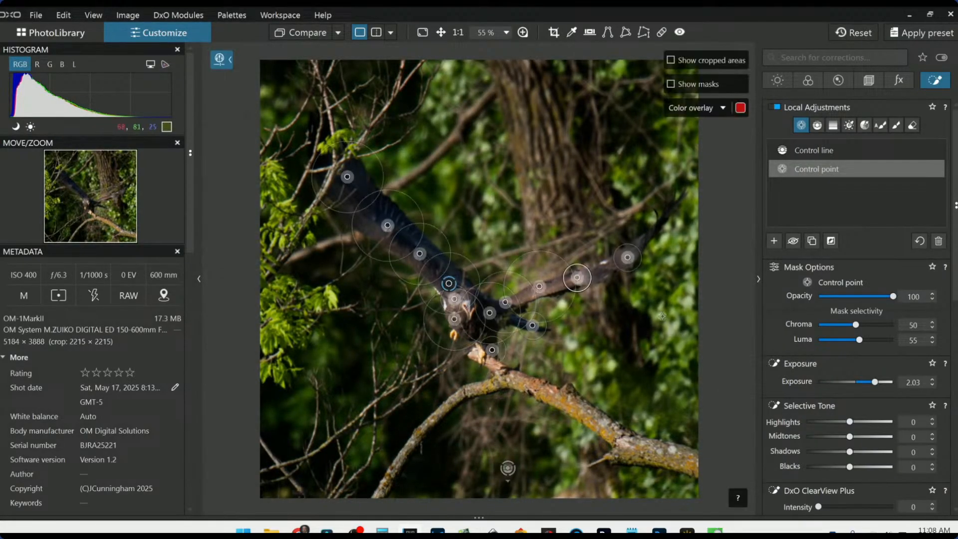
left_click_drag(611, 275, 581, 284)
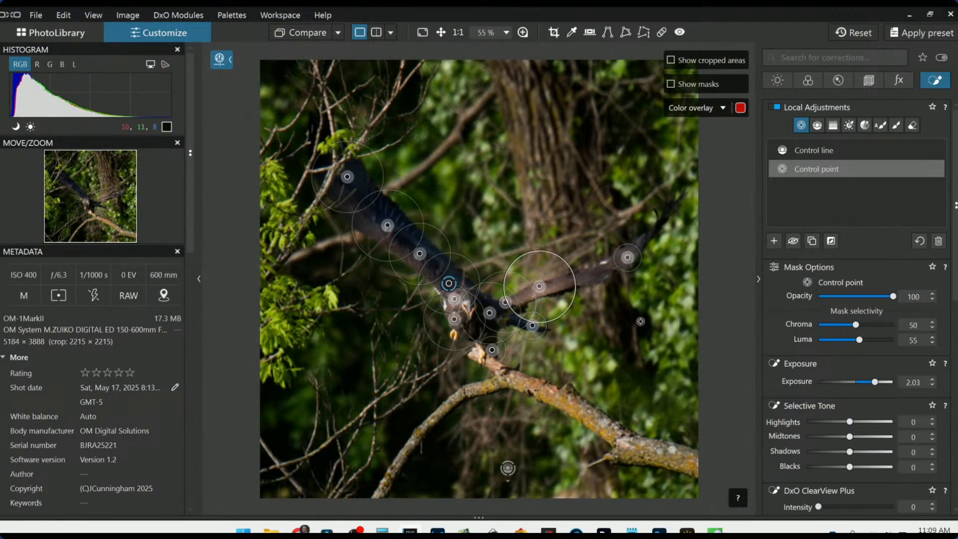
Step: Add a control point to the bird mask midway along the lower wing and enlarge its radius to cover the outer wing
left_click(564, 284)
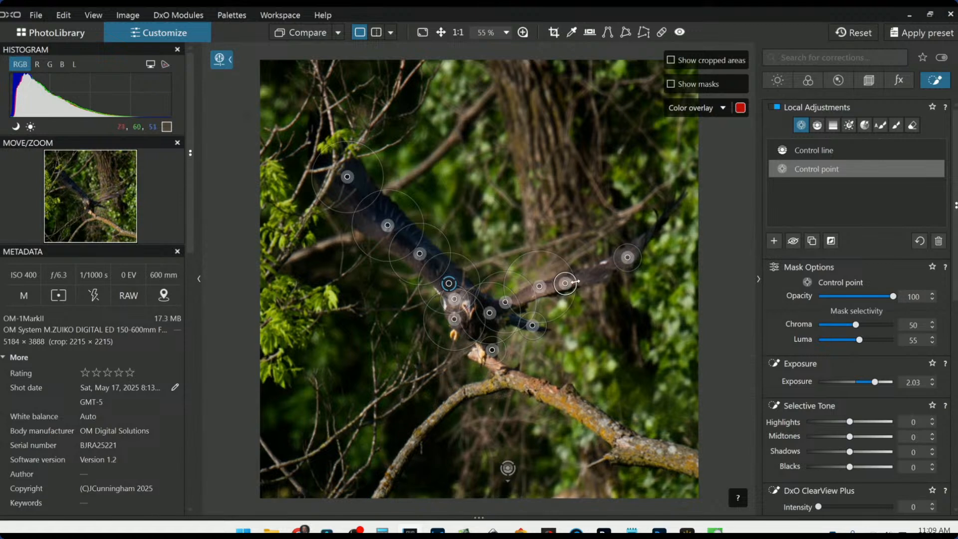
left_click_drag(576, 283, 602, 281)
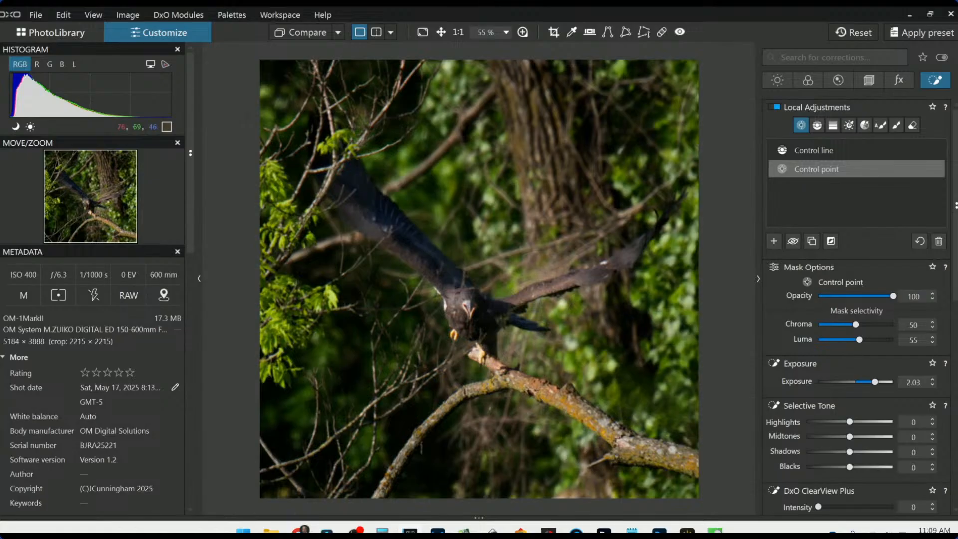
Step: Set the bird mask's microcontrast to 40 and its ClearView Plus intensity to 10
scroll(927, 421, "down", 6)
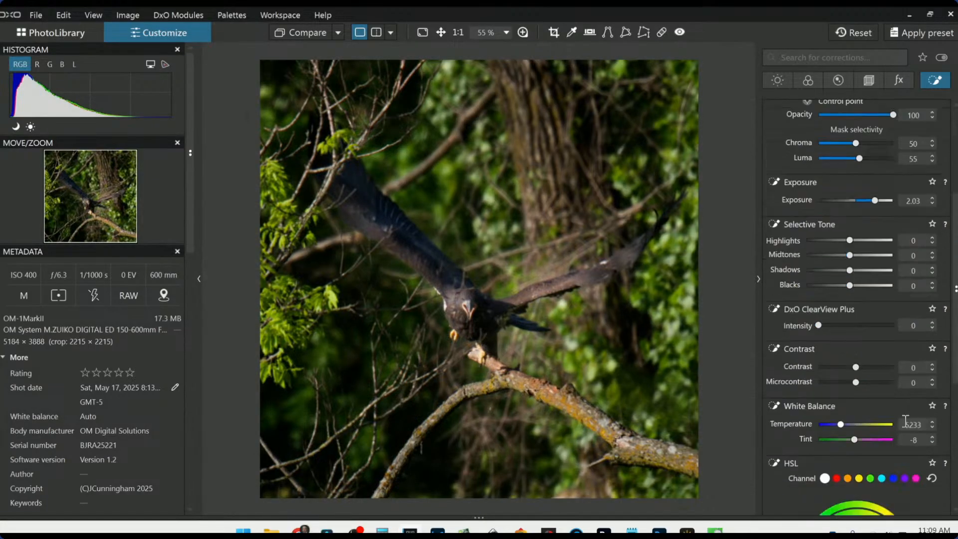
mouse_move(855, 292)
left_mouse_down()
mouse_move(884, 295)
mouse_move(871, 293)
left_mouse_up()
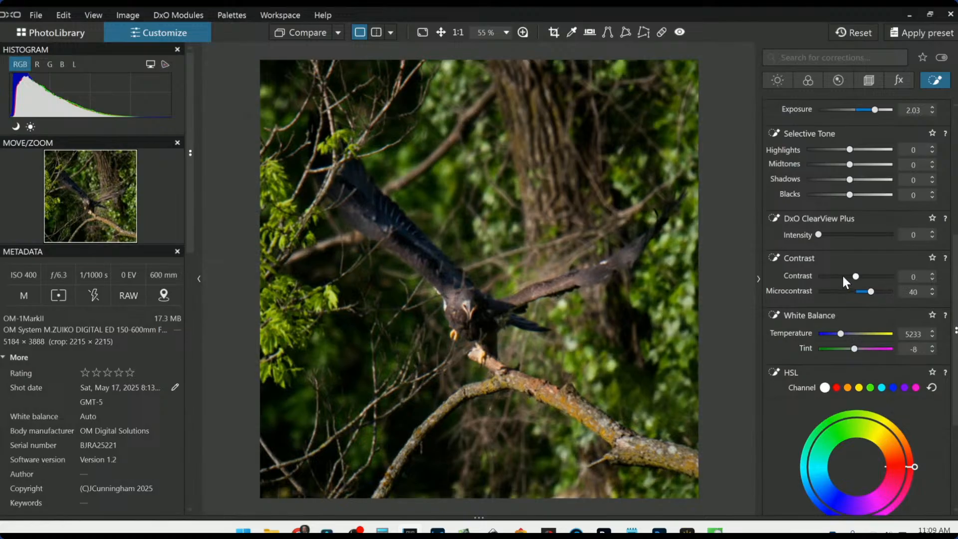
left_click_drag(818, 234, 827, 234)
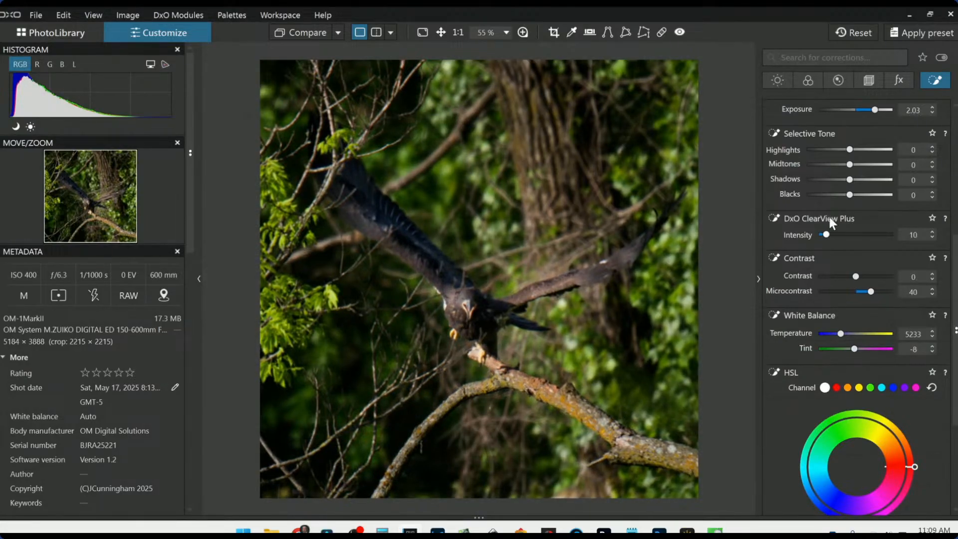
Step: Raise the bird mask's highlights to 66 and set its exposure to 1.80, keeping its shadows at 0
scroll(852, 172, "up", 1)
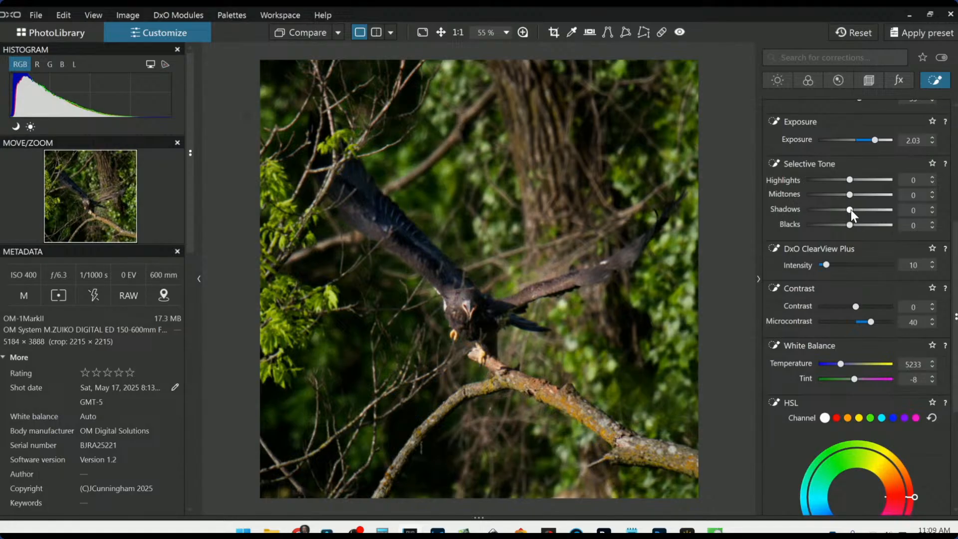
left_click_drag(850, 209, 875, 180)
double_click(853, 210)
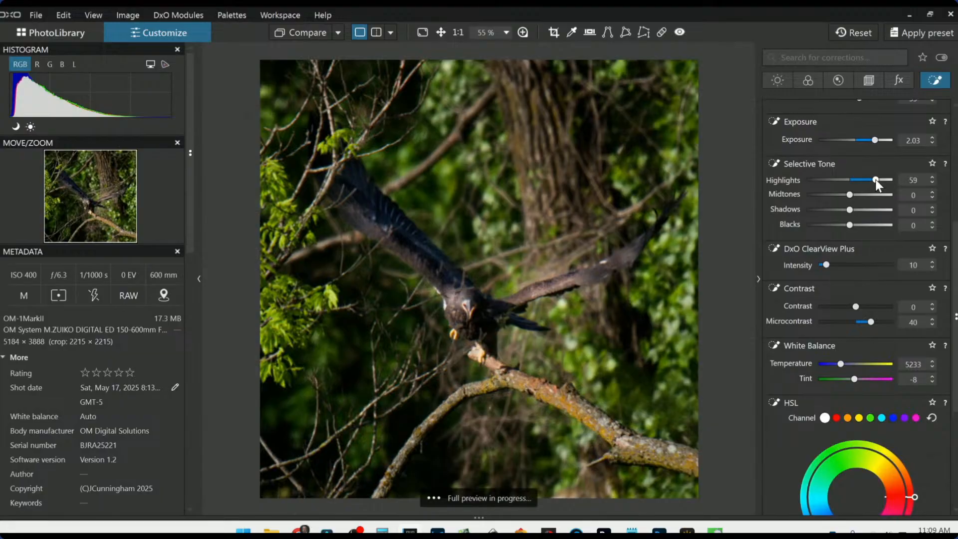
left_click_drag(875, 140, 872, 139)
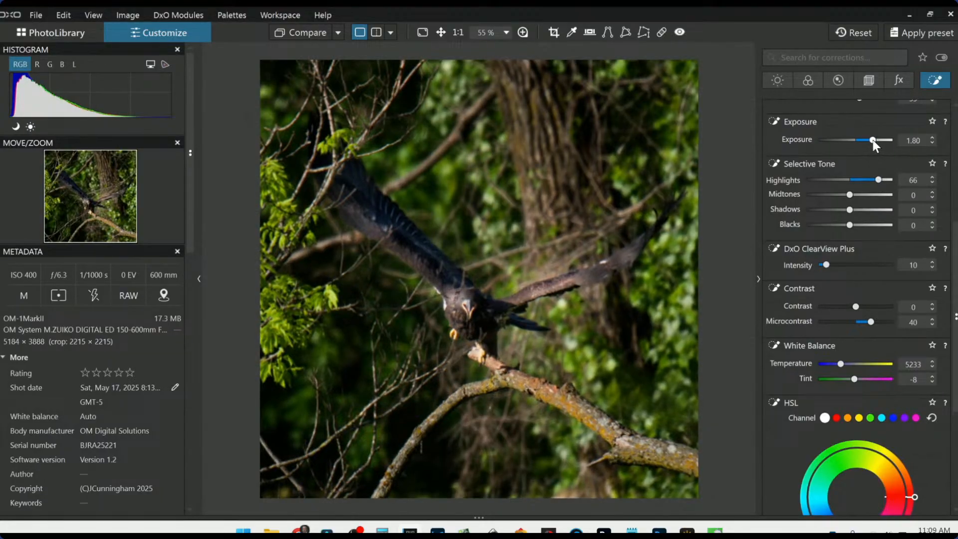
Step: Compare the edited bird photo with its original version, and inspect the bird up close
scroll(647, 334, "down", 1)
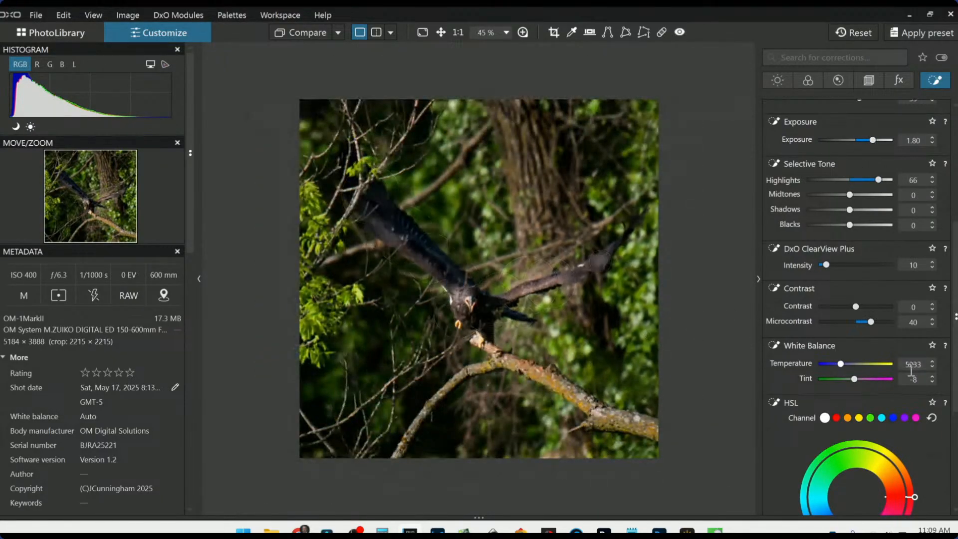
left_click(322, 31)
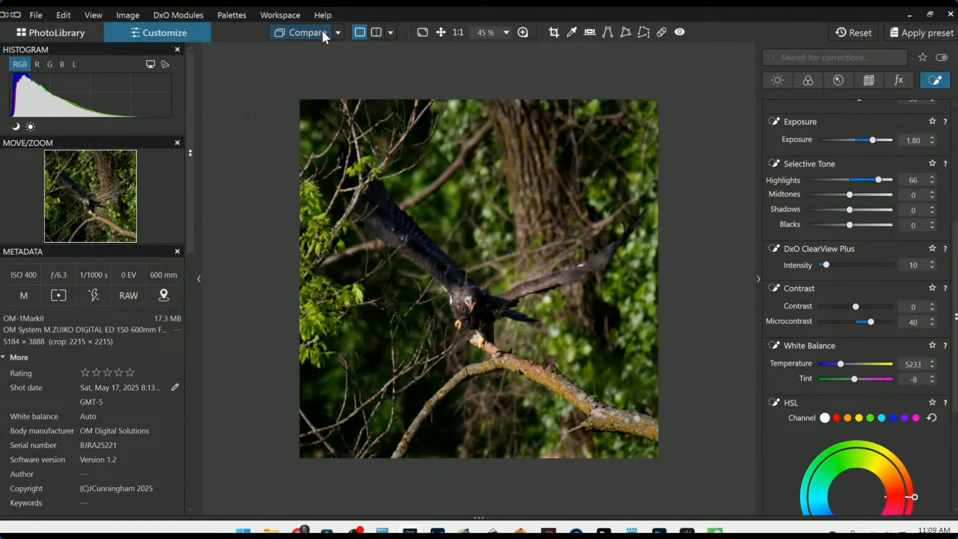
left_click(323, 31)
left_click_drag(322, 31, 322, 31)
left_click_drag(321, 29, 321, 28)
scroll(383, 220, "up", 3)
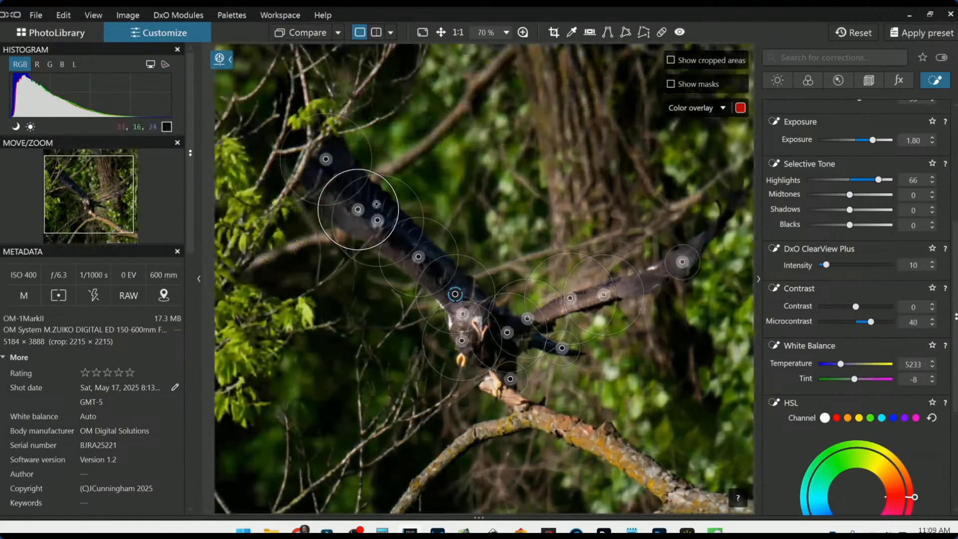
Step: Add a control point on the left-hand wing and set the bird mask's Shadows to 14, Blacks to 10 and ClearView Plus intensity to 9
left_click(376, 204)
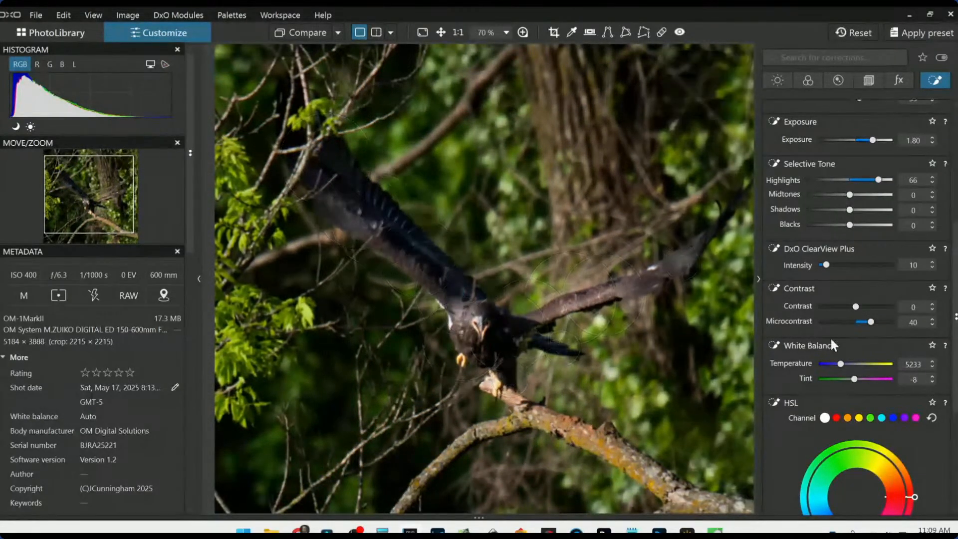
left_click_drag(850, 227, 855, 210)
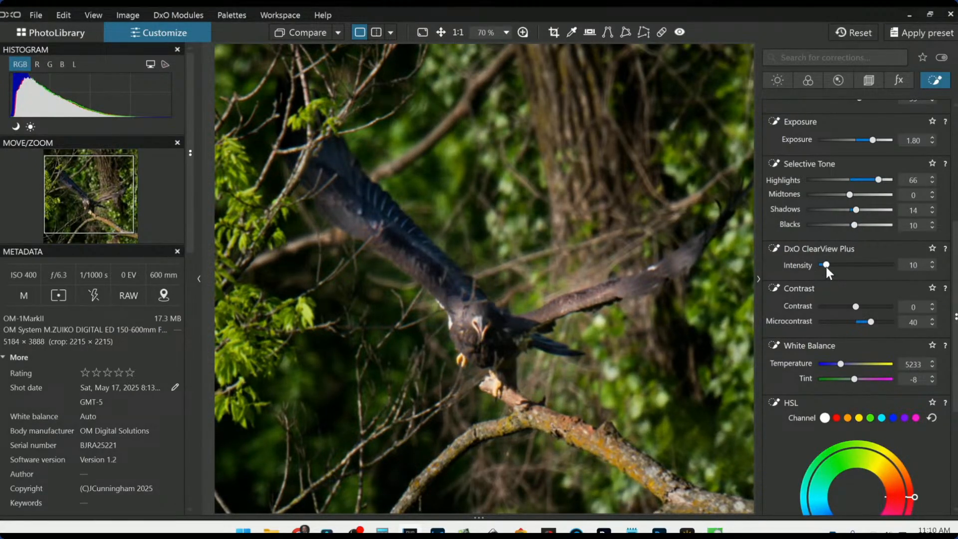
left_click_drag(826, 265, 824, 264)
Step: Create a new control point mask on the bird's head and lower its Highlights to -30
scroll(808, 325, "up", 5)
left_click(773, 240)
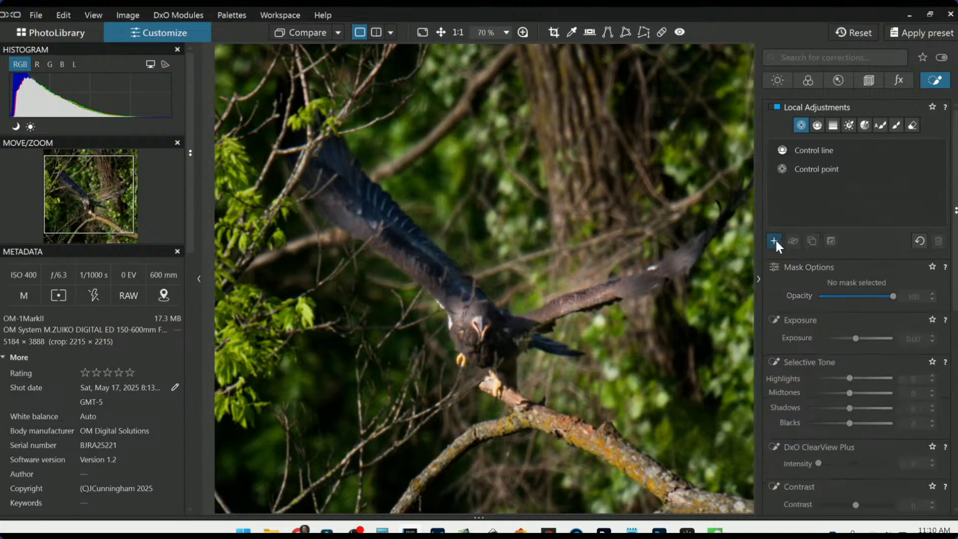
left_click(479, 323)
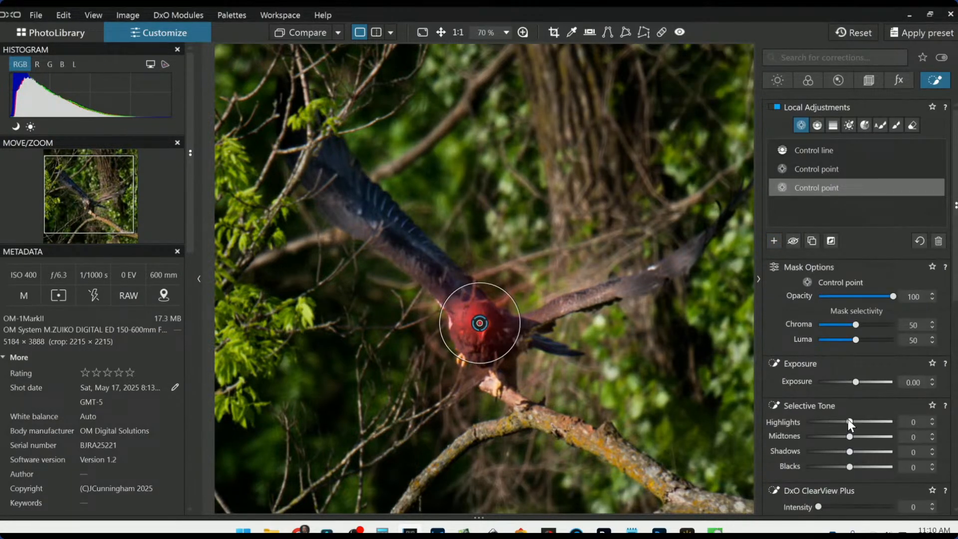
left_click_drag(848, 421, 837, 423)
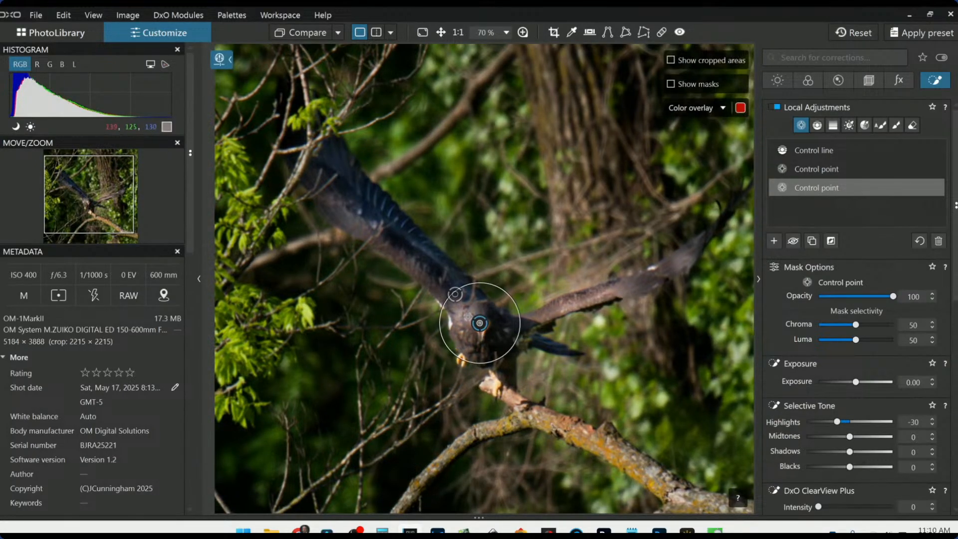
Step: In the body mask, shift the control point on the pale neck patch slightly outward and shrink its circle
left_click(461, 302)
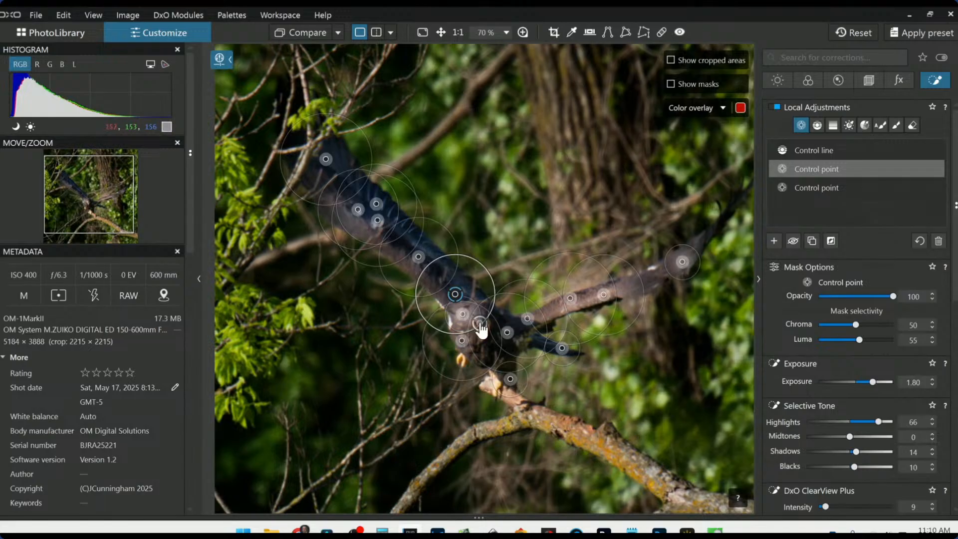
left_click_drag(463, 314, 457, 314)
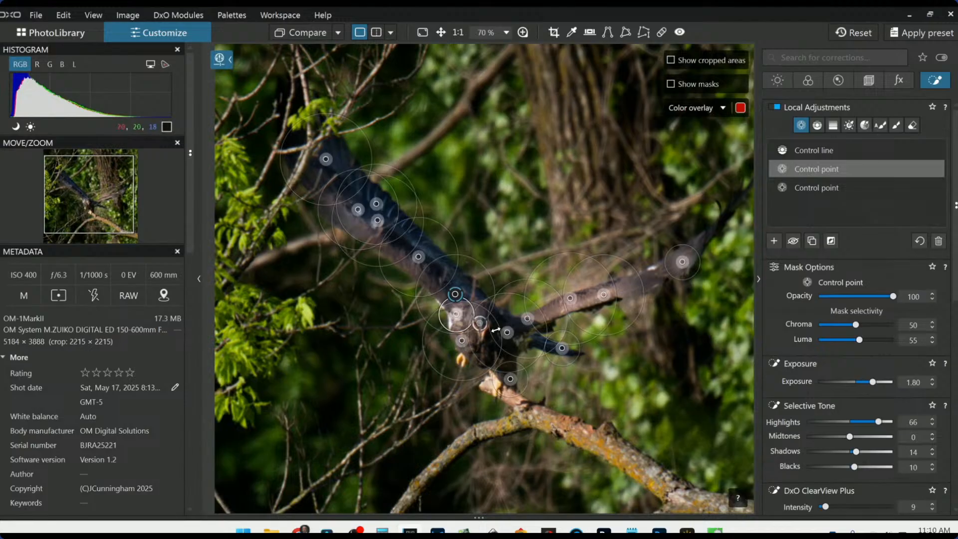
Step: Set the head mask's ClearView Plus intensity to 33 and its Microcontrast to 24
left_click(479, 323)
scroll(881, 459, "down", 5)
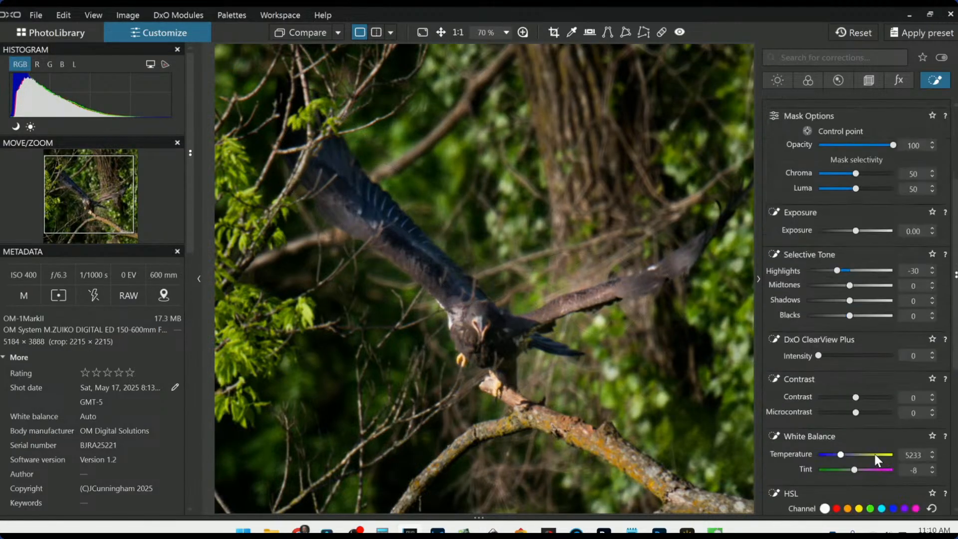
scroll(863, 454, "down", 4)
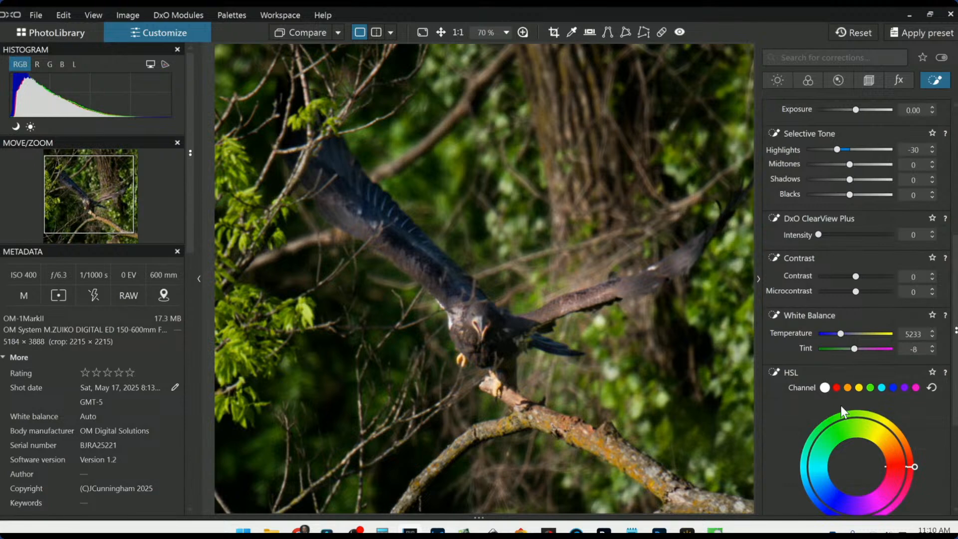
scroll(840, 405, "down", 3)
left_click_drag(856, 470, 874, 479)
scroll(800, 406, "up", 1)
scroll(798, 400, "up", 1)
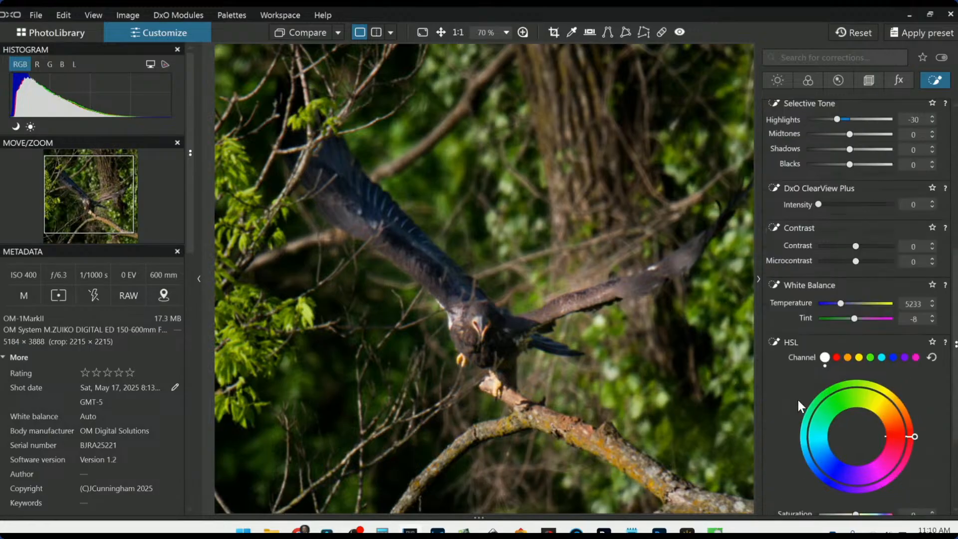
scroll(821, 334, "up", 3)
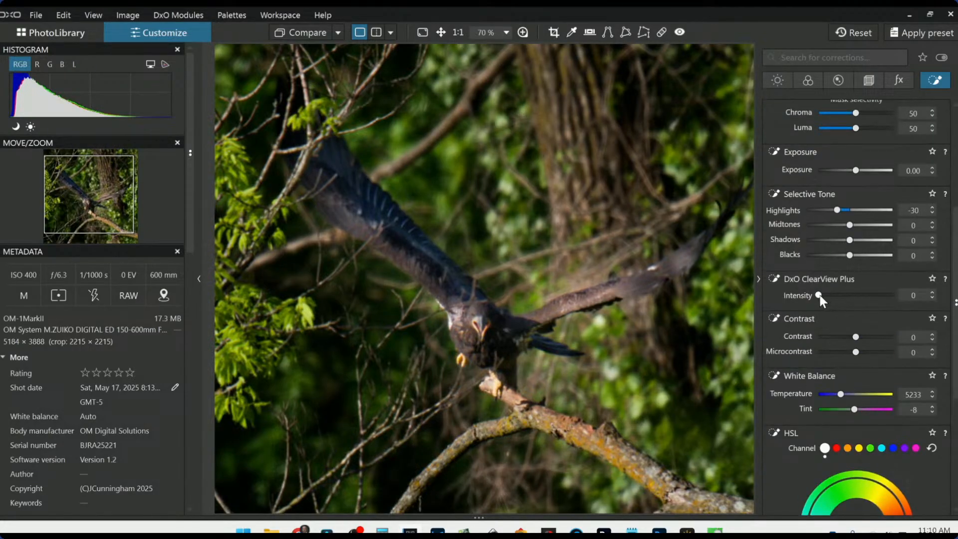
left_click_drag(819, 295, 843, 295)
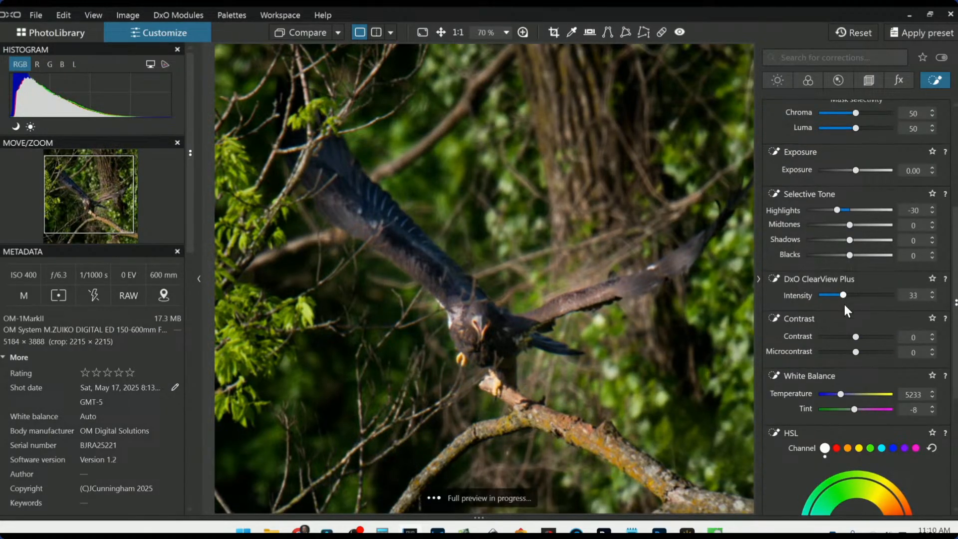
left_click_drag(855, 351, 865, 351)
Step: Add a small control point mask on the branch tip under the bird with Highlights -45, ClearView Plus intensity 37 and Microcontrast 50
scroll(844, 298, "up", 3)
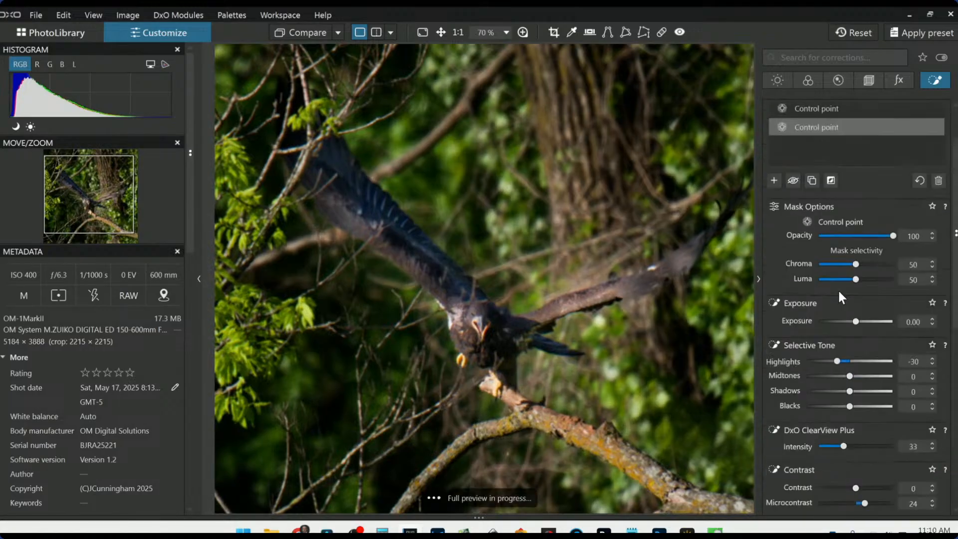
scroll(839, 294, "up", 2)
left_click(773, 241)
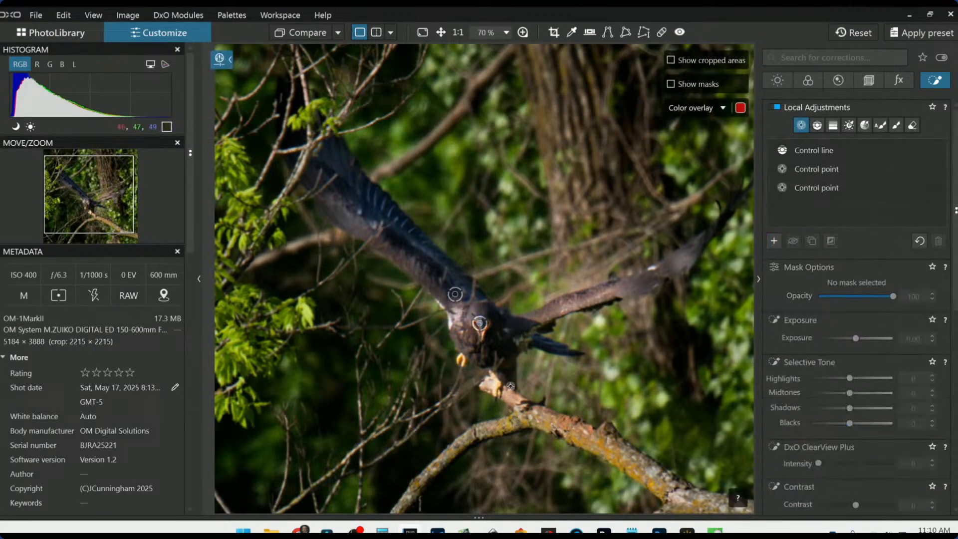
left_click(495, 383)
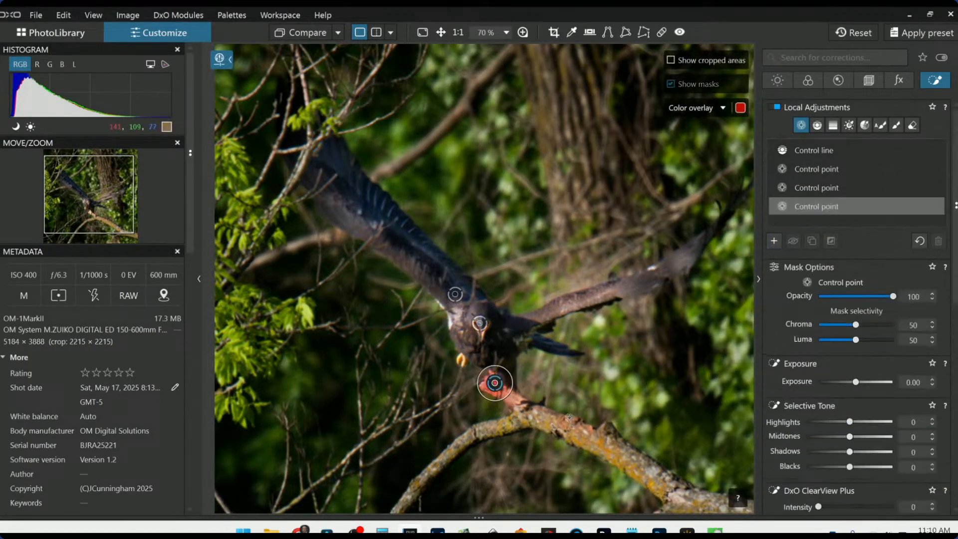
left_click(830, 422)
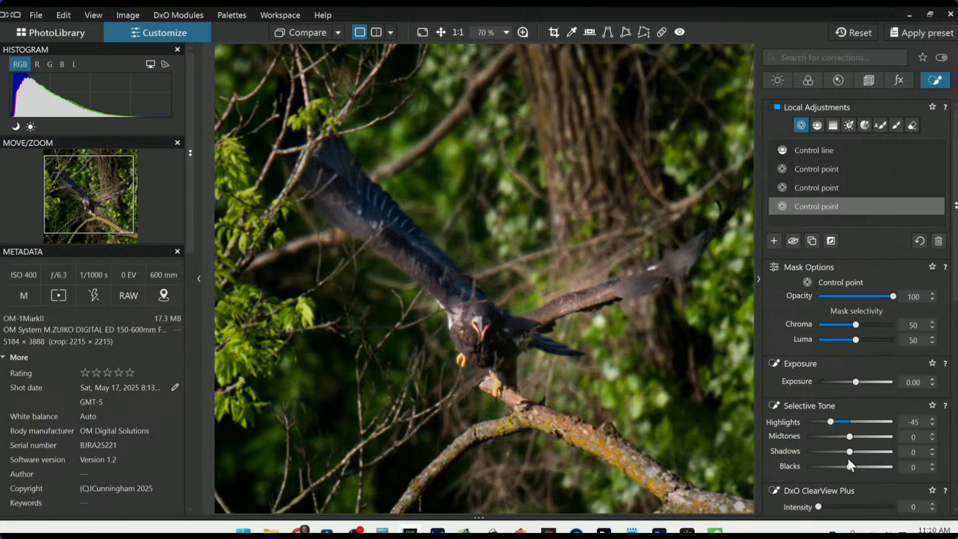
scroll(851, 454, "down", 3)
left_click(846, 385)
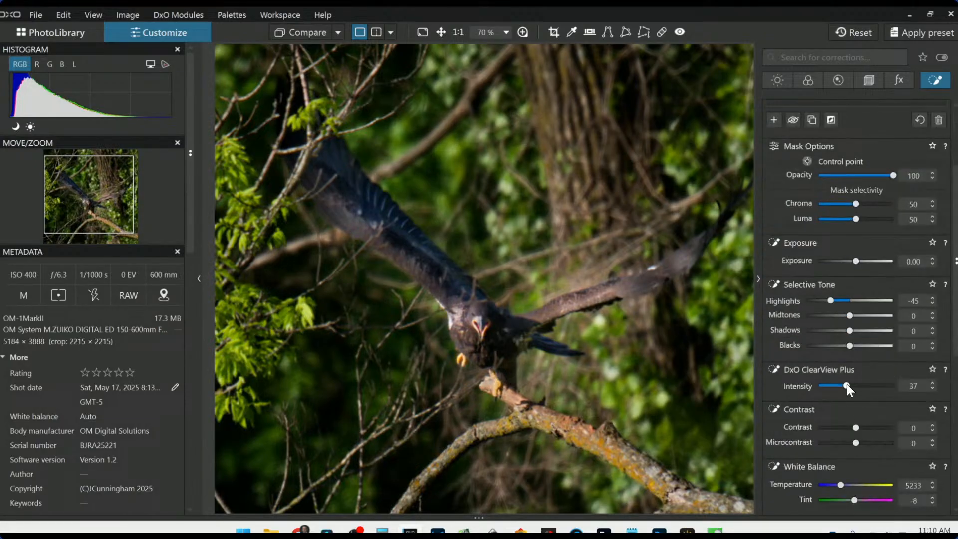
left_click(873, 443)
Step: Deselect the mask and compare the whole edited photo with the uncorrected version
scroll(659, 366, "down", 3)
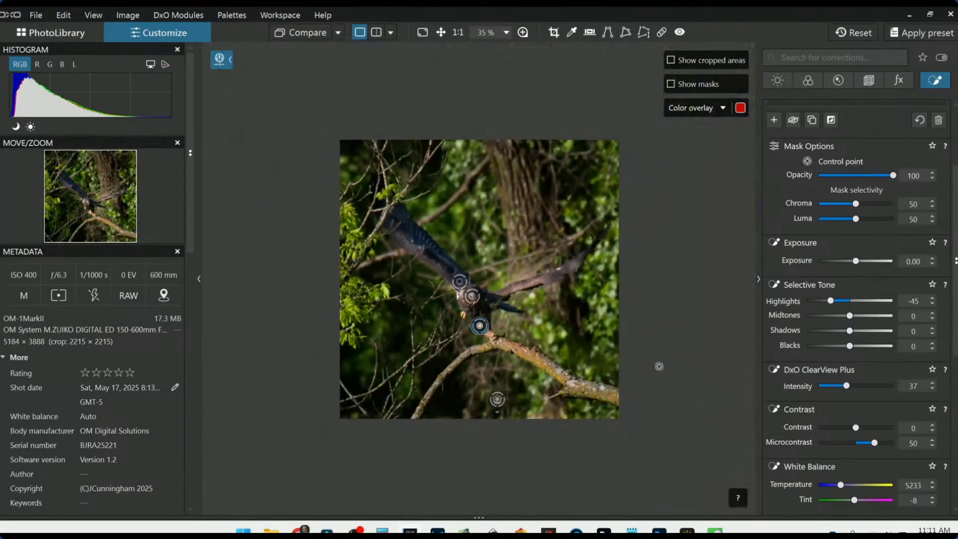
key("Escape")
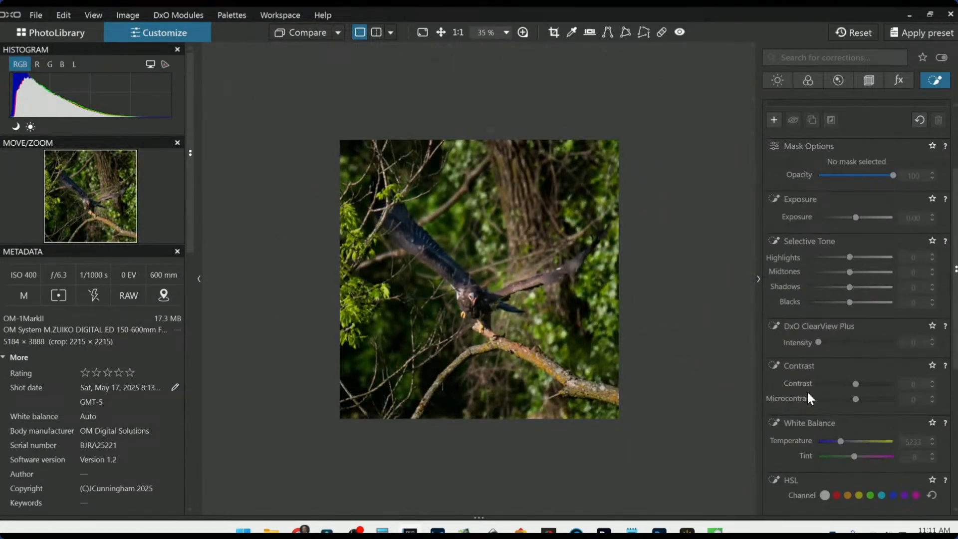
left_click(309, 31)
left_click(310, 31)
Step: In the body mask, enlarge the control point circles on the right-hand wing and set the white balance Temperature to 5533
left_click(805, 187)
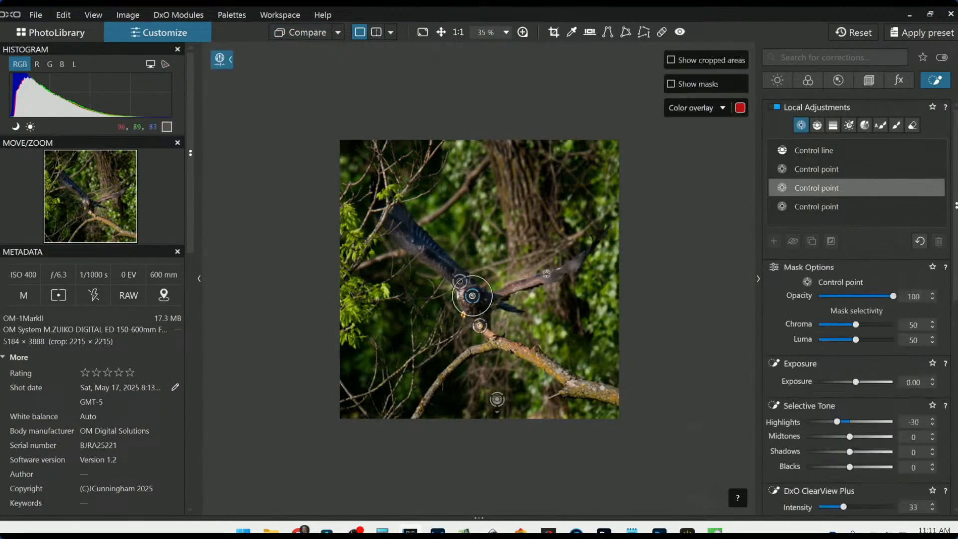
left_click(818, 169)
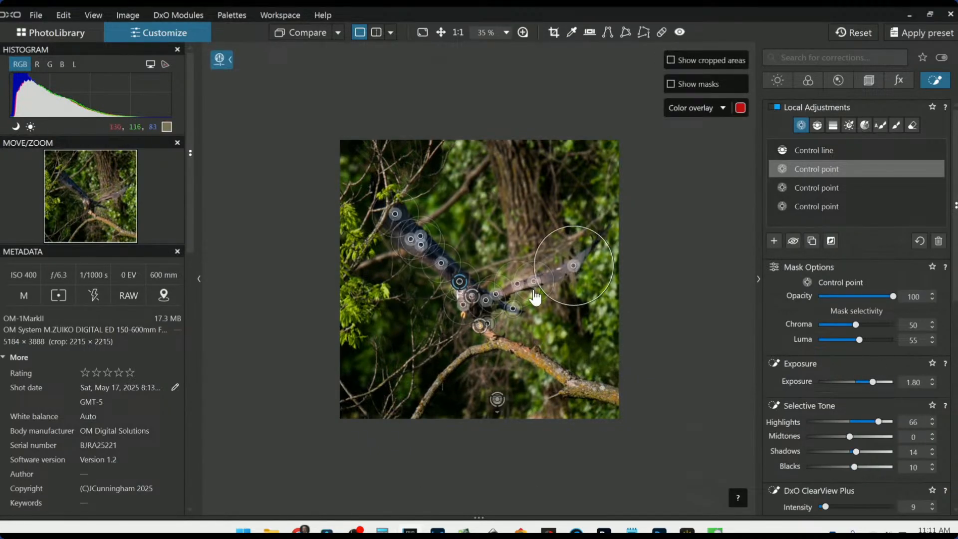
left_click_drag(544, 266, 559, 243)
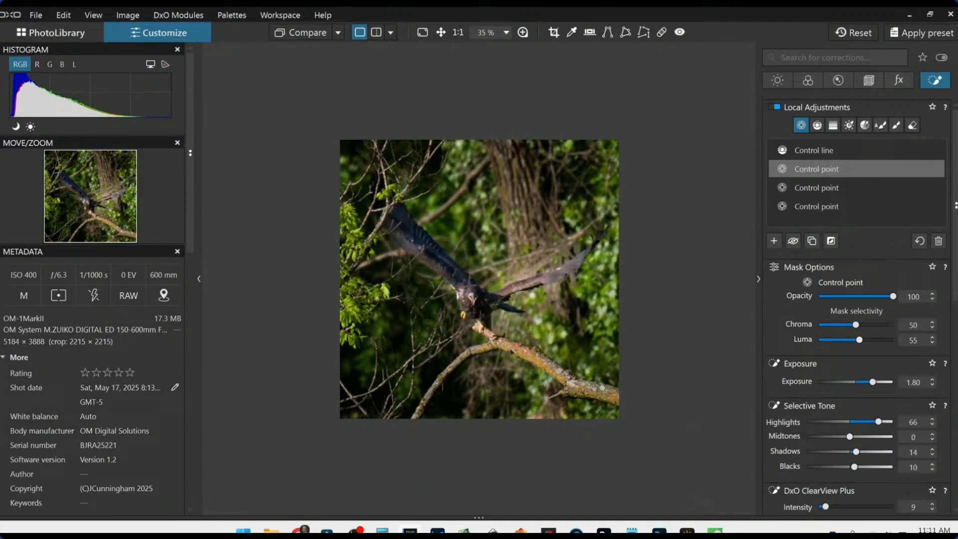
scroll(876, 384, "down", 3)
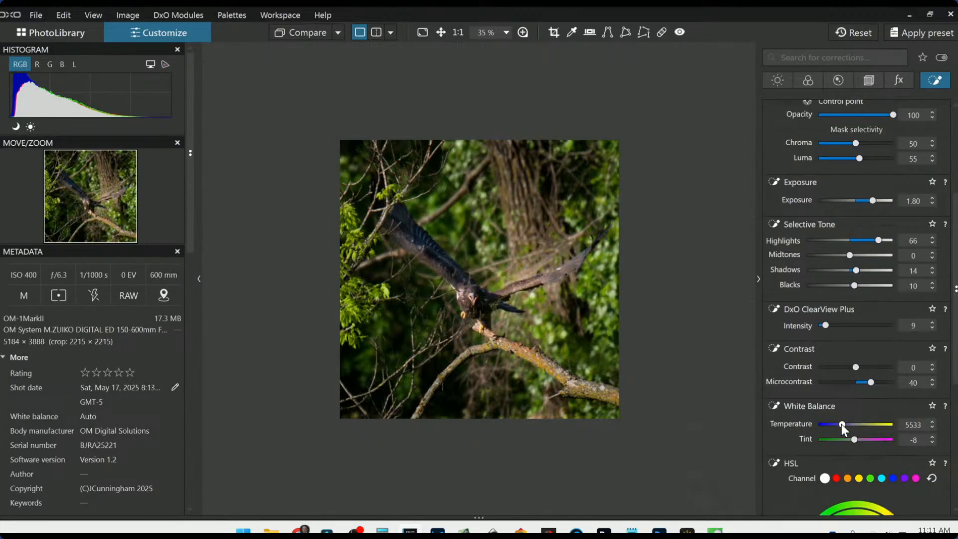
Step: Add two control points near the left-hand wing tip to the body mask, reduce the upper one's circle and deselect the mask
mouse_move(402, 267)
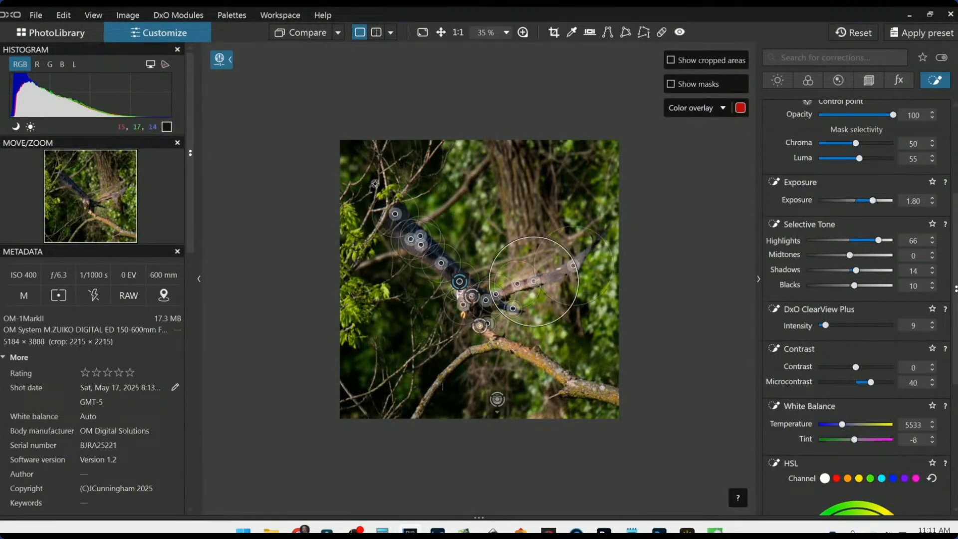
scroll(371, 182, "up", 2)
scroll(371, 182, "up", 1)
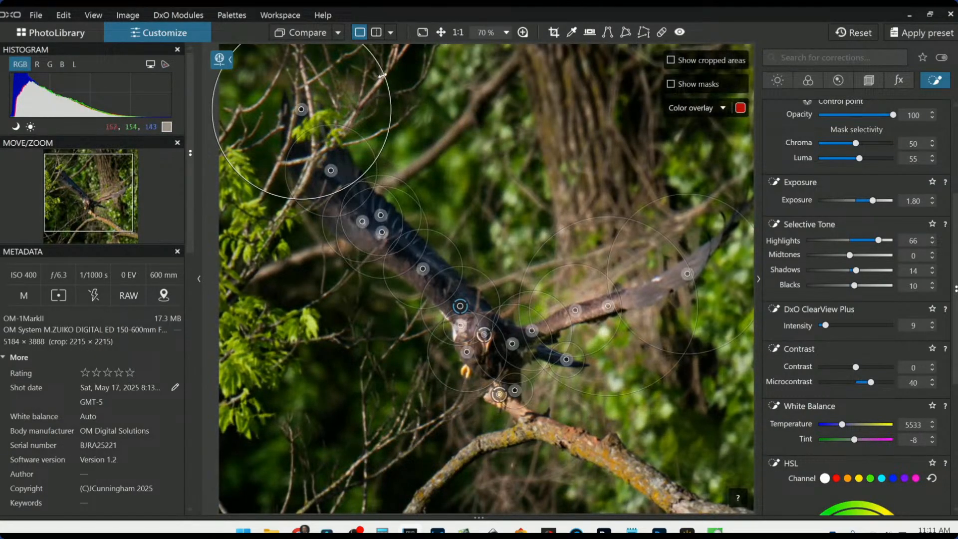
left_click_drag(383, 74, 365, 82)
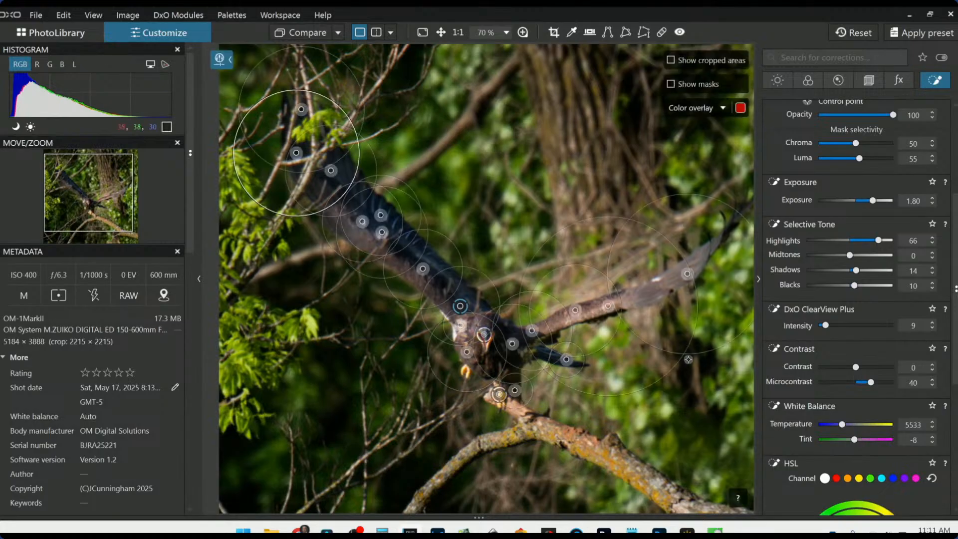
scroll(690, 358, "down", 5)
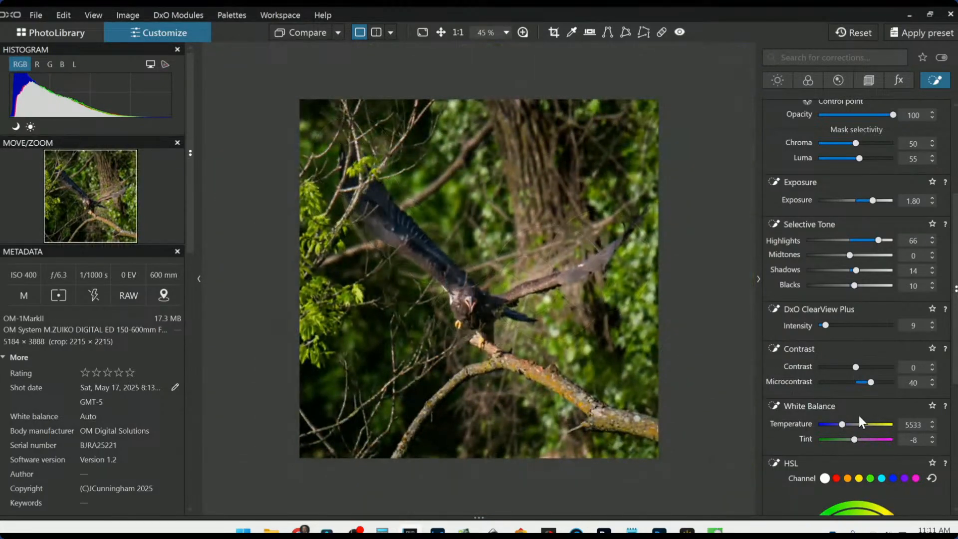
key("Escape")
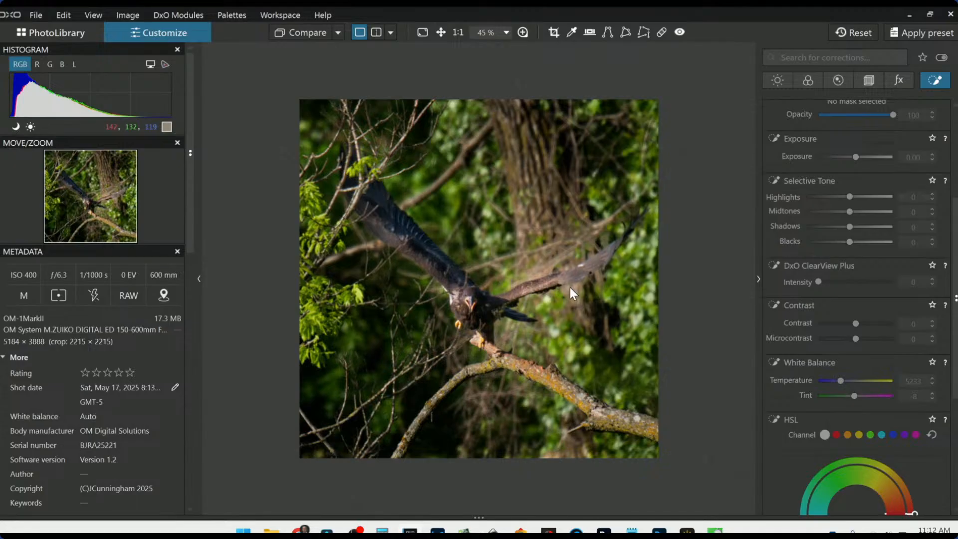
Step: Review the whole photo and the settings of the head and body control point masks
scroll(519, 354, "down", 1)
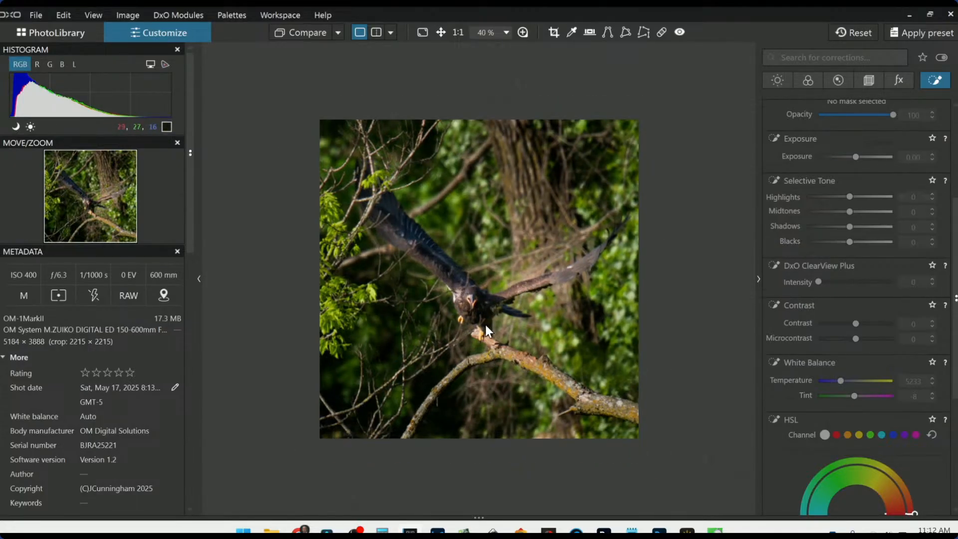
scroll(807, 210, "up", 3)
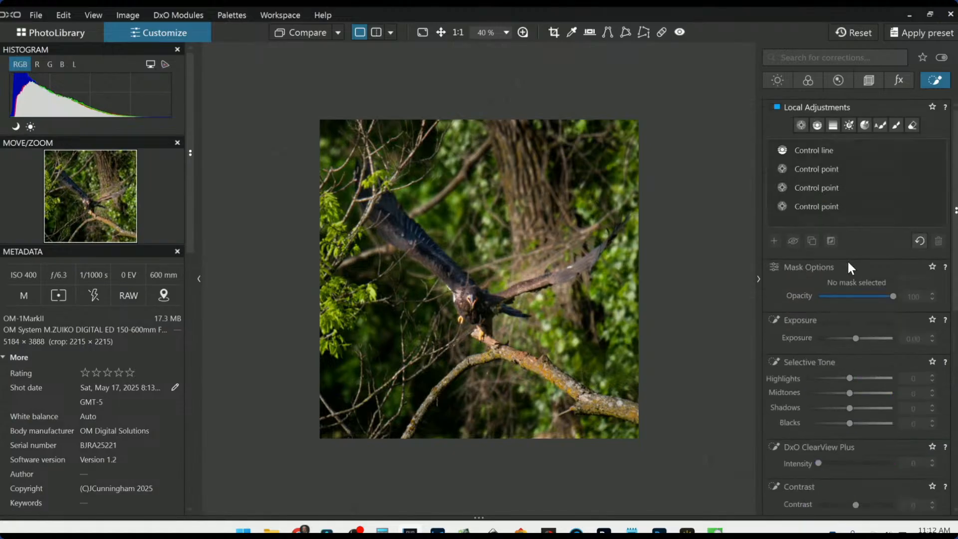
left_click(801, 189)
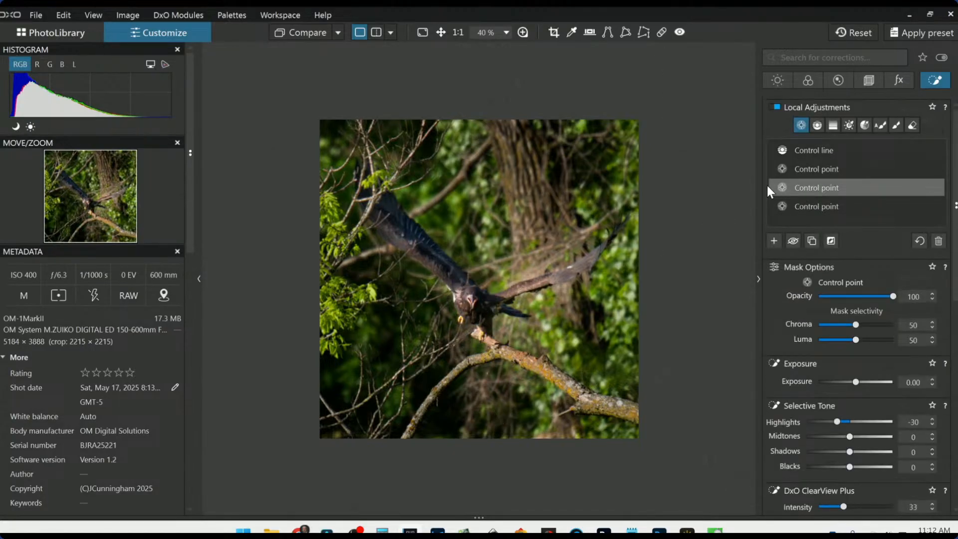
left_click(776, 169)
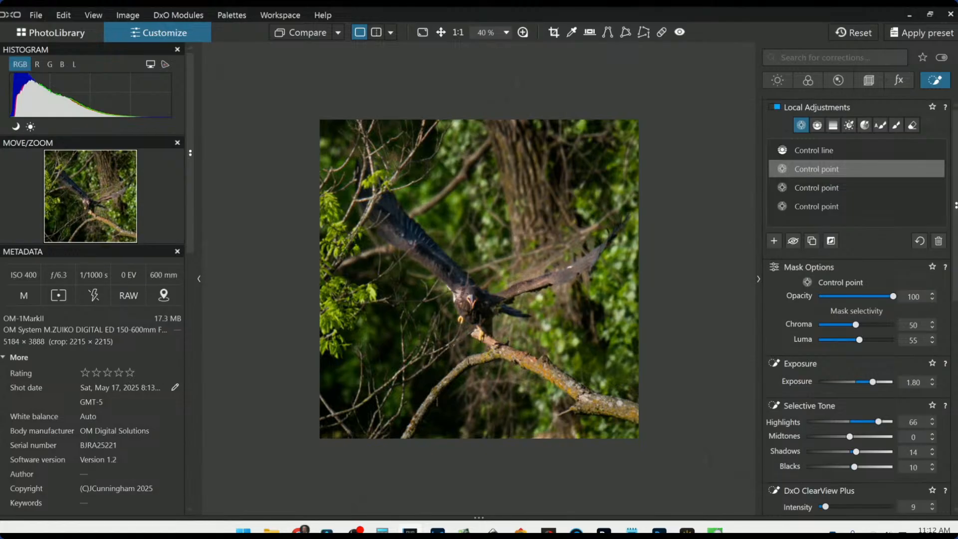
right_click(523, 251)
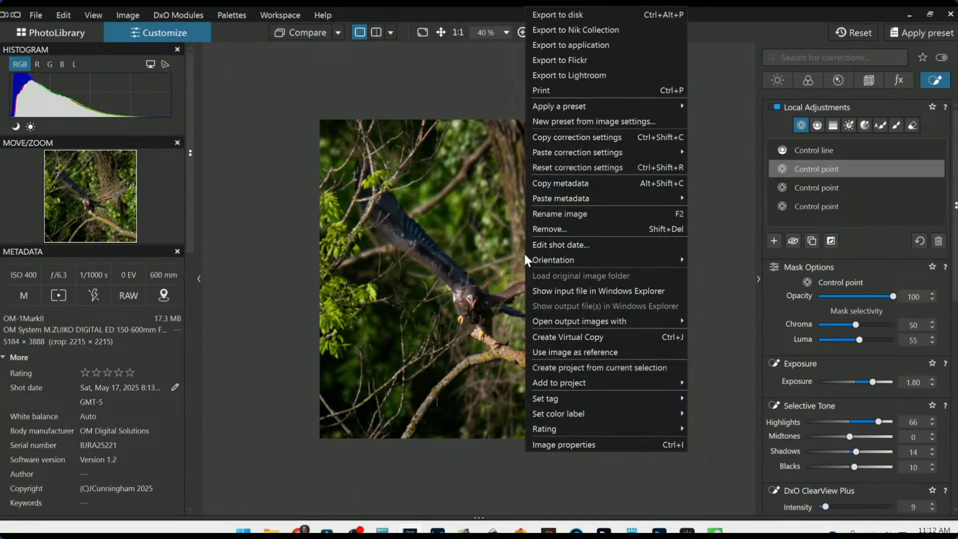
left_click(576, 22)
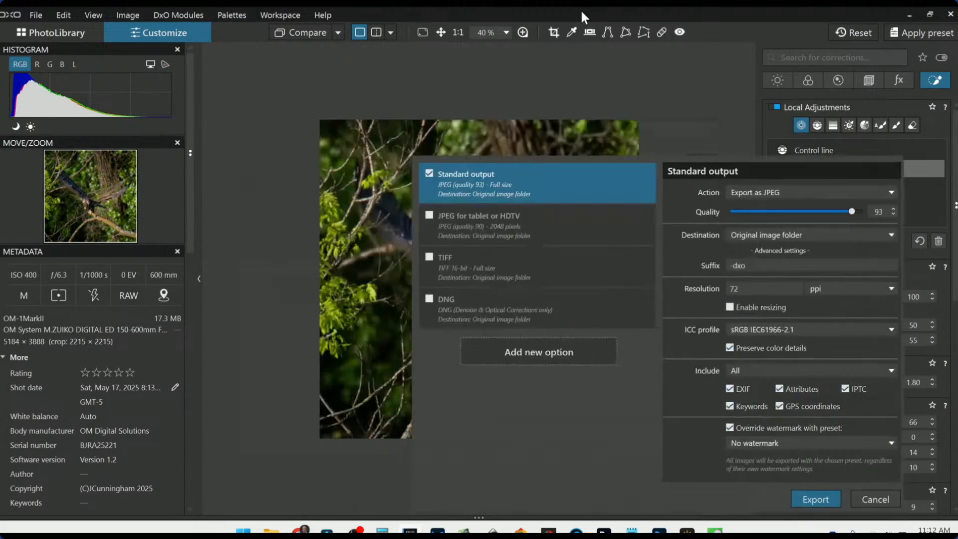
key("Escape")
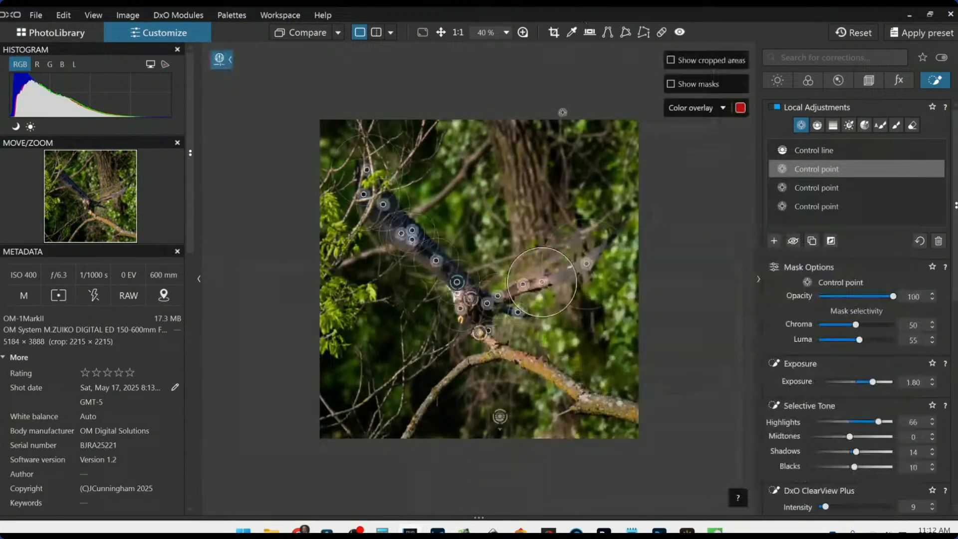
Step: Deselect the mask and choose the exported standard-output JPG as the comparison reference
left_click(668, 215)
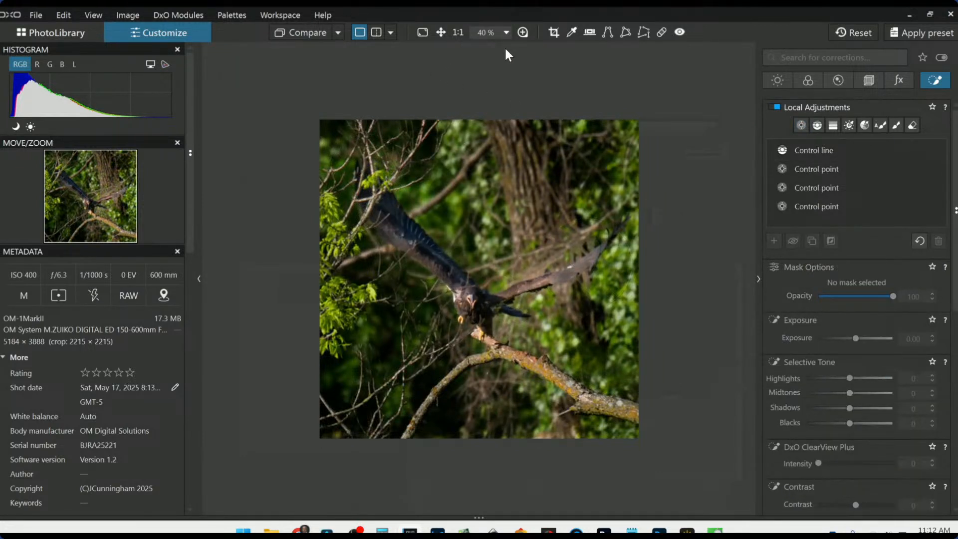
left_click(338, 32)
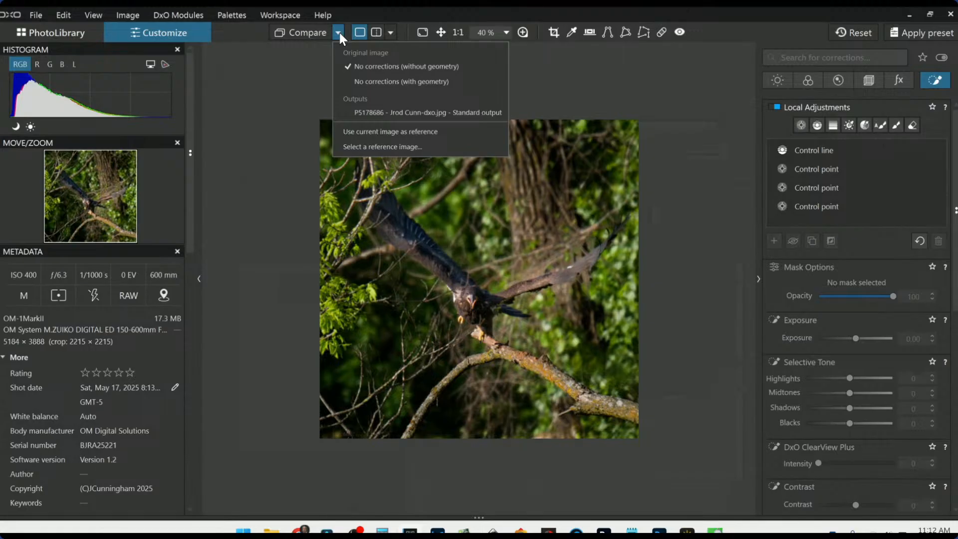
left_click(363, 114)
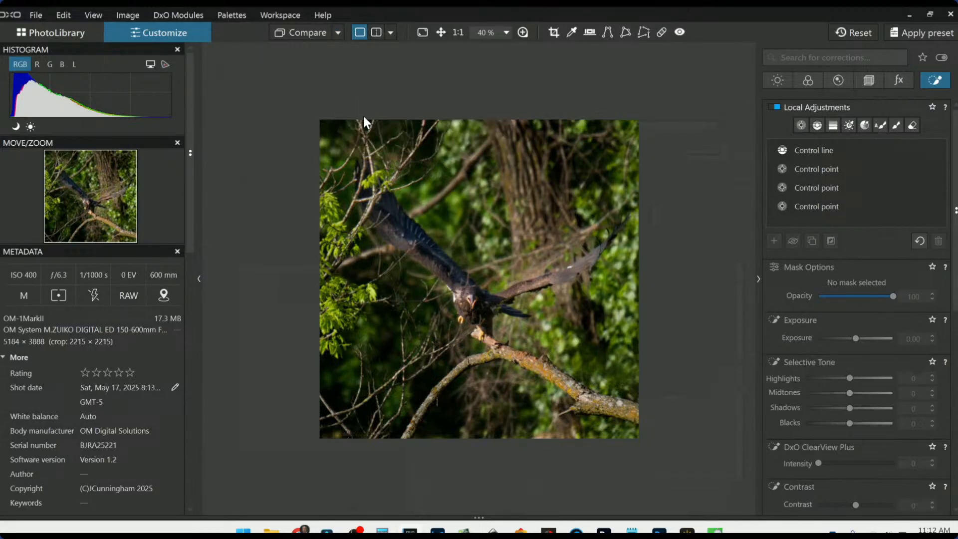
left_click(338, 31)
left_click(337, 31)
Step: Reset all corrections and compare the exported JPG with the uncorrected photo side by side left / right, with the palettes hidden
left_click(869, 31)
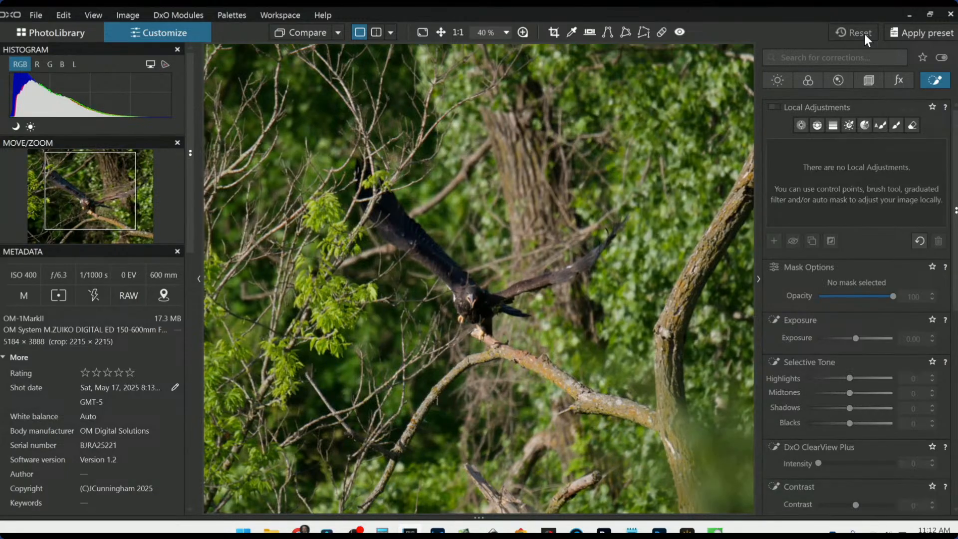
left_click(390, 32)
left_click(404, 51)
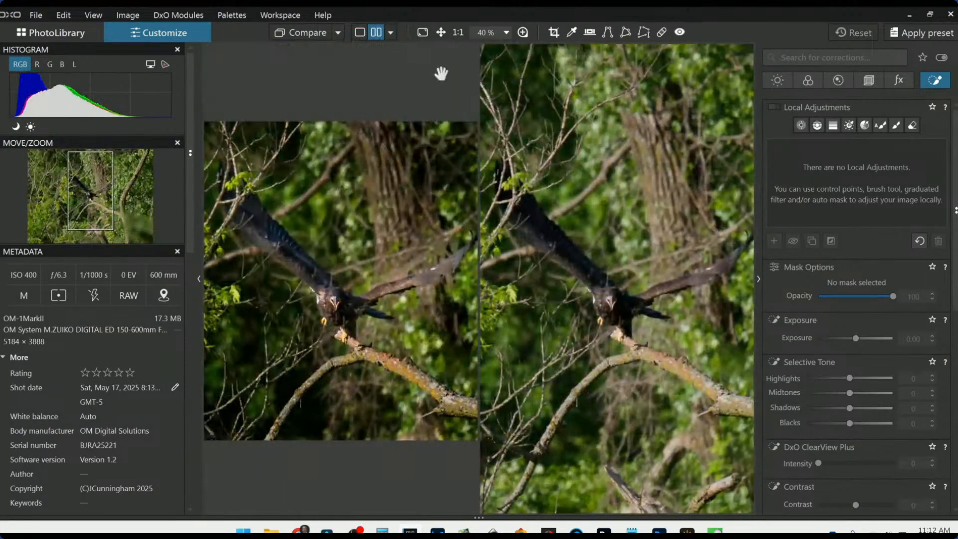
key("F9")
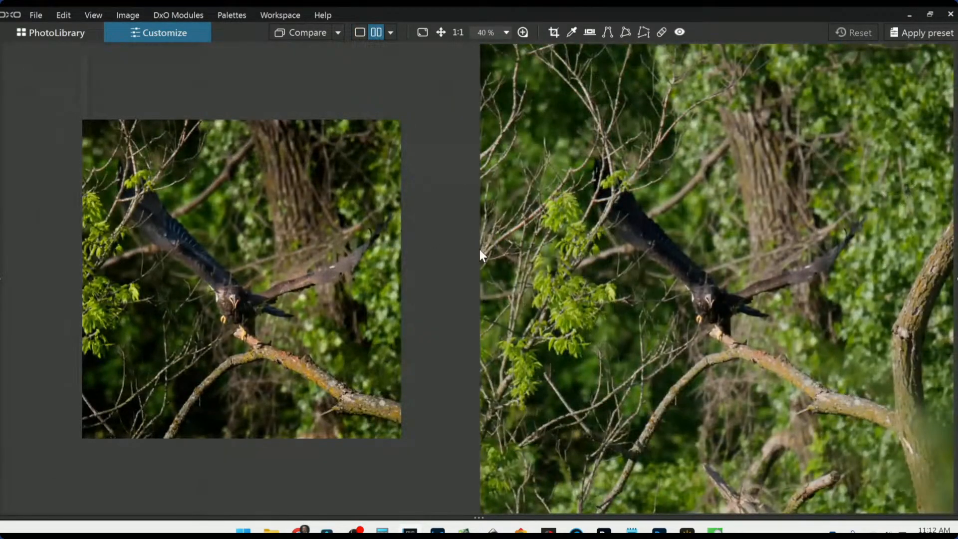
scroll(591, 294, "down", 3)
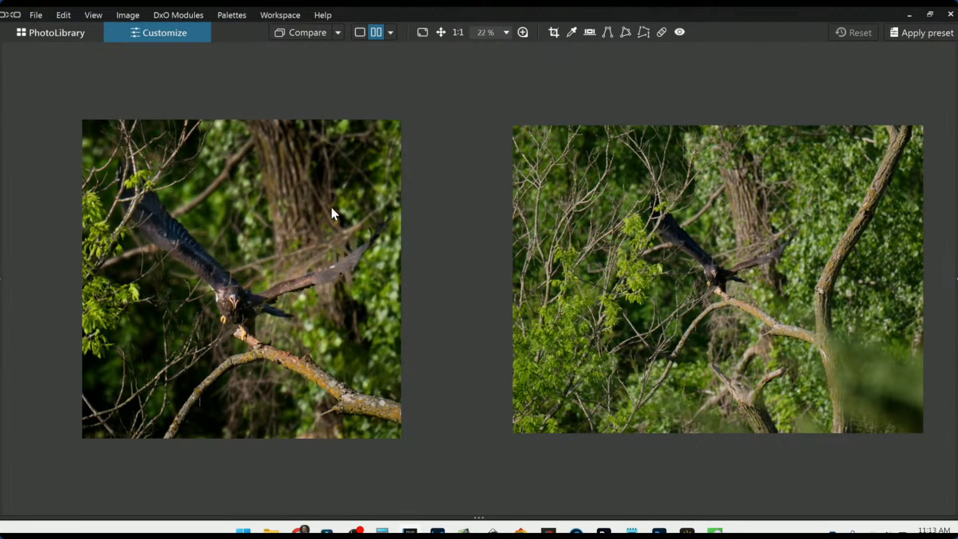
Step: Compare the exported JPG and the uncorrected photo in Split view left / right, moving the divider across the picture
left_click(390, 33)
left_click(407, 83)
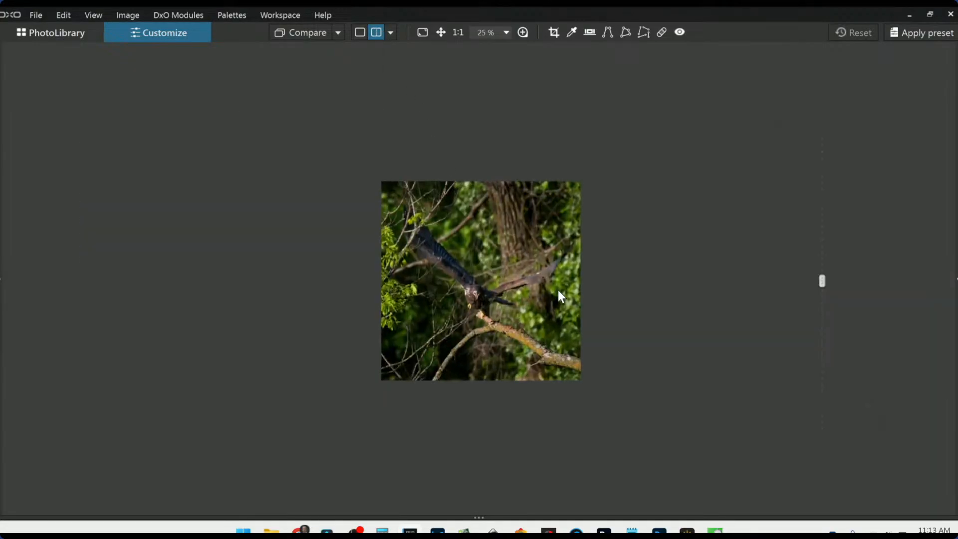
scroll(558, 289, "up", 5)
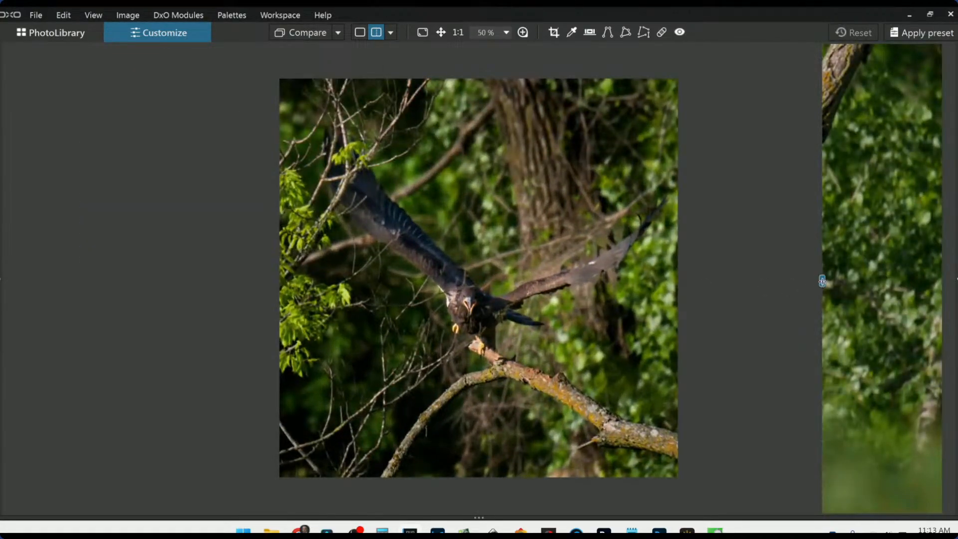
left_click_drag(822, 281, 868, 167)
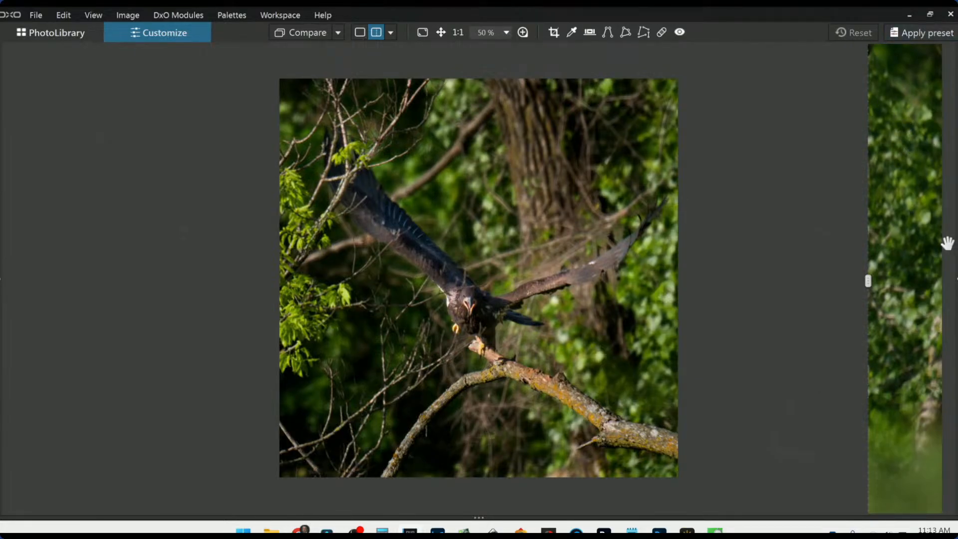
Step: Show the palettes again, return to the single-image view and undo the reset of the corrections
key("F9")
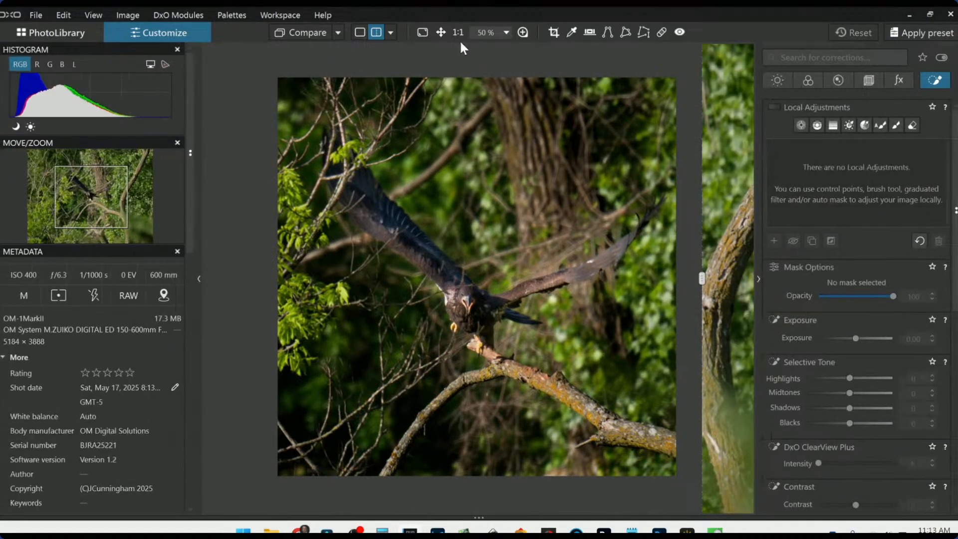
left_click(342, 33)
left_click(358, 31)
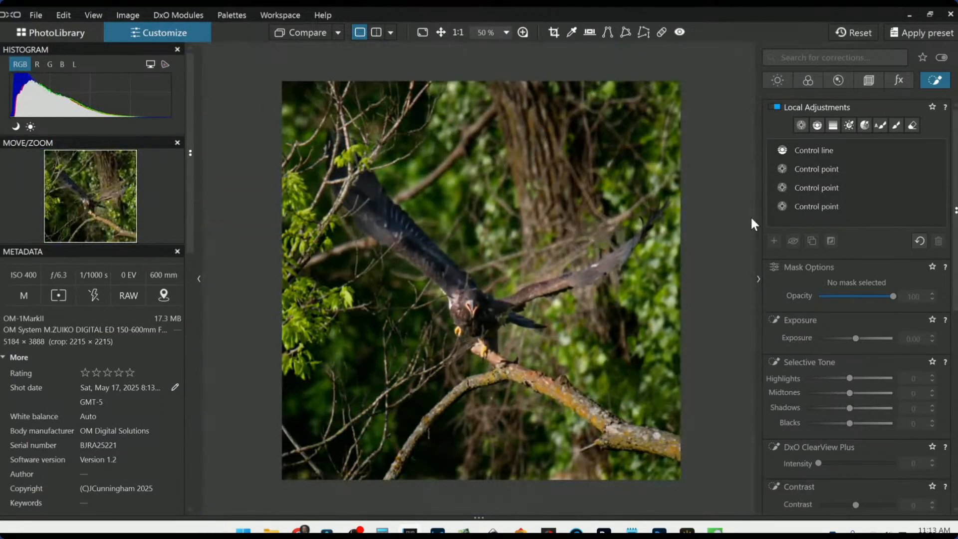
Step: Set the control line mask's Exposure to 1.37 and lower the Exposure of the bird's body control point mask
left_click(822, 149)
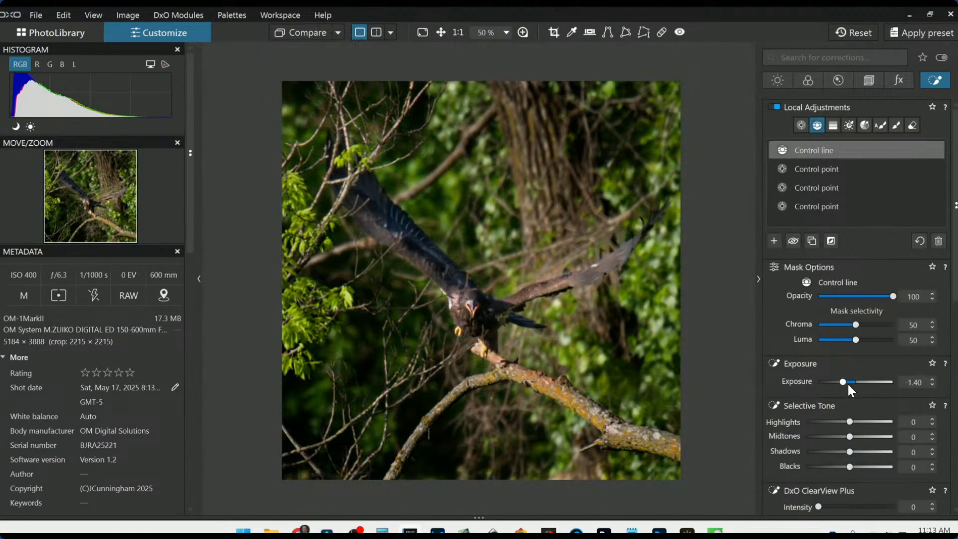
left_click_drag(846, 381, 869, 383)
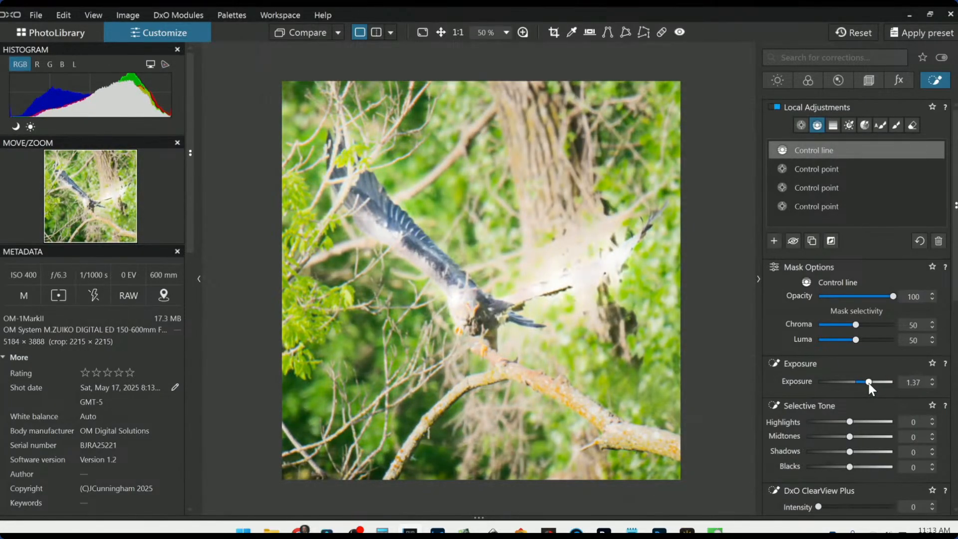
left_click(819, 169)
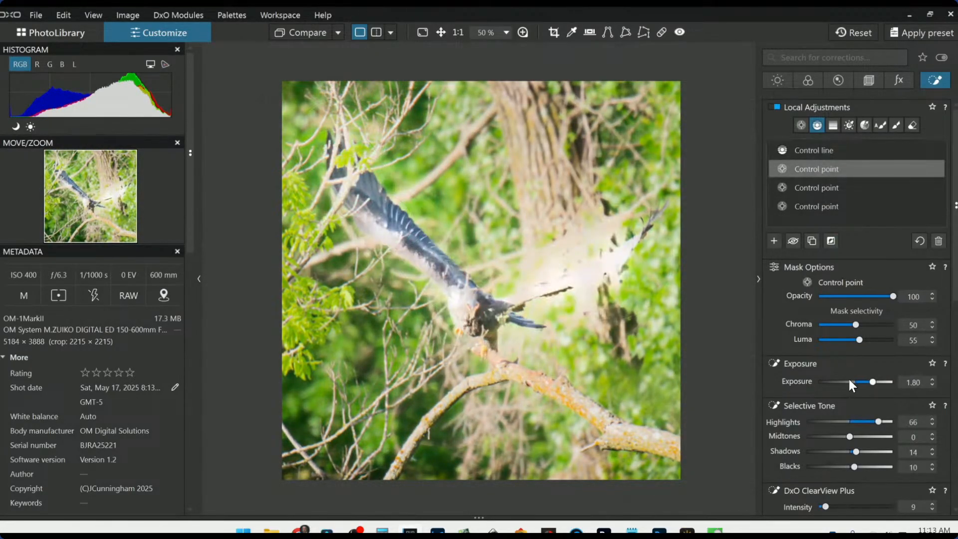
left_click_drag(848, 376, 841, 382)
Step: Set Exposure to -0.75 in the head control point mask and Highlights to -75 in the mask at the bird's feet
left_click(835, 189)
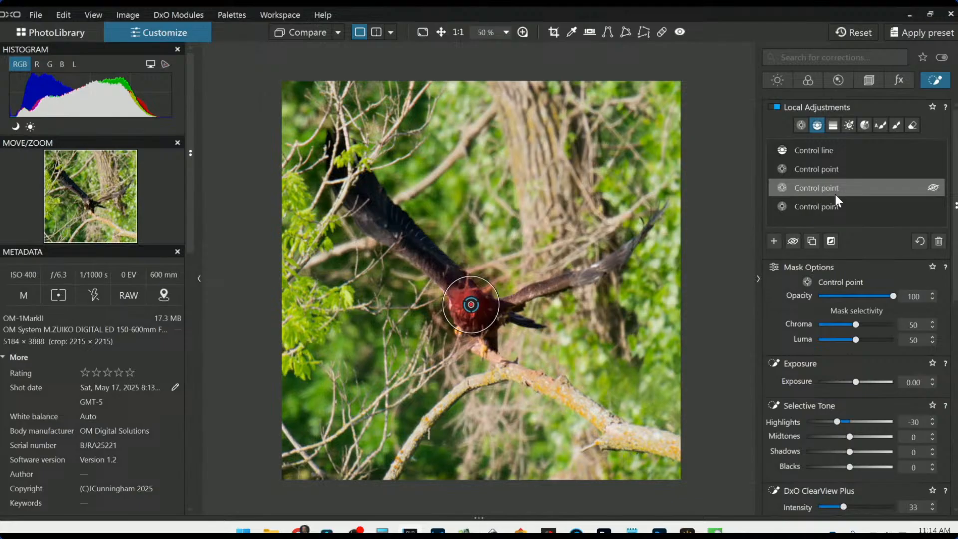
left_click(845, 381)
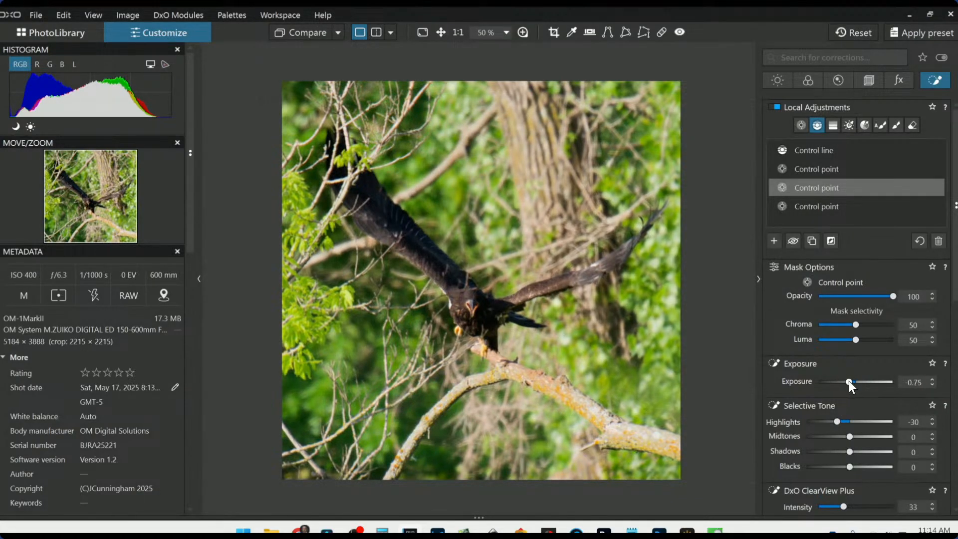
left_click(828, 207)
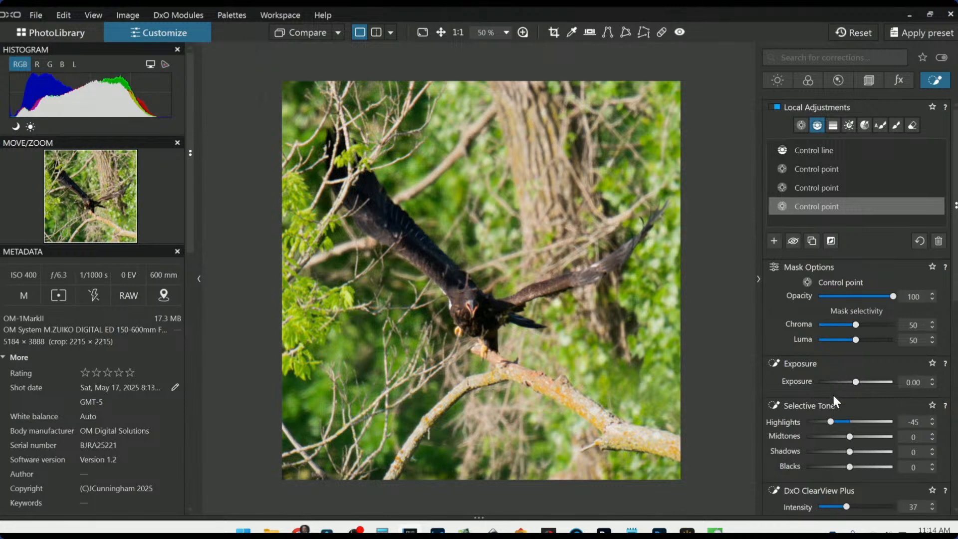
left_click_drag(828, 420, 818, 420)
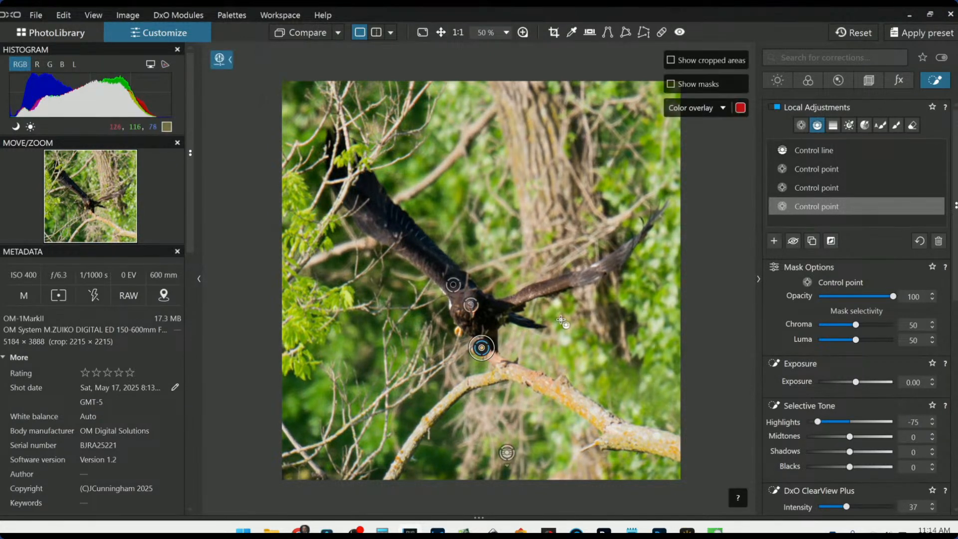
Step: Set the control line mask's Highlights to -27 and its Exposure to 1.14, and deselect the mask
left_click(834, 151)
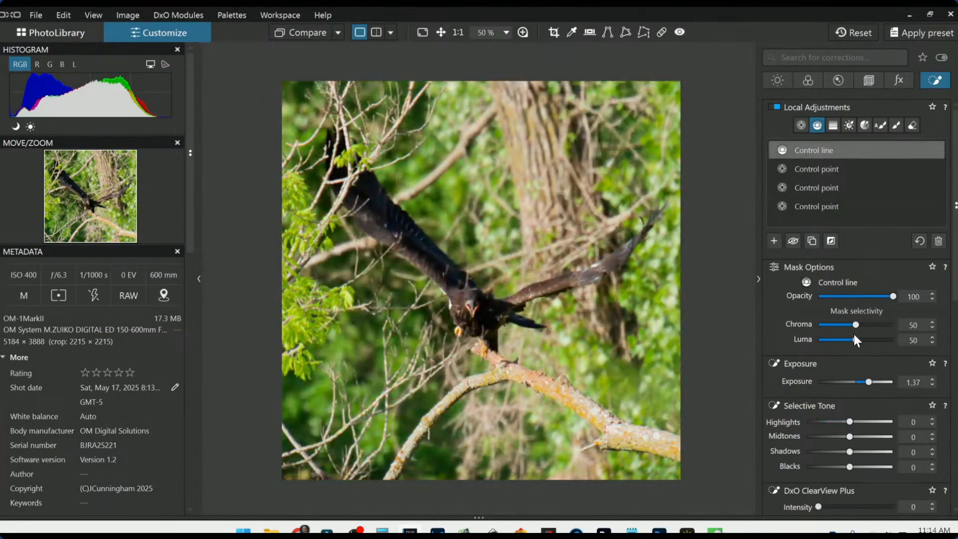
left_click_drag(867, 382, 869, 382)
left_click_drag(841, 419, 838, 421)
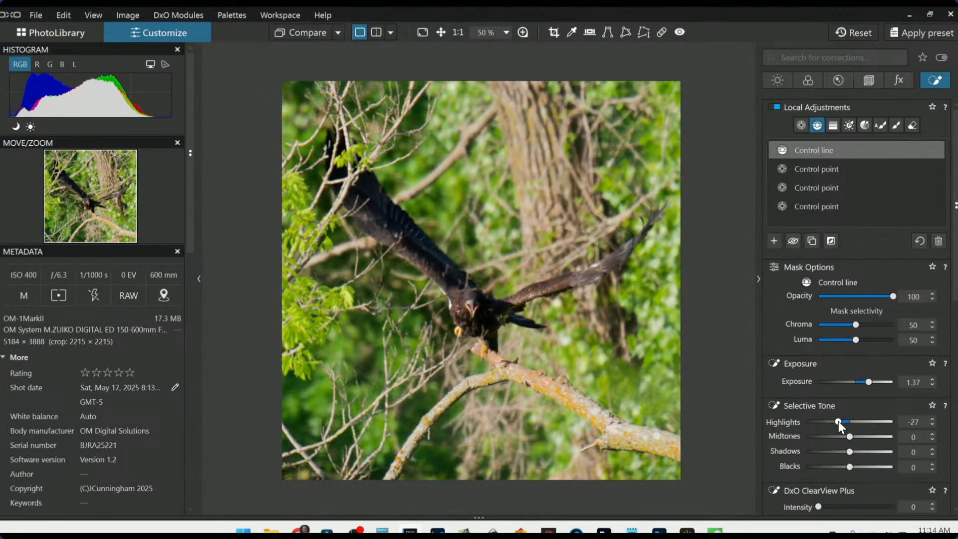
left_click_drag(870, 382, 866, 381)
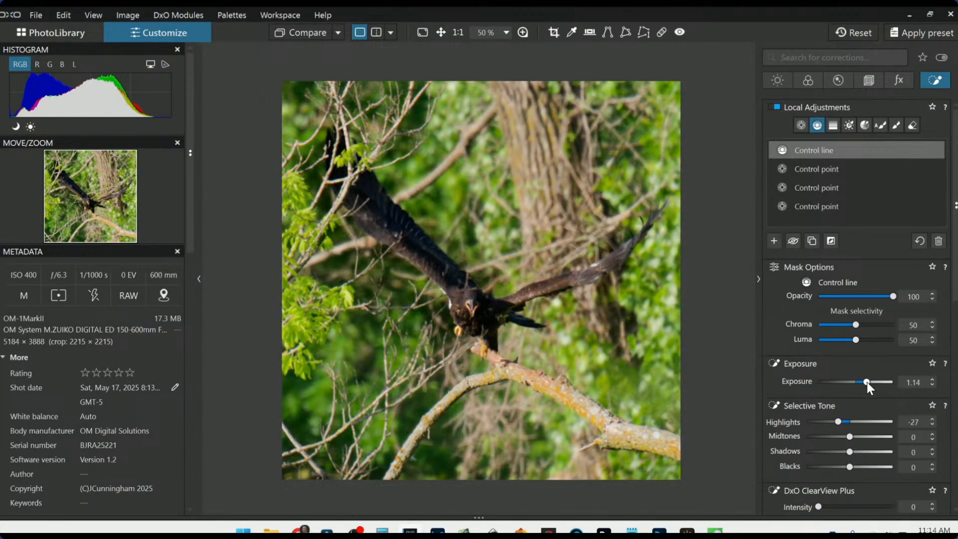
scroll(659, 376, "down", 1)
scroll(658, 376, "down", 1)
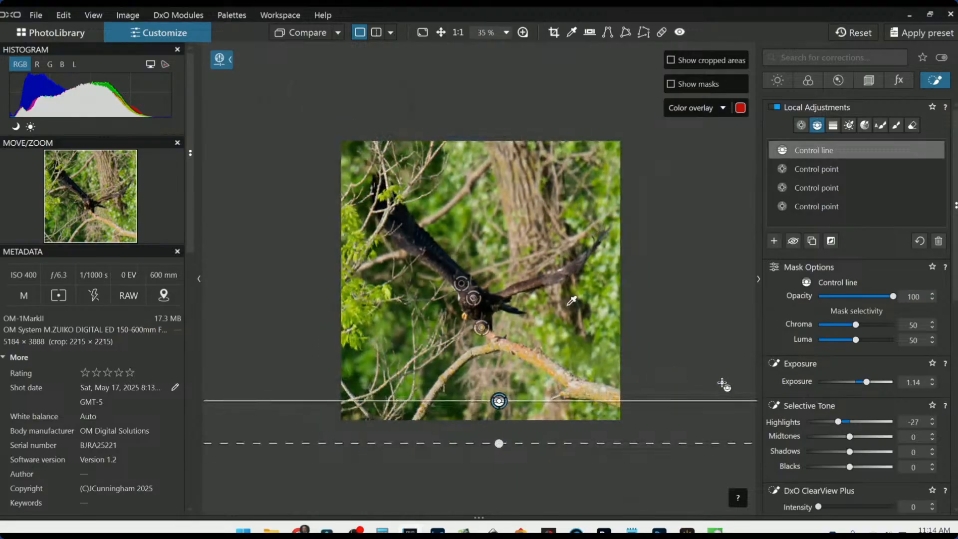
key("Escape")
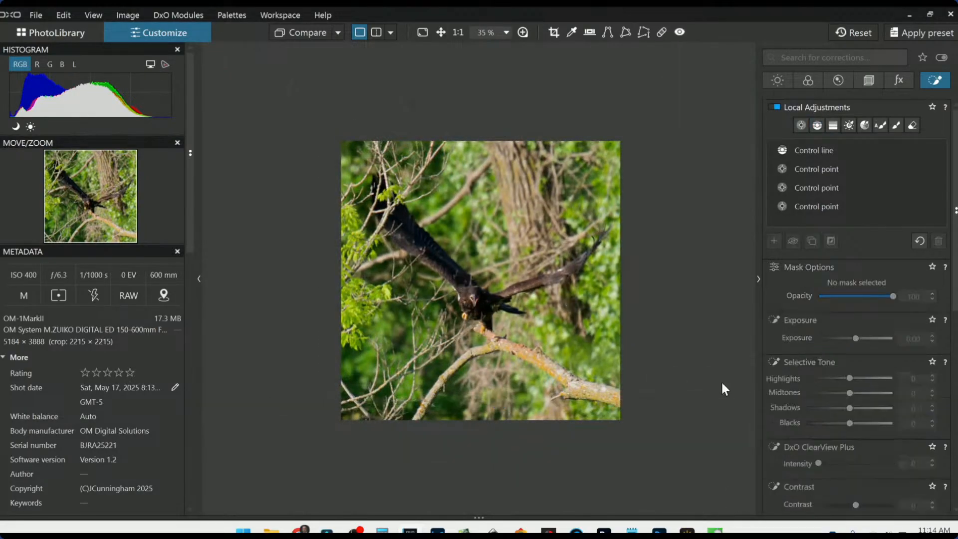
Step: Export the edited photo to disk, overwriting the existing JPG
right_click(611, 336)
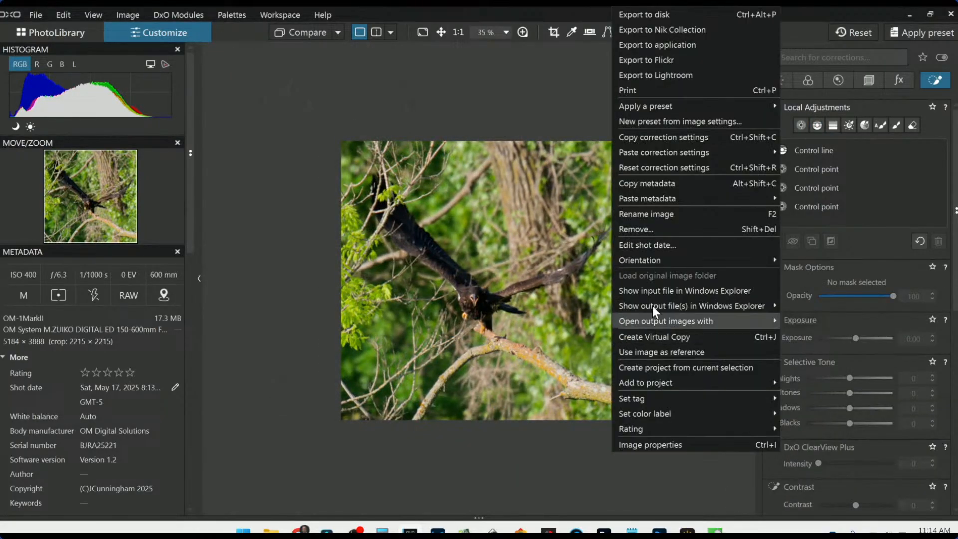
left_click(673, 12)
key("Return")
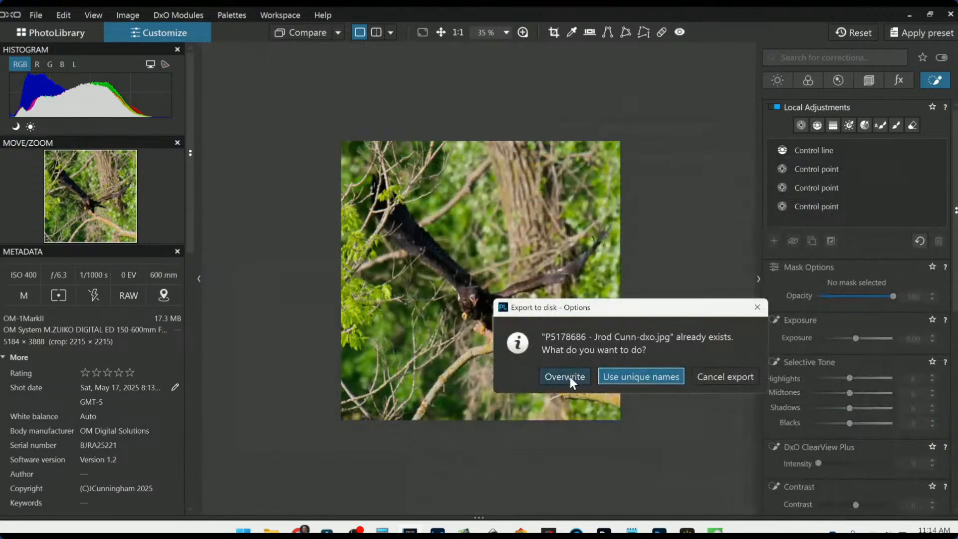
left_click(570, 380)
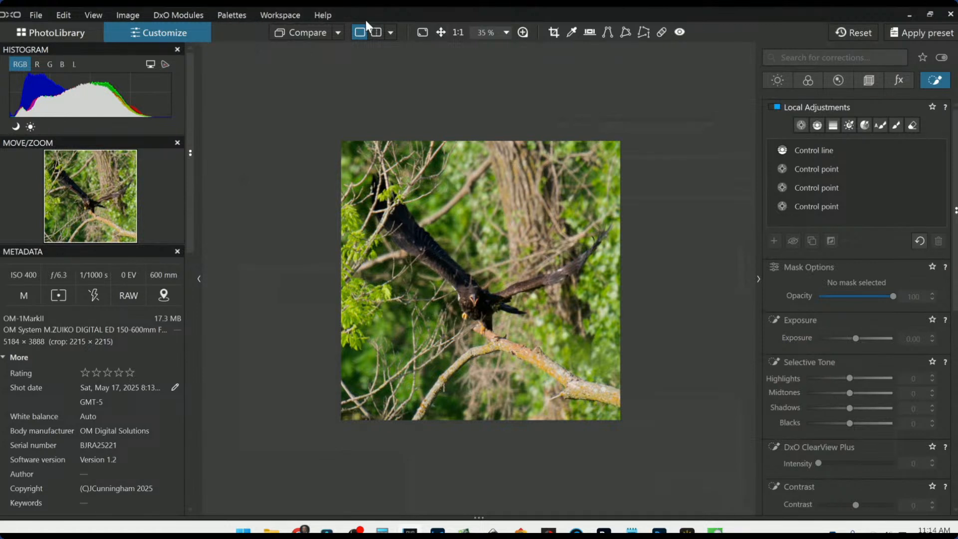
Step: Choose the newly re-exported JPG output as the comparison reference
left_click(392, 32)
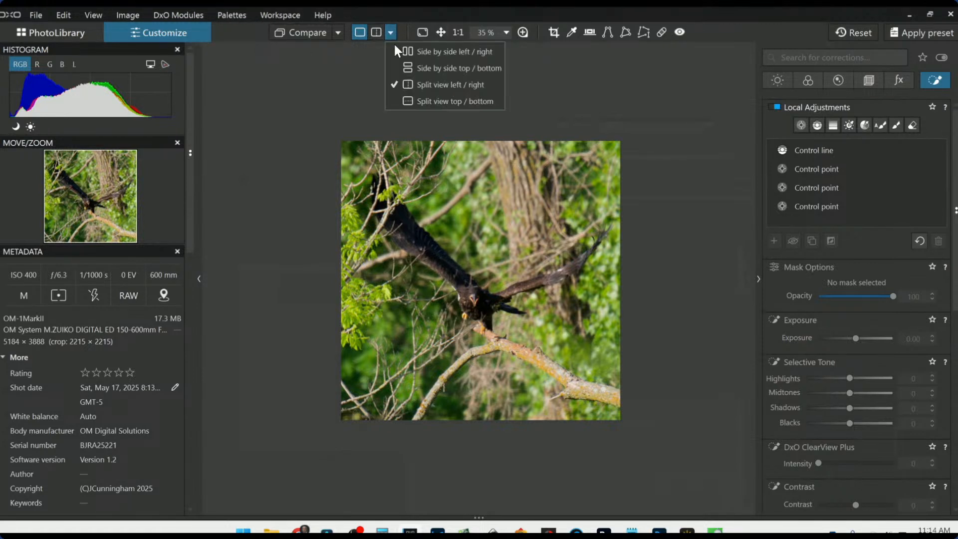
left_click(338, 32)
left_click(340, 32)
left_click(354, 105)
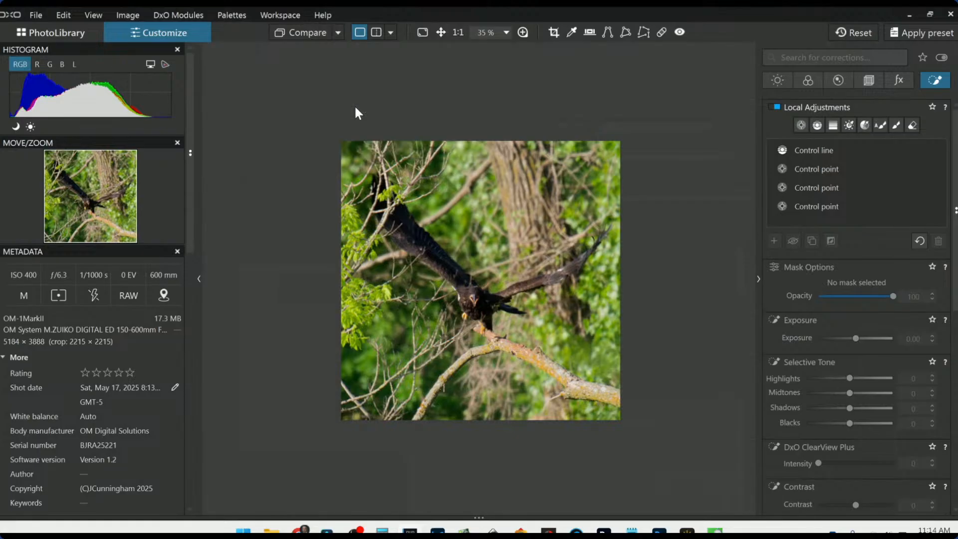
Step: Reset all corrections and compare the re-exported JPG with the uncorrected photo in split view, moving the divider across with palettes hidden
left_click(860, 38)
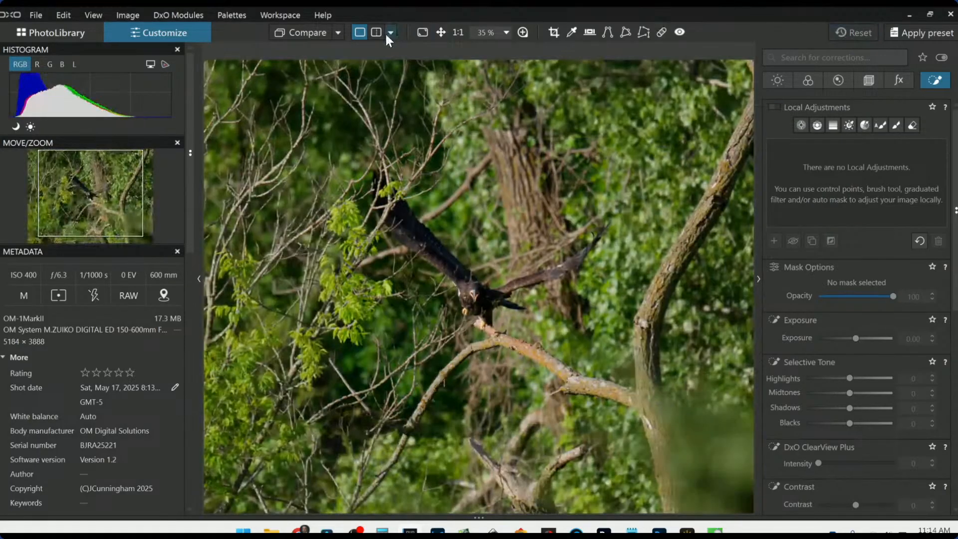
left_click(377, 34)
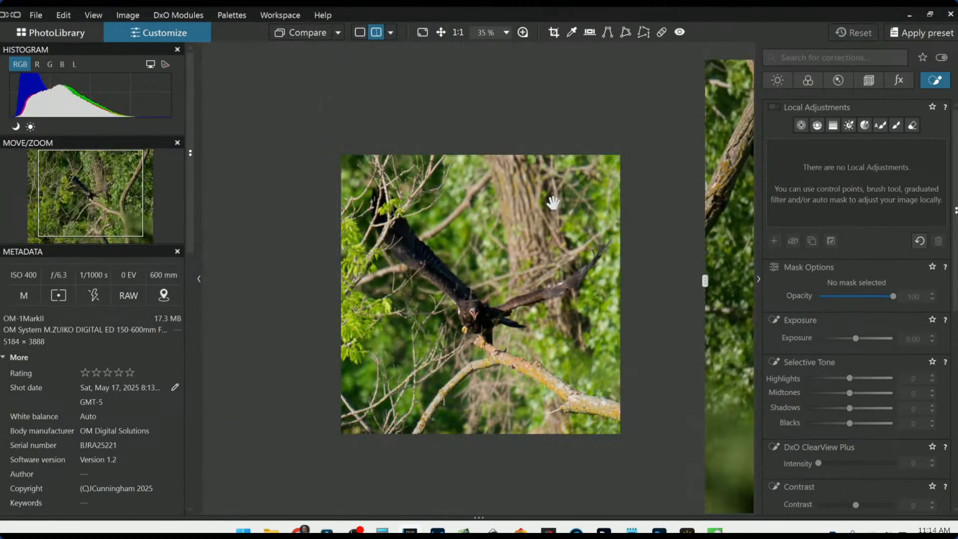
key("F9")
scroll(590, 257, "up", 2)
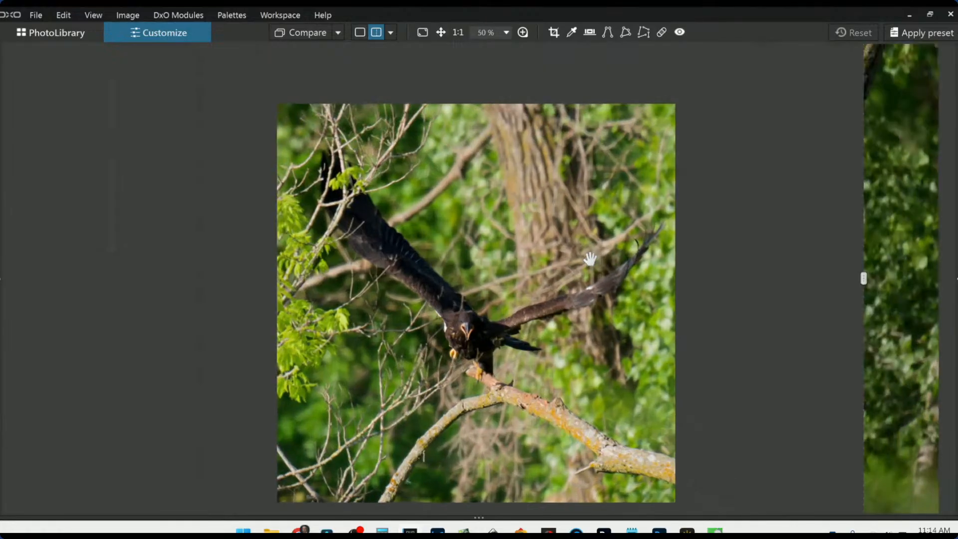
left_click_drag(863, 258, 602, 264)
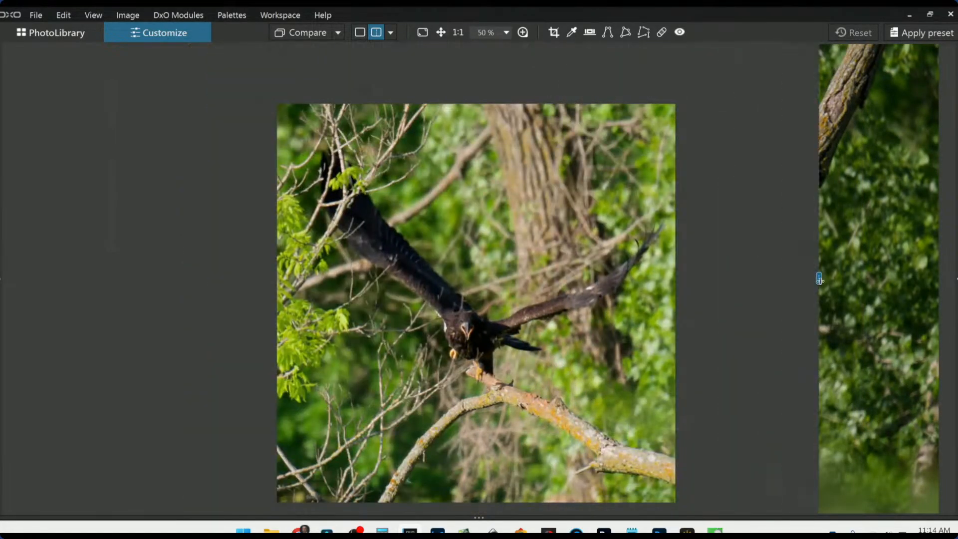
left_click_drag(820, 278, 95, 228)
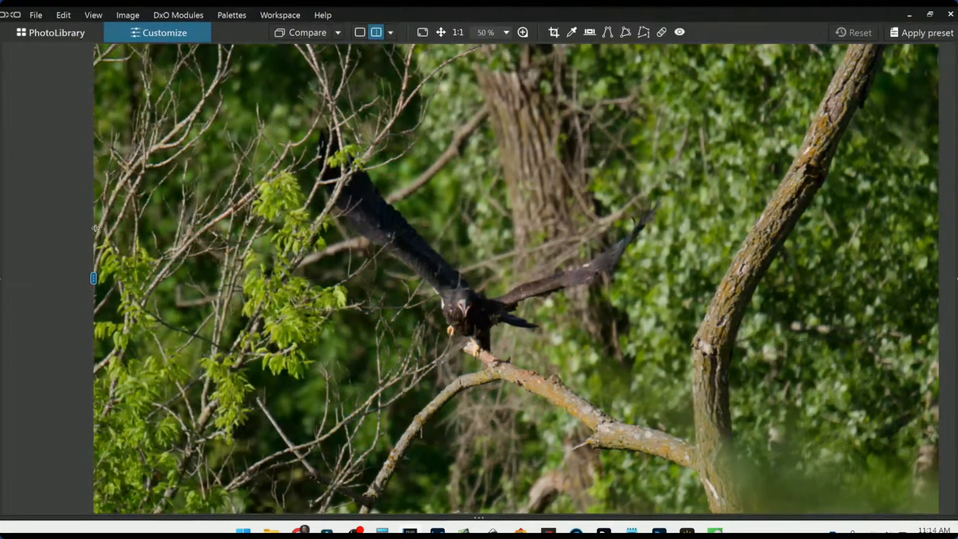
scroll(394, 247, "down", 2)
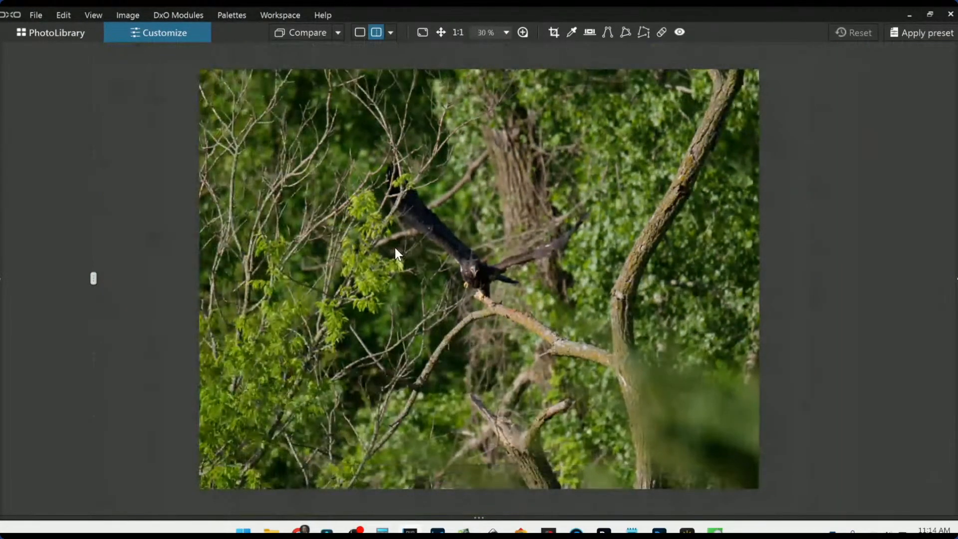
Step: Finish the split comparison by moving the divider, and return to the single-image view with the correction palettes shown
mouse_move(95, 278)
left_mouse_down()
mouse_move(909, 282)
mouse_move(98, 279)
left_mouse_up()
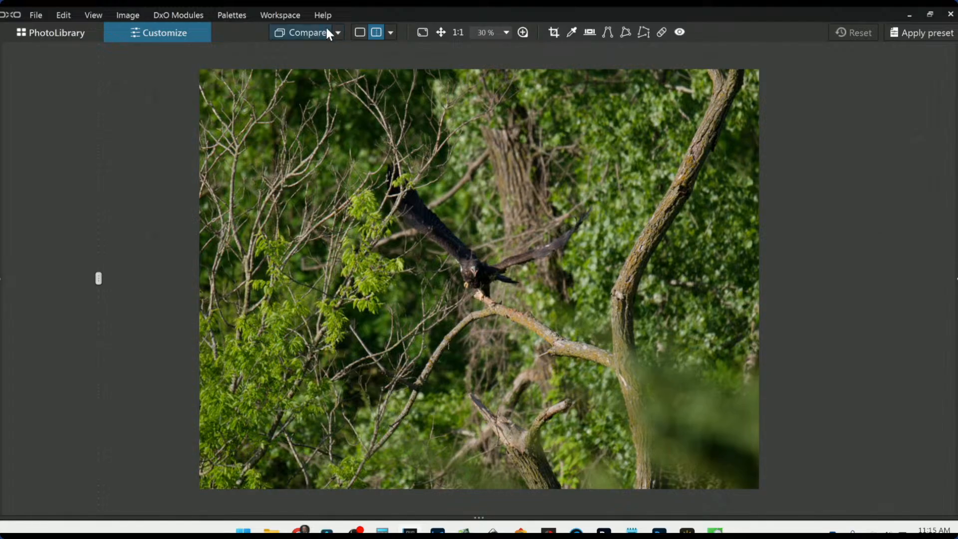
left_click(360, 31)
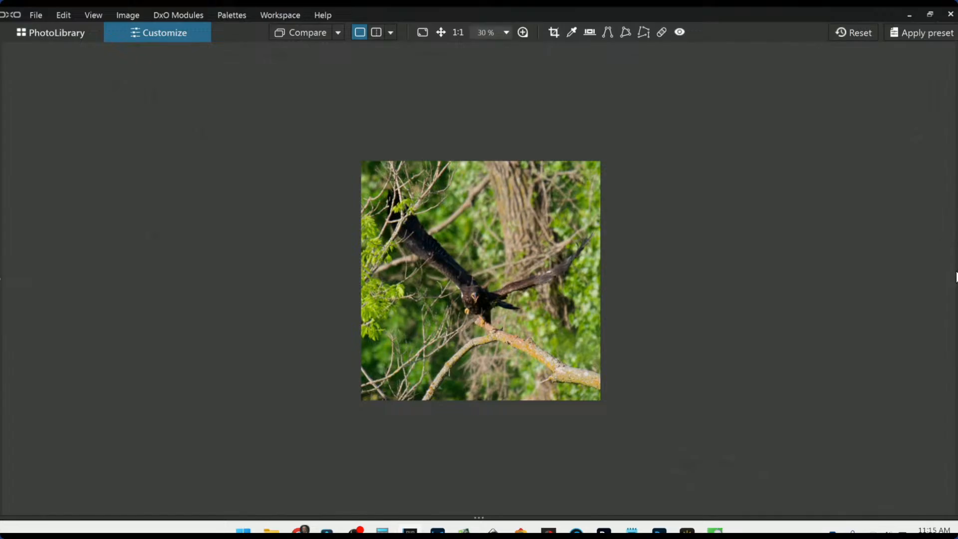
left_click(955, 278)
Step: Set the crop aspect ratio to 4 × 3 and recrop the photo to include the flying bird and the curved trunk
left_click(862, 84)
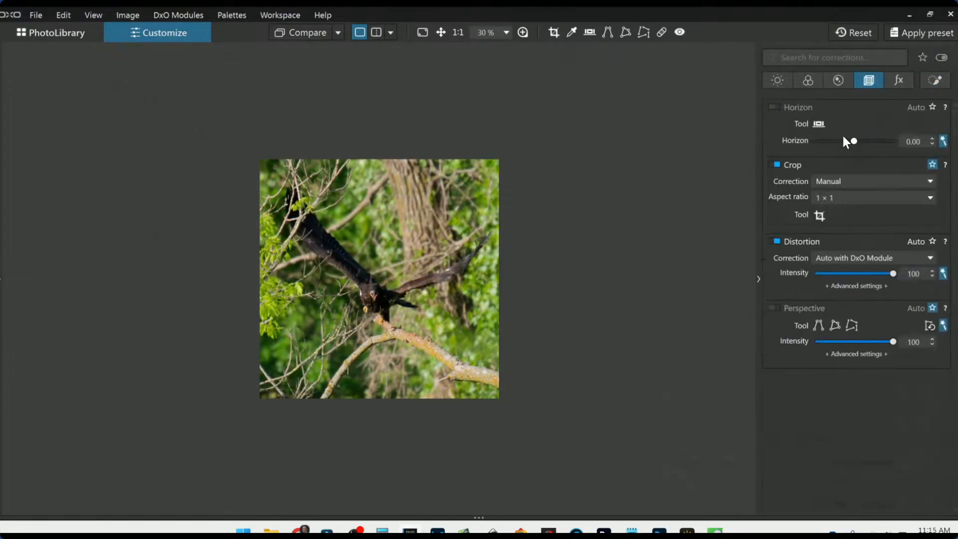
left_click(826, 197)
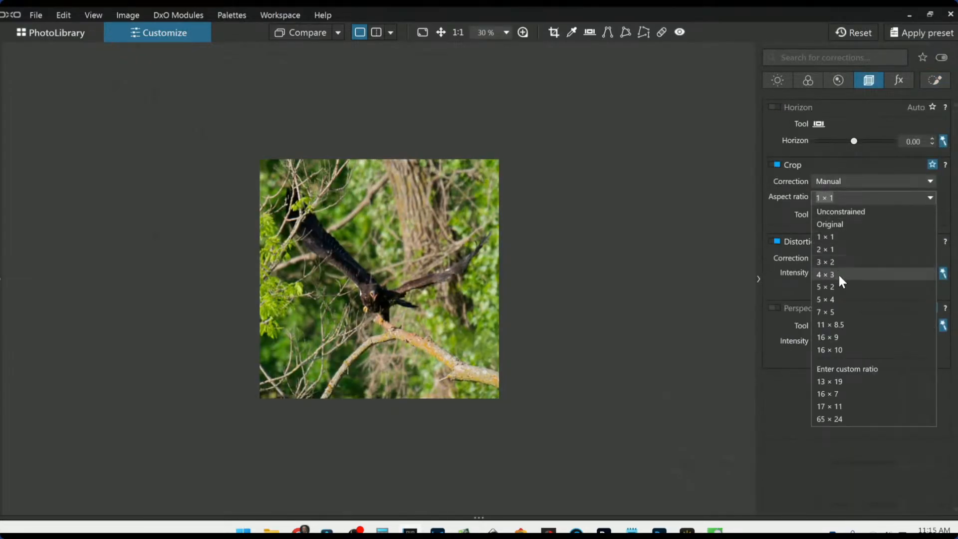
left_click(838, 275)
left_click(820, 221)
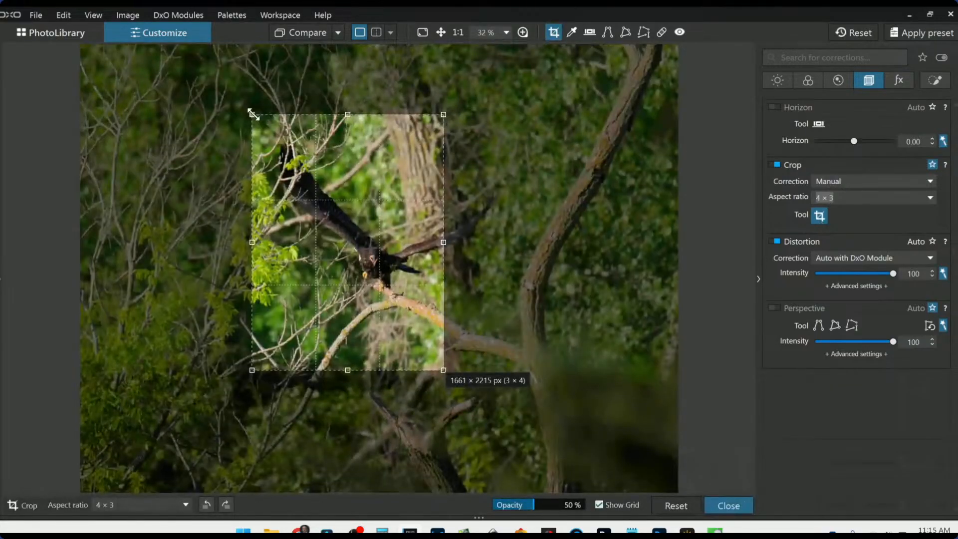
left_click_drag(254, 115, 581, 261)
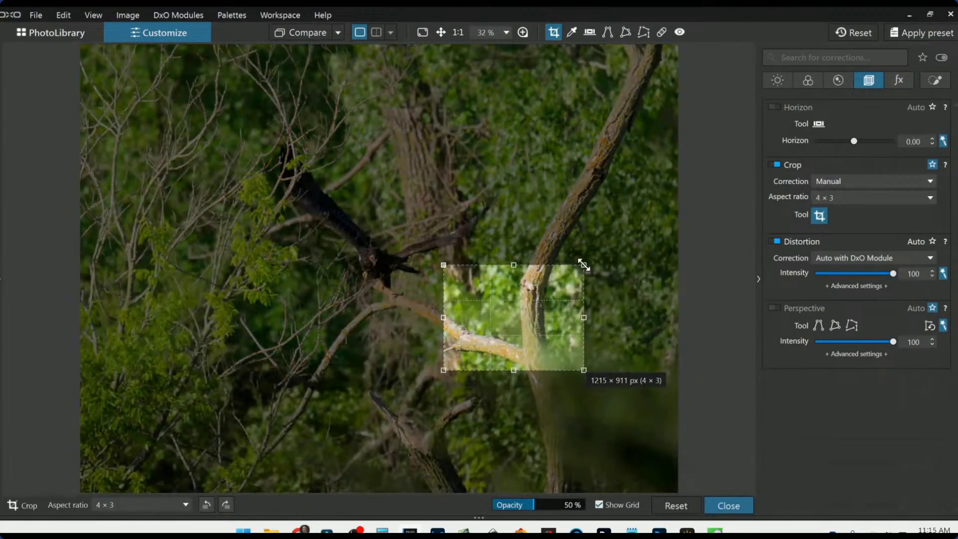
left_click_drag(442, 269, 250, 121)
left_click_drag(583, 249, 670, 242)
left_click_drag(591, 267, 592, 246)
key("Return")
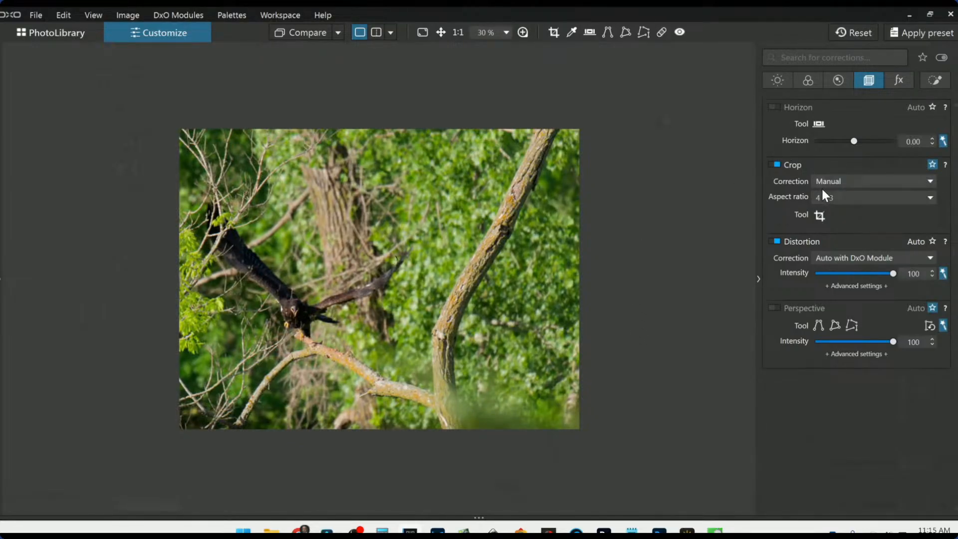
Step: Tighten the 4 × 3 crop to about 3420 × 2565 px, ending just past the curved trunk
left_click(819, 215)
left_click_drag(677, 228, 643, 229)
key("Return")
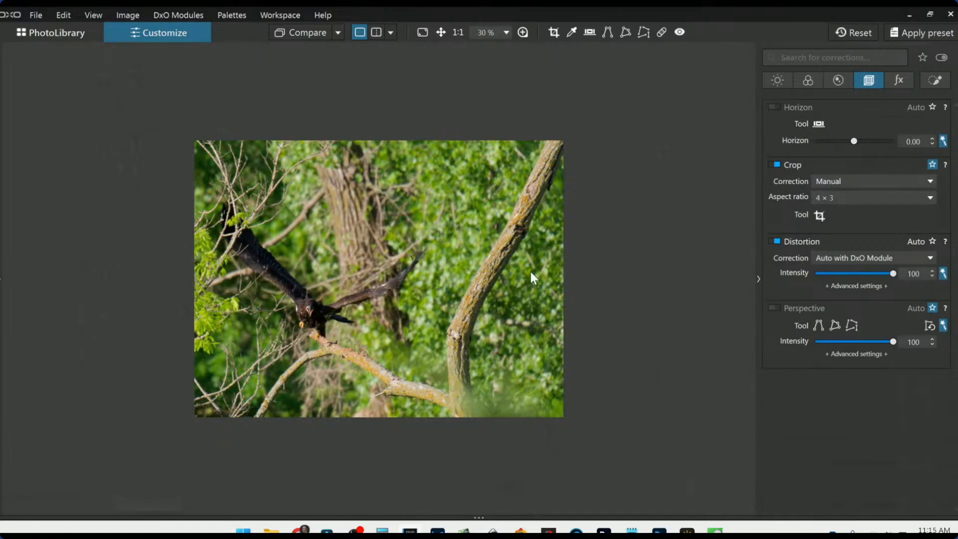
scroll(520, 269, "up", 1)
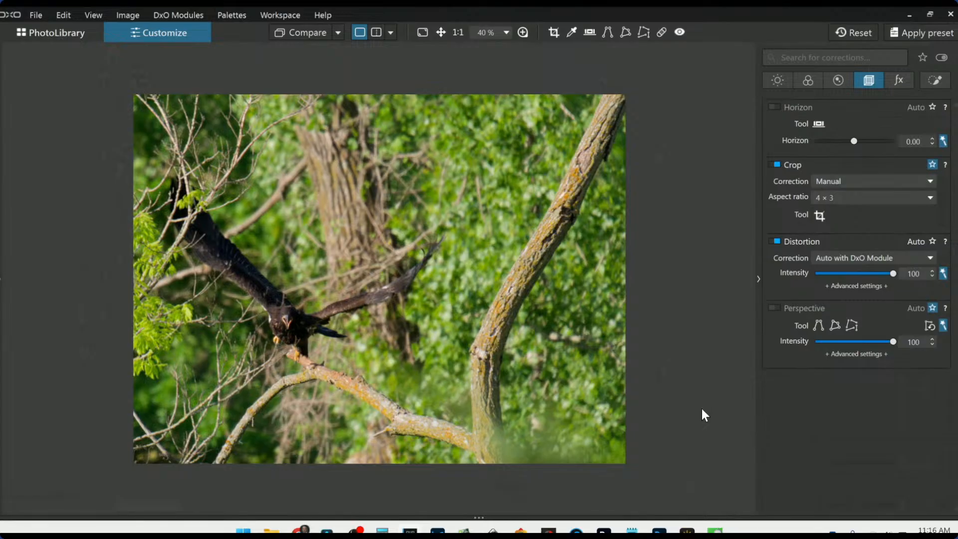
scroll(510, 353, "up", 1)
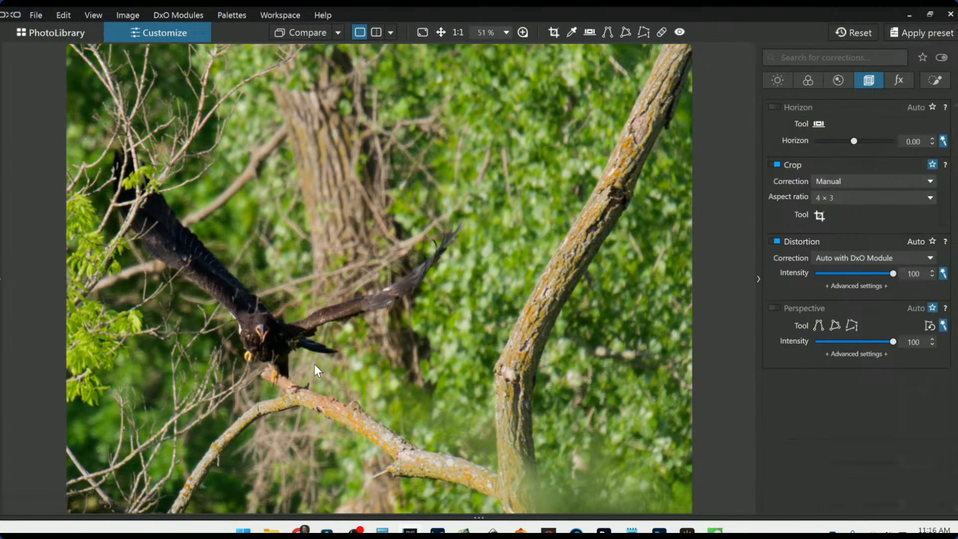
Step: Open the perched blackbird RAW photo from the library for editing and apply the first general purpose default preset
left_click(46, 33)
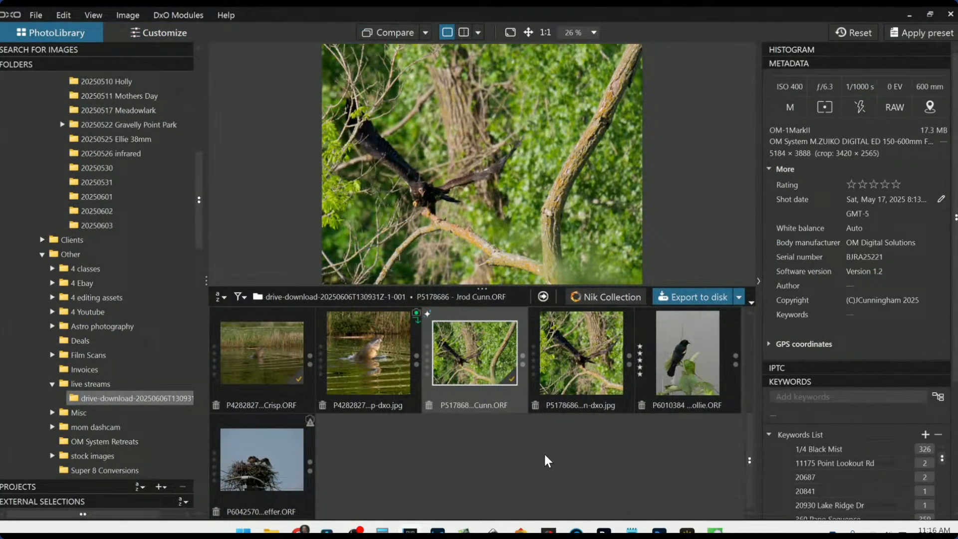
double_click(717, 391)
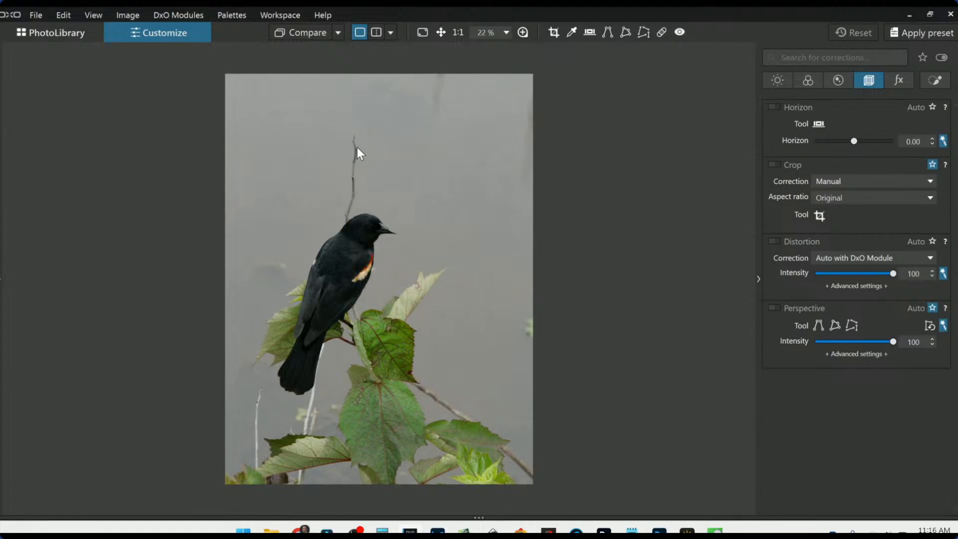
scroll(399, 216, "up", 1)
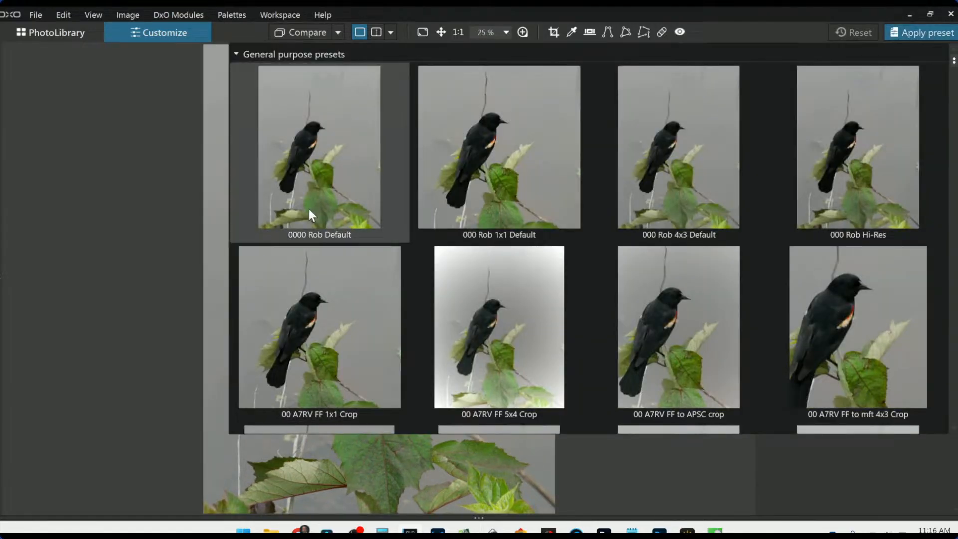
left_click(308, 207)
scroll(427, 402, "down", 1)
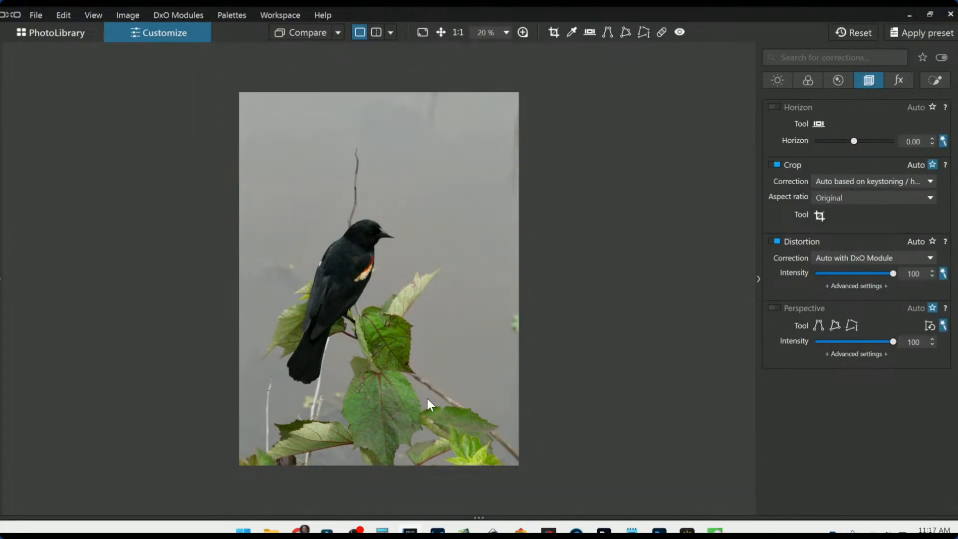
Step: Crop the blackbird photo to about 3741 × 4988 px in its original ratio, shifted up to trim the bottom leaves
left_click(819, 216)
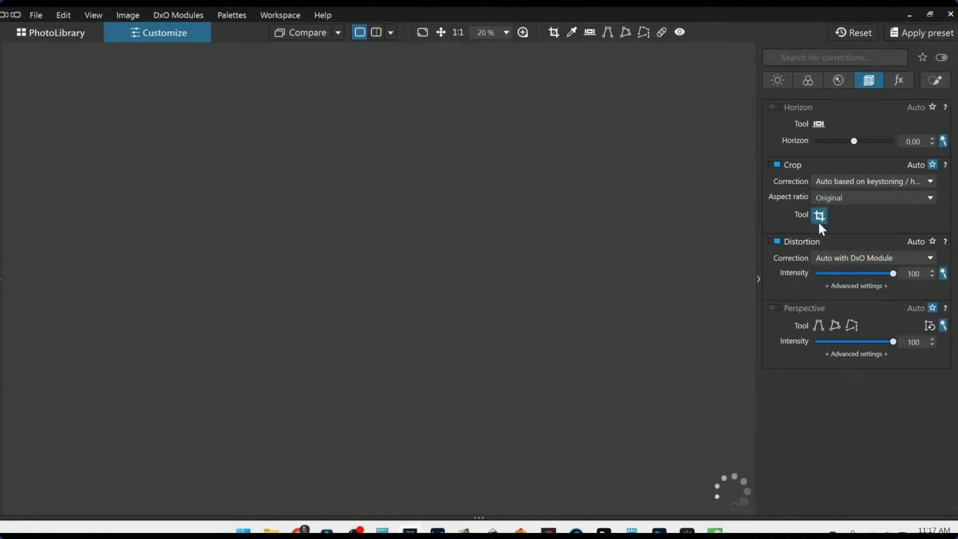
left_click_drag(544, 46, 533, 61)
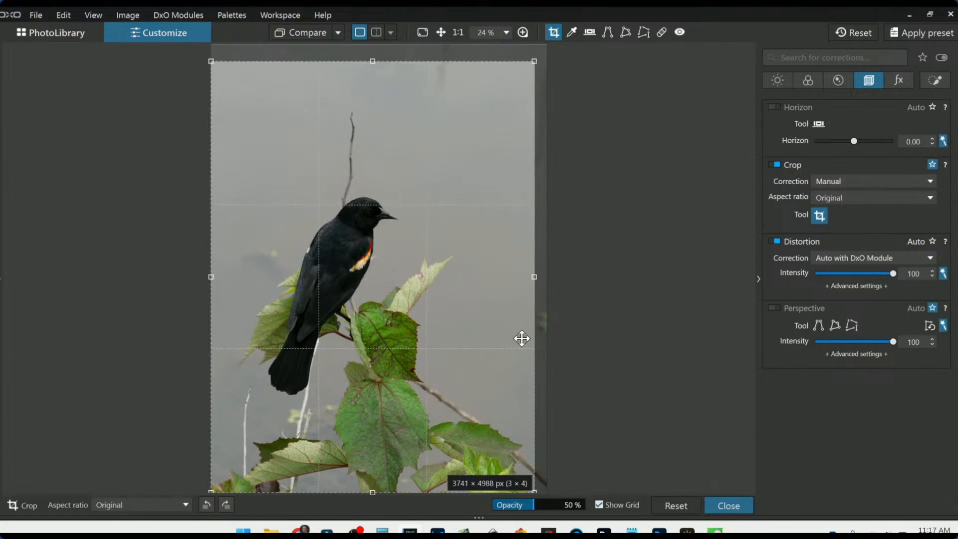
left_click_drag(488, 361, 476, 345)
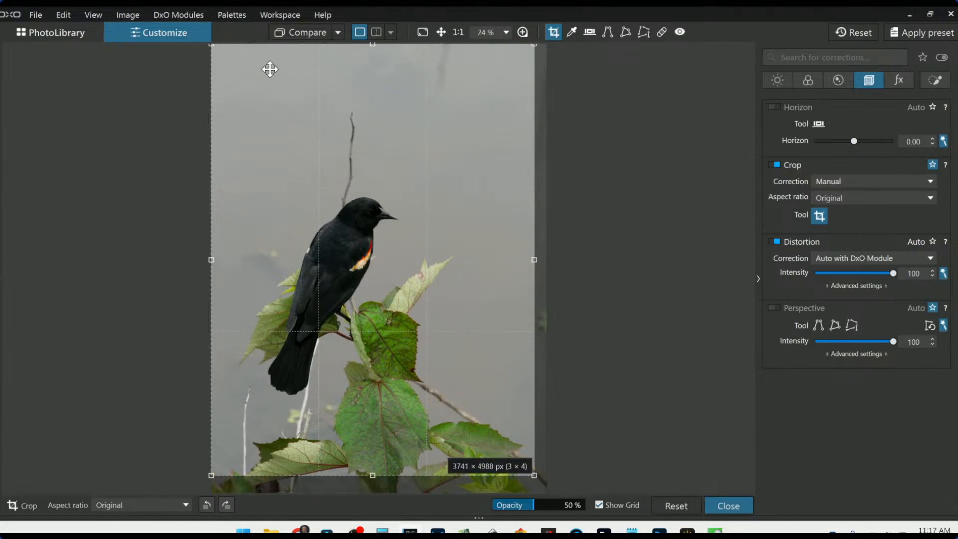
double_click(296, 127)
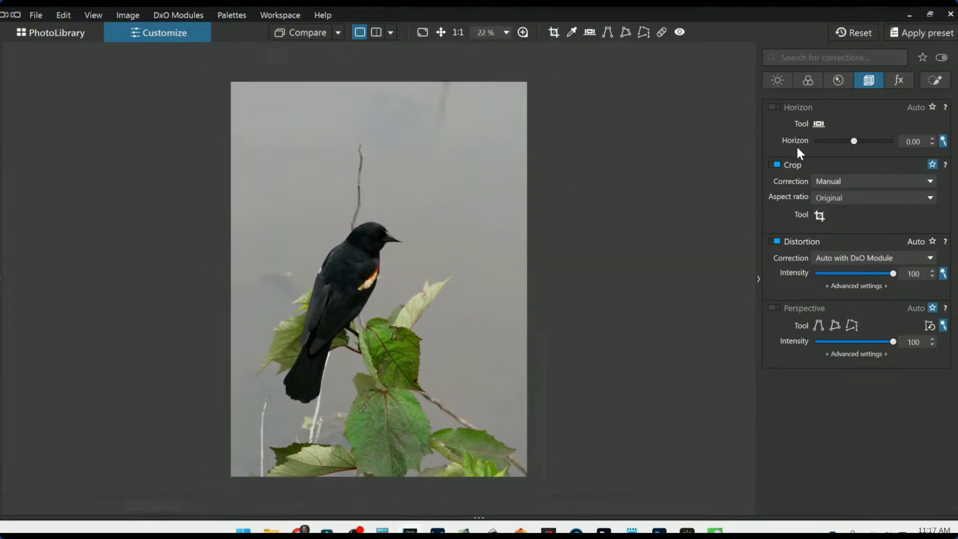
Step: Tighten the crop from its lower-left corner to about 3573 × 4763 px
left_click(822, 221)
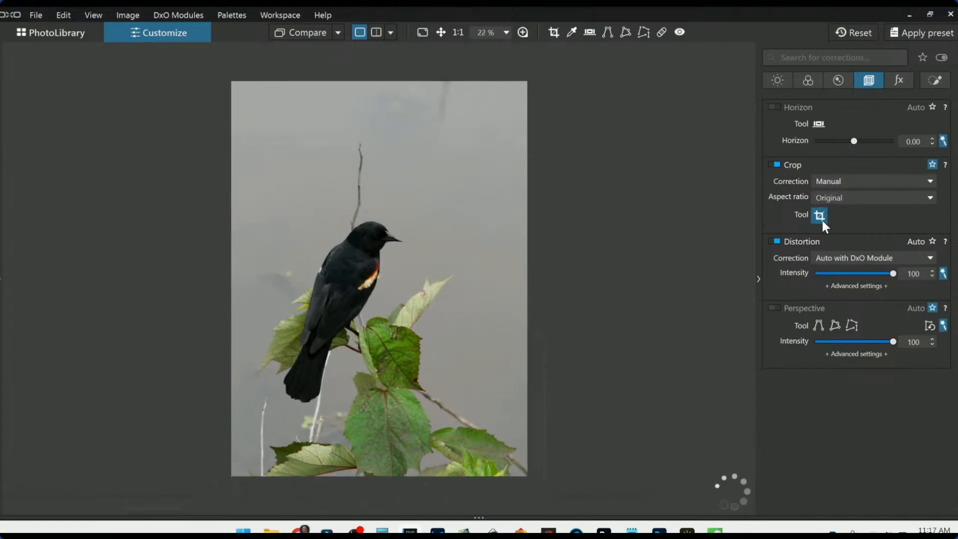
left_click_drag(212, 468, 227, 450)
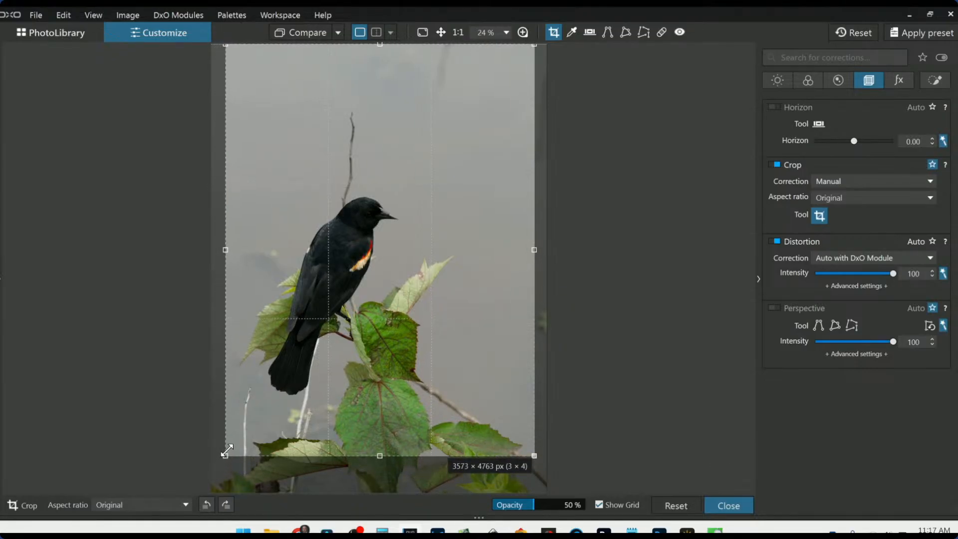
key("Return")
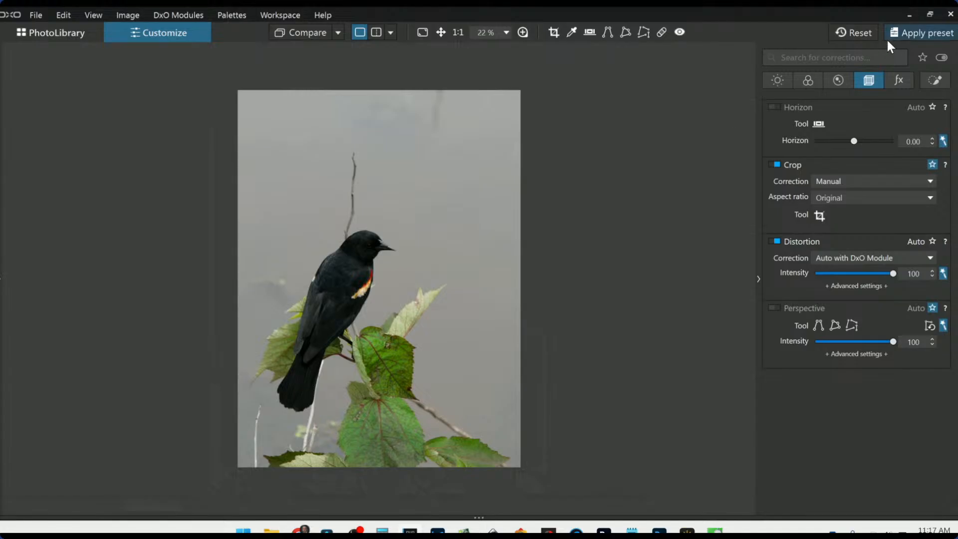
Step: Add a control point local adjustment on the blackbird's eye, with a small radius covering only the head
left_click(840, 78)
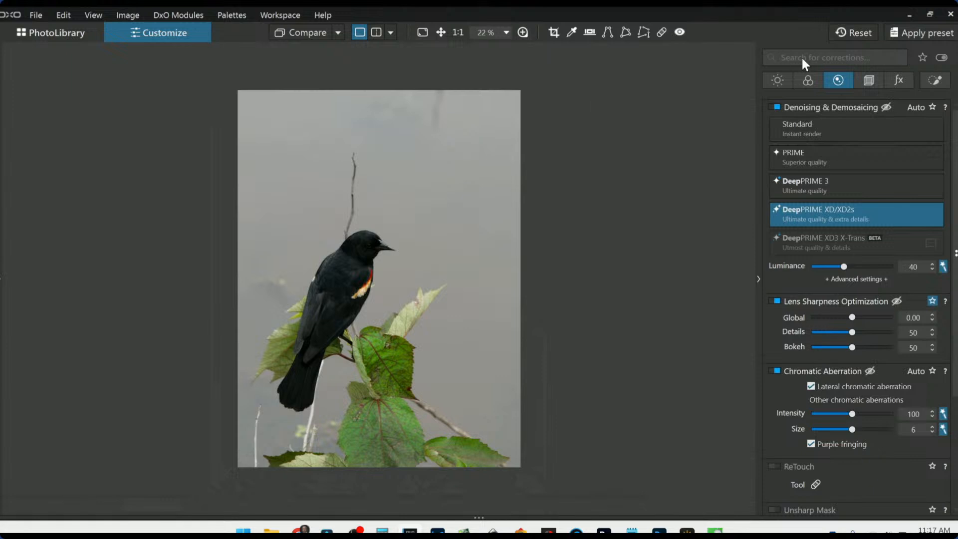
left_click(934, 82)
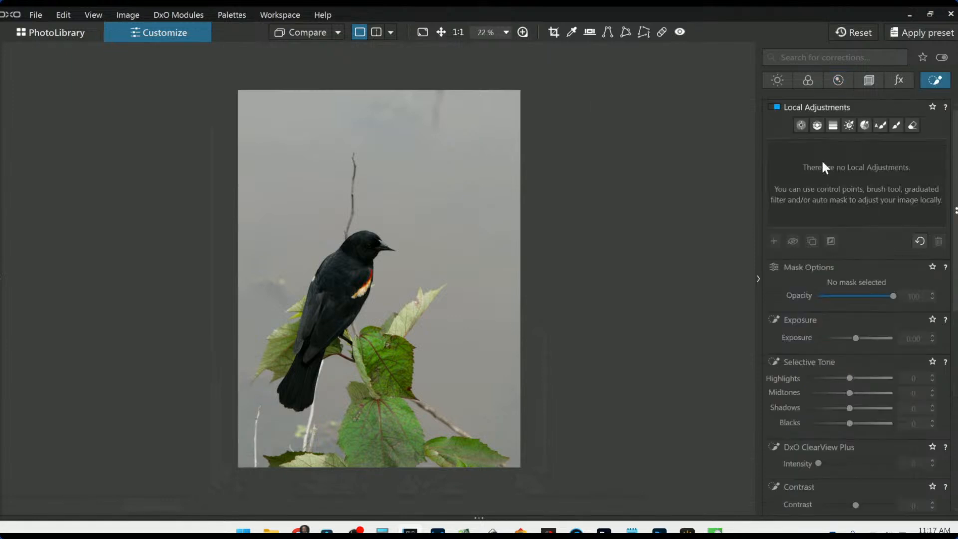
left_click(803, 125)
scroll(384, 283, "up", 3)
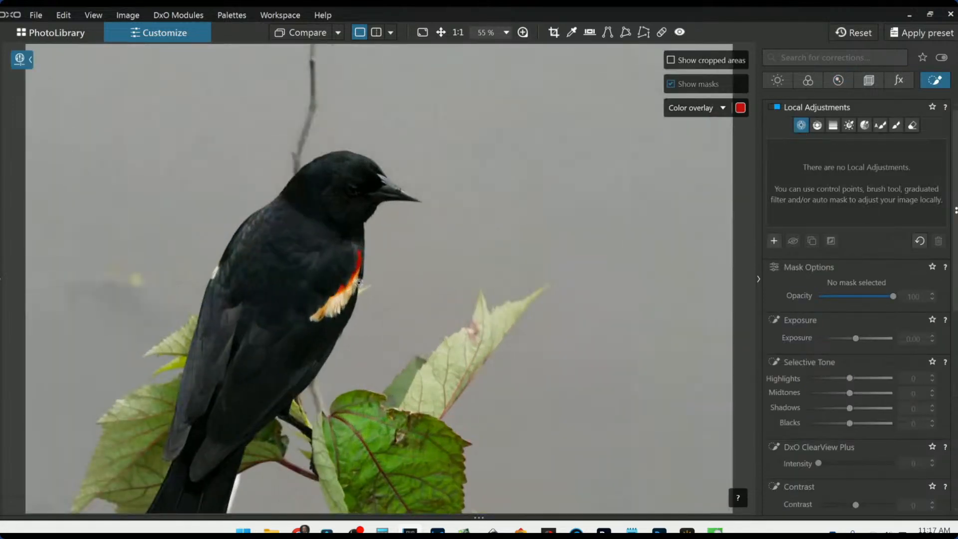
left_click(354, 191)
left_click_drag(390, 162, 376, 173)
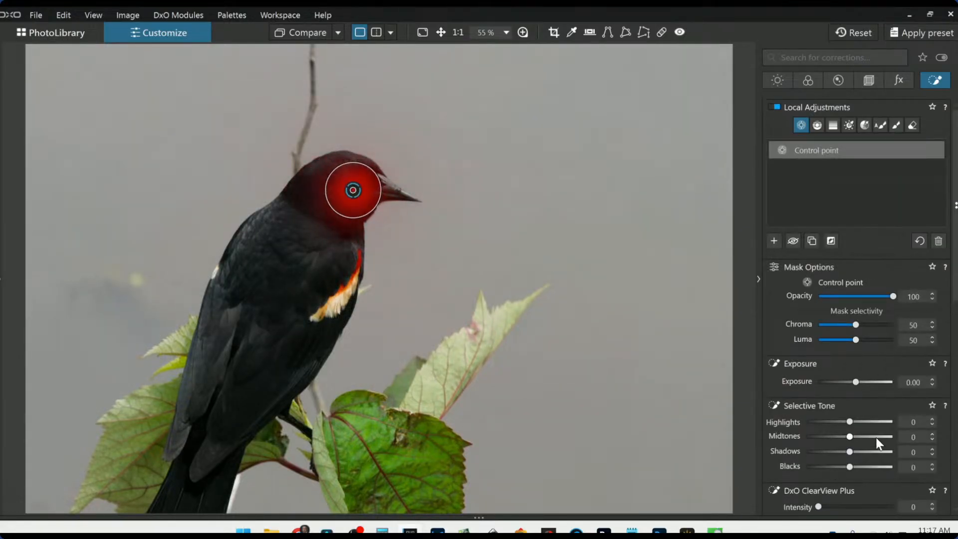
Step: Set the head mask's Highlights to 93, Exposure to 0.83, ClearView Plus to 69 and Microcontrast to 75
left_click_drag(849, 421, 890, 424)
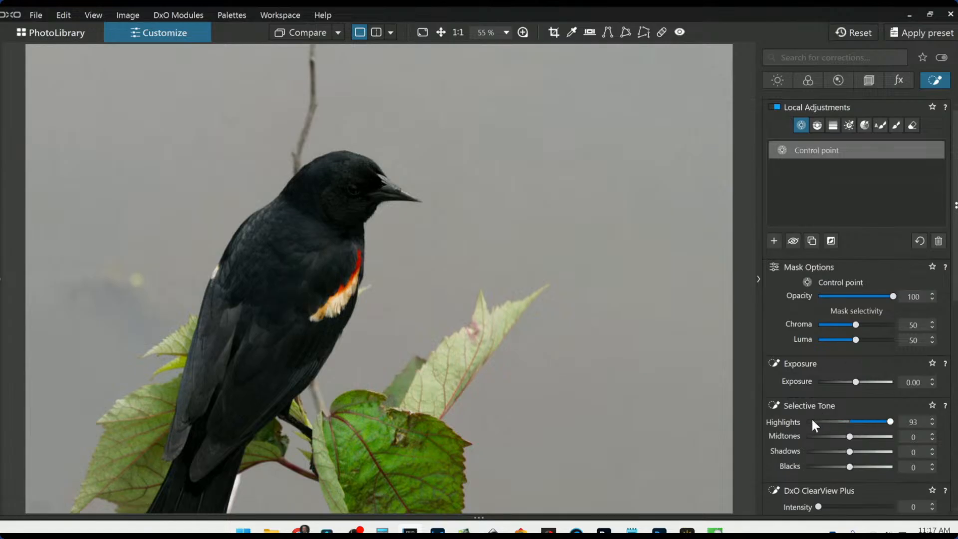
scroll(812, 419, "down", 2)
left_click(865, 388)
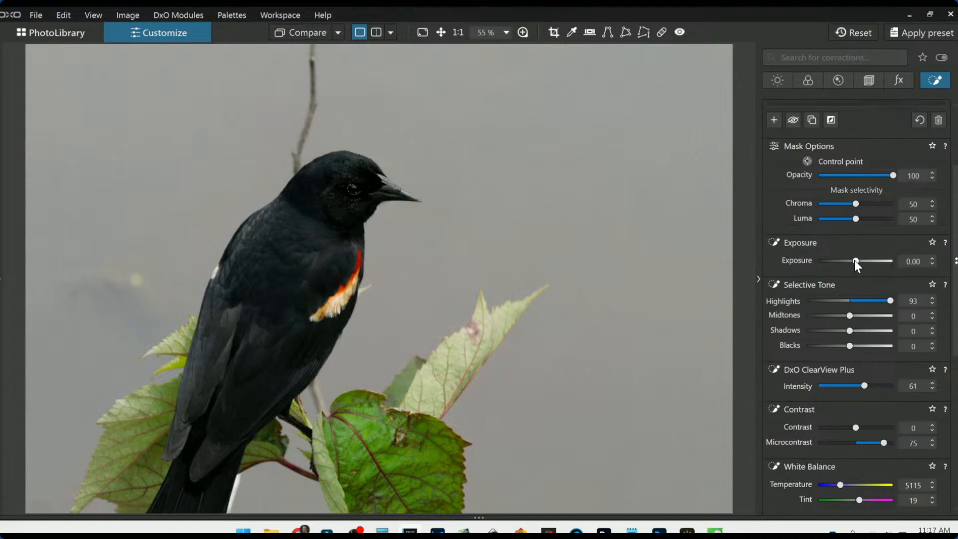
left_click_drag(854, 260, 863, 262)
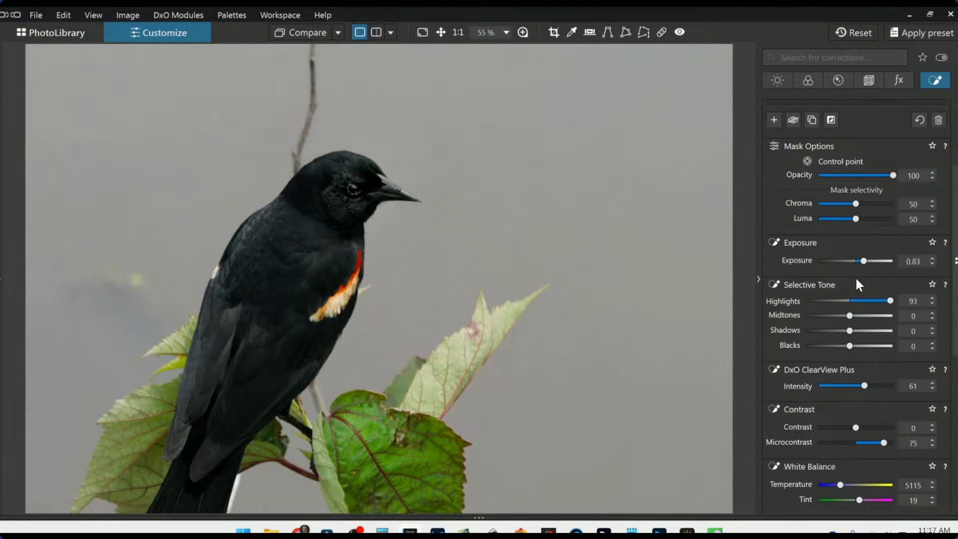
mouse_move(861, 390)
left_mouse_down()
mouse_move(885, 389)
mouse_move(870, 386)
left_mouse_up()
Step: Try a second control point on the beak, undo it, and check the coverage of the head mask
left_click(391, 192)
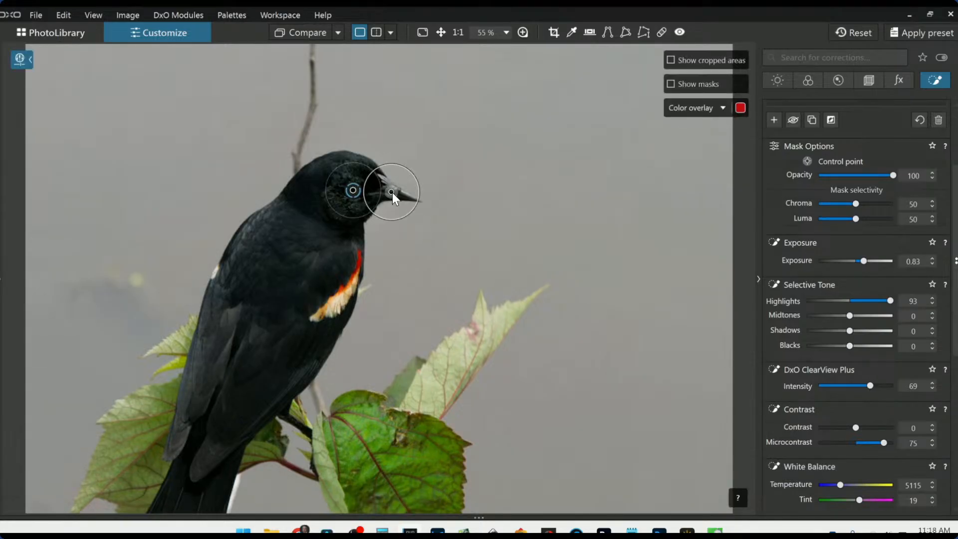
key("ctrl+z")
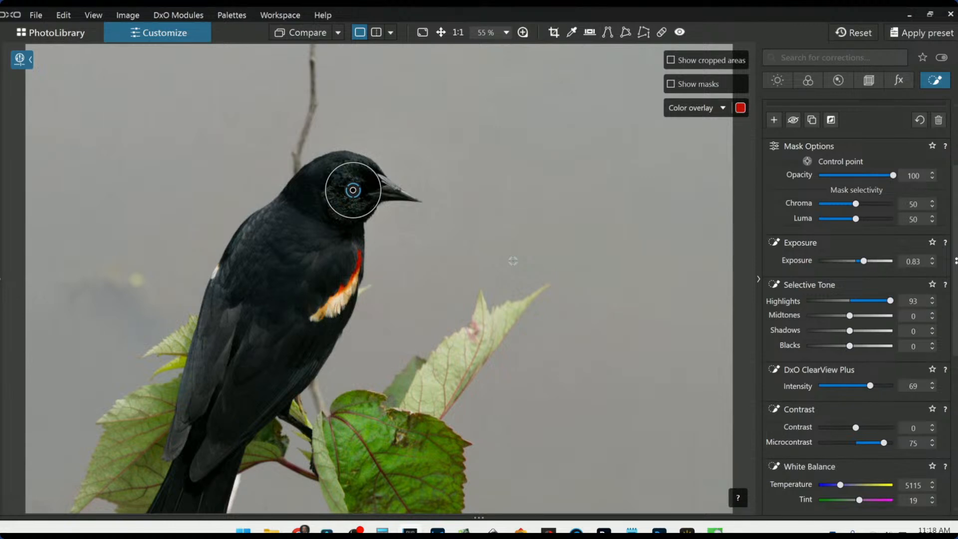
scroll(907, 266, "up", 3)
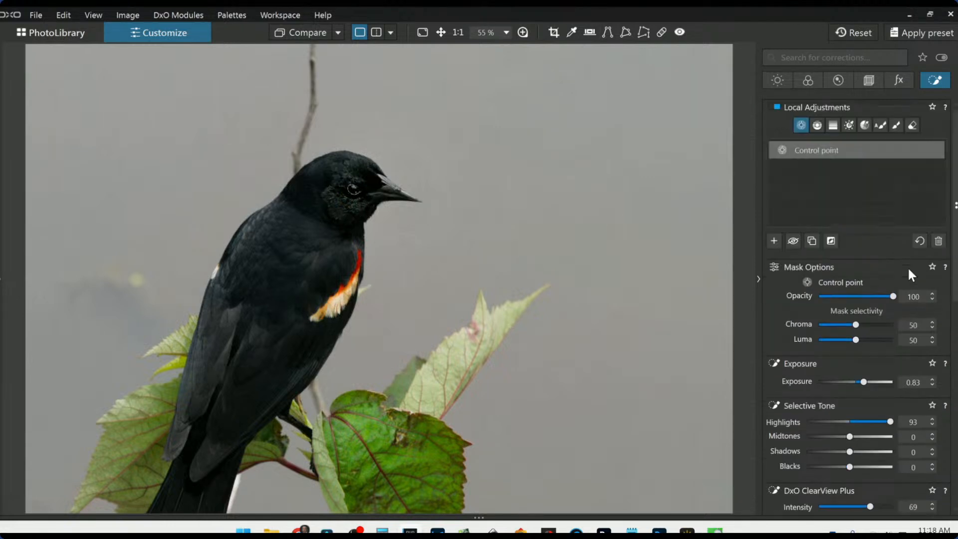
mouse_move(789, 148)
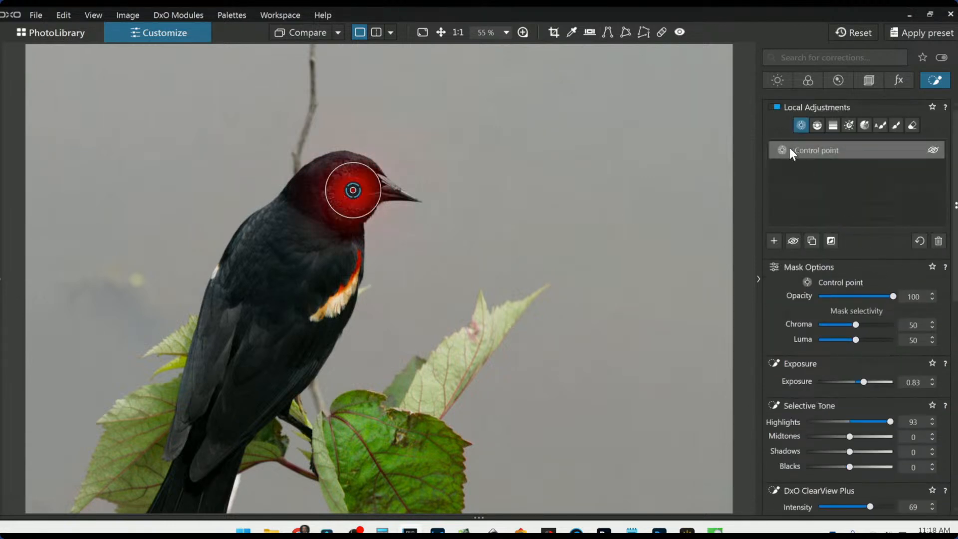
Step: Create a new mask with control points on the red and yellow patch of the blackbird's wing
left_click(774, 239)
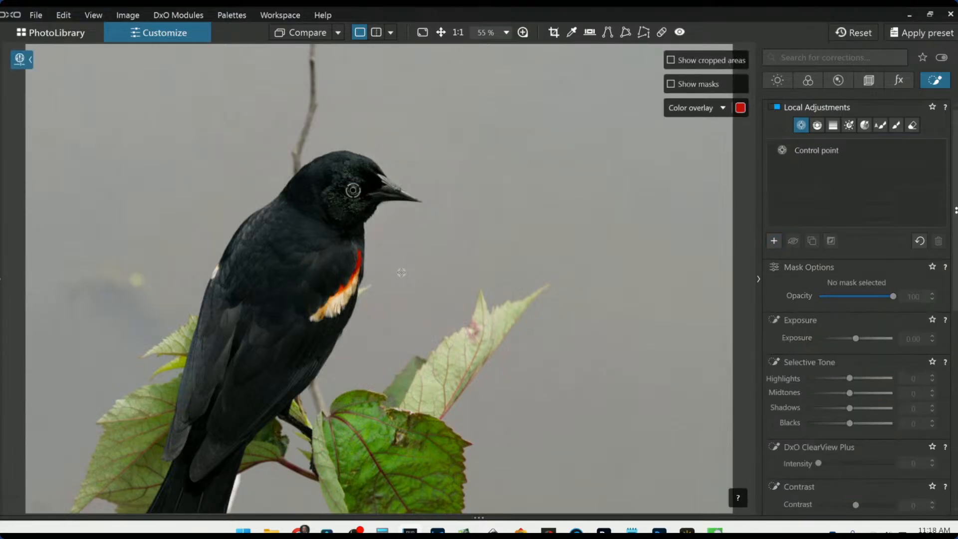
left_click(339, 292)
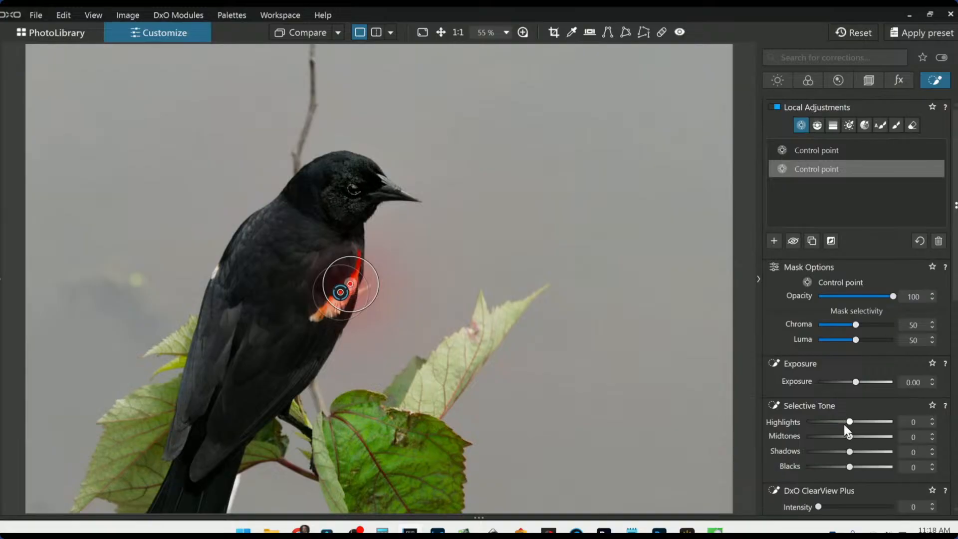
scroll(882, 429, "down", 10)
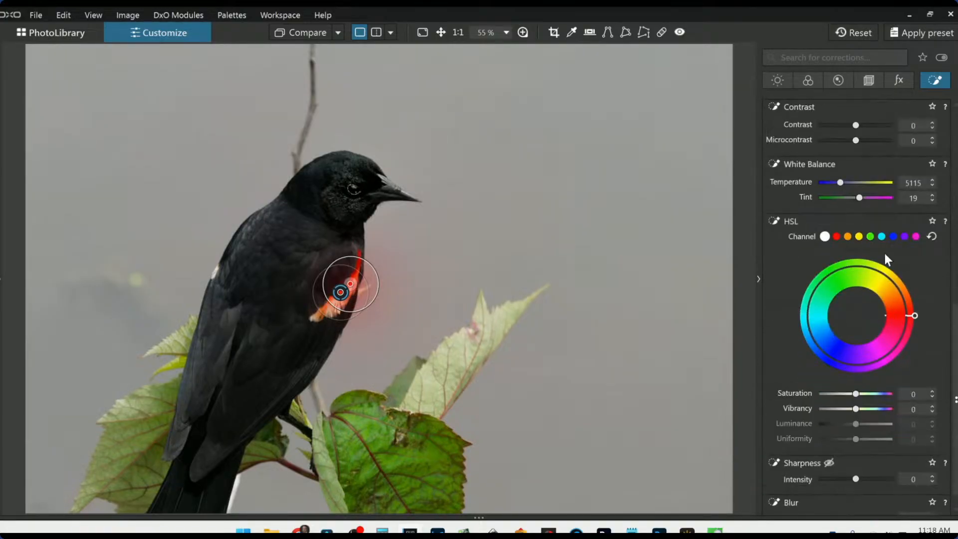
Step: In the wing patch mask's HSL settings, widen the red channel's range towards orange and set its Saturation to 81
left_click(836, 237)
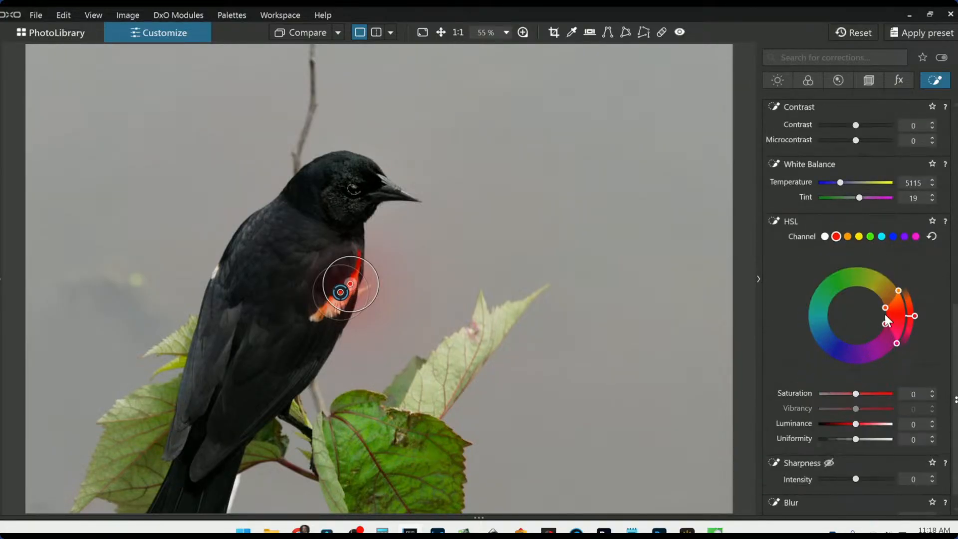
left_click_drag(887, 313, 882, 300)
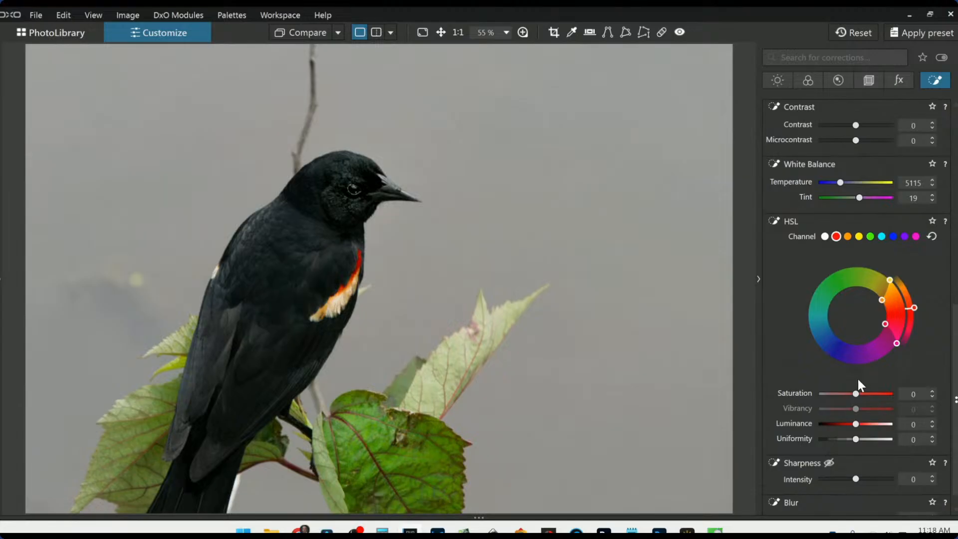
left_click_drag(856, 394, 879, 400)
mouse_move(854, 424)
left_mouse_down()
mouse_move(844, 424)
mouse_move(867, 426)
mouse_move(856, 425)
left_mouse_up()
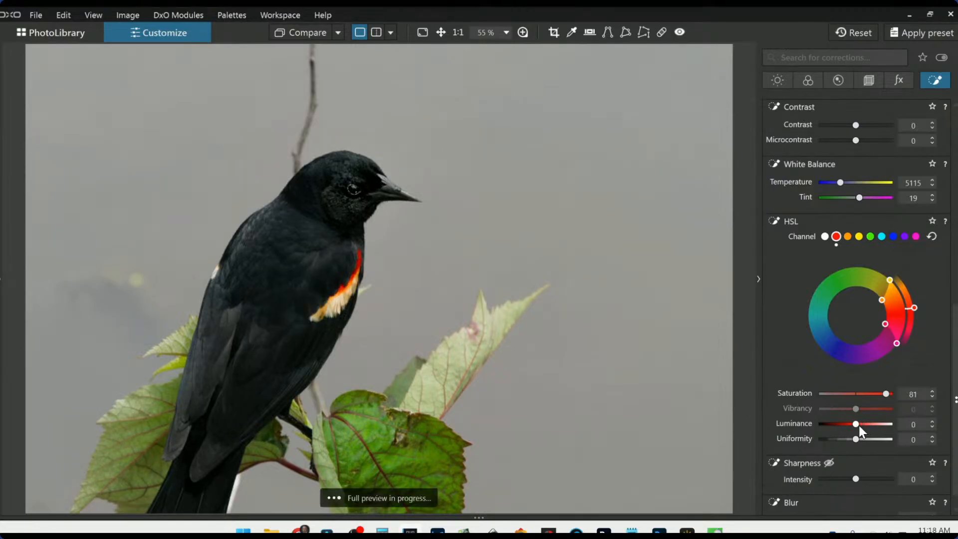
scroll(336, 295, "up", 1)
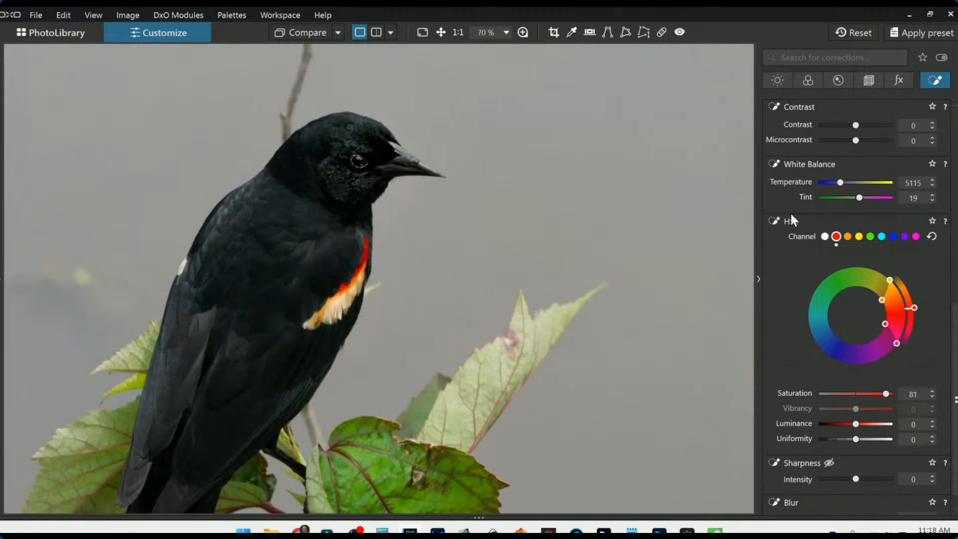
Step: Lower the wing patch mask's Highlights to -31 and finish editing that mask
scroll(803, 222, "up", 6)
scroll(812, 230, "up", 3)
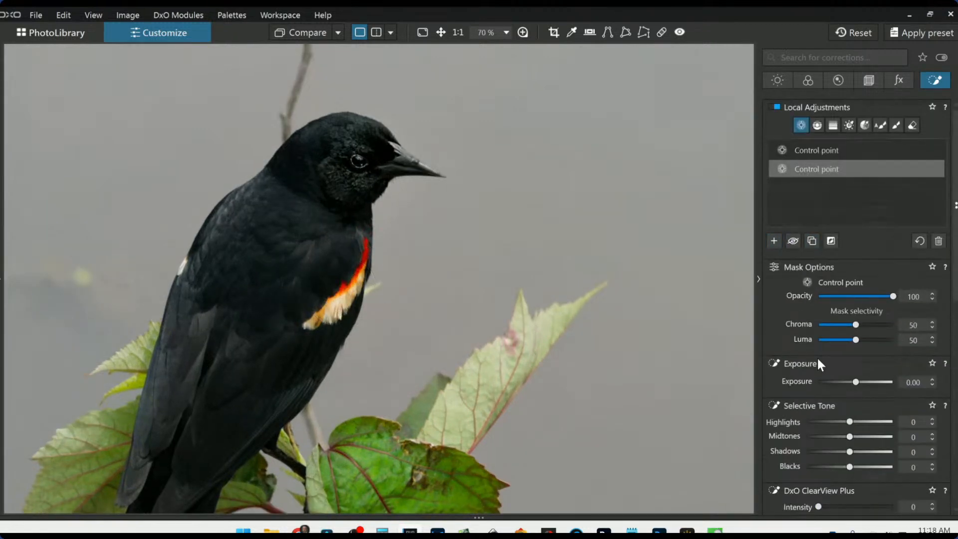
left_click_drag(835, 420, 836, 422)
scroll(483, 327, "down", 1)
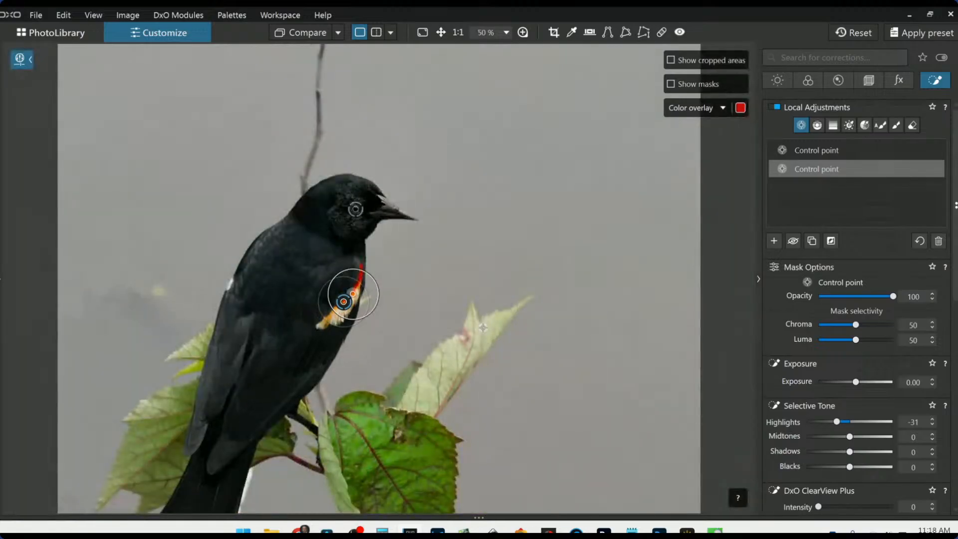
left_click(480, 327)
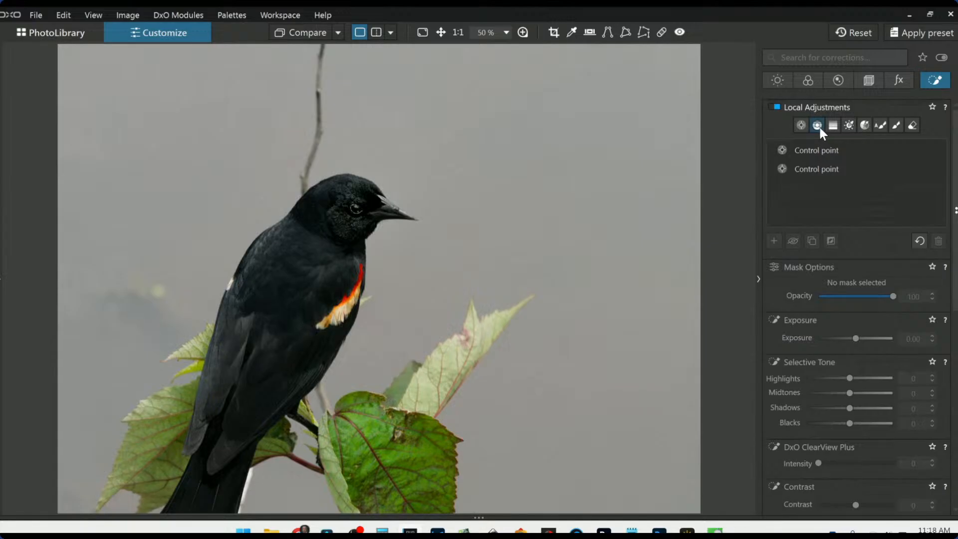
Step: Paint an auto mask with an enlarged brush over the blackbird's head and body, down to the base of the tail
left_click(879, 125)
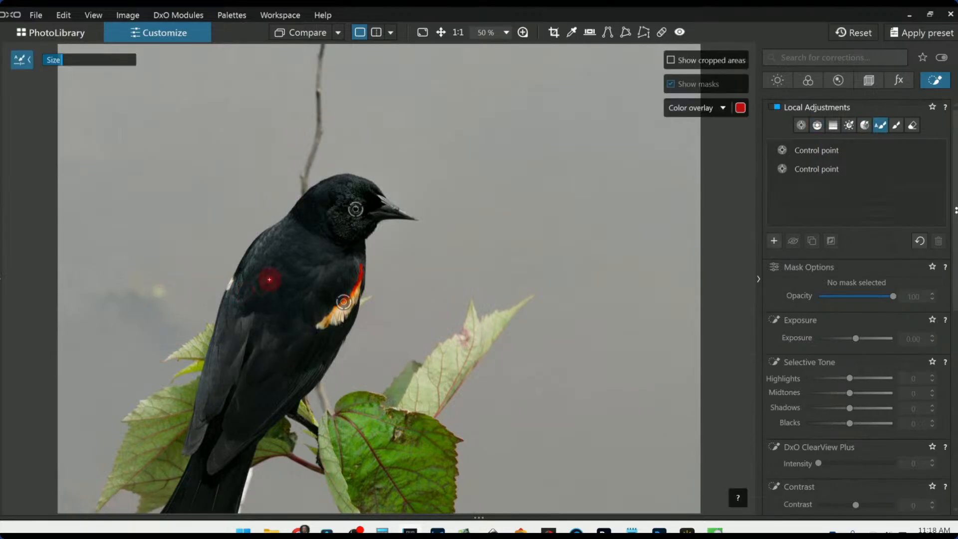
scroll(269, 281, "up", 6)
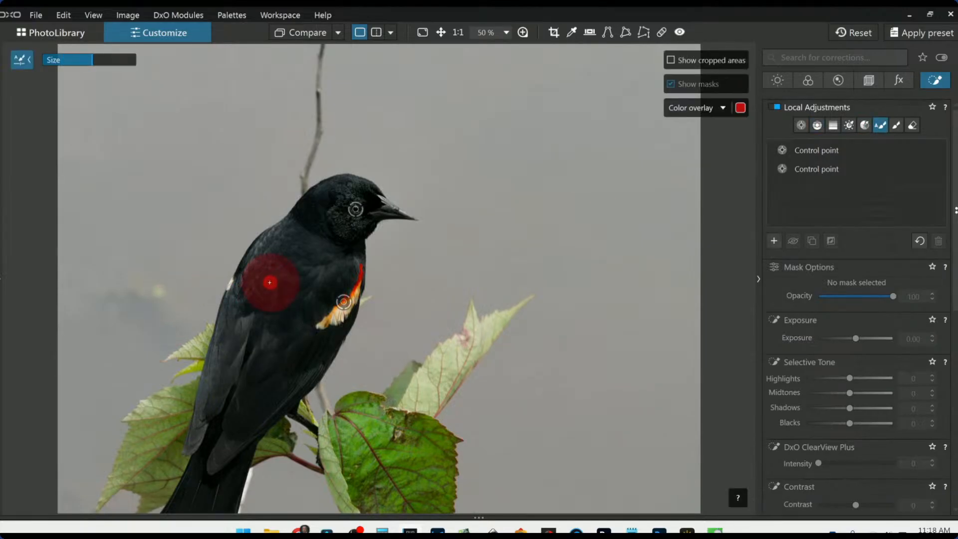
scroll(270, 282, "up", 2)
mouse_move(316, 214)
left_mouse_down()
mouse_move(250, 321)
mouse_move(219, 419)
mouse_move(224, 444)
mouse_move(286, 359)
mouse_move(303, 313)
mouse_move(358, 270)
mouse_move(361, 205)
mouse_move(399, 215)
left_mouse_up()
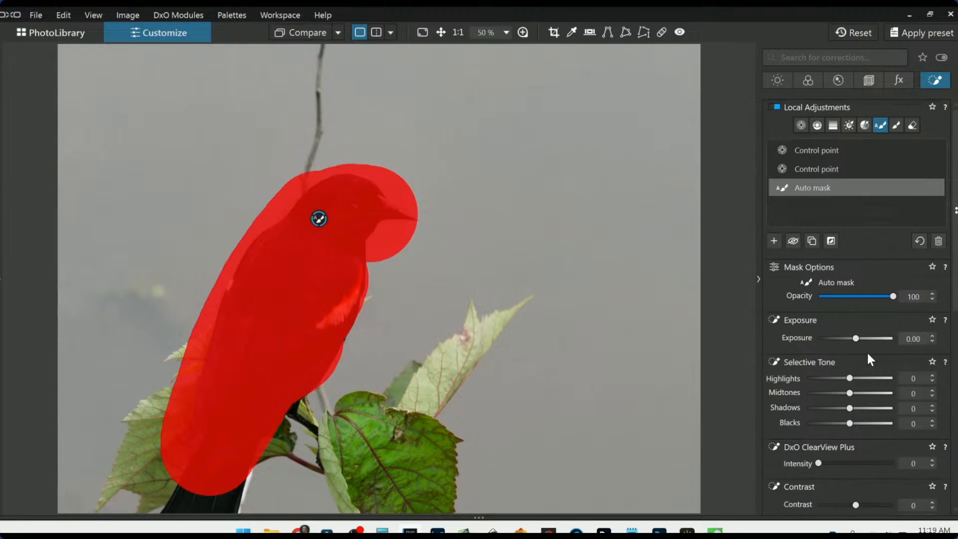
Step: Try the body auto mask with Exposure at -2.90, and reset the exposure
left_click_drag(858, 338, 828, 341)
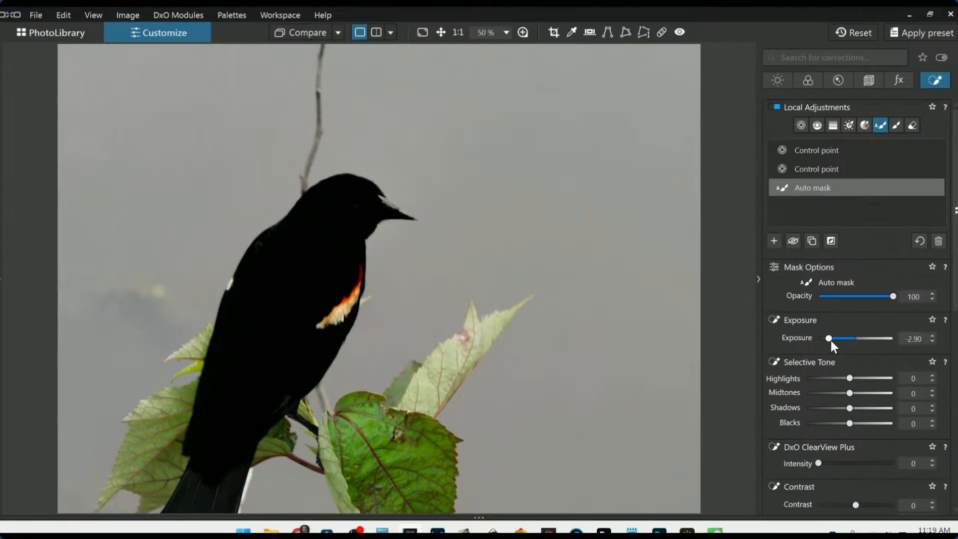
double_click(830, 340)
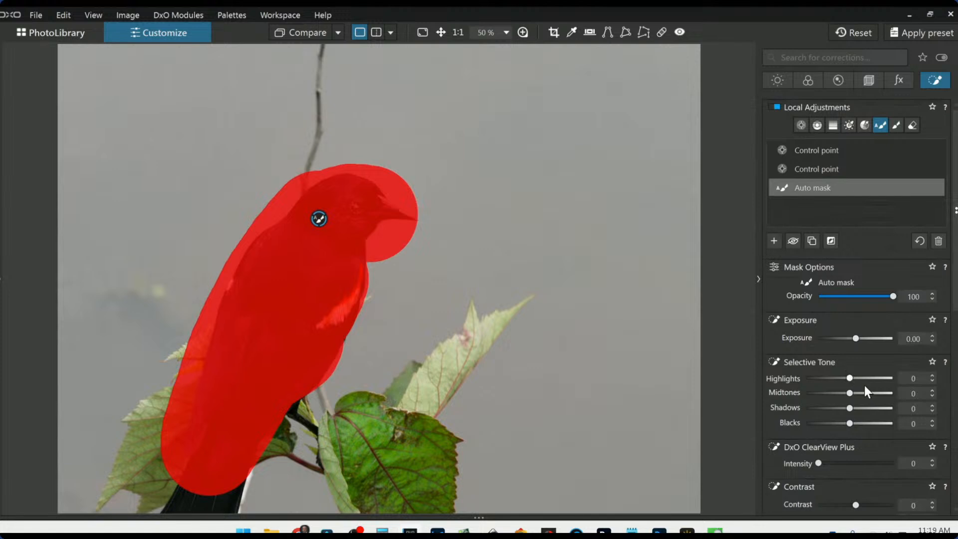
scroll(864, 394, "down", 8)
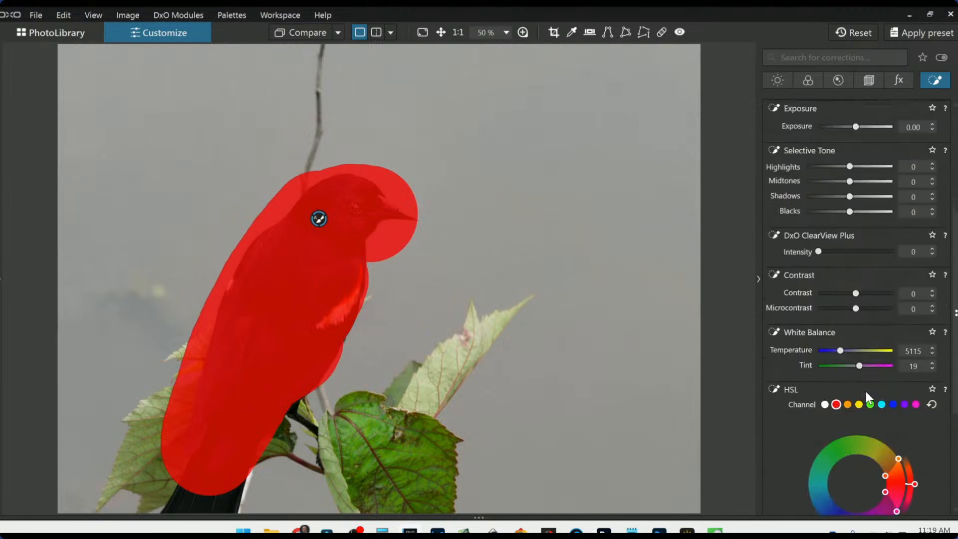
scroll(866, 392, "down", 1)
scroll(866, 391, "up", 7)
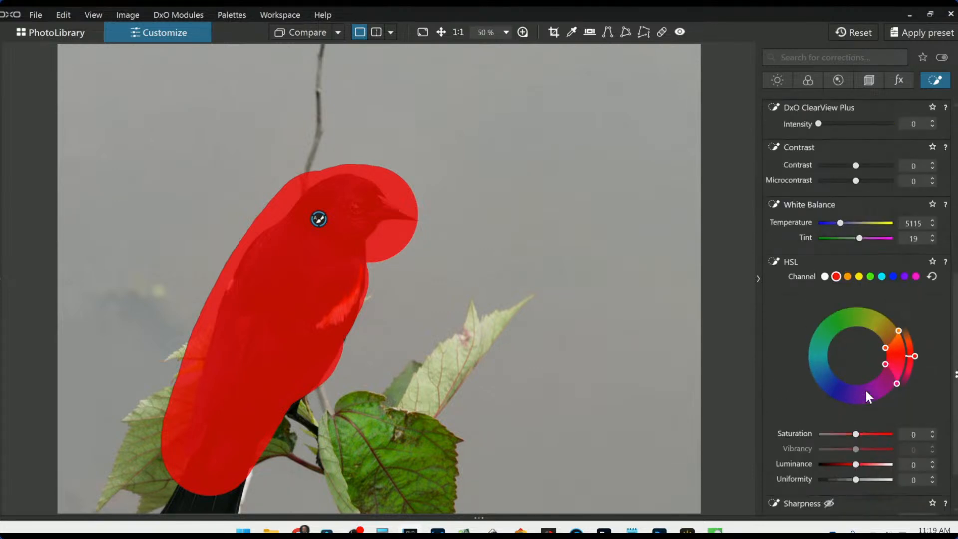
scroll(868, 395, "up", 5)
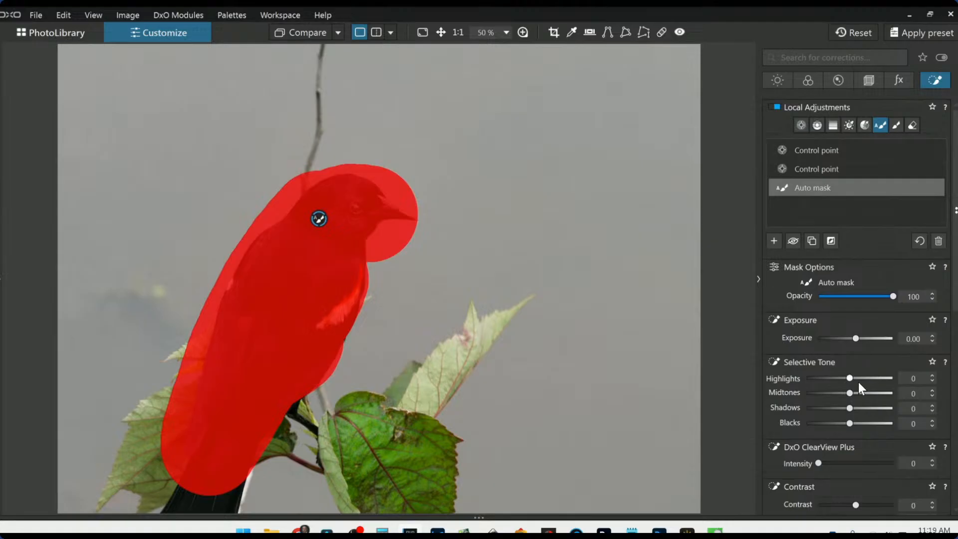
Step: Set the body auto mask's Microcontrast to 29 and Highlights to 19, and deselect the mask
scroll(859, 388, "down", 3)
mouse_move(855, 369)
left_mouse_down()
mouse_move(876, 369)
mouse_move(866, 370)
left_mouse_up()
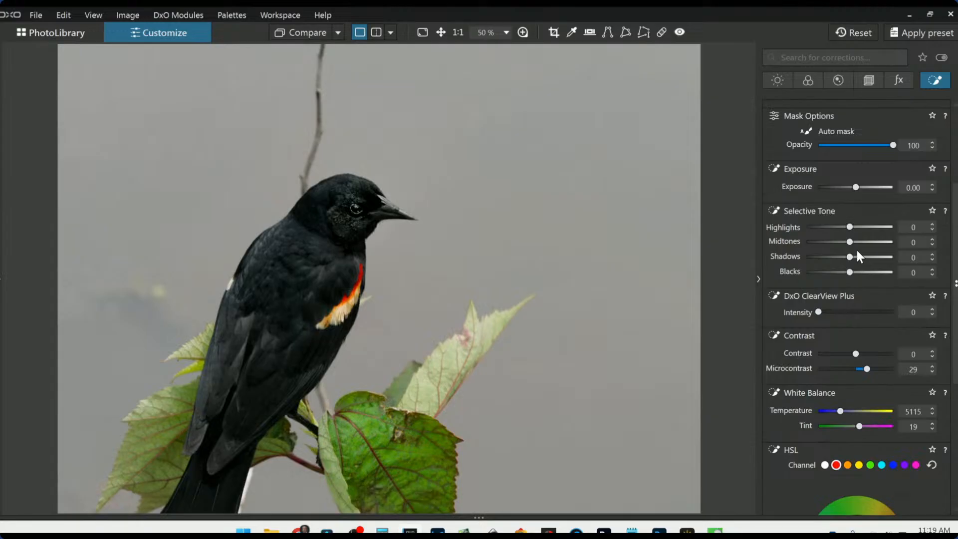
left_click_drag(849, 227, 851, 227)
scroll(850, 227, "up", 5)
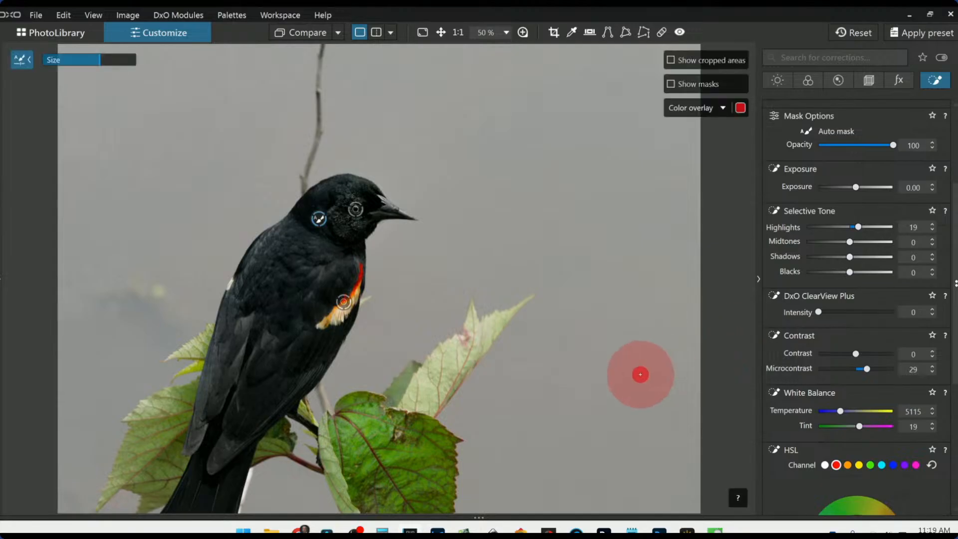
scroll(639, 375, "down", 2)
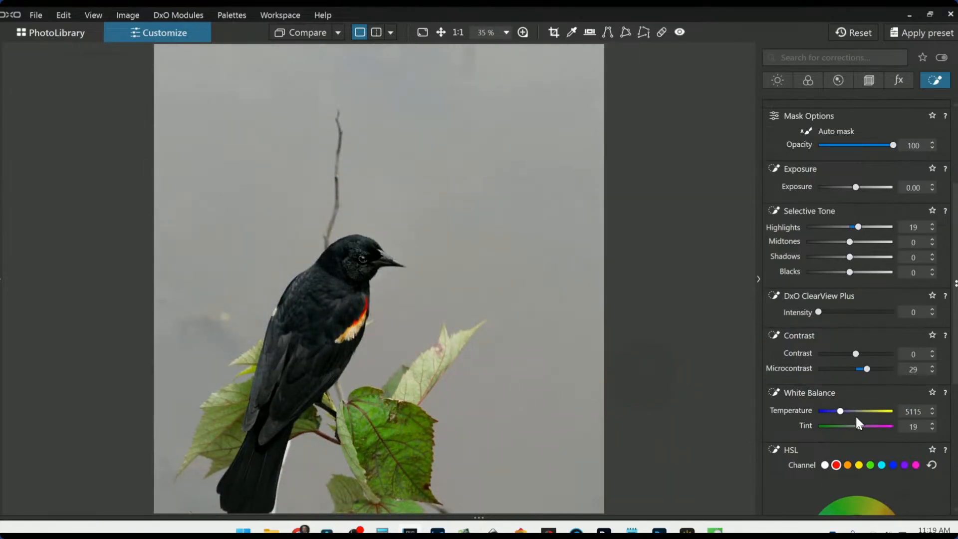
key("Escape")
Step: Remove the faint vertical streak near the photo's upper edge with a 36 px Repair brush
scroll(471, 309, "down", 1)
scroll(475, 190, "down", 1)
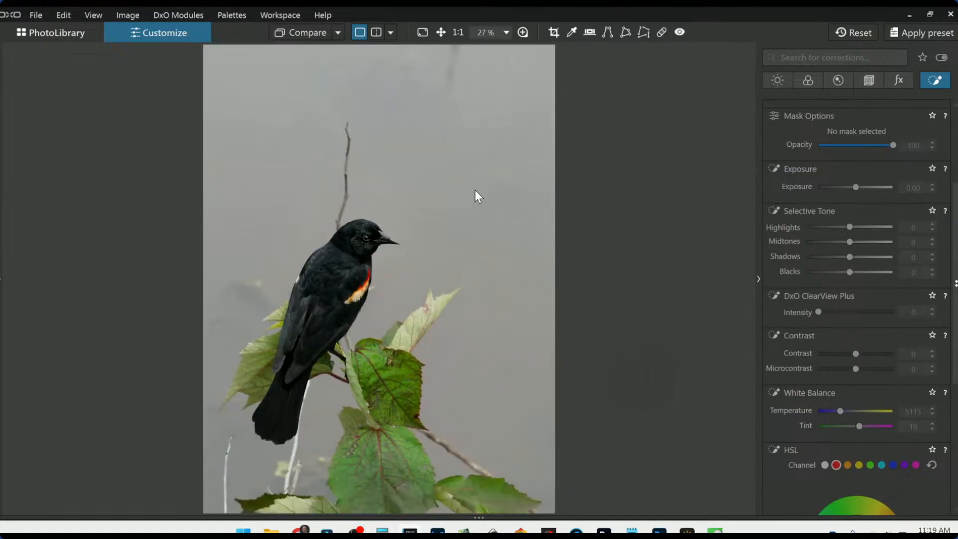
scroll(476, 190, "down", 1)
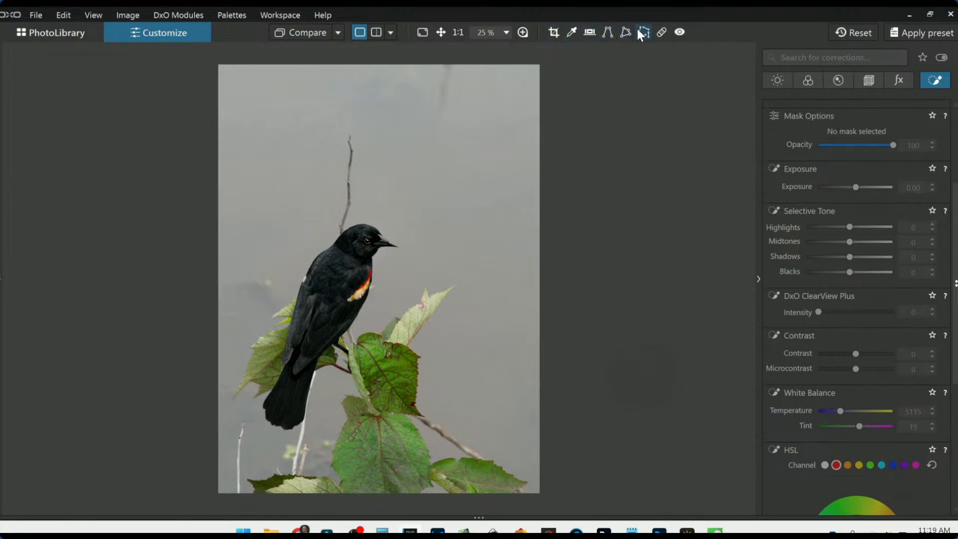
left_click(656, 30)
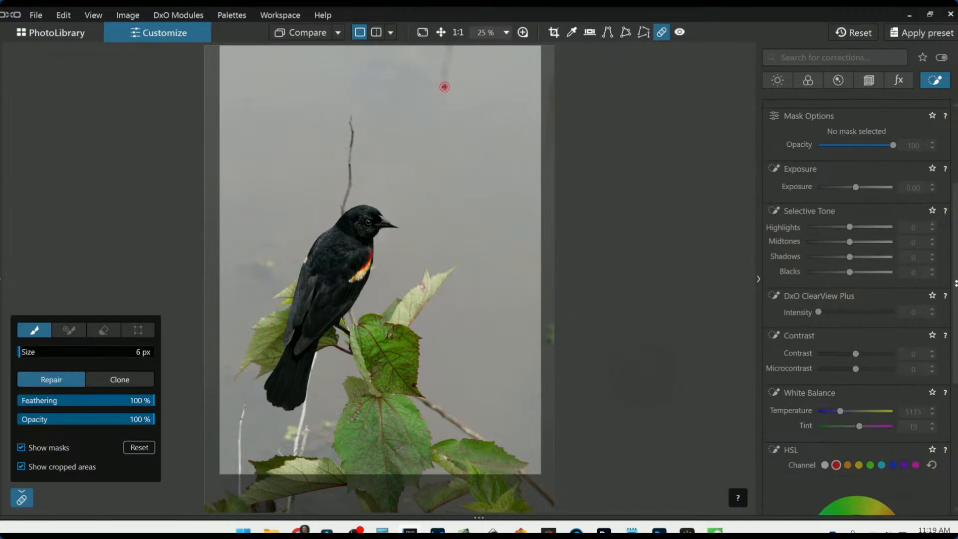
scroll(444, 87, "up", 6)
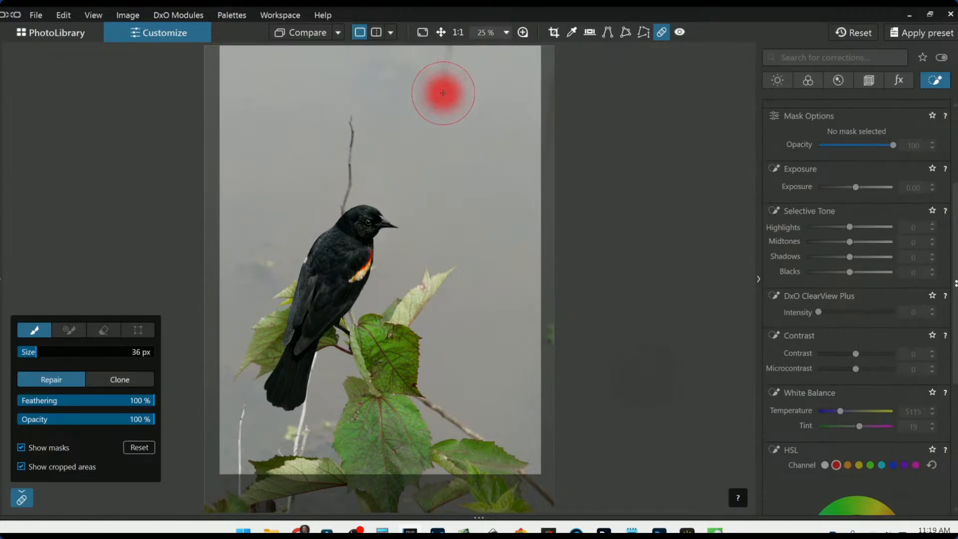
left_click(443, 94)
Step: Remove the upper part of the bare twig above the blackbird with a 21 px Repair brush
key("ctrl+minus")
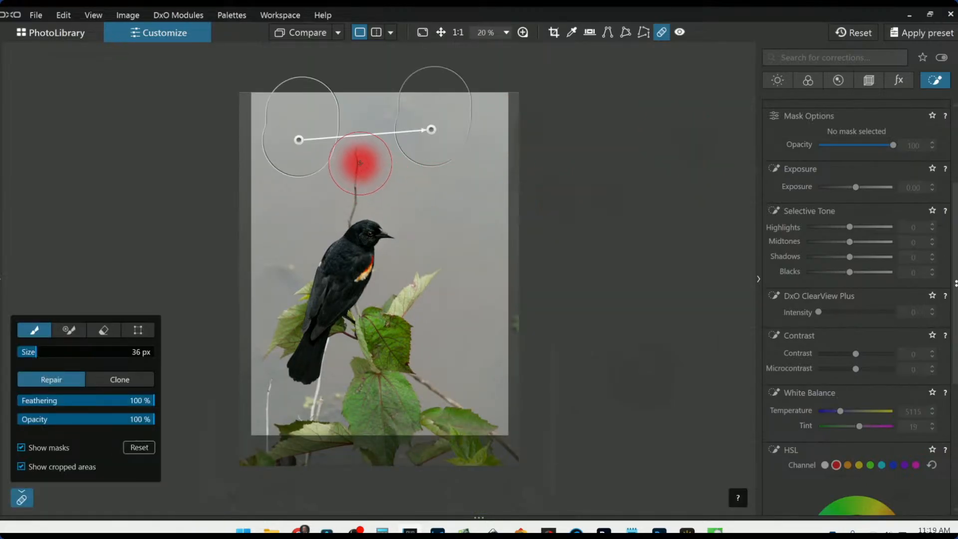
scroll(356, 162, "up", 2)
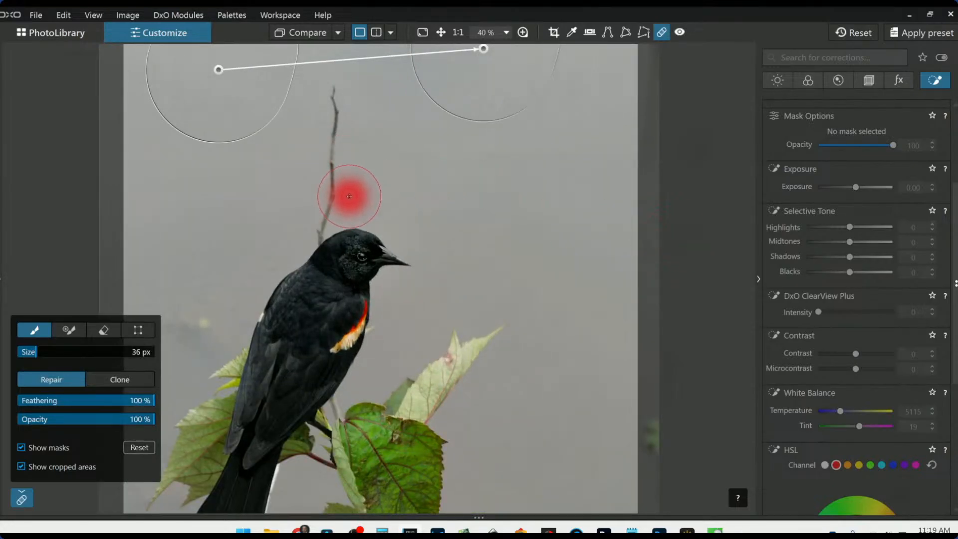
scroll(328, 183, "down", 5)
scroll(328, 182, "up", 2)
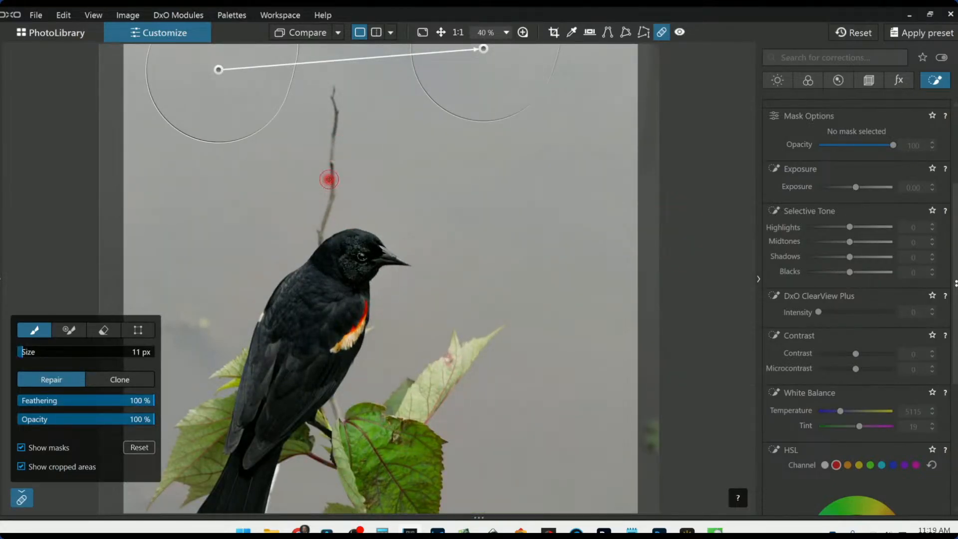
scroll(334, 87, "up", 2)
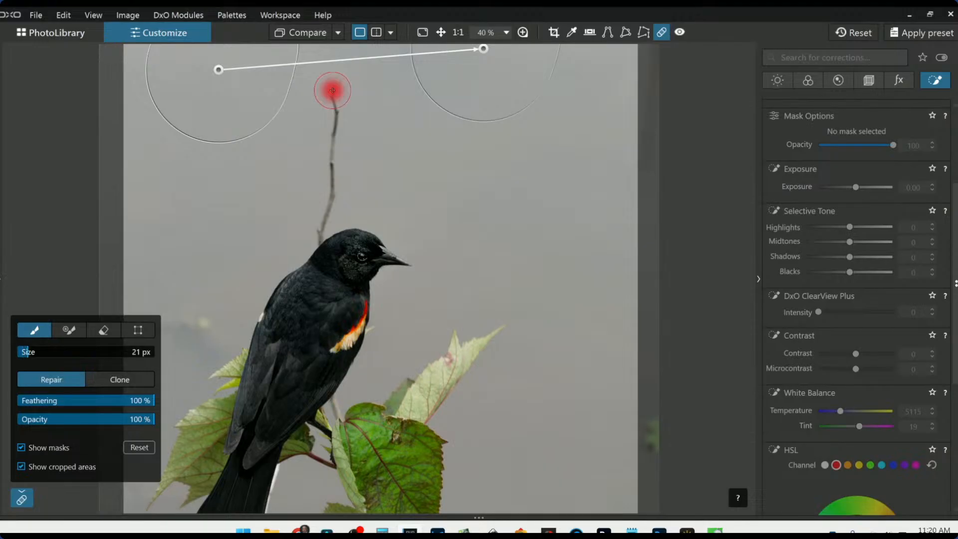
left_click_drag(334, 88, 332, 186)
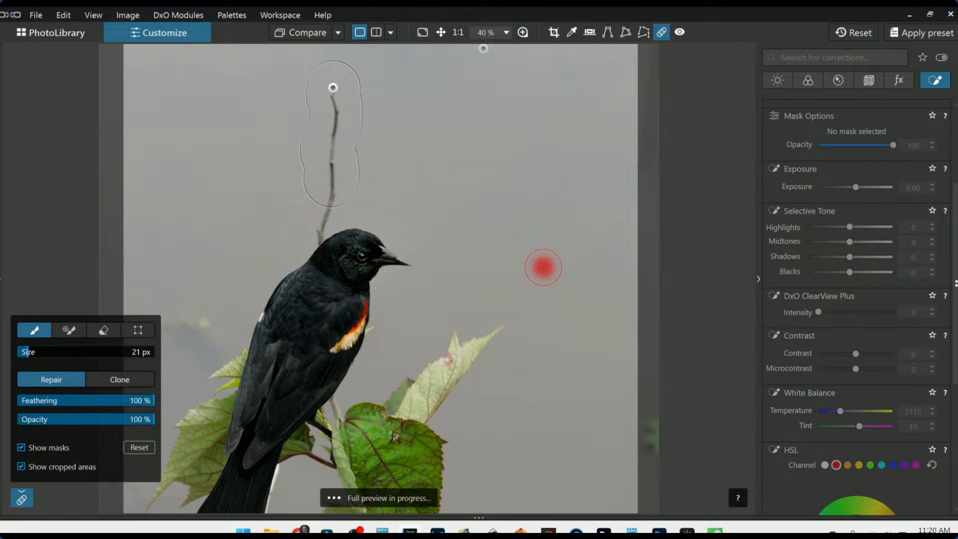
Step: Try to remove the twig remnant down to the bird's head with an 11 px Repair brush, and undo the stroke
scroll(351, 199, "down", 5)
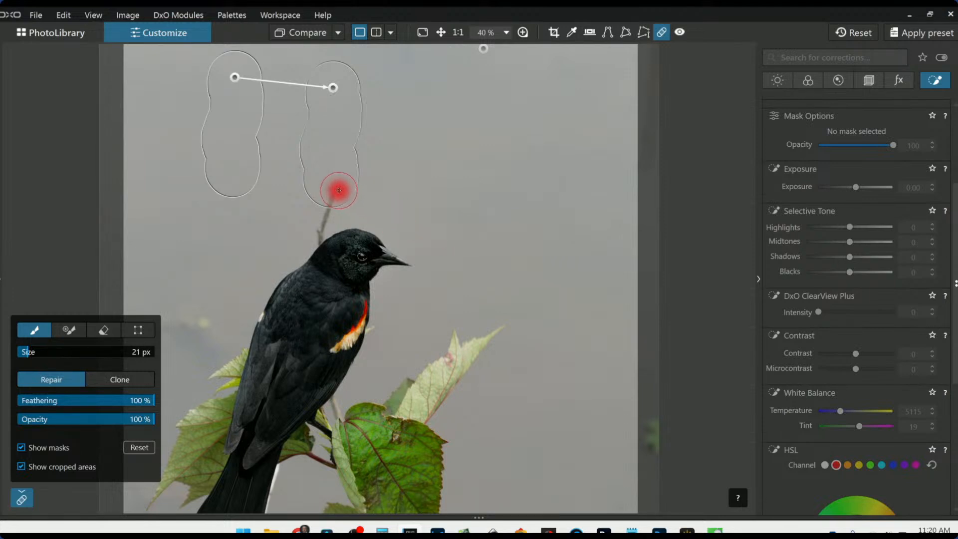
scroll(345, 194, "up", 2)
mouse_move(329, 200)
left_mouse_down()
mouse_move(313, 189)
mouse_move(310, 211)
mouse_move(310, 192)
mouse_move(286, 294)
left_mouse_up()
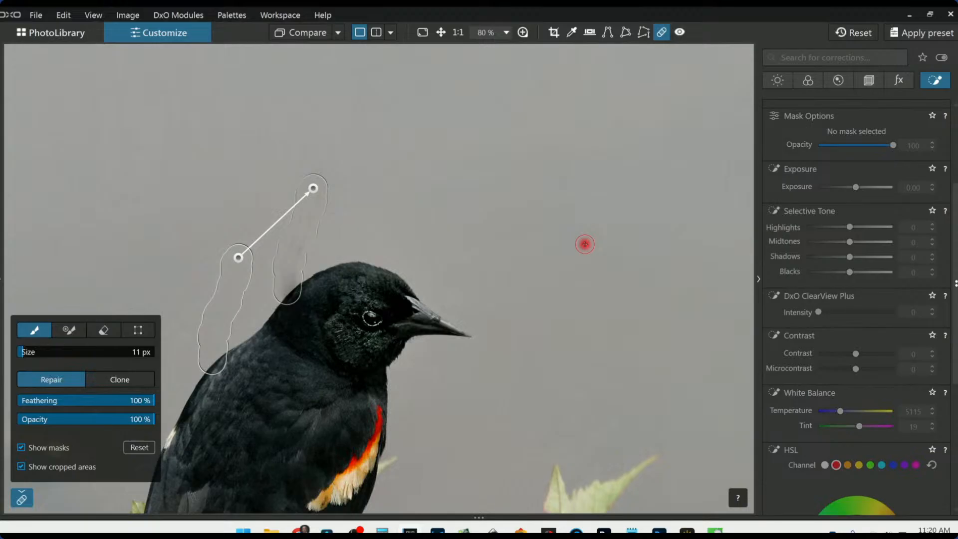
key("ctrl+z")
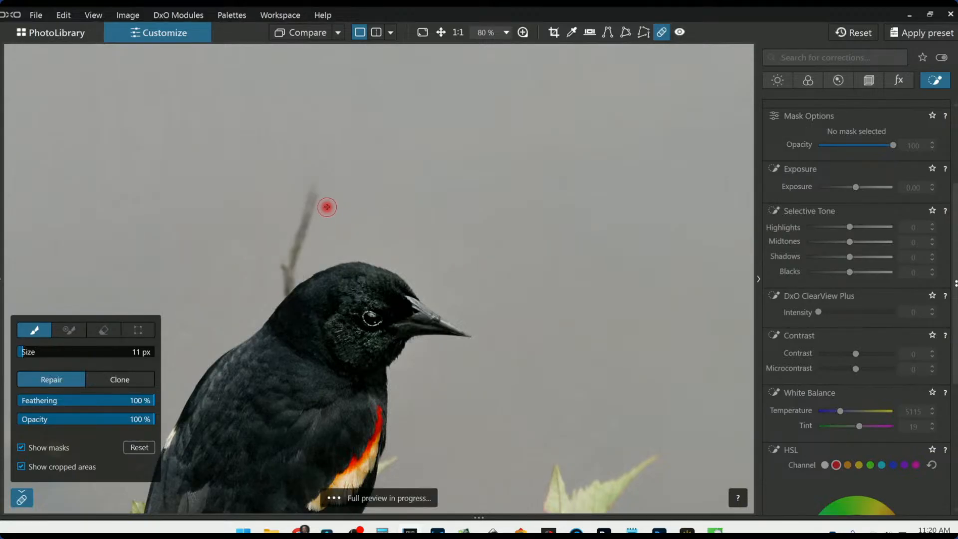
Step: Repair the twig remnant above the head with a 31 px brush and shift the repaired area slightly upwards
scroll(325, 205, "up", 2)
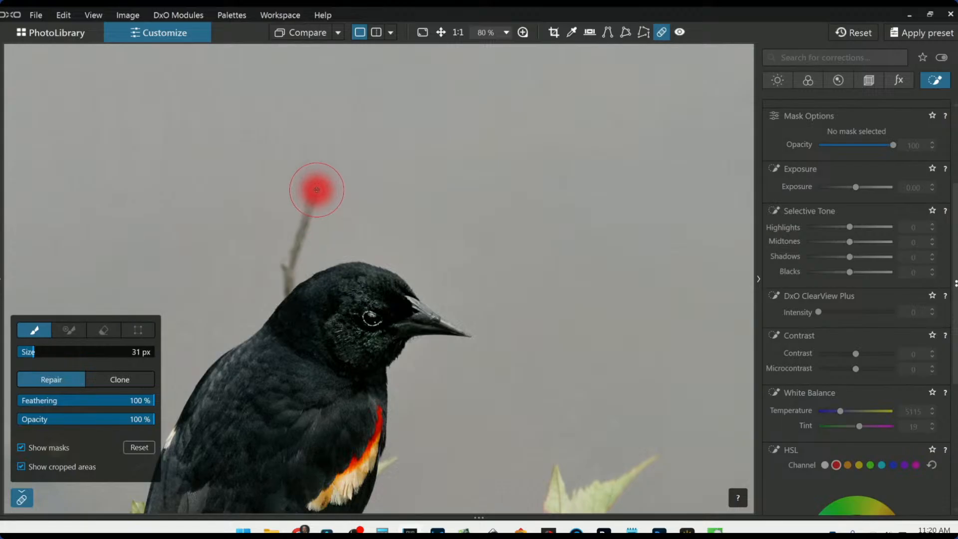
left_click_drag(317, 189, 293, 247)
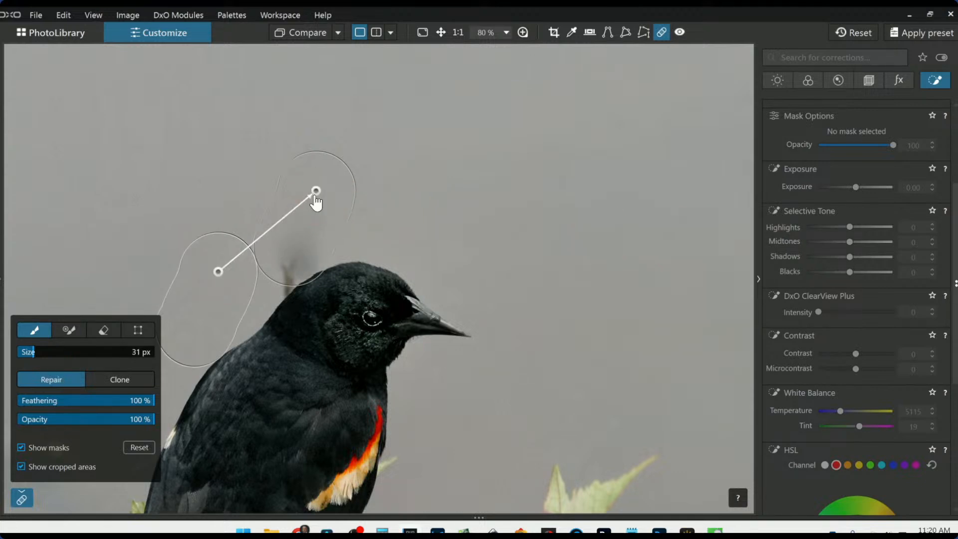
left_click_drag(315, 196, 315, 191)
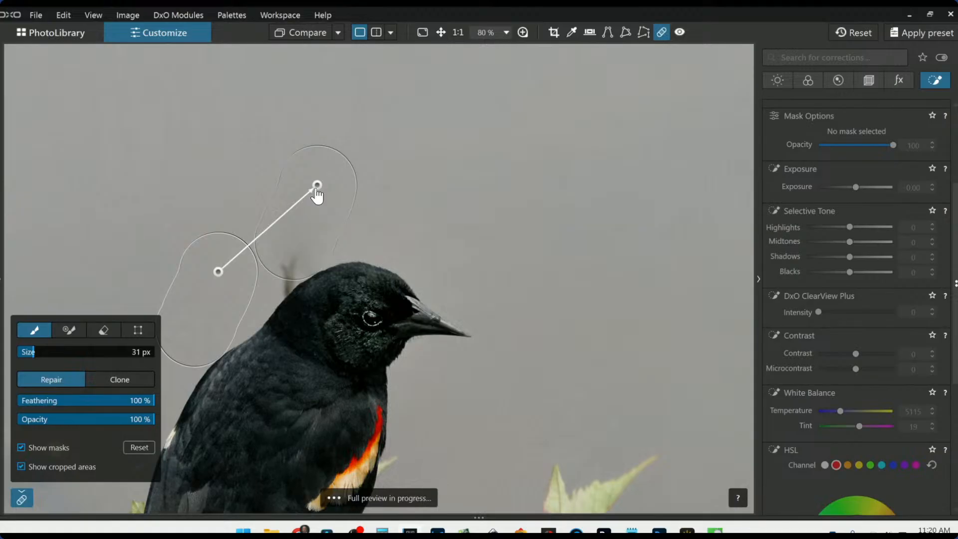
left_click_drag(317, 192, 318, 189)
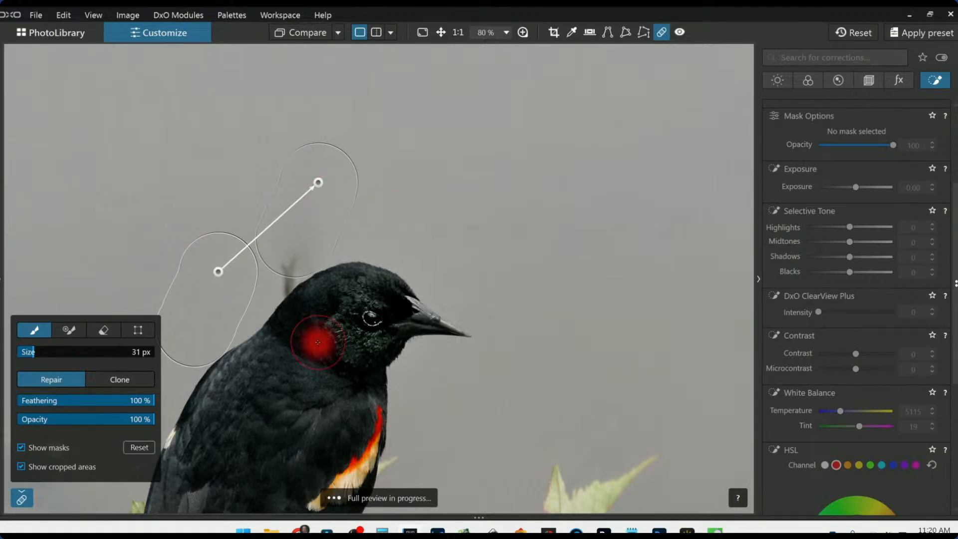
scroll(315, 340, "up", 5)
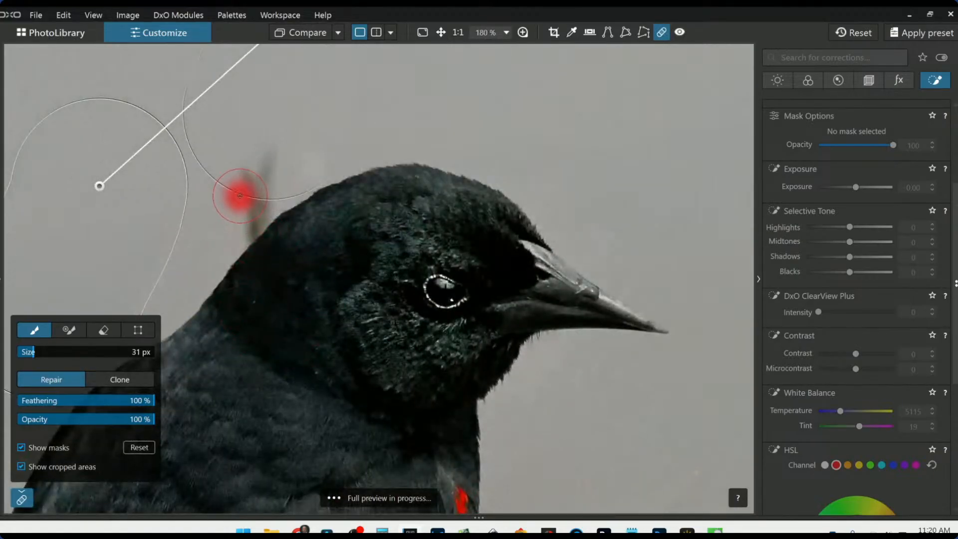
Step: Try to repair the twig remnant along the bird's head with a 31 px brush, fine-tuning the repaired and source areas
mouse_move(246, 184)
left_mouse_down()
mouse_move(278, 145)
mouse_move(245, 177)
mouse_move(251, 182)
left_mouse_up()
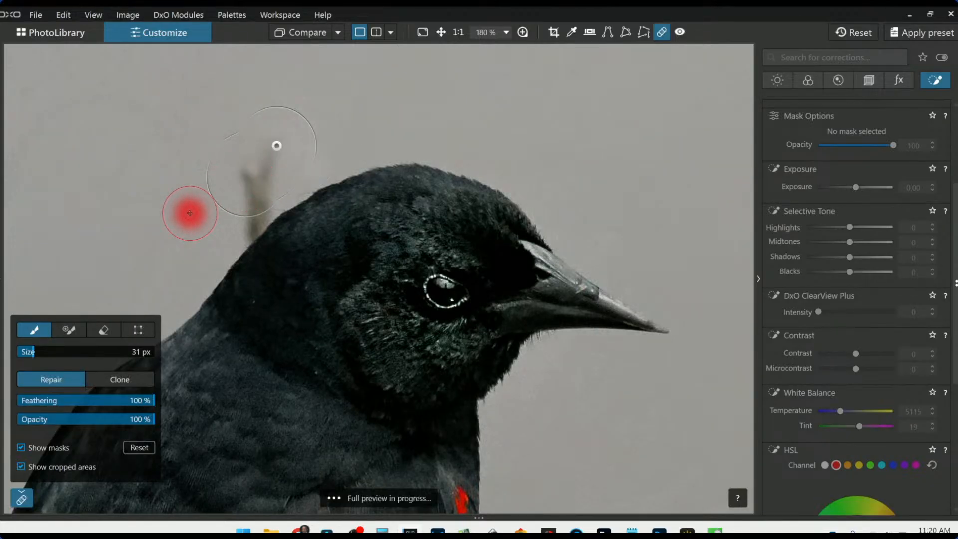
scroll(199, 211, "up", 2)
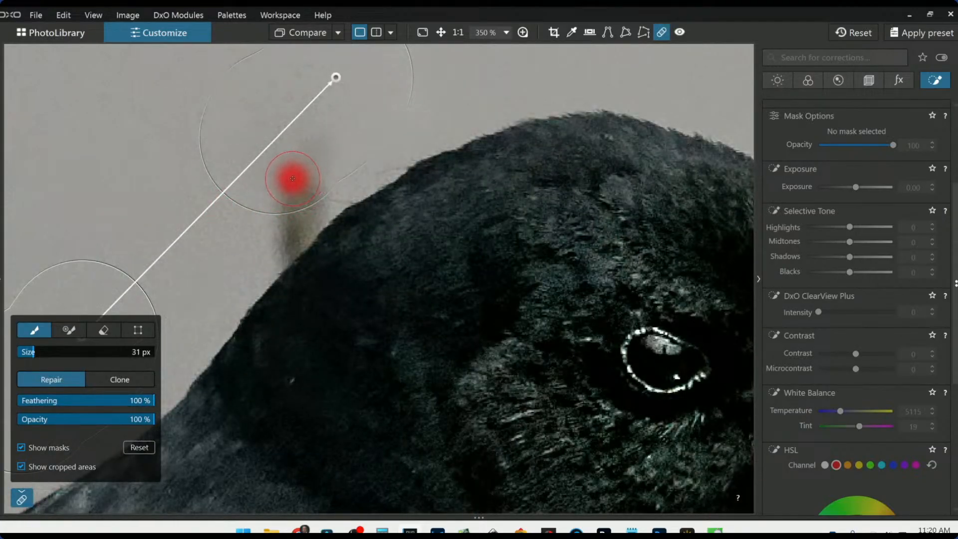
scroll(292, 179, "up", 1)
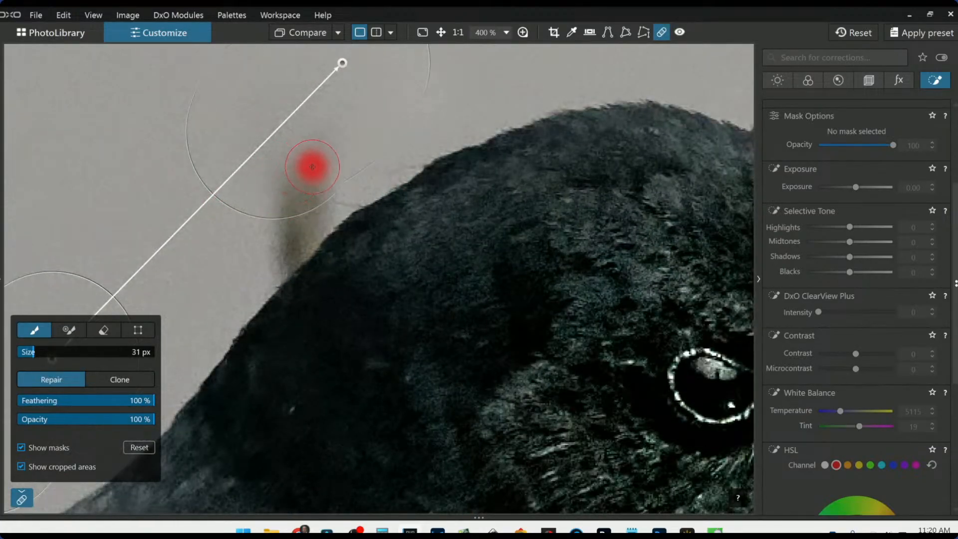
mouse_move(310, 165)
left_mouse_down()
mouse_move(294, 176)
mouse_move(307, 172)
mouse_move(308, 180)
mouse_move(277, 213)
mouse_move(295, 212)
mouse_move(280, 257)
left_mouse_up()
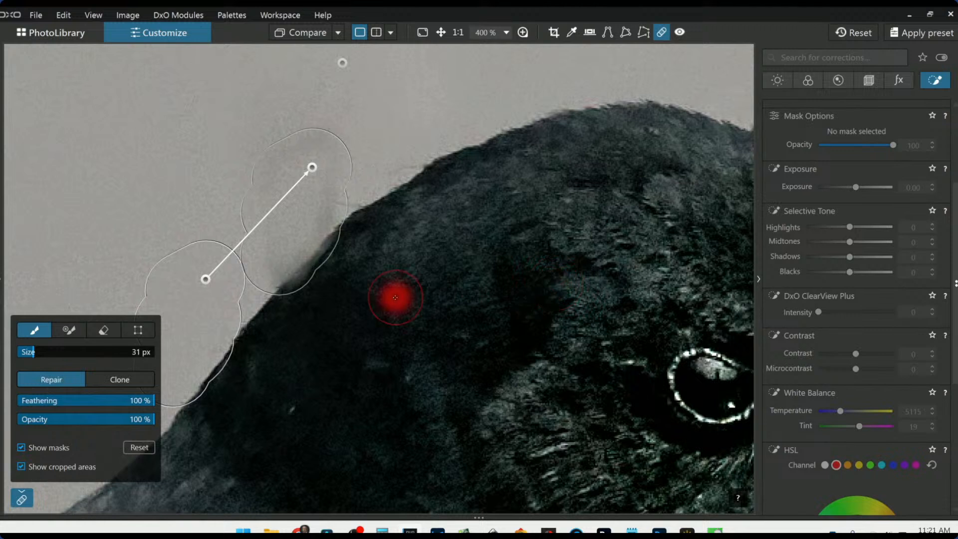
left_click_drag(312, 174, 316, 177)
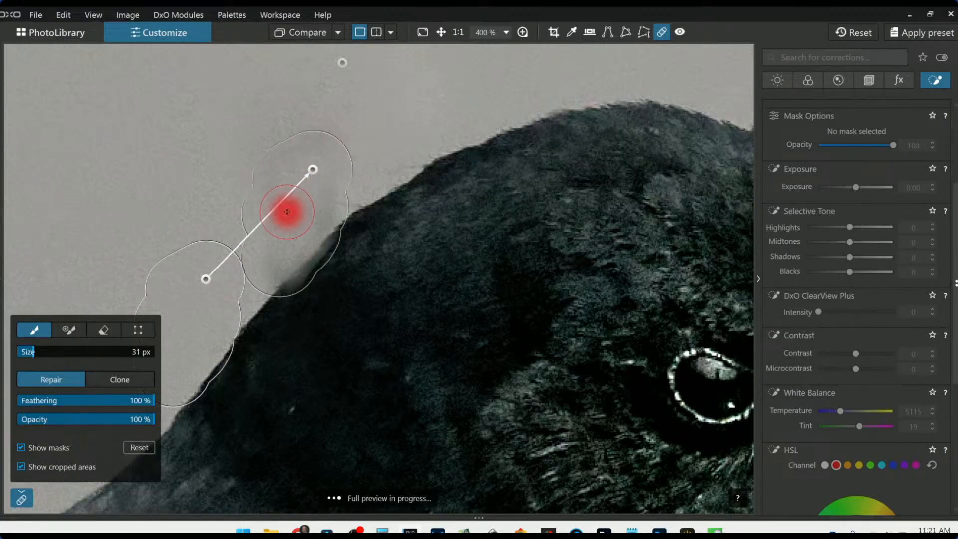
left_click_drag(208, 282, 210, 287)
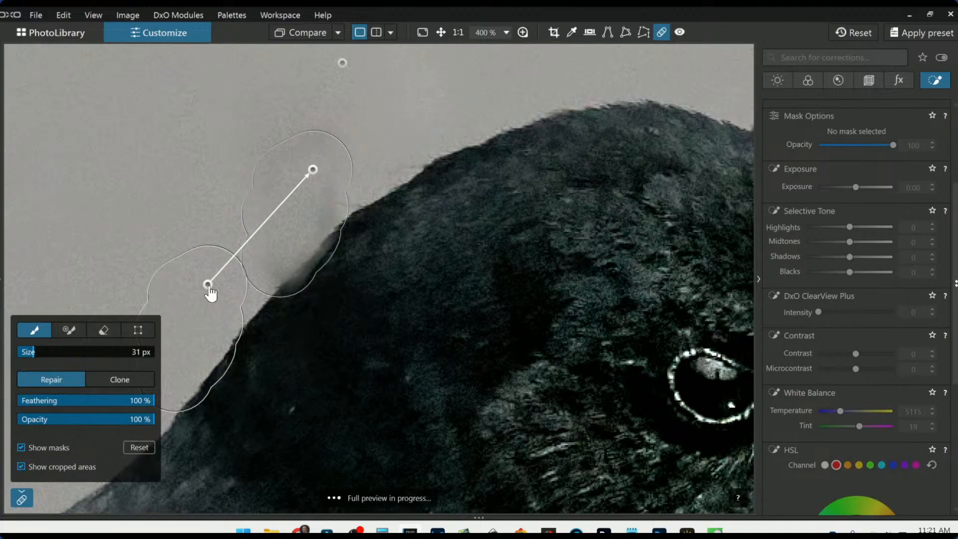
left_click_drag(208, 287, 211, 293)
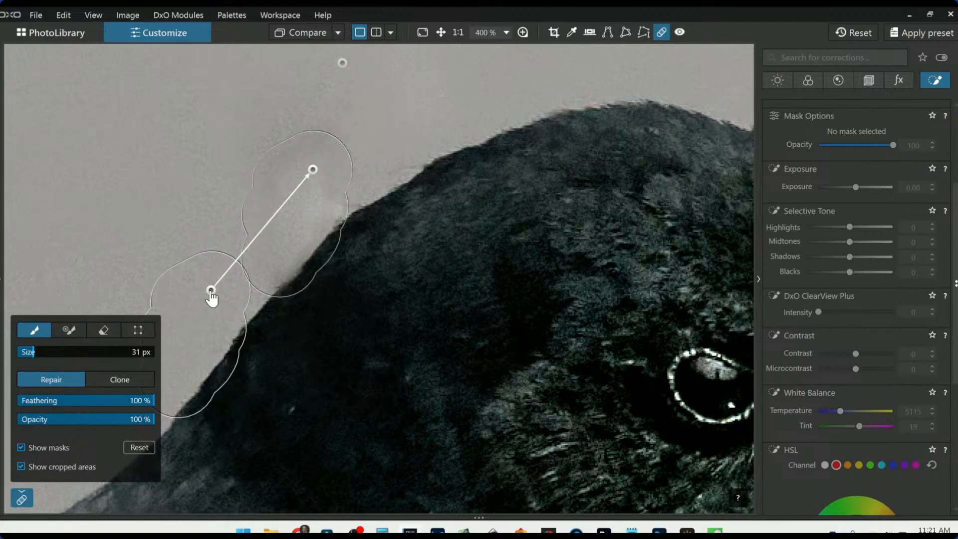
Step: Check the twig repair without overlays and remove the repair along the edge of the bird's head
key("Escape")
scroll(417, 244, "down", 8)
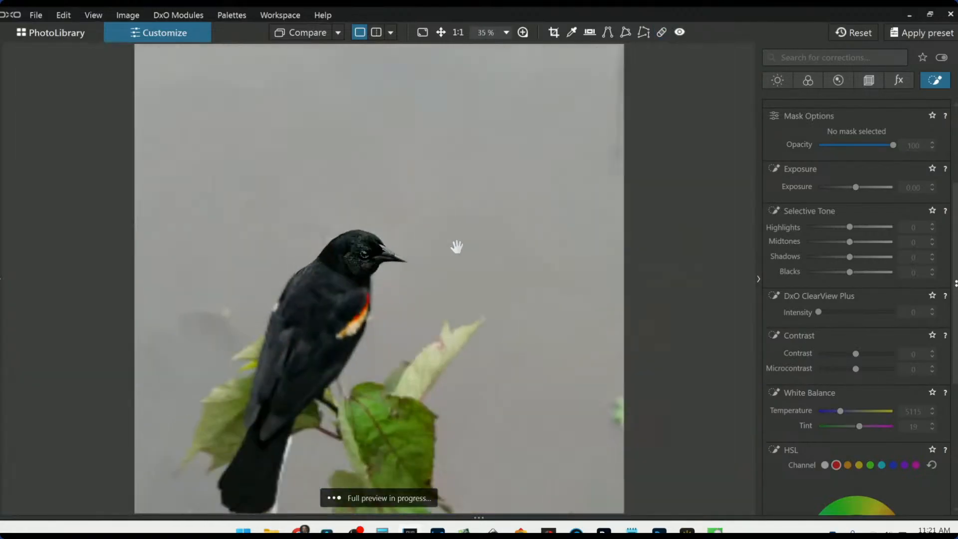
scroll(457, 247, "down", 1)
scroll(325, 278, "up", 2)
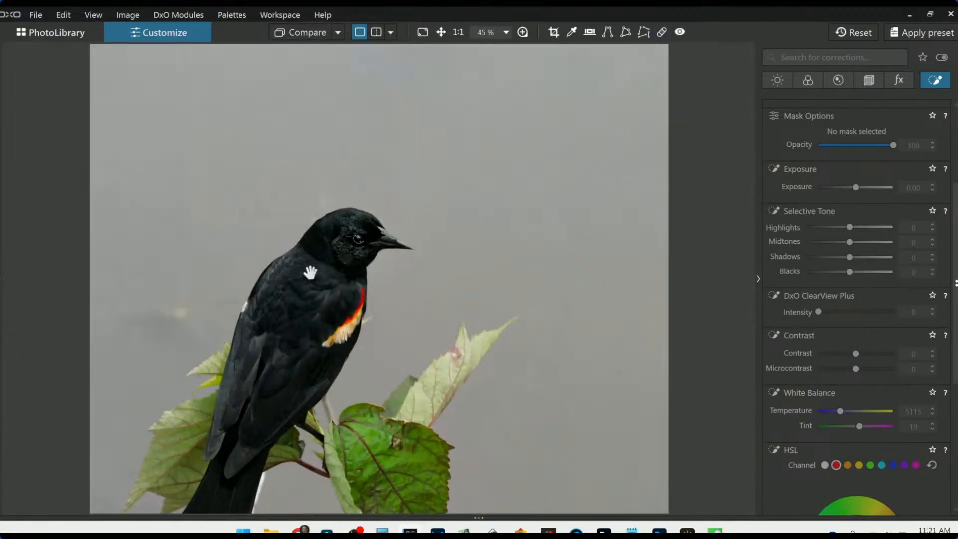
scroll(311, 272, "up", 2)
scroll(284, 140, "up", 5)
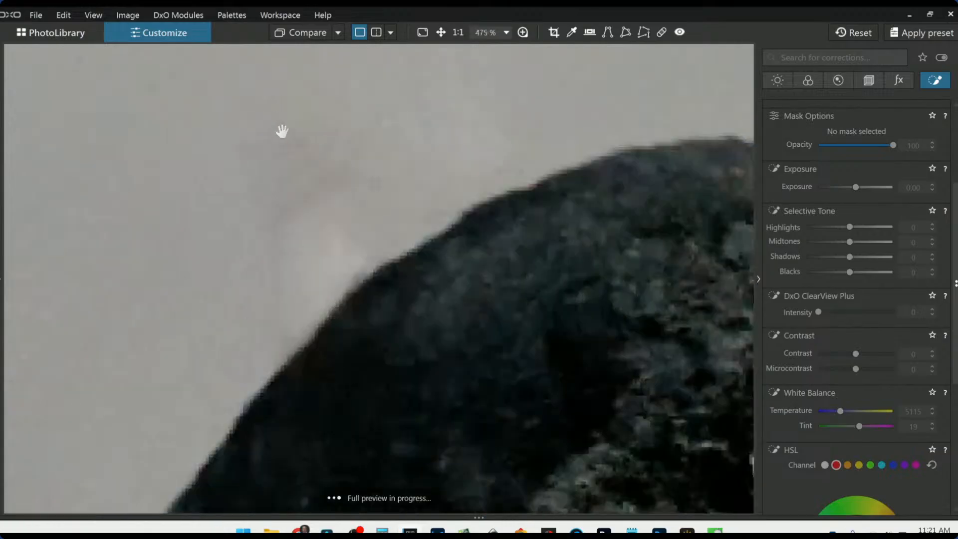
scroll(329, 218, "down", 1)
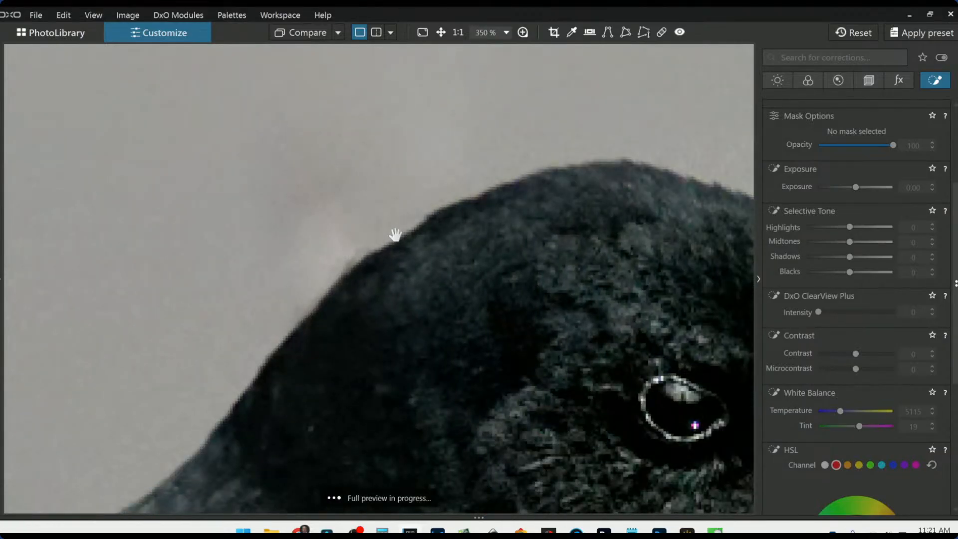
left_click(660, 33)
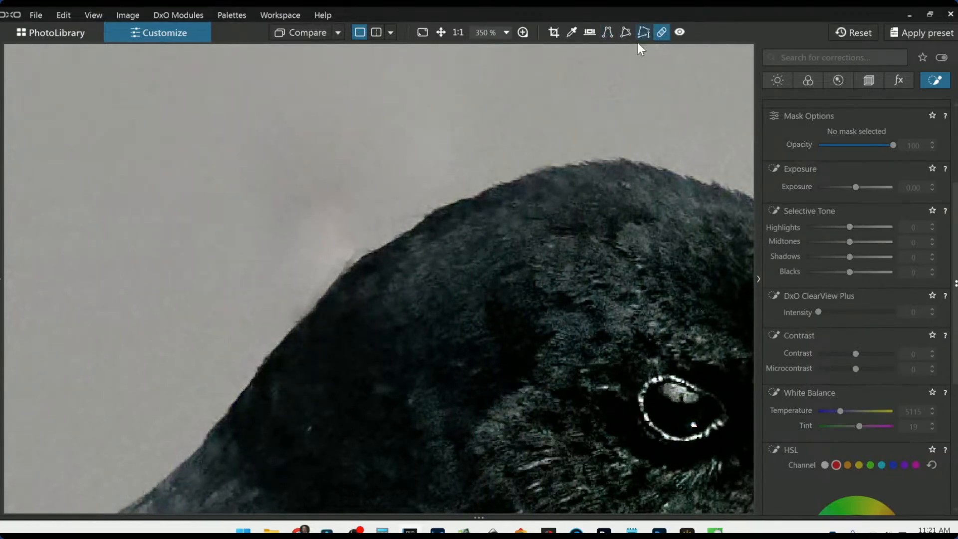
mouse_move(355, 253)
left_mouse_down()
mouse_move(327, 216)
mouse_move(336, 213)
mouse_move(419, 345)
left_mouse_up()
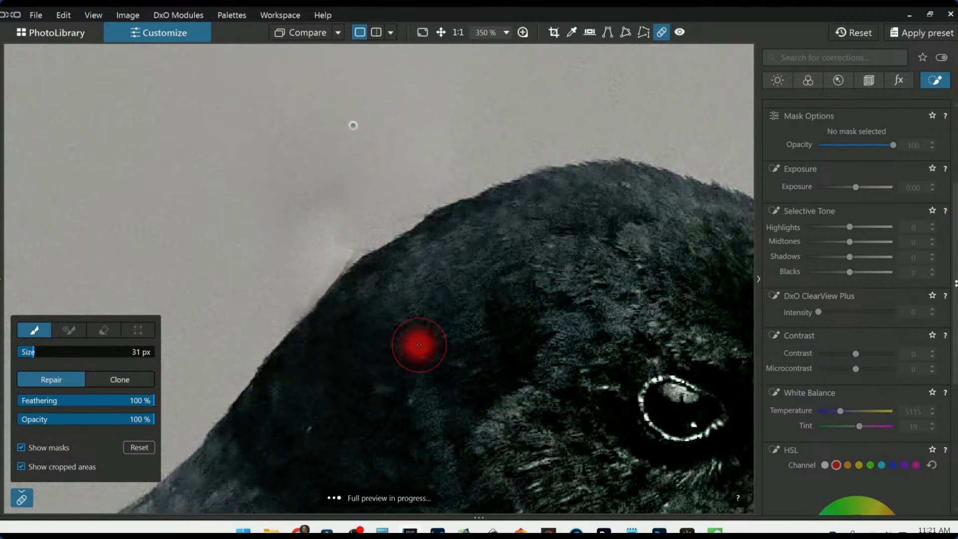
Step: Delete the remaining repair just above the back of the blackbird's head
scroll(417, 325, "down", 6)
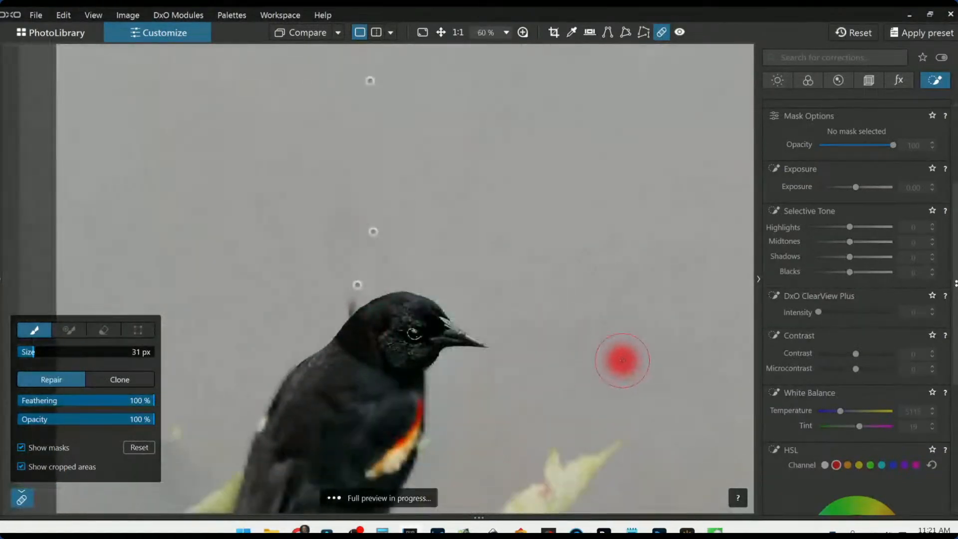
scroll(475, 372, "down", 3)
key("Escape")
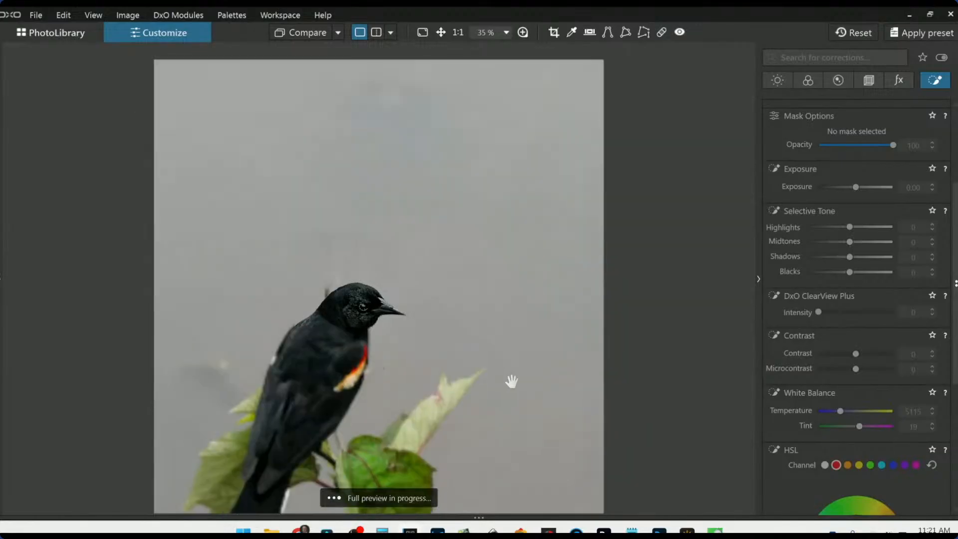
scroll(510, 376, "down", 1)
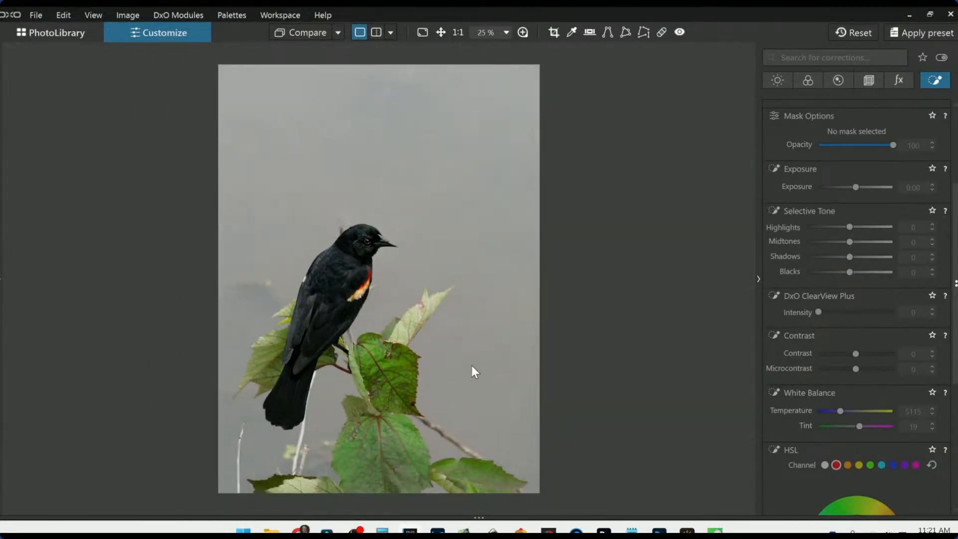
scroll(297, 218, "up", 3)
scroll(301, 215, "up", 2)
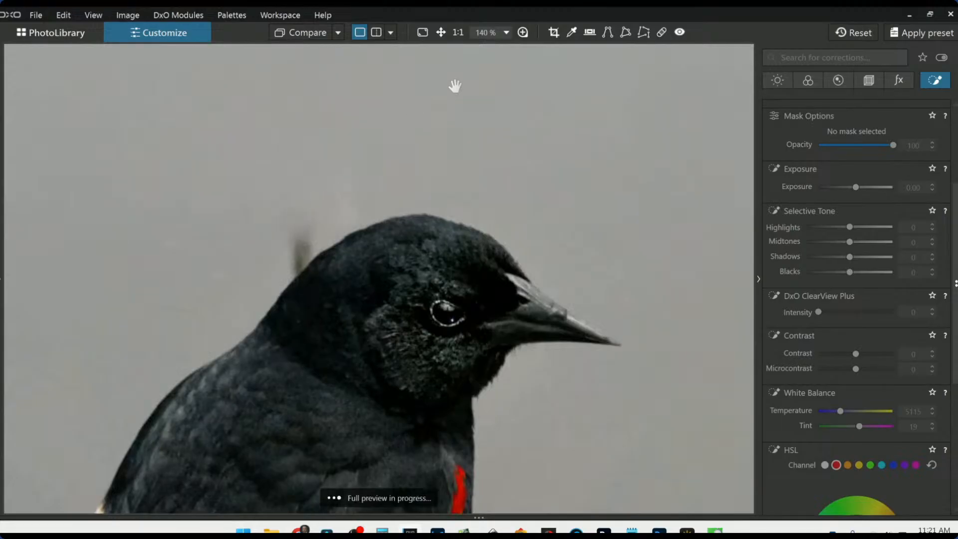
left_click(661, 32)
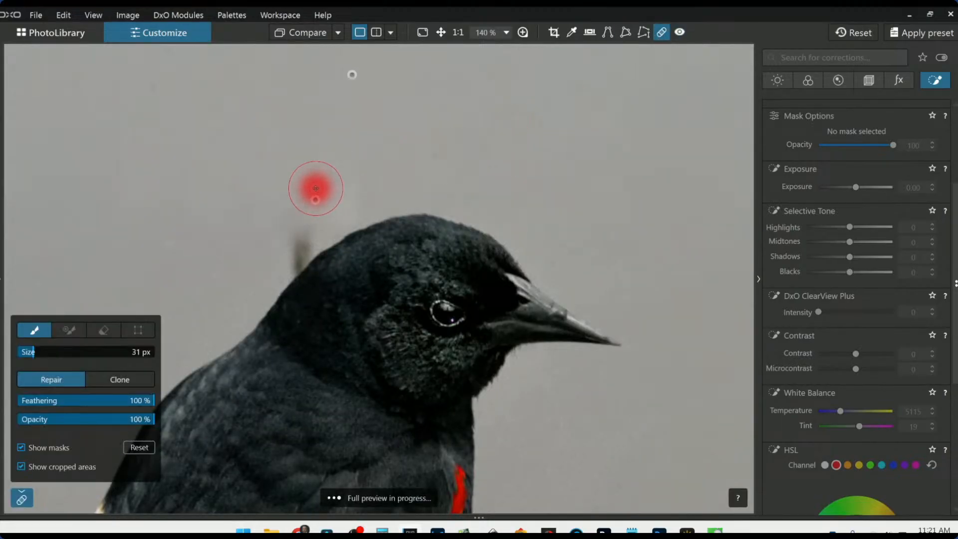
left_click_drag(317, 189, 315, 205)
key("Delete")
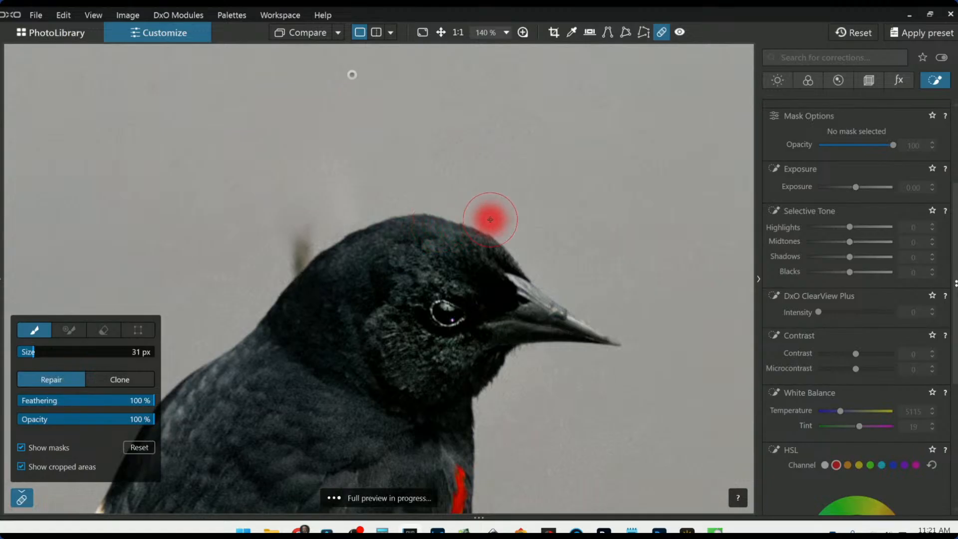
Step: Delete the next repair up, over the twig above the blackbird, and close the repair tool
key("ctrl+0")
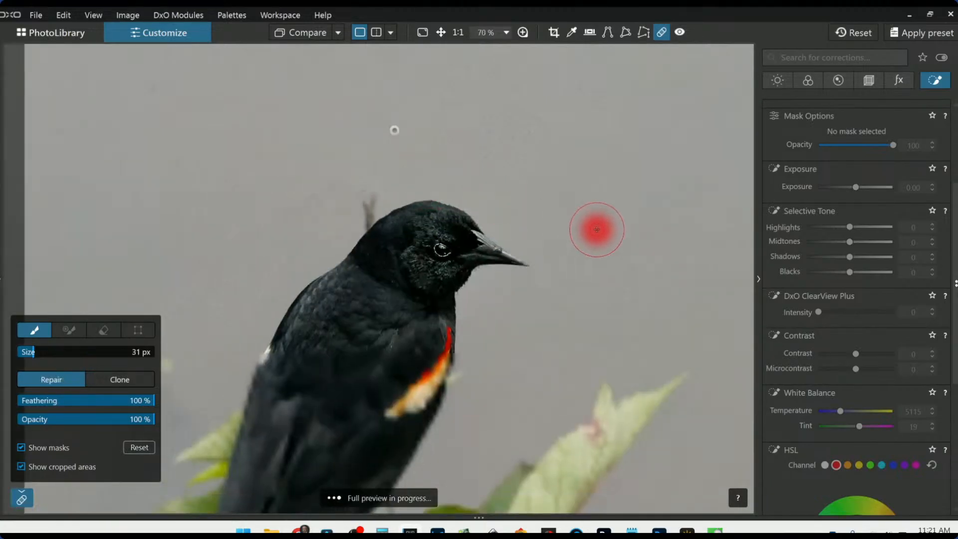
scroll(618, 248, "down", 1)
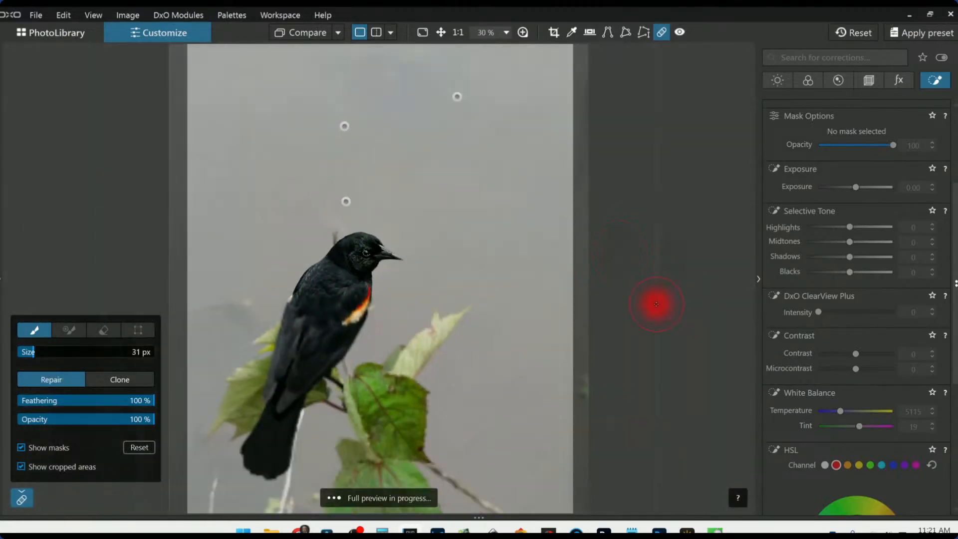
key("Escape")
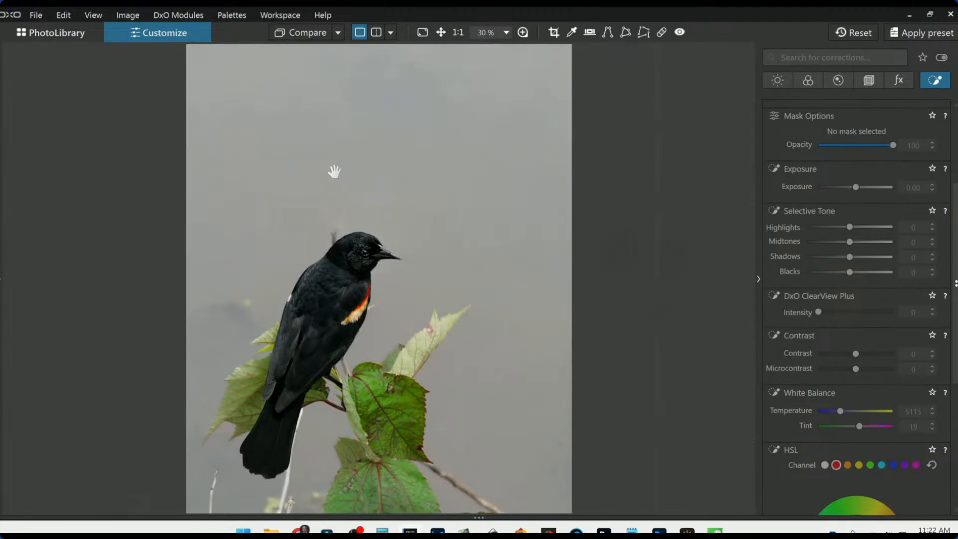
left_click(661, 32)
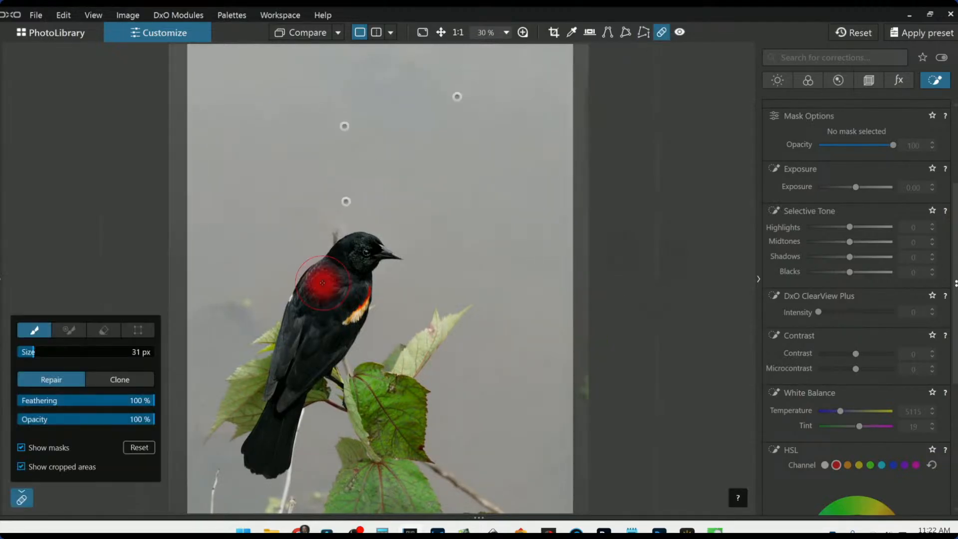
left_click_drag(335, 238, 343, 245)
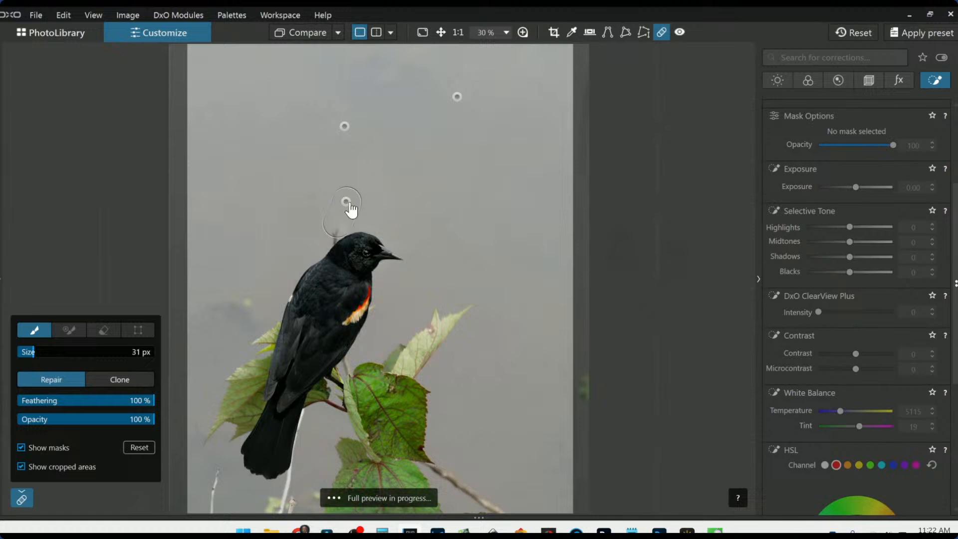
left_click(644, 272)
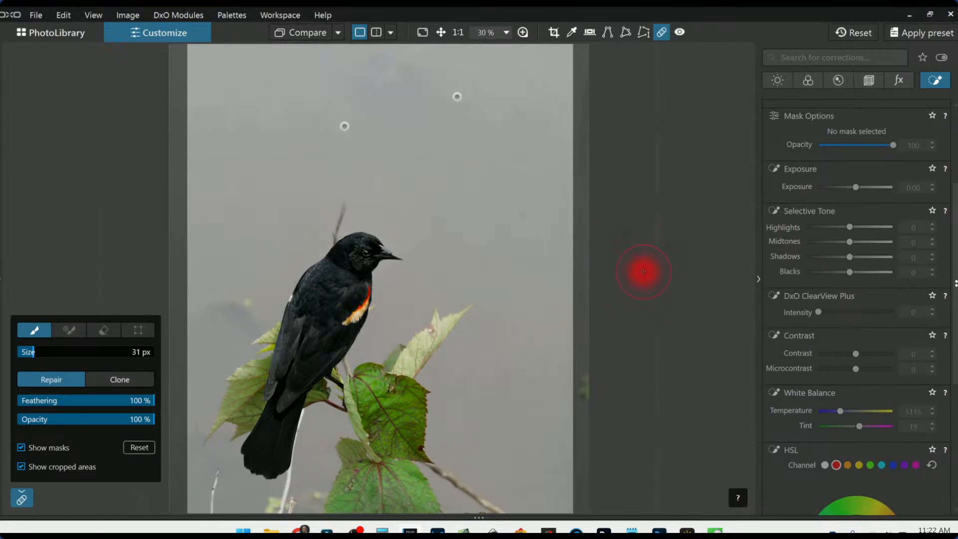
key("Escape")
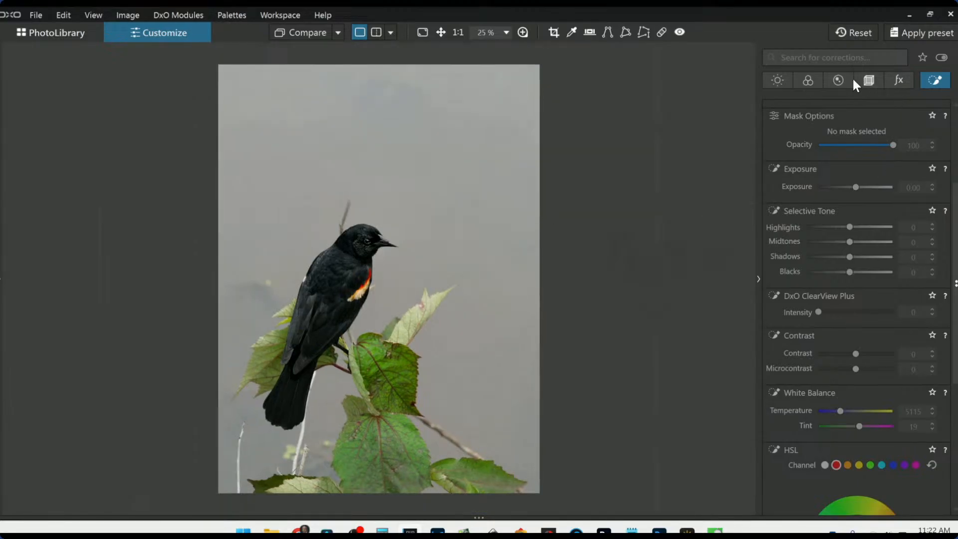
Step: Add a control point mask on the green leaf below the bird, adjust its radius, and set Chroma selectivity to 55
scroll(841, 262, "up", 3)
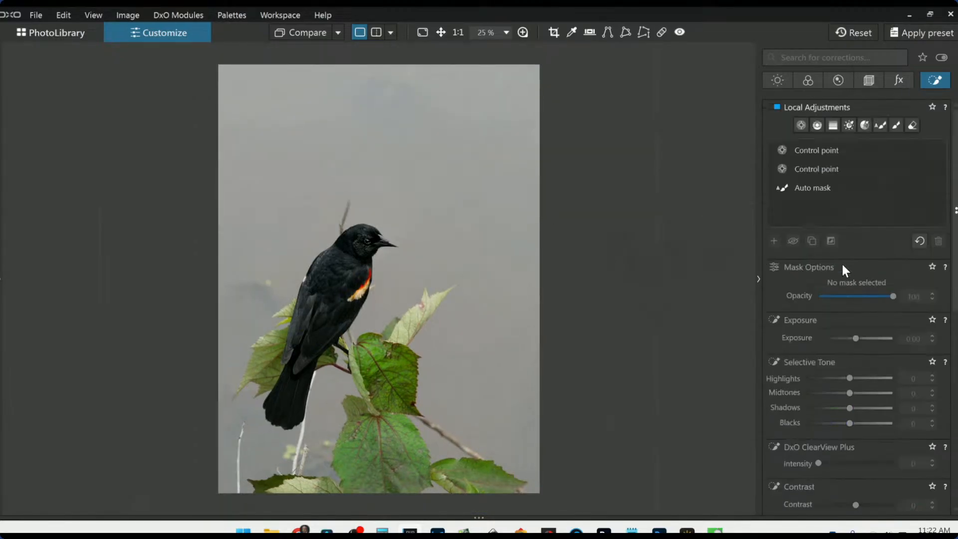
left_click(804, 120)
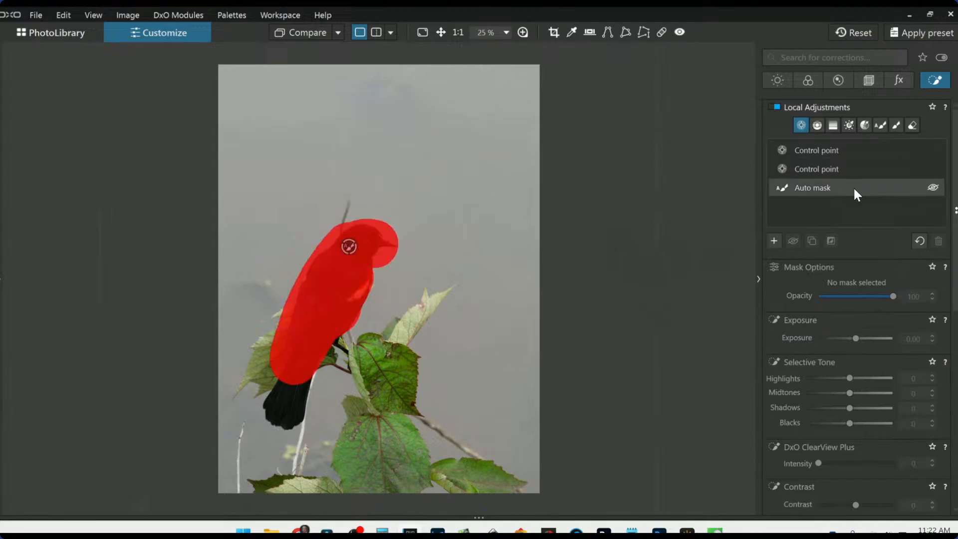
left_click(774, 242)
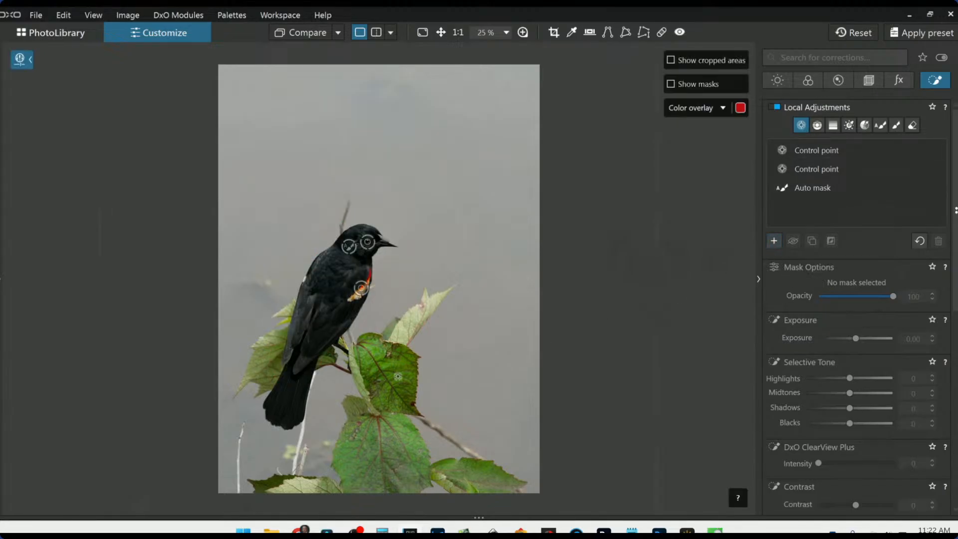
left_click(392, 375)
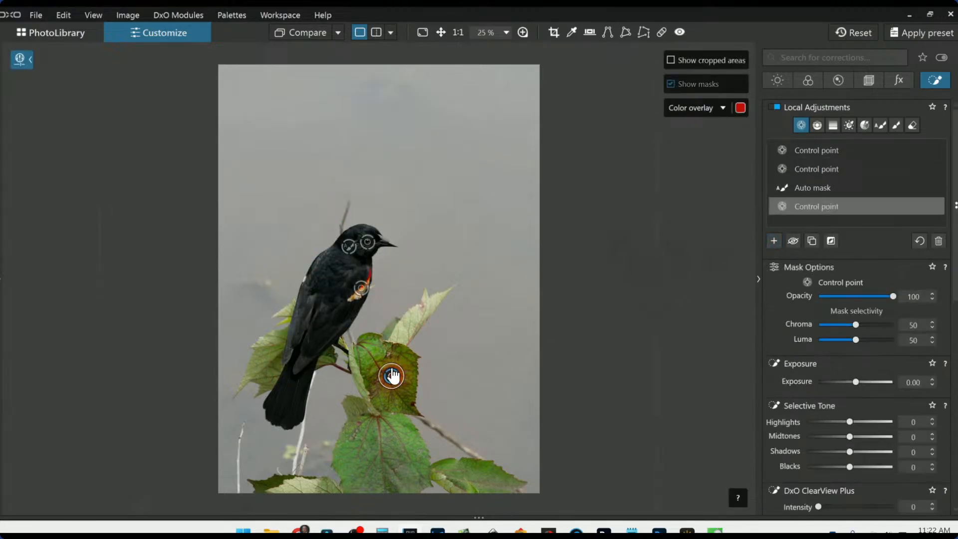
left_click_drag(400, 316, 401, 309)
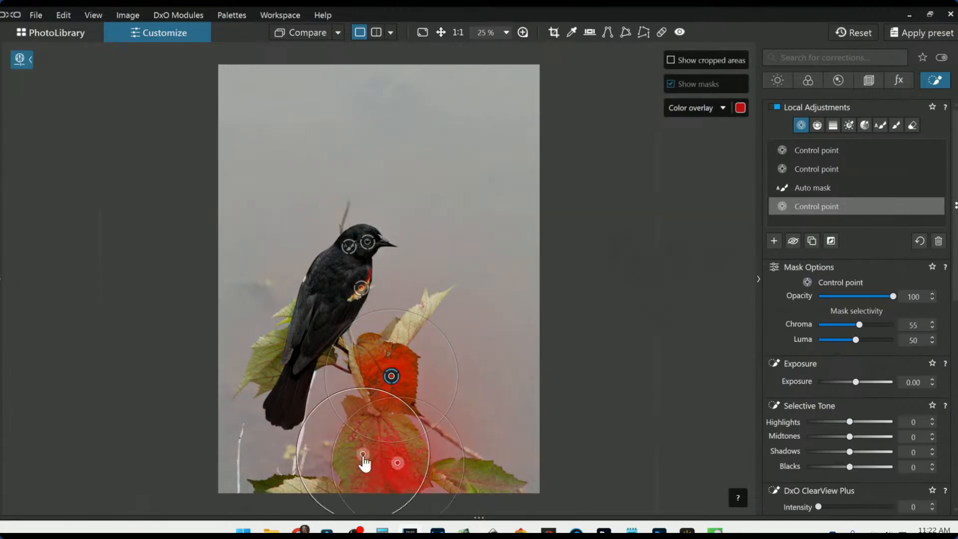
Step: Extend the leaf mask with control points on the large lower leaf, the lower-right leaf, the left leaf and the pale upright leaf
left_click(363, 454)
left_click(484, 478)
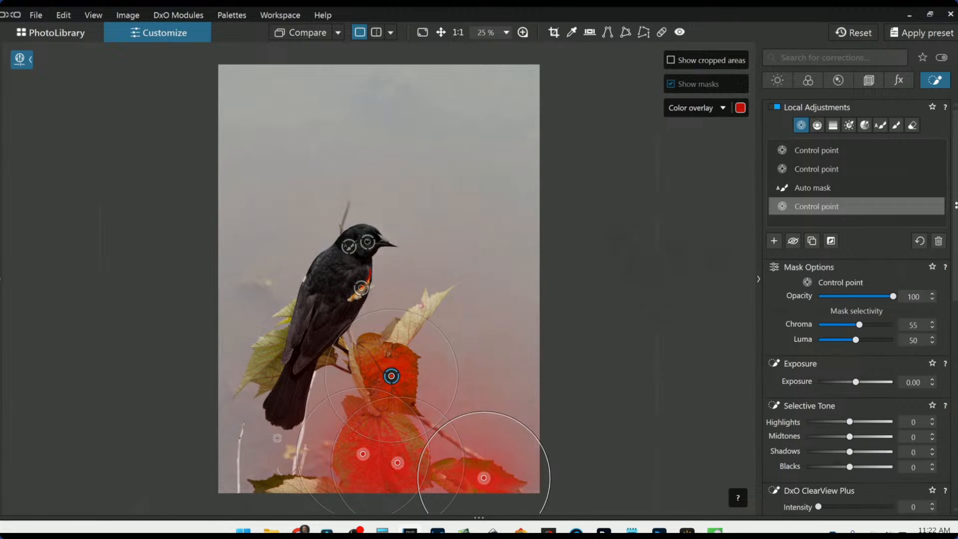
left_click(265, 355)
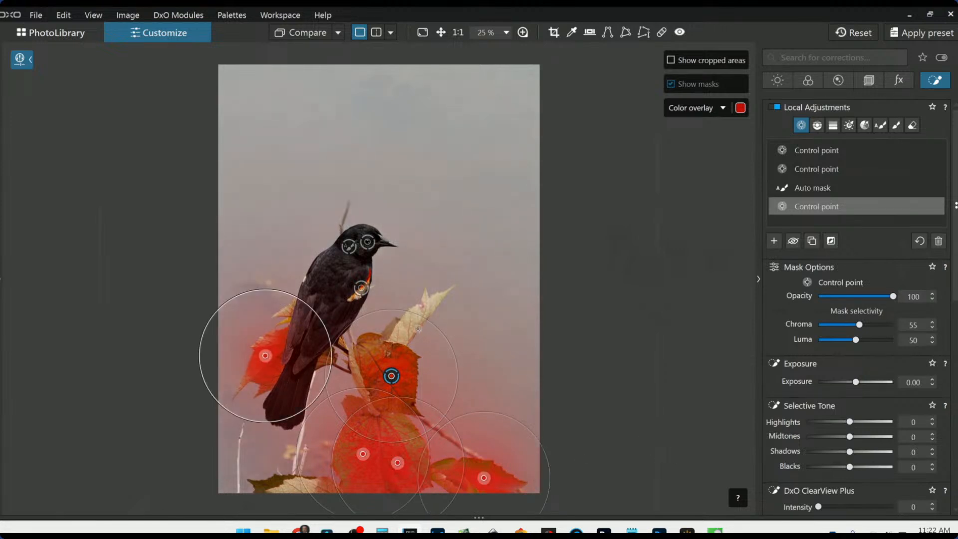
left_click(402, 333)
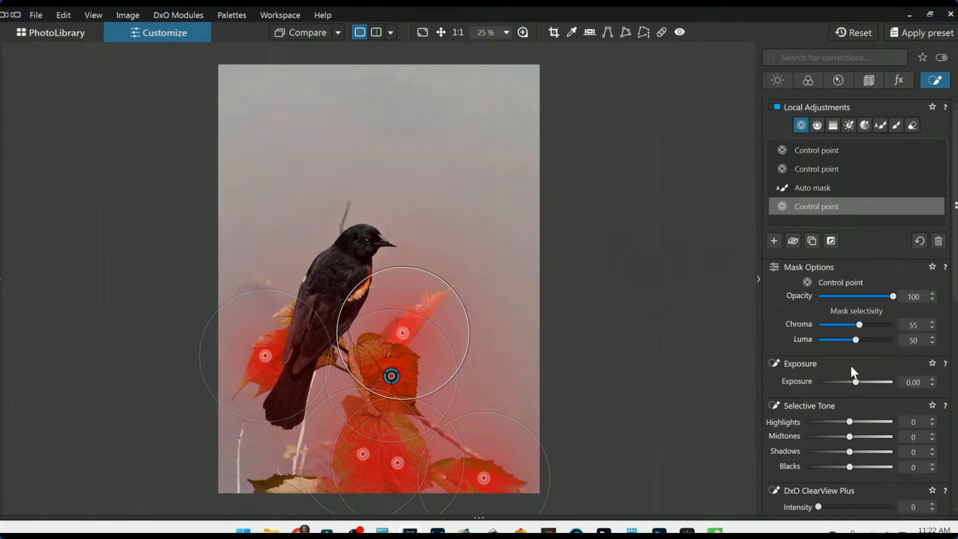
scroll(851, 364, "down", 10)
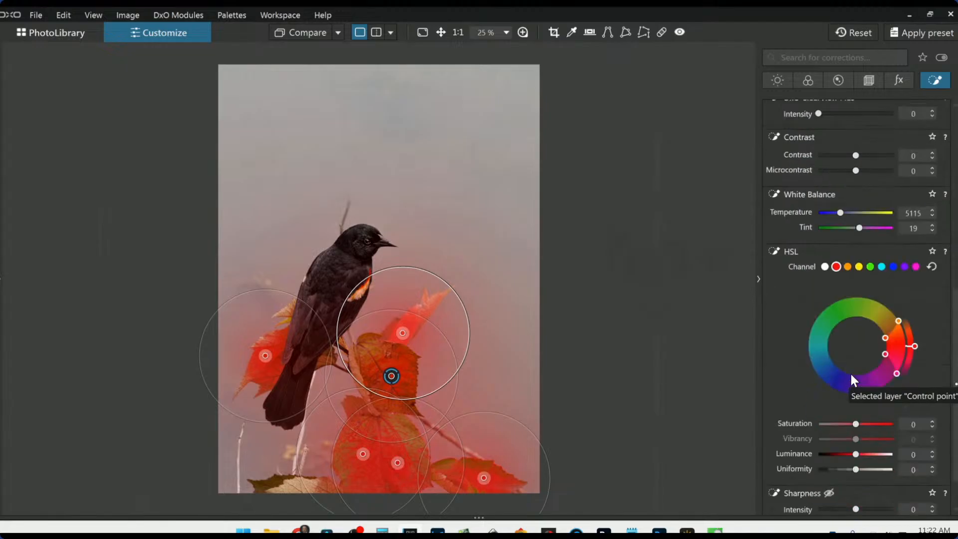
Step: Set the green channel's HSL Saturation to 43 for the leaf mask
left_click(870, 266)
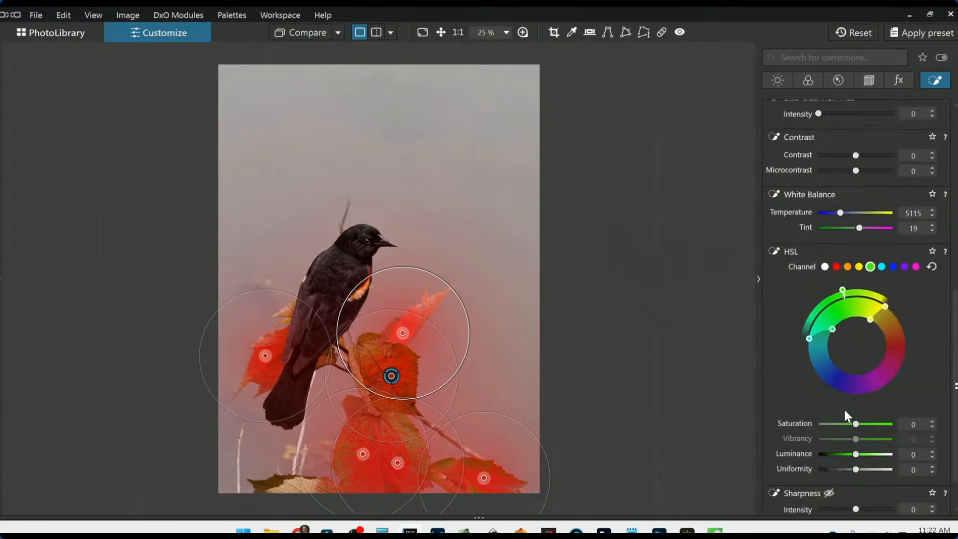
scroll(844, 414, "down", 1)
left_click_drag(857, 375, 872, 376)
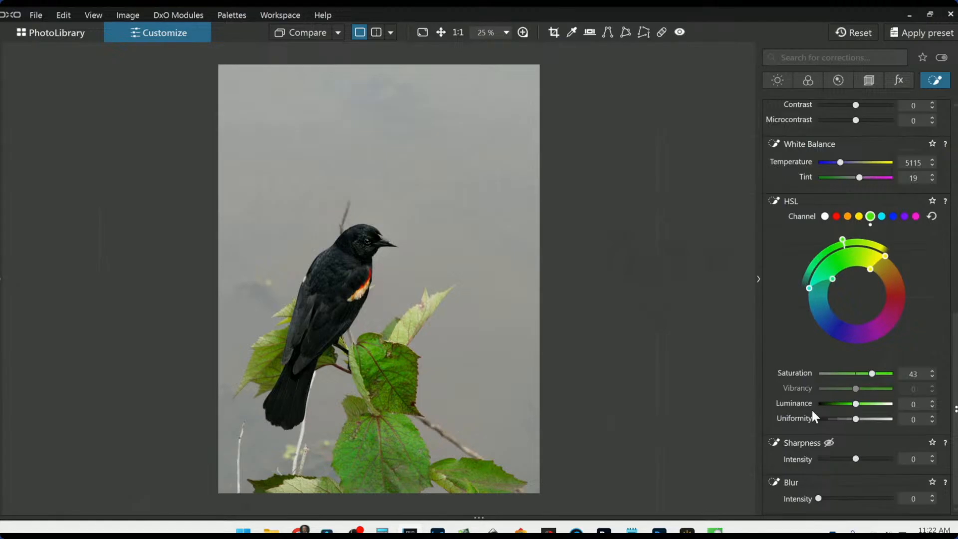
scroll(783, 280, "up", 1)
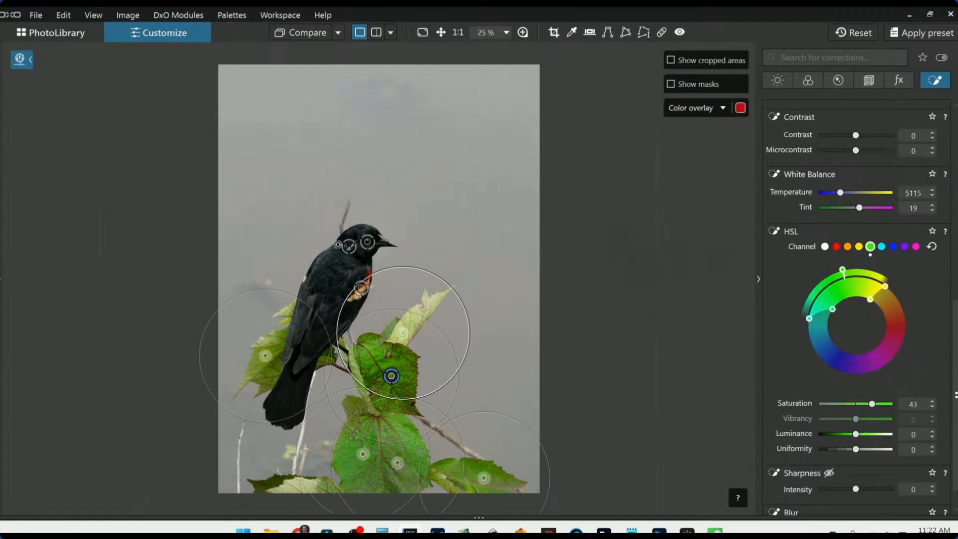
Step: Set the blackbird head mask's Exposure to 1.26 and reset its Microcontrast to 0
left_click(366, 245)
scroll(830, 274, "up", 6)
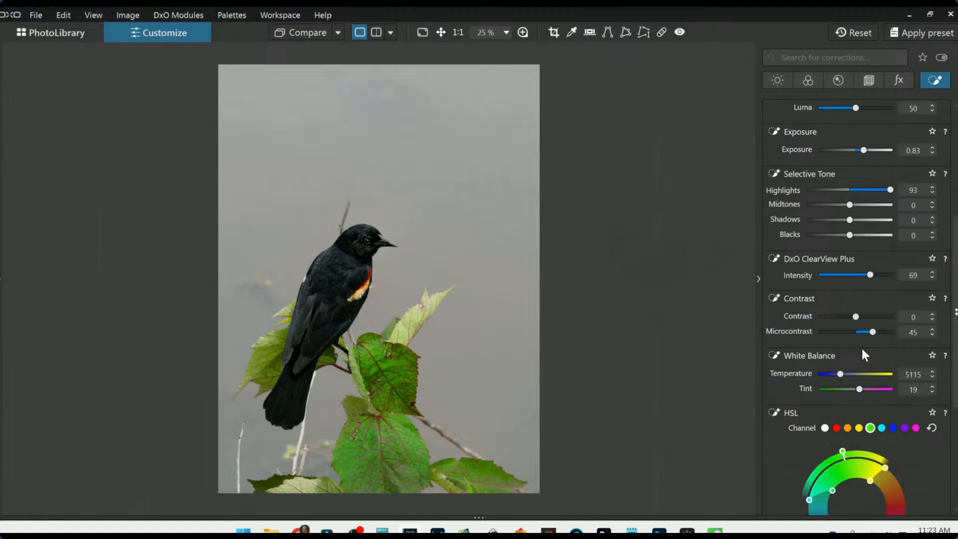
left_click(863, 331)
left_click_drag(865, 149, 867, 149)
double_click(862, 332)
key("l")
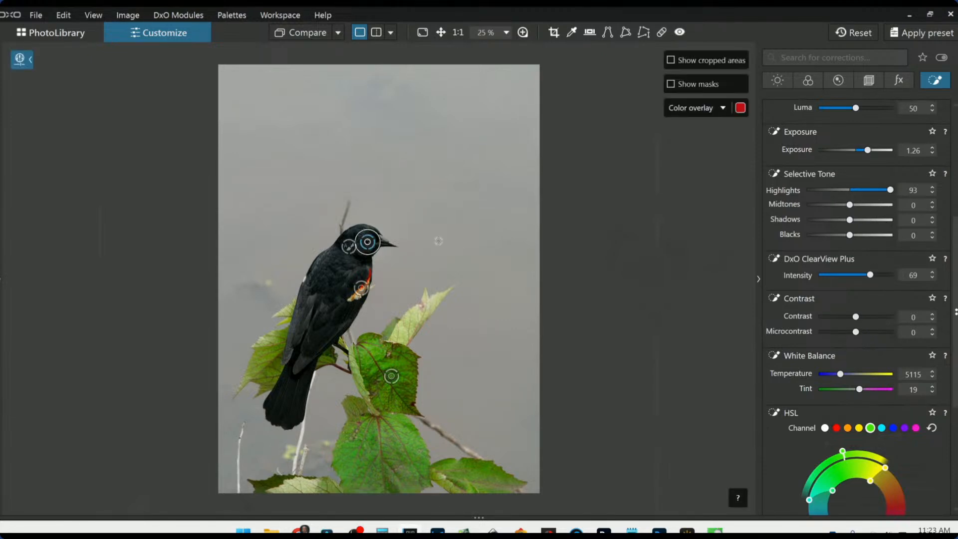
Step: Set Contrast to 26 and Highlights to 31 for the auto mask on the blackbird
left_click(350, 248)
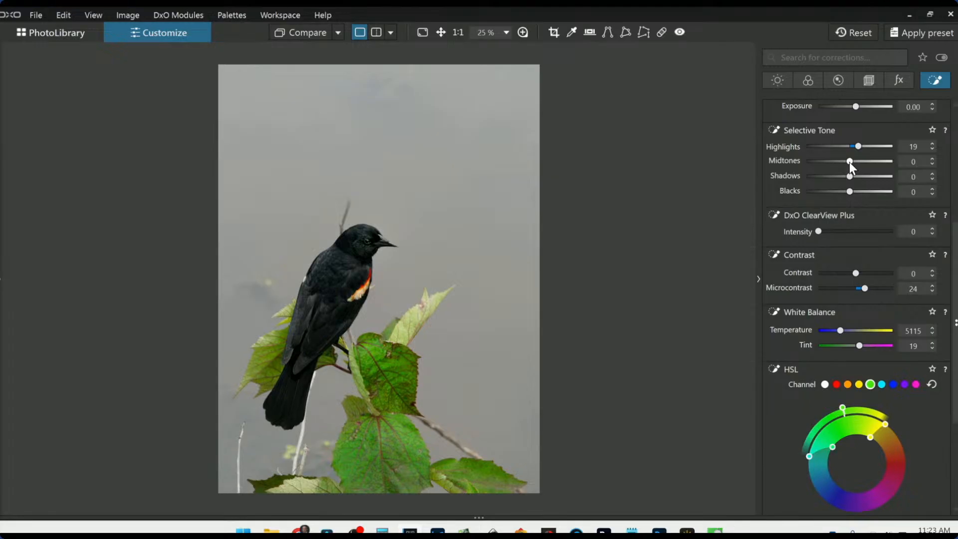
left_click_drag(855, 277, 865, 271)
left_click_drag(859, 150, 865, 151)
scroll(605, 306, "down", 1)
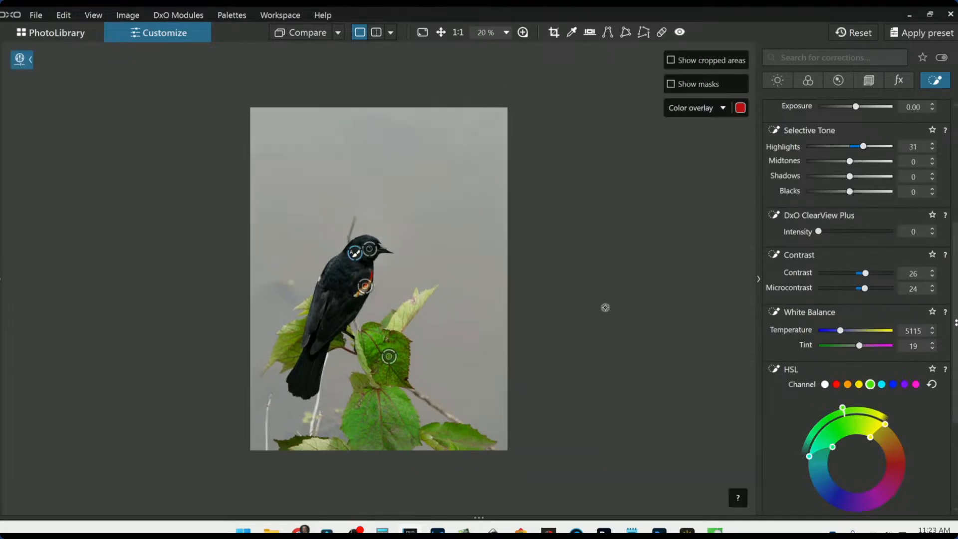
Step: Warm the whole photo by setting the RAW White Balance temperature to 5515
left_click(778, 81)
left_click(808, 82)
scroll(858, 260, "up", 3)
scroll(869, 292, "up", 1)
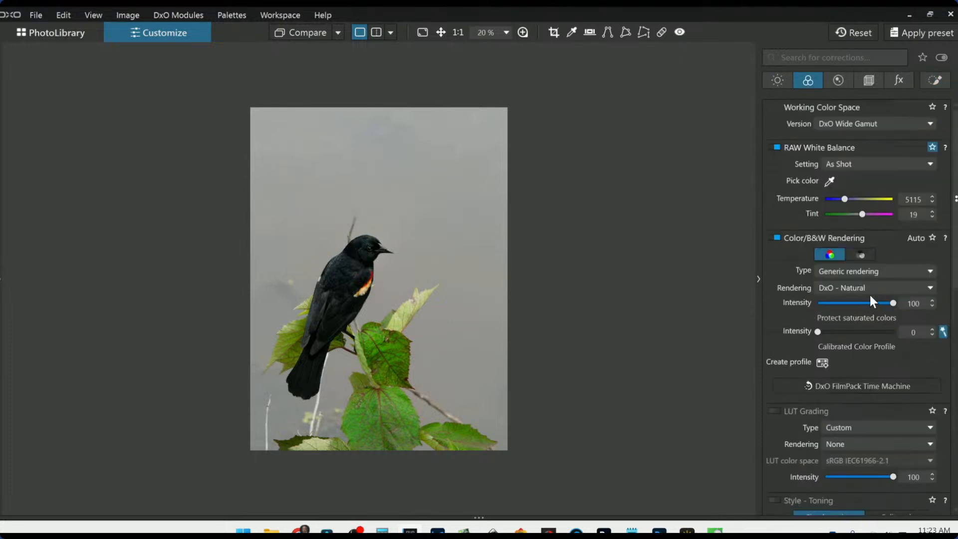
left_click(846, 200)
scroll(846, 199, "down", 1)
key("l")
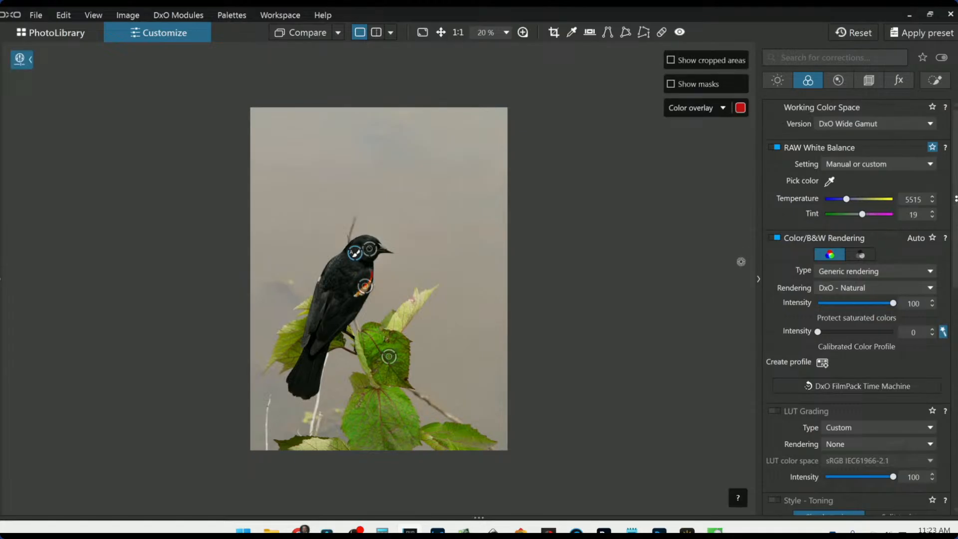
key("l")
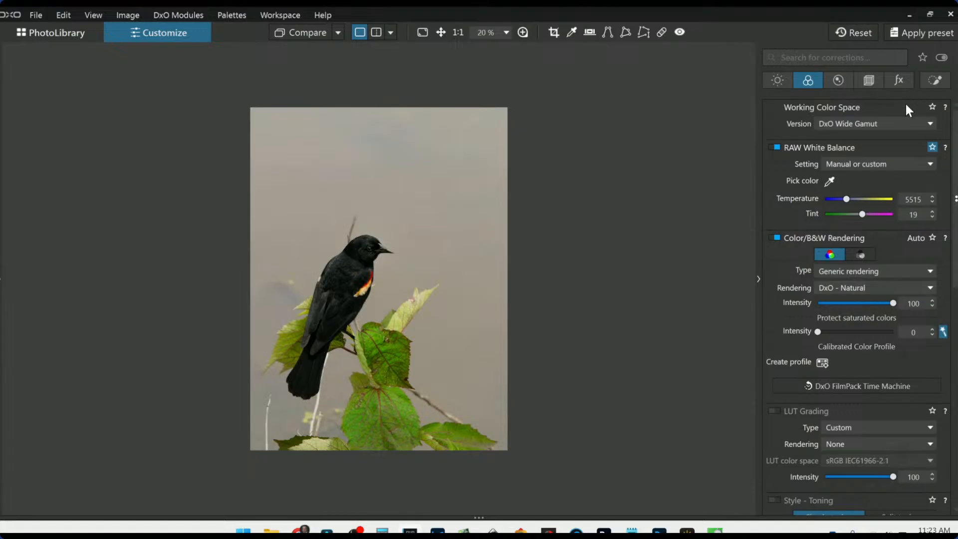
Step: Add a new control point mask on the grey background to the upper right of the blackbird
left_click(931, 85)
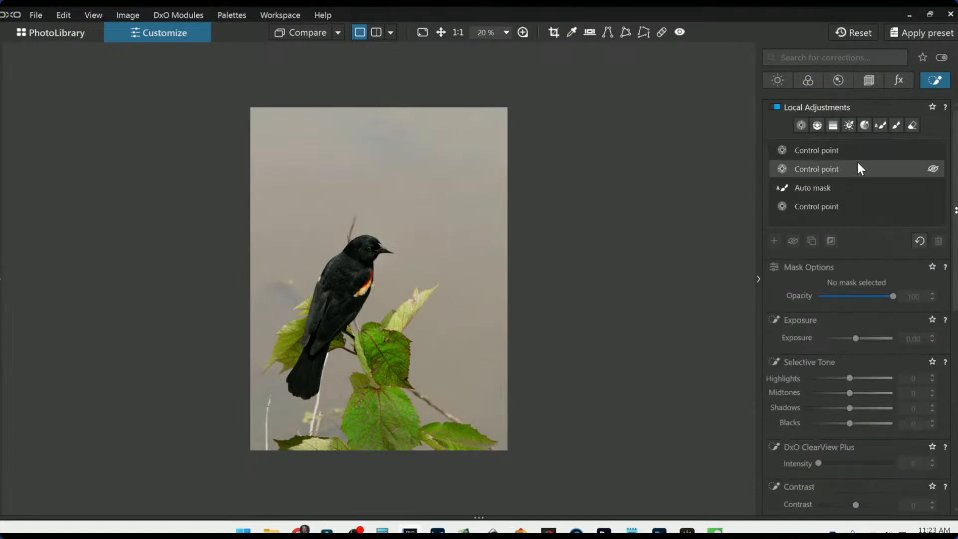
left_click(800, 125)
left_click(445, 154)
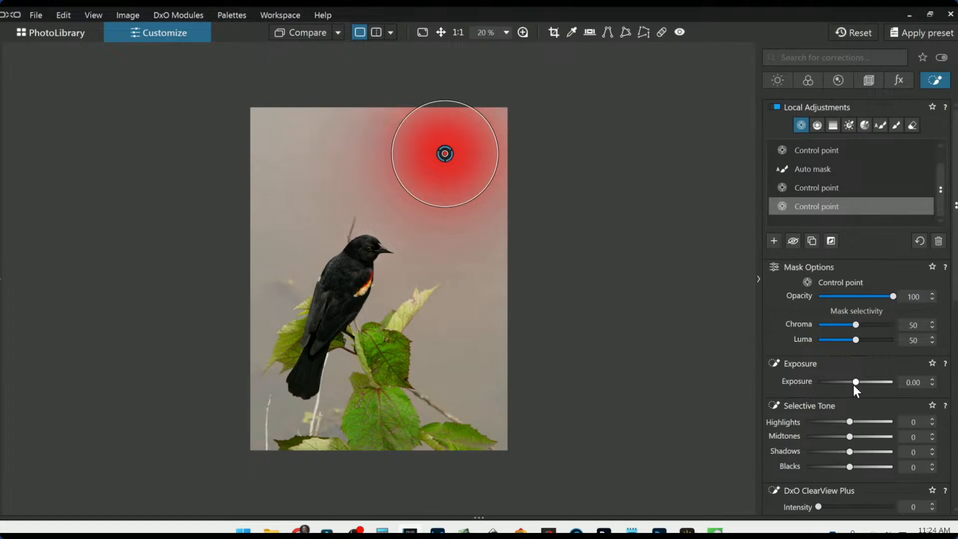
scroll(868, 417, "down", 3)
scroll(820, 410, "down", 1)
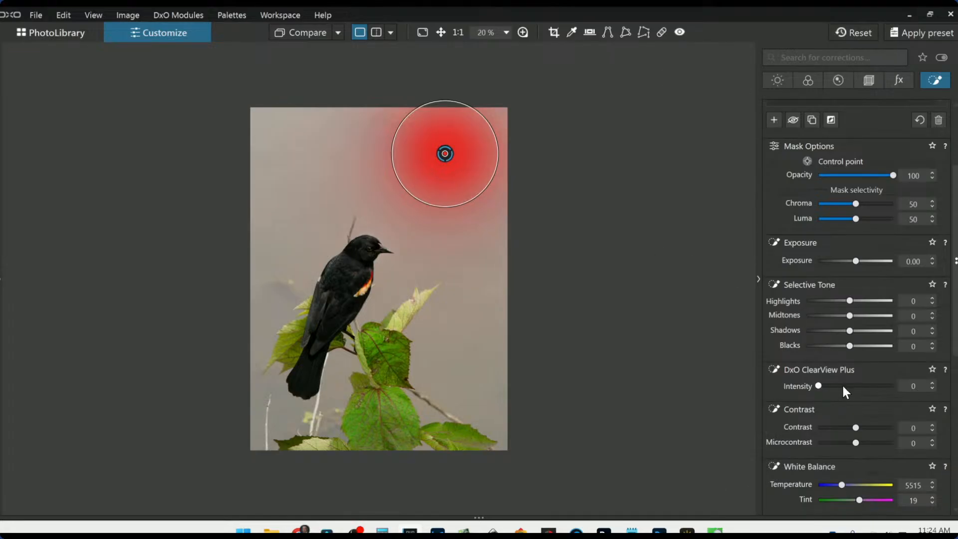
Step: Try raising DxO ClearView Plus Intensity on the background mask
left_click_drag(843, 386, 849, 386)
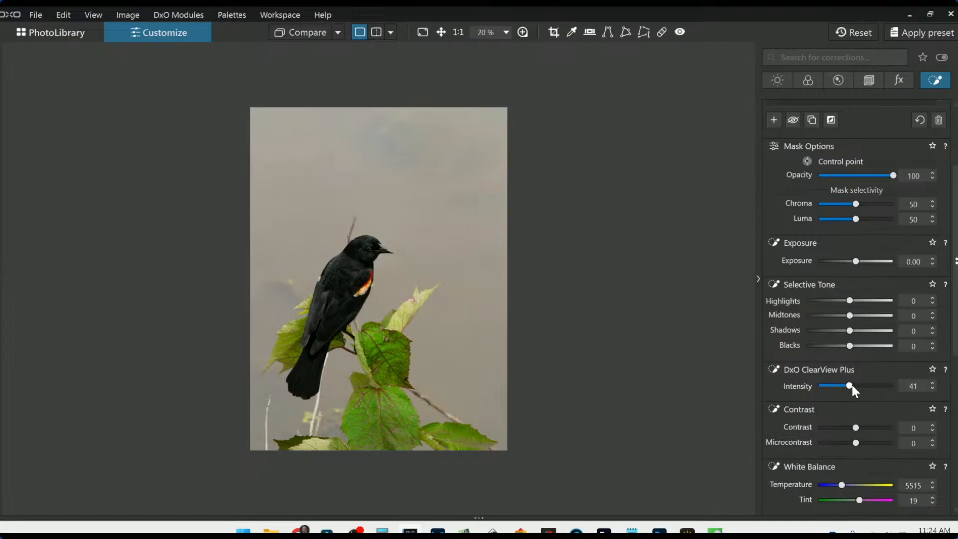
left_click_drag(850, 386, 877, 386)
left_click_drag(889, 387, 679, 391)
Step: Enlarge the background control point, set Luma selectivity to 55, and add points at the image's upper left, lower right and right edge
left_click_drag(472, 198, 504, 242)
scroll(829, 283, "up", 3)
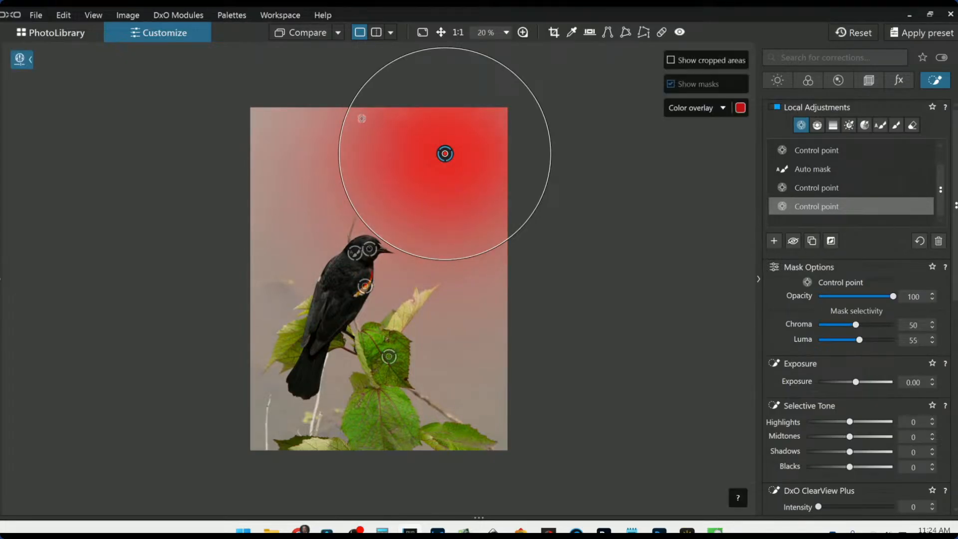
left_click(295, 122)
left_click(489, 365)
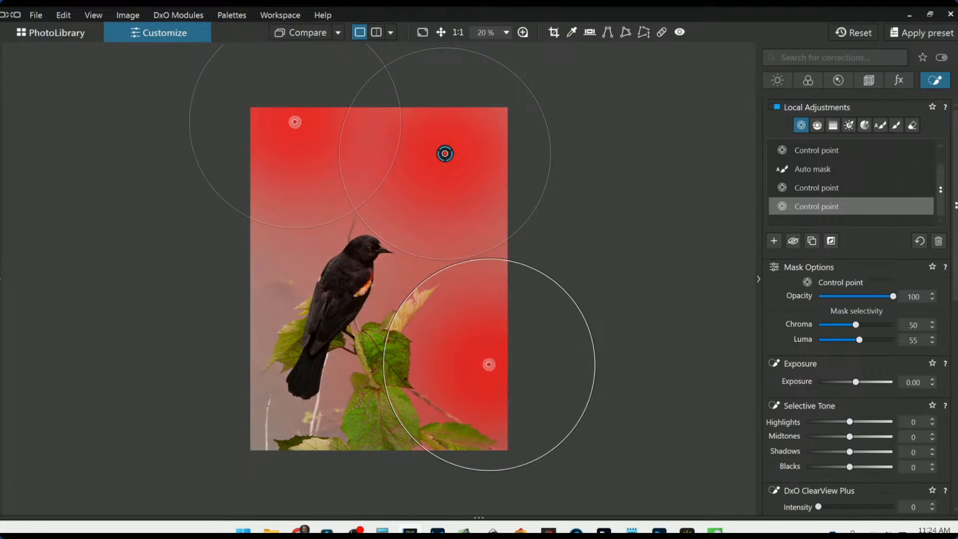
left_click(494, 232)
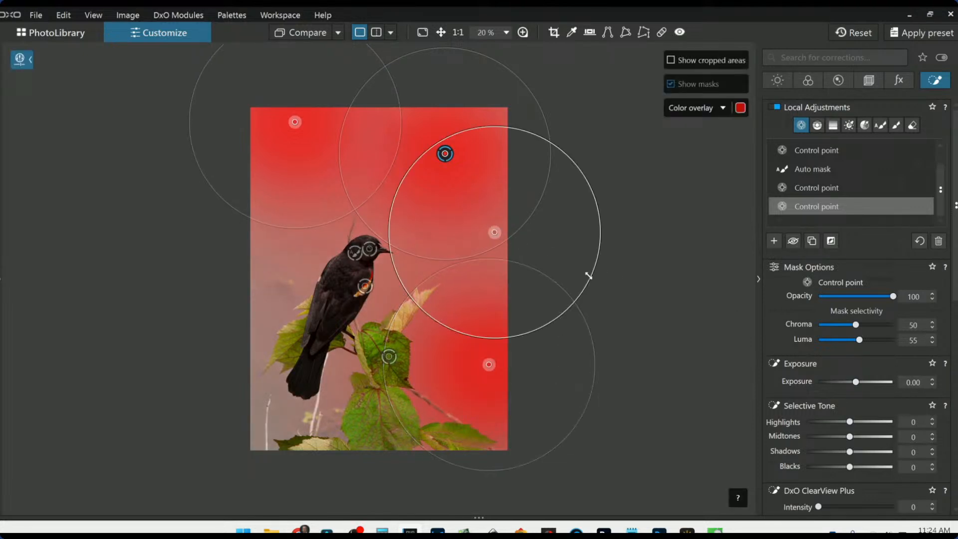
Step: Set the background mask's Highlights to 75 and its White Balance temperature to 4815
scroll(833, 380, "down", 3)
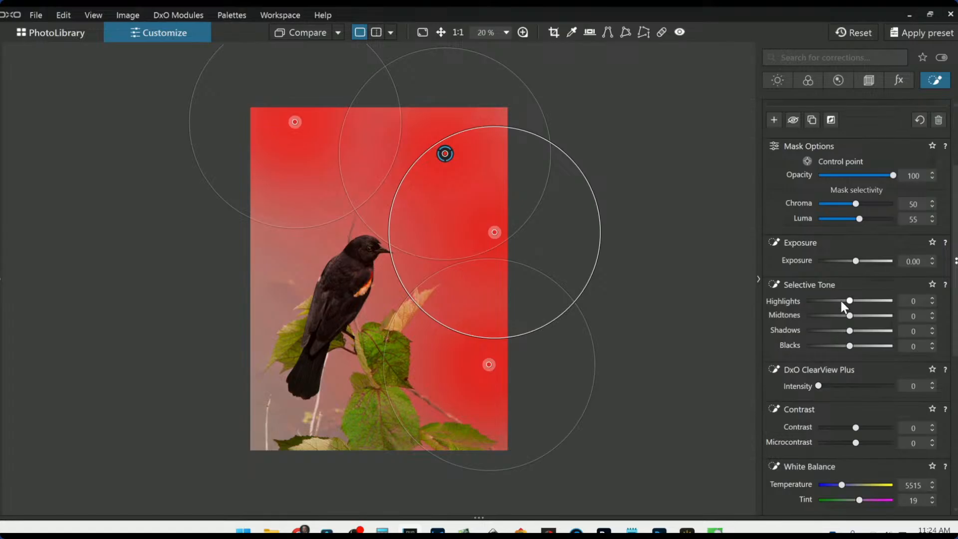
left_click_drag(848, 301, 874, 304)
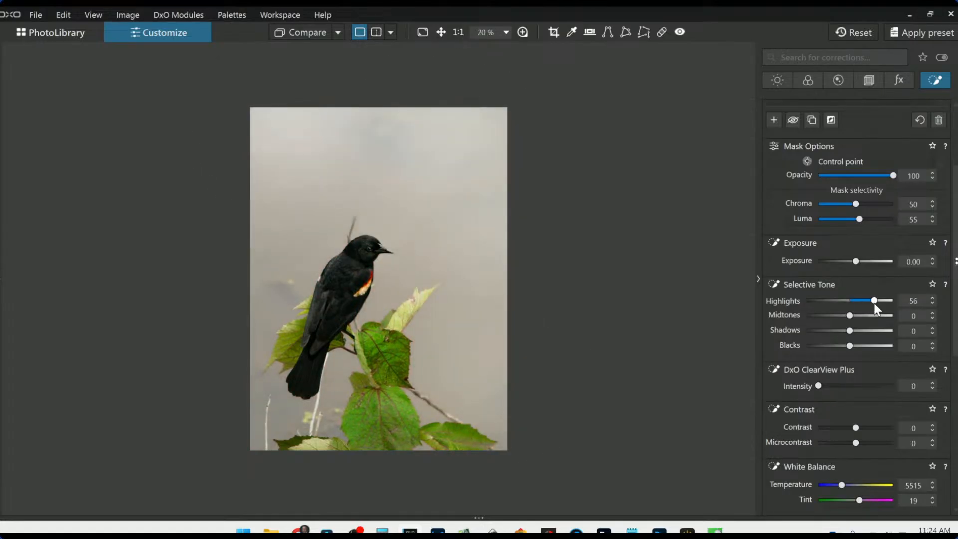
scroll(854, 379, "down", 3)
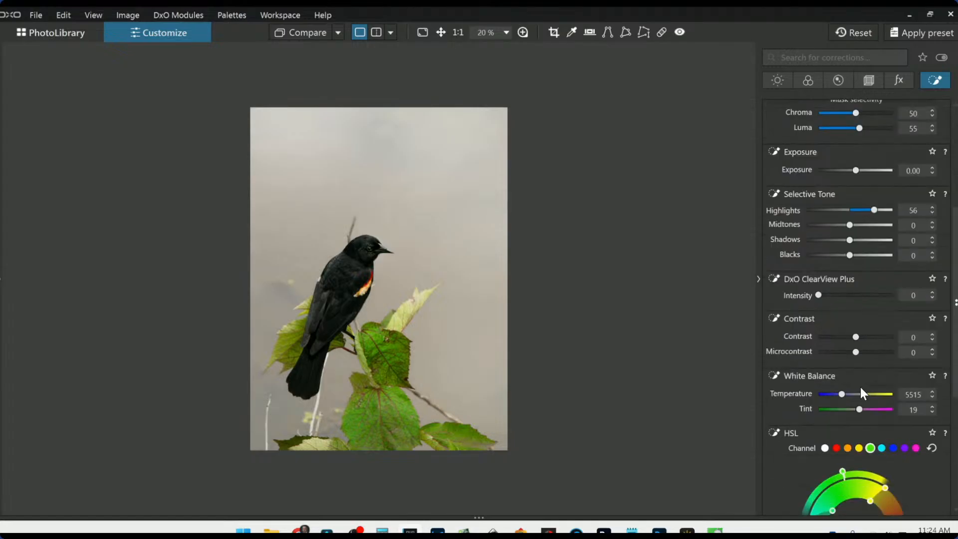
left_click_drag(841, 393, 837, 395)
left_click_drag(843, 394, 845, 396)
left_click_drag(845, 396, 843, 393)
left_click_drag(883, 208, 886, 209)
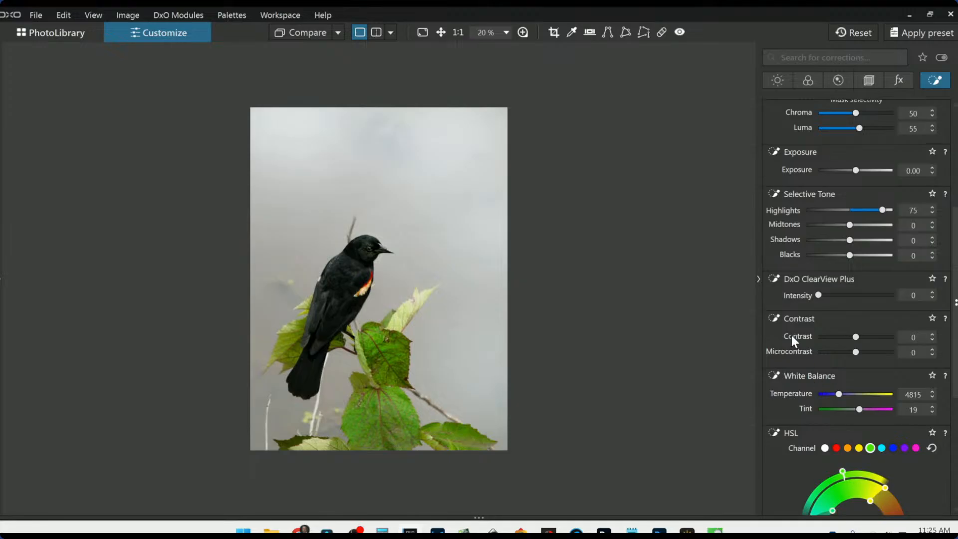
Step: Add a separate control point mask on the background in the photo's lower-left corner and set its Highlights to -31
scroll(791, 334, "up", 4)
left_click(773, 240)
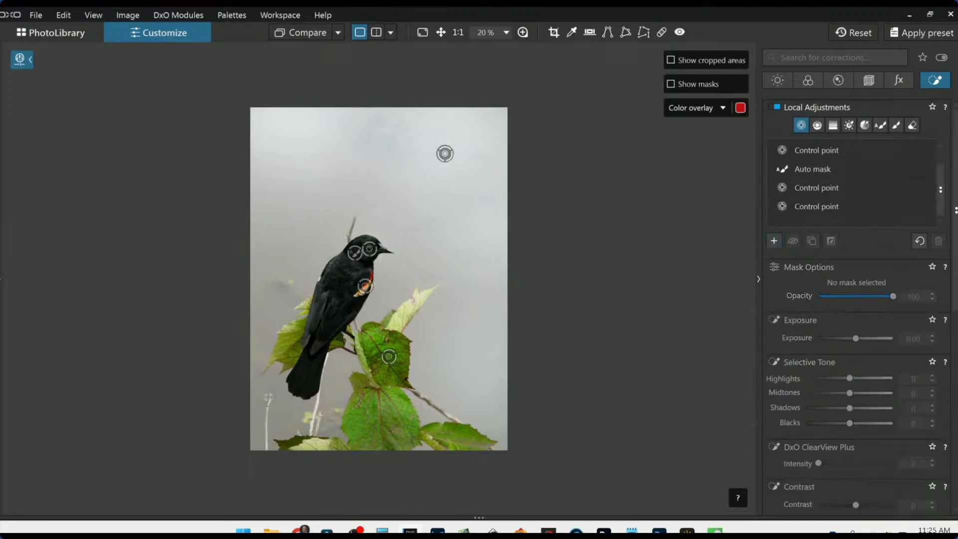
left_click(278, 423)
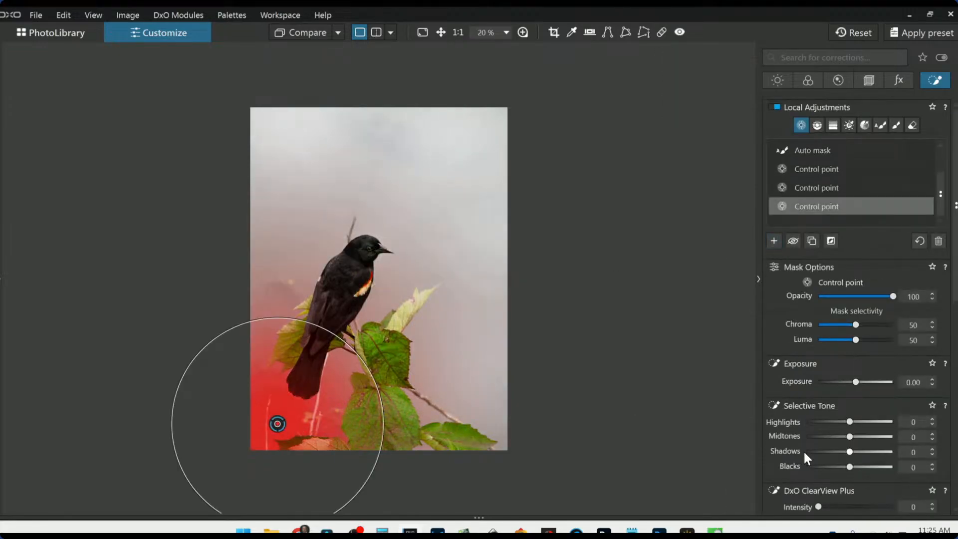
left_click_drag(848, 421, 831, 417)
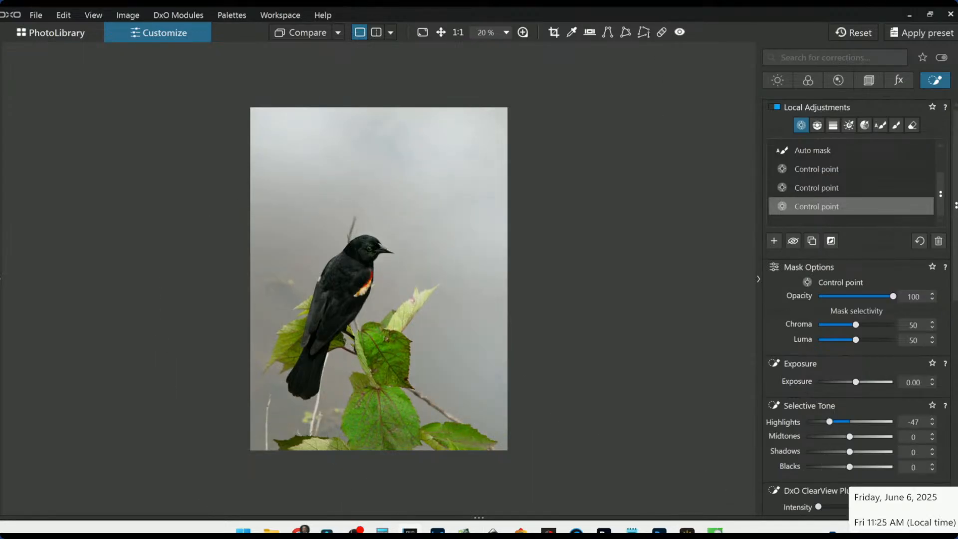
left_click_drag(831, 423, 837, 423)
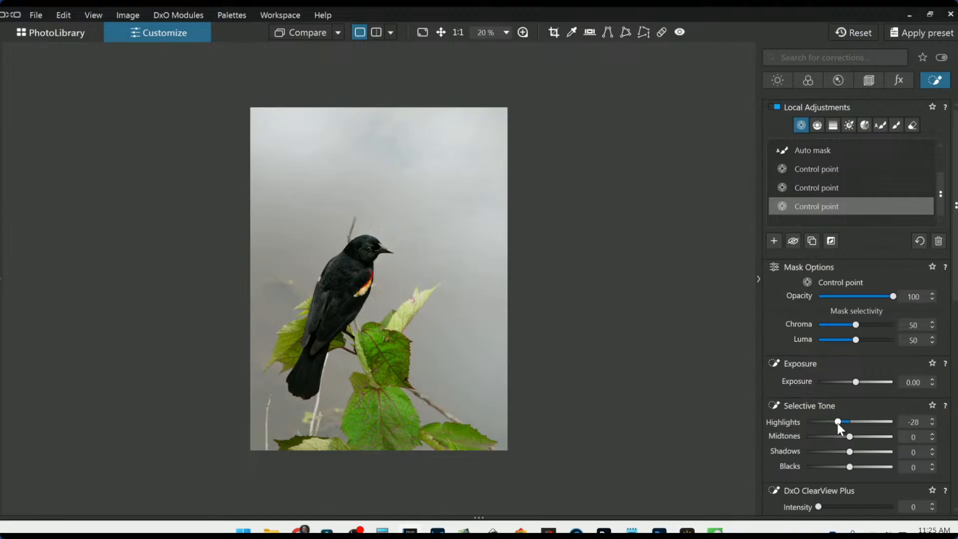
scroll(823, 424, "down", 3)
scroll(809, 436, "down", 1)
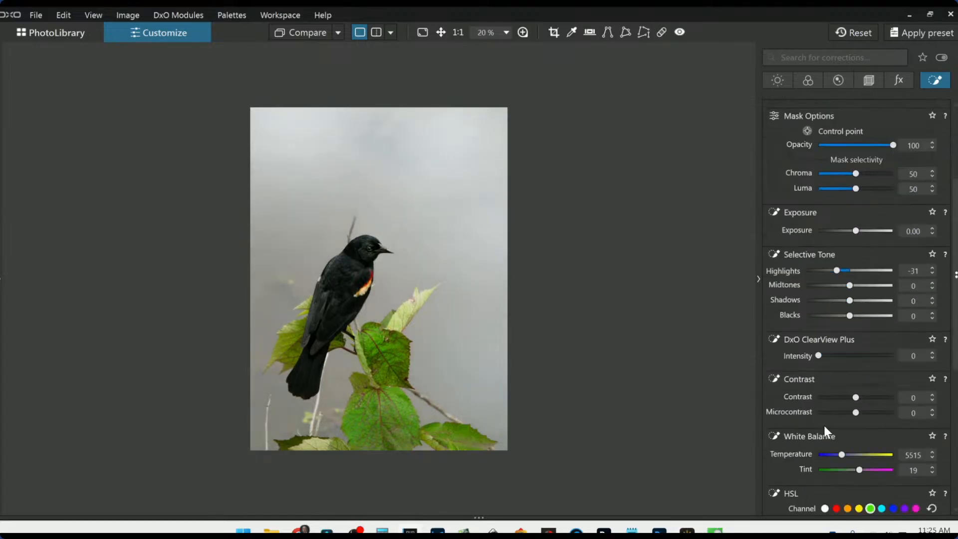
left_click_drag(842, 456, 842, 456)
Step: Compare the edited blackbird photo with the uncorrected original
mouse_move(460, 218)
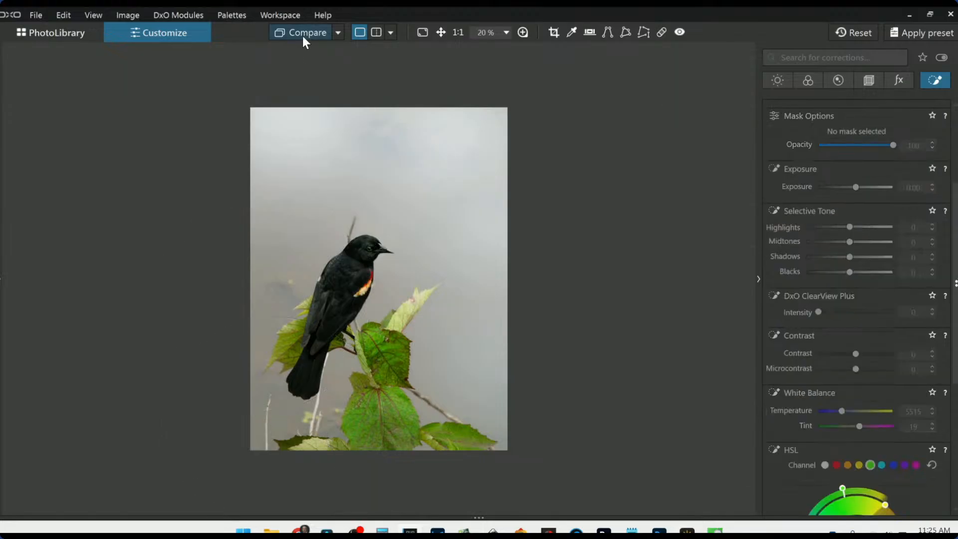
left_click_drag(302, 36, 303, 33)
left_click(303, 33)
Step: Export the edited photo as a full-size JPEG at quality 93 to the original image folder with the suffix -dxo
right_click(492, 162)
left_click(552, 82)
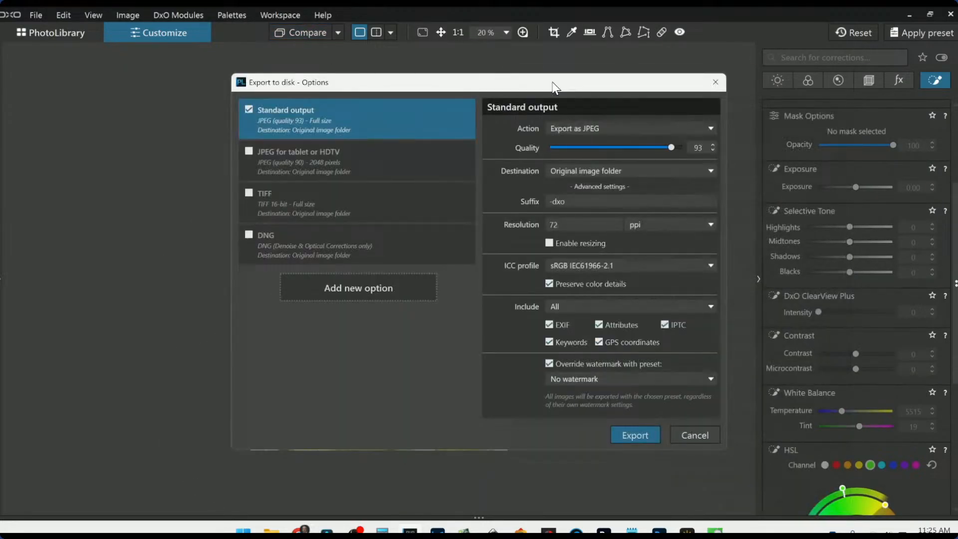
key("Escape")
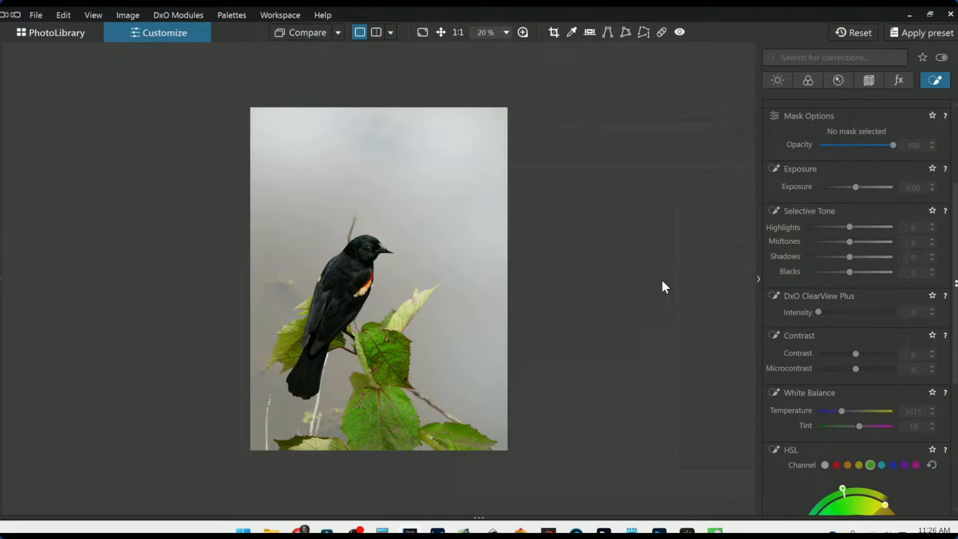
Step: Use the exported JPEG as the comparison reference and reset the photo's corrections
left_click(340, 31)
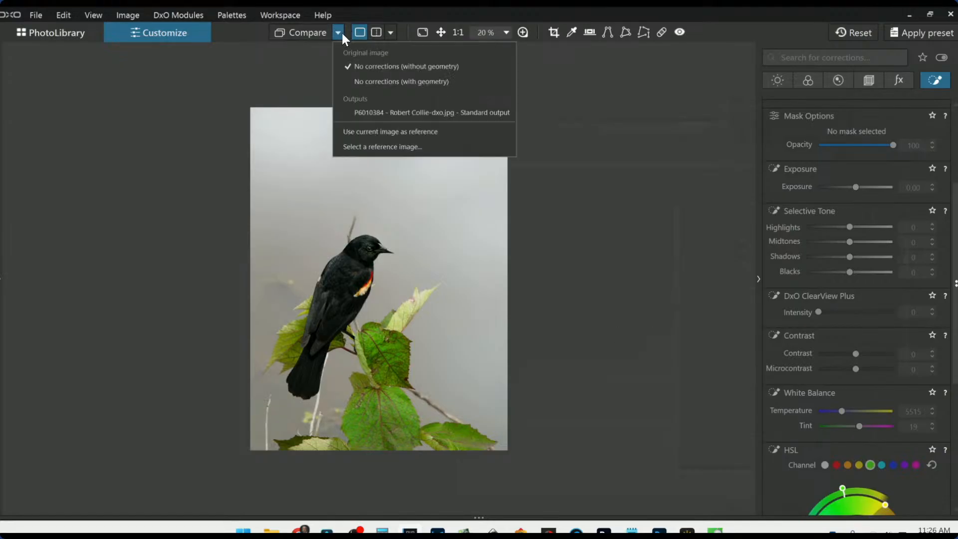
left_click(350, 108)
left_click(846, 39)
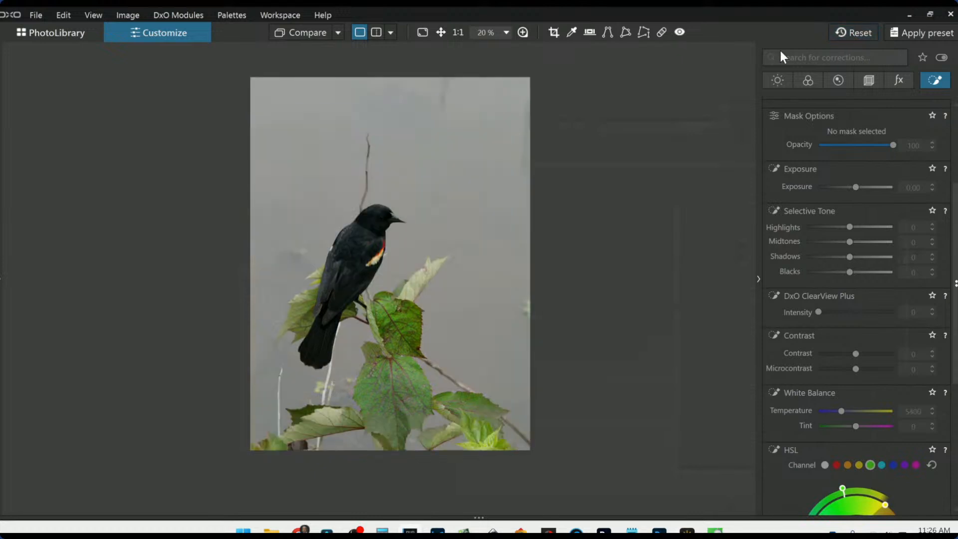
Step: Examine the edited and uncorrected versions side by side, with the correction palettes hidden and the blackbird's head enlarged
left_click(392, 33)
left_click(408, 52)
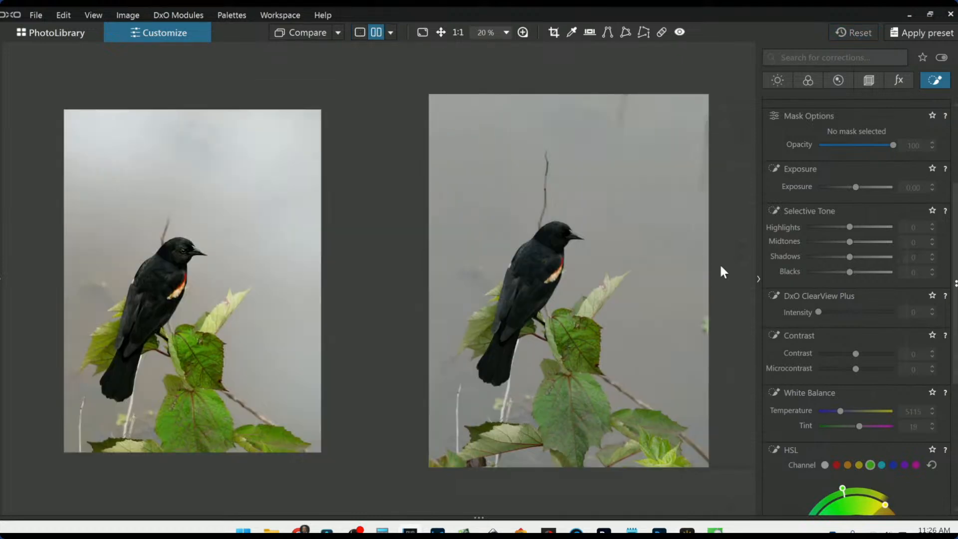
left_click(758, 279)
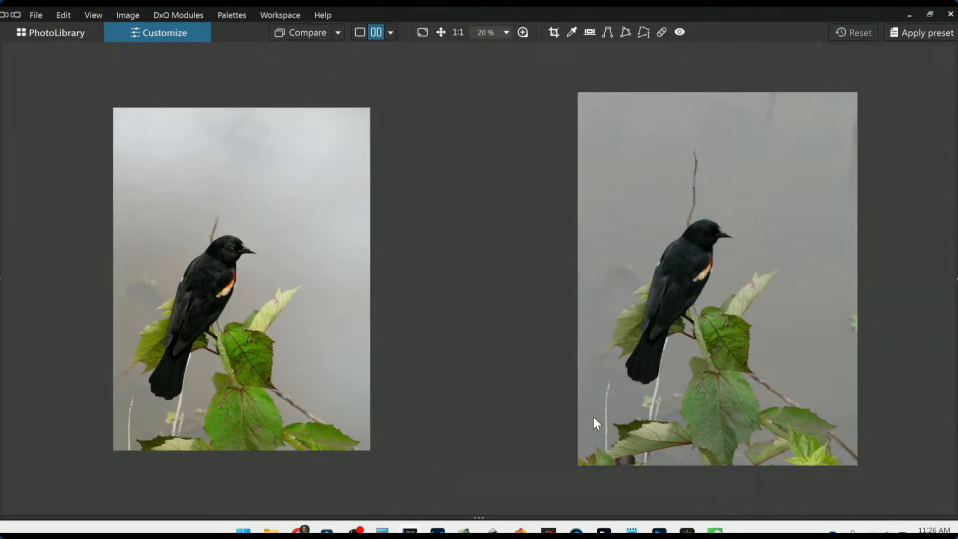
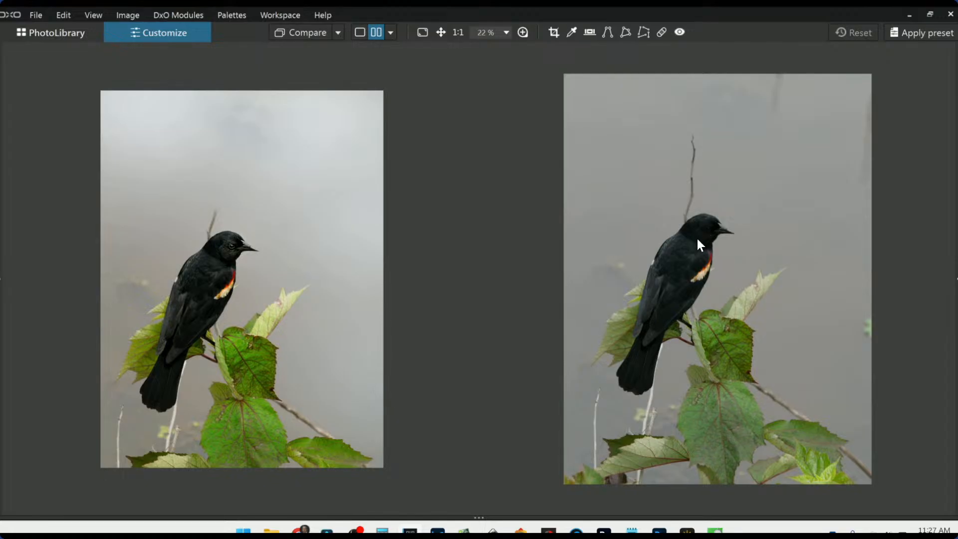
scroll(696, 239, "up", 4)
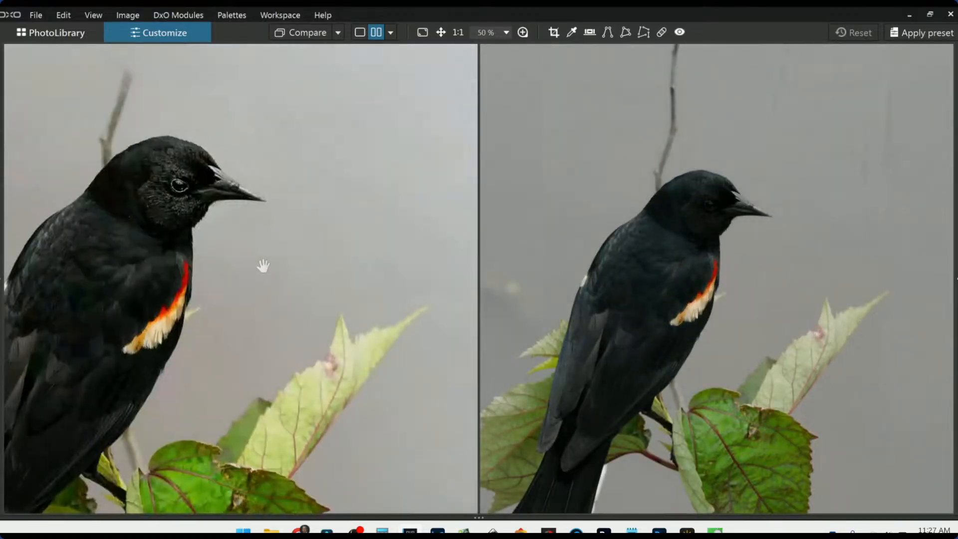
Step: Examine the blackbird's wing patch, plumage and the leaves side by side in the edited and uncorrected versions
scroll(263, 266, "up", 2)
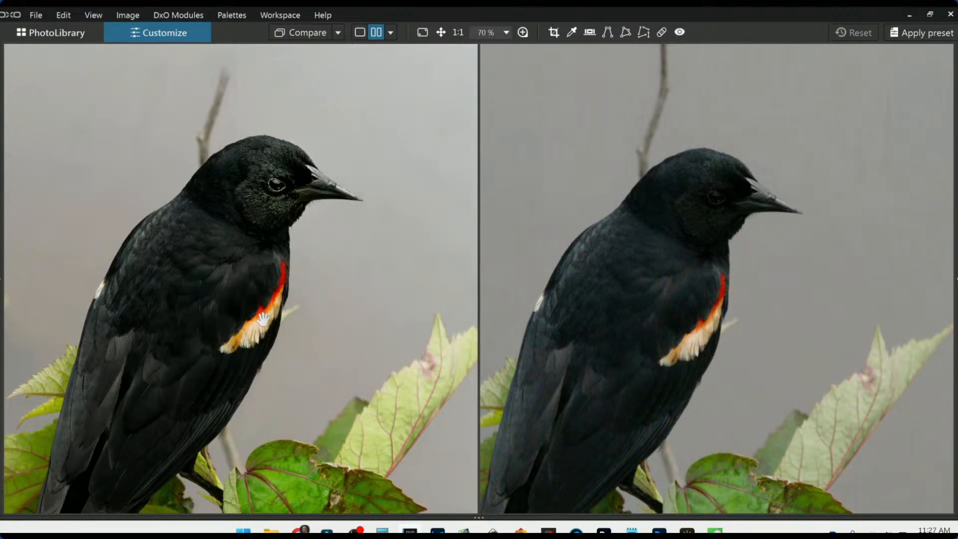
left_click_drag(274, 374, 275, 225)
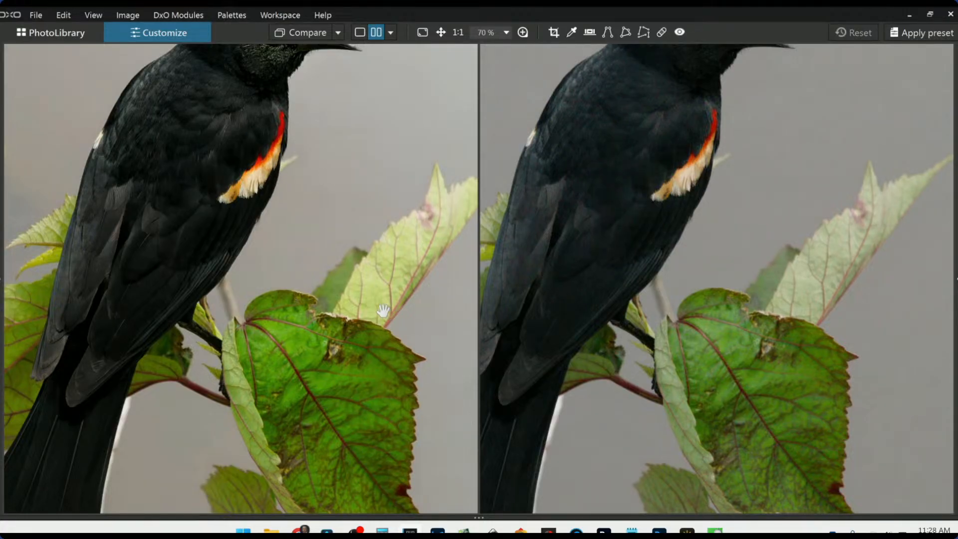
left_click_drag(389, 241, 382, 275)
scroll(609, 320, "down", 2)
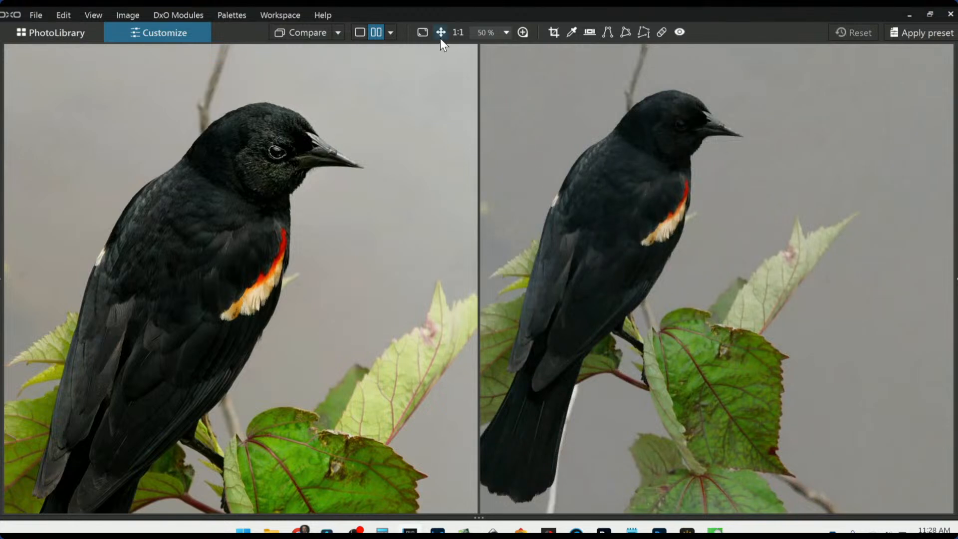
Step: Compare the blackbird versions in a split view, reveal the whole edited image, and examine it enlarged and in full
left_click(392, 32)
left_click(402, 83)
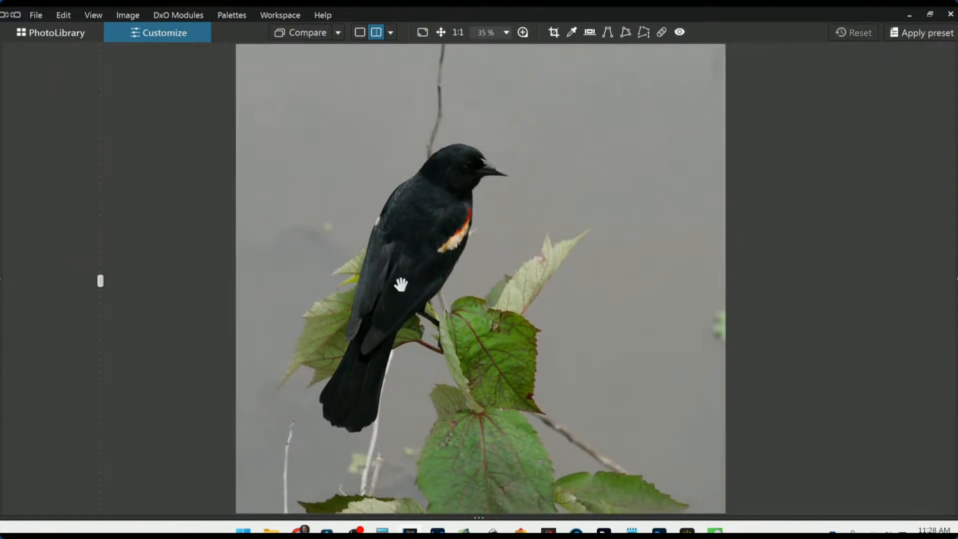
left_click_drag(104, 281, 938, 262)
scroll(560, 255, "down", 2)
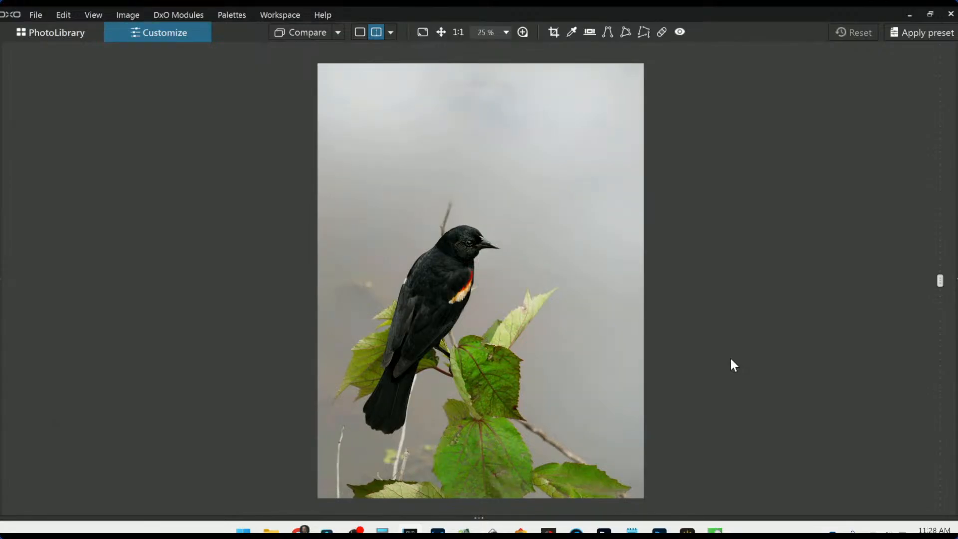
scroll(472, 346, "up", 3)
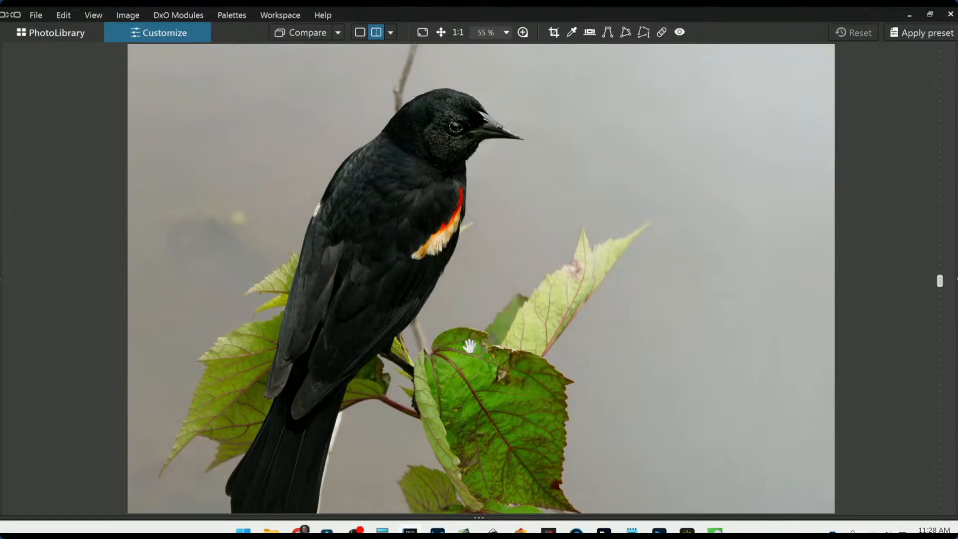
scroll(469, 345, "down", 4)
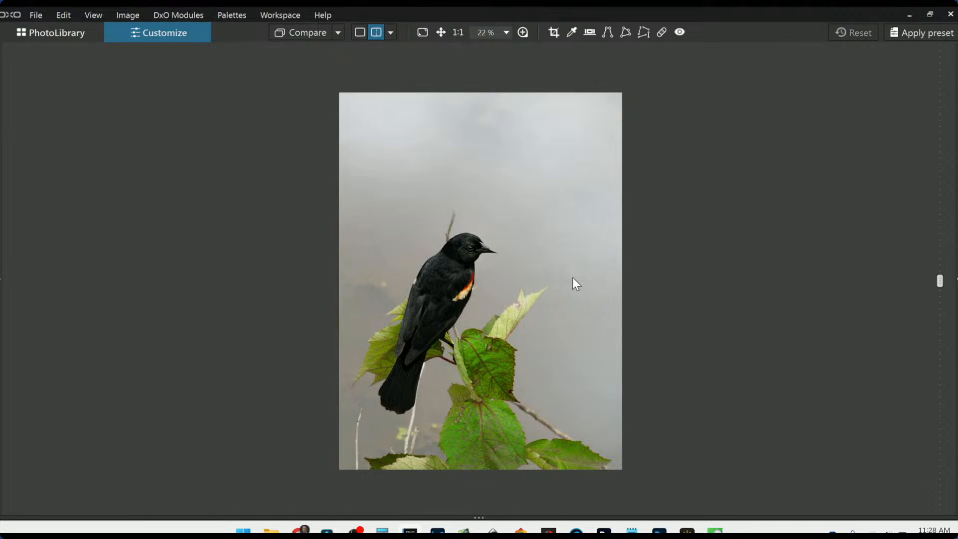
Step: Open the osprey nest RAW photo for customizing in single-image view and examine the birds on the nest up close
left_click(78, 31)
left_click(364, 459)
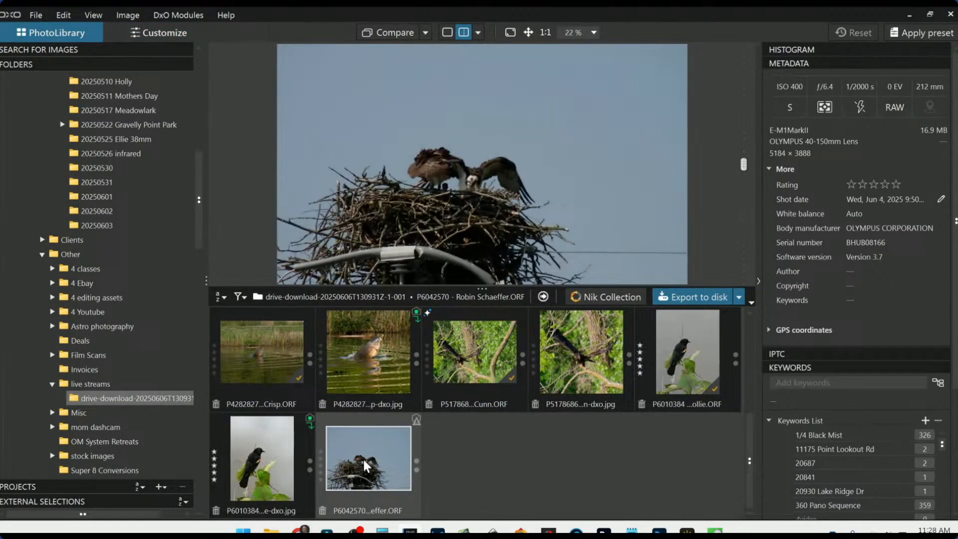
double_click(364, 457)
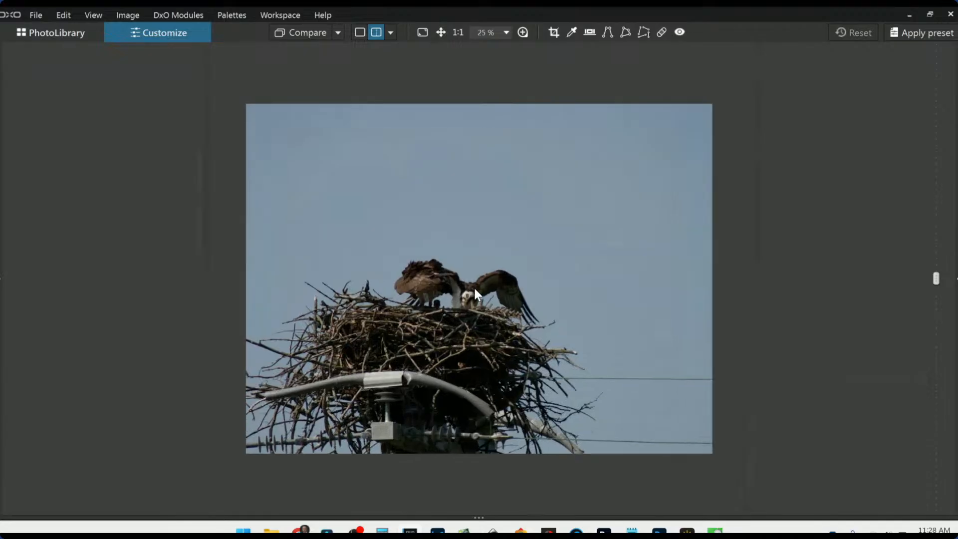
left_click(360, 32)
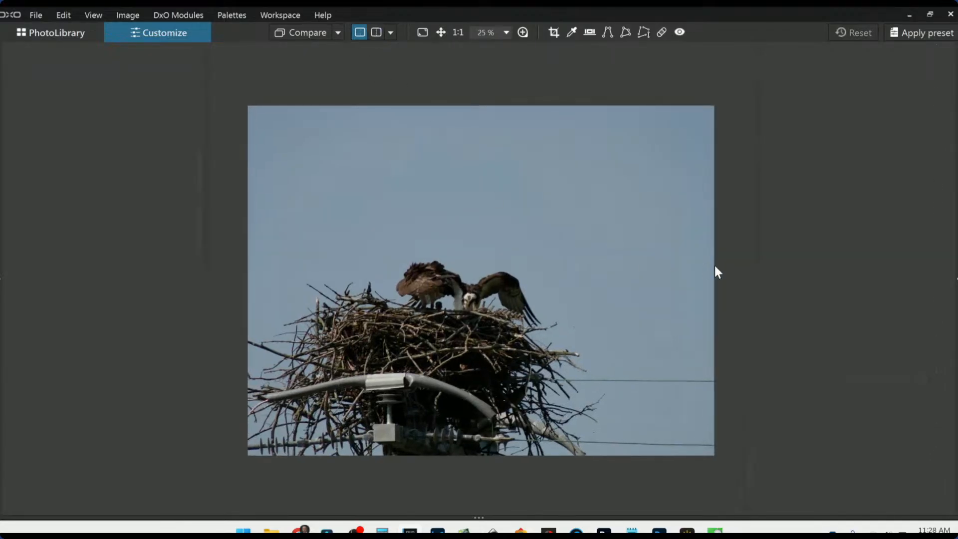
scroll(484, 330, "up", 4)
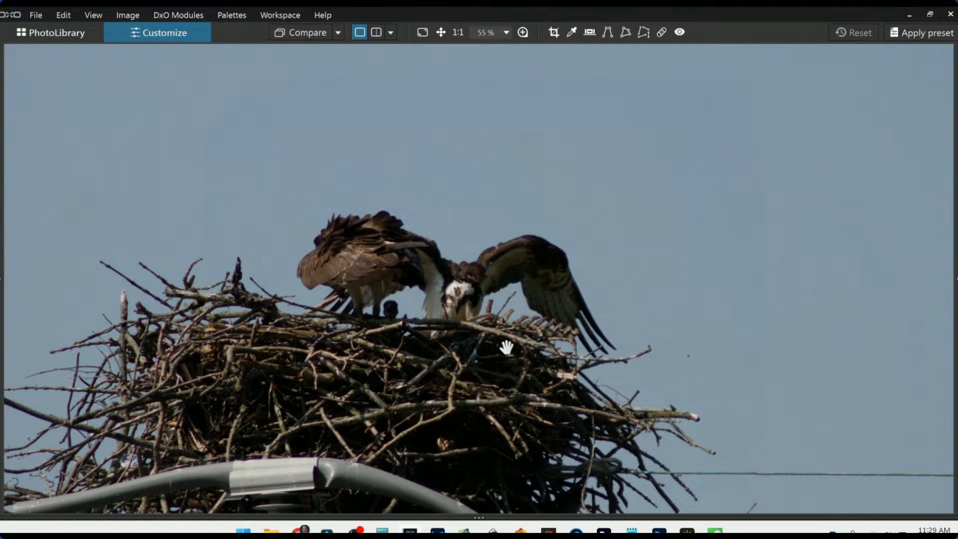
scroll(506, 348, "down", 2)
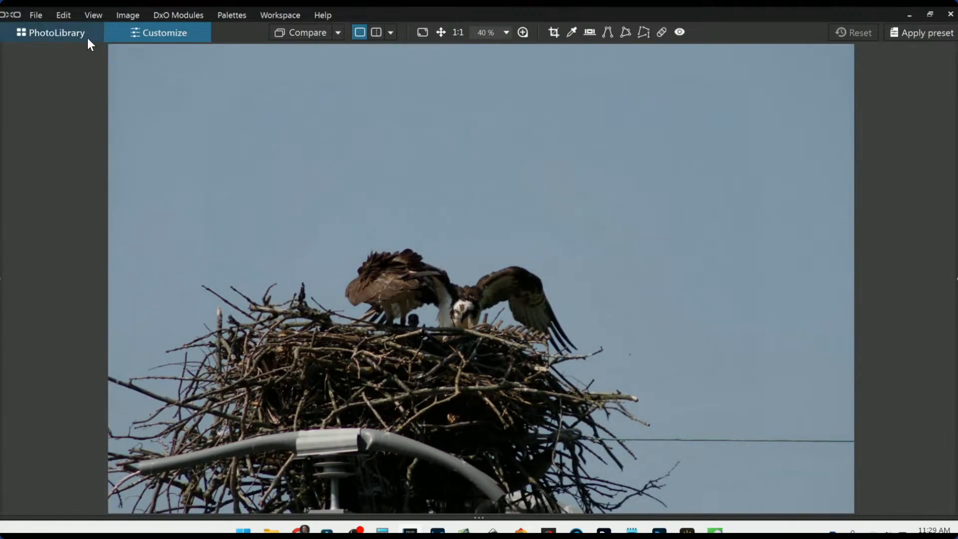
Step: Delete the osprey nest RAW photo from the photo library and look back through the folder's thumbnails
left_click(55, 33)
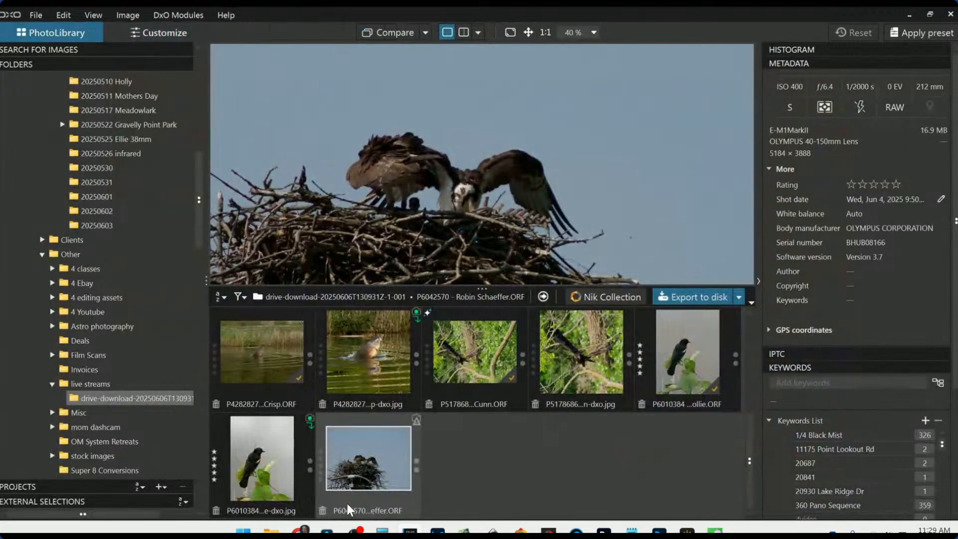
left_click(323, 510)
left_click(442, 287)
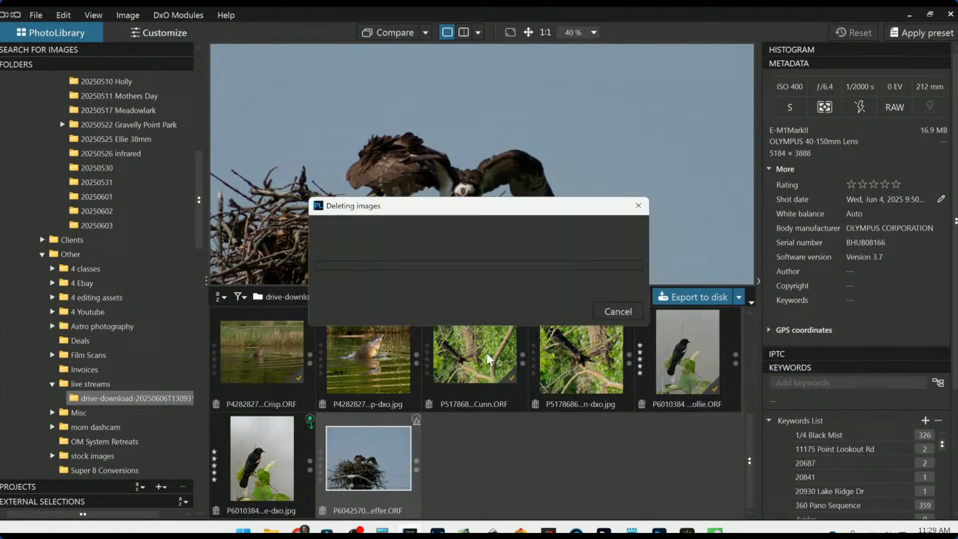
left_click(542, 394)
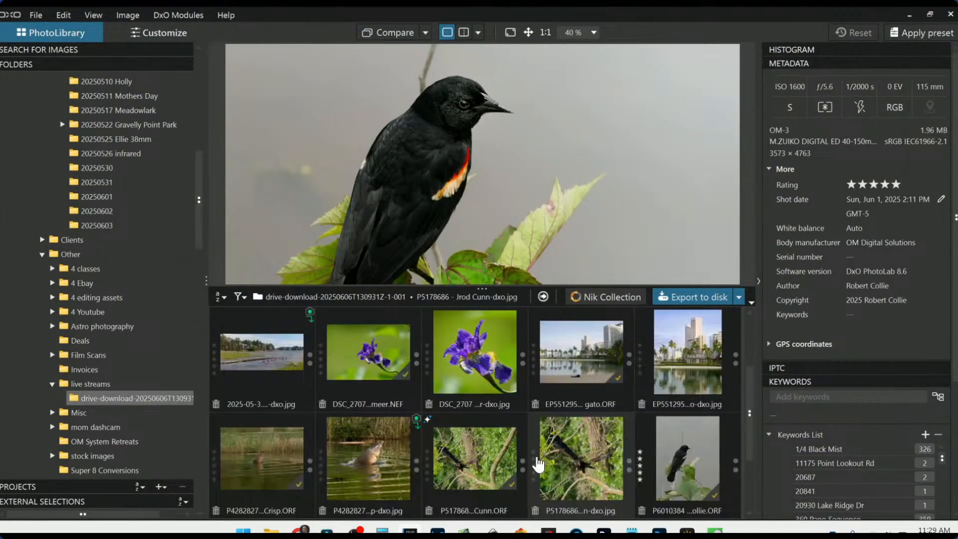
scroll(538, 464, "up", 2)
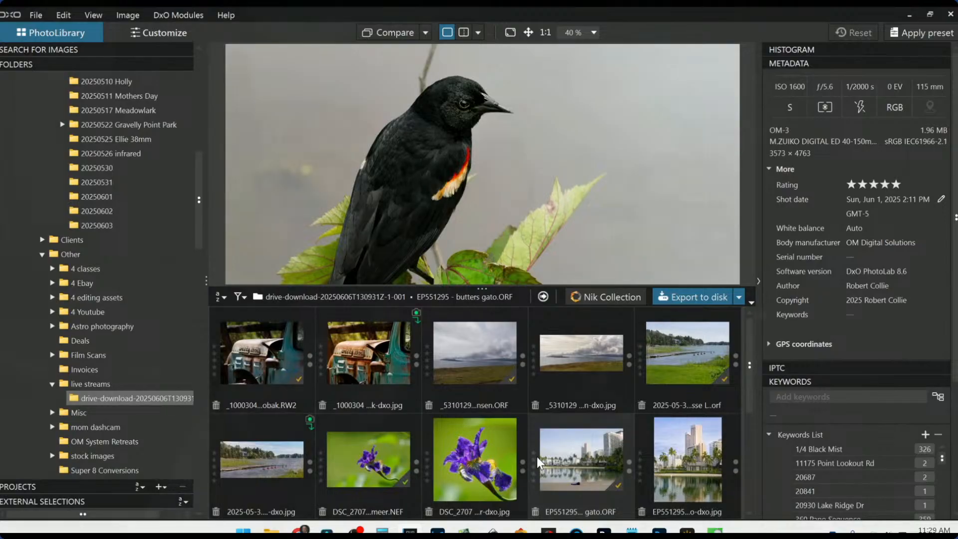
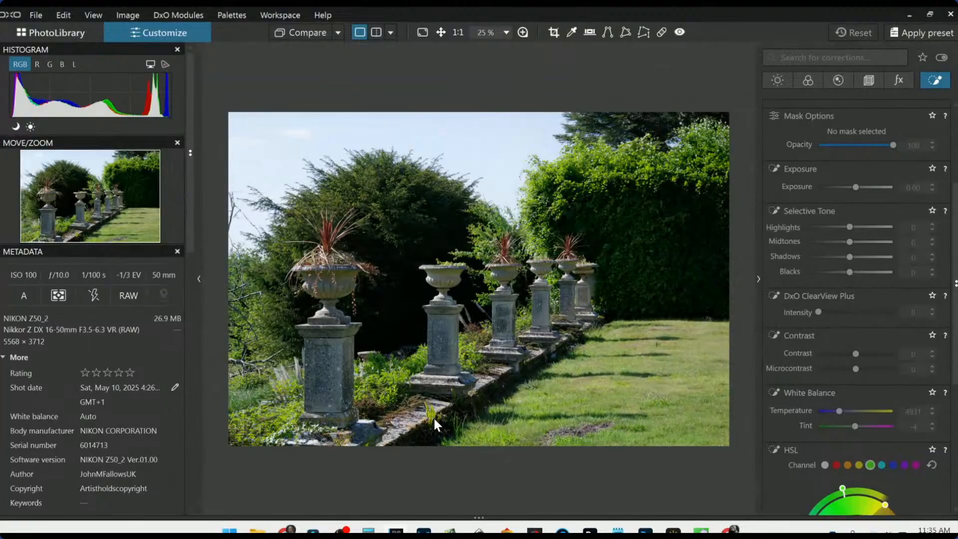
Step: Examine the garden photo's stone urns, red-leaved plants and pedestals up close, and the whole composition
scroll(303, 218, "up", 3)
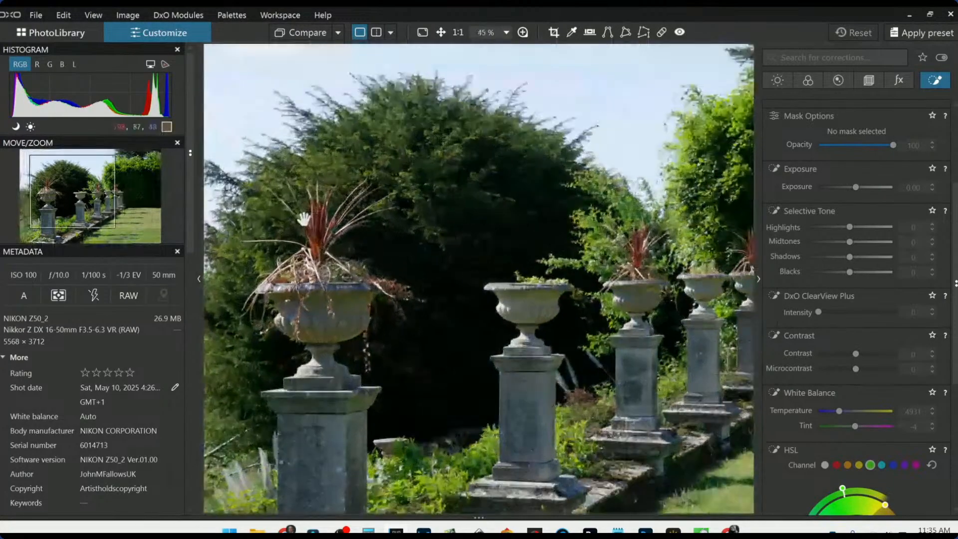
scroll(333, 263, "up", 4)
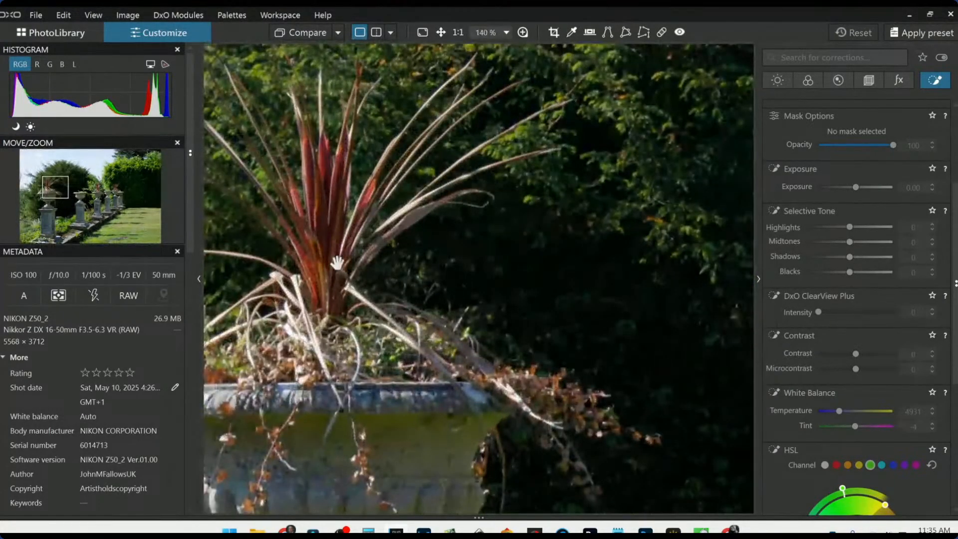
left_click(101, 194)
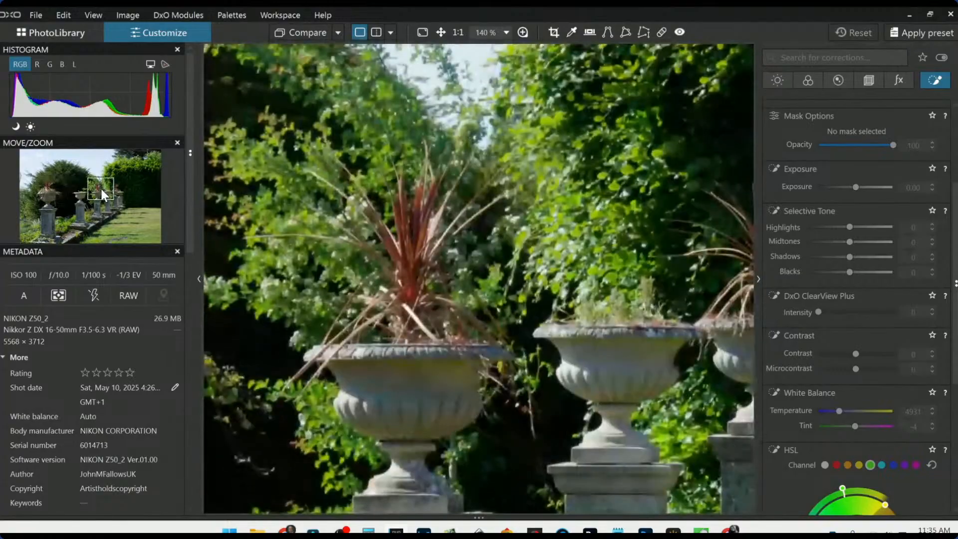
left_click_drag(101, 190, 109, 191)
scroll(514, 314, "down", 4)
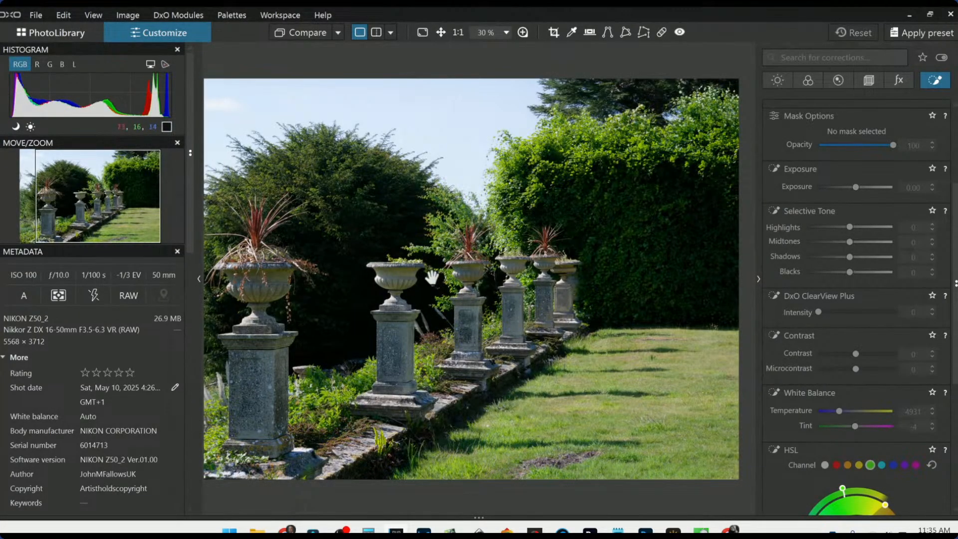
scroll(426, 276, "up", 2)
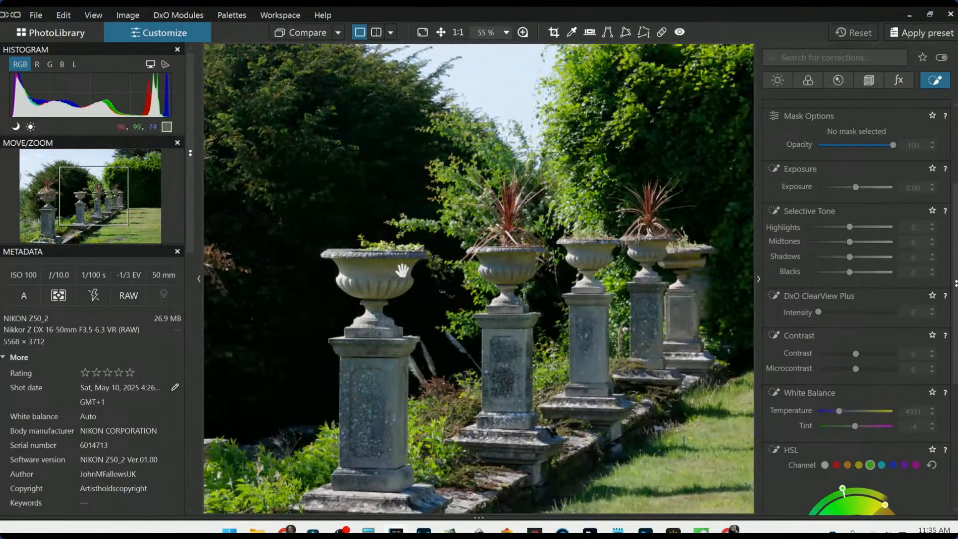
scroll(606, 246, "up", 2)
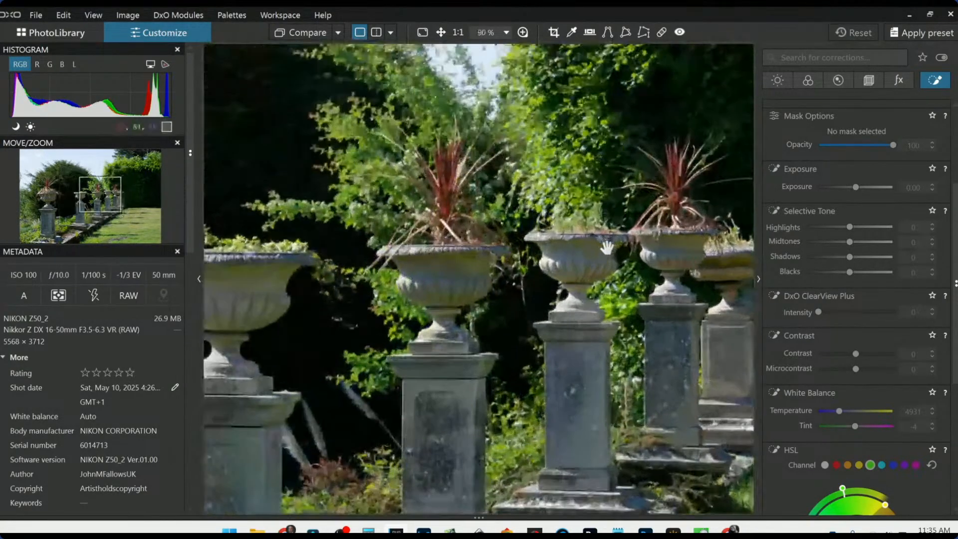
scroll(607, 247, "down", 2)
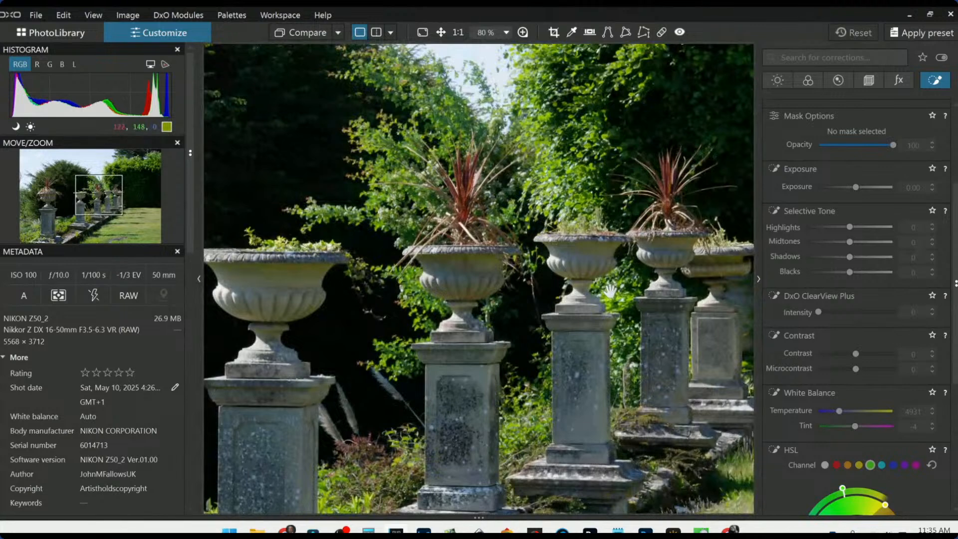
scroll(609, 291, "down", 3)
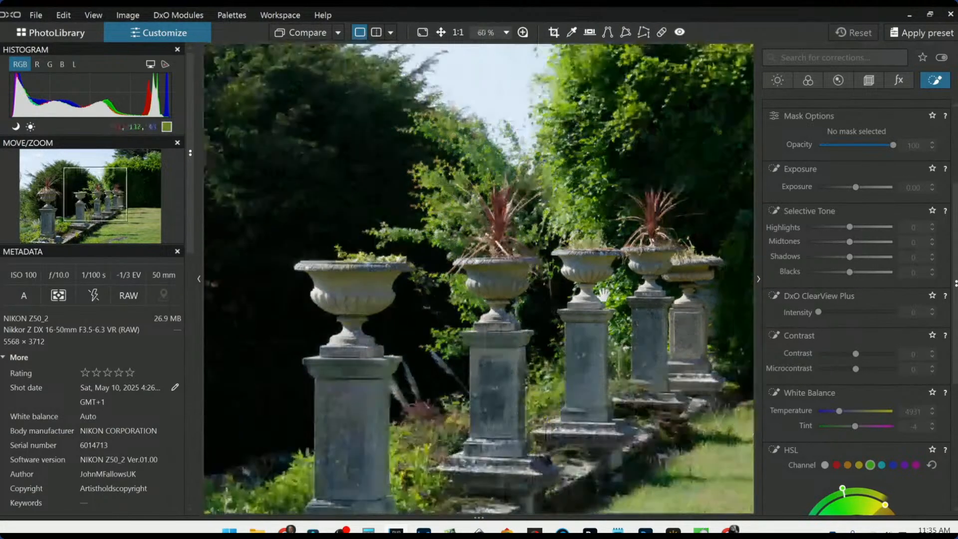
scroll(599, 298, "down", 1)
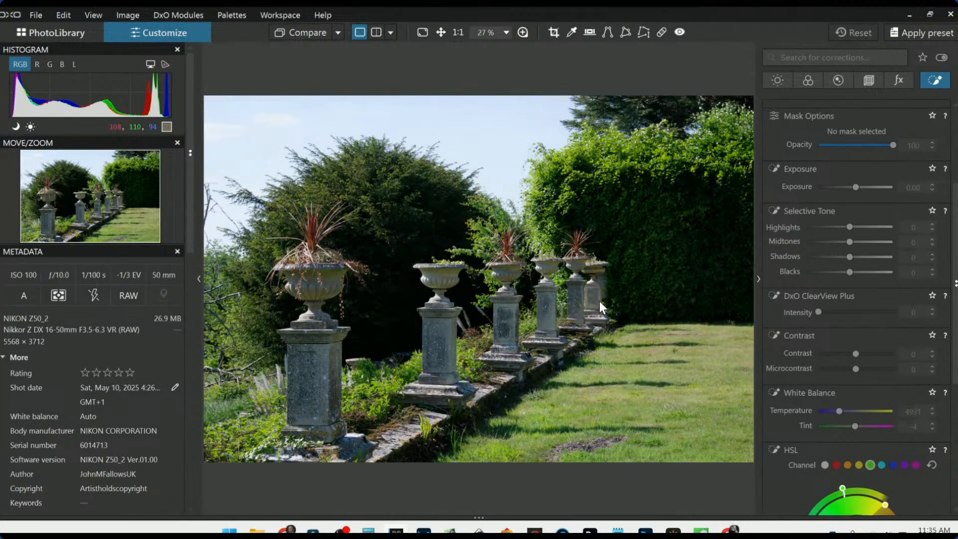
scroll(599, 302, "down", 1)
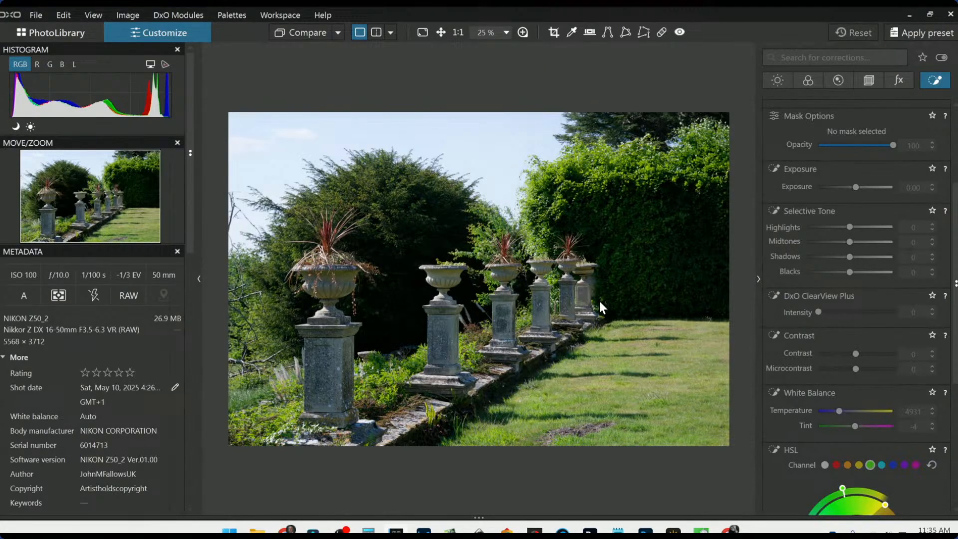
Step: Apply the 0000 general-purpose default preset to the garden photo and lower the exposure to -2.94
left_click(871, 82)
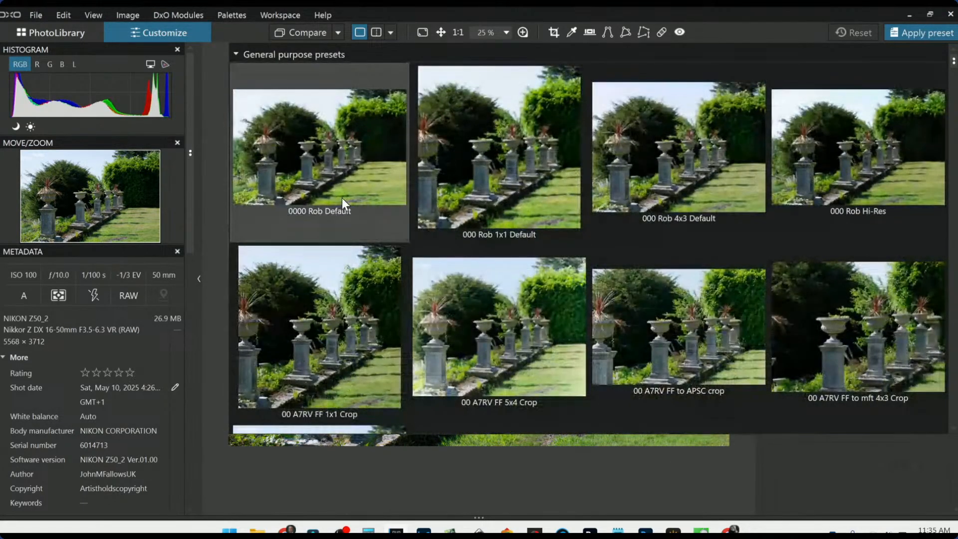
left_click(342, 197)
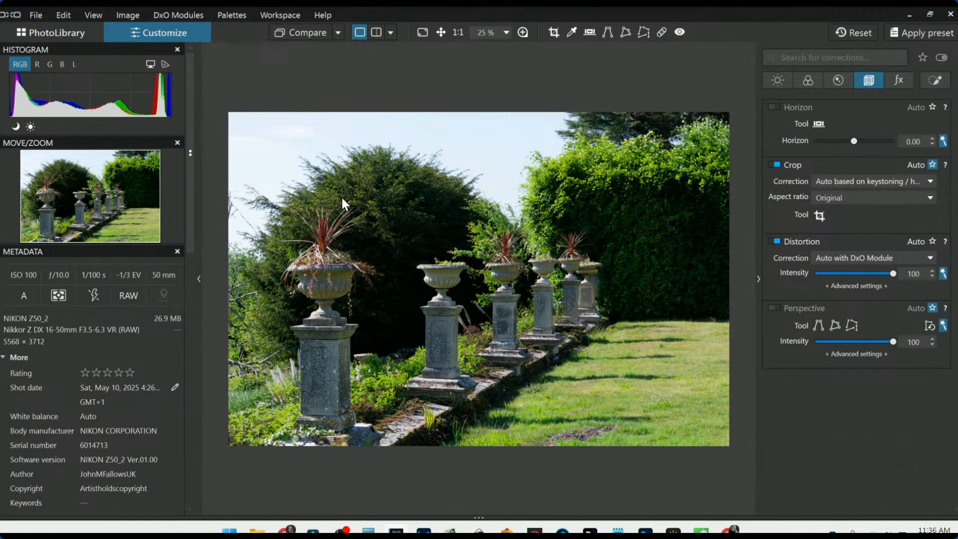
left_click(768, 78)
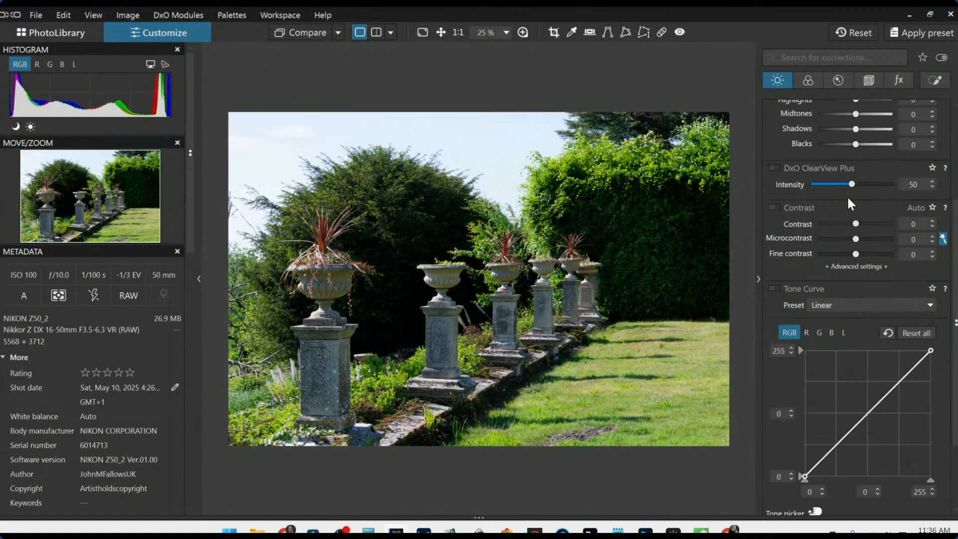
scroll(849, 206, "up", 3)
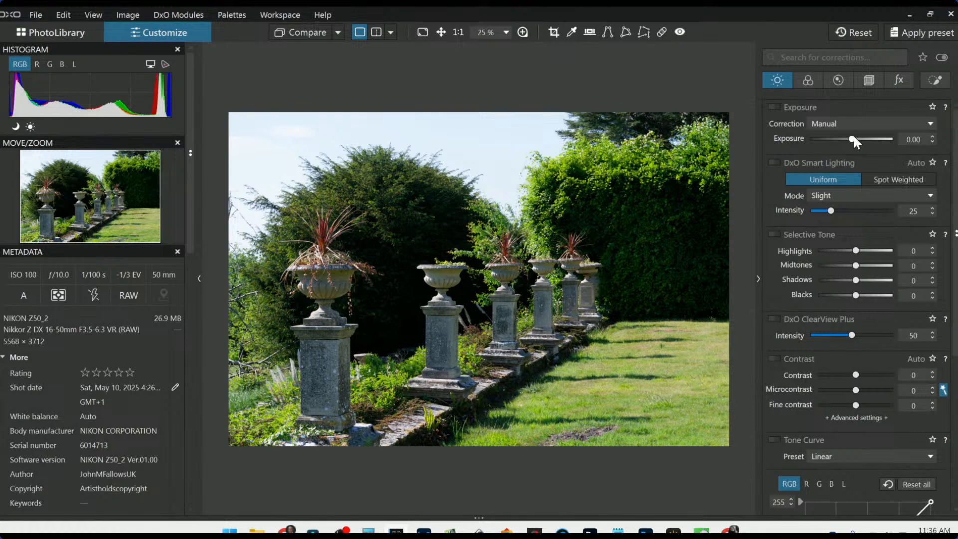
left_click_drag(852, 140, 821, 139)
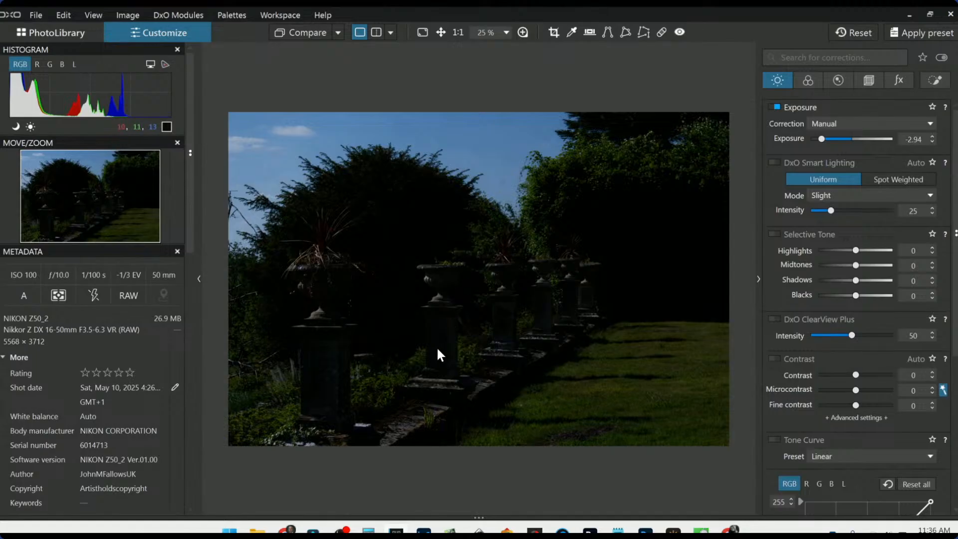
Step: Set the garden photo's RAW white balance temperature to 3082 and return to the light corrections
left_click(808, 82)
left_click_drag(845, 199, 834, 197)
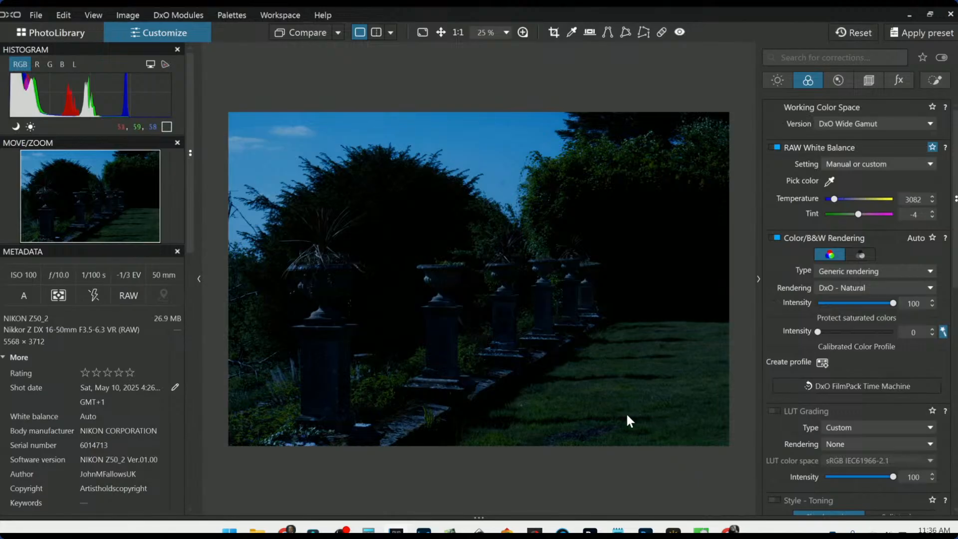
scroll(625, 412, "up", 1)
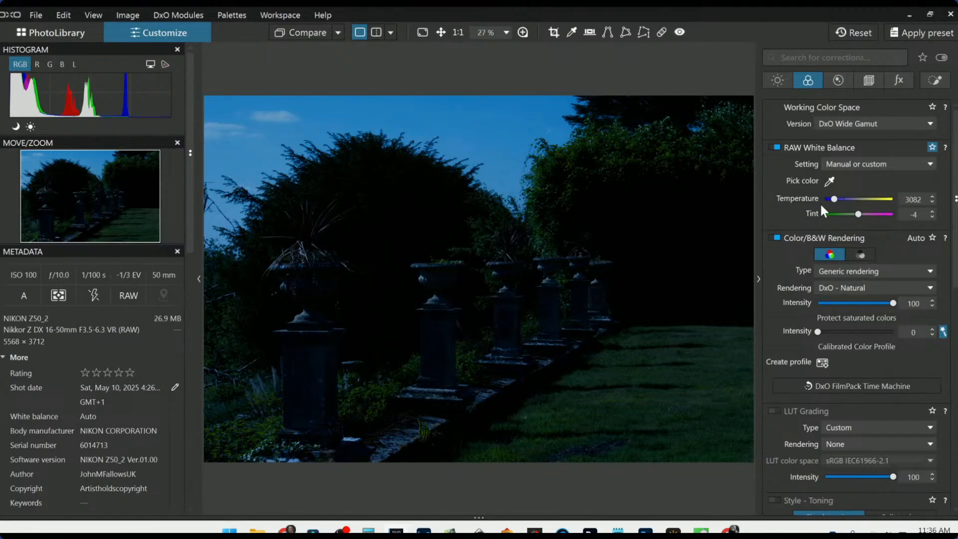
left_click(777, 80)
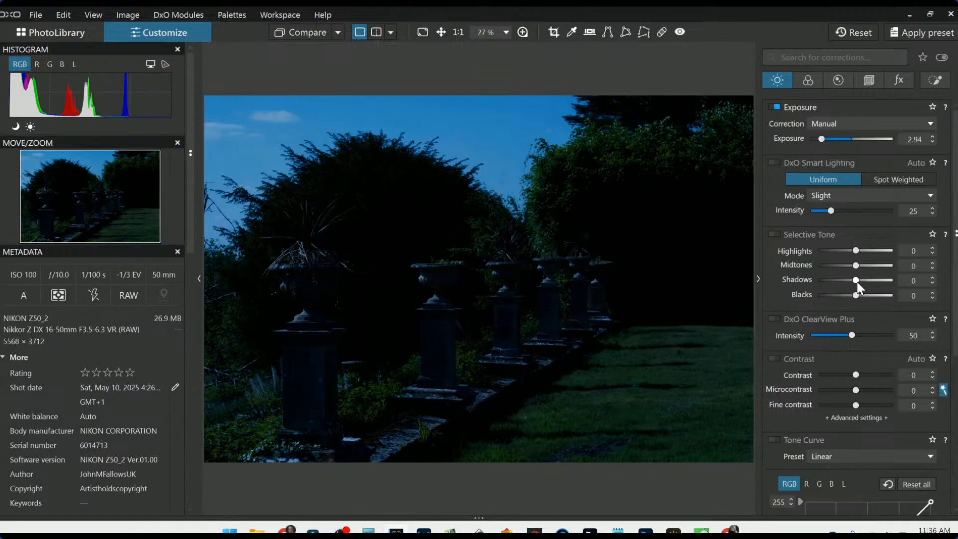
Step: Adjust the garden photo's selective tones to highlights 66, midtones 12 and shadows 21
left_click_drag(856, 280, 881, 253)
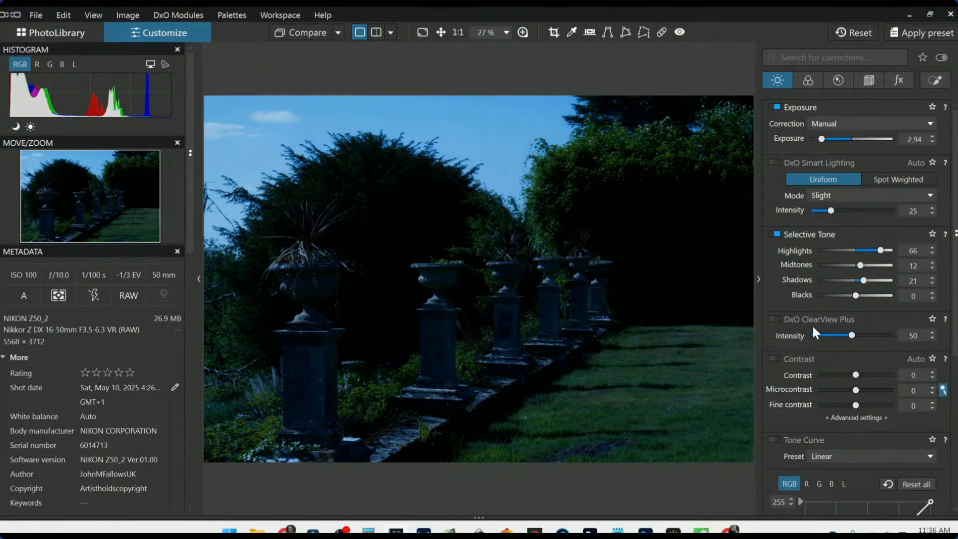
scroll(812, 327, "down", 2)
scroll(811, 333, "down", 1)
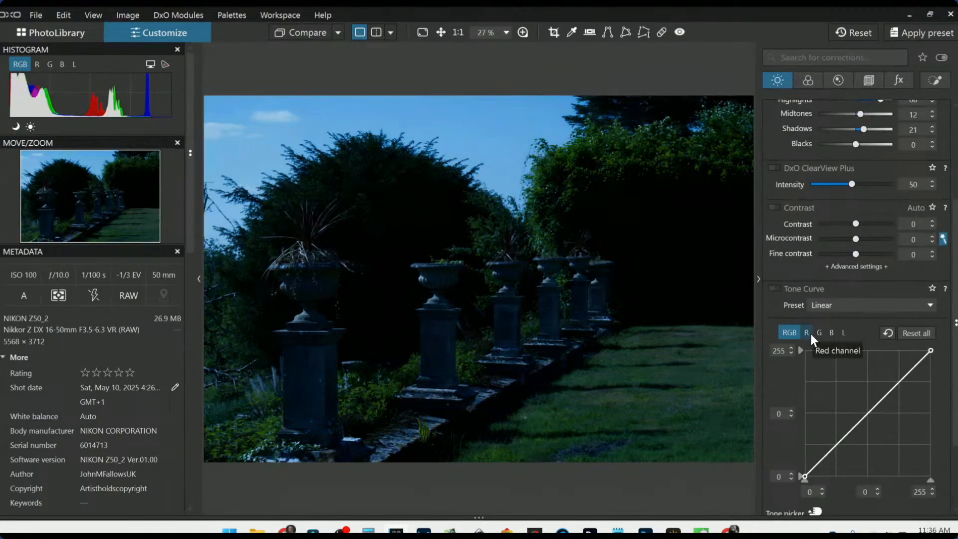
scroll(809, 331, "up", 2)
Step: Crop the garden photo to 3786 × 2524 px at its original aspect ratio, excluding the nearest urn on the left
left_click(868, 80)
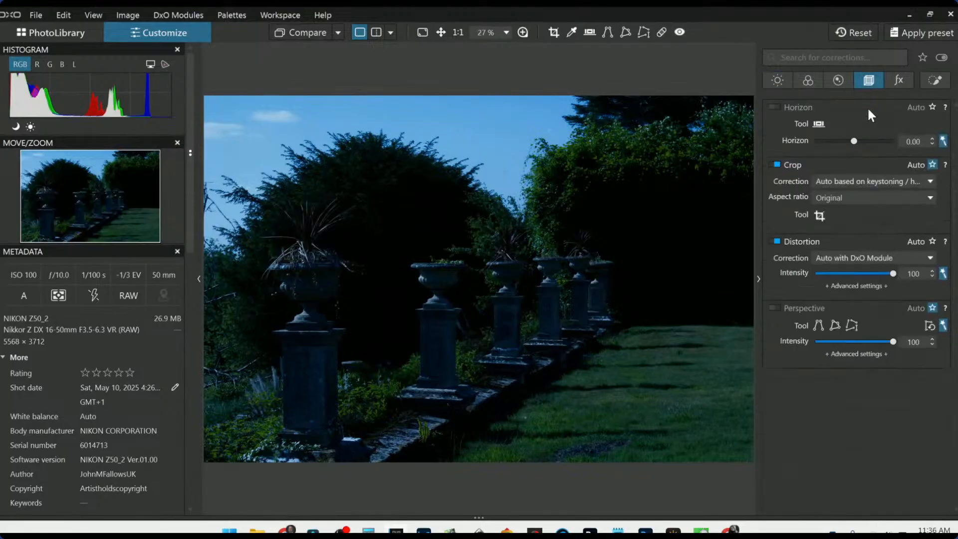
left_click(818, 215)
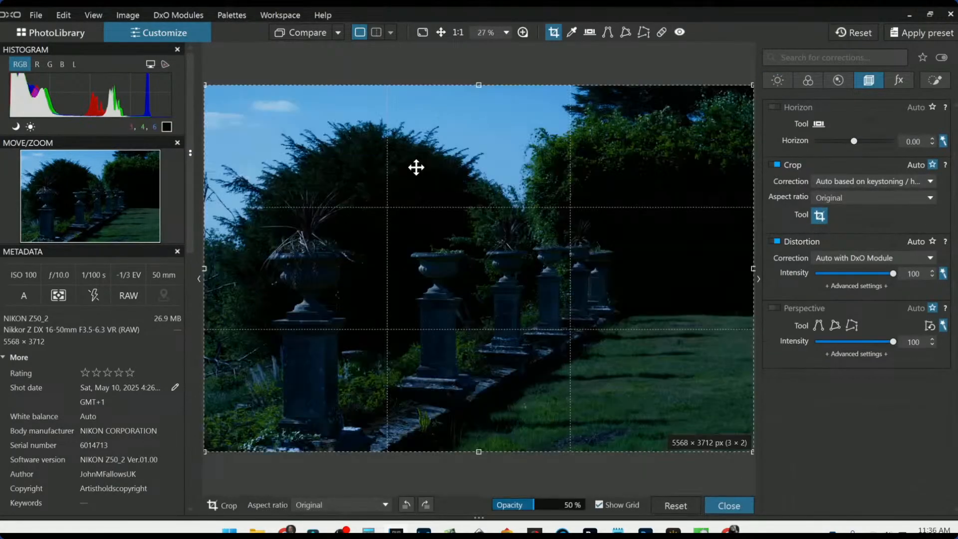
left_click_drag(204, 86, 360, 189)
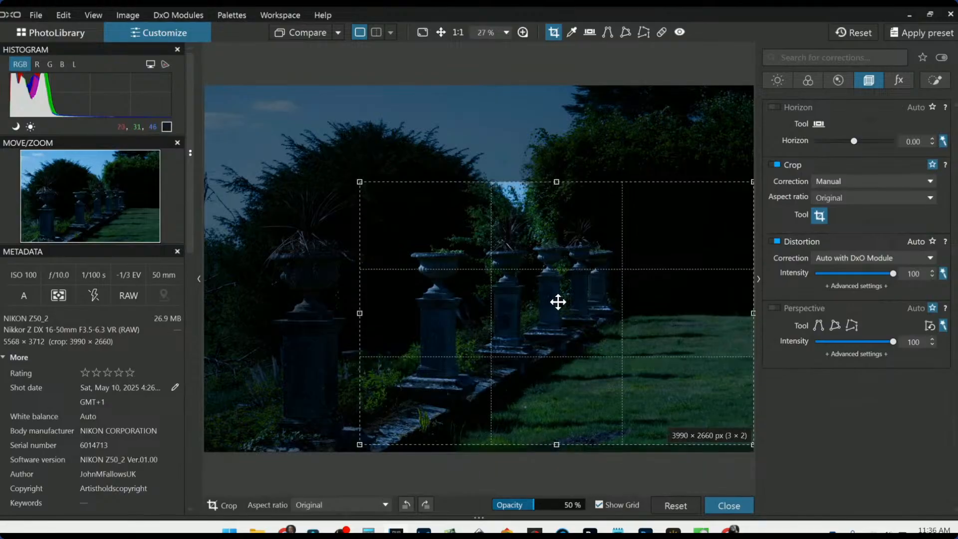
left_click_drag(359, 320, 380, 320)
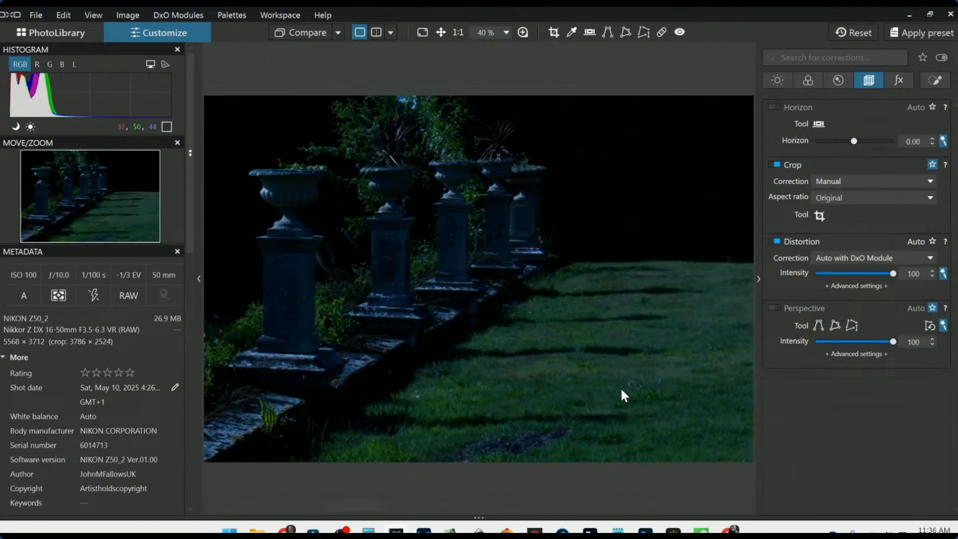
scroll(588, 377, "down", 1)
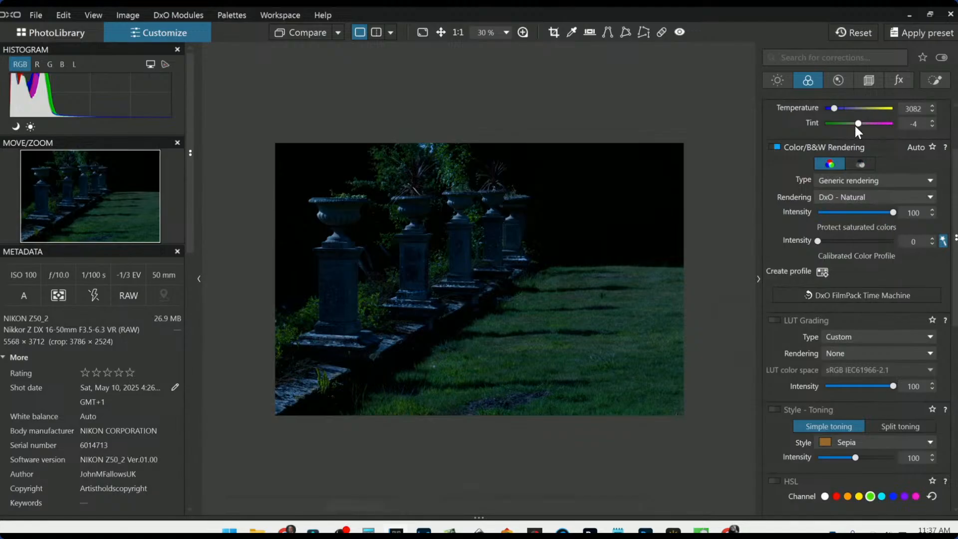
Step: Try a cooler RAW white balance temperature of 2880 with a different tint, and reset both to their defaults
left_click_drag(838, 108, 832, 109)
scroll(852, 128, "up", 1)
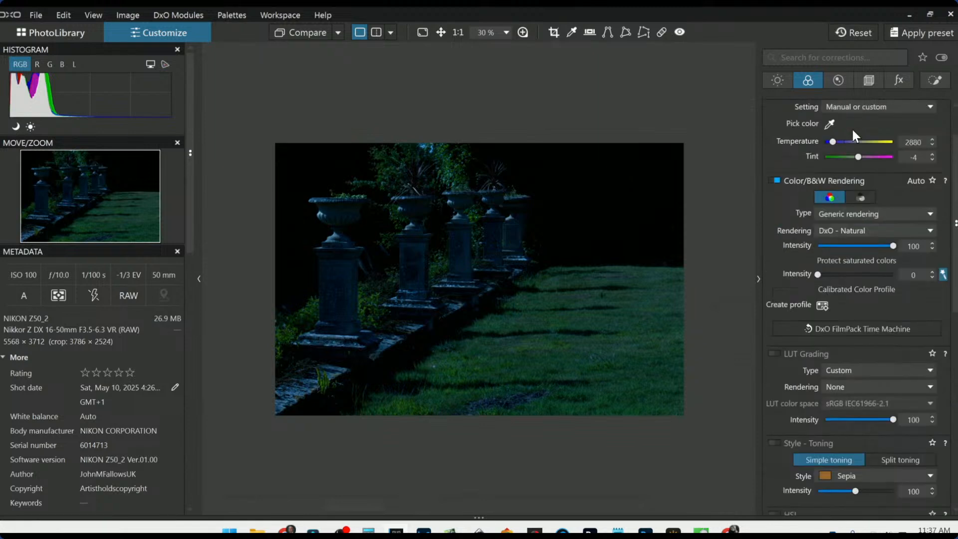
left_click_drag(859, 158, 853, 160)
double_click(852, 159)
double_click(831, 144)
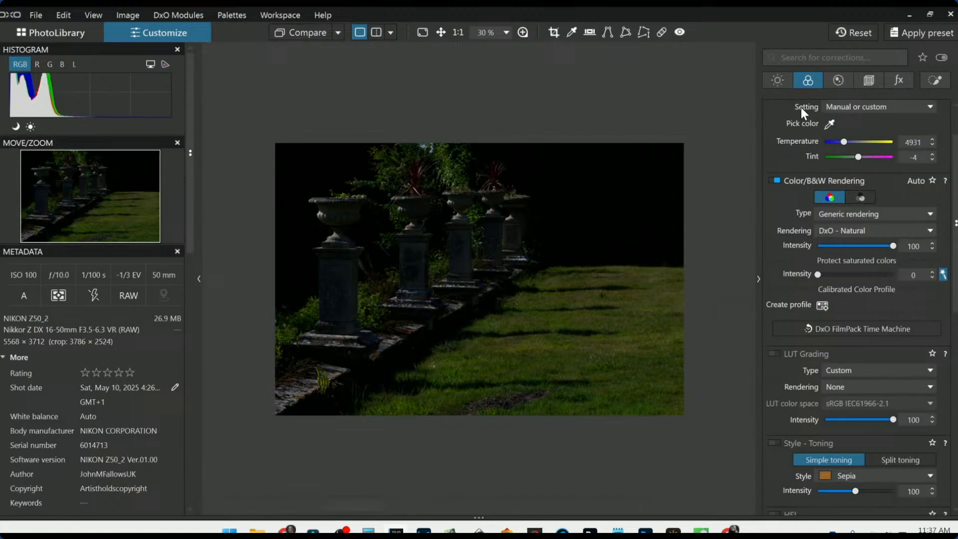
Step: Raise the selective tone midtones of the garden photo to 81
left_click(778, 79)
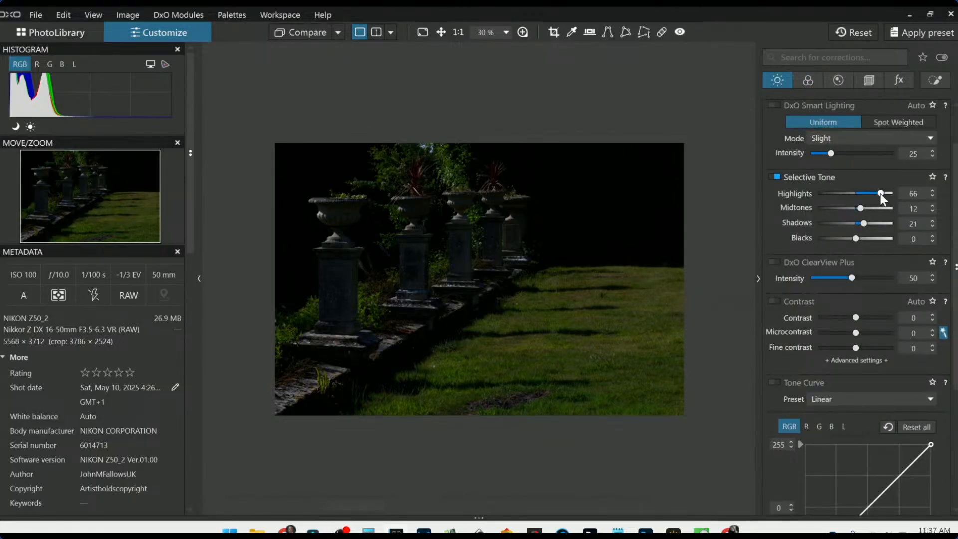
scroll(814, 199, "up", 1)
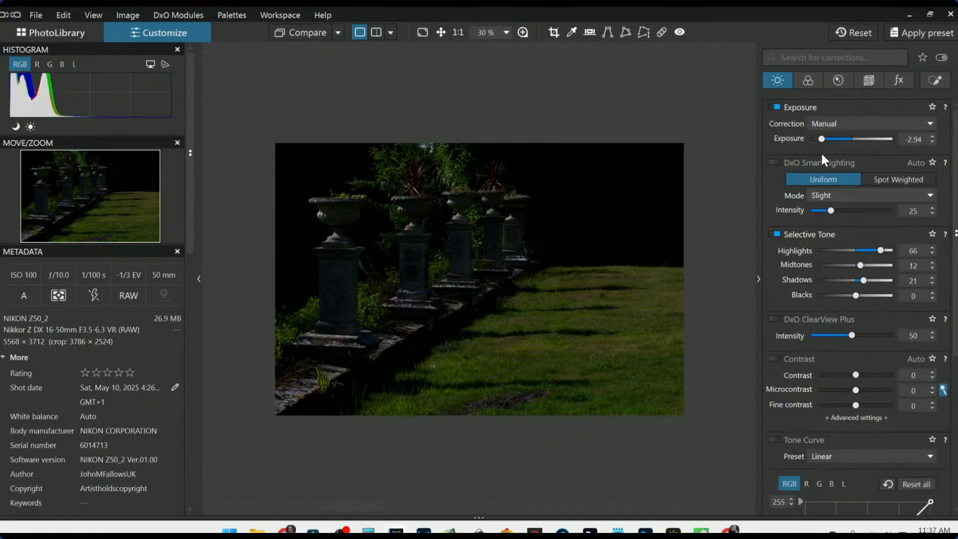
left_click_drag(862, 265, 886, 265)
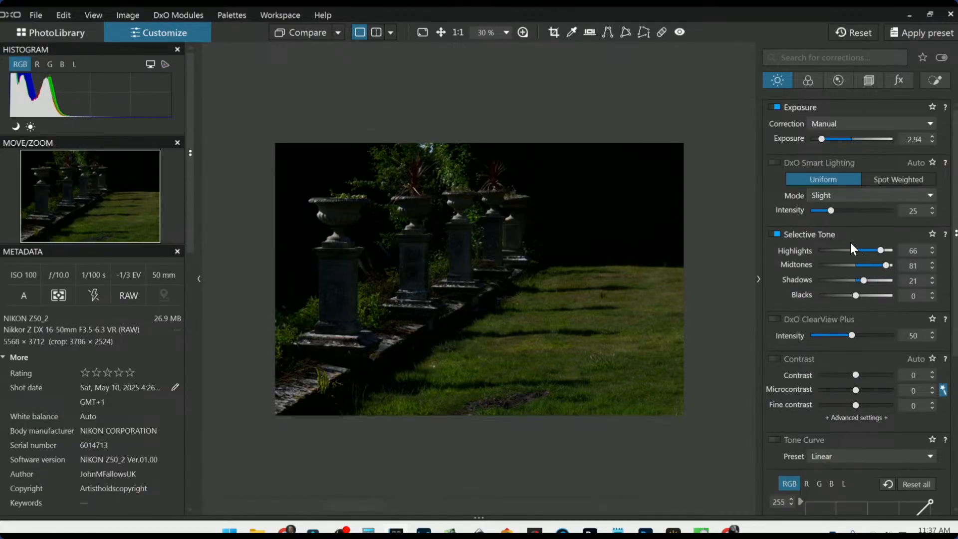
Step: Reset the global exposure and the selective tone highlights, midtones and shadows to zero
double_click(823, 139)
double_click(881, 251)
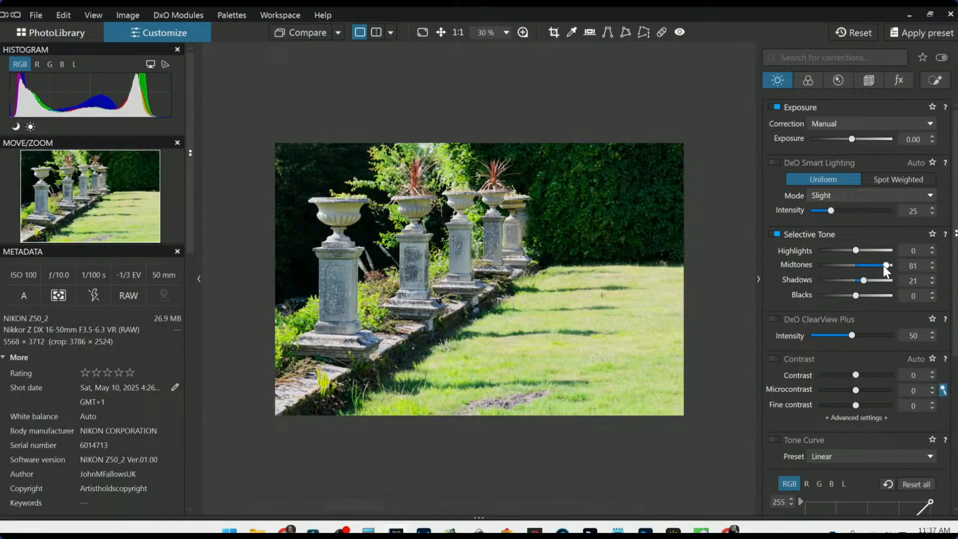
double_click(883, 265)
double_click(864, 281)
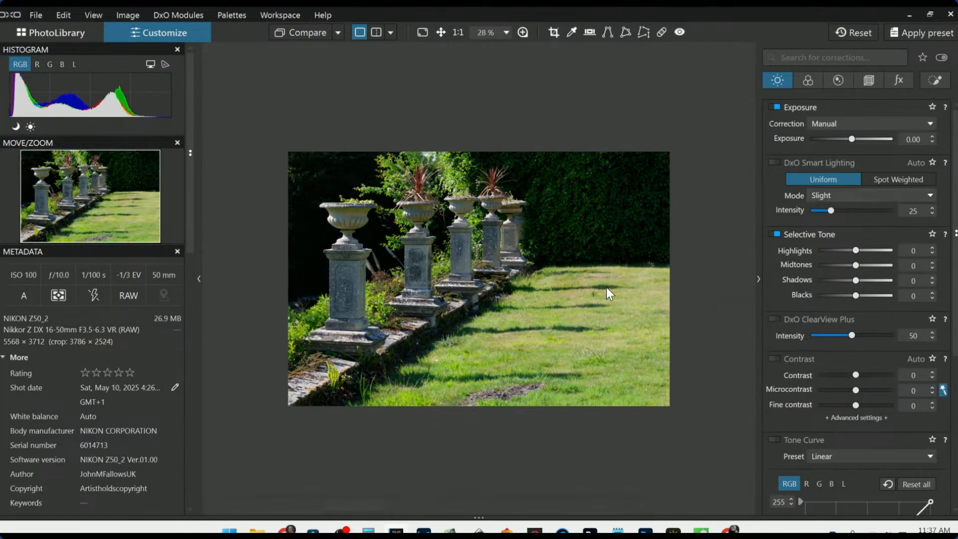
Step: Move the crop frame up, keeping its size, to include more sky above the urns, and apply the crop
left_click(861, 80)
left_click(819, 216)
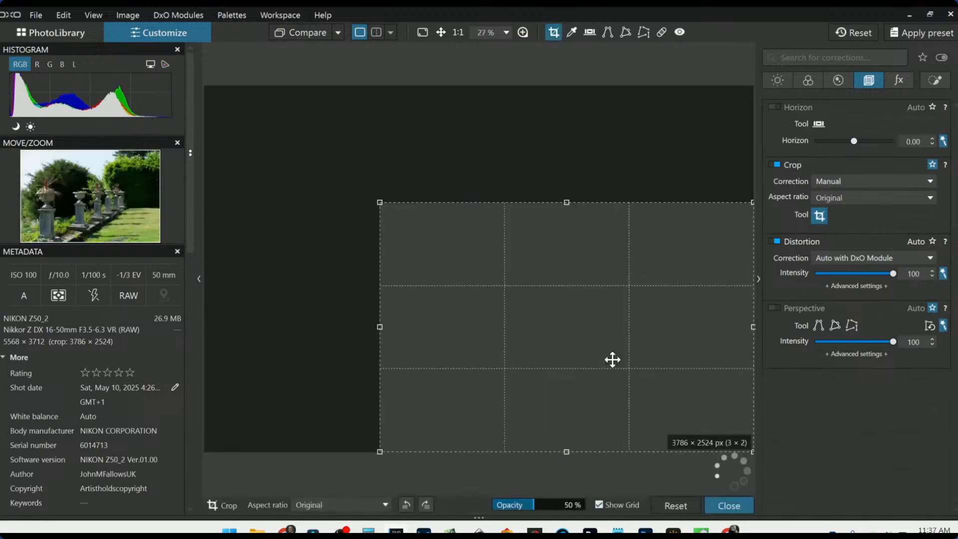
left_click_drag(582, 377, 583, 343)
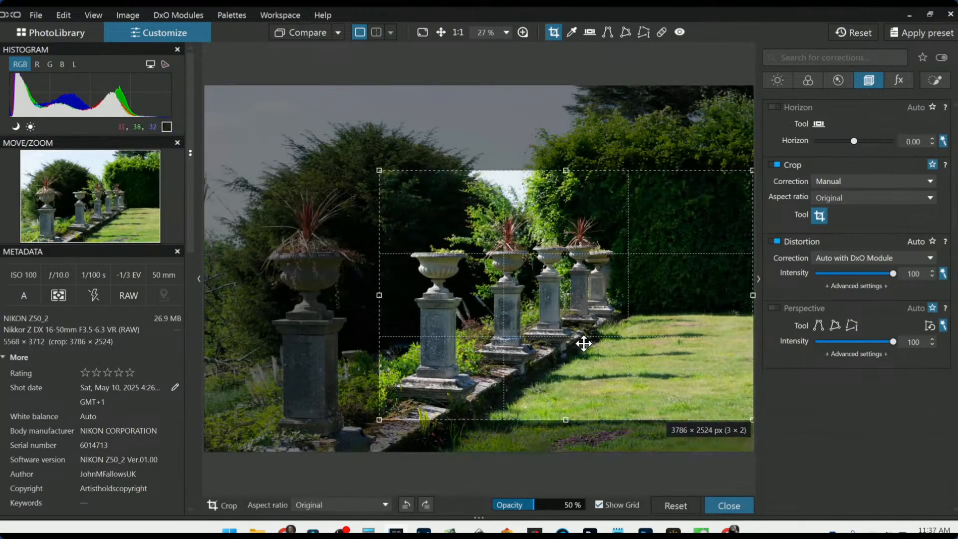
key("Return")
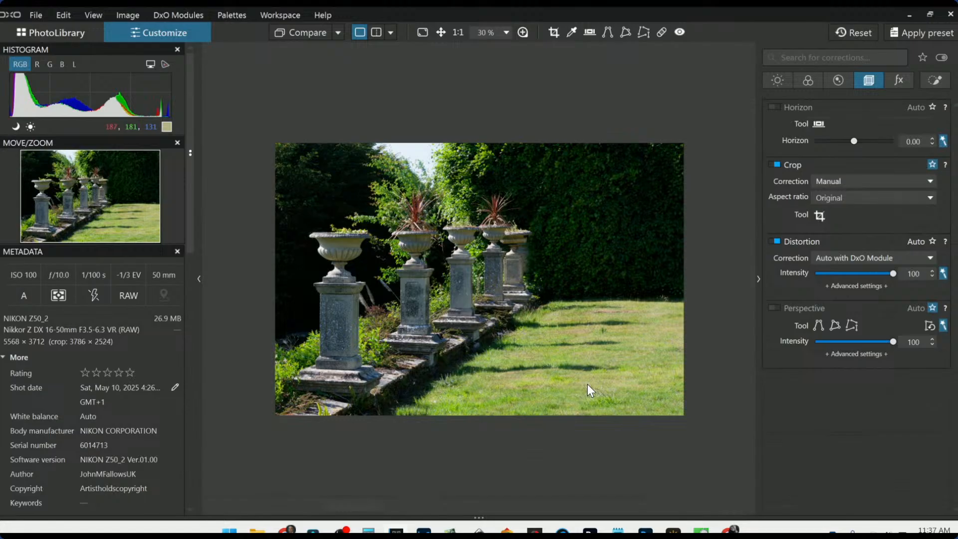
Step: Add a local-adjustment control line sampling the bright lawn, slanted so that its mask fades toward the stone pedestals
left_click(928, 82)
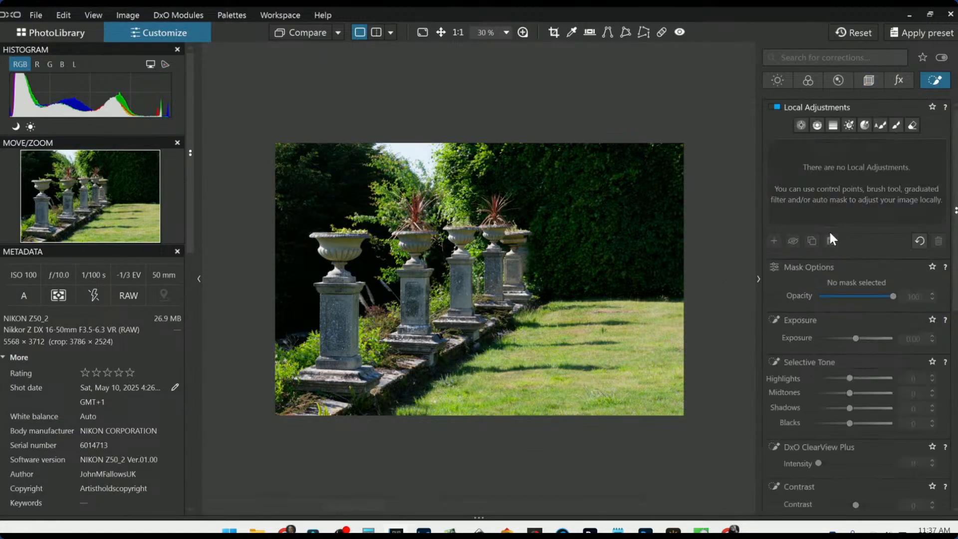
left_click(816, 125)
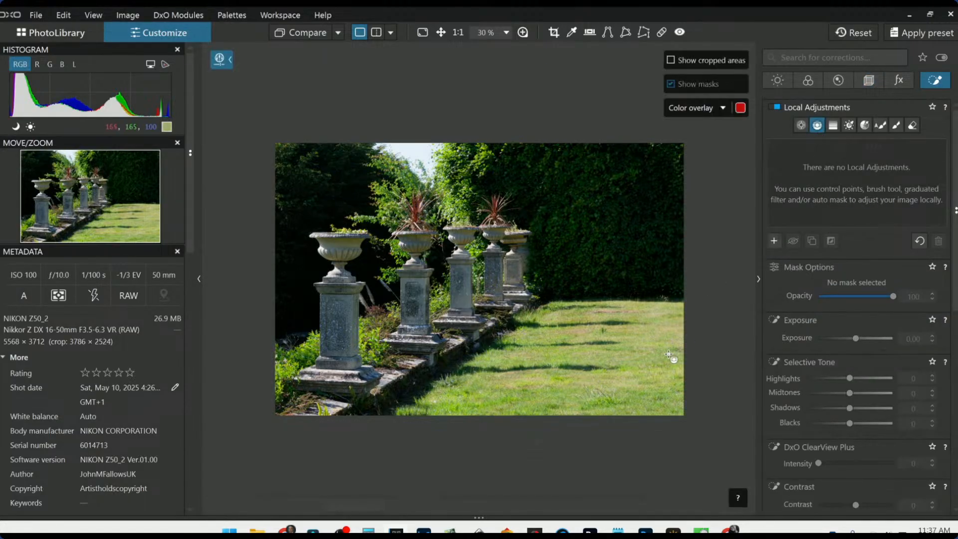
left_click_drag(668, 353, 591, 357)
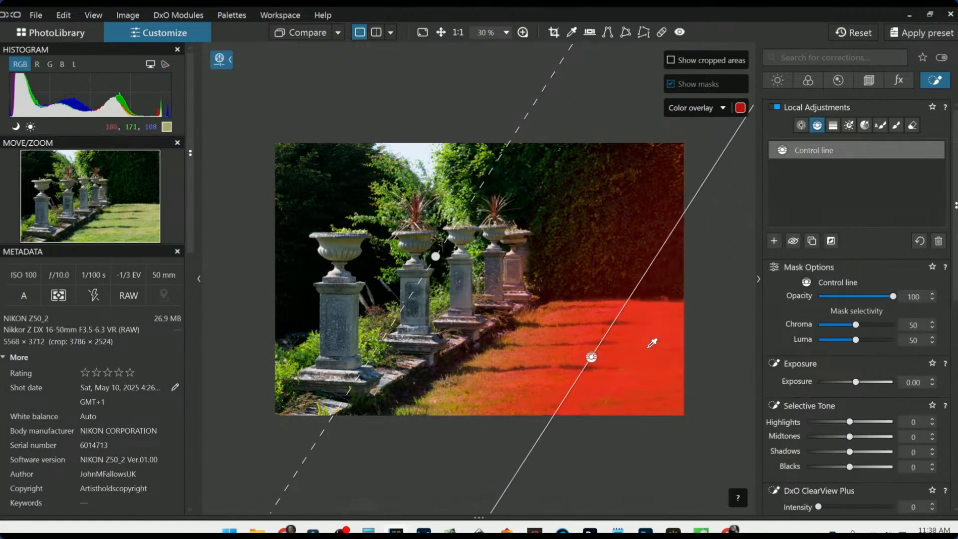
left_click_drag(436, 269, 462, 269)
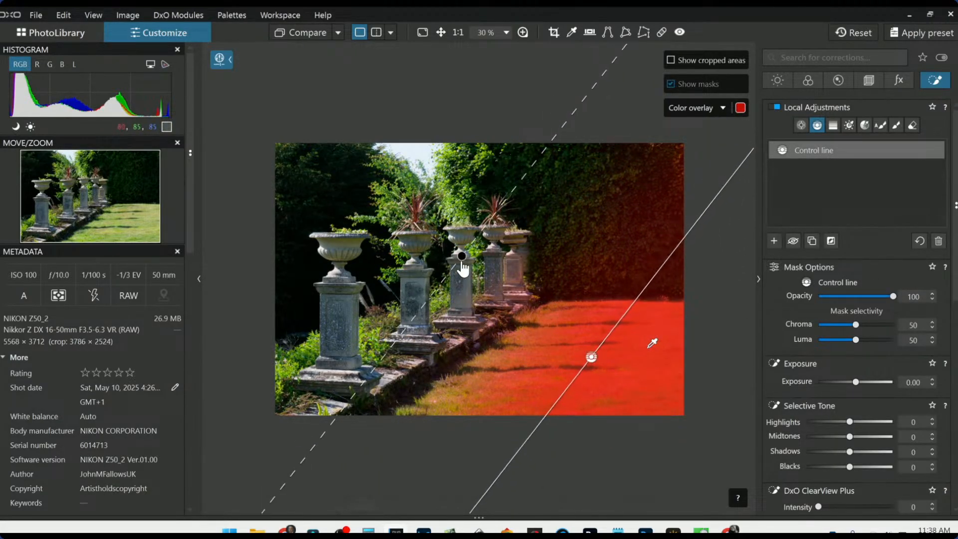
Step: Set the lawn control line's exposure to -0.71, contrast to 86 and highlights to -32
left_click(831, 422)
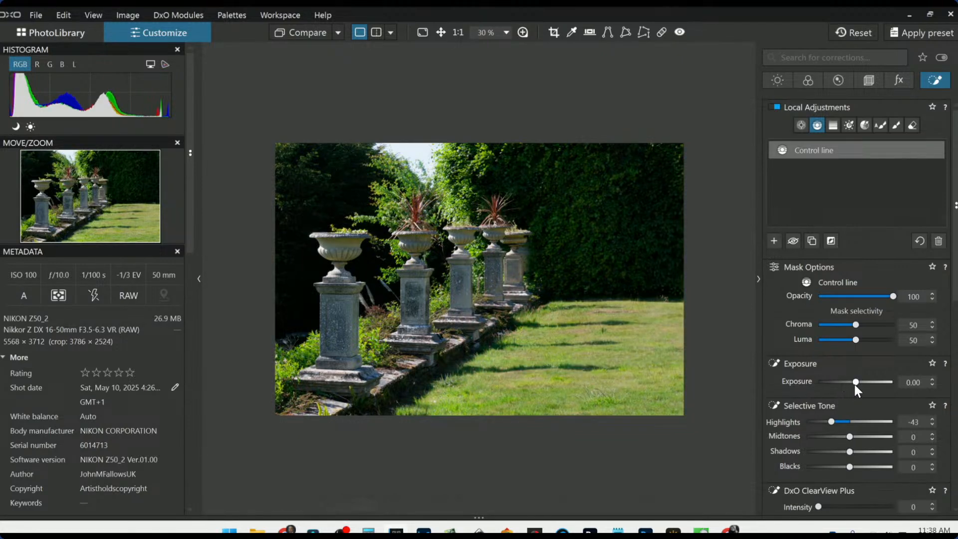
left_click_drag(855, 385, 848, 385)
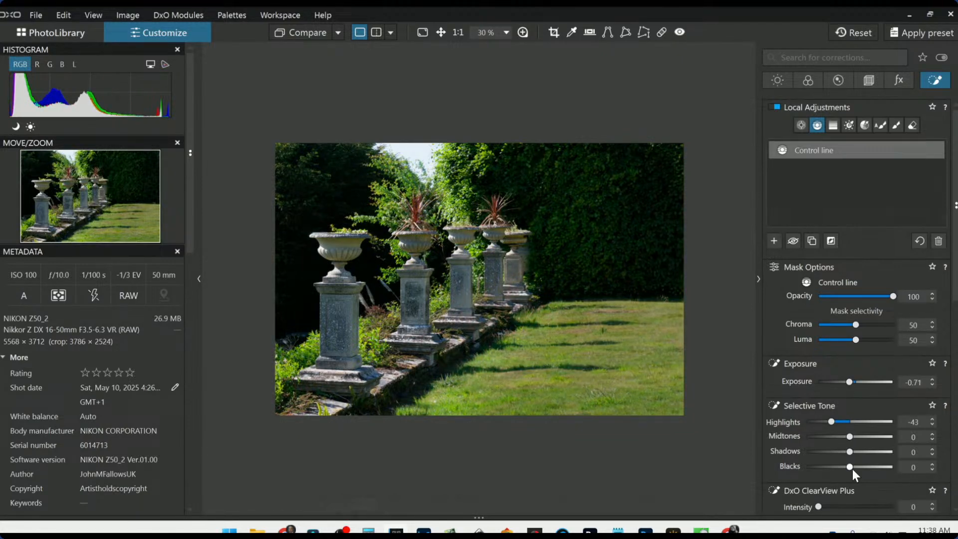
scroll(852, 468, "down", 3)
left_click_drag(853, 398, 888, 399)
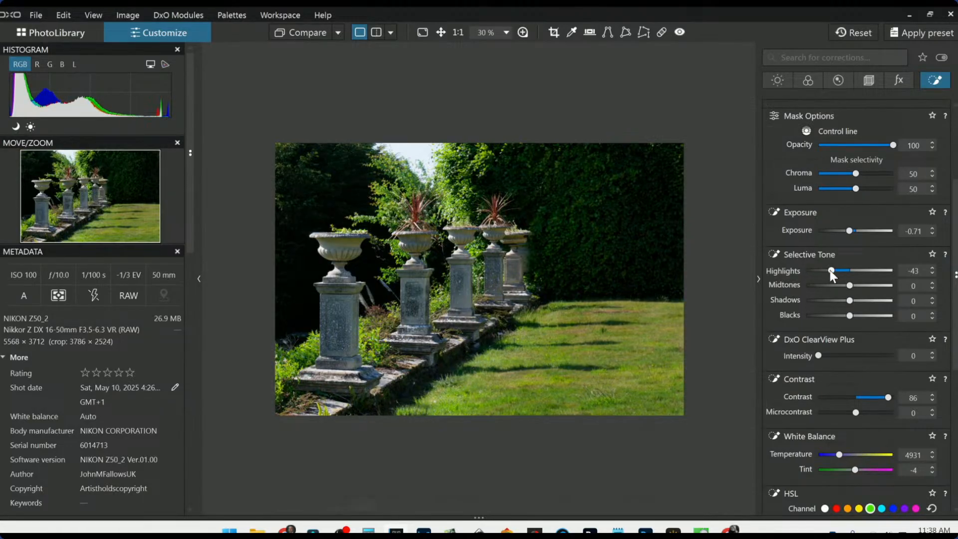
left_click_drag(830, 270, 836, 271)
scroll(807, 329, "up", 3)
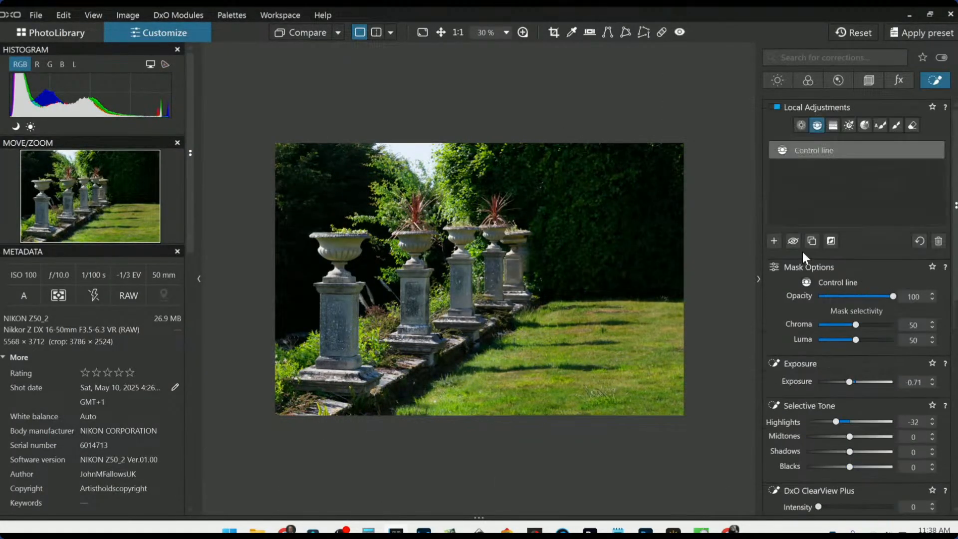
Step: Create a control point mask with points on the stone wall and beside the farthest pedestal, and set its luma selectivity to 55
left_click(773, 241)
left_click(397, 376)
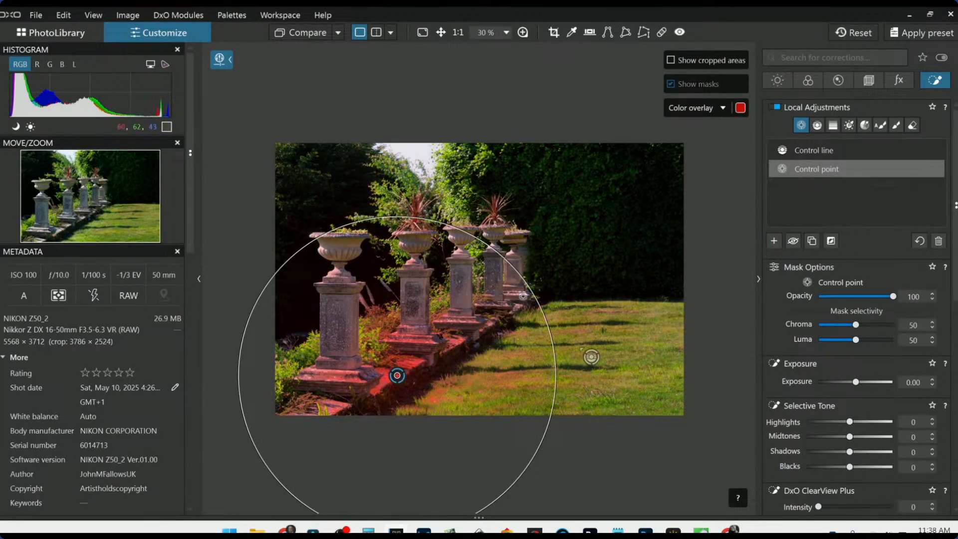
left_click(523, 294)
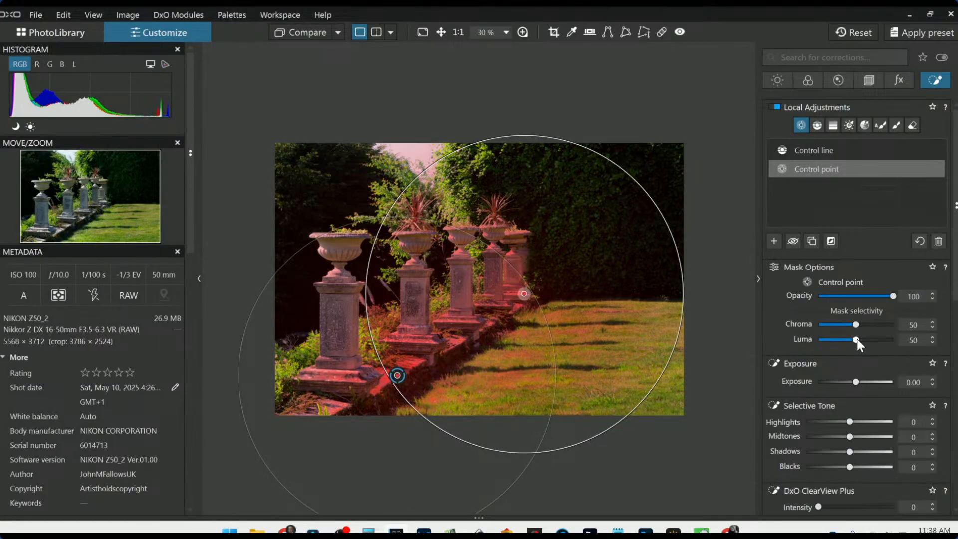
left_click_drag(857, 340, 858, 340)
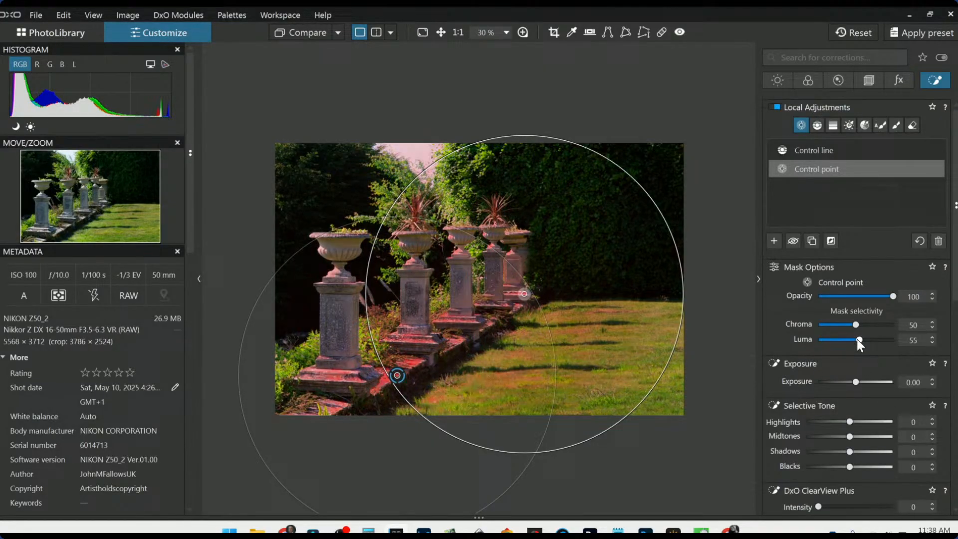
Step: Lower the highlights of the stone wall's control point mask and finish editing that mask
left_click(837, 422)
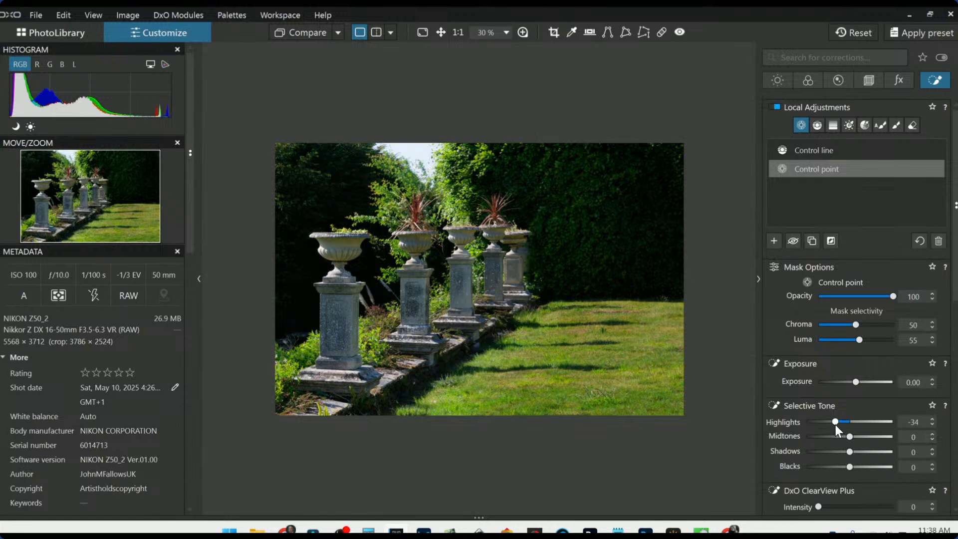
left_click_drag(835, 425, 834, 425)
scroll(816, 344, "down", 1)
scroll(815, 342, "up", 1)
left_click(773, 241)
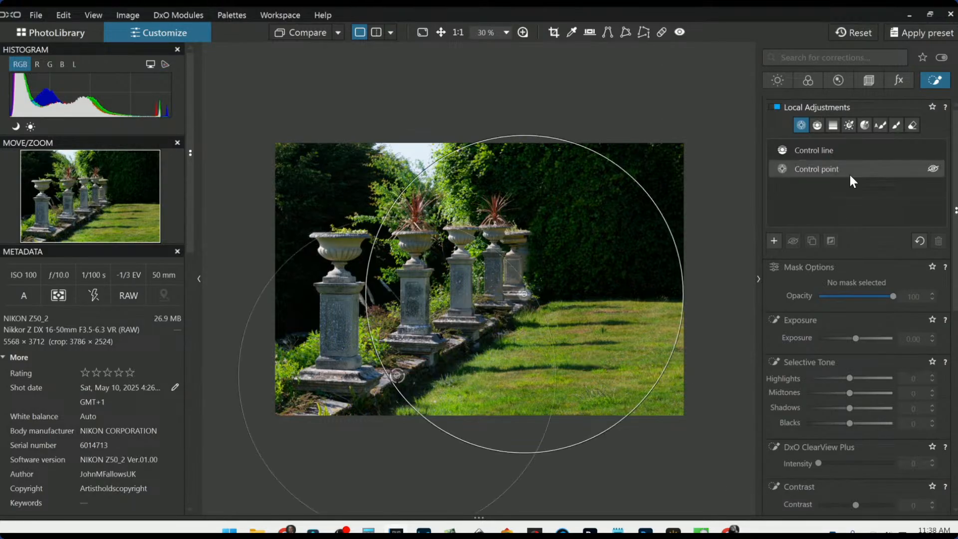
Step: Set the global selective tones to midtones 22, shadows 15 and blacks -9
left_click(773, 81)
left_click_drag(856, 281, 864, 267)
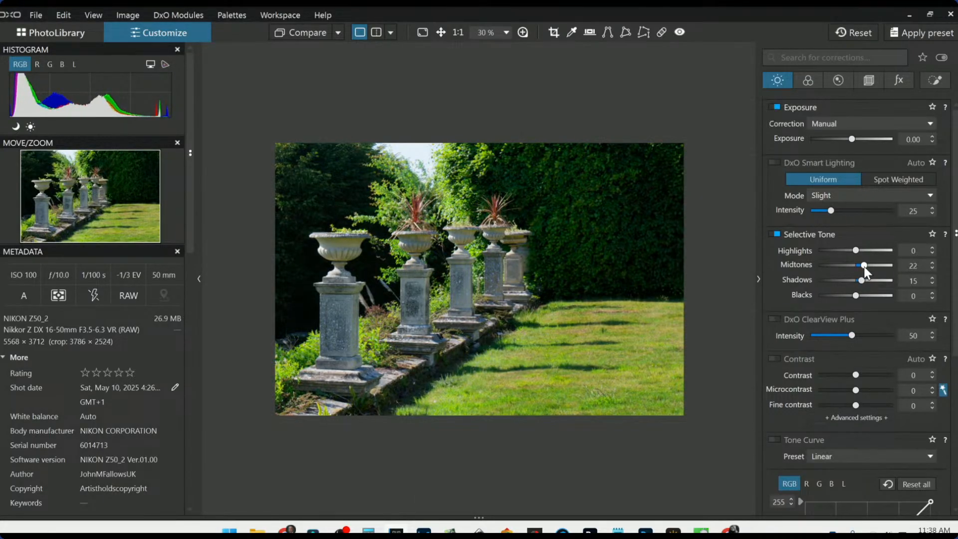
left_click_drag(855, 295, 852, 295)
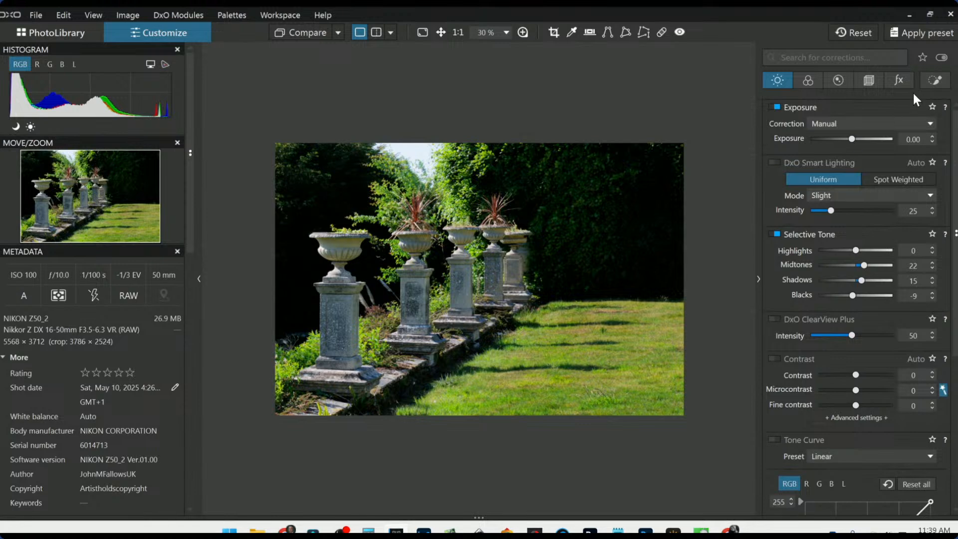
Step: Add a new control point mask on the sky patch between the trees and reduce its radius
key("l")
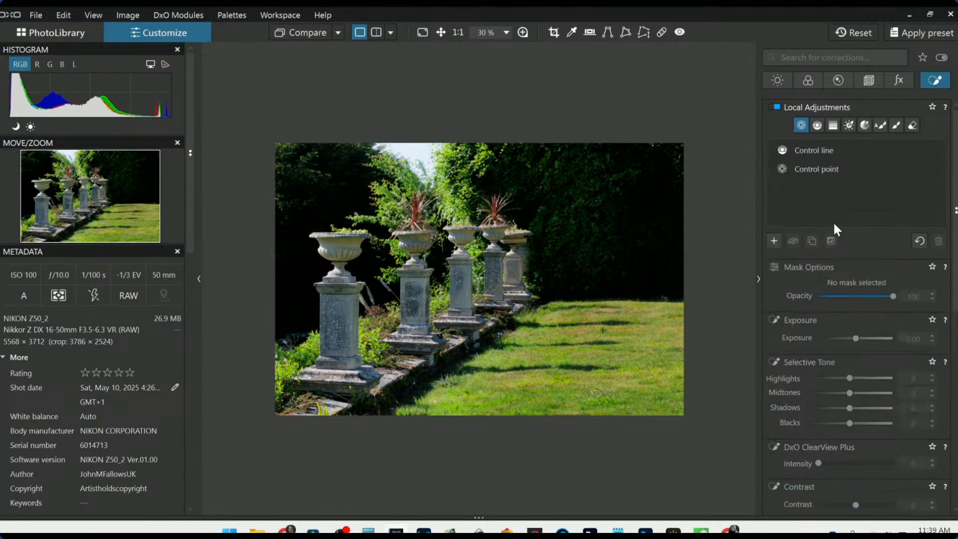
left_click(773, 242)
left_click(414, 153)
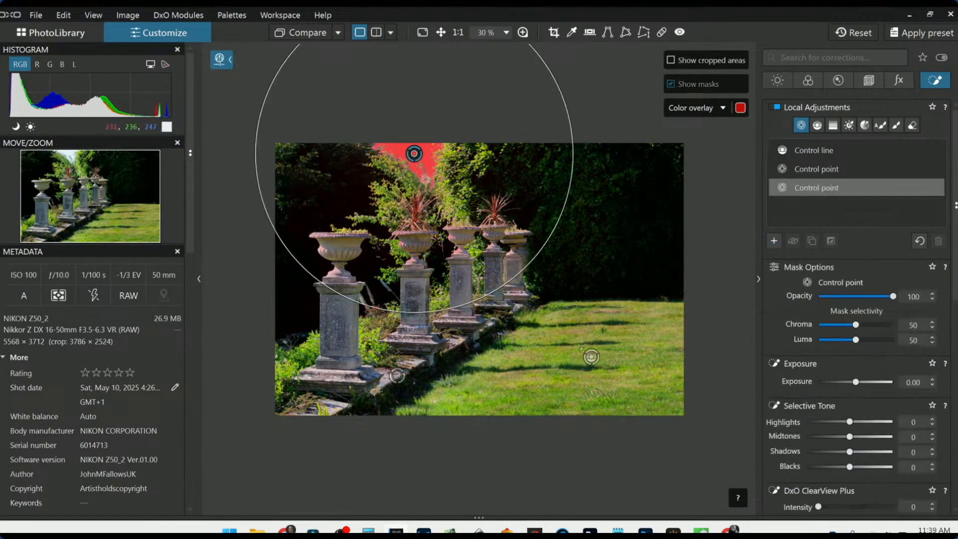
left_click_drag(474, 299, 450, 192)
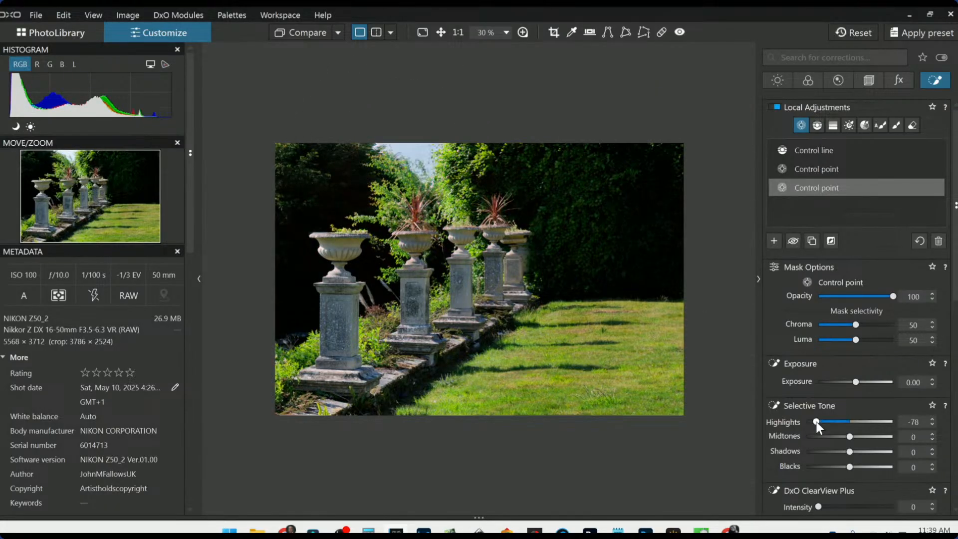
Step: Set the highlights of the sky patch's control point mask to -63, leaving its exposure at 0.00
left_click_drag(816, 421, 787, 418)
mouse_move(854, 382)
left_mouse_down()
mouse_move(840, 382)
mouse_move(852, 382)
left_mouse_up()
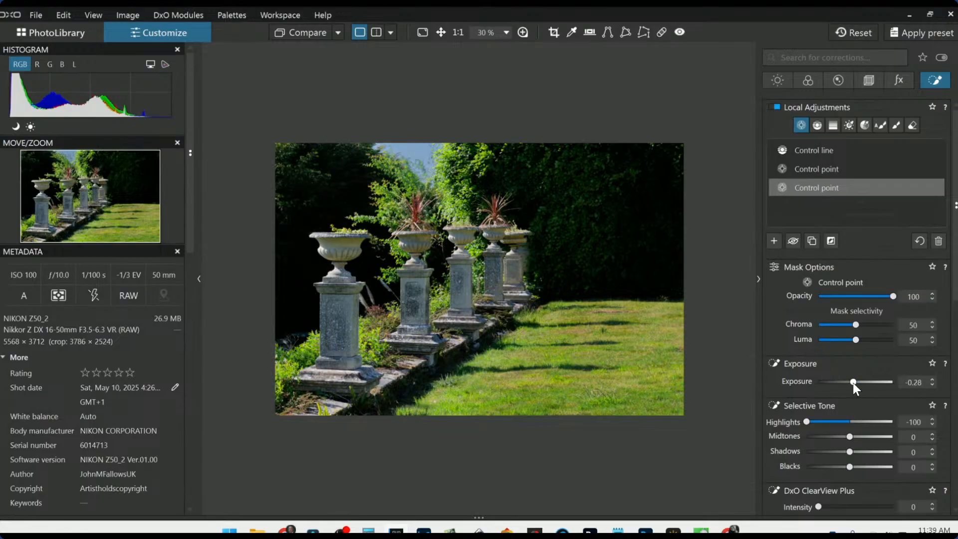
left_click_drag(804, 422, 822, 422)
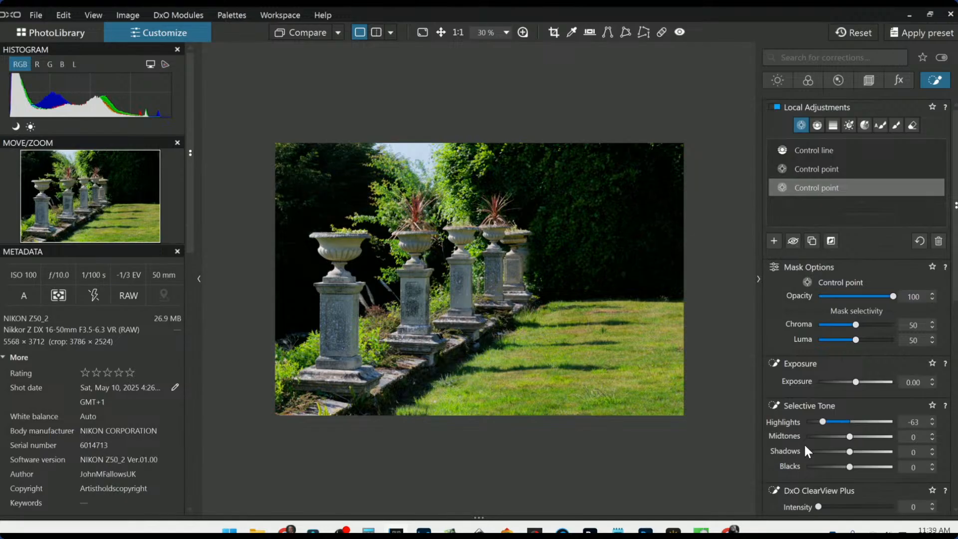
Step: Create a control point mask on the two red spiky plants and set its HSL red channel saturation to 83
left_click(776, 241)
left_click(414, 218)
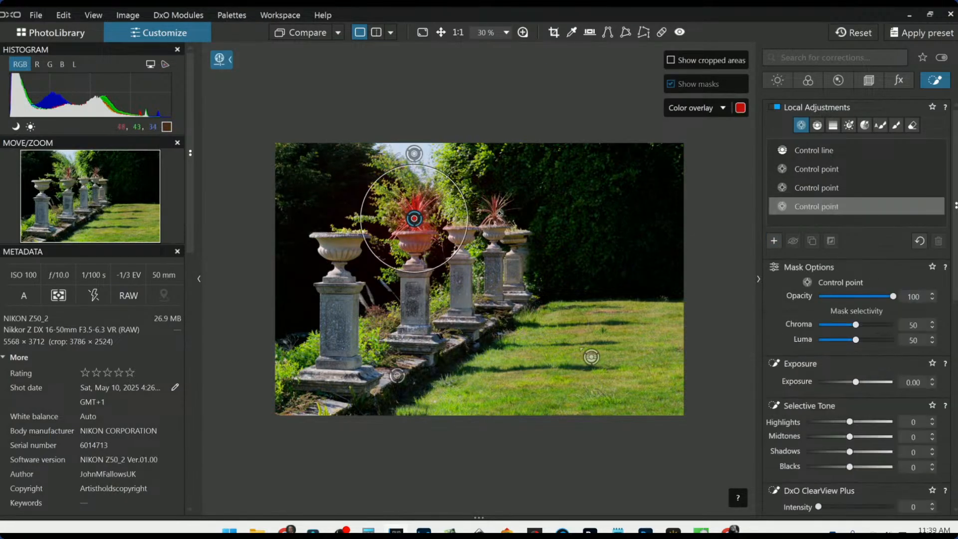
left_click(493, 214)
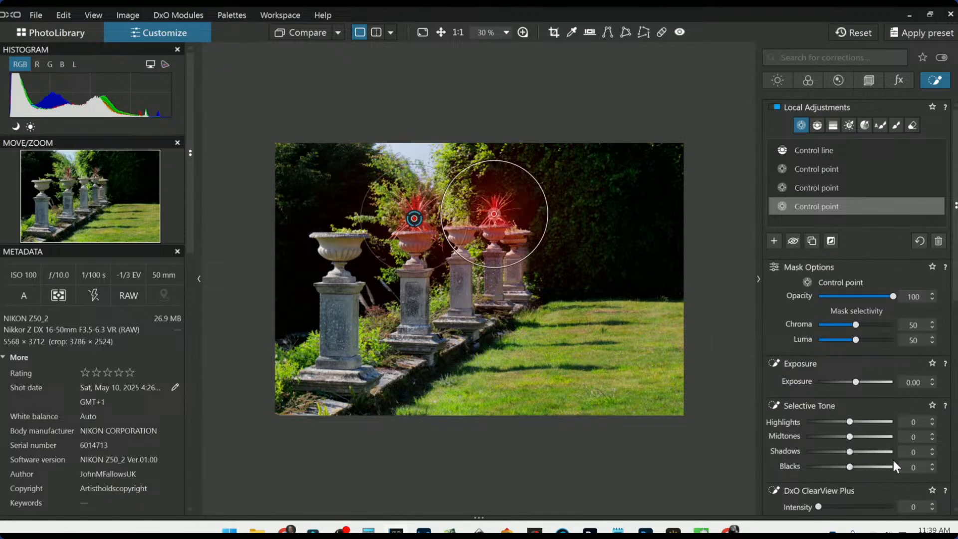
scroll(893, 461, "down", 6)
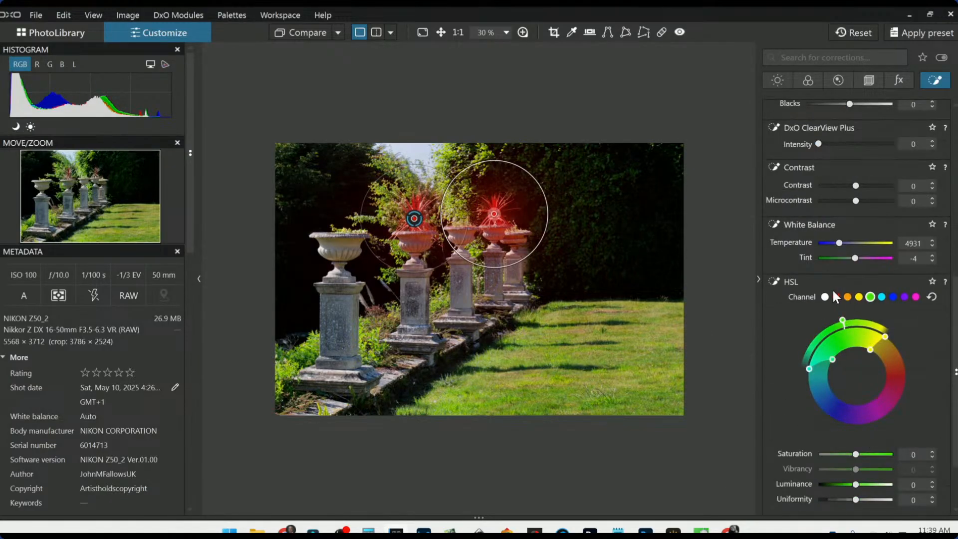
left_click(835, 297)
left_click_drag(855, 455, 887, 463)
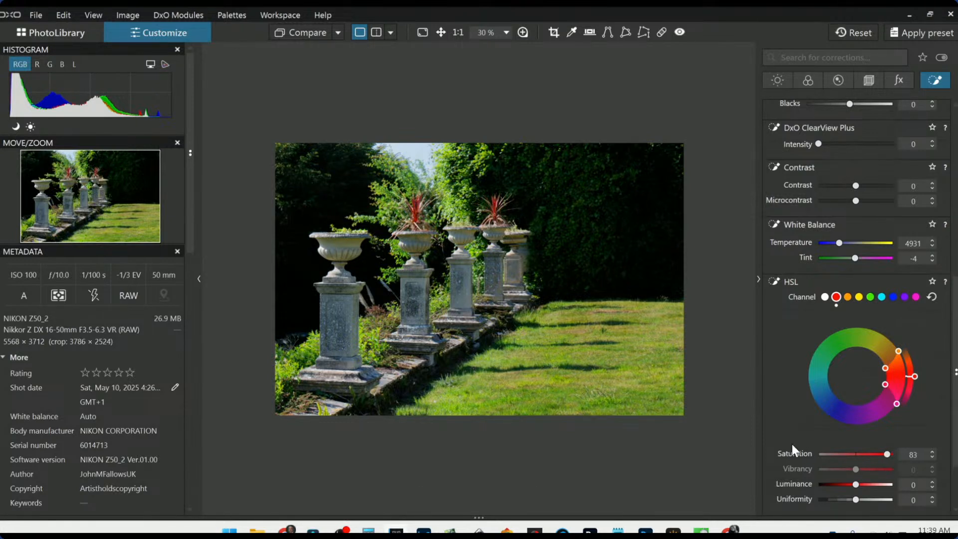
Step: In the global HSL correction, set the green channel's saturation to -27 and luminance to -25
scroll(833, 323, "up", 5)
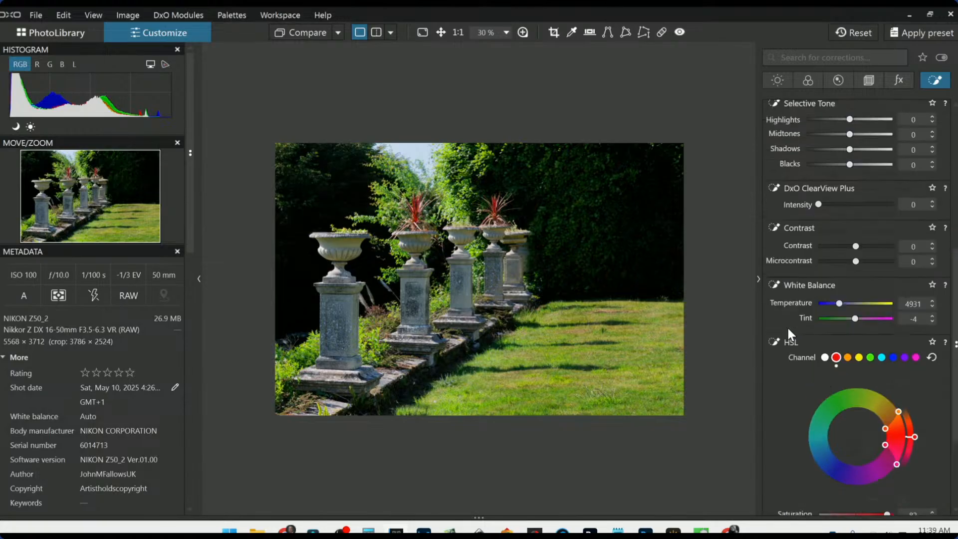
left_click(780, 81)
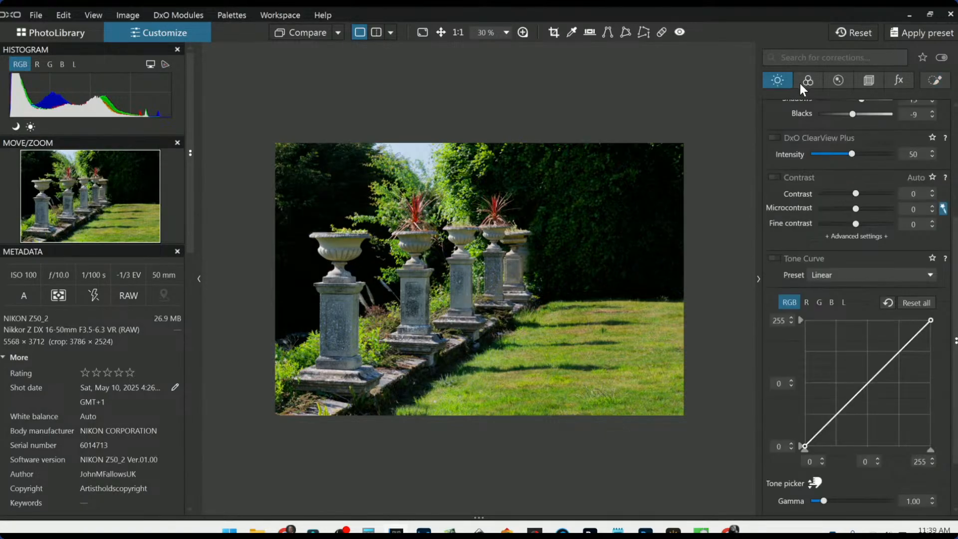
left_click(801, 82)
scroll(847, 312, "down", 1)
scroll(849, 317, "down", 4)
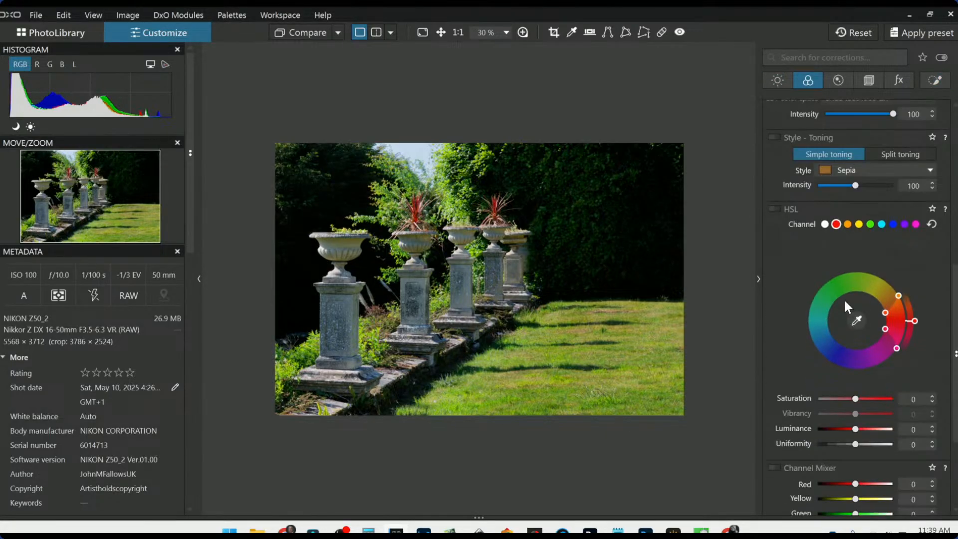
left_click(868, 224)
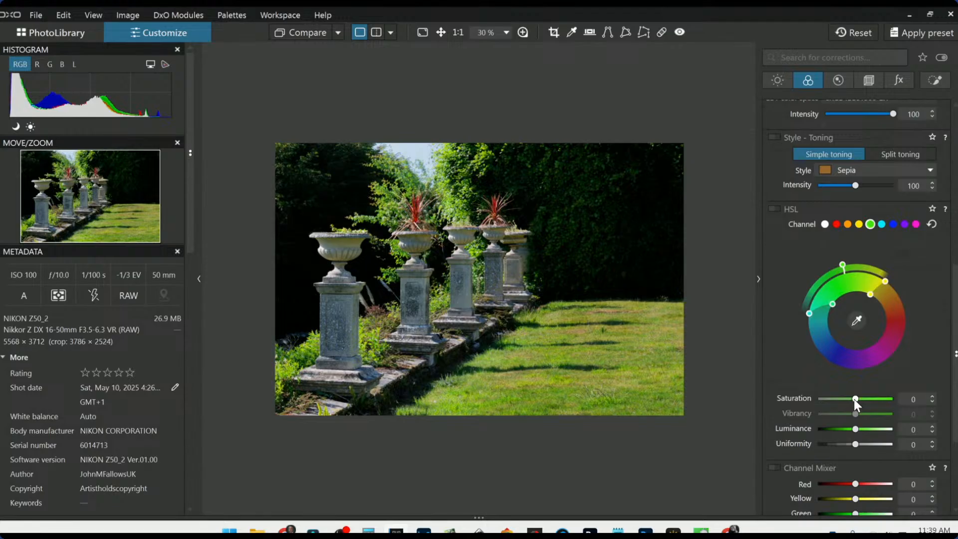
left_click_drag(854, 399, 845, 399)
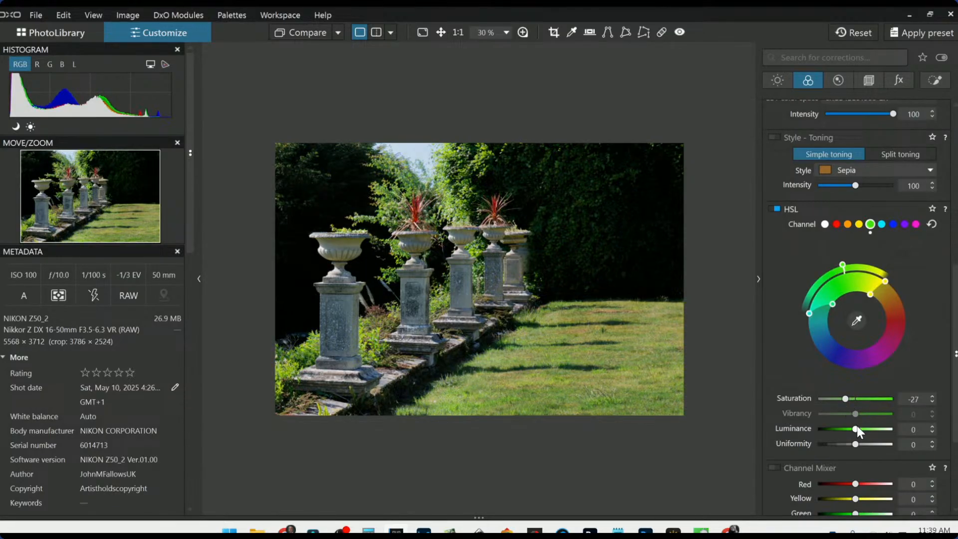
left_click_drag(855, 429, 846, 431)
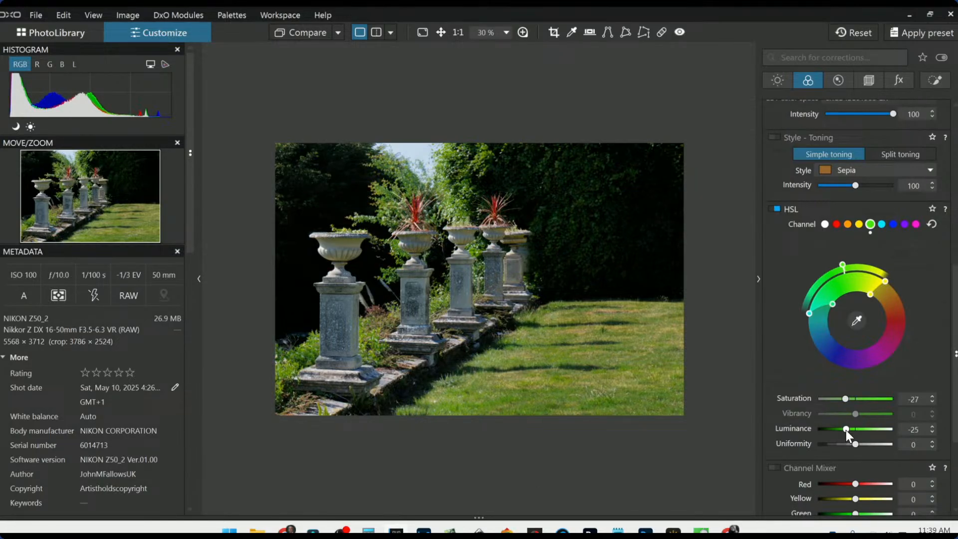
Step: Create a control point mask with points on the four nearest stone pedestals, using a smaller radius from the second pedestal onward
scroll(807, 231, "up", 8)
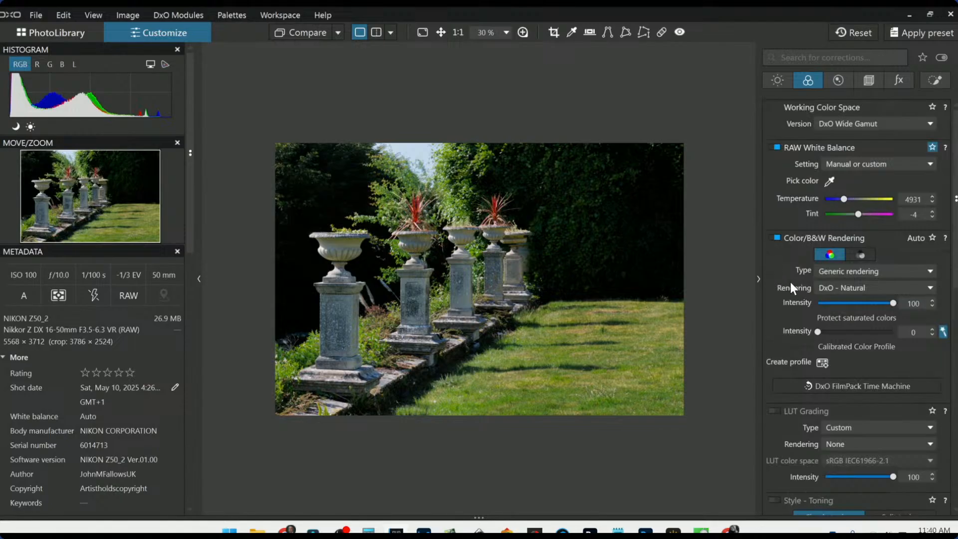
key("l")
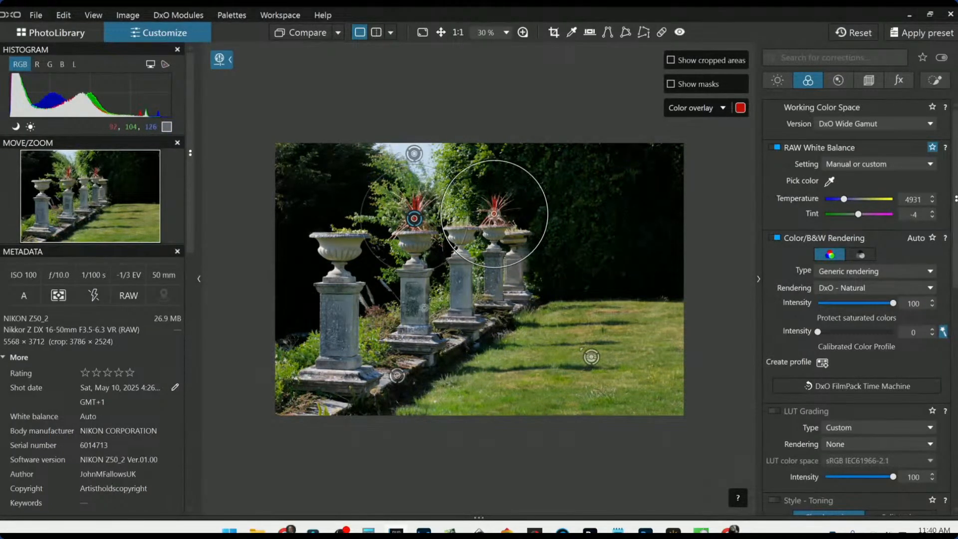
key("l")
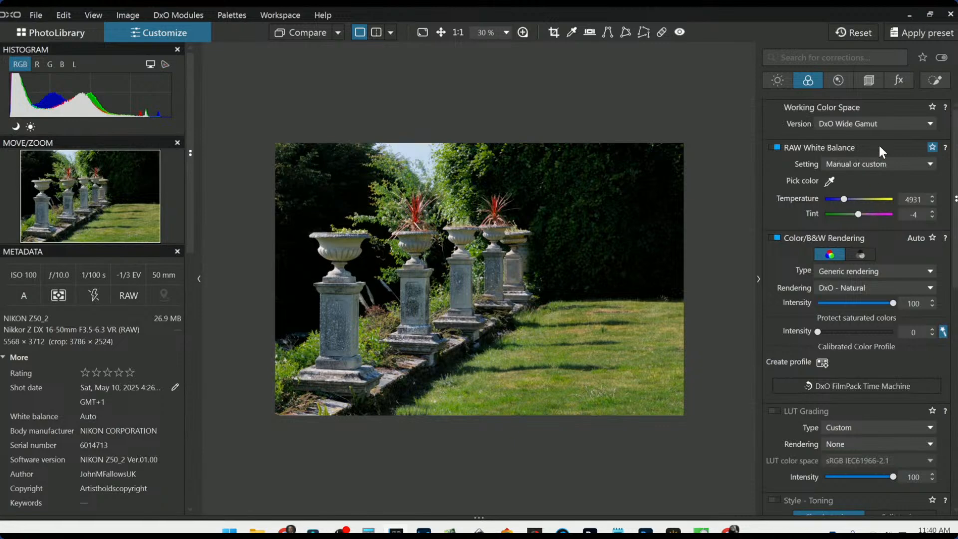
left_click(928, 81)
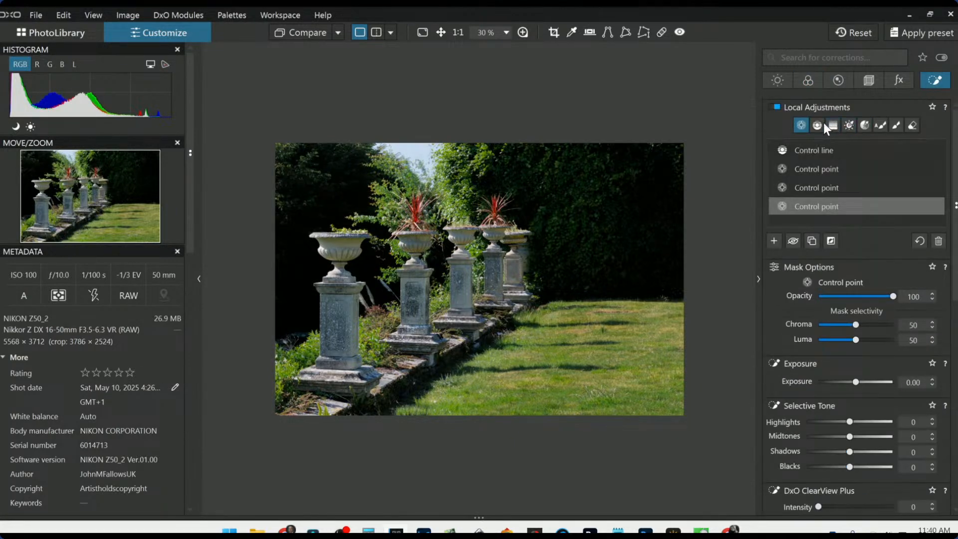
left_click(771, 243)
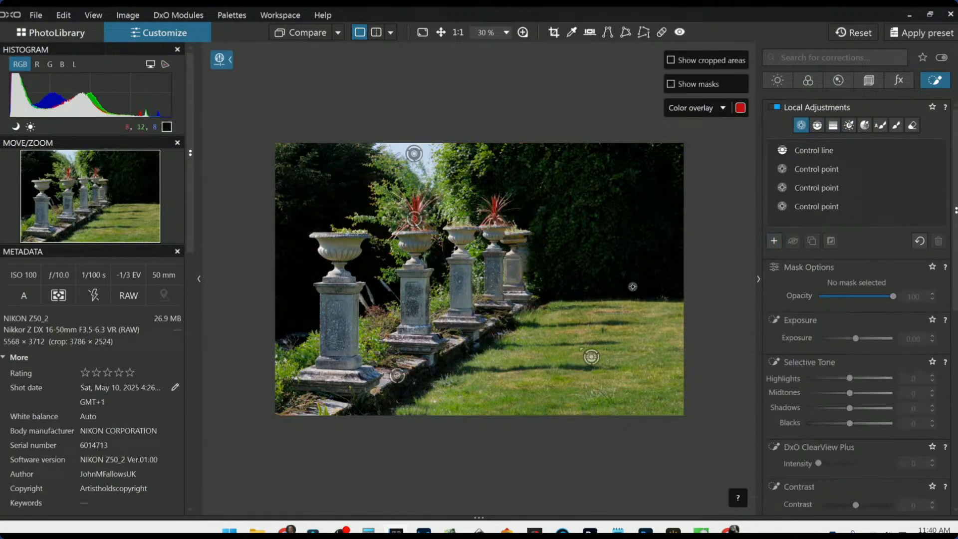
left_click(336, 325)
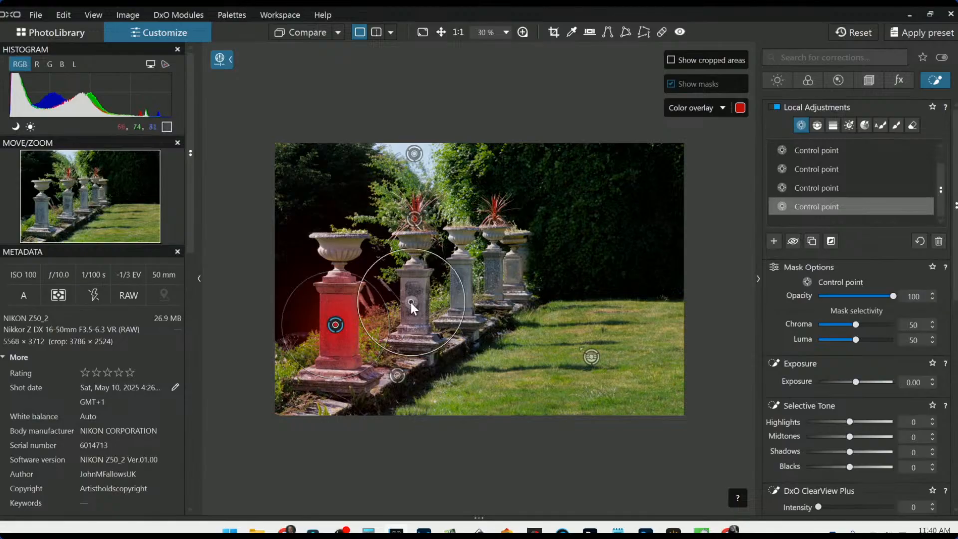
left_click_drag(463, 291, 442, 294)
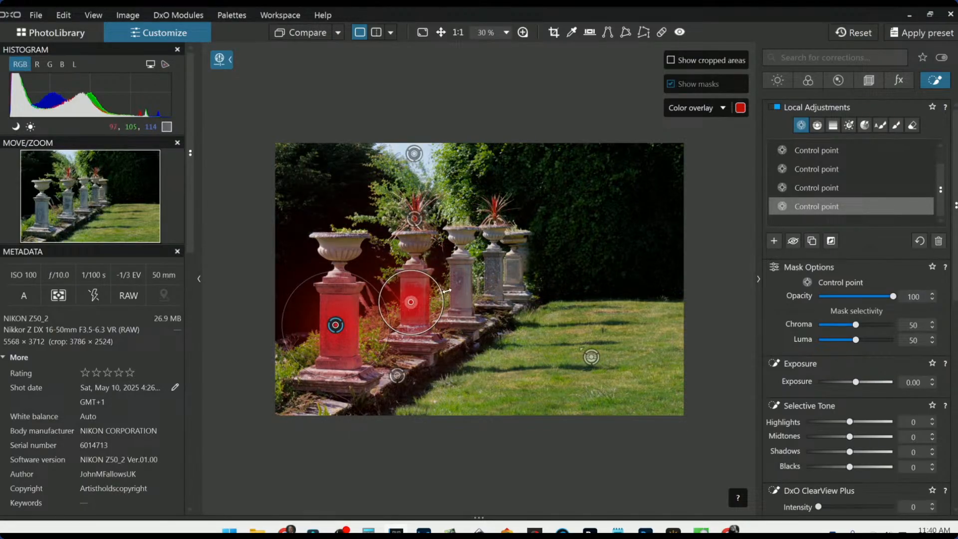
left_click(459, 284)
left_click(494, 274)
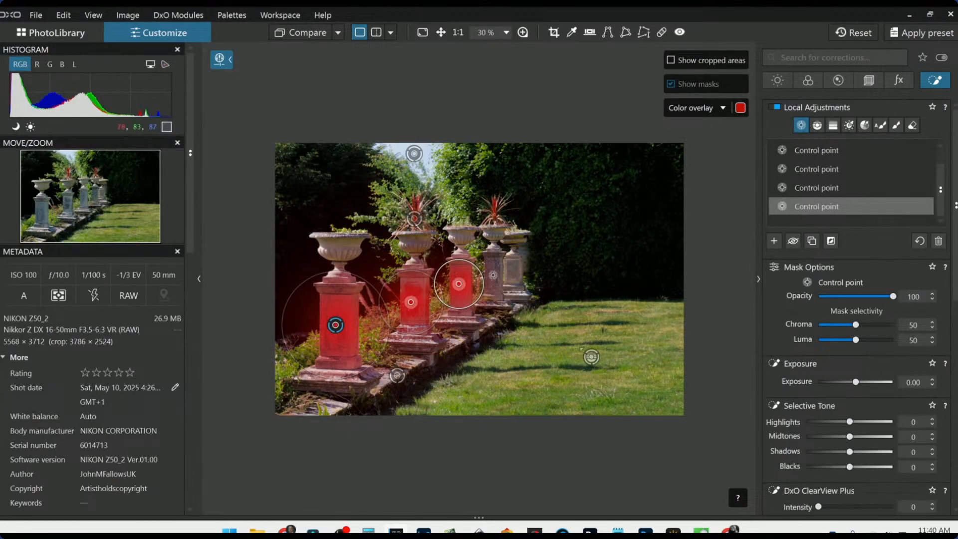
Step: Set the pedestal mask's overall HSL saturation to -100
scroll(865, 415, "down", 6)
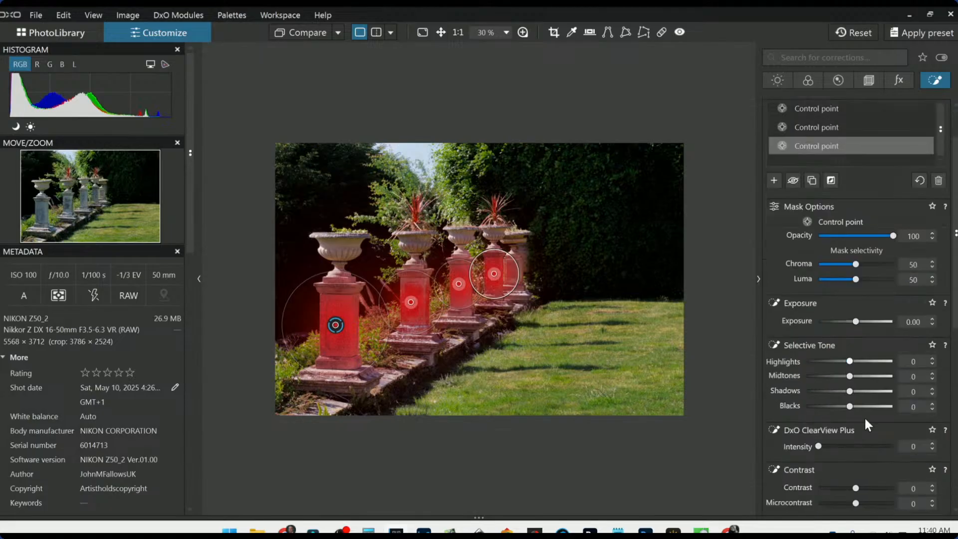
scroll(867, 419, "down", 2)
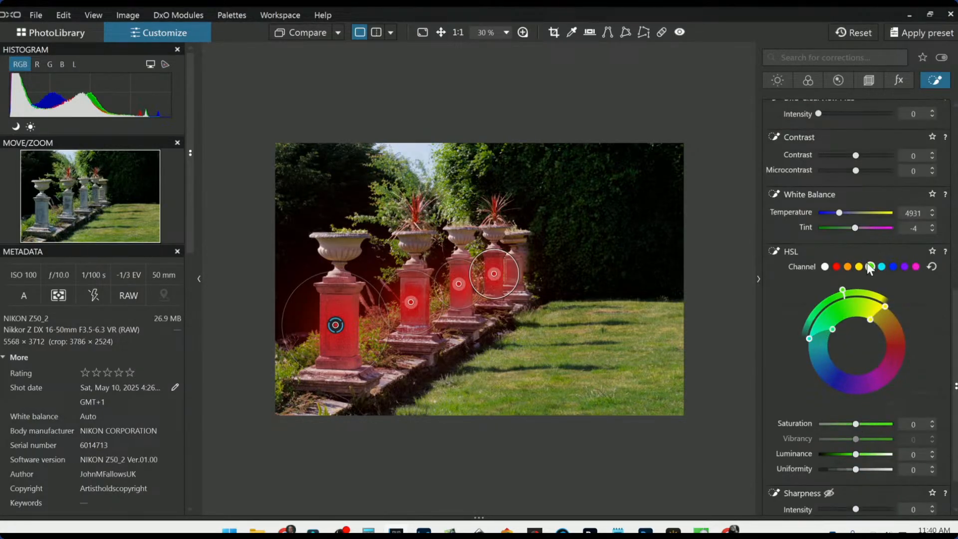
left_click(825, 266)
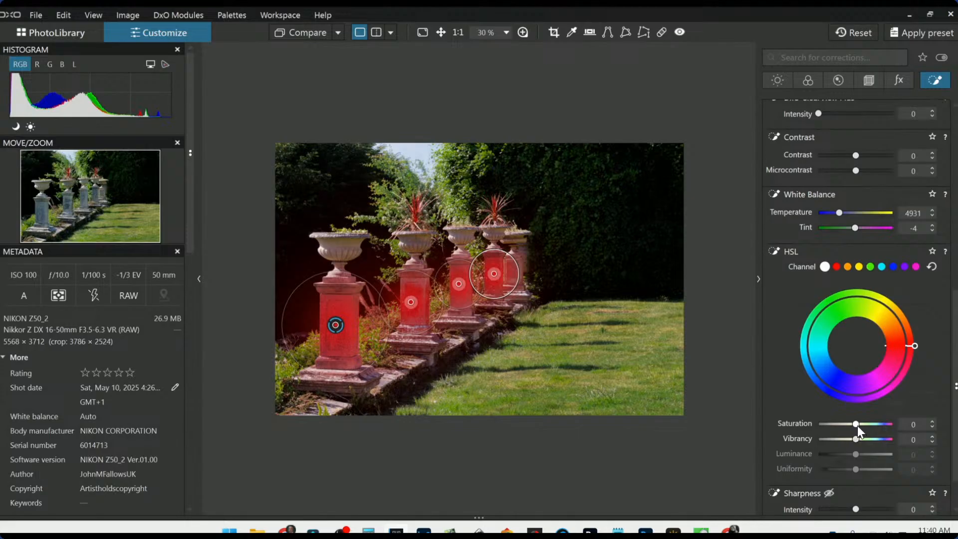
left_click_drag(856, 425, 816, 427)
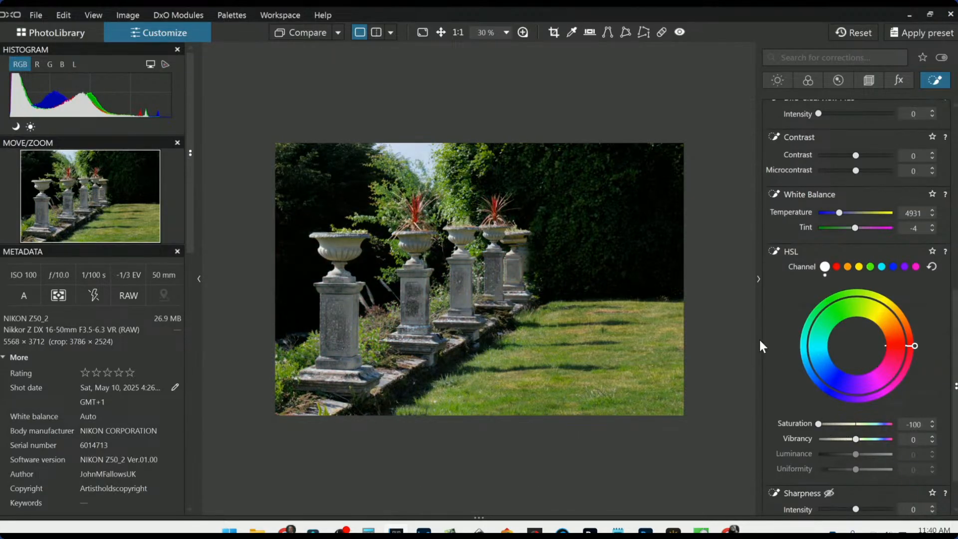
Step: Set the pedestal mask's microcontrast to 46 and highlights to 85
scroll(802, 325, "up", 5)
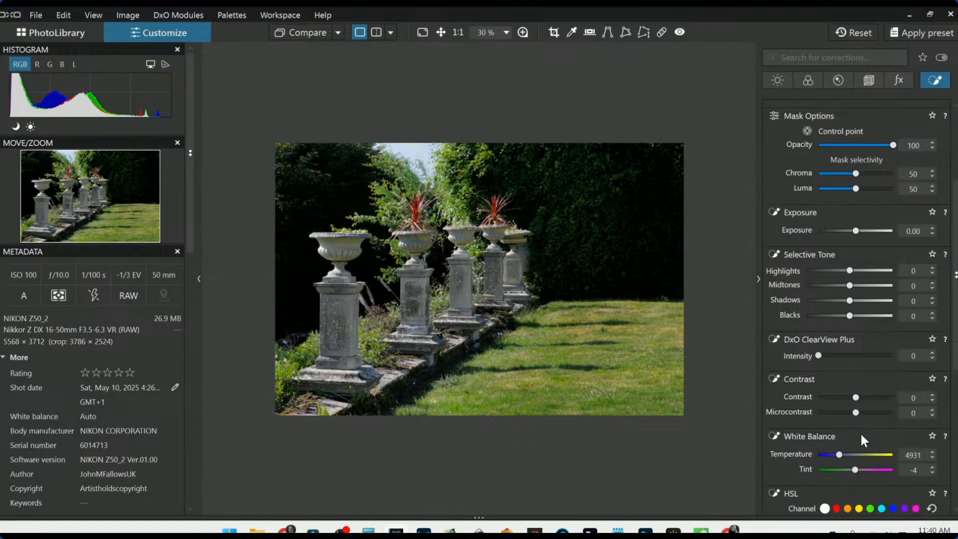
left_click_drag(853, 418, 873, 414)
left_click_drag(850, 270, 883, 272)
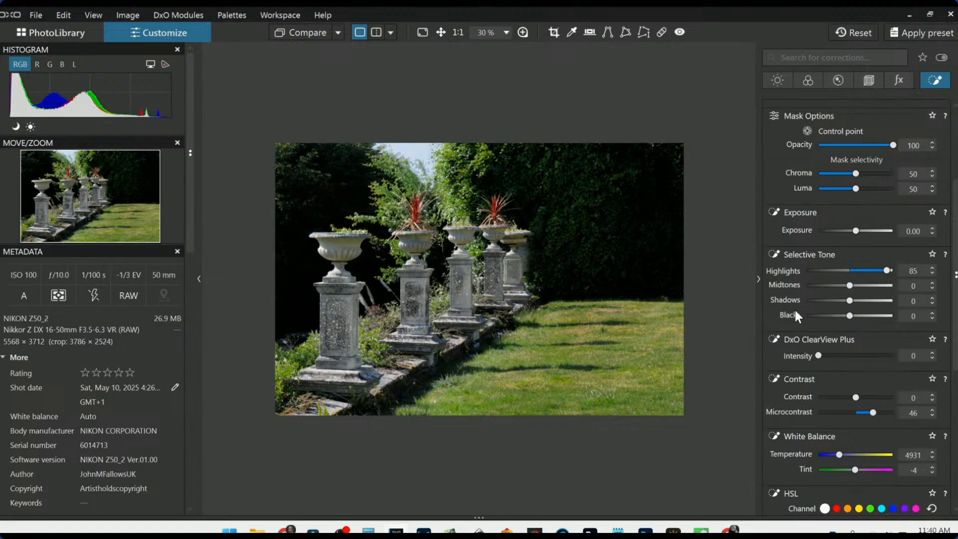
Step: Extend the pedestal mask with small control points on the four nearest stone urns
mouse_move(336, 249)
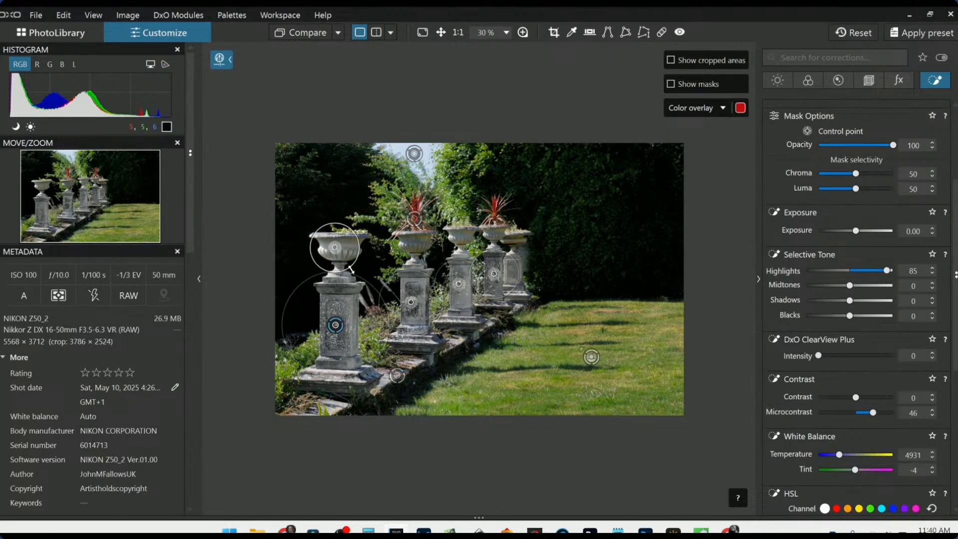
left_click(416, 246)
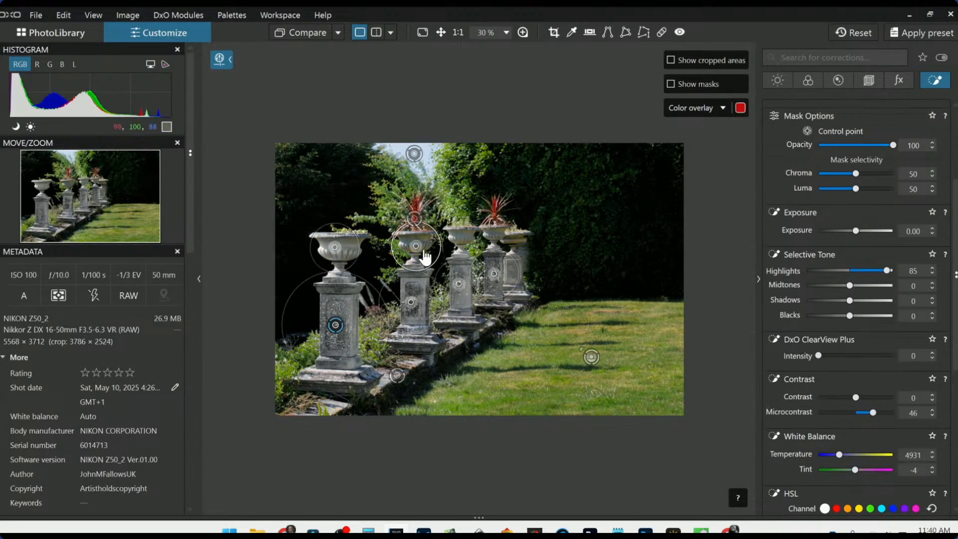
left_click(466, 237)
left_click(494, 236)
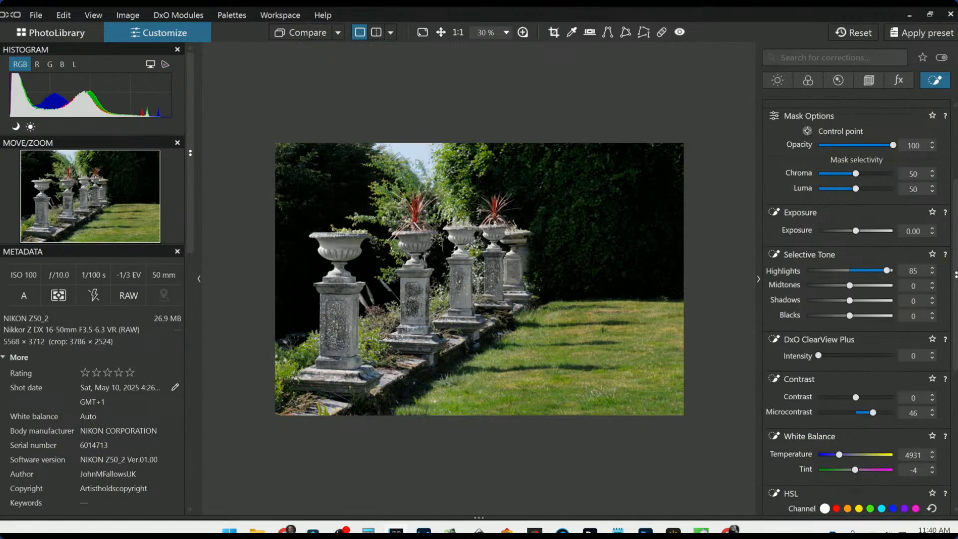
Step: Create a control point mask on the foliage around the pedestals and beside the nearer red plant, with exposure -0.90 and highlights -30
scroll(924, 305, "up", 3)
left_click(778, 242)
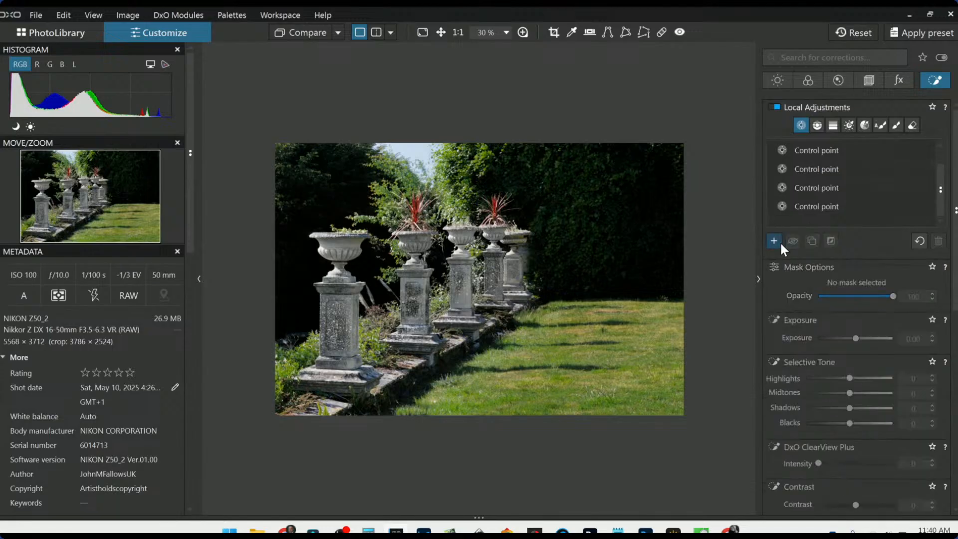
left_click(281, 366)
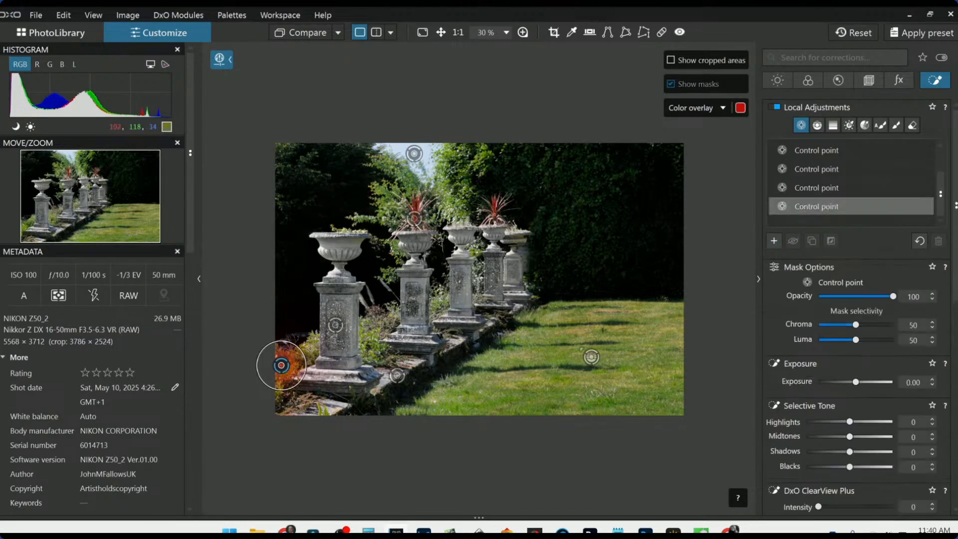
left_click(376, 324)
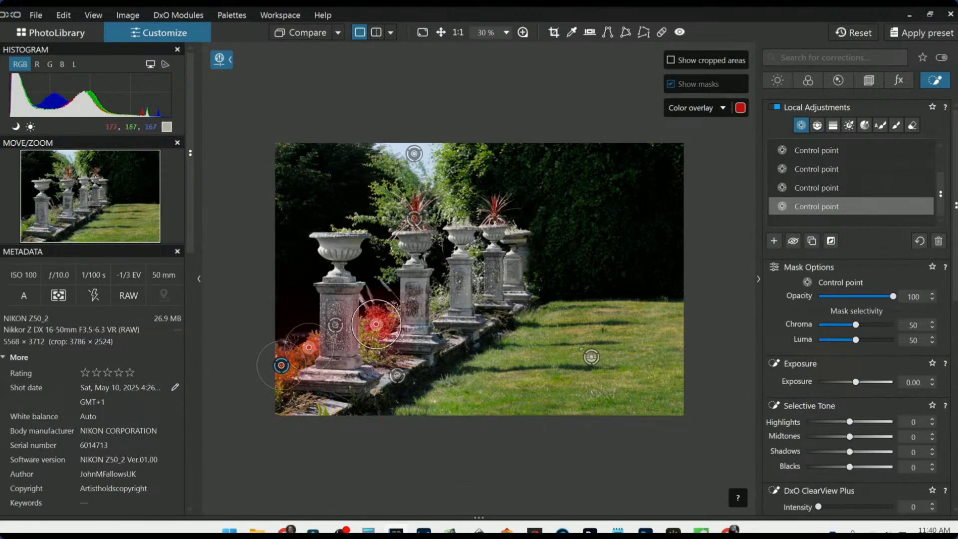
left_click(442, 300)
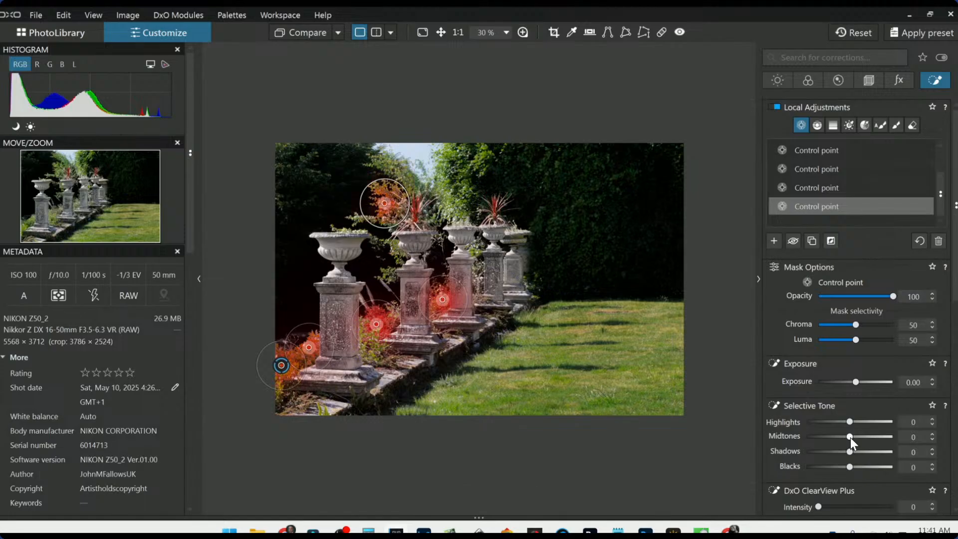
left_click_drag(856, 382, 847, 381)
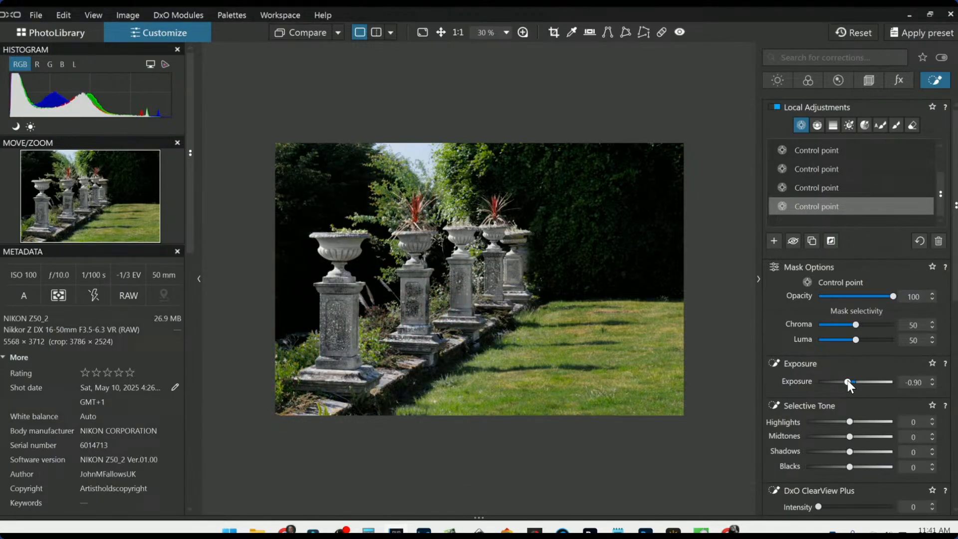
left_click(837, 421)
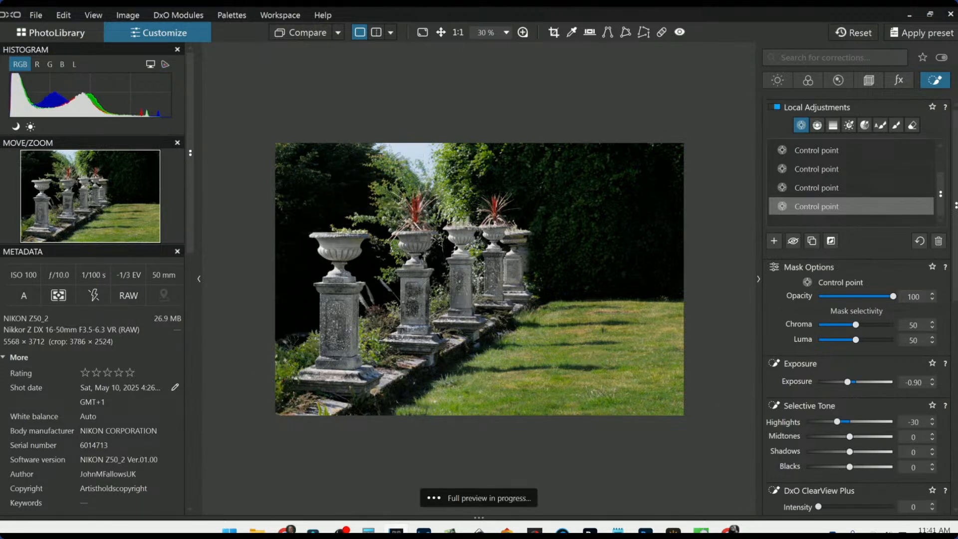
Step: Set the photo's global exposure to 0.20, shadows to 23, blacks to -13, contrast to 37 and microcontrast to 16
key("Escape")
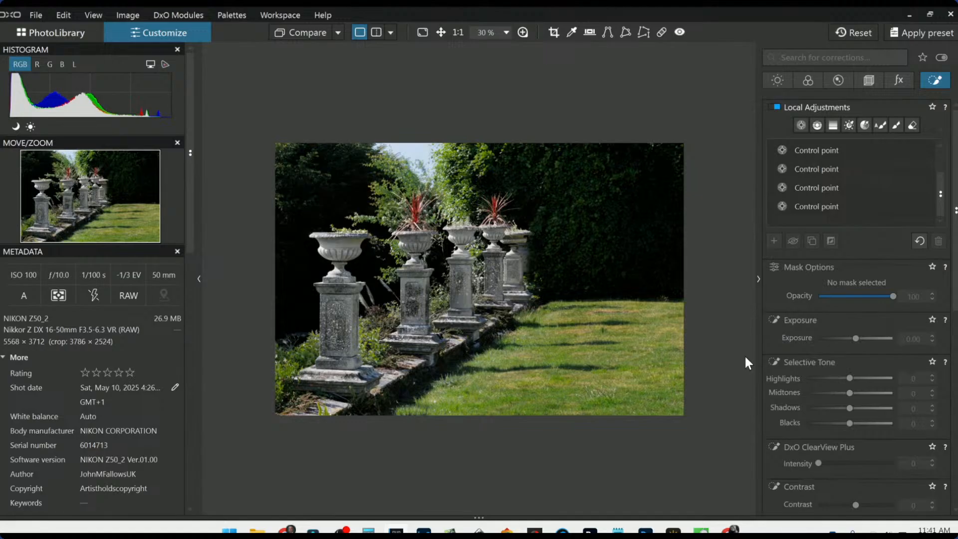
left_click(778, 81)
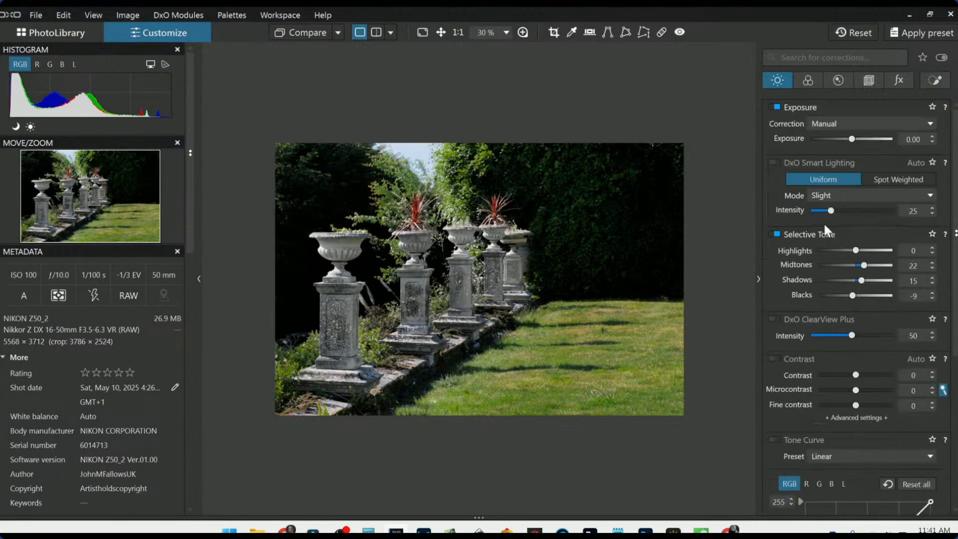
left_click(854, 140)
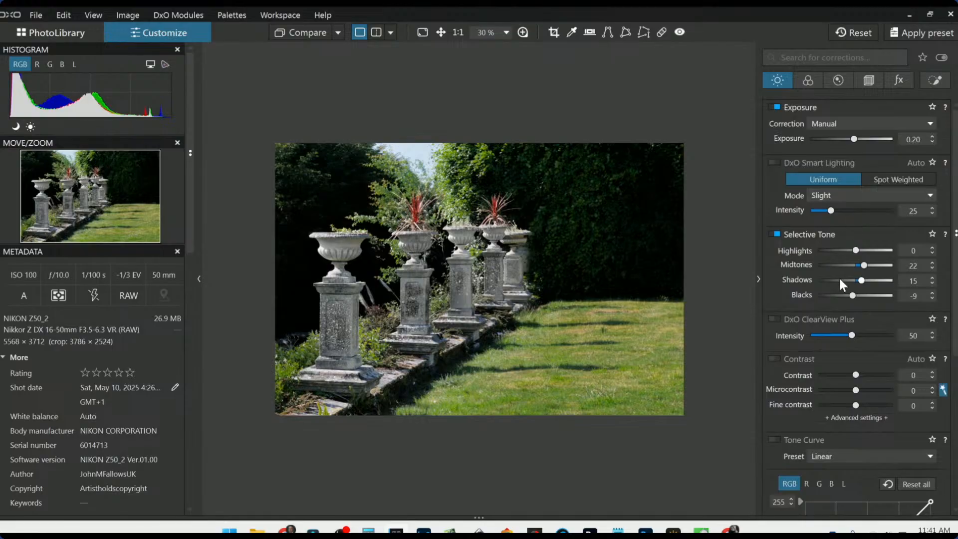
left_click_drag(861, 281, 851, 295)
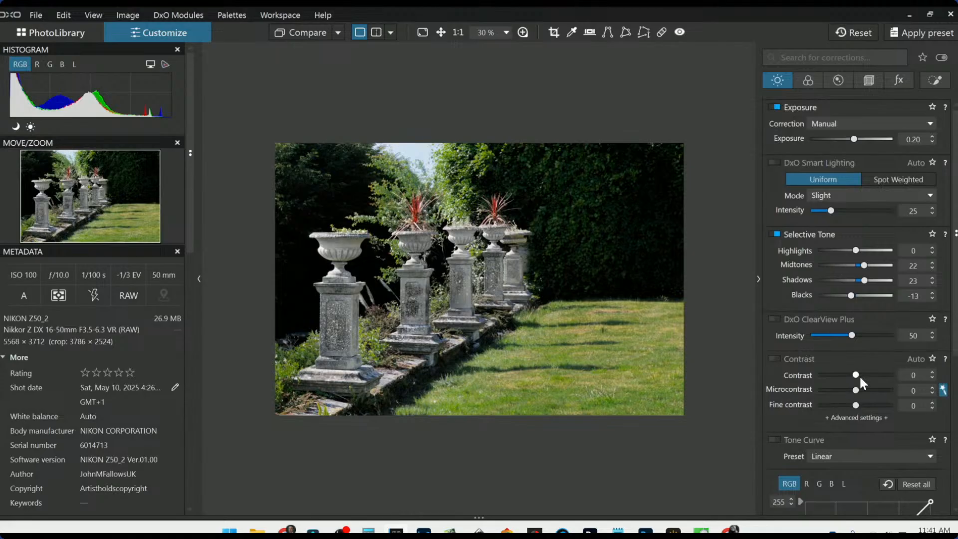
mouse_move(859, 375)
left_mouse_down()
mouse_move(823, 376)
mouse_move(886, 378)
mouse_move(868, 378)
left_mouse_up()
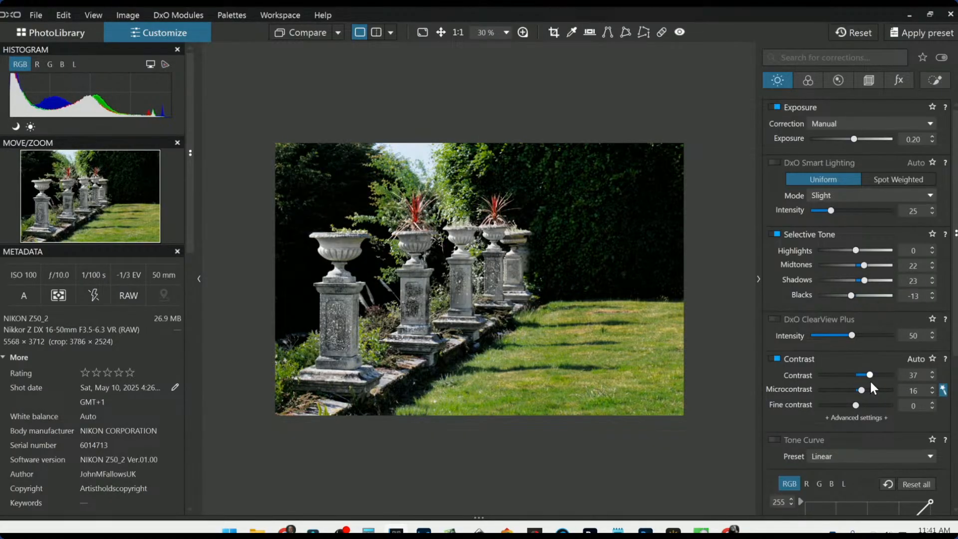
Step: Reselect the pedestal control point mask and set its shadows to 31
left_click(928, 79)
left_click(813, 206)
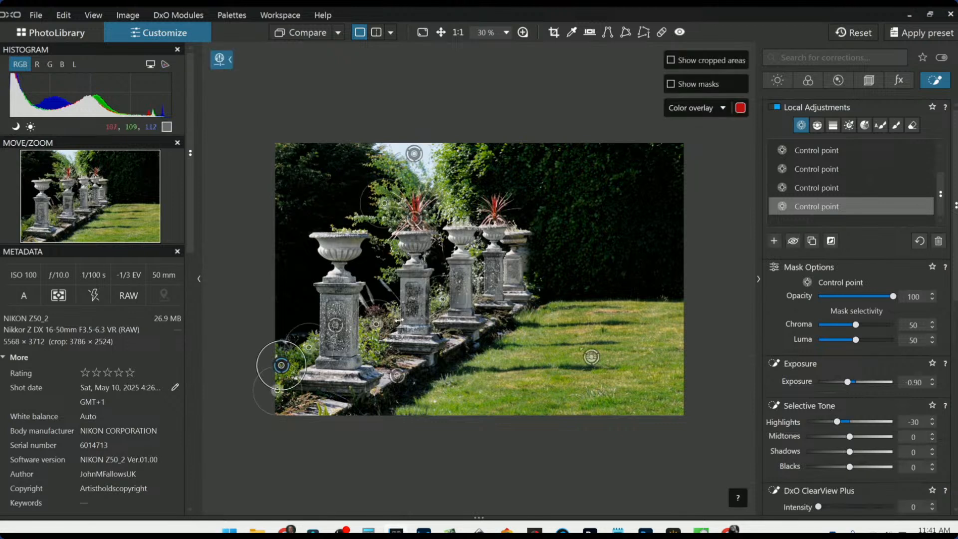
left_click(334, 332)
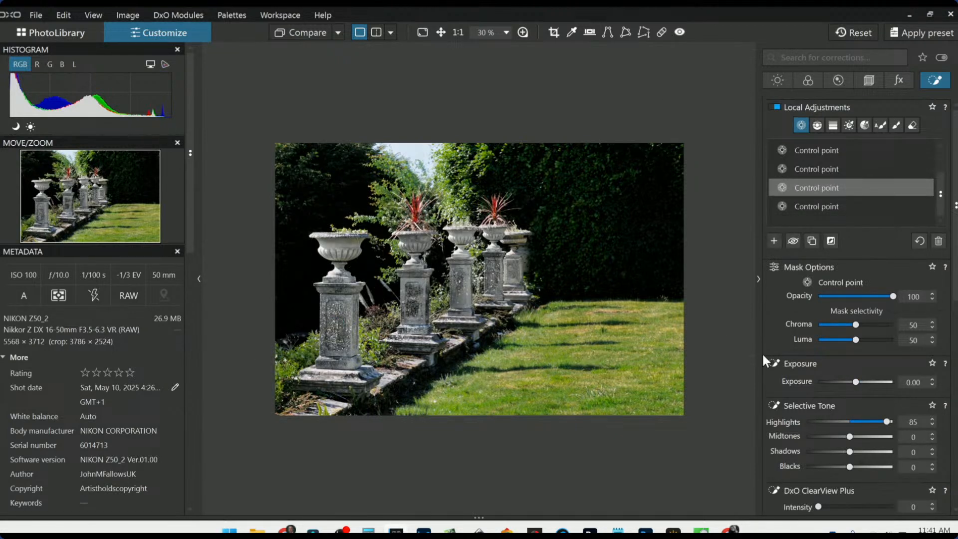
left_click_drag(853, 453, 864, 455)
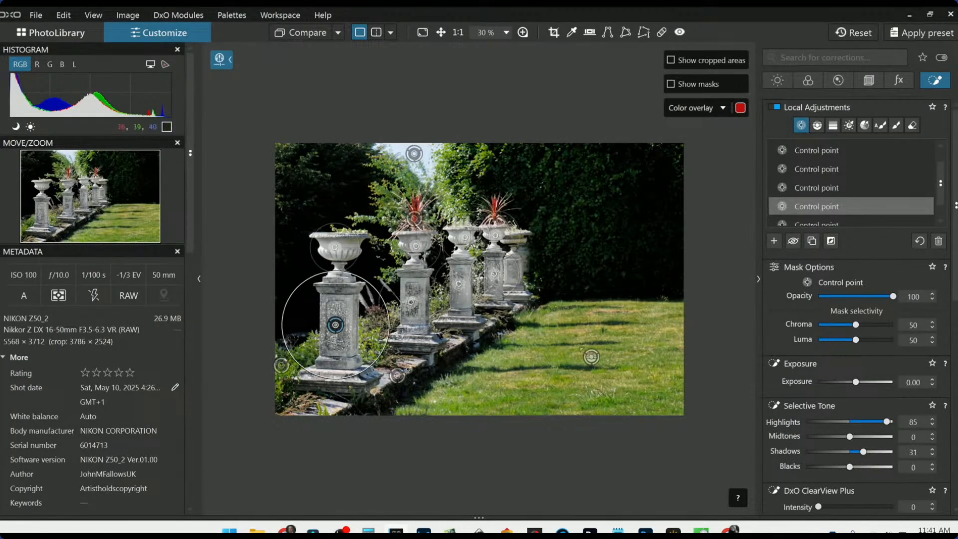
Step: Extend the pedestal mask with small control points on the bases of the two nearest pedestals and on the farthest pedestal
left_click_drag(339, 374, 332, 373)
left_click(419, 342)
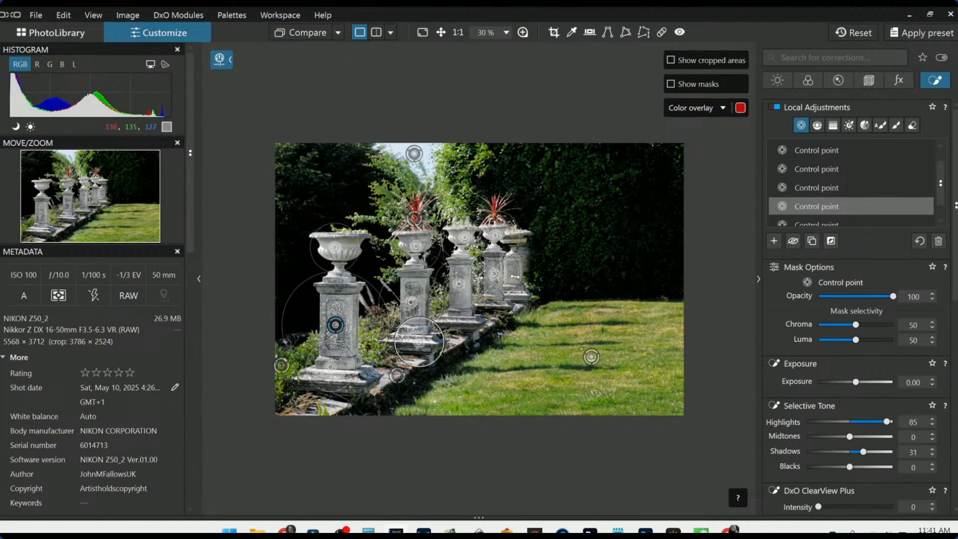
left_click(511, 273)
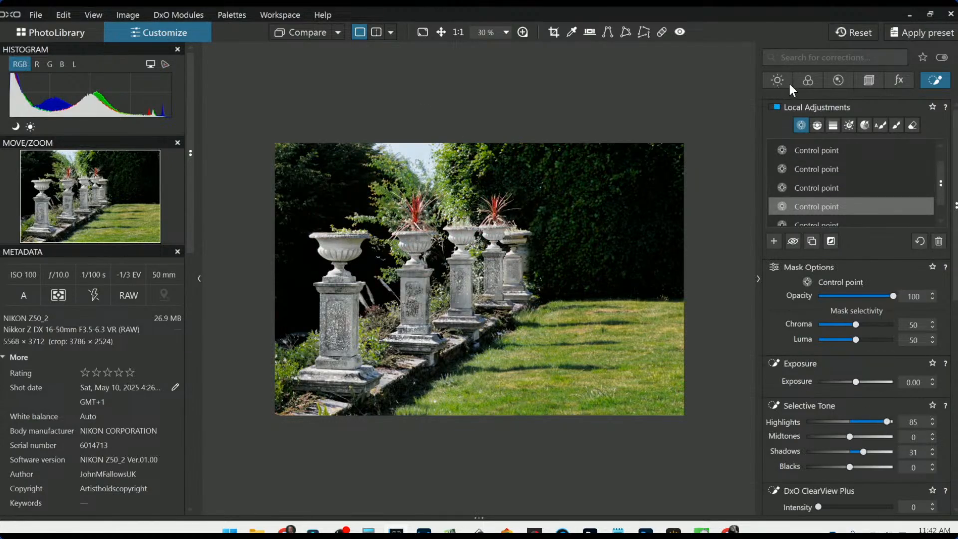
Step: Try rendering the photo in black and white with Neutral Black and White
left_click(808, 80)
scroll(826, 297, "down", 3)
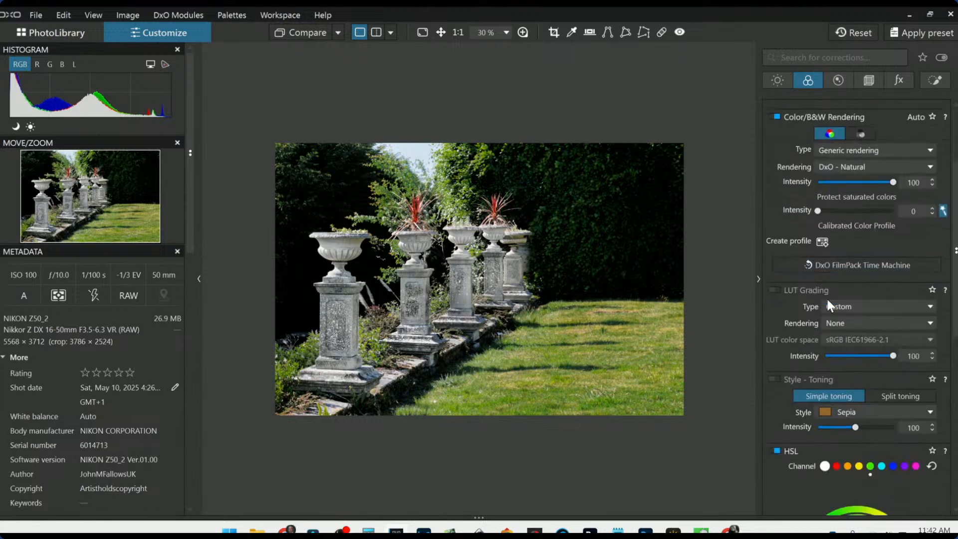
scroll(826, 298, "up", 3)
left_click(851, 258)
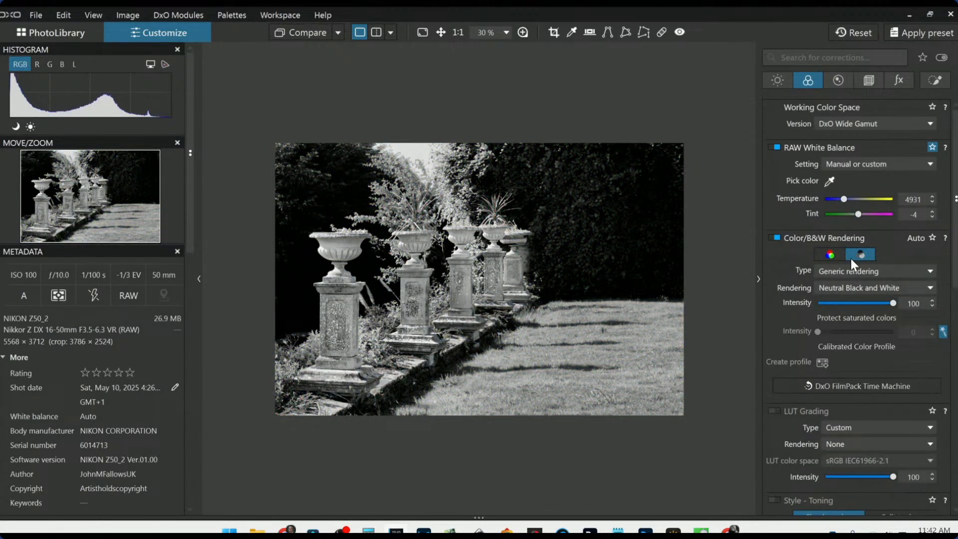
Step: Try a global exposure of -1.23, and reset it to 0.00
left_click(776, 80)
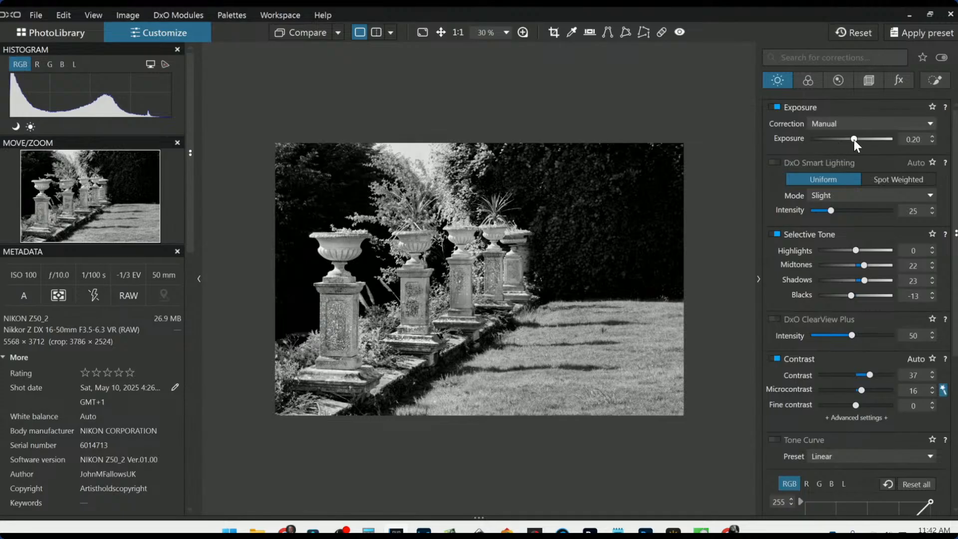
mouse_move(853, 139)
left_mouse_down()
mouse_move(798, 138)
mouse_move(839, 142)
left_mouse_up()
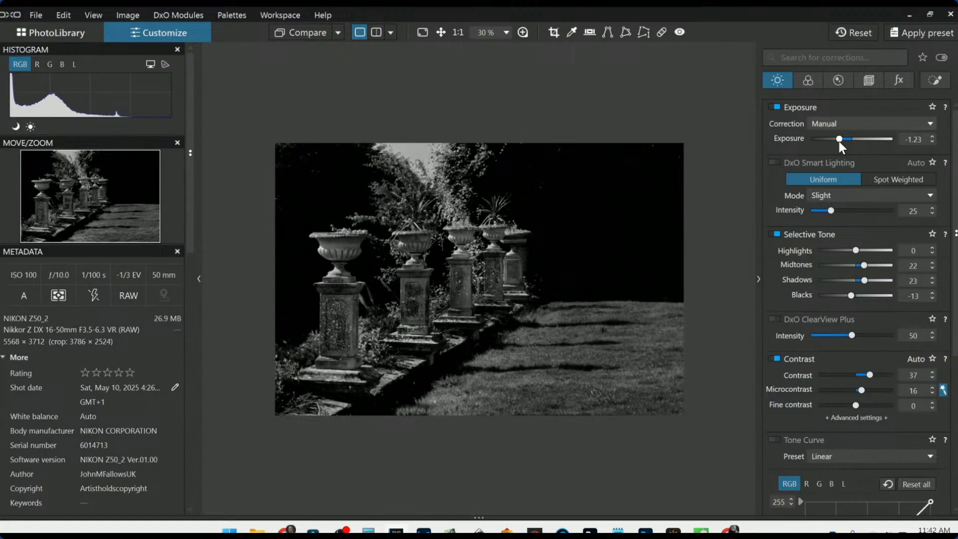
double_click(839, 142)
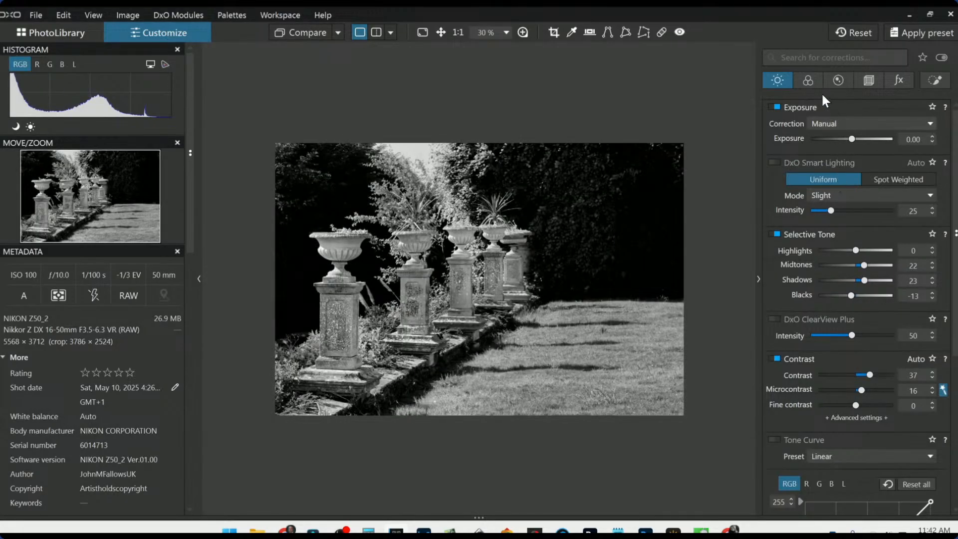
Step: Switch the photo back to colour using the Neutral color rendering and inspect it at closer zoom
left_click(808, 81)
left_click(830, 255)
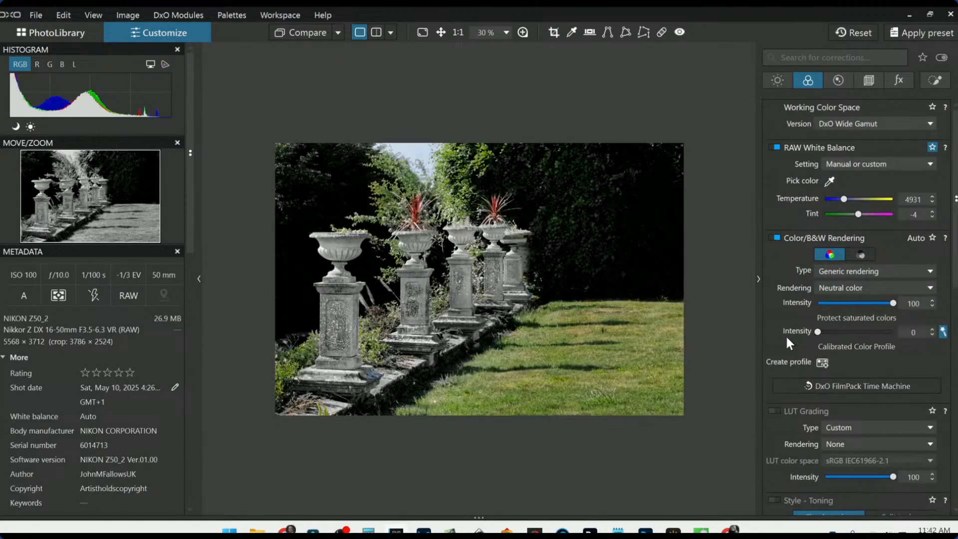
key("l")
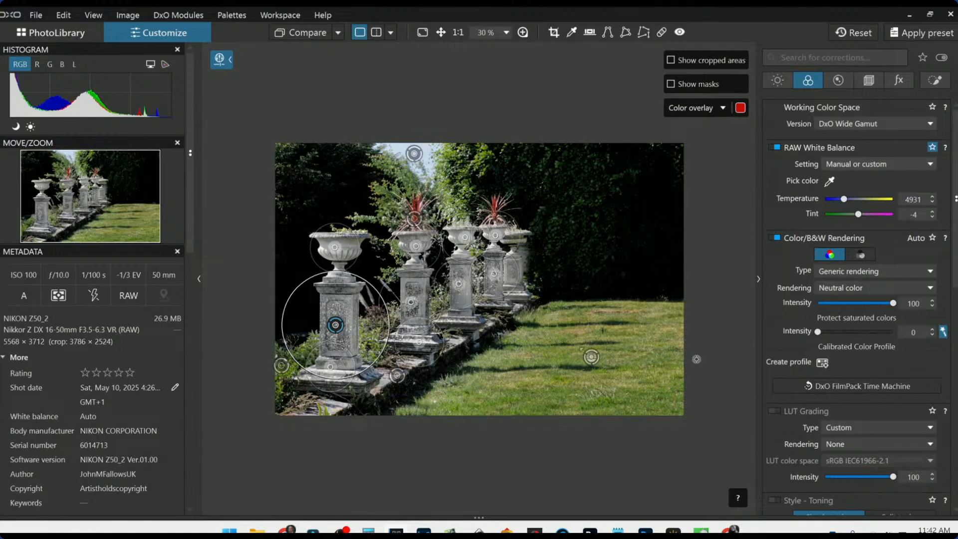
scroll(588, 366, "up", 1)
scroll(587, 366, "up", 1)
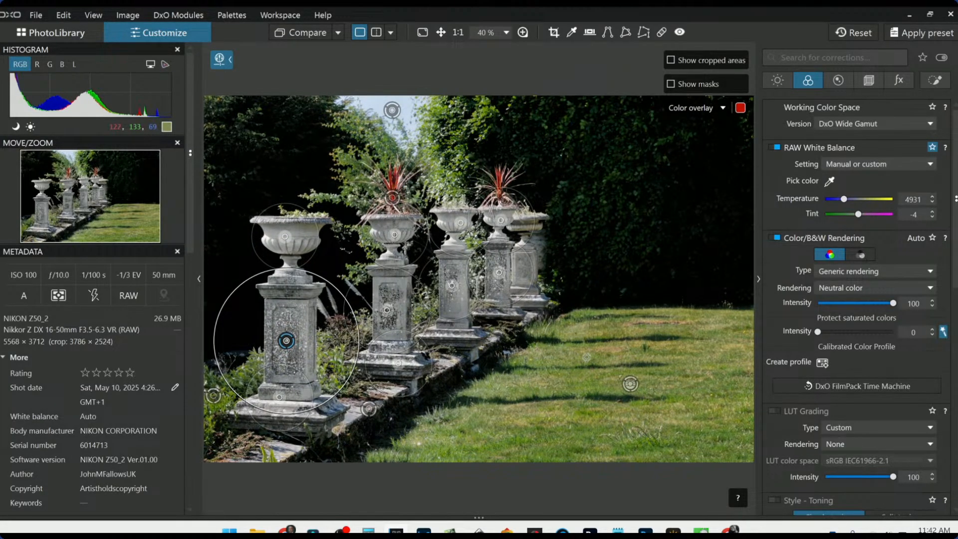
scroll(587, 357, "down", 1)
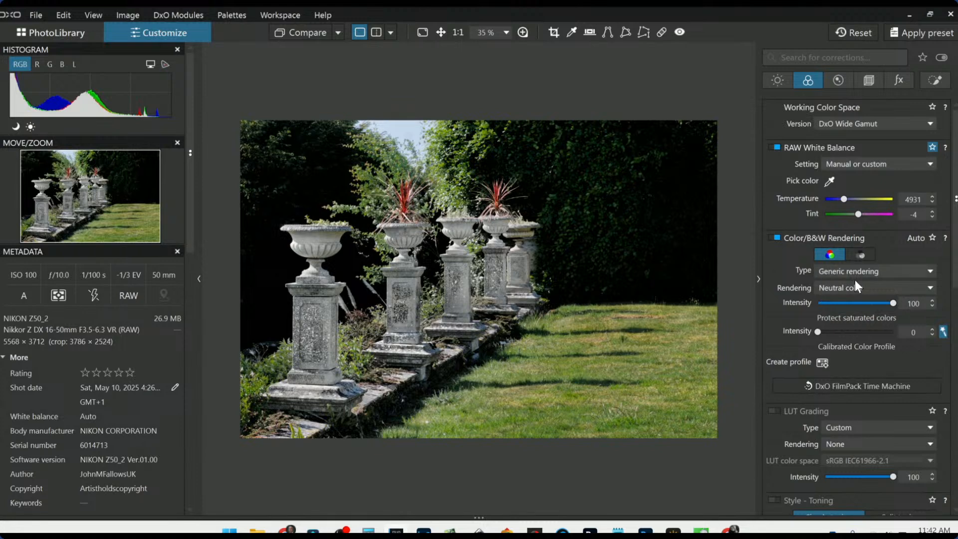
scroll(848, 355, "down", 1)
scroll(848, 349, "up", 1)
Step: Set the photo's global midtones to 48, ClearView Plus intensity to 18 and microcontrast to 40
left_click(777, 82)
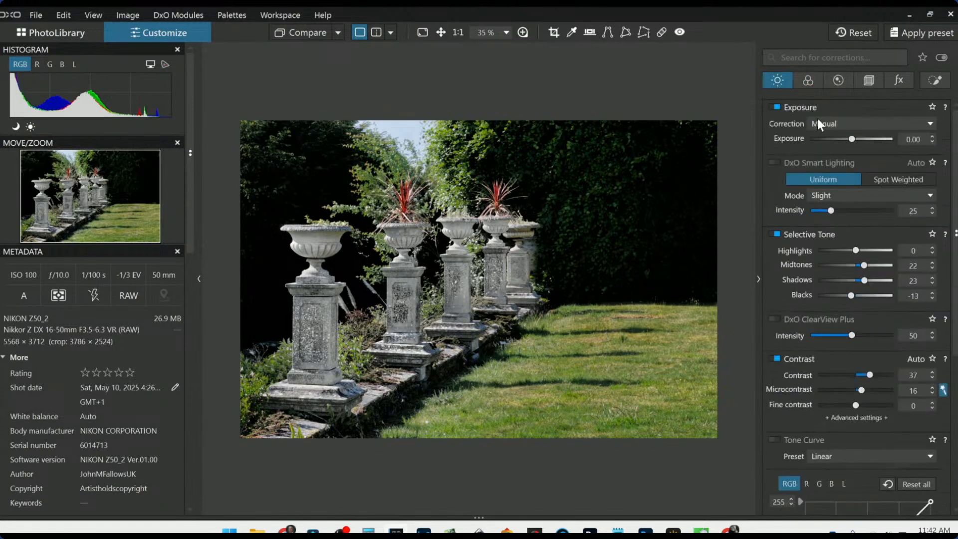
left_click_drag(863, 265, 873, 266)
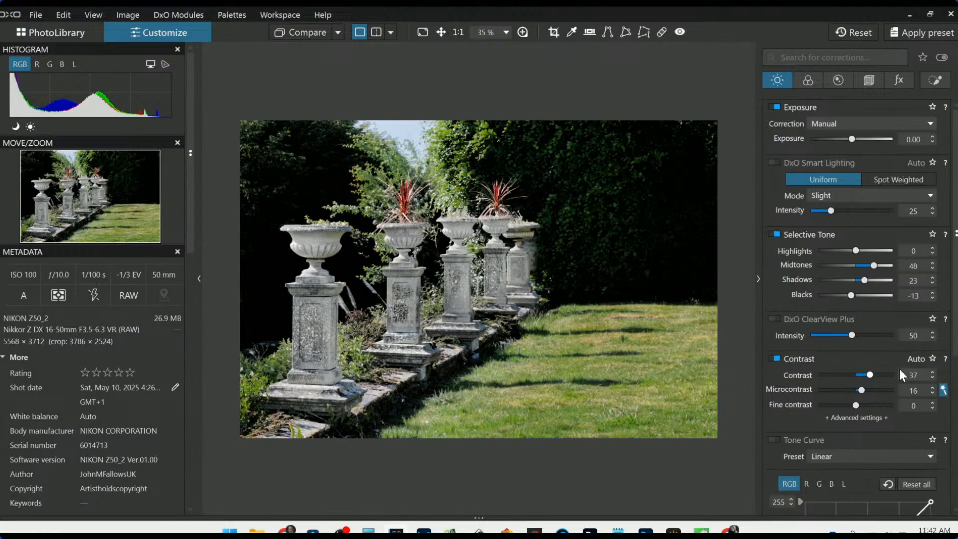
left_click_drag(851, 335, 826, 335)
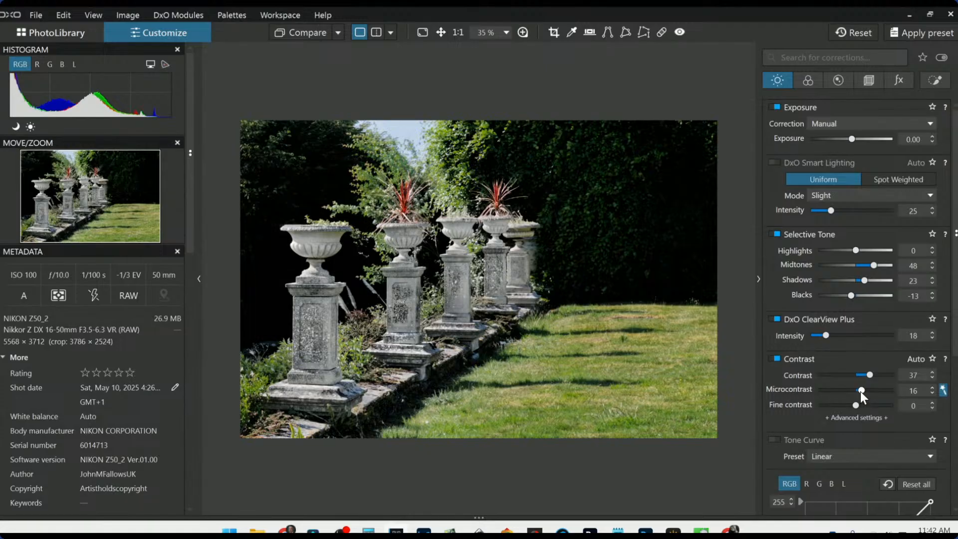
left_click_drag(860, 391, 871, 392)
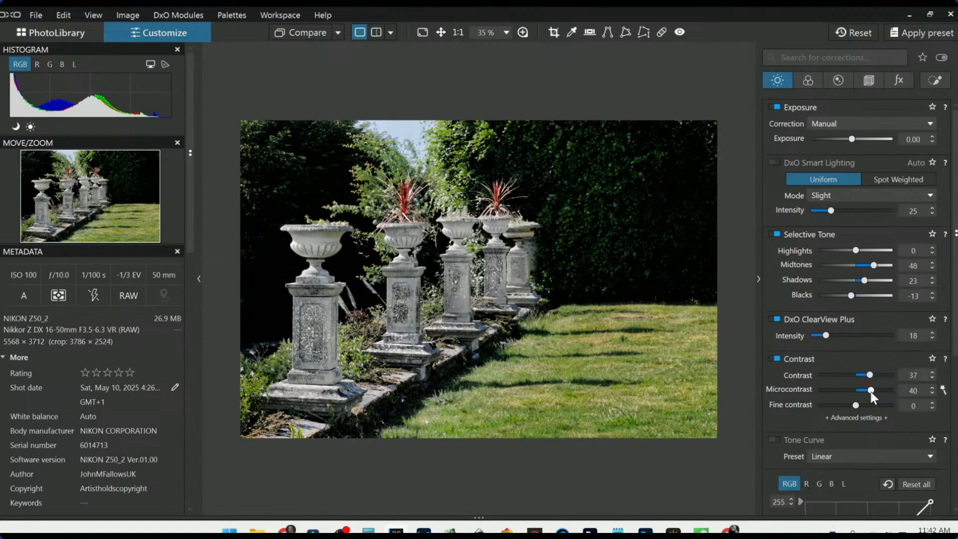
Step: Set the pedestal mask's exposure to 0.20
key("l")
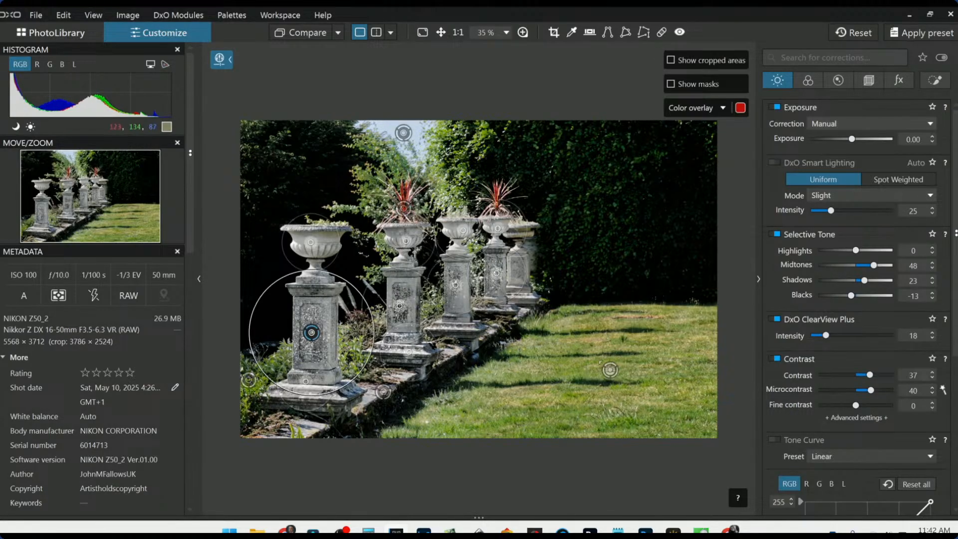
left_click(934, 80)
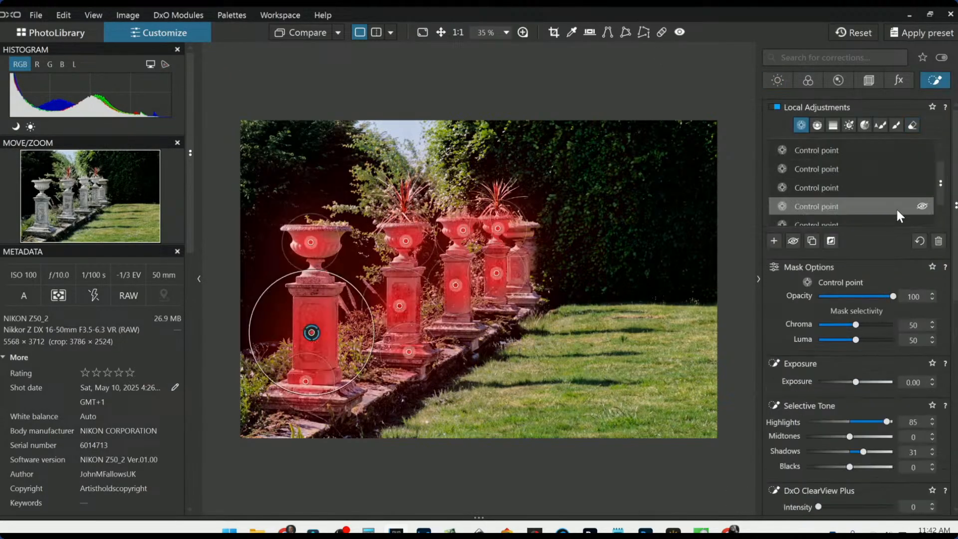
scroll(898, 214, "up", 1)
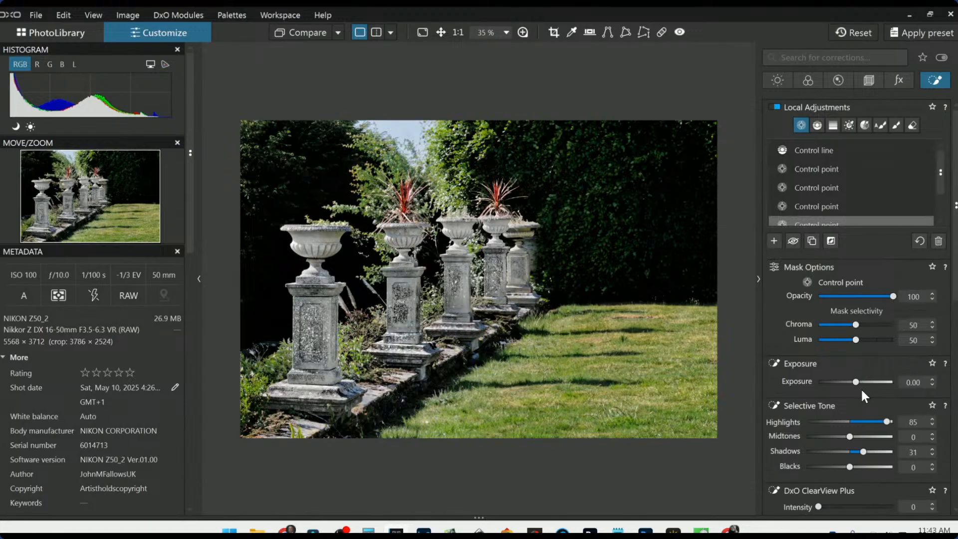
scroll(856, 385, "up", 3)
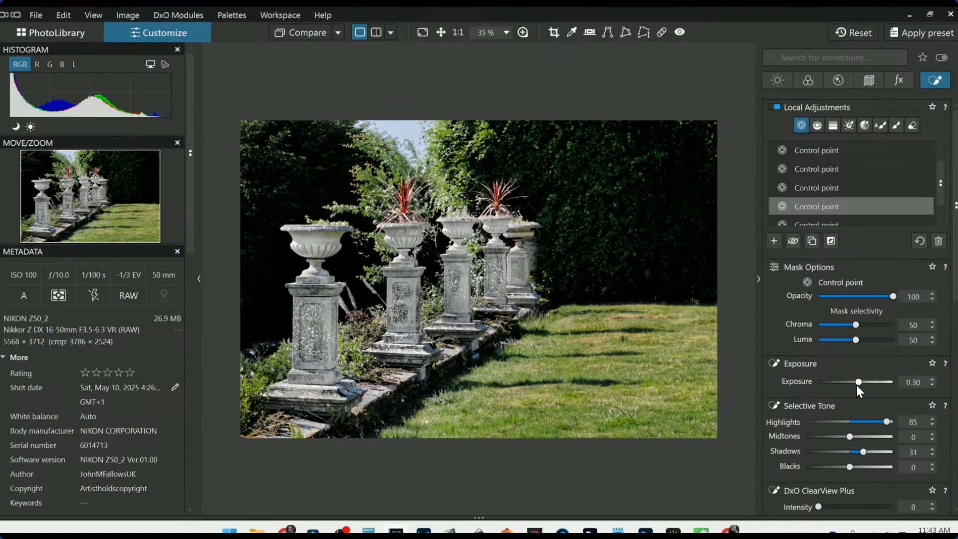
scroll(856, 390, "down", 1)
scroll(864, 183, "up", 1)
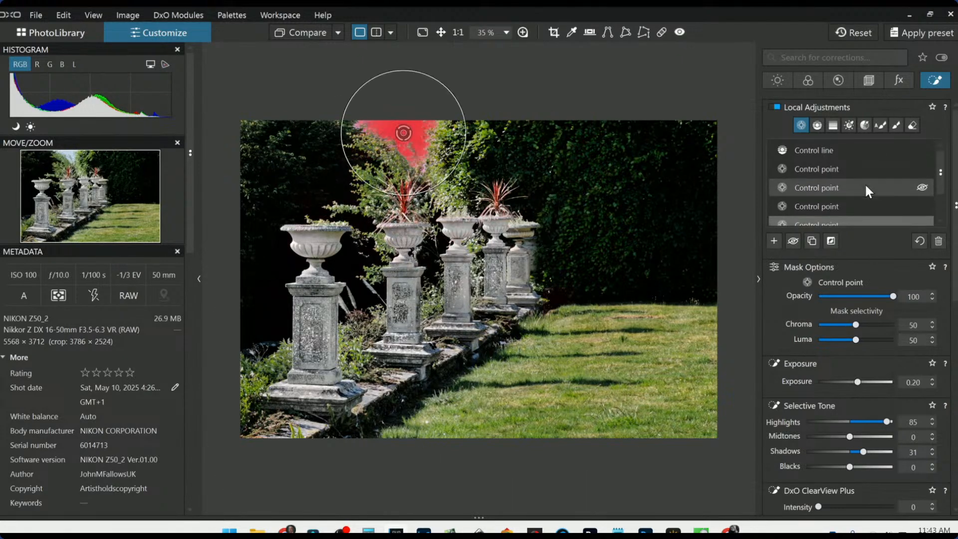
Step: Select the lawn's control line mask and set its exposure to -0.98
left_click(851, 152)
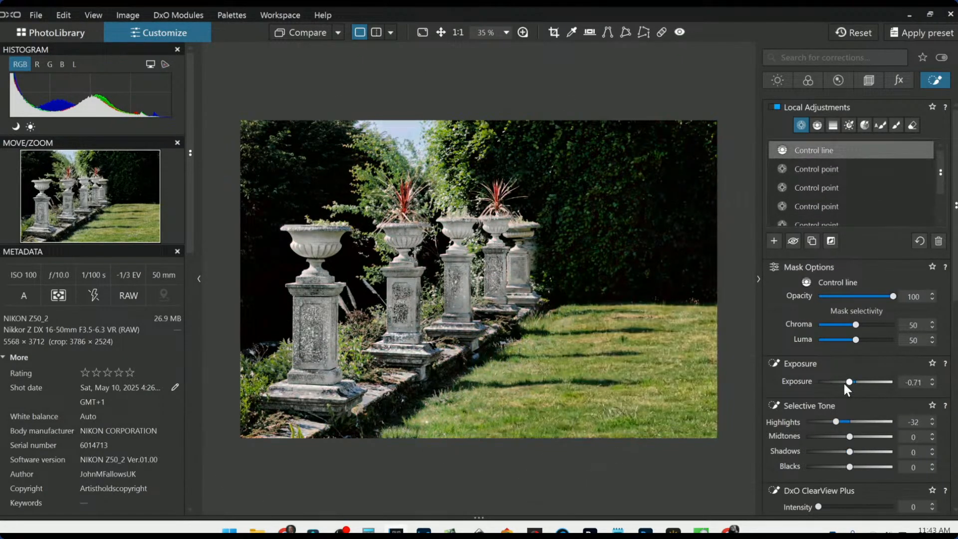
left_click(848, 383)
scroll(848, 382, "down", 3)
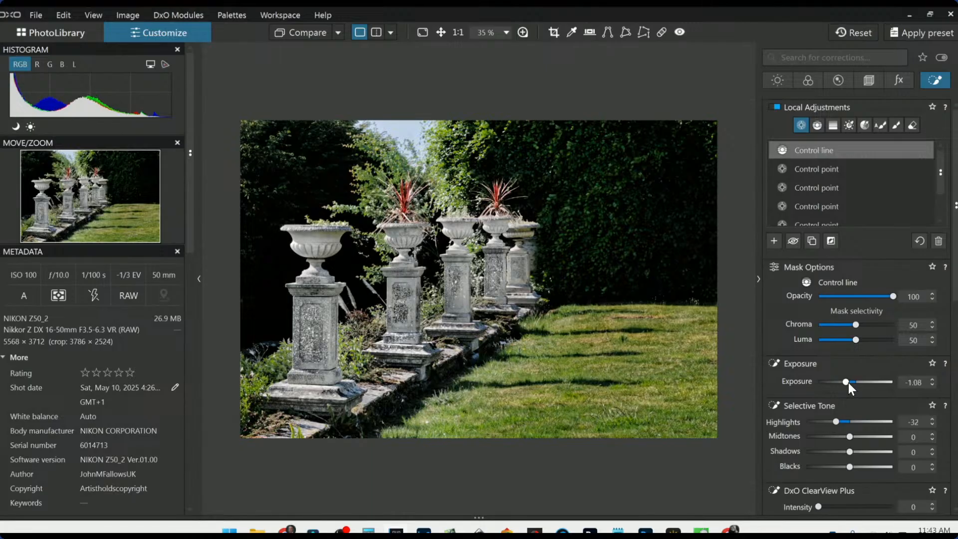
scroll(848, 382, "up", 1)
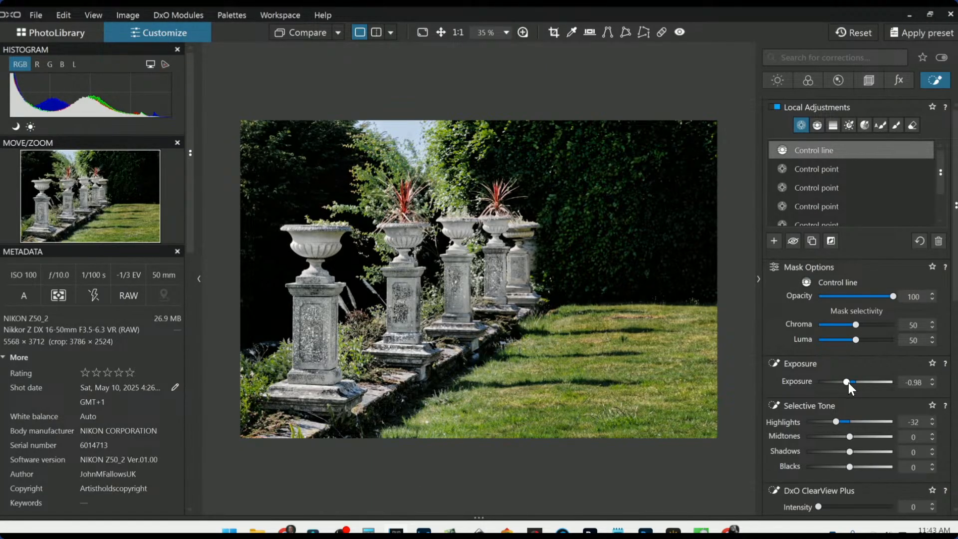
Step: Reposition the lawn's control line, moving its sampling point toward the lawn's middle and its dashed boundary closer to the pedestals
left_click_drag(610, 372, 577, 366)
left_click_drag(428, 249, 510, 297)
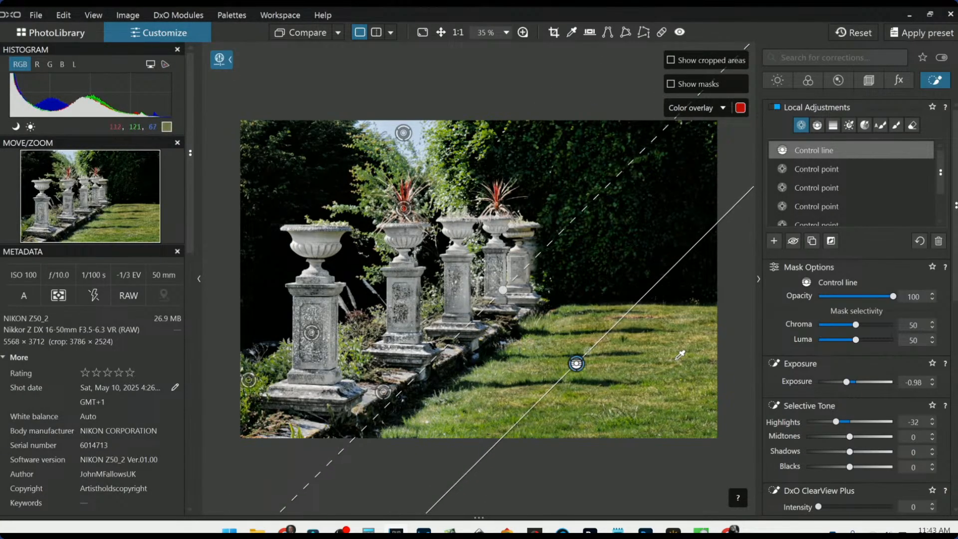
left_click_drag(579, 364, 566, 362)
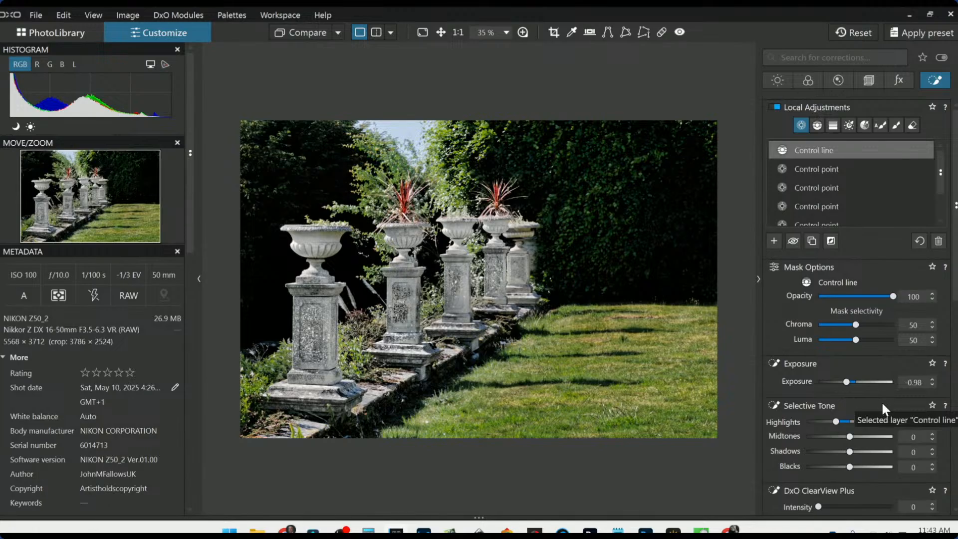
Step: Deselect the mask and compare the edited garden photo with the original image
key("Escape")
left_click(289, 32)
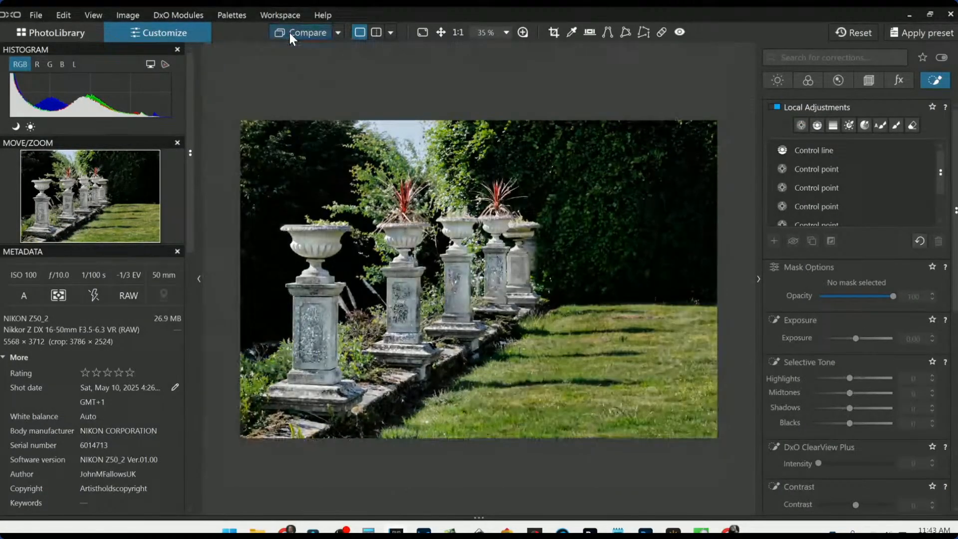
left_click(290, 31)
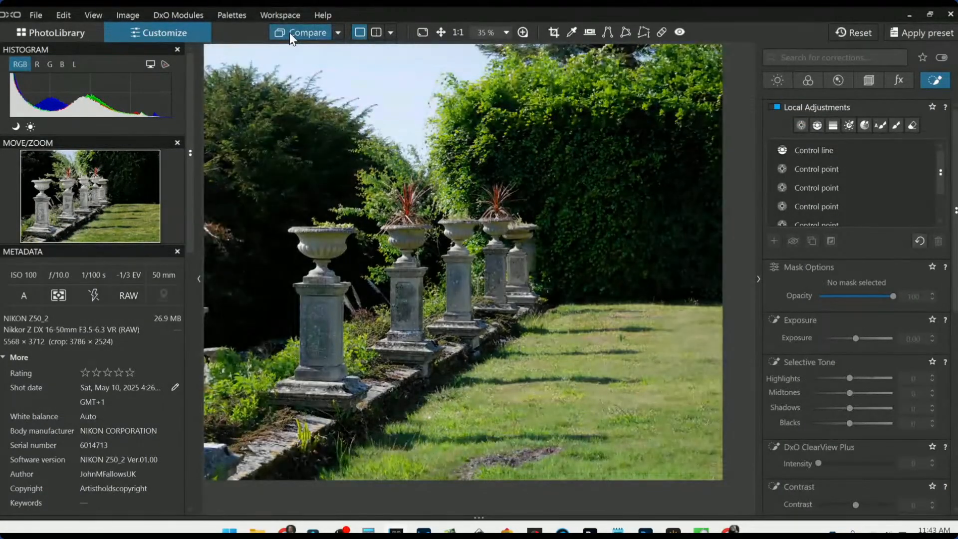
Step: Select the pedestals' control point mask and reset its overall HSL saturation to the default
scroll(833, 182, "down", 1)
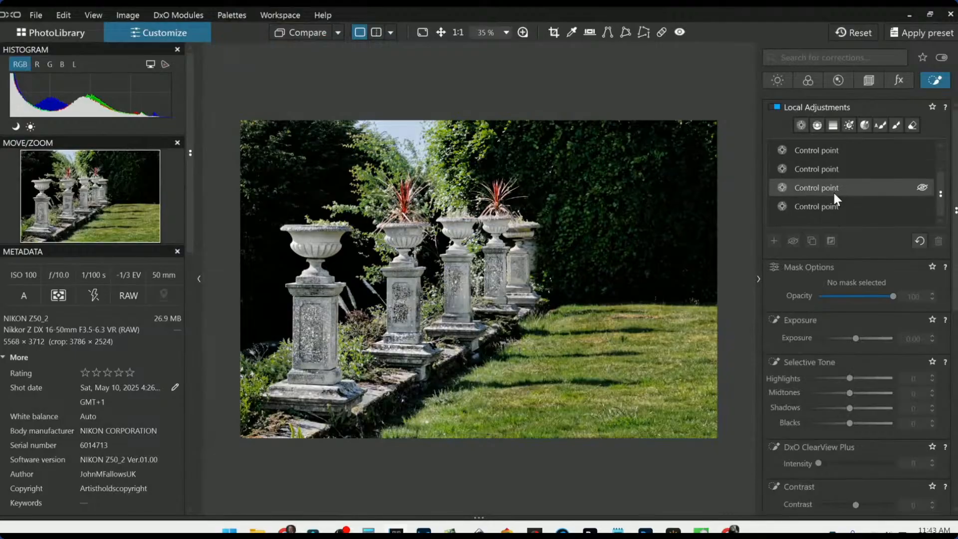
left_click(834, 204)
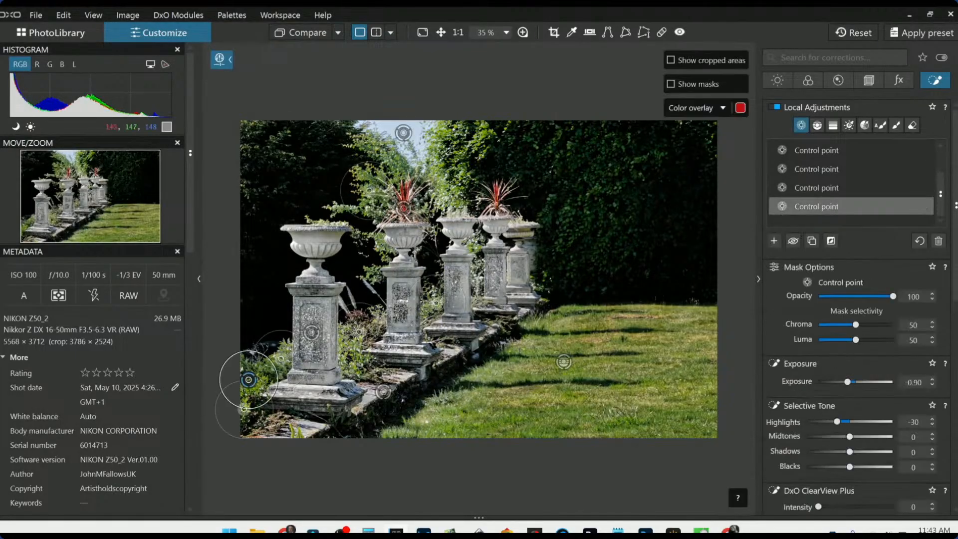
left_click(310, 335)
scroll(866, 385, "down", 8)
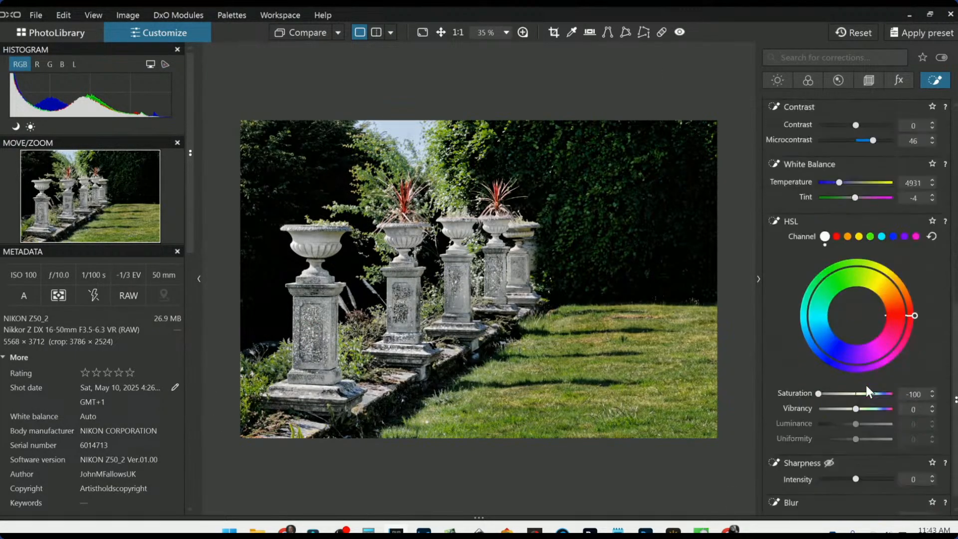
left_click_drag(820, 373, 835, 376)
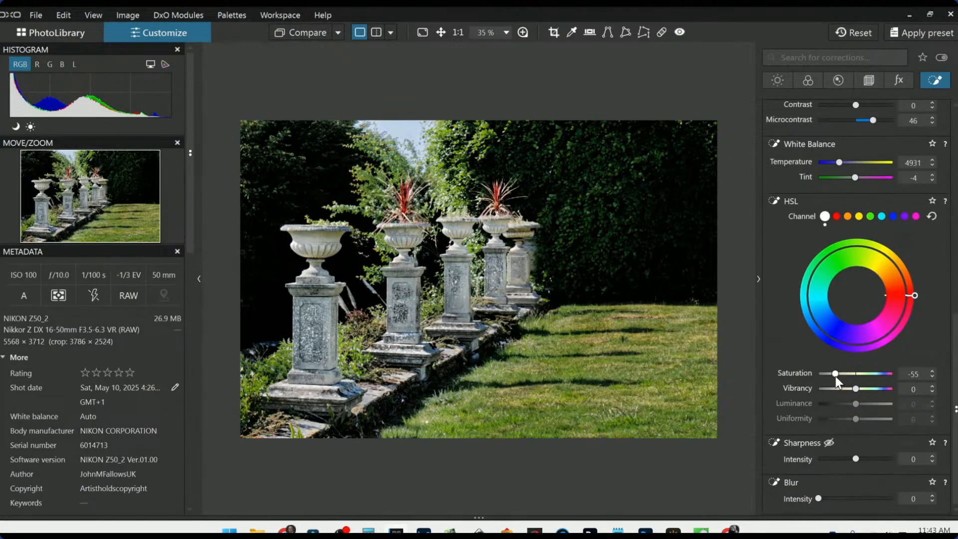
double_click(835, 374)
Step: In the pedestal mask's HSL blue channel, lower the saturation fully and raise the luminance
left_click(892, 216)
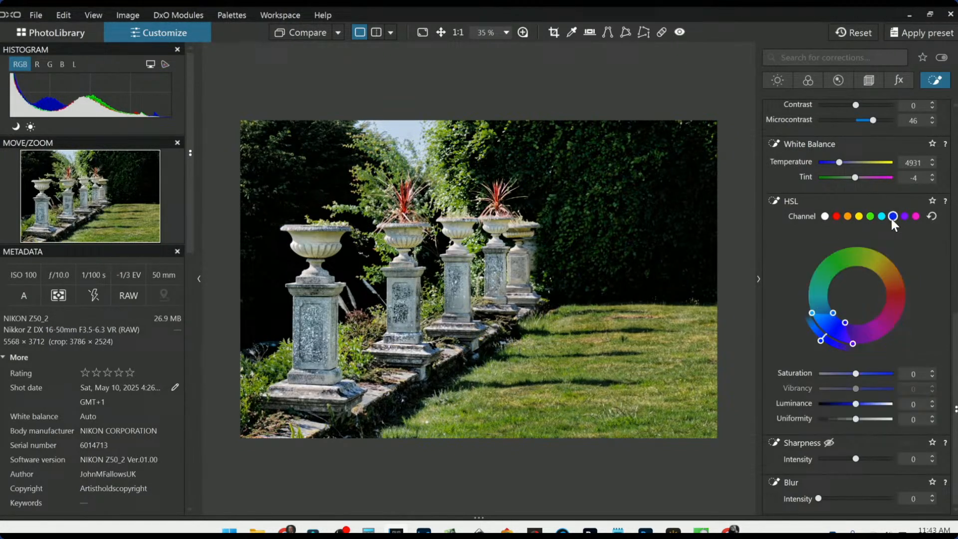
left_click(838, 374)
left_click_drag(833, 373, 800, 373)
left_click_drag(855, 403, 888, 411)
Step: Deselect the pedestal mask and compare its recoloured stonework with the original image
key("Escape")
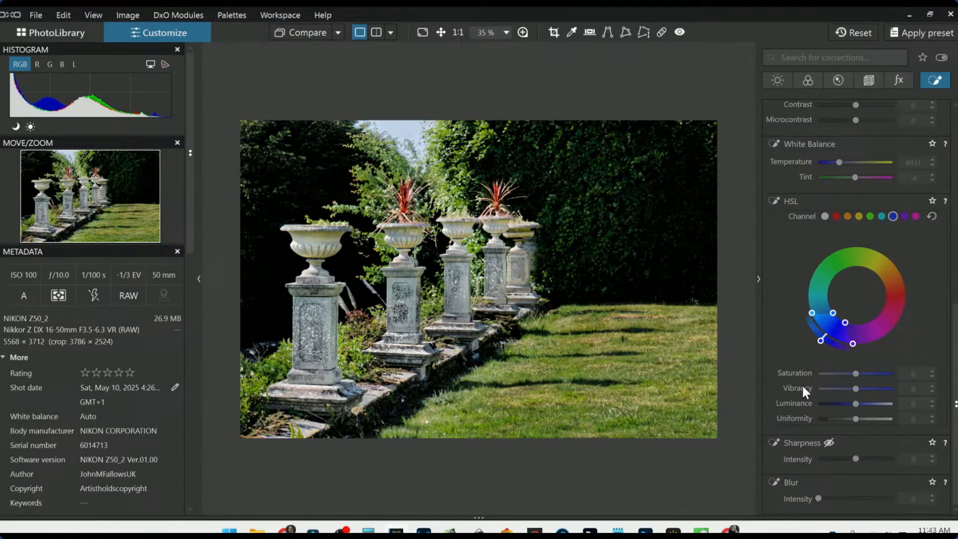
left_click(321, 35)
left_click(321, 35)
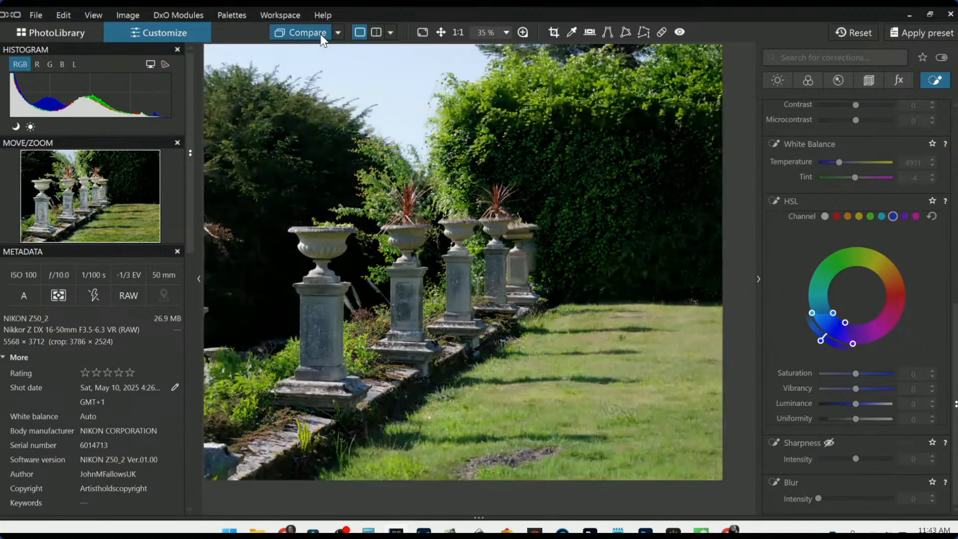
Step: Add a control point on the bright foliage above the third urn and lower its highlights to -60 and midtones to -42
scroll(878, 220, "up", 8)
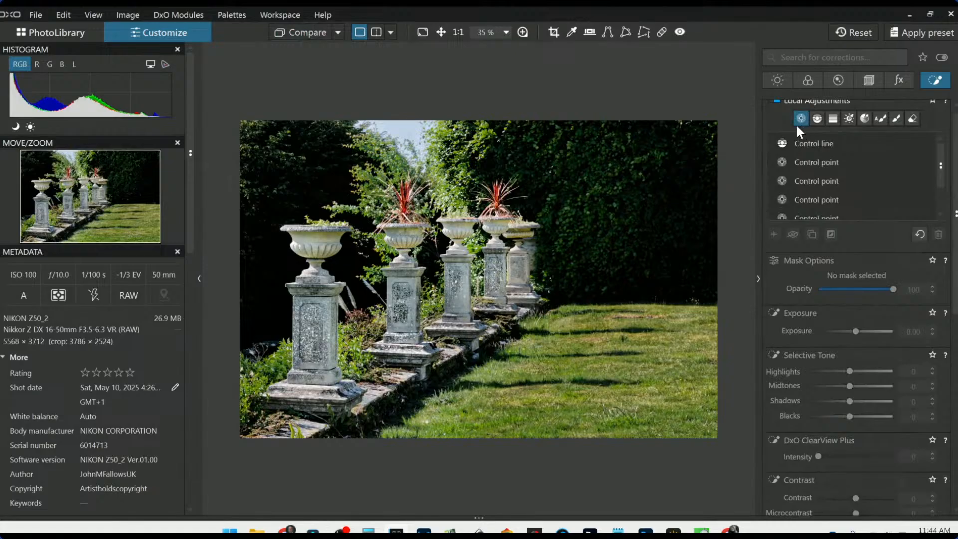
left_click(799, 121)
left_click(442, 190)
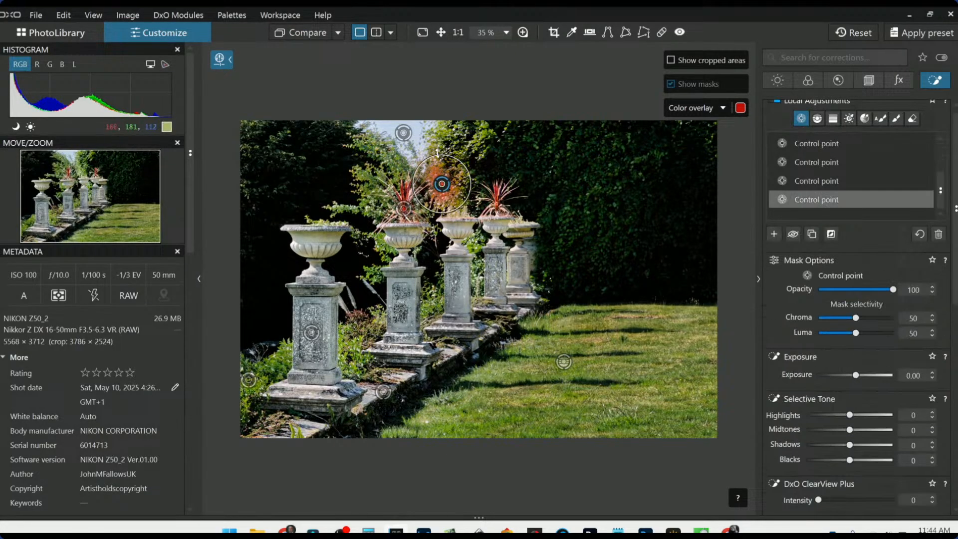
left_click(348, 206)
mouse_move(840, 417)
left_mouse_down()
mouse_move(824, 414)
mouse_move(831, 432)
left_mouse_up()
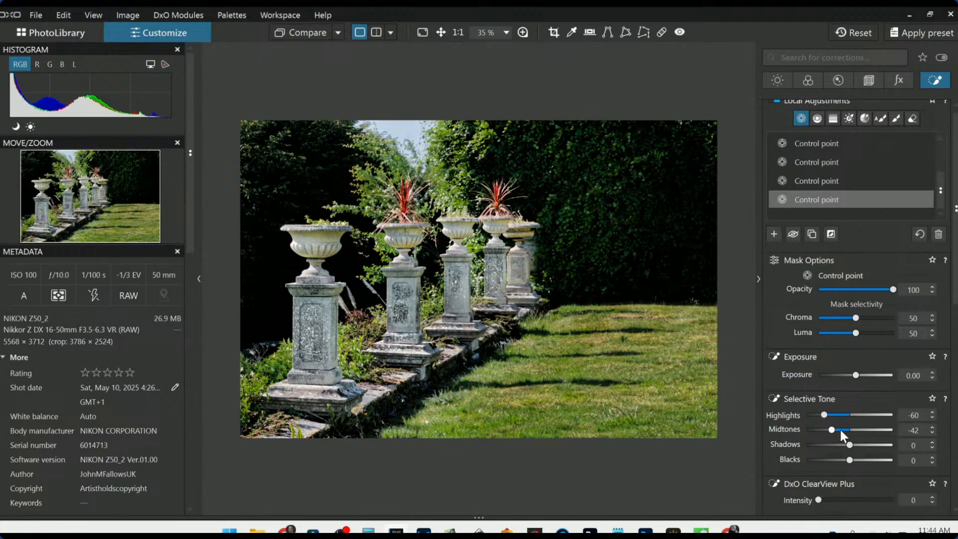
left_click_drag(834, 429, 831, 415)
left_click(813, 274)
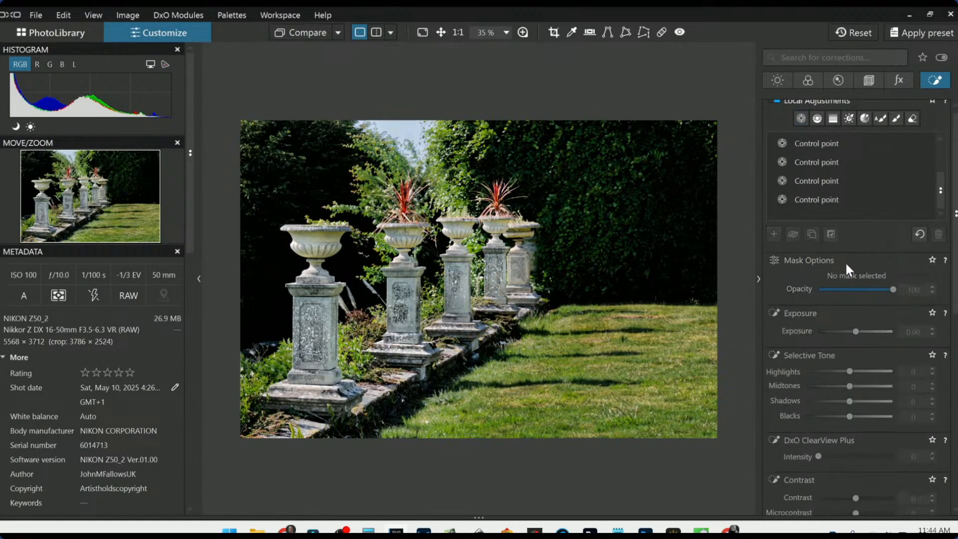
Step: Zoom out to 25% and toggle between the edited garden photo and the uncorrected original
scroll(548, 301, "down", 3)
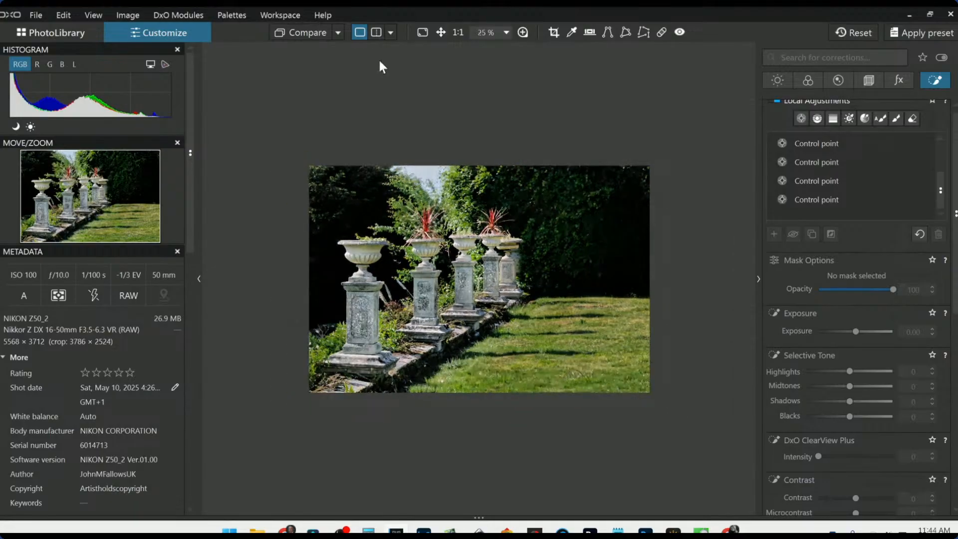
left_click(320, 38)
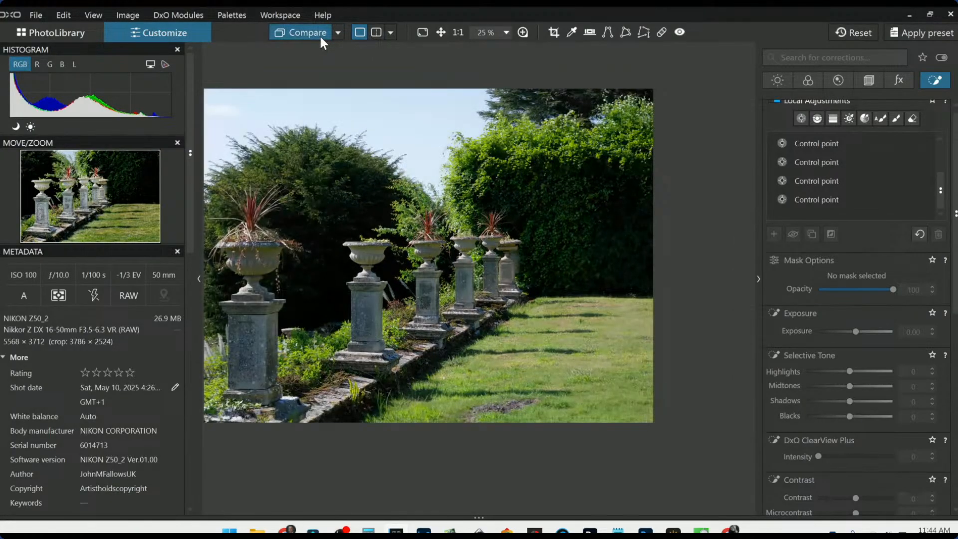
left_click(319, 33)
left_click(320, 38)
left_click(319, 35)
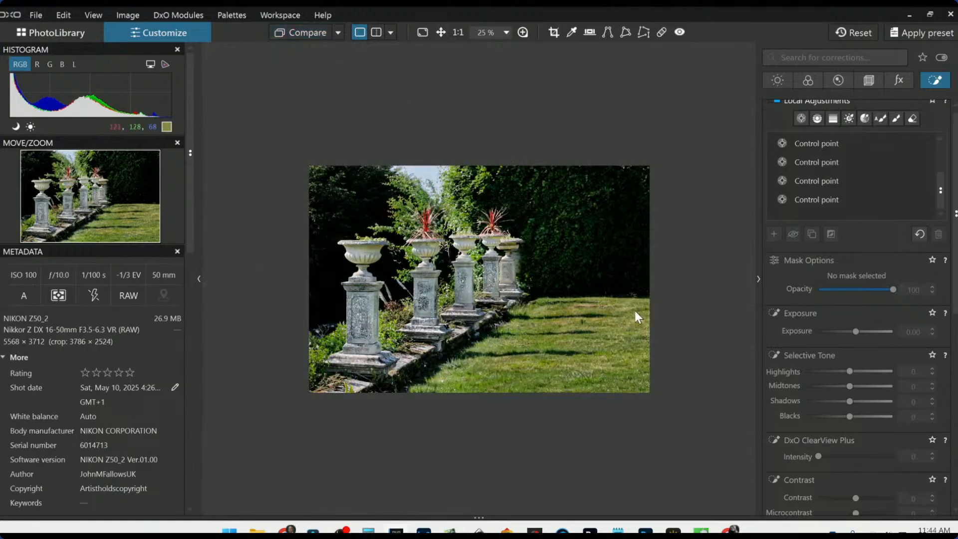
Step: Select the pedestal mask, reduce its highlights, raise its exposure slightly and deselect it
scroll(810, 243, "up", 1)
scroll(782, 210, "up", 1)
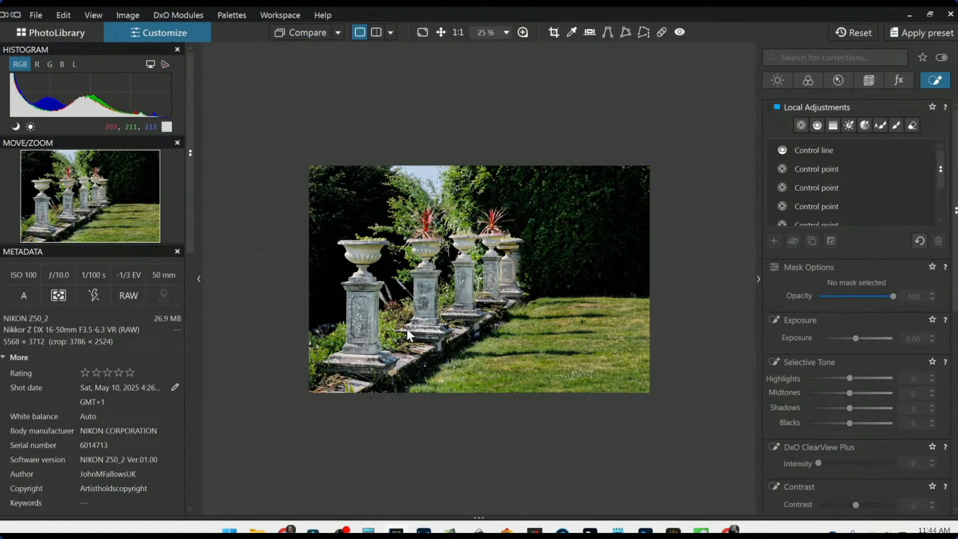
left_click(812, 210)
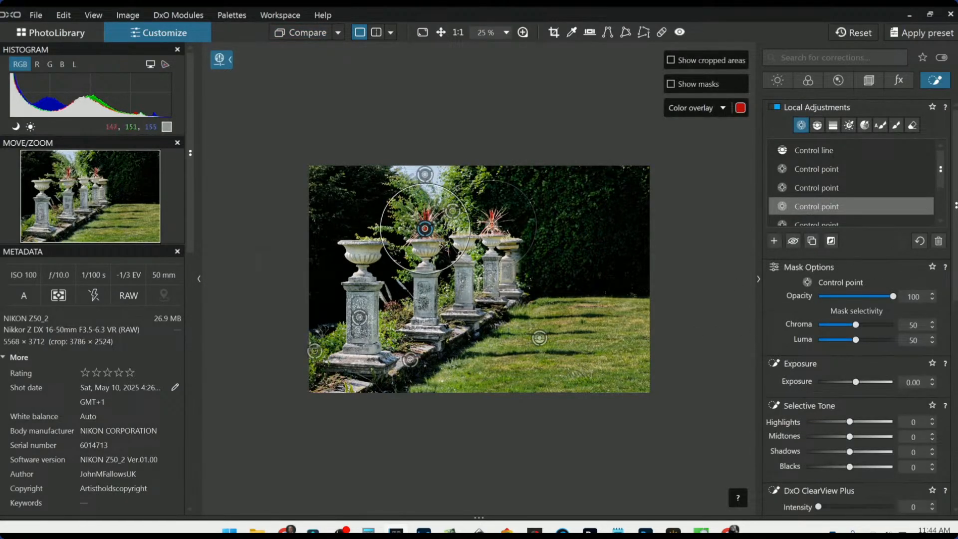
scroll(877, 359, "down", 2)
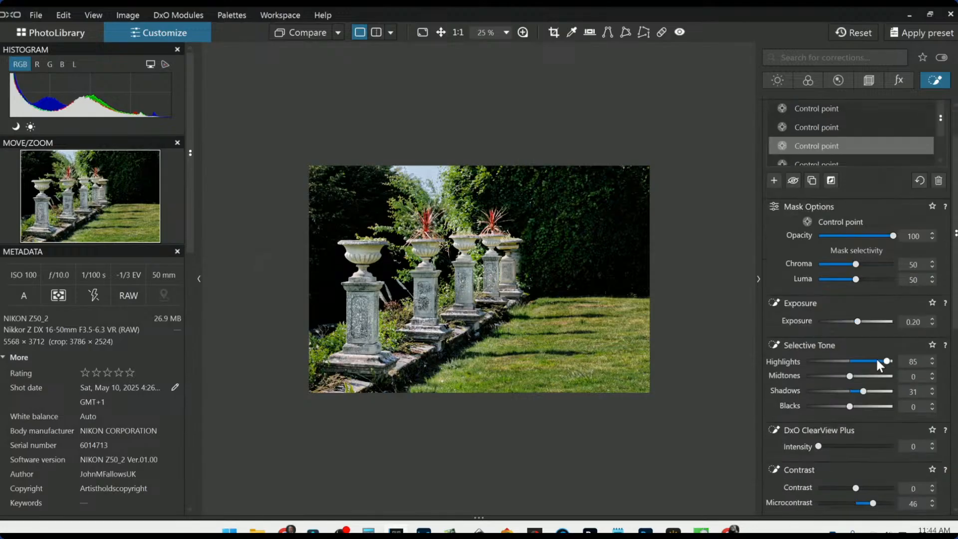
left_click(873, 364)
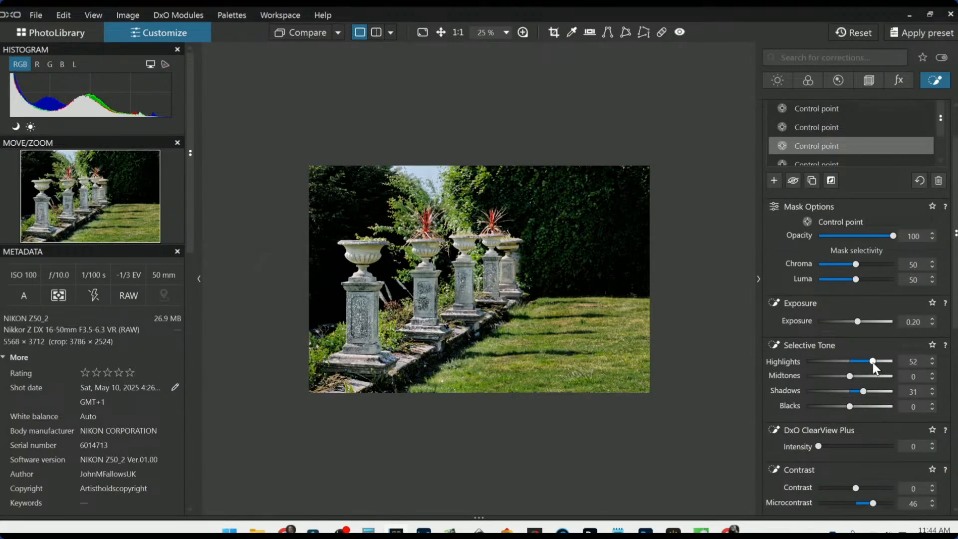
left_click(866, 361)
left_click(862, 322)
left_click_drag(863, 322, 860, 322)
scroll(548, 346, "up", 1)
left_click(567, 338)
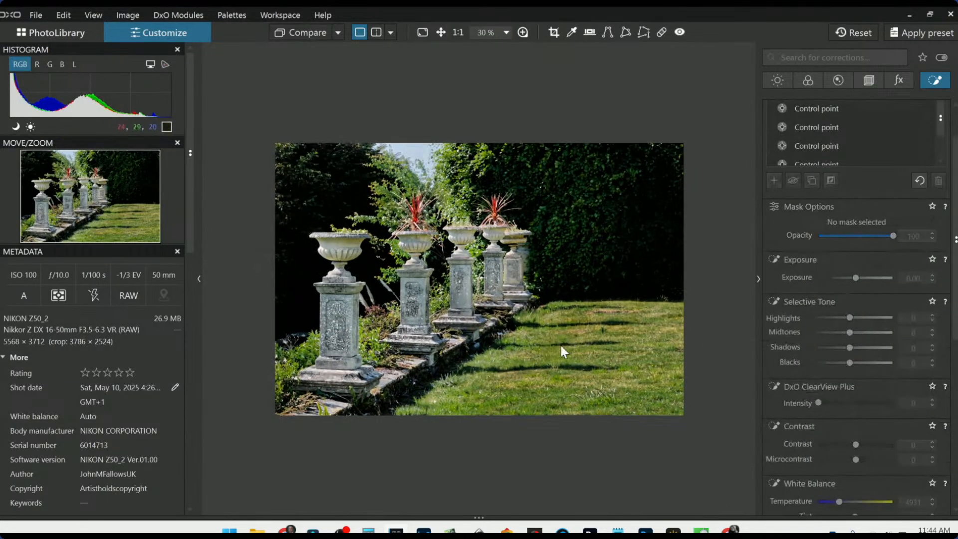
right_click(497, 302)
left_click(551, 15)
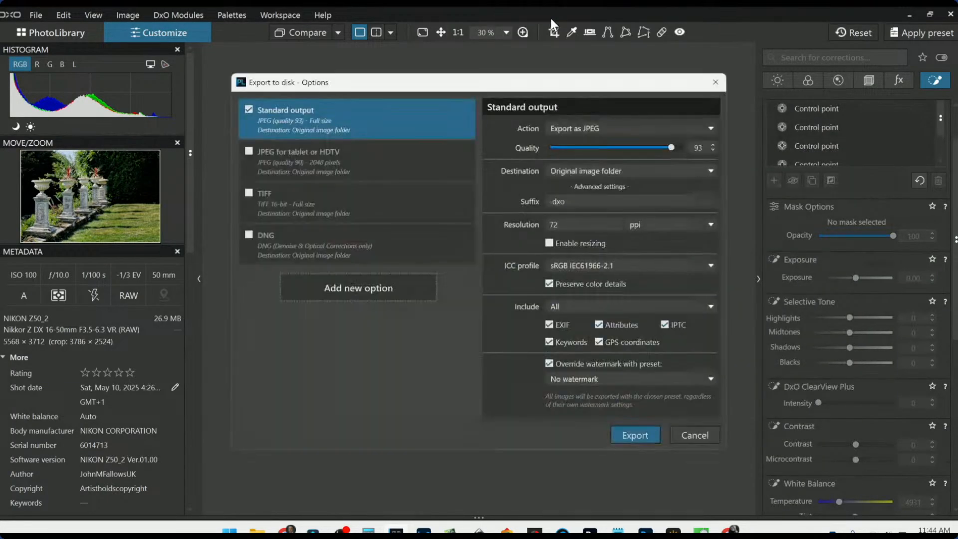
key("Escape")
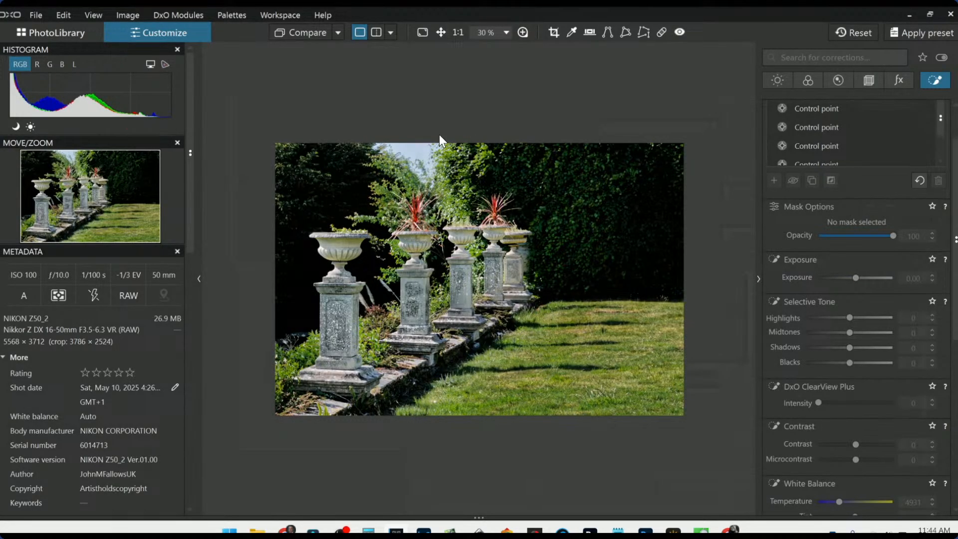
Step: Hide the side palettes, use the Standard output JPEG as the comparison reference and reset the photo's corrections
key("Tab")
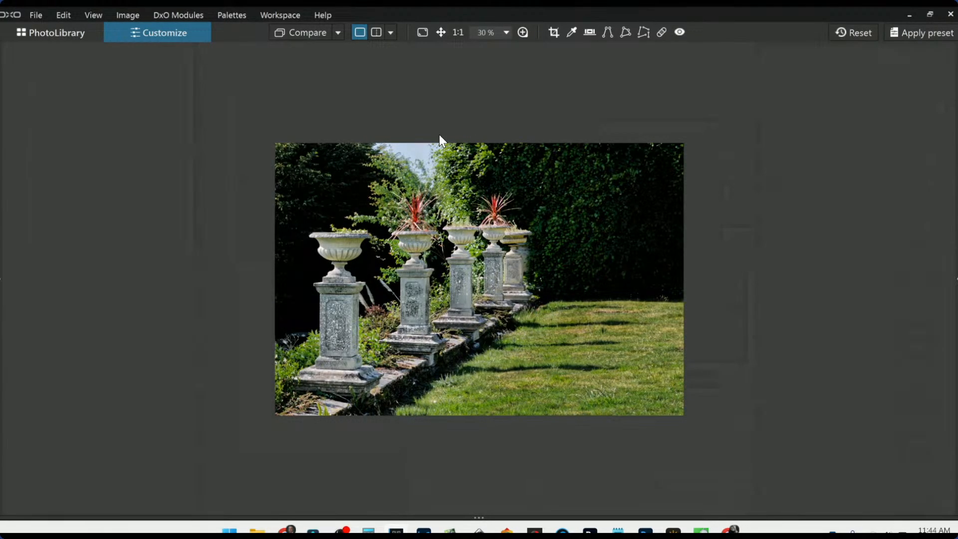
left_click(339, 34)
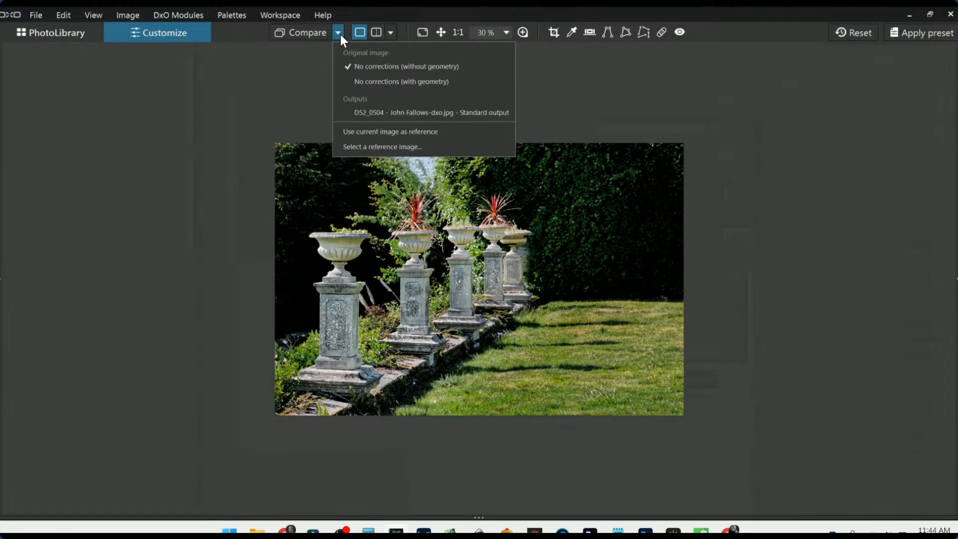
left_click(369, 114)
left_click(857, 35)
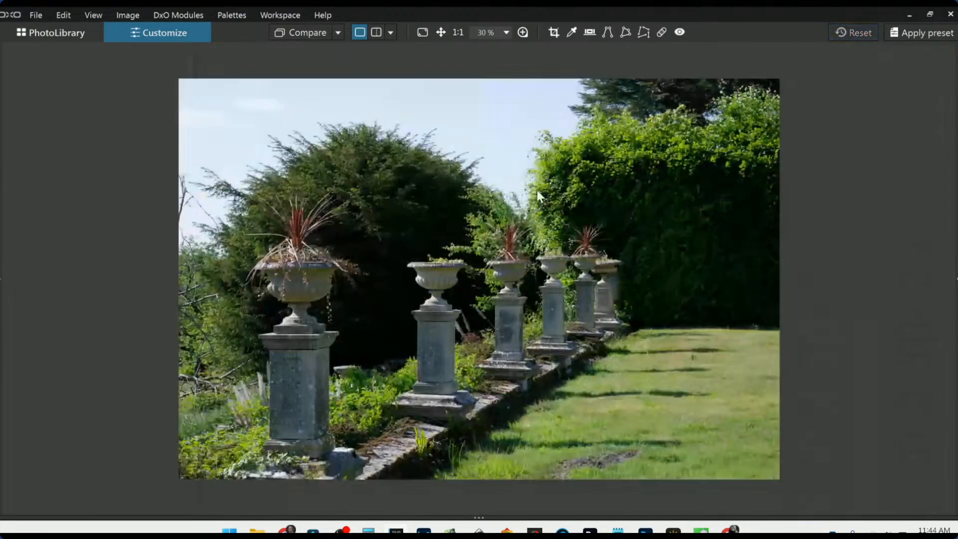
Step: Show the two versions side by side left / right, and switch the comparison to Split view left / right at 40%
left_click(391, 33)
left_click(408, 54)
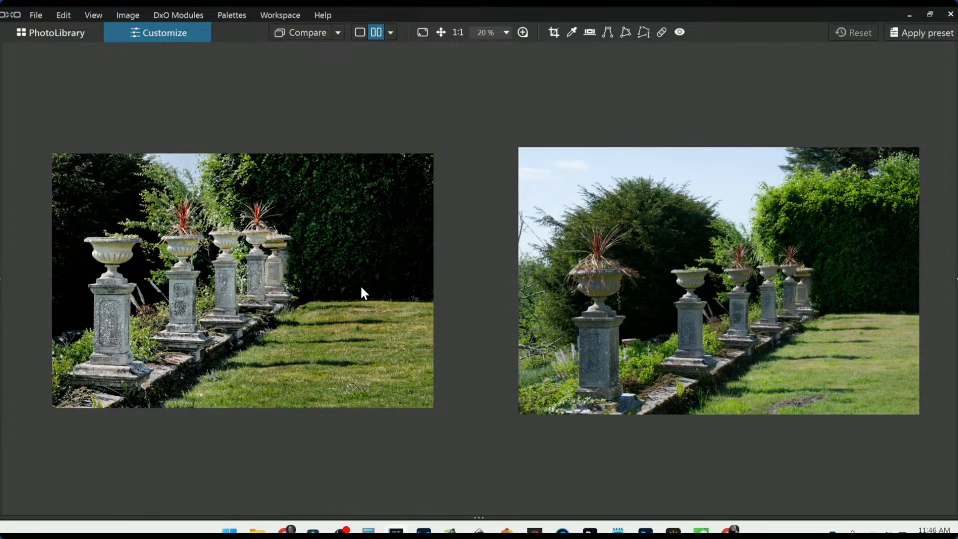
left_click(395, 30)
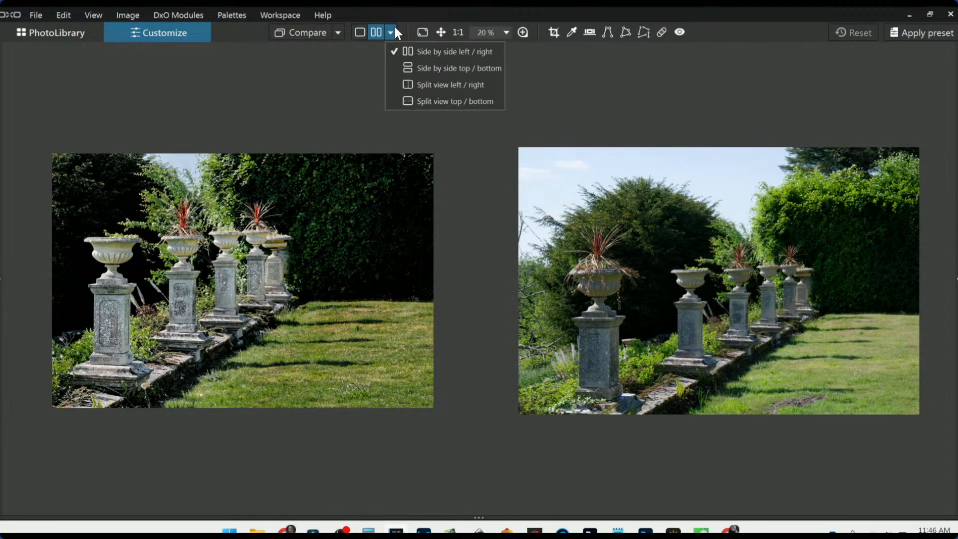
left_click(406, 82)
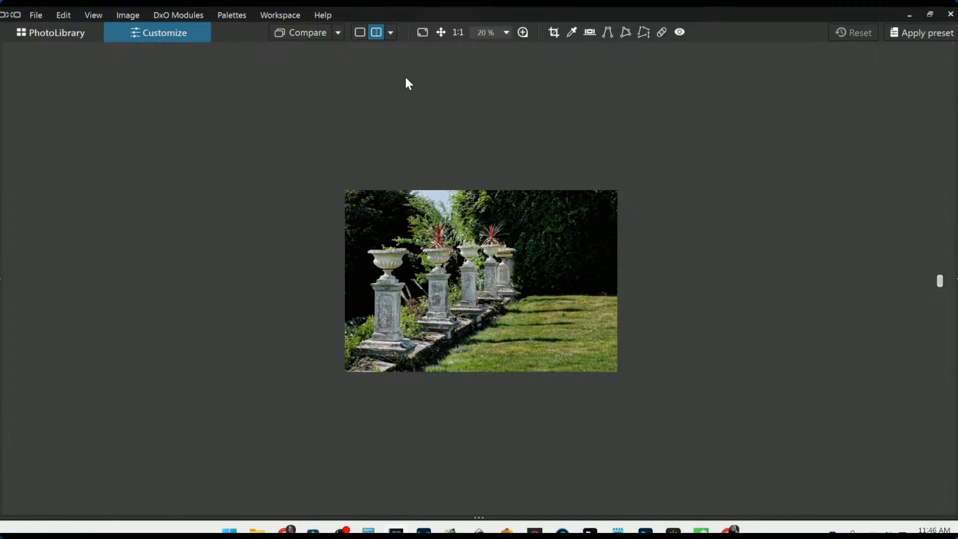
scroll(491, 305, "up", 5)
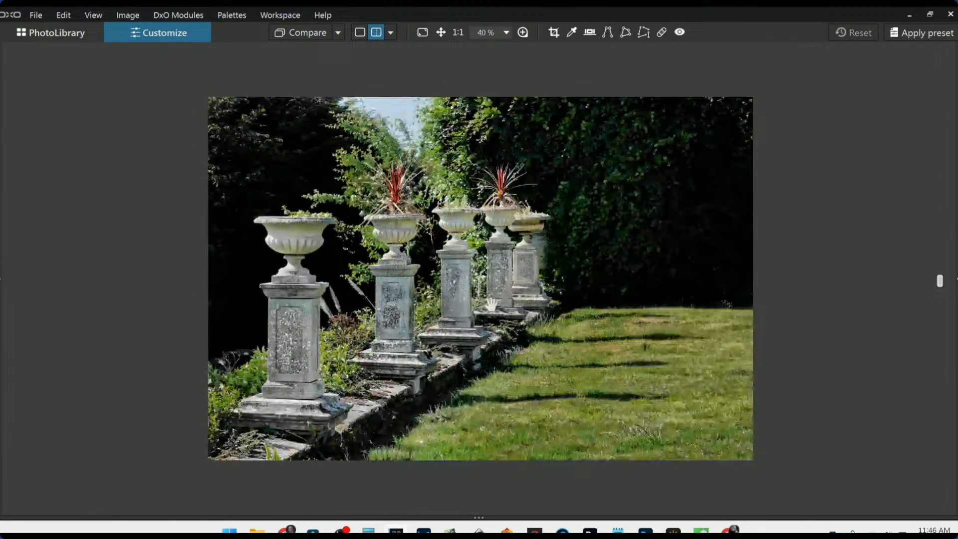
Step: Sweep the split divider back and forth across the garden photo to compare the edited version with the uncorrected one
left_click_drag(939, 281, 112, 299)
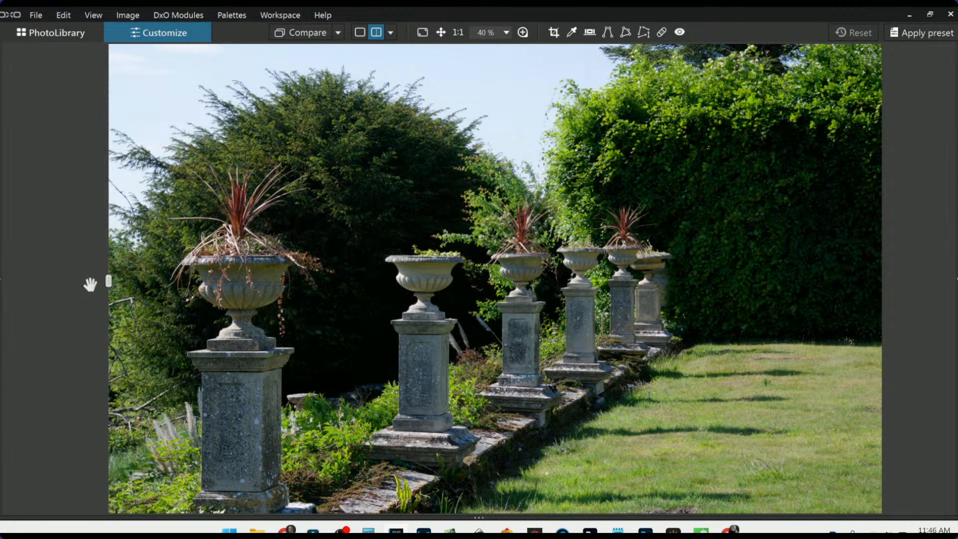
left_click_drag(109, 281, 757, 295)
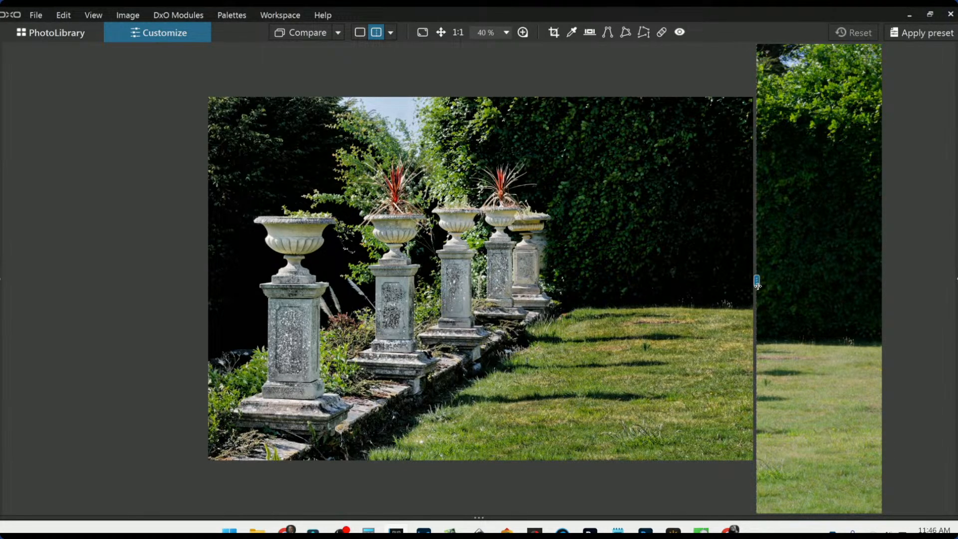
left_click_drag(756, 275, 156, 272)
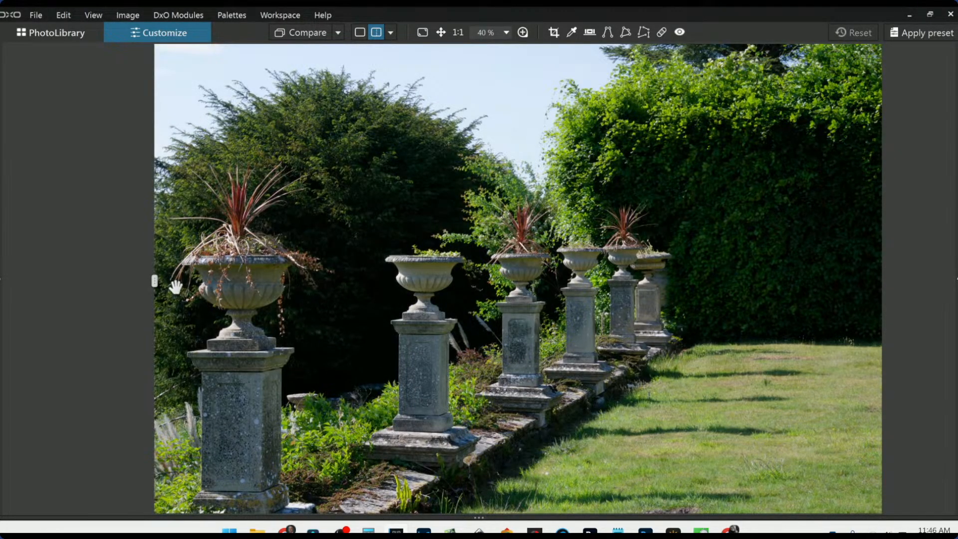
mouse_move(157, 284)
left_click_drag(157, 284, 858, 281)
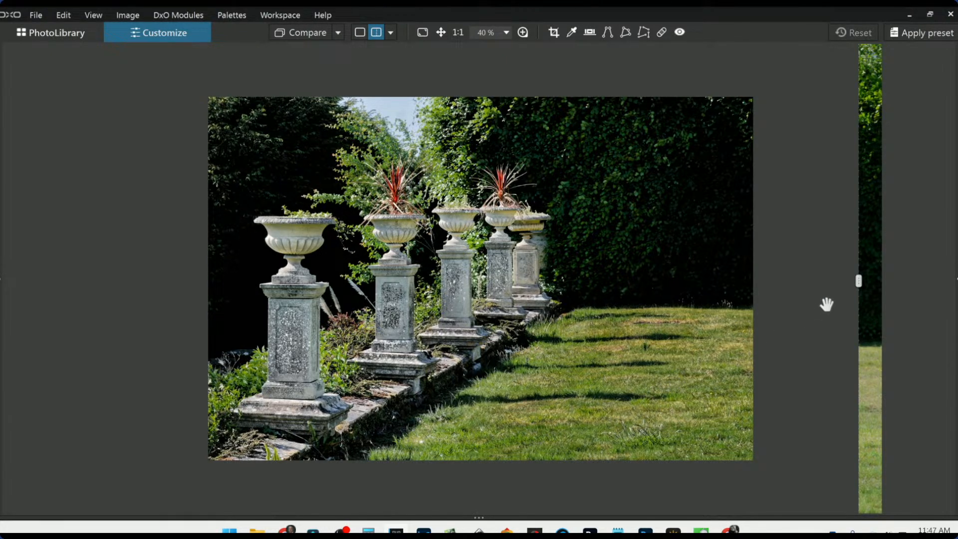
left_click_drag(858, 281, 526, 288)
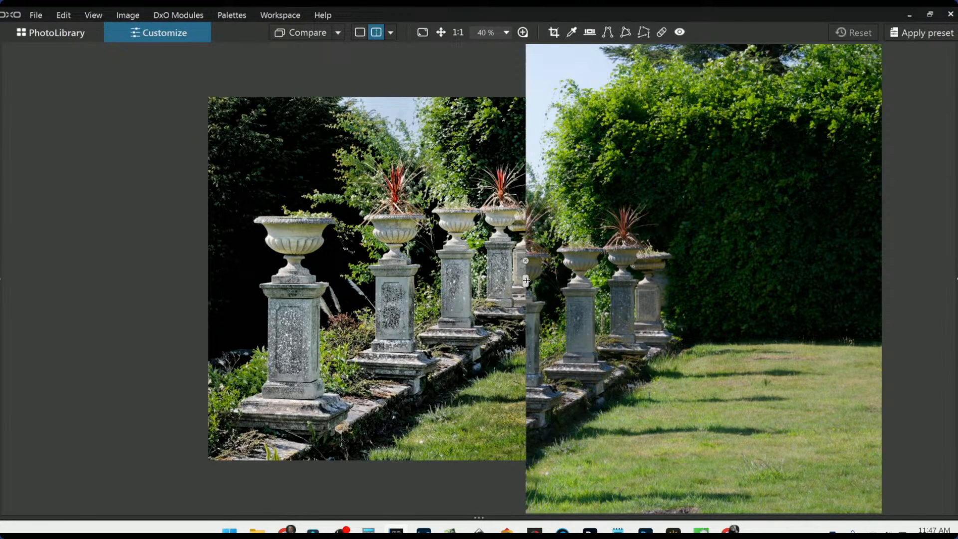
left_click_drag(525, 280, 117, 269)
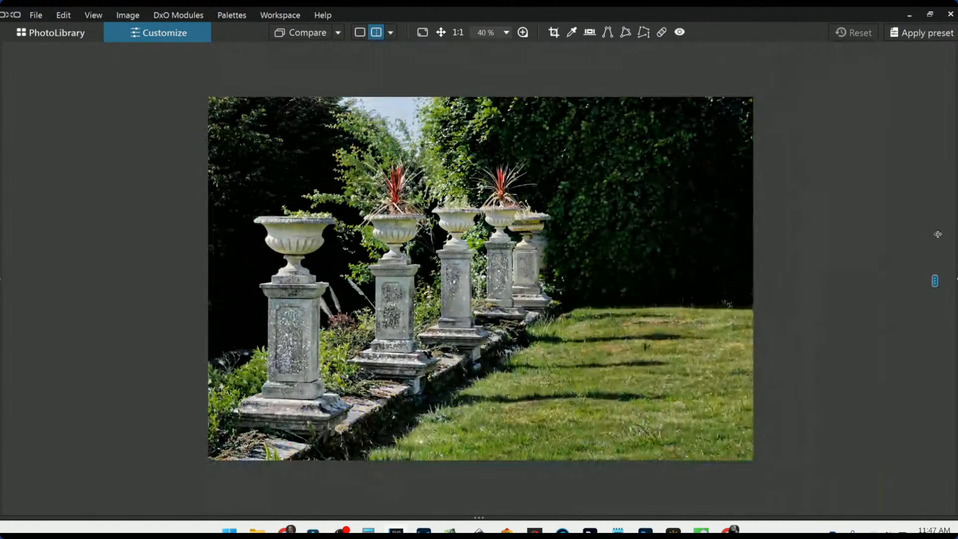
left_click_drag(937, 234, 905, 236)
scroll(665, 264, "up", 1)
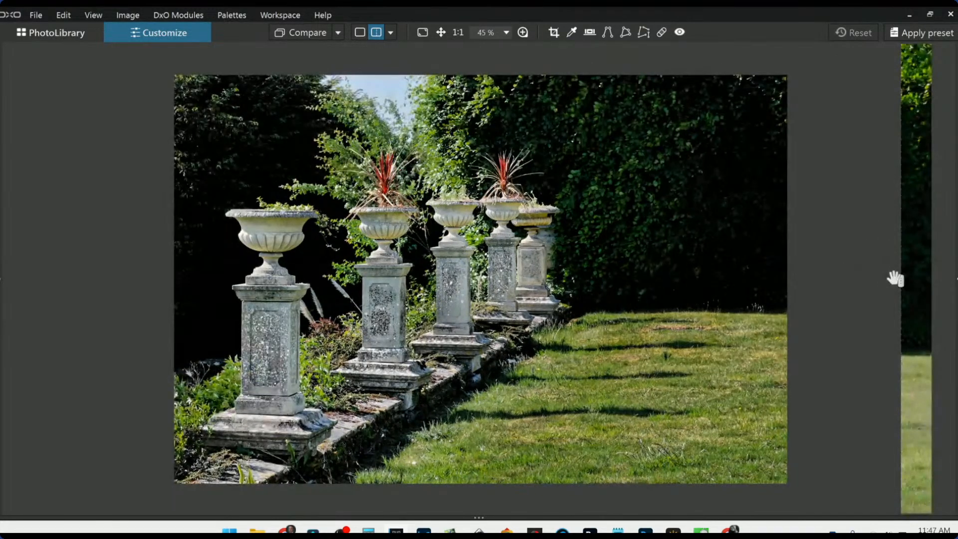
left_click_drag(901, 280, 924, 280)
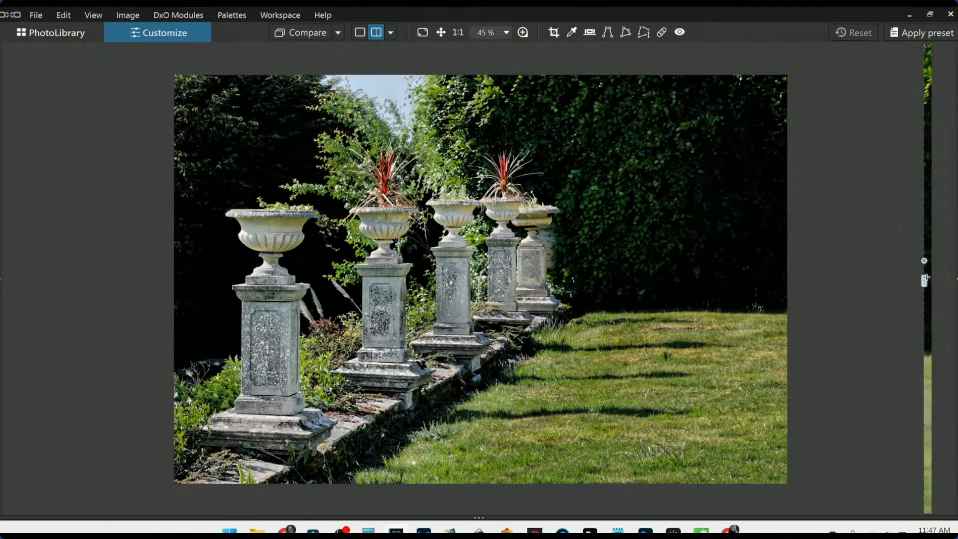